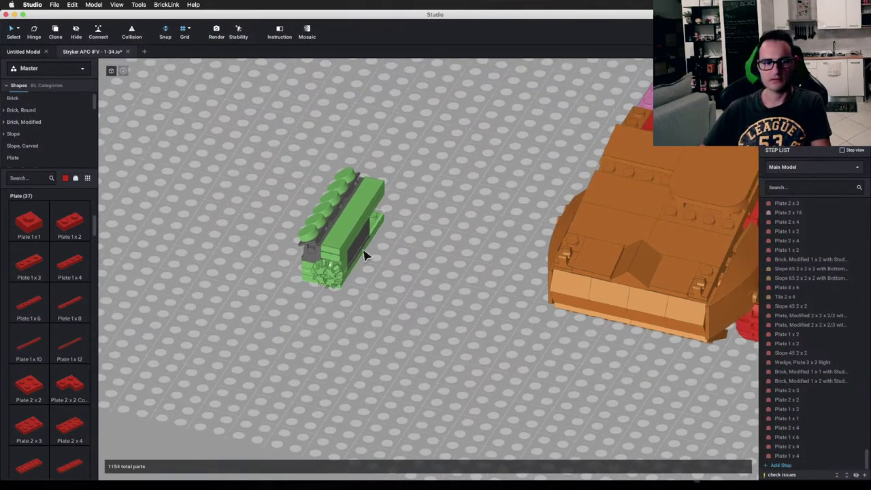
Step: Examine the standalone green engine assembly and the front end of the vehicle hull from several angles
right_click_drag(363, 250, 408, 260)
scroll(434, 247, "down", 2)
middle_click_drag(434, 247, 431, 317)
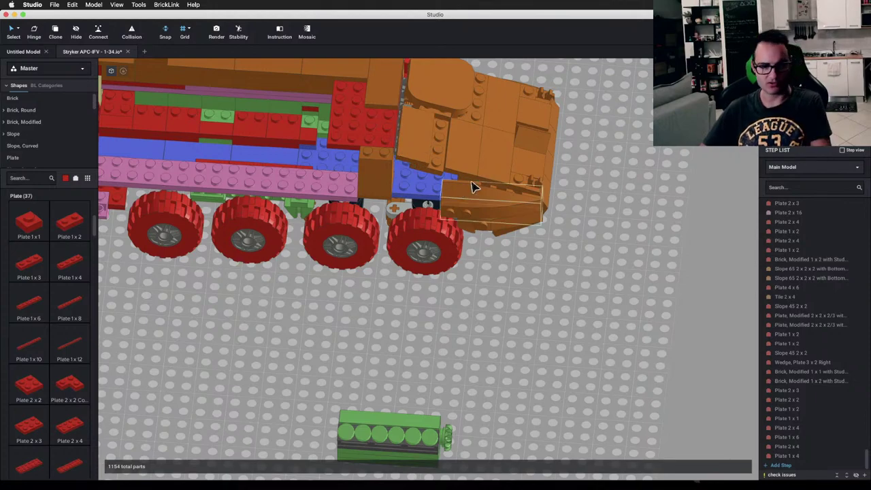
scroll(453, 247, "up", 1)
middle_click_drag(457, 247, 449, 293)
right_click_drag(449, 293, 478, 347)
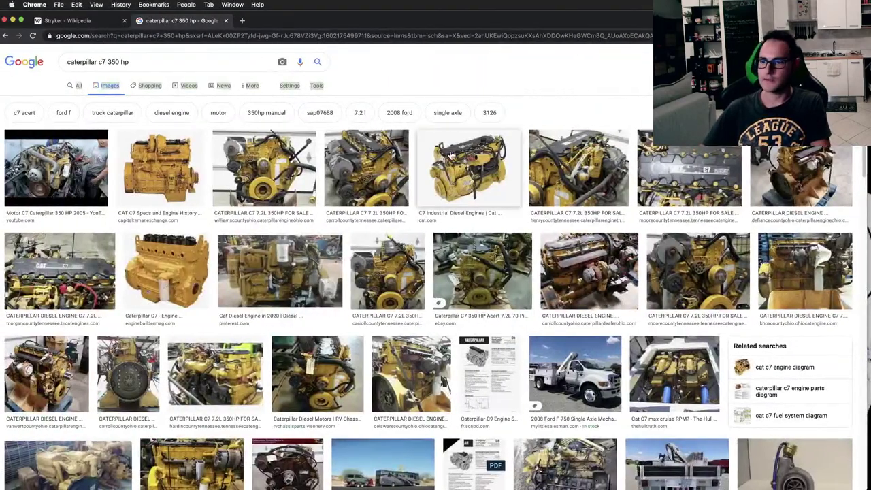
Step: Compare the Engine Builder Magazine and cat.com C7 engine photos in Chrome with the front of the vehicle model
left_click(194, 271)
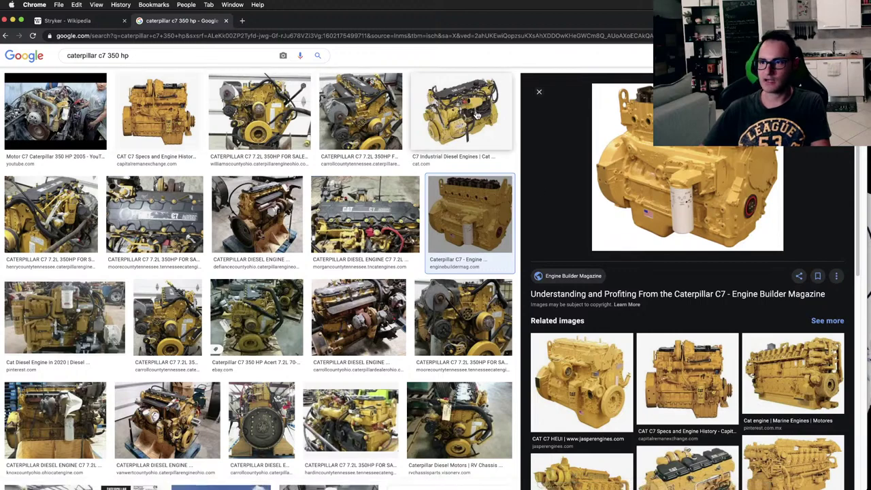
left_click(422, 143)
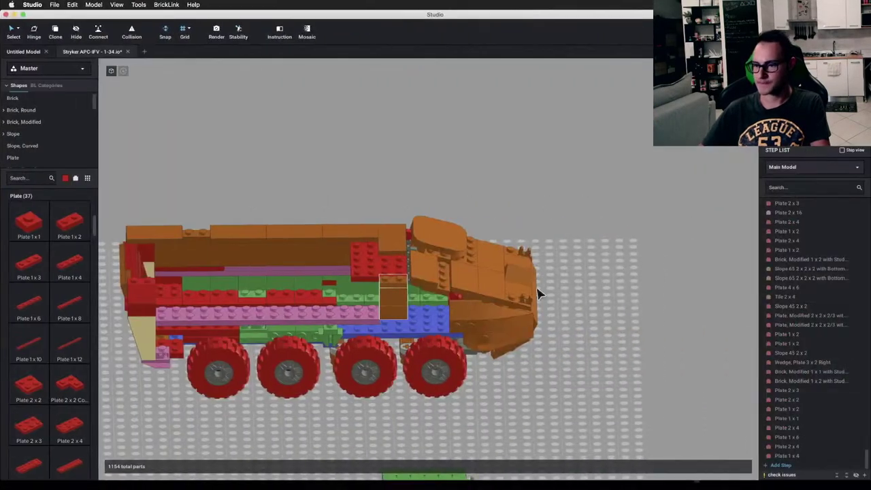
scroll(432, 350, "up", 5)
right_click_drag(412, 326, 383, 320)
key("ctrl+Left")
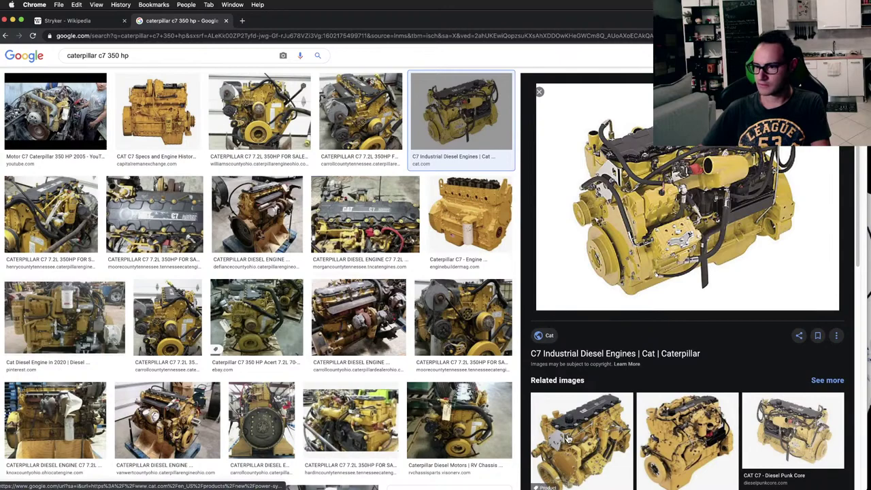
scroll(211, 364, "down", 3)
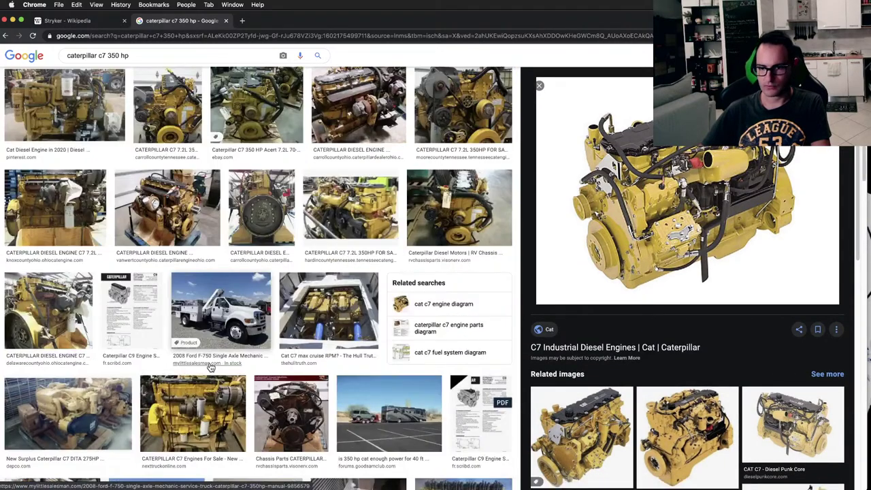
Step: In Studio, create a mirrored copy of the whole green engine assembly and delete the original
key("ctrl+Right")
middle_click_drag(212, 241, 317, 276)
scroll(316, 279, "up", 2)
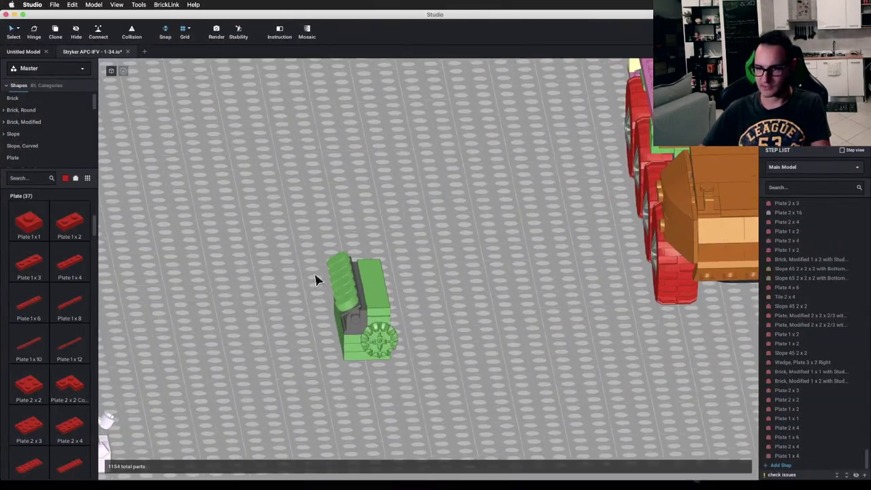
mouse_move(315, 275)
right_mouse_down()
mouse_move(312, 258)
mouse_move(314, 275)
right_mouse_up()
left_click_drag(282, 203, 423, 373)
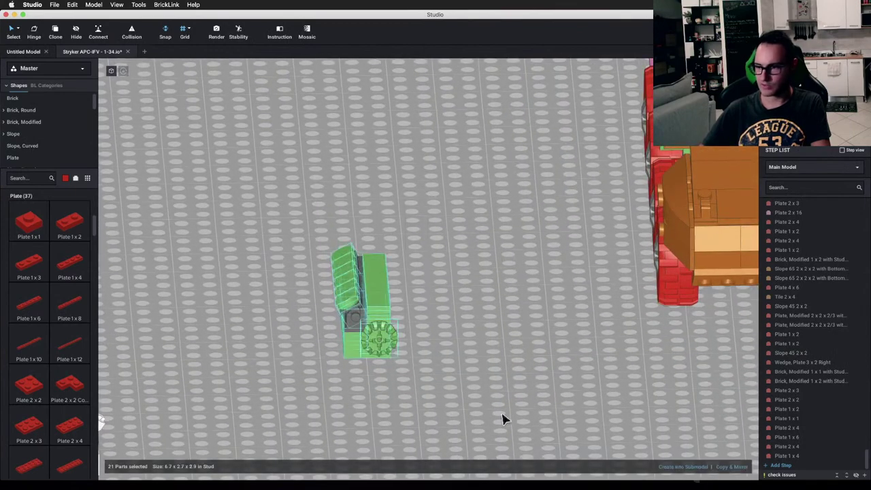
left_click(743, 468)
left_click_drag(304, 230, 387, 368)
key("Delete")
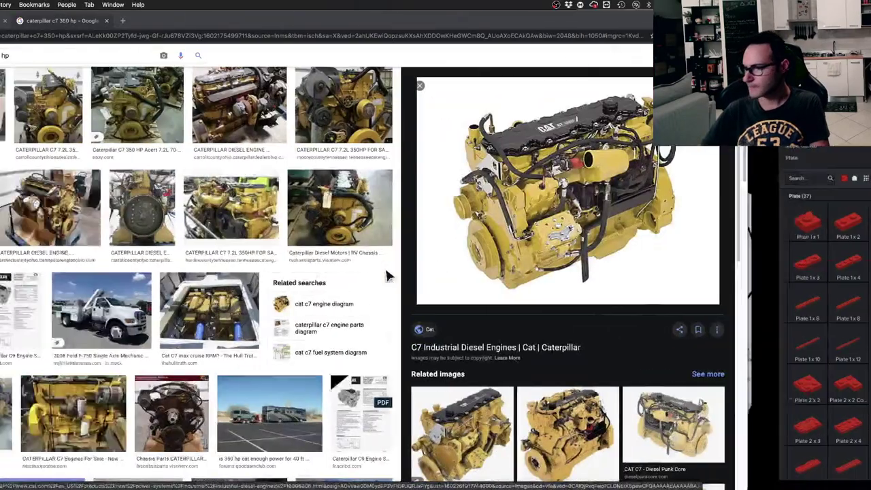
Step: Return to Chrome, look through the engine photos, and change the image search to "caterpillar c7 stryker"
scroll(373, 273, "down", 1)
scroll(373, 274, "down", 4)
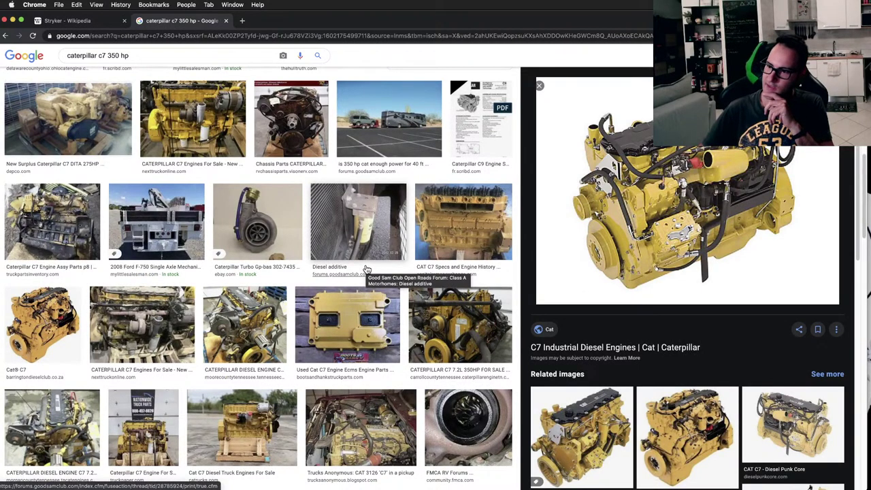
scroll(367, 269, "down", 5)
scroll(366, 269, "down", 3)
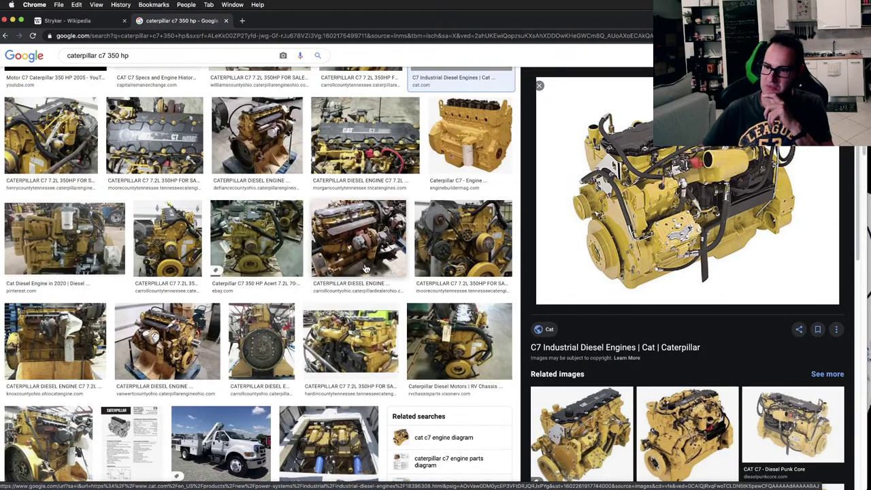
scroll(366, 269, "up", 2)
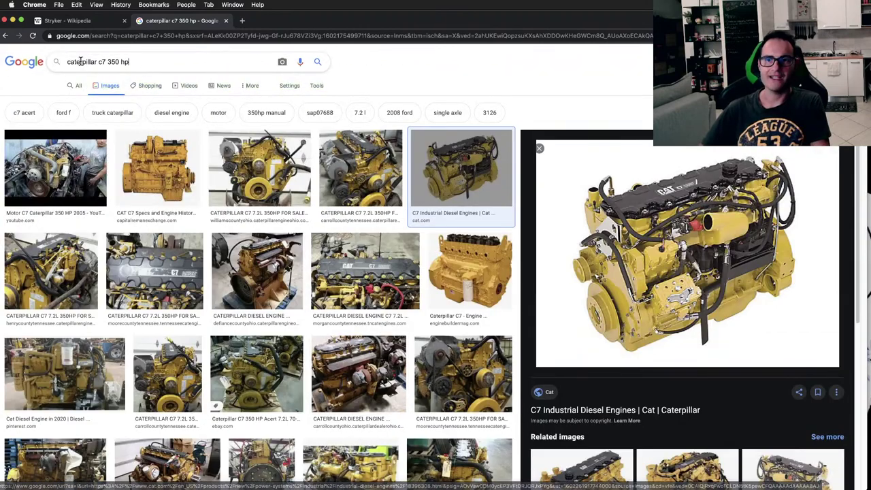
left_click_drag(108, 62, 252, 62)
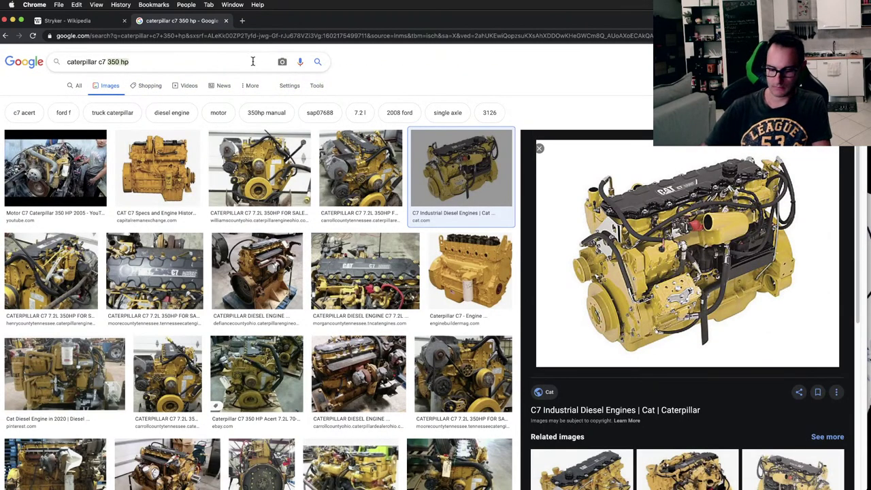
type("stryker")
key("Return")
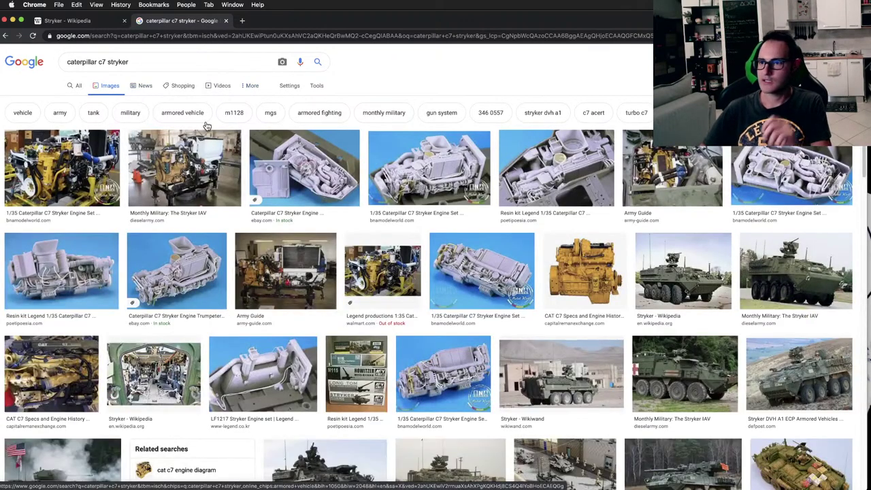
Step: View the 1/35 Caterpillar C7 Stryker engine kit images from BNA Model World and eBay, and the Walmart engine photo
left_click(430, 170)
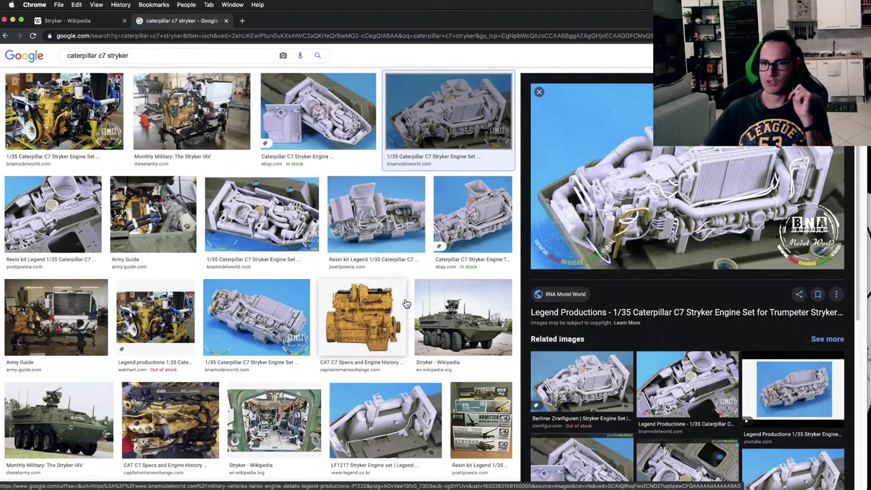
scroll(759, 417, "down", 3)
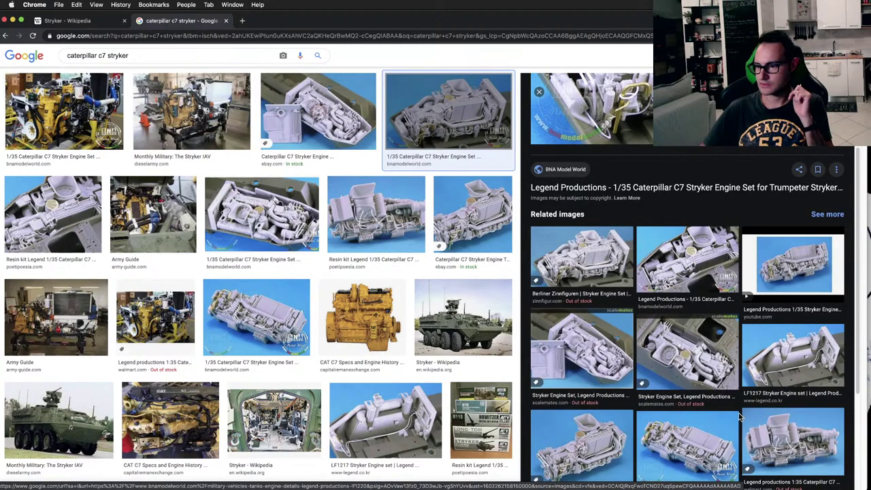
scroll(596, 402, "down", 1)
left_click(596, 403)
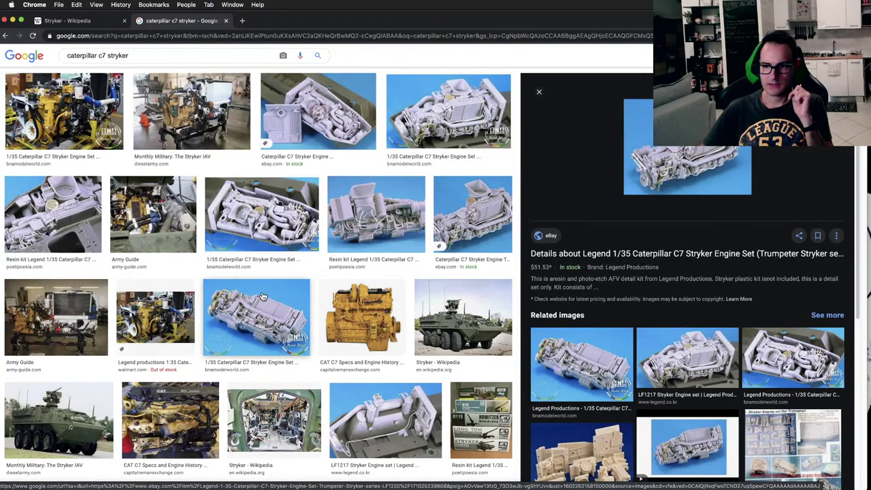
left_click(246, 212)
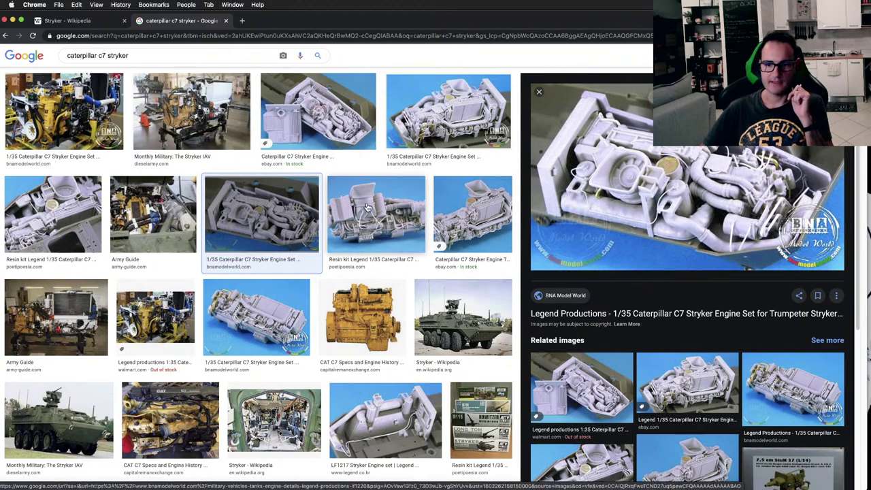
left_click(190, 322)
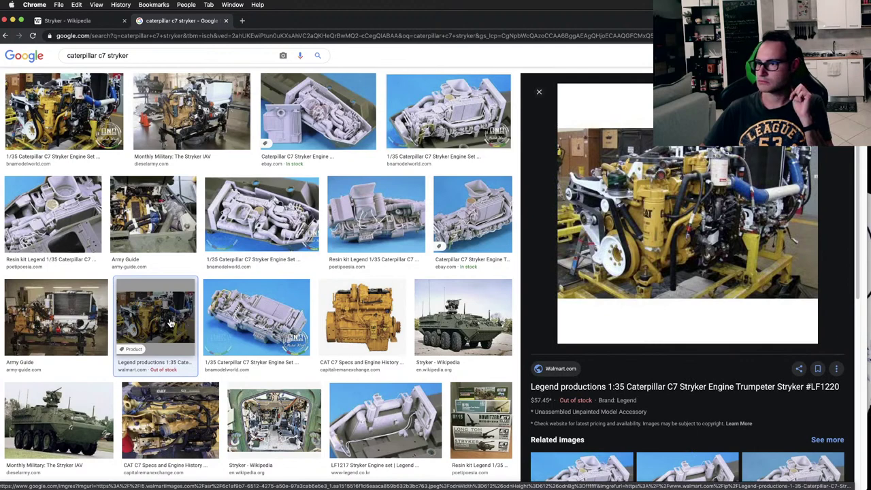
Step: Look further through the Stryker image results and preview the "Used Caterpillar Engines Stryker" photo
scroll(171, 323, "down", 5)
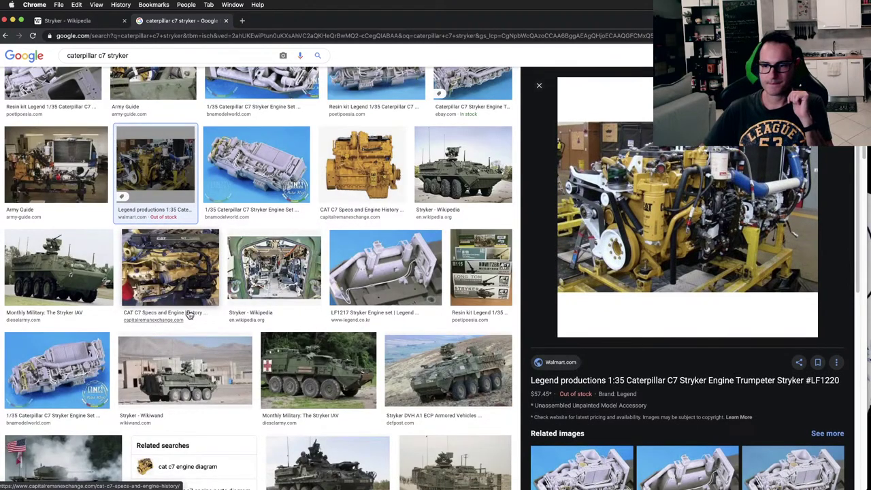
scroll(188, 314, "down", 10)
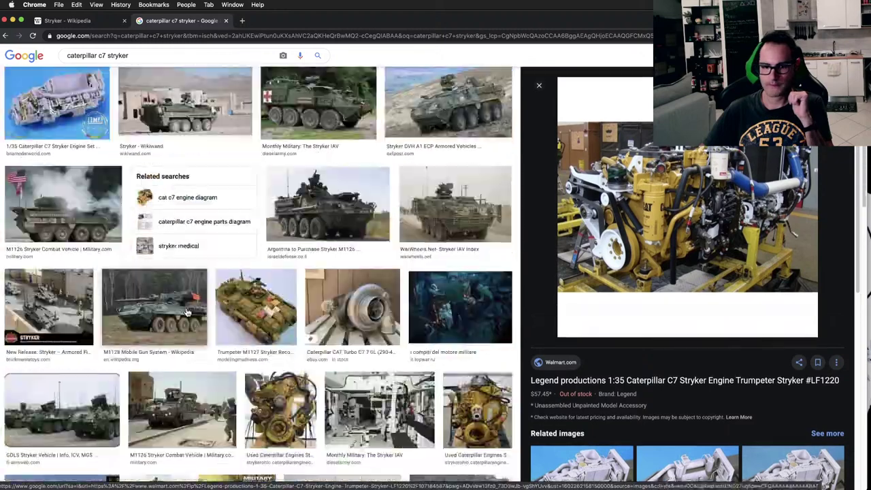
scroll(188, 311, "down", 2)
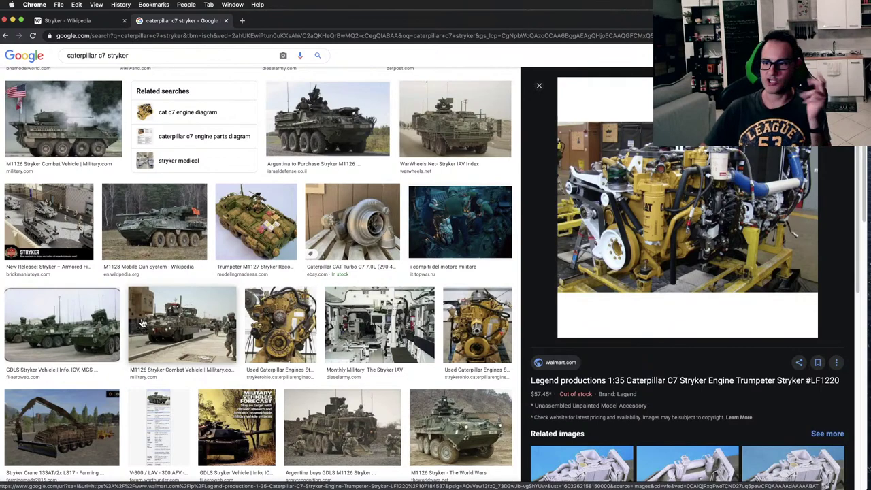
scroll(142, 323, "down", 2)
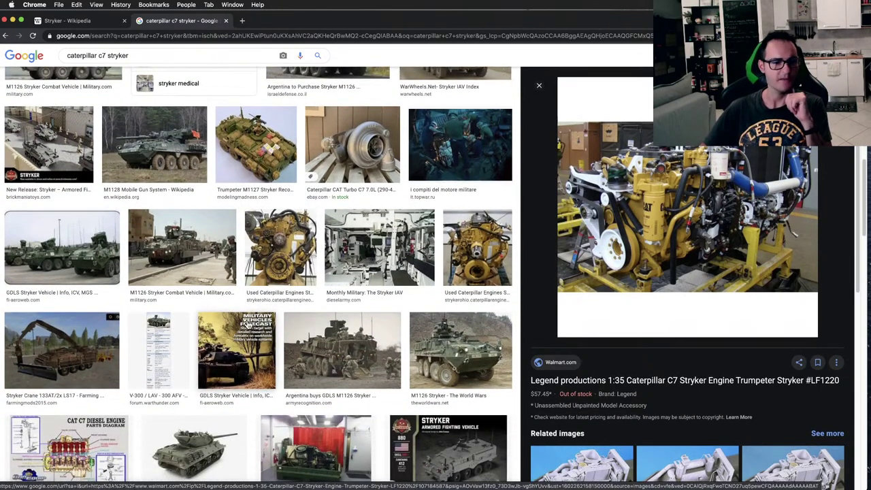
scroll(248, 324, "down", 6)
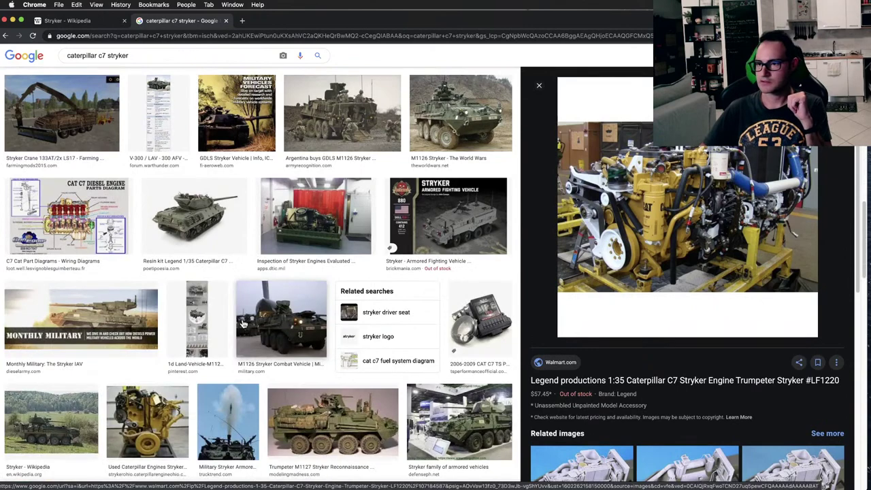
scroll(243, 324, "down", 3)
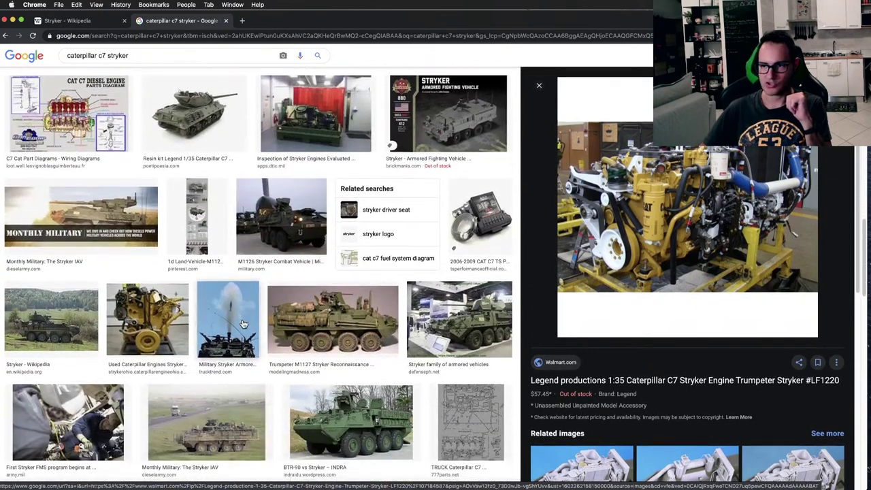
scroll(243, 324, "down", 2)
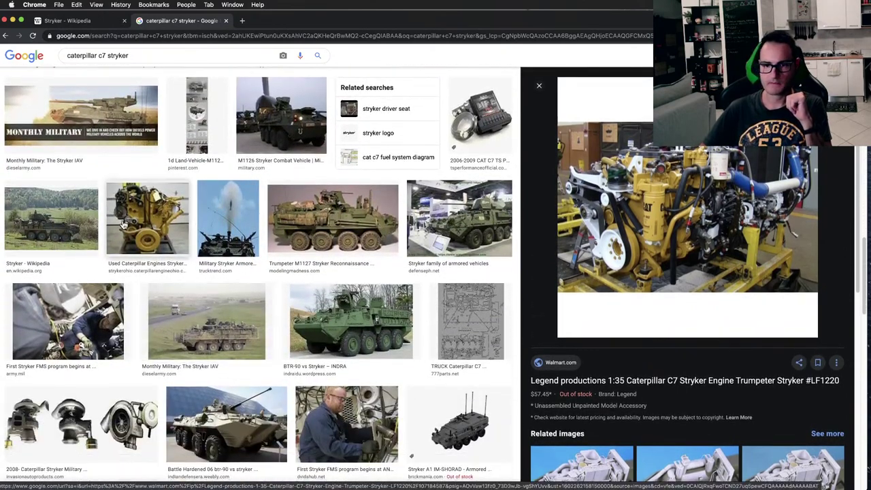
left_click(129, 222)
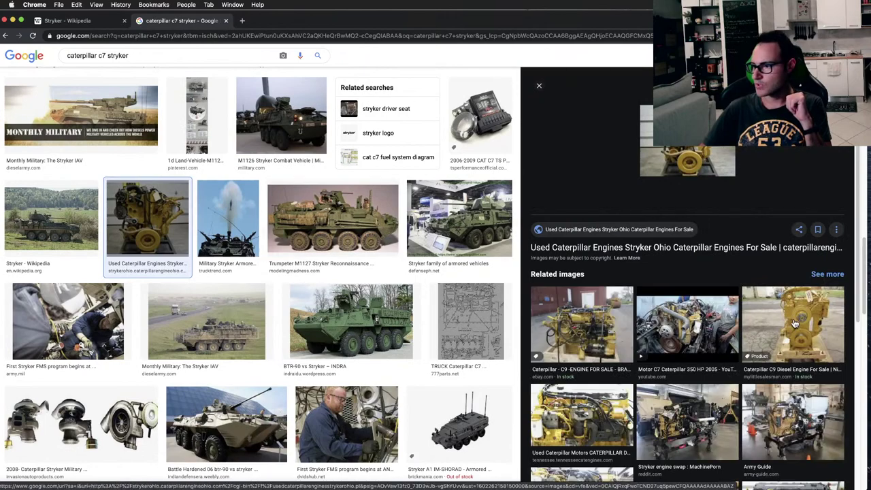
Step: Open the related "Caterpillar C9 Diesel Engine For Sale" photo and examine its related engine images
scroll(791, 203, "down", 3)
left_click(792, 204)
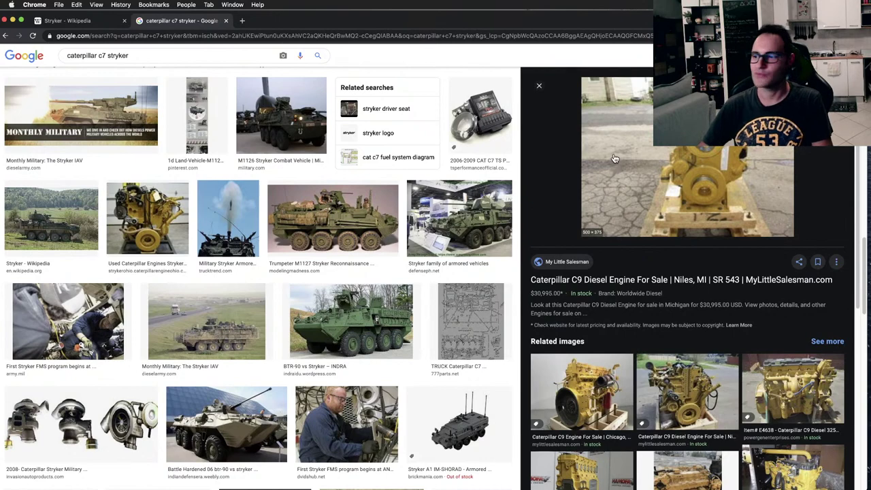
scroll(690, 212, "down", 4)
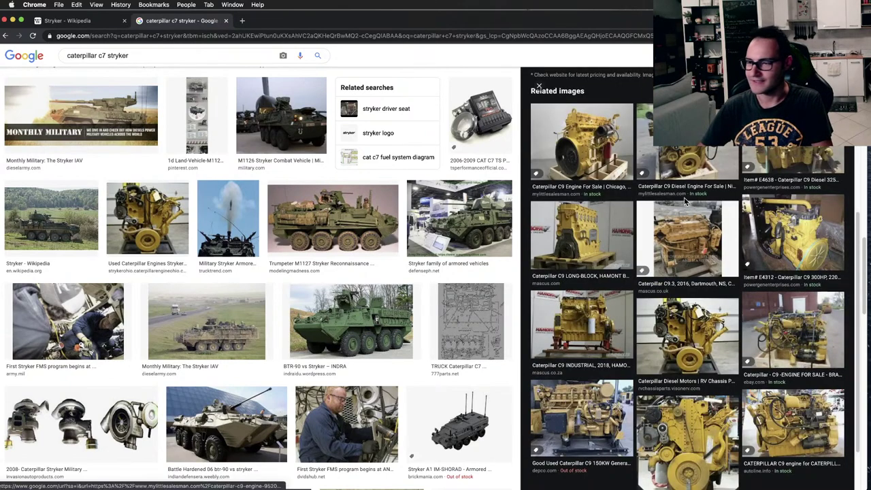
scroll(685, 200, "down", 2)
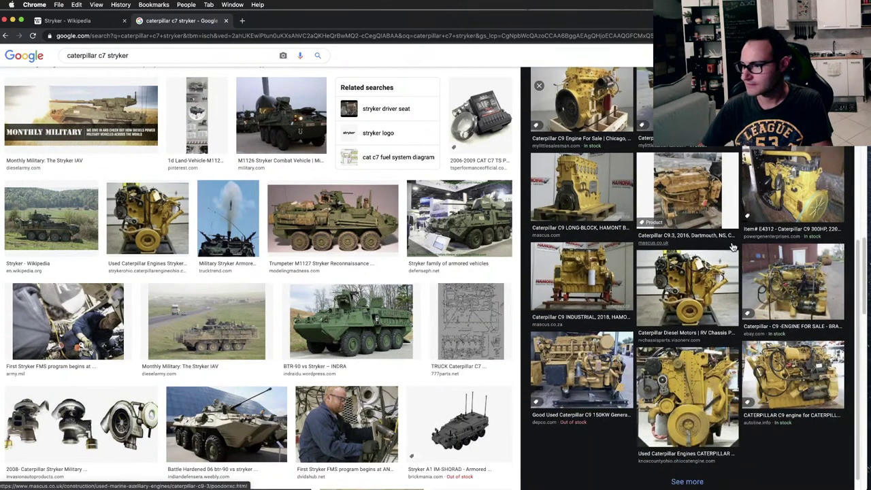
left_click(703, 385)
scroll(259, 272, "down", 3)
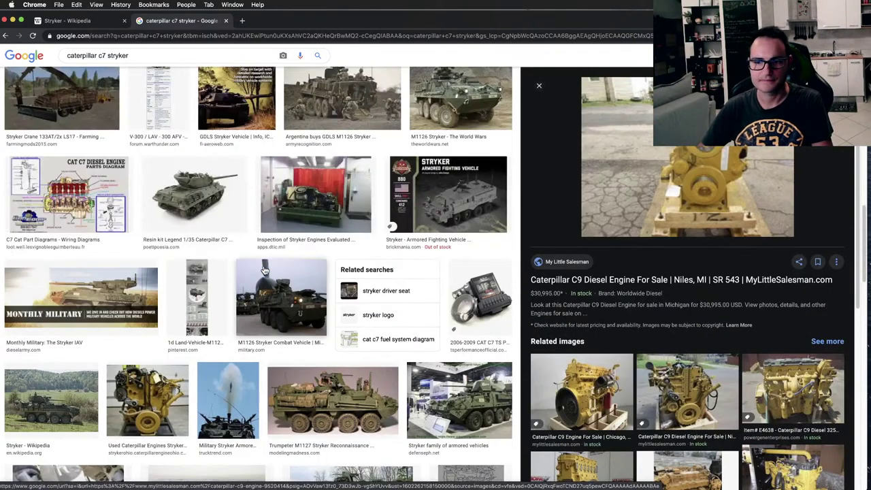
Step: Return to the first image results and select the BNA Model World 1/35 Caterpillar C7 Stryker engine set picture
scroll(264, 271, "up", 5)
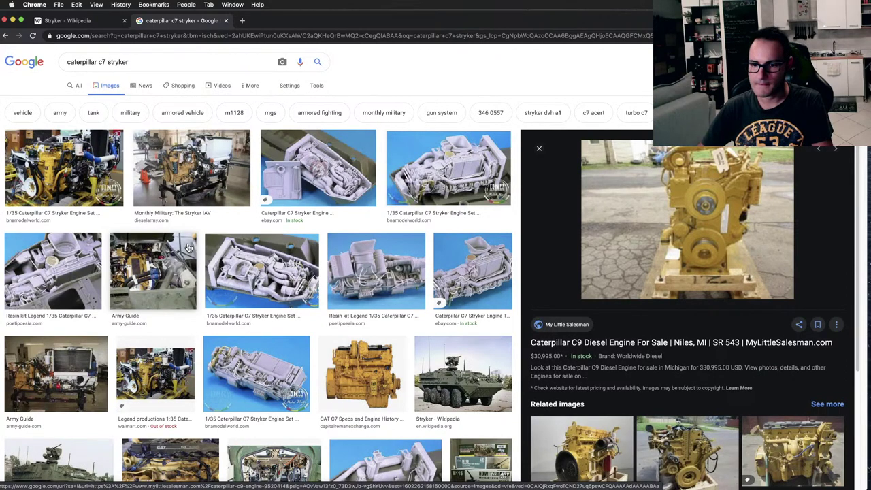
scroll(204, 293, "down", 3)
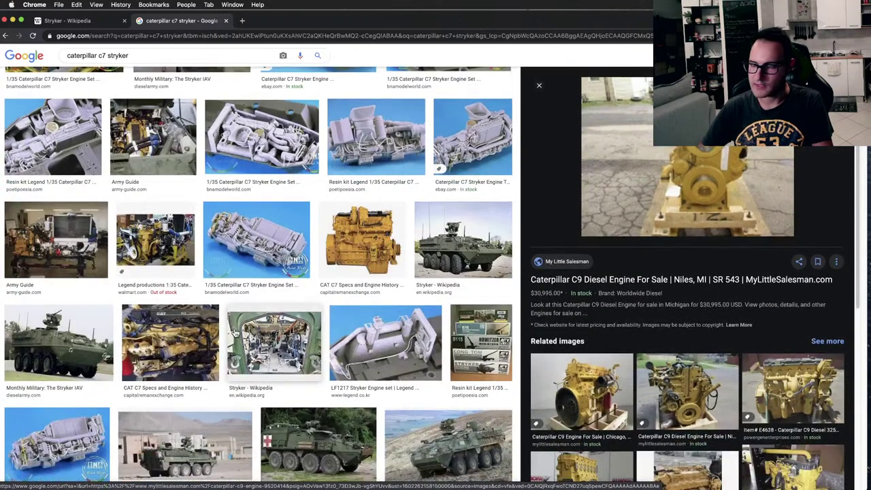
scroll(234, 331, "down", 2)
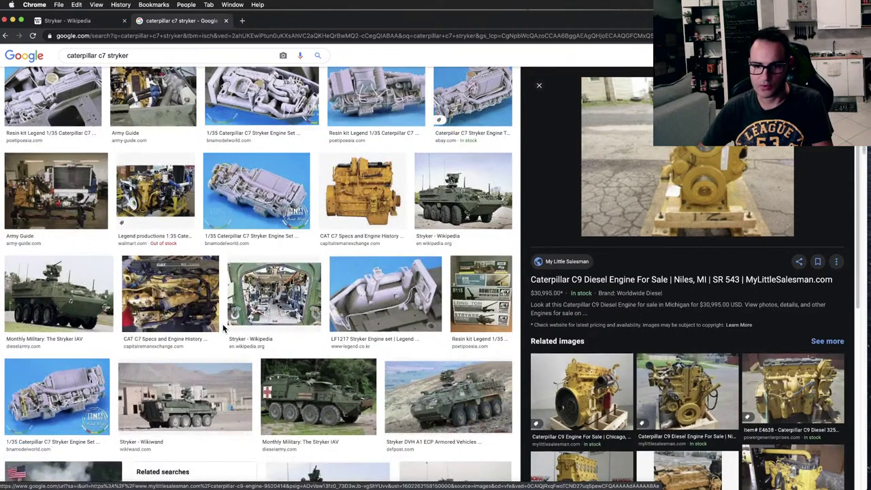
left_click(85, 371)
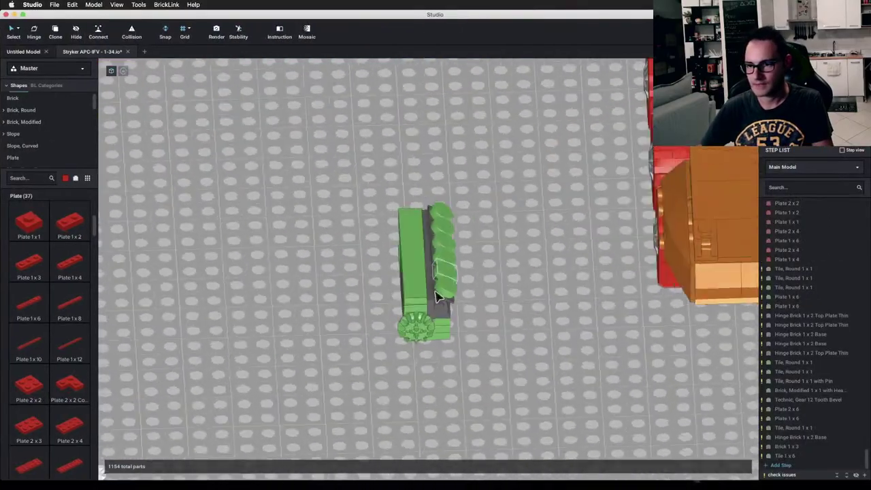
Step: Switch to Chrome and open the Capital Reman Exchange "CAT C7 Specs and Engine History" photo from the caterpillar c7 stryker results
right_click_drag(437, 296, 451, 300)
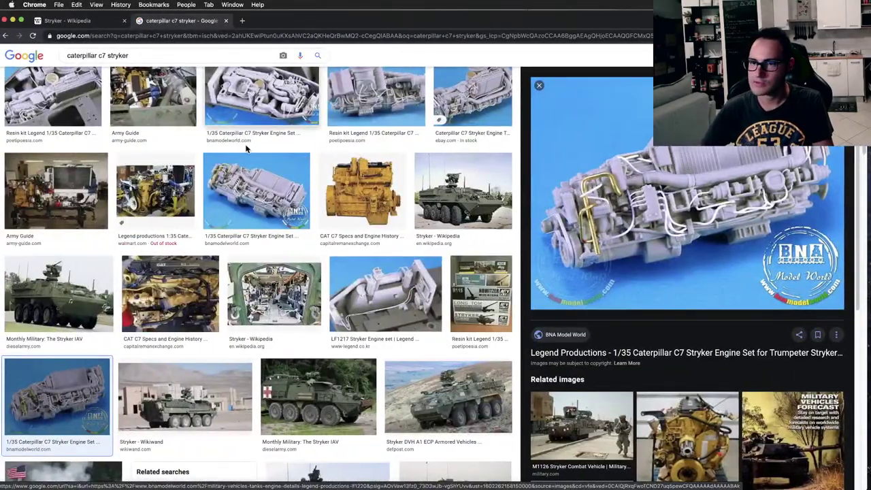
scroll(424, 370, "up", 3)
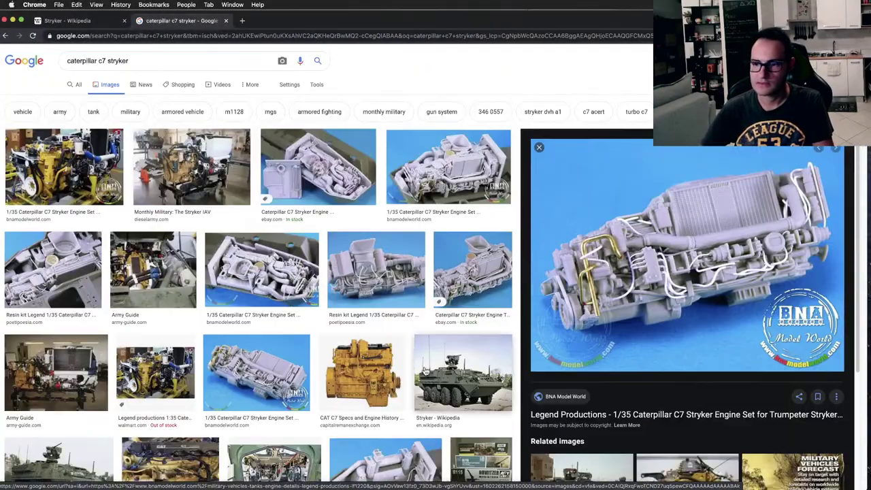
left_click(403, 372)
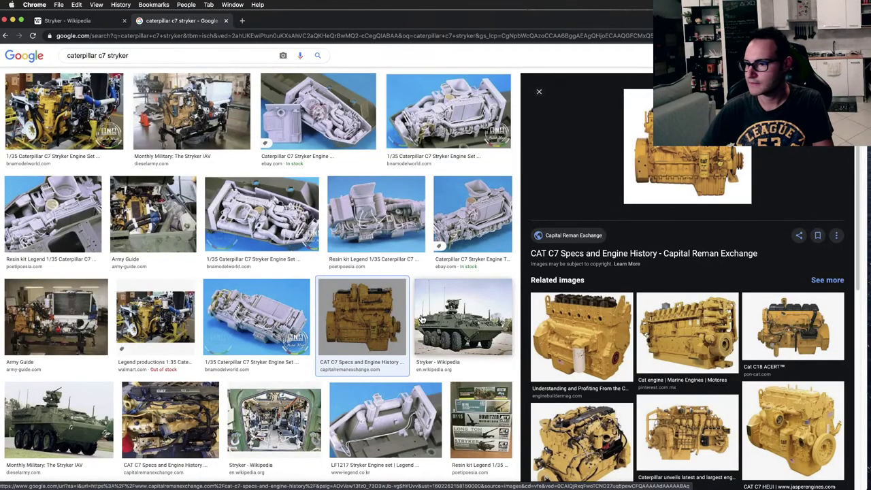
Step: Switch back to Studio and examine the Stryker hull and the separate green engine build from several angles
key("ctrl+Right")
scroll(484, 282, "down", 3)
middle_click_drag(485, 282, 563, 338)
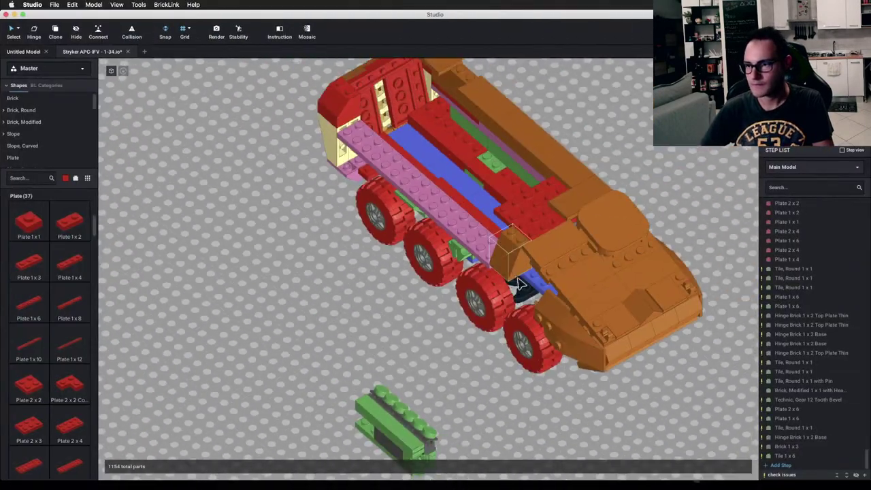
right_click_drag(519, 283, 580, 272)
scroll(439, 241, "up", 2)
middle_click_drag(440, 241, 524, 307)
right_click_drag(524, 307, 370, 385)
scroll(436, 376, "down", 2)
Step: Switch to Chrome and run a Google image search for "stryker side view" in the Stryker Wikipedia tab
key("ctrl+Left")
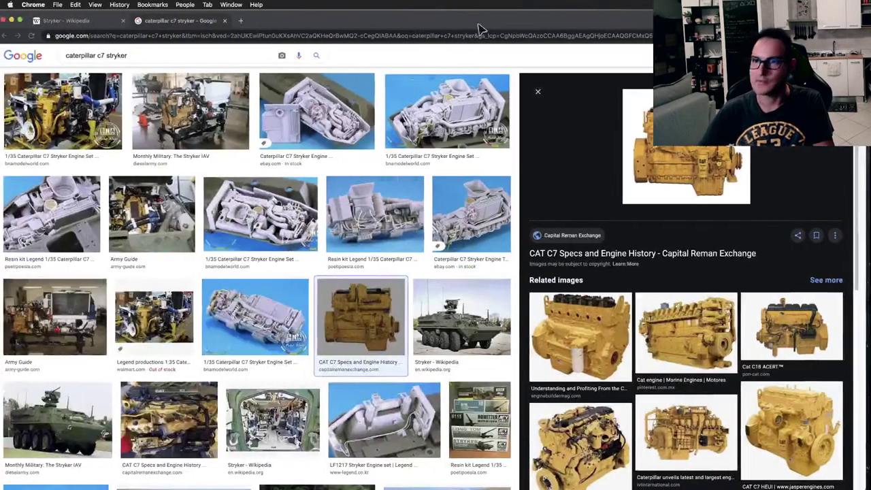
left_click(64, 20)
scroll(183, 97, "up", 10)
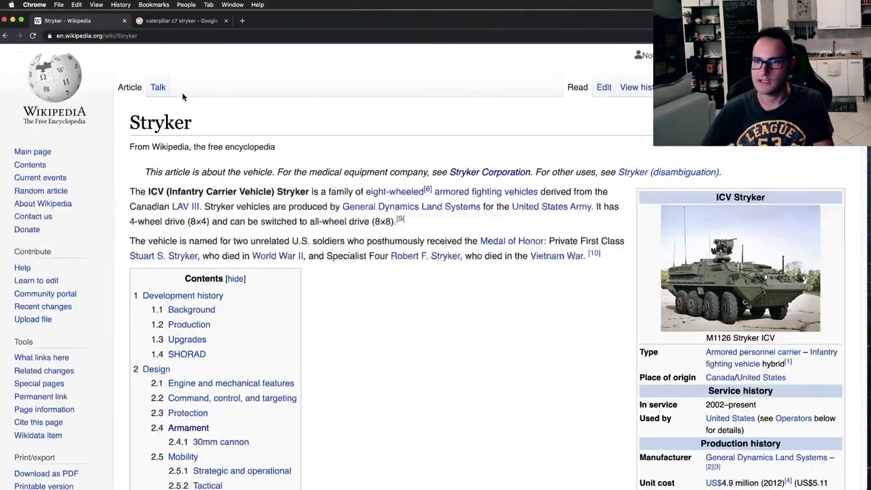
left_click(98, 35)
type("str")
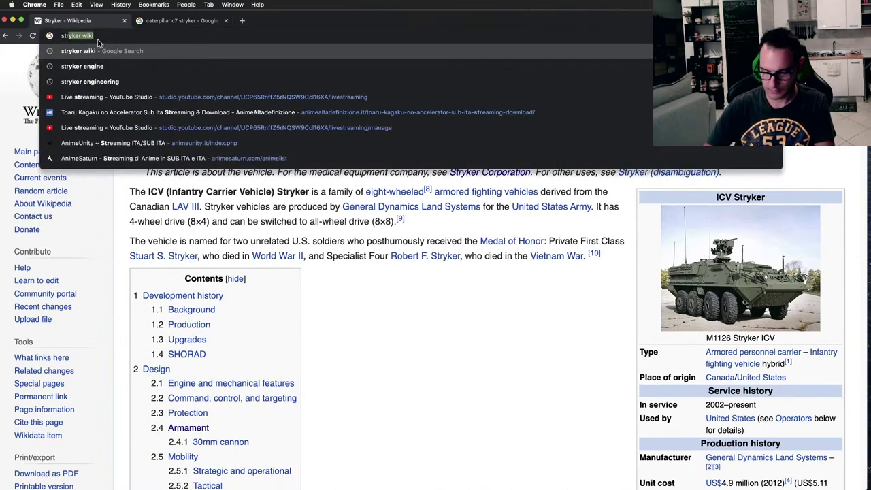
type("yker side")
type("view")
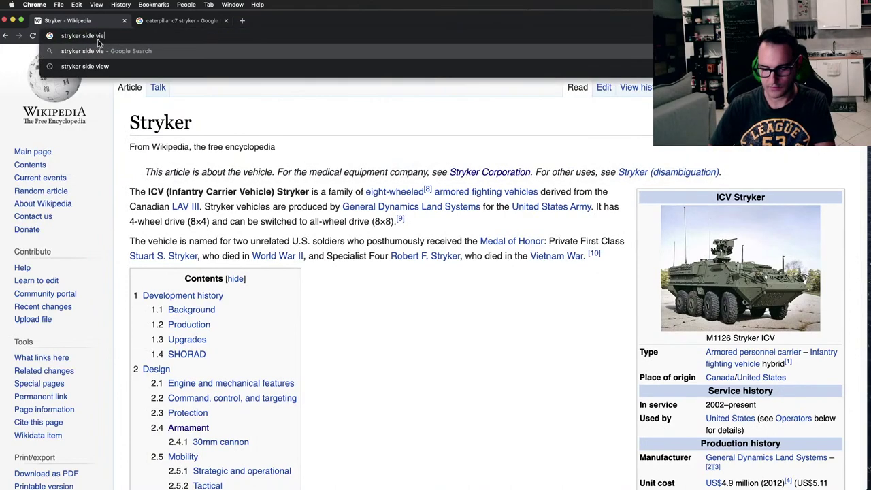
key("Return")
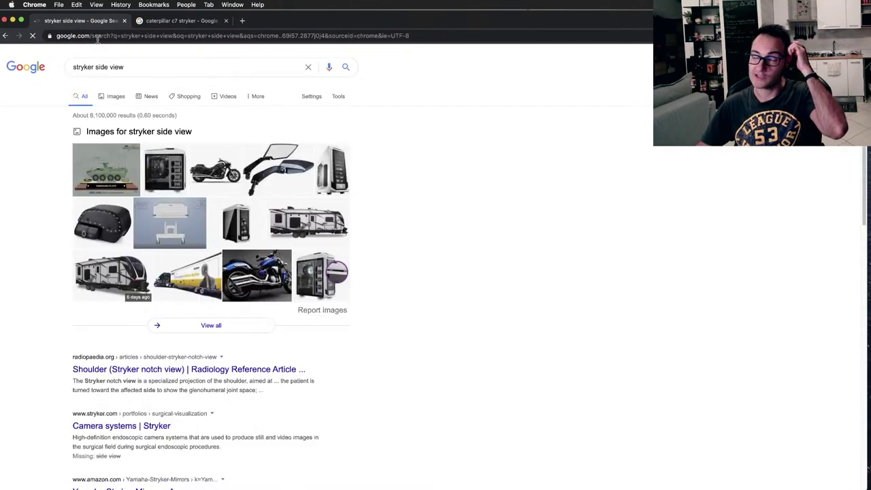
left_click(120, 100)
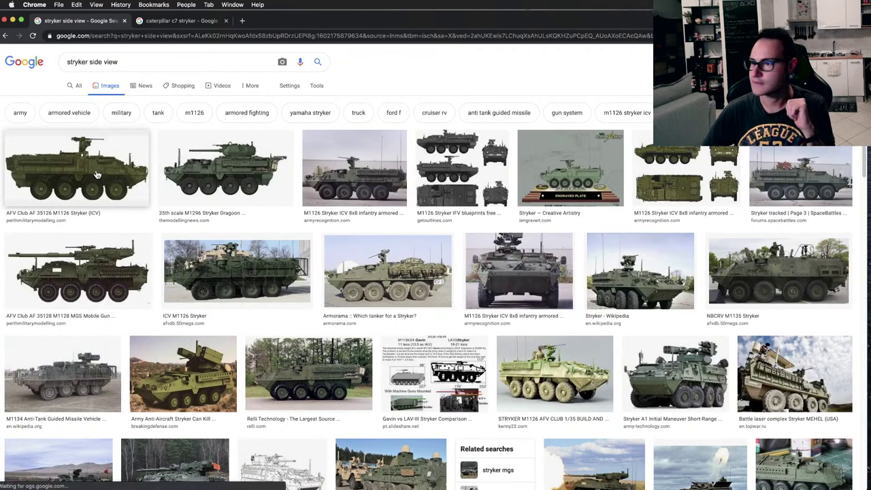
Step: View the SpaceBattles Forums Stryker photo and the related Giant Bomb and Army Technology pictures
left_click(781, 175)
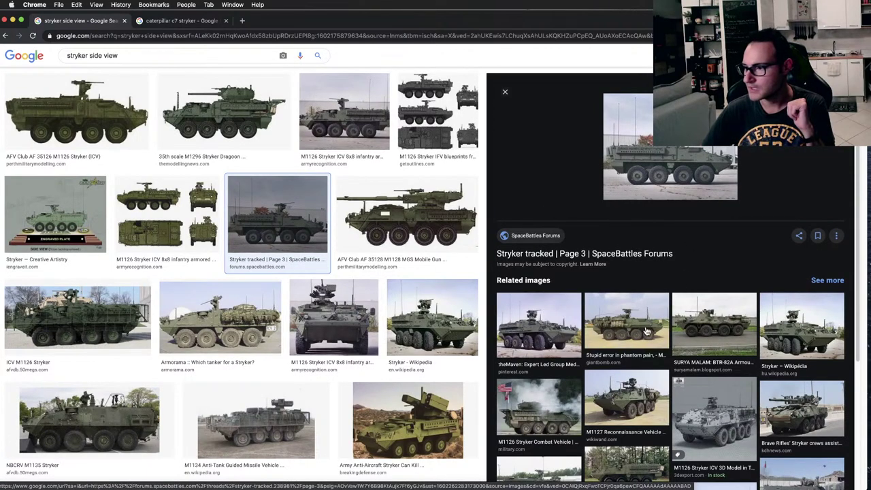
left_click(626, 329)
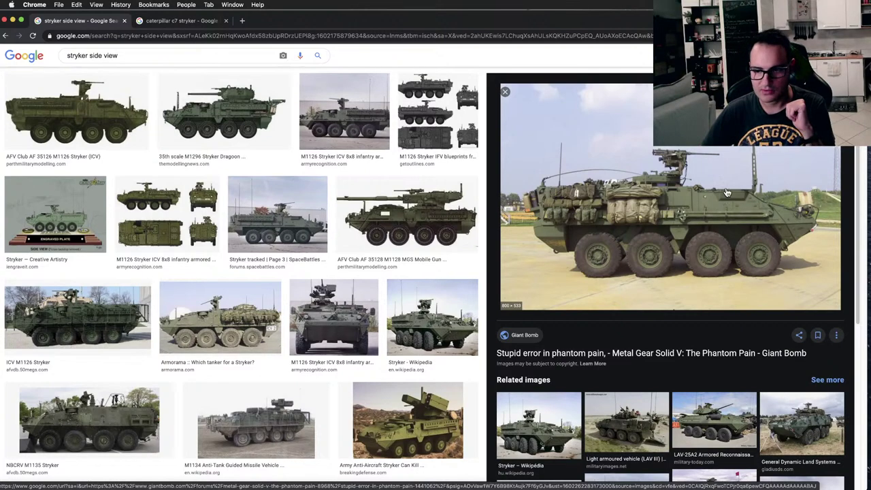
scroll(727, 193, "down", 3)
left_click(546, 335)
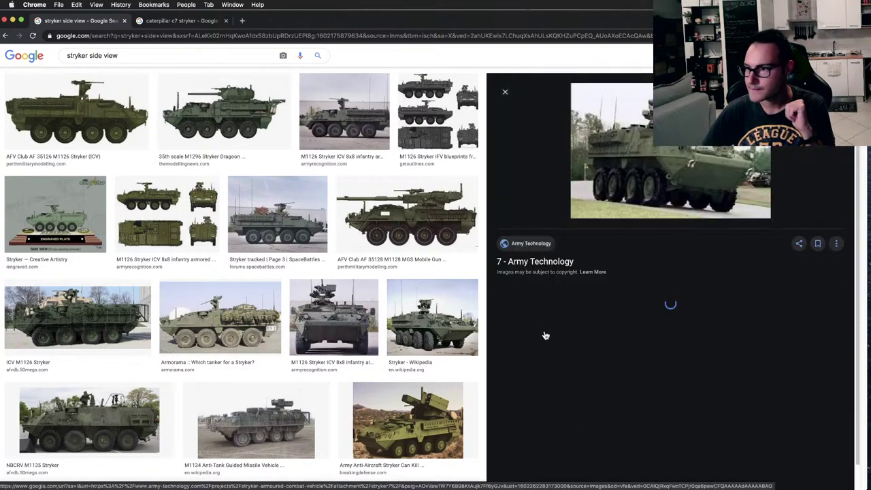
scroll(253, 239, "down", 2)
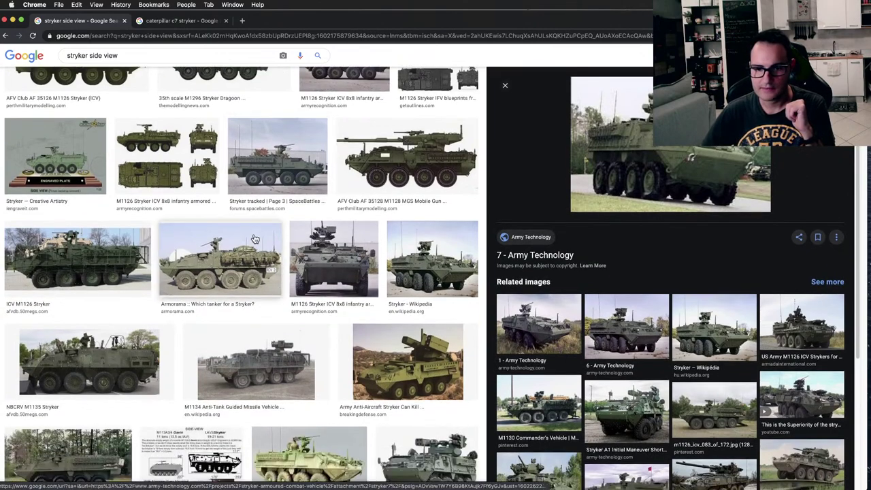
Step: Look further through the side view results and examine the Pinterest "Stryker RV" photo
scroll(254, 239, "down", 6)
scroll(255, 233, "down", 4)
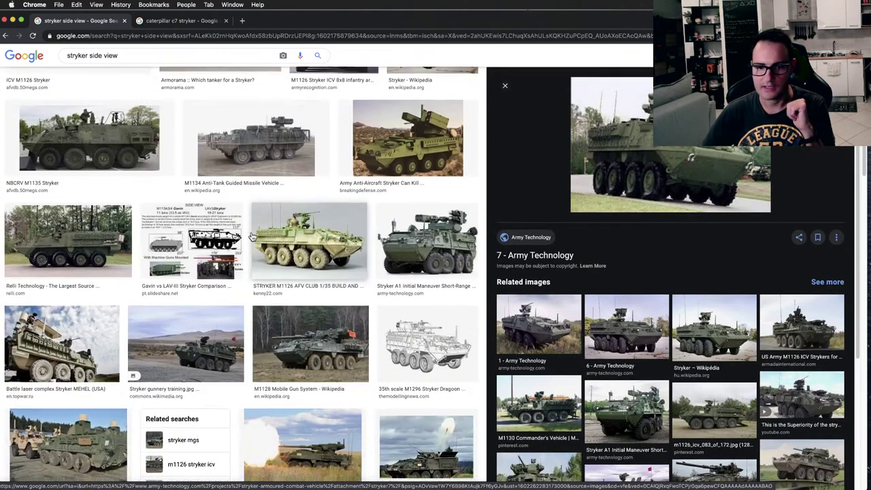
scroll(327, 251, "down", 2)
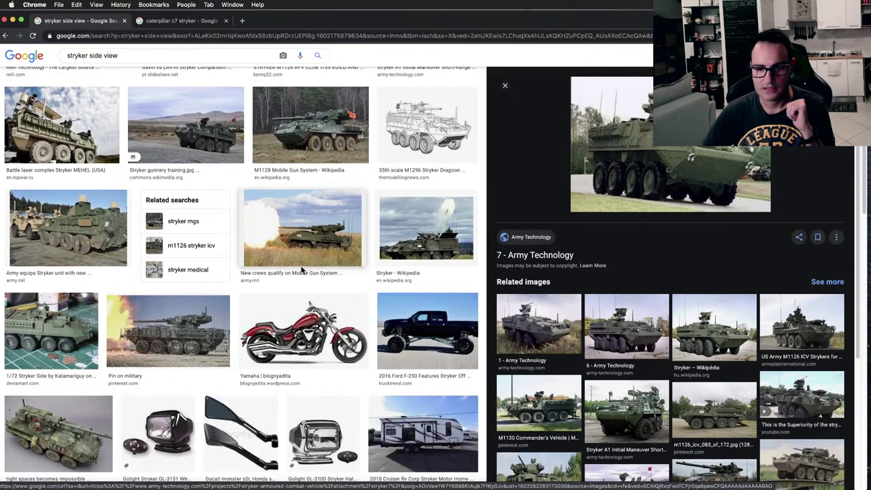
scroll(313, 258, "down", 6)
scroll(296, 269, "down", 7)
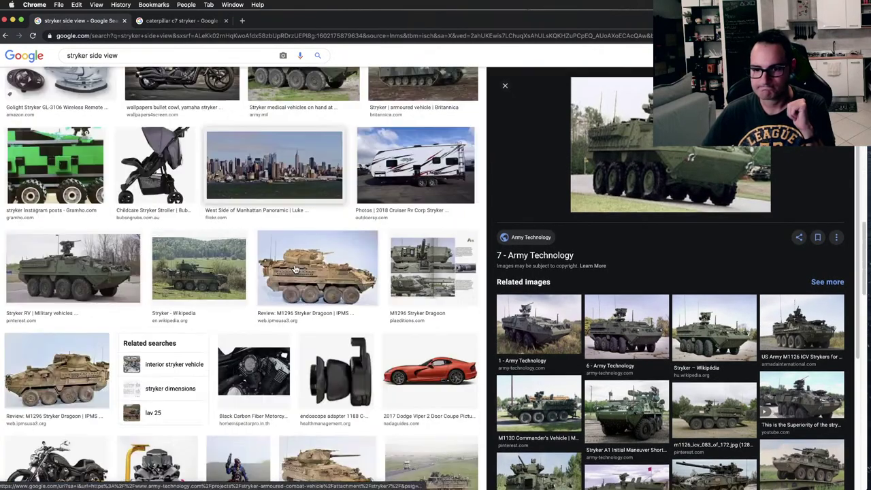
left_click(38, 281)
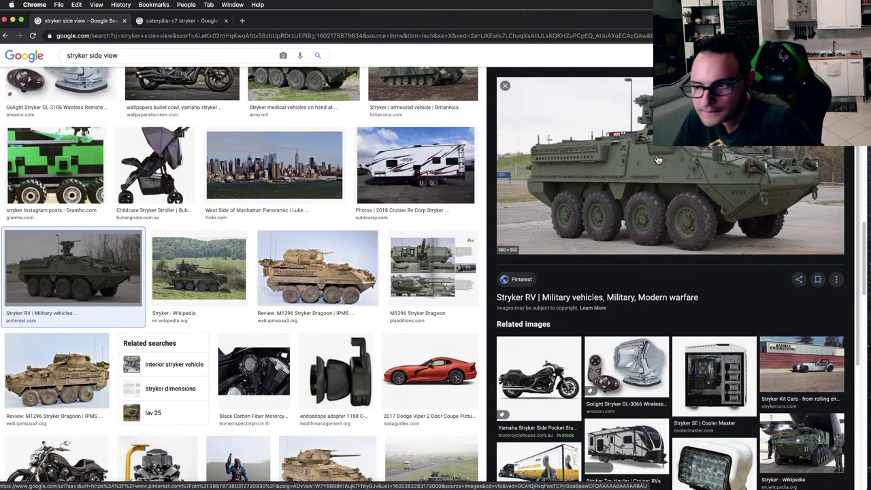
scroll(422, 285, "down", 10)
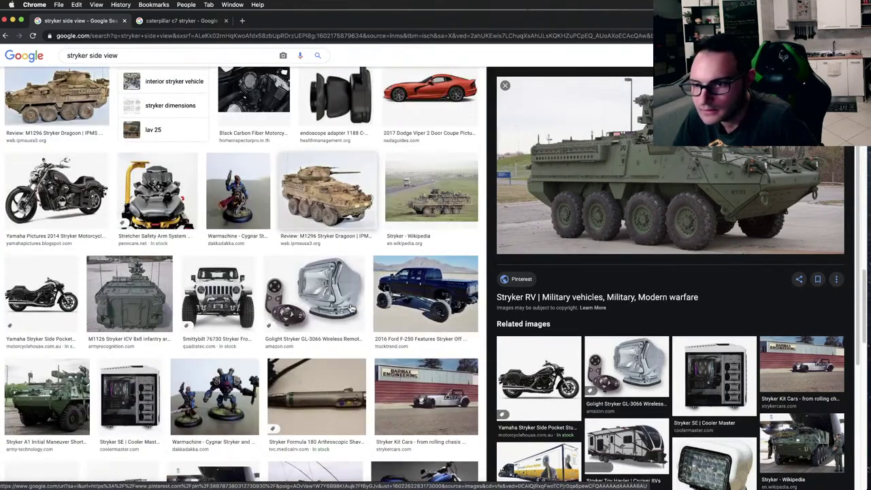
scroll(351, 308, "down", 8)
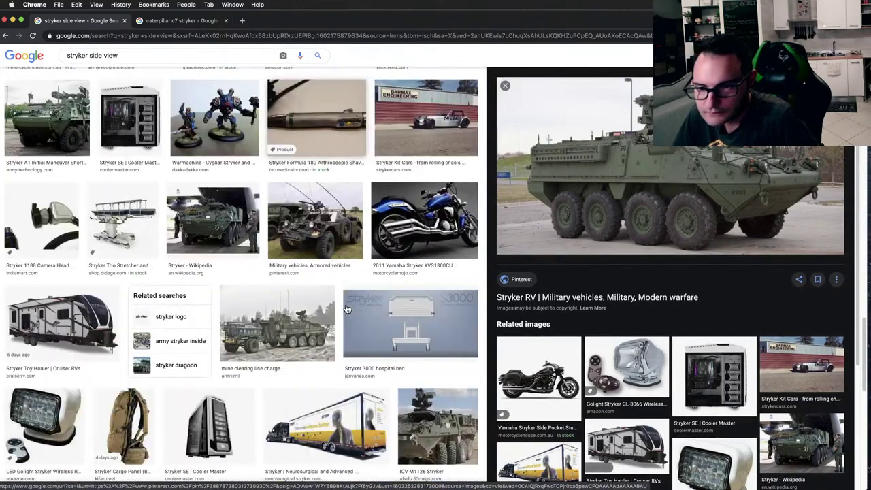
Step: Change the image search query to "stryker apc sideview" and run it
scroll(346, 309, "up", 20)
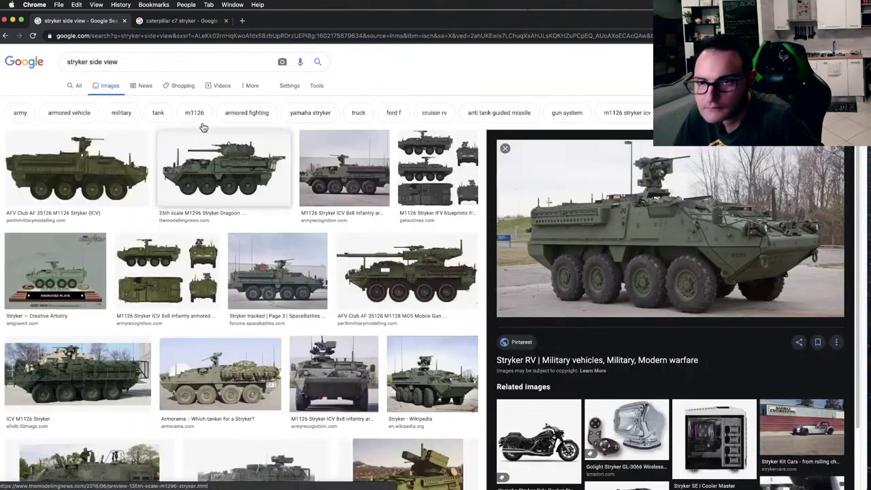
left_click(90, 63)
type("apc")
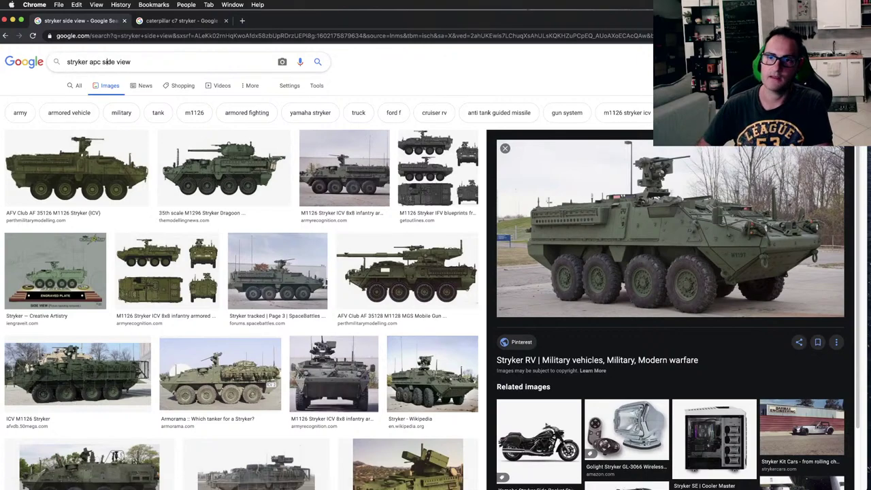
key("BackSpace")
key("Return")
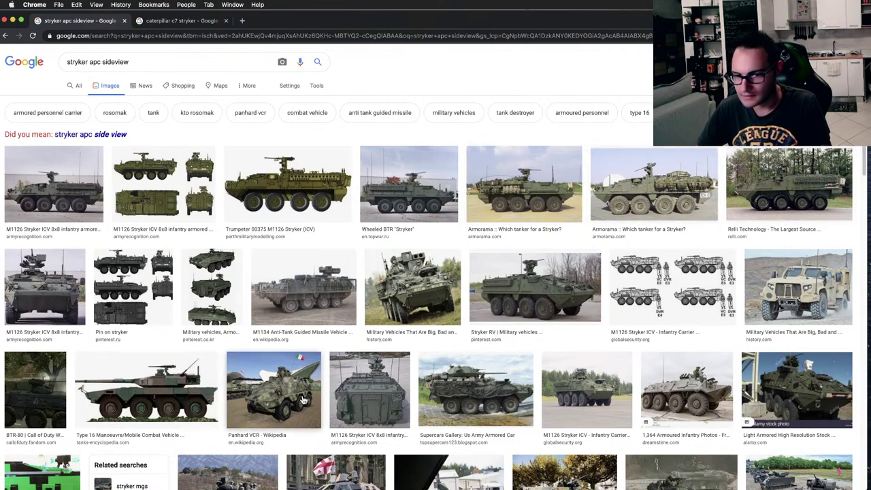
Step: Browse the new results and preview the Military Wiki LAV-25 photo and the Wheeled BTR "Stryker" picture
scroll(549, 386, "down", 1)
scroll(549, 386, "down", 3)
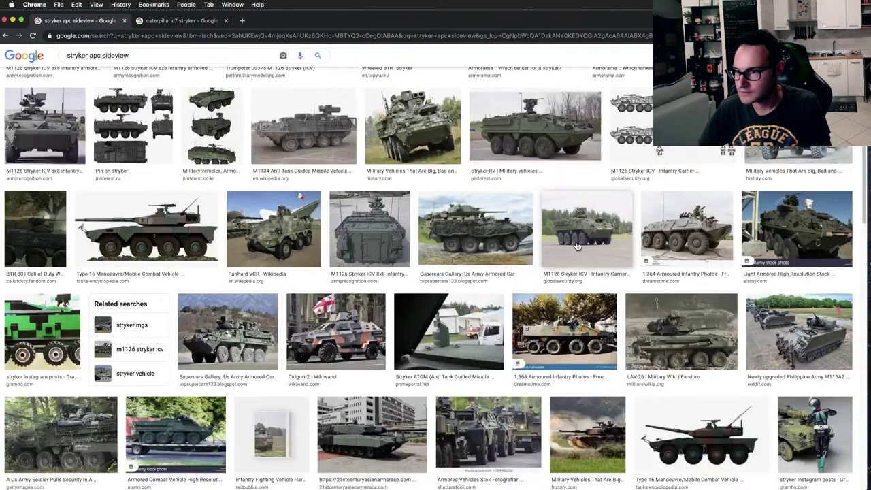
left_click(660, 350)
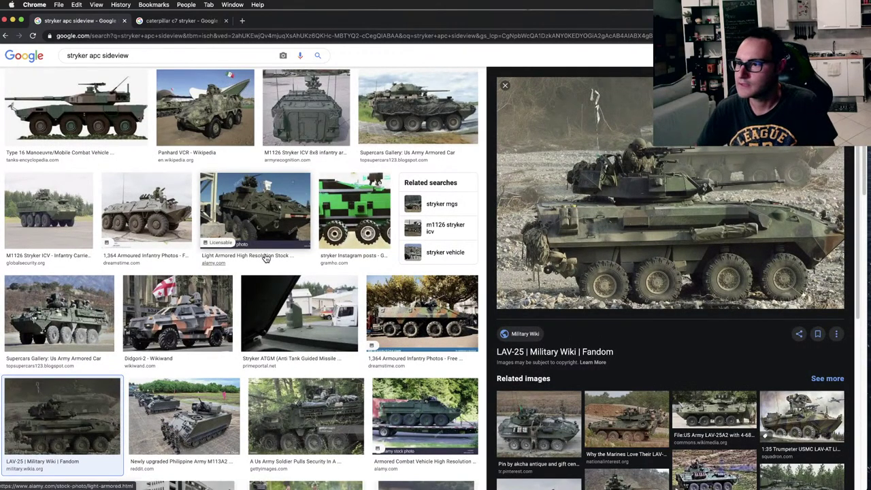
scroll(65, 379, "down", 2)
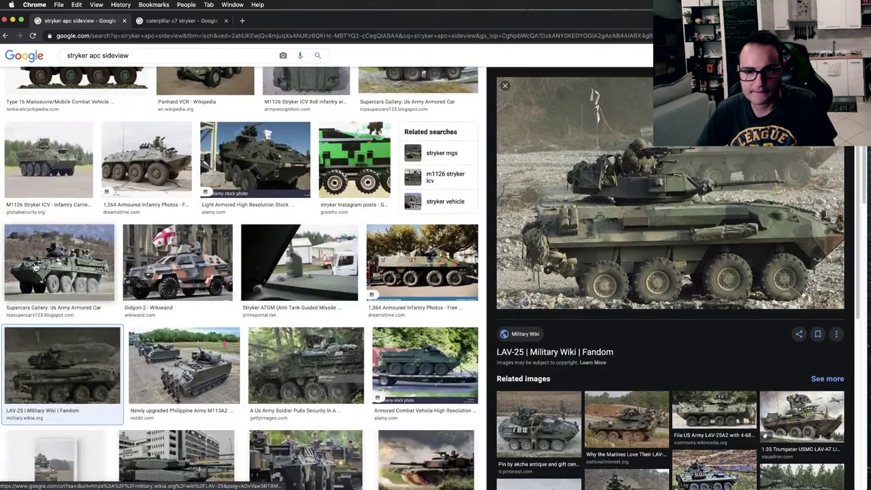
scroll(65, 380, "down", 1)
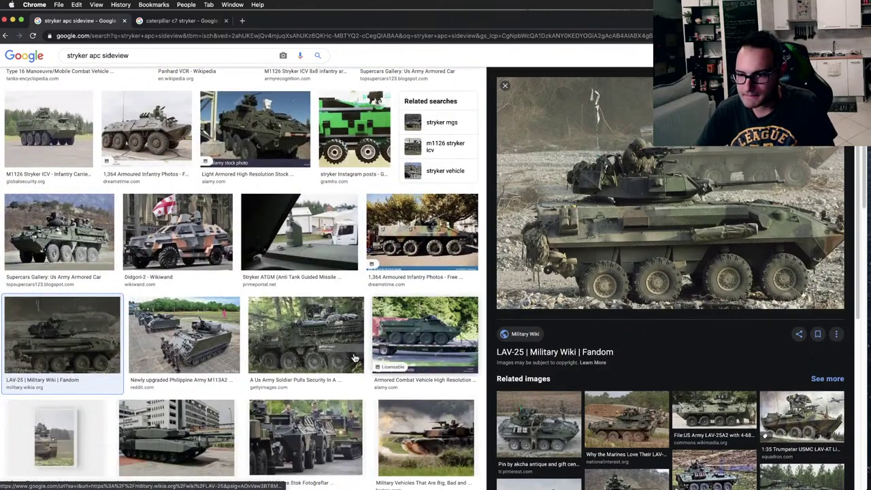
scroll(354, 358, "down", 8)
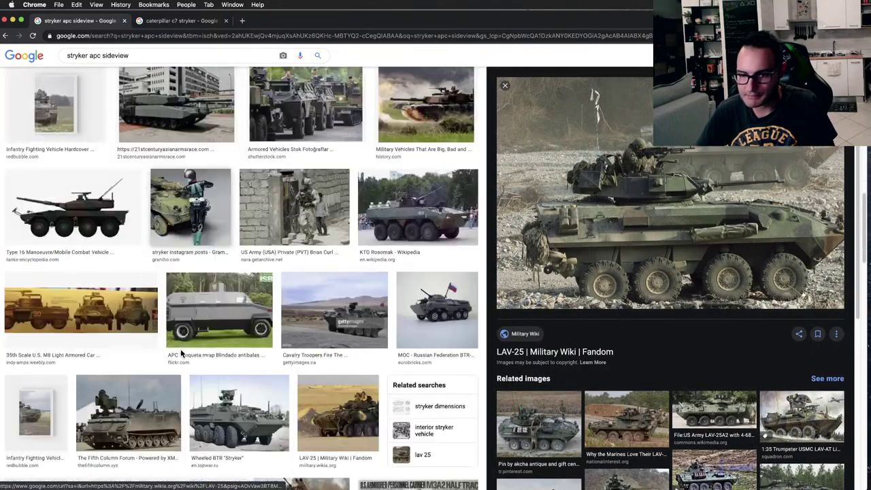
scroll(182, 354, "down", 1)
left_click(242, 362)
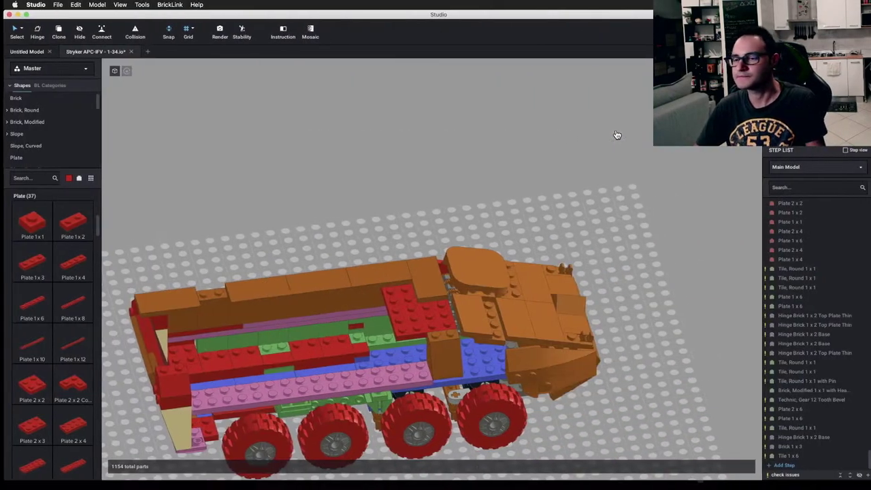
Step: Check the hull's side in Studio, and return to Chrome's image results to open the Pinterest picture showing three Stryker views
right_click_drag(496, 334, 386, 381)
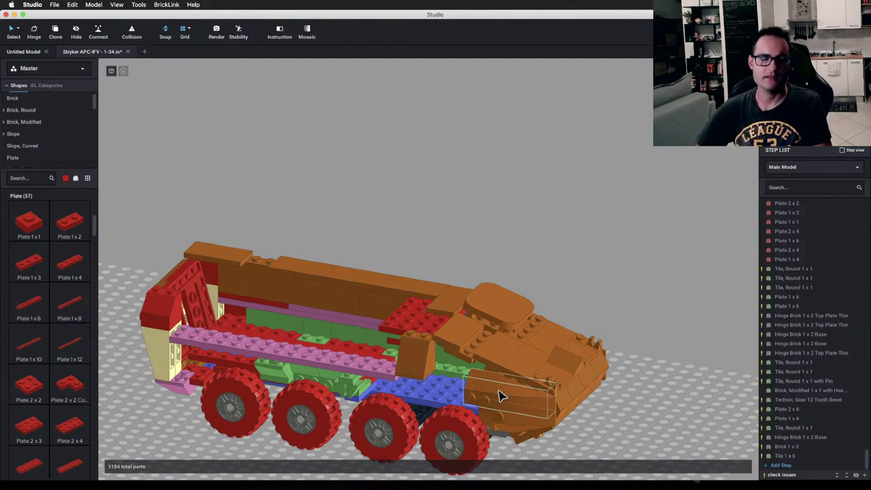
key("super+Tab")
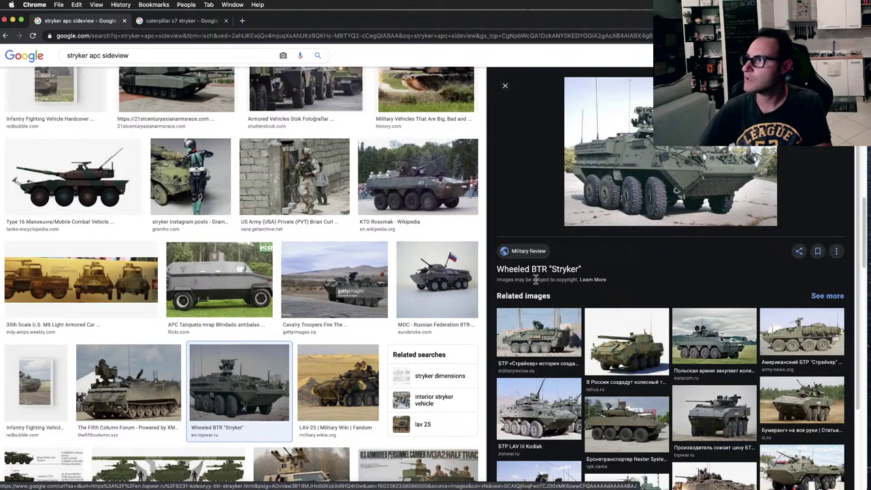
scroll(484, 266, "up", 10)
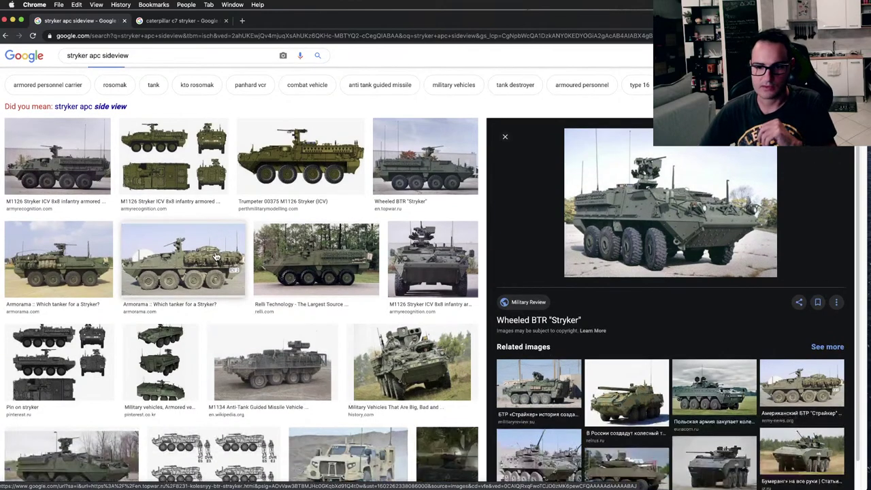
left_click(175, 358)
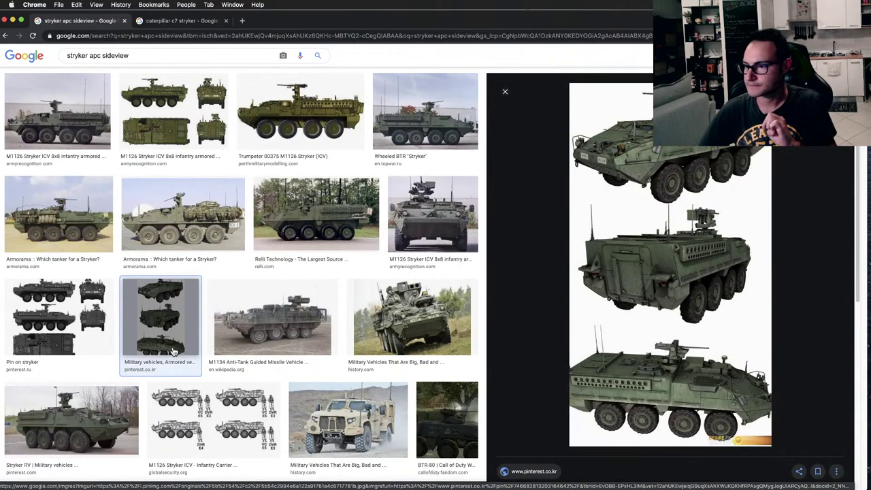
scroll(174, 351, "down", 1)
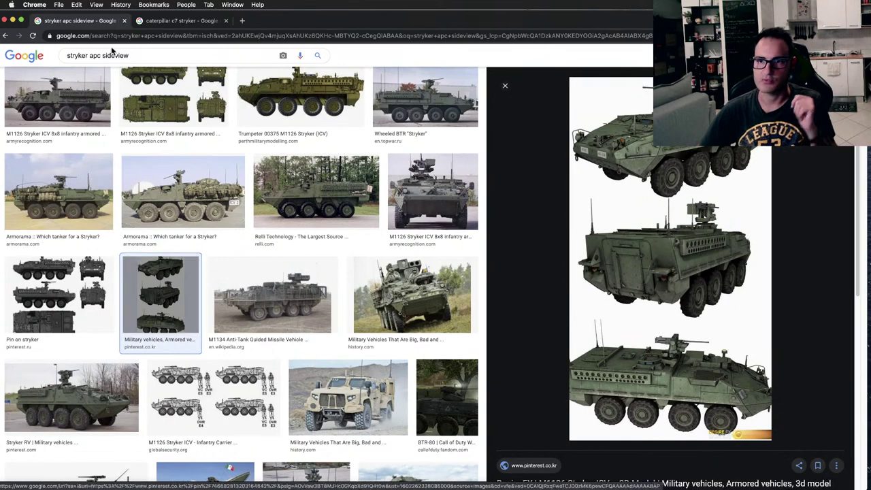
Step: Run an image search for "stryker water apc" in a new browser tab
left_click(242, 21)
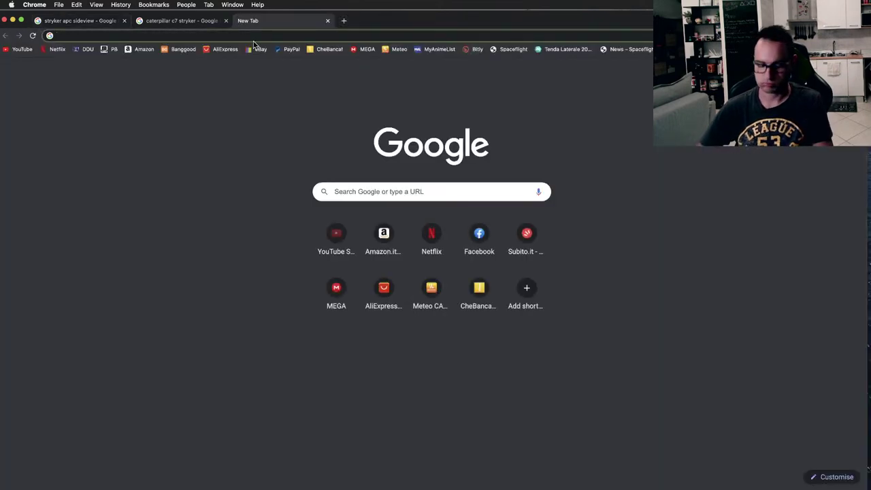
type("stryker")
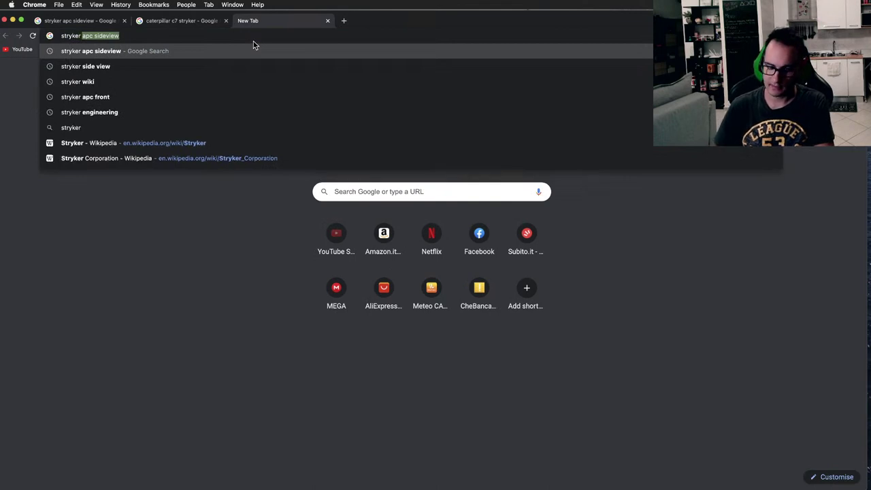
type(" water apc")
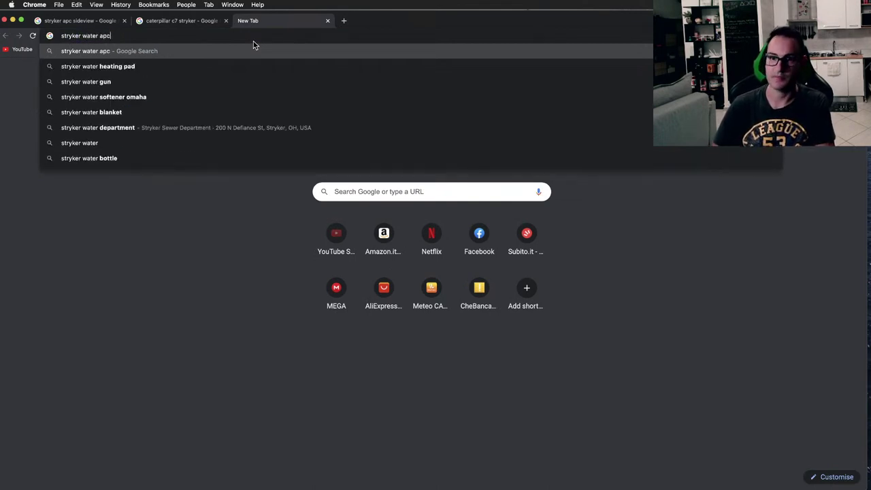
key("Return")
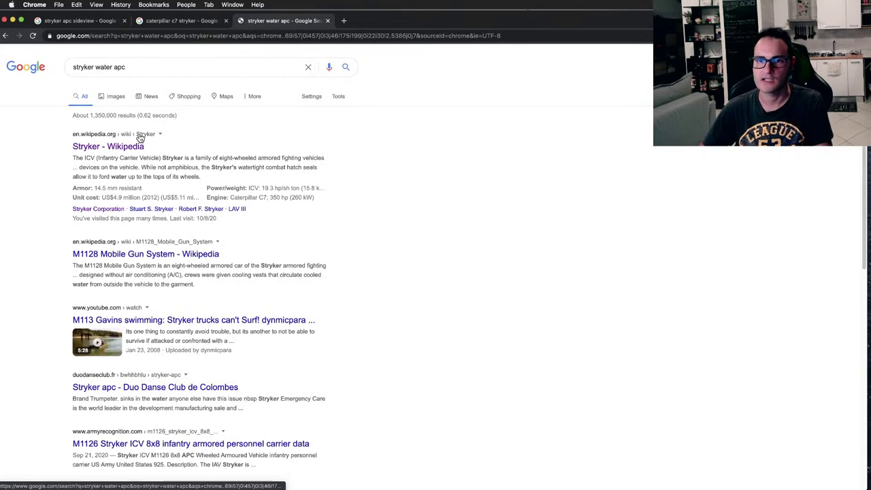
left_click(114, 97)
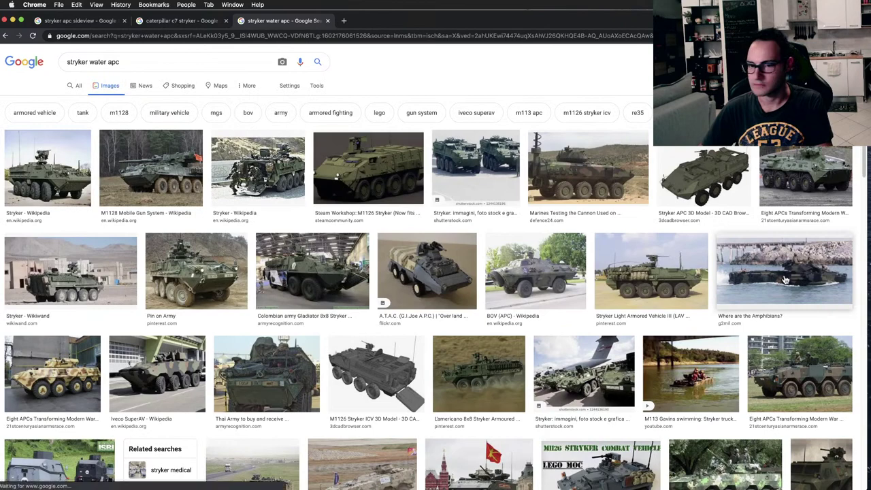
Step: Browse the "stryker water apc" images, including the "M113 Gavins swimming" preview, and close that search tab
scroll(145, 262, "down", 3)
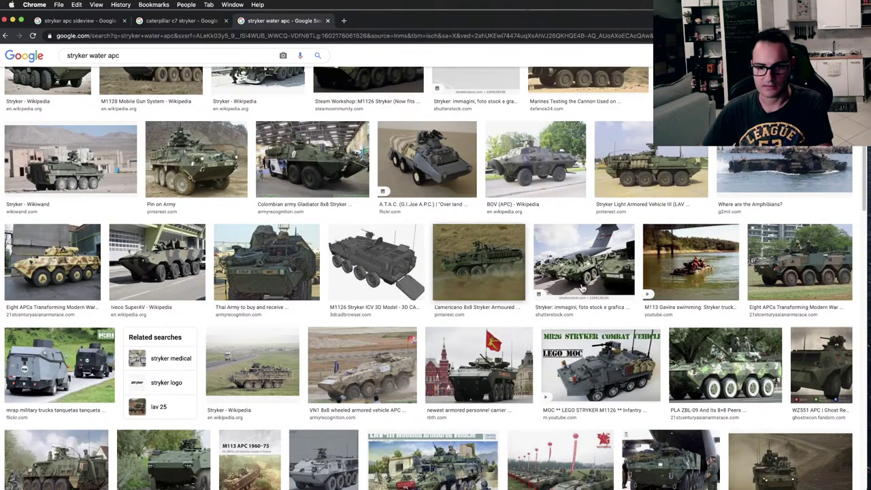
left_click(689, 265)
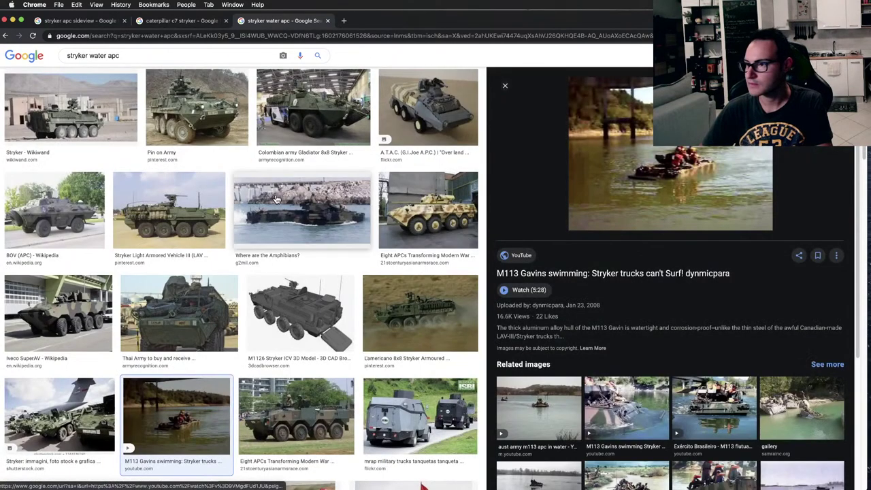
scroll(300, 208, "down", 3)
scroll(305, 209, "down", 5)
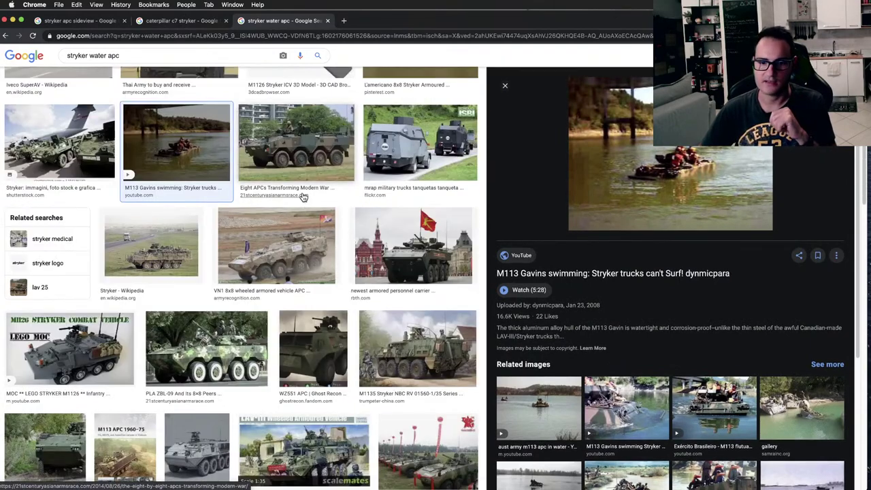
scroll(302, 200, "down", 3)
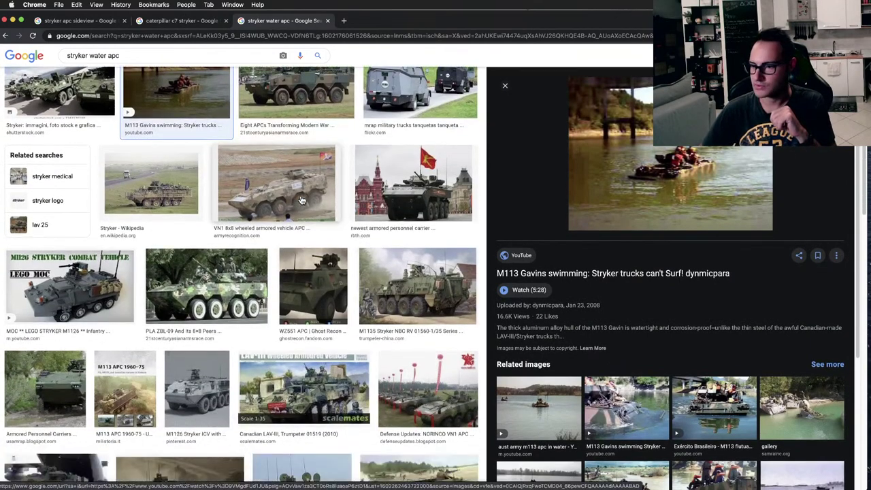
scroll(302, 200, "down", 10)
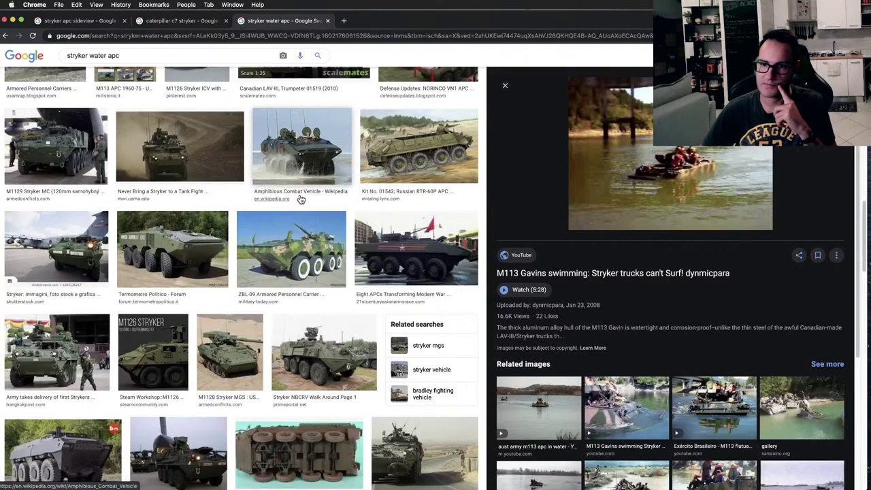
scroll(307, 204, "down", 3)
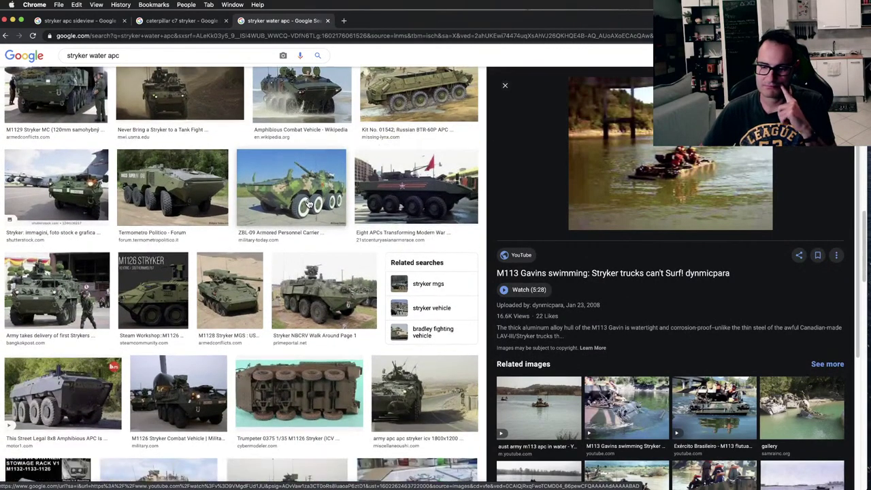
scroll(307, 202, "down", 1)
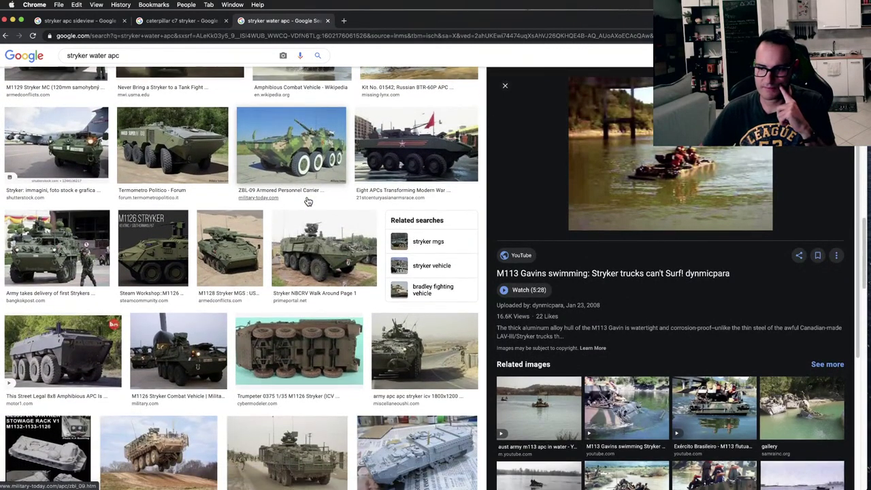
scroll(307, 199, "down", 3)
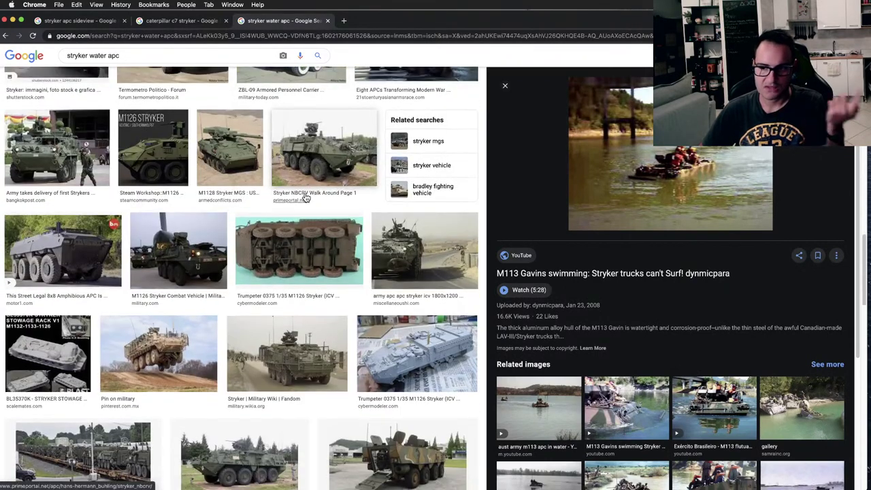
scroll(306, 197, "down", 8)
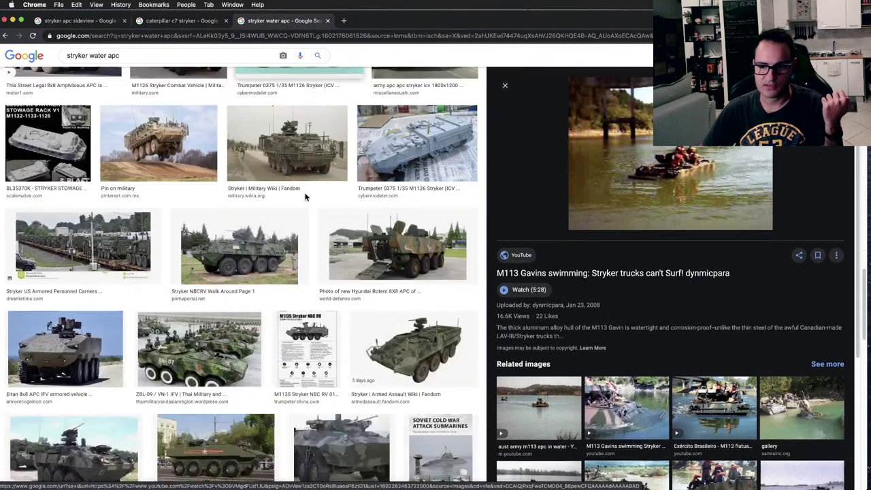
scroll(306, 197, "down", 5)
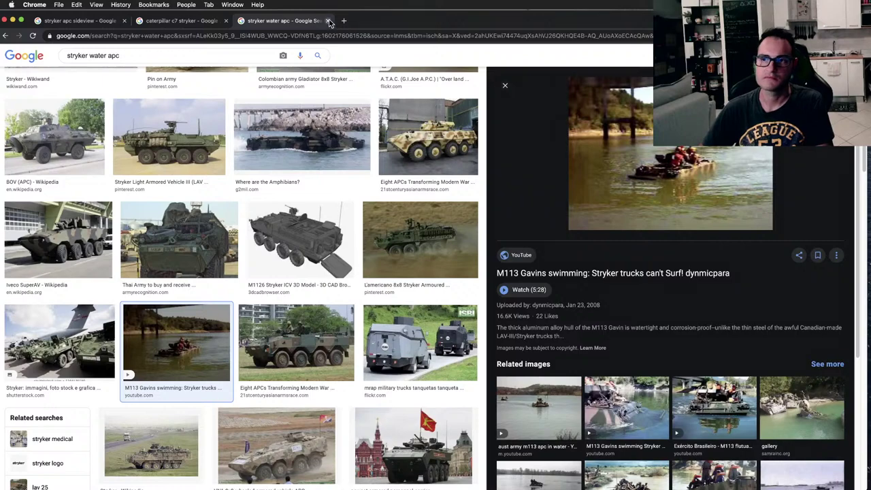
left_click(81, 22)
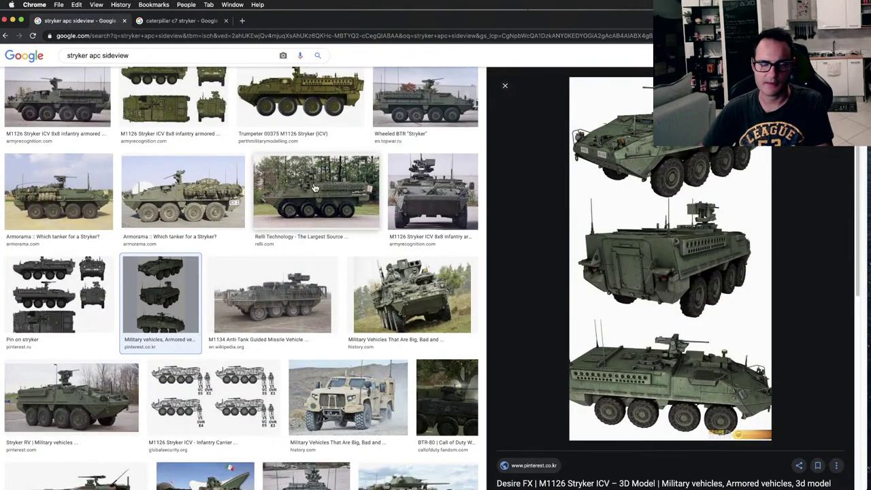
Step: Switch to Studio and inspect the Stryker model's side profile and rear hull from several angles
key("ctrl+Right")
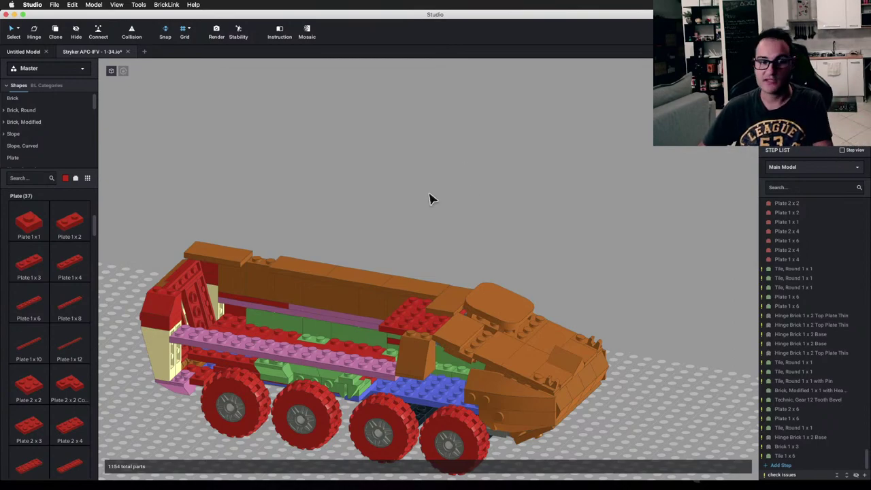
middle_click_drag(429, 194, 504, 148)
scroll(504, 148, "up", 2)
right_click_drag(498, 159, 506, 148)
scroll(405, 165, "down", 2)
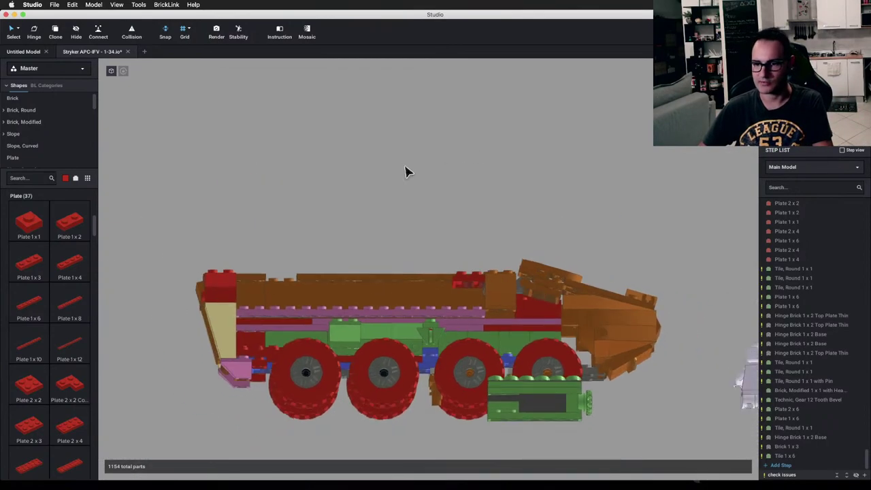
right_click_drag(405, 172, 419, 184)
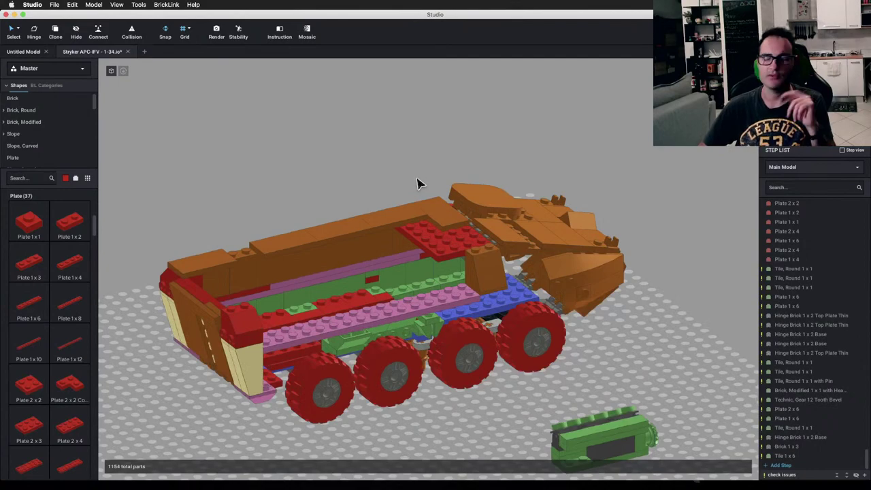
Step: Switch to Chrome and run an image search for "btr-82" in a new tab
key("super+Tab")
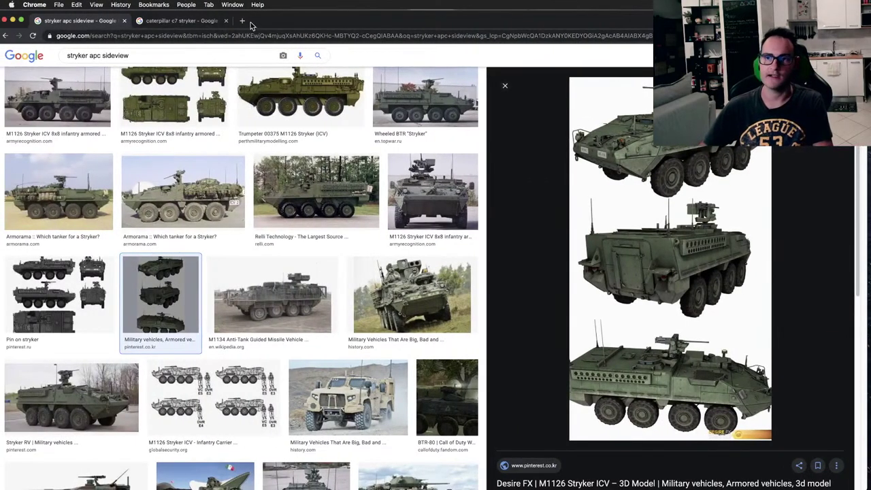
left_click(245, 22)
type("btr-82")
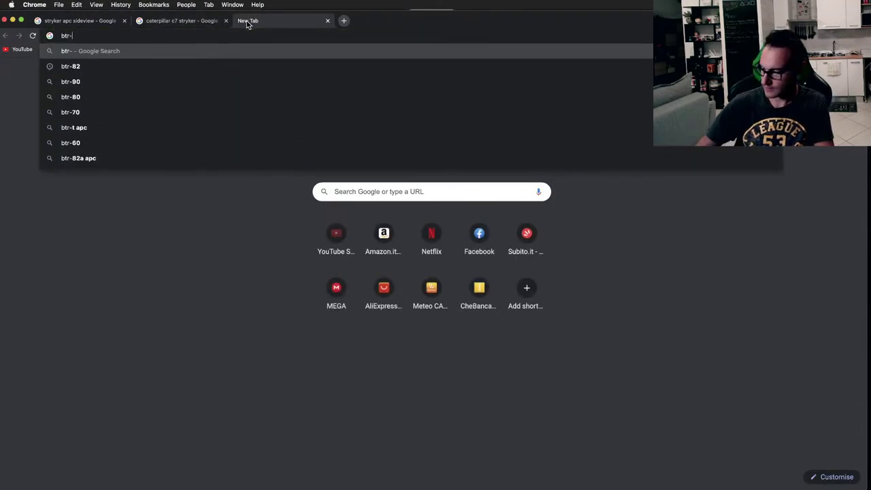
key("Return")
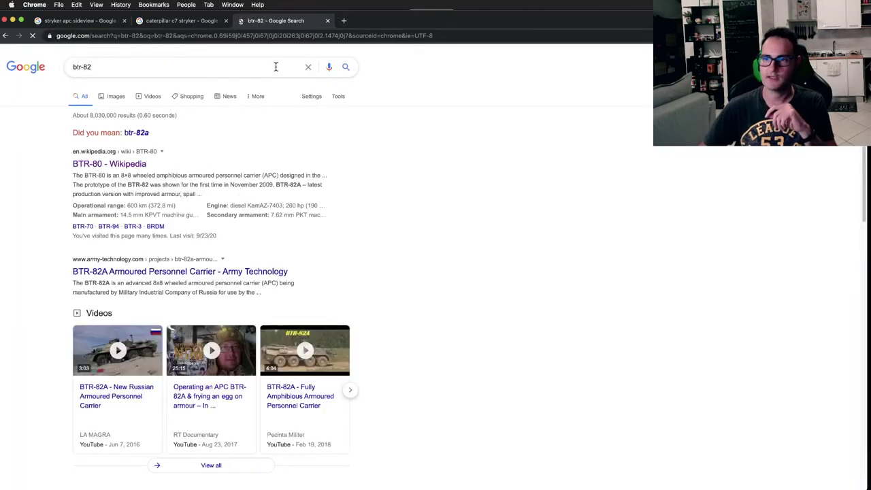
left_click(114, 96)
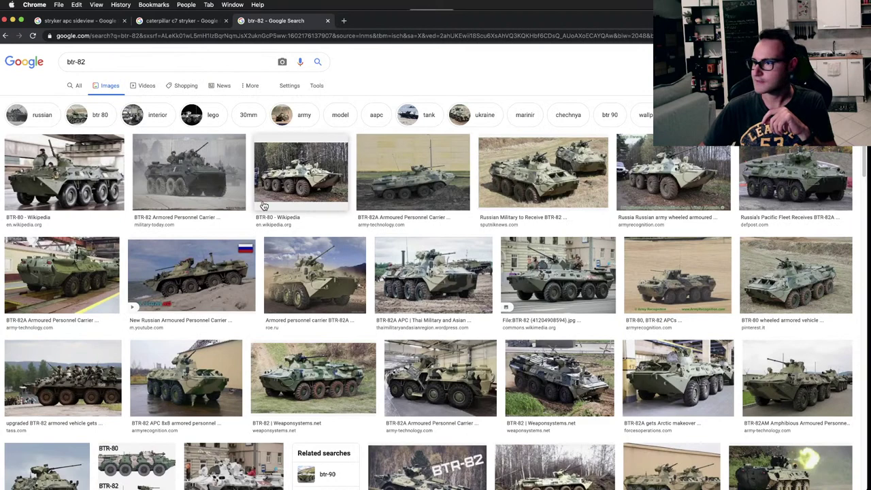
Step: Refine the image search query to "btr-82 back" and run it
left_click(198, 59)
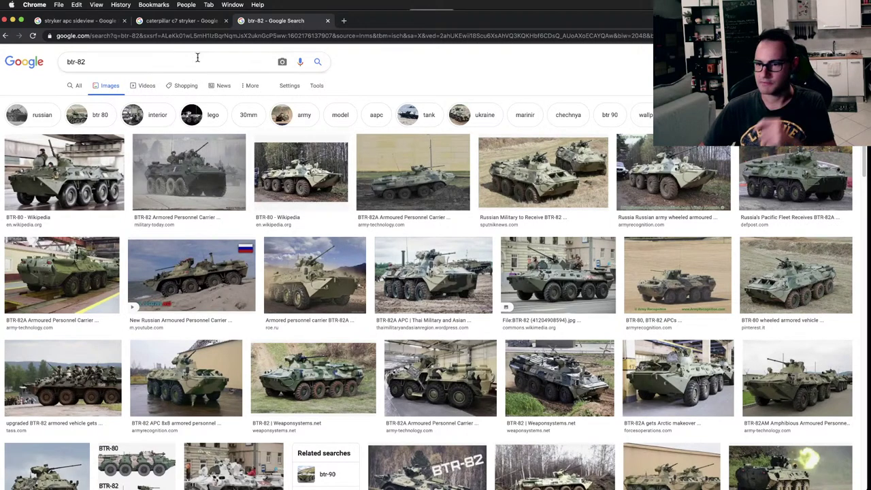
type("back")
key("Return")
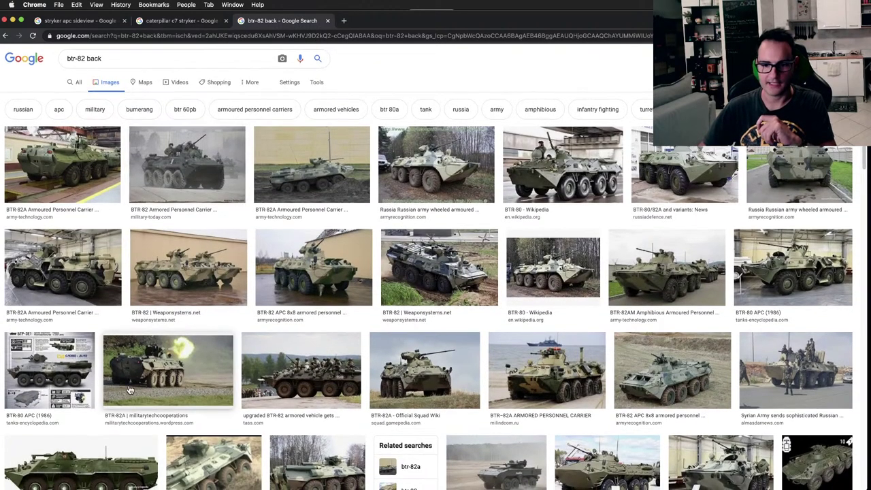
Step: Preview the BTR-82A photo from militarytechcooperations and open its source page
scroll(139, 342, "down", 1)
scroll(143, 337, "down", 1)
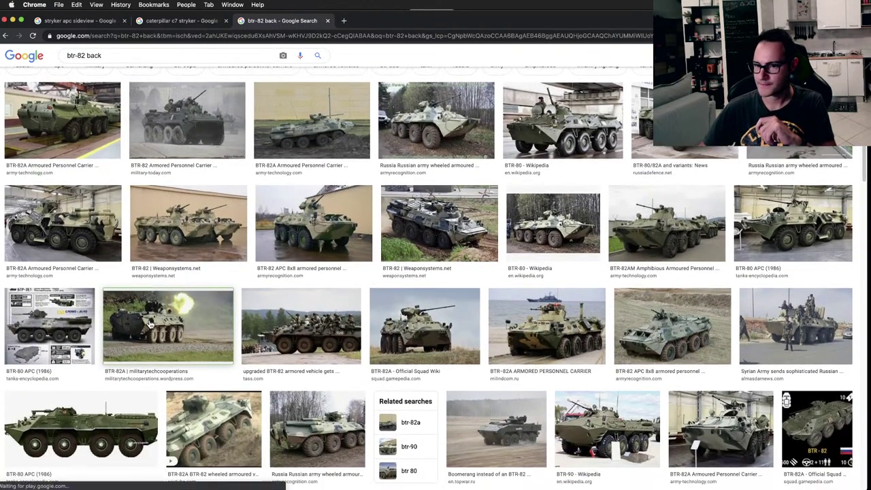
left_click(151, 329)
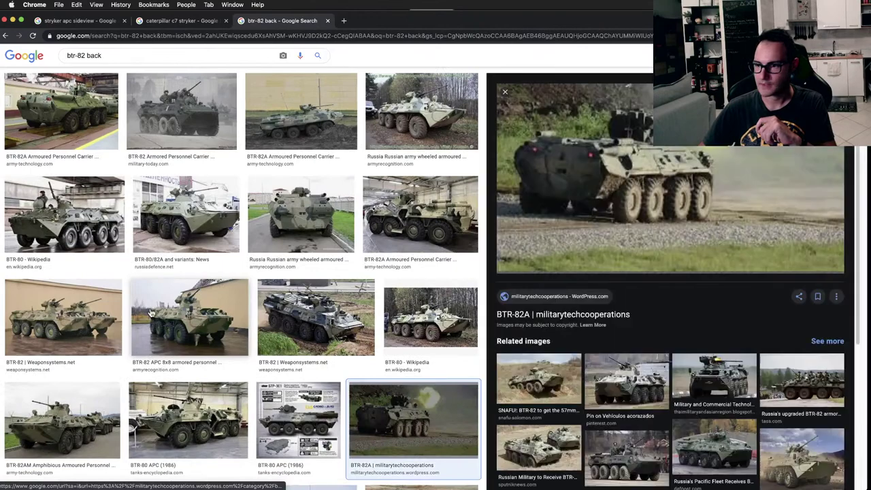
left_click(555, 183)
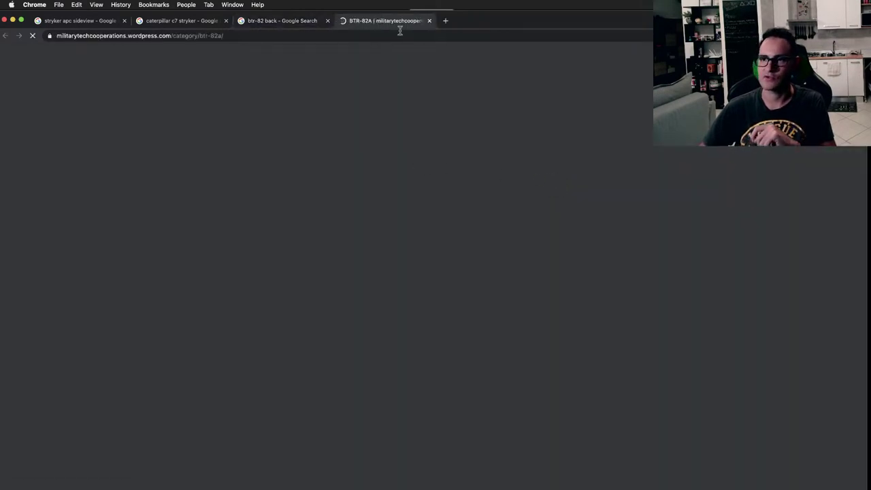
Step: View the article's BTR-82A photo enlarged in its own tab to examine the rear hull, closing both the article and the photo
scroll(375, 346, "down", 1)
scroll(320, 283, "down", 4)
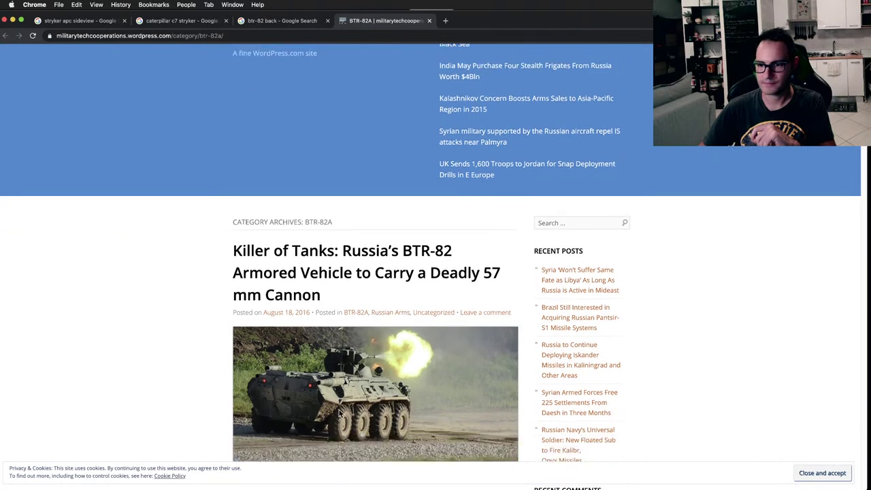
right_click(318, 279)
left_click(356, 286)
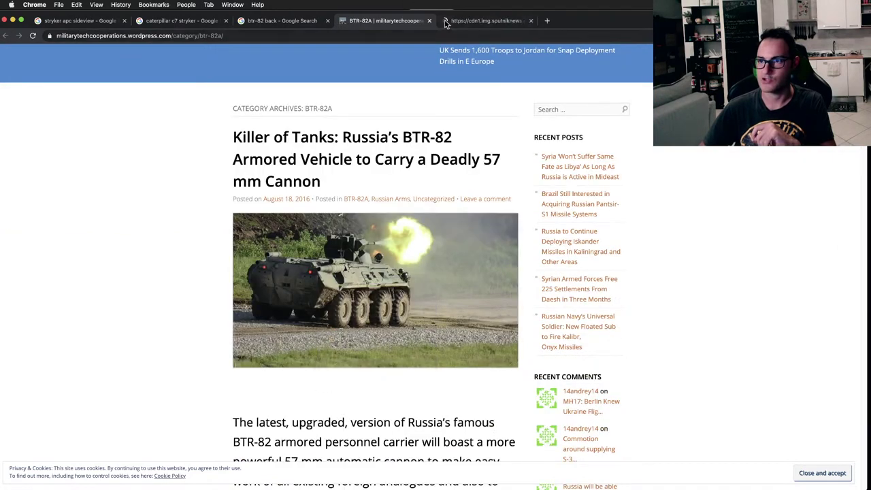
left_click(429, 20)
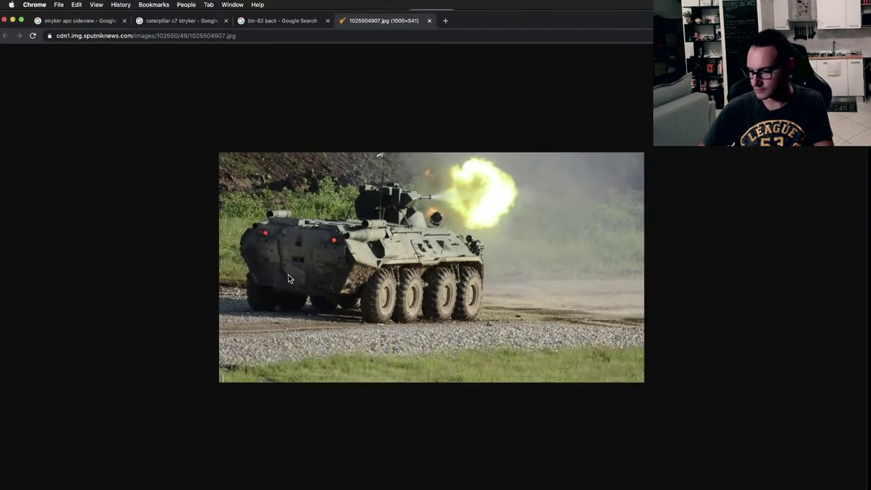
left_click(288, 280)
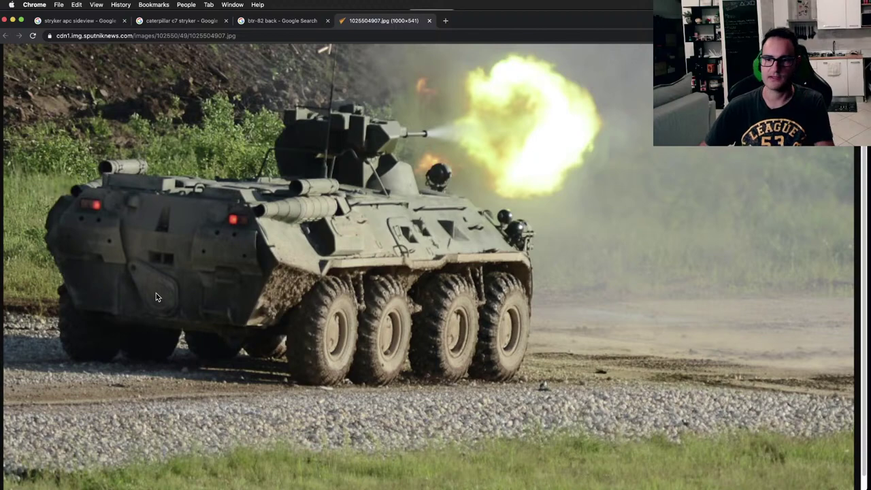
key("super+w")
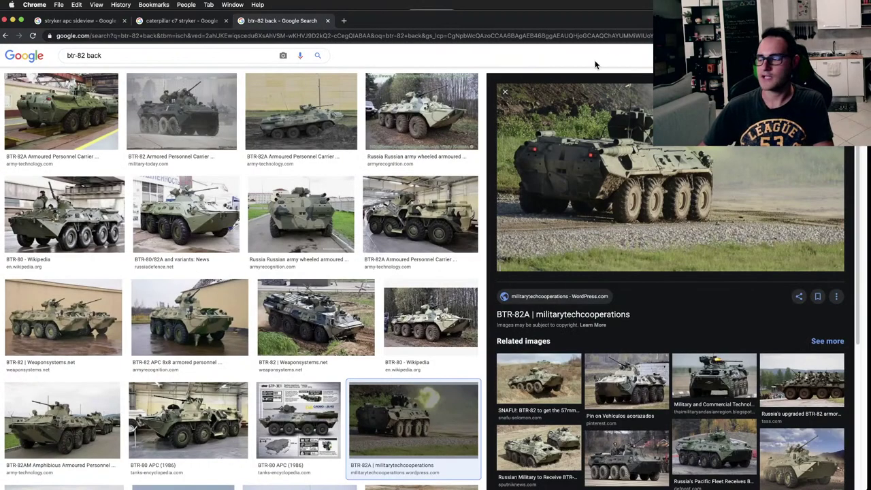
Step: Replace the "btr-82 back" query with "lav-25" and run the image search
scroll(413, 48, "up", 2)
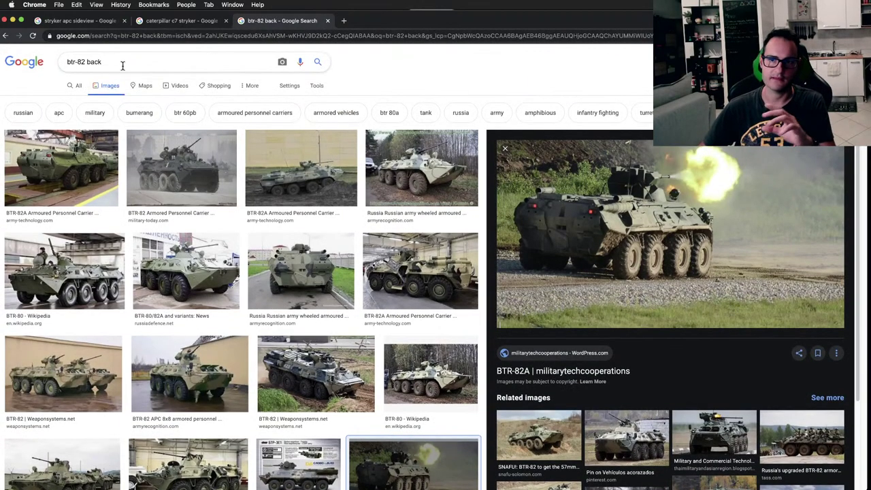
triple_click(122, 62)
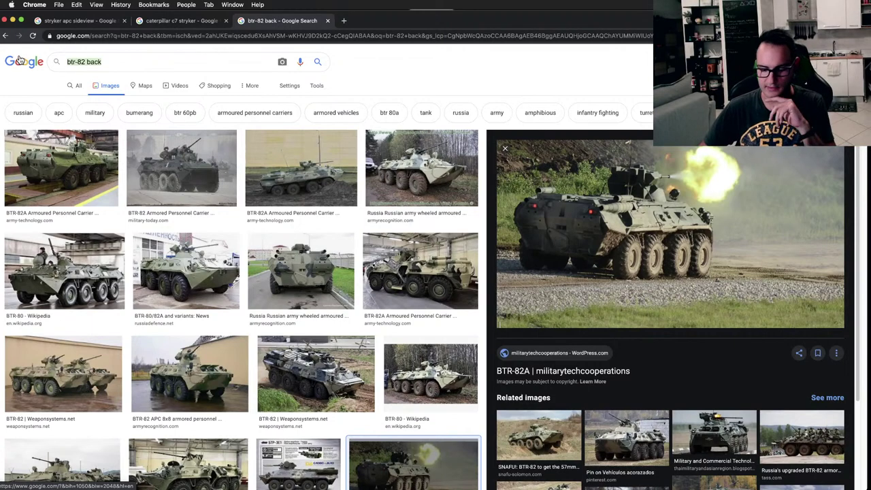
type("lav-25")
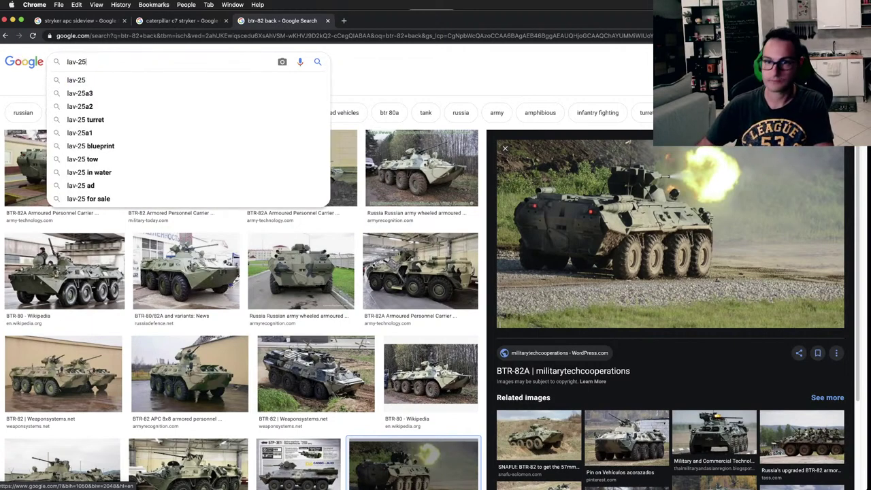
key("Return")
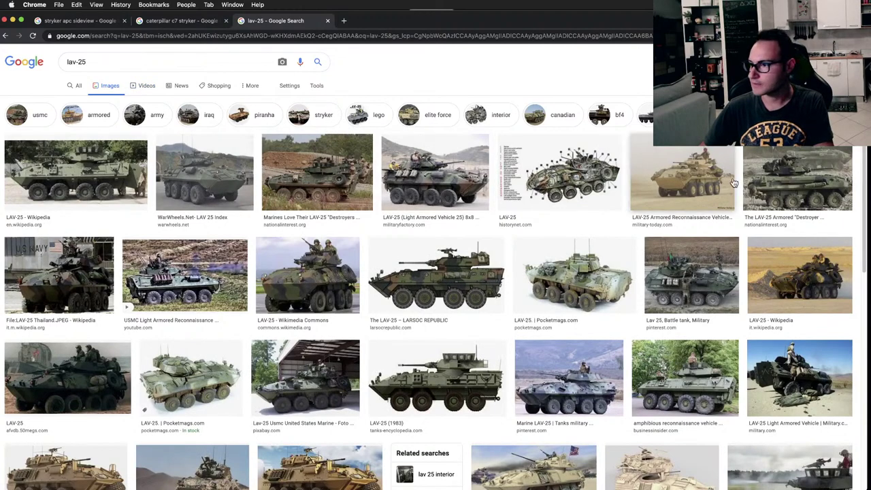
Step: Preview the National Interest side photo of the LAV-25 and open the image in its own tab, closing the search results
left_click(809, 194)
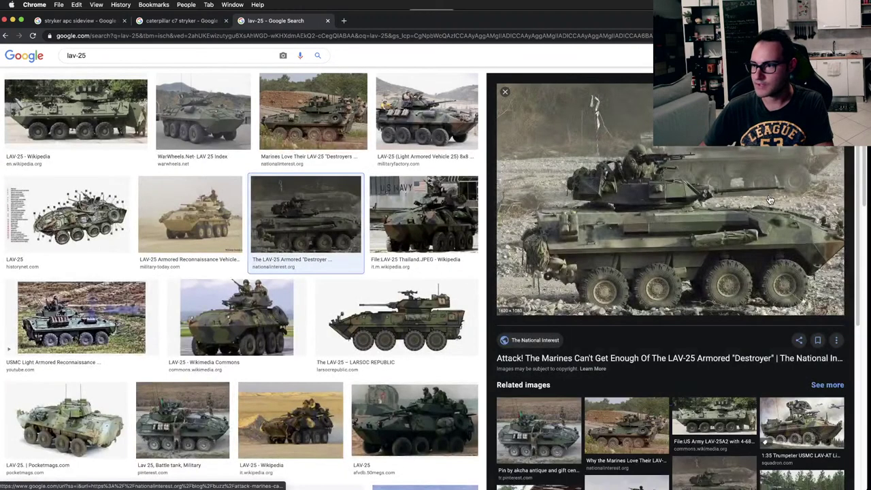
right_click(573, 271)
left_click(595, 263)
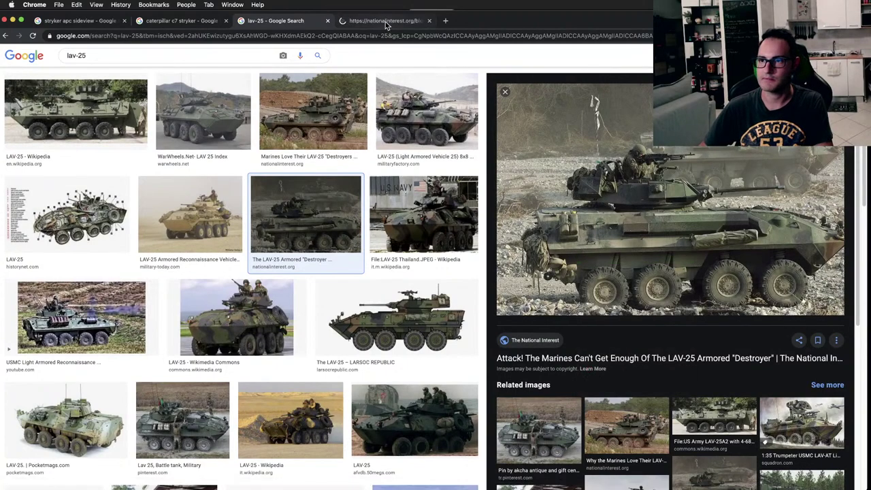
left_click(429, 20)
right_click(590, 186)
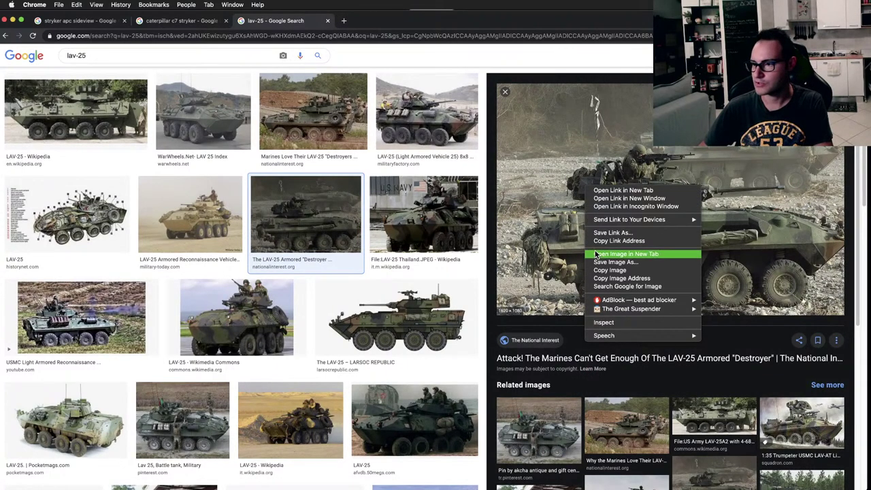
left_click(596, 254)
left_click(328, 20)
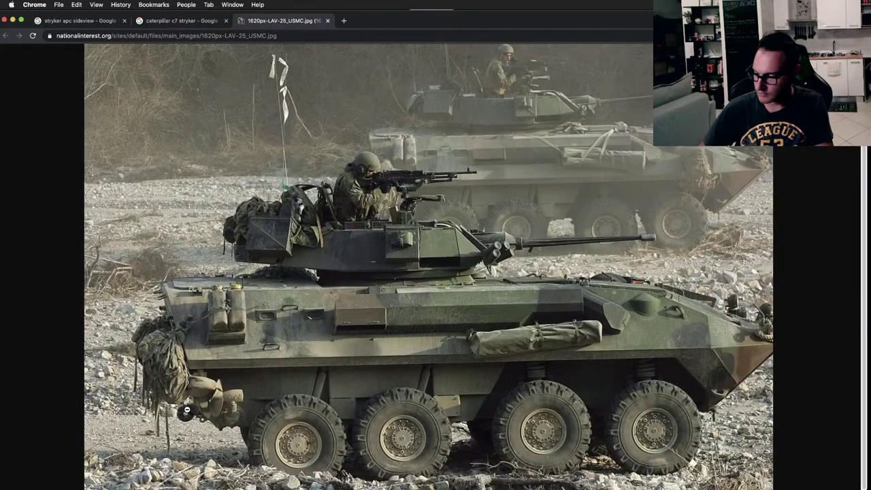
Step: Enlarge the LAV-25 photo to examine the lower rear hull and wheels, closing the photo when done
left_click(186, 409)
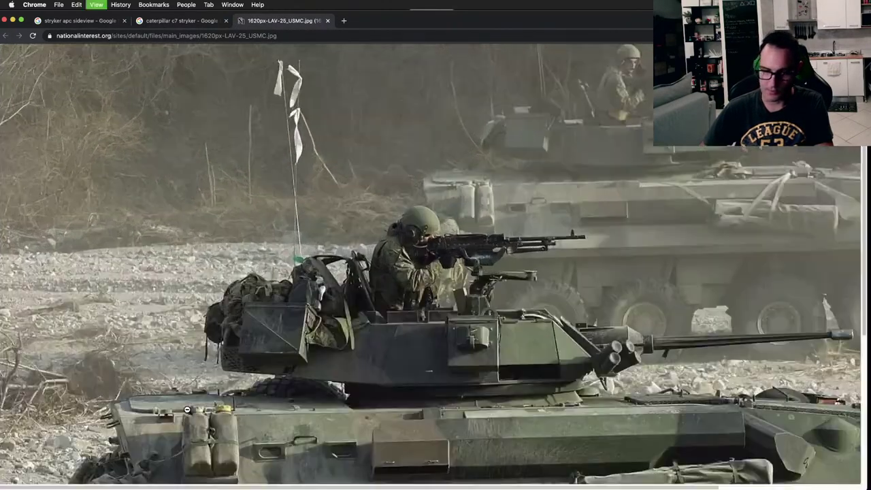
scroll(194, 391, "down", 5)
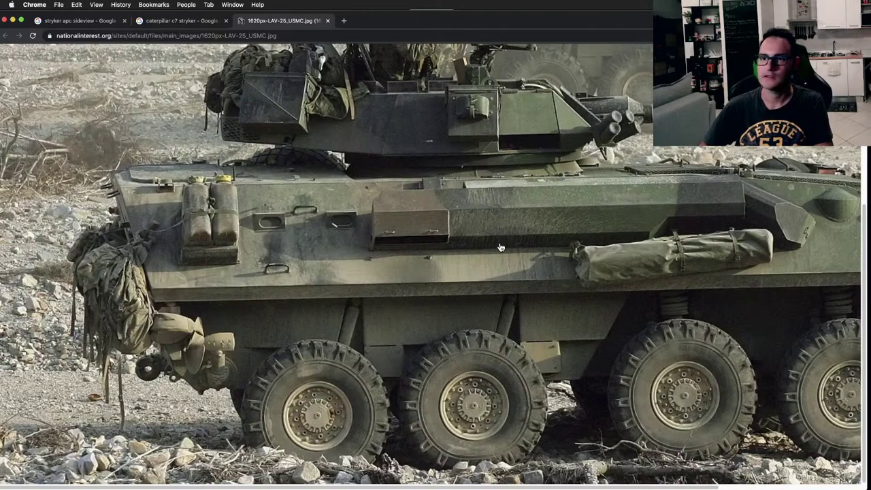
key("super+w")
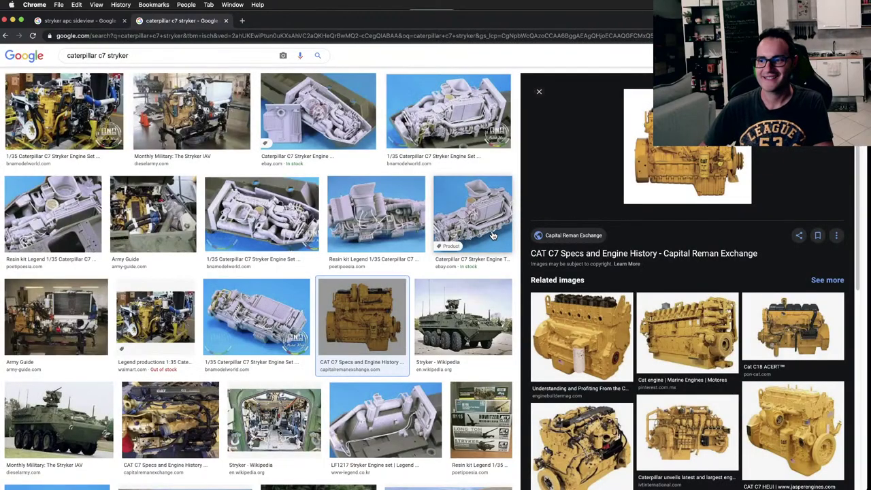
Step: Switch to Studio and examine the Stryker model's rear corners and underside from below and behind
key("ctrl+Right")
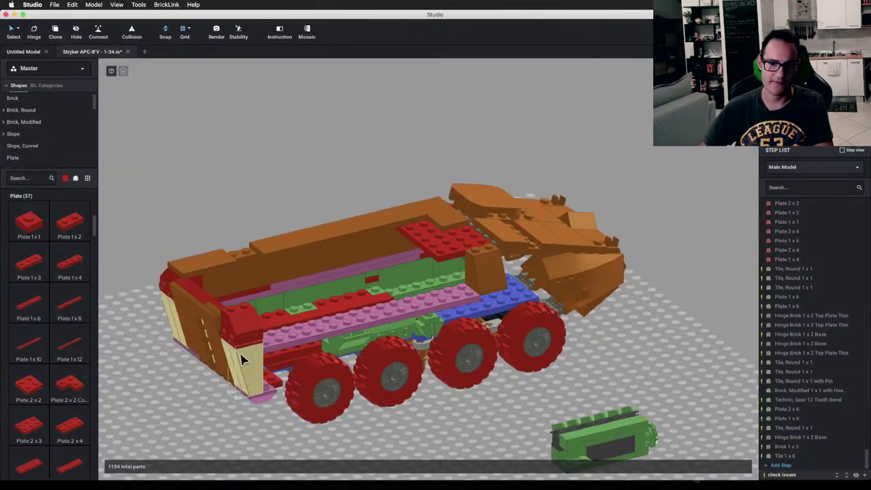
right_click_drag(241, 359, 288, 307)
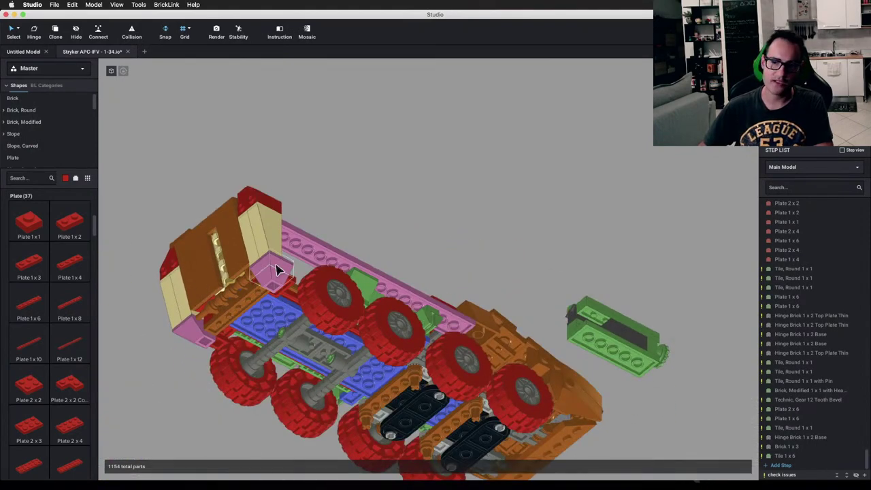
right_click_drag(312, 273, 305, 308)
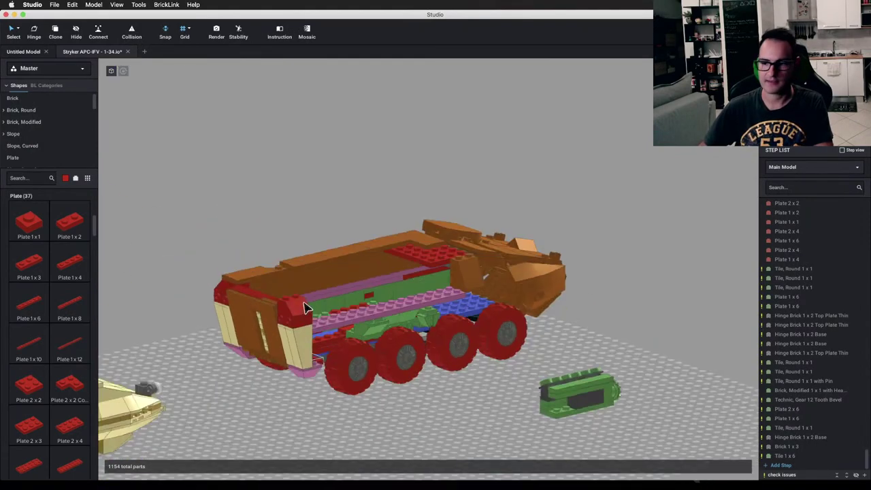
Step: Return to Chrome and look through the "stryker apc sideview" image results for rear hull views and comparable vehicles
key("ctrl+Left")
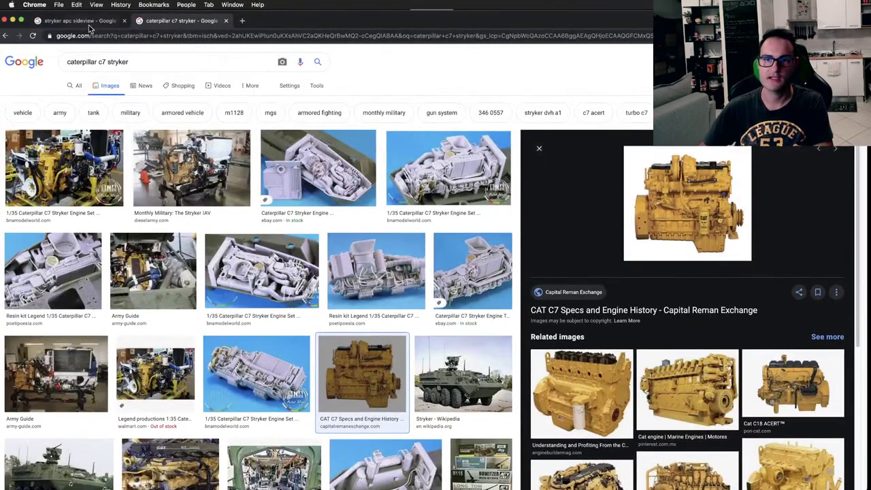
left_click(86, 21)
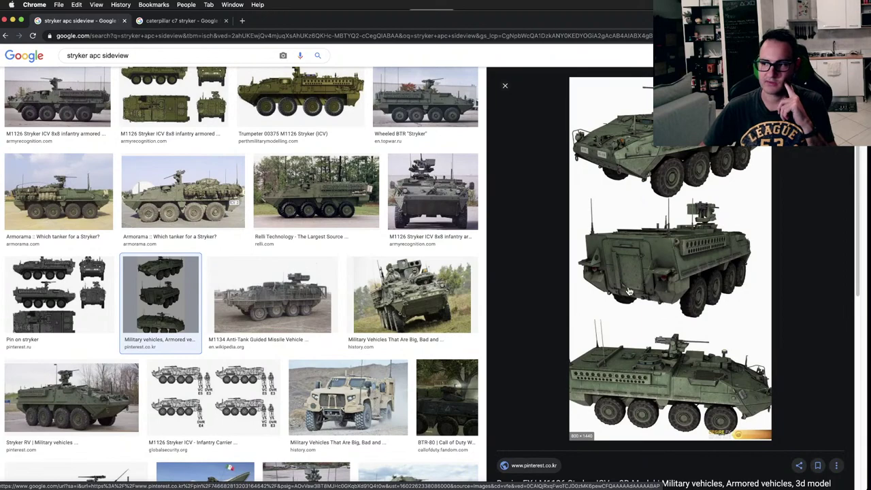
scroll(155, 281, "down", 2)
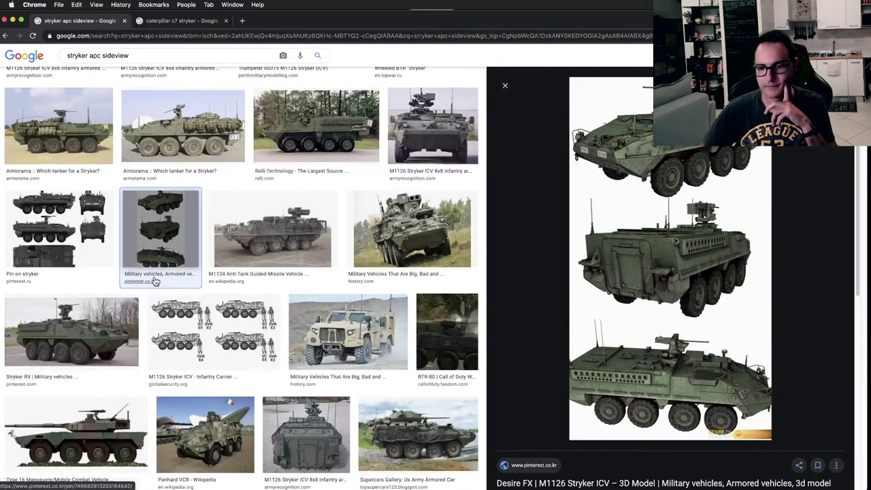
scroll(155, 281, "down", 3)
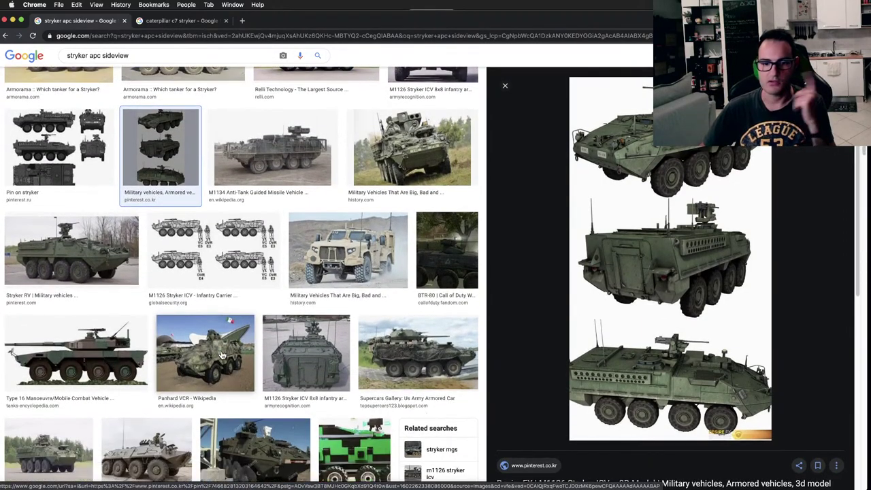
scroll(222, 355, "down", 7)
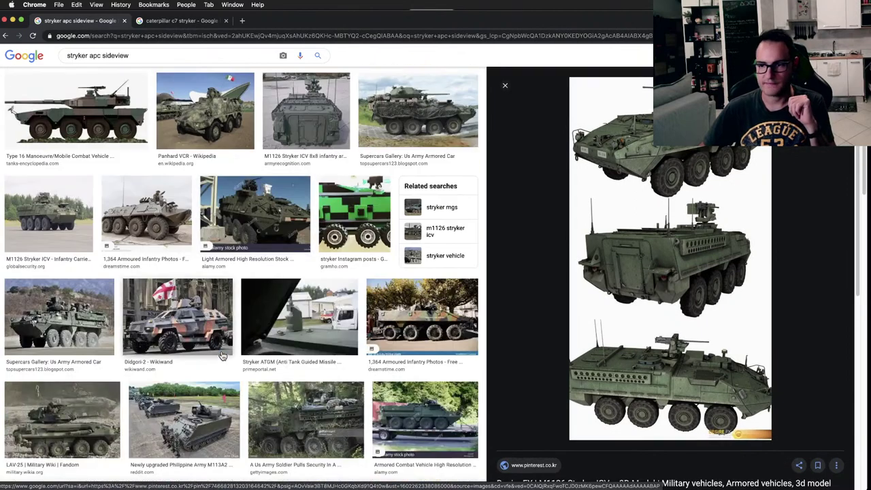
scroll(221, 355, "down", 1)
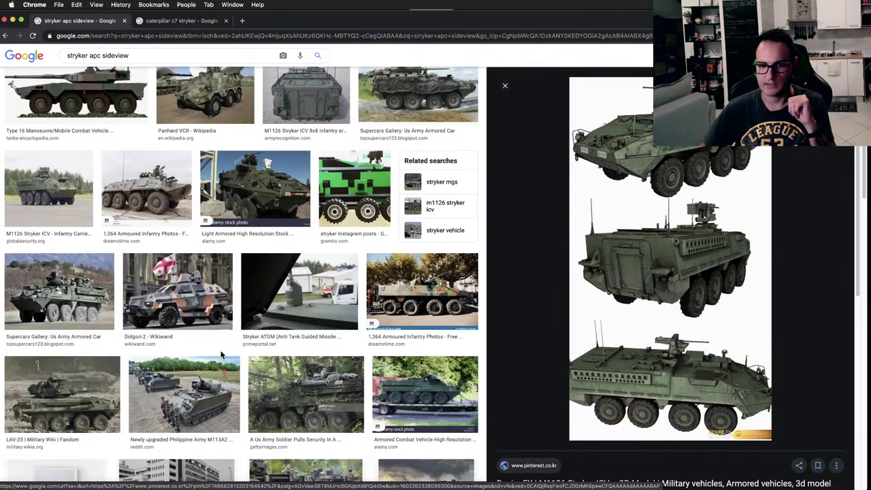
scroll(221, 355, "down", 1)
scroll(68, 384, "down", 2)
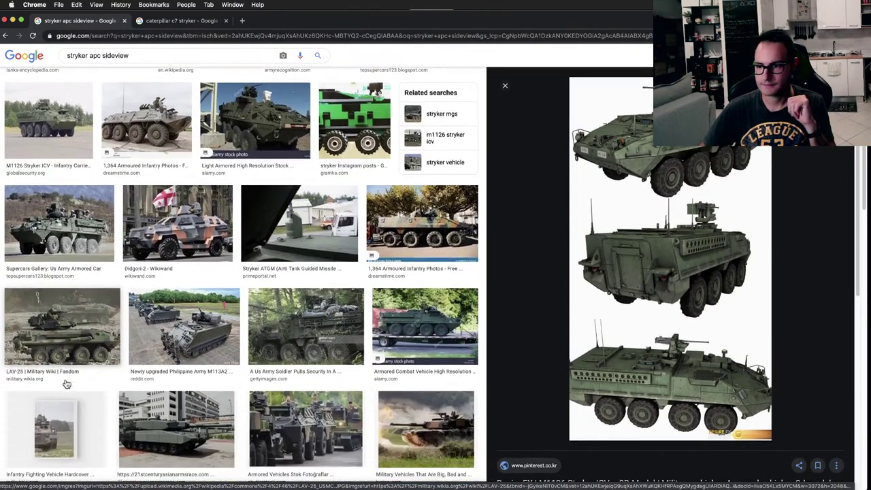
scroll(66, 385, "down", 6)
scroll(61, 379, "down", 1)
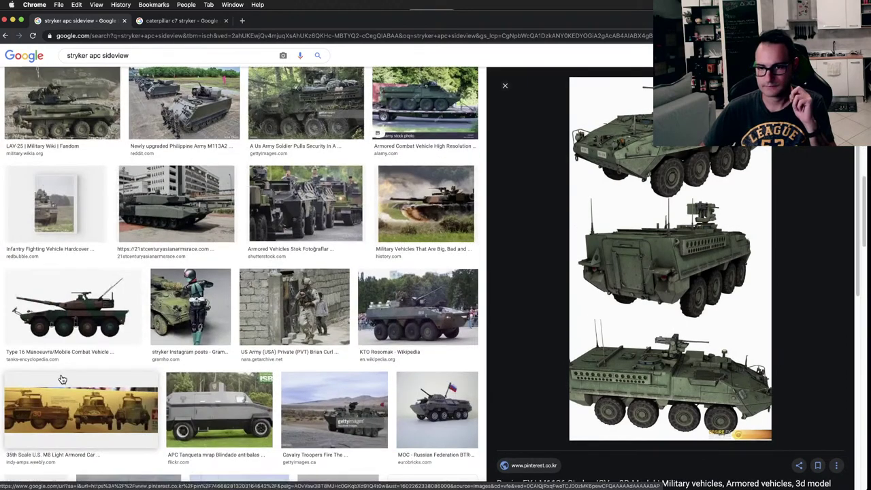
scroll(61, 379, "down", 1)
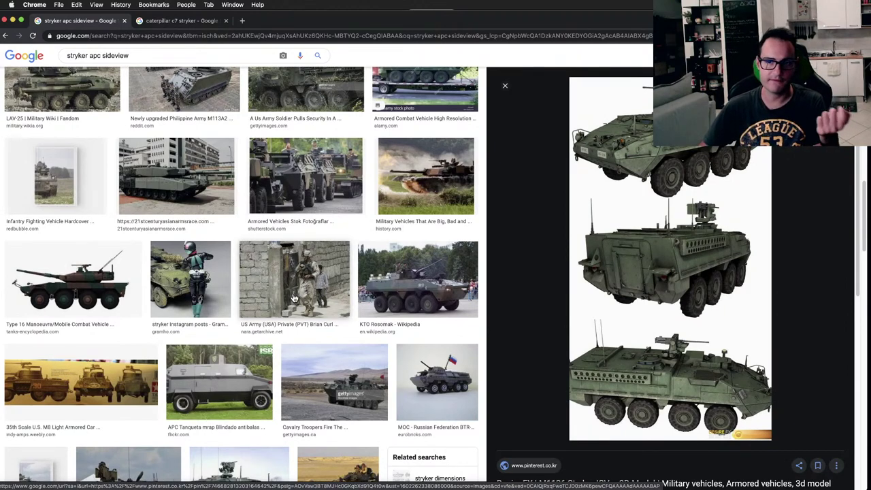
scroll(294, 298, "up", 15)
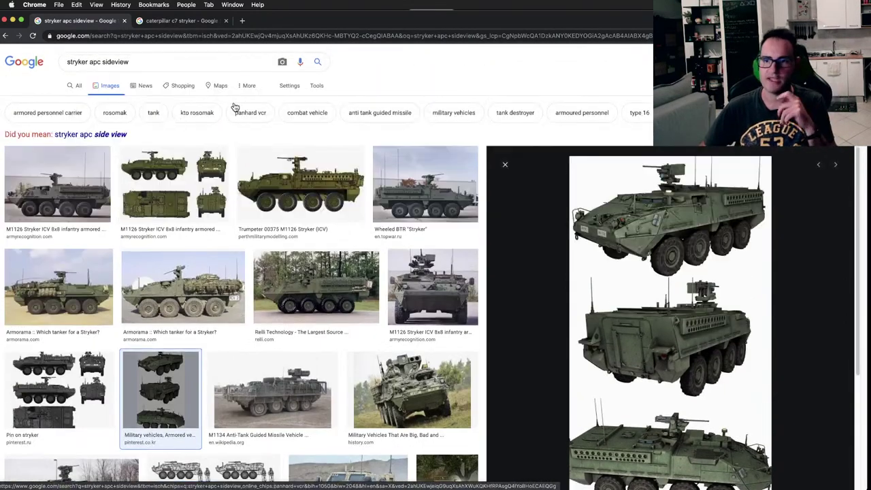
Step: Run an image search for "mowag piranha" in a new tab
left_click_drag(145, 64, 109, 62)
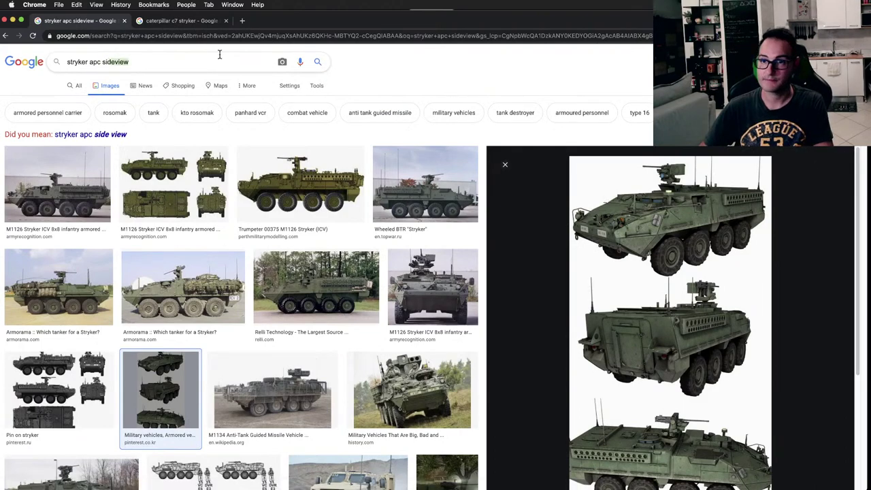
left_click(242, 21)
type("mowan")
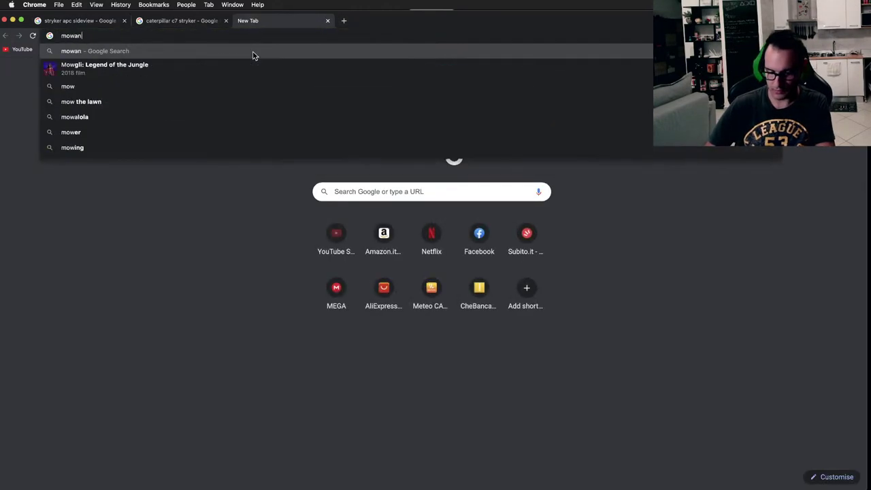
type("g piranha ")
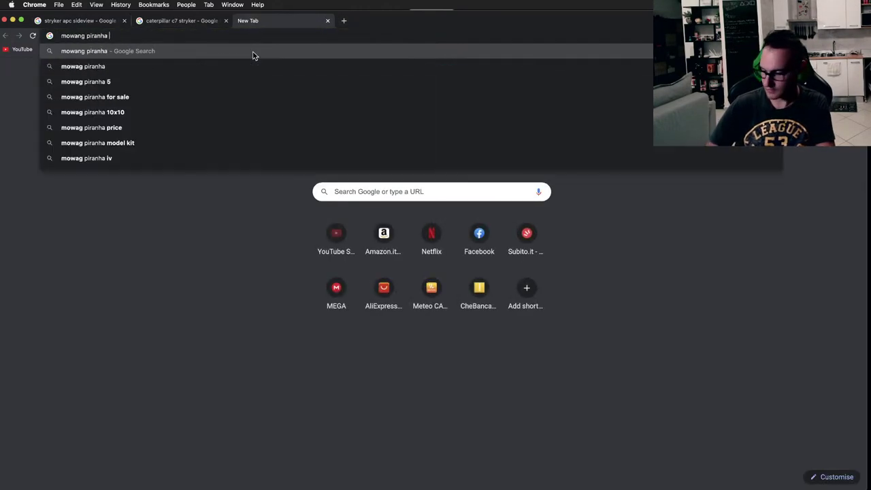
type("v")
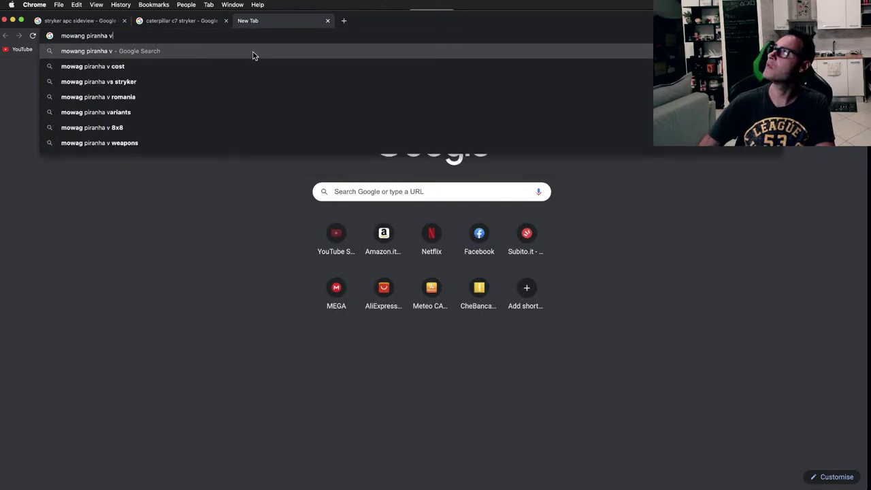
key("BackSpace")
key("Return")
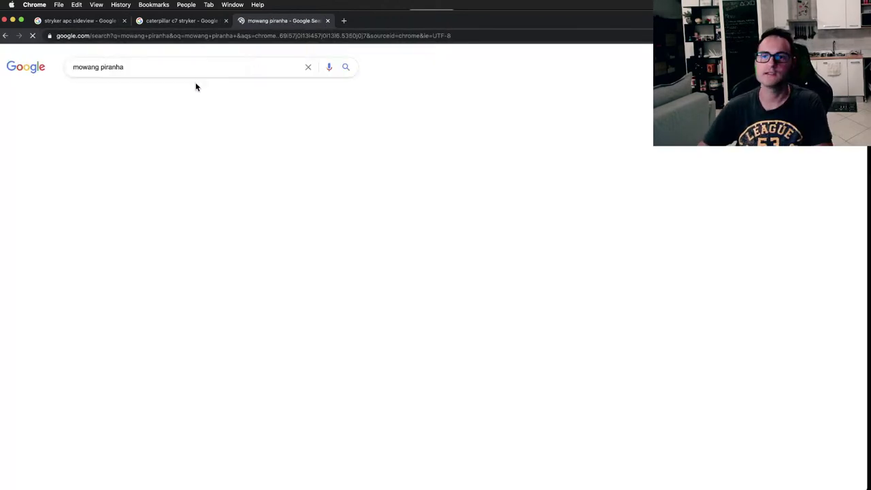
left_click(121, 99)
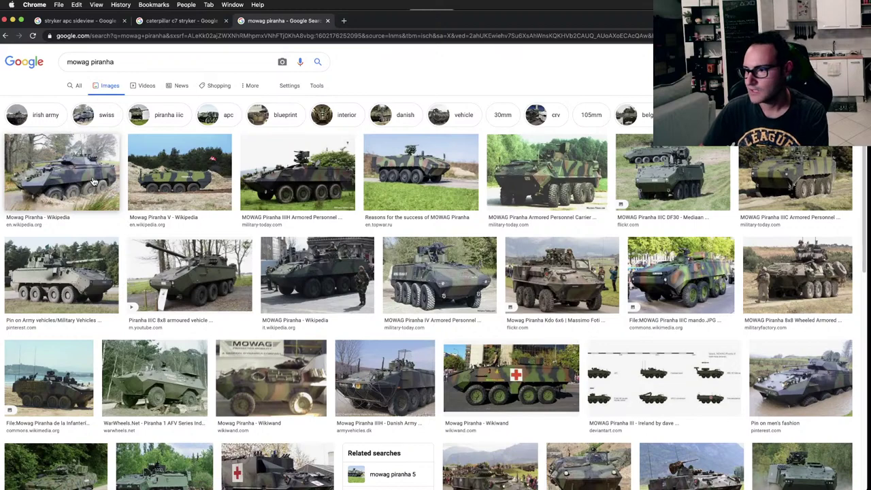
Step: Enlarge the Wikiwand photo of the camouflaged Mowag Piranha ambulance and look through the related images and further search results
left_click(491, 368)
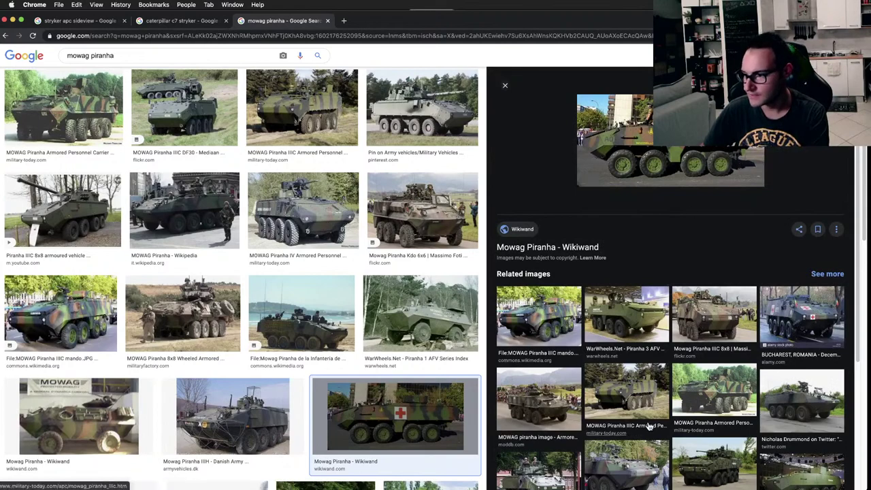
scroll(681, 395, "down", 3)
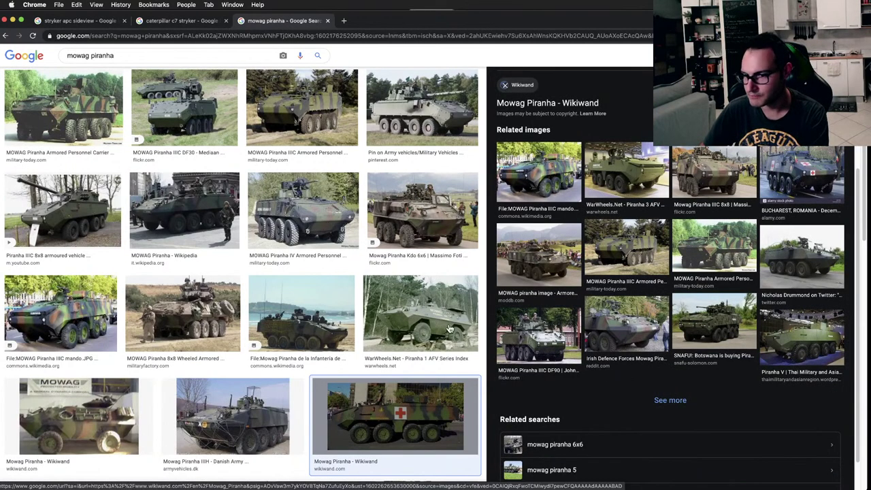
scroll(175, 233, "down", 3)
scroll(176, 233, "down", 4)
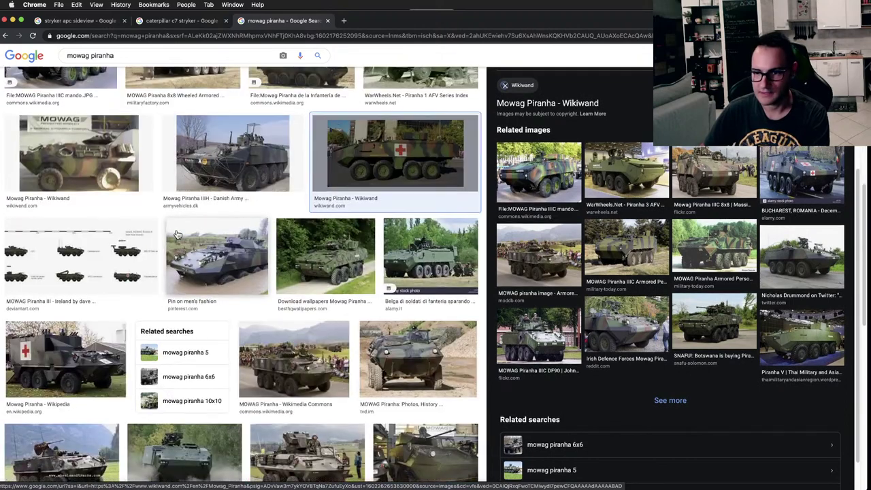
scroll(175, 232, "down", 5)
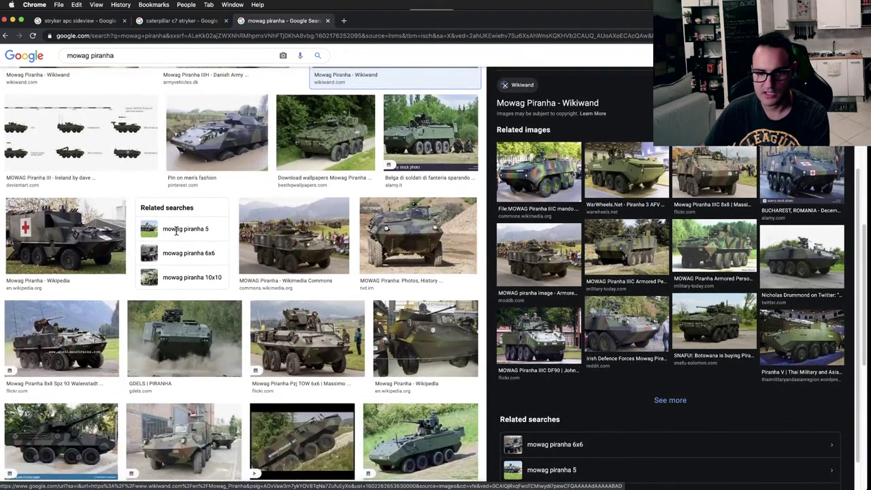
scroll(176, 233, "down", 1)
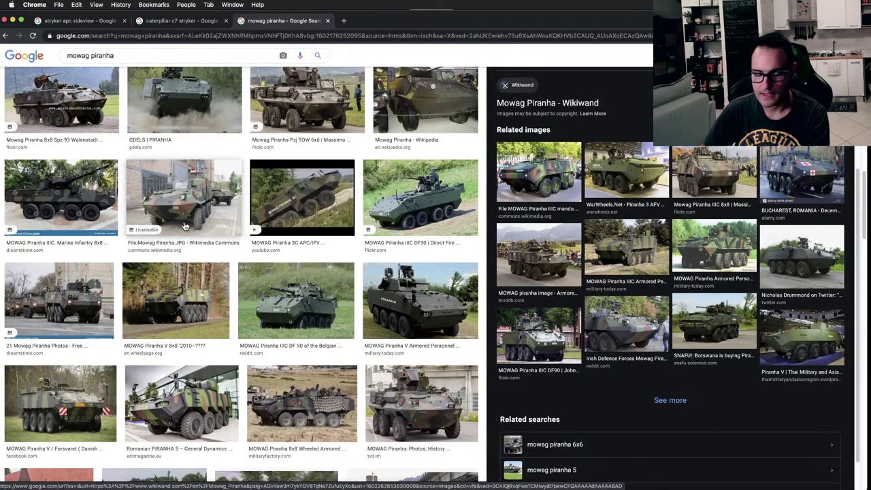
scroll(180, 209, "up", 10)
Step: Refine the image search to "mowag piranha IIIc" and look through the results for rear hull views
left_click(156, 67)
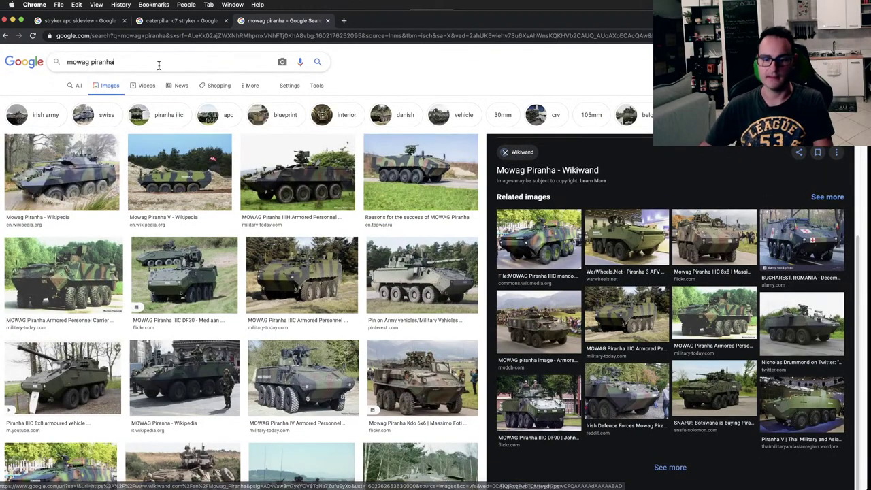
type("IIIc")
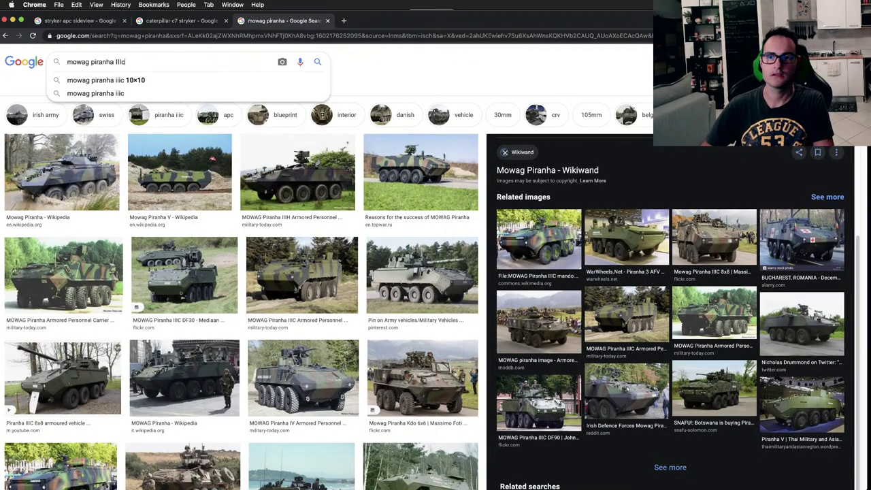
key("Return")
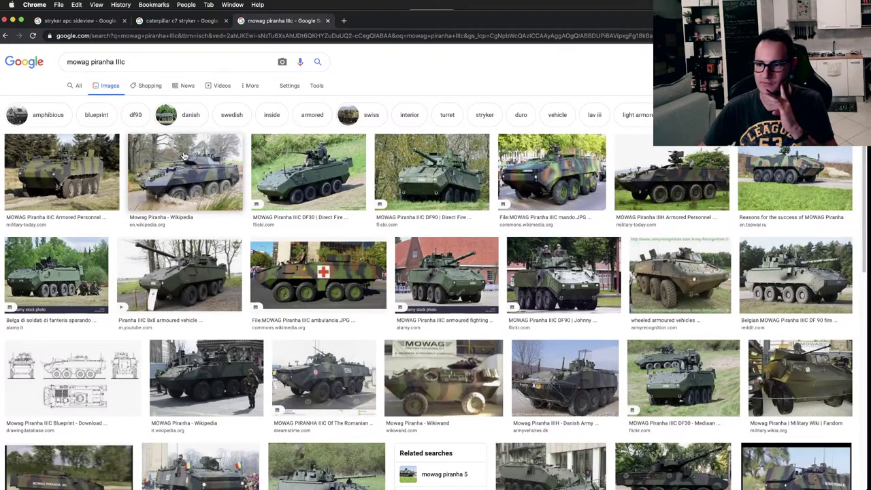
scroll(618, 237, "down", 3)
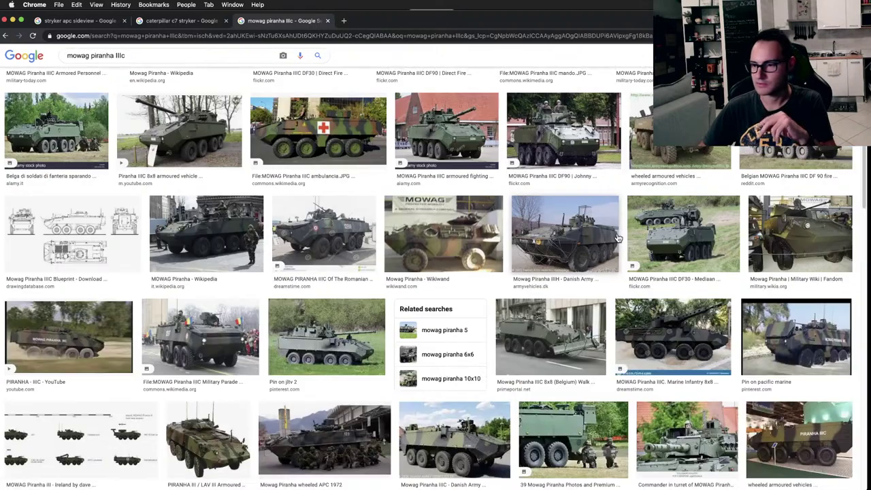
scroll(619, 237, "down", 1)
scroll(611, 236, "down", 3)
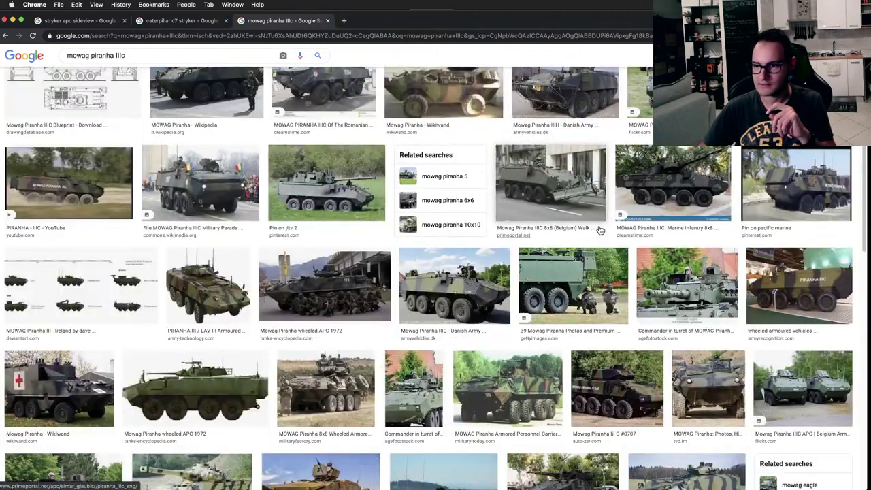
scroll(601, 231, "down", 2)
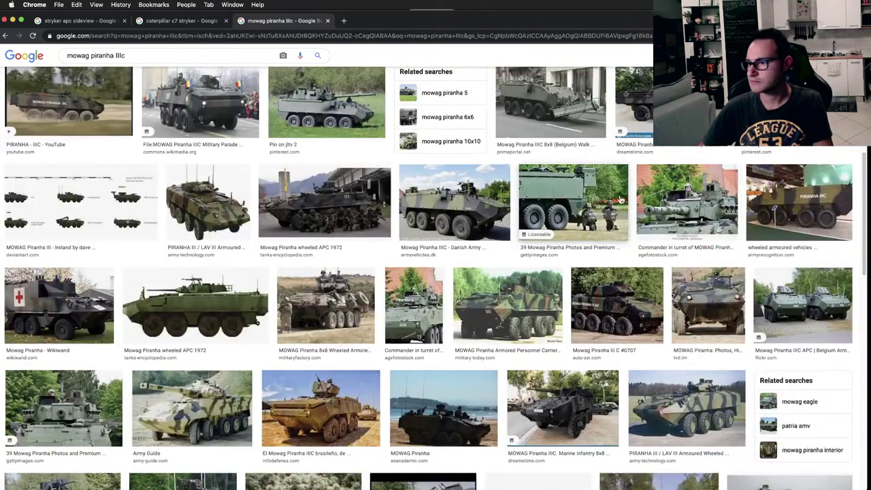
scroll(213, 327, "down", 3)
scroll(212, 177, "up", 10)
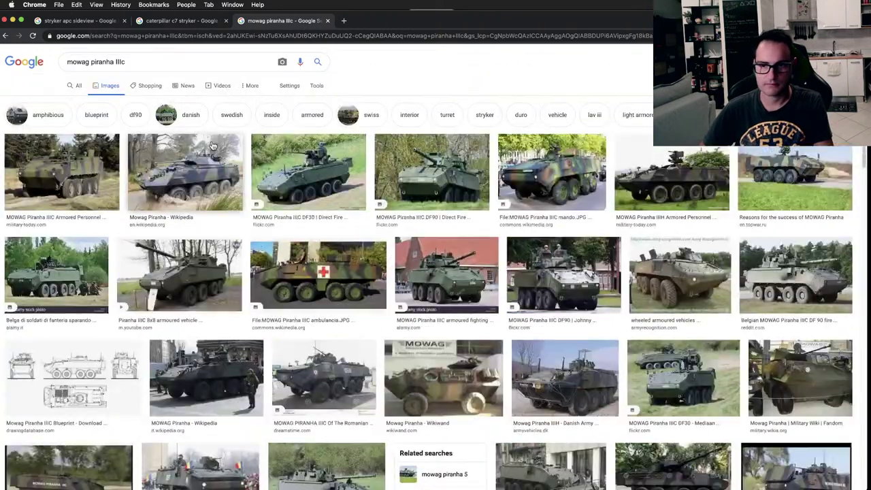
Step: Narrow the image search to "mowag piranha IIIc back"
left_click(180, 57)
type("back")
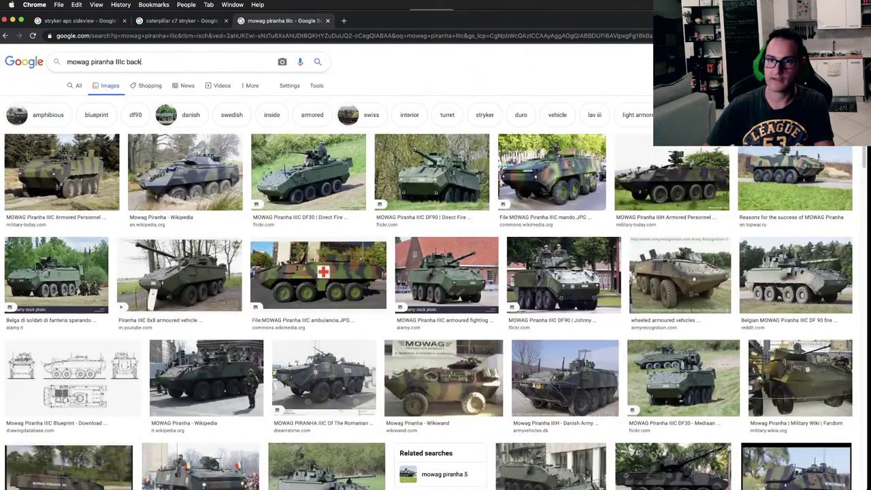
key("Return")
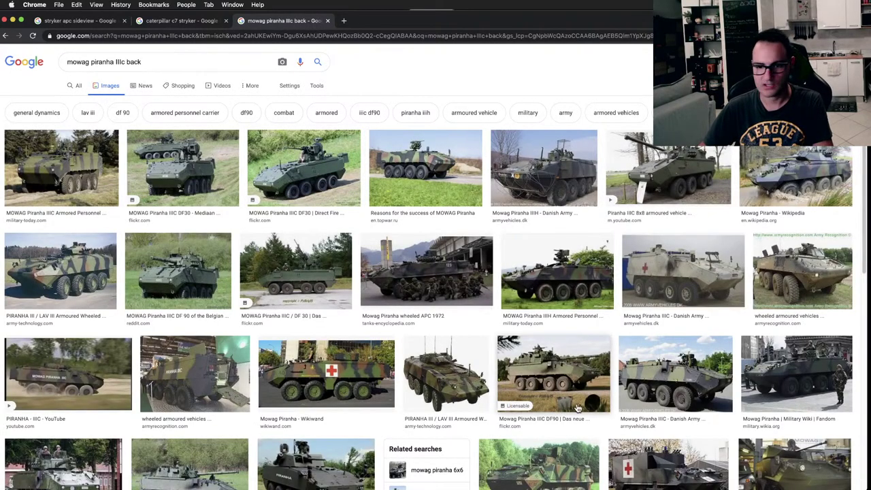
Step: Enlarge the Army Recognition photo of the Piranha with its rear ramp lowered, closing the search tab when done
scroll(206, 376, "down", 1)
left_click(175, 382)
left_click(175, 382)
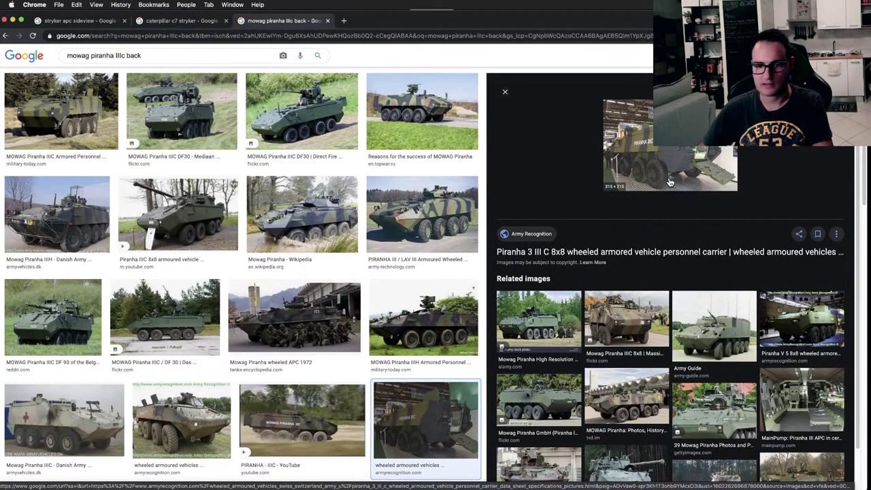
scroll(284, 204, "down", 2)
key("super+w")
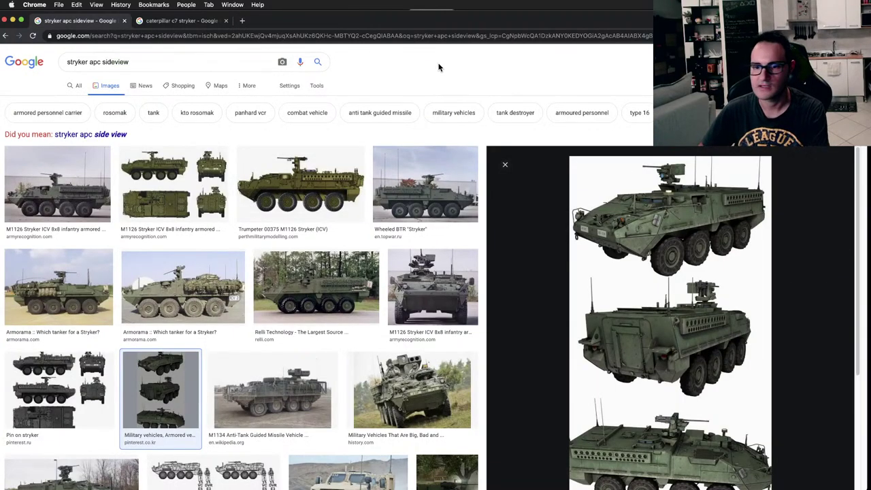
Step: Switch to Studio and examine the Stryker model's open hull interior and the separate green engine from above
key("super+Tab")
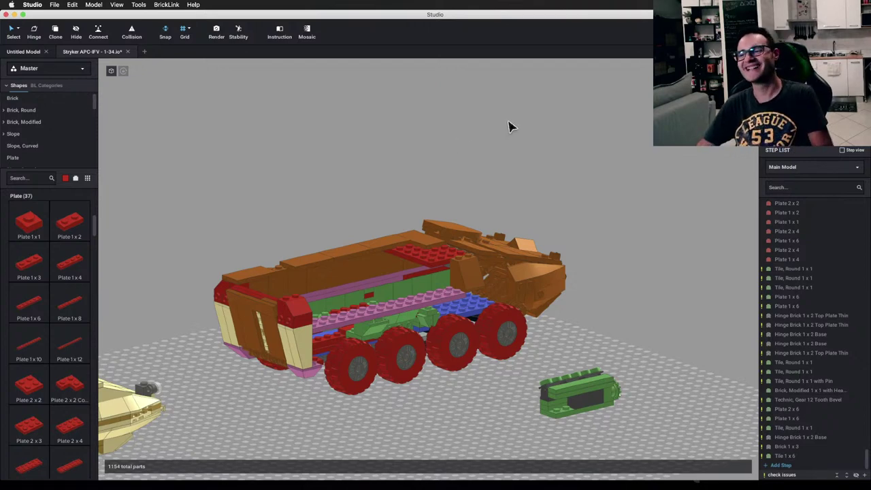
scroll(511, 127, "down", 1)
right_click_drag(503, 127, 494, 134)
middle_click_drag(510, 149, 451, 117)
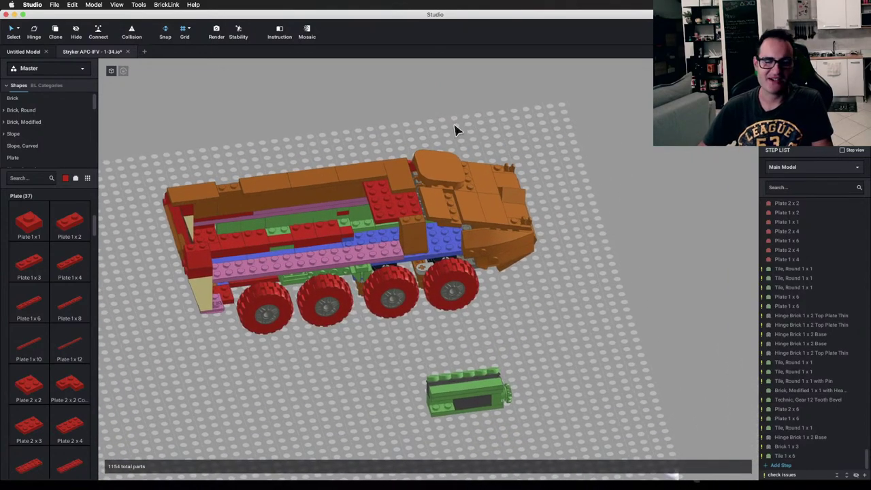
scroll(460, 122, "up", 2)
right_click_drag(461, 127, 461, 181)
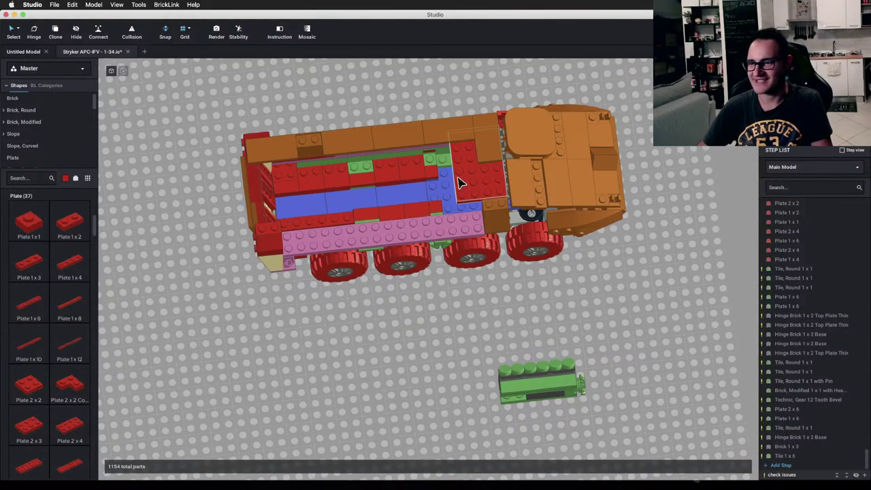
scroll(465, 223, "up", 3)
left_click_drag(590, 413, 593, 328)
left_click(507, 324)
middle_click_drag(517, 315, 457, 326)
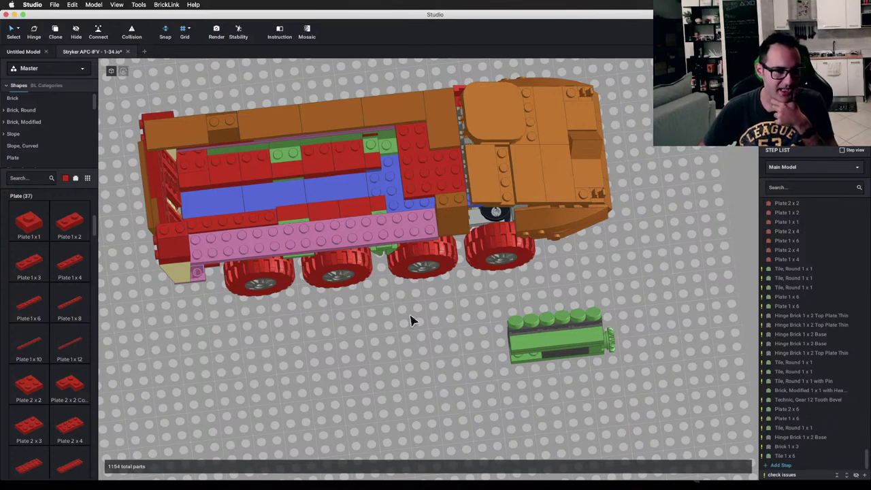
scroll(410, 319, "up", 2)
scroll(415, 316, "down", 2)
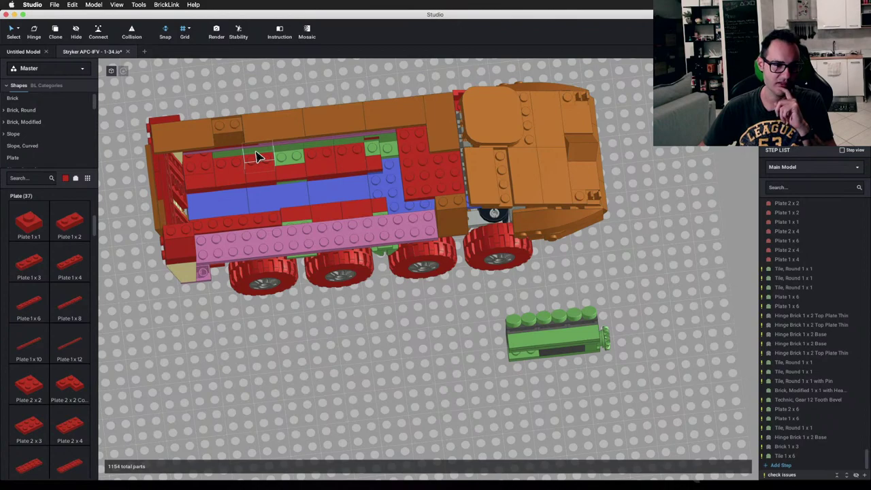
Step: Switch to Chrome, run an image search for "btr82" in a new tab and enlarge the Wikimedia Commons street photo
key("ctrl+Left")
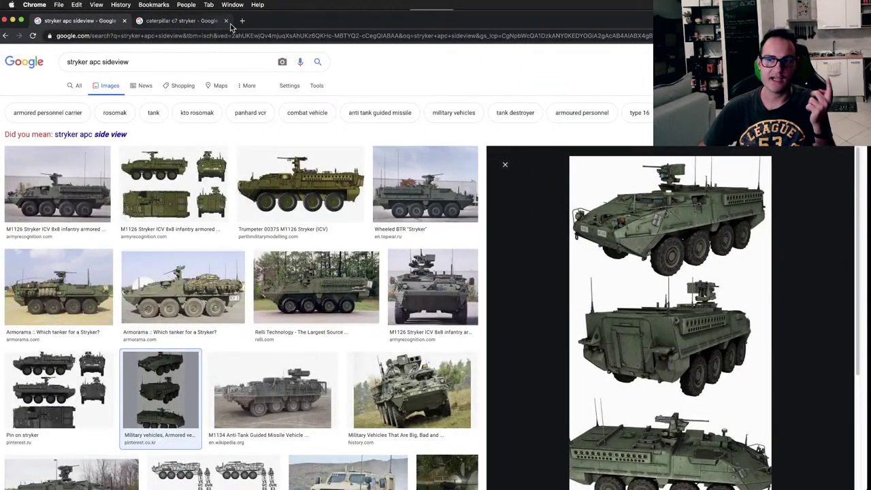
left_click(243, 21)
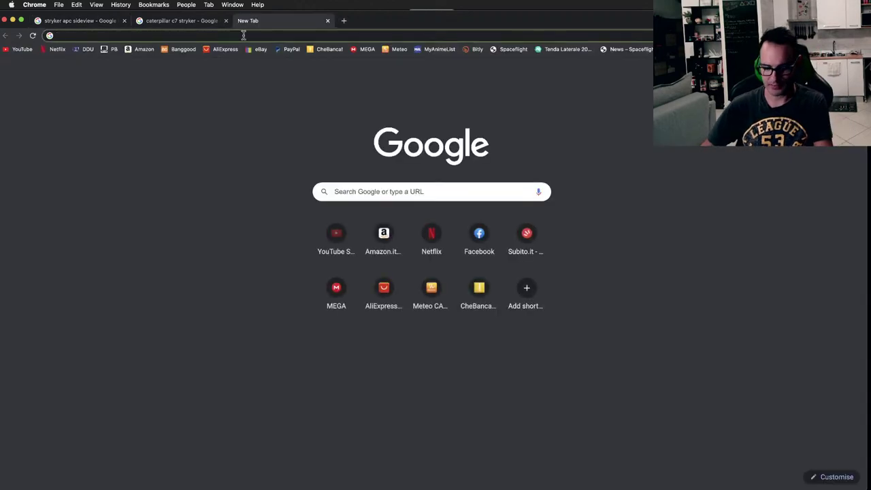
key("super+t")
type("btr82")
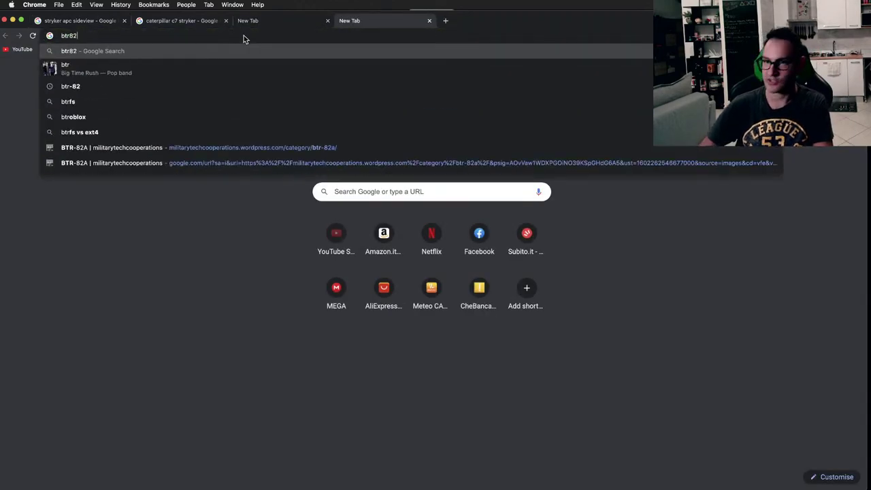
key("Return")
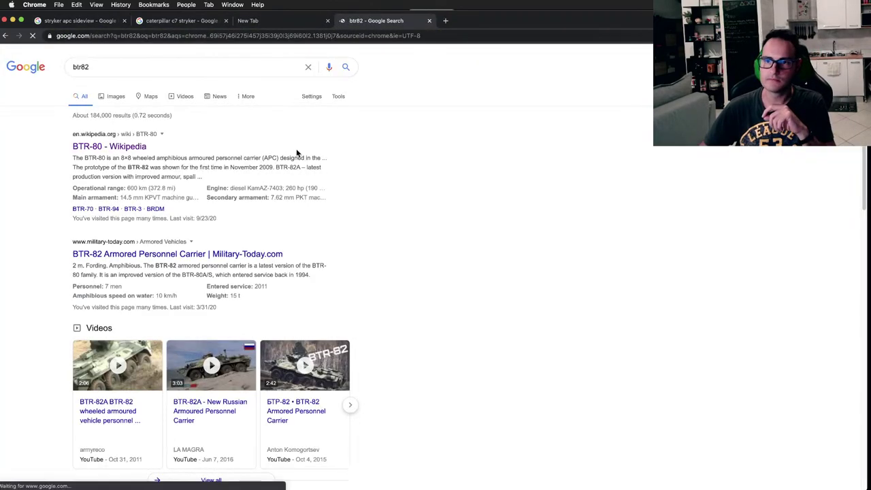
left_click(109, 96)
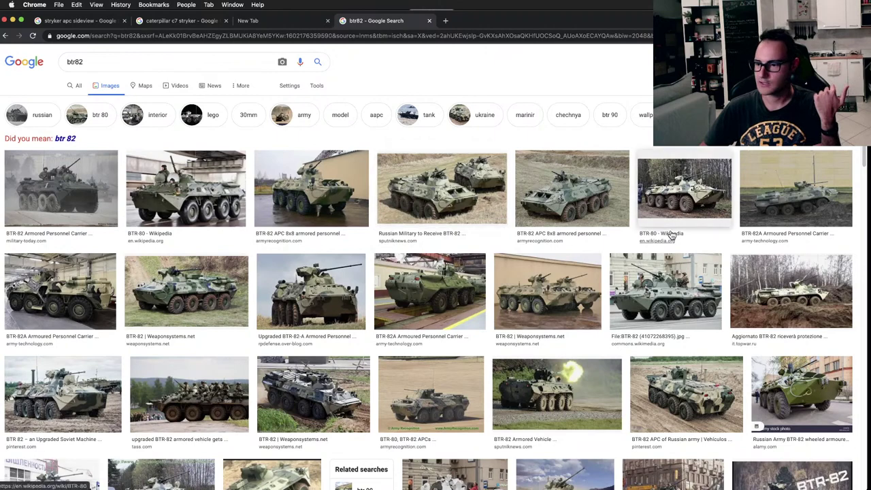
left_click(662, 301)
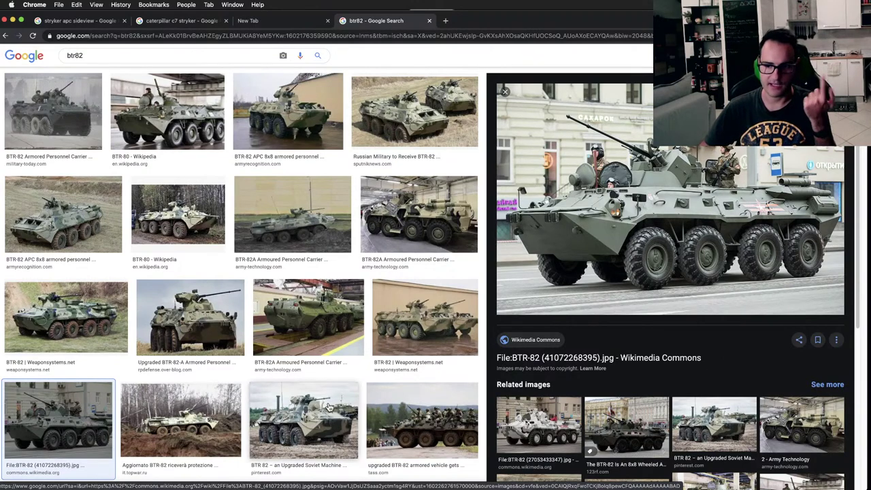
Step: Refine the image search to "btr82 water"
scroll(109, 67, "up", 2)
left_click(110, 63)
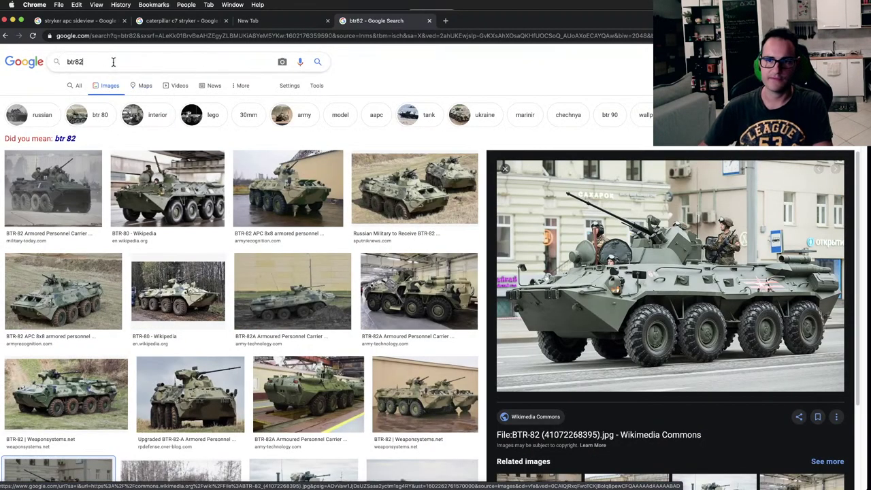
type("water")
key("Return")
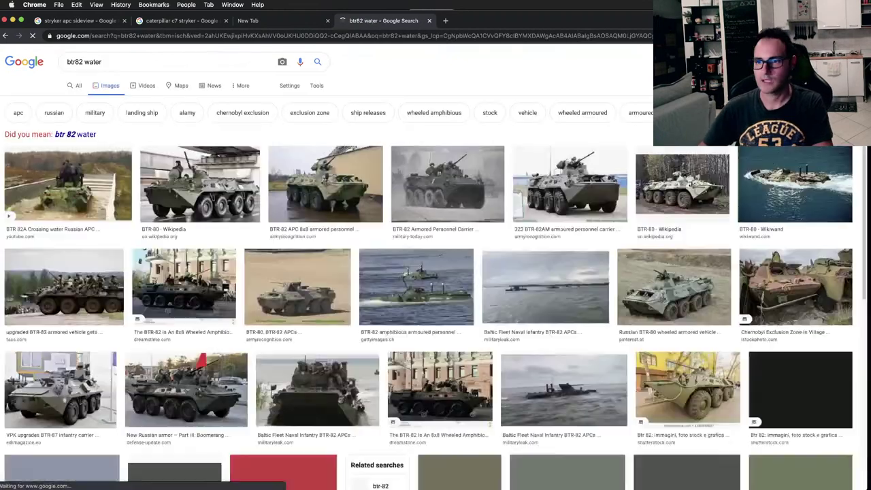
Step: Enlarge the photo of the swimming BTR-80 and open its Wikiwand page, closing the page when done
left_click(774, 179)
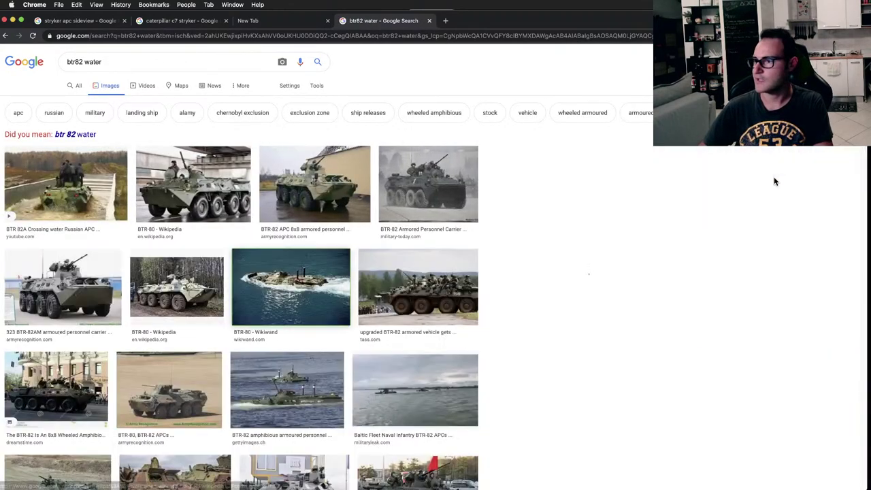
left_click(597, 135)
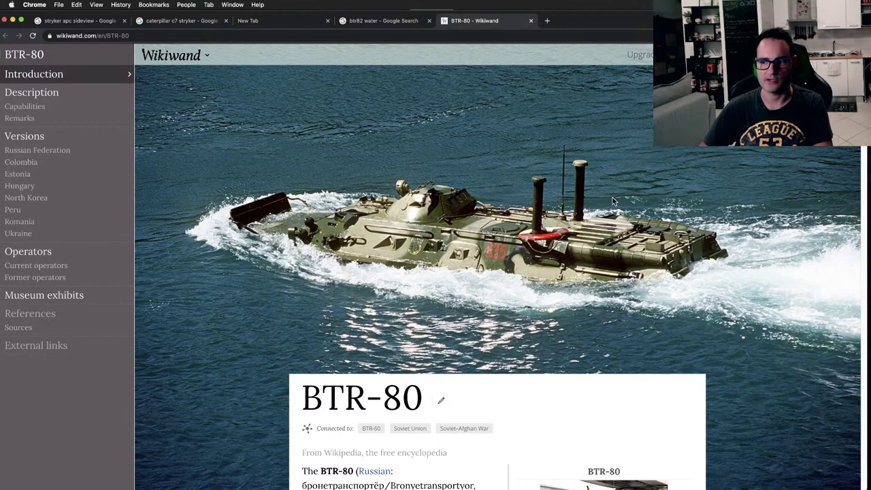
key("super+w")
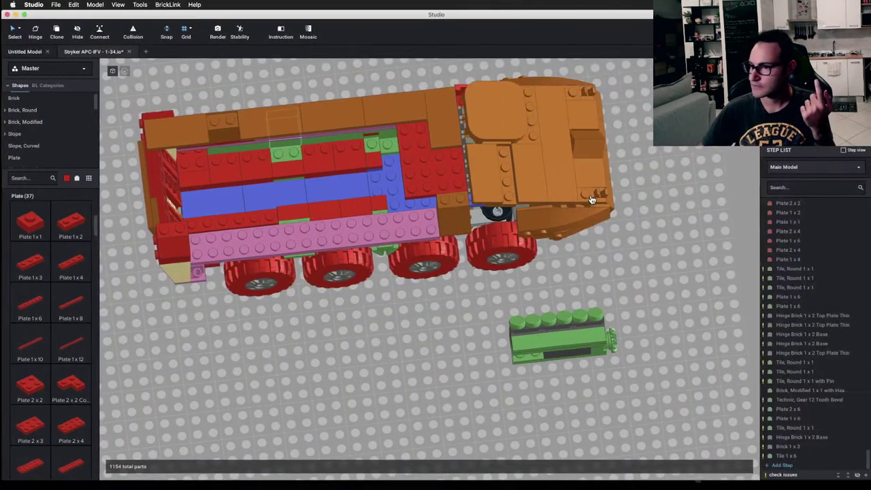
Step: Inspect the tan 8x8 model's side exhaust, selecting its black 90-degree elbow and the adjoining round plate, and clear the selection
scroll(556, 220, "down", 5)
middle_click_drag(136, 286, 476, 285)
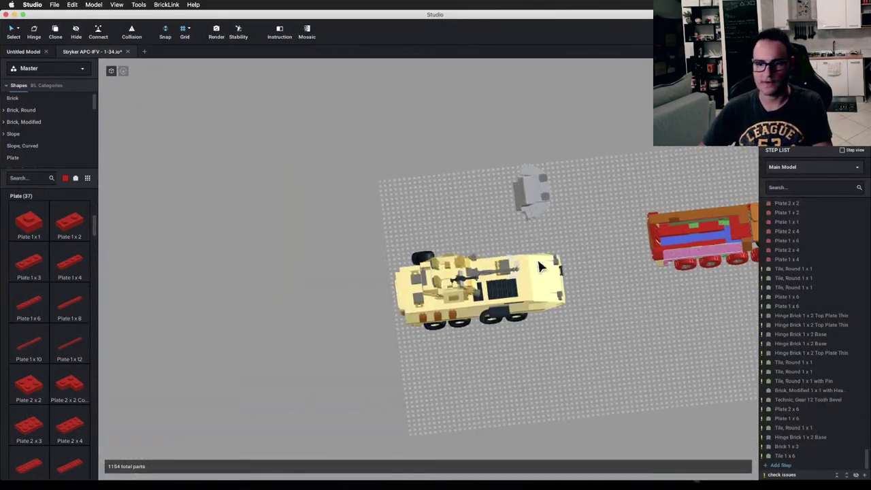
scroll(477, 320, "up", 3)
middle_click_drag(477, 325, 440, 265)
scroll(439, 265, "up", 1)
right_click_drag(439, 265, 455, 250)
scroll(503, 245, "up", 2)
right_click_drag(581, 238, 339, 201)
left_click(341, 204)
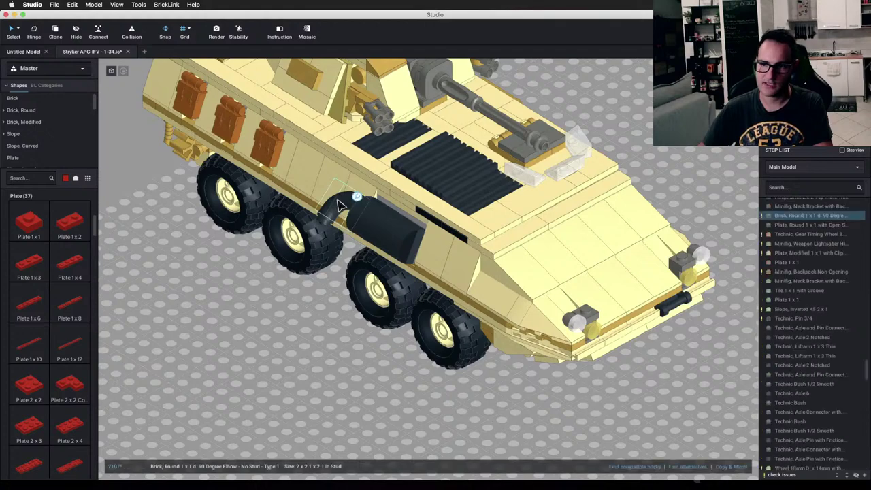
left_click(370, 187, "shift")
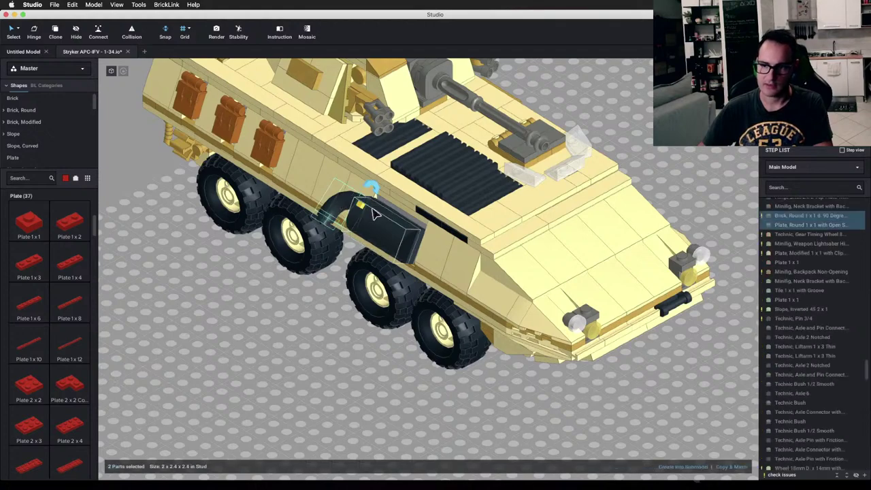
left_click_drag(372, 185, 330, 267)
left_click(318, 309)
Step: Compare the Stryker's hull and sloped nose with the separate green engine and the minifigure from above and from the side
right_click_drag(320, 311, 561, 180)
middle_click_drag(562, 181, 515, 170)
scroll(515, 169, "up", 2)
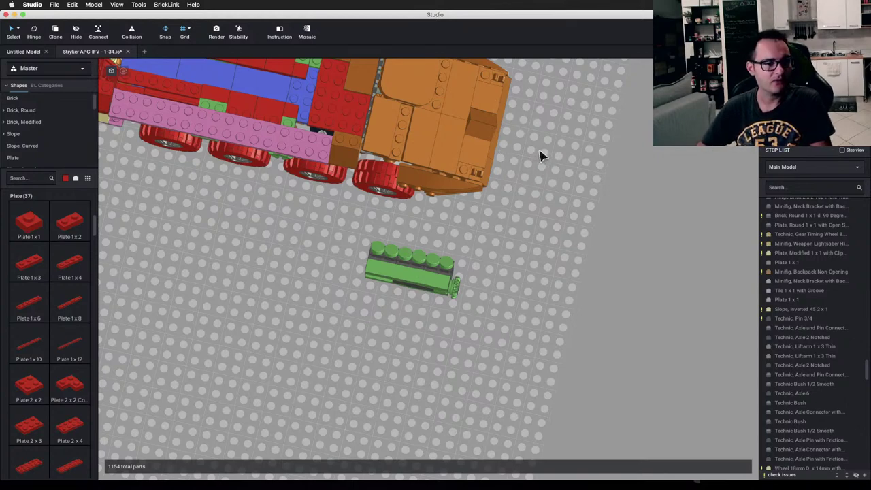
middle_click_drag(540, 149, 539, 221)
right_click_drag(541, 215, 551, 192)
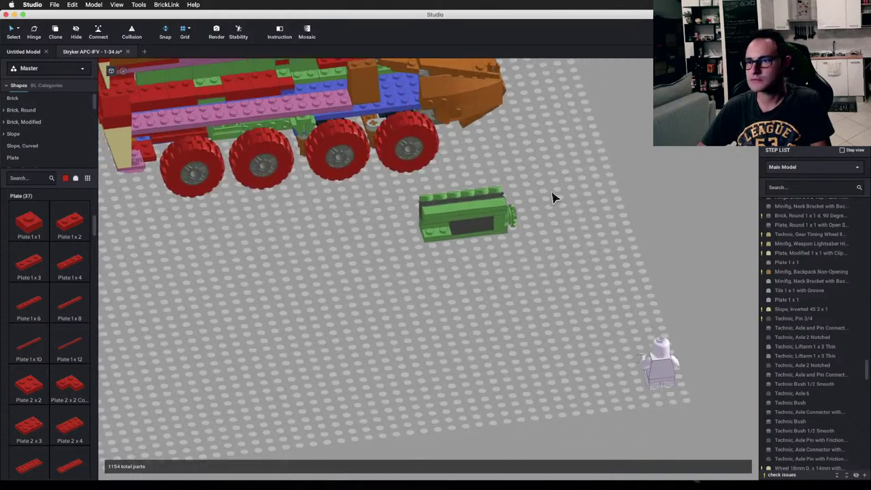
middle_click_drag(568, 125, 561, 281)
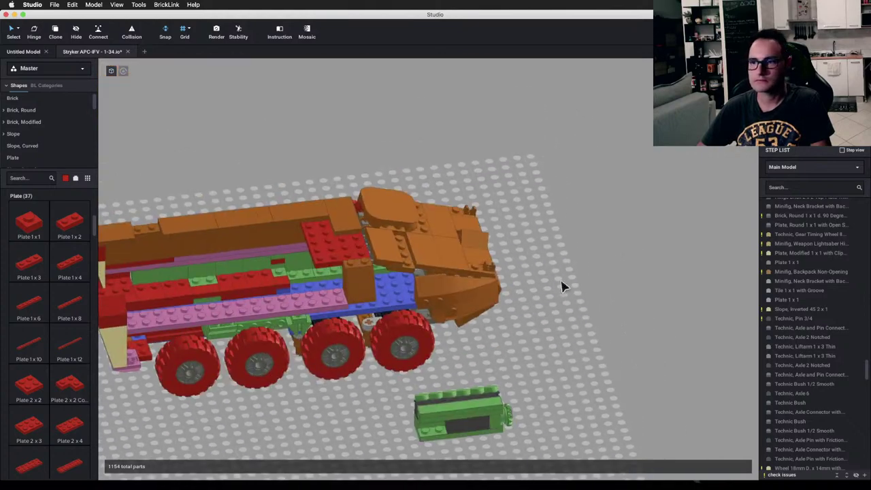
right_click_drag(562, 287, 543, 314)
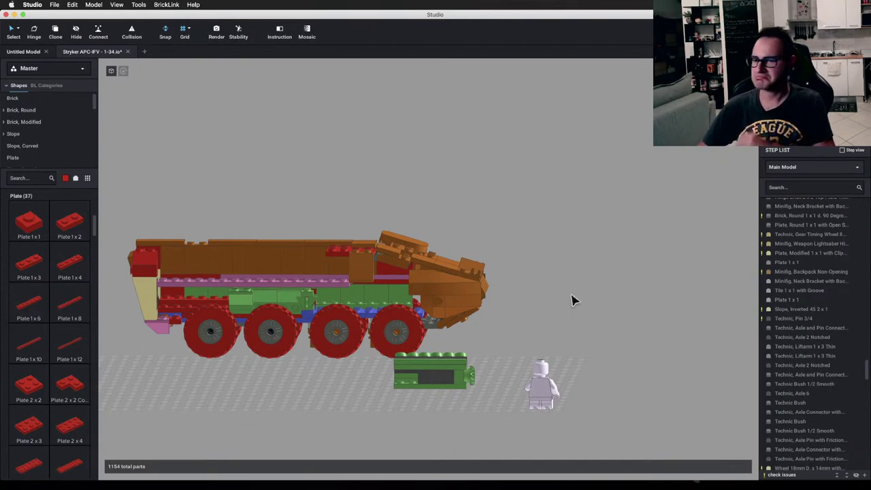
scroll(564, 276, "up", 2)
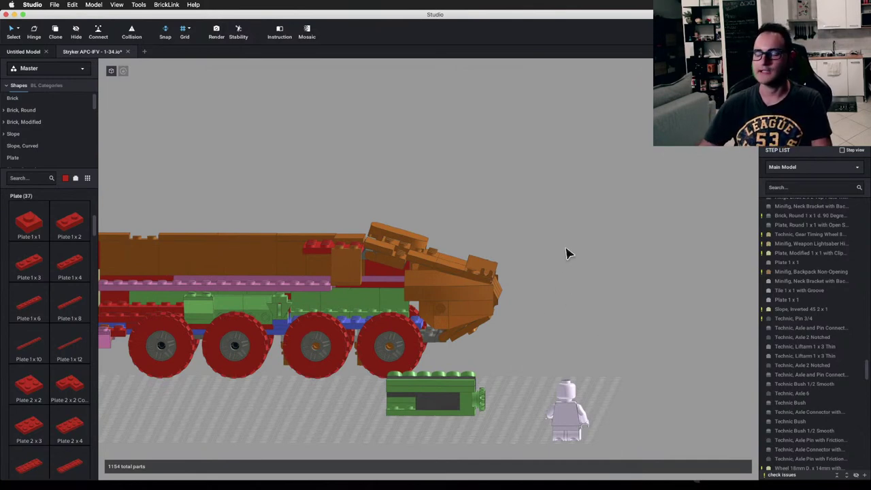
scroll(564, 254, "up", 5)
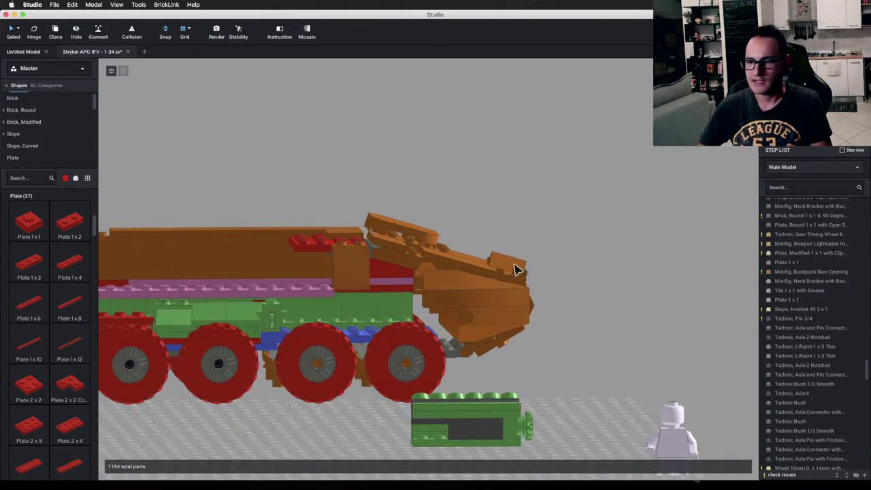
scroll(563, 244, "down", 5)
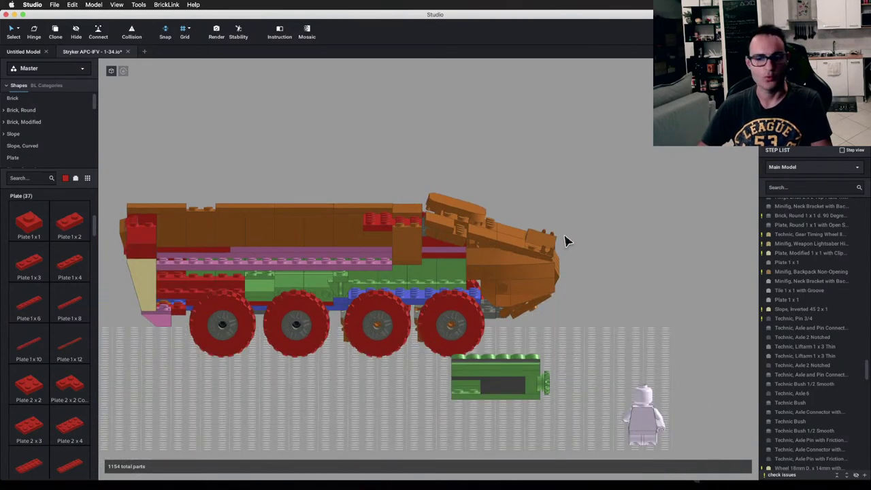
scroll(558, 245, "down", 2)
right_click_drag(556, 244, 552, 256)
scroll(511, 212, "up", 4)
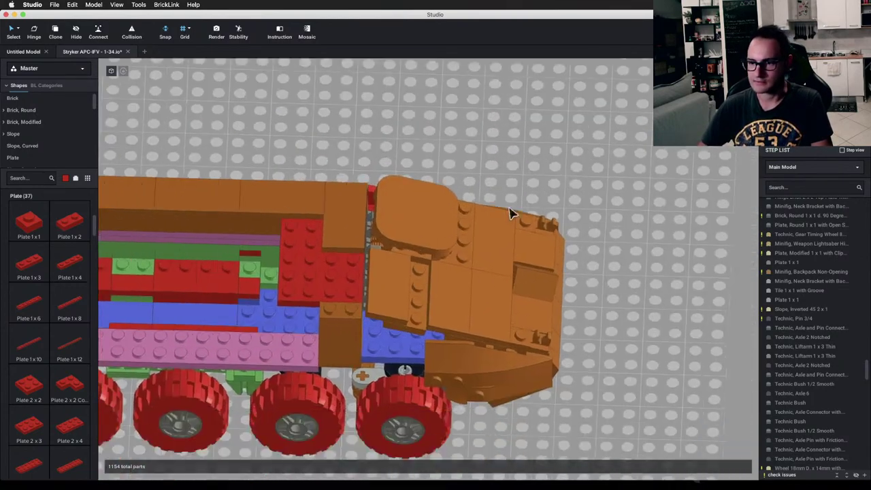
right_click_drag(512, 211, 509, 182)
scroll(509, 182, "down", 3)
middle_click_drag(510, 181, 497, 229)
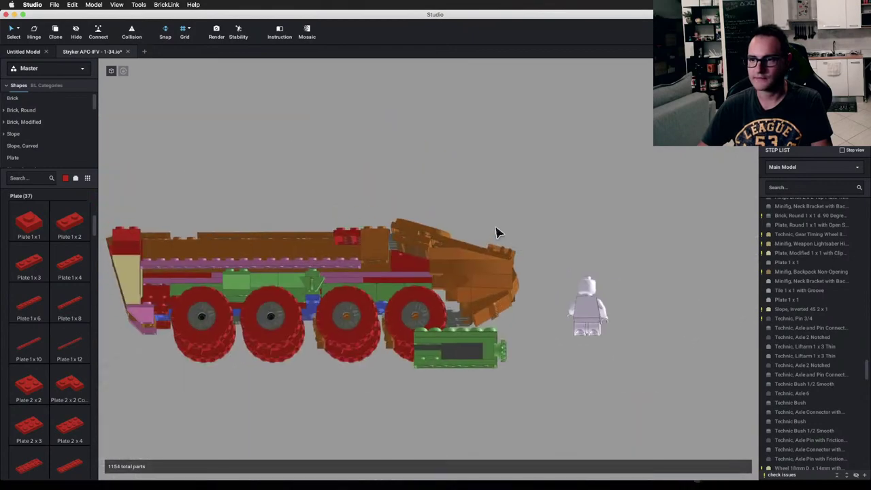
Step: Try to hide the upper roof, side and nose parts of the Stryker hull
left_click_drag(303, 151, 603, 256)
key("h")
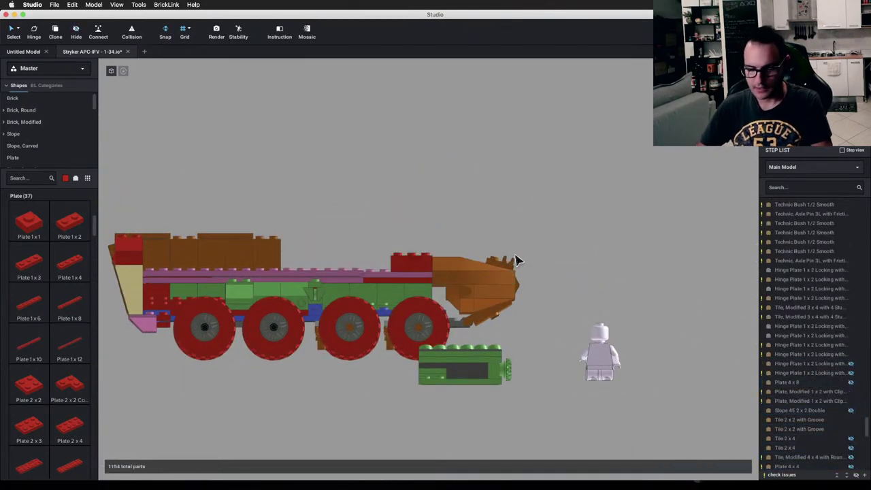
right_click_drag(516, 261, 602, 287)
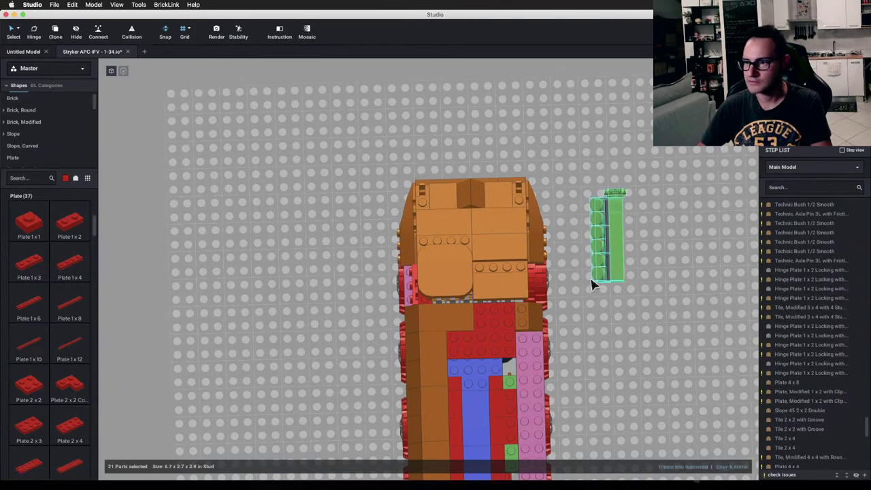
left_click(593, 247)
Step: Clone the green inverted 1 x 2 - 2 x 2 bracket onto the open hull side and copy-mirror it three times to form a row of four
scroll(579, 350, "up", 3)
middle_click_drag(579, 350, 542, 280)
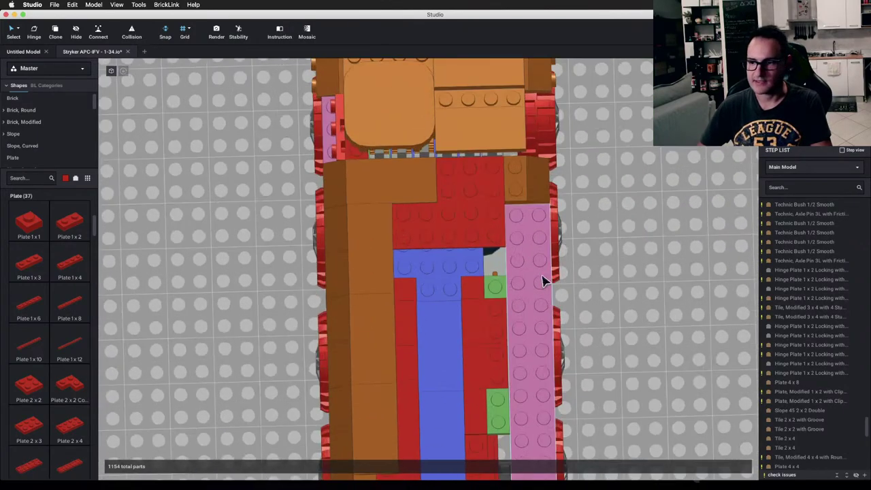
right_click_drag(542, 280, 552, 343)
left_click(412, 283)
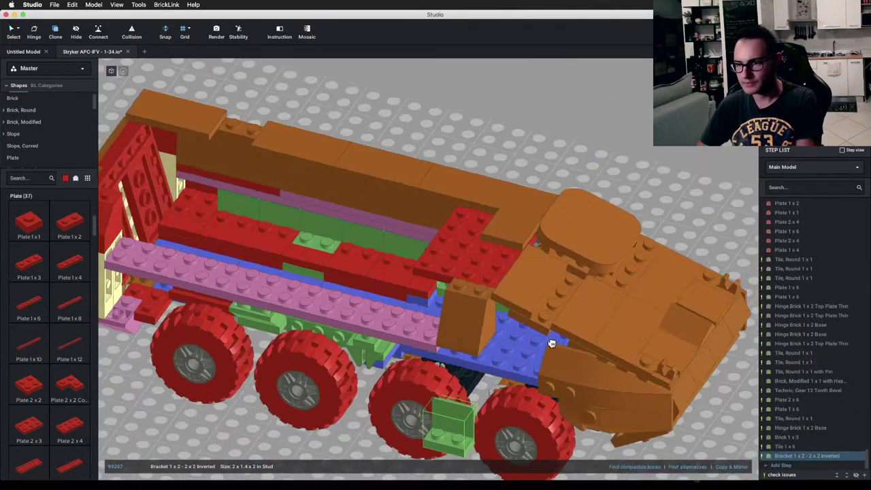
right_click_drag(451, 350, 428, 341)
right_click_drag(507, 353, 519, 368)
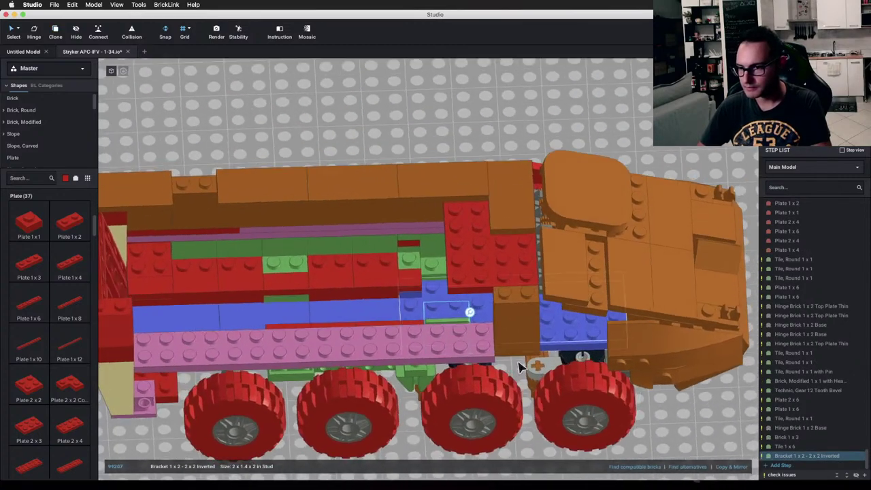
left_click(729, 467)
left_click(728, 467)
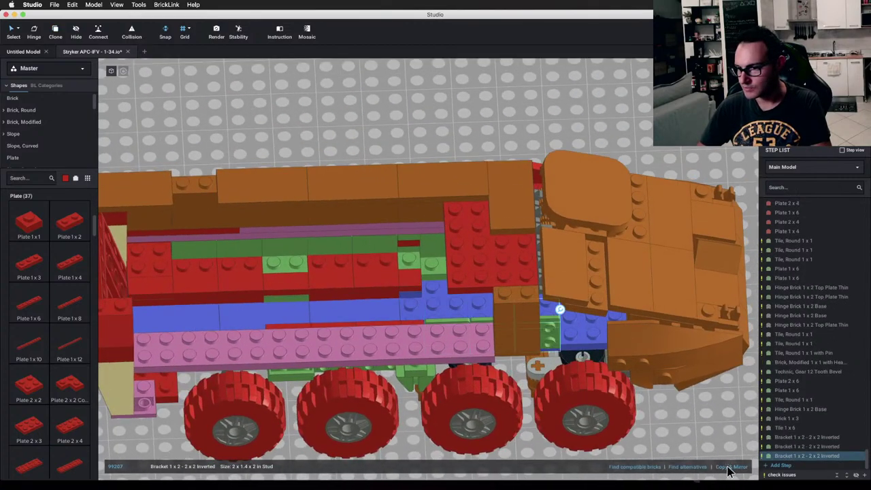
left_click(729, 467)
left_click(696, 432)
Step: Clone the green Slope 30 1 x 2 x 2/3 and place four in a row over the new side brackets above the front wheels
right_click_drag(697, 431, 505, 346)
key("c")
left_click(444, 247)
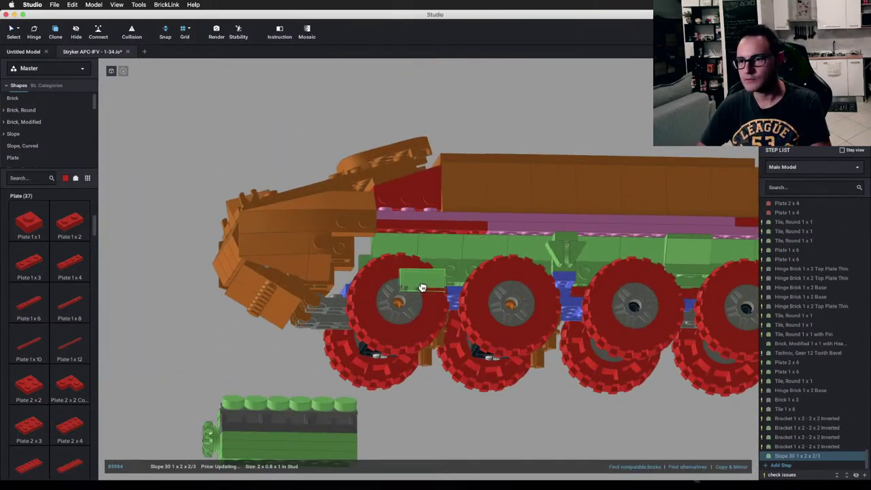
mouse_move(422, 288)
right_mouse_down()
mouse_move(498, 304)
mouse_move(427, 315)
mouse_move(377, 303)
mouse_move(336, 263)
right_mouse_up()
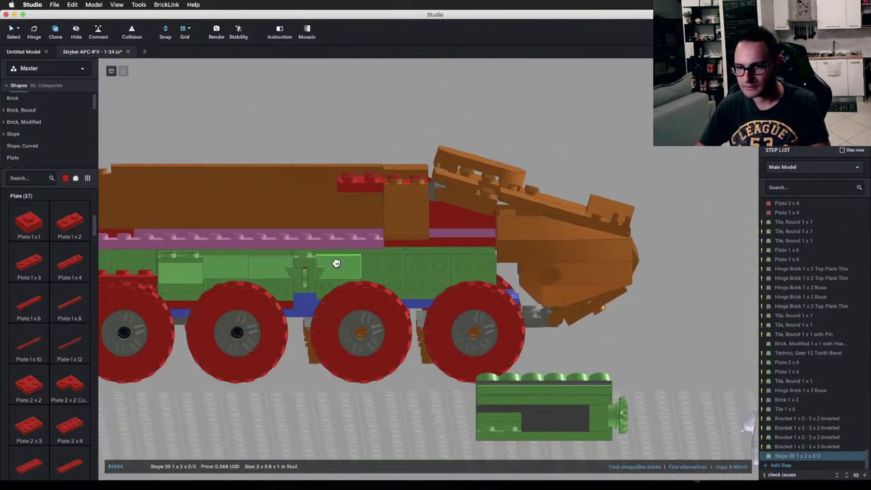
left_click(339, 264)
left_click(393, 269)
key("Escape")
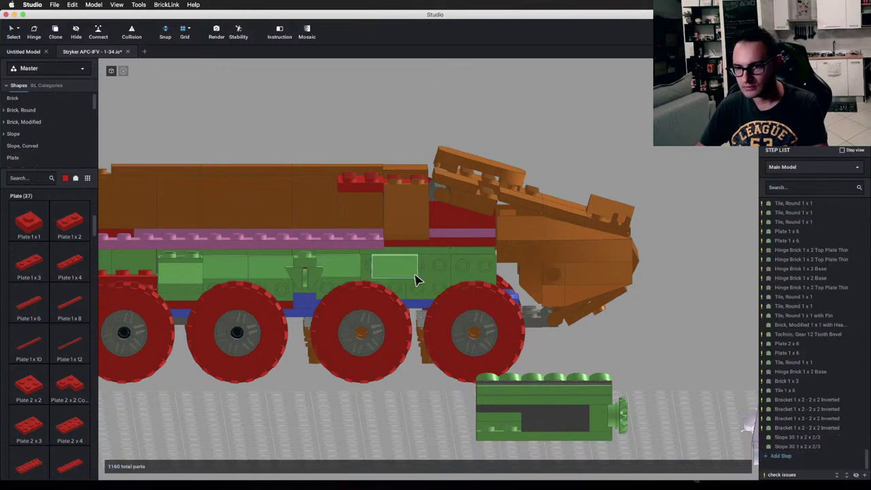
left_click(406, 275)
key("c")
left_click(430, 270)
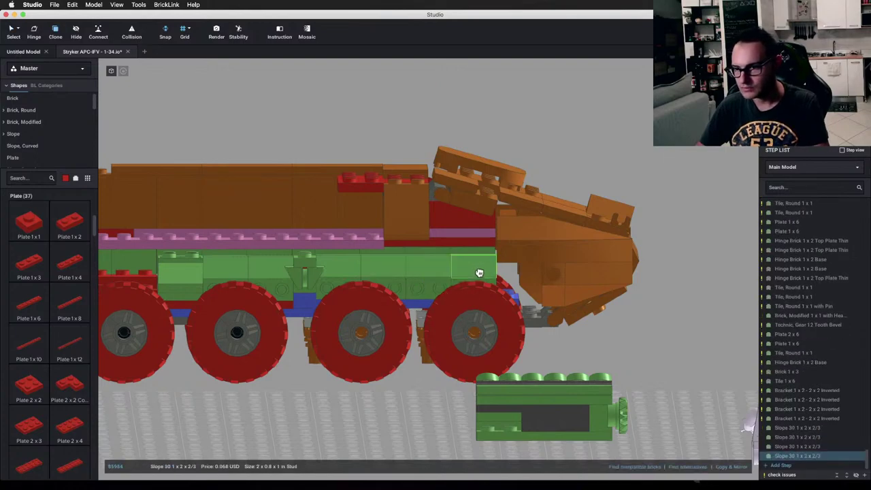
left_click(479, 271)
key("Escape")
Step: Clone a red 2 x 4 plate from the finished side into the open side's rear corner, beside the rear ramp
scroll(412, 279, "down", 2)
middle_click_drag(327, 279, 523, 311)
right_click_drag(523, 317, 391, 335)
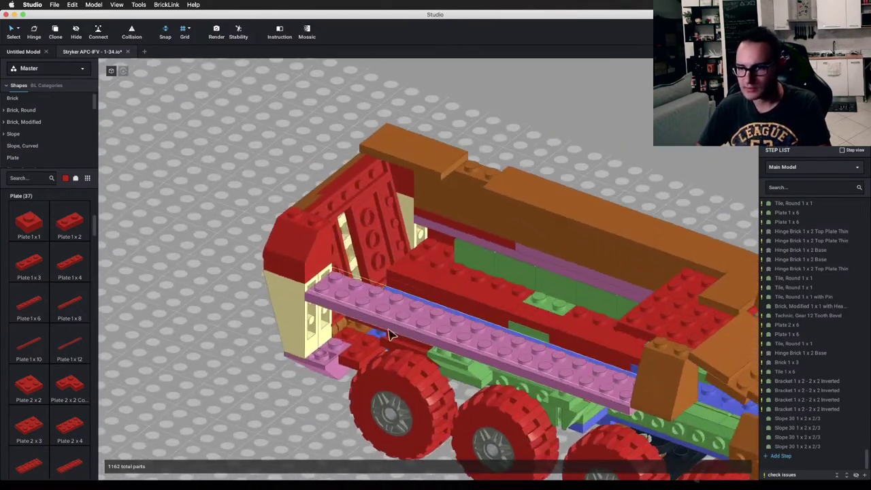
right_click_drag(335, 346, 402, 289)
left_click(422, 252)
key("c")
mouse_move(422, 252)
right_mouse_down()
mouse_move(362, 298)
mouse_move(350, 399)
right_mouse_up()
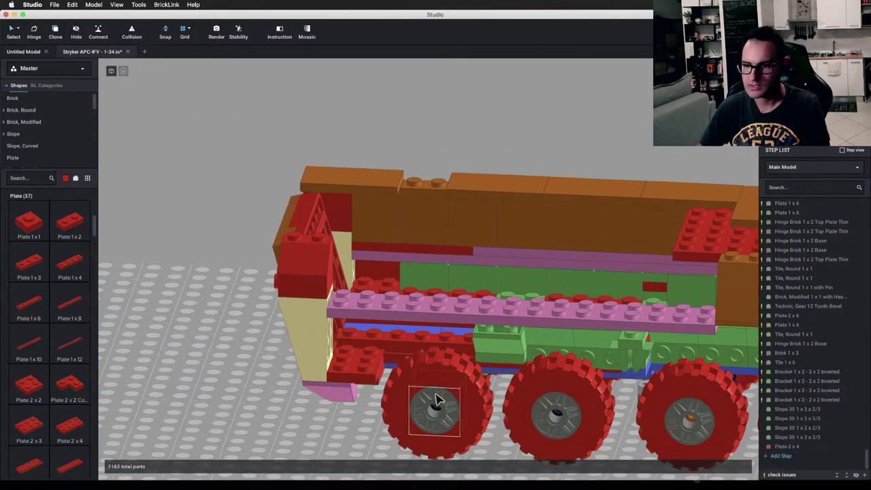
Step: Clone a red 2 x 3 plate into the open side's rear corner of the hull
mouse_move(435, 402)
right_mouse_down()
mouse_move(409, 408)
mouse_move(419, 400)
right_mouse_up()
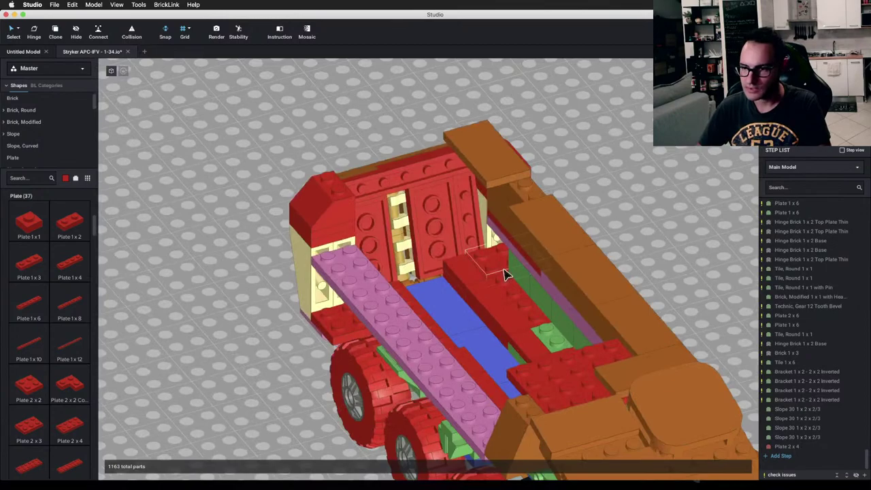
right_click_drag(505, 272, 467, 266)
key("c")
left_click(559, 385)
mouse_move(558, 384)
right_mouse_down()
mouse_move(540, 282)
mouse_move(440, 375)
right_mouse_up()
mouse_move(219, 419)
right_mouse_down()
mouse_move(214, 427)
mouse_move(387, 389)
mouse_move(546, 372)
mouse_move(284, 361)
mouse_move(325, 365)
right_mouse_up()
key("Escape")
key("c")
left_click(557, 350)
left_click(357, 342)
mouse_move(358, 342)
right_mouse_down()
mouse_move(404, 364)
mouse_move(395, 374)
right_mouse_up()
Step: Clone a red 1 x 2 grooved tile and another 2 x 3 plate into the open side's rear corner
left_click(449, 276)
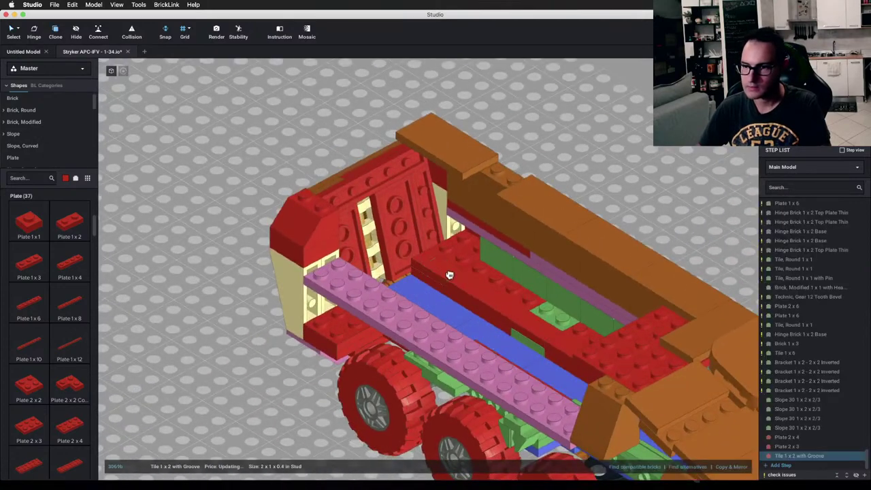
right_click_drag(449, 274, 394, 342)
left_click(376, 329)
key("Escape")
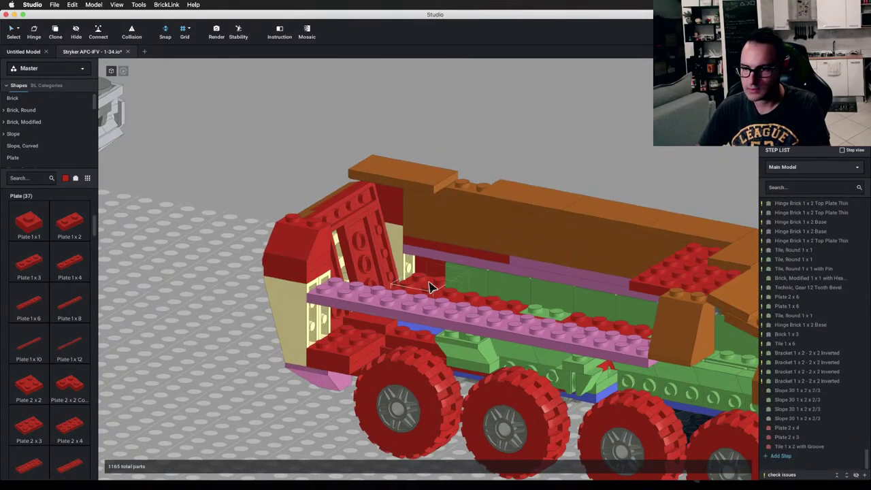
key("c")
left_click(356, 333)
left_click(348, 338)
Step: Clone the rear modified 2 x 2 tile with its green inverted bracket, rotate the pair 180 degrees and place it on the open side
mouse_move(419, 350)
right_mouse_down()
mouse_move(391, 354)
mouse_move(423, 361)
right_mouse_up()
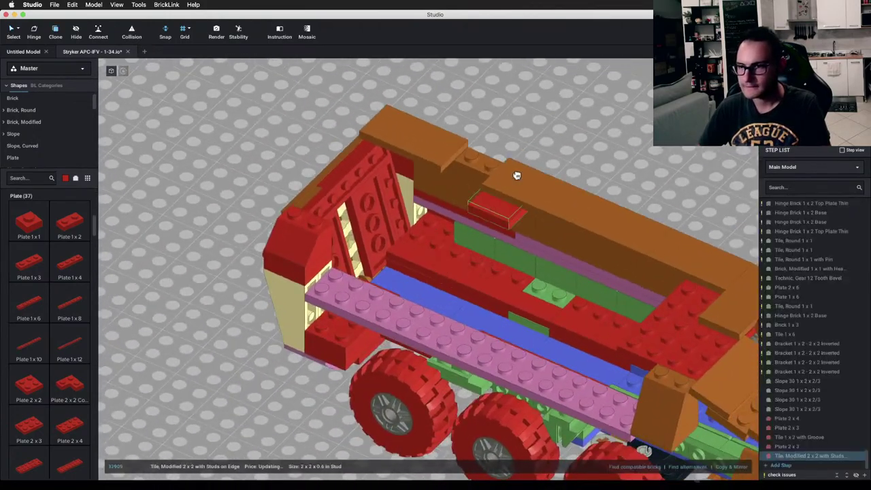
left_click(478, 255)
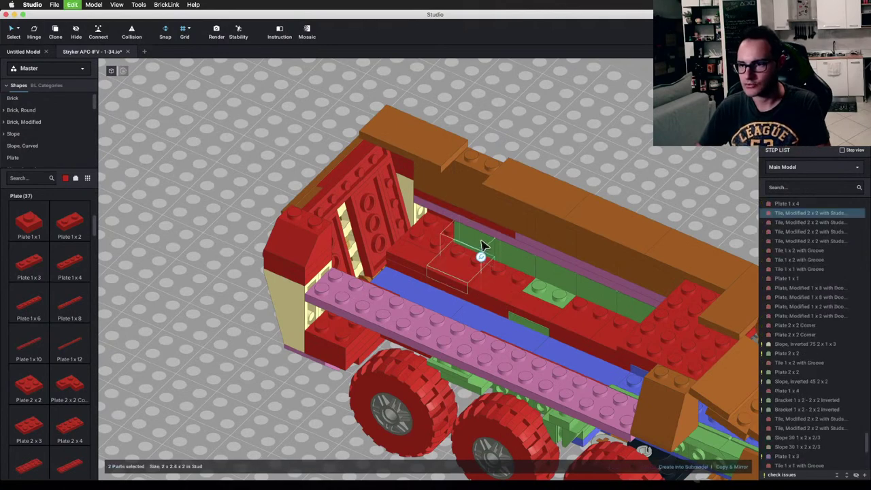
key("c")
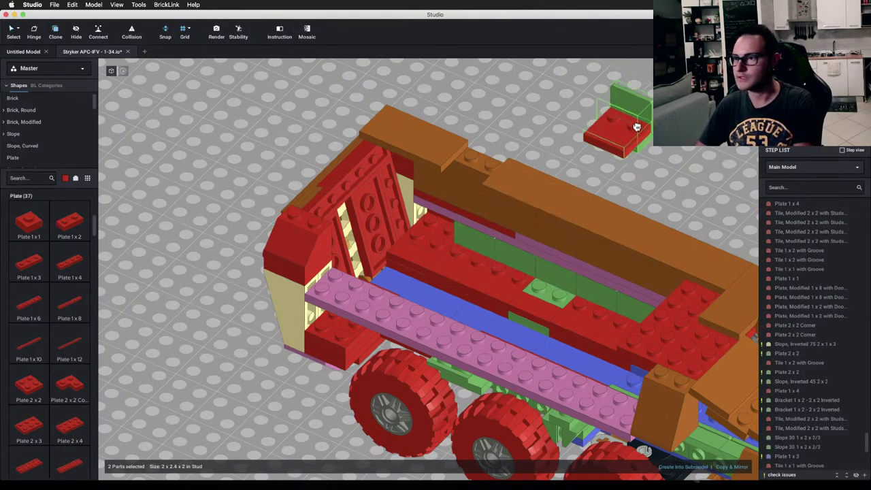
key("Right")
key("Right")
right_click_drag(576, 195, 513, 282)
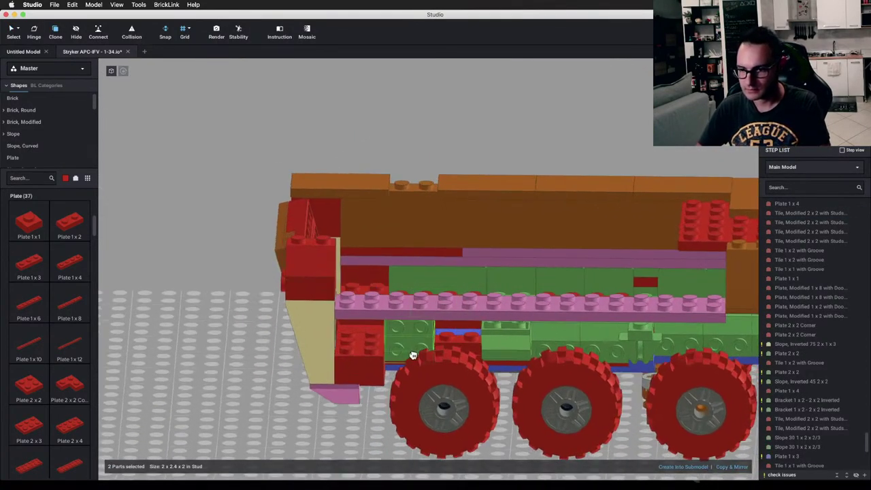
mouse_move(413, 356)
right_mouse_down()
mouse_move(360, 389)
mouse_move(342, 385)
right_mouse_up()
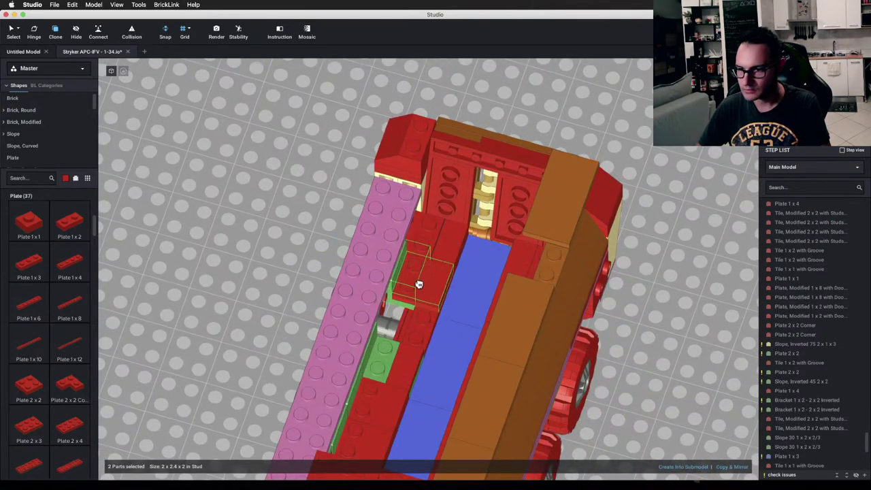
left_click(406, 323)
Step: Clone a red 2 x 3 plate to complete the rear end of the open side's bench
right_click_drag(481, 370, 484, 243)
left_click(426, 253)
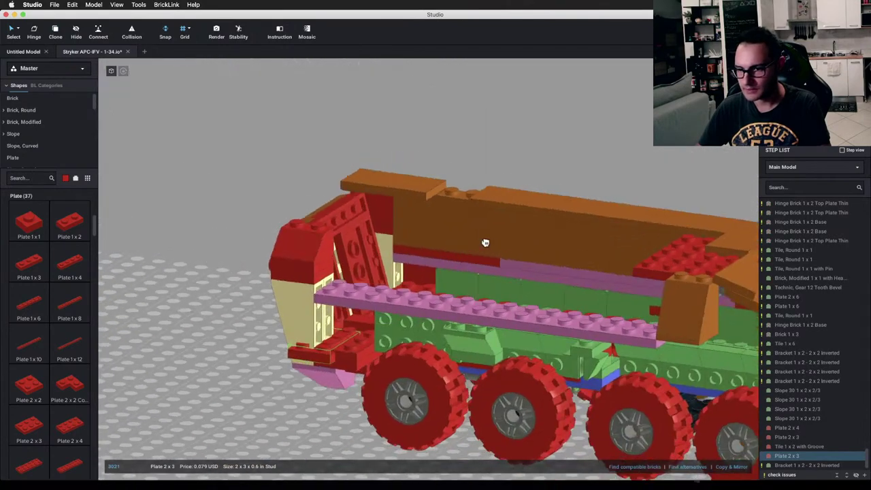
left_click(267, 331)
right_click_drag(266, 331, 297, 367)
right_click_drag(323, 311, 381, 331)
left_click(347, 305)
key("Escape")
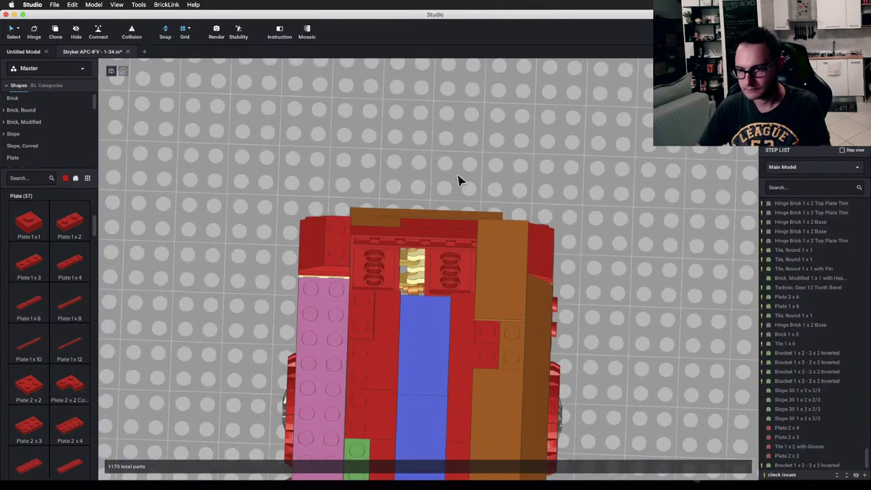
Step: Inspect the rear doors, the open side's rear corner and the bench plates inside the hull from several angles
right_click_drag(459, 179, 459, 202)
scroll(350, 327, "up", 6)
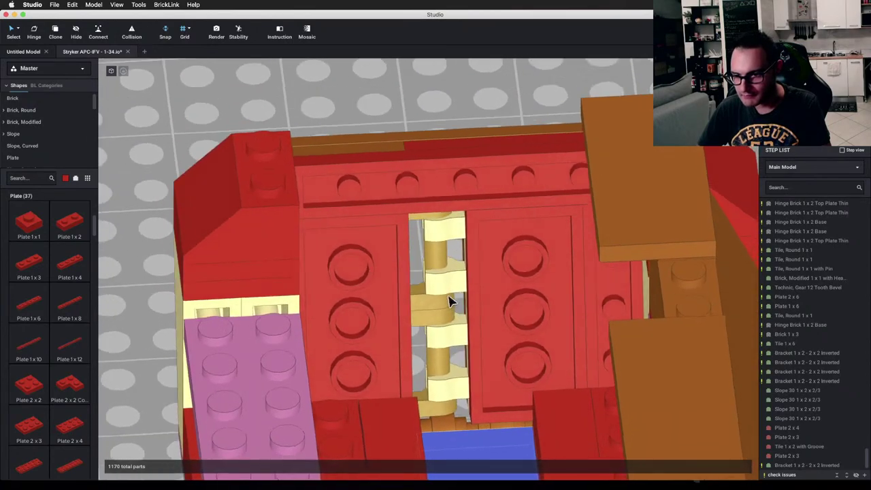
right_click_drag(450, 301, 447, 311)
right_click_drag(360, 371, 373, 346)
left_click(357, 376)
left_click_drag(373, 346, 388, 366)
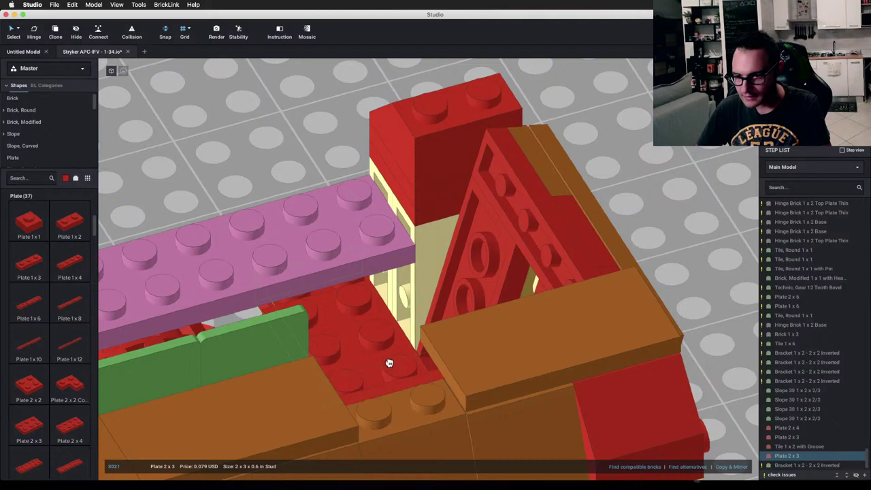
right_click_drag(389, 356, 391, 374)
mouse_move(396, 291)
left_mouse_down()
mouse_move(387, 270)
mouse_move(397, 293)
left_mouse_up()
key("Escape")
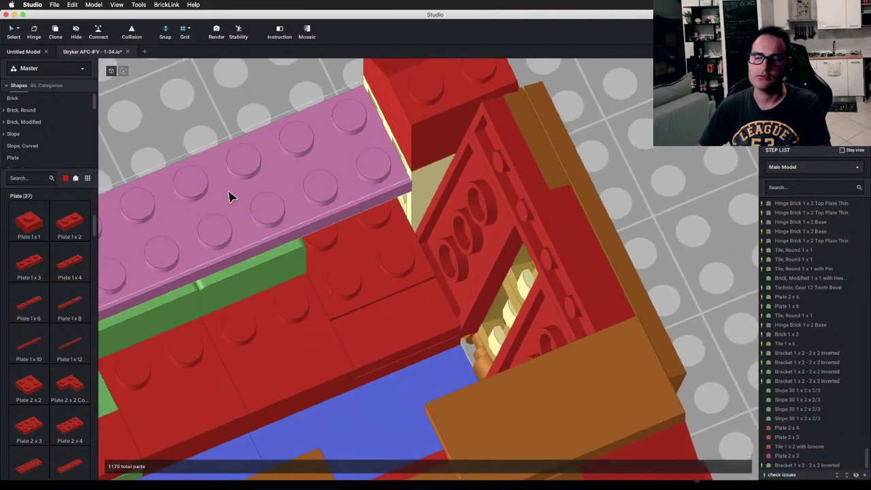
scroll(230, 197, "down", 3)
right_click_drag(229, 196, 306, 236)
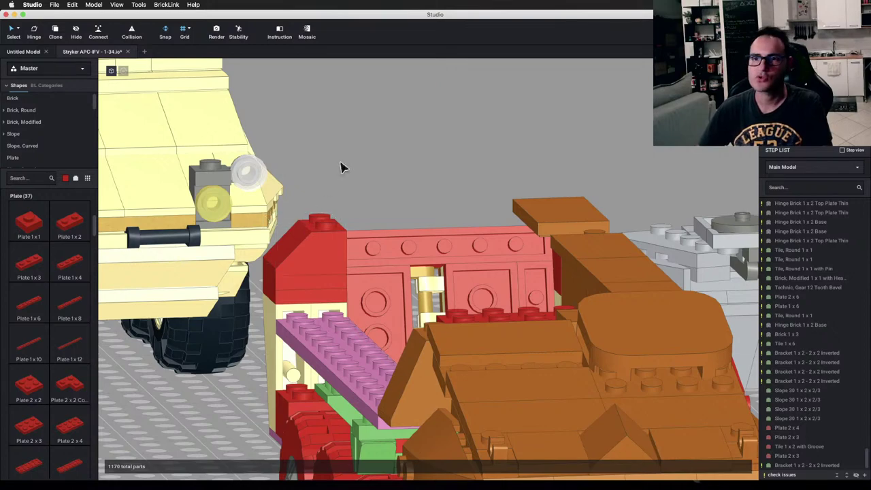
Step: Switch to Chrome and search Google Images for "brdm-2" in a new tab
key("super+Tab")
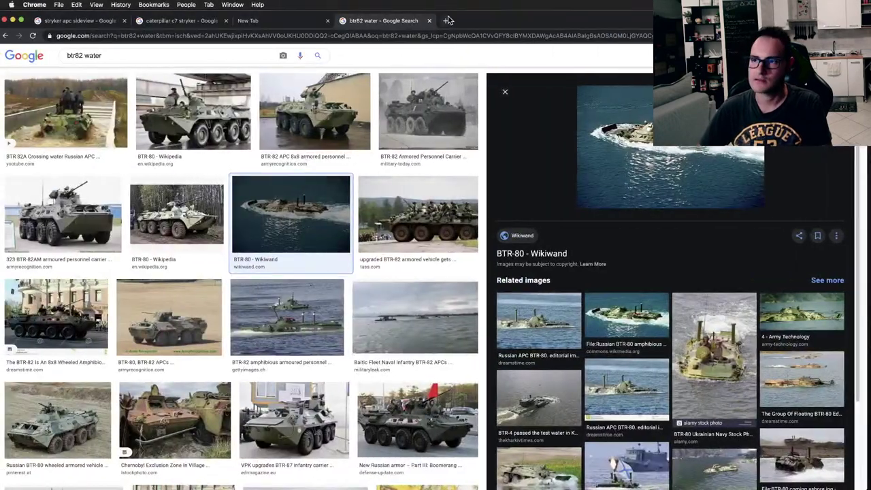
left_click(448, 21)
type("brdm")
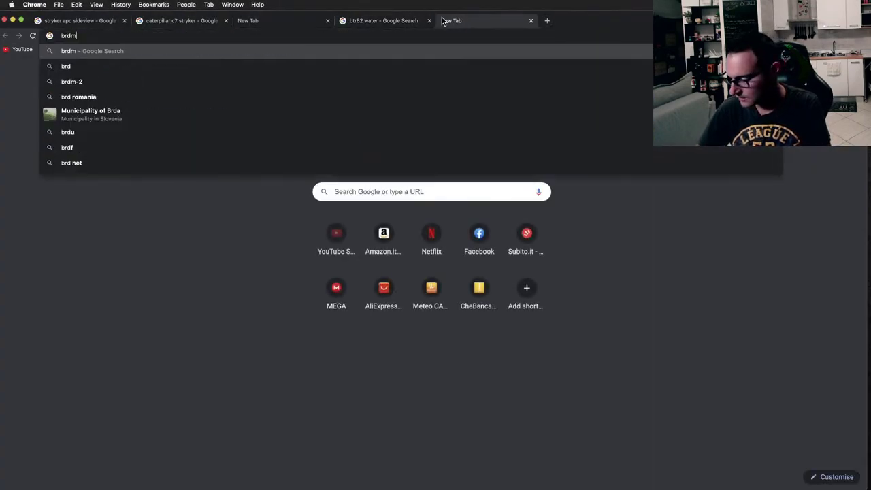
type("-2")
key("Return")
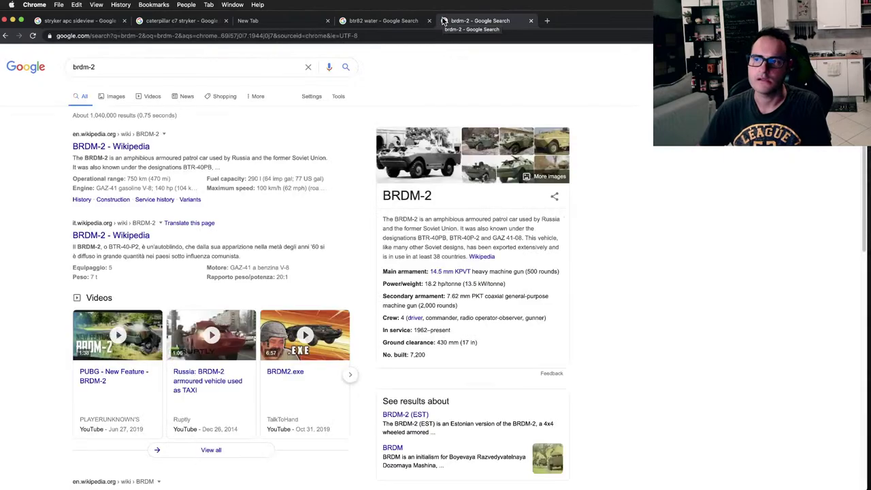
left_click(113, 96)
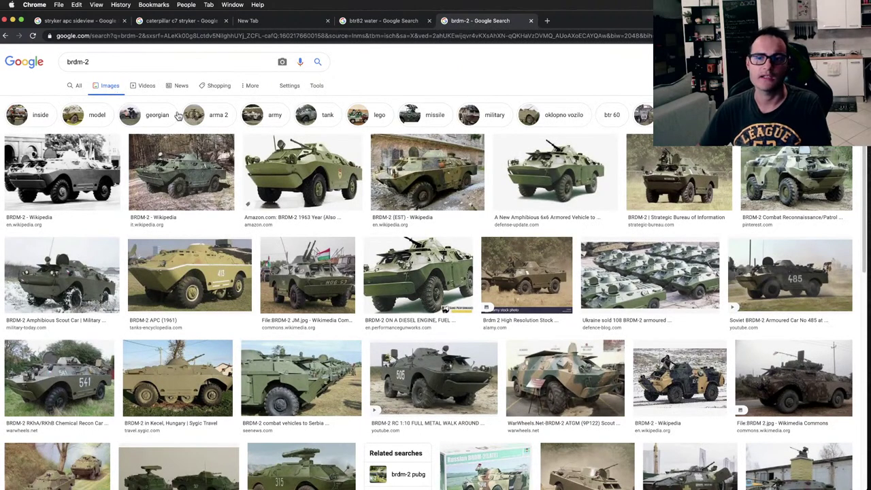
Step: Browse the BRDM-2 image results for views of the vehicle's hull and its variants
scroll(232, 134, "down", 3)
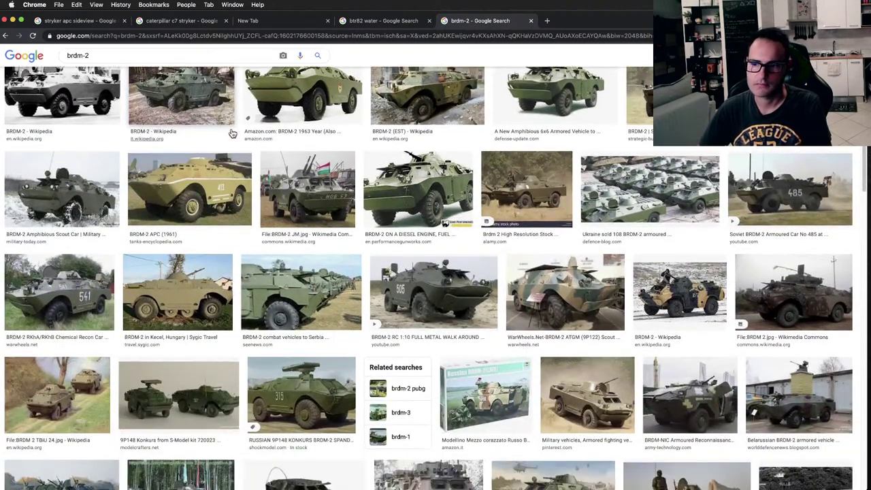
scroll(237, 134, "down", 3)
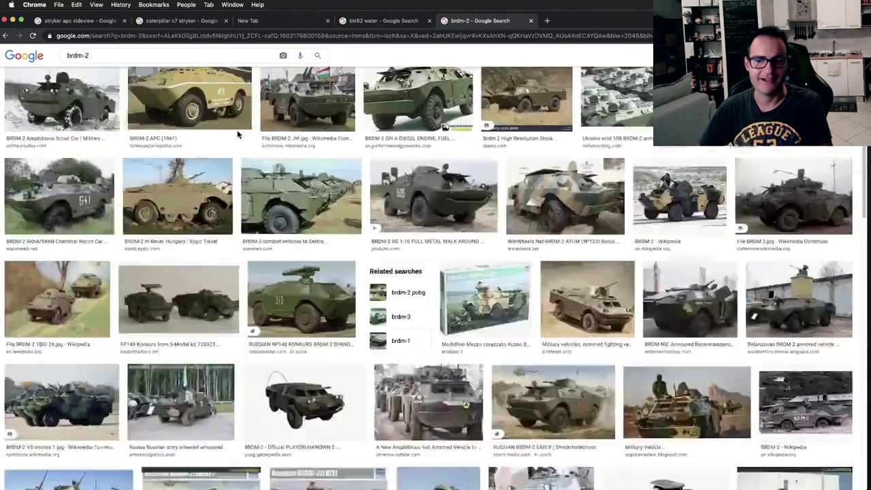
scroll(267, 191, "down", 8)
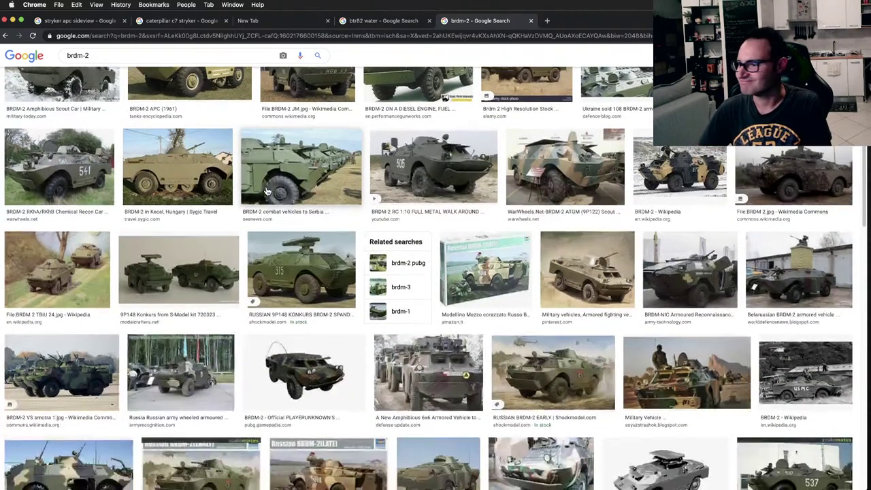
scroll(266, 191, "down", 4)
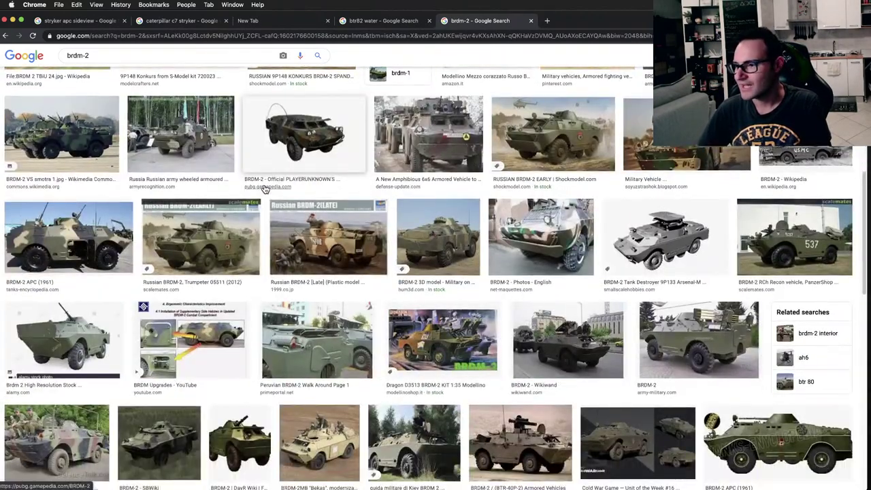
scroll(267, 191, "down", 10)
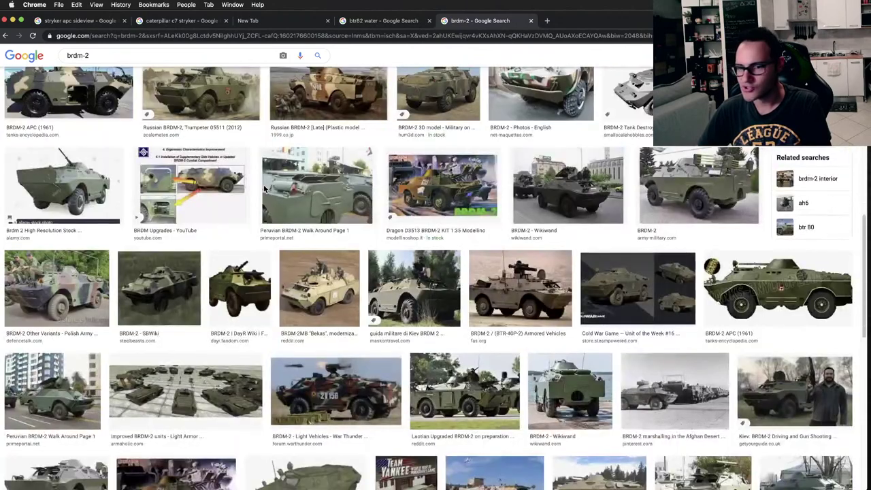
scroll(265, 189, "down", 4)
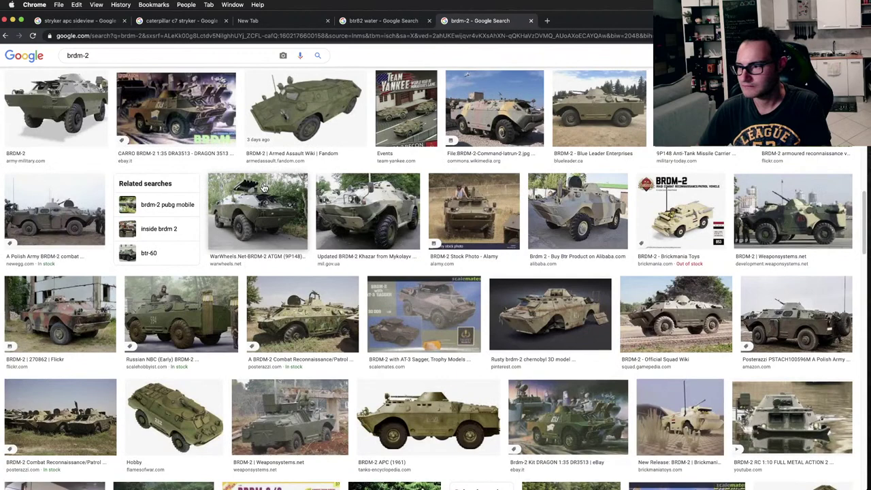
scroll(264, 187, "down", 6)
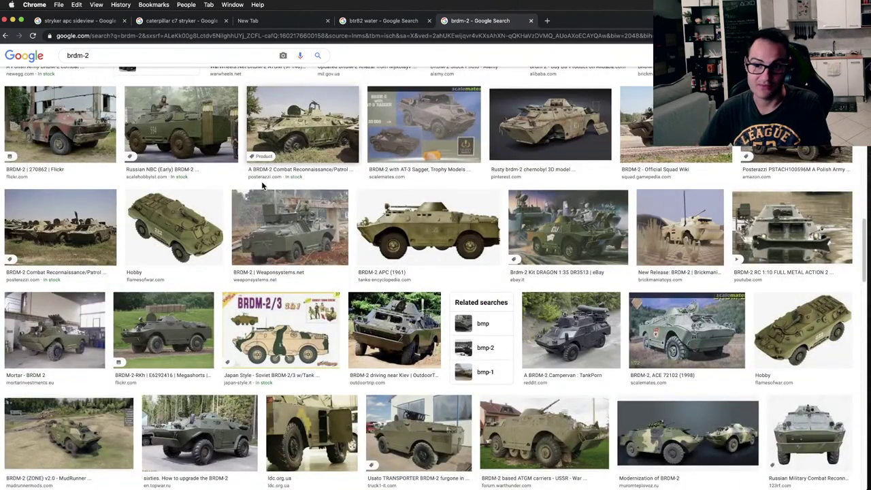
scroll(263, 185, "down", 3)
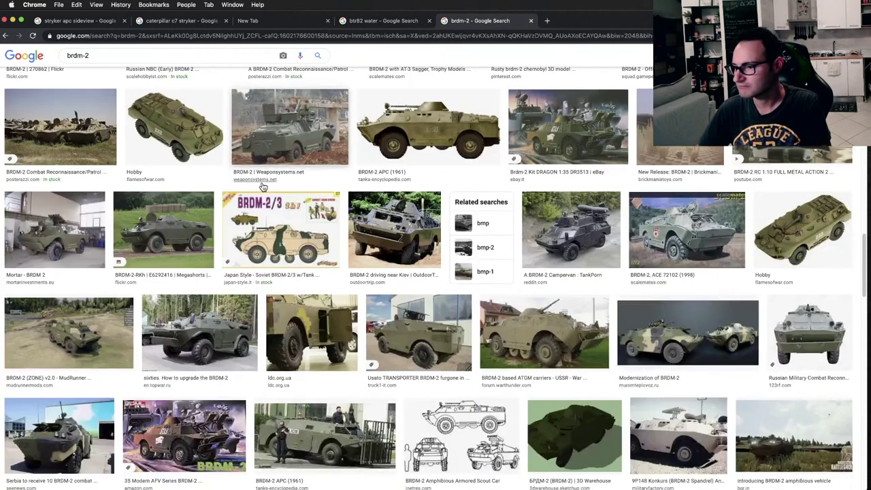
Step: Close the brdm-2, btr82 water and empty browser tabs and return to Studio
key("super+w")
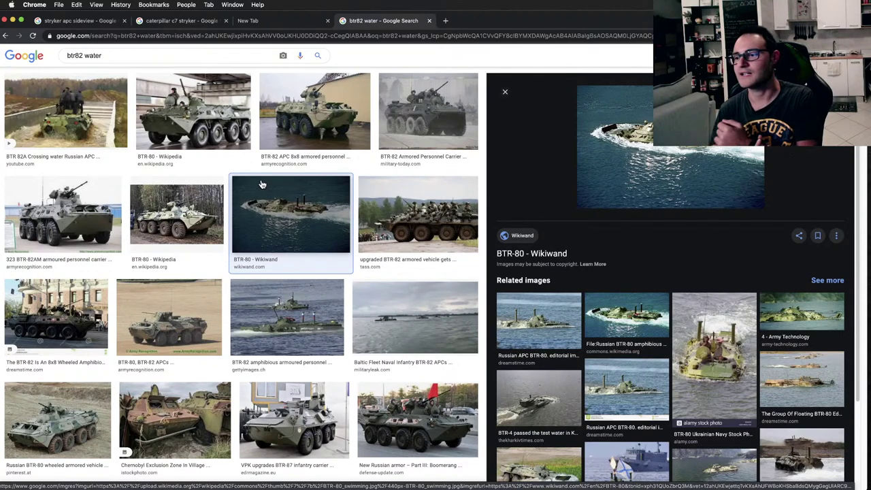
key("super+w")
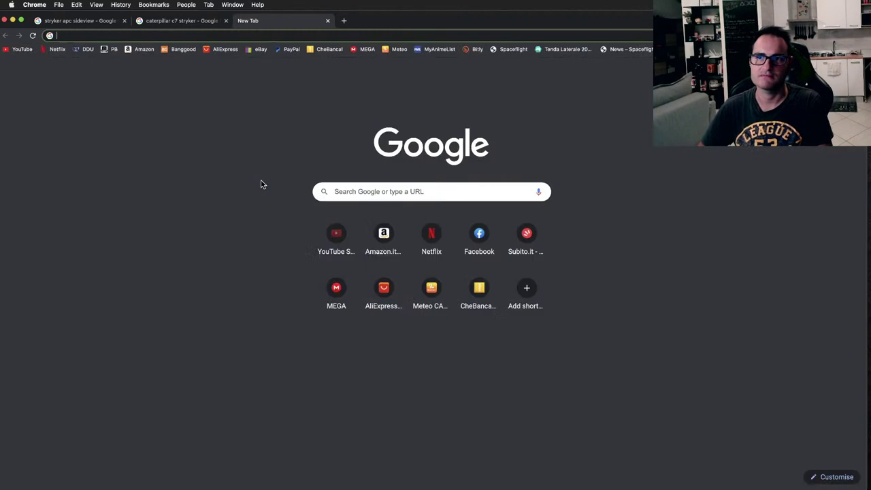
key("super+w")
key("ctrl+Right")
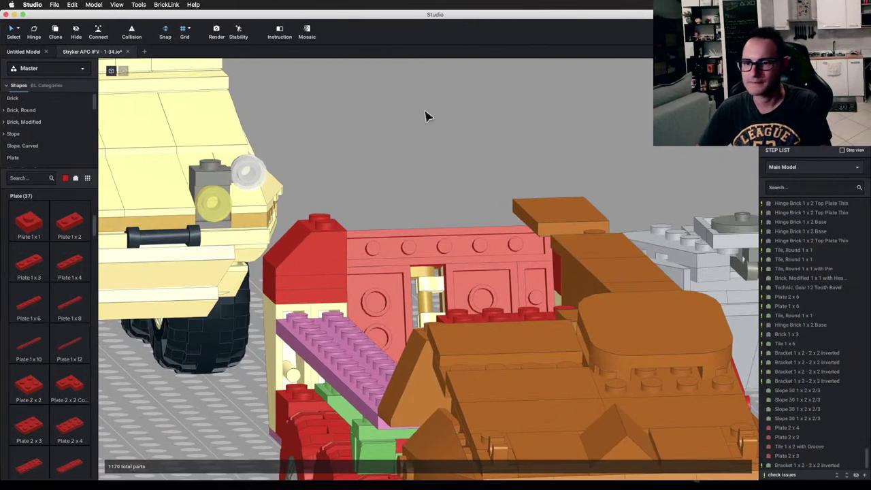
Step: Examine the Stryker's open troop compartment, benches and front hull from the front, above and the open side
right_click_drag(411, 91, 317, 156)
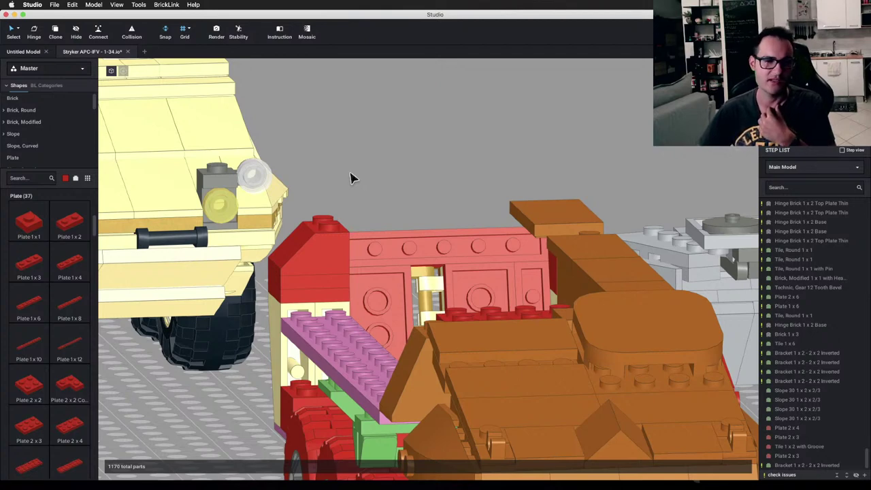
scroll(370, 220, "down", 1)
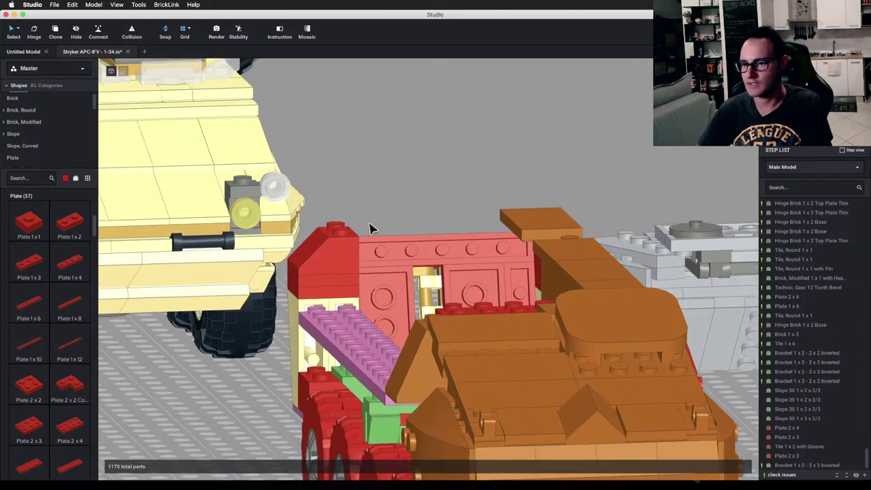
right_click_drag(371, 228, 523, 256)
middle_click_drag(523, 258, 354, 227)
scroll(354, 227, "down", 2)
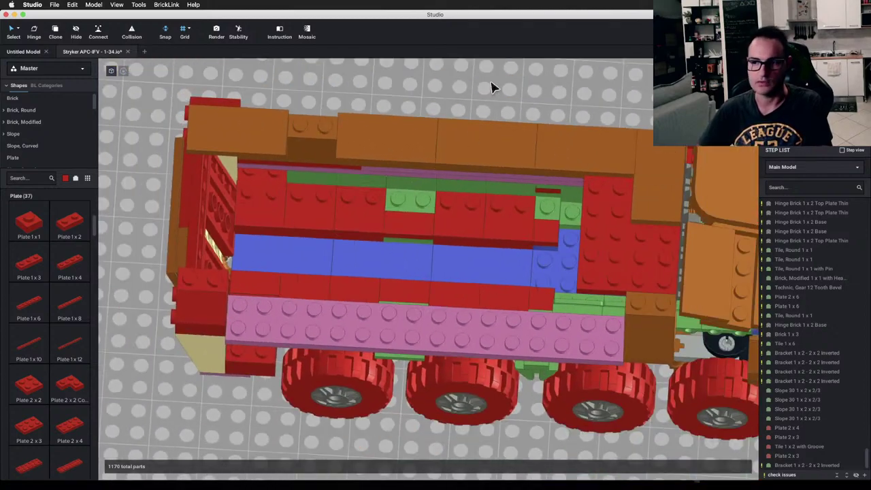
right_click_drag(486, 84, 407, 134)
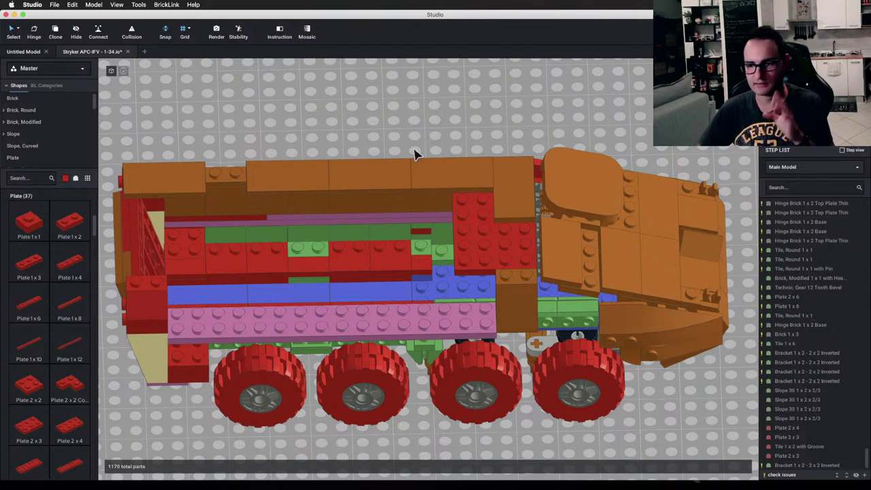
scroll(469, 170, "down", 10)
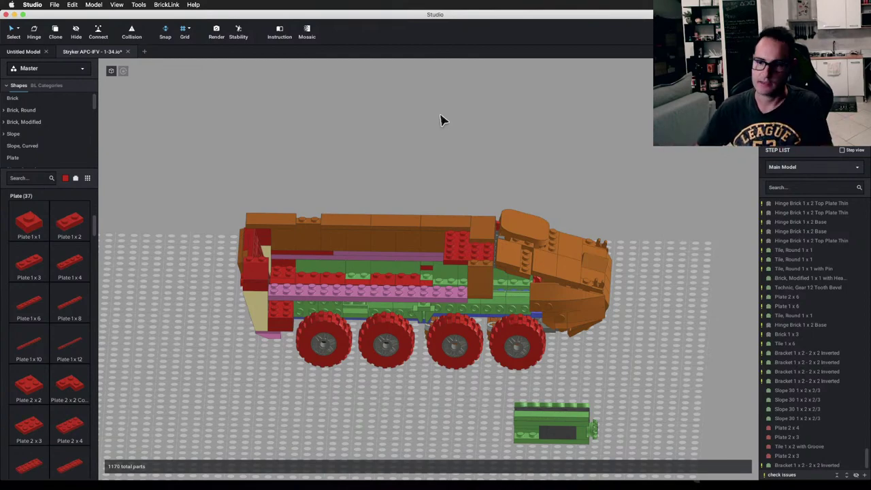
Step: Examine the Stryker's rear end and underside, and the whole model with its detached engine block from above
middle_click_drag(423, 186, 624, 136)
scroll(446, 266, "up", 2)
right_click_drag(446, 266, 467, 228)
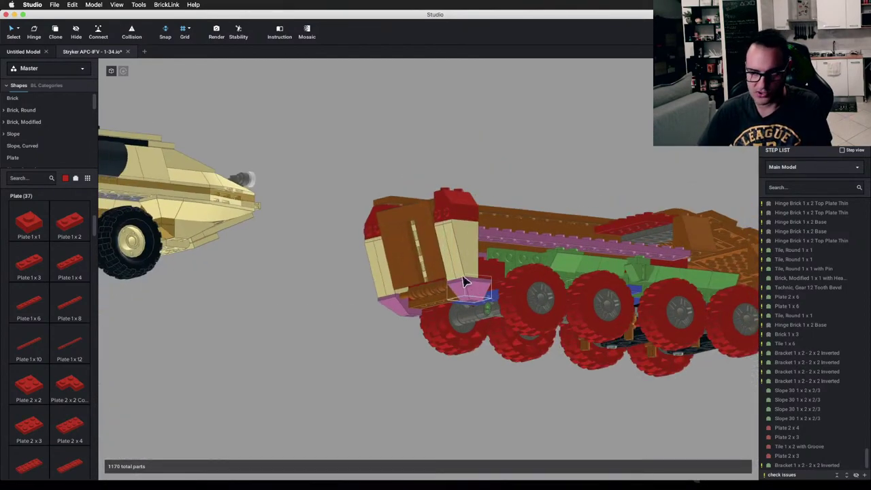
scroll(613, 275, "down", 2)
middle_click_drag(613, 275, 515, 308)
scroll(514, 308, "down", 3)
right_click_drag(514, 309, 397, 320)
scroll(401, 324, "up", 3)
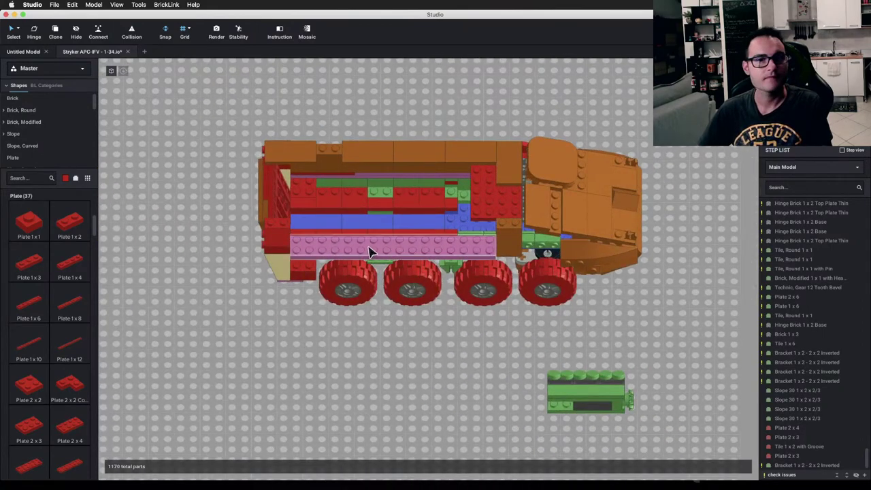
scroll(361, 252, "up", 2)
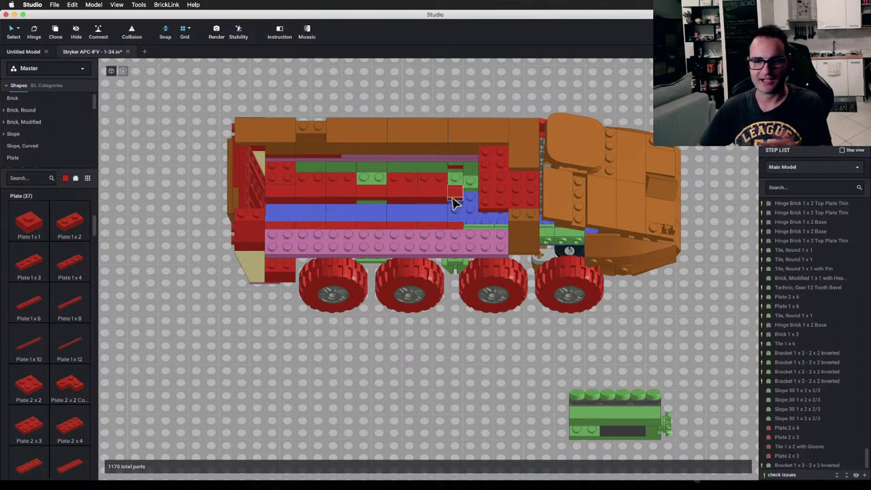
scroll(453, 201, "down", 3)
right_click_drag(435, 203, 437, 187)
Step: Minimize the browser window and open Amazon Drive's LEGO Creations subfolder RENDERINGS - POvRay in a new Finder window
key("ctrl+Left")
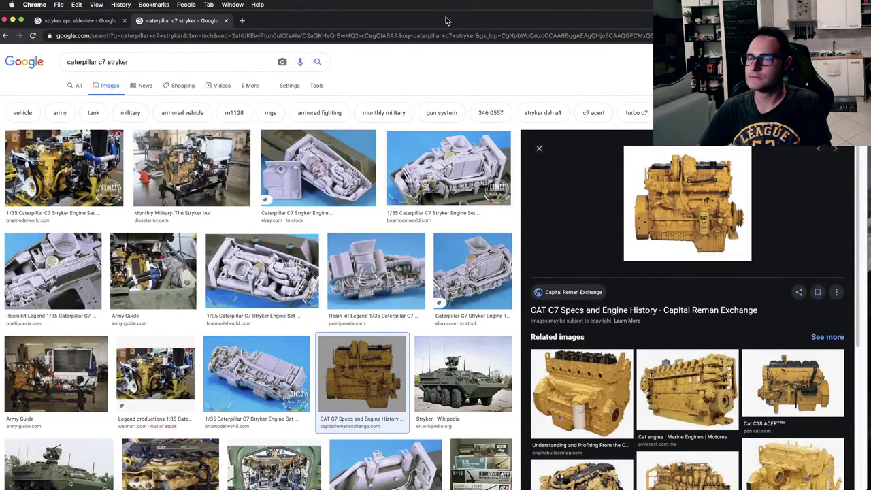
key("super+m")
key("super+n")
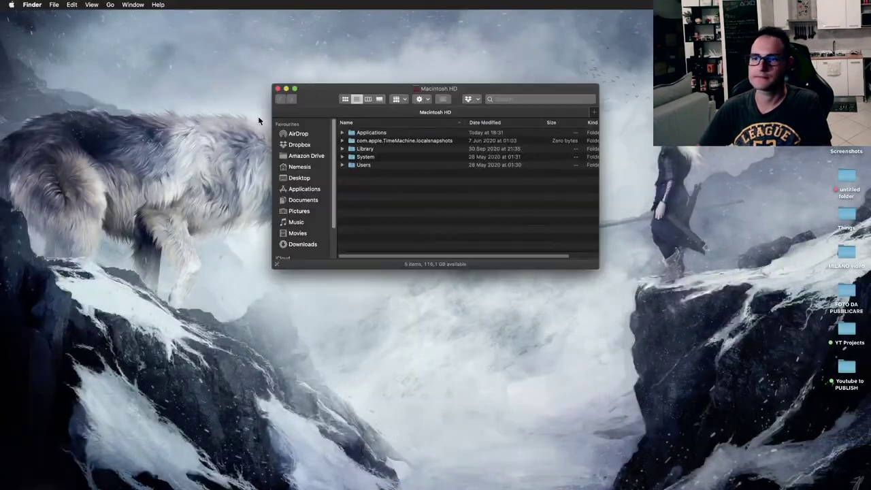
left_click(307, 156)
double_click(389, 152)
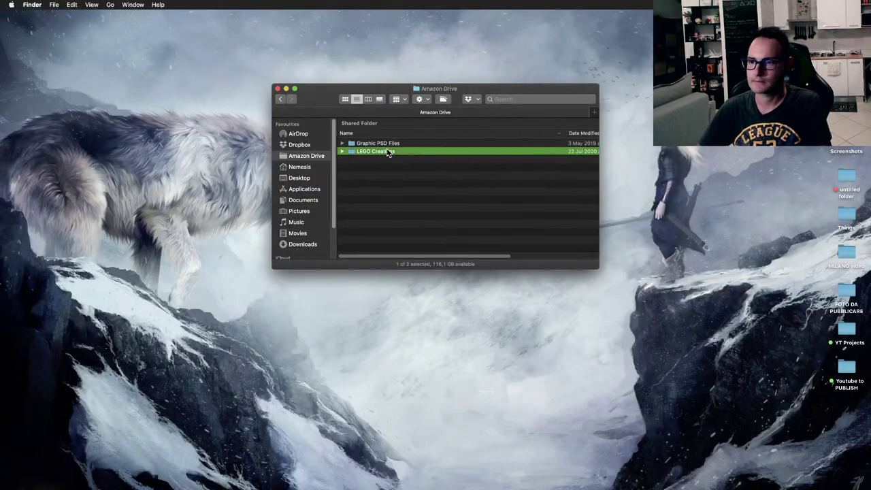
double_click(384, 184)
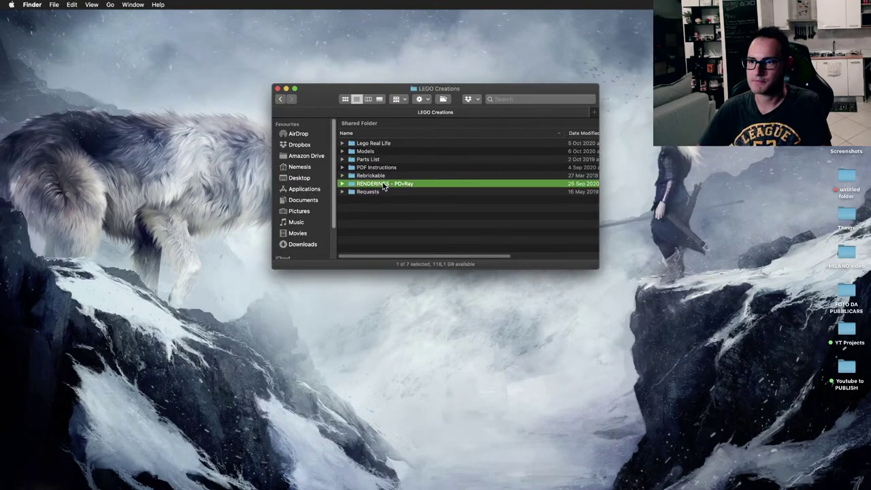
Step: Find the render "A-10 Thunderbolt II | 1-35 v2 - 2.png", take a quick look at it and open it in Preview
left_click(390, 163)
key("a")
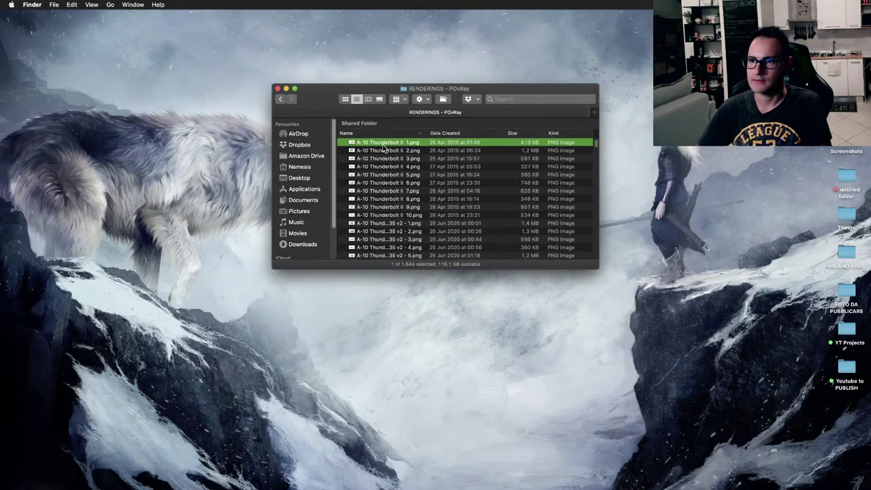
scroll(439, 227, "down", 2)
left_click(437, 220)
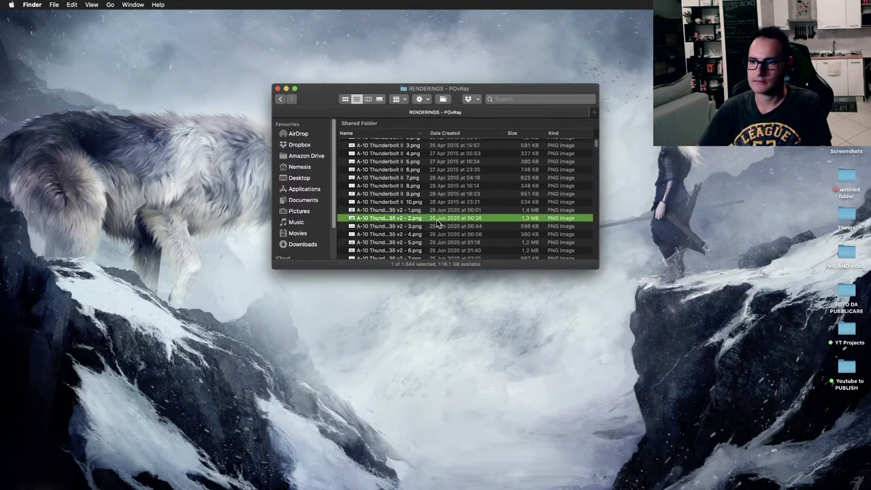
key("space")
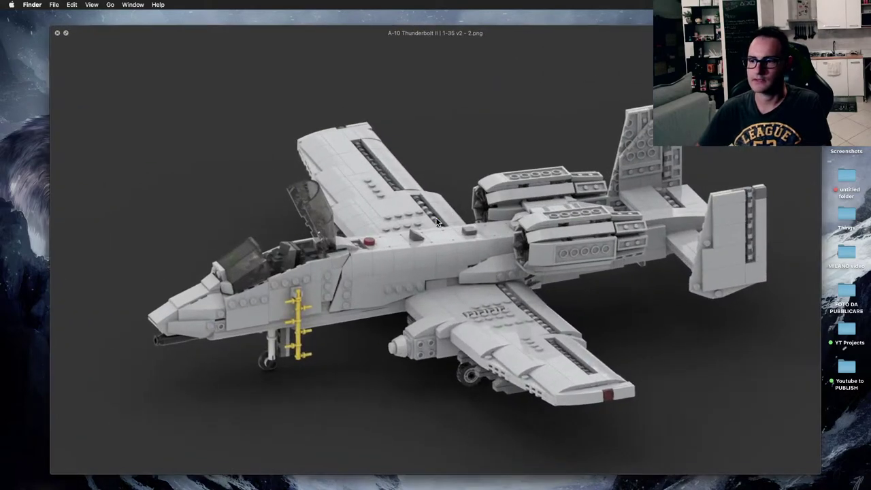
key("space")
double_click(438, 219)
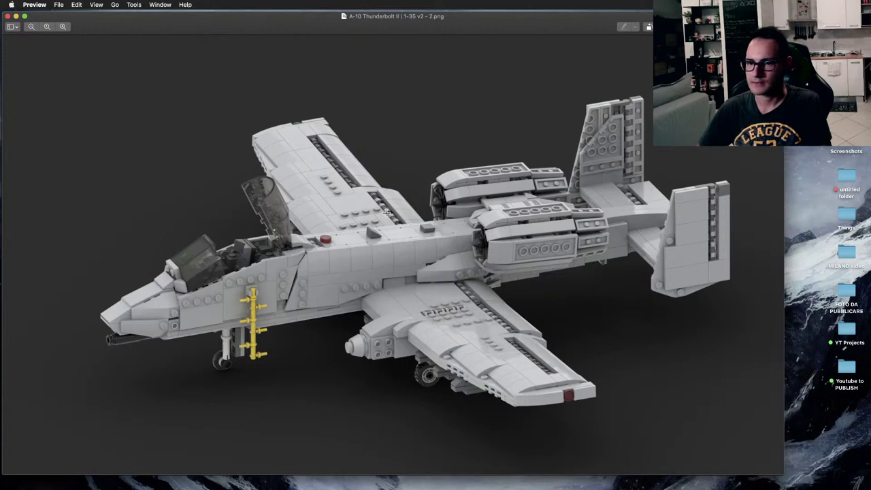
Step: Close the A-10 Thunderbolt render and back out of the accidental file rename in the renderings folder
key("super+w")
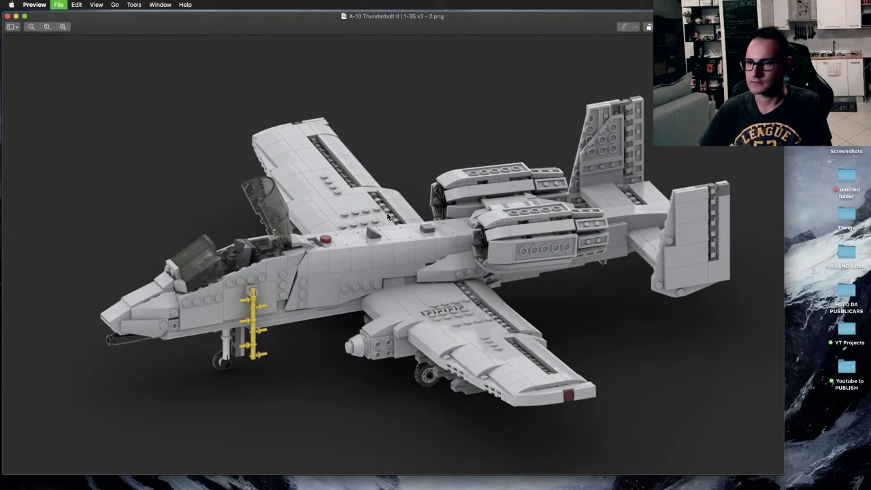
left_click(391, 218)
key("BackSpace")
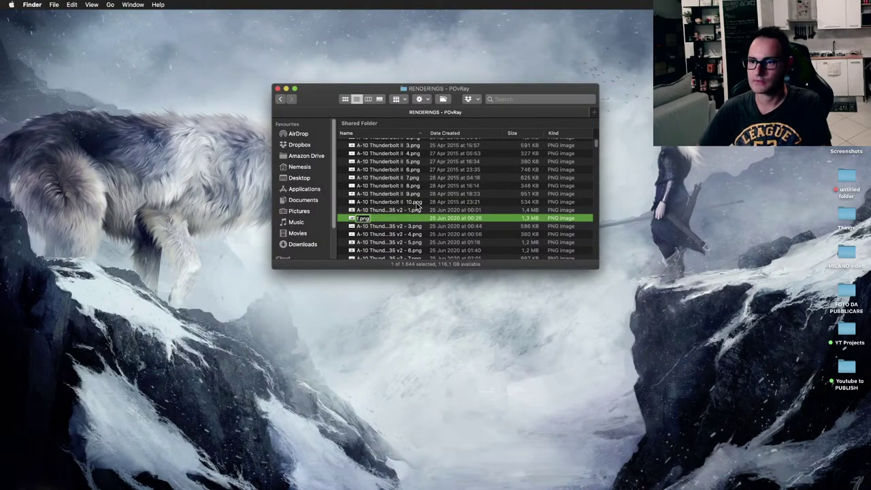
key("super+z")
left_click_drag(441, 192, 444, 189)
Step: Find the F-22 Raptor v2 renders in the folder and take a quick look at numbers 4 back to 1
key("f")
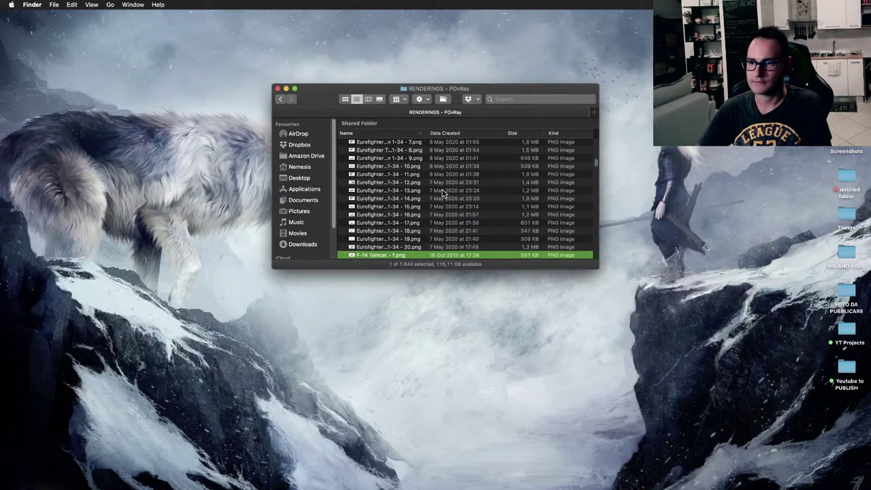
scroll(441, 198, "down", 7)
scroll(436, 203, "down", 10)
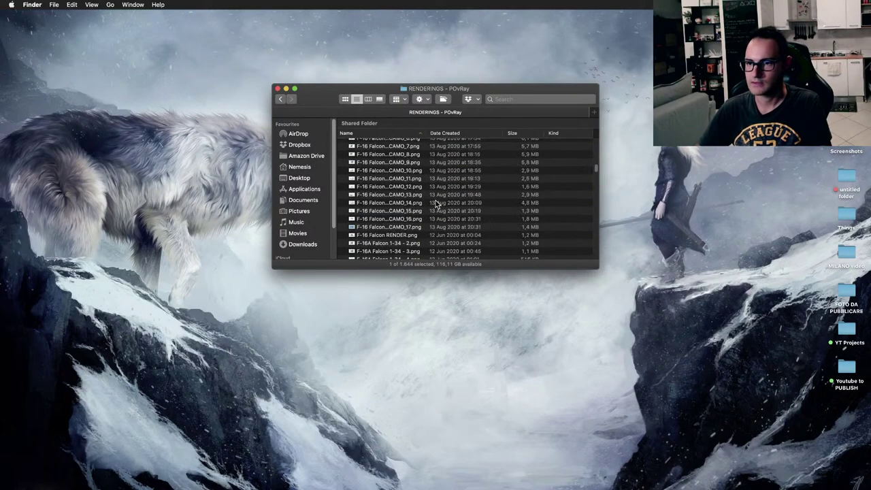
scroll(423, 203, "up", 3)
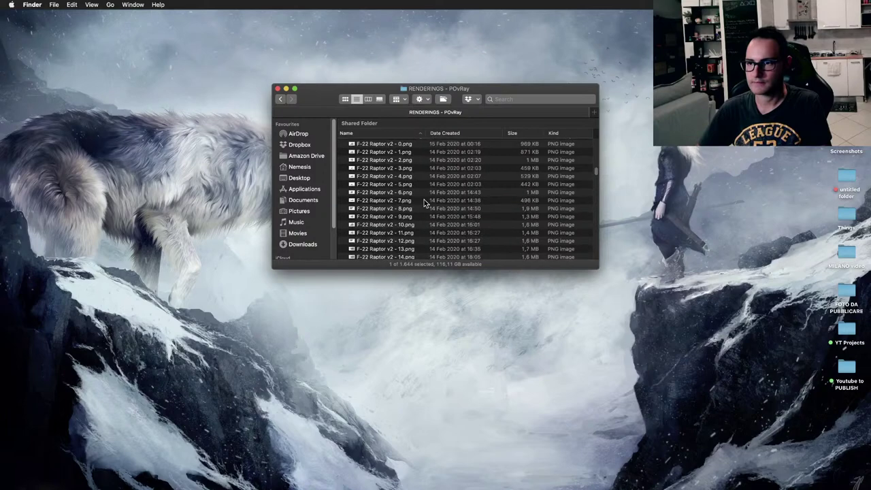
left_click(420, 176)
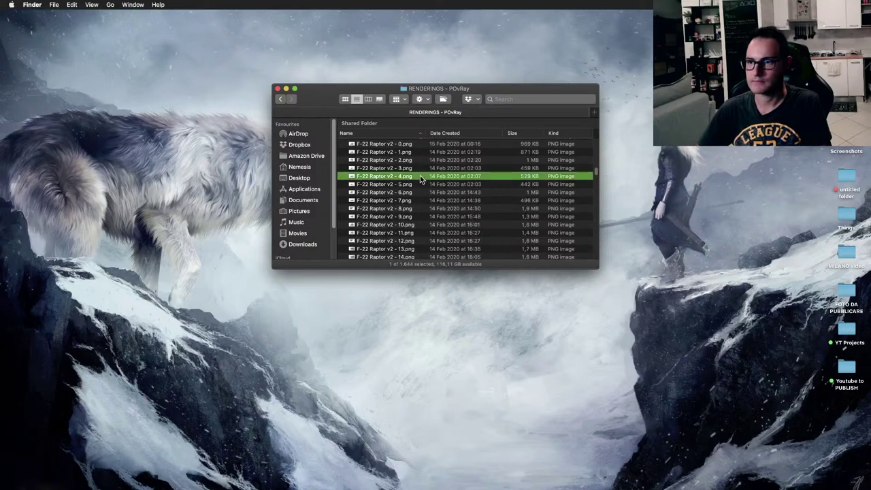
key("space")
key("Up")
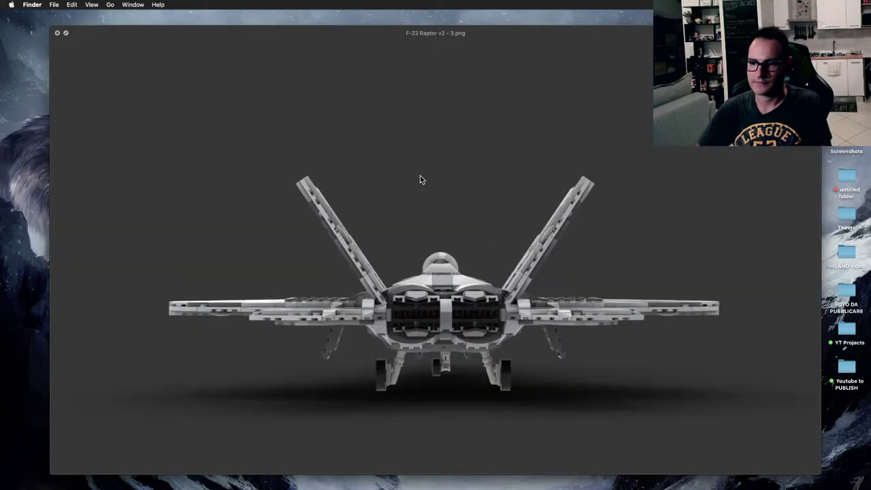
key("Up")
key("Up")
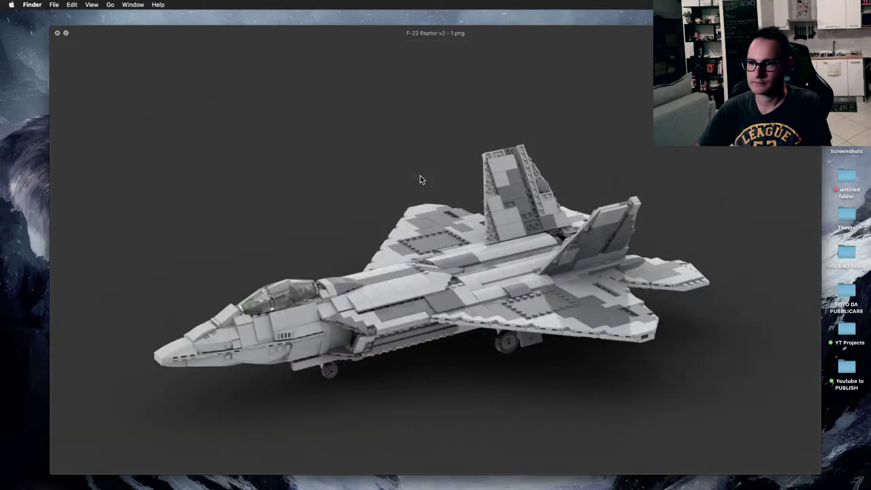
key("space")
Step: Find the P-51D Mustang 1-33 renders, take a quick look at the first few, and minimize the Finder window
left_click(466, 234)
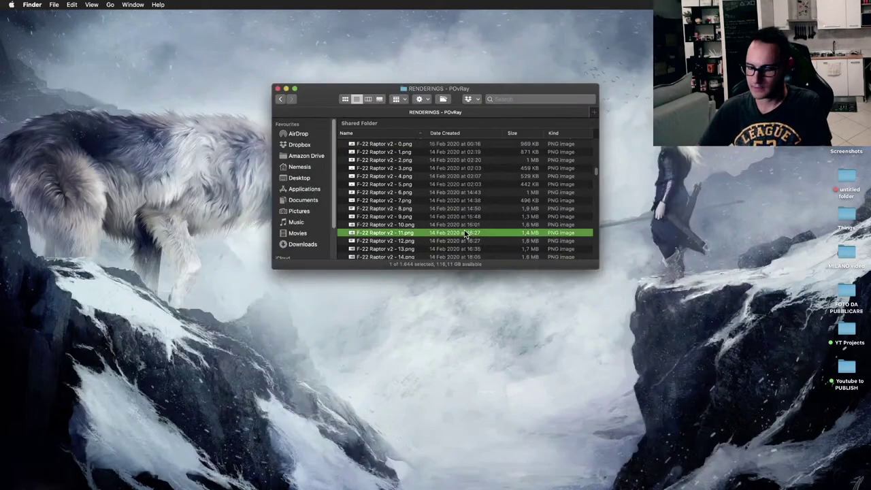
key("p")
scroll(466, 234, "down", 3)
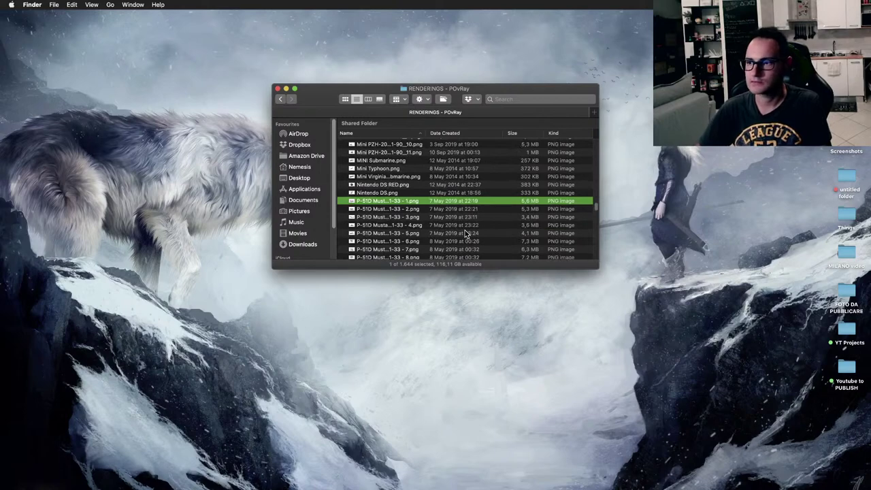
key("space")
key("Down")
key("Down")
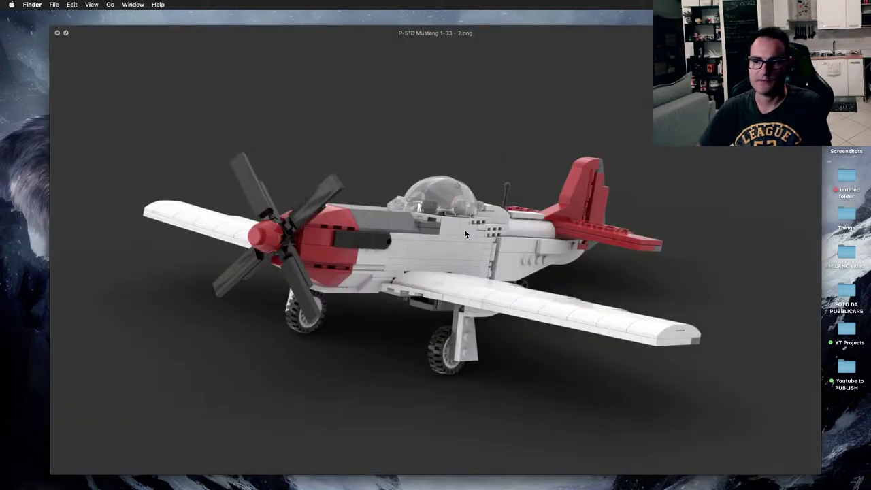
key("Down")
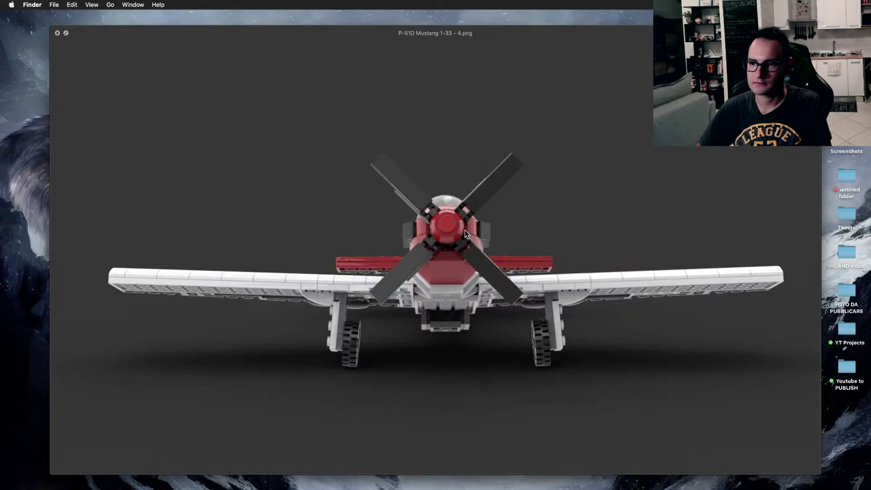
key("Down")
key("space")
key("super+m")
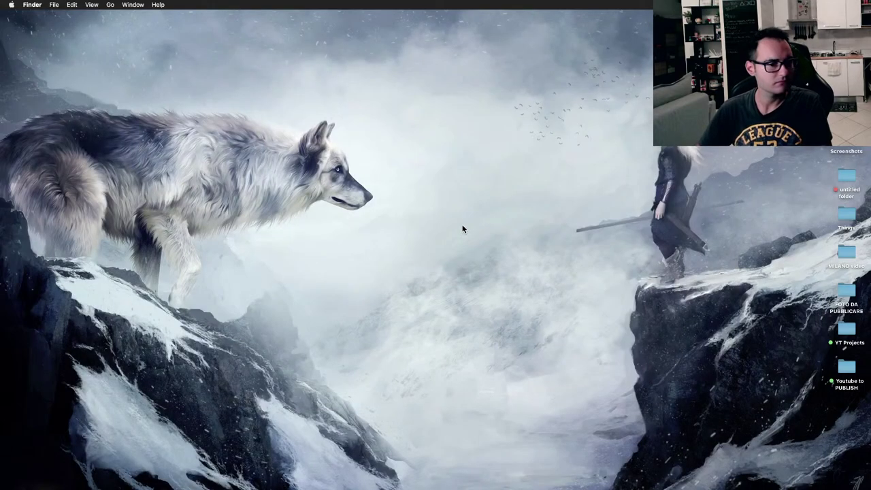
Step: Switch to Studio and examine the Stryker's open side, troop compartment and wheels from the side, rear and above
key("ctrl+Right")
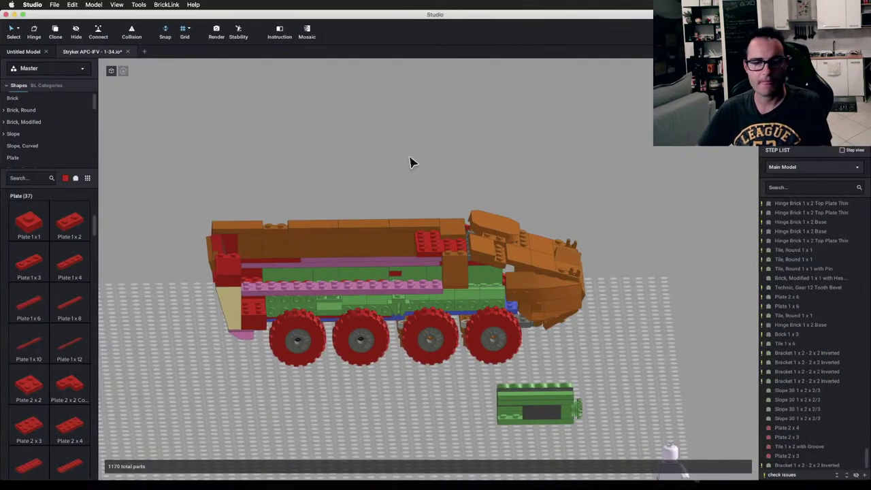
scroll(446, 167, "up", 3)
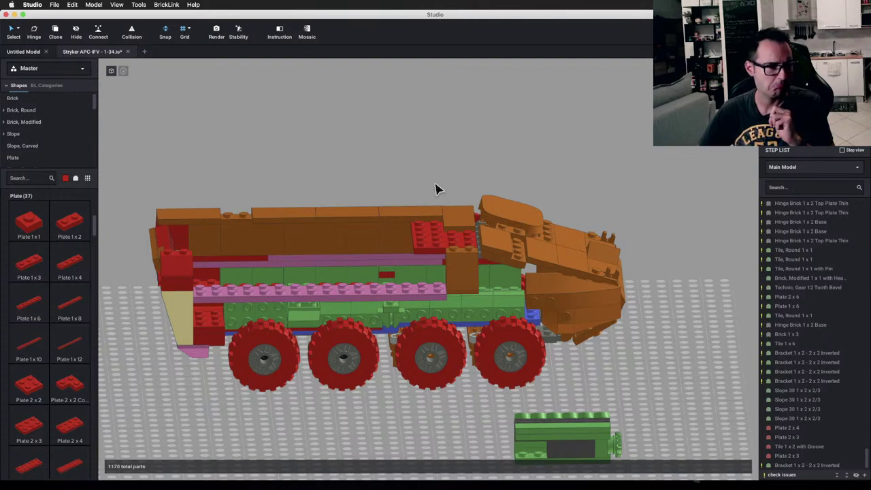
scroll(527, 169, "up", 5)
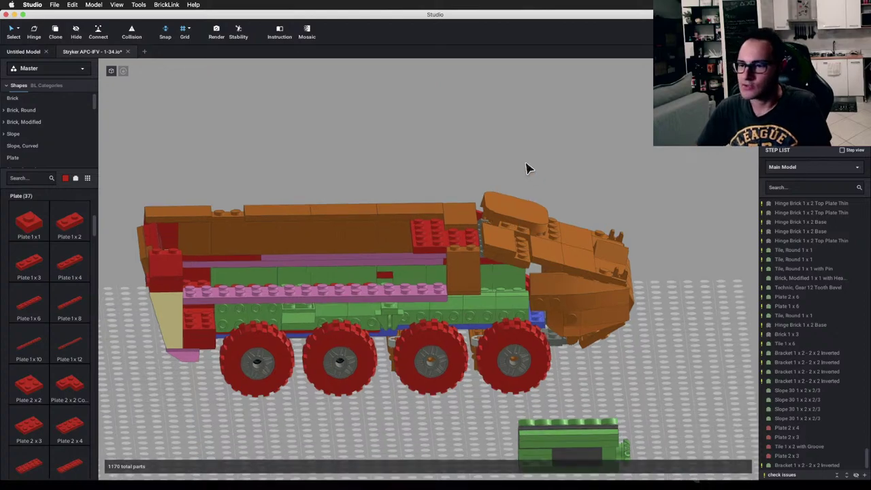
middle_click_drag(437, 203, 465, 152)
scroll(465, 151, "down", 3)
right_click_drag(465, 152, 446, 170)
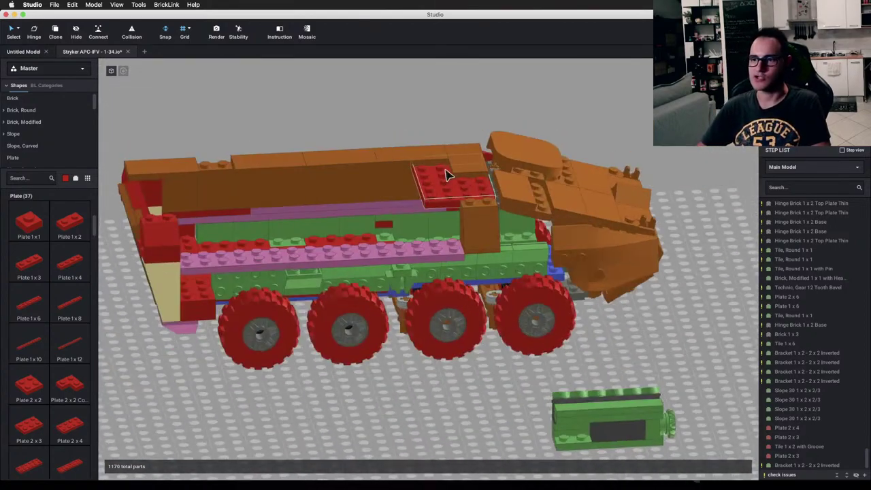
scroll(397, 240, "up", 3)
middle_click_drag(398, 241, 342, 233)
scroll(342, 234, "down", 3)
right_click_drag(342, 234, 363, 237)
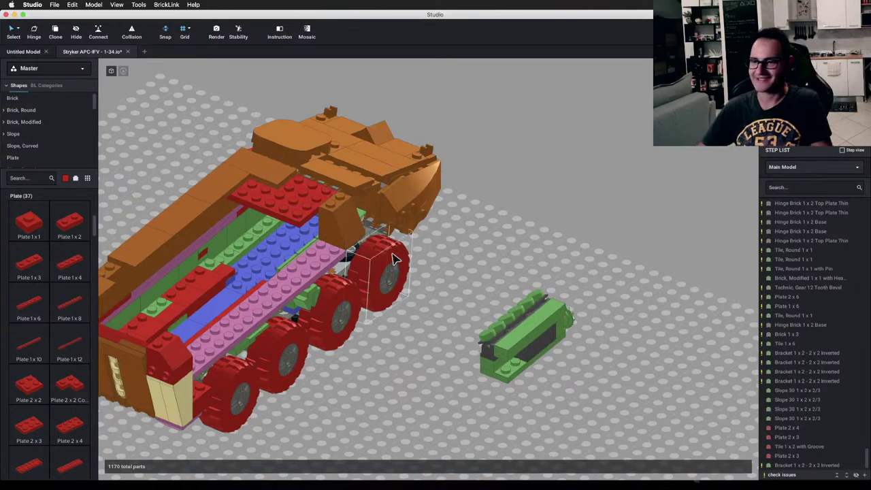
scroll(436, 282, "up", 2)
middle_click_drag(435, 276, 484, 295)
scroll(484, 295, "up", 3)
right_click_drag(484, 296, 466, 324)
scroll(457, 306, "down", 3)
scroll(470, 297, "up", 3)
scroll(468, 297, "down", 3)
scroll(466, 296, "up", 3)
Step: Lower the pink Plate 2 x 16 running along the hull's open side above the wheels, and deselect it
scroll(446, 346, "up", 2)
middle_click_drag(438, 329, 479, 334)
right_click_drag(347, 299, 461, 370)
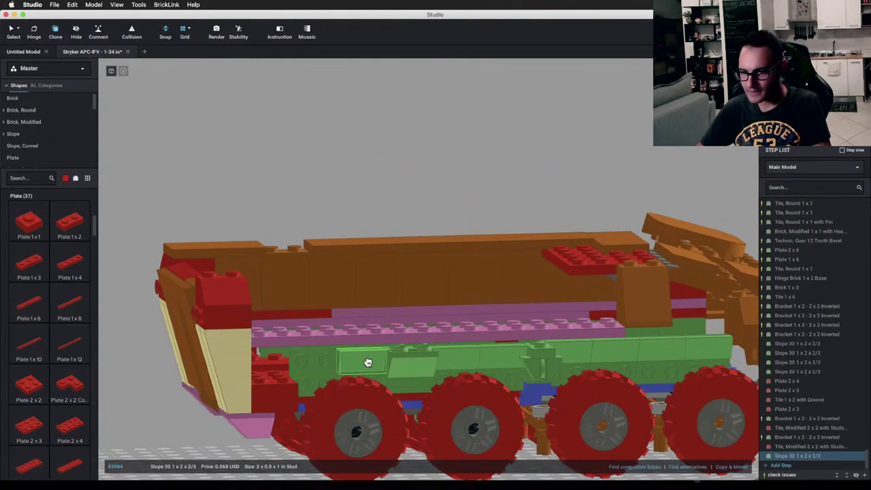
left_click_drag(375, 338, 375, 347)
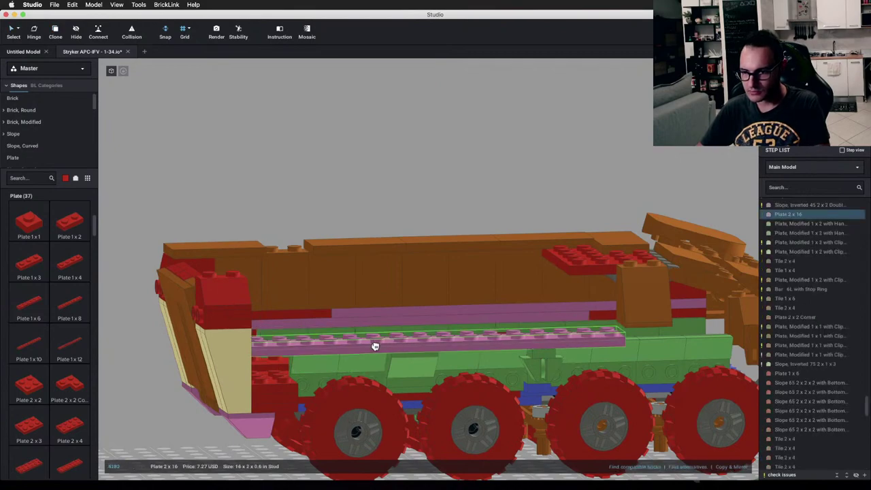
left_click(469, 214)
right_click_drag(469, 213, 456, 328)
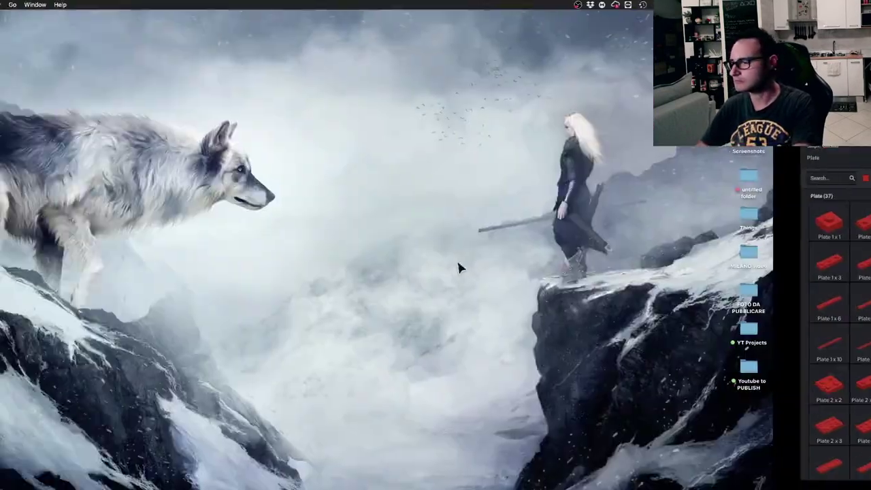
Step: Switch to Chrome, examine the Stryker model images in the "stryker apc sideview" search, and return to Studio
key("ctrl+Up")
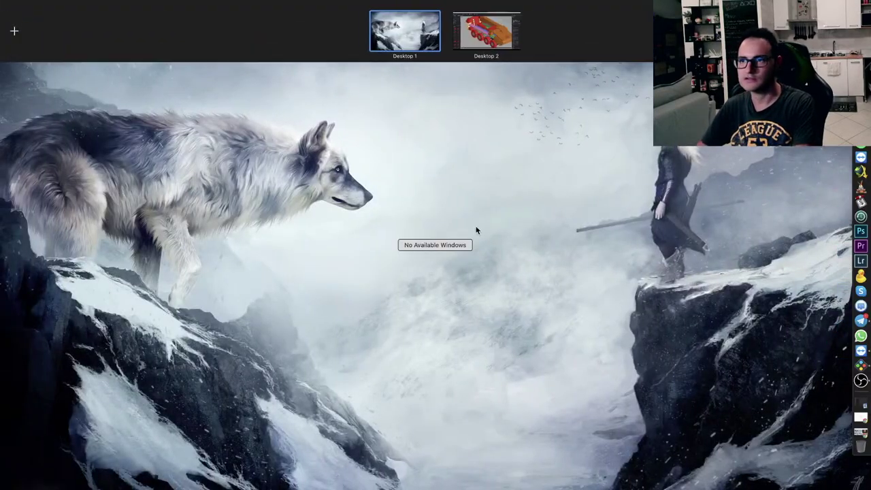
key("ctrl+Up")
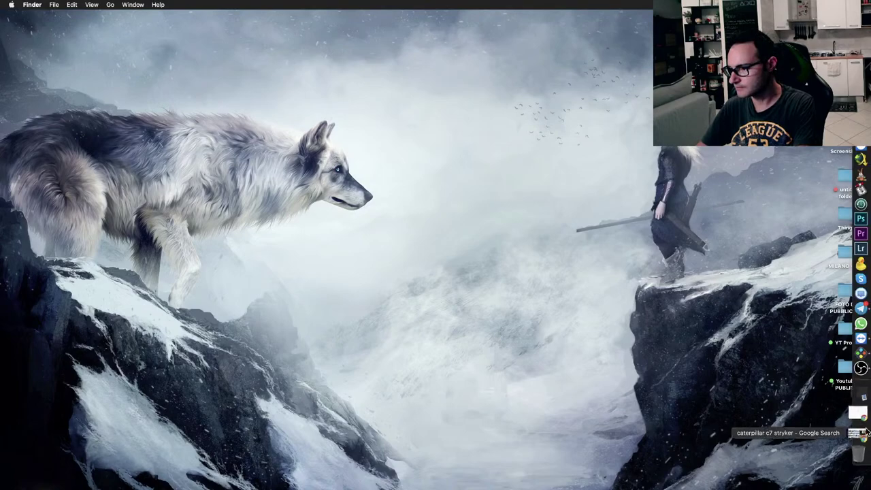
left_click(860, 433)
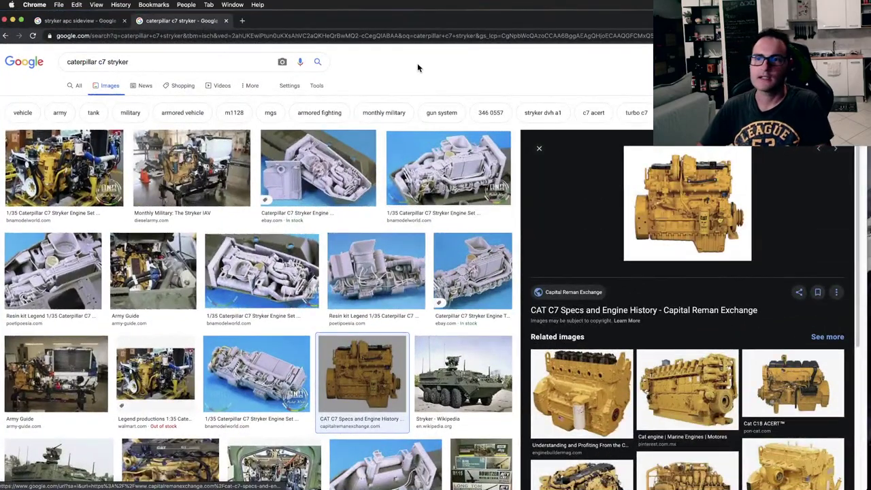
left_click(99, 21)
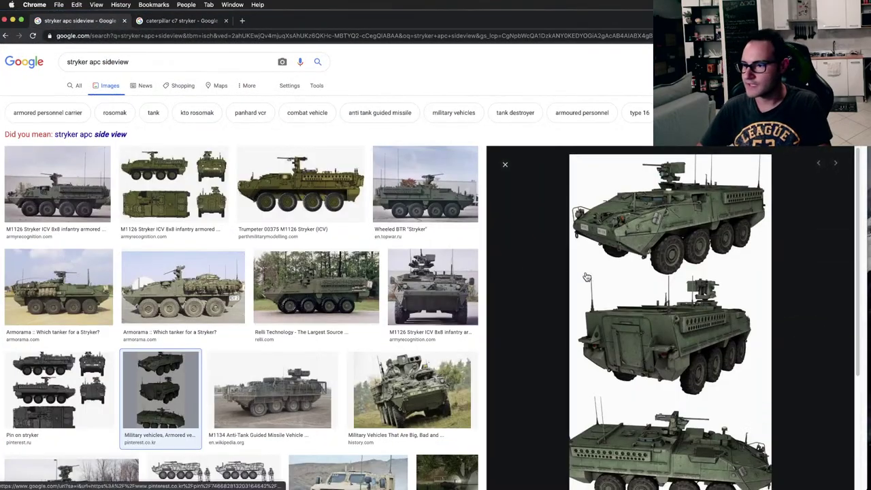
scroll(489, 315, "down", 2)
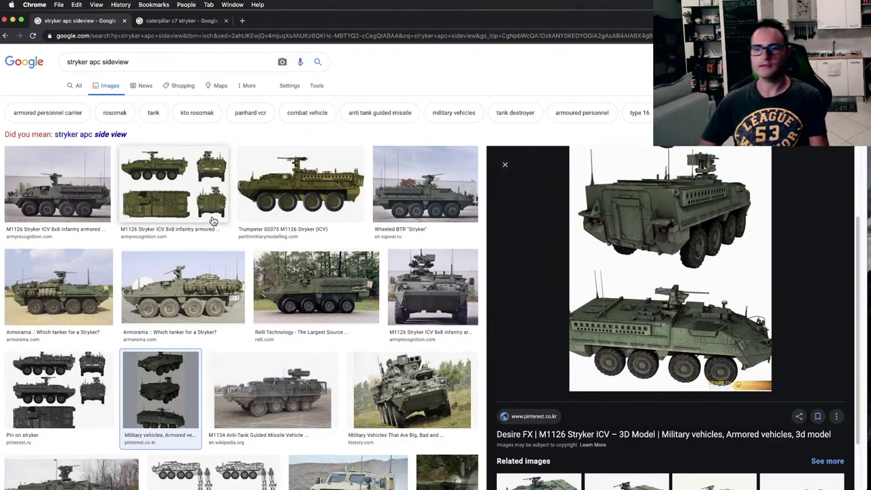
key("ctrl+Right")
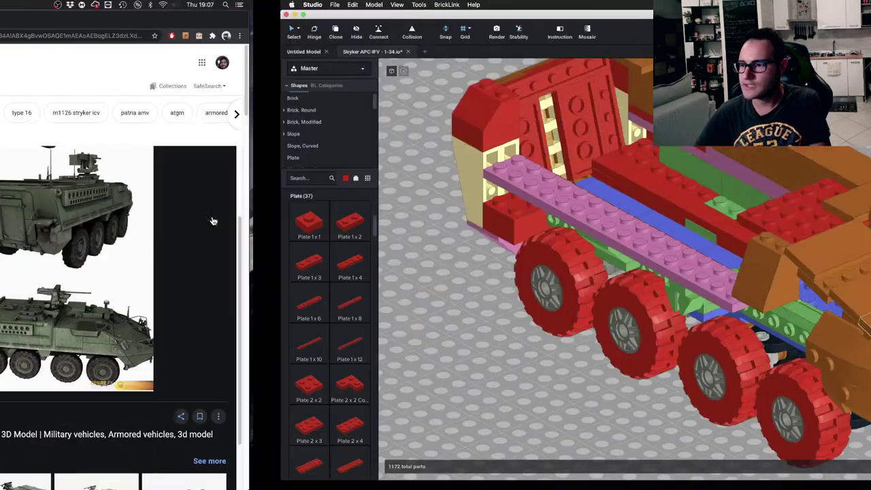
Step: Hide the rounded cupola parts that stand above the Stryker's front deck
right_click_drag(298, 260, 447, 236)
scroll(338, 266, "down", 6)
middle_click_drag(339, 266, 426, 310)
right_click_drag(426, 314, 398, 330)
left_click_drag(184, 186, 375, 365)
key("Delete")
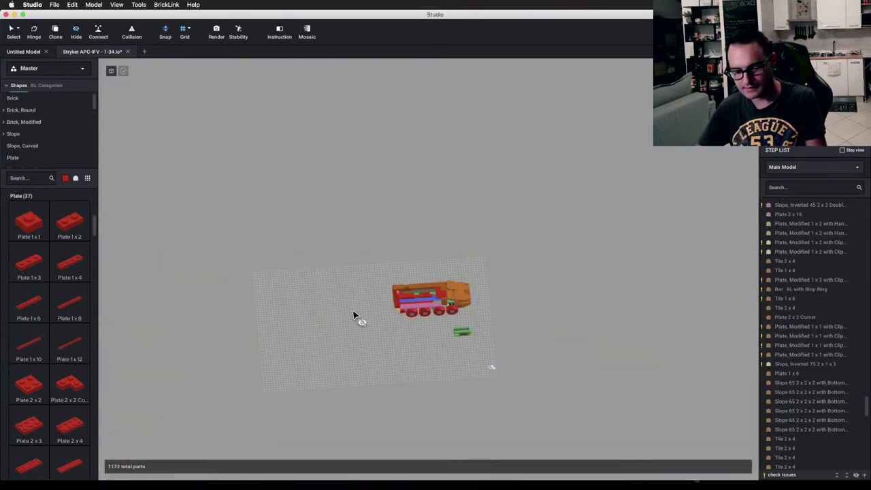
scroll(356, 317, "up", 8)
mouse_move(488, 310)
right_mouse_down()
mouse_move(497, 304)
mouse_move(488, 311)
right_mouse_up()
left_click_drag(379, 360, 554, 402)
right_click_drag(554, 397, 506, 359)
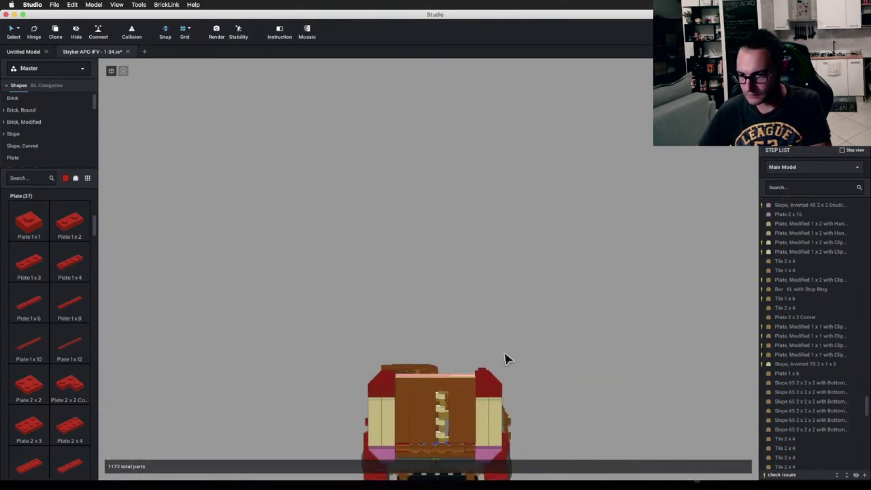
left_click_drag(354, 326, 576, 369)
key("super+l")
right_click_drag(556, 361, 511, 342)
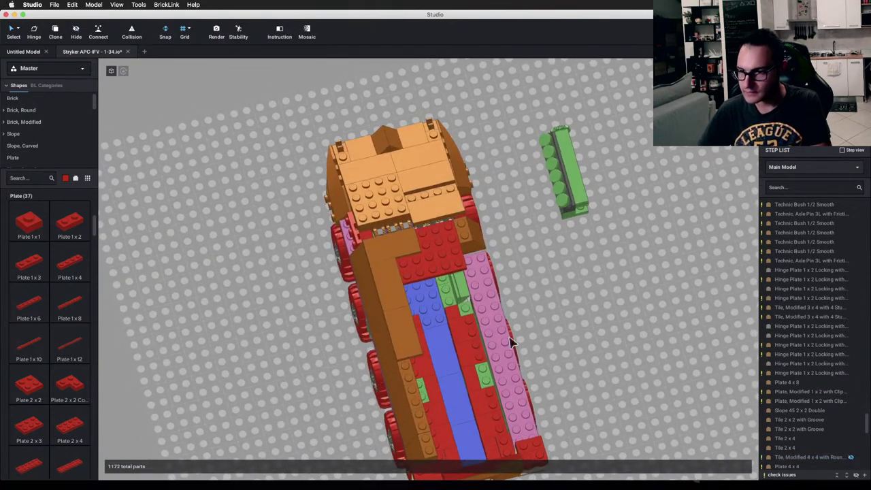
Step: Hide the red roof plates, the brown roof tile beside them and the smooth orange tile at the front deck's rear edge
scroll(523, 334, "up", 4)
left_click(449, 281)
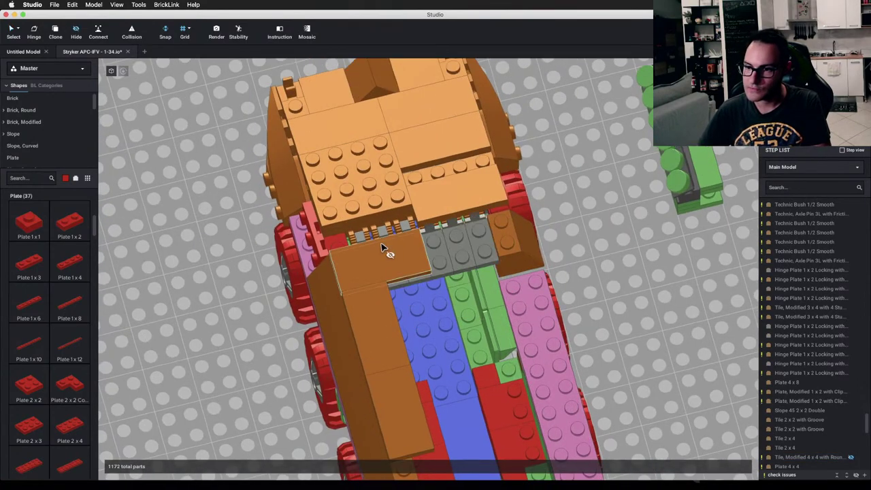
left_click(383, 247)
left_click(422, 197)
scroll(489, 305, "up", 4)
scroll(451, 285, "down", 4)
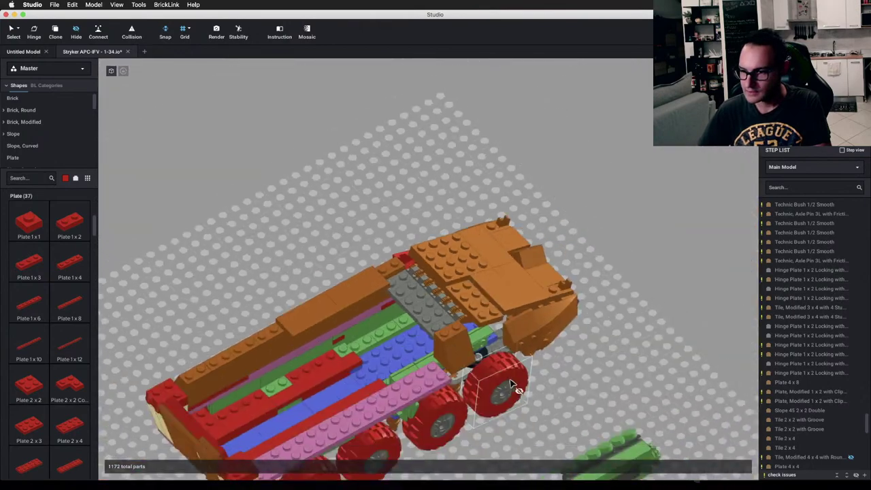
Step: Hide the brown corner slope above the front wheels on the hull's open side to uncover the engine bay
right_click_drag(516, 389, 336, 311)
middle_click_drag(337, 325, 421, 328)
right_click_drag(422, 329, 475, 281)
left_click(305, 294)
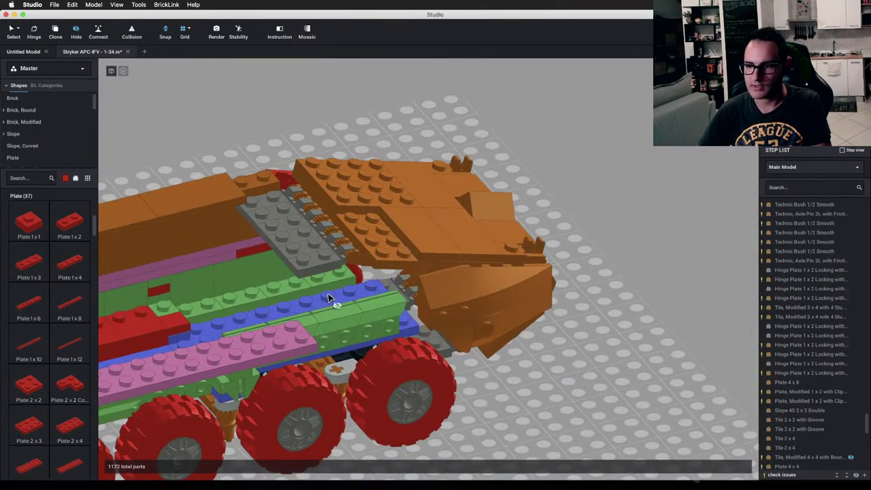
left_click(466, 299)
Step: Hide the orange Tile 2 x 4 and the Plate 4 x 8 covering the engine bay in the front deck
mouse_move(309, 255)
right_mouse_down()
mouse_move(337, 252)
mouse_move(311, 241)
right_mouse_up()
middle_click_drag(352, 163, 405, 363)
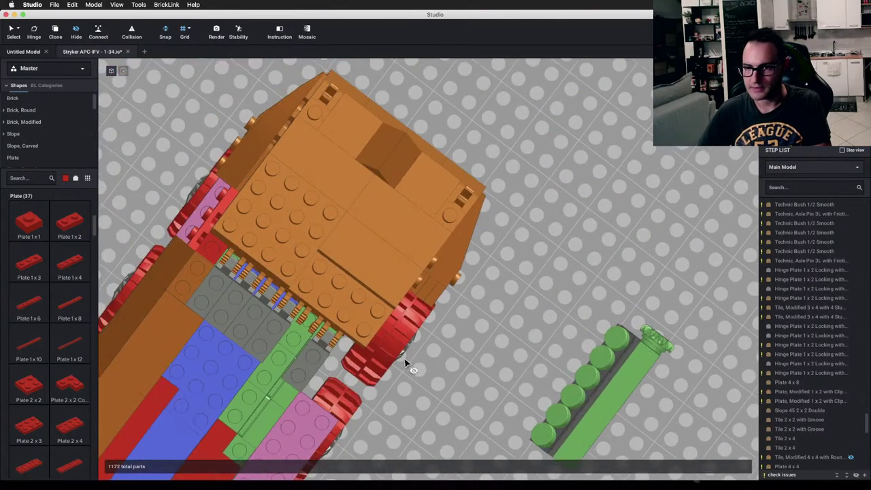
left_click(413, 237)
left_click(405, 247)
left_click(335, 308)
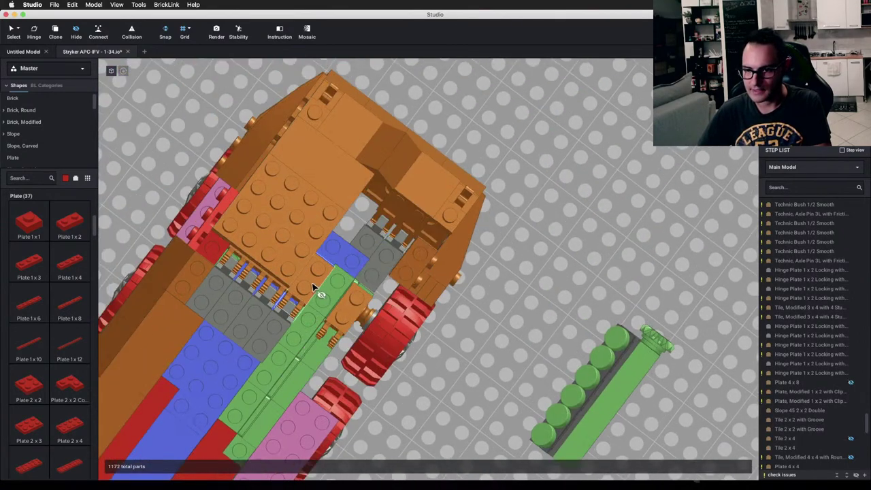
Step: Hide the orange hinge plates along the engine bay and the Tile 2 x 2 with Groove beside it
left_click(310, 312)
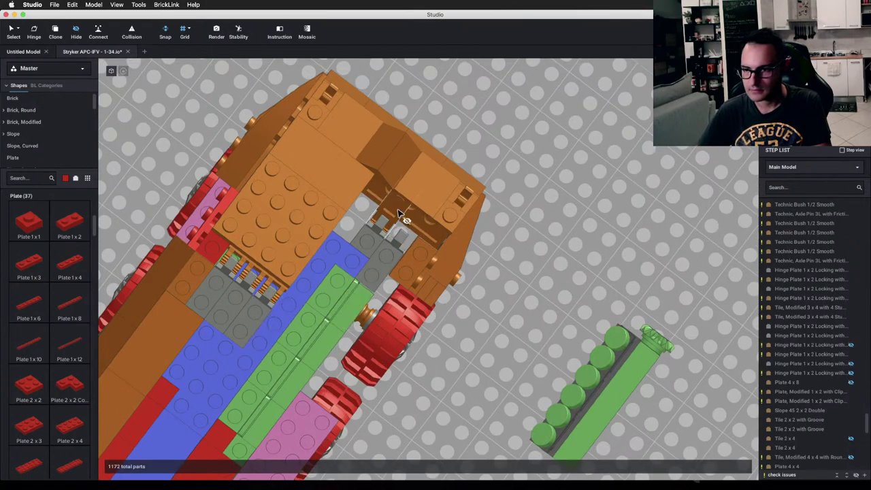
left_click(421, 196)
right_click_drag(421, 195, 413, 418)
scroll(413, 418, "down", 3)
middle_click_drag(413, 418, 402, 299)
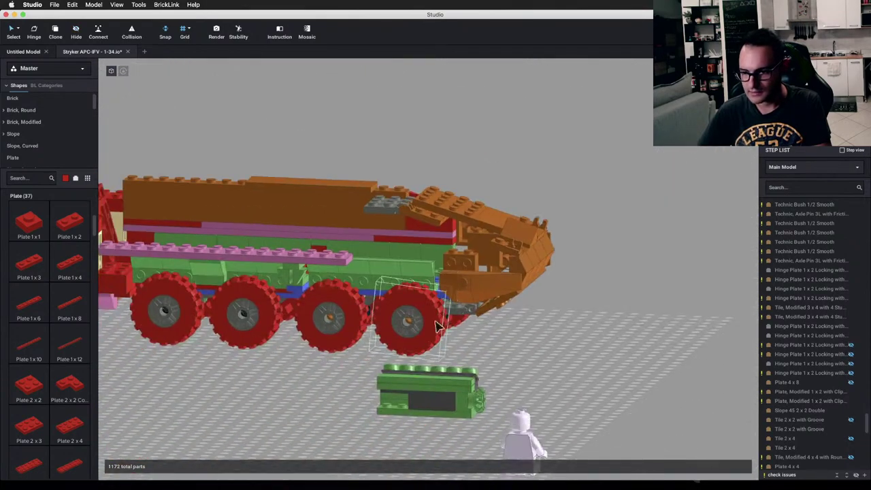
scroll(402, 299, "down", 2)
key("Escape")
Step: Recolour all the parts of the separate green engine block to yellow
right_click_drag(407, 368, 353, 295)
left_click_drag(340, 266, 436, 405)
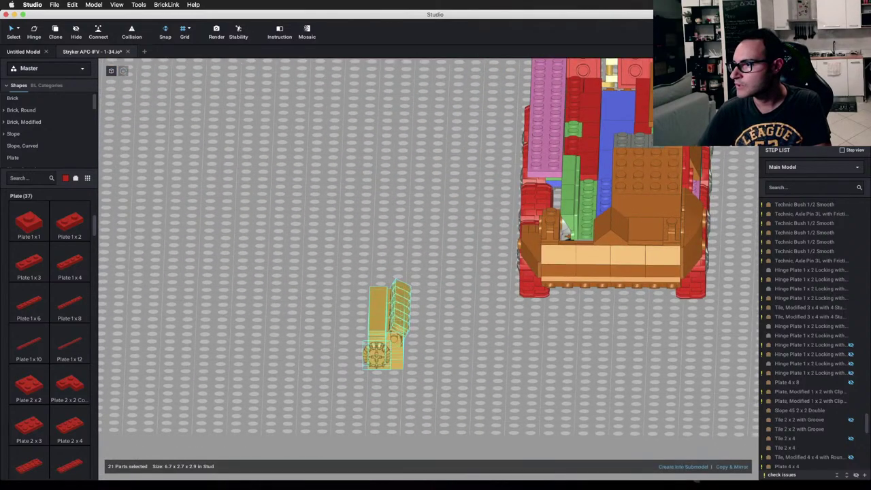
left_click(806, 155)
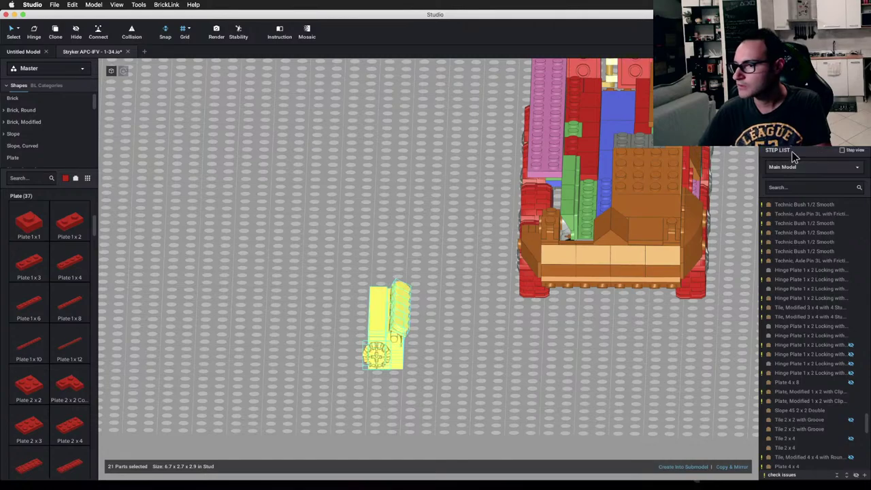
left_click(247, 268)
Step: Fill the notch at the end of the yellow engine block with a Brick 1 x 2
scroll(379, 307, "up", 3)
right_click_drag(368, 272, 454, 336)
left_click(453, 336)
left_click(575, 242)
right_click_drag(575, 242, 582, 265)
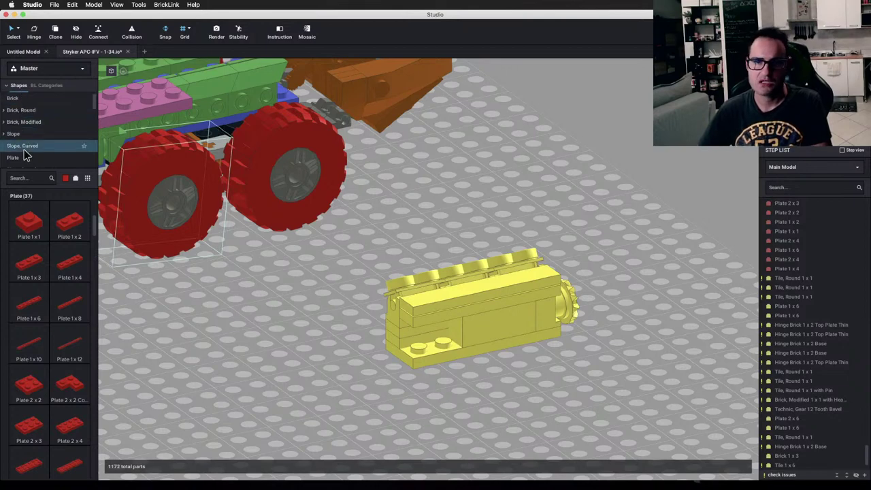
left_click(13, 98)
left_click_drag(24, 320, 452, 347)
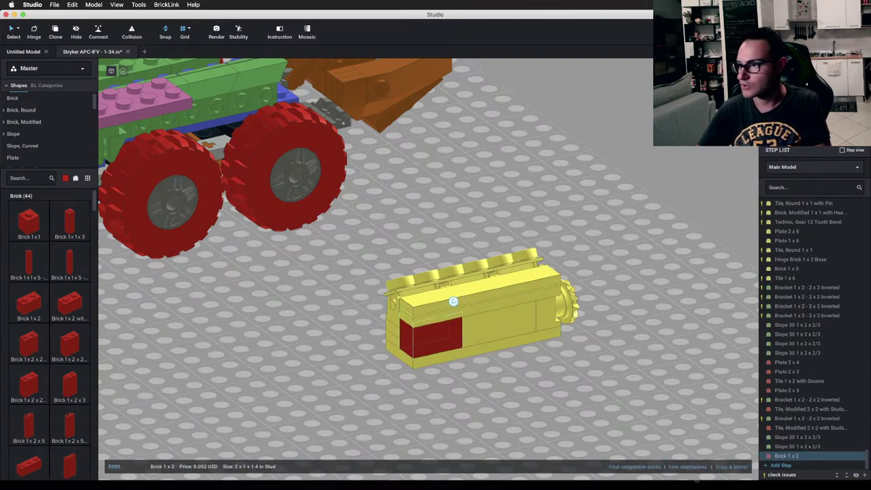
Step: Try to place the whole engine block in the uncovered front engine bay
left_click_drag(378, 218, 660, 402)
left_click_drag(477, 344, 399, 226)
right_click_drag(398, 226, 352, 272)
key("super+z")
left_click(630, 360)
Step: Bring back the hidden front deck, roof and corner slope parts of the Stryker
middle_click_drag(576, 297, 568, 205)
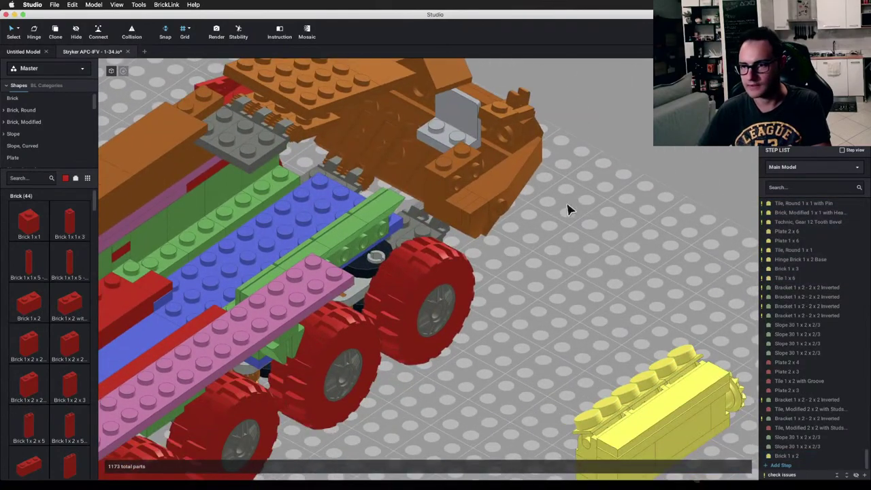
key("super+z")
scroll(552, 258, "down", 5)
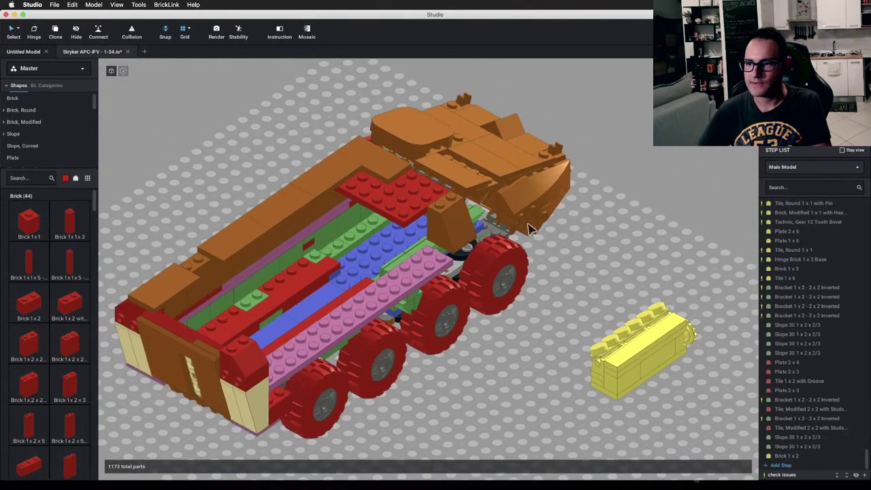
Step: Examine the Stryker's closed side and underside, focusing on the gap between the nose and the front wheel
scroll(451, 211, "up", 4)
middle_click_drag(565, 267, 404, 255)
right_click_drag(405, 255, 483, 346)
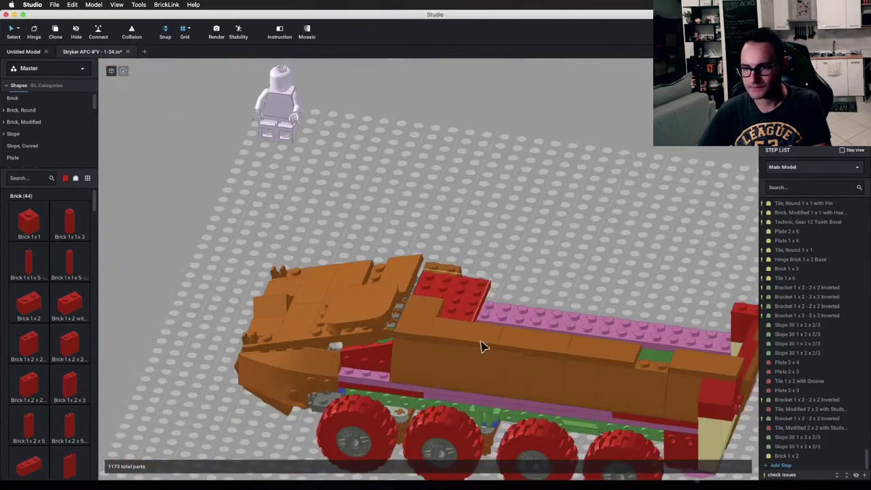
scroll(483, 347, "down", 5)
right_click_drag(367, 286, 399, 268)
scroll(399, 268, "up", 5)
middle_click_drag(522, 284, 436, 251)
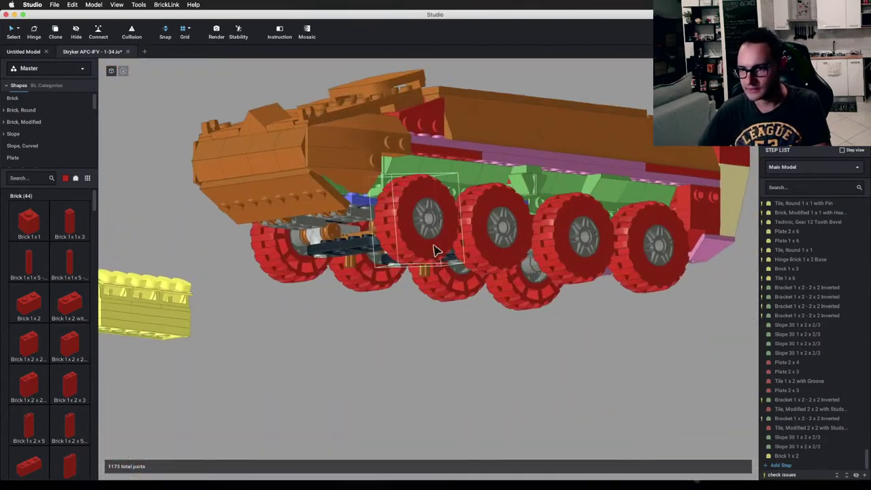
right_click_drag(436, 251, 412, 261)
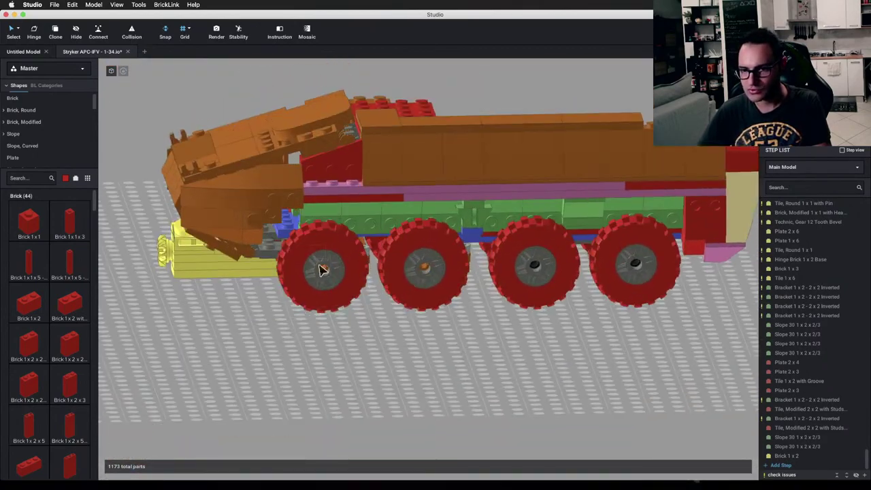
middle_click_drag(323, 270, 422, 255)
right_click_drag(423, 254, 290, 167)
scroll(437, 247, "up", 3)
middle_click_drag(319, 181, 399, 299)
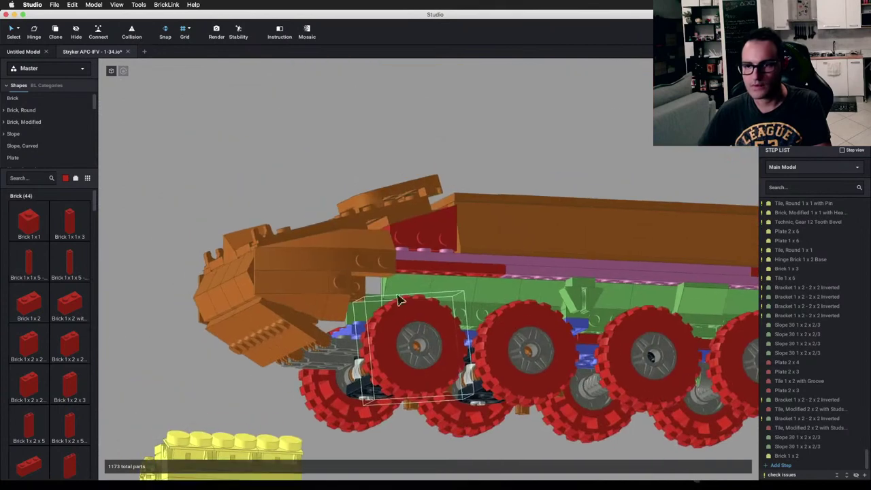
Step: Try a Slope 45 2 x 2 Double Convex for the gap between the nose and the front wheel
left_click(46, 134)
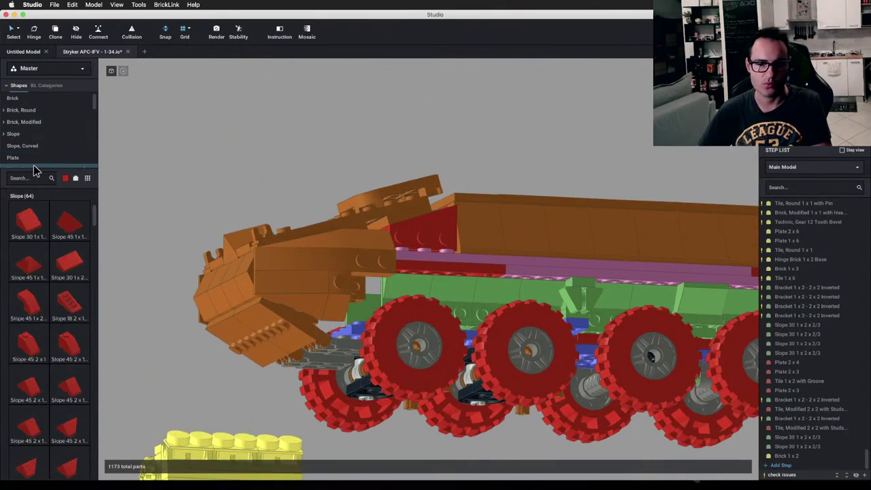
scroll(59, 278, "down", 10)
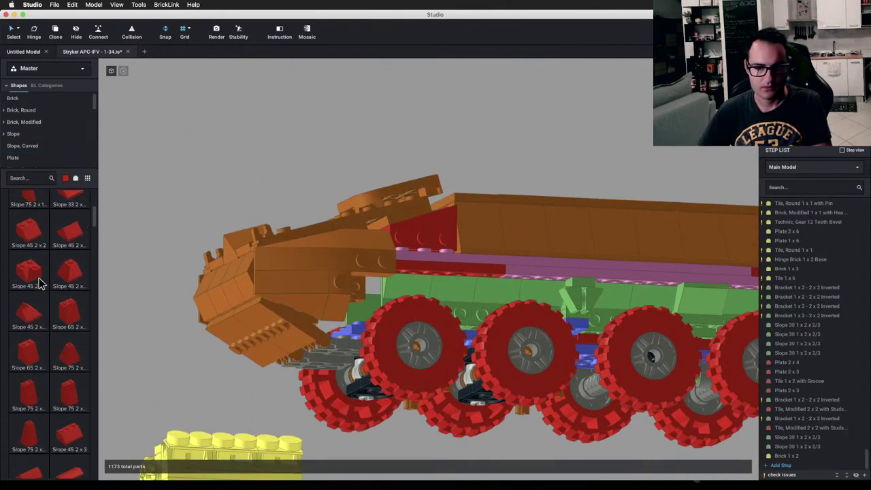
left_click(78, 283)
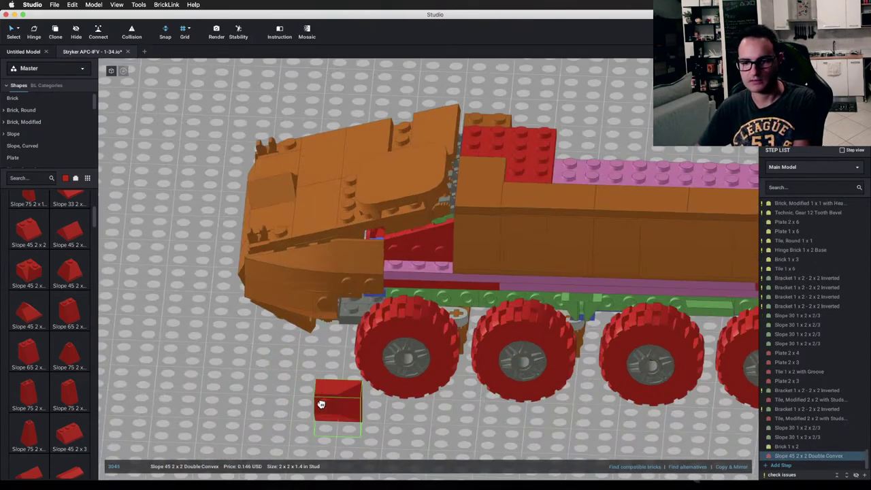
right_click_drag(321, 405, 329, 369)
left_click(306, 413)
mouse_move(306, 414)
right_mouse_down()
mouse_move(302, 420)
mouse_move(319, 426)
mouse_move(330, 412)
mouse_move(290, 419)
mouse_move(304, 410)
right_mouse_up()
left_click(357, 304)
key("Delete")
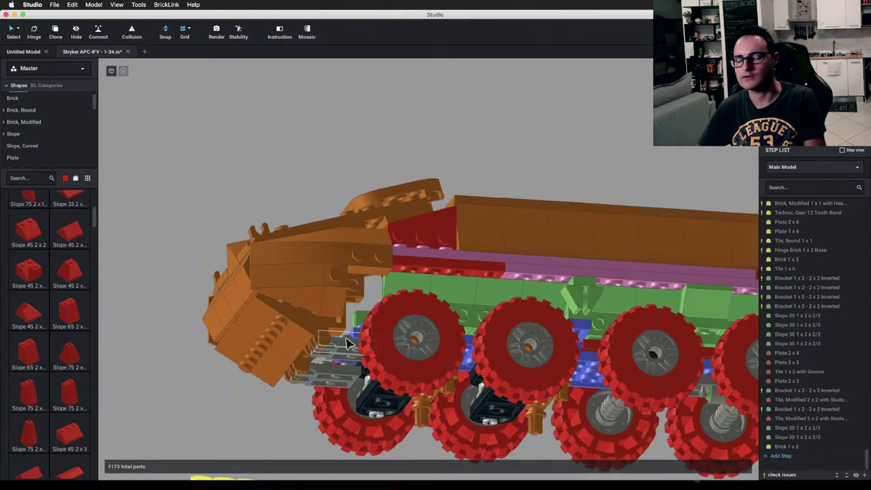
Step: Check the Stryker side-view photos in Chrome, and return to Studio to examine the model's nose and front wheel area
right_click_drag(389, 346, 448, 309)
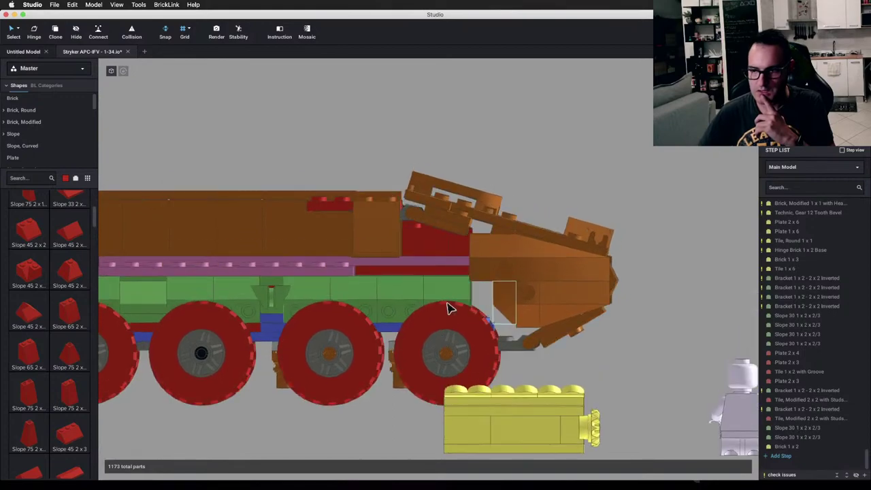
key("super+Tab")
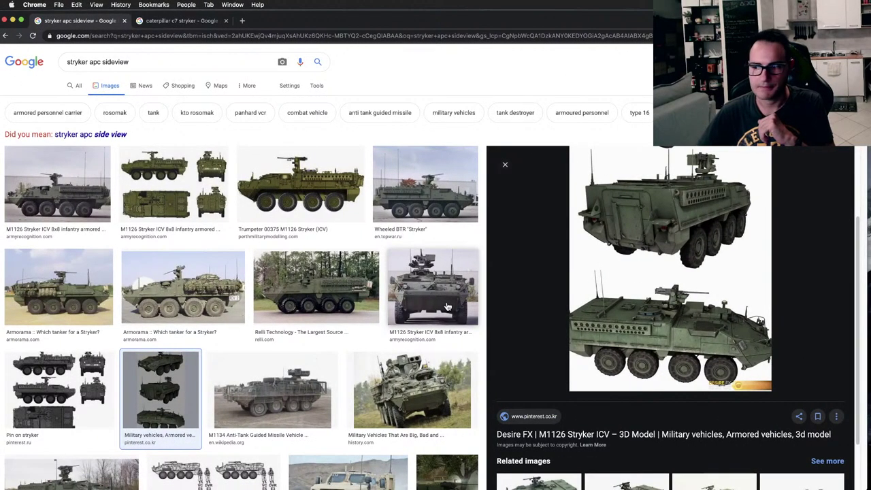
key("super+Tab")
right_click_drag(448, 309, 512, 313)
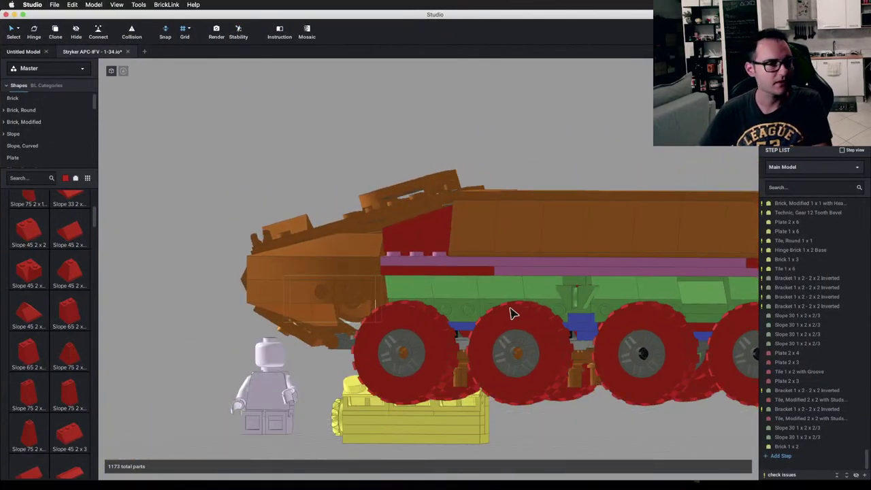
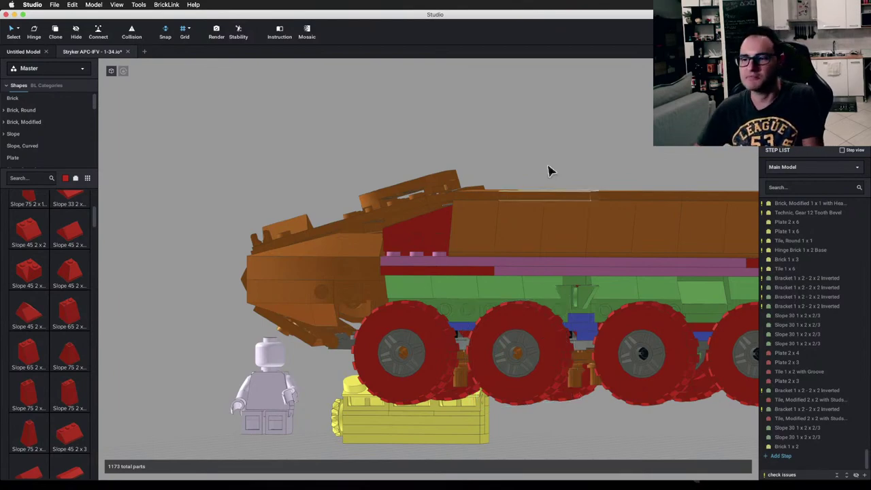
scroll(484, 234, "down", 3)
right_click_drag(484, 233, 498, 241)
scroll(467, 303, "up", 2)
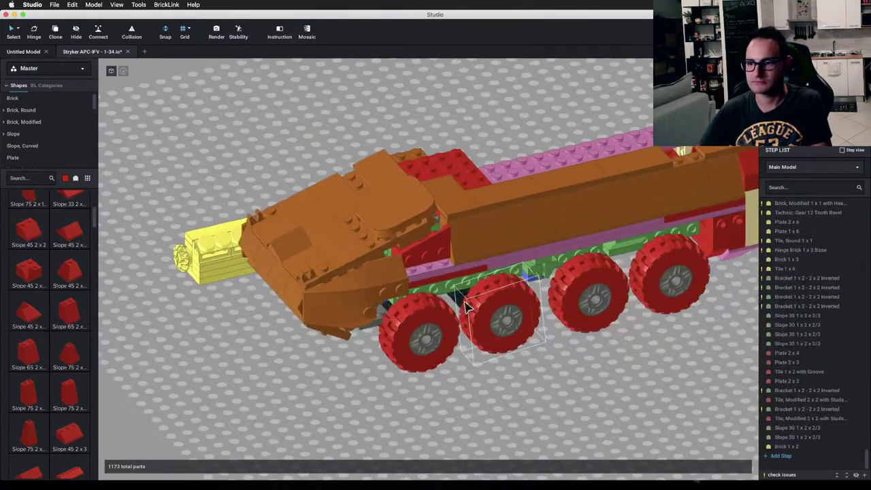
right_click_drag(467, 304, 402, 267)
scroll(501, 324, "down", 4)
scroll(483, 306, "down", 2)
scroll(429, 269, "up", 5)
scroll(224, 270, "up", 4)
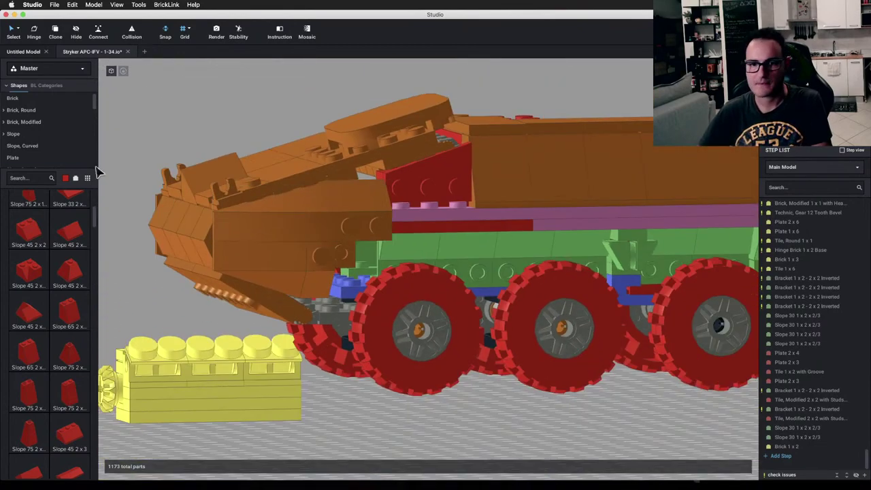
Step: Try a red wedge plate in the gap behind the nose above the front wheel
scroll(66, 137, "down", 3)
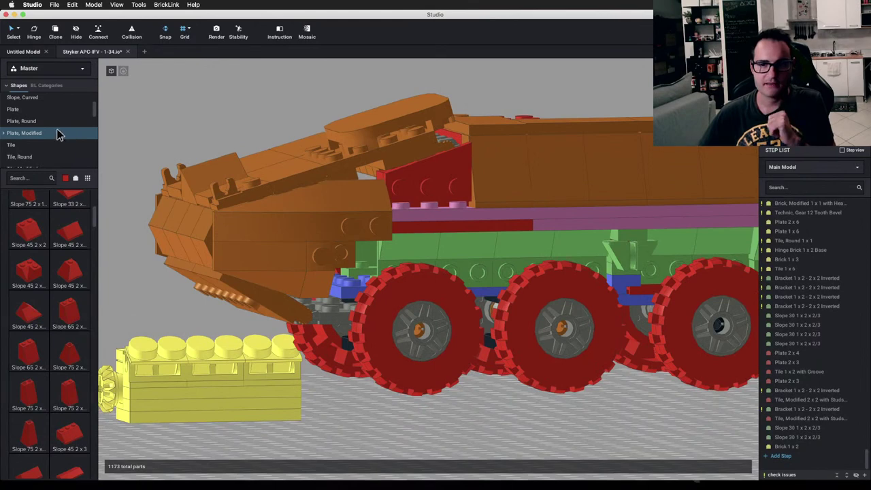
scroll(56, 134, "up", 1)
left_click(17, 142)
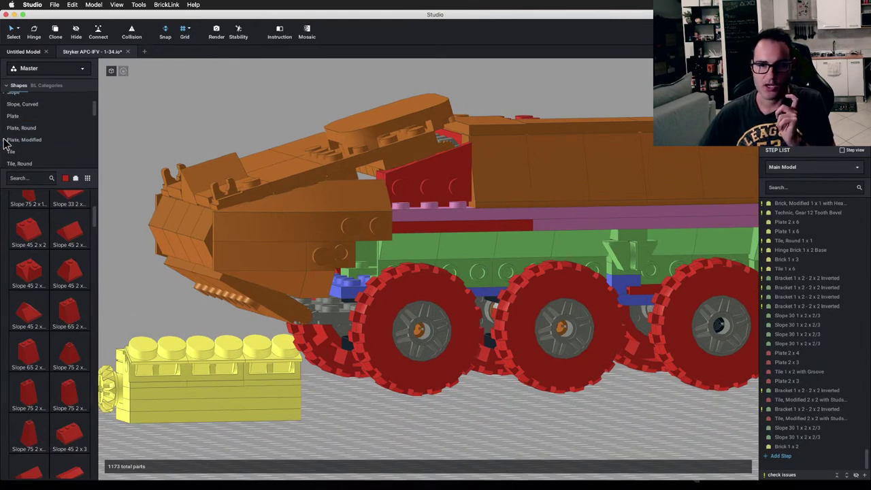
scroll(68, 145, "down", 2)
left_click(51, 134)
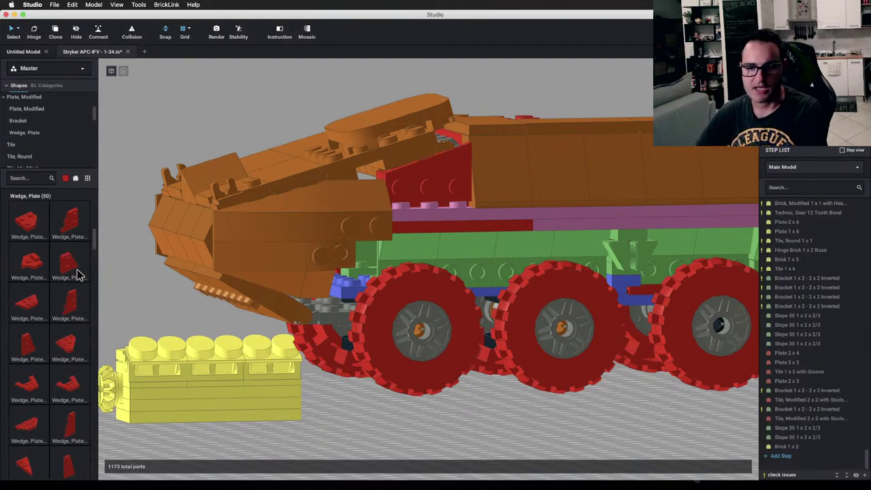
left_click_drag(68, 223, 370, 289)
left_click(320, 414)
mouse_move(321, 414)
right_mouse_down()
mouse_move(324, 377)
mouse_move(356, 408)
mouse_move(322, 414)
mouse_move(331, 415)
right_mouse_up()
key("super+z")
Step: Examine the nose and front wheel gap on both sides of the hull, identifying the curved slope at the nose
scroll(334, 297, "down", 5)
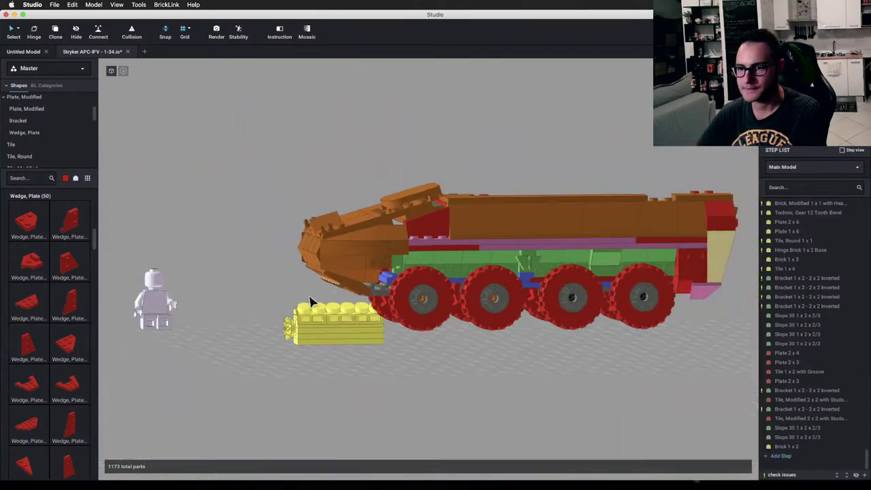
right_click_drag(312, 302, 521, 317)
scroll(549, 326, "up", 4)
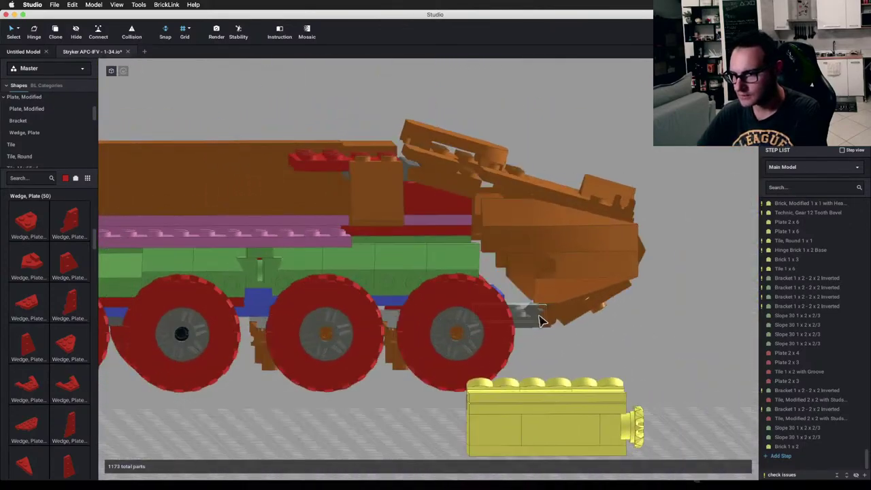
right_click_drag(662, 273, 666, 267)
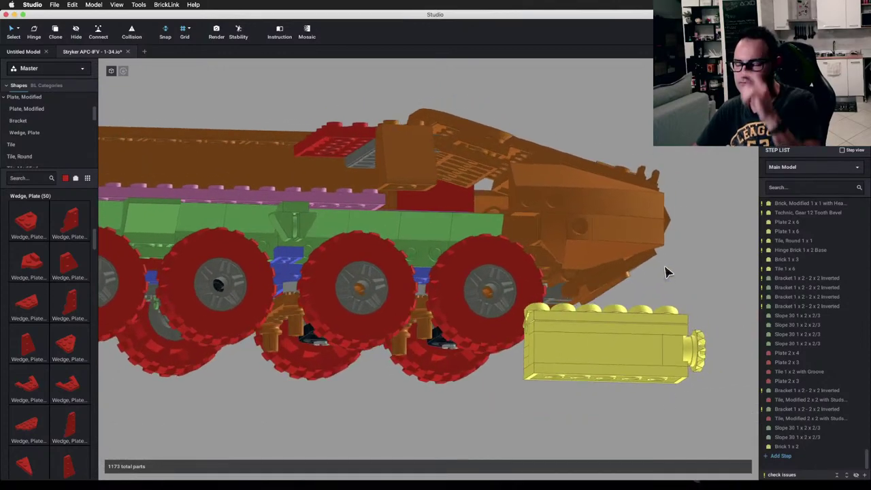
left_click(604, 256)
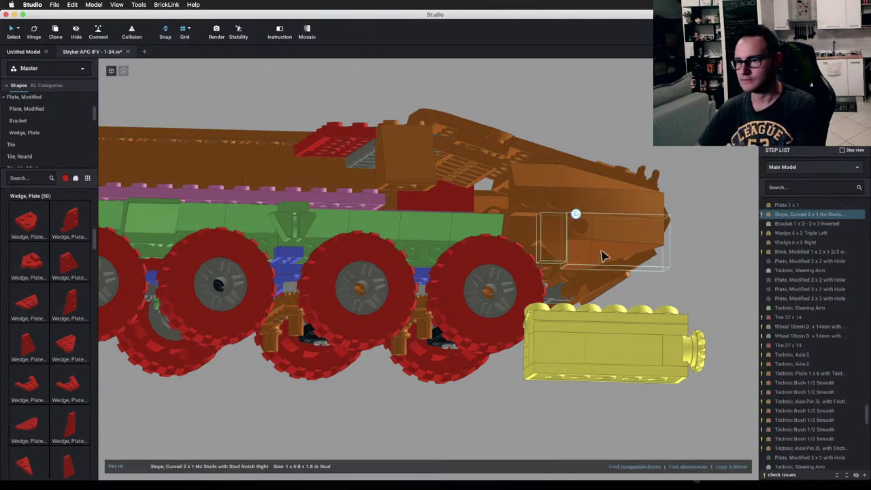
right_click_drag(698, 267, 185, 325)
left_click(138, 281)
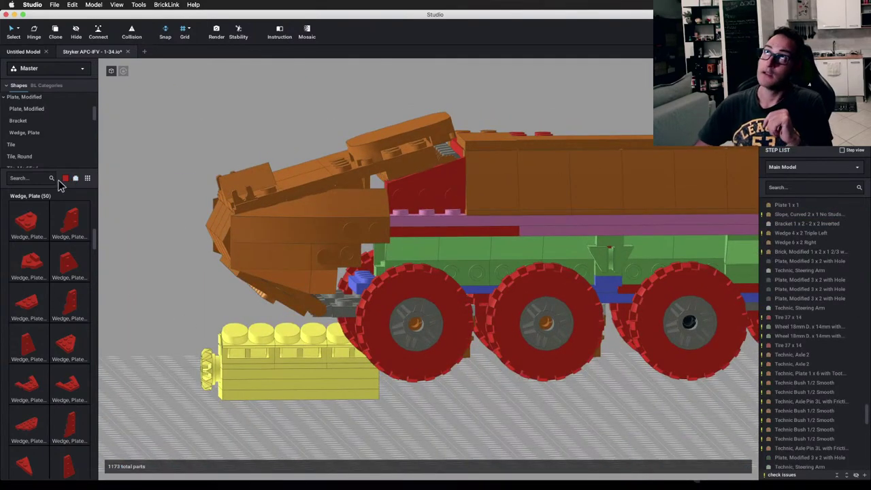
Step: Place a red Tile, Modified 2 x 2 Triangular in the gap behind the nose above the front wheel
scroll(75, 129, "down", 5)
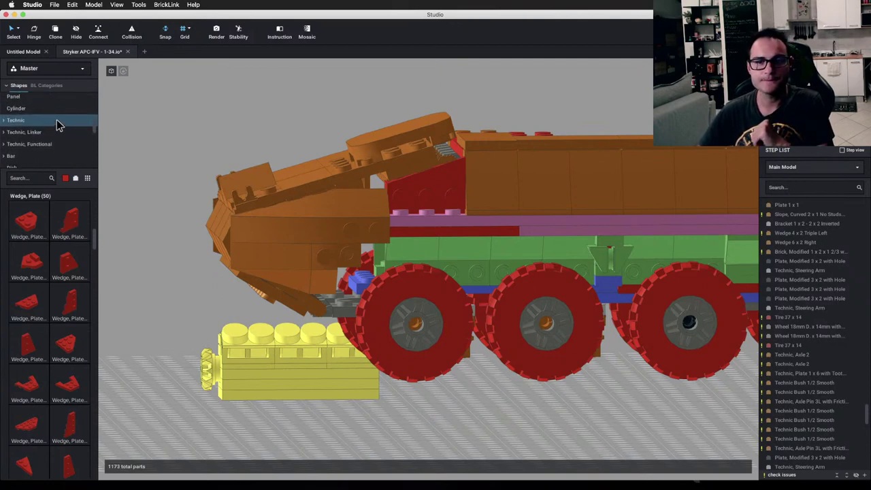
scroll(56, 120, "up", 3)
left_click(43, 148)
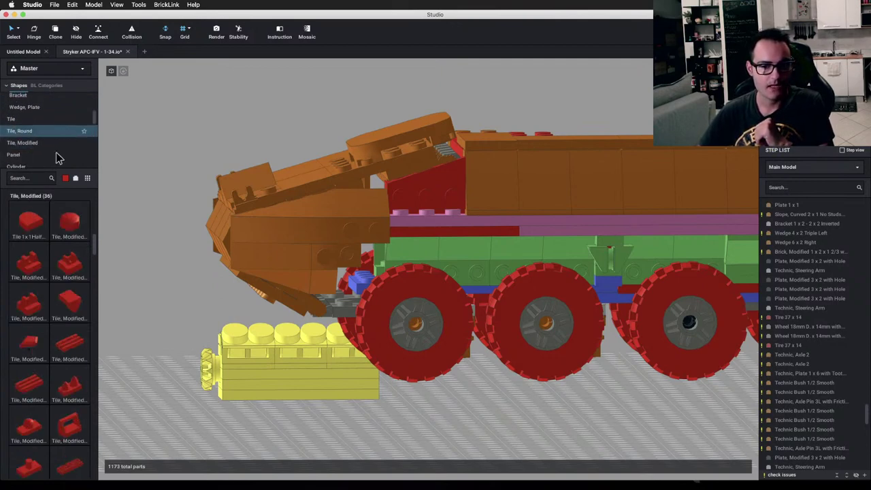
scroll(59, 302, "down", 3)
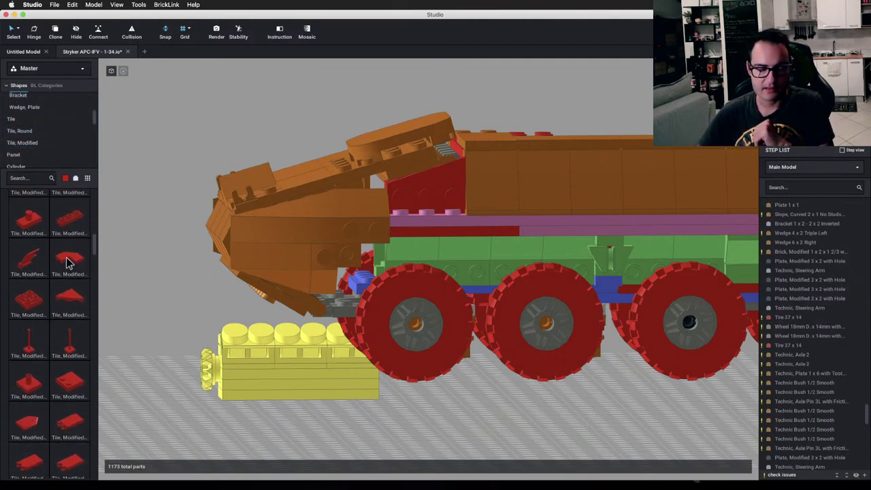
left_click_drag(100, 318, 359, 269)
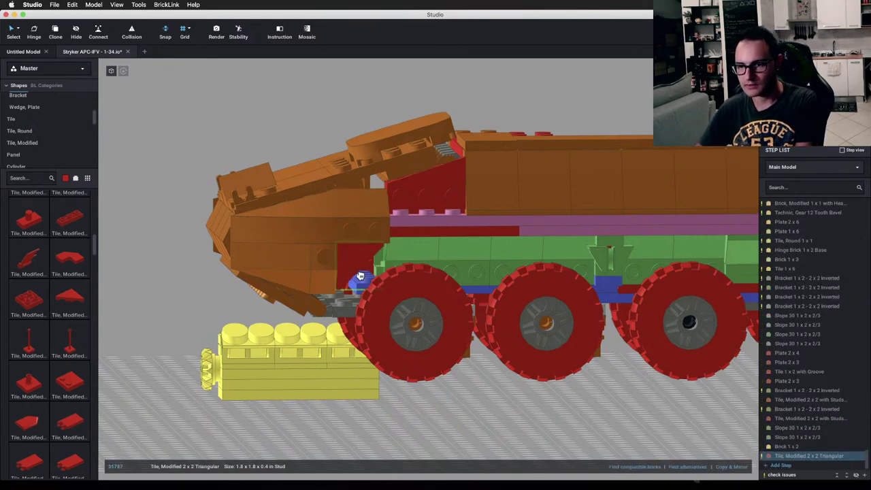
left_click(363, 280)
left_click(439, 400)
right_click_drag(440, 400, 349, 316)
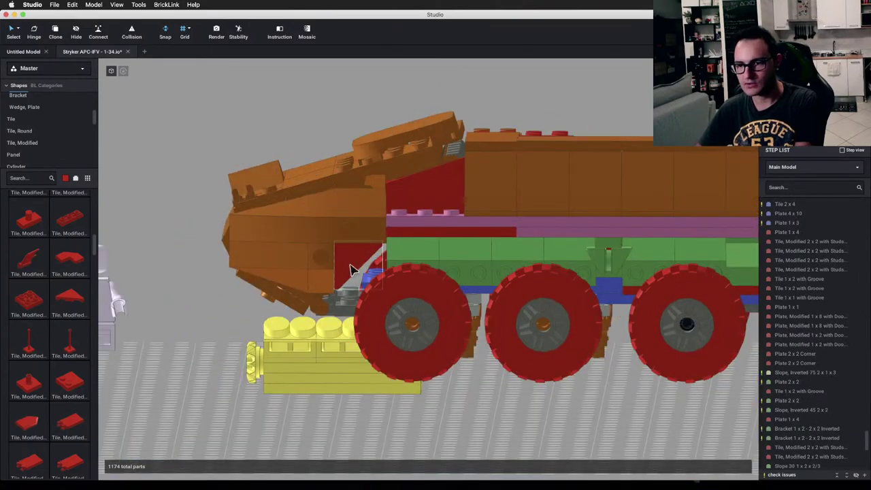
Step: Move the triangular tile out of the gap behind the nose onto the baseplate and place a red Plate 1 x 1 there
left_click_drag(352, 278, 374, 389)
right_click_drag(375, 389, 372, 391)
left_click_drag(372, 391, 260, 400)
left_click(201, 349)
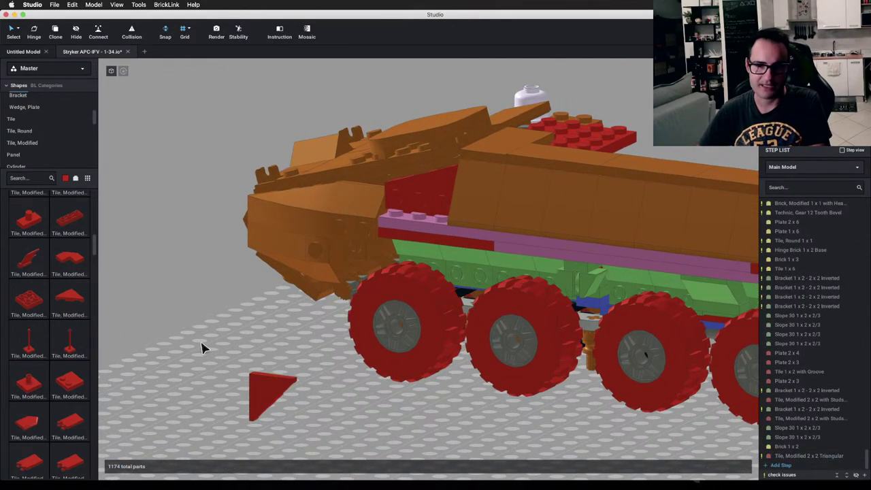
left_click(29, 123)
scroll(30, 129, "up", 5)
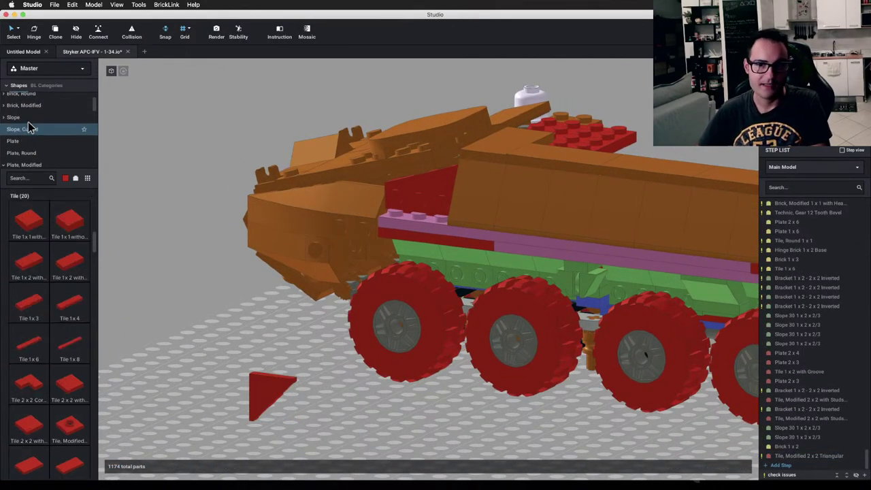
left_click(28, 150)
left_click_drag(17, 227, 354, 270)
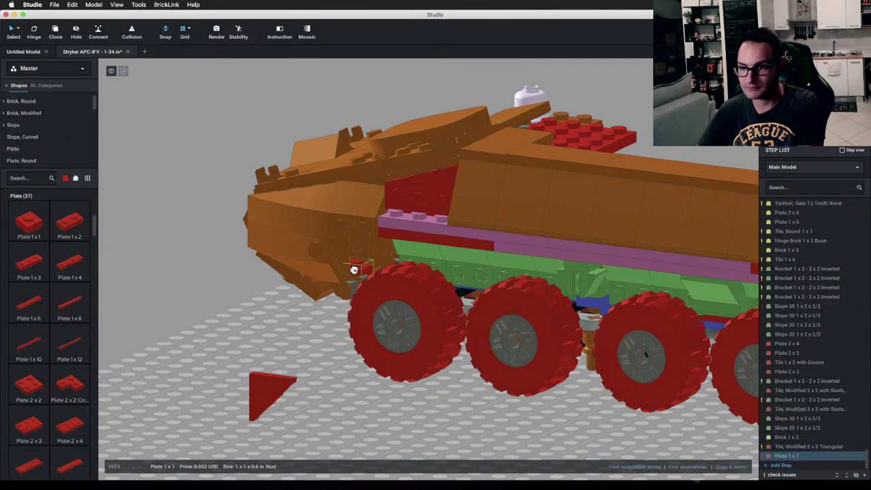
Step: Set the Tile, Modified 2 x 2 Triangular back over the gap above the front wheel
left_click(233, 349)
left_click_drag(269, 390, 362, 252)
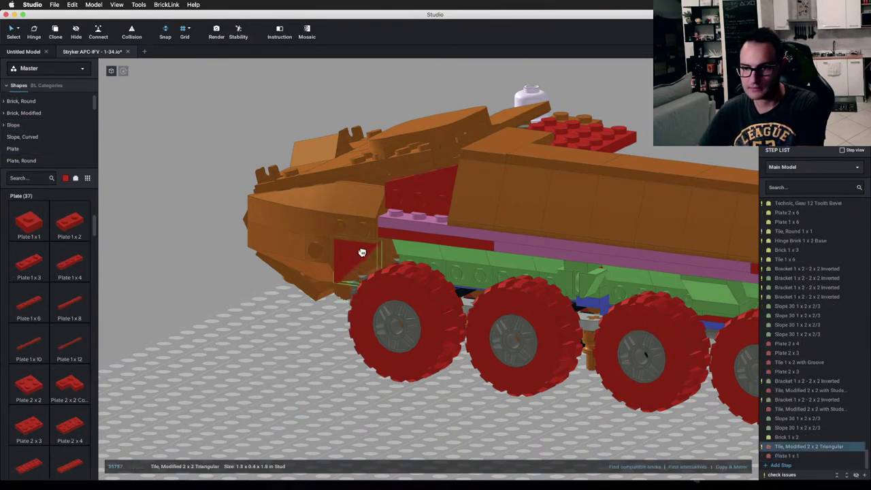
left_click(240, 344)
Step: Find alternatives for the nose's curved slope and try a red Slope, Curved 2 x 1 No Studs with Stud Notch Right beside the triangular tile
right_click_drag(239, 345, 322, 304)
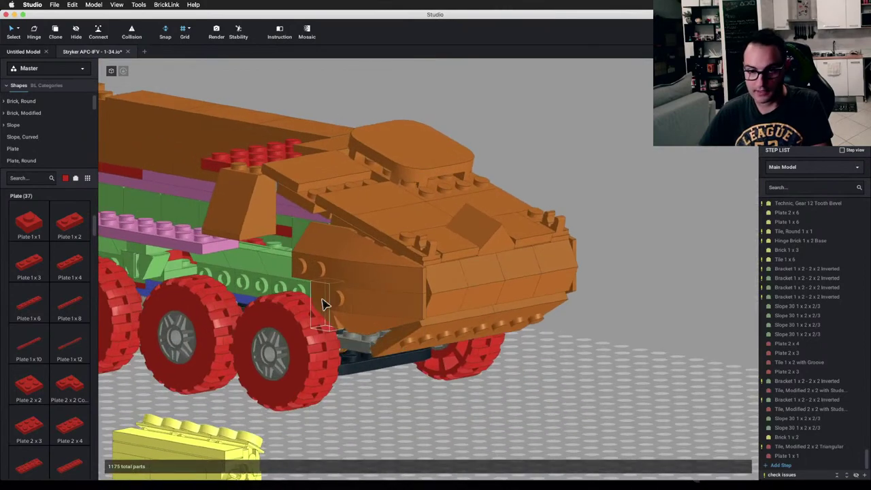
left_click(325, 305)
left_click(689, 471)
right_click_drag(623, 414, 549, 408)
scroll(548, 408, "up", 2)
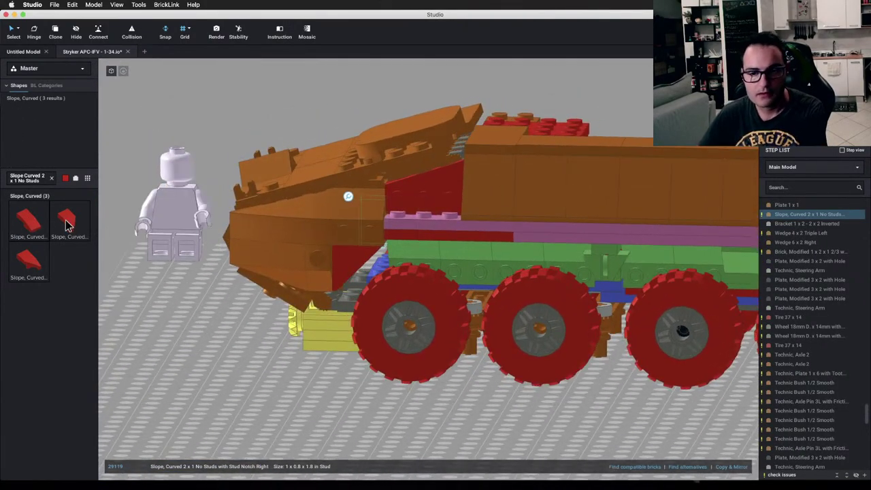
left_click_drag(30, 261, 249, 354)
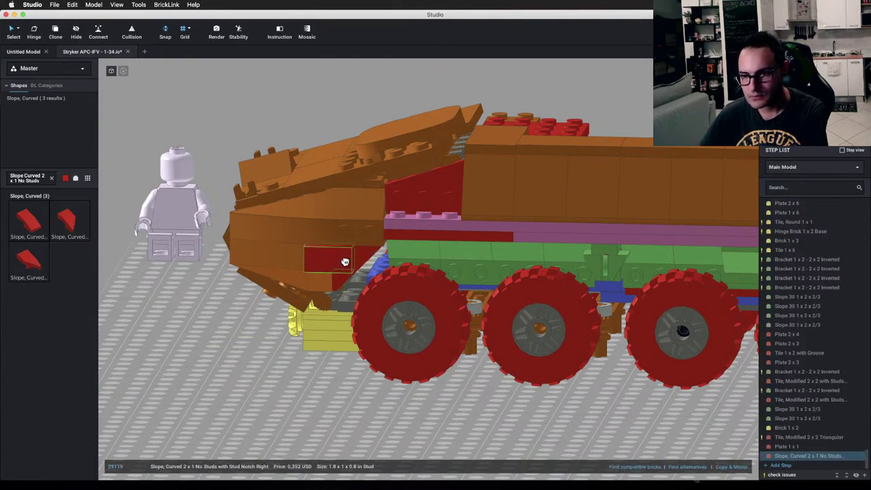
right_click_drag(317, 377, 349, 298)
left_click(362, 243)
key("Delete")
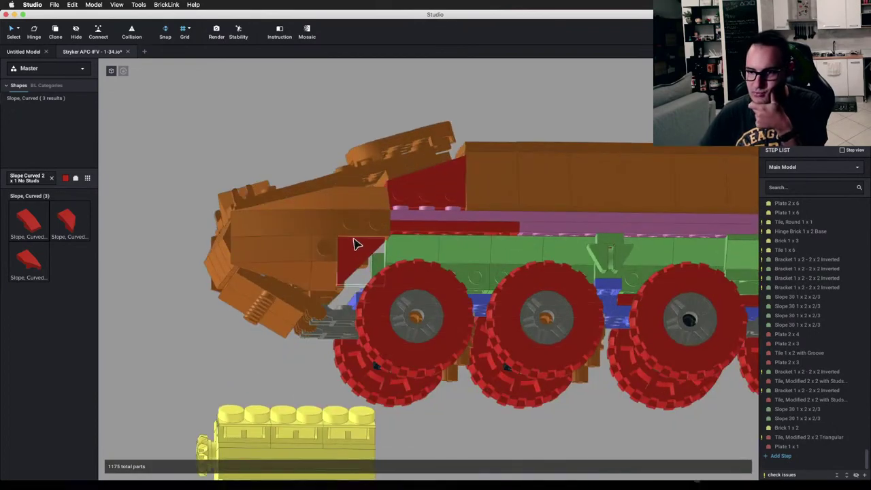
Step: Check the alternatives for the Tile, Modified 2 x 2 Triangular and return to the full parts library
mouse_move(362, 265)
right_mouse_down()
mouse_move(360, 237)
mouse_move(362, 270)
right_mouse_up()
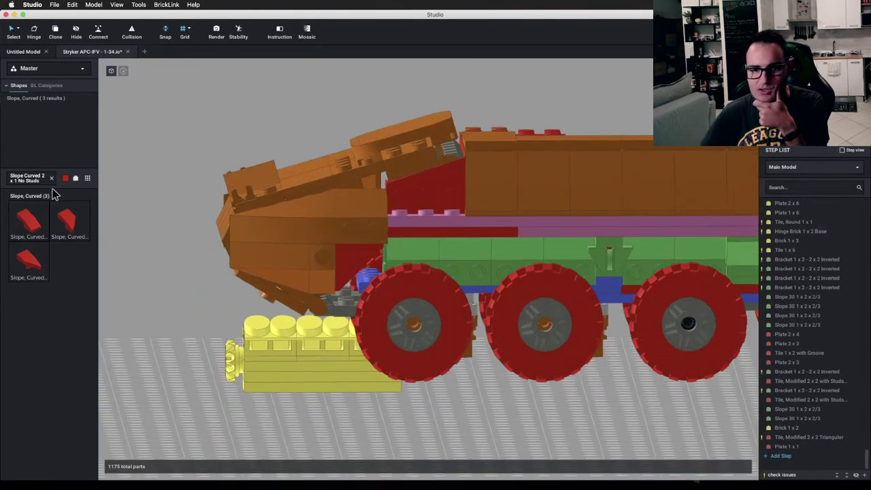
left_click(51, 179)
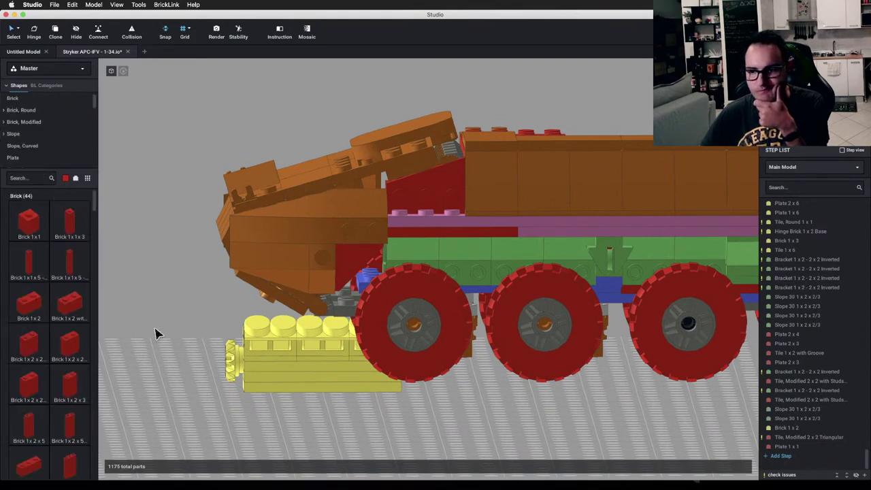
left_click(366, 266)
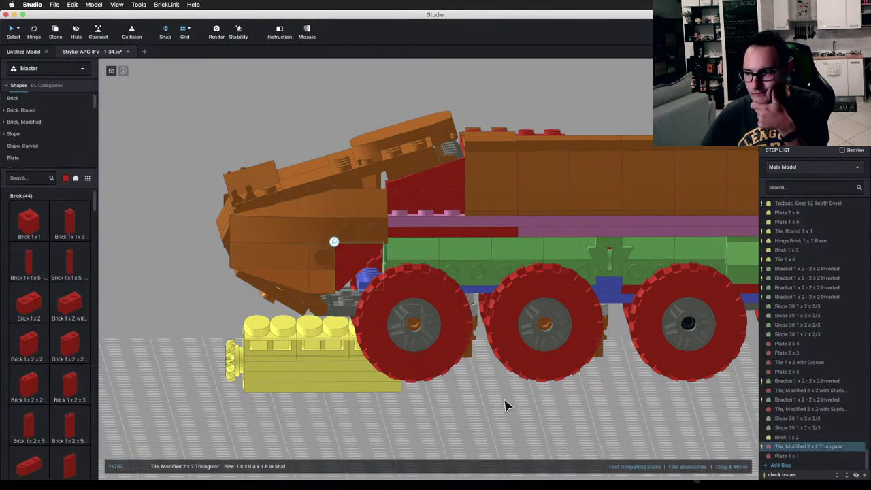
left_click(700, 470)
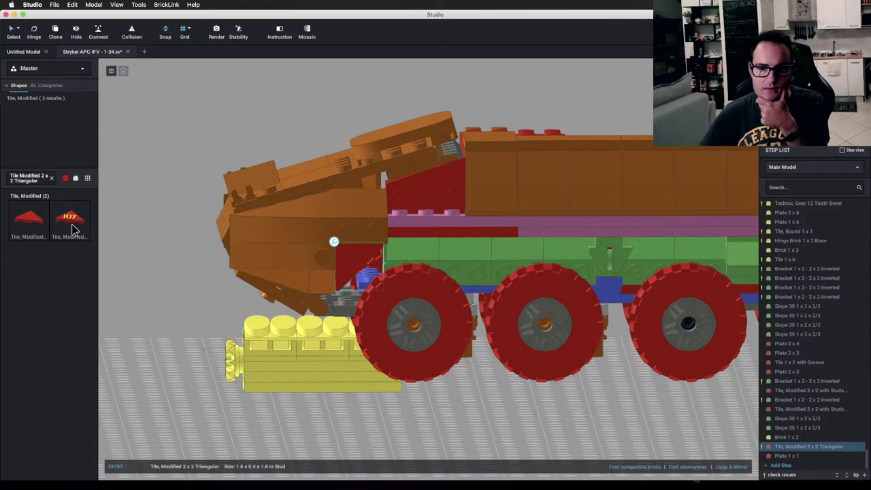
left_click(52, 180)
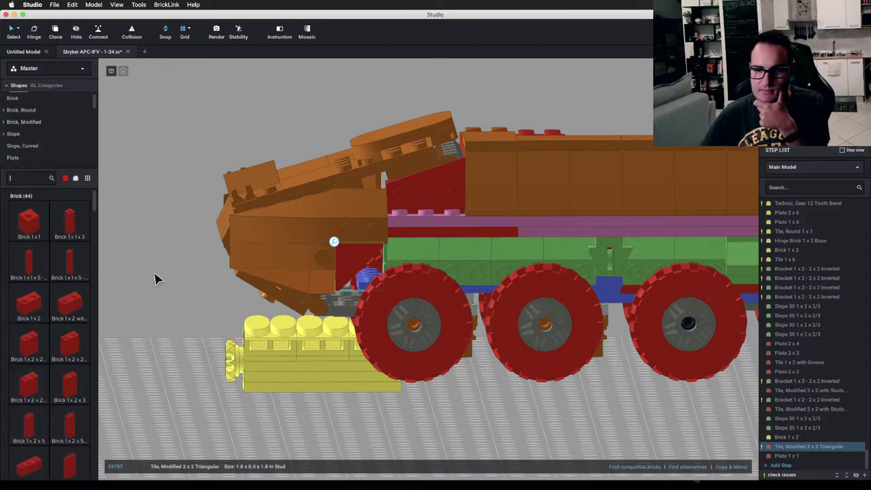
left_click(156, 276)
scroll(42, 157, "down", 5)
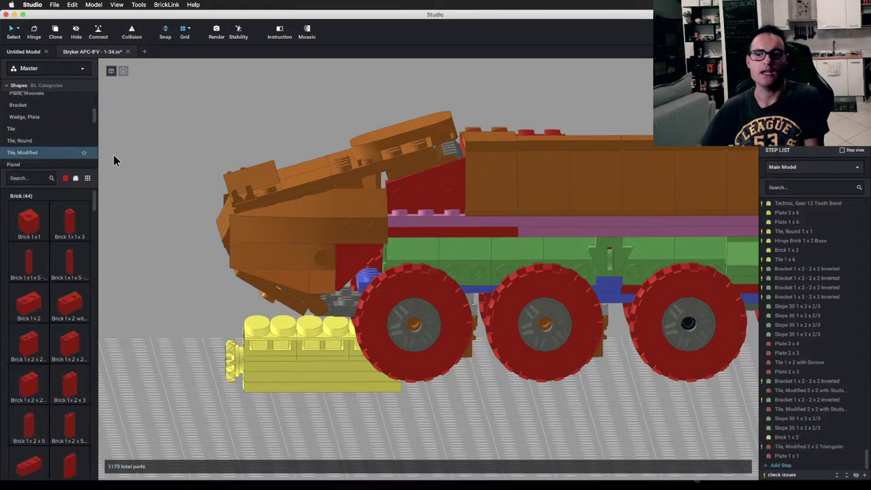
Step: Try pulling the orange Slope, Curved 2 x 1 off the opposite side of the nose, and undo the move
right_click_drag(218, 208, 522, 292)
left_click(499, 319)
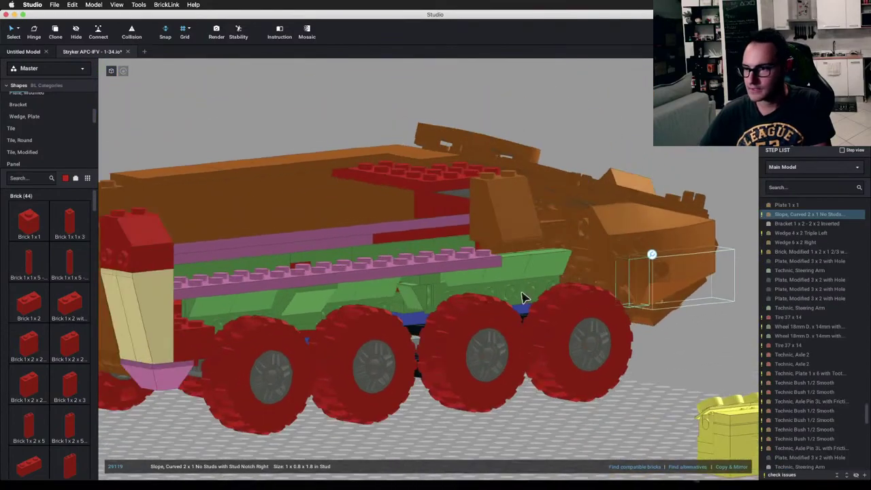
right_click_drag(630, 282, 569, 302)
left_click(569, 302)
scroll(446, 312, "up", 3)
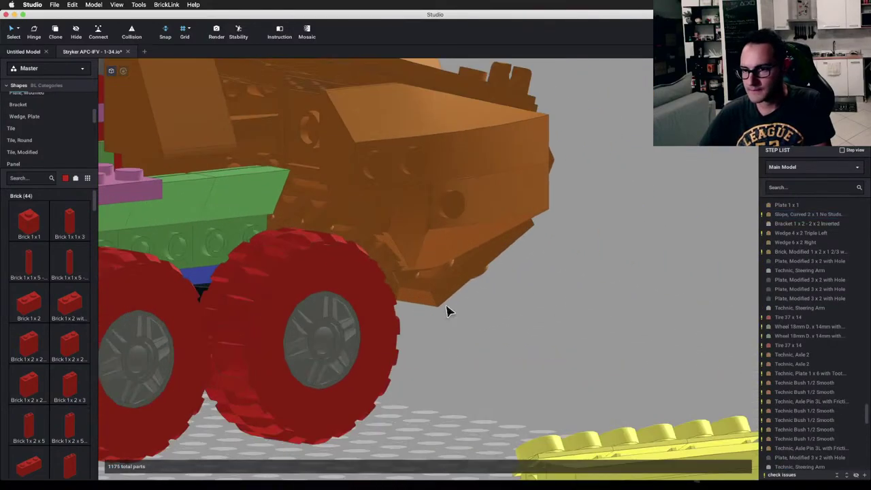
left_click(377, 211)
left_click_drag(378, 211, 576, 346)
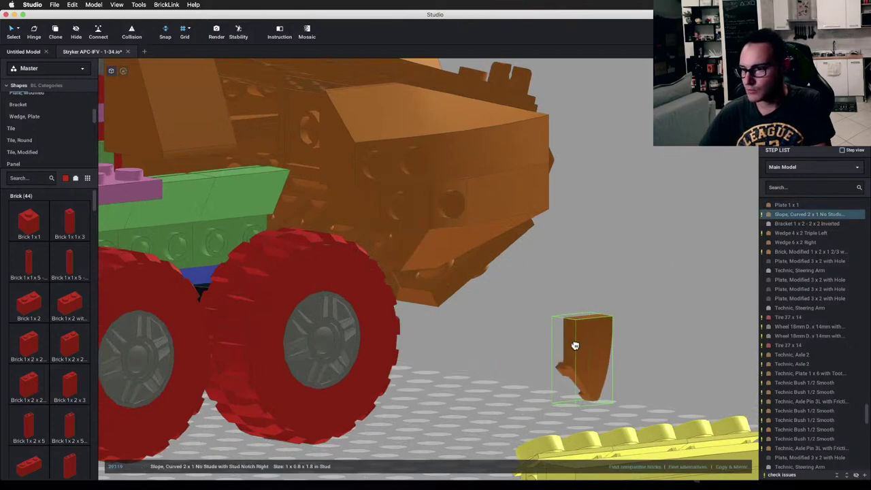
right_click_drag(576, 345, 570, 345)
key("super+z")
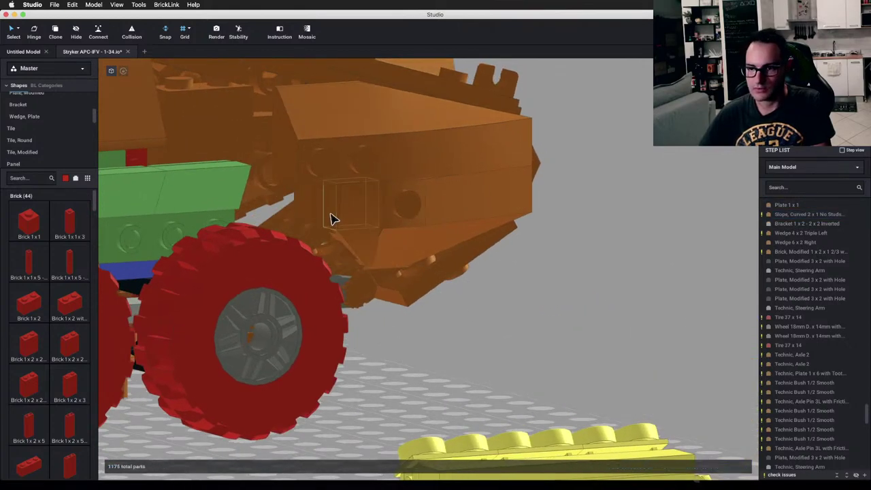
Step: Delete the orange Plate 1 x 1 from the side of the nose above the front wheel
left_click_drag(320, 213, 551, 381)
right_click_drag(551, 382, 569, 374)
left_click(515, 242)
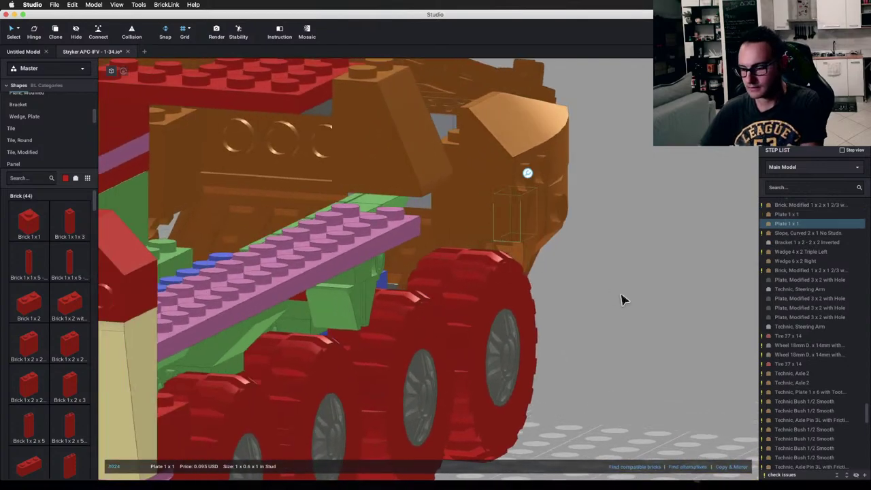
key("Delete")
scroll(621, 299, "down", 3)
right_click_drag(621, 299, 597, 338)
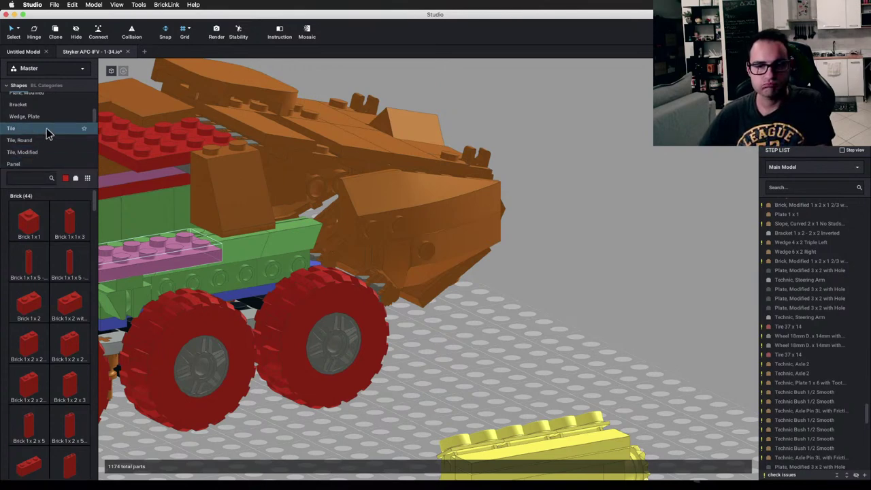
Step: Try a red Plate, Modified 1 x 1 with Tooth Horizontal at the nose behind the side slope
scroll(47, 134, "up", 2)
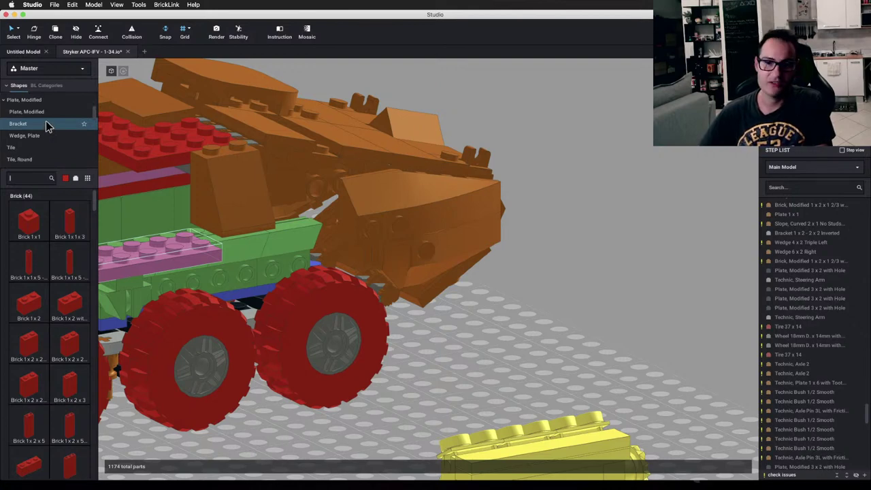
left_click(47, 113)
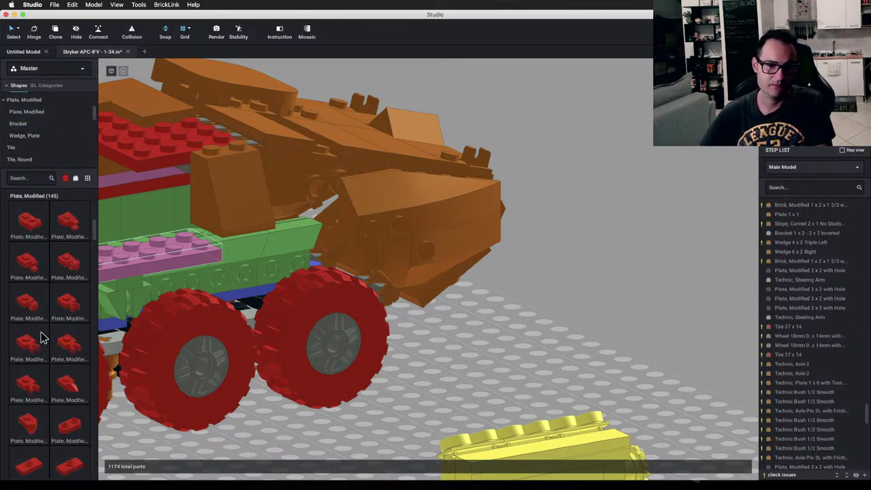
left_click_drag(60, 389, 563, 333)
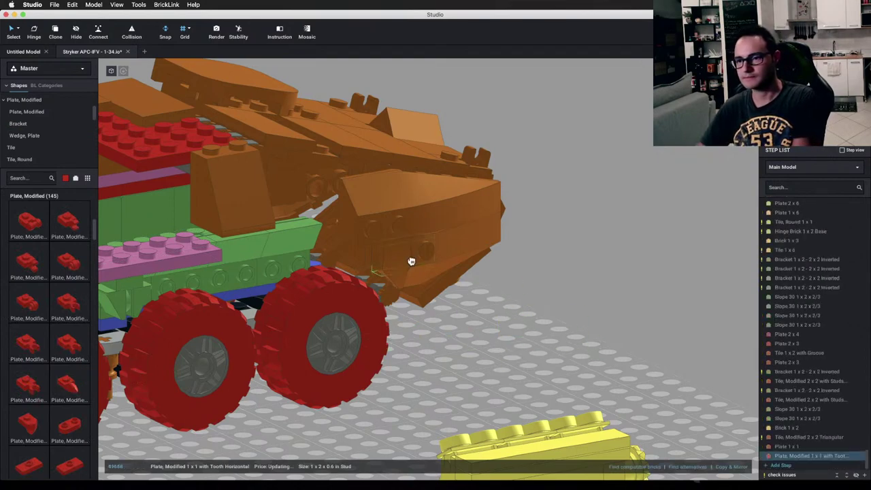
left_click_drag(411, 262, 385, 255)
left_click(545, 342)
right_click_drag(545, 342, 467, 314)
left_click(332, 234)
right_click_drag(335, 233, 419, 237)
key("Delete")
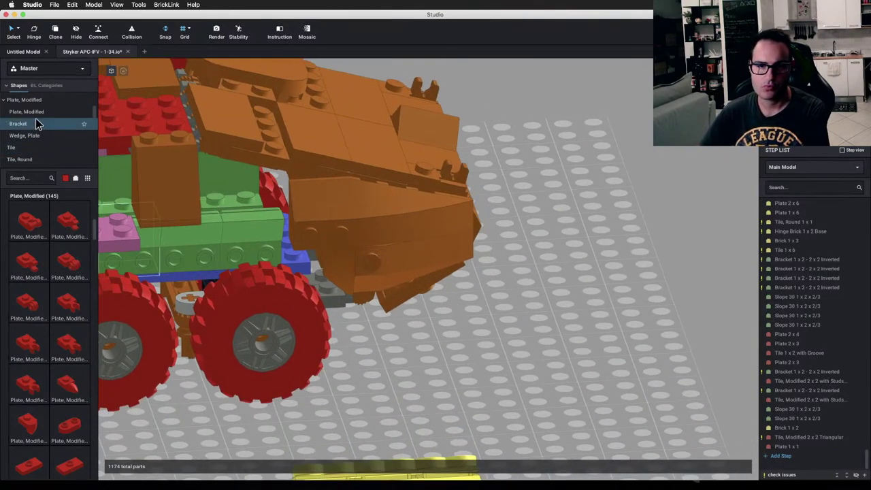
Step: Try a red Plate 1 x 2 in the gap between the nose and the green hull side above the front wheel
scroll(35, 115, "up", 3)
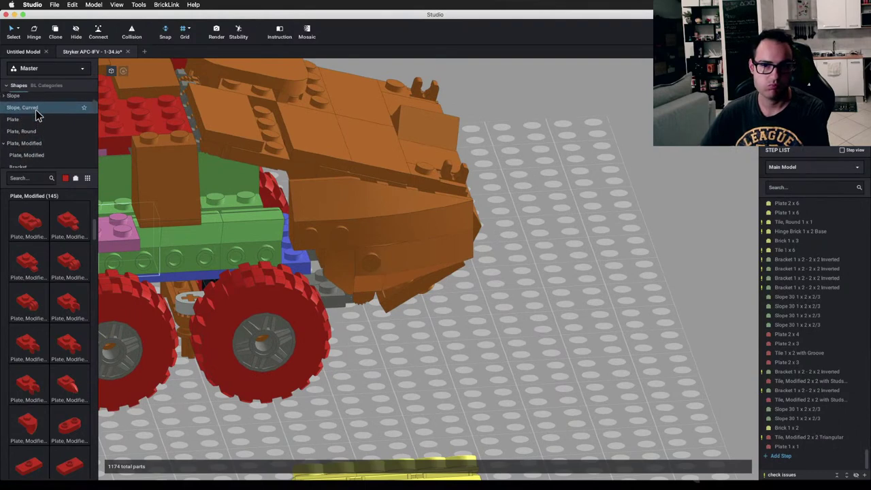
left_click(30, 120)
left_click_drag(82, 232, 307, 261)
key("Escape")
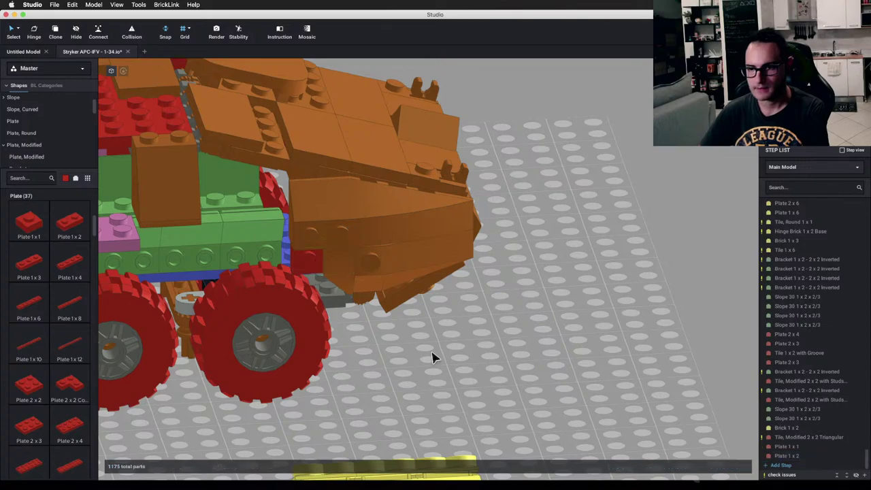
right_click_drag(433, 354, 427, 341)
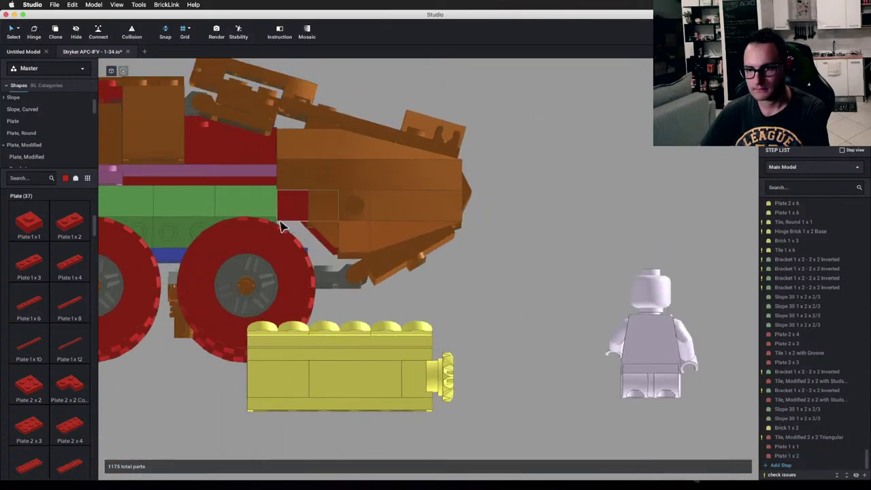
right_click_drag(315, 238, 365, 257)
left_click(297, 225)
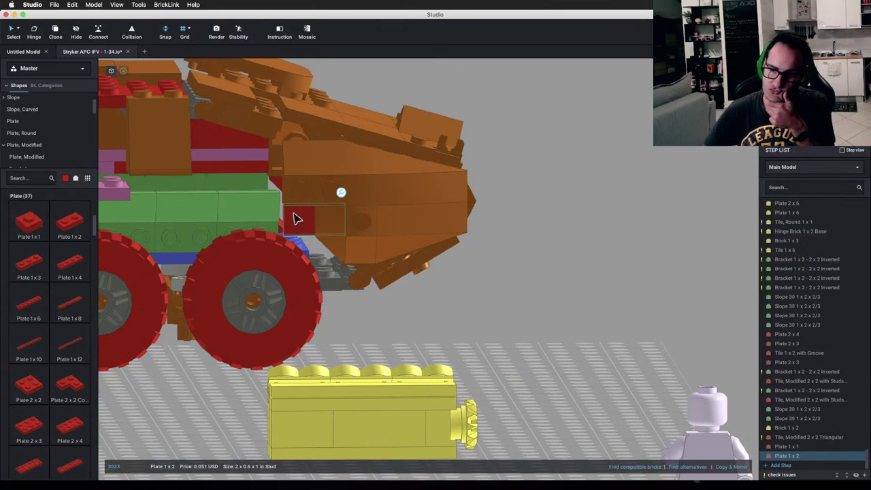
mouse_move(489, 244)
right_mouse_down()
mouse_move(500, 249)
mouse_move(483, 244)
right_mouse_up()
left_click(488, 244)
Step: Try a red Tile, Round 1 x 1 Quarter near the front wheel, and remove it together with the red 1 x 2 plate
scroll(42, 136, "down", 3)
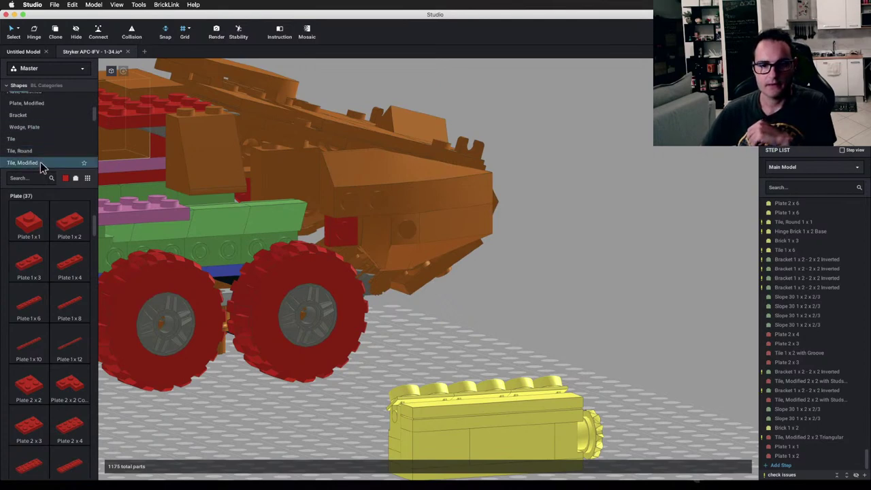
left_click(40, 153)
left_click_drag(40, 259, 379, 341)
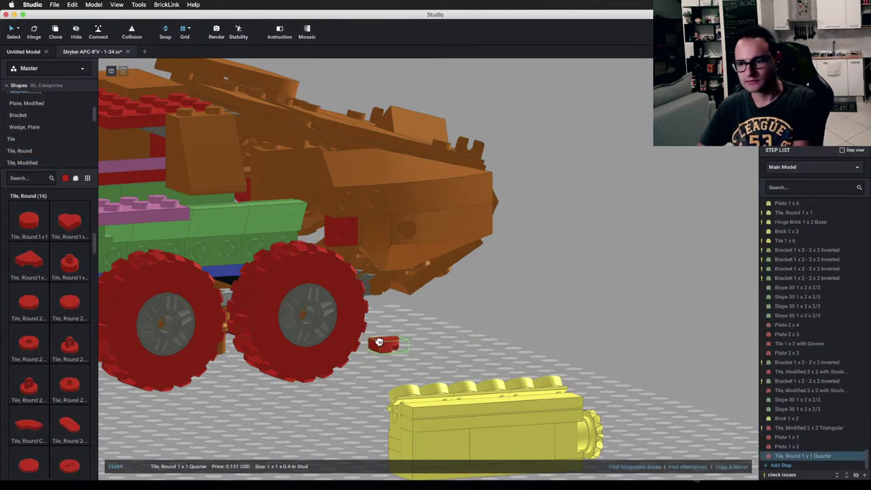
left_click(563, 367)
right_click_drag(563, 367, 599, 376)
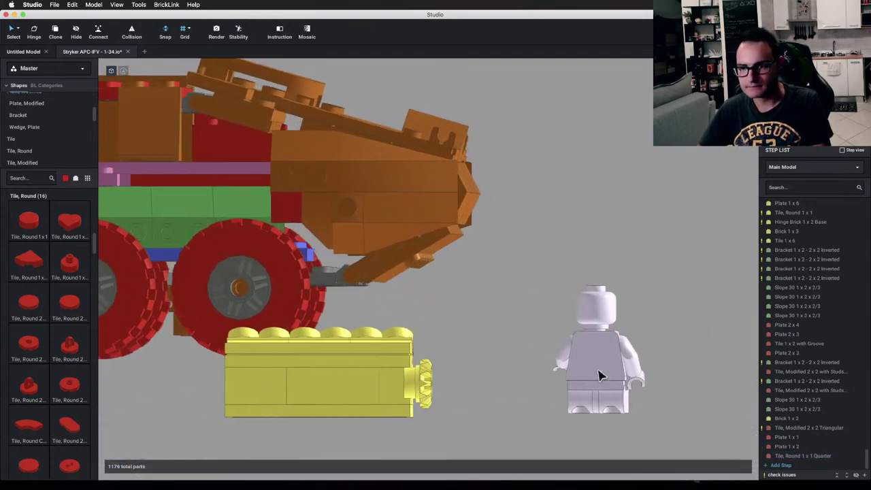
right_click_drag(365, 294, 388, 342)
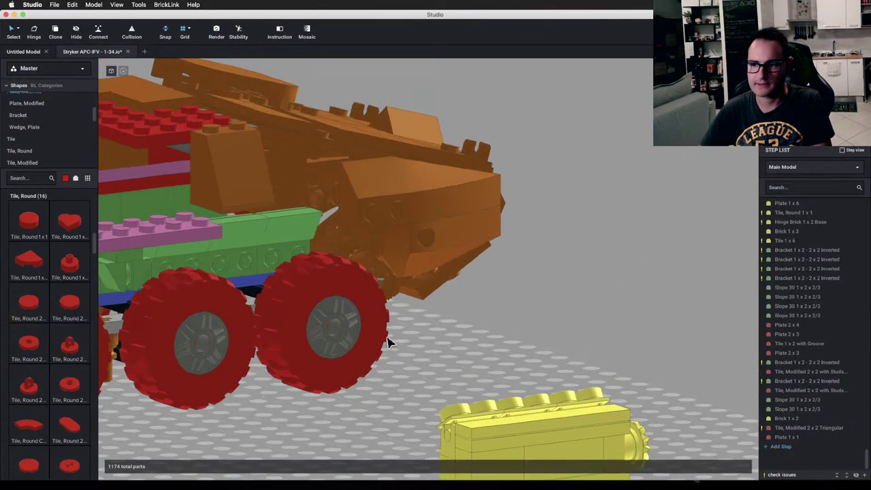
Step: Try another red modified plate on the side of the nose above the front wheel
scroll(66, 128, "up", 3)
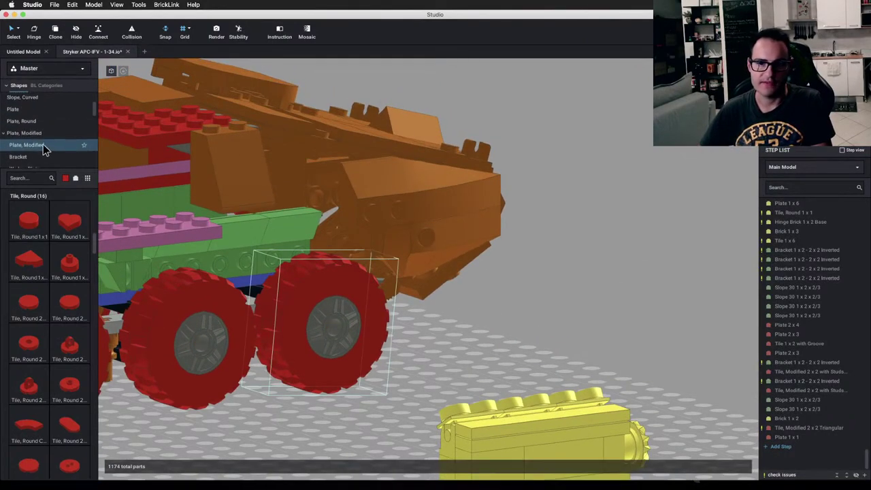
left_click(43, 144)
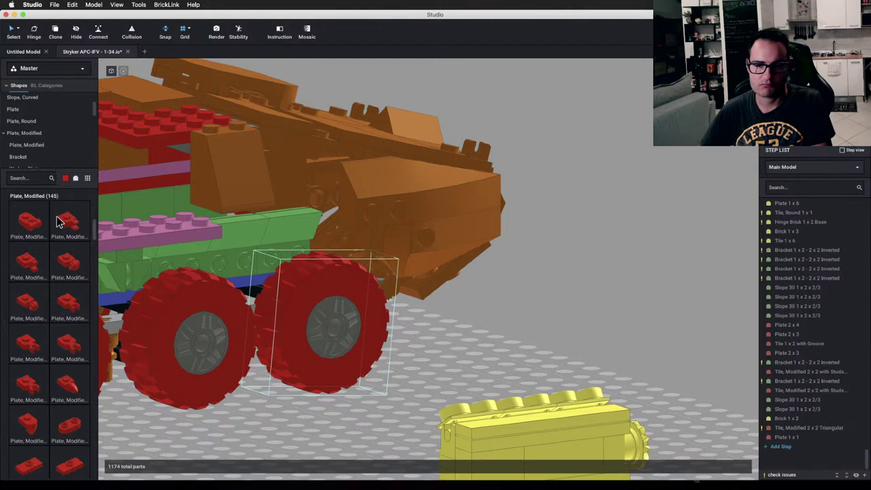
left_click_drag(68, 307, 401, 256)
left_click(590, 348)
right_click_drag(591, 348, 554, 339)
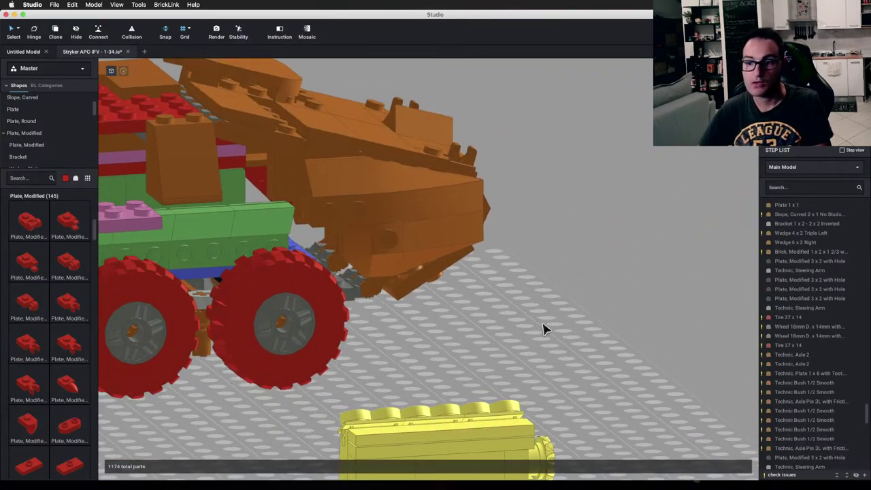
Step: Undo the last two changes and place a red Plate, Modified 1 x 2 Rounded in the gap behind the nose above the front wheel
key("super+z")
key("super+z")
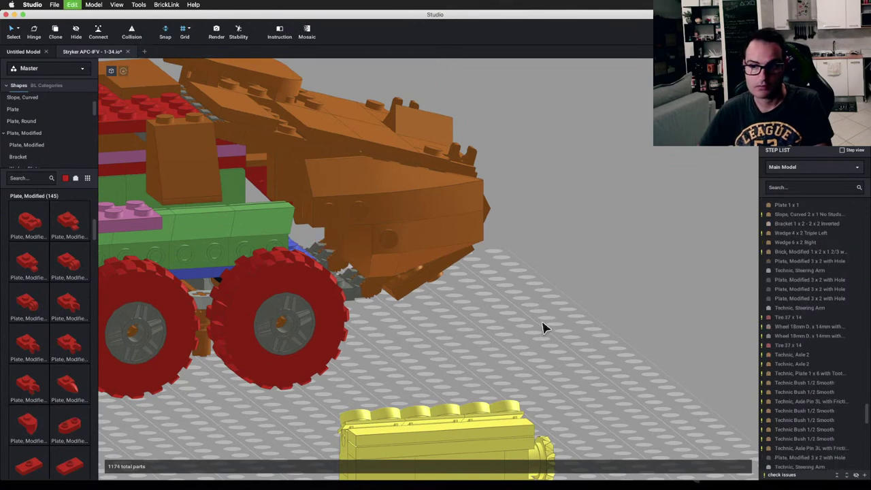
left_click_drag(72, 424, 361, 250)
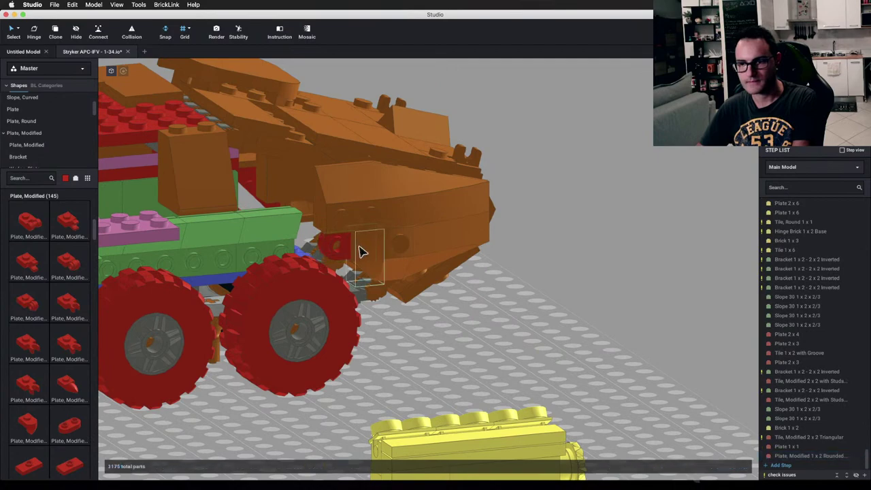
right_click_drag(518, 368, 467, 335)
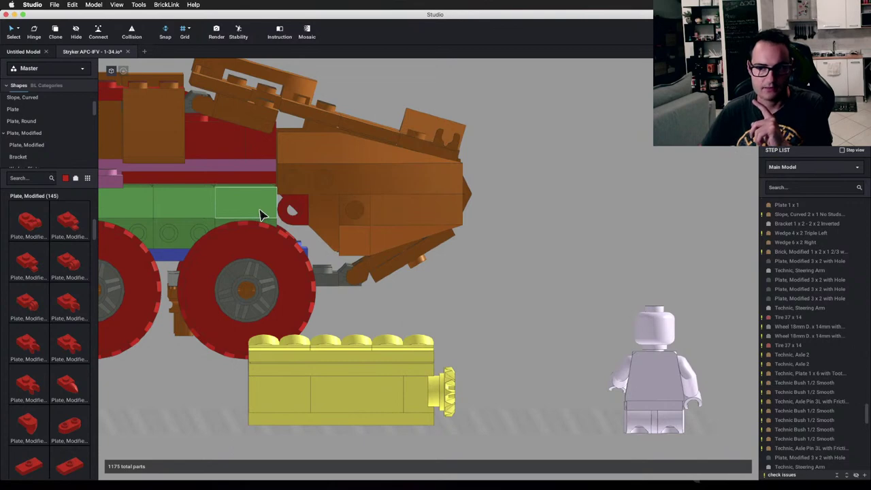
Step: Look through the Tile, Modified and Tile, Round parts for a piece to fill the gap behind the nose
scroll(41, 129, "down", 3)
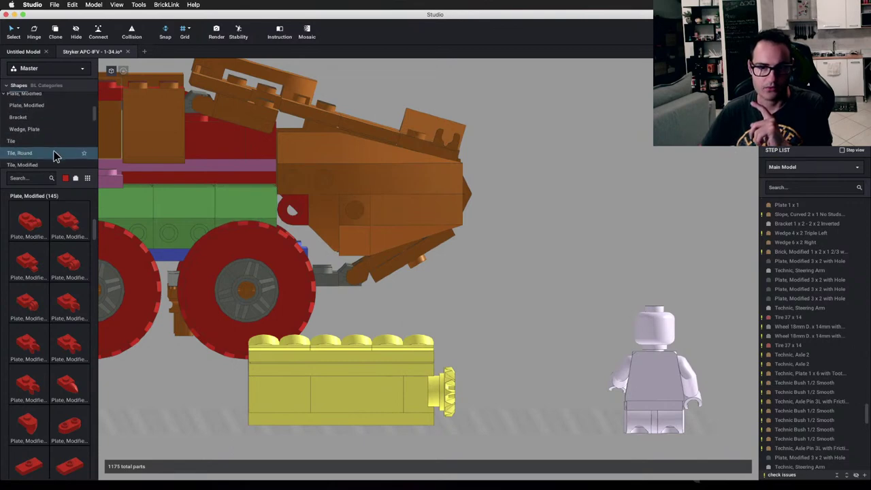
left_click(50, 149)
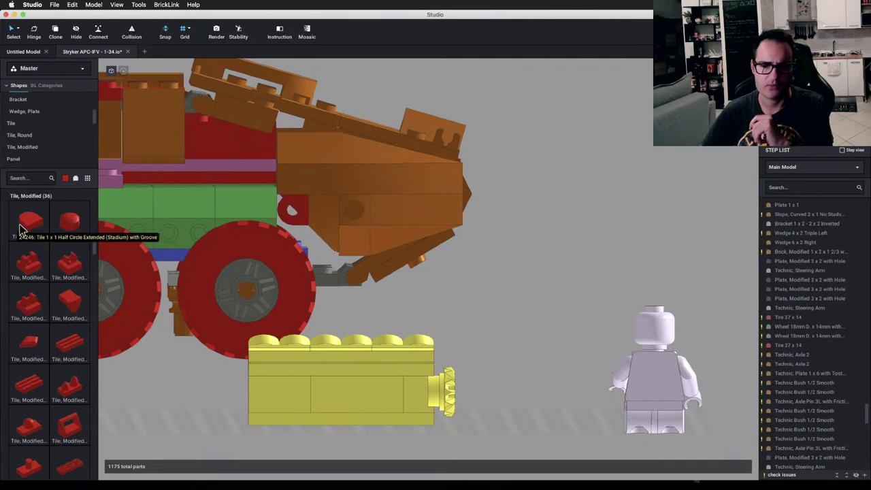
left_click(36, 127)
left_click(34, 139)
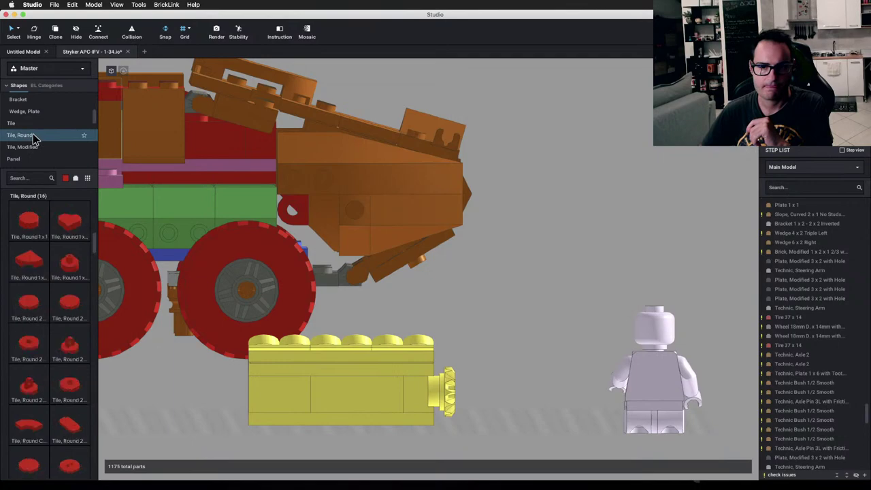
Step: Add a red Tile, Round 1 x 1 Quarter to the lower corner of the red section beside the front wheel
left_click(59, 270)
right_click_drag(483, 363, 483, 367)
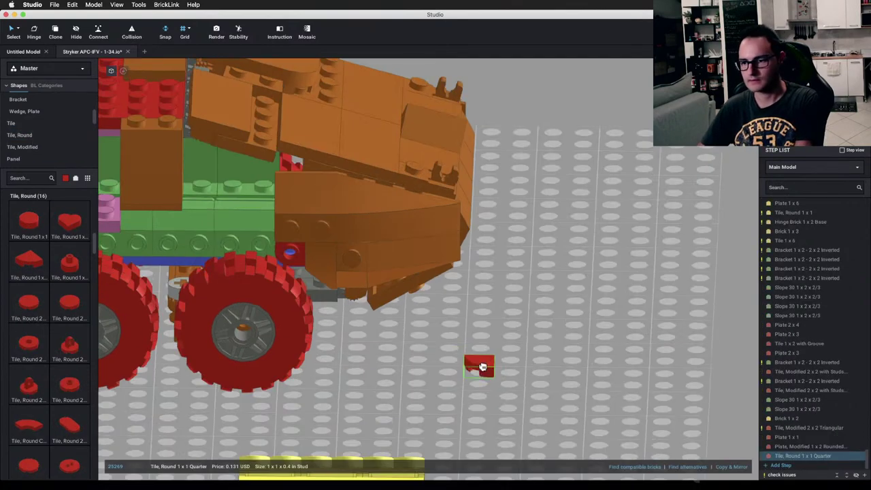
left_click(288, 256)
left_click(420, 361)
mouse_move(420, 361)
right_mouse_down()
mouse_move(422, 342)
mouse_move(457, 347)
mouse_move(411, 337)
mouse_move(423, 348)
right_mouse_up()
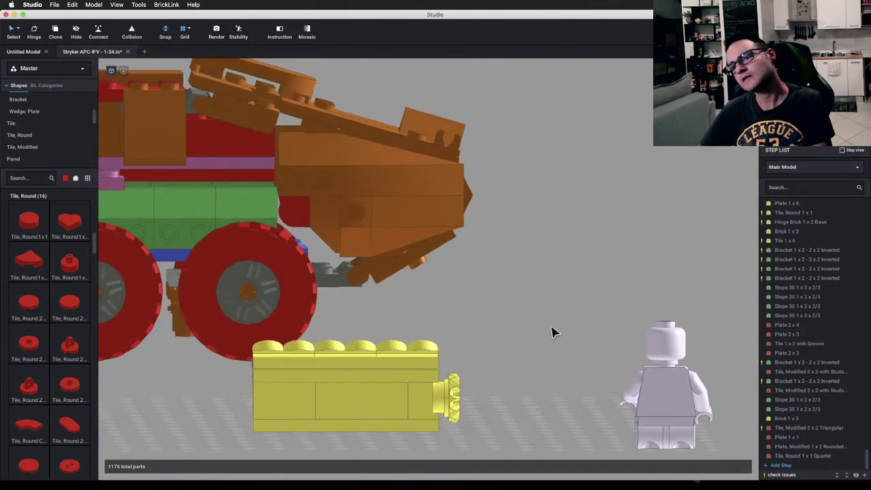
right_click_drag(552, 332, 582, 340)
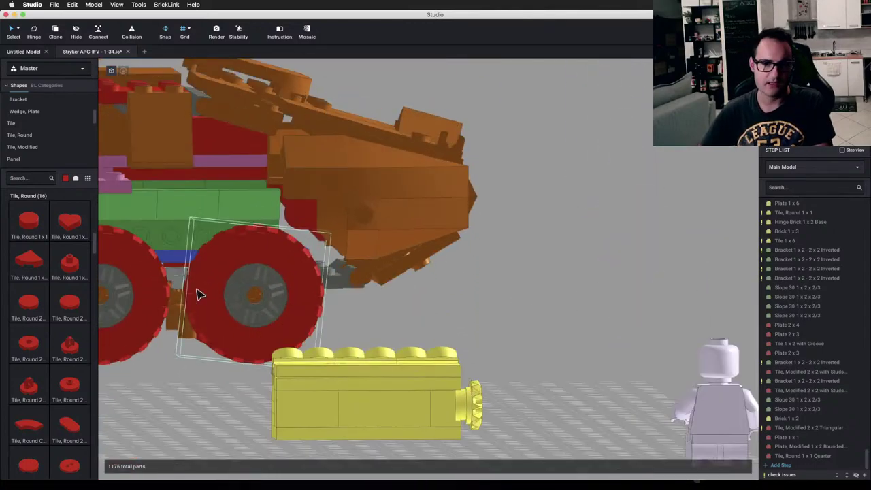
Step: Browse the Tile, Modified and Wedge, Plate parts for a piece that suits the front wheel arch
scroll(59, 343, "down", 1)
scroll(59, 344, "down", 5)
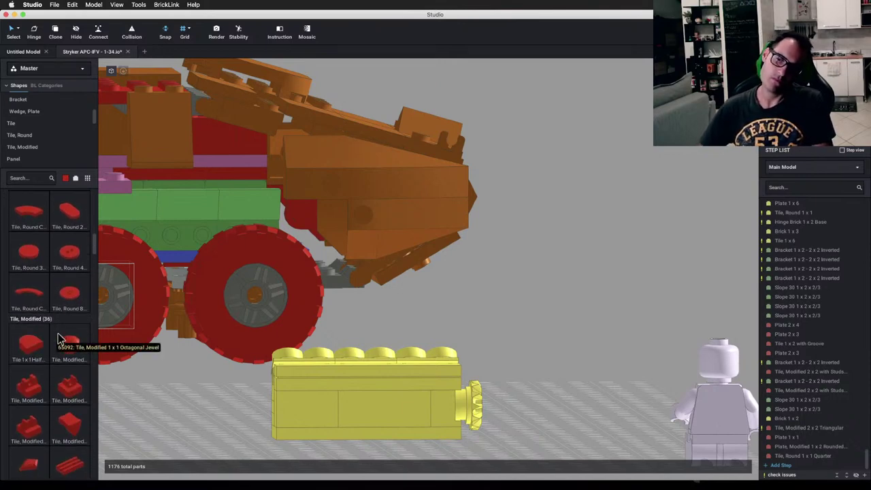
scroll(58, 332, "up", 2)
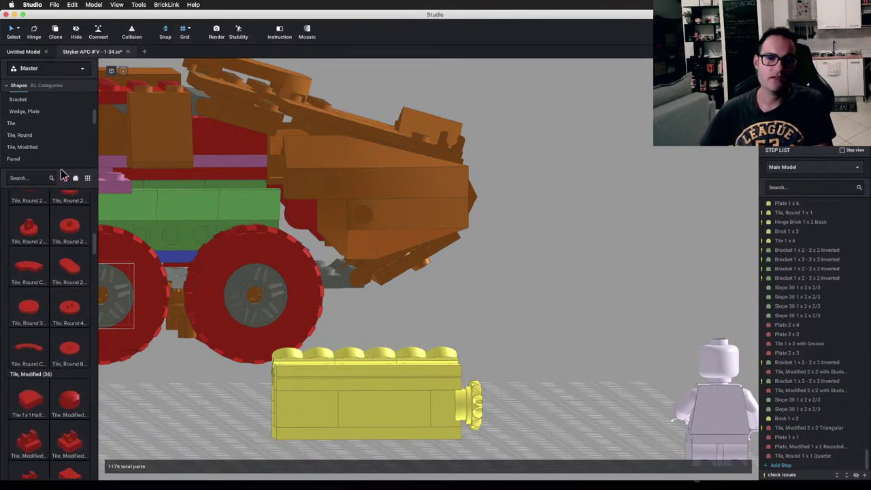
scroll(49, 151, "up", 1)
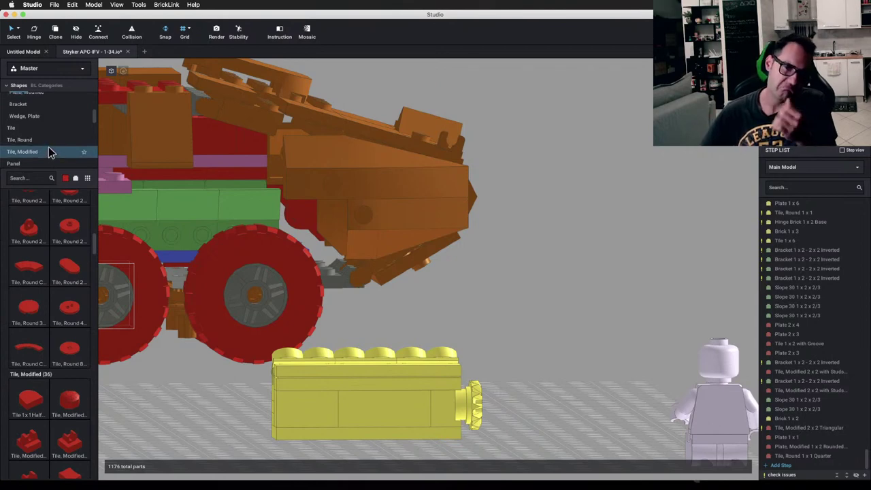
left_click(43, 125)
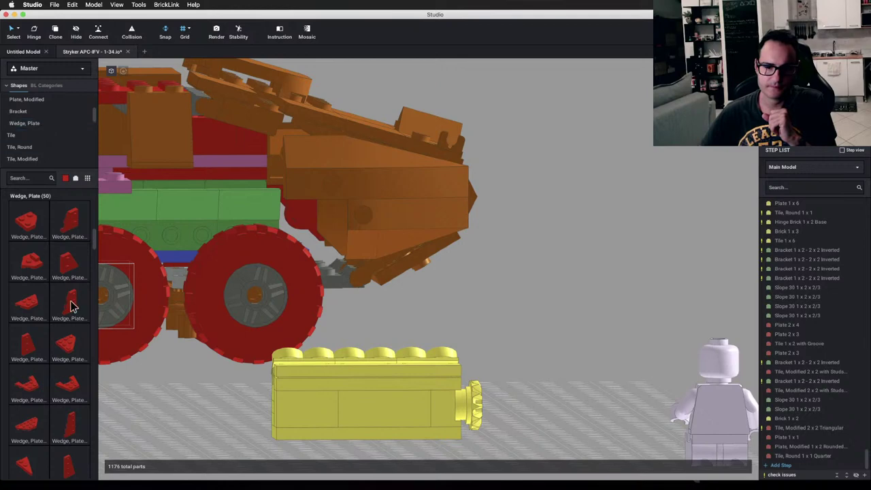
scroll(64, 305, "down", 4)
scroll(63, 305, "down", 5)
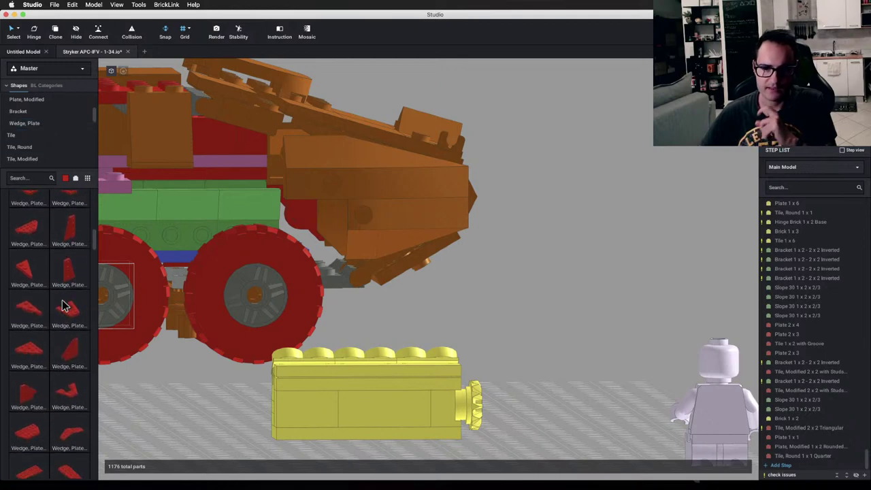
scroll(63, 304, "down", 5)
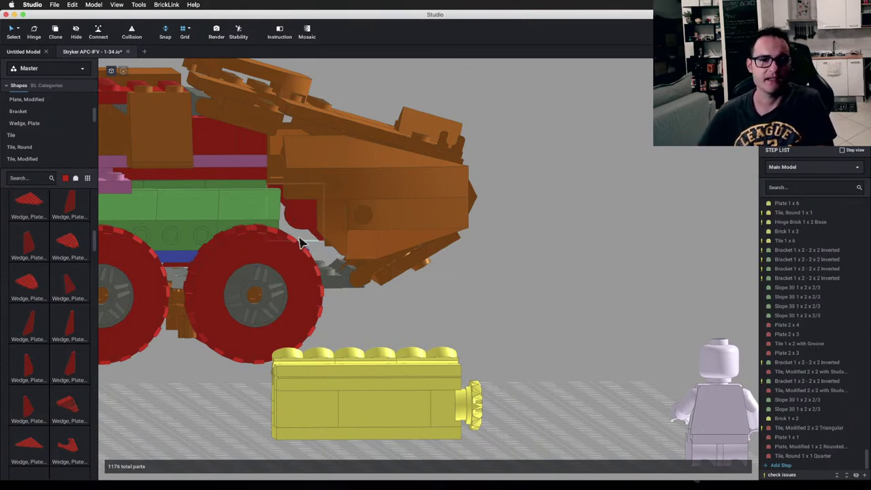
scroll(39, 224, "down", 2)
scroll(40, 223, "down", 5)
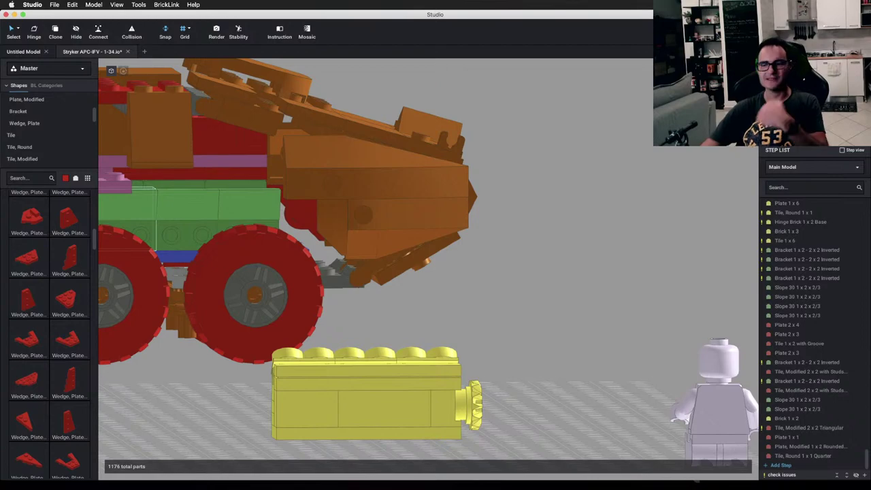
scroll(572, 311, "down", 2)
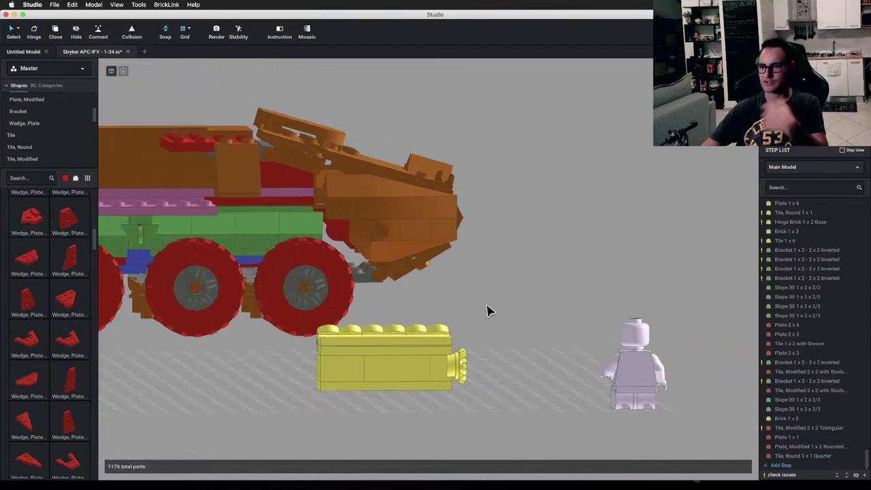
Step: Examine the vehicle's nose, front wheels and steering underside from several angles
right_click_drag(487, 311, 532, 300)
scroll(564, 351, "up", 3)
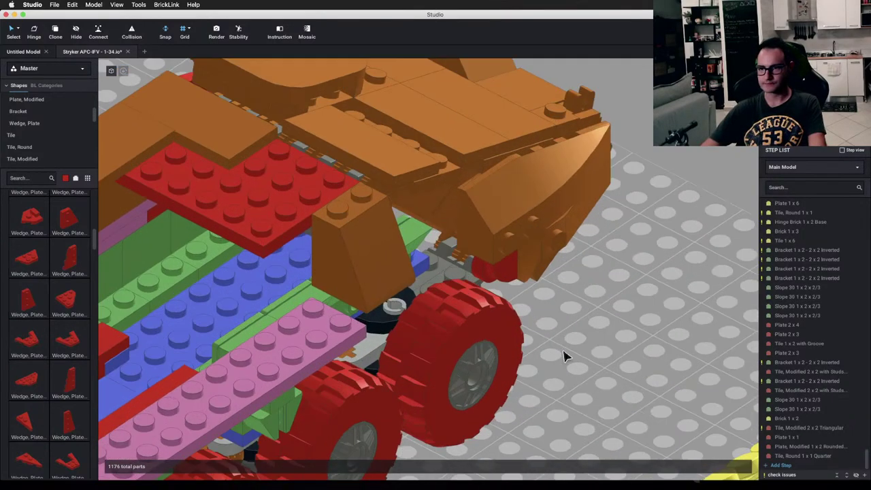
right_click_drag(564, 356, 512, 333)
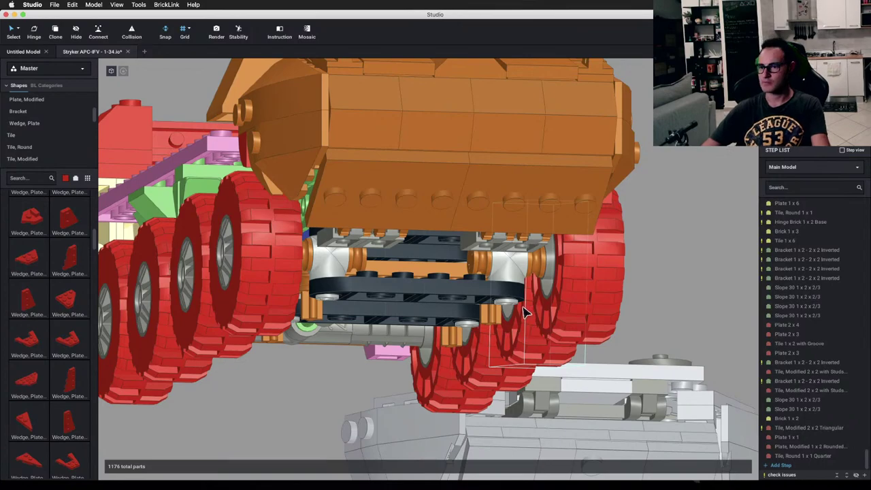
scroll(504, 310, "down", 3)
right_click_drag(500, 313, 591, 324)
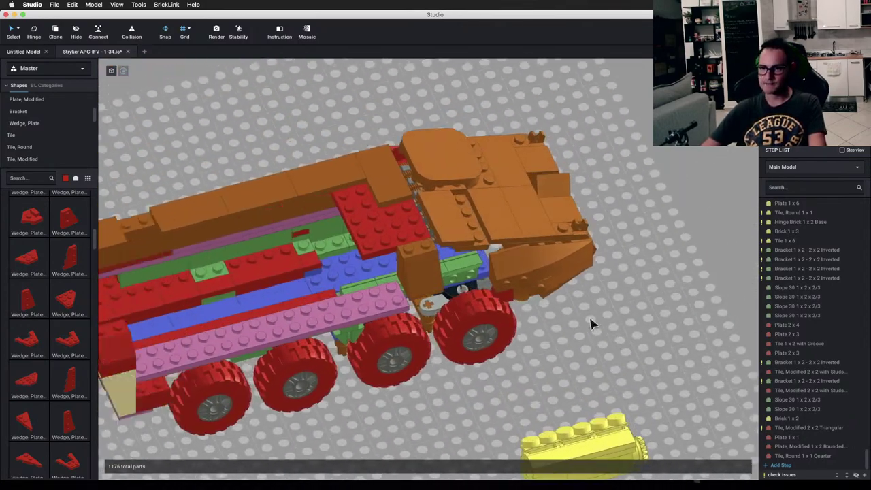
scroll(584, 337, "up", 2)
middle_click_drag(591, 324, 465, 293)
scroll(470, 294, "up", 4)
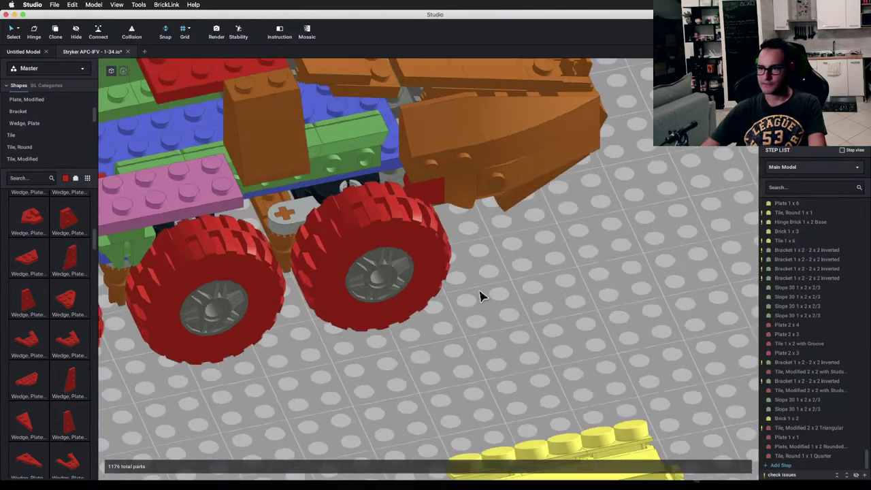
right_click_drag(481, 297, 534, 300)
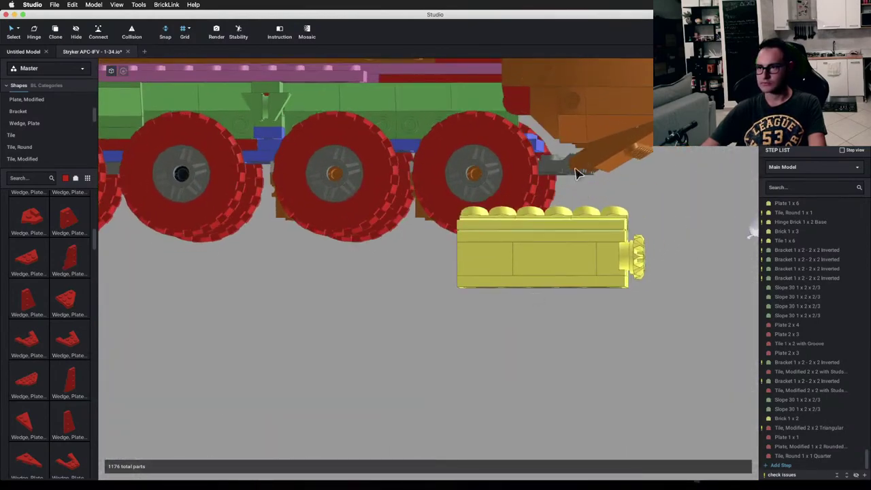
Step: Select the whole orange and red vehicle and flip it upside down on the baseplate
right_click_drag(540, 111, 544, 240)
scroll(537, 240, "down", 8)
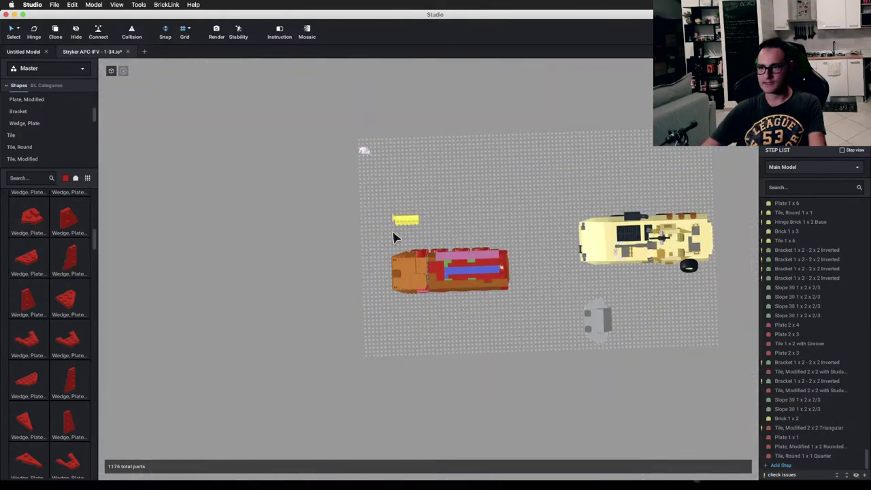
left_click_drag(348, 230, 532, 332)
left_click(448, 339)
Step: Hide the upper black plates with holes and the orange toothed links of both front steering axles
scroll(445, 332, "up", 8)
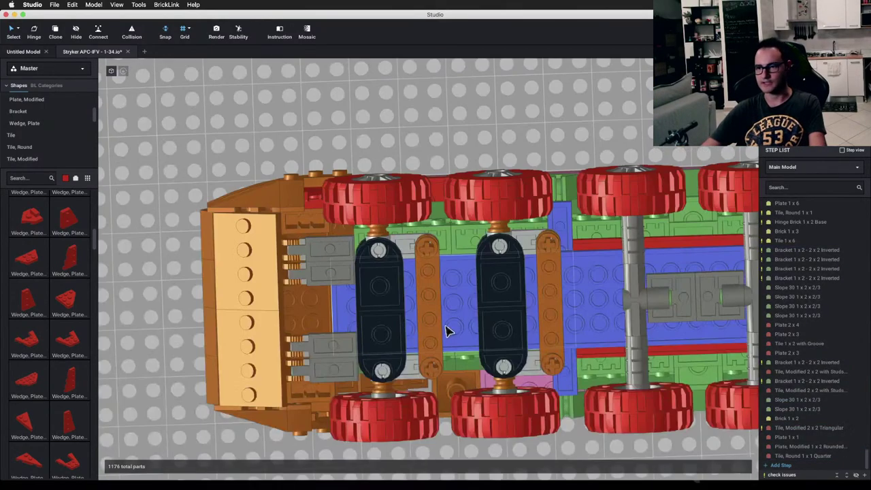
middle_click_drag(445, 331, 397, 280)
right_click_drag(397, 280, 395, 261)
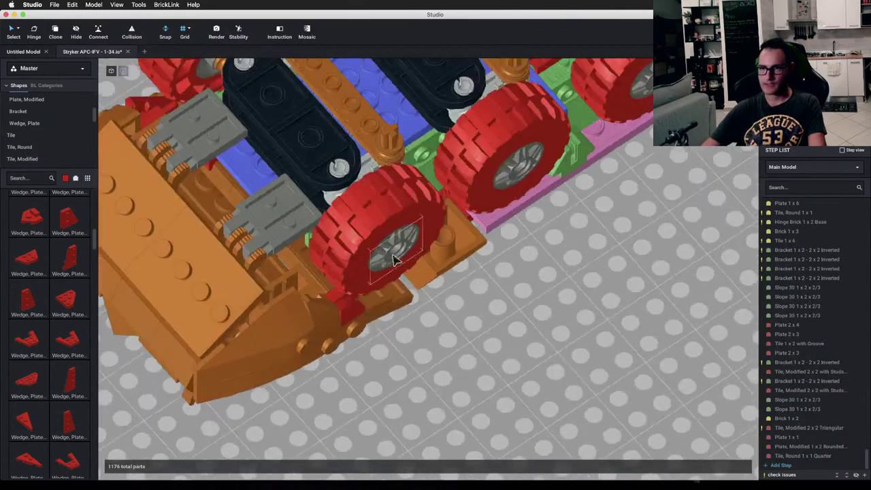
scroll(372, 115, "up", 4)
scroll(383, 152, "down", 4)
right_click_drag(383, 151, 334, 209)
key("h")
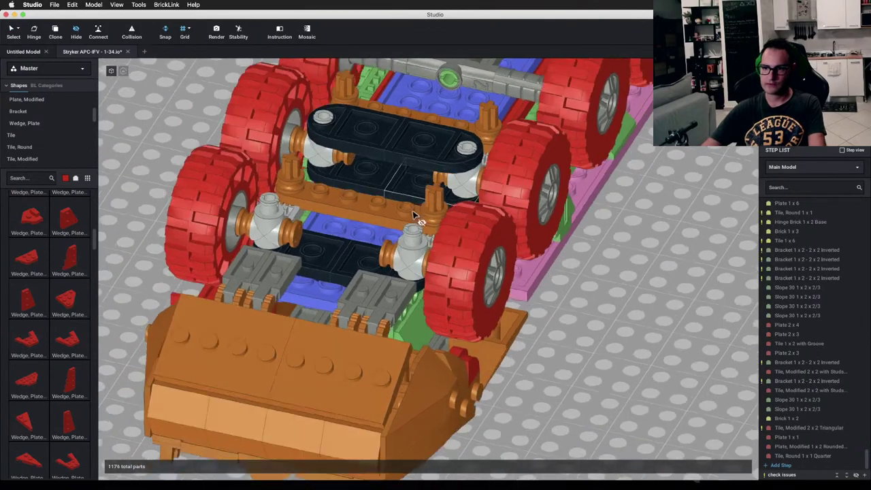
right_click_drag(413, 215, 409, 161)
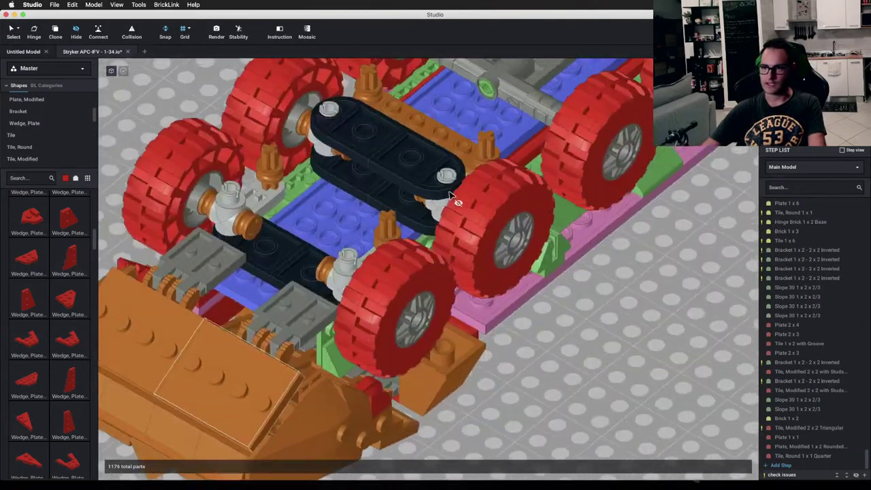
right_click_drag(450, 197, 404, 161)
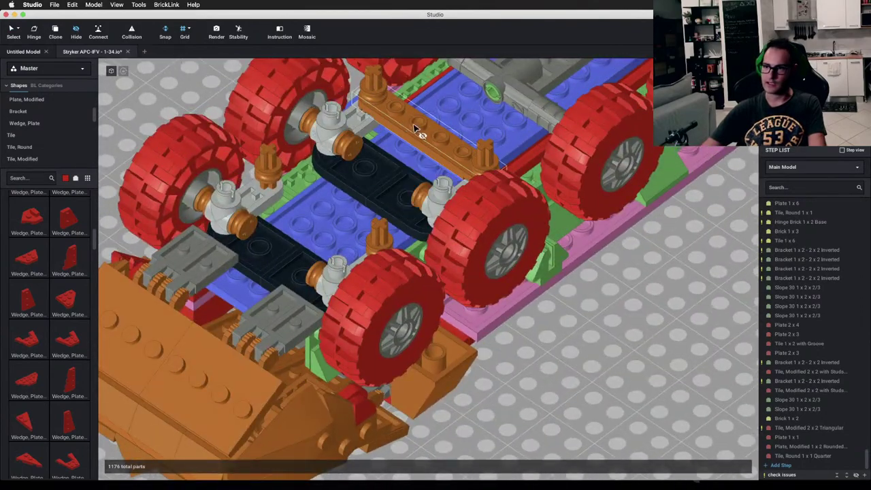
right_click_drag(415, 128, 335, 305)
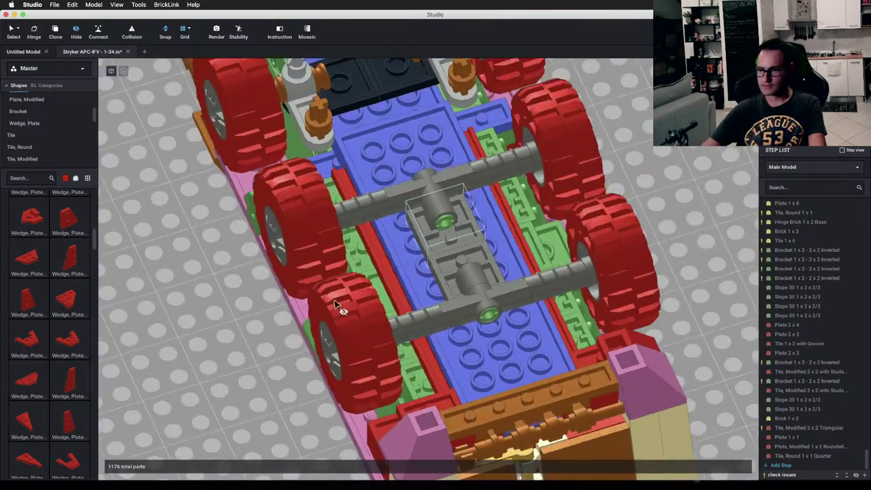
Step: Delete the orange studded plate at the rear end of the vehicle's underside
left_click(533, 407)
key("Delete")
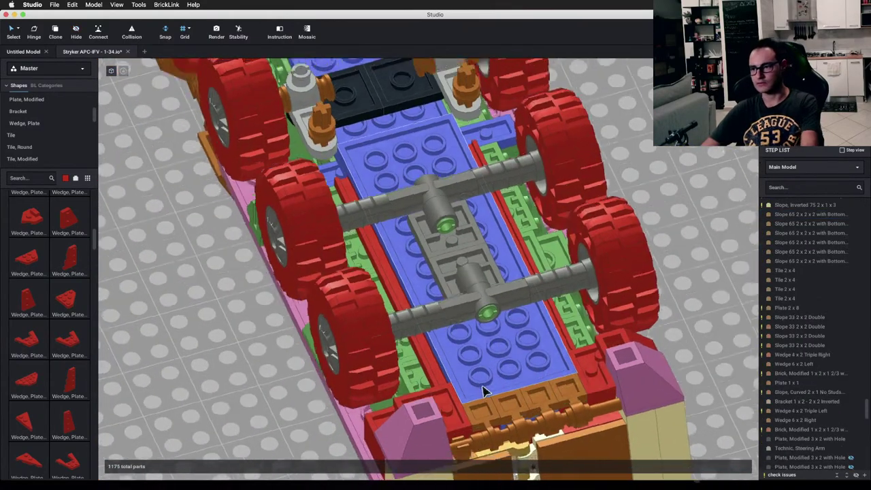
Step: Inspect the green Plate 2 x 2 and inverted bracket between the rear wheels on the underside
mouse_move(482, 388)
right_mouse_down()
mouse_move(475, 376)
mouse_move(476, 395)
right_mouse_up()
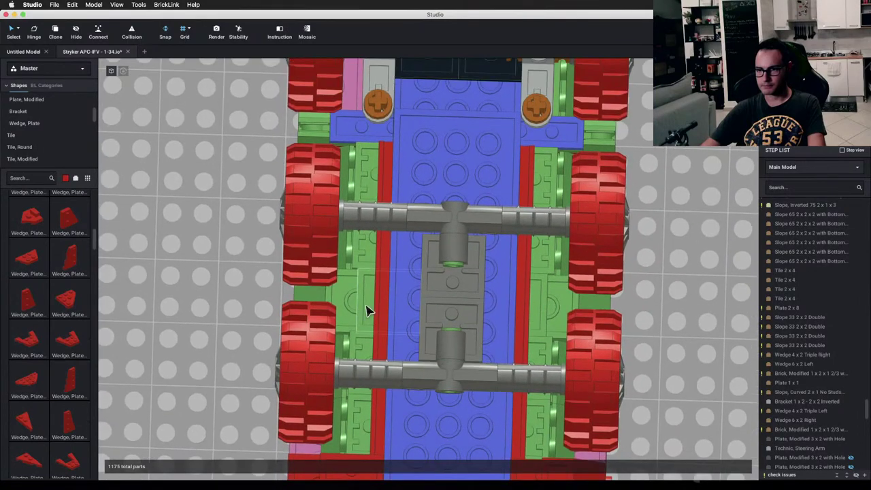
left_click(303, 300)
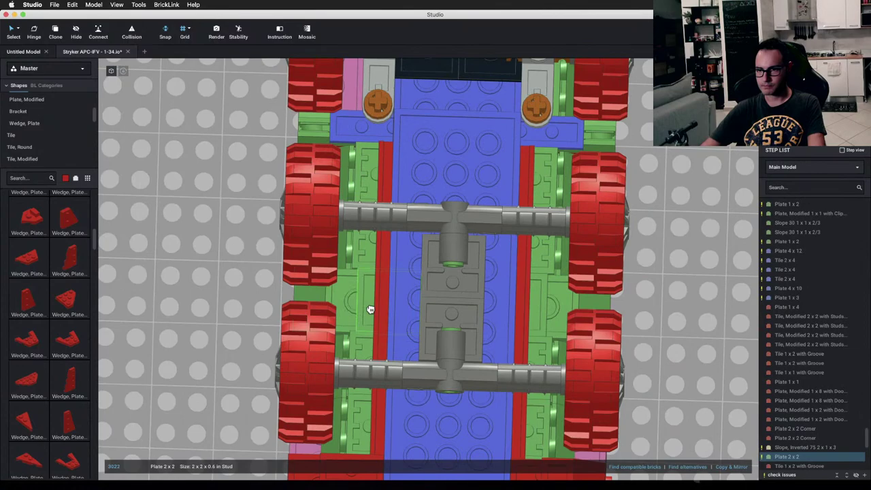
left_click(233, 284)
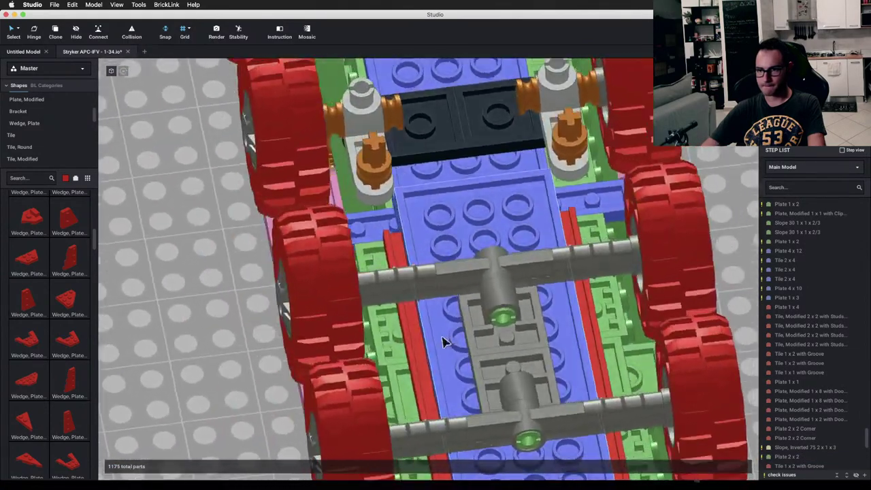
left_click_drag(397, 357, 361, 350)
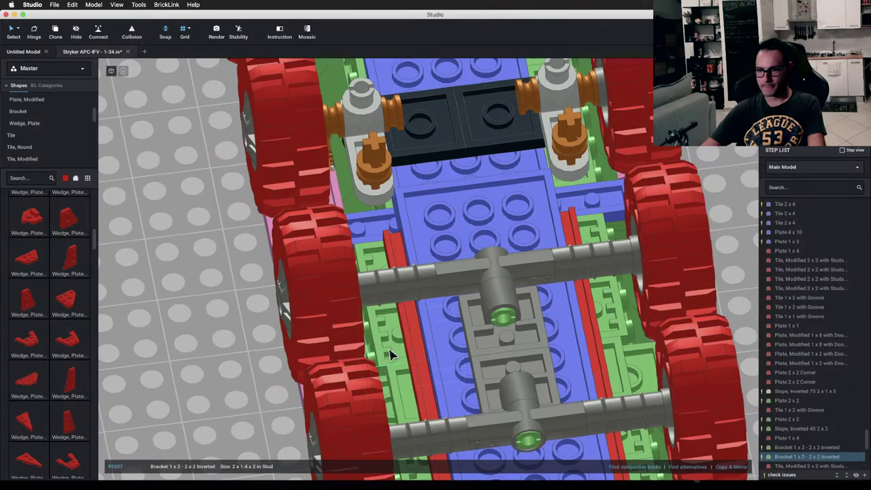
left_click(254, 346)
Step: Place a red Plate 1 x 4 crosswise on the chassis underside, directly behind the second axle's black plates
right_click_drag(254, 345, 495, 298)
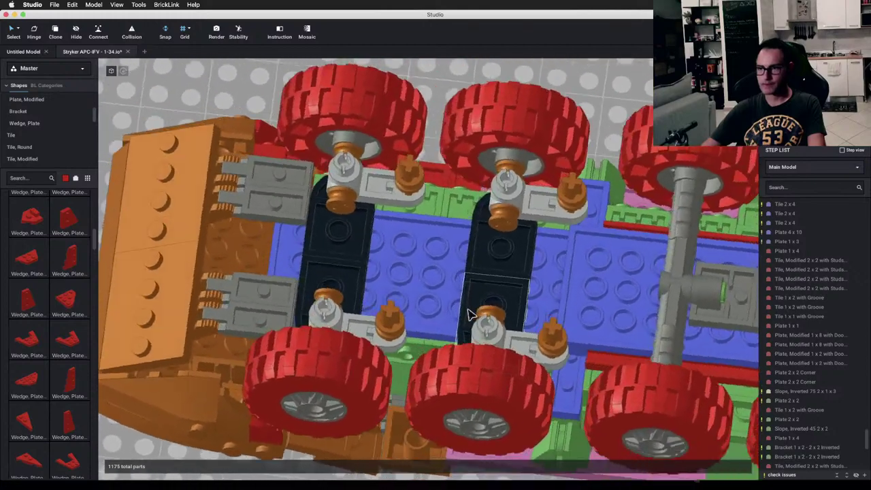
scroll(39, 113, "up", 3)
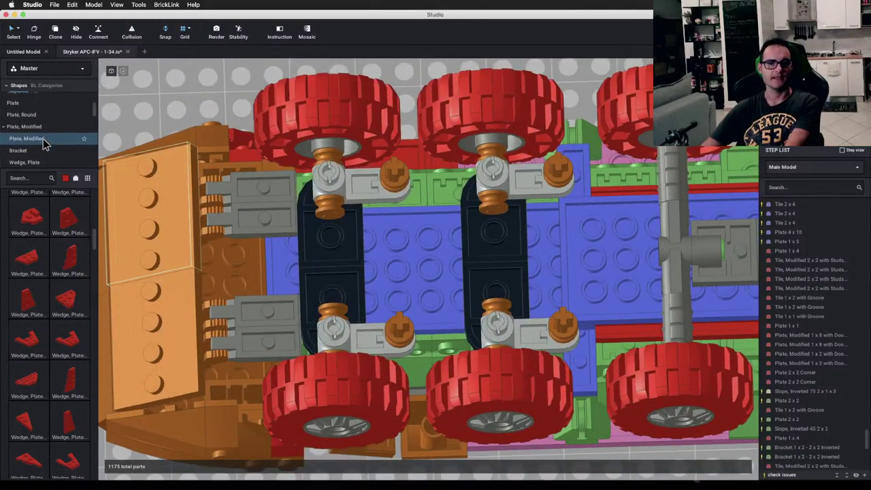
left_click(37, 108)
left_click_drag(67, 264, 521, 263)
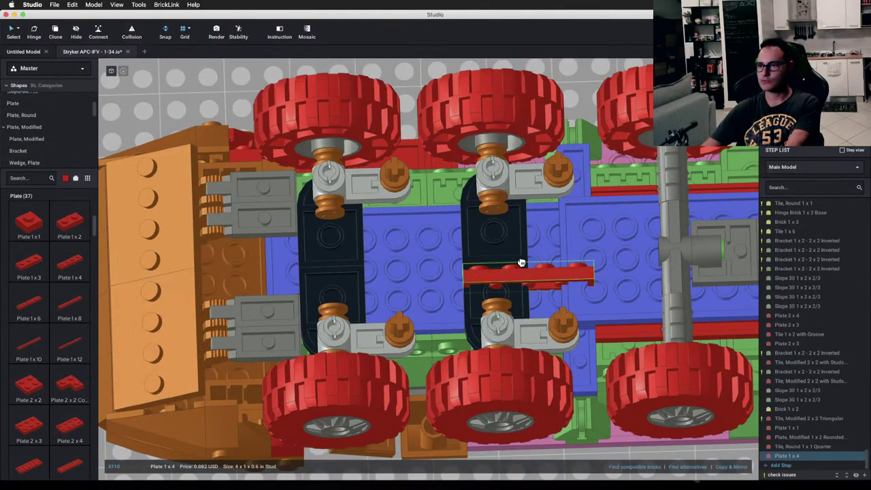
right_click_drag(516, 253, 379, 256)
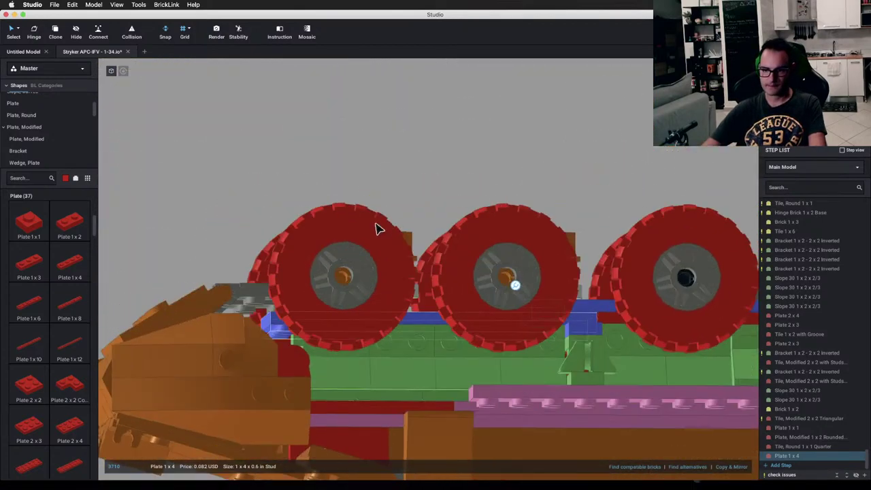
mouse_move(375, 230)
right_mouse_down()
mouse_move(375, 266)
mouse_move(406, 251)
mouse_move(414, 262)
mouse_move(379, 267)
mouse_move(383, 231)
mouse_move(388, 245)
right_mouse_up()
Step: Place a red Plate 2 x 6 at the grey front hinge plates and clone the red Plate 1 x 4 behind the second axle
left_click_drag(38, 466, 284, 335)
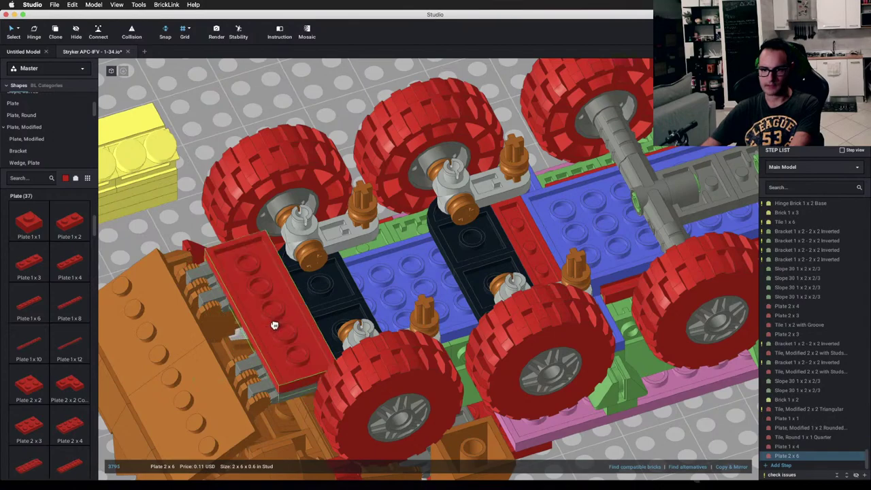
right_click_drag(153, 223, 303, 267)
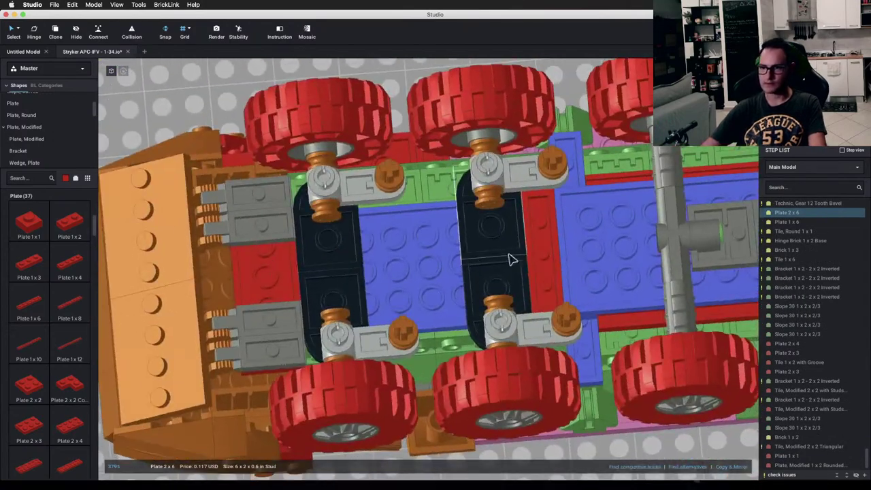
key("c")
left_click(540, 258)
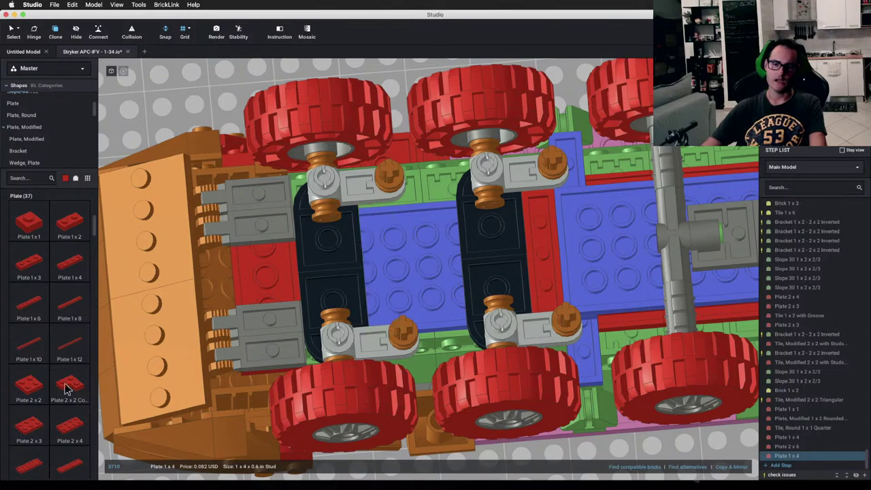
Step: Place two red Plates 2 x 3 side by side on the underside between the black plates of the first and second axles
left_click(31, 425)
left_click(412, 243)
left_click(427, 303)
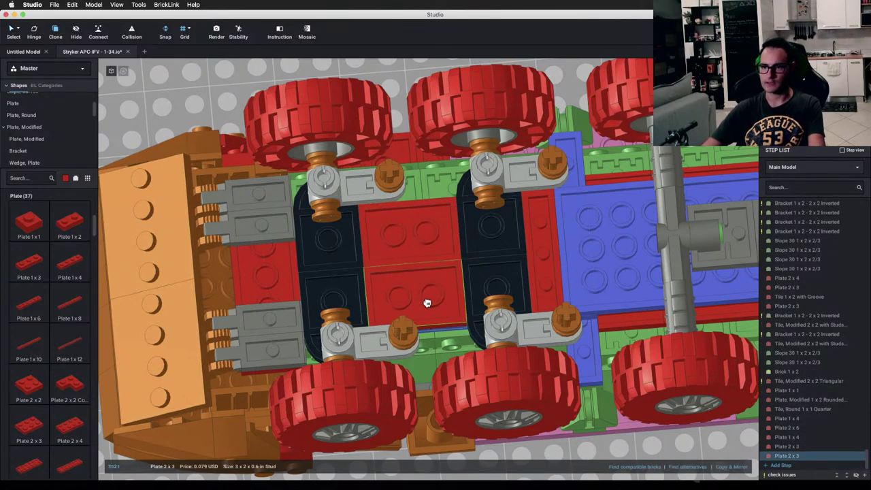
mouse_move(461, 293)
right_mouse_down()
mouse_move(470, 299)
mouse_move(495, 267)
mouse_move(469, 275)
mouse_move(457, 297)
mouse_move(464, 293)
right_mouse_up()
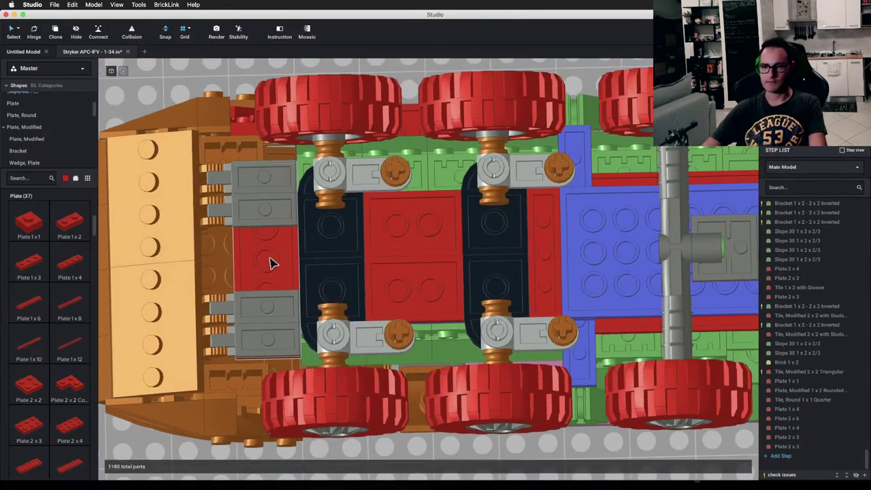
mouse_move(270, 263)
right_mouse_down()
mouse_move(265, 239)
mouse_move(270, 261)
right_mouse_up()
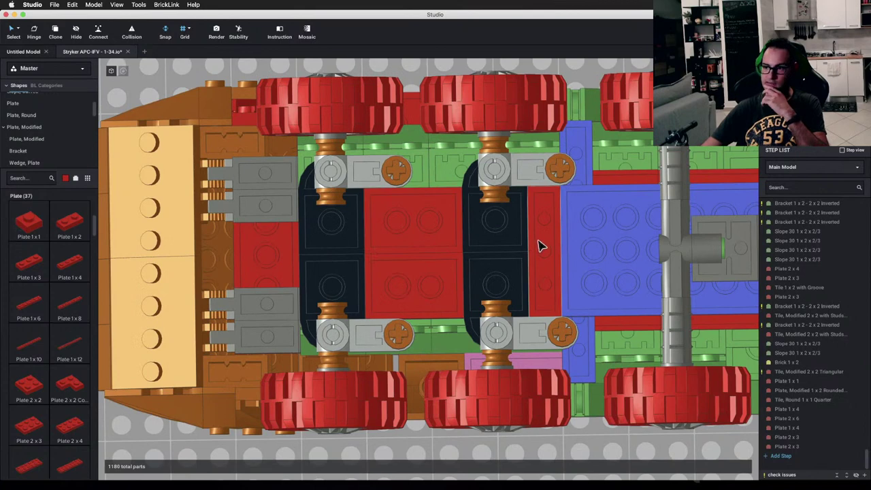
Step: Place a red Plate 2 x 12 lengthwise along the underside's centreline, running from the front hinge plates to behind the second axle
scroll(59, 368, "down", 5)
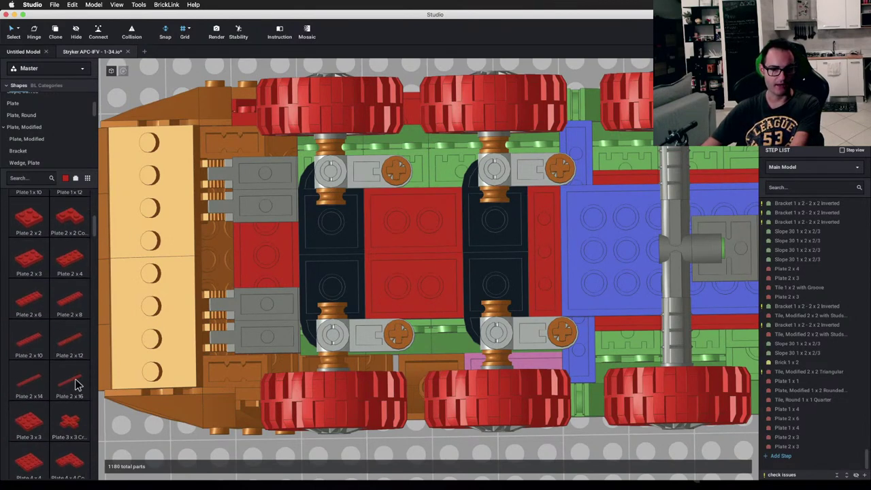
left_click_drag(71, 344, 474, 249)
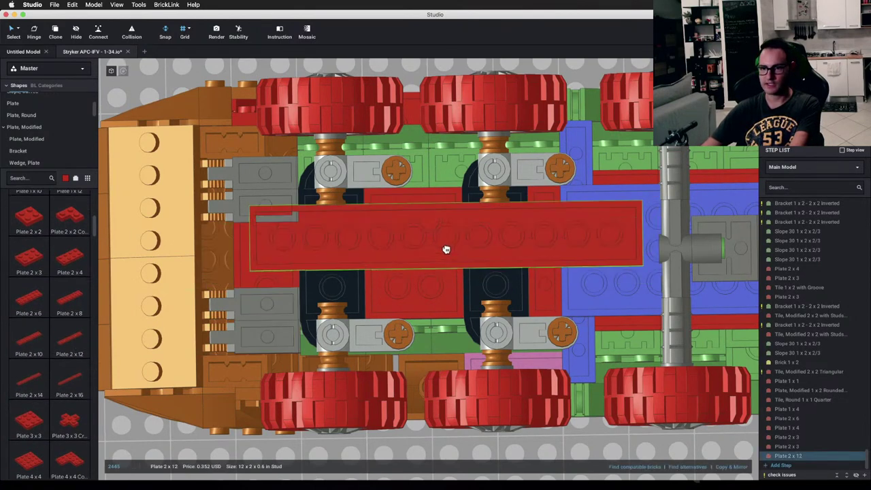
middle_click_drag(653, 309, 473, 302)
mouse_move(473, 302)
right_mouse_down()
mouse_move(484, 275)
mouse_move(469, 296)
mouse_move(481, 295)
right_mouse_up()
left_click(618, 115)
right_click_drag(608, 221, 457, 291)
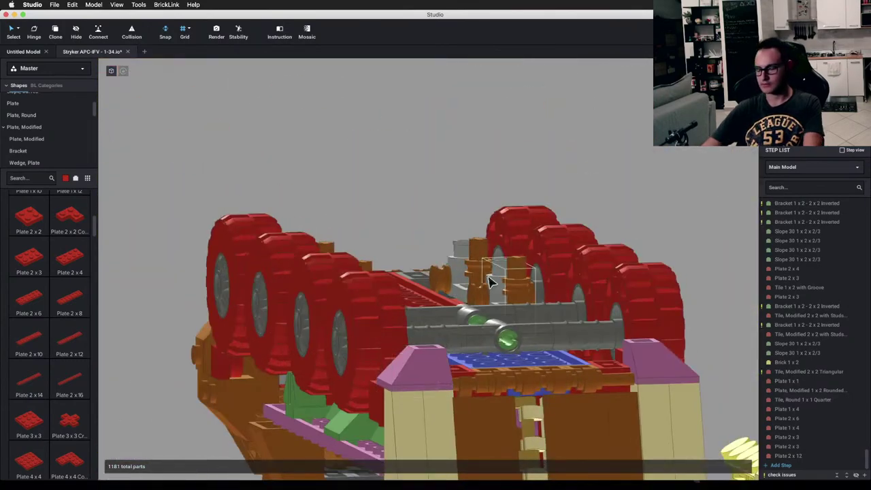
Step: Check the Stryker reference images in Chrome, and place a red Plate 2 x 6 crosswise over the orange hinge row at the rear
key("super+Tab")
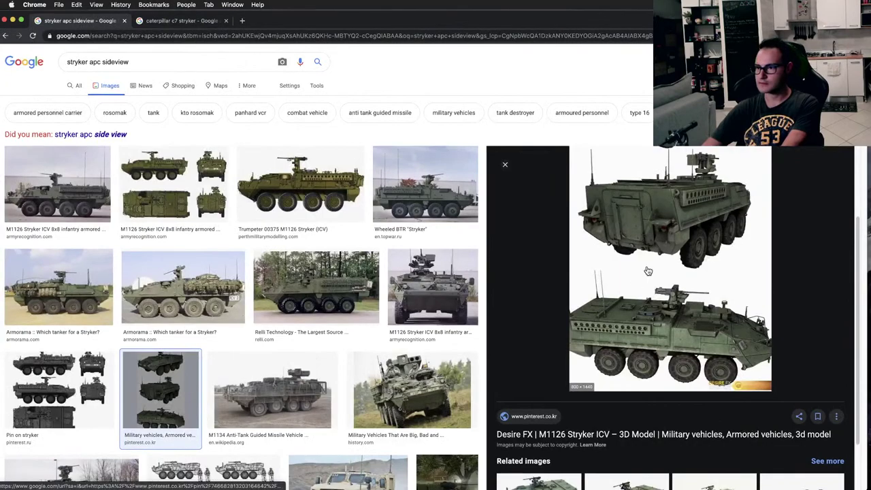
key("super+Tab")
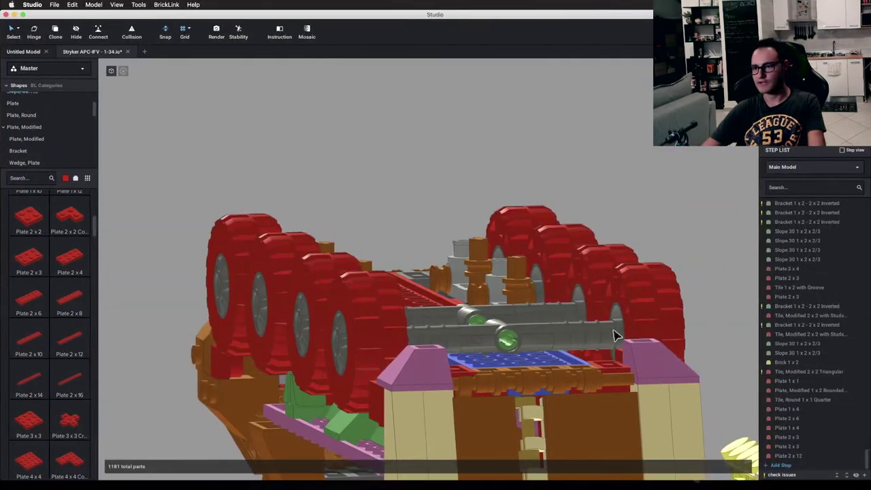
right_click_drag(615, 333, 569, 274)
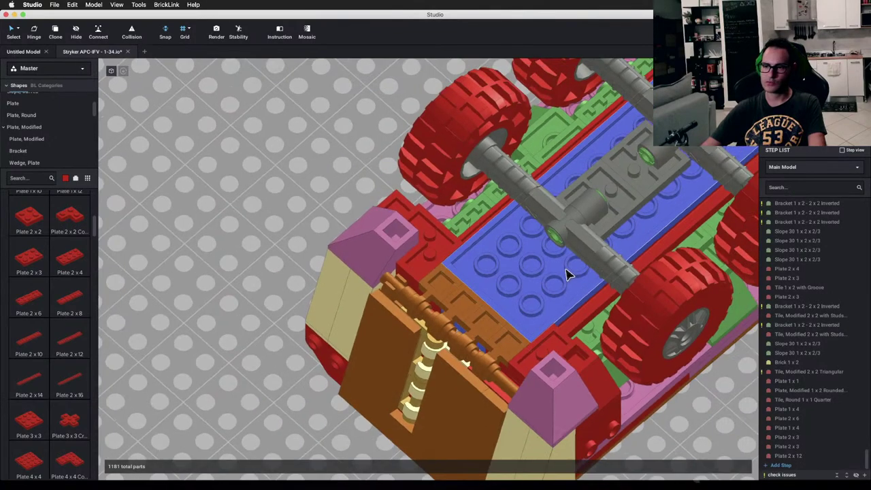
left_click_drag(13, 299, 480, 301)
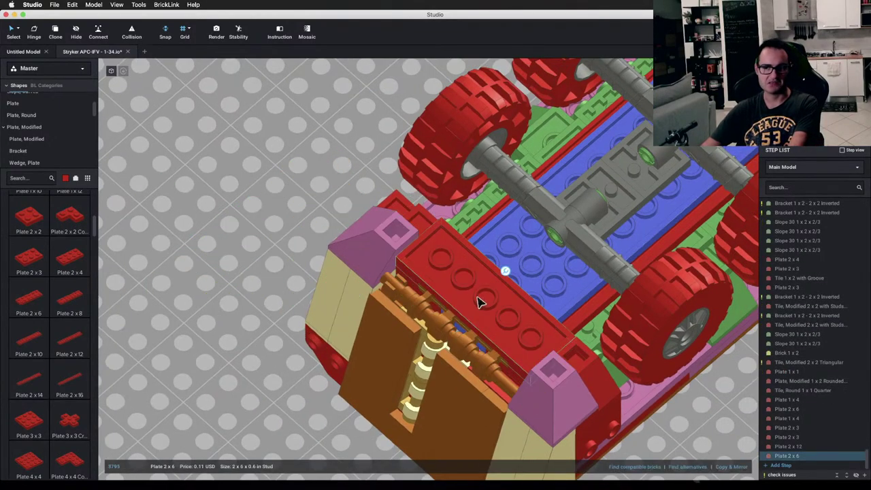
right_click_drag(329, 254, 392, 298)
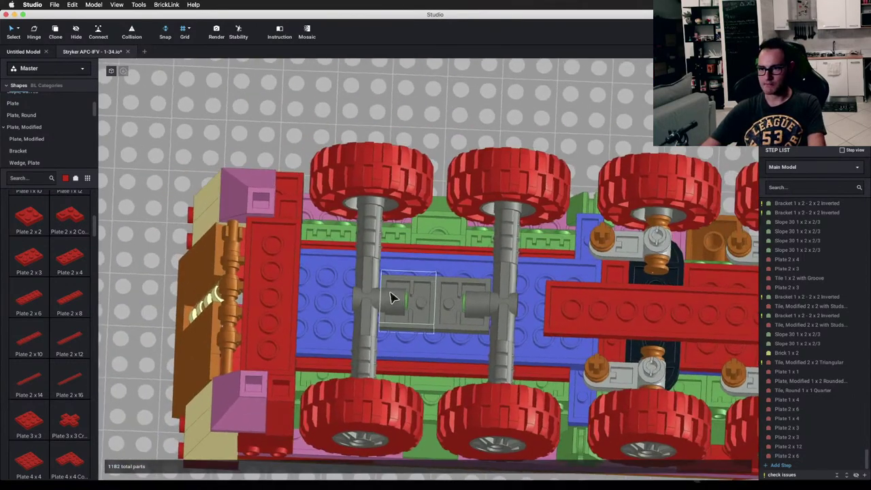
Step: Clone the red Plate 1 x 4 behind the second axle and place the copy crosswise between the Plate 2 x 12 and the third axle
left_click(608, 350)
key("c")
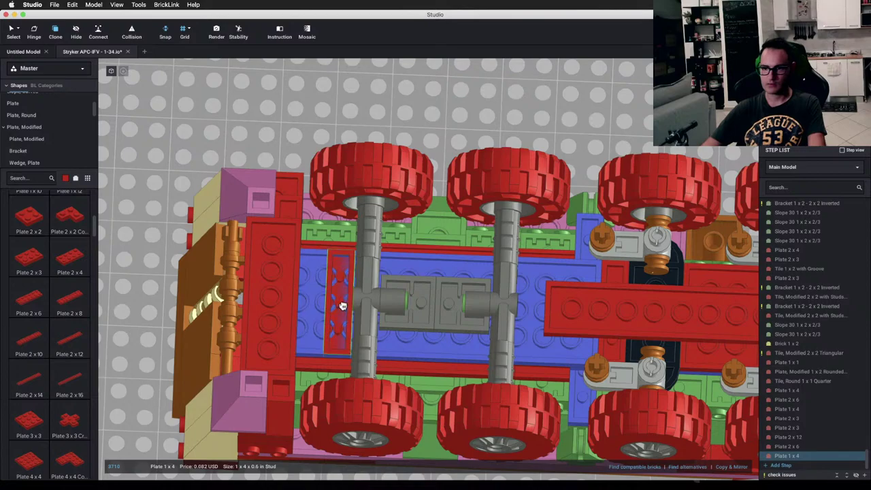
right_click_drag(344, 306, 364, 305)
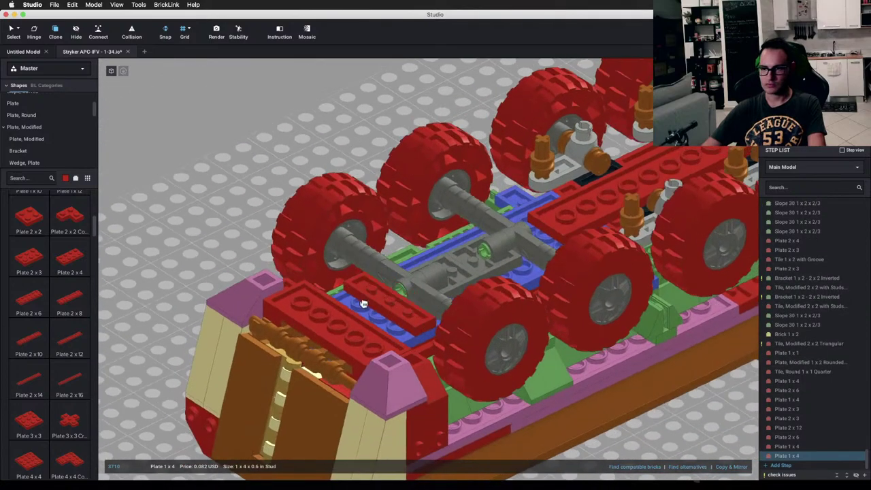
right_click_drag(398, 329, 371, 347)
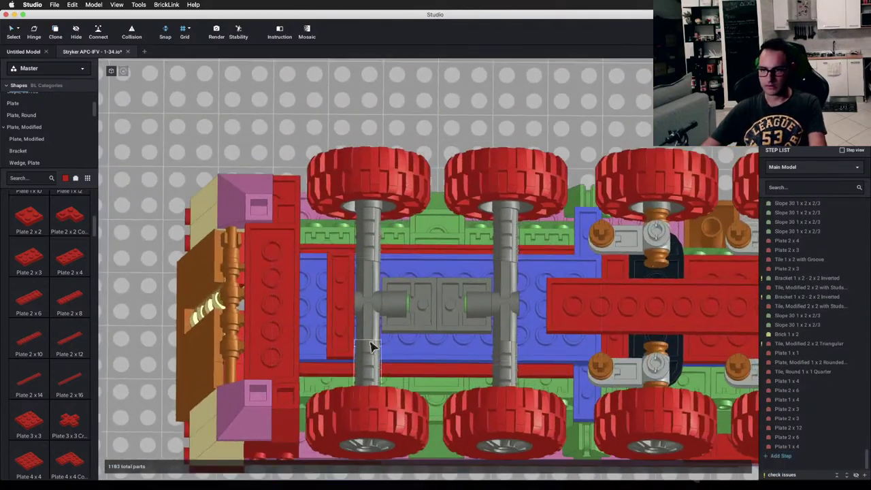
left_click_drag(342, 338, 549, 330)
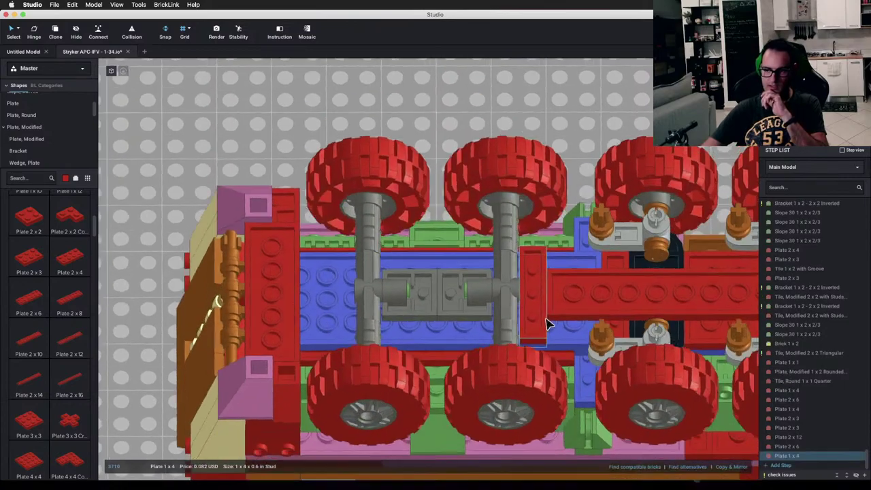
mouse_move(546, 324)
right_mouse_down()
mouse_move(529, 307)
mouse_move(499, 312)
mouse_move(548, 332)
right_mouse_up()
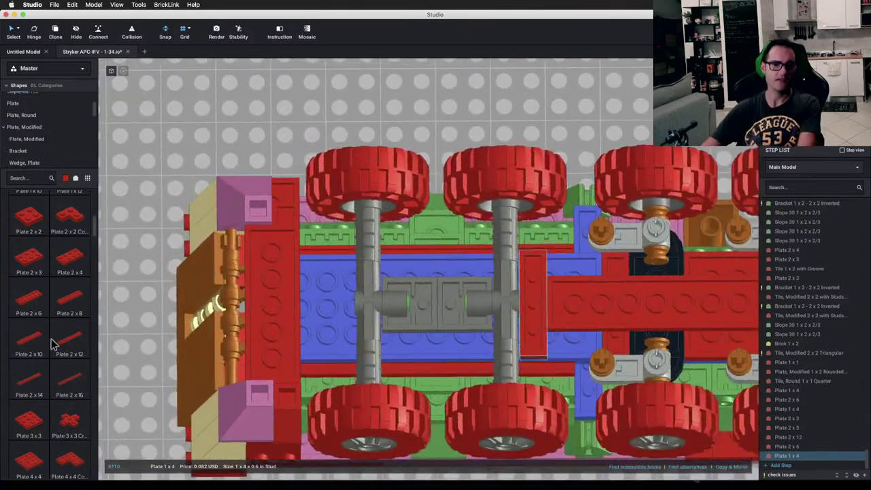
Step: Place a red Plate 2 x 4 crosswise on the blue plates between the rearmost axle and the rear Plate 2 x 6
left_click_drag(58, 259, 347, 310)
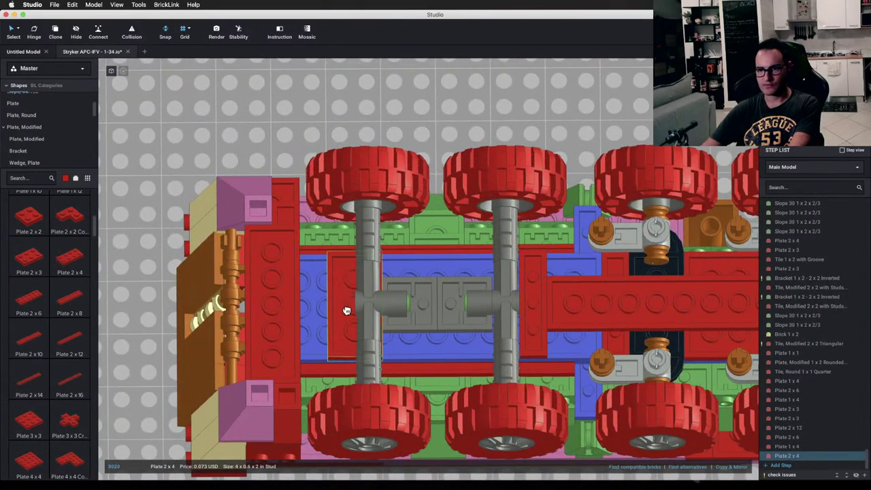
scroll(399, 239, "down", 3)
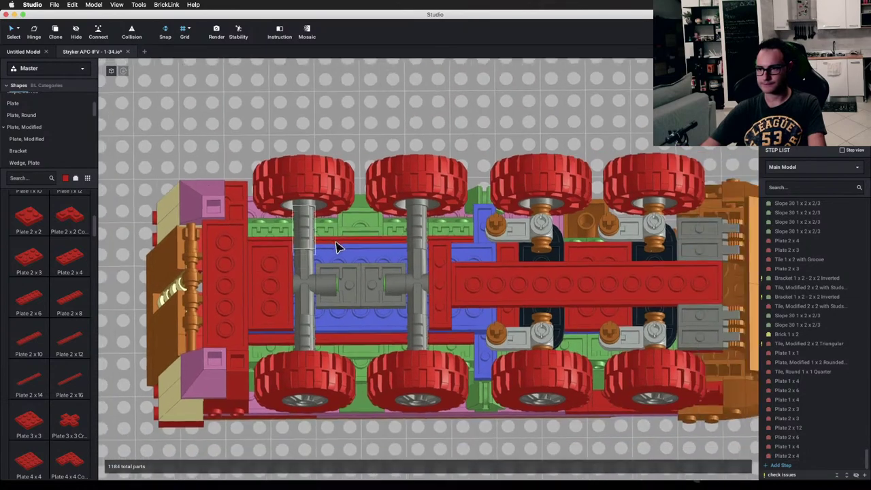
scroll(327, 275, "up", 2)
right_click_drag(290, 298, 313, 303)
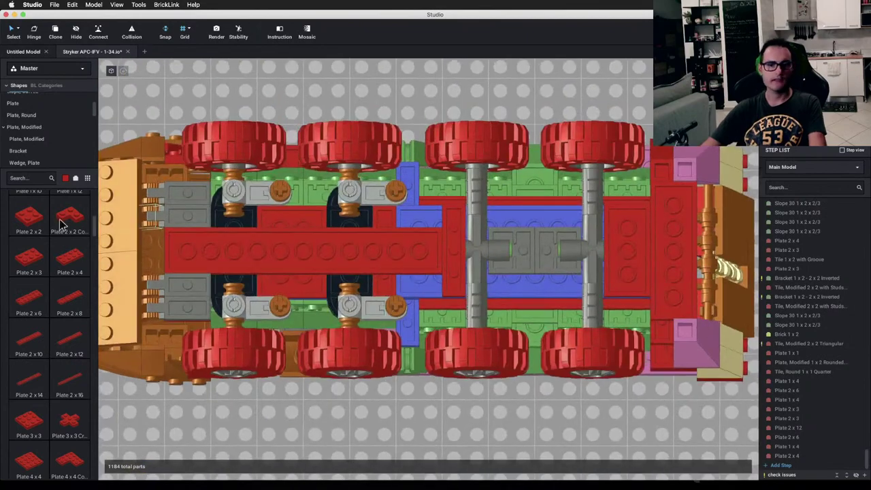
Step: Place a red Plate 2 x 2 between the two rear axle connectors and a red Plate 2 x 4 lengthwise over the rear crosswise plates
left_click_drag(201, 237, 536, 250)
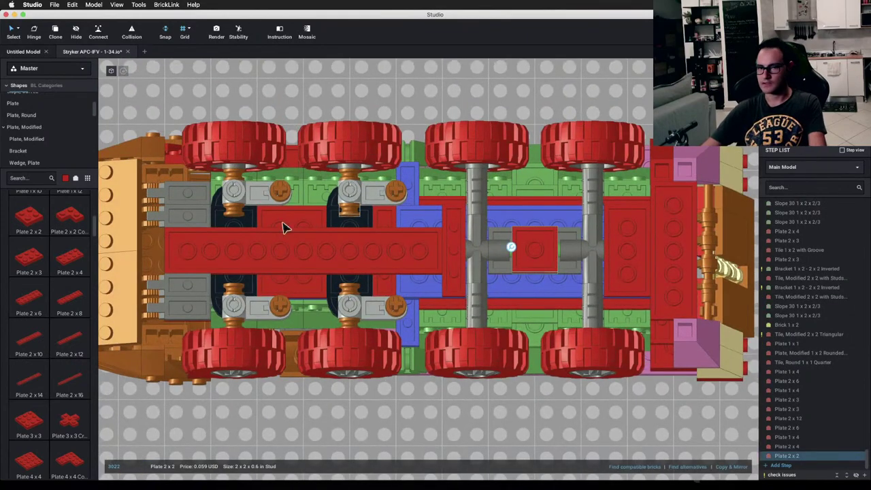
left_click_drag(39, 269, 267, 254)
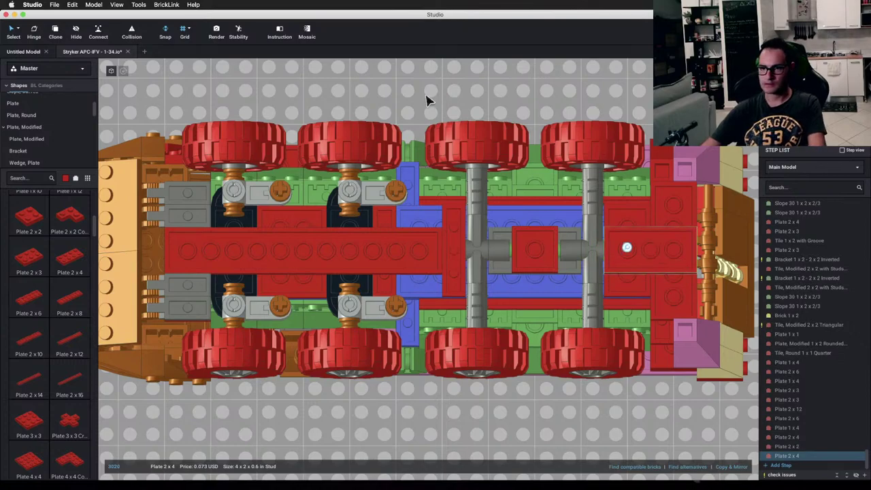
right_click_drag(427, 100, 354, 136)
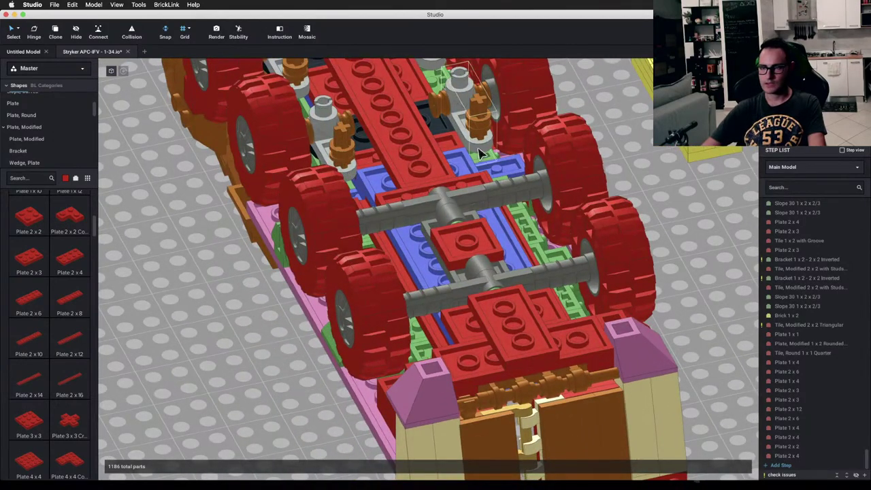
Step: Try to move and remove the red Slope, Inverted 45 2 x 1 beside the purple slope at the rear corner
right_click_drag(382, 156, 389, 241)
right_click_drag(374, 302, 355, 276)
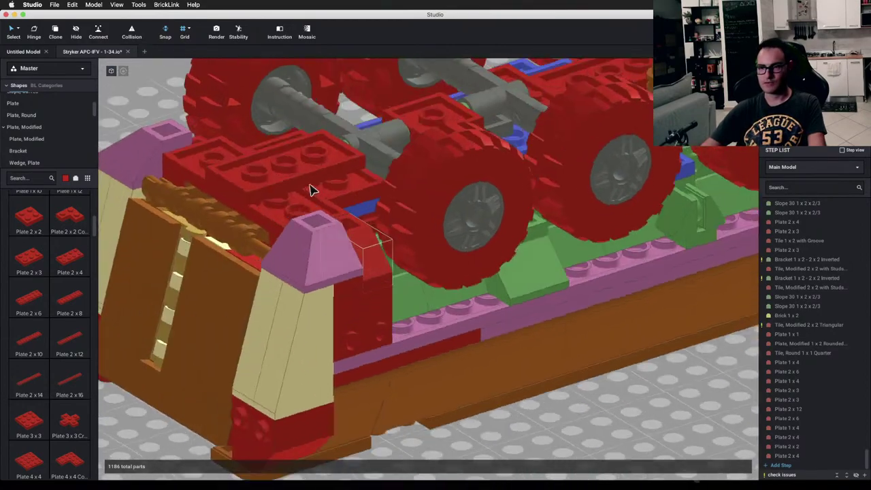
right_click_drag(310, 189, 332, 207)
right_click_drag(468, 350, 398, 287)
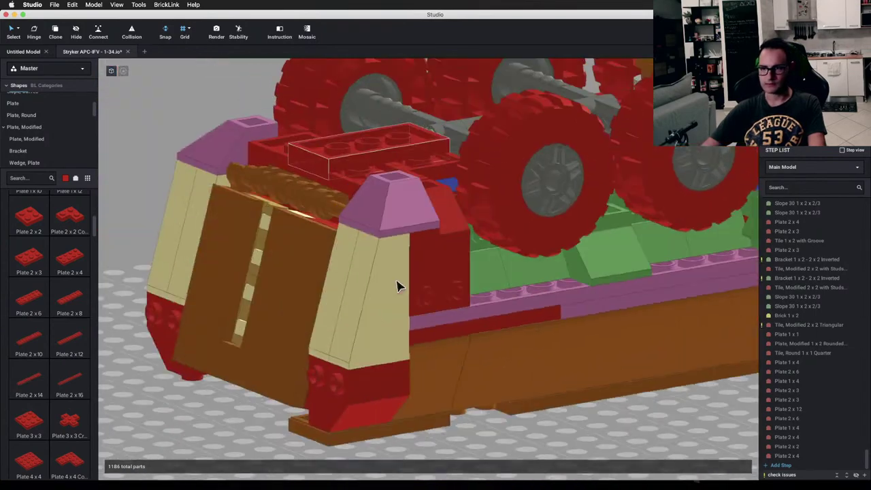
left_click_drag(398, 280, 474, 359)
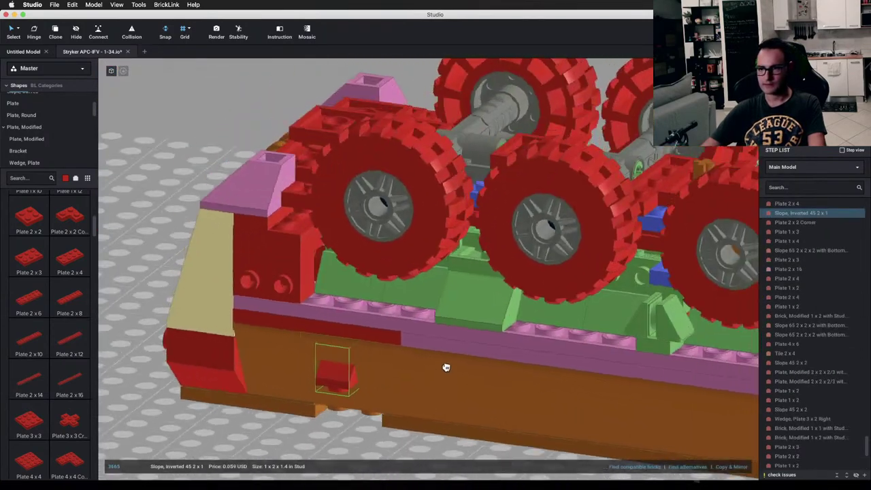
right_click_drag(447, 368, 443, 401)
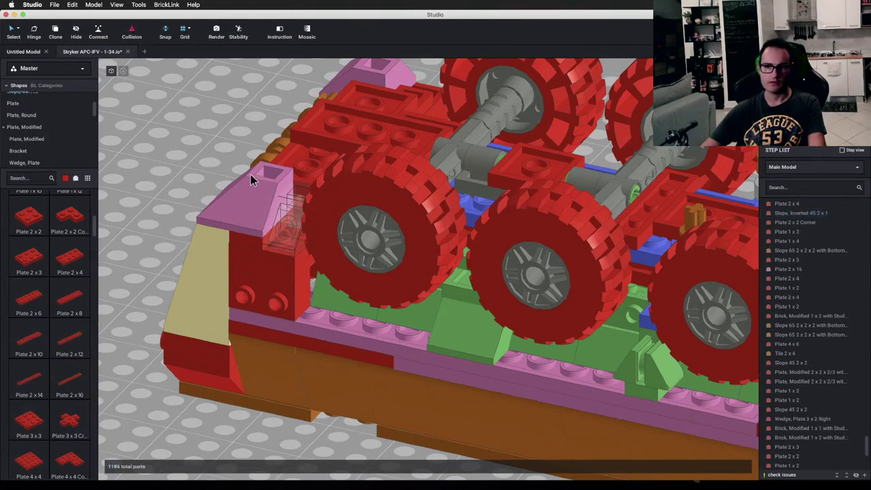
left_click(294, 224)
key("Delete")
right_click_drag(263, 266, 429, 265)
scroll(364, 262, "up", 3)
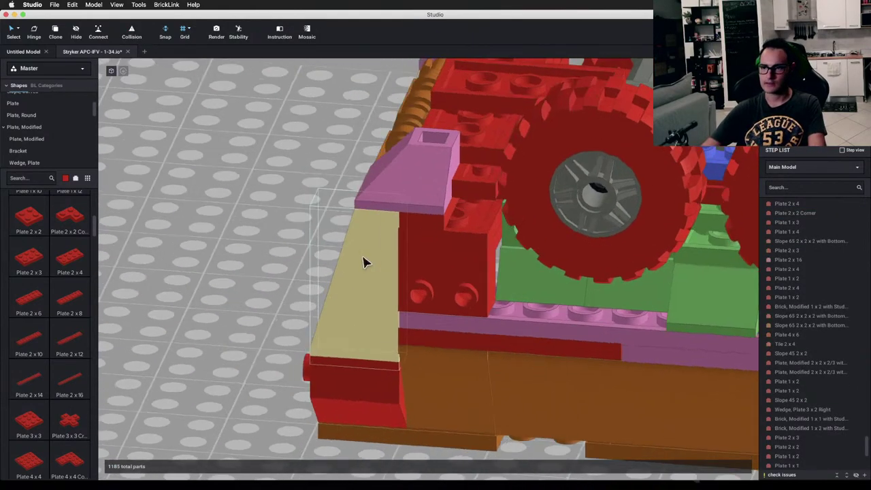
mouse_move(367, 258)
right_mouse_down()
mouse_move(363, 273)
mouse_move(368, 251)
right_mouse_up()
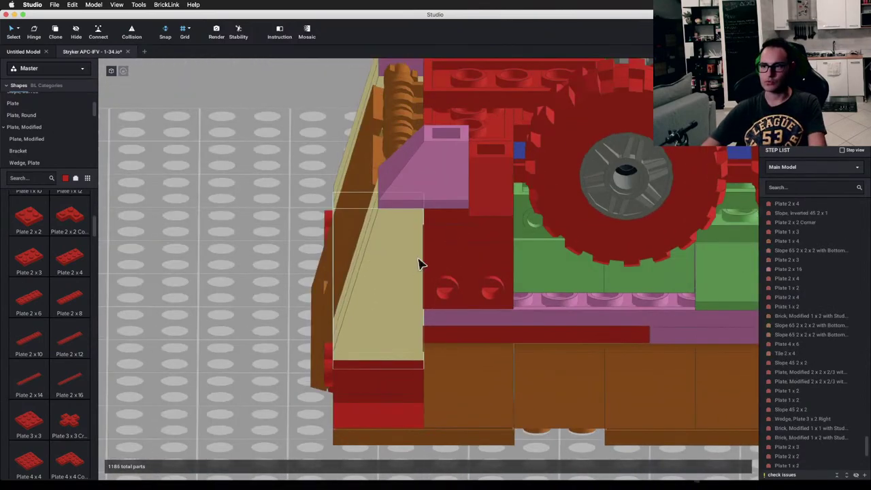
Step: Hide the purple rear corner slopes and the rear Plate 2 x 6, and delete the small red plates on both sides of the hinge row
right_click_drag(419, 264, 252, 247)
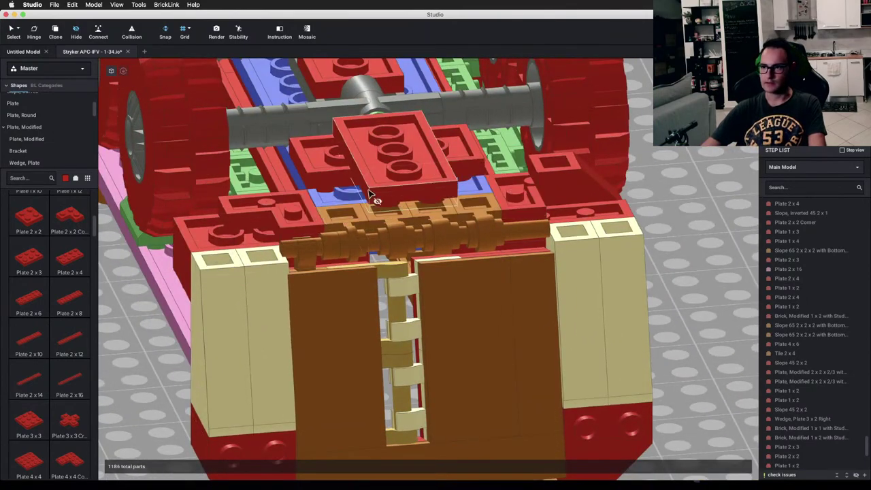
right_click_drag(382, 208, 382, 212)
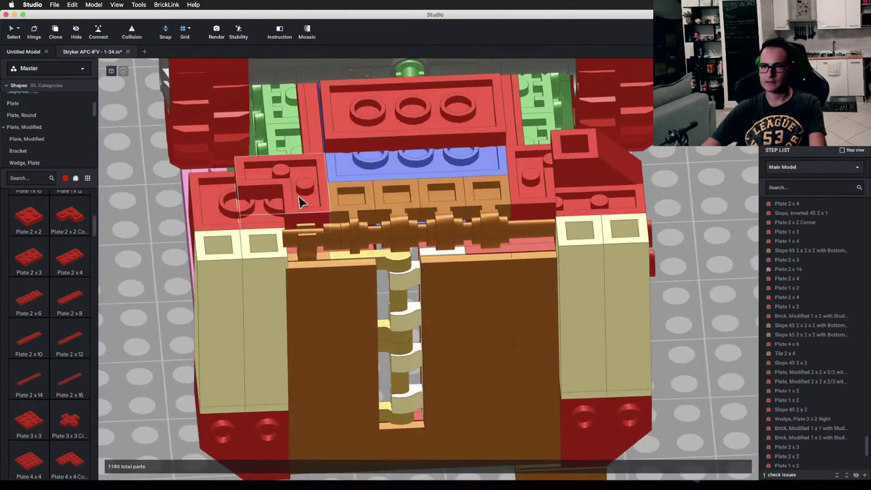
key("Delete")
left_click(538, 190)
key("Delete")
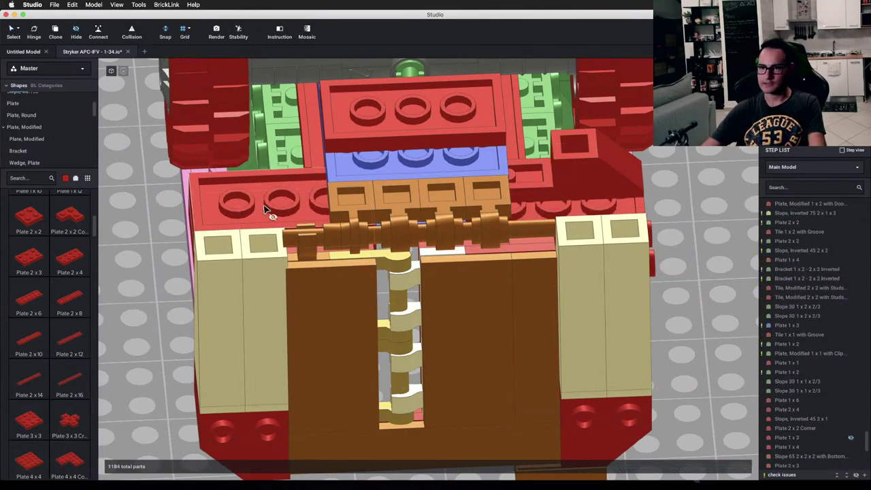
Step: Delete the upper red Plate 2 x 4 at the rear corner that has no inverted slope
right_click_drag(258, 218, 340, 231)
left_click(308, 324)
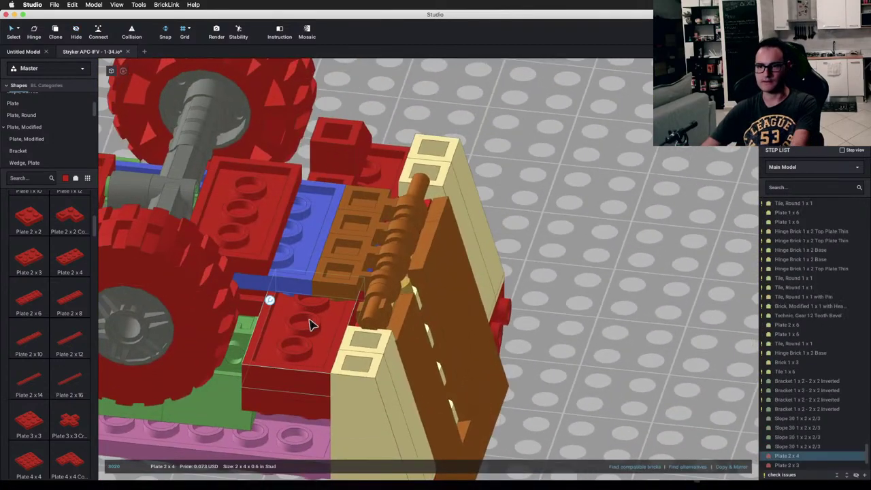
key("Delete")
Step: Clone the red Plate 2 x 2 Corner and the Slope, Inverted 45 2 x 1 onto the opposite rear corner
mouse_move(311, 324)
right_mouse_down()
mouse_move(417, 310)
mouse_move(373, 325)
mouse_move(361, 325)
mouse_move(553, 266)
mouse_move(579, 268)
right_mouse_up()
left_click(544, 263)
key("c")
left_click_drag(356, 271, 331, 232)
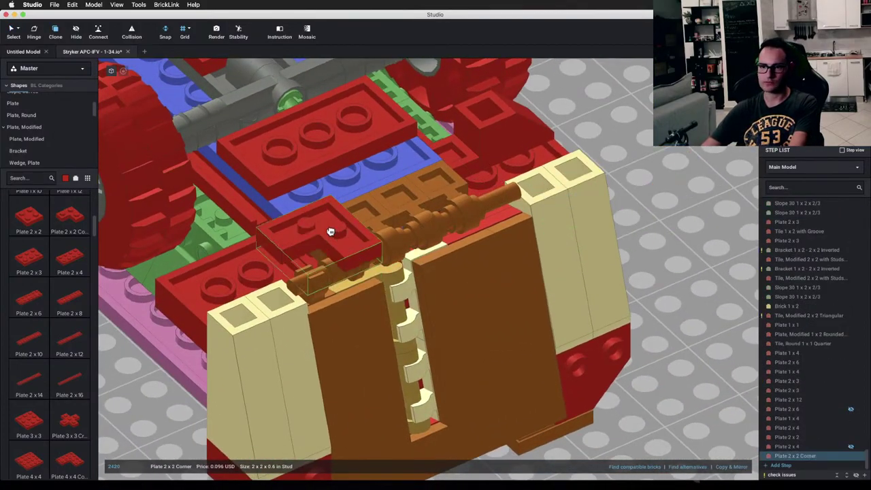
left_click(306, 236)
right_click_drag(388, 241, 470, 237)
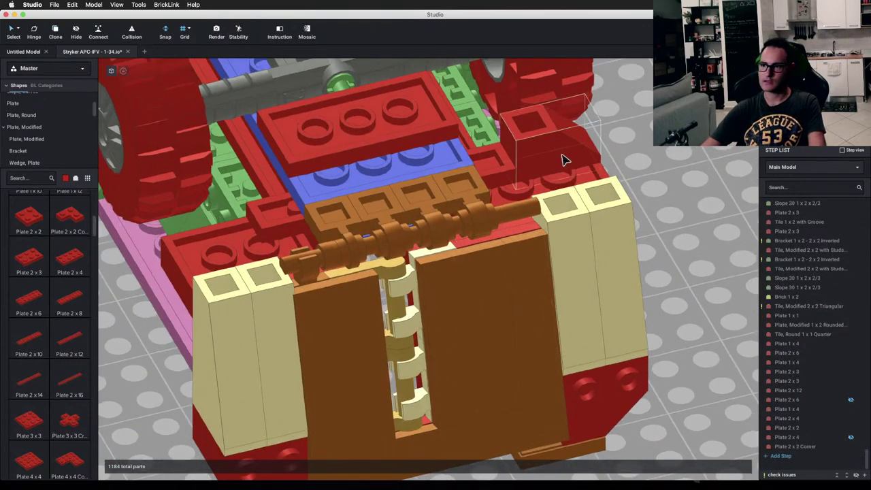
left_click(565, 159)
left_click(225, 237)
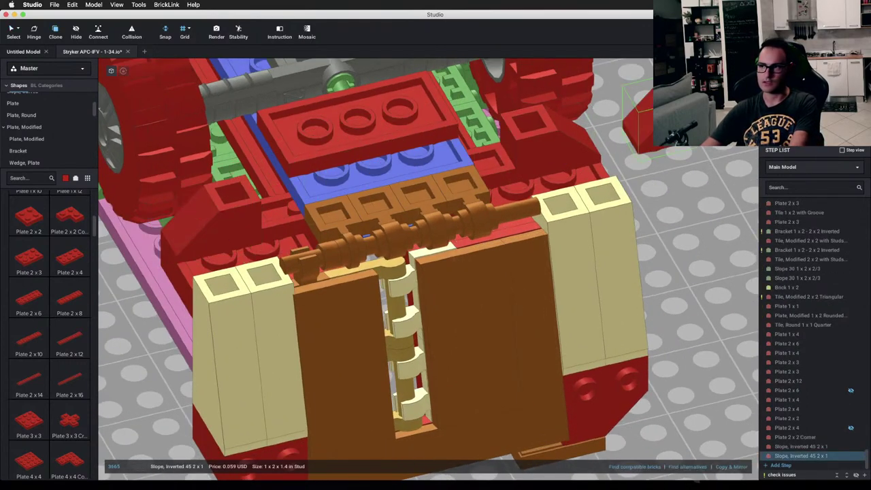
Step: Unhide all parts, keeping only the two purple rear corner slopes hidden
key("super+l")
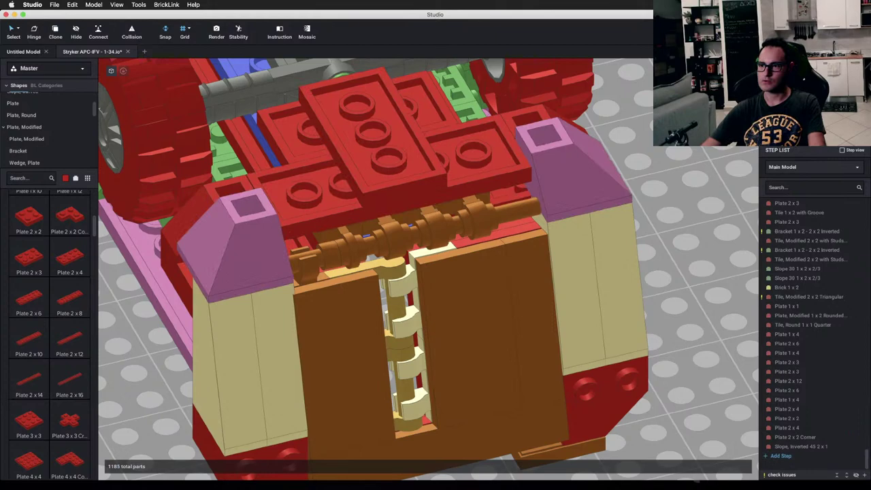
left_click(583, 197)
key("Delete")
left_click(268, 247)
key("Delete")
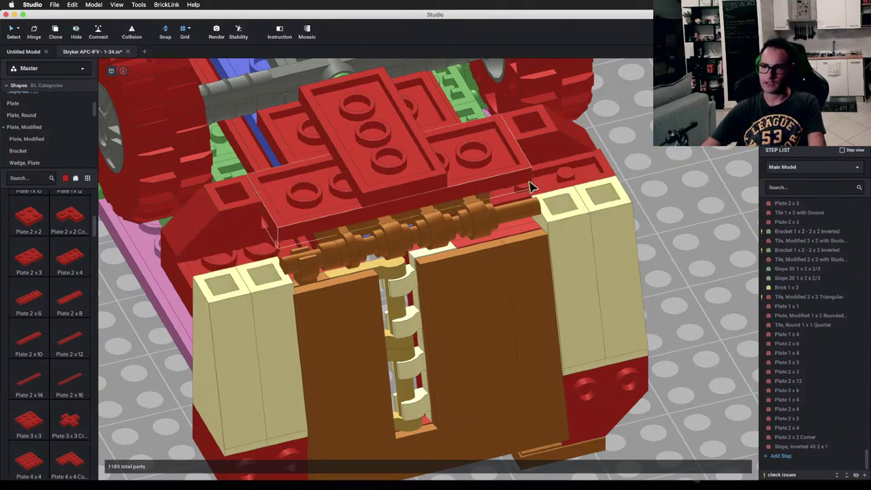
Step: Clone the red Plate 1 x 3 above the tan slopes onto the opposite rear corner
key("c")
left_click(565, 183)
left_click_drag(243, 249, 239, 260, "alt")
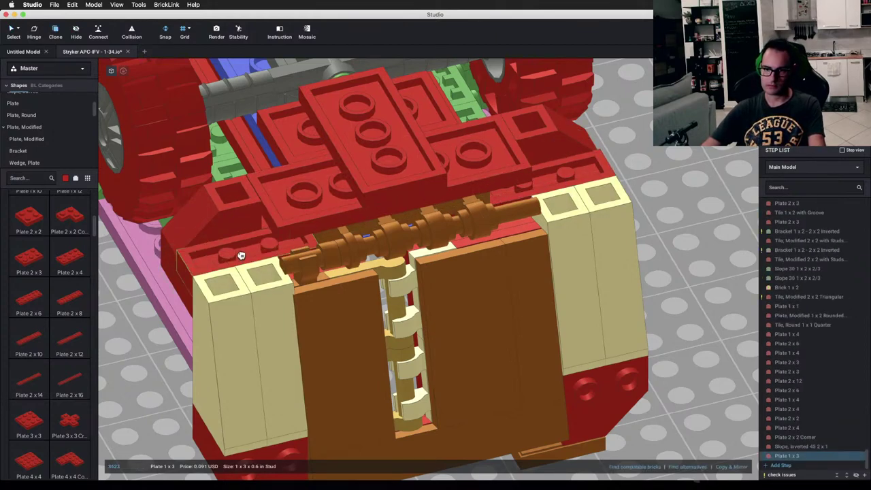
left_click(241, 255)
key("Escape")
mouse_move(352, 256)
right_mouse_down()
mouse_move(397, 238)
mouse_move(401, 253)
right_mouse_up()
key("super+l")
right_click_drag(637, 164, 578, 186)
key("super+z")
mouse_move(351, 251)
right_mouse_down()
mouse_move(341, 250)
mouse_move(346, 262)
right_mouse_up()
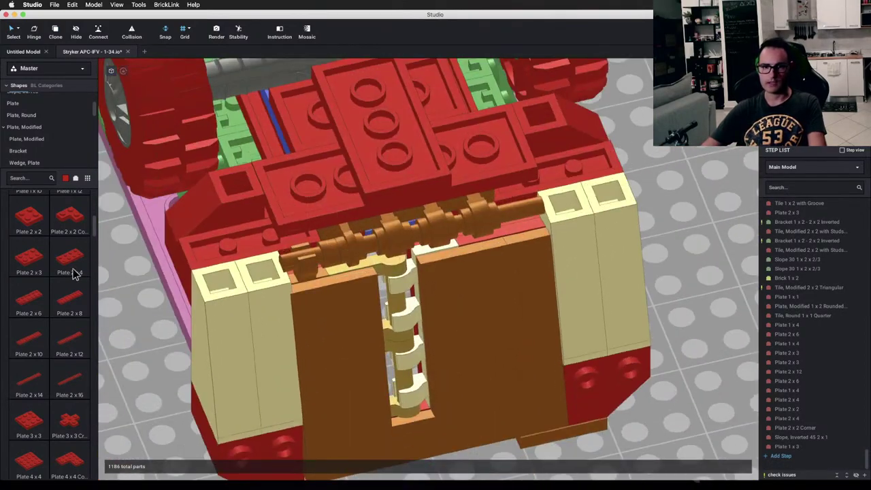
Step: Add a red Plate 1 x 2 at each end of the rear hinge row and unhide the purple corner slopes
left_click(40, 106)
left_click(68, 225)
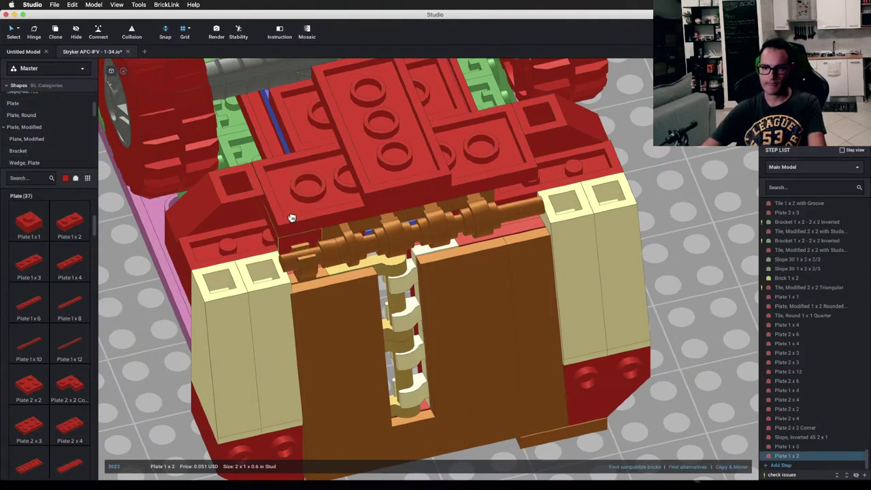
left_click(292, 218)
key("c")
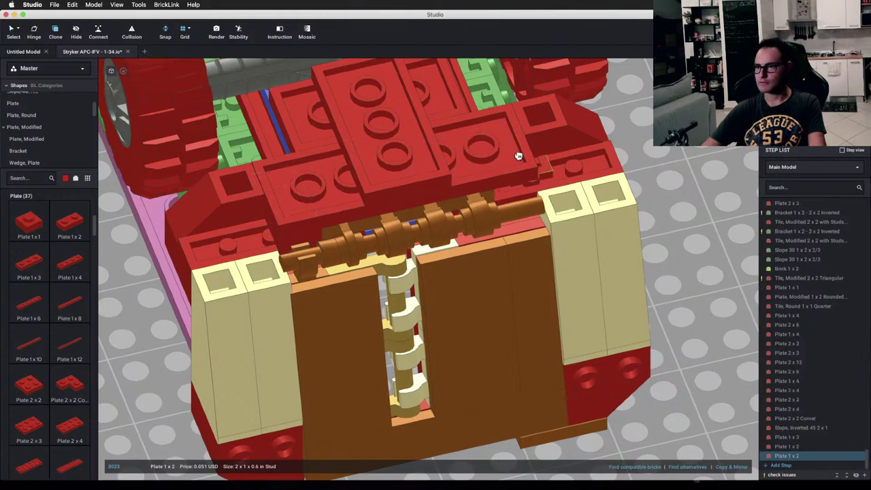
key("Escape")
right_click_drag(674, 259, 623, 249)
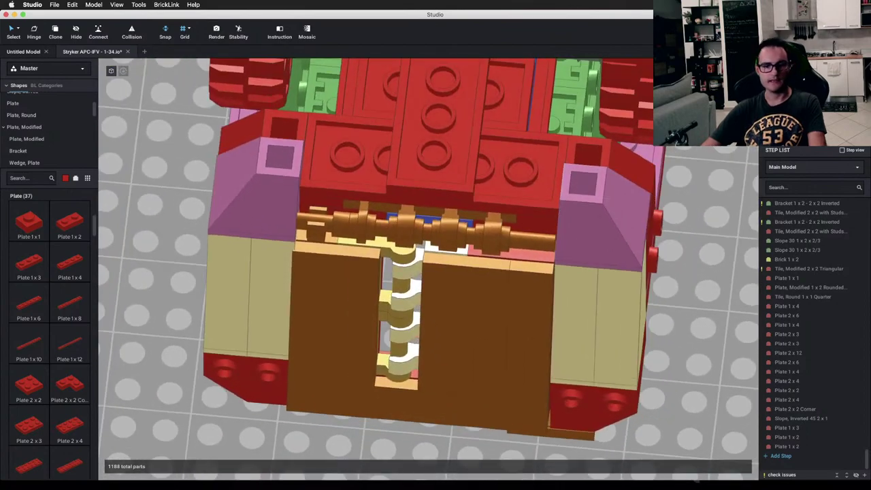
Step: Add a red Plate 1 x 3 and a Plate 1 x 2 on both sides of the central rear plate, beside the purple slopes
left_click(24, 264)
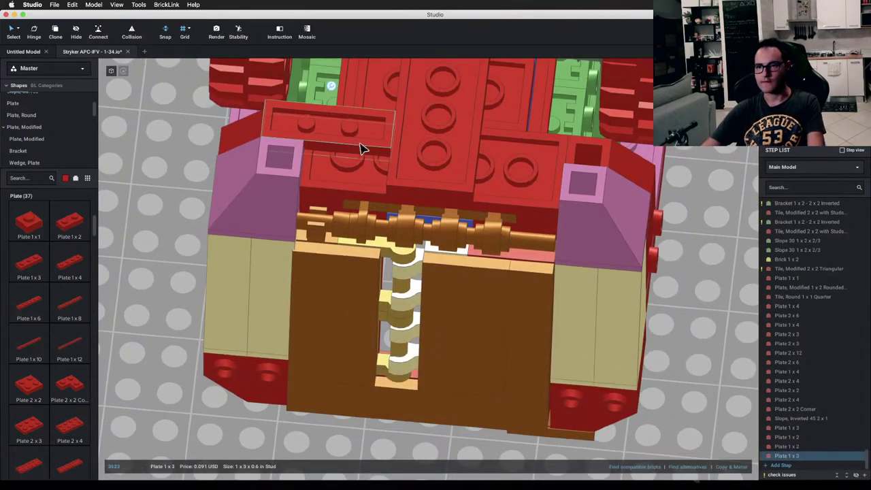
left_click(535, 148)
right_click_drag(538, 148, 422, 198)
left_click(70, 224)
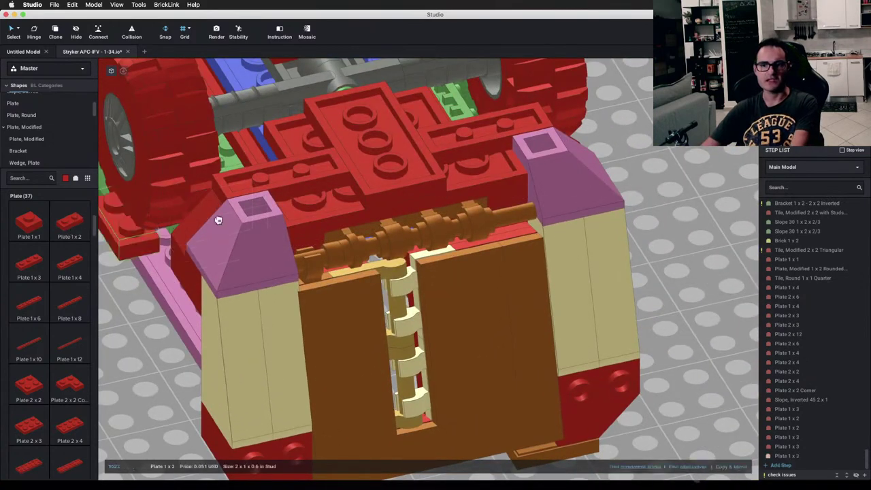
left_click(476, 167)
Step: Check the Stryker reference images in Chrome, return to Studio and compare them with the model's underside
scroll(490, 311, "down", 5)
right_click_drag(491, 312, 518, 298)
key("ctrl+Left")
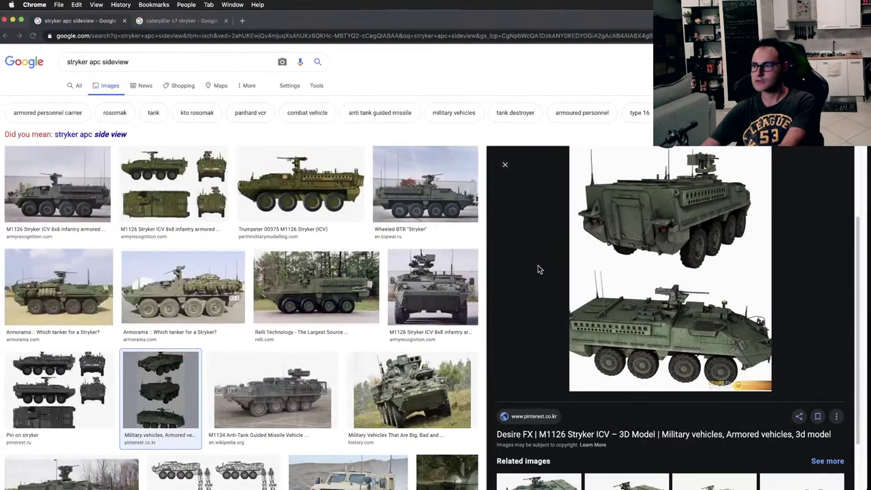
key("ctrl+Right")
right_click_drag(450, 236, 446, 259)
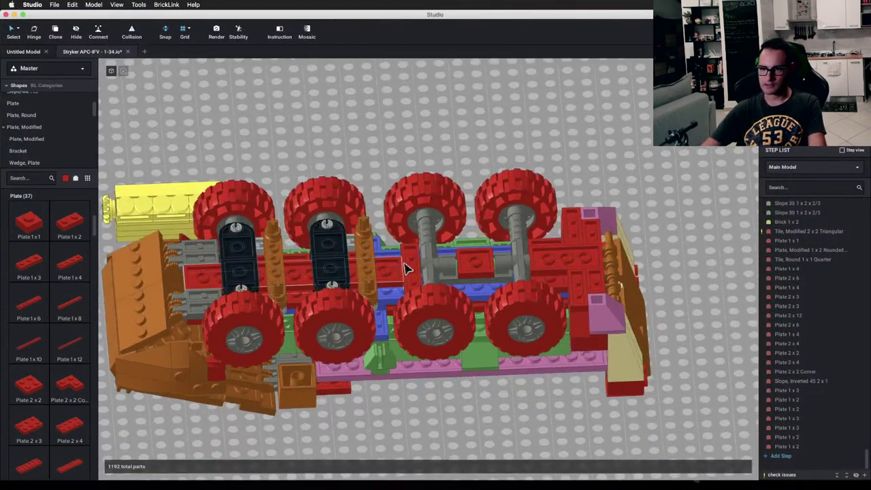
Step: Clone a red Plate 2 x 2 onto the underside's centre line between the orange beam and the third axle
scroll(405, 264, "up", 4)
mouse_move(404, 264)
middle_mouse_down()
mouse_move(493, 275)
mouse_move(401, 274)
middle_mouse_up()
right_click_drag(401, 274, 435, 261)
left_click(435, 261)
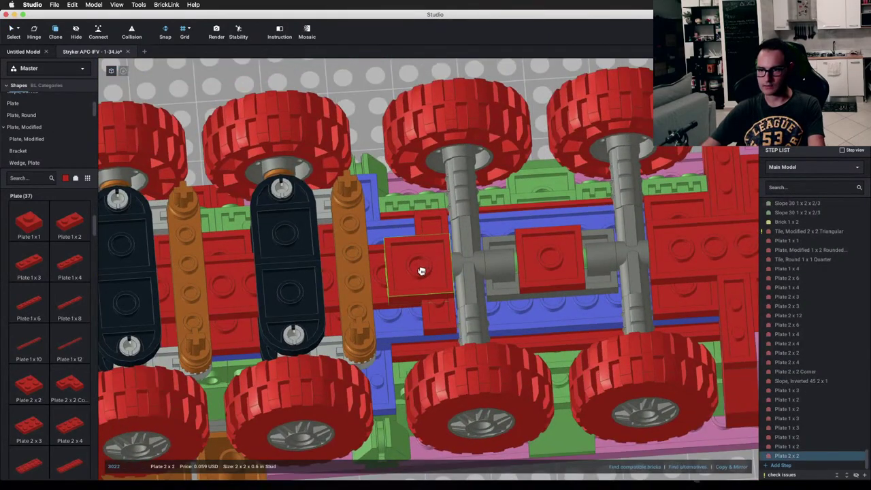
left_click(421, 266)
key("Escape")
Step: Place a red Plate 2 x 3 on the centre line at the second black steering arm and stack a clone of it on top
mouse_move(429, 266)
right_mouse_down()
mouse_move(475, 261)
mouse_move(493, 244)
mouse_move(514, 261)
mouse_move(475, 259)
mouse_move(461, 271)
mouse_move(522, 181)
mouse_move(459, 249)
right_mouse_up()
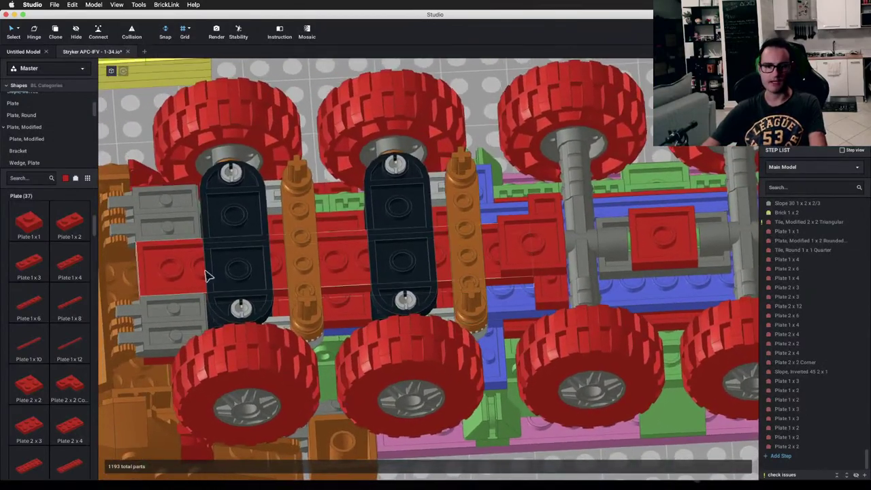
left_click_drag(34, 421, 408, 250)
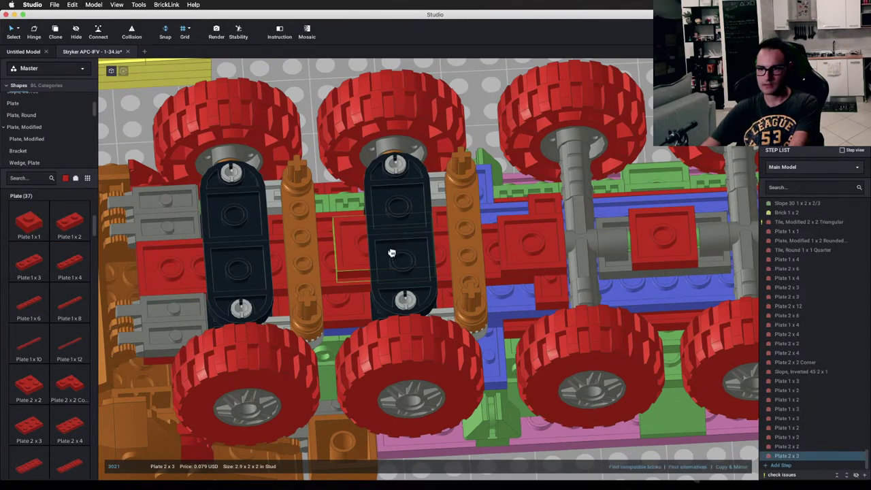
right_click_drag(379, 253, 415, 241)
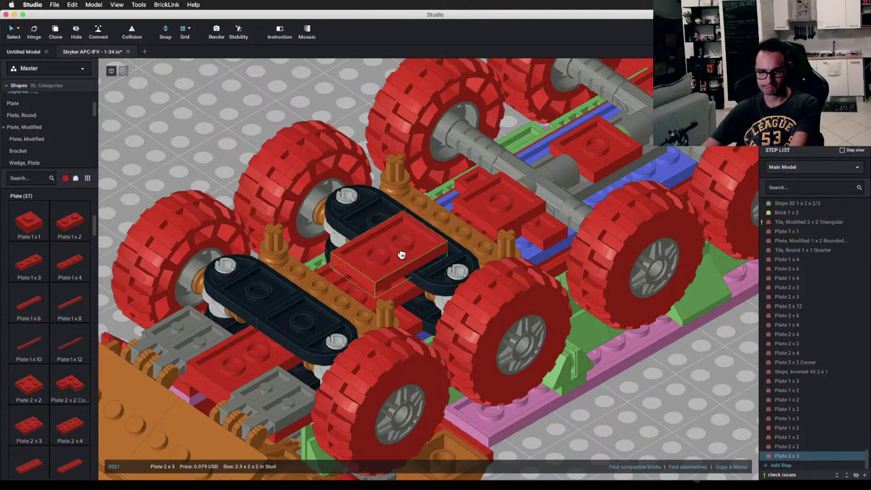
right_click_drag(403, 256, 300, 131)
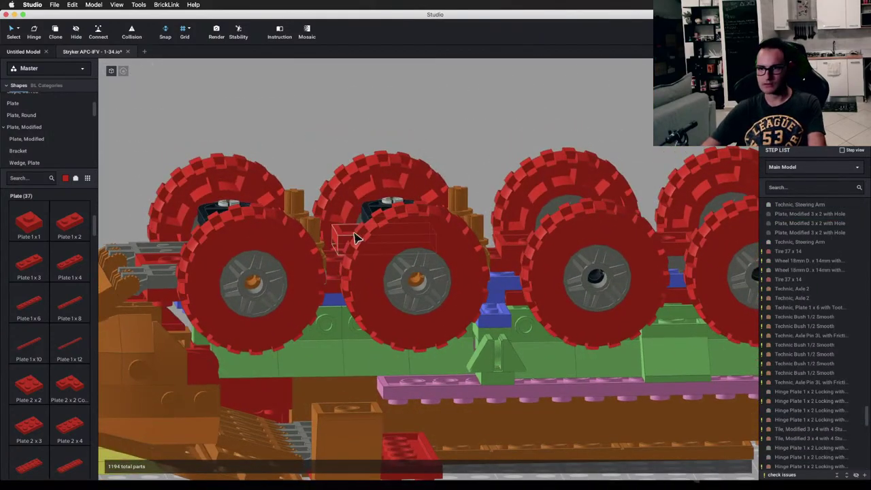
left_click(359, 236)
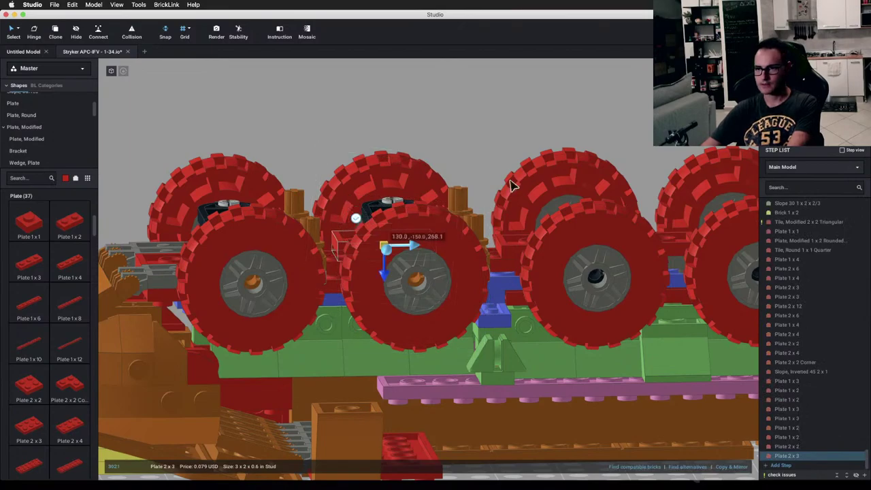
right_click_drag(325, 121, 334, 149)
right_click_drag(383, 286, 398, 274)
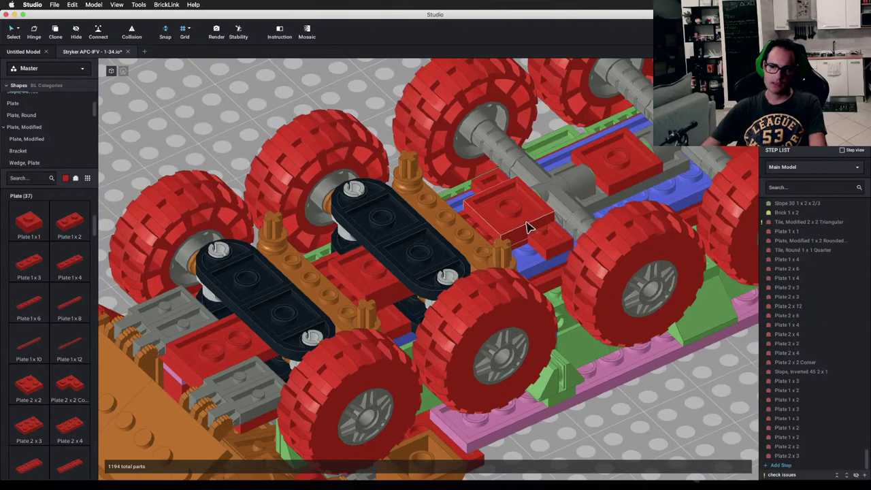
left_click(351, 286)
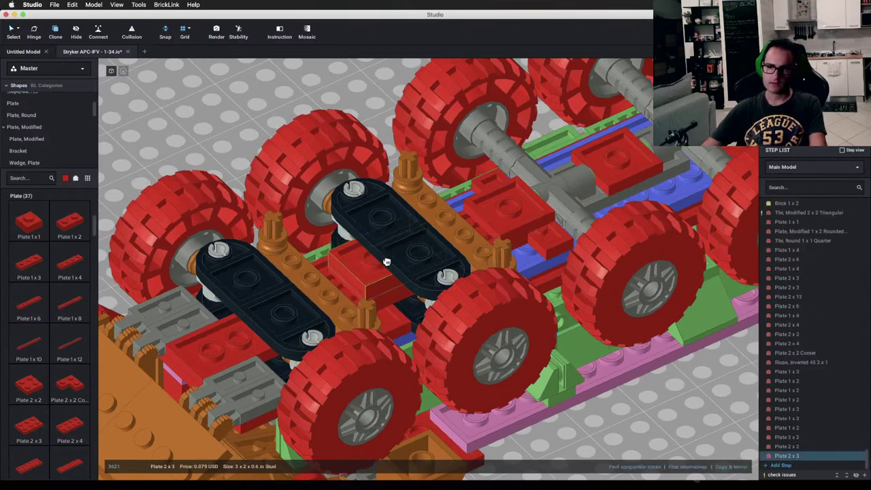
key("Escape")
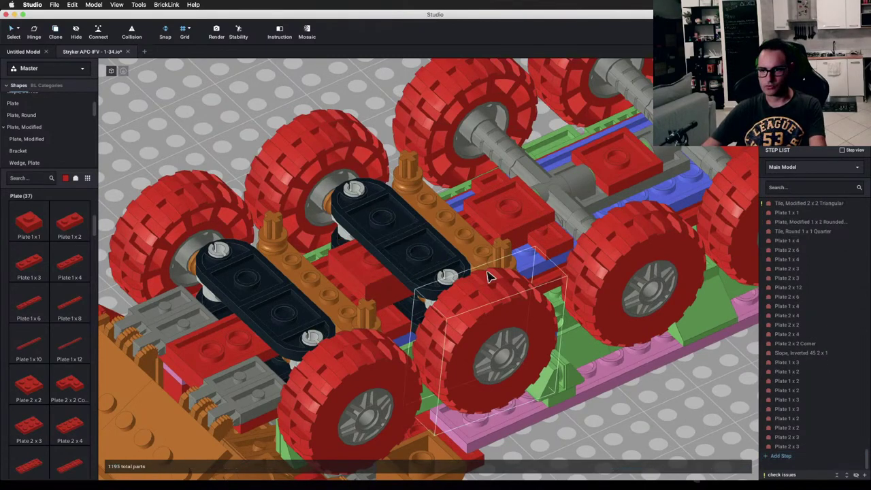
Step: Place a red Plate 1 x 6 across the grey hinge plates in front of the first steering arm
scroll(511, 267, "up", 3)
right_click_drag(510, 267, 486, 278)
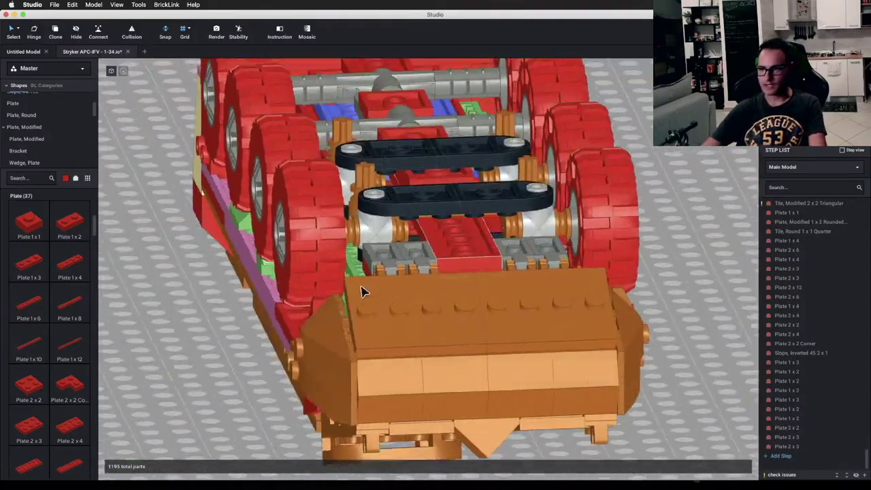
right_click_drag(361, 291, 322, 294)
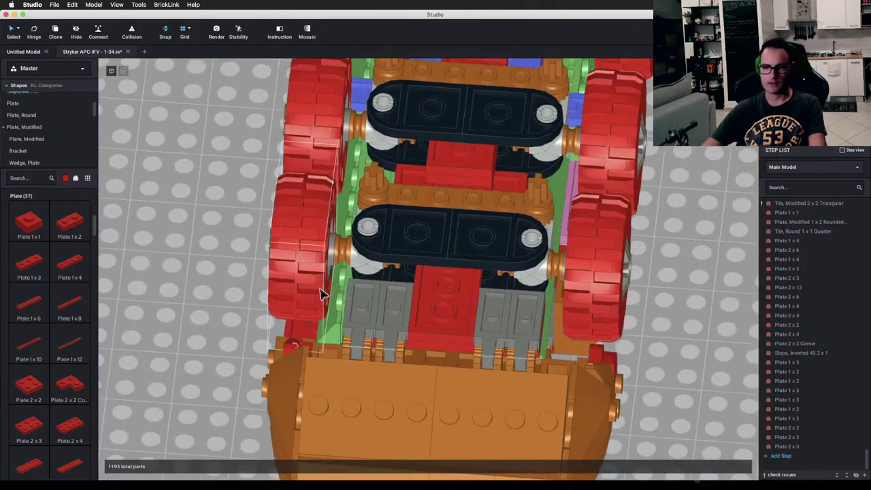
left_click_drag(43, 298, 452, 304)
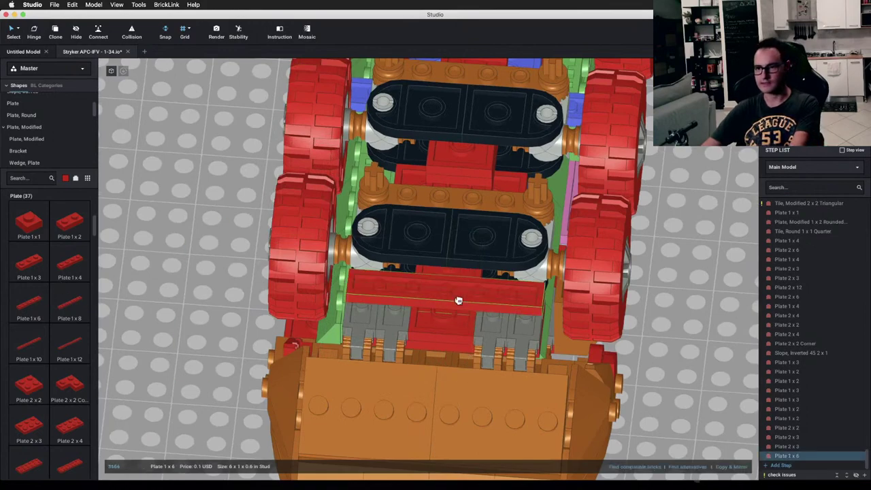
right_click_drag(307, 303, 280, 303)
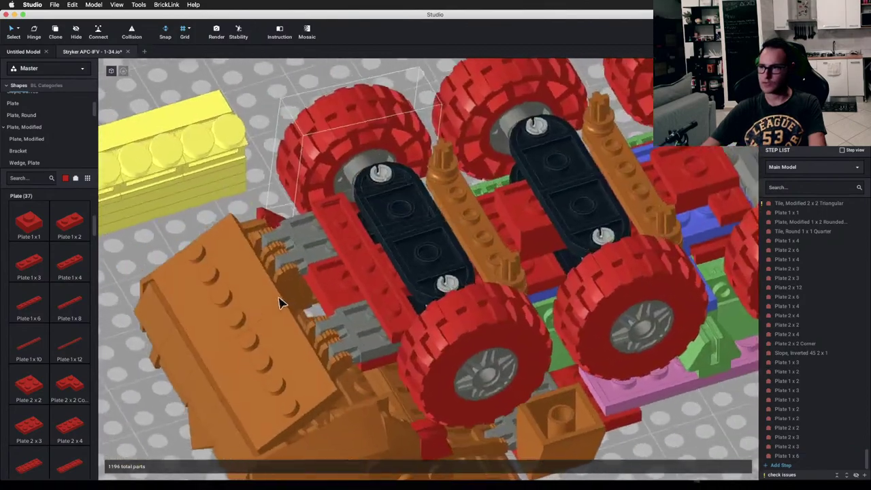
Step: Clone the red Plate 2 x 2 onto the front centre line beside the Plate 1 x 6 and shift it beneath the first steering arm
left_click(664, 174)
key("c")
mouse_move(620, 186)
right_mouse_down()
mouse_move(531, 208)
mouse_move(492, 230)
mouse_move(474, 257)
right_mouse_up()
scroll(474, 256, "up", 2)
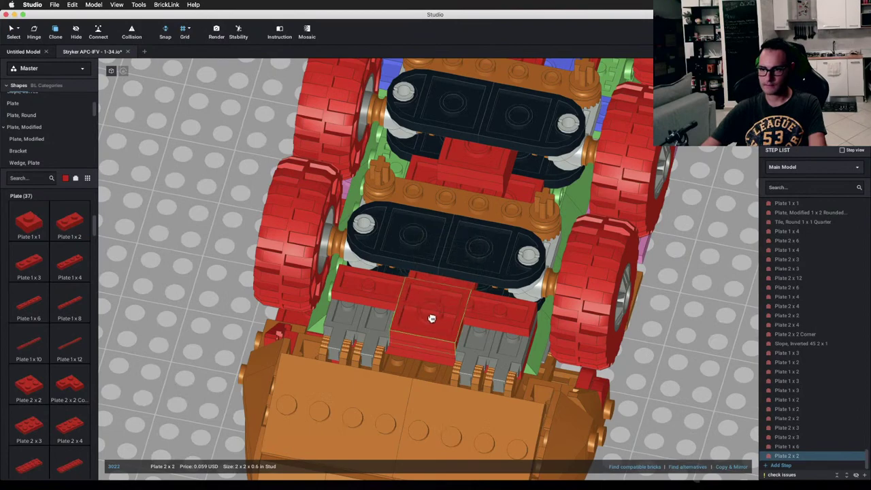
mouse_move(425, 334)
right_mouse_down()
mouse_move(448, 302)
mouse_move(335, 276)
right_mouse_up()
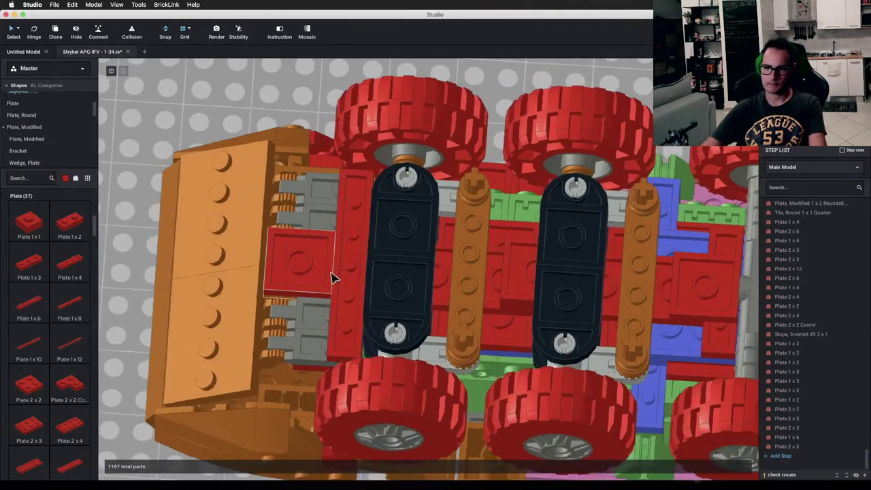
key("Right")
key("Right")
left_click(171, 161)
right_click_drag(171, 162, 188, 130)
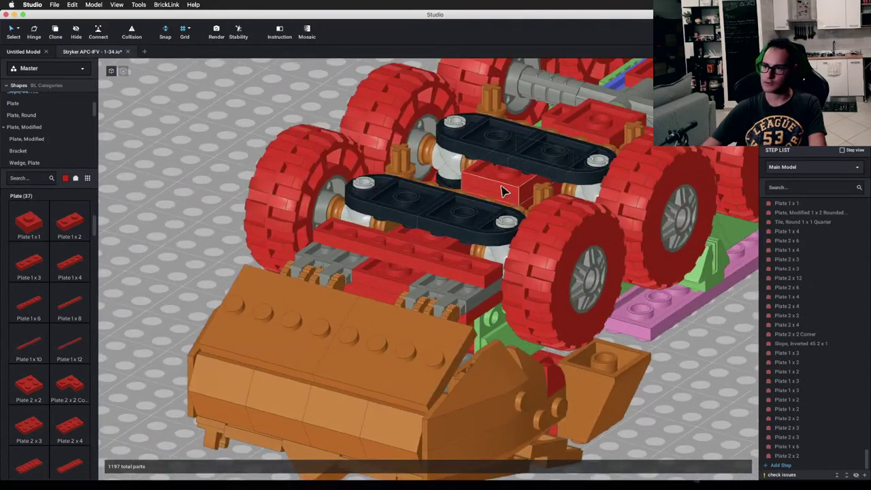
Step: Clone the red Plate 2 x 3 onto the middle of the Plate 1 x 6 at the first steering arm
left_click_drag(503, 191, 409, 224)
left_click(425, 233)
key("Escape")
right_click_drag(503, 233, 504, 257)
Step: Temporarily hide the two orange studded plates at the nose to inspect the hinge plates beneath, and restore them
right_click_drag(353, 274, 418, 223)
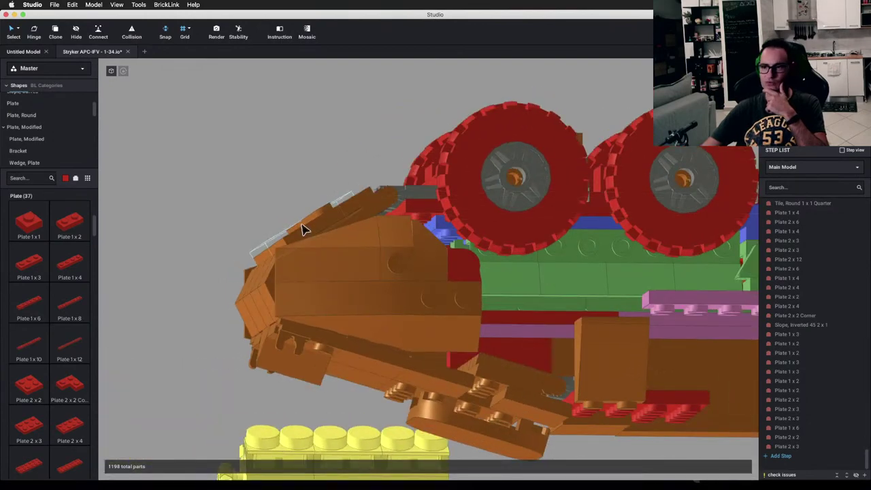
right_click_drag(401, 185, 404, 211)
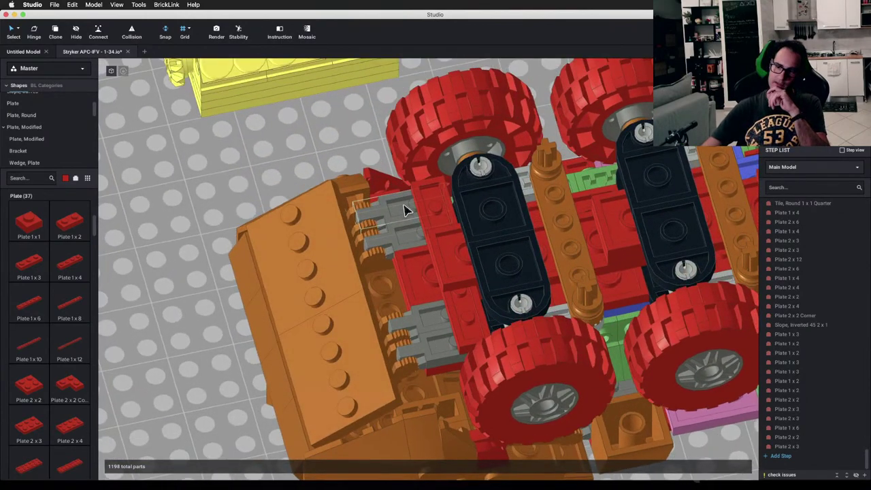
right_click_drag(404, 213, 385, 315)
key("h")
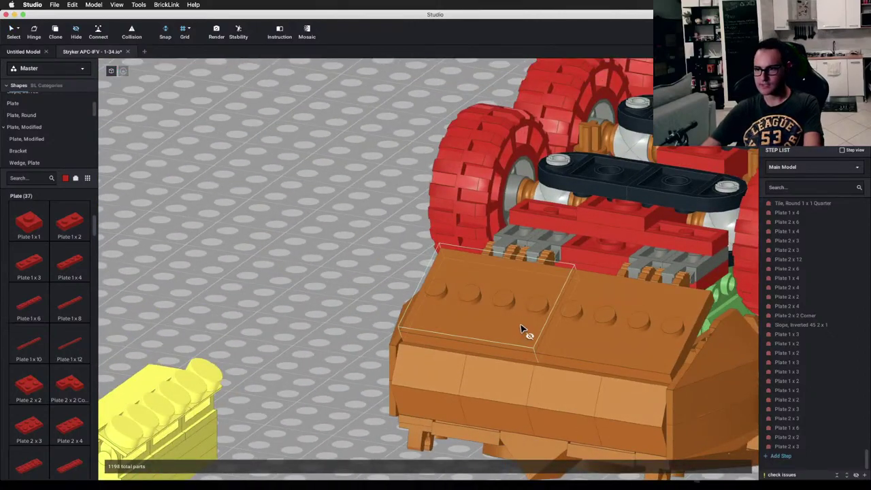
left_click(522, 329)
left_click(612, 331)
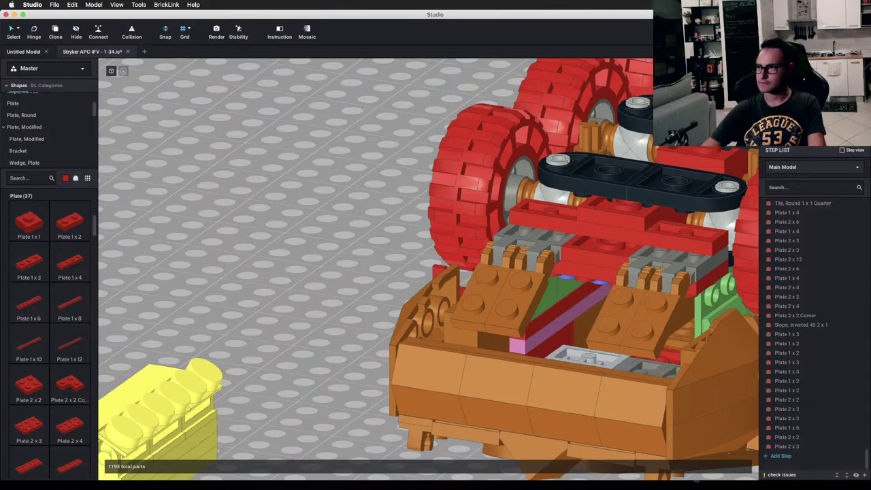
key("super+z")
key("super+z")
Step: Place a red Plate, Modified 1 x 1 with Clip Light - Thick Ring in the gap between the grey hinge plates at the nose
scroll(510, 303, "down", 4)
right_click_drag(512, 204, 552, 249)
scroll(494, 295, "up", 4)
middle_click_drag(494, 295, 435, 224)
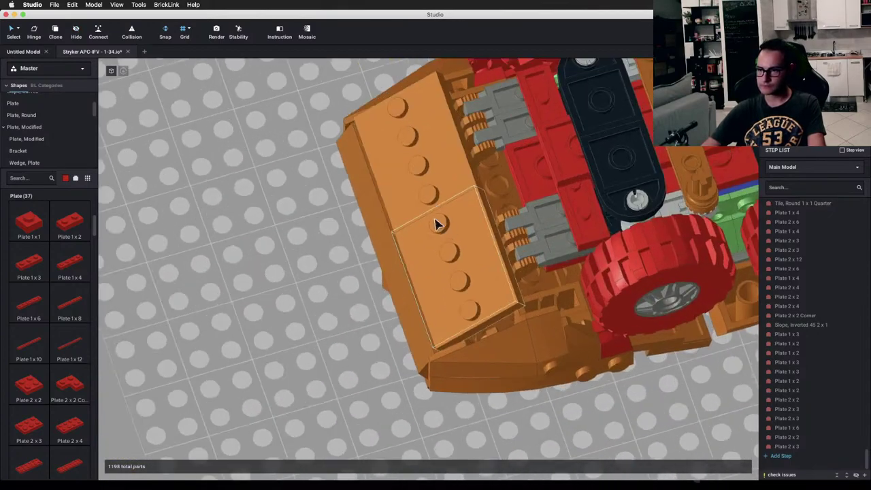
mouse_move(435, 224)
right_mouse_down()
mouse_move(429, 218)
mouse_move(446, 219)
right_mouse_up()
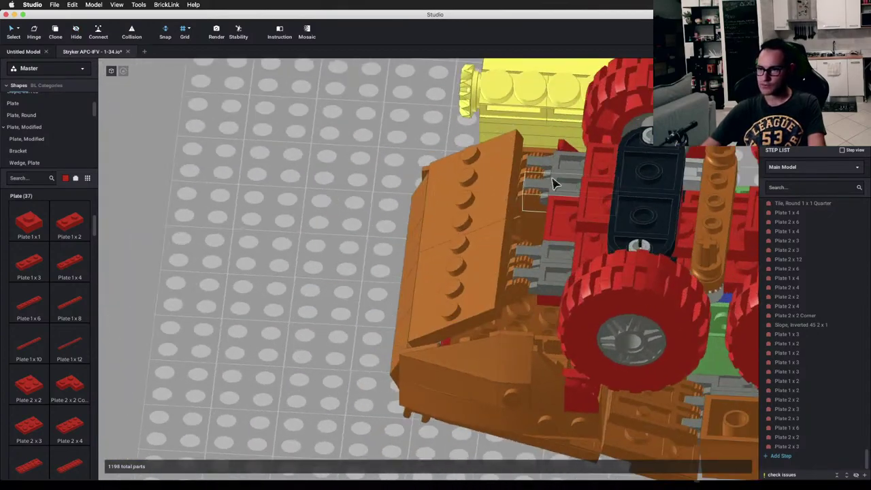
right_click_drag(560, 243, 464, 242)
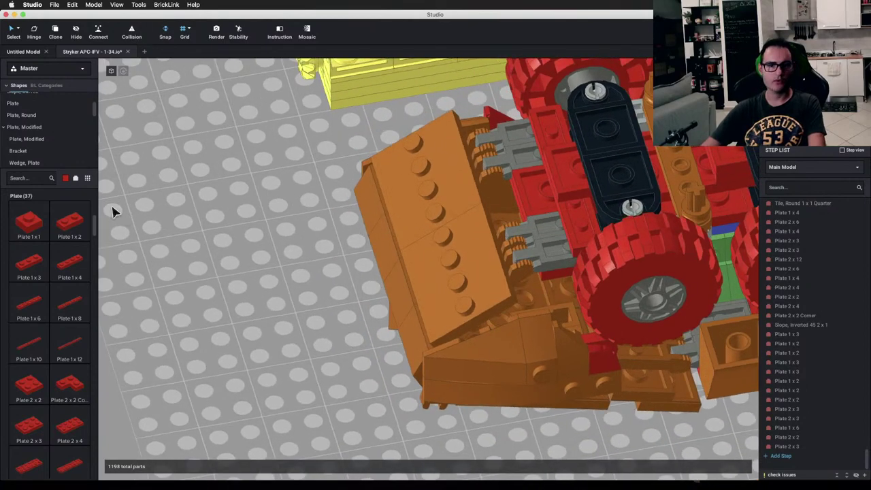
left_click(55, 144)
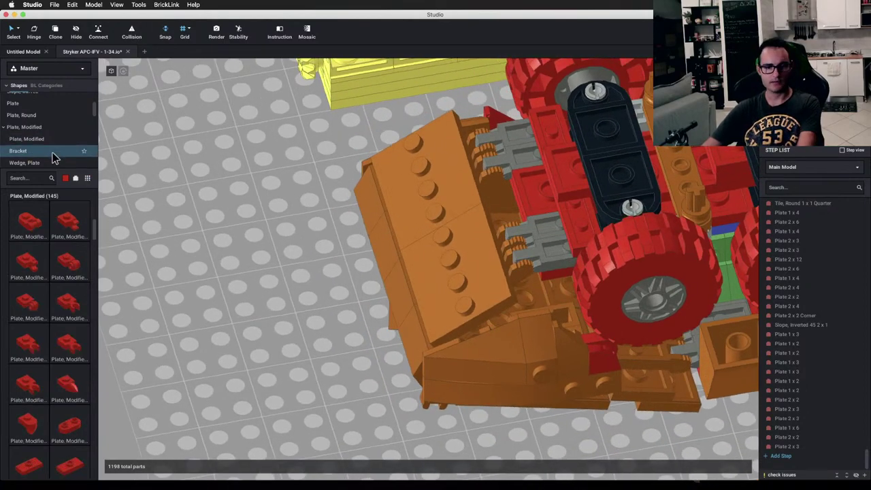
left_click(71, 261)
right_click_drag(219, 321, 238, 331)
key("Up")
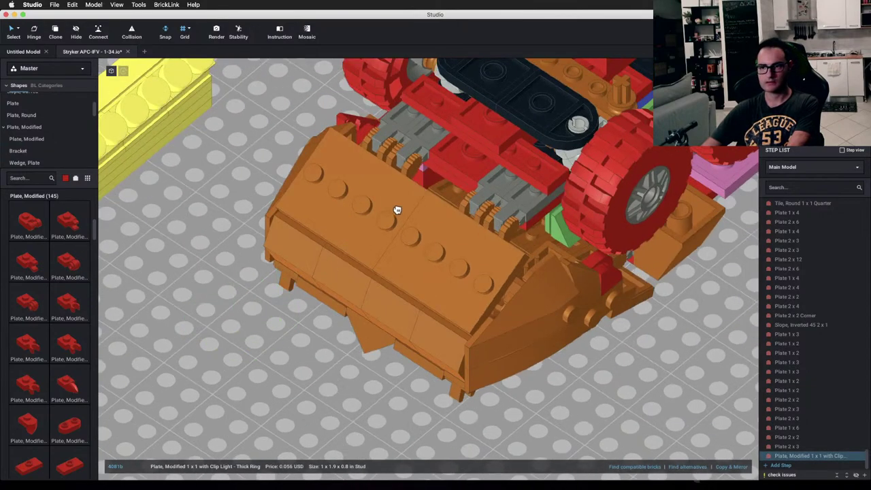
left_click(414, 195)
key("Escape")
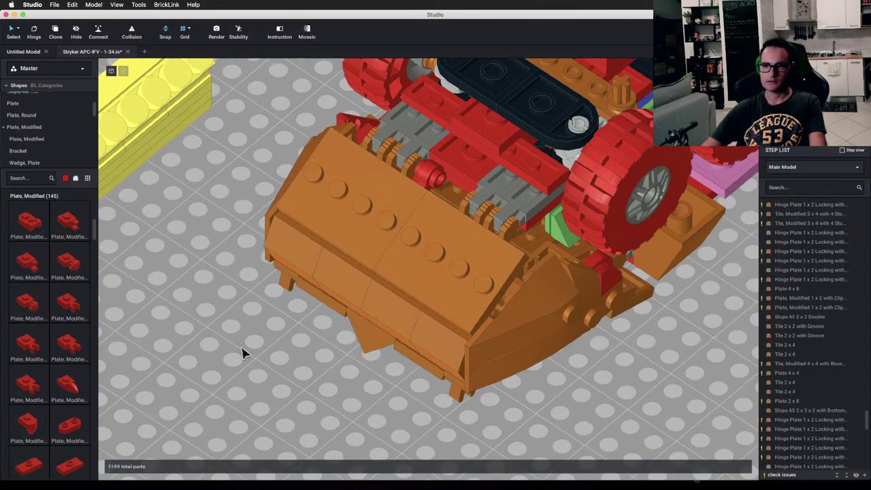
Step: Clone the red clip plate into the free spot beside it between the nose hinges
left_click(431, 177)
left_click_drag(432, 179, 460, 200, "alt")
key("Escape")
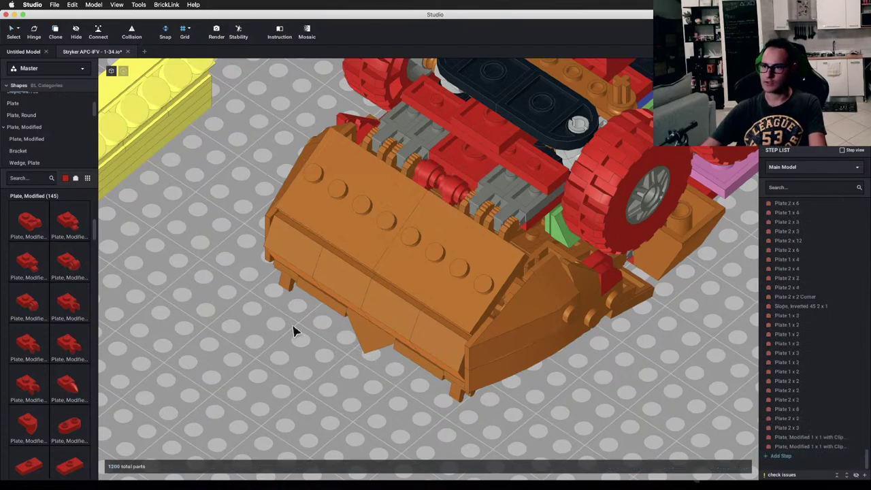
Step: Pull the orange Technic Axle 2 out of the second steering linkage to inspect the joint, and restore it
right_click_drag(263, 316, 242, 337)
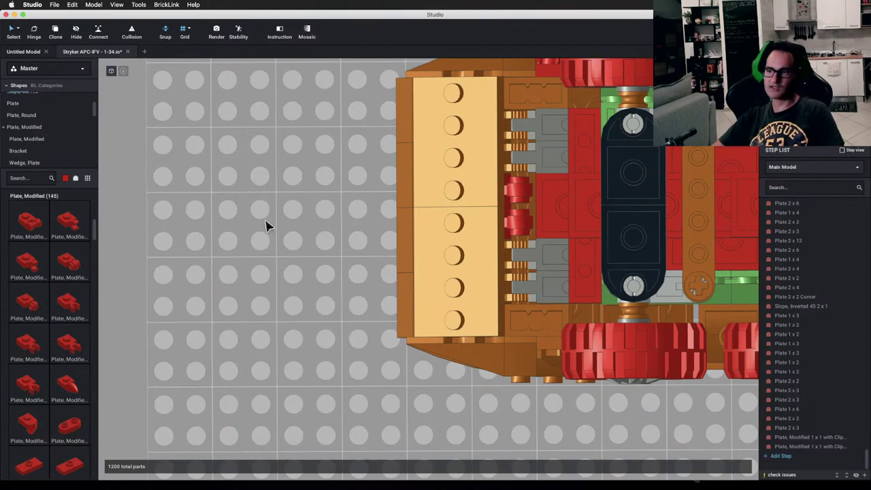
scroll(275, 225, "down", 2)
middle_click_drag(371, 243, 261, 247)
middle_click_drag(398, 259, 354, 269)
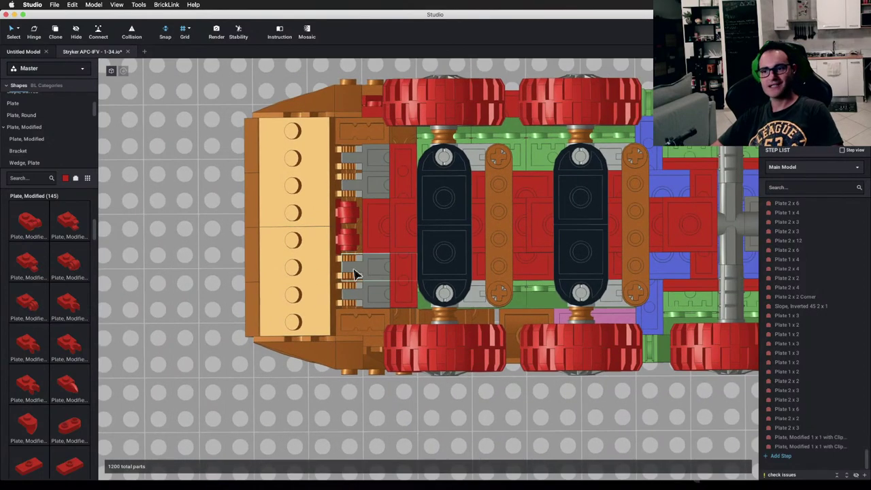
right_click_drag(354, 274, 376, 279)
scroll(380, 271, "up", 3)
scroll(422, 297, "up", 3)
scroll(378, 263, "up", 1)
left_click_drag(378, 250, 220, 197)
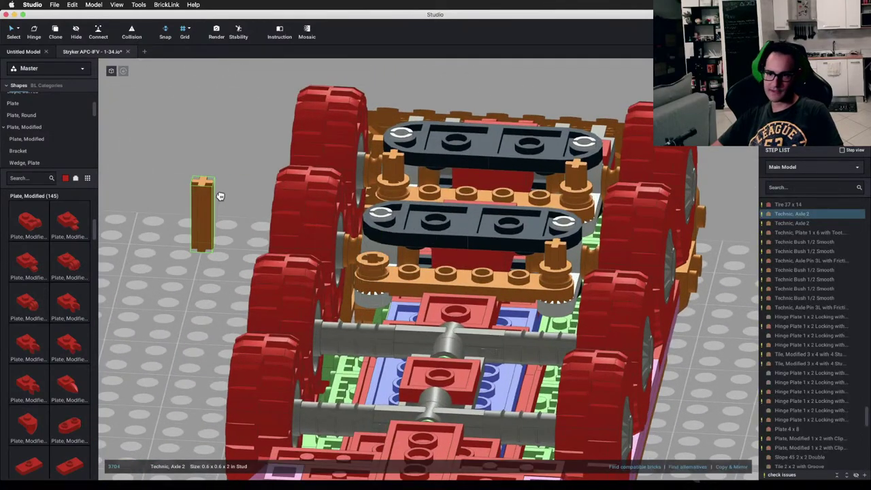
key("super+z")
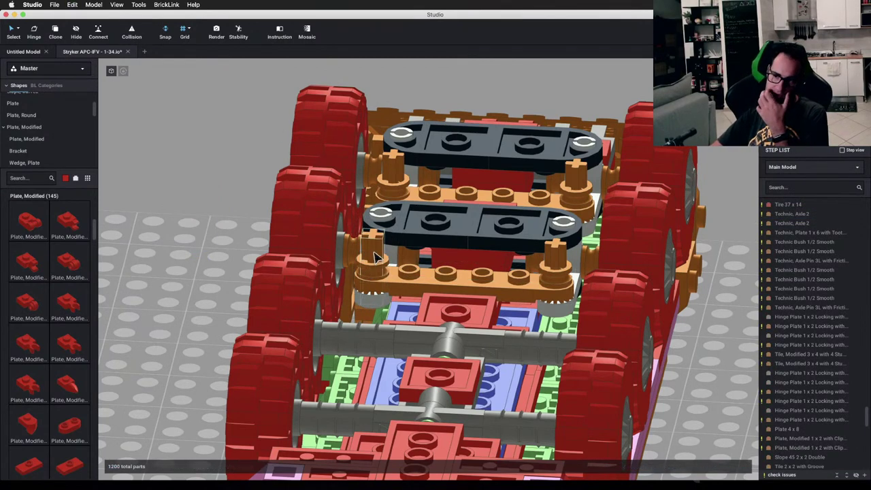
left_click(375, 255)
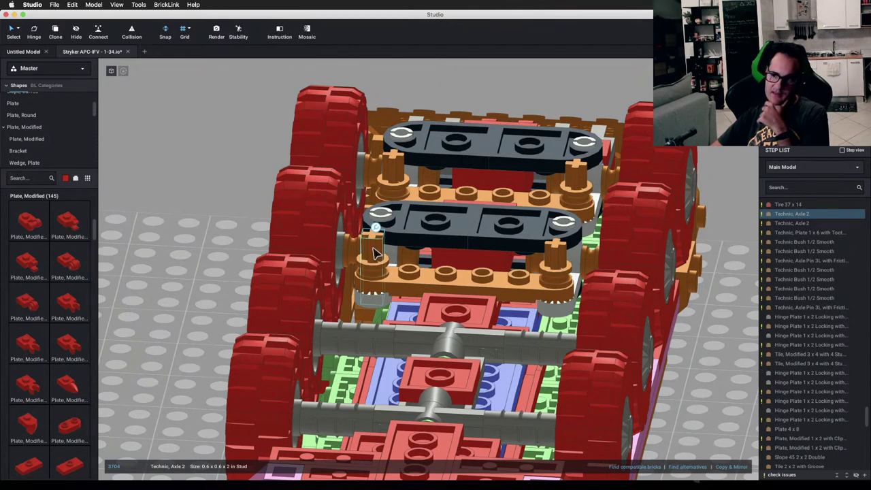
left_click(238, 247)
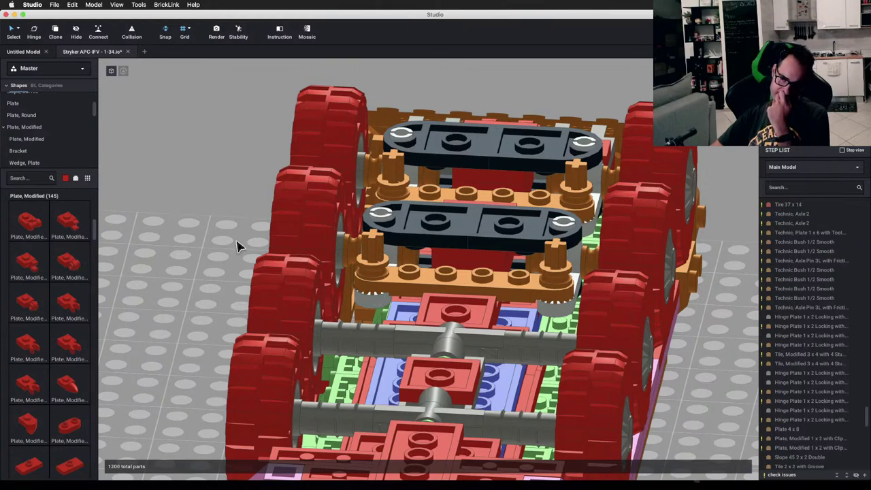
Step: Pull the Technic Axle 2 and the Technic Bush 1/2 Smooth out of the second steering linkage, and undo both moves
scroll(238, 246, "up", 5)
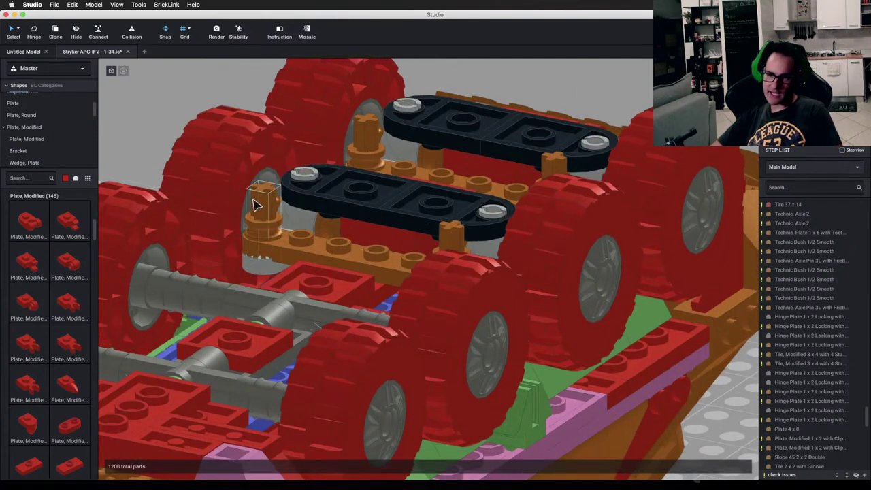
middle_click_drag(264, 210, 401, 241)
left_click_drag(424, 235, 218, 178)
left_click_drag(431, 264, 259, 196)
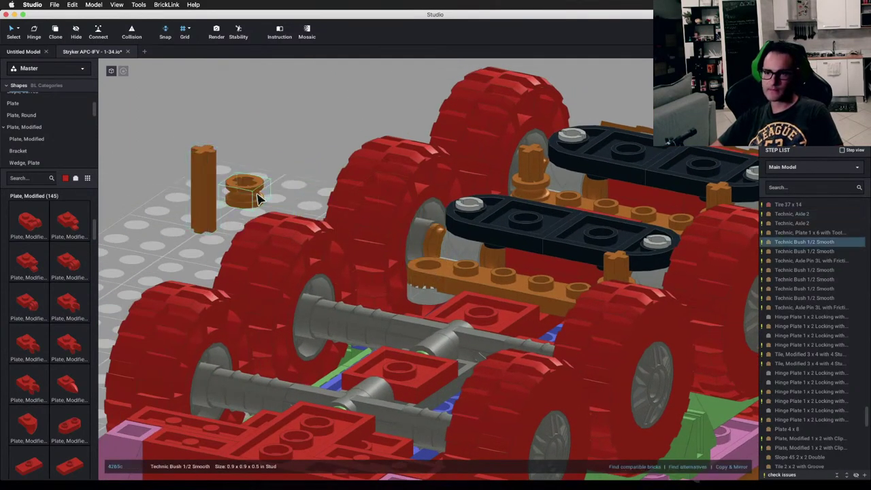
key("super+z")
key("super+z")
Step: Clone the second linkage's grey Technic Steering Arm and orange toothed Technic Plate 1 x 6 onto the empty baseplate beside the model
left_click(428, 286)
left_click(413, 295, "super")
key("super+d")
scroll(422, 273, "down", 5)
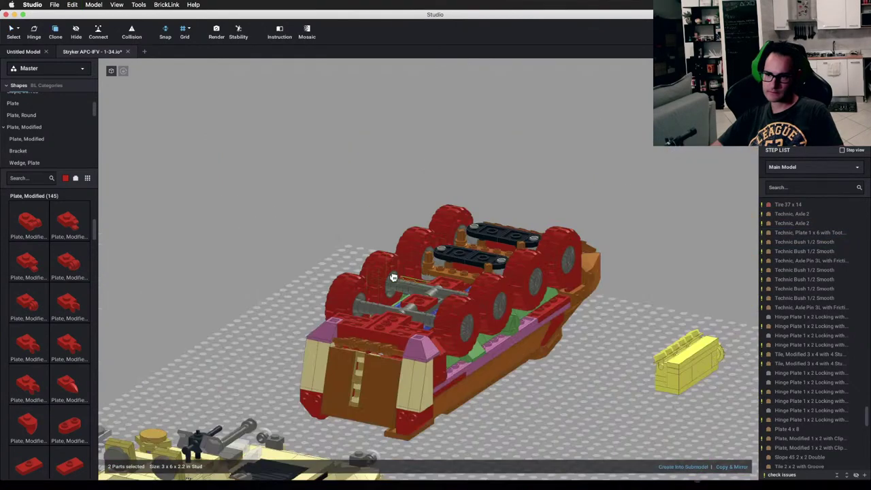
scroll(394, 277, "down", 4)
left_click(536, 367)
Step: Examine the cloned steering arm and toothed plate from several angles and compare them with the linkage on the model's underside
scroll(568, 365, "up", 5)
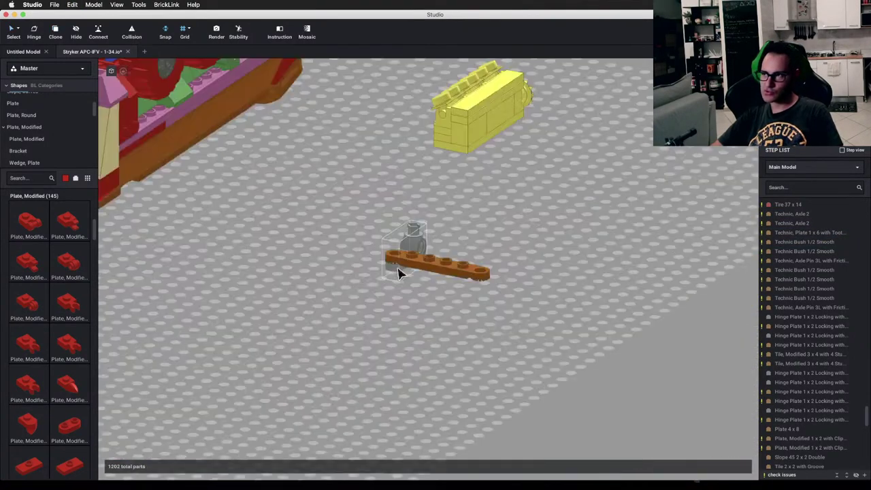
scroll(398, 274, "up", 3)
mouse_move(390, 277)
right_mouse_down()
mouse_move(432, 335)
mouse_move(366, 329)
mouse_move(385, 262)
right_mouse_up()
scroll(385, 263, "down", 4)
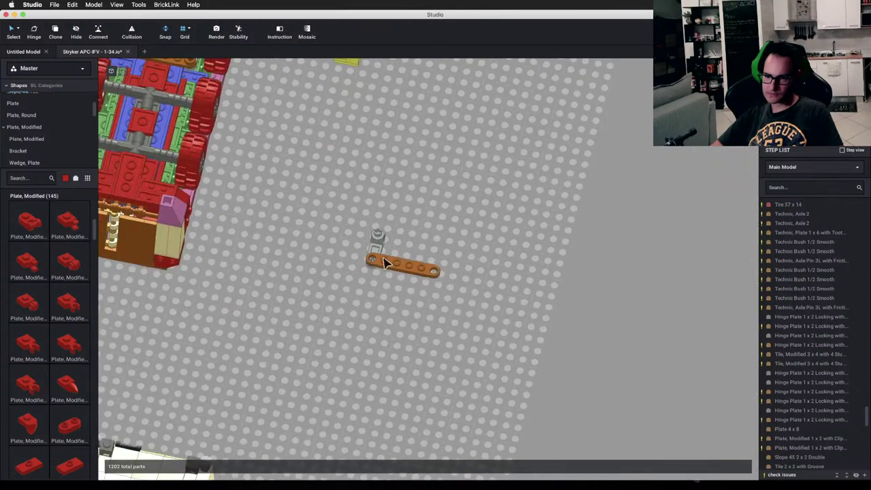
scroll(384, 263, "up", 5)
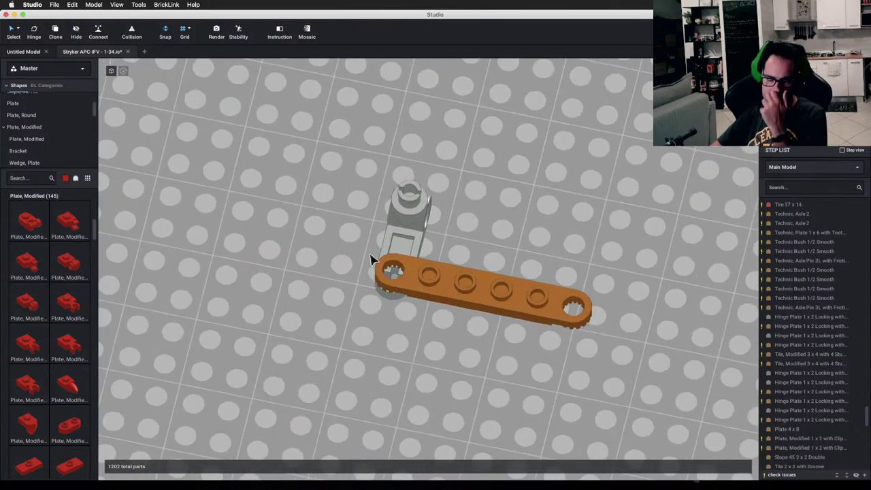
right_click_drag(370, 260, 463, 312)
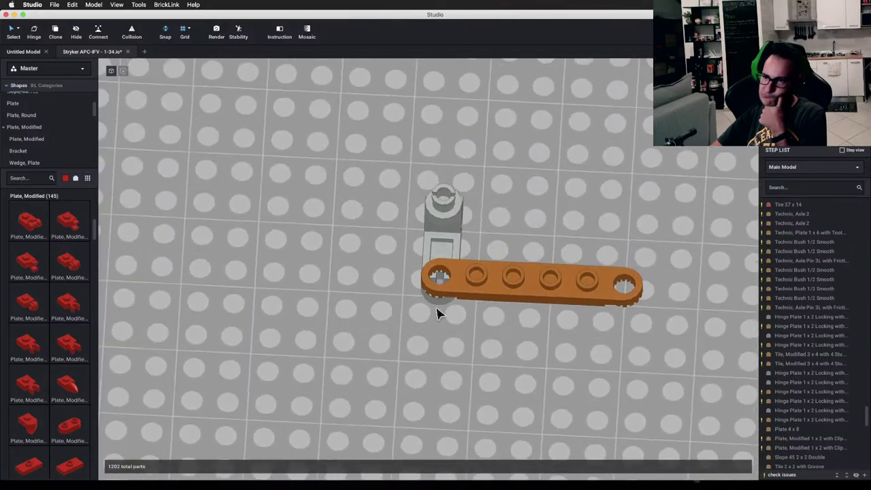
mouse_move(437, 308)
right_mouse_down()
mouse_move(463, 309)
mouse_move(440, 309)
right_mouse_up()
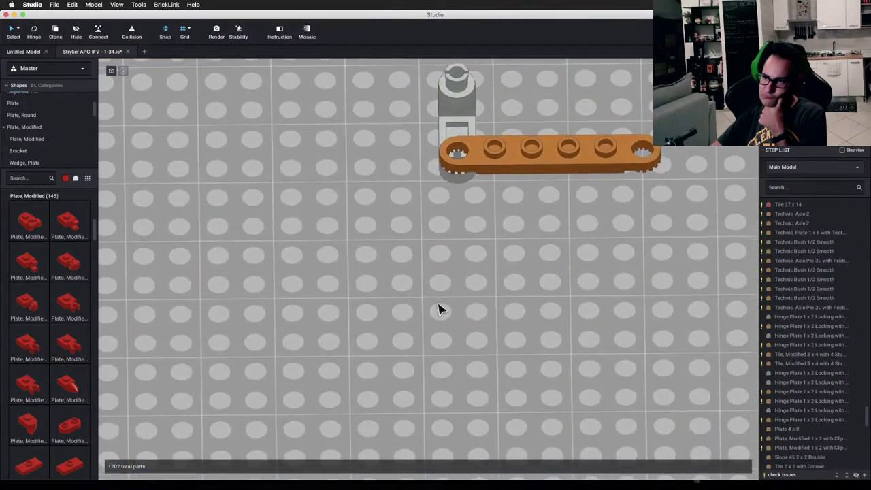
scroll(439, 307, "down", 3)
scroll(429, 256, "down", 2)
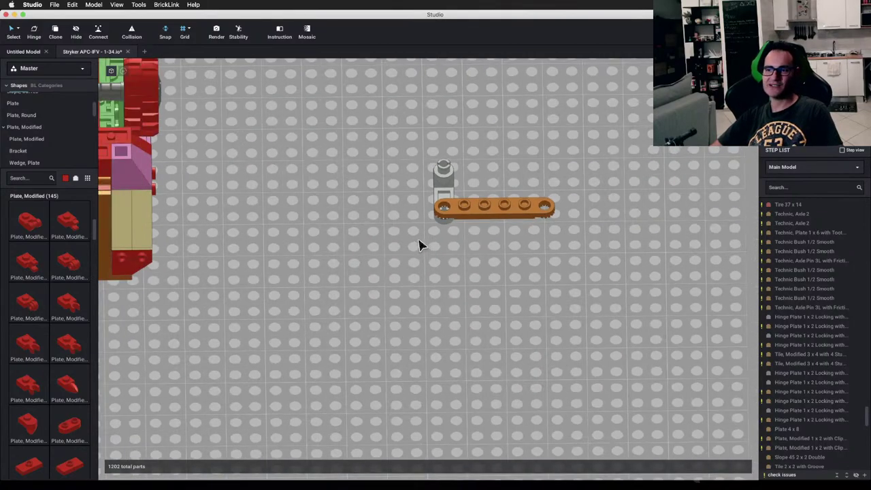
middle_click_drag(420, 245, 560, 296)
mouse_move(560, 295)
right_mouse_down()
mouse_move(530, 306)
mouse_move(550, 293)
right_mouse_up()
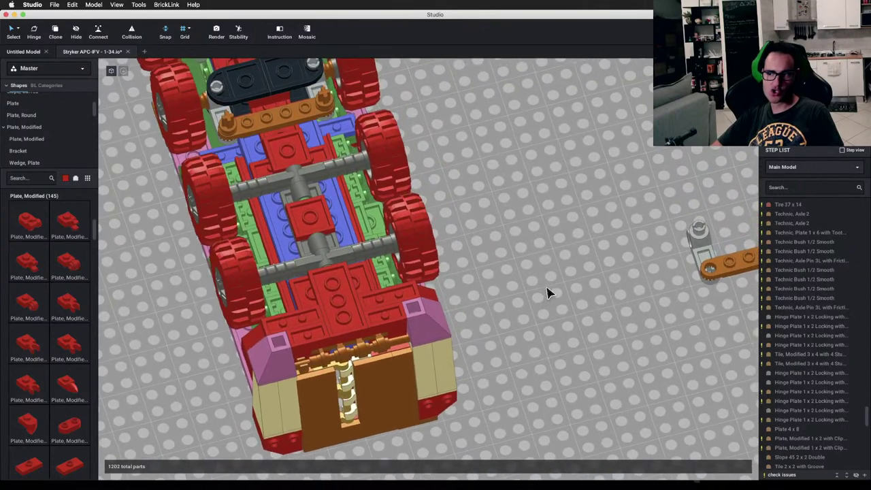
middle_click_drag(601, 292, 346, 288)
scroll(334, 286, "up", 3)
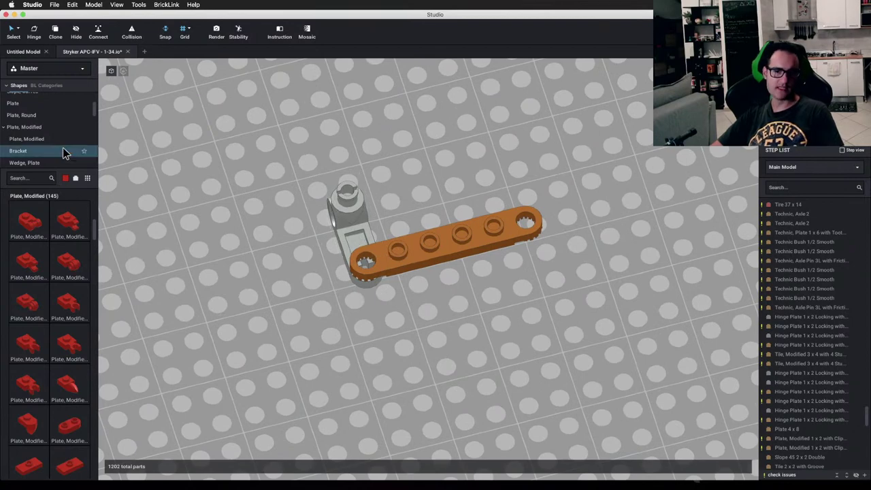
Step: Try cloning the Technic Steering Arm onto the baseplate beside the toothed plate, and delete the copy
left_click(343, 207)
key("super+d")
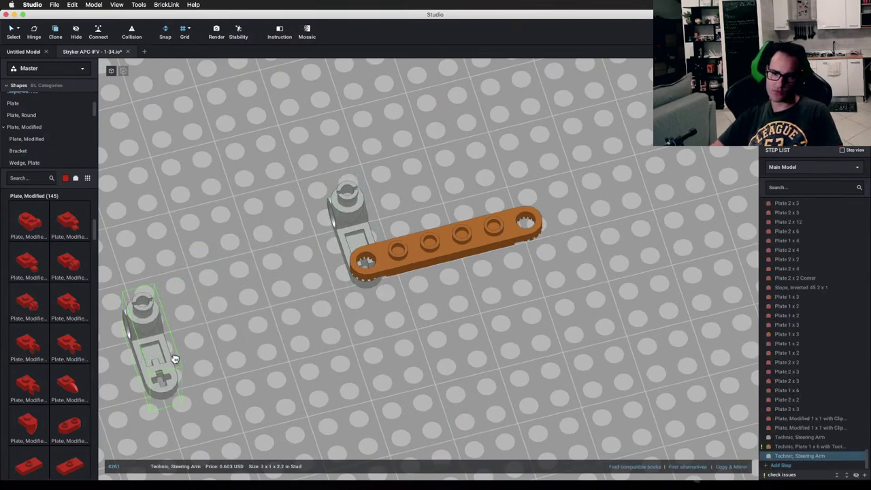
left_click(173, 356)
middle_click_drag(233, 297, 404, 243)
right_click_drag(404, 248, 338, 265)
left_click(148, 340)
key("Delete")
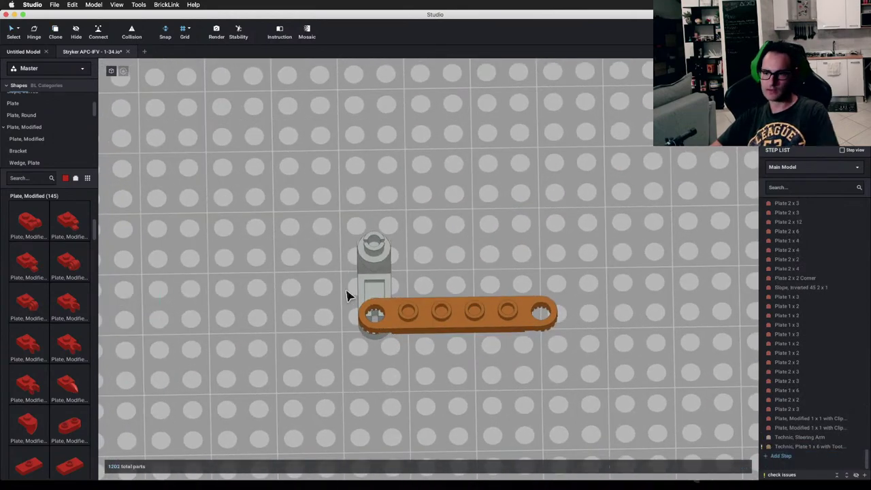
Step: Copy and mirror the Technic Steering Arm to the opposite end of the orange toothed plate
left_click(371, 288)
left_click(720, 469)
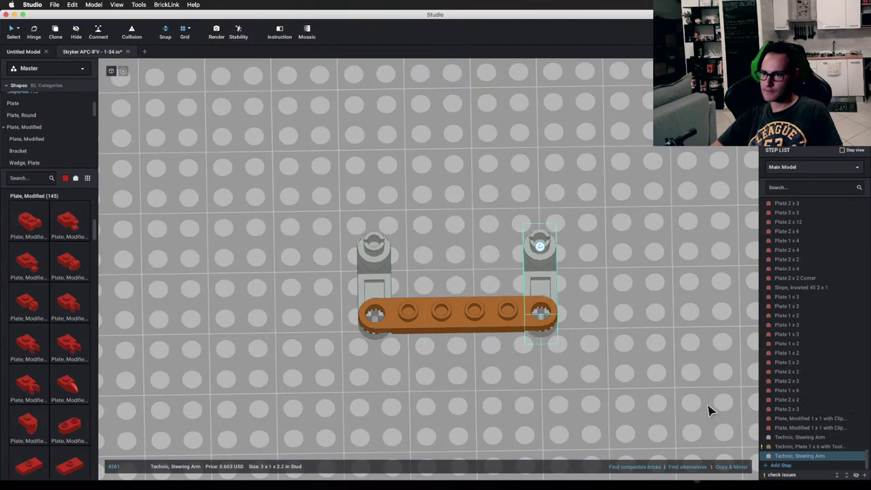
left_click(710, 409)
right_click_drag(502, 374, 512, 365)
Step: Move the orange toothed Technic Plate 1 x 6 off the two steering arms onto the baseplate behind them
middle_click_drag(545, 278, 463, 377)
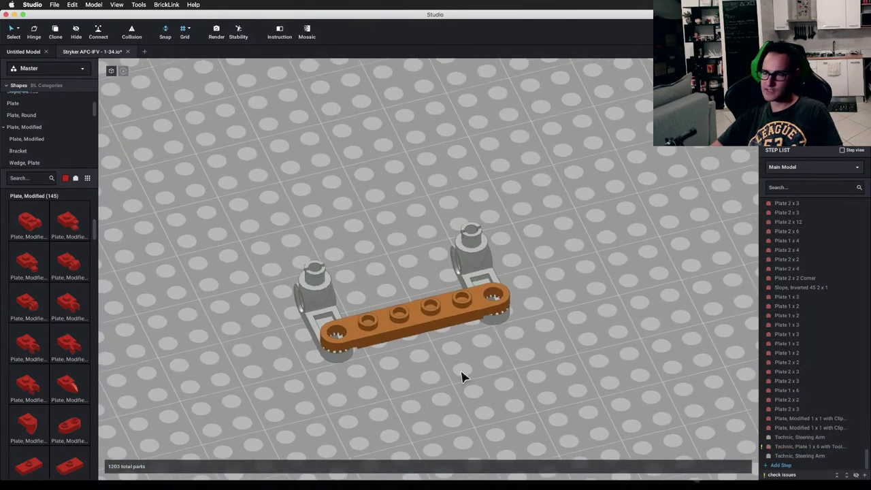
left_click_drag(410, 325, 375, 202)
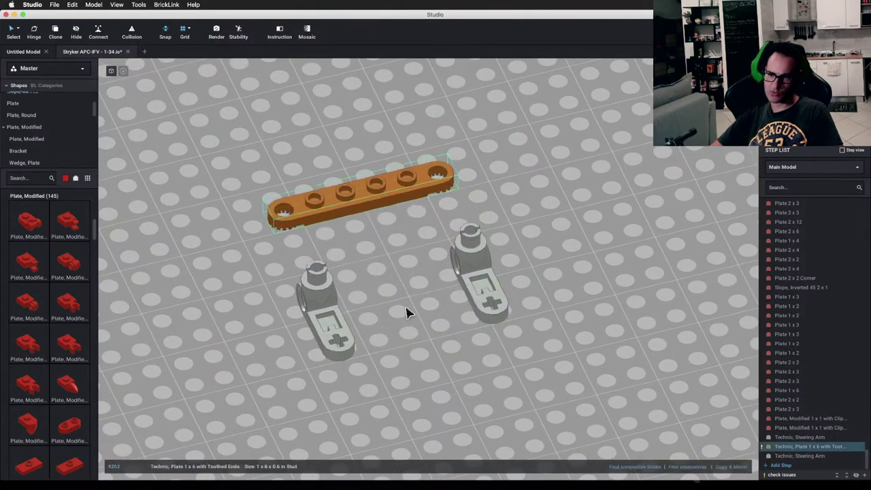
left_click(406, 312)
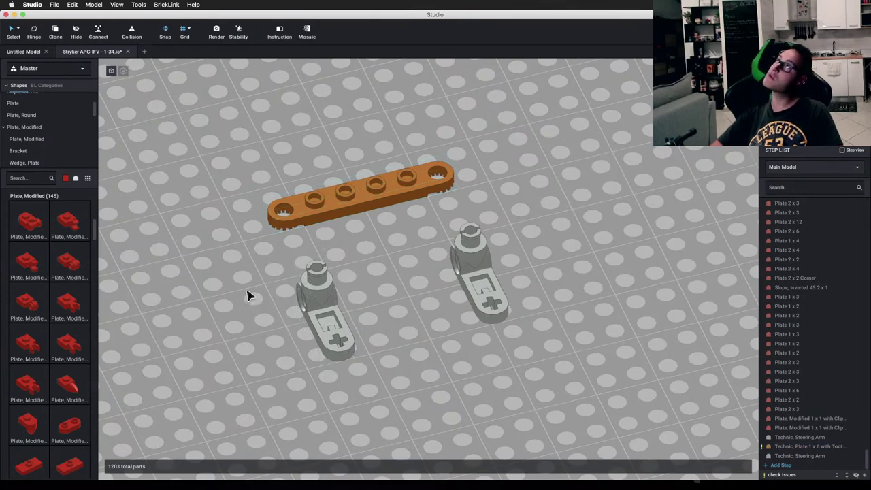
Step: Try fitting a red Tile, Modified 1 x 2 with Minifig Head Post into a loose steering arm's axle hole
scroll(42, 115, "down", 5)
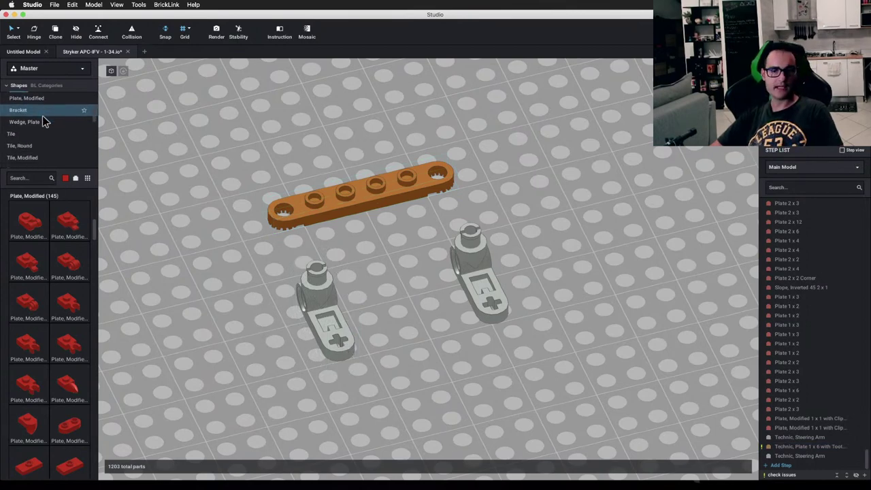
left_click(39, 133)
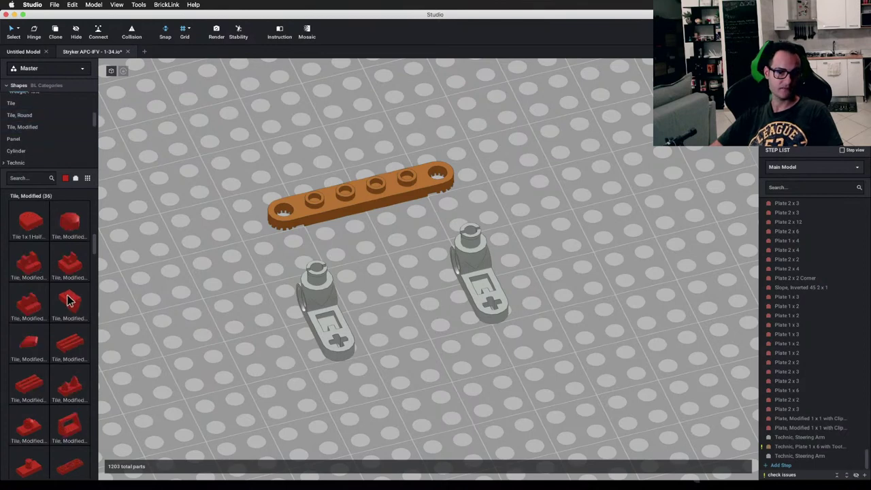
scroll(68, 295, "down", 3)
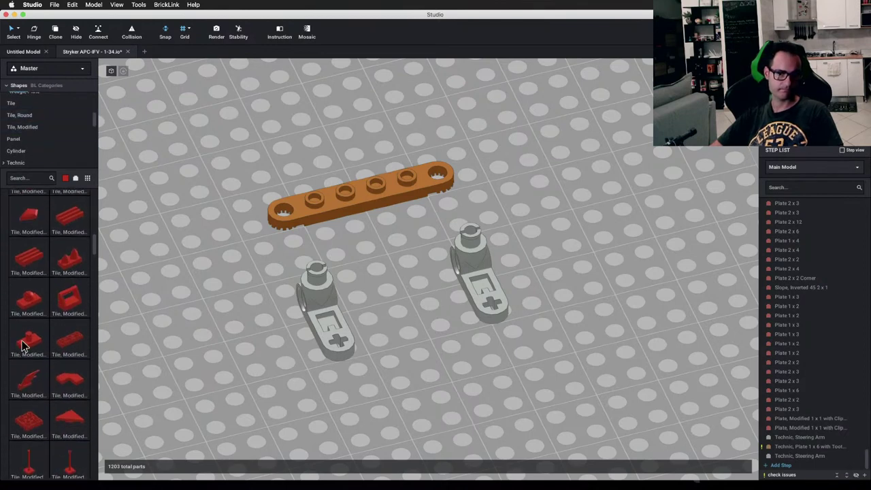
left_click_drag(22, 345, 343, 361)
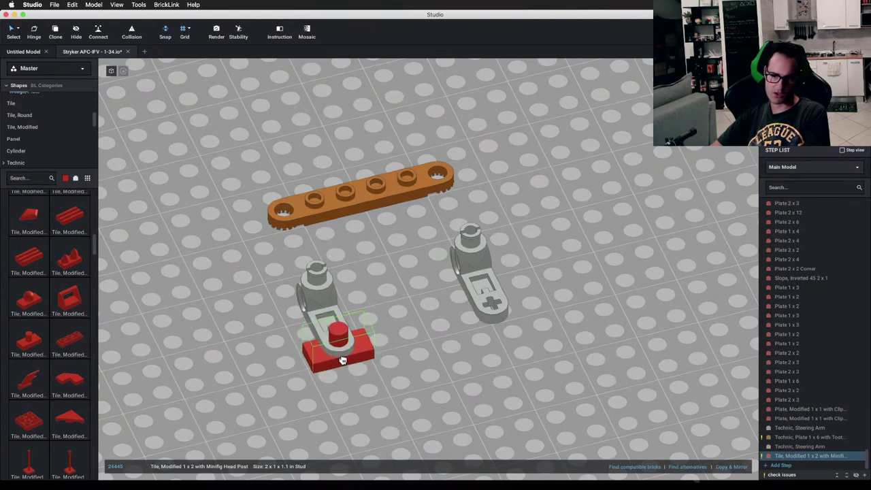
scroll(56, 264, "down", 3)
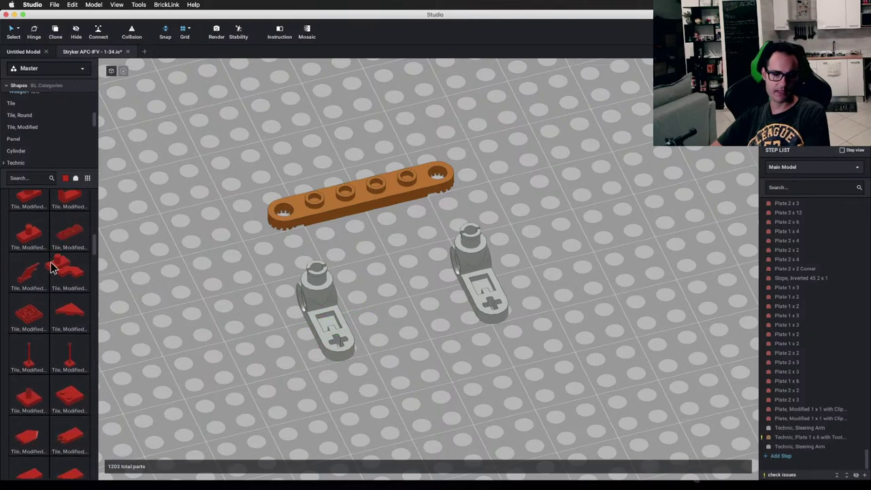
scroll(53, 268, "down", 3)
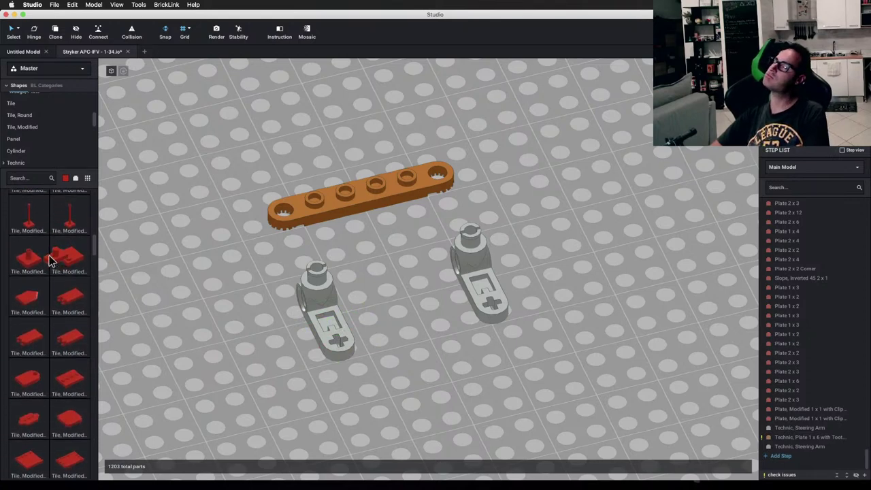
Step: Place a red Tile, Round 1 x 1 with Pin in the axle hole of each loose steering arm
left_click(53, 117)
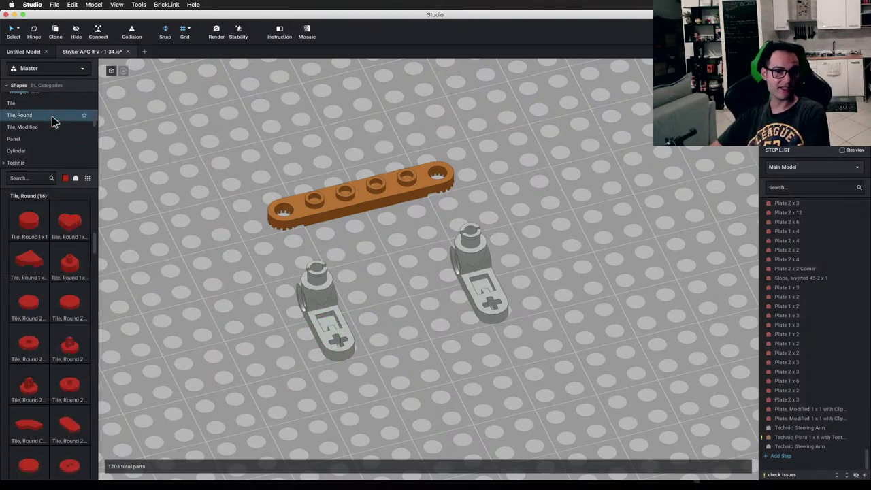
left_click_drag(68, 272, 347, 340)
left_click(346, 339)
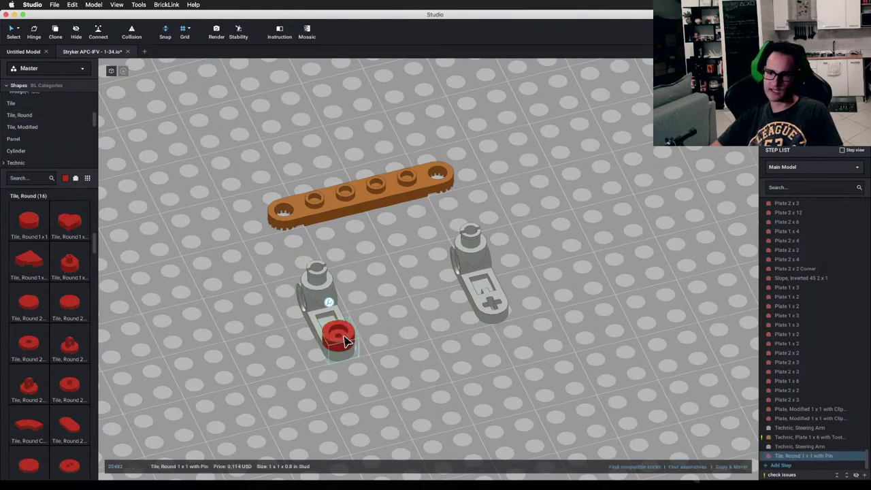
left_click(504, 311)
key("Escape")
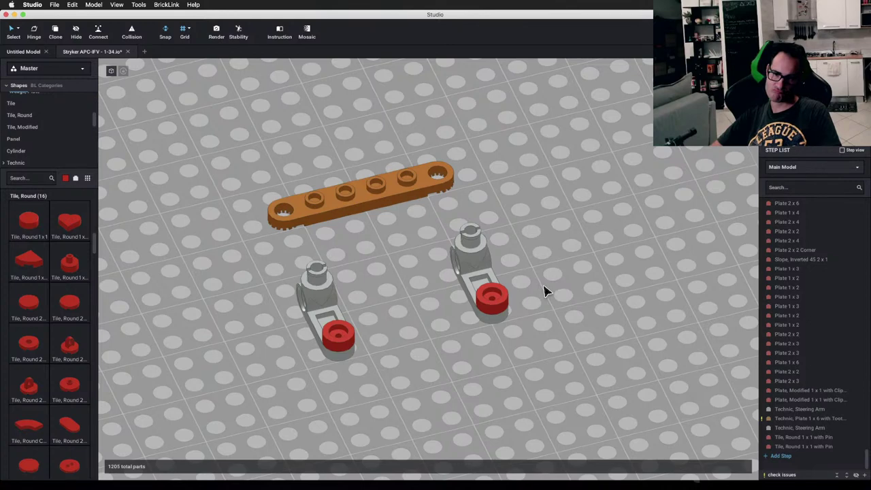
Step: Delete both red round pin tiles from the two loose steering arms
left_click(492, 299)
key("Delete")
left_click(339, 340)
key("Delete")
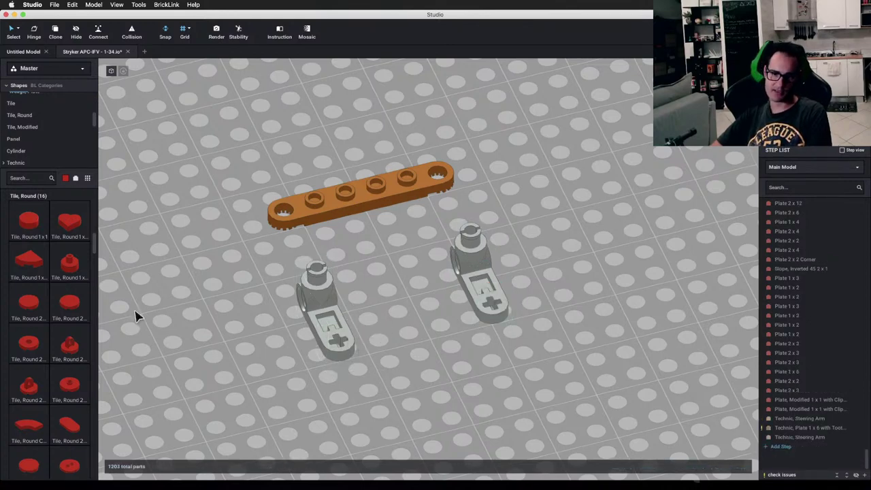
left_click(310, 217)
left_click(117, 197)
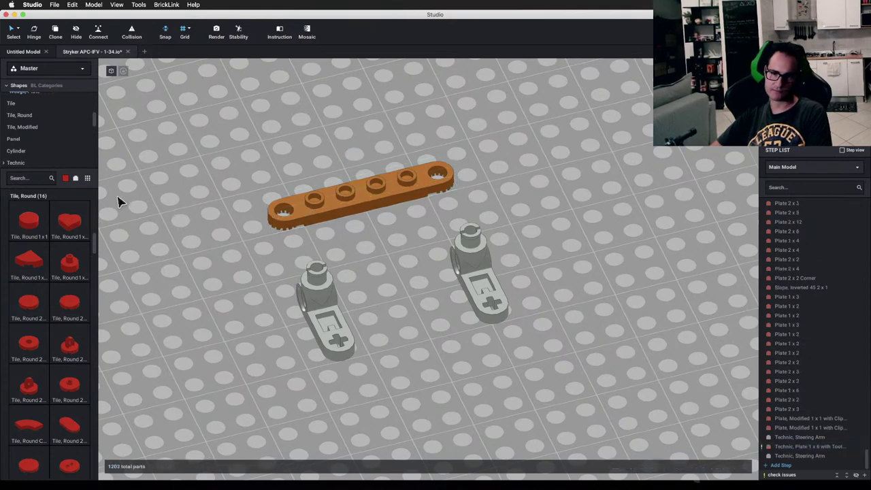
Step: Open the Technic parts category and examine the steering linkages on the model's underside from several angles
scroll(64, 166, "down", 2)
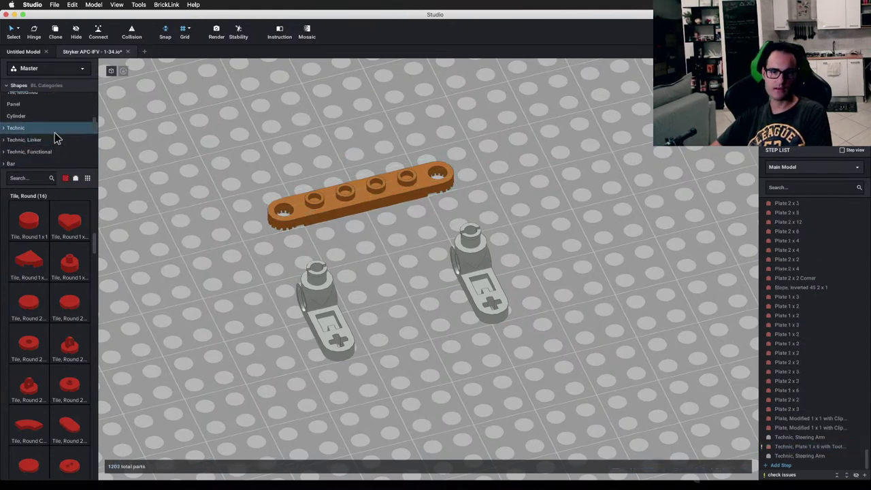
left_click(55, 129)
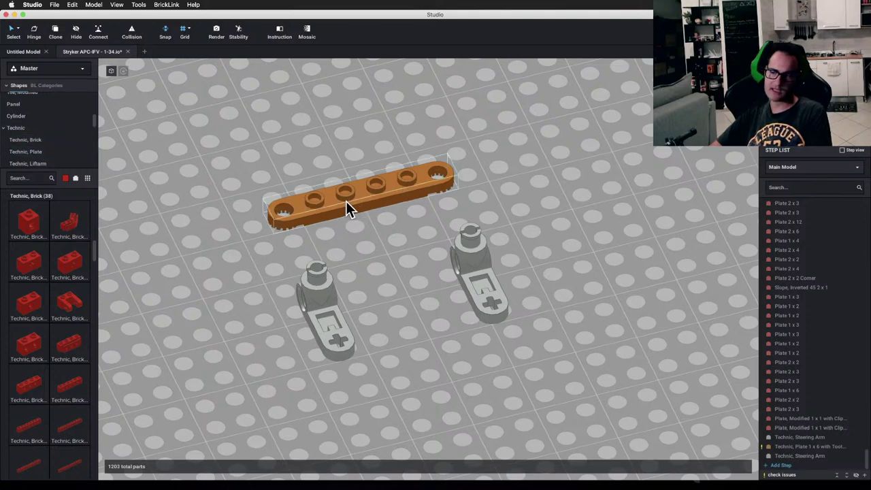
scroll(324, 206, "down", 5)
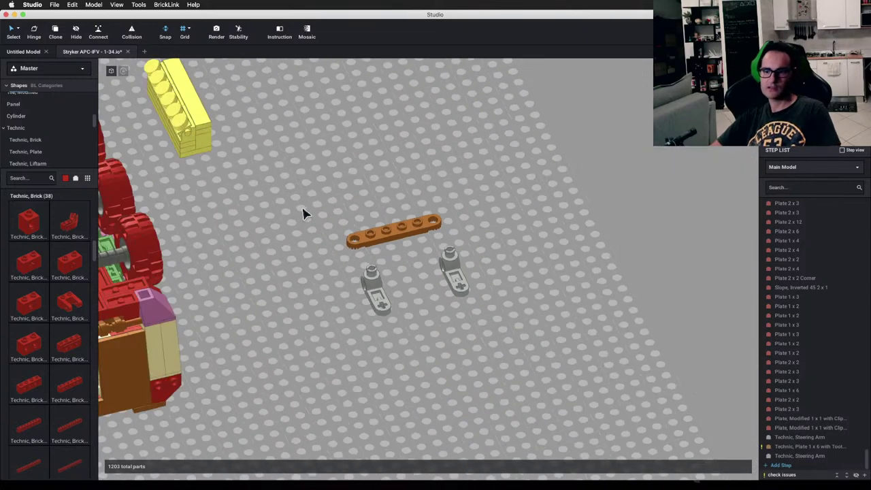
middle_click_drag(335, 215, 492, 222)
scroll(477, 231, "up", 2)
middle_click_drag(392, 264, 455, 316)
scroll(415, 288, "up", 2)
middle_click_drag(308, 210, 402, 245)
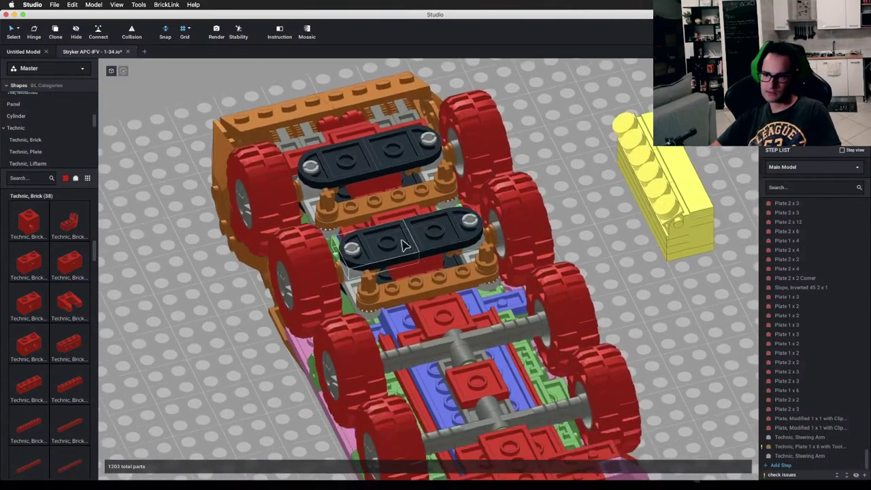
right_click_drag(402, 245, 476, 266)
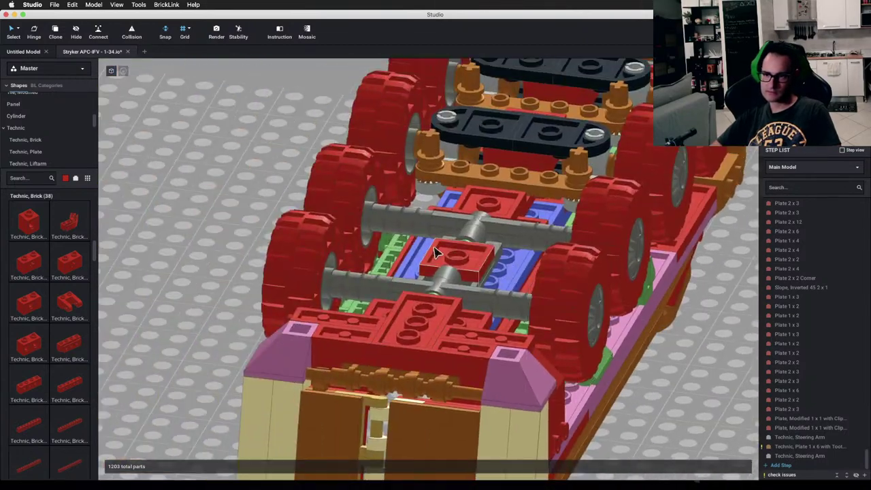
scroll(436, 252, "down", 4)
scroll(495, 266, "up", 3)
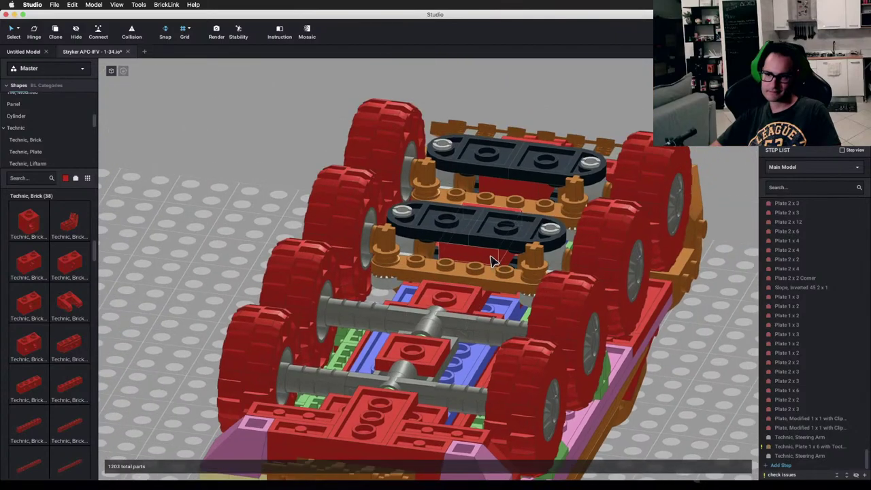
right_click_drag(491, 256, 538, 293)
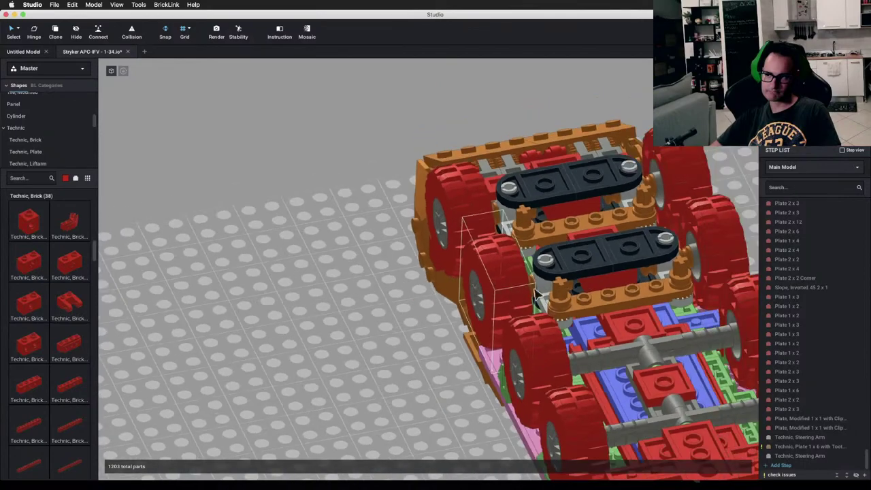
mouse_move(536, 290)
middle_mouse_down()
mouse_move(286, 246)
mouse_move(361, 259)
middle_mouse_up()
middle_click_drag(599, 310, 505, 266)
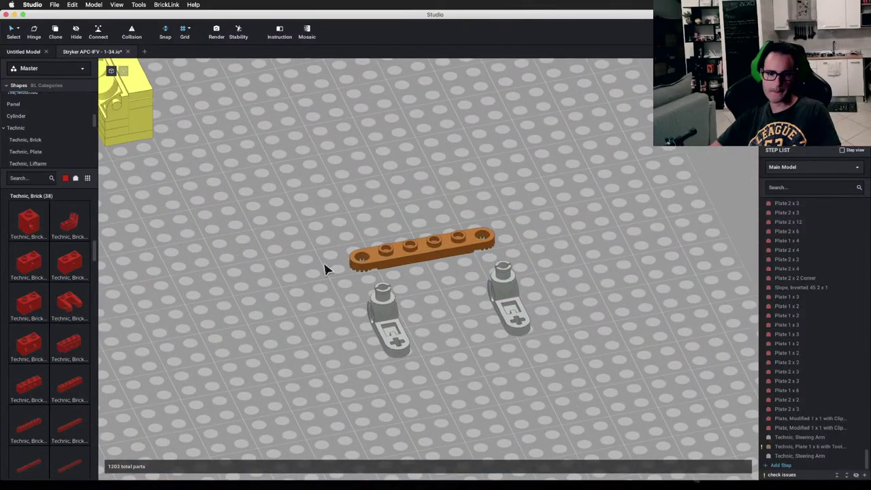
Step: Browse the Technic Brick and Technic Plate parts for an alternative linkage connector
scroll(47, 265, "down", 8)
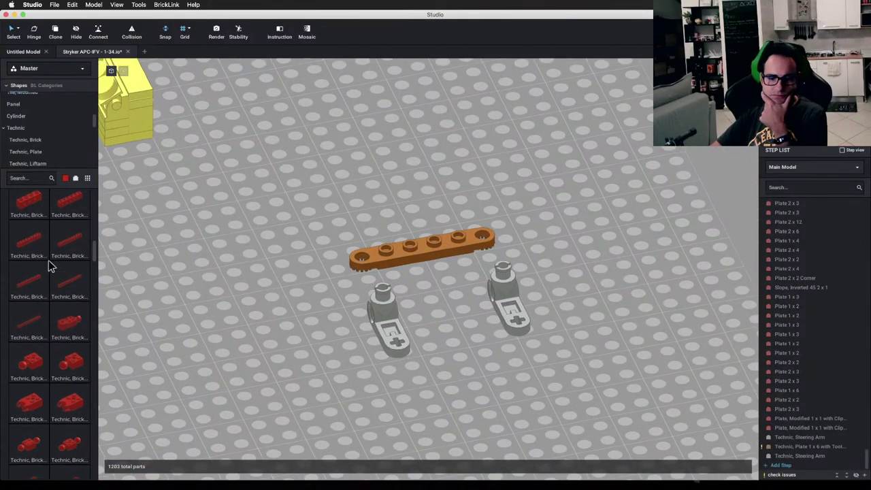
scroll(48, 262, "down", 4)
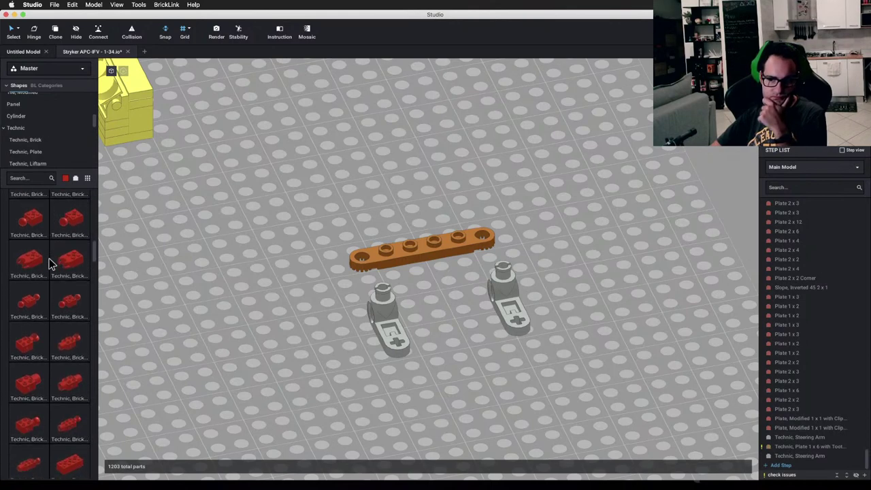
scroll(49, 261, "down", 6)
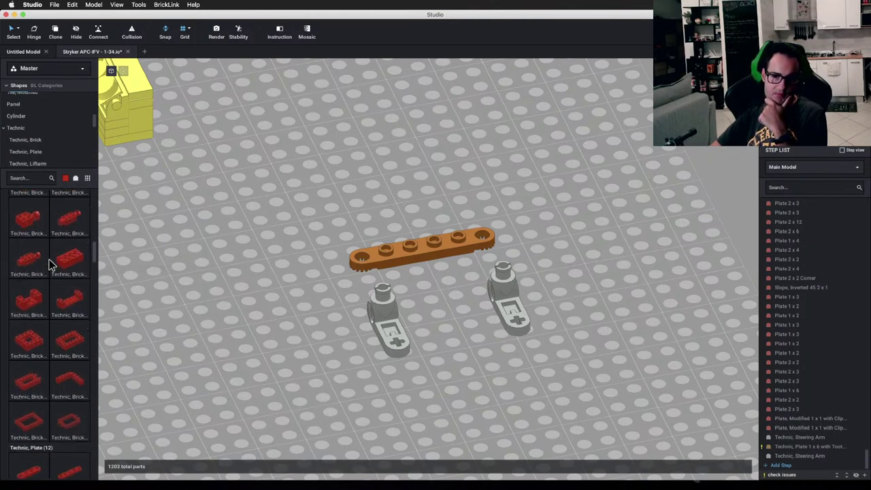
scroll(49, 260, "down", 3)
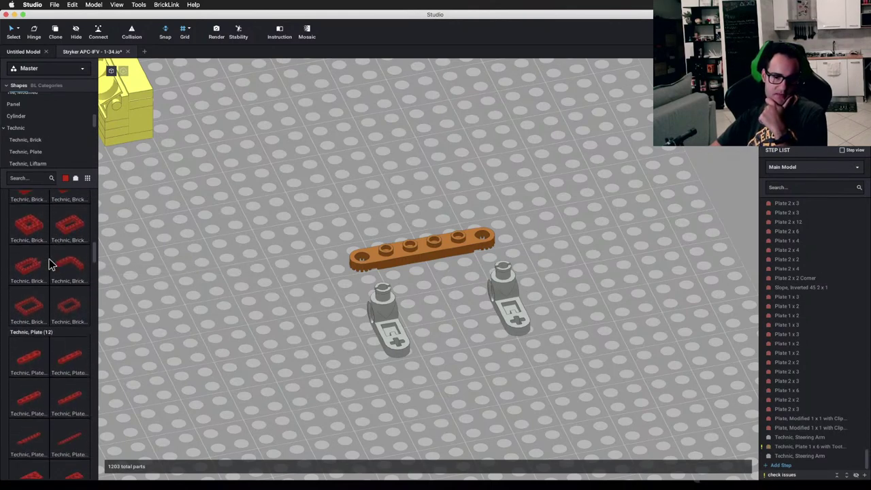
Step: Delete the loose orange toothed Technic Plate 1 x 6 from the baseplate and inspect the upright Technic Axle 2 on the model's steering linkage
left_click(421, 257)
key("Delete")
middle_click_drag(302, 243, 542, 241)
middle_click_drag(402, 212, 535, 267)
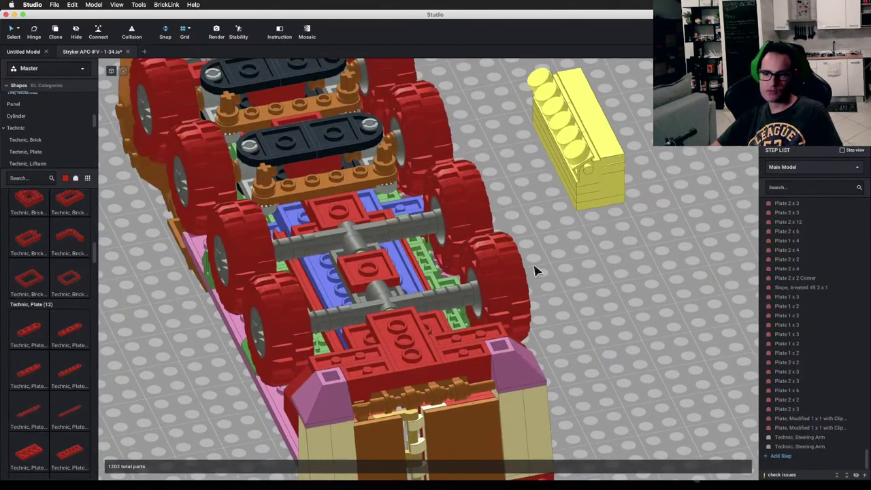
middle_click_drag(291, 205, 371, 296)
scroll(371, 299, "up", 5)
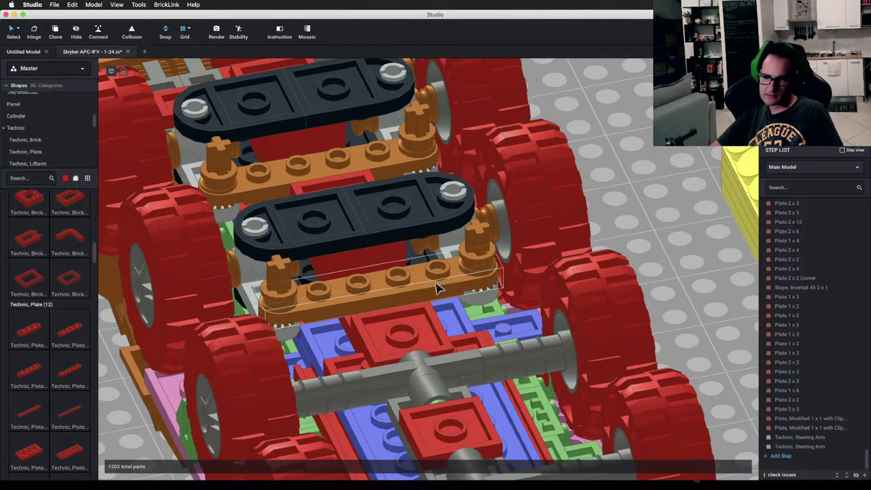
left_click(467, 241)
left_click(481, 244)
scroll(481, 245, "down", 3)
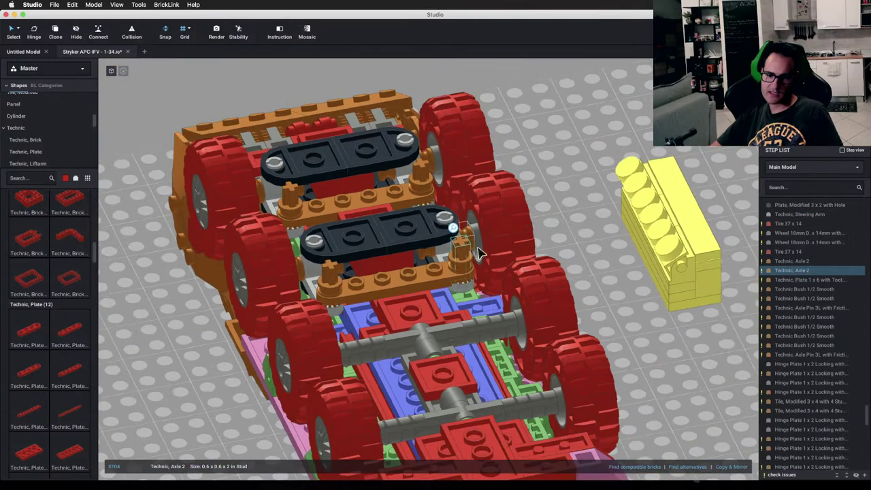
Step: Delete the two loose Technic Steering Arms from the baseplate beside the model
middle_click_drag(599, 276, 315, 229)
scroll(539, 292, "down", 5)
left_click_drag(538, 279, 675, 373)
key("Delete")
scroll(418, 280, "up", 4)
middle_click_drag(418, 280, 498, 322)
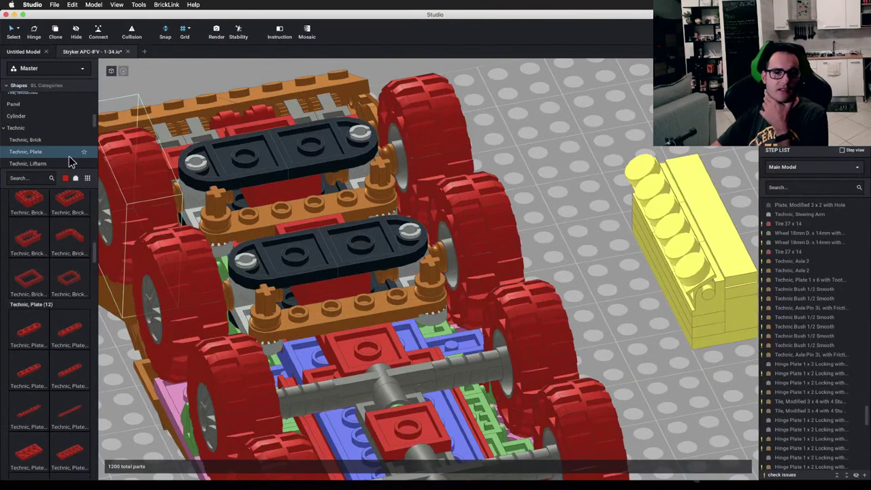
Step: Browse the Technic Plate, Liftarm and Pin parts for a piece that could link the steering arms
scroll(55, 148, "down", 2)
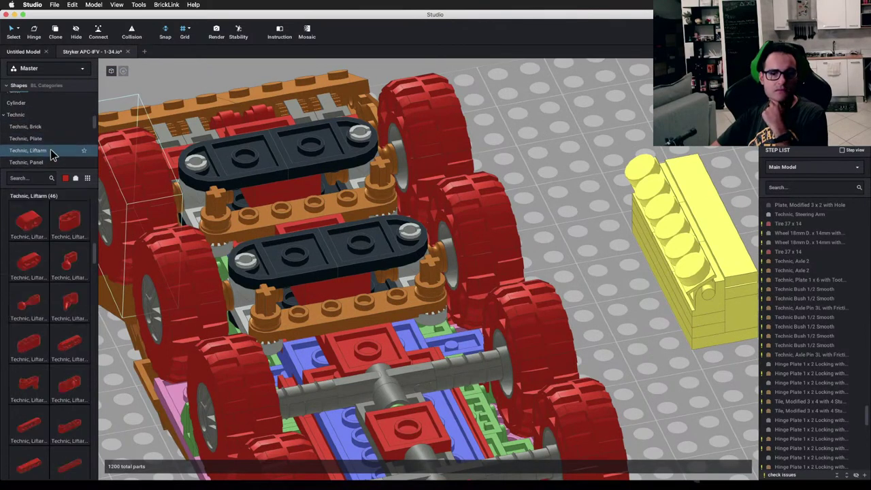
left_click(51, 163)
left_click(49, 141)
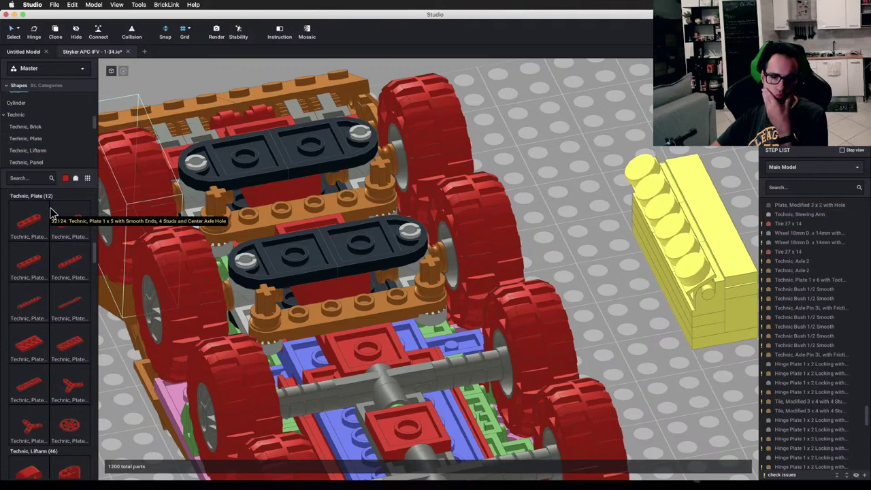
scroll(44, 156, "down", 1)
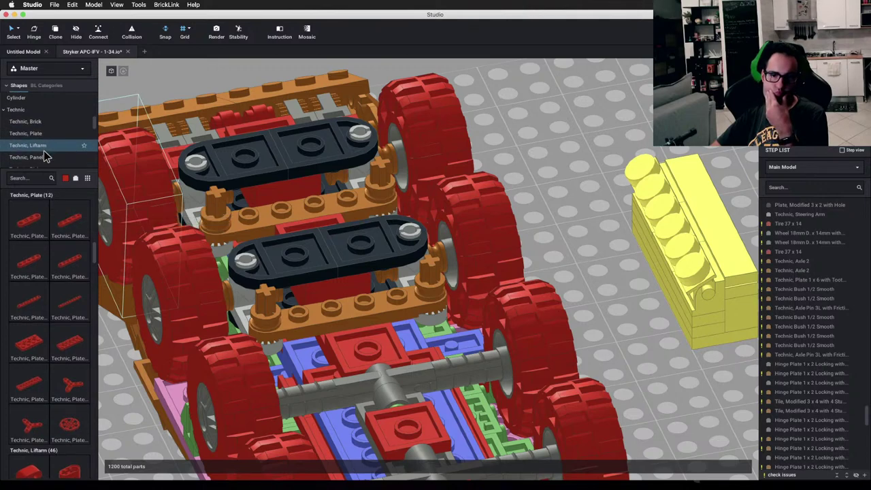
scroll(47, 150, "down", 3)
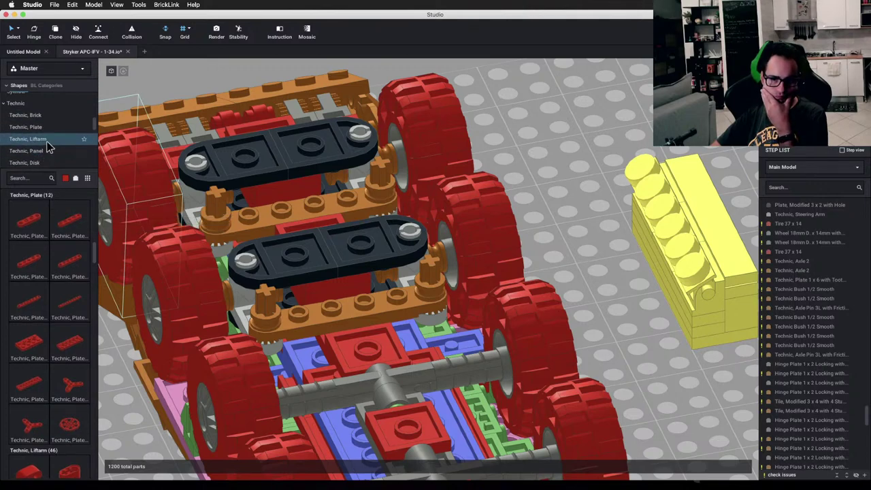
left_click(48, 147)
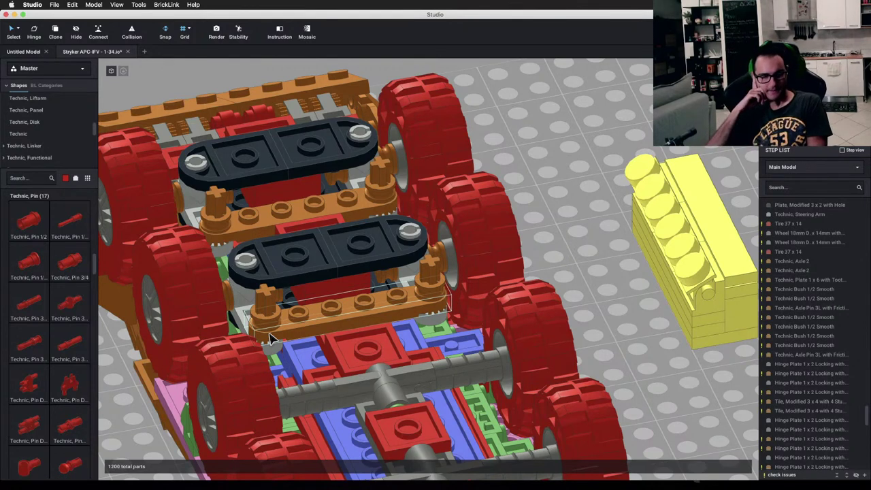
Step: Find alternatives to the Technic Steering Arm on the model's underside and look through the Technic Steering parts
left_click(247, 309)
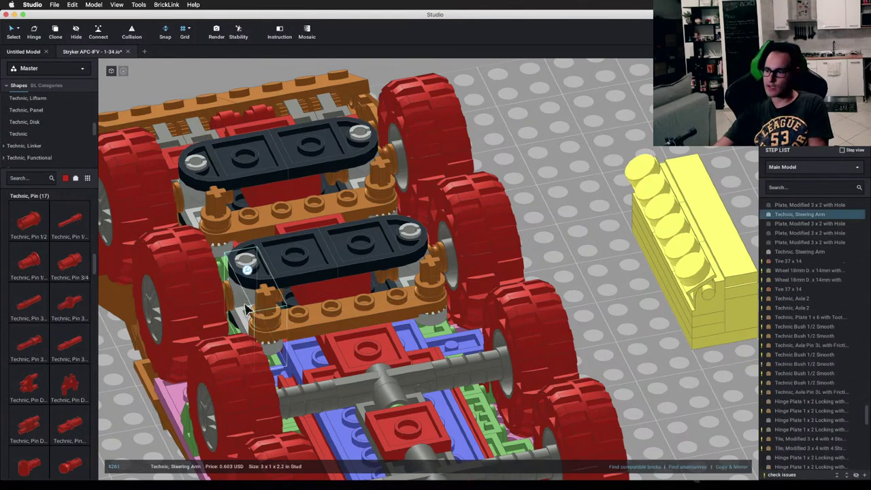
left_click(675, 468)
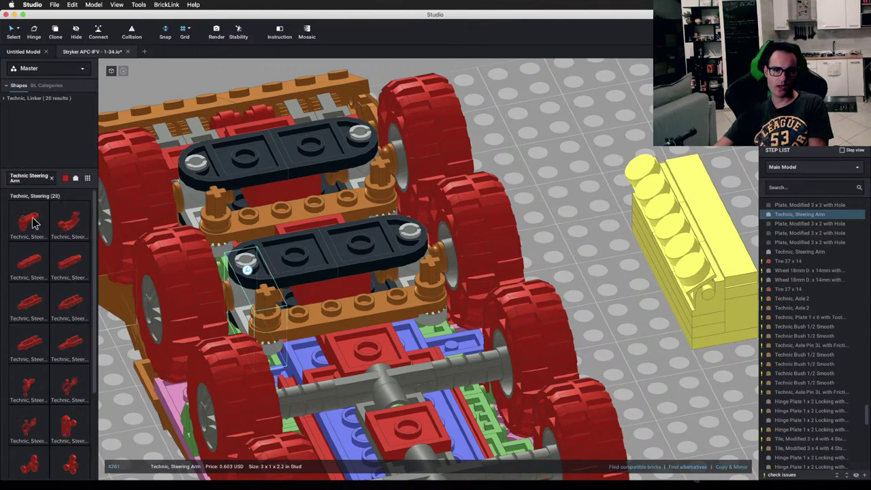
scroll(43, 326, "down", 4)
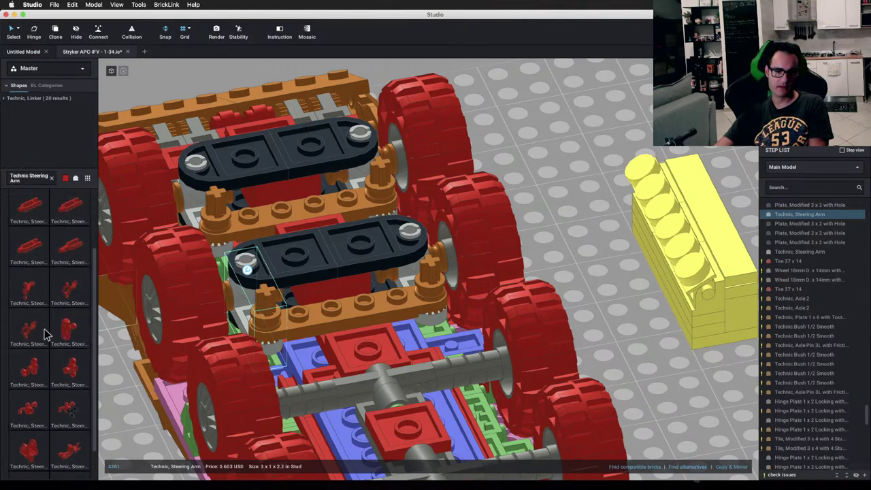
Step: Clear the Technic Steering Arm part search and look through the shape categories for other linkage parts
left_click(51, 178)
scroll(67, 126, "down", 5)
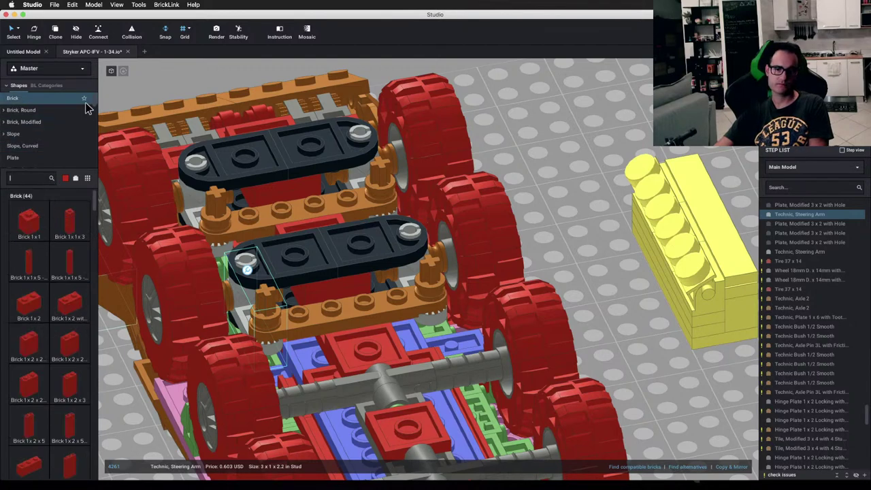
scroll(67, 126, "down", 6)
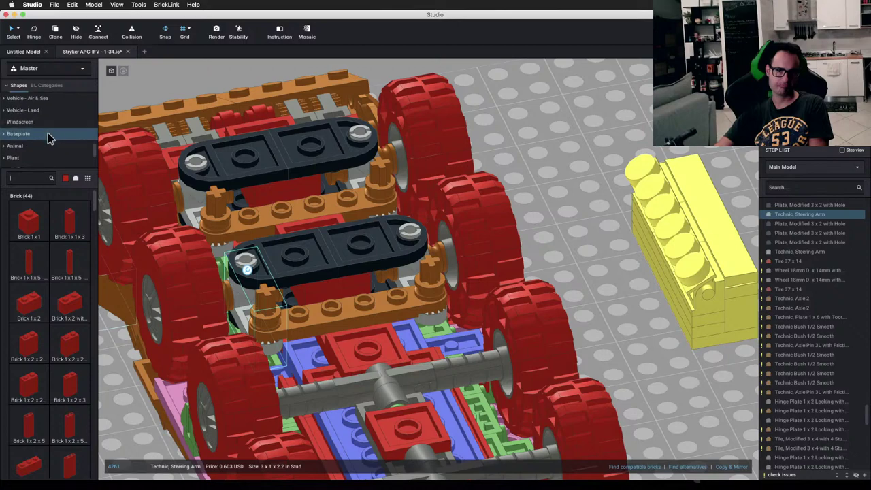
scroll(47, 138, "up", 6)
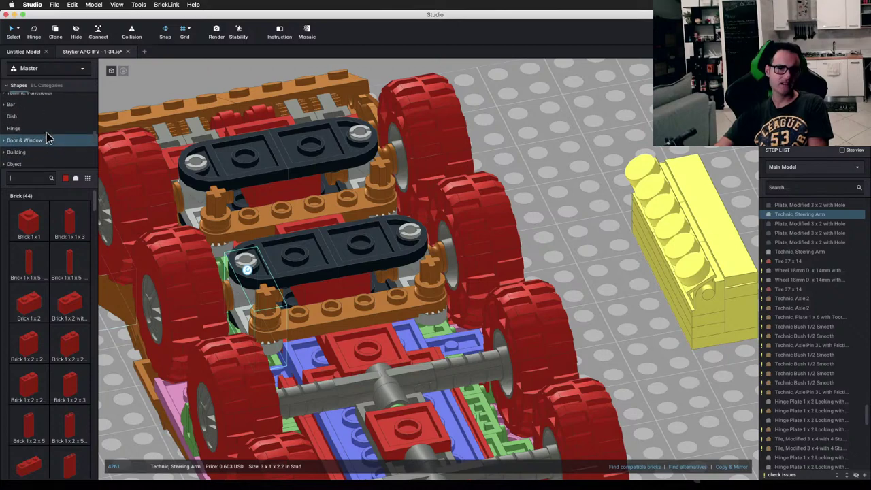
scroll(300, 287, "up", 4)
Step: Try shifting the upright Technic Axle 2 at one end of the inner steering linkage's toothed plate
right_click_drag(299, 282, 327, 271)
left_click(385, 164)
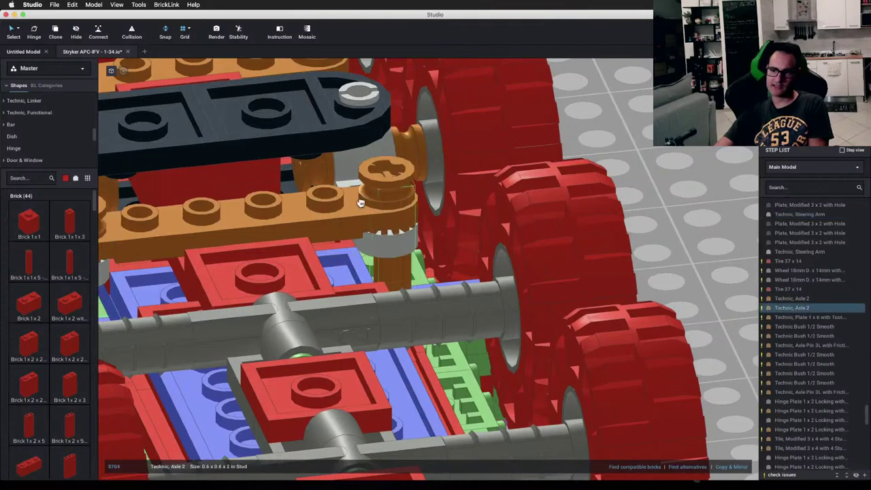
left_click_drag(394, 169, 391, 173)
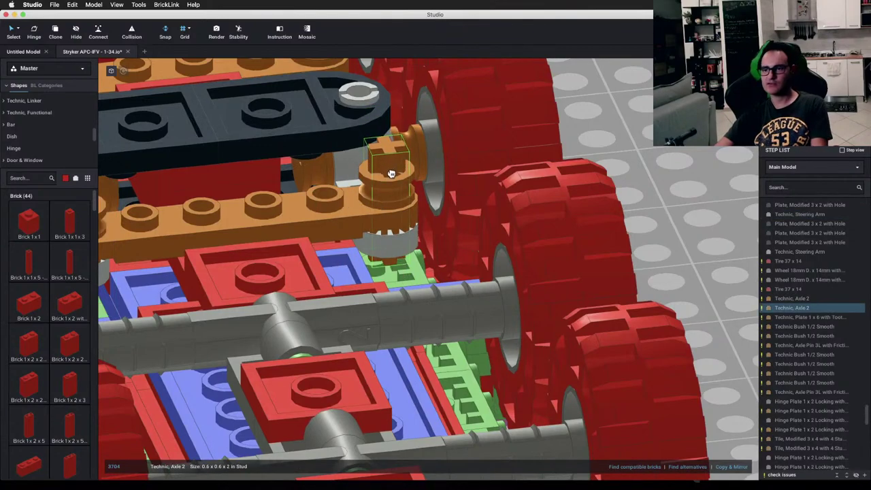
left_click(652, 132)
Step: Inspect the upright axles and bushes at the ends of both steering linkages
scroll(374, 170, "down", 3)
middle_click_drag(373, 169, 495, 211)
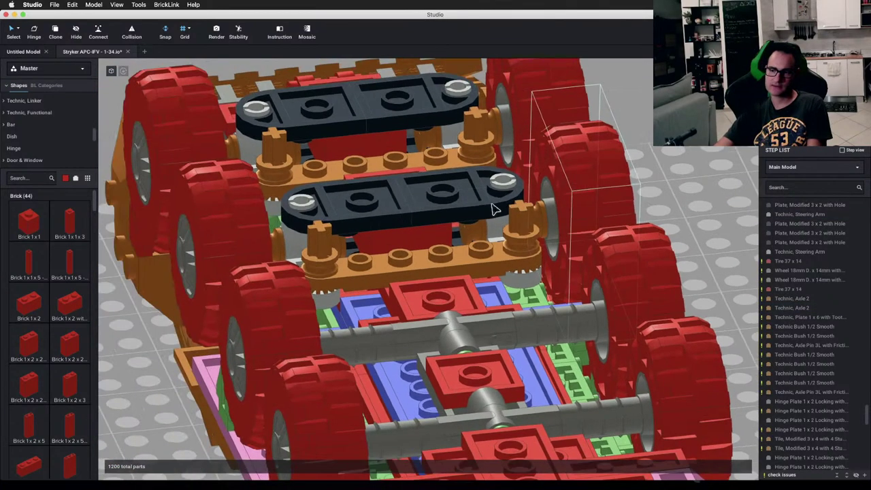
scroll(399, 195, "up", 2)
middle_click_drag(399, 194, 485, 205)
right_click_drag(485, 209, 458, 211)
middle_click_drag(204, 143, 480, 198)
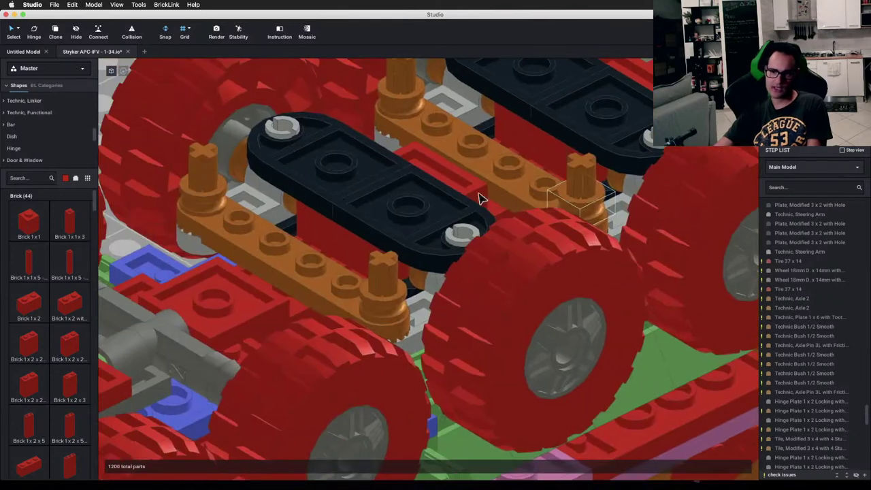
middle_click_drag(320, 173, 446, 238)
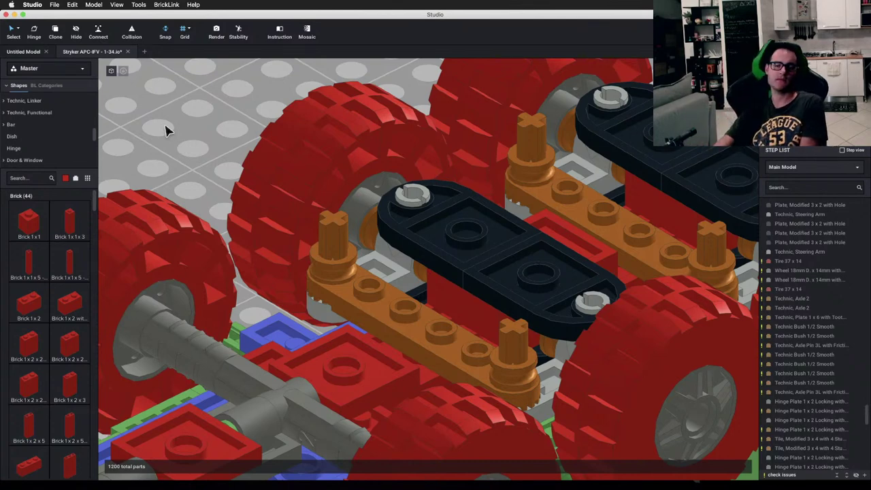
Step: Find the Technic Axle Towball among the Technic Axle parts and place a red one on the baseplate beside the model
left_click(45, 95)
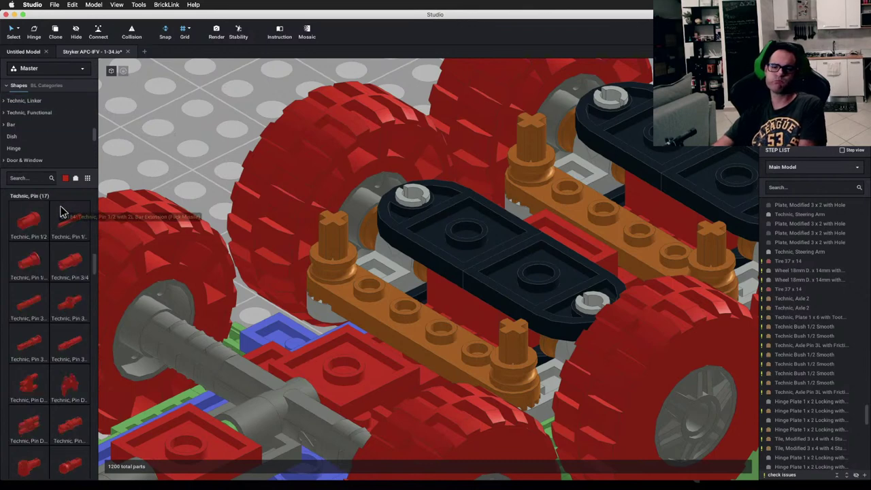
scroll(54, 211, "down", 5)
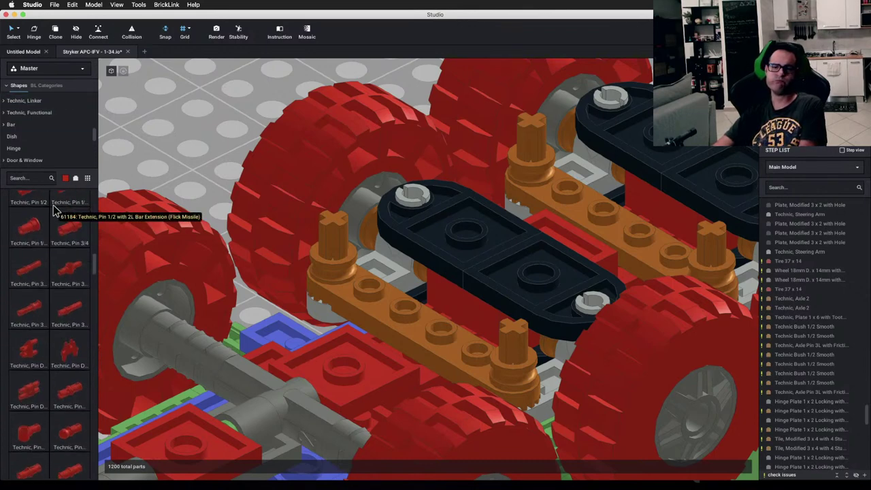
scroll(54, 211, "down", 9)
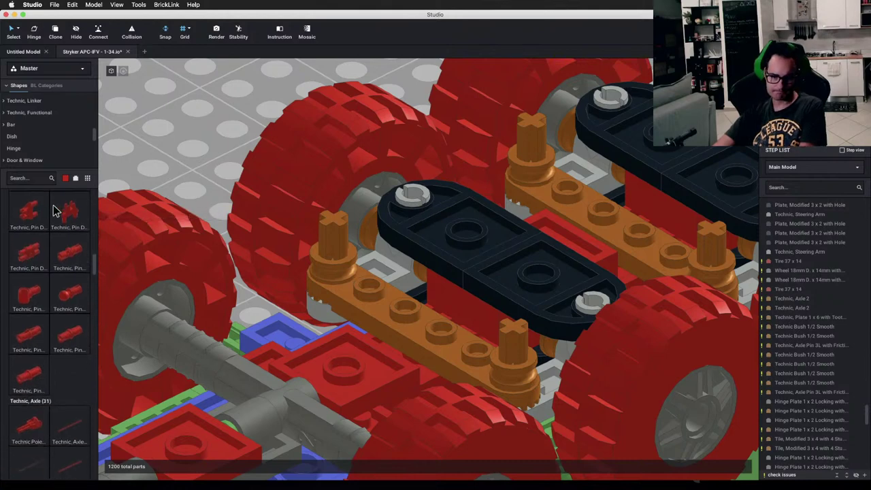
scroll(65, 222, "down", 10)
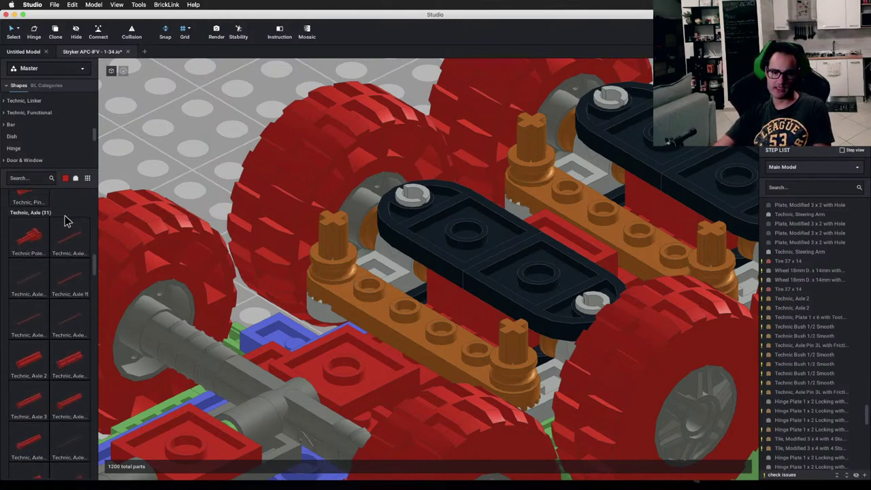
scroll(60, 223, "down", 6)
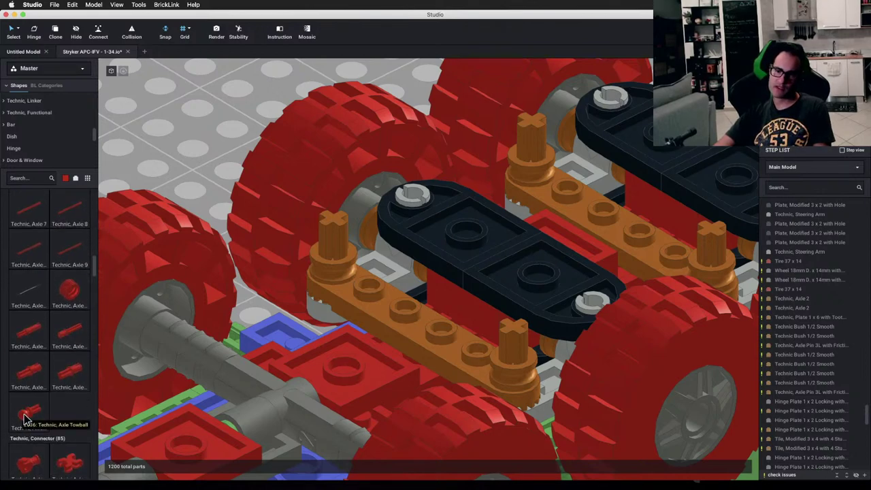
left_click_drag(24, 417, 183, 143)
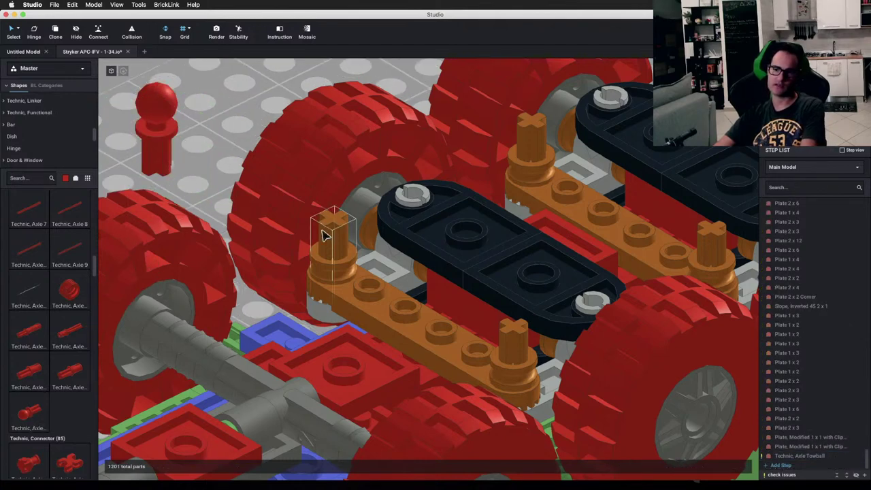
Step: Move the Technic Axle 2 and Bush 1/2 off one end of the inner linkage and fit the towball in their place
left_click_drag(324, 234, 249, 117)
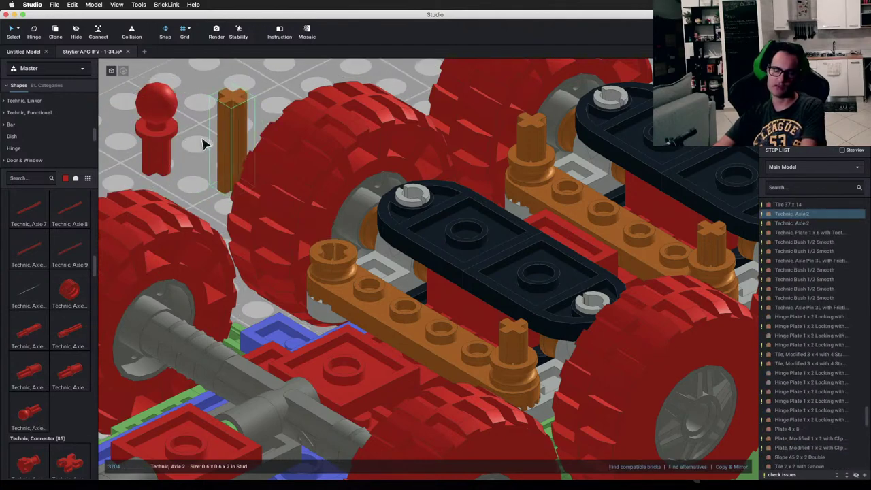
left_click_drag(329, 267, 193, 114)
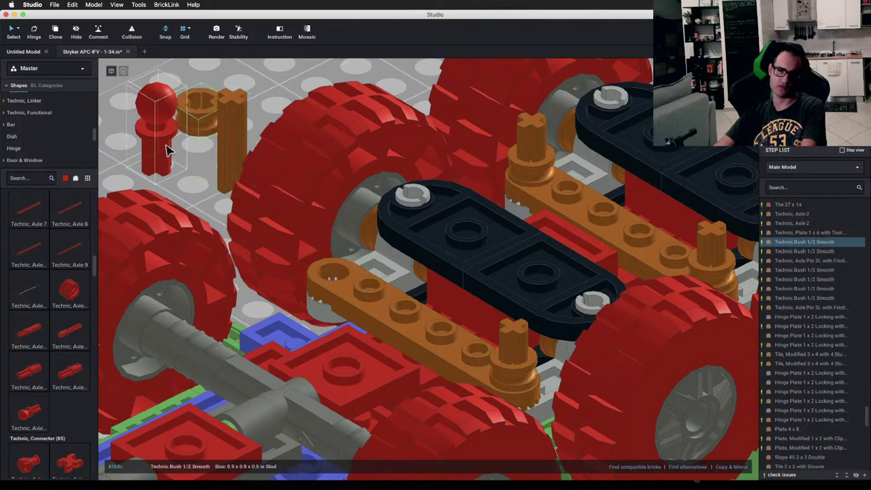
left_click_drag(167, 150, 311, 257)
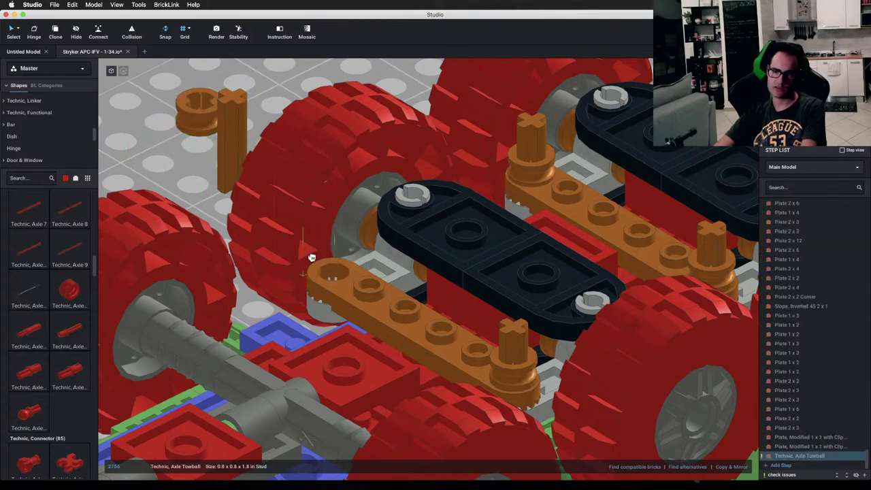
left_click(344, 288)
mouse_move(344, 288)
right_mouse_down()
mouse_move(342, 277)
mouse_move(369, 286)
mouse_move(341, 286)
mouse_move(354, 288)
right_mouse_up()
left_click(272, 171)
right_click_drag(272, 171, 225, 162)
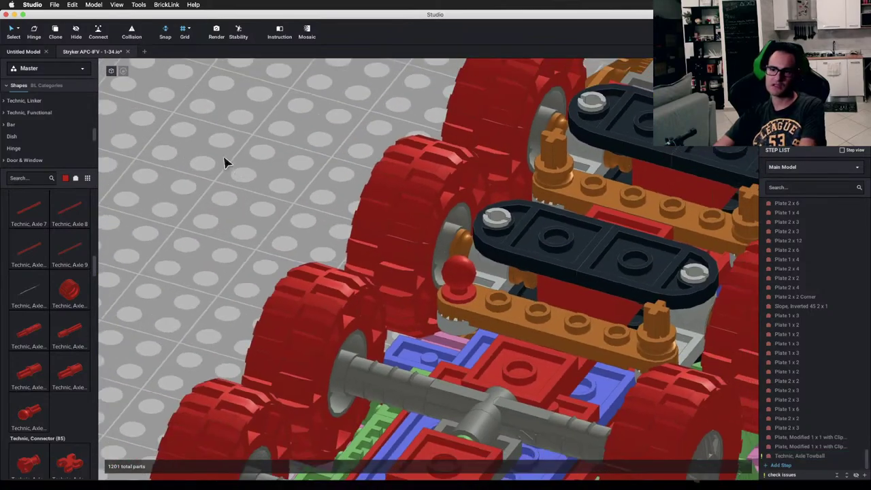
Step: Delete the removed Technic Axle 2 and Bush 1/2 from the baseplate
scroll(228, 177, "up", 3)
left_click_drag(151, 164, 221, 254)
key("Delete")
scroll(304, 214, "up", 3)
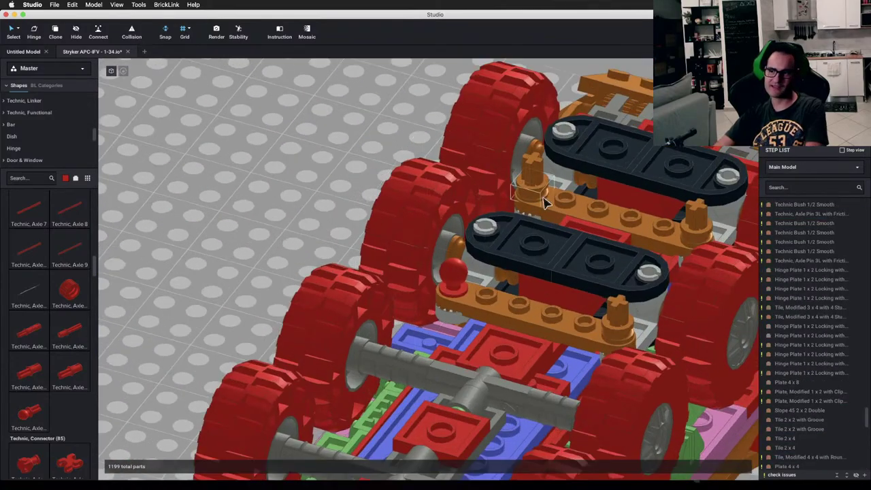
Step: Compare the fitted Technic Axle Towball with the Technic Axle 2 on the neighbouring linkage
left_click(536, 179)
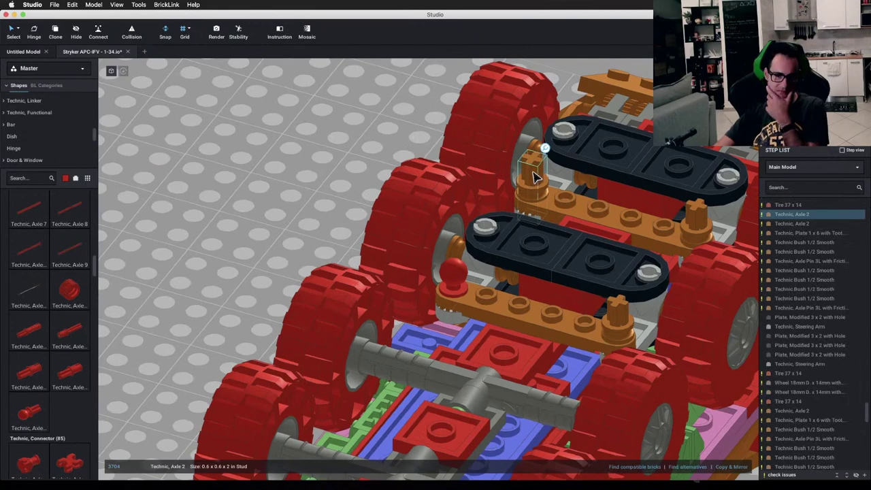
left_click(448, 288)
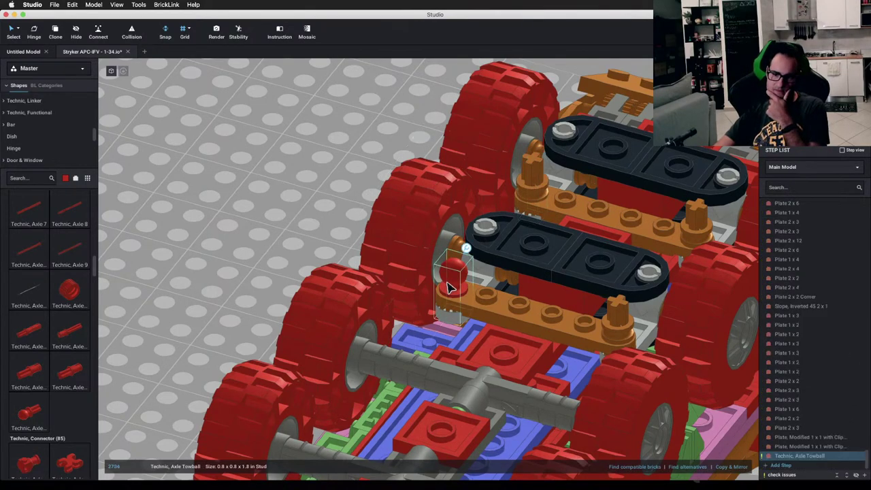
right_click_drag(326, 229, 357, 227)
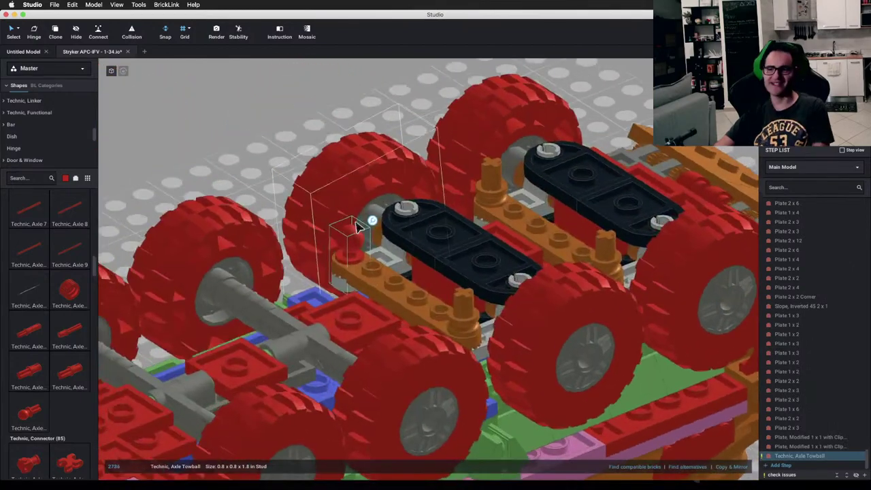
middle_click_drag(353, 245, 317, 246)
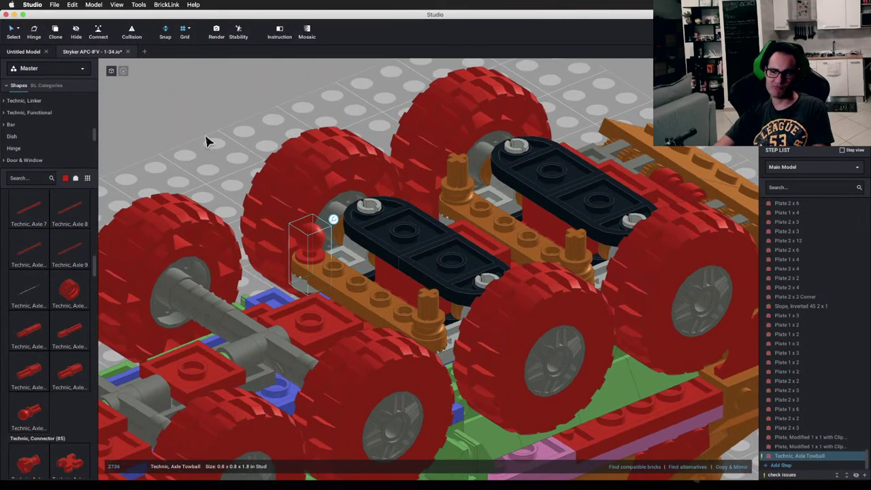
left_click(206, 140)
right_click_drag(317, 227, 381, 281)
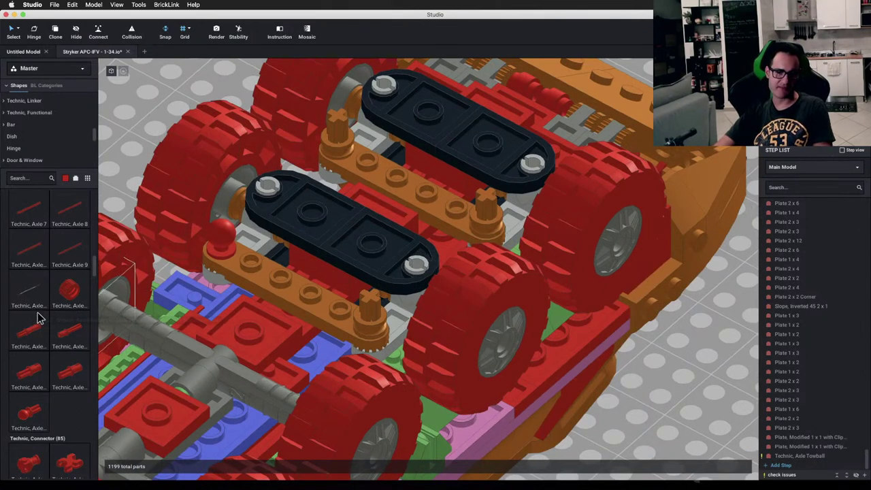
Step: Look through the Technic Connector parts for an axle connector with a ball socket
scroll(39, 317, "down", 10)
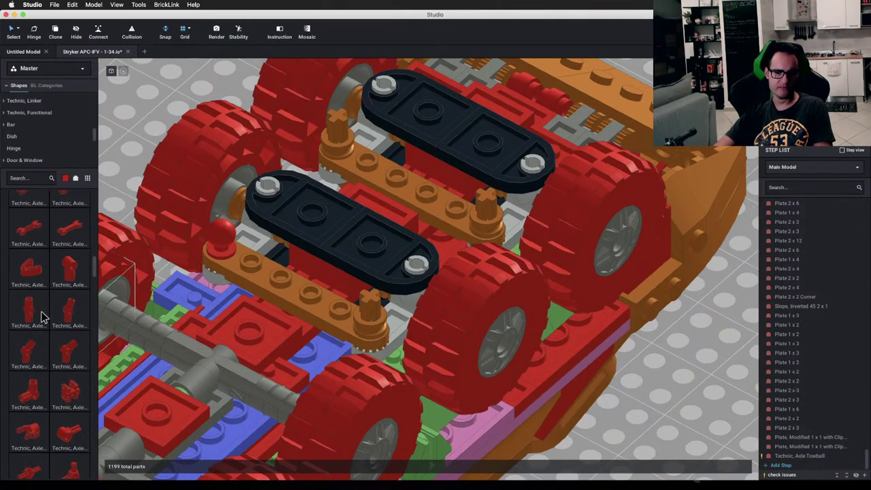
scroll(41, 317, "down", 10)
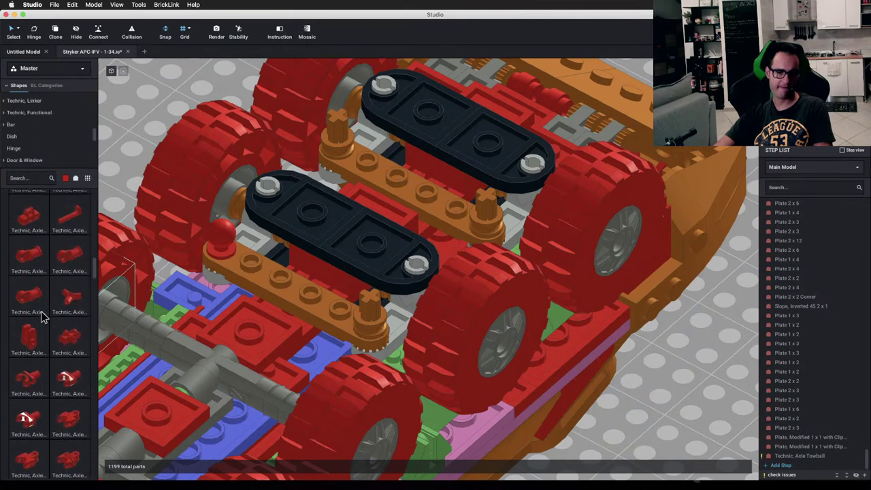
scroll(42, 316, "down", 5)
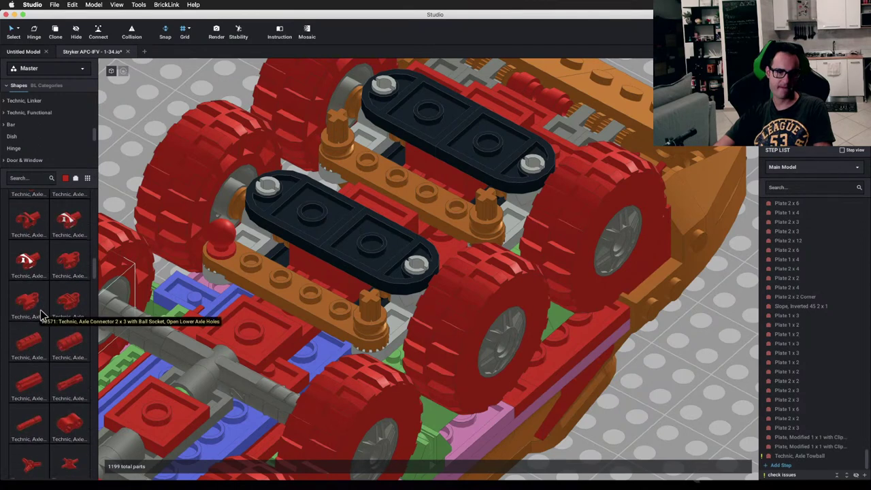
Step: Replace the bush and Technic Axle 2 at the inner linkage's other end with a clone of the towball
left_click(386, 317)
key("Delete")
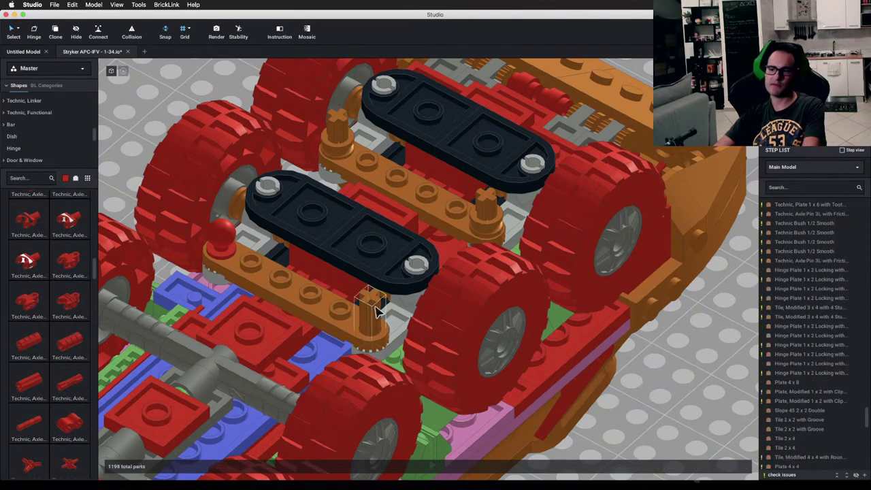
left_click(375, 308)
key("Delete")
key("c")
left_click(225, 254)
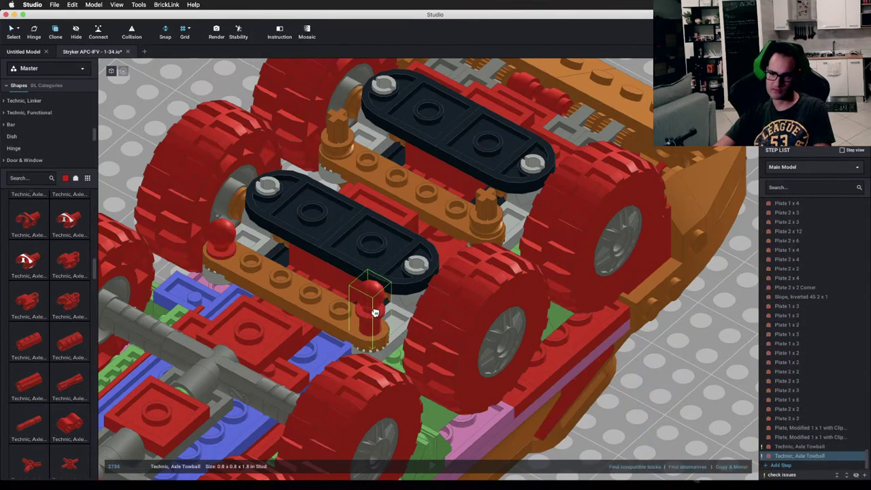
key("Escape")
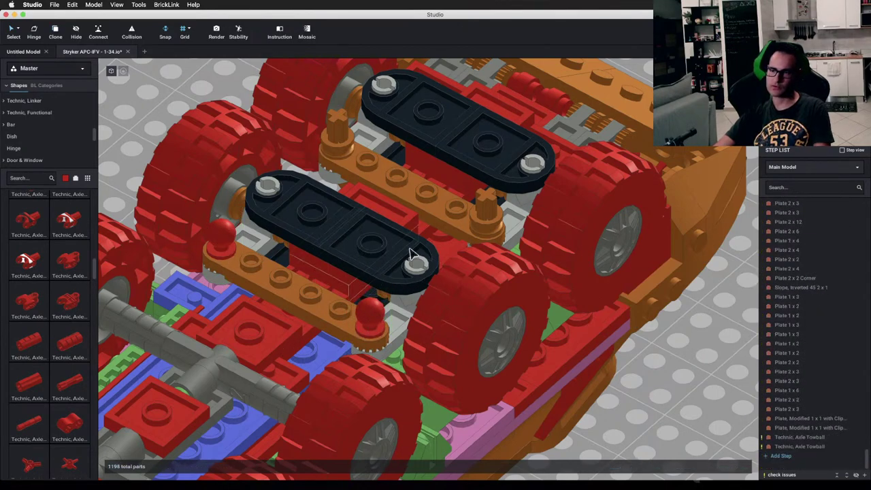
Step: Delete the upright Technic Axle 2 and its bush from both ends of the linkage nearest the orange hull end
middle_click_drag(409, 251, 374, 372)
left_click(302, 261)
key("Delete")
key("Delete")
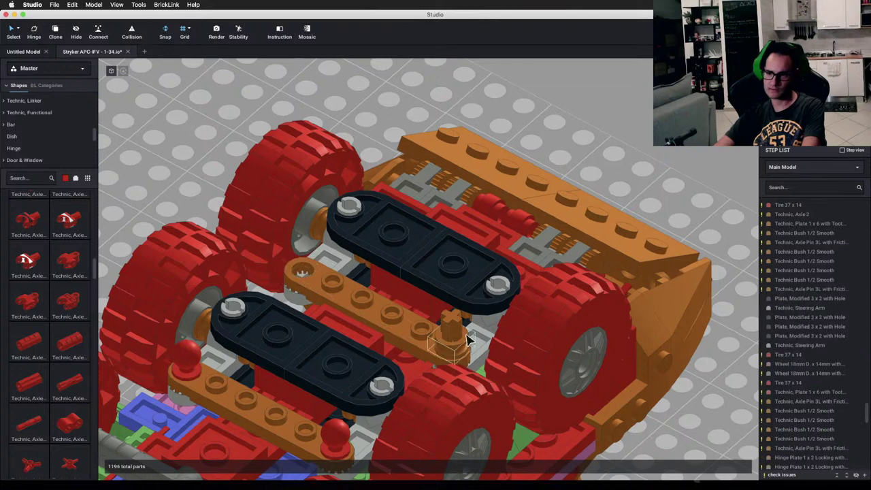
left_click(451, 326)
key("Delete")
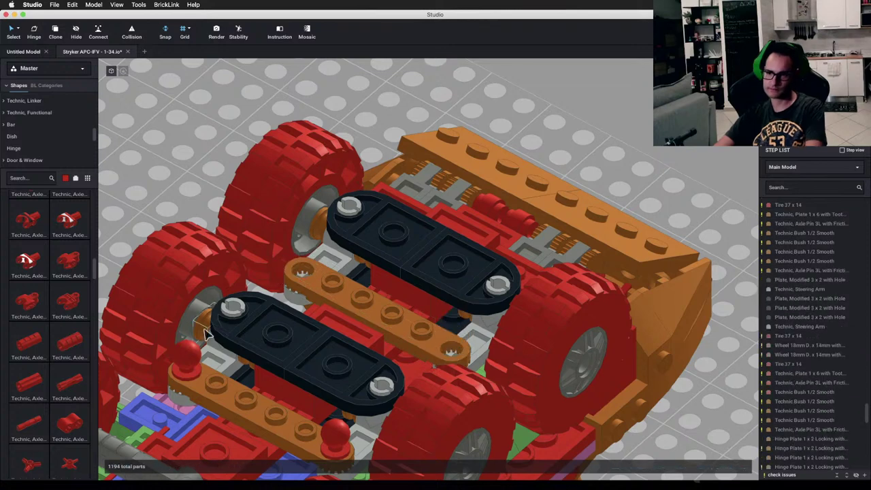
Step: Fit cloned Technic Axle Towballs into both emptied ends of the linkage nearest the orange hull end
left_click(194, 382)
key("ctrl+v")
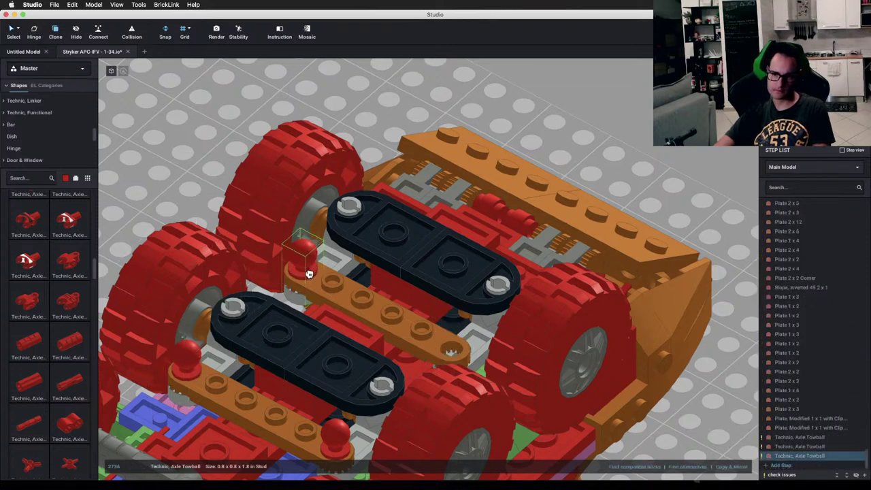
left_click(309, 275)
key("ctrl+v")
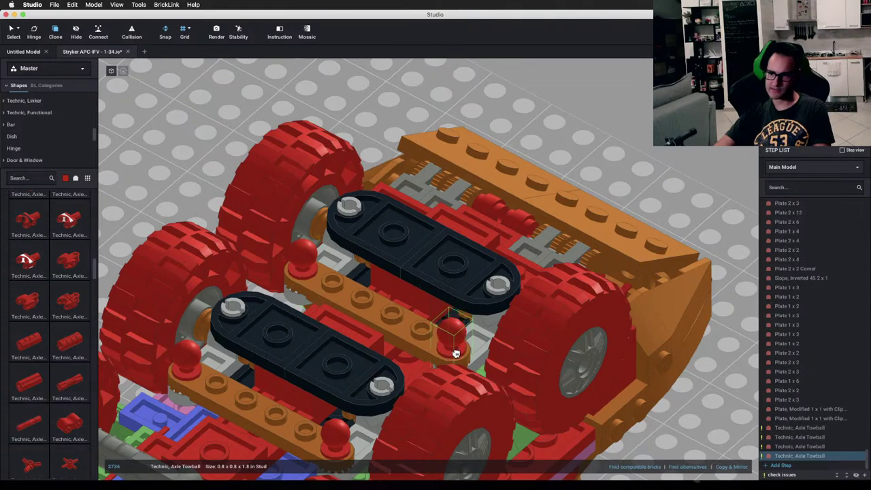
key("Escape")
Step: Look through the Technic axle, connector and link parts for a part that can join the new towballs
scroll(470, 300, "down", 3)
mouse_move(470, 300)
right_mouse_down()
mouse_move(443, 278)
mouse_move(456, 286)
mouse_move(455, 300)
right_mouse_up()
scroll(52, 331, "down", 5)
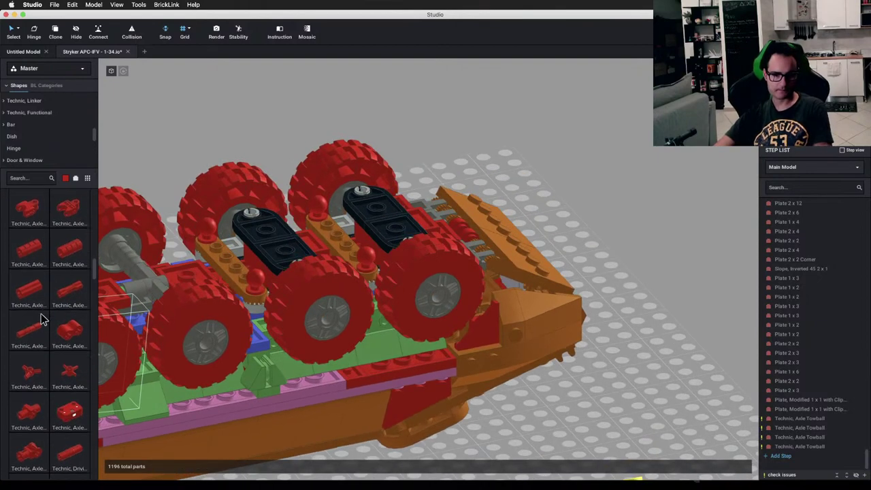
scroll(47, 315, "down", 8)
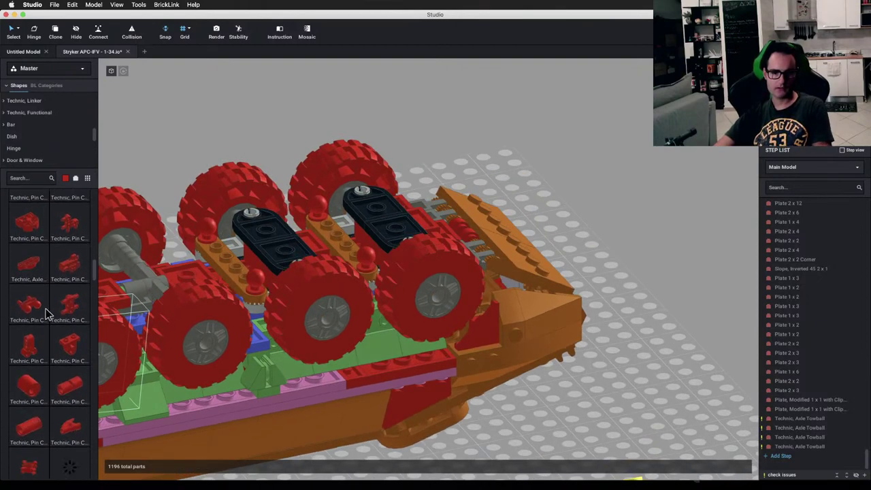
scroll(48, 313, "down", 5)
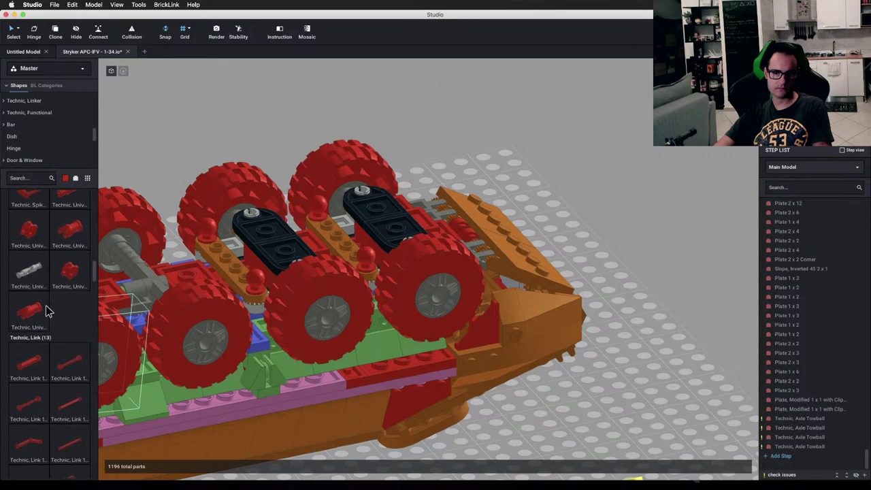
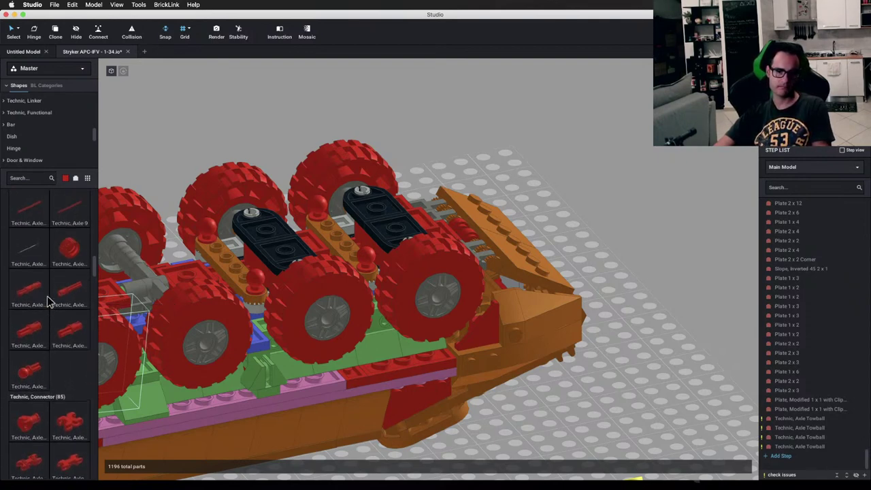
scroll(47, 301, "up", 3)
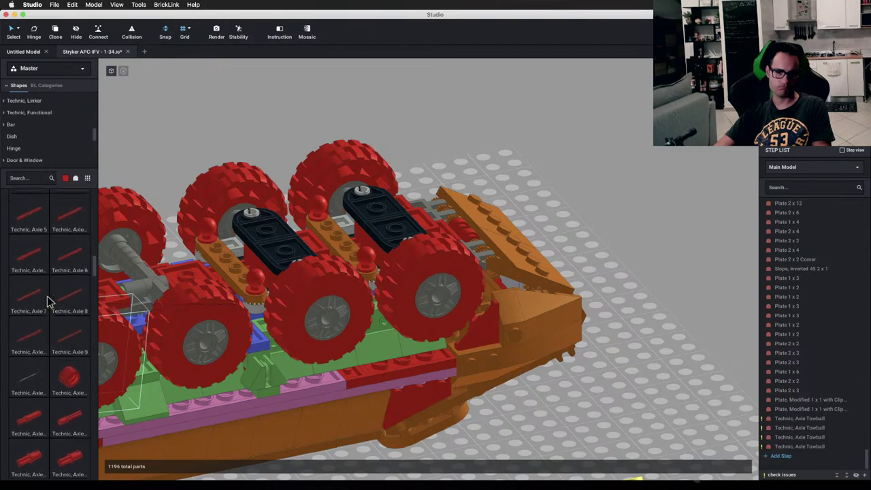
scroll(49, 301, "up", 7)
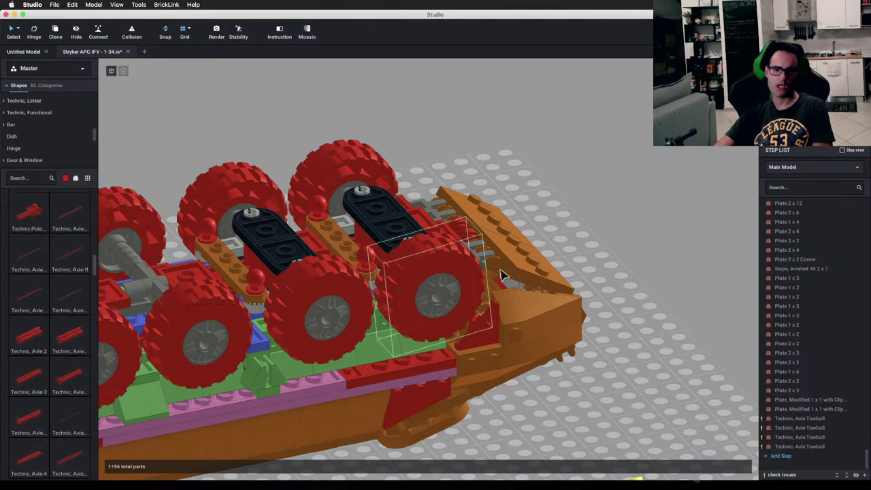
Step: Select the whole vehicle and flip it the right way up, onto its wheels
scroll(486, 254, "down", 2)
right_click_drag(487, 255, 479, 274)
scroll(320, 229, "down", 5)
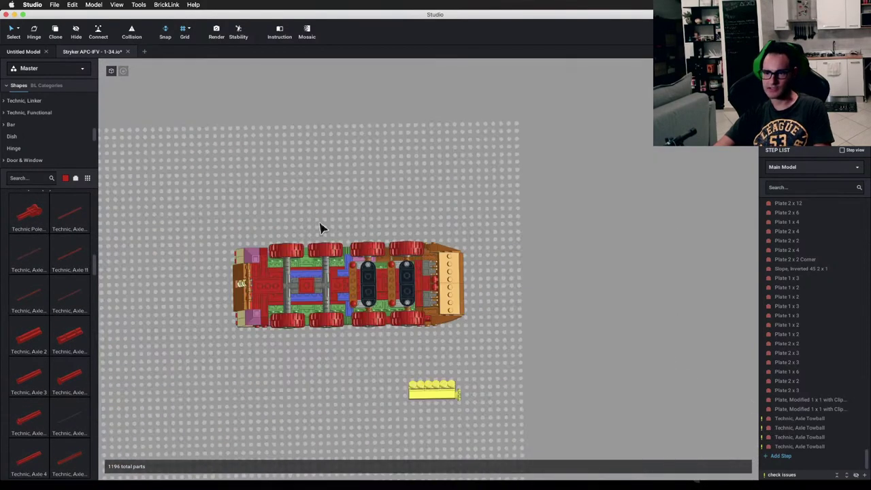
left_click_drag(198, 179, 512, 344)
key("Down")
key("Down")
left_click(520, 335)
Step: Hide the upper hull and roof parts above the front end to expose the inside of the nose
scroll(523, 344, "up", 6)
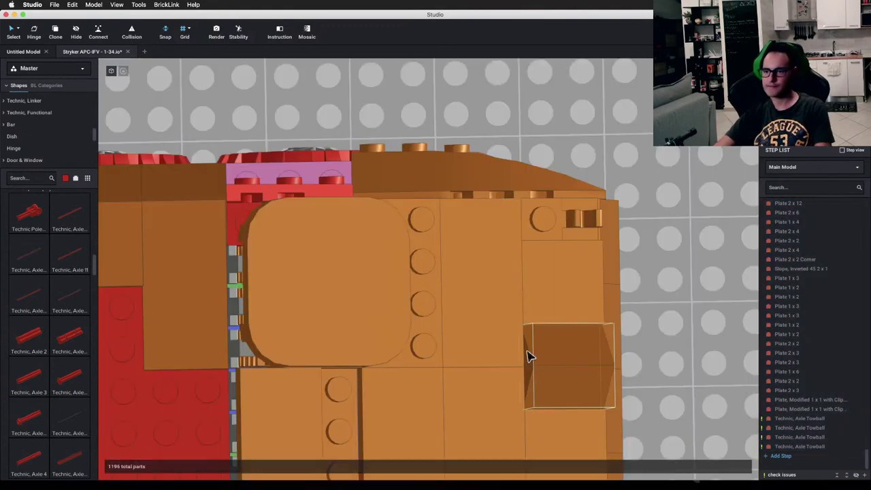
middle_click_drag(452, 359, 439, 284)
scroll(439, 284, "down", 3)
right_click_drag(439, 284, 304, 102)
left_click_drag(156, 78, 603, 180)
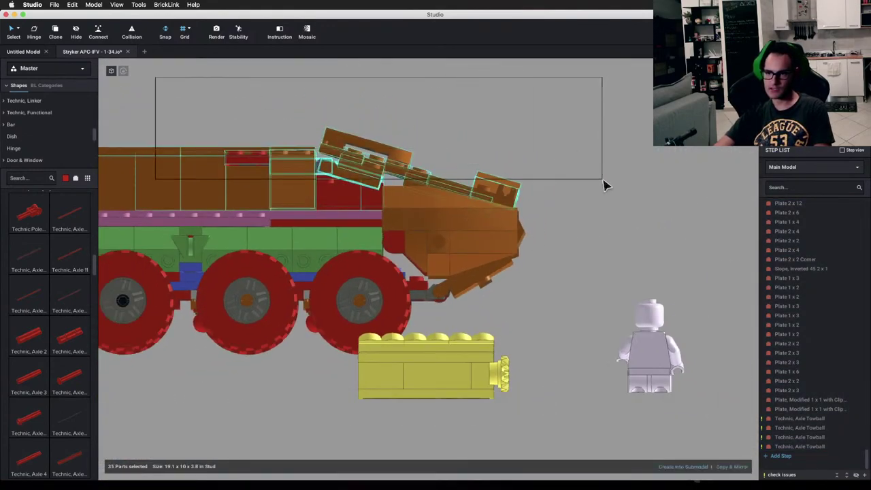
key("h")
right_click_drag(555, 190, 448, 215)
right_click_drag(380, 196, 475, 302)
scroll(467, 211, "up", 3)
scroll(469, 216, "down", 5)
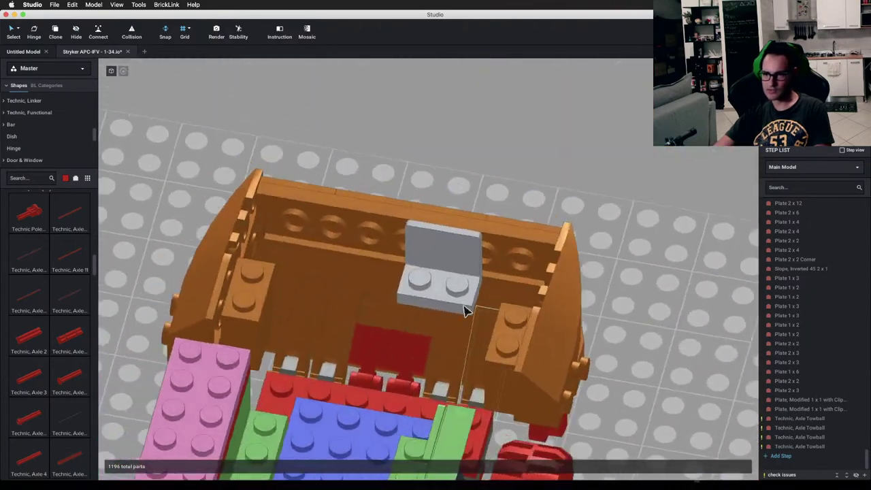
Step: Move the inverted 1 x 2 - 2 x 2 bracket to one end of the nose's inner wall and fill the row with three copies
left_click_drag(423, 282, 295, 272)
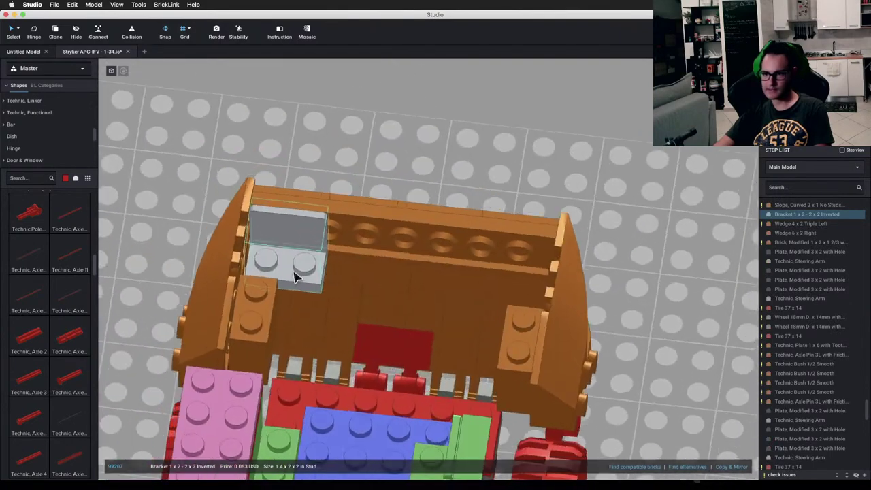
right_click_drag(295, 277, 384, 322)
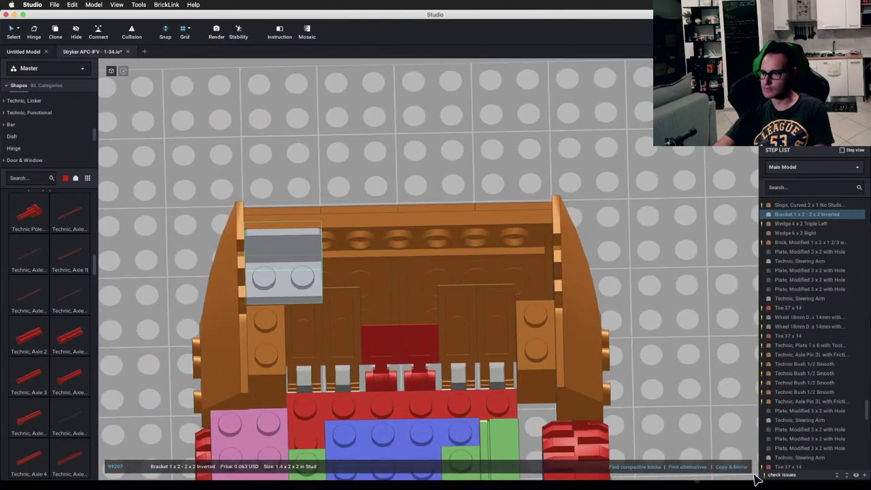
left_click(731, 467)
left_click(731, 467)
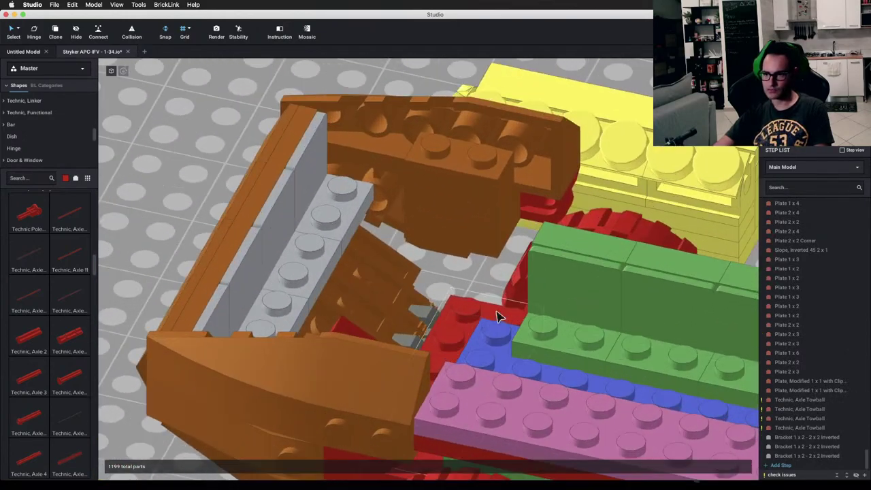
scroll(552, 324, "up", 2)
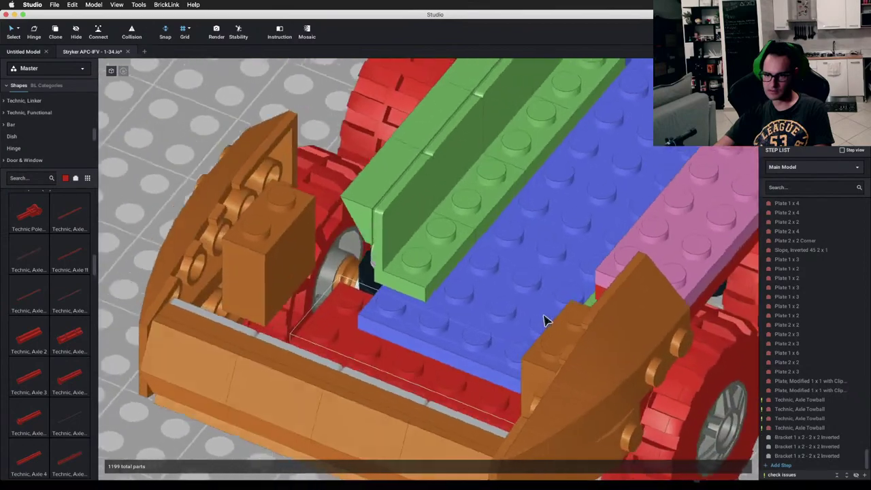
right_click_drag(545, 321, 318, 288)
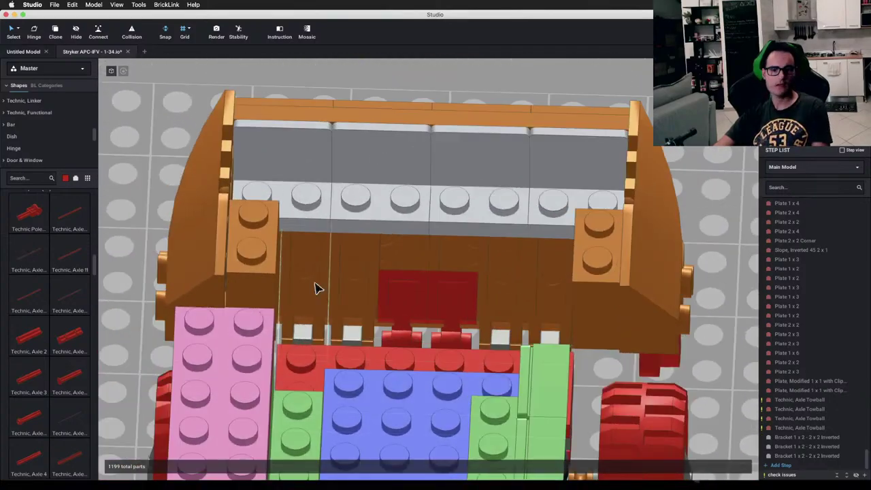
Step: Place a Plate 2 x 4 beneath the row of grey brackets inside the nose
left_click(40, 127)
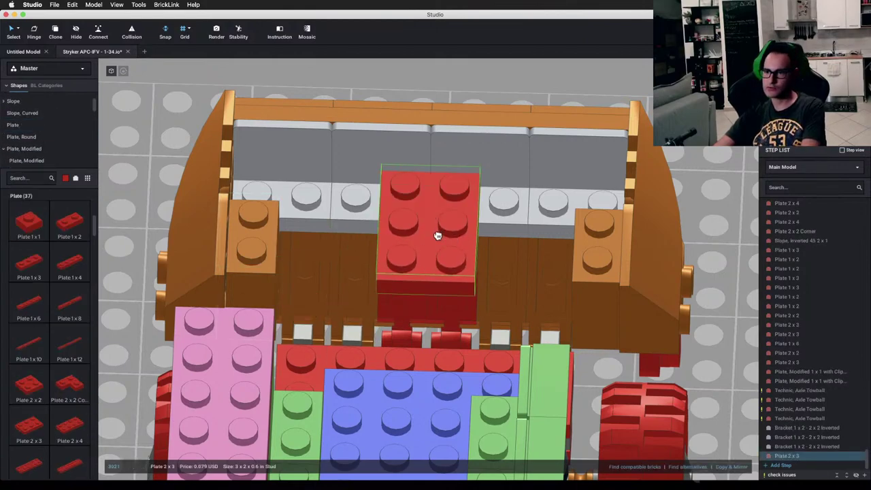
right_click_drag(715, 254, 628, 258)
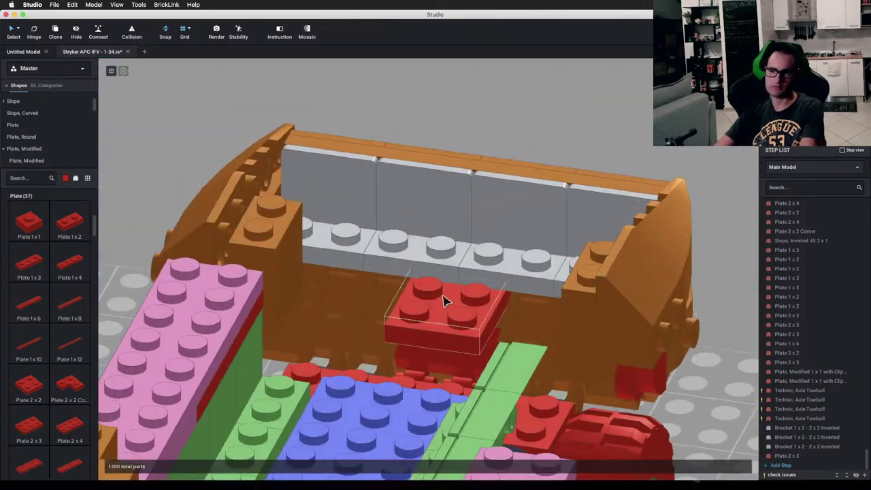
right_click_drag(440, 296, 443, 314)
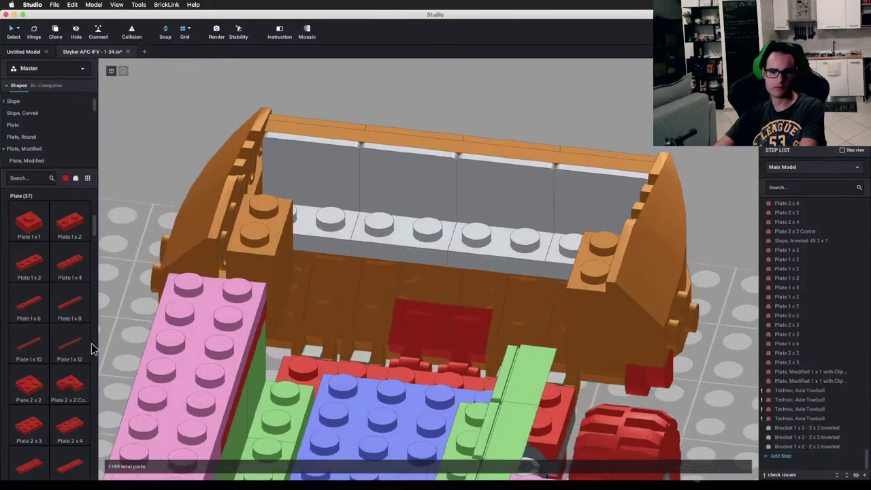
left_click(61, 429)
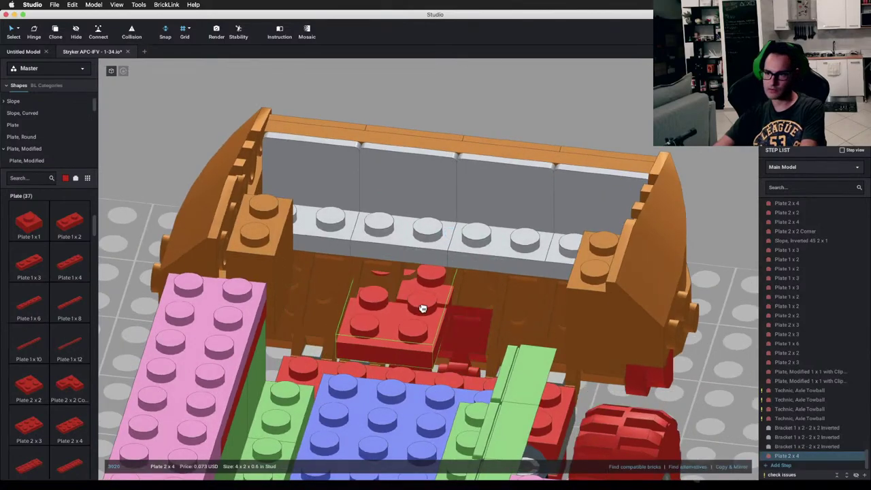
mouse_move(423, 310)
right_mouse_down()
mouse_move(391, 321)
mouse_move(382, 341)
mouse_move(420, 301)
right_mouse_up()
right_click_drag(365, 325, 426, 270)
right_click_drag(390, 324, 306, 320)
Step: Show all hidden parts, and hide the lower orange side pieces of the nose to check the brackets and plate from the side
key("super+shift+h")
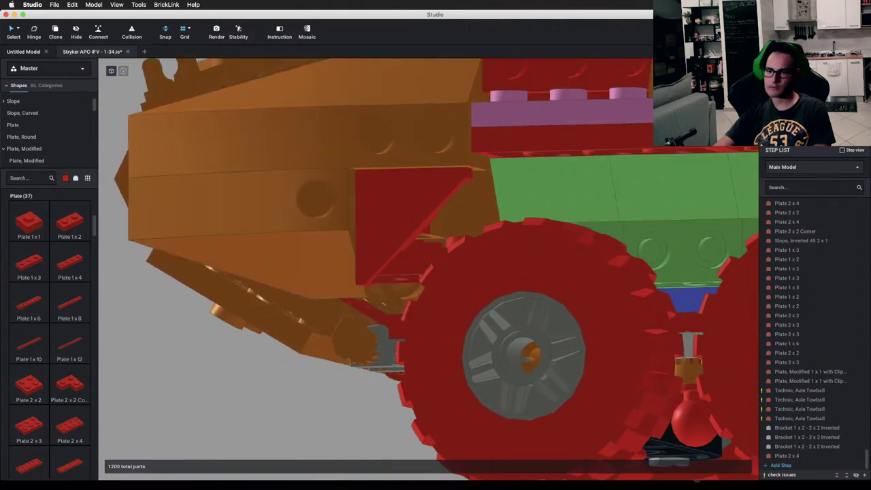
left_click(323, 218)
middle_click_drag(311, 290, 388, 275)
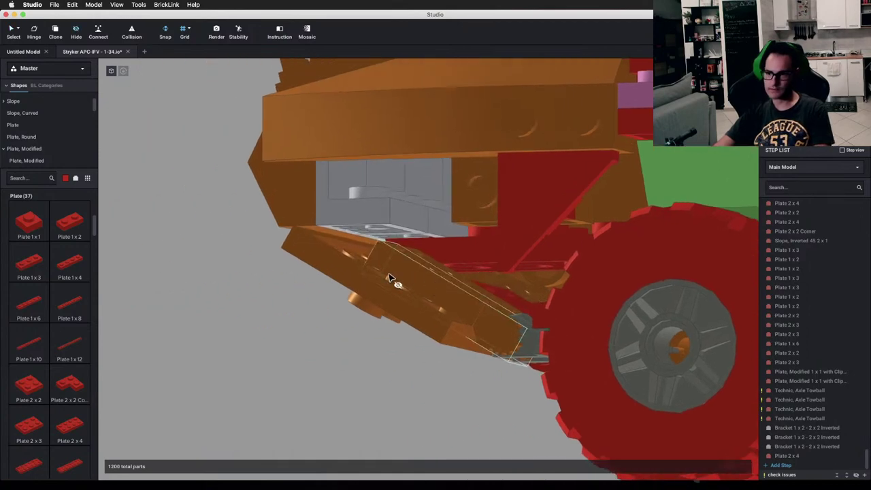
right_click_drag(388, 275, 400, 277)
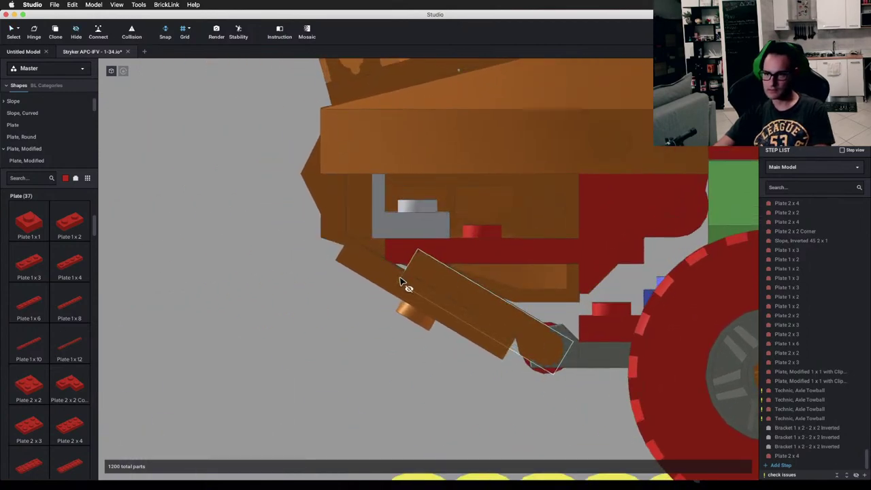
middle_click_drag(420, 297, 407, 284)
right_click_drag(407, 284, 395, 283)
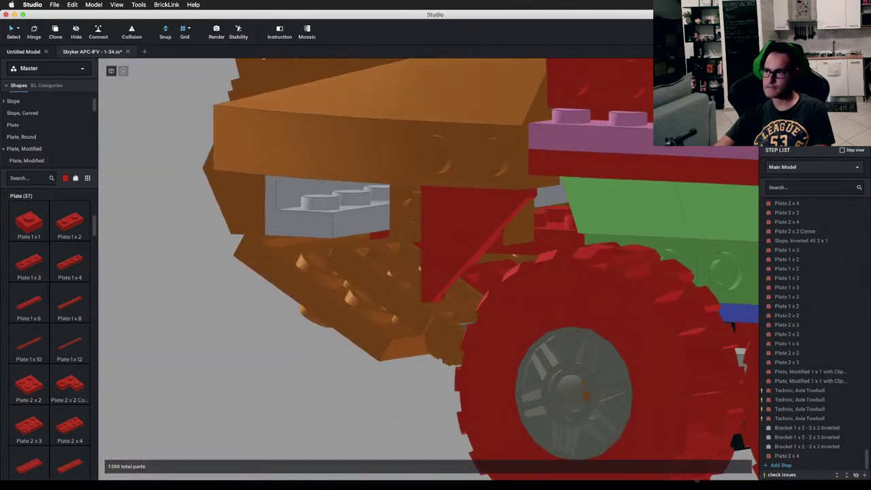
right_click_drag(542, 205, 550, 221)
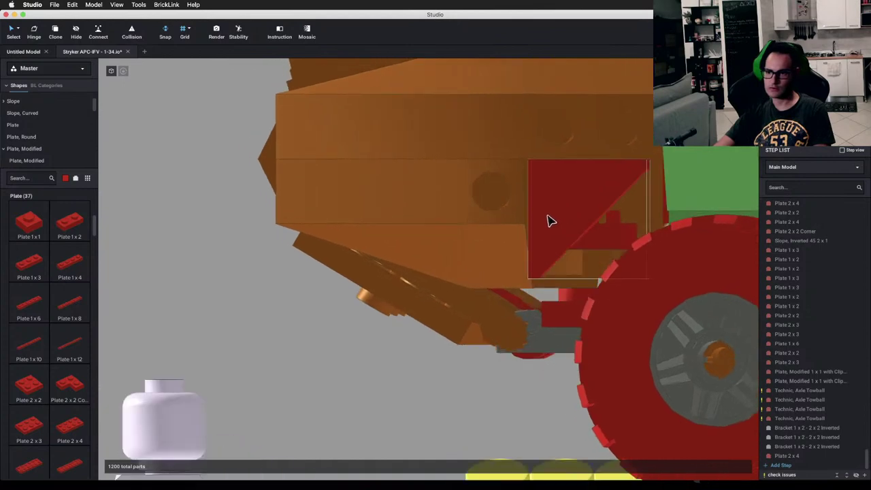
right_click_drag(497, 306, 450, 318)
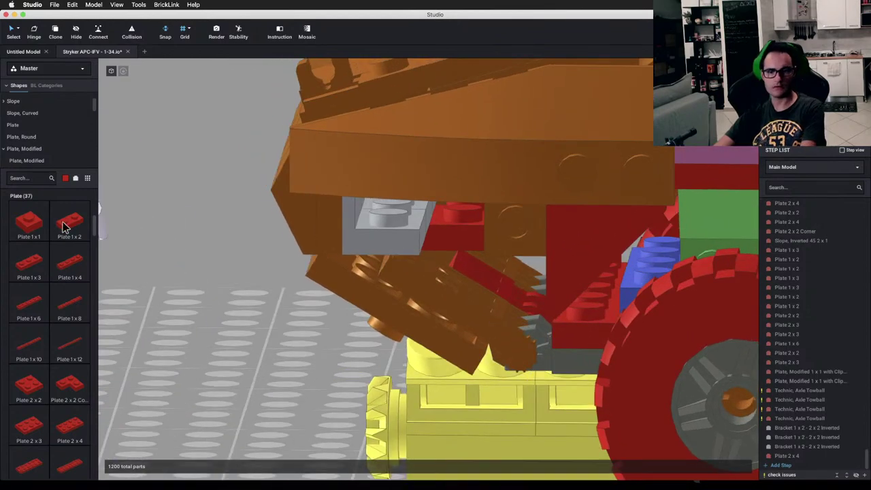
Step: Attach a Plate 1 x 3 along the near side edge of the sloped lower front panel
left_click_drag(51, 265, 471, 330)
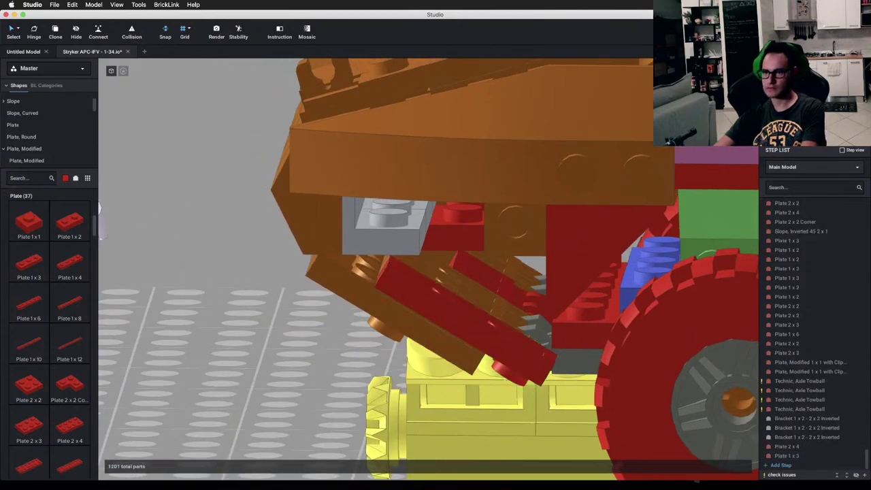
mouse_move(623, 216)
right_mouse_down()
mouse_move(624, 202)
mouse_move(621, 211)
right_mouse_up()
scroll(622, 213, "down", 3)
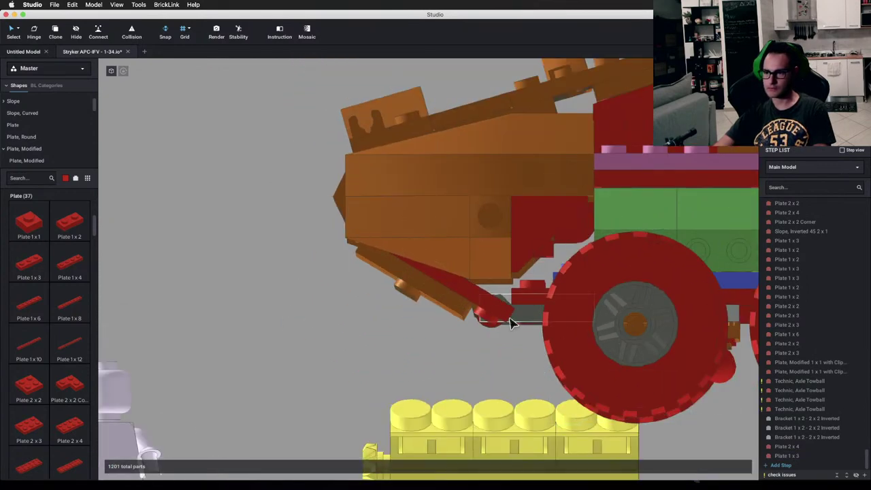
middle_click_drag(697, 365, 589, 319)
right_click_drag(589, 320, 576, 301)
right_click_drag(567, 309, 552, 320)
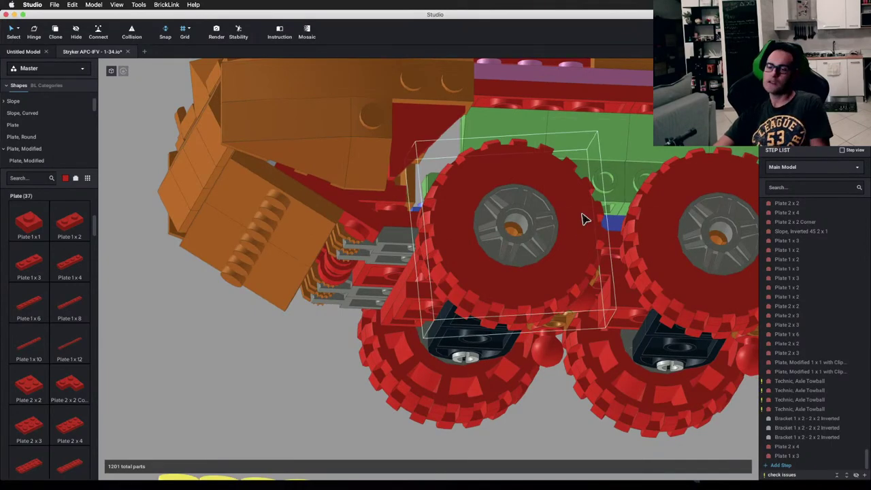
Step: Clone the Plate 1 x 3 onto the opposite side edge of the sloped lower front panel
right_click_drag(583, 220, 522, 218)
left_click(451, 236)
middle_click_drag(522, 218, 544, 240)
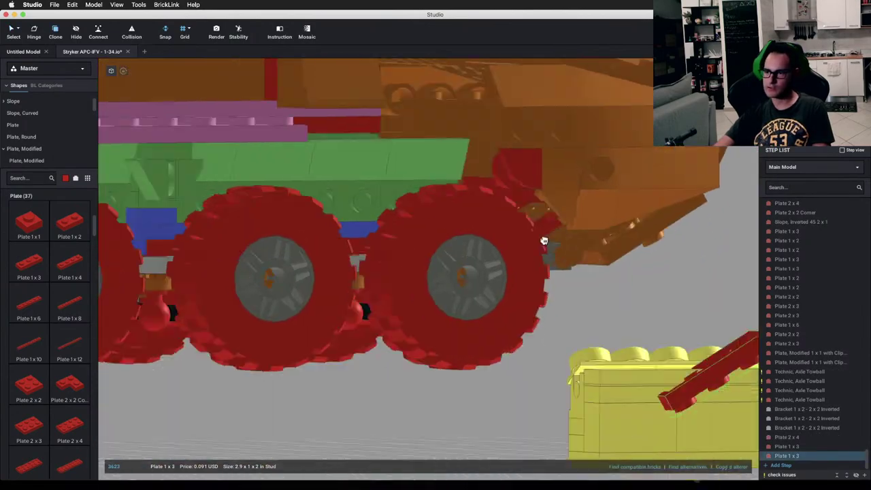
left_click(609, 235)
key("Escape")
right_click_drag(638, 270, 535, 241)
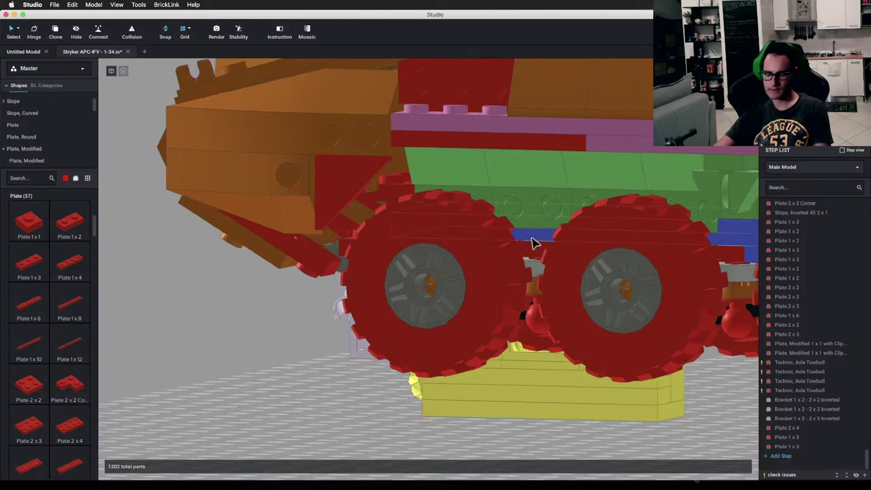
Step: Hide the orange and red side pieces of the nose to inspect the gap between the 2 x 4 plate and the sloped panel
left_click(281, 187)
left_click(319, 144)
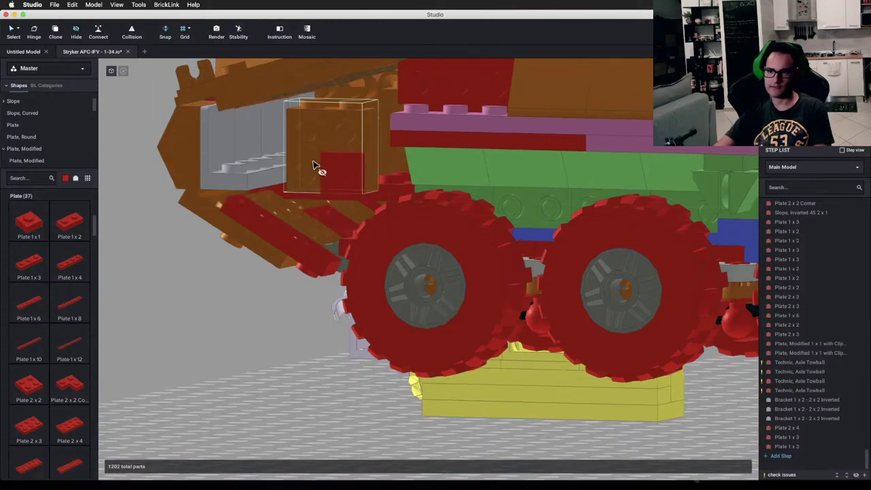
left_click(315, 164)
left_click(339, 175)
right_click_drag(297, 239, 360, 229)
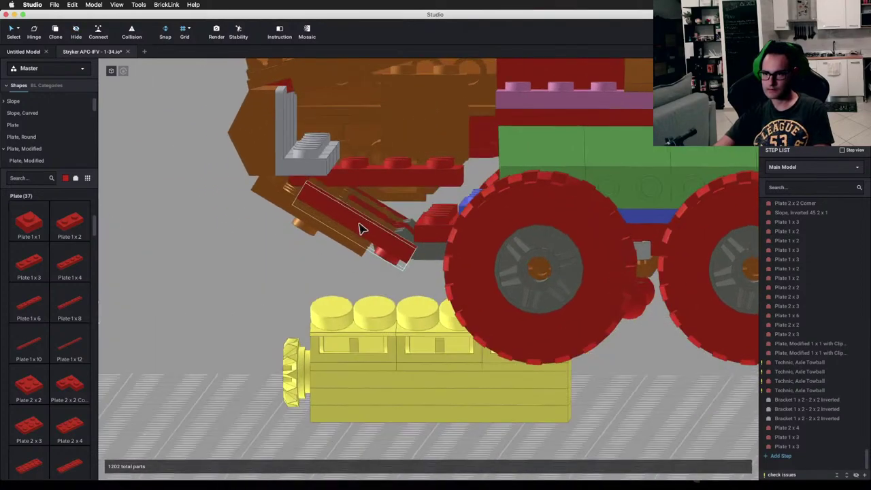
mouse_move(334, 156)
right_mouse_down()
mouse_move(319, 171)
mouse_move(333, 163)
right_mouse_up()
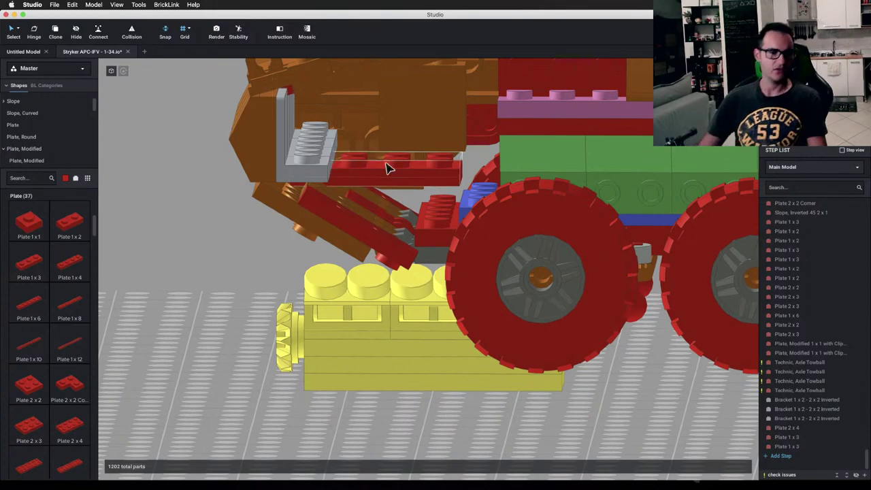
scroll(456, 255, "down", 2)
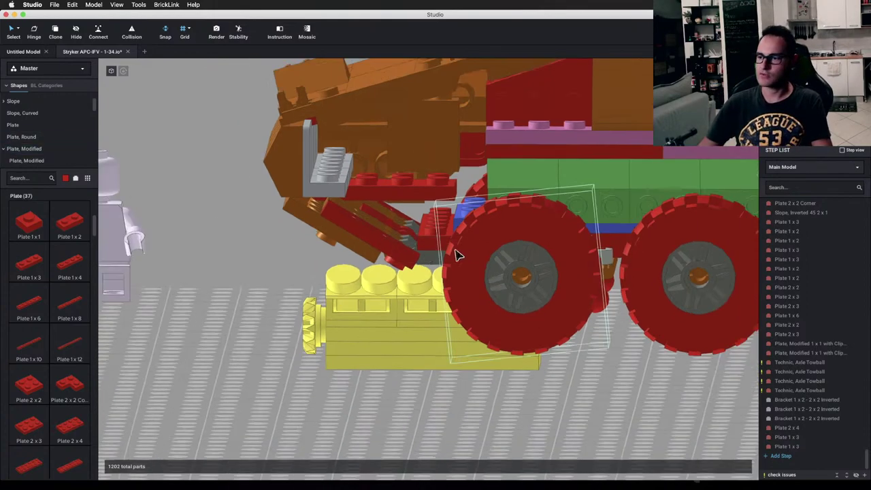
right_click_drag(456, 255, 487, 209)
right_click_drag(607, 327, 156, 270)
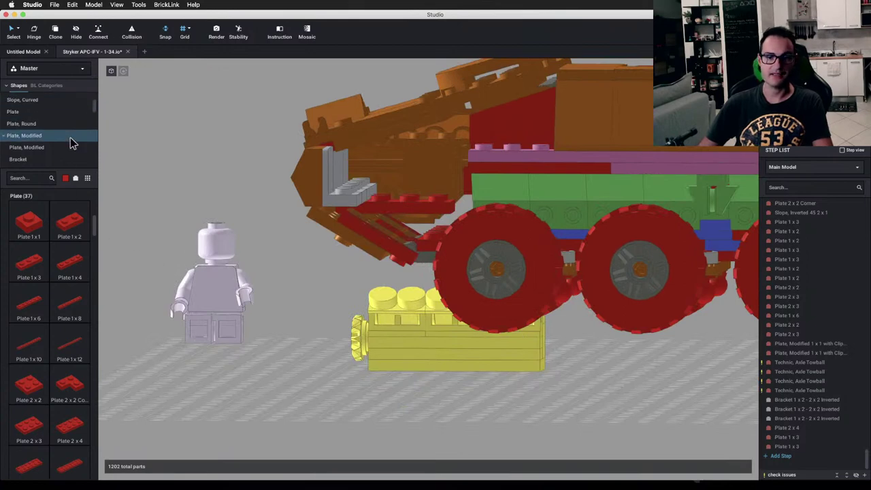
Step: Browse the part library to the Bar category and add a Bar 1L with Towball beside the model
scroll(73, 146, "down", 3)
scroll(72, 147, "down", 1)
scroll(72, 148, "down", 4)
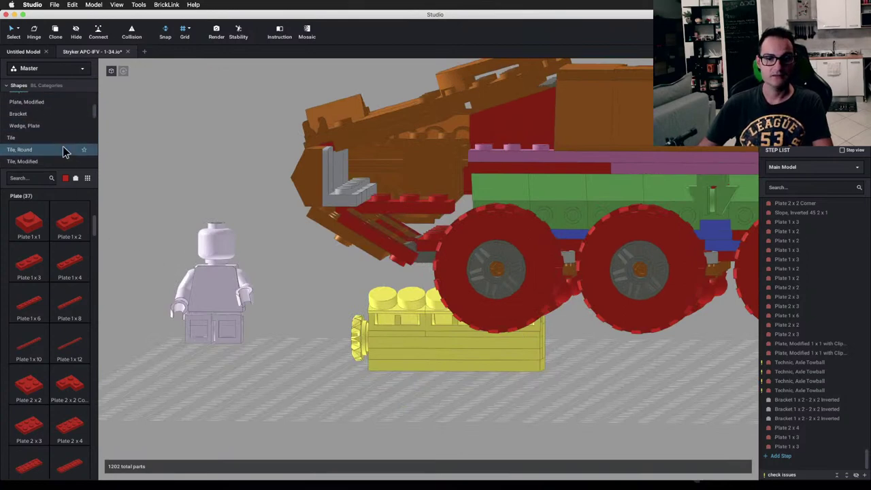
scroll(60, 148, "down", 8)
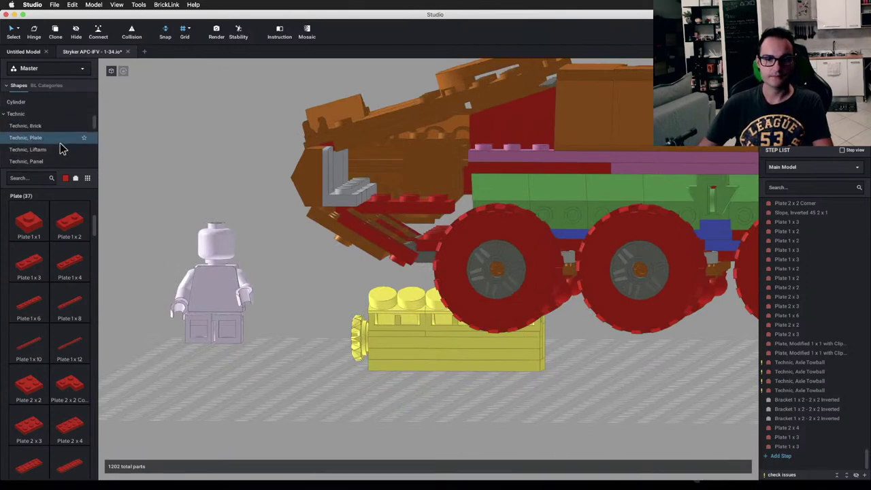
scroll(53, 124, "down", 1)
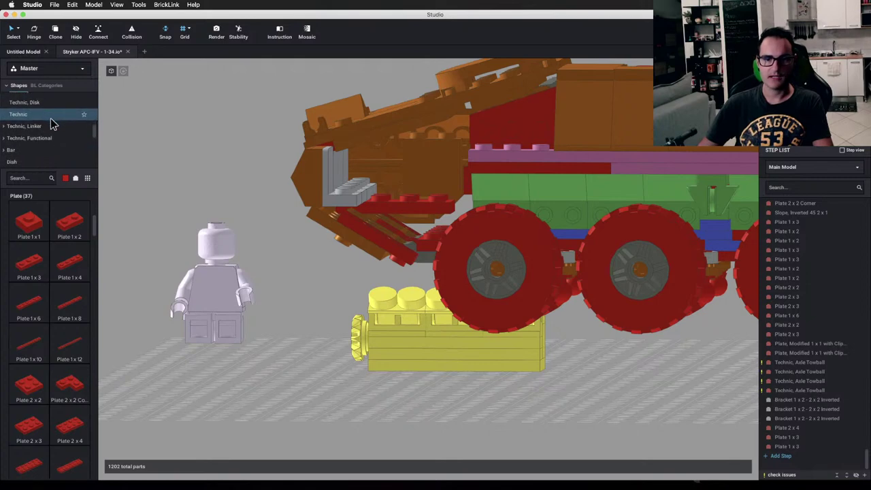
left_click(20, 142)
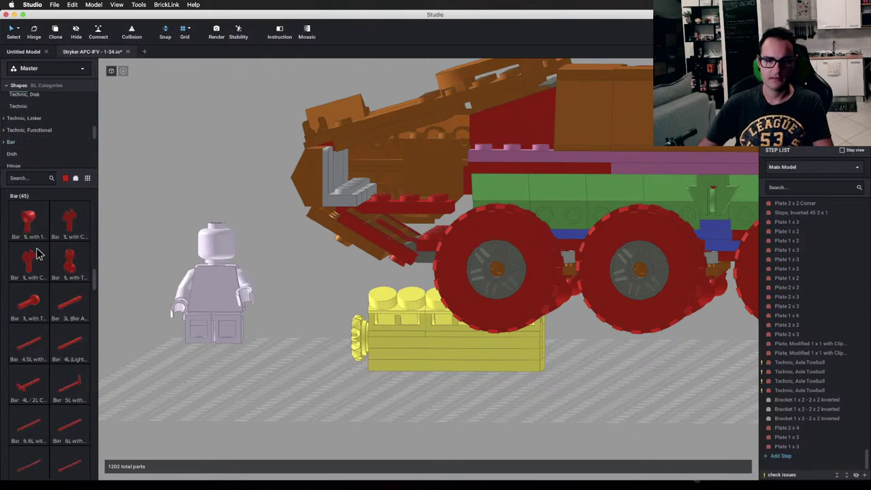
left_click_drag(68, 225, 248, 385)
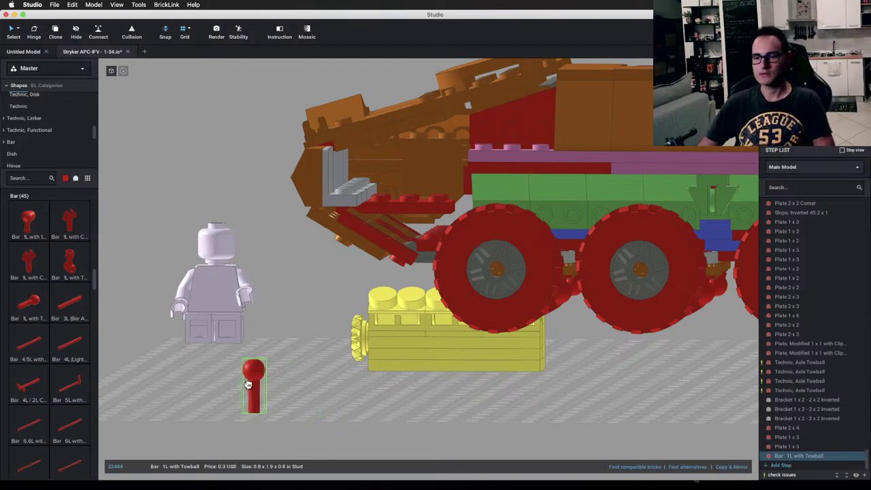
Step: Try the Bar 1L with Towball in place of the axle towball at one end of the second steering link
scroll(418, 336, "down", 2)
middle_click_drag(518, 306, 276, 285)
scroll(402, 279, "up", 3)
right_click_drag(375, 331, 379, 309)
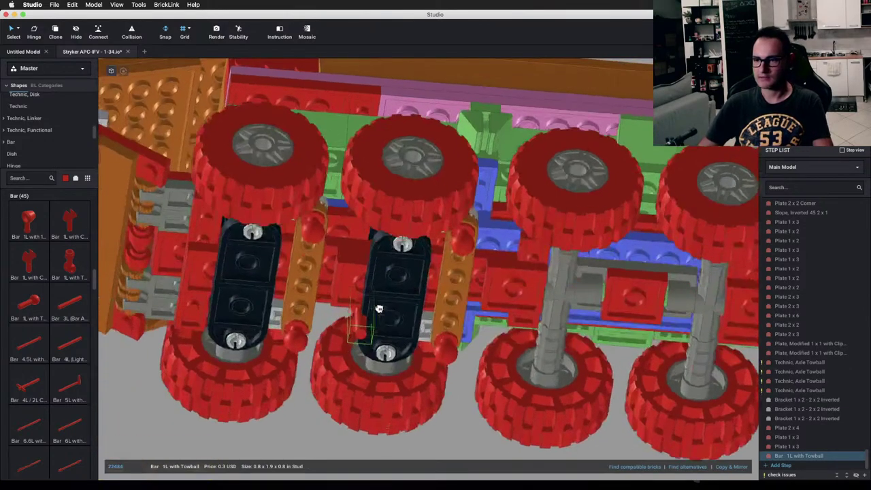
right_click_drag(467, 280, 454, 294)
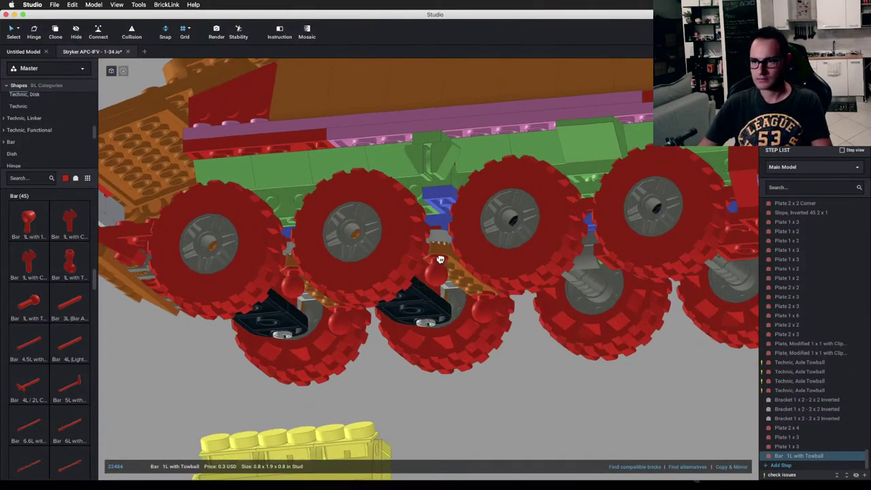
left_click_drag(443, 270, 460, 225)
left_click(352, 75)
left_click(457, 231)
key("Delete")
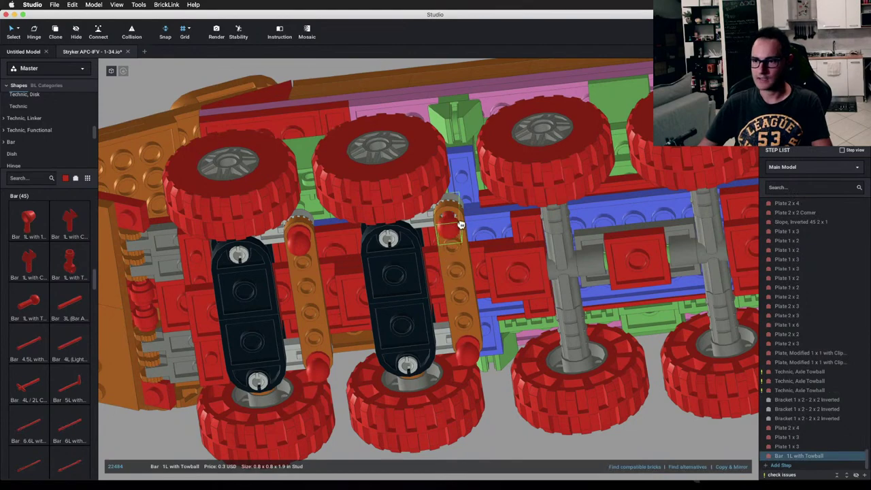
Step: Inspect the Bar 1L with Towball from the side, restore the original axle towball, and delete the bar
right_click_drag(461, 221, 456, 251)
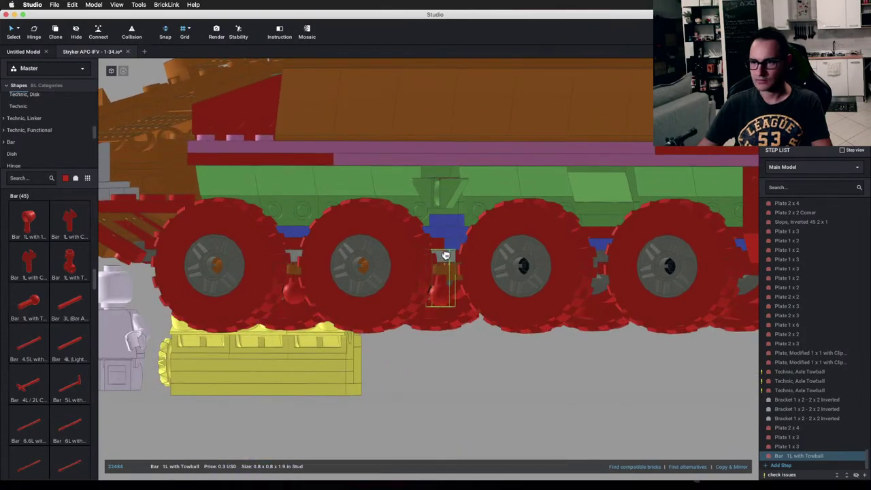
left_click(479, 402)
right_click_drag(479, 402, 460, 370)
key("super+v")
scroll(214, 356, "down", 3)
left_click_drag(198, 273, 236, 339)
key("Delete")
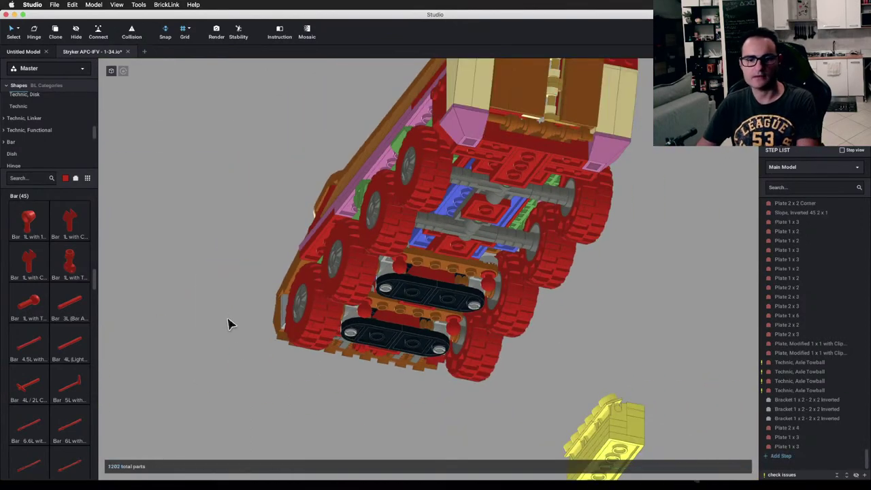
Step: Browse the bar, antenna, lever and dish parts for a piece suited to the steering linkage
scroll(38, 361, "down", 10)
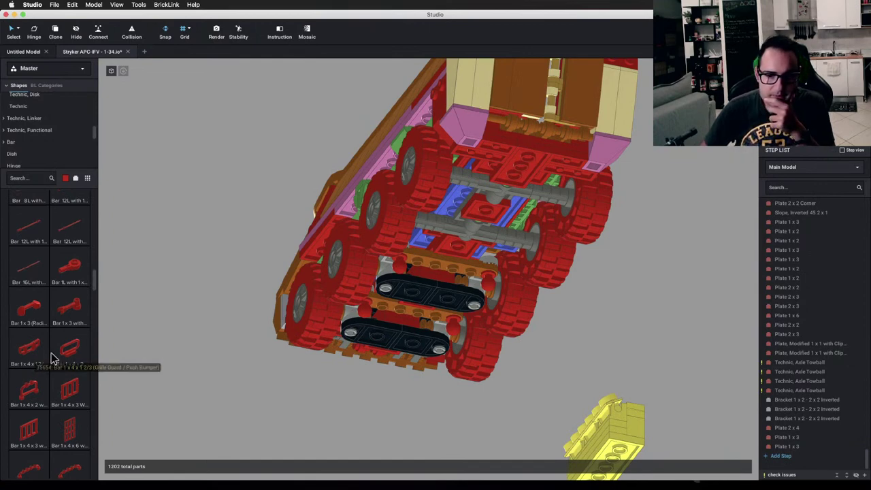
scroll(53, 358, "down", 5)
scroll(54, 359, "down", 5)
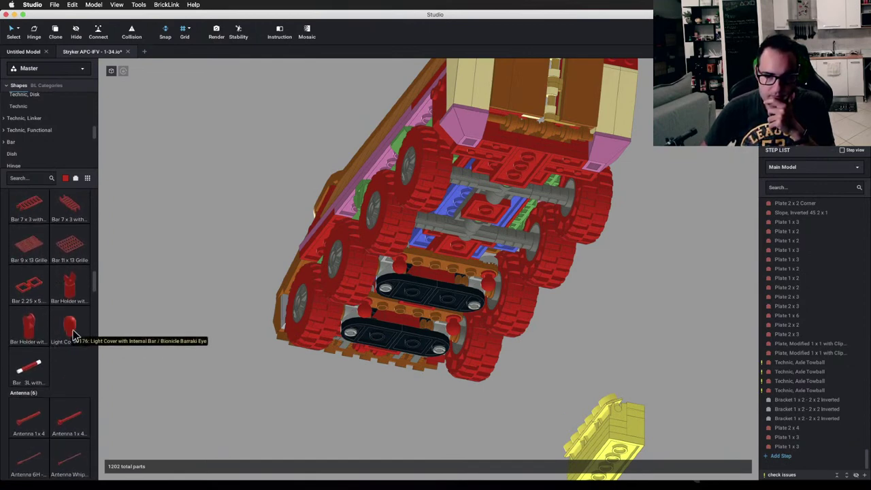
scroll(58, 383, "down", 7)
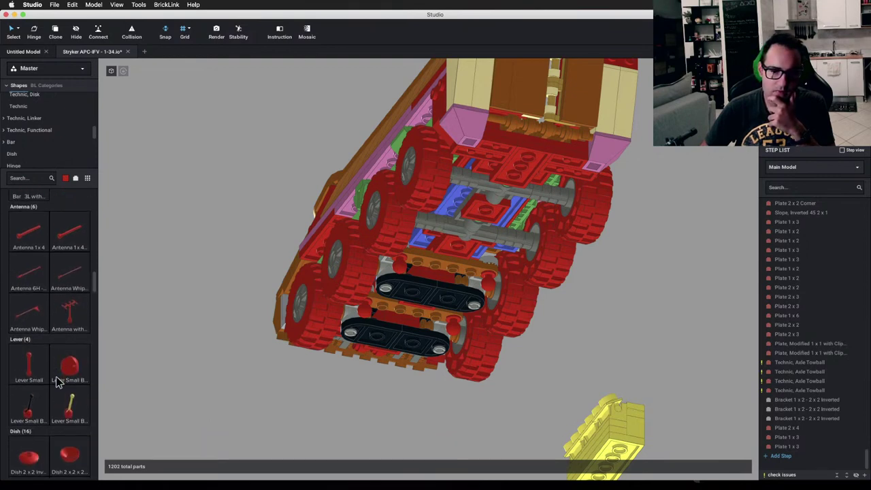
scroll(57, 382, "up", 6)
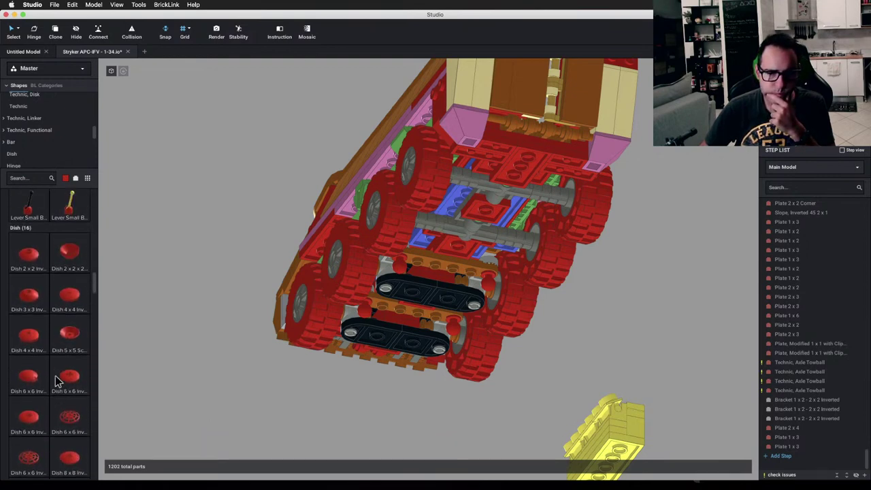
scroll(57, 382, "up", 1)
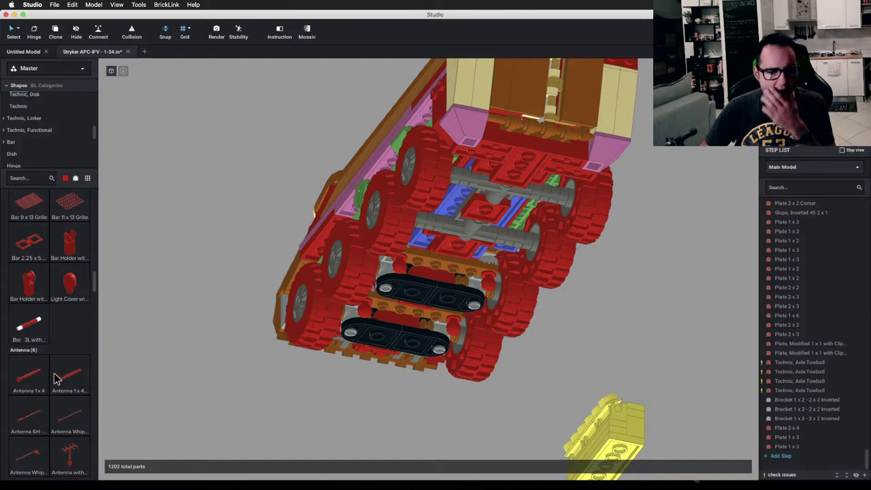
scroll(58, 380, "up", 5)
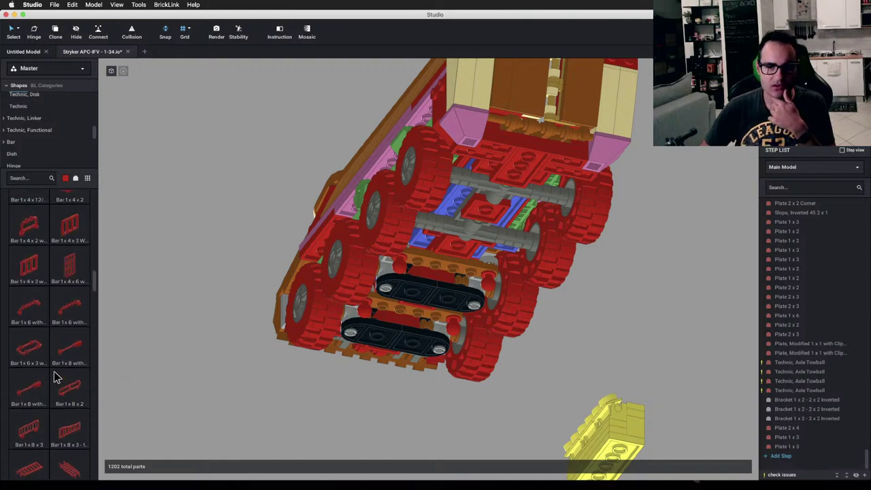
scroll(56, 379, "up", 5)
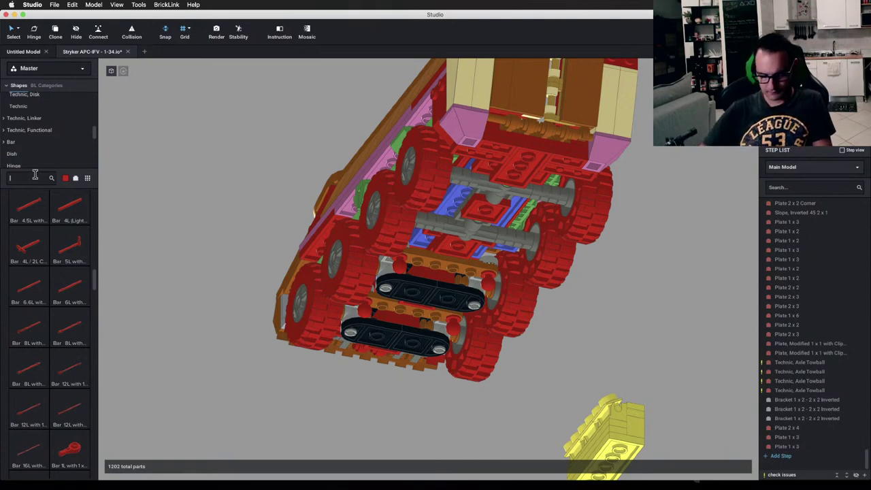
Step: Search the part library for "beam" and "beam 6", and clear the search
type("beam")
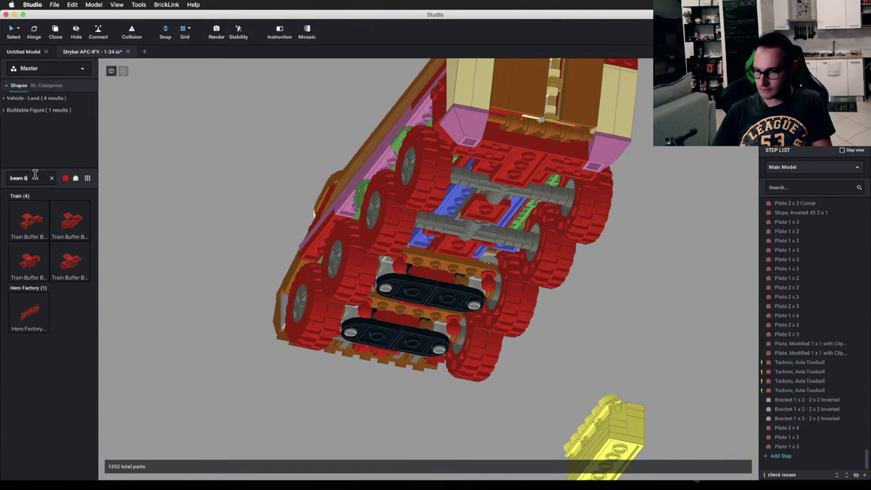
type(" 6")
key("BackSpace")
key("BackSpace")
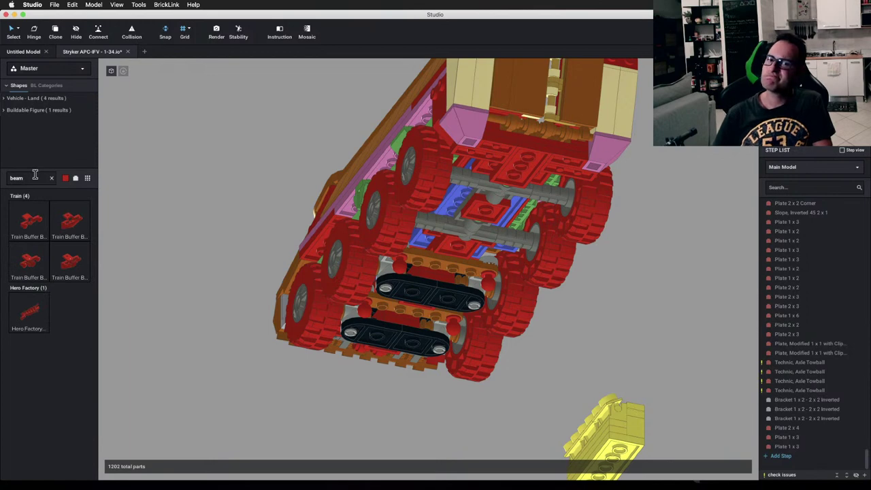
key("BackSpace")
key("BackSpace")
key("BackSpace")
key("BackSpace")
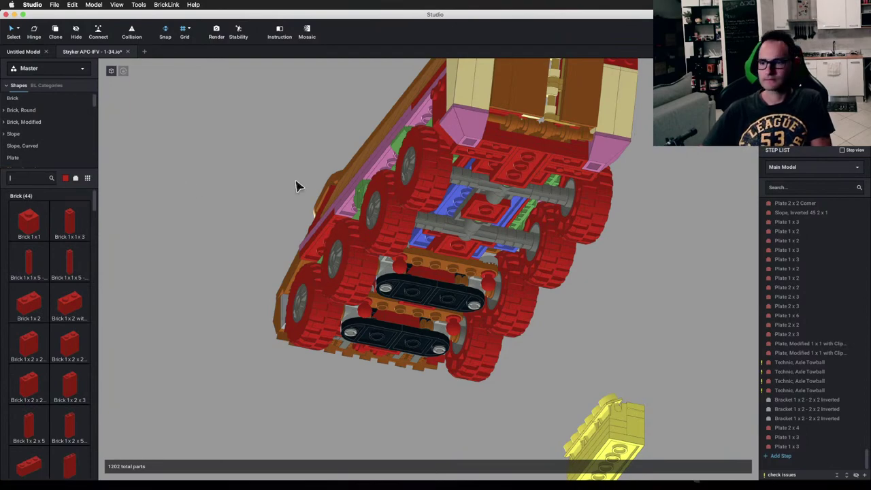
Step: Examine the nose brackets, the sloped lower panel and the front wheels from above and from the side
scroll(293, 185, "down", 2)
right_click_drag(292, 183, 243, 269)
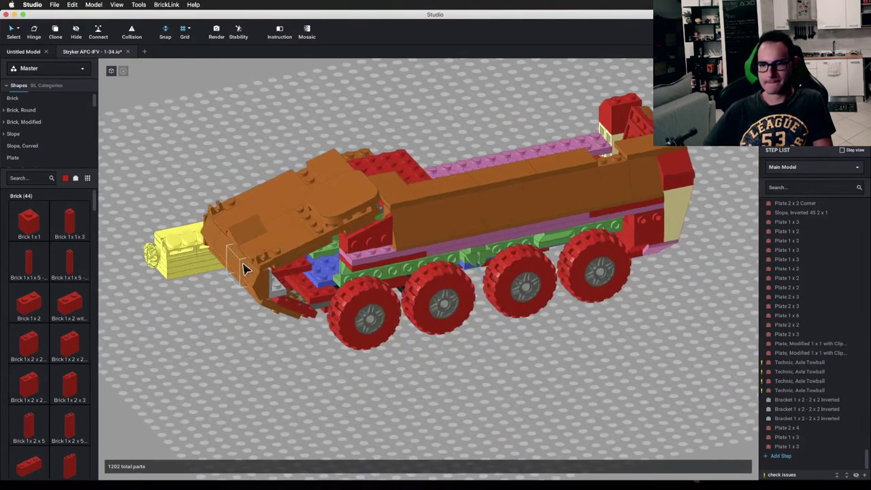
scroll(245, 269, "up", 5)
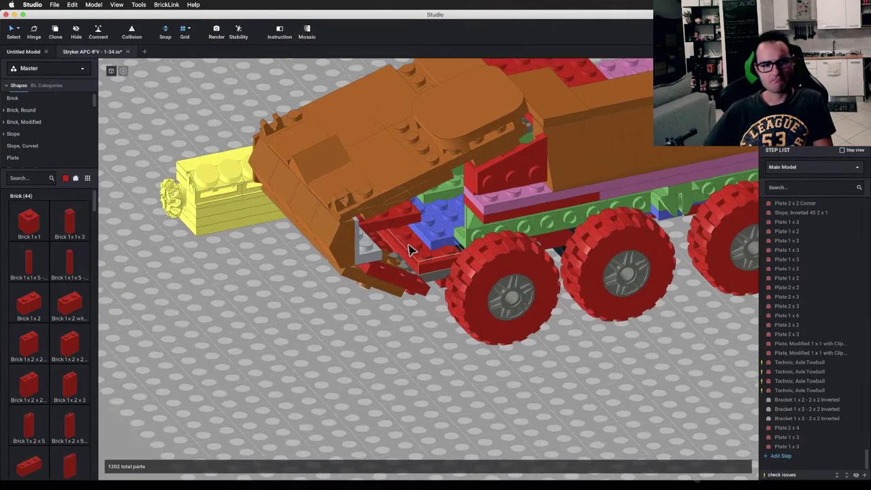
right_click_drag(408, 244, 397, 232)
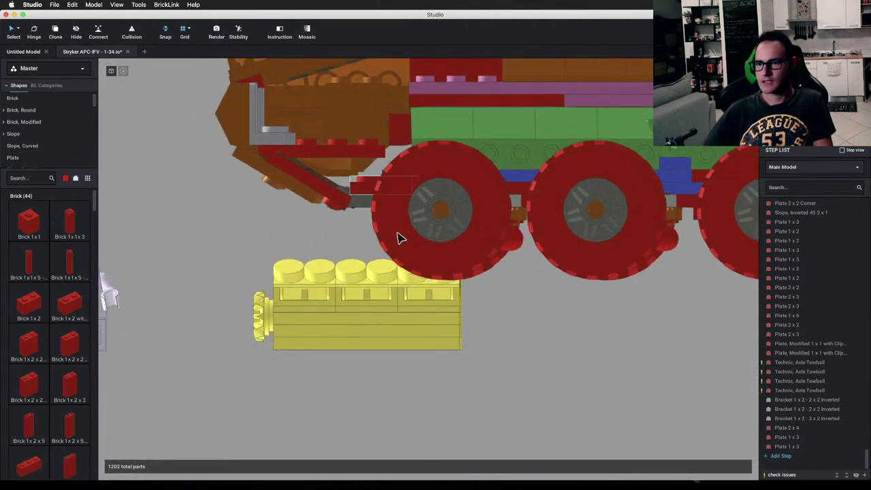
key("Up")
key("Up")
key("Up")
key("Up")
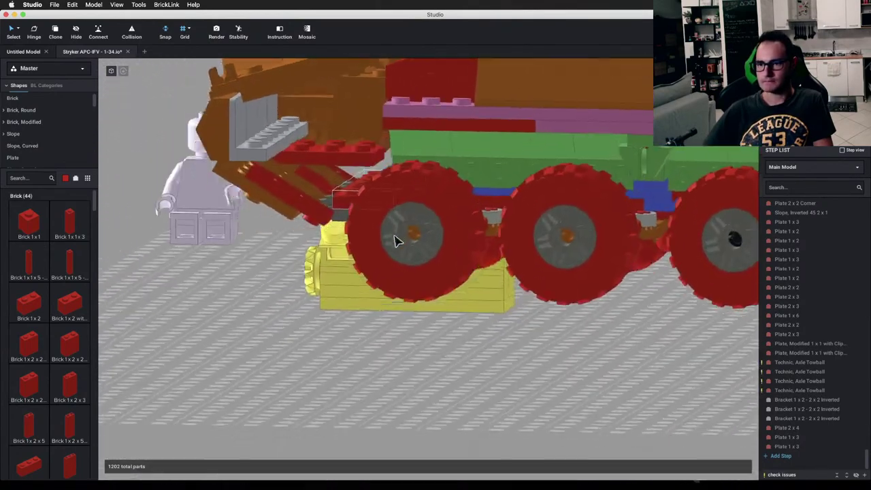
key("Up")
key("Up")
key("Up")
key("Up")
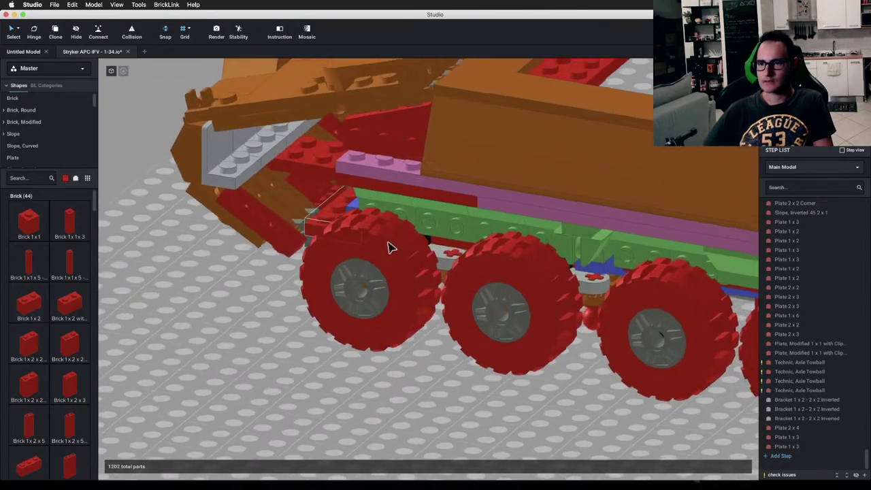
key("Up")
key("Up")
right_click_drag(391, 244, 395, 245)
Step: Bring back the hidden nose side pieces, examine the steering linkage from below, and hide the side pieces again
key("super+z")
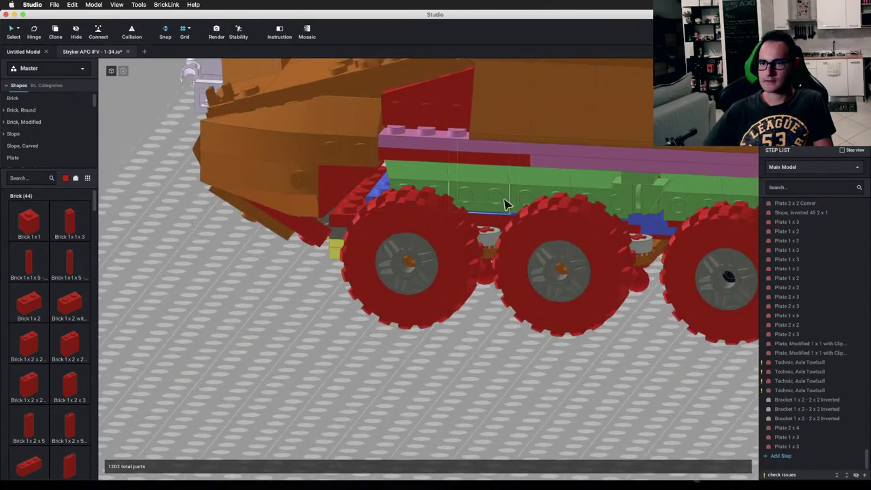
right_click_drag(506, 205, 488, 173)
key("Up")
key("Up")
key("Up")
key("Up")
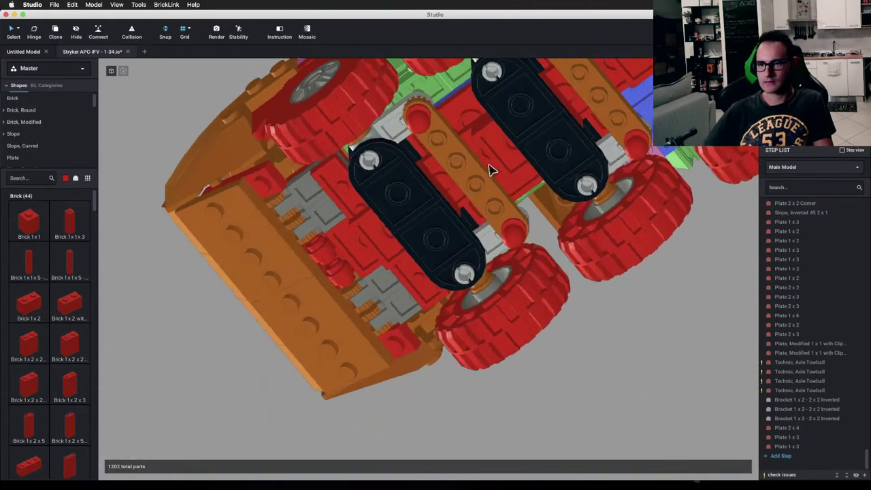
key("Up")
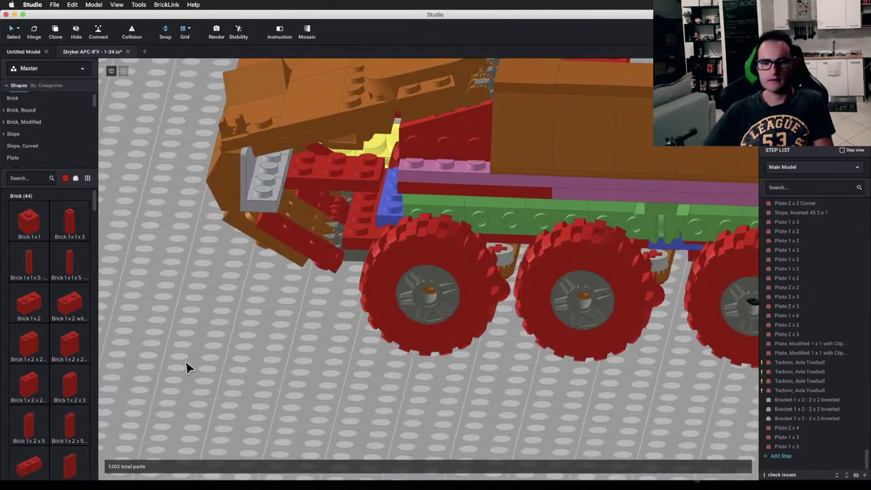
Step: Search the part library for "liftarm" and look through the Technic liftarms
scroll(31, 158, "down", 1)
left_click(30, 156)
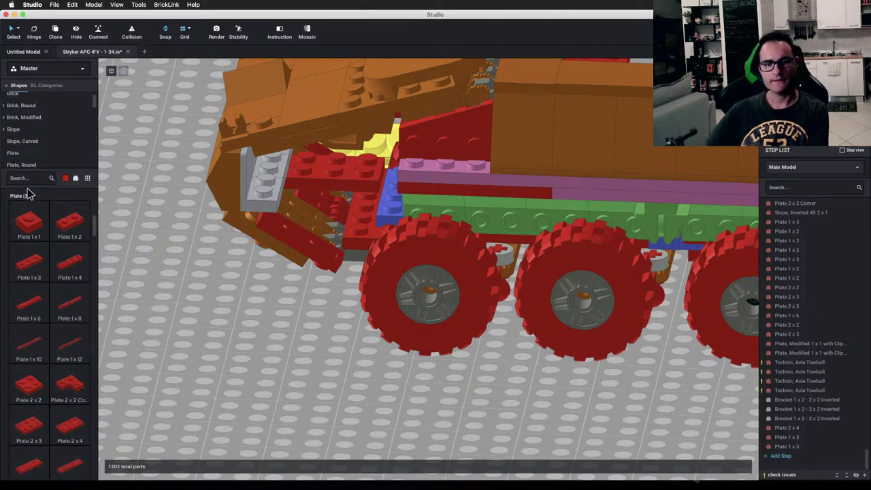
left_click(27, 179)
type("liftarm")
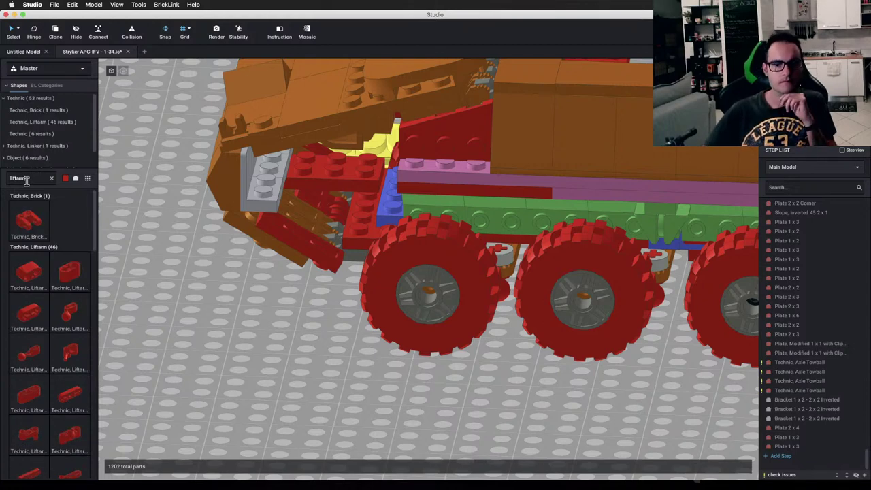
scroll(49, 270, "down", 5)
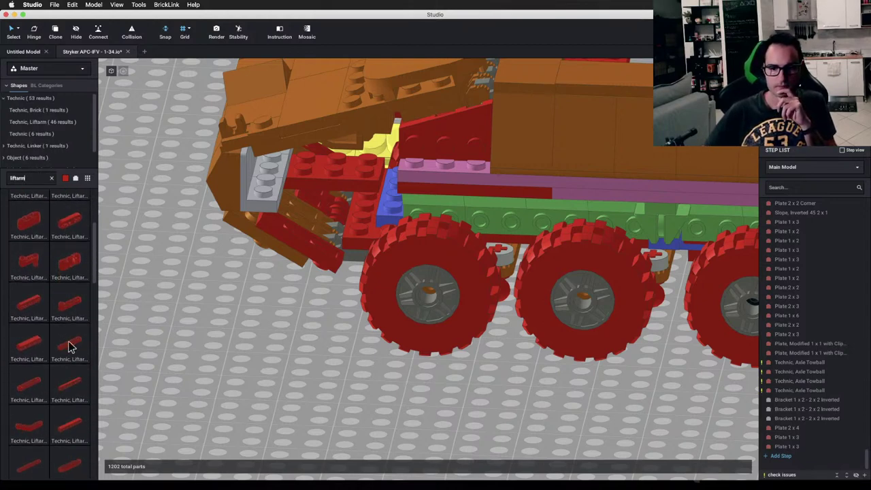
scroll(70, 346, "down", 1)
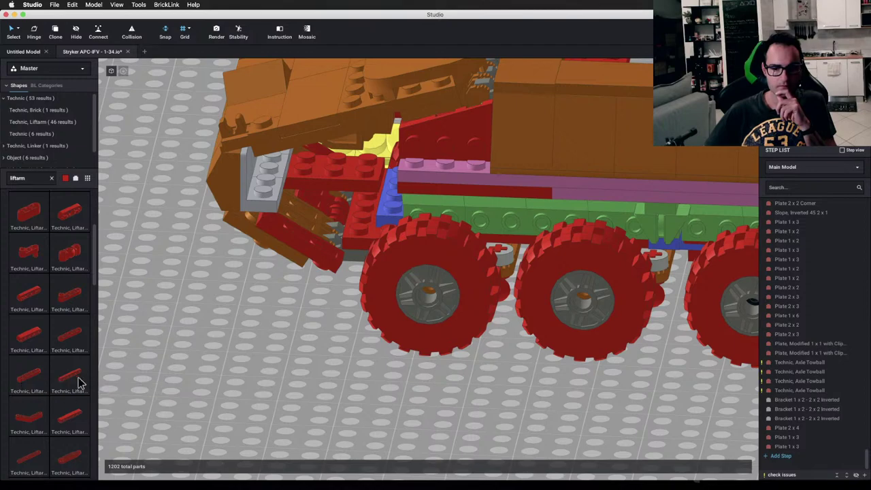
Step: Try a Technic, Liftarm 1 x 6 Thin against the steering linkage from below and remove it from the model
left_click_drag(75, 380, 260, 394)
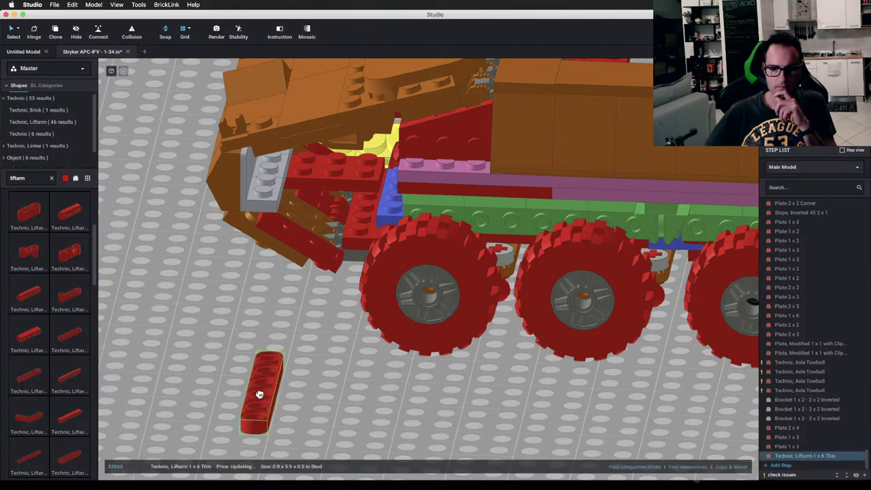
right_click_drag(259, 395, 302, 326)
left_click_drag(301, 327, 507, 205)
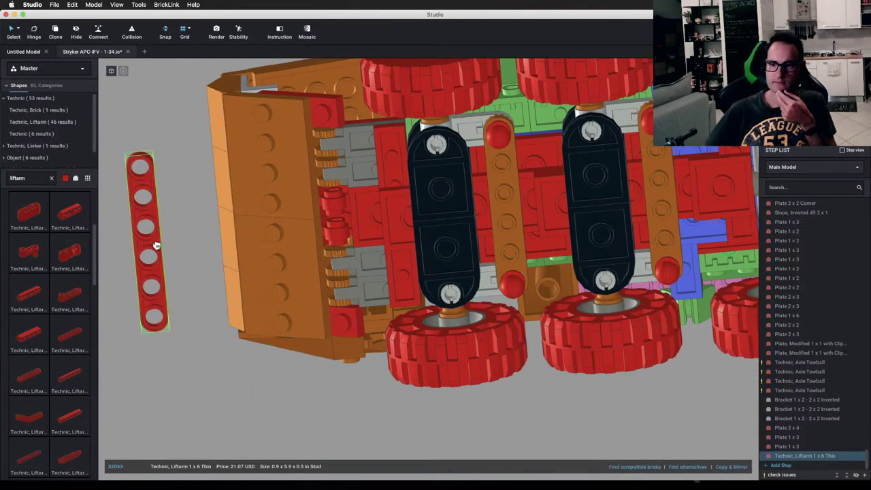
mouse_move(174, 242)
right_mouse_down()
mouse_move(136, 255)
mouse_move(170, 252)
right_mouse_up()
left_click_drag(170, 252, 68, 292)
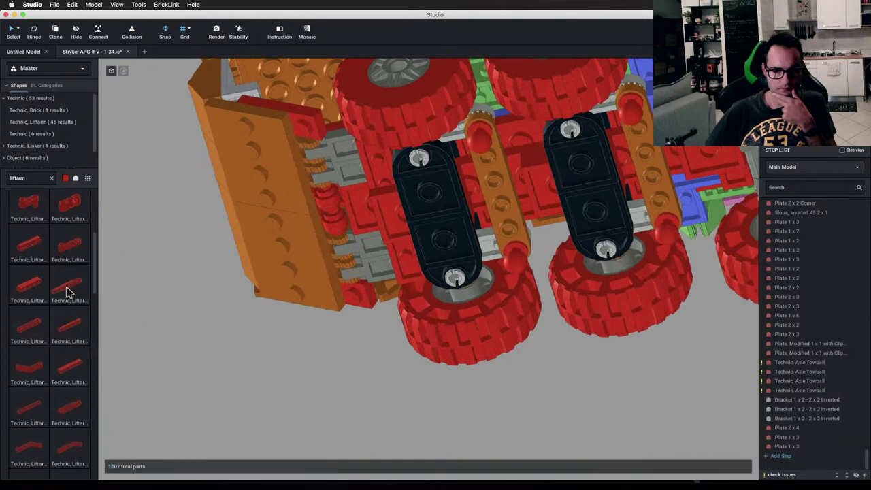
Step: Add a red Technic, Liftarm 1 x 6 Thin from the part library beside the vehicle's nose
scroll(68, 291, "down", 3)
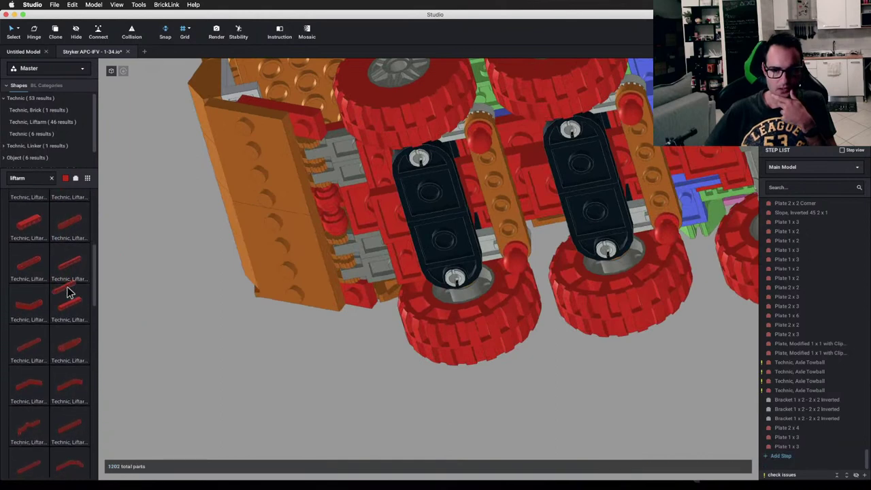
scroll(70, 288, "down", 1)
left_click_drag(70, 288, 115, 286)
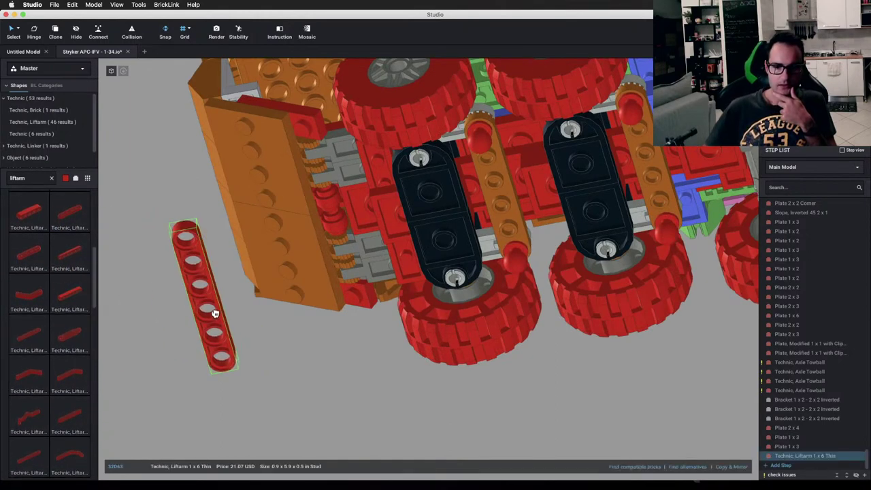
left_click_drag(201, 223, 502, 205)
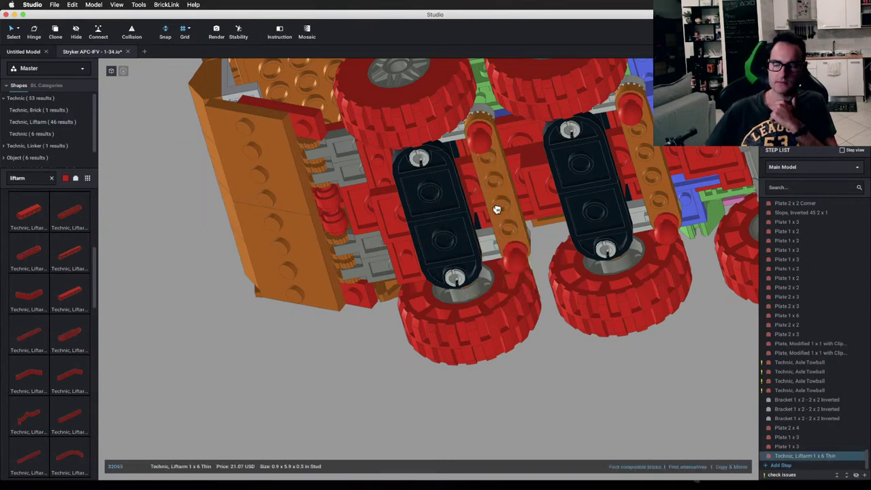
right_click_drag(489, 193, 453, 203)
left_click(360, 378)
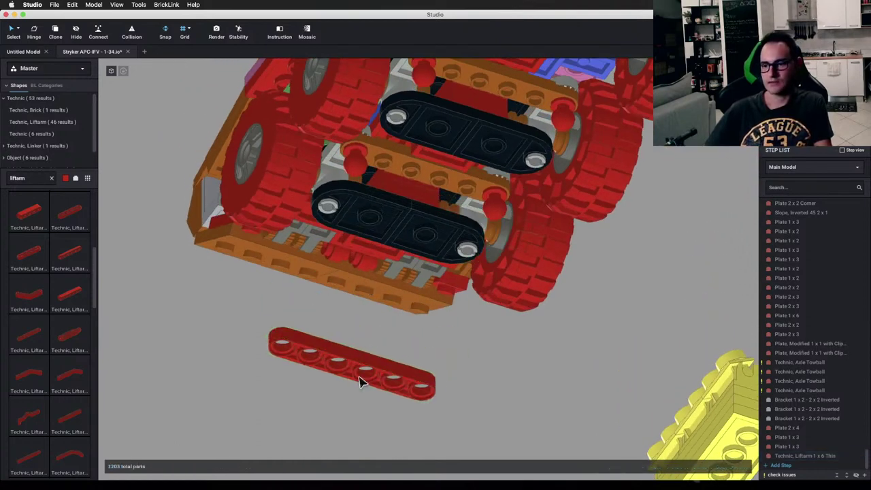
Step: Try the liftarm between the front axle's towballs in place of the Technic plate with toothed ends
left_click_drag(432, 174, 532, 388)
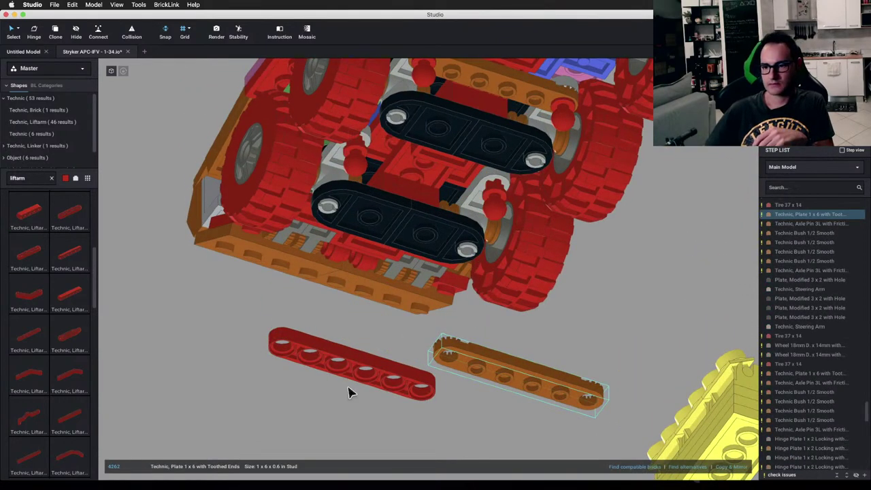
left_click_drag(354, 375, 428, 171)
left_click(363, 350)
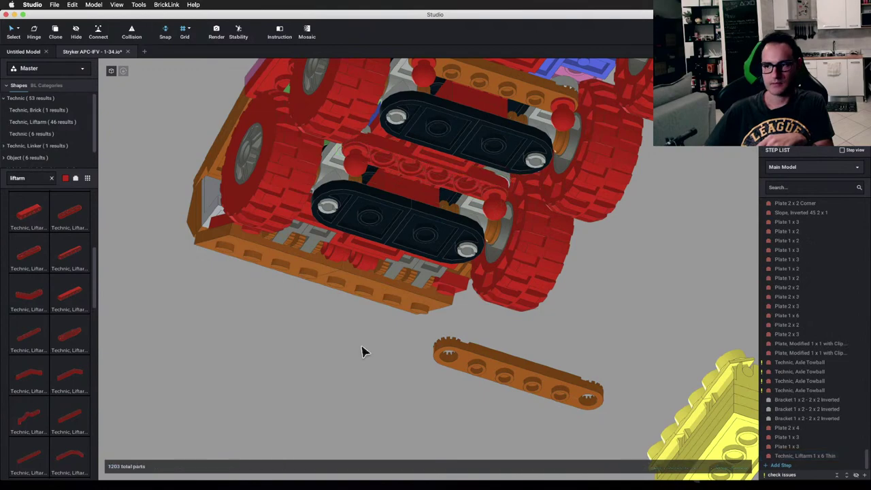
right_click_drag(363, 350, 382, 334)
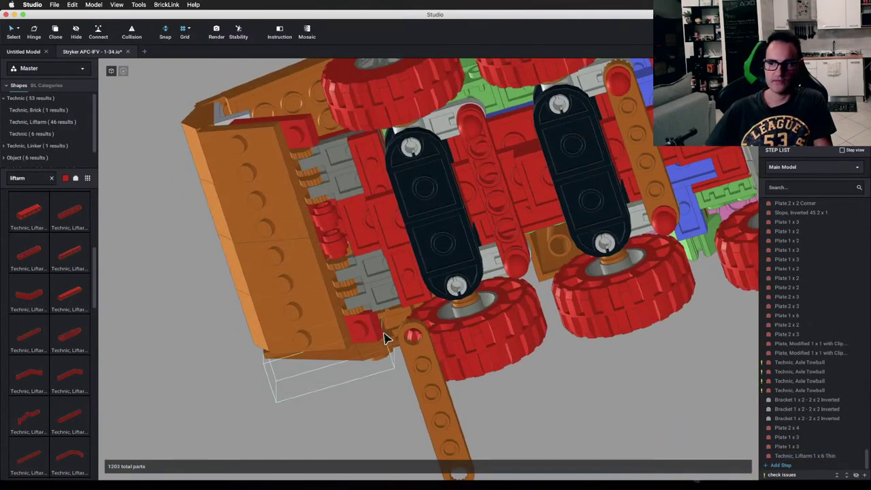
Step: Undo the swap of the front steering link and delete the loose liftarm
key("super+z")
key("super+z")
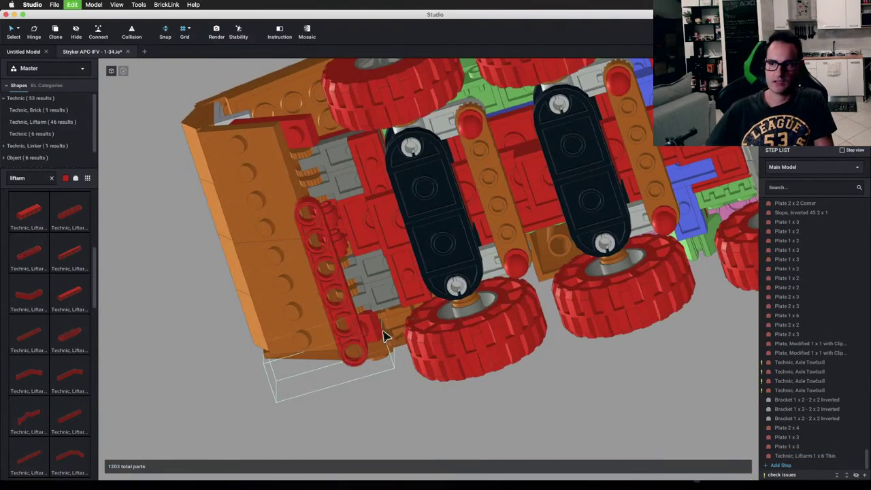
key("Delete")
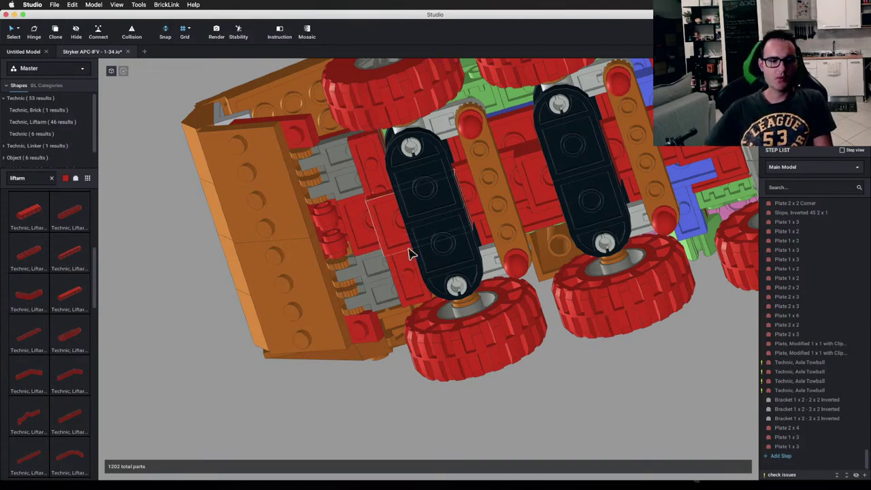
Step: Remove both toothed-end steering plates and fit a Technic, Liftarm 1 x 6 Thin between the second axle's towballs
scroll(397, 284, "down", 3)
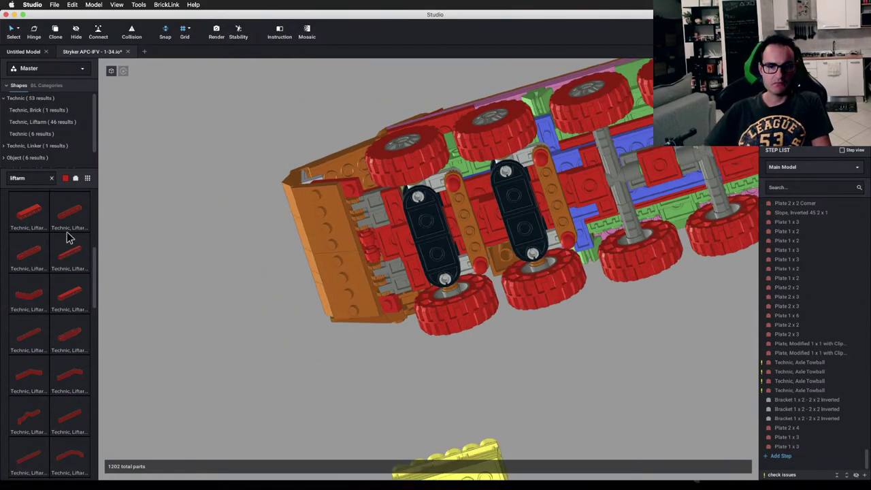
left_click_drag(68, 216, 85, 298)
left_click_drag(70, 251, 604, 354)
right_click_drag(615, 214, 380, 269)
left_click_drag(380, 269, 416, 323)
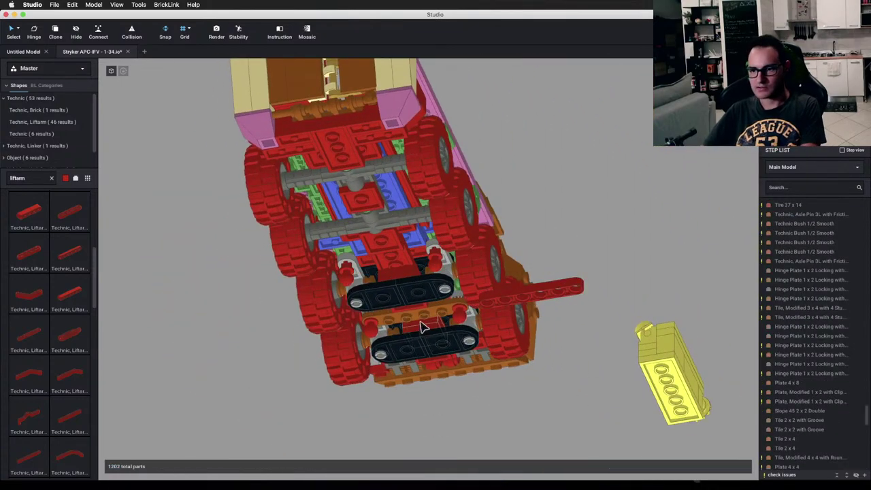
left_click(423, 324)
key("Delete")
left_click_drag(544, 296, 384, 259)
scroll(347, 262, "up", 3)
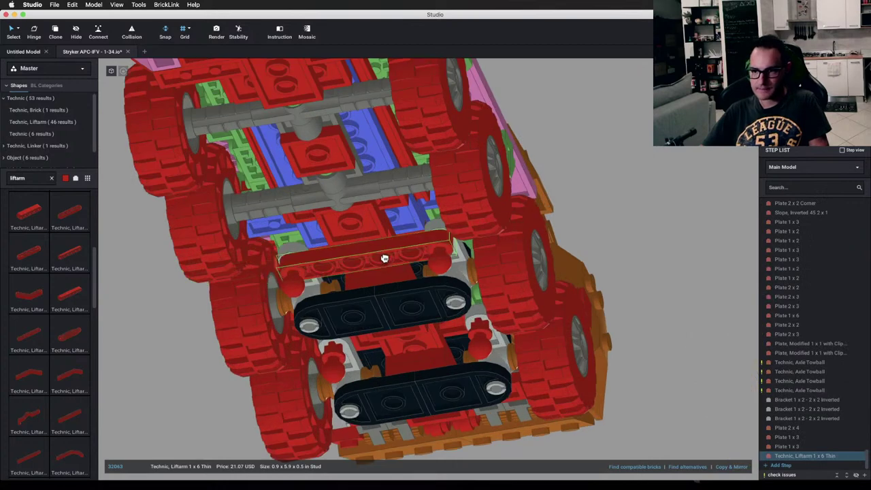
Step: Clone the liftarm and place the copy between the front axle's towballs
key("c")
left_click(382, 259)
left_click(409, 350)
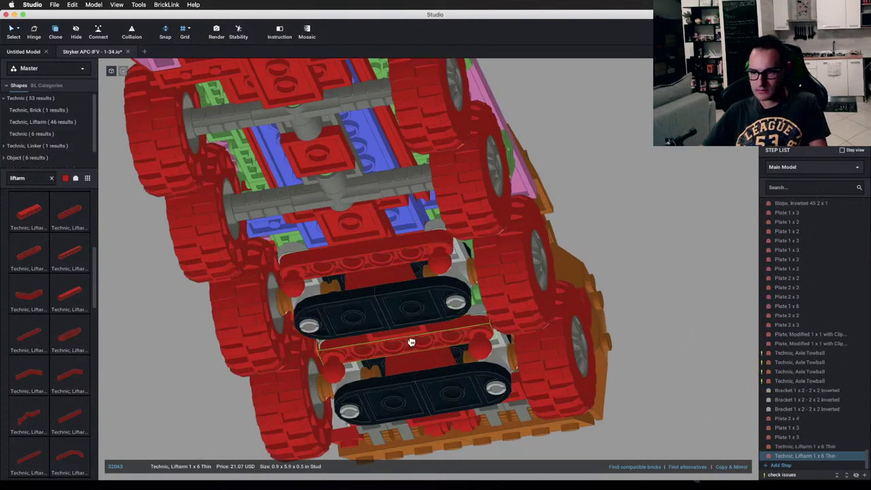
key("Escape")
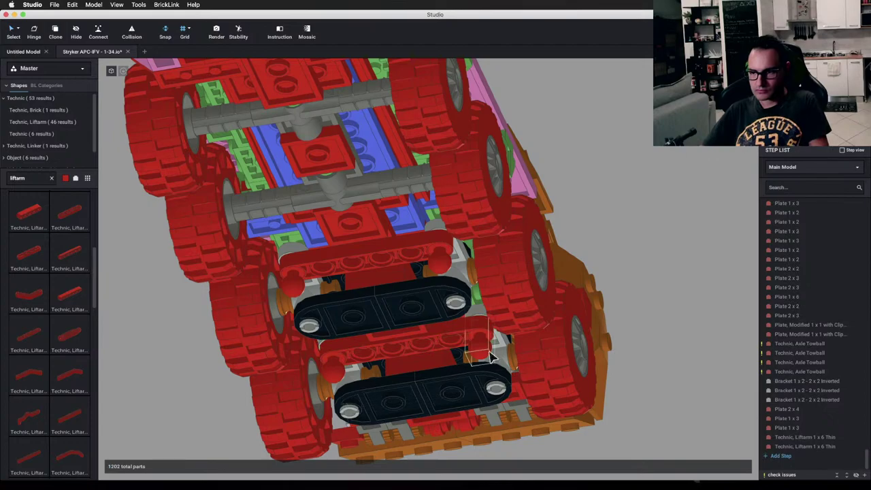
scroll(486, 294, "down", 3)
right_click_drag(454, 332, 498, 321)
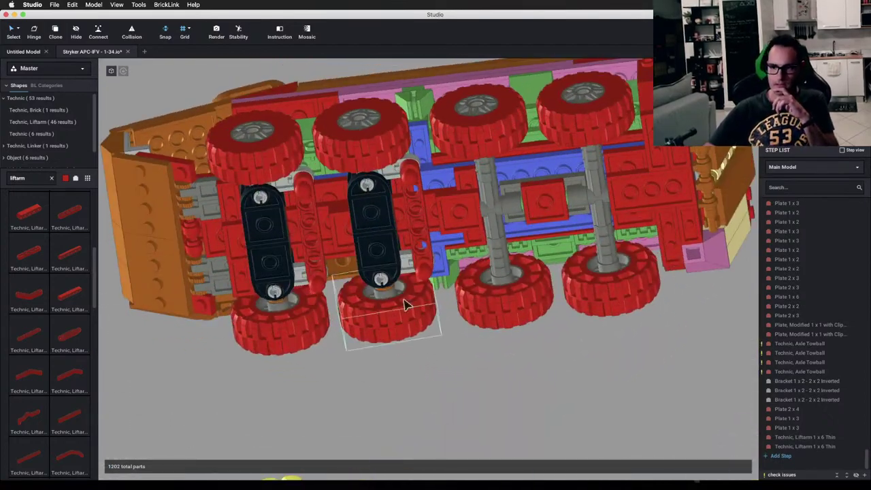
scroll(389, 337, "up", 3)
scroll(391, 330, "up", 3)
scroll(389, 341, "down", 9)
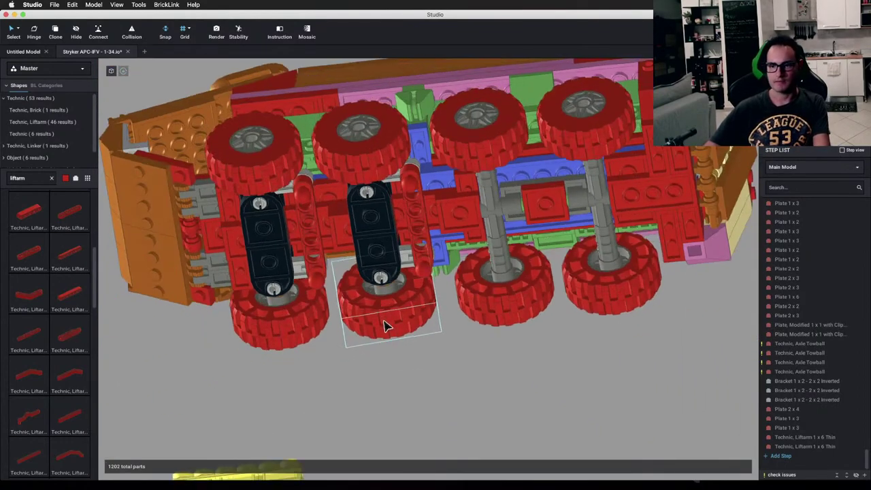
Step: Clear the liftarm search and show the Plate category in the part library
right_click_drag(385, 325, 313, 302)
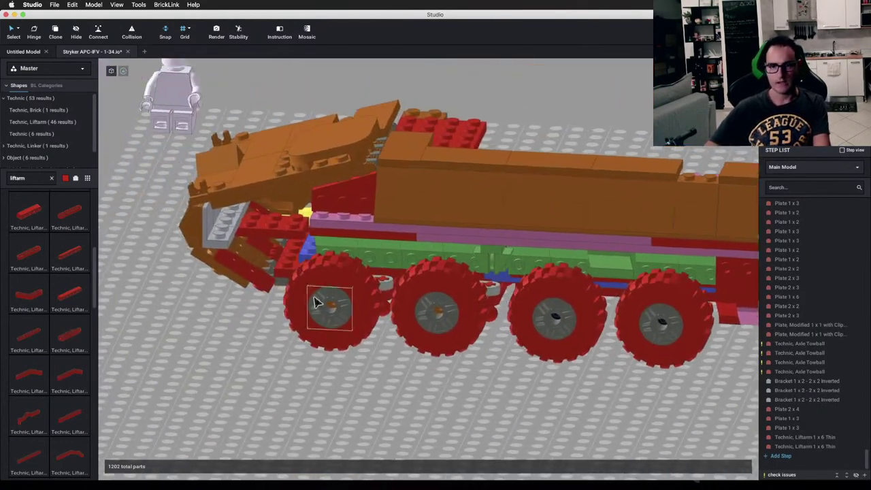
left_click(51, 180)
left_click(48, 159)
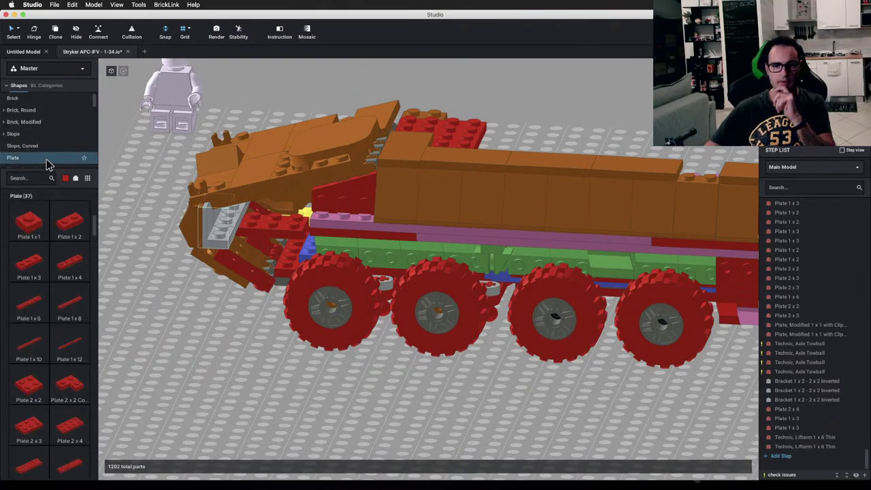
Step: Take a Plate 1 x 8 from the library and rotate it to run across the vehicle's width near the nose
left_click(64, 307)
key("Right")
key("Down")
key("Right")
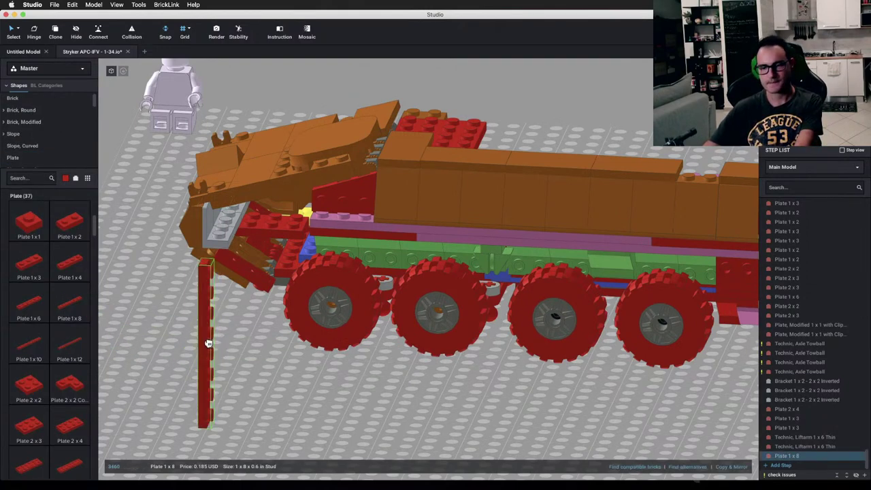
key("Down")
key("Down")
key("Down")
key("Right")
key("Right")
key("Right")
key("Left")
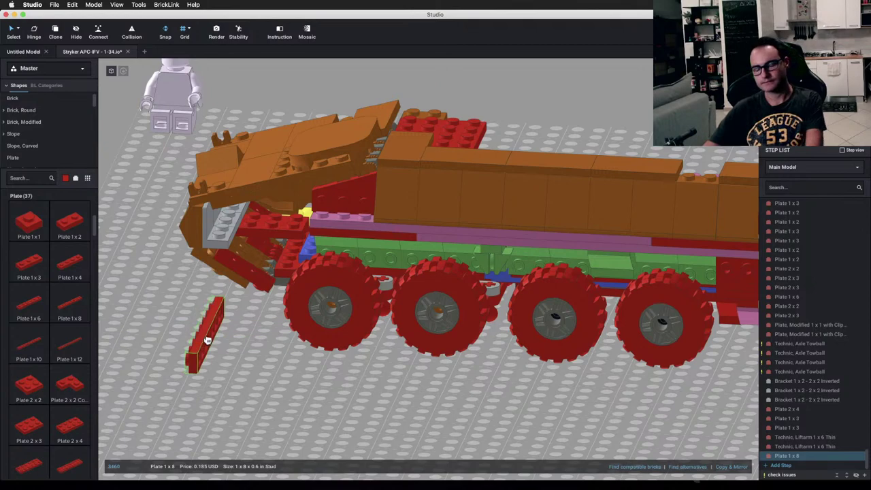
Step: Bring the Plate 1 x 8 up to the nose and rotate it to lie against the sloped lower panel
scroll(207, 340, "up", 2)
middle_click_drag(202, 331, 294, 377)
scroll(293, 378, "up", 3)
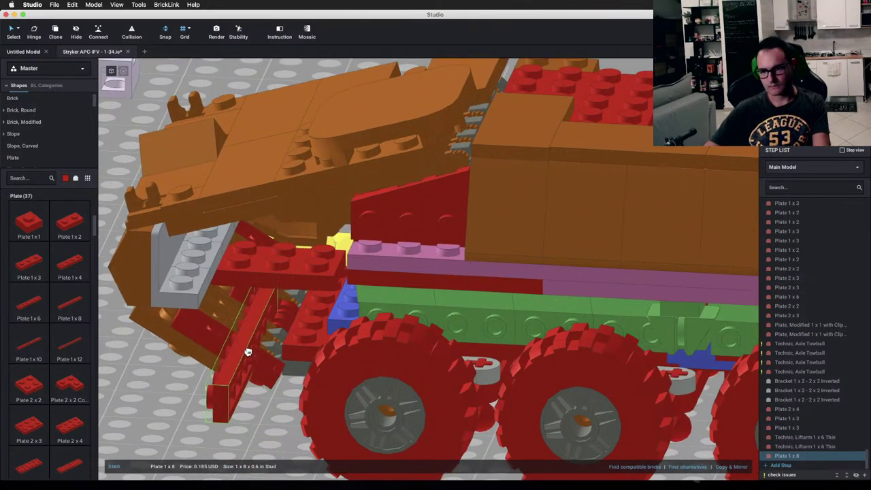
right_click_drag(248, 352, 298, 386)
key("Down")
key("Right")
key("Down")
key("Down")
key("Down")
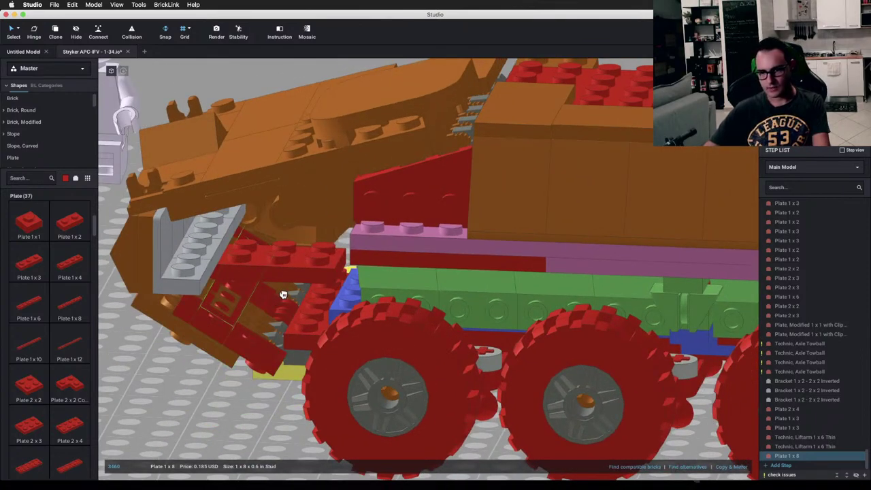
Step: Try the Plate 1 x 8 on the inside of the sloped lower panel and delete it
left_click(291, 297)
right_click_drag(291, 297, 248, 322)
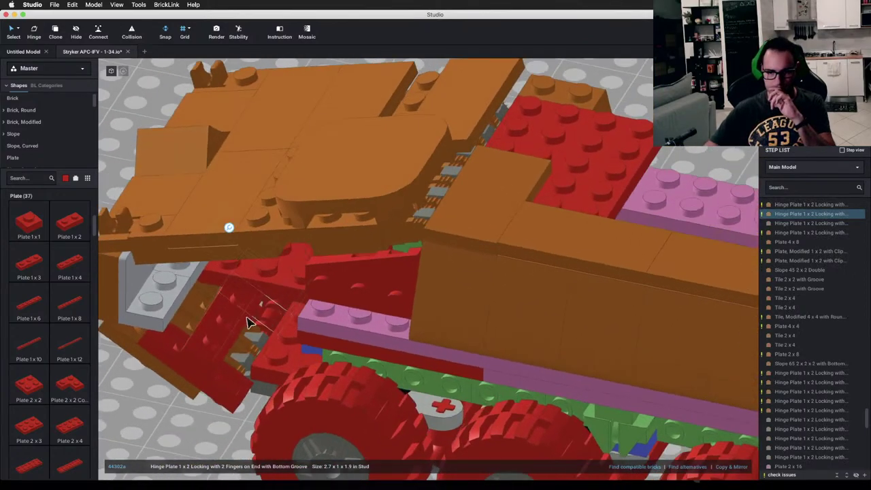
left_click(238, 323)
key("Delete")
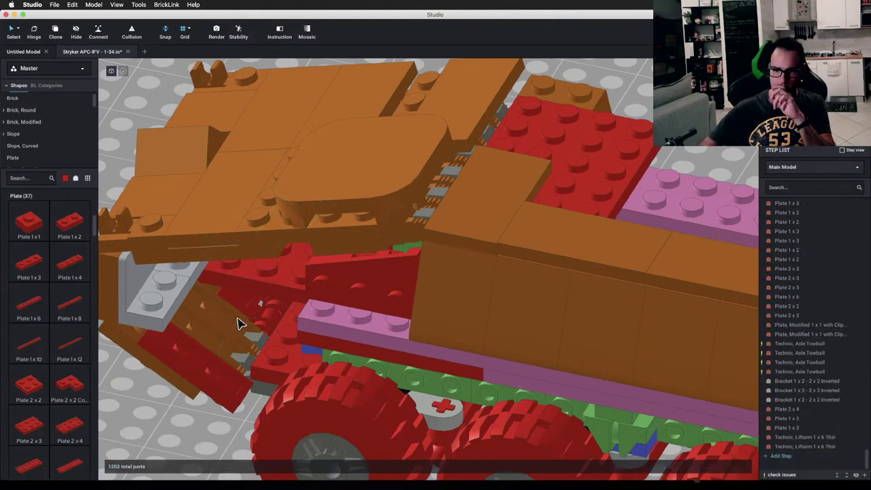
Step: Delete the Plate 2 x 4 attached beneath the nose brackets
right_click_drag(232, 322, 258, 293)
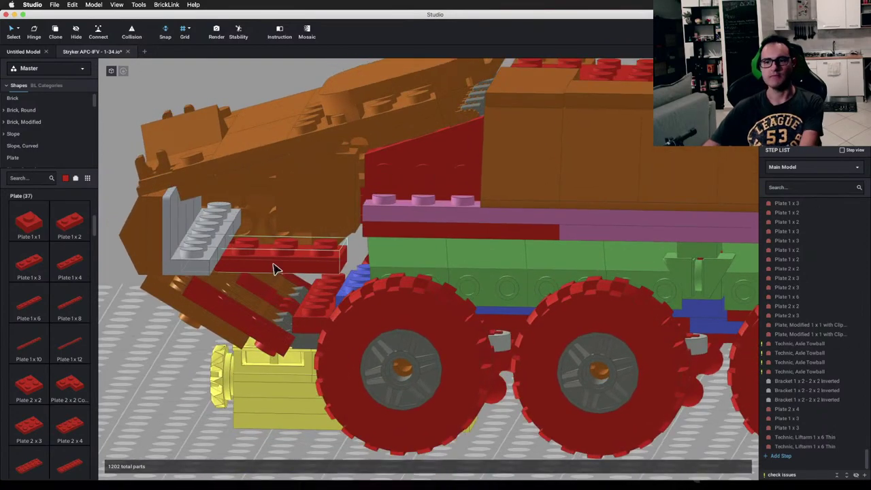
left_click(275, 269)
key("Delete")
Step: Attach a Plate 2 x 2 beneath the inverted nose brackets
left_click_drag(39, 392, 284, 247)
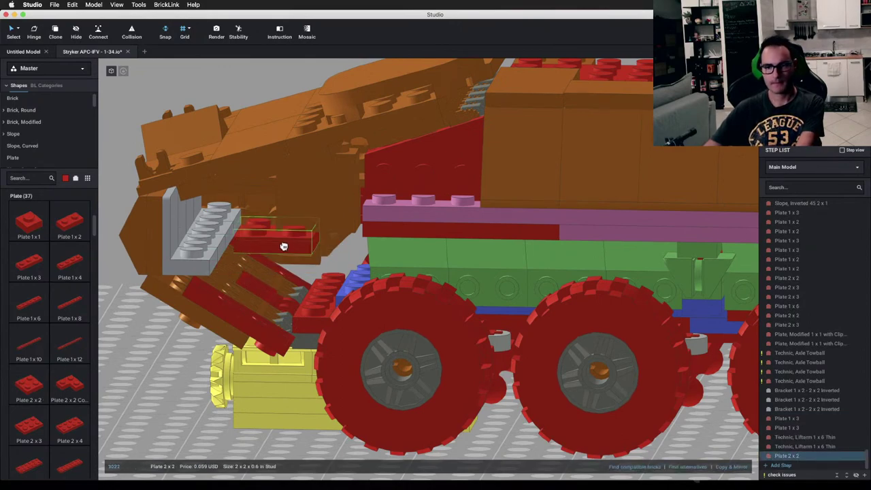
right_click_drag(245, 253, 238, 256)
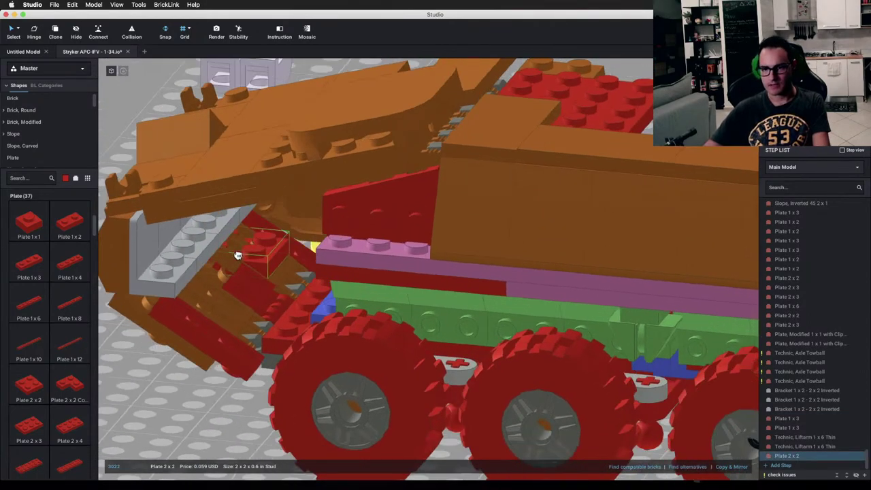
left_click(232, 252)
left_click(190, 420)
Step: Try a Plate 1 x 8 near the sloped lower panel and undo its placement
right_click_drag(190, 420, 22, 390)
left_click_drag(66, 315, 271, 293)
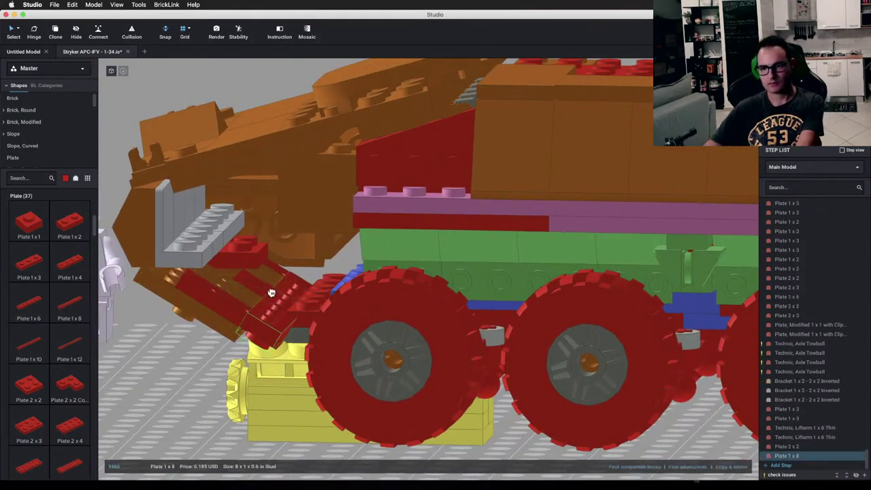
left_click(265, 257)
scroll(178, 395, "down", 5)
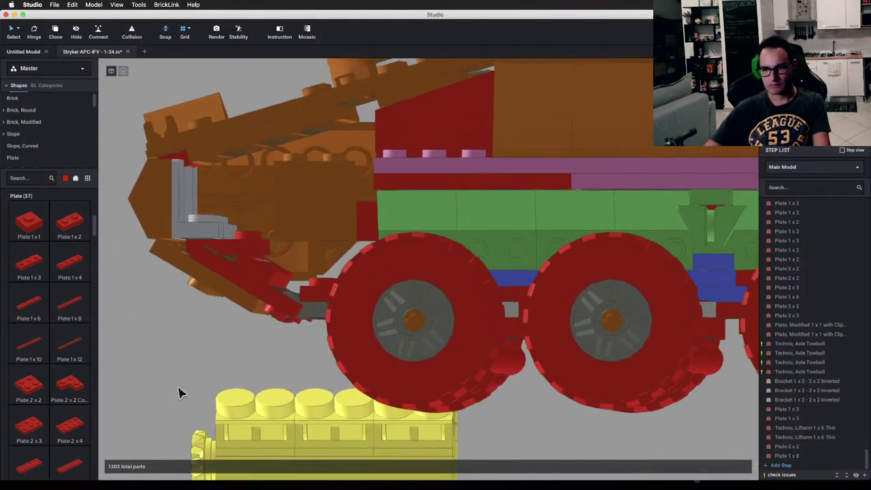
right_click_drag(178, 405, 180, 410)
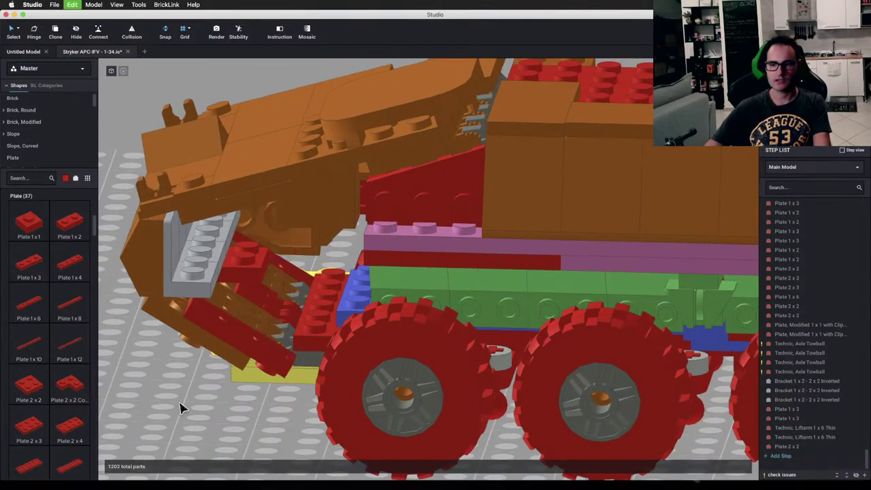
Step: Delete the Plate 2 x 2 from beneath the nose brackets
right_click_drag(274, 339, 269, 342)
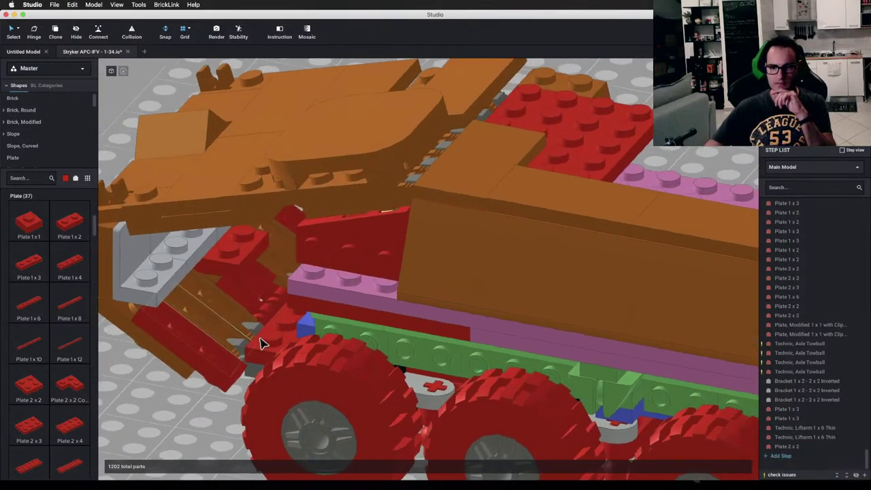
left_click(243, 254)
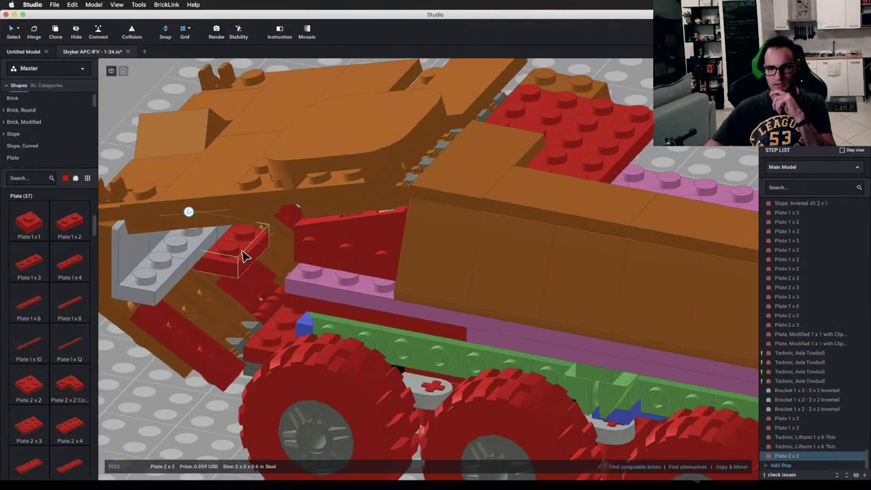
mouse_move(243, 253)
right_mouse_down()
mouse_move(263, 242)
mouse_move(255, 247)
right_mouse_up()
key("Delete")
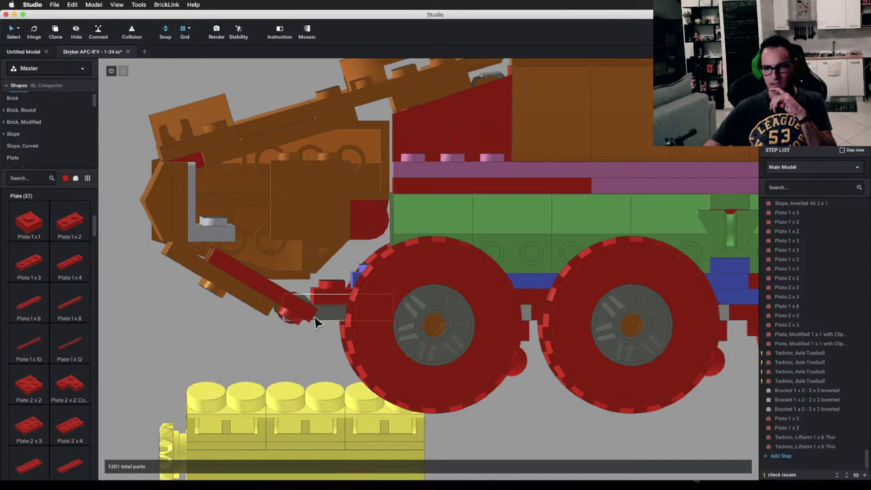
Step: Examine the gap between the nose brackets and the red plates inside the sloped lower panel
right_click_drag(259, 287, 250, 296)
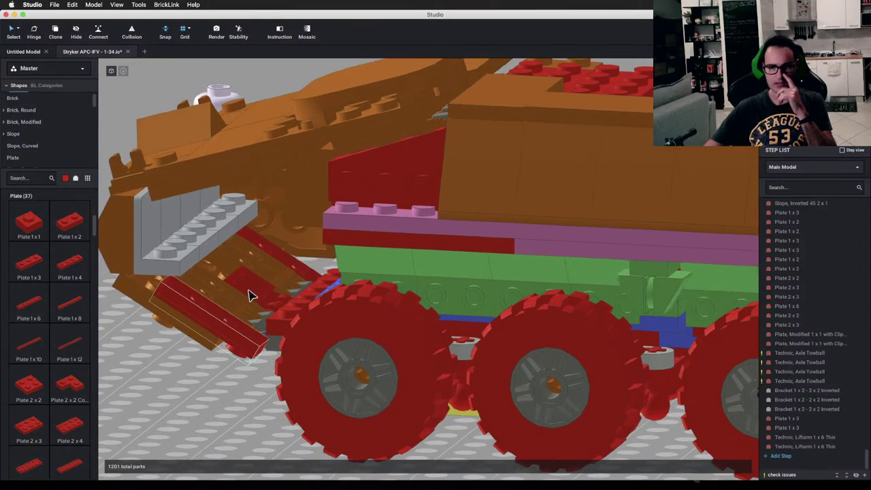
scroll(231, 329, "up", 1)
middle_click_drag(235, 329, 323, 329)
right_click_drag(323, 329, 291, 291)
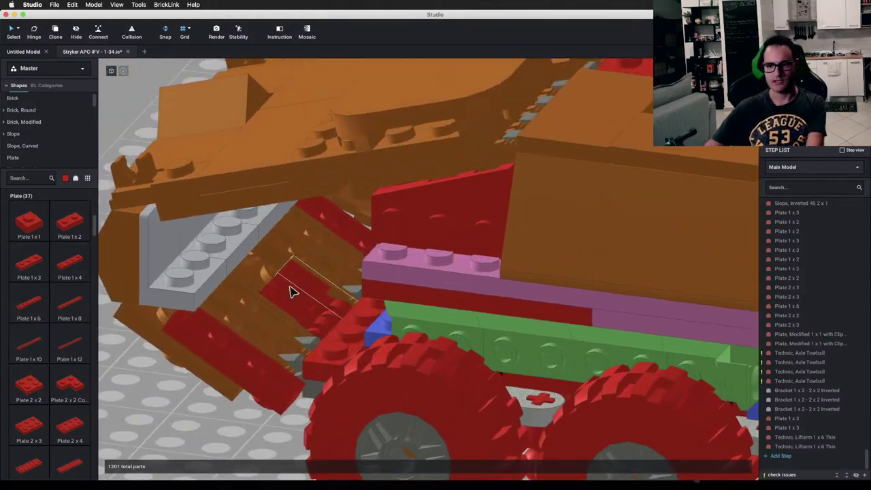
Step: Copy and mirror a pair of Hinge Plate 1 x 2 Locking parts in the sloped lower panel
left_click(317, 268)
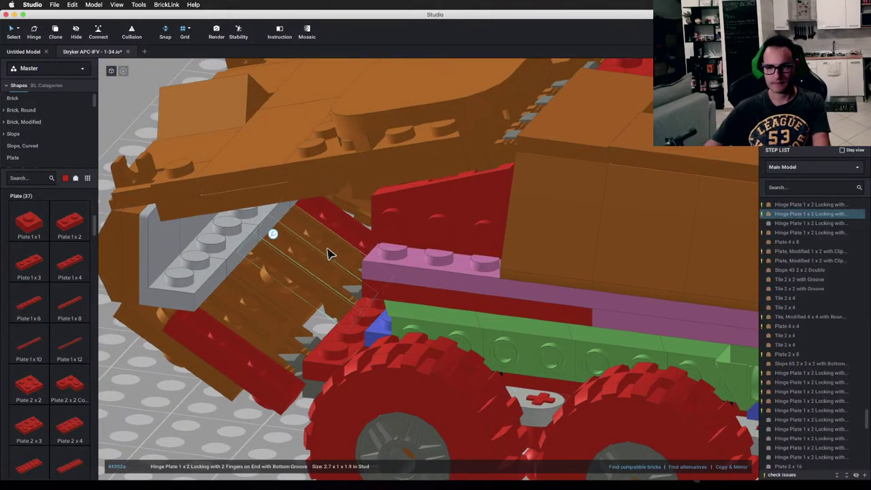
left_click(289, 291, "shift")
key("c")
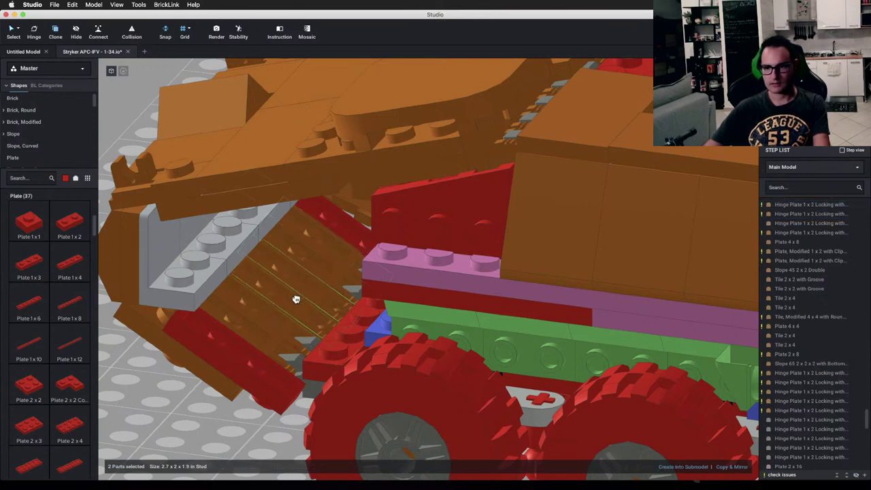
right_click_drag(328, 285, 265, 333)
left_click(233, 329)
left_click(292, 323, "shift")
left_click(730, 467)
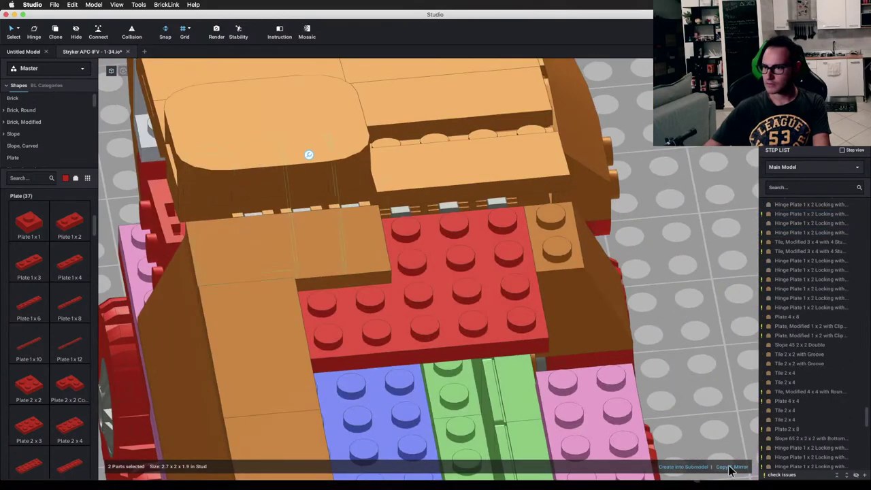
Step: Examine the nose, the sloped lower panel's hinges and the red chassis plates from below and from the side
right_click_drag(532, 350, 585, 314)
left_click(498, 276)
scroll(476, 303, "down", 4)
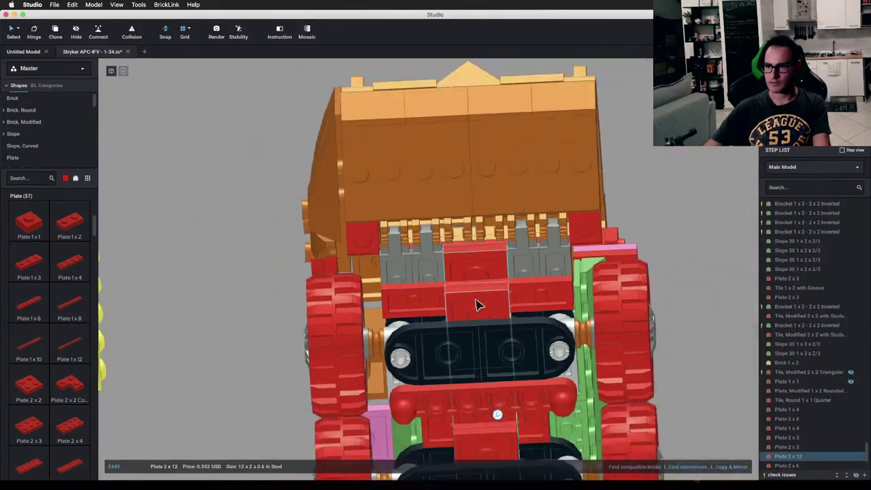
left_click(657, 217)
scroll(470, 312, "up", 3)
right_click_drag(470, 312, 634, 246)
left_click(505, 267)
scroll(506, 266, "down", 3)
left_click(695, 199)
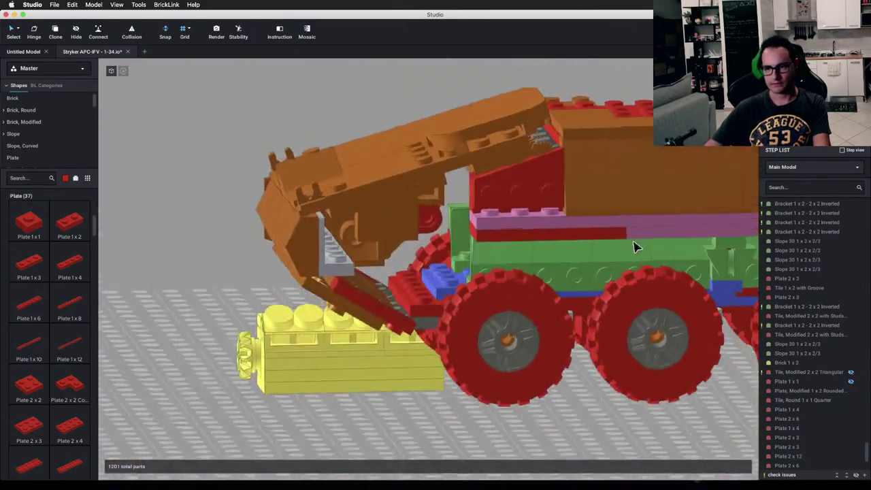
Step: Place a Plate 1 x 8 across the inner side of the sloped lower panel
mouse_move(444, 306)
right_mouse_down()
mouse_move(434, 294)
mouse_move(436, 304)
right_mouse_up()
right_click_drag(344, 262, 340, 271)
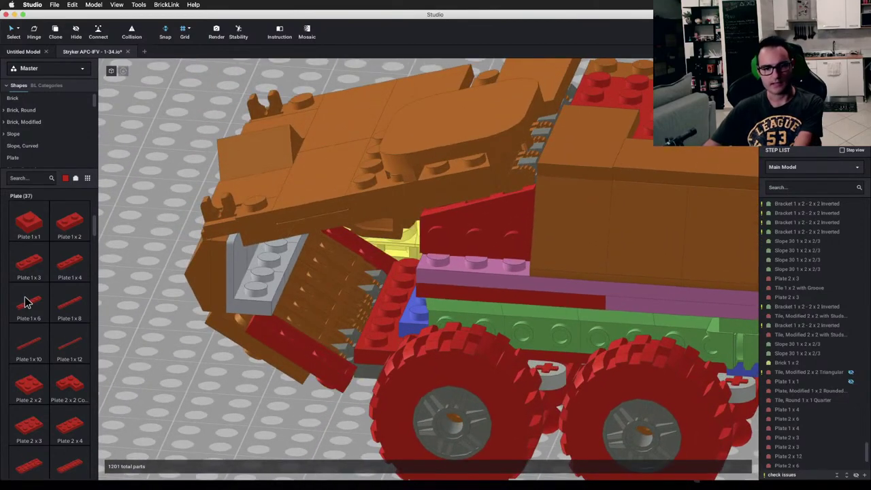
left_click_drag(71, 306, 321, 303)
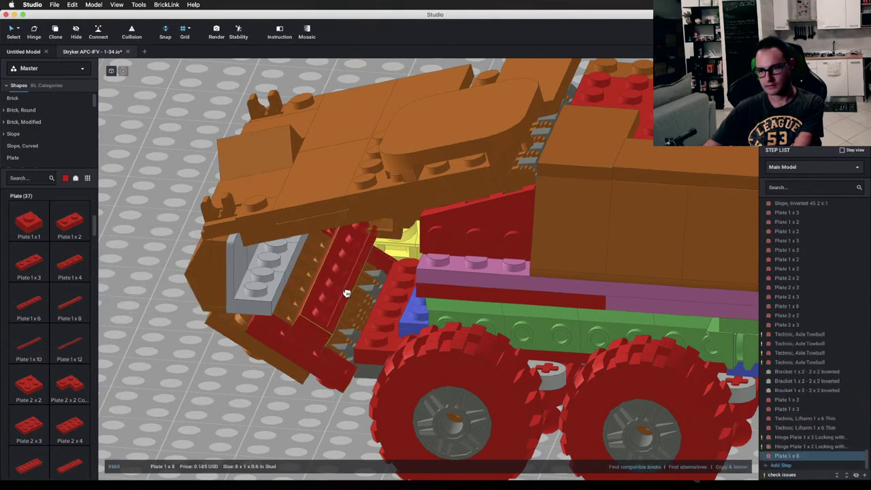
left_click(292, 430)
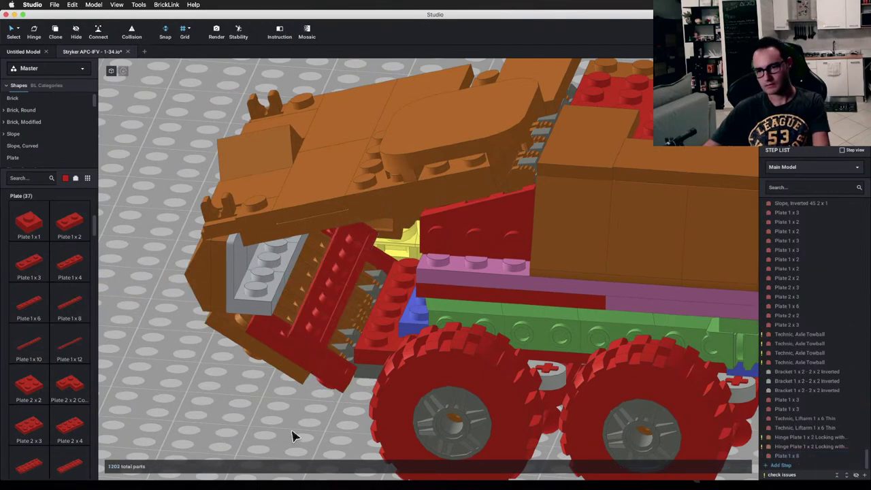
Step: Remove the red part behind the upper edge of the inverted nose brackets
right_click_drag(291, 430, 296, 413)
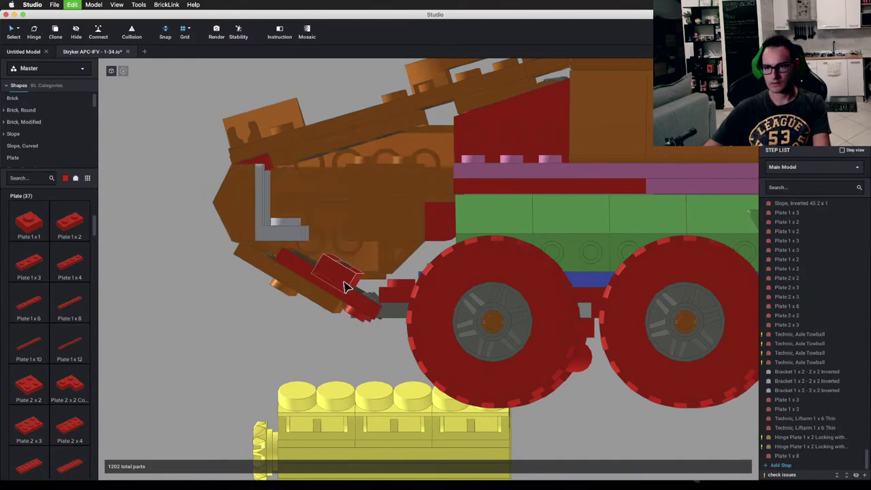
right_click_drag(344, 286, 303, 210)
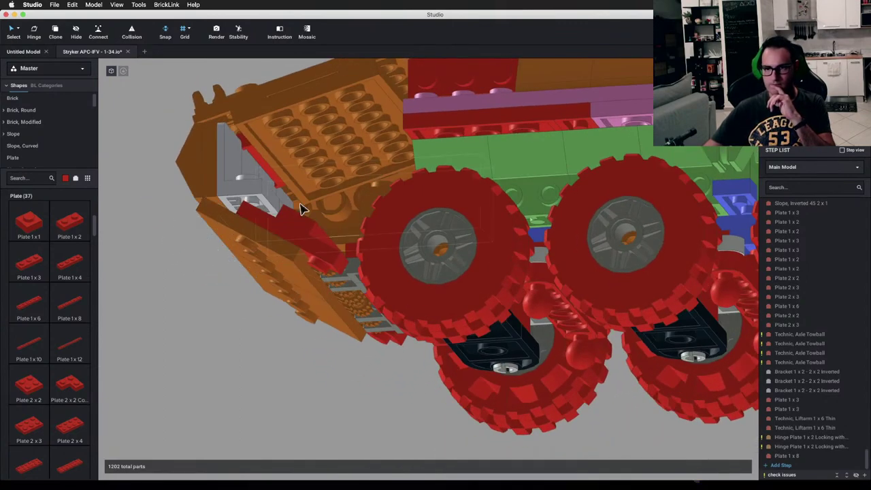
left_click(252, 152)
right_click_drag(252, 152, 303, 203)
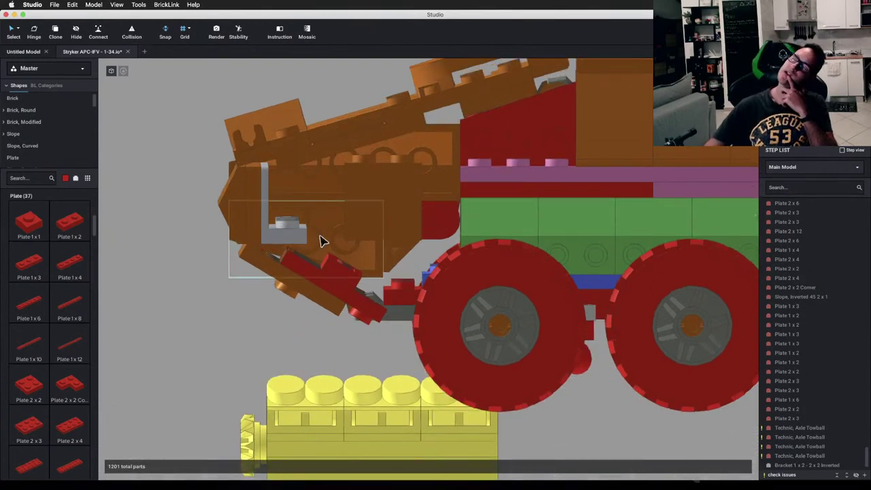
right_click_drag(321, 237, 319, 237)
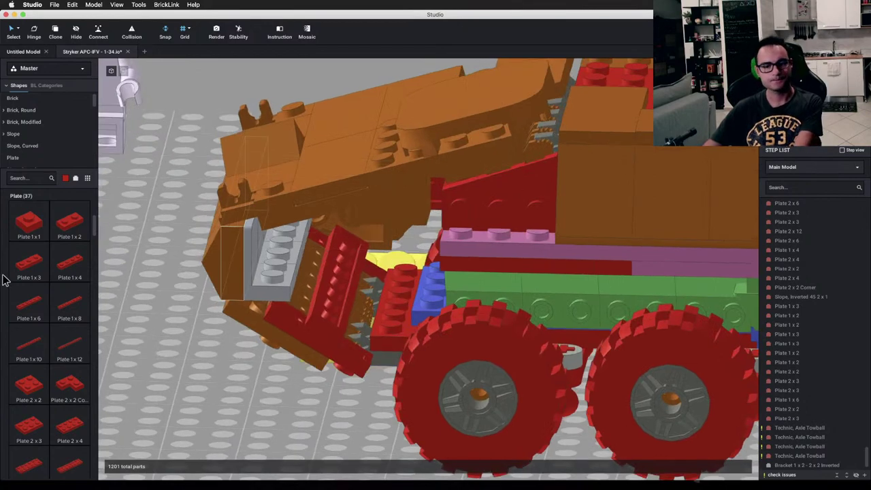
Step: Place a Plate 2 x 8 on the studs of the inverted nose brackets
left_click(67, 464)
right_click_drag(319, 234, 313, 221)
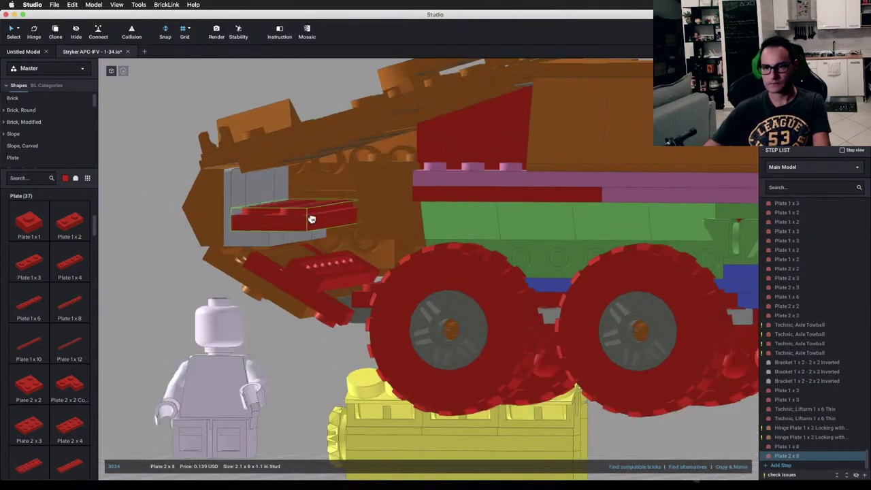
left_click(224, 363)
Step: Try a Plate 1 x 8 beneath the rear edge of the Plate 2 x 8 and undo its placement
scroll(227, 364, "up", 5)
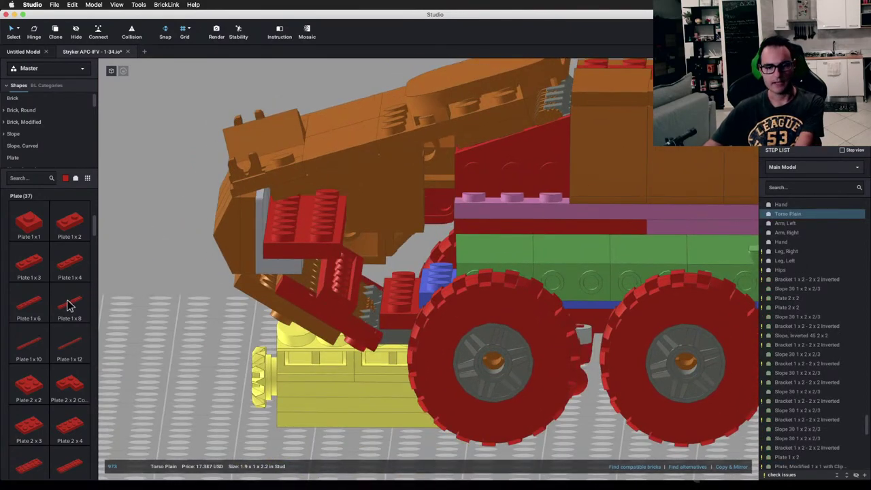
left_click_drag(69, 305, 332, 221)
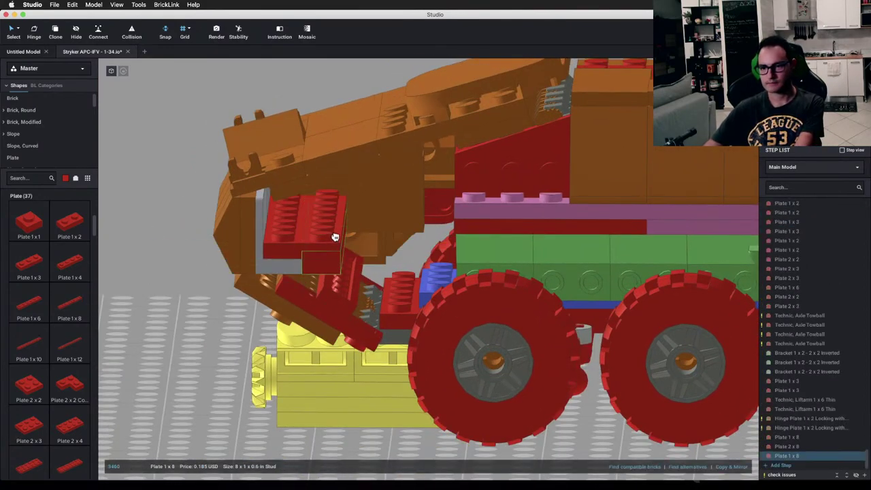
left_click(335, 237)
mouse_move(229, 347)
right_mouse_down()
mouse_move(219, 344)
mouse_move(227, 348)
right_mouse_up()
key("super+z")
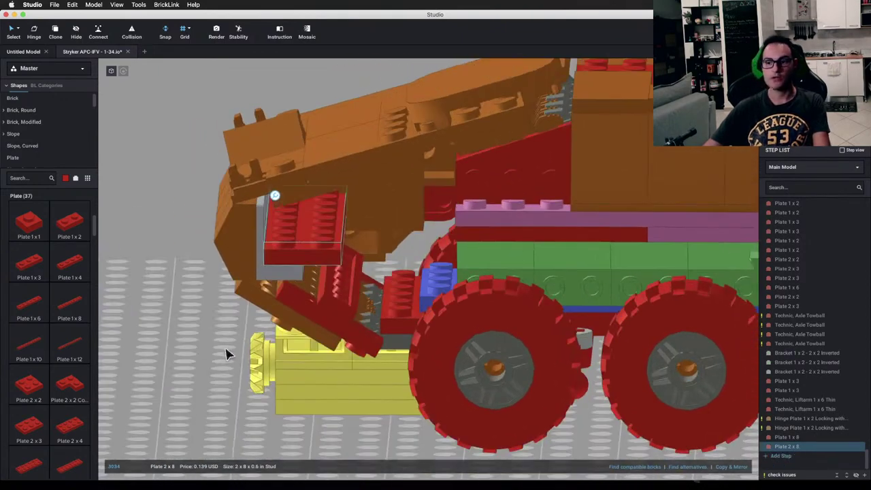
Step: Attach a Plate 2 x 2 Corner under the rear edge of the Plate 2 x 8, at its near end
left_click(109, 394)
left_click_drag(69, 381, 290, 333)
right_click_drag(291, 333, 343, 236)
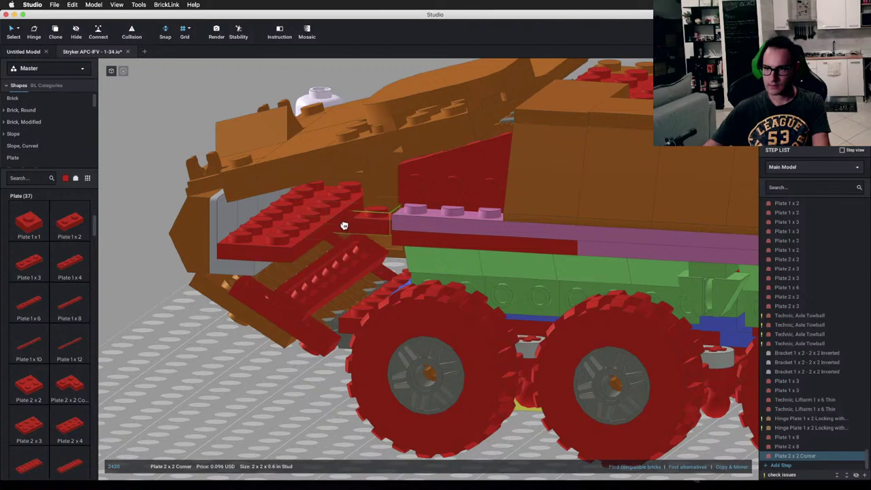
left_click(334, 223)
left_click(210, 365)
right_click_drag(210, 365, 216, 363)
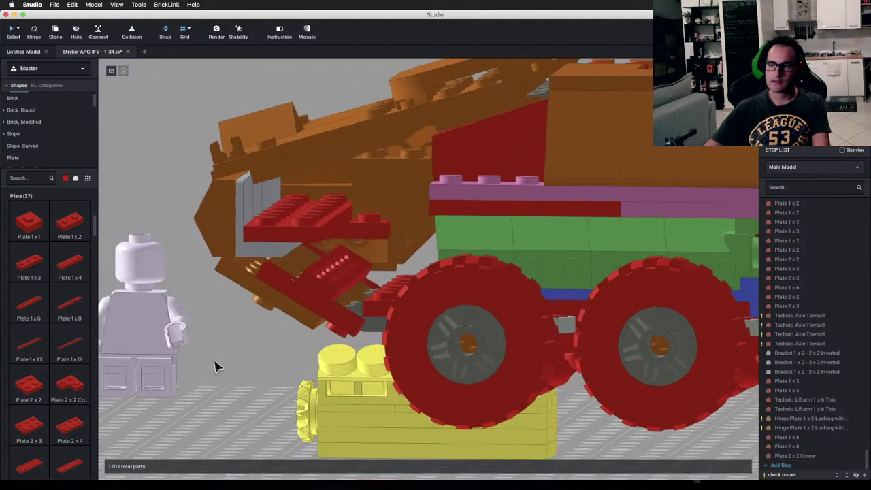
Step: Clone the Plate 2 x 2 Corner to the opposite end of the Plate 2 x 8
key("c")
left_click(375, 238)
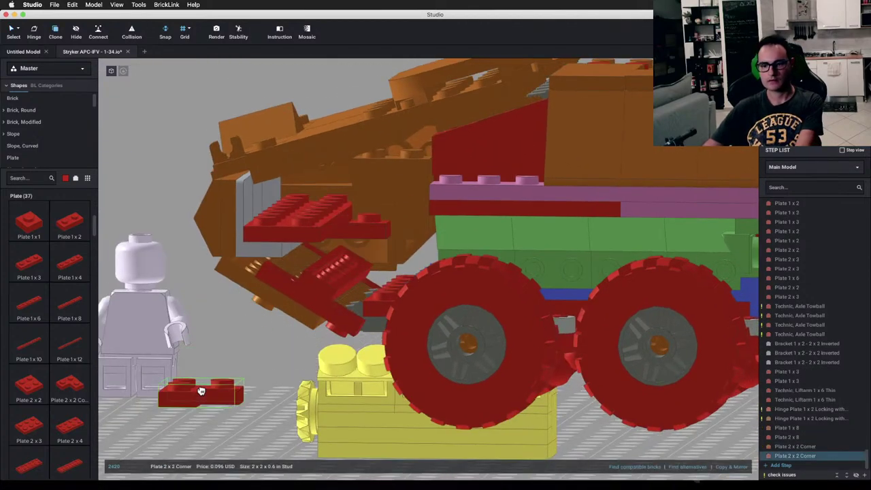
mouse_move(200, 391)
right_mouse_down()
mouse_move(317, 306)
mouse_move(354, 327)
mouse_move(350, 340)
mouse_move(356, 329)
mouse_move(245, 386)
right_mouse_up()
left_click(308, 324)
key("Escape")
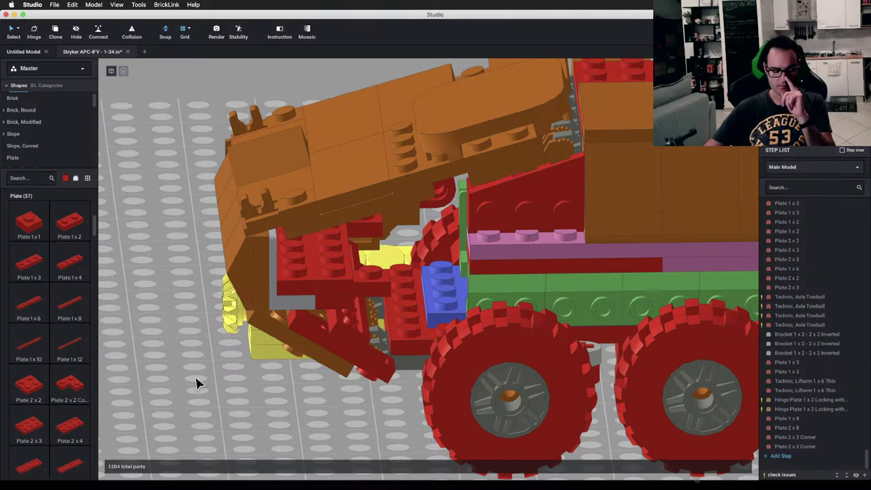
Step: Place a Plate 2 x 3 and a clone of it beside the corner plates behind the Plate 2 x 8
right_click_drag(362, 344, 430, 247)
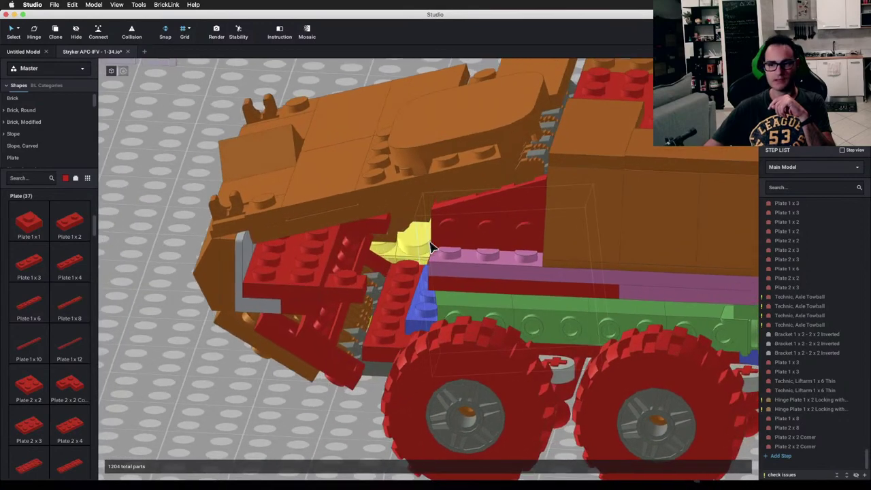
left_click_drag(31, 436, 352, 320)
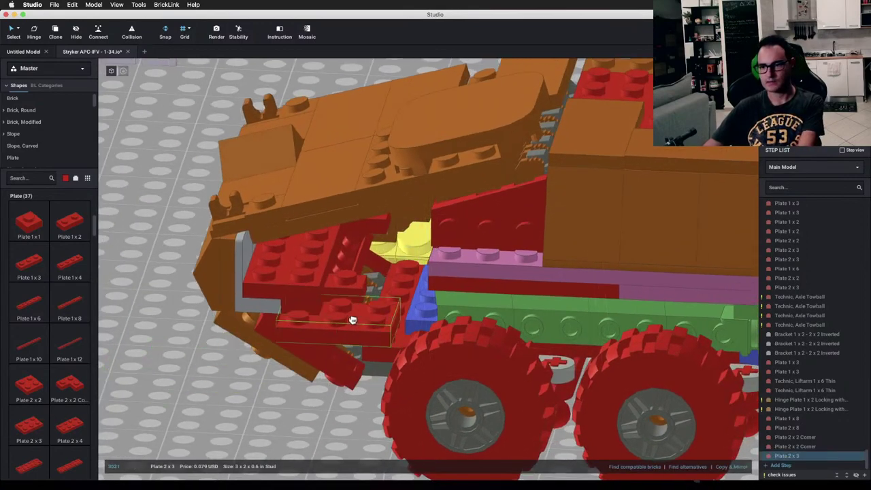
right_click_drag(388, 255, 388, 254)
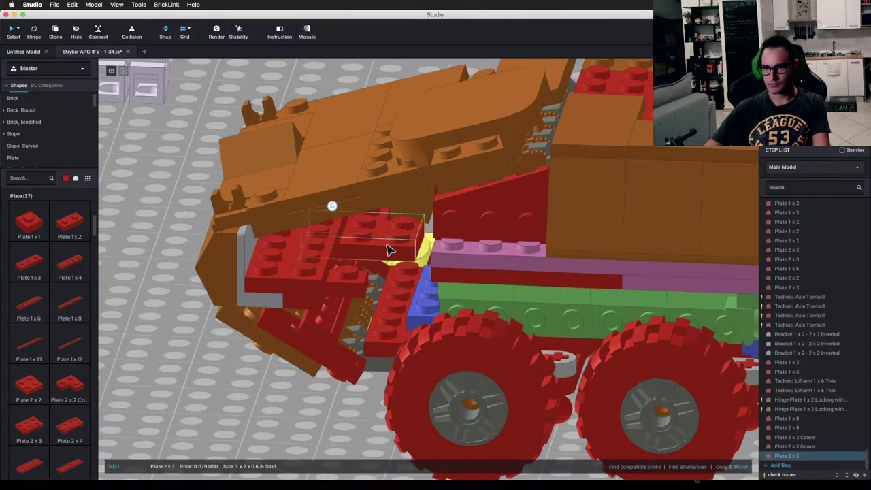
right_click_drag(366, 263, 364, 273)
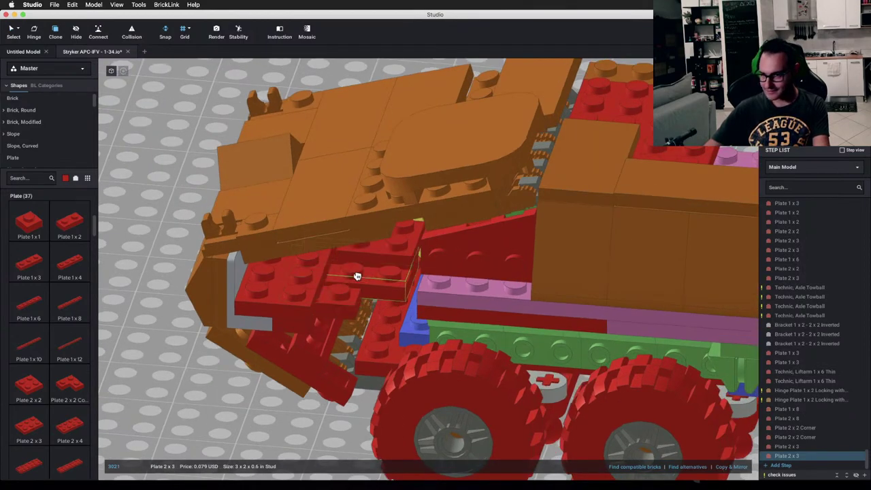
key("Escape")
right_click_drag(313, 359, 347, 352)
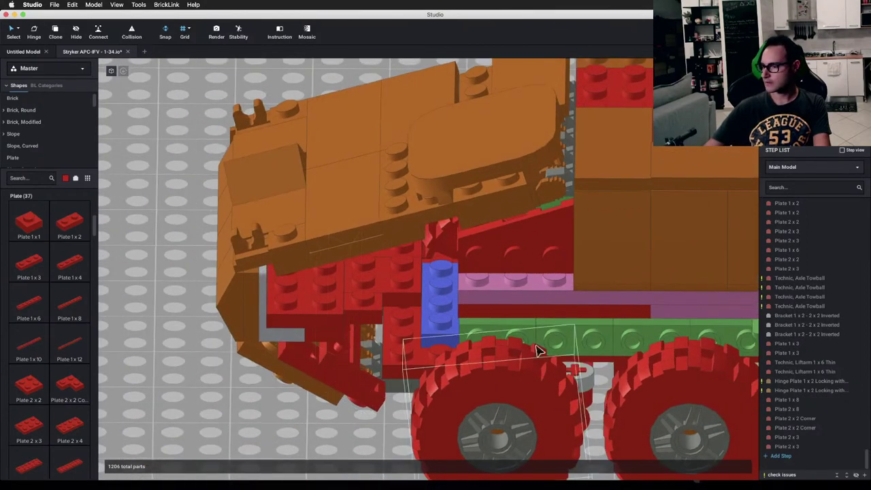
Step: Clone a Plate, Modified 1 x 2 with Door Rail to the red plates at the chassis front, ahead of the first wheels
right_click_drag(538, 351, 530, 302)
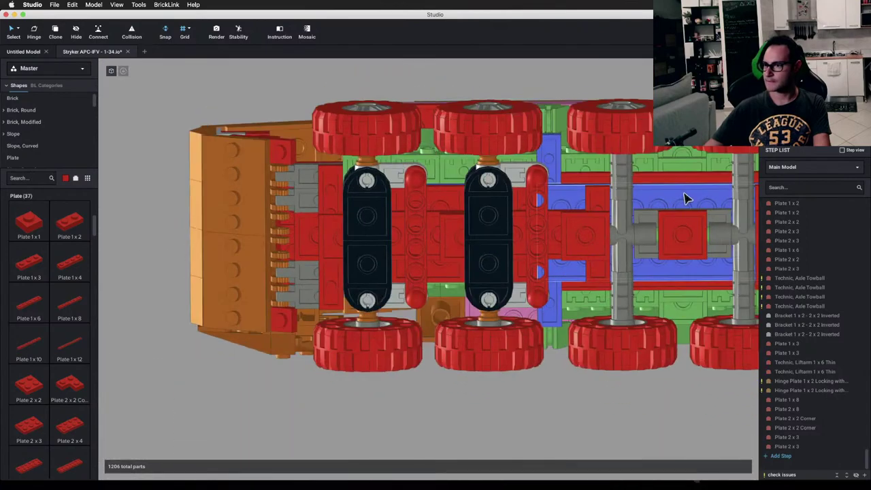
middle_click_drag(688, 182, 551, 204)
key("super+v")
middle_click_drag(109, 157, 276, 227)
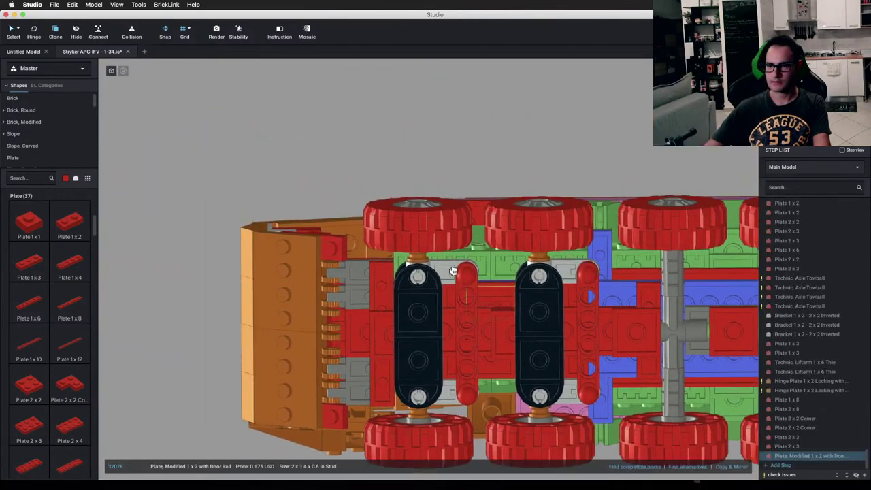
right_click_drag(276, 228, 308, 326)
scroll(288, 411, "up", 4)
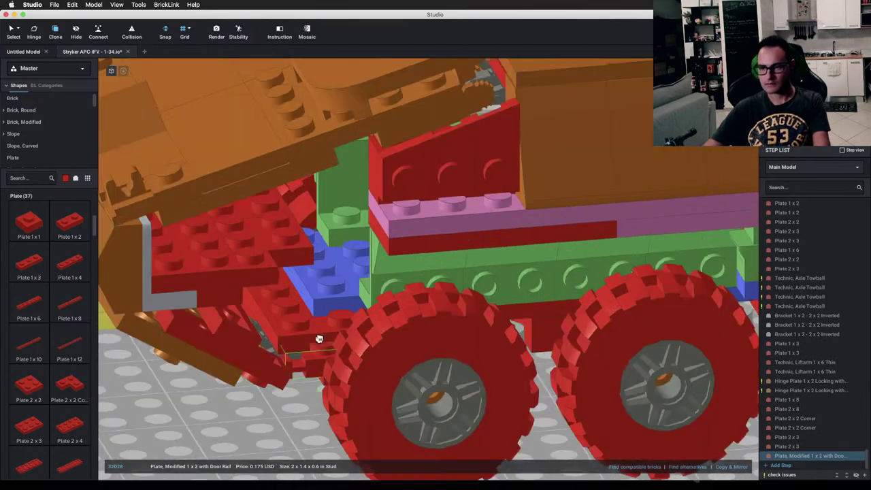
key("Escape")
Step: Duplicate the door-rail plate across the chassis front to make three, including a mirrored copy
mouse_move(331, 360)
right_mouse_down()
mouse_move(334, 345)
mouse_move(331, 362)
mouse_move(317, 363)
mouse_move(327, 358)
right_mouse_up()
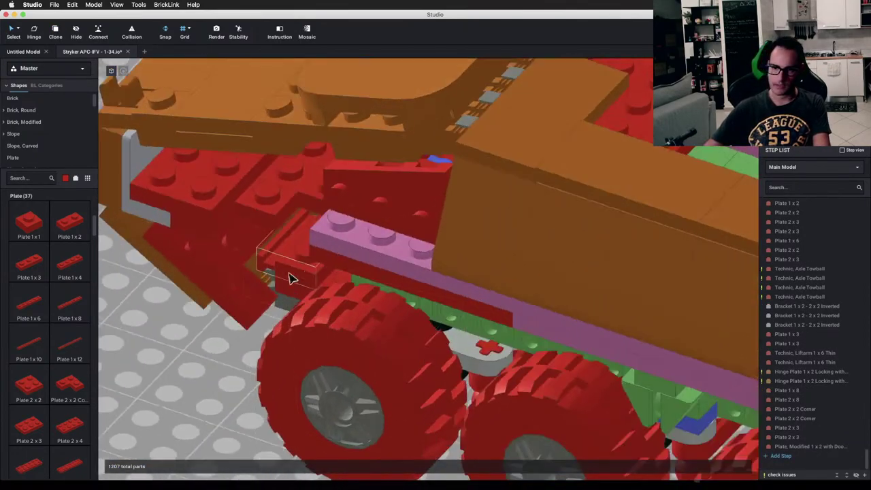
left_click(290, 275)
right_click_drag(427, 293, 395, 311)
middle_click_drag(591, 254, 450, 357)
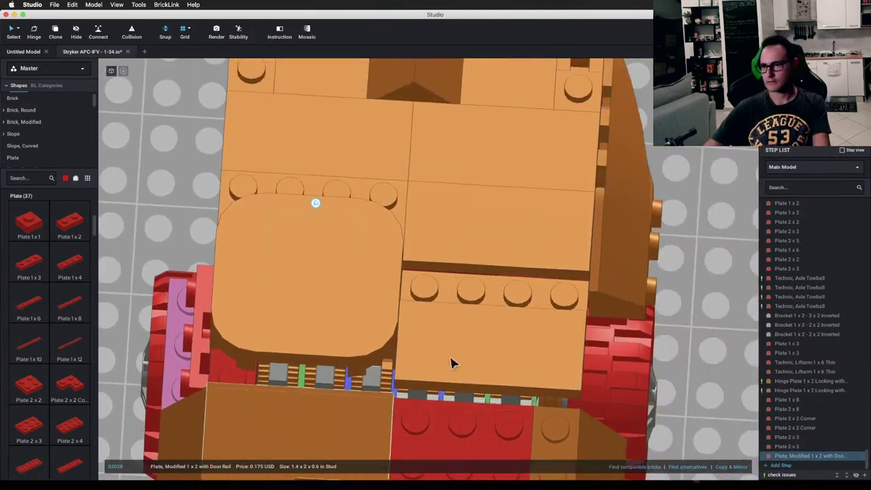
right_click_drag(734, 471, 427, 315)
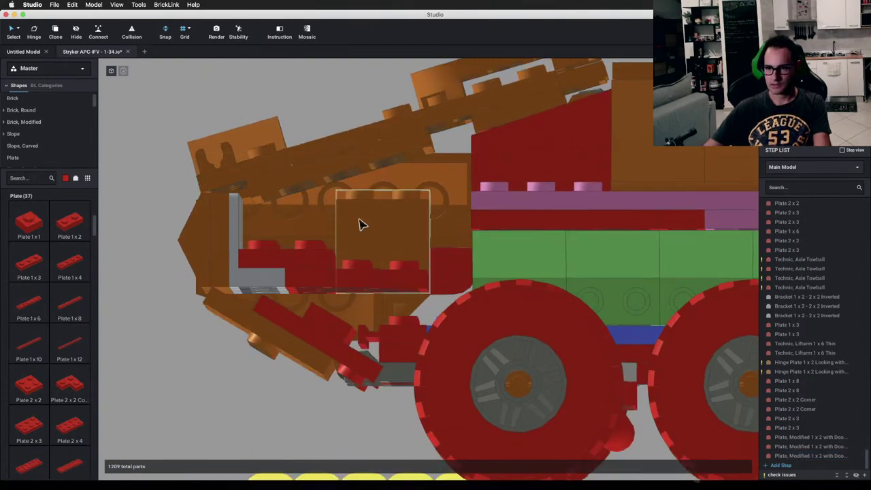
Step: Place a Plate 2 x 6 on top of the red plates directly behind the Plate 2 x 8
right_click_drag(361, 224, 441, 283)
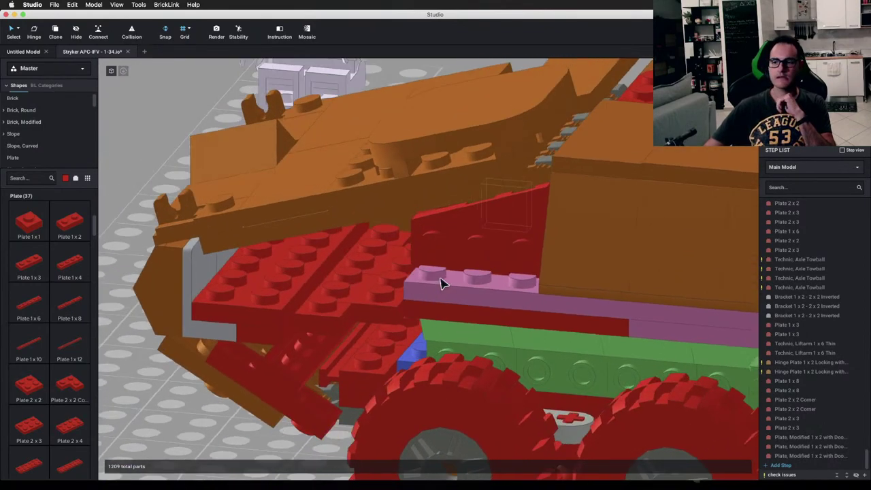
scroll(371, 303, "down", 3)
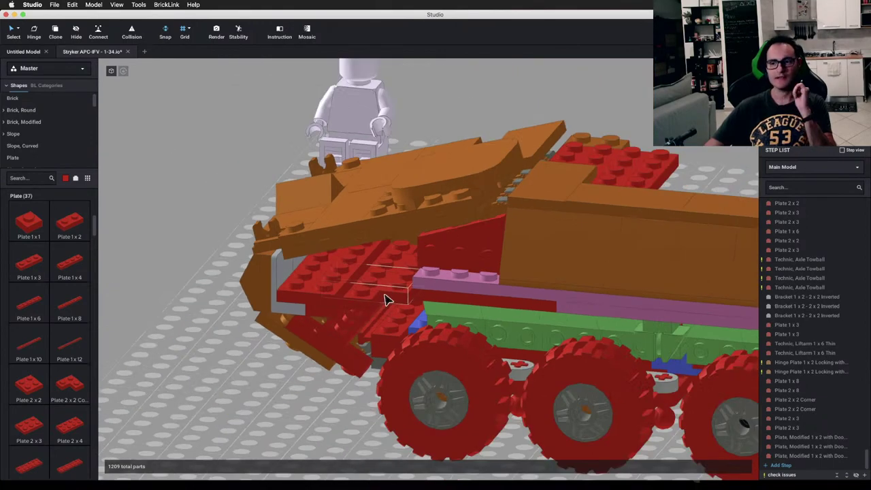
scroll(385, 289, "up", 2)
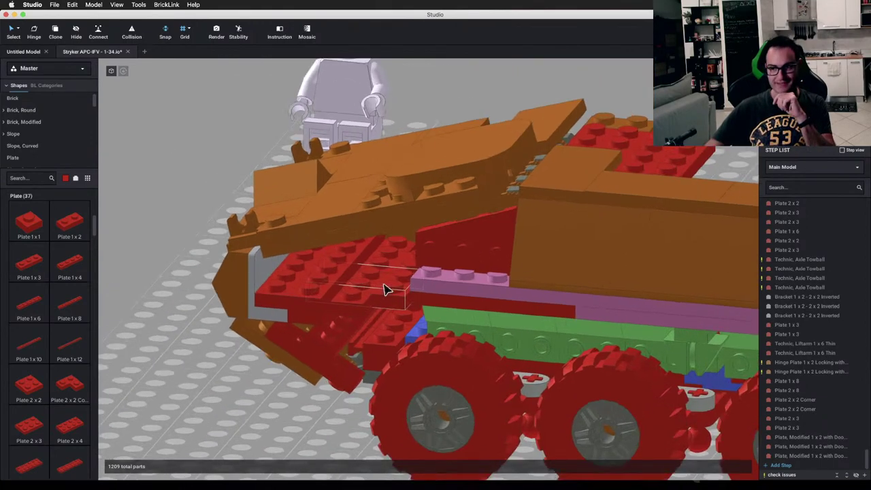
right_click_drag(385, 290, 390, 286)
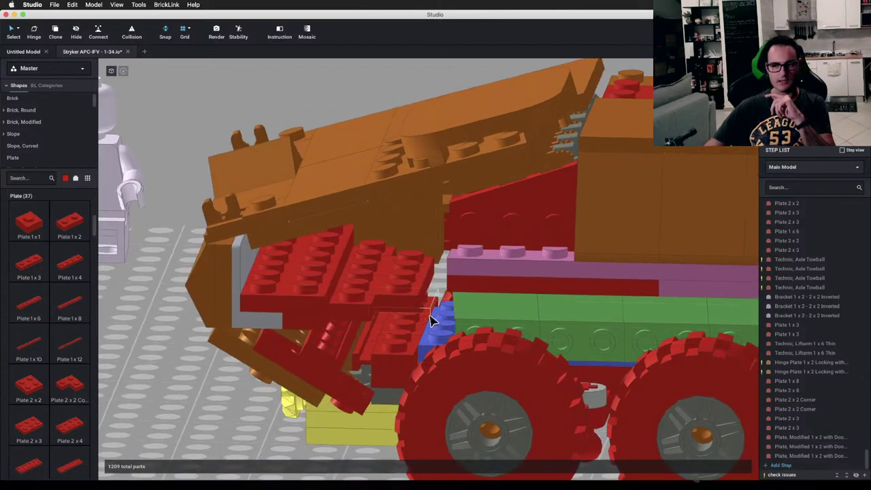
right_click_drag(368, 322, 335, 330)
scroll(44, 463, "down", 1)
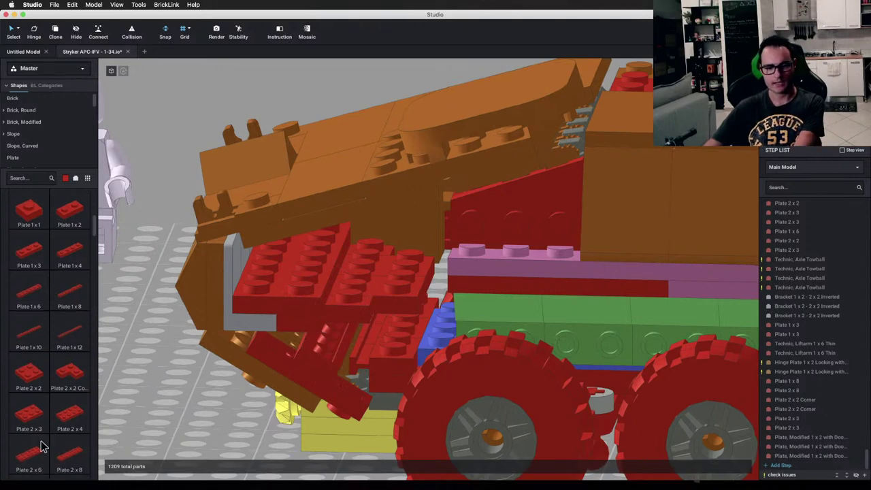
left_click_drag(42, 457, 368, 264)
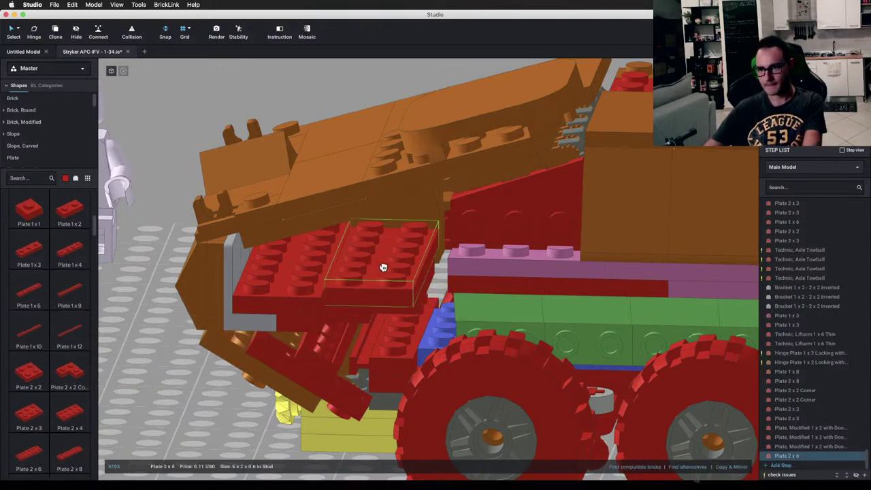
right_click_drag(383, 268, 375, 282)
left_click(162, 183)
right_click_drag(233, 263, 239, 242)
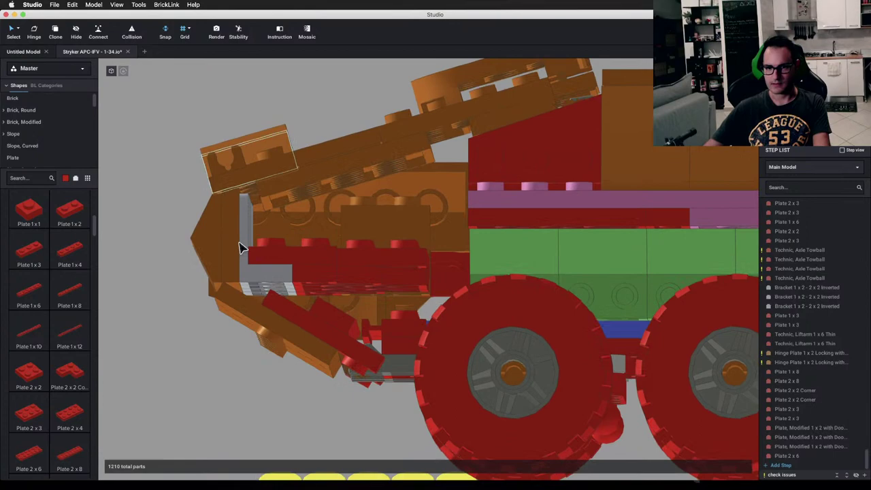
Step: Try a Plate 1 x 1 beneath the red plates at the vehicle's front
left_click(52, 223)
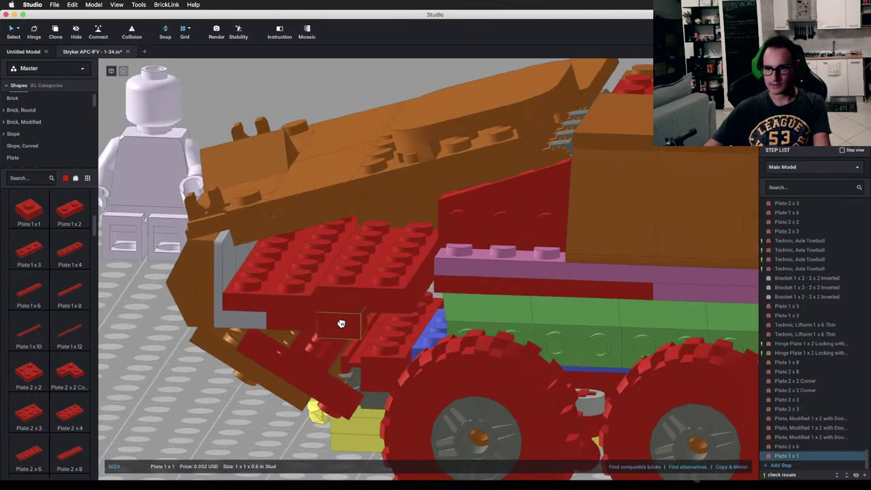
key("Escape")
mouse_move(410, 331)
right_mouse_down()
mouse_move(414, 321)
mouse_move(393, 324)
mouse_move(410, 331)
right_mouse_up()
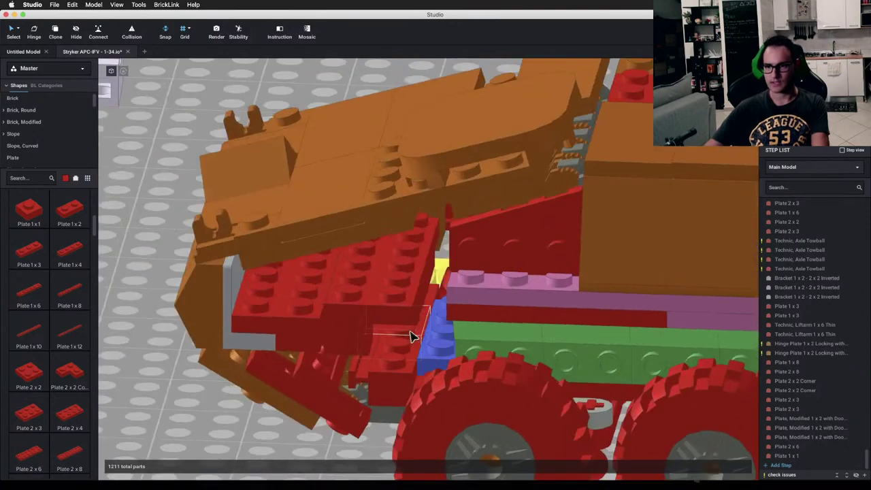
Step: Add a red Plate 2 x 8 beneath the rear edge of the front red plates
scroll(75, 419, "down", 3)
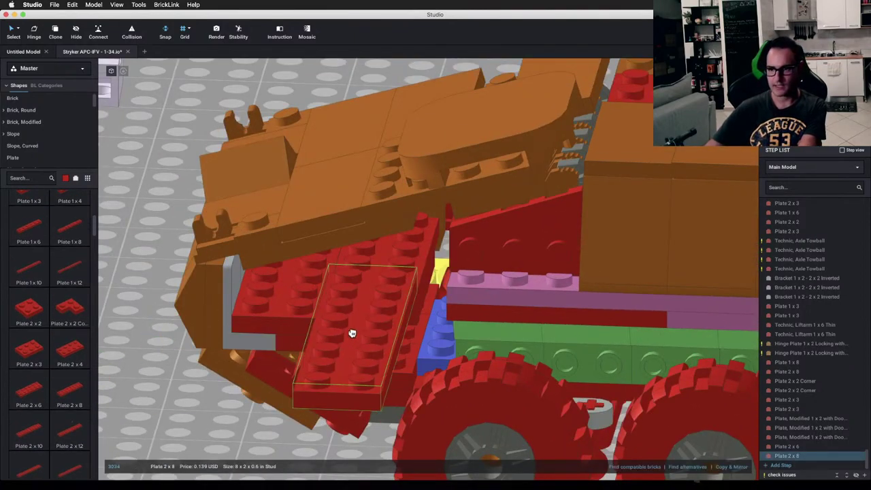
right_click_drag(377, 322, 333, 327)
left_click(380, 301)
left_click_drag(220, 278, 214, 273)
left_click(129, 231)
right_click_drag(129, 231, 254, 266)
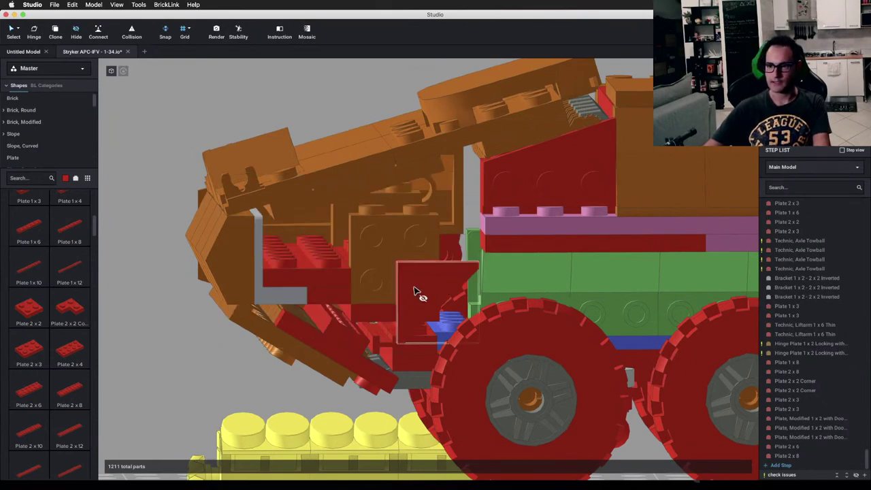
Step: Hide the red side panel, the near front tire and the side bricks and plates above the front wheel
right_click_drag(417, 291, 495, 261)
right_click_drag(491, 298, 340, 278)
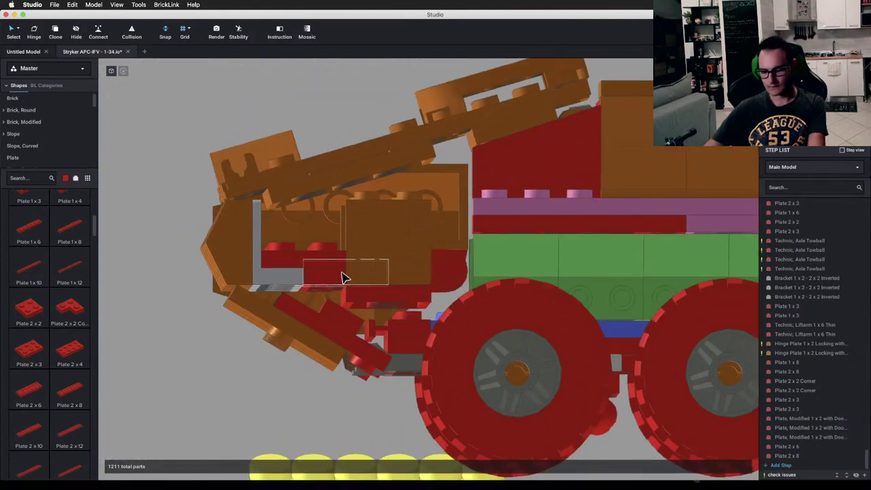
right_click_drag(392, 250, 375, 258)
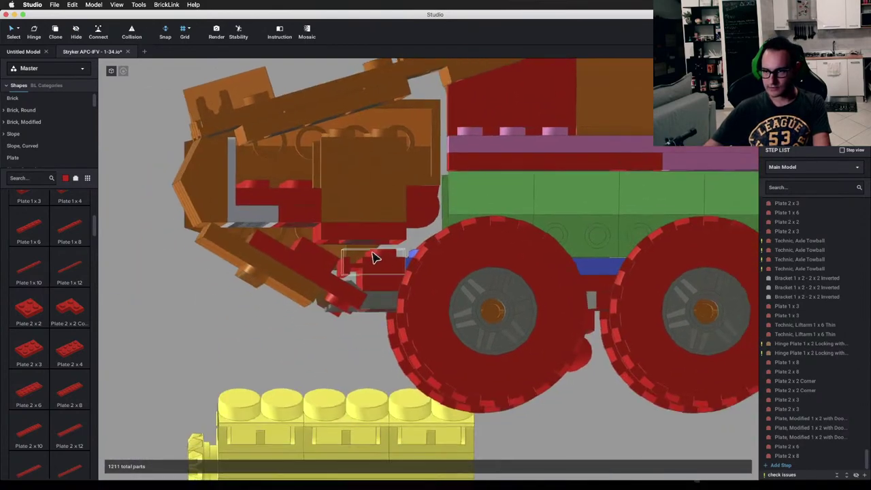
right_click_drag(436, 265, 406, 295)
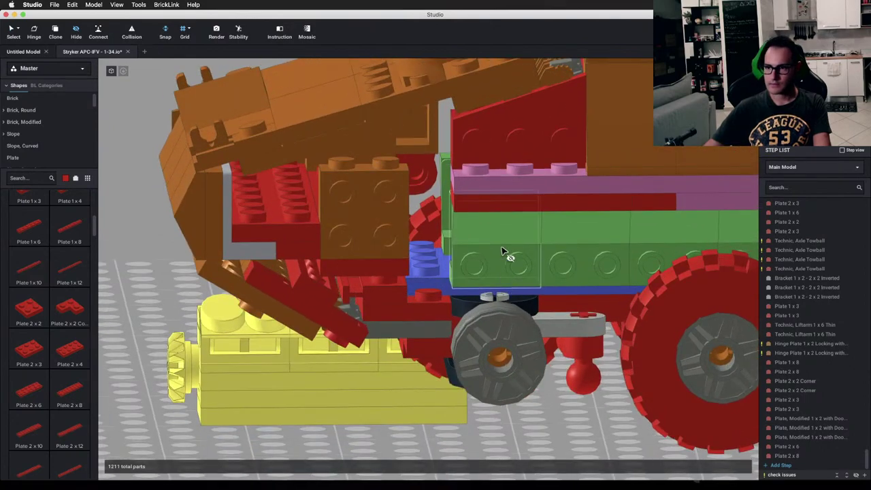
right_click_drag(504, 252, 439, 259)
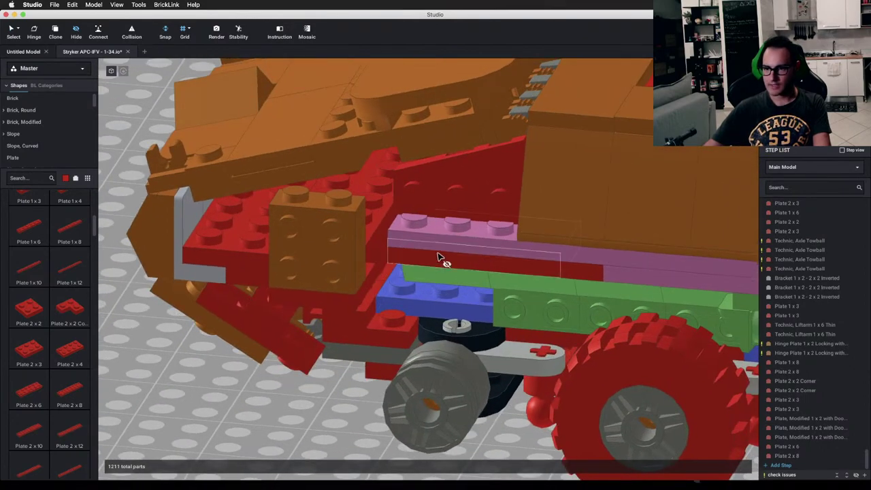
right_click_drag(441, 228, 472, 174)
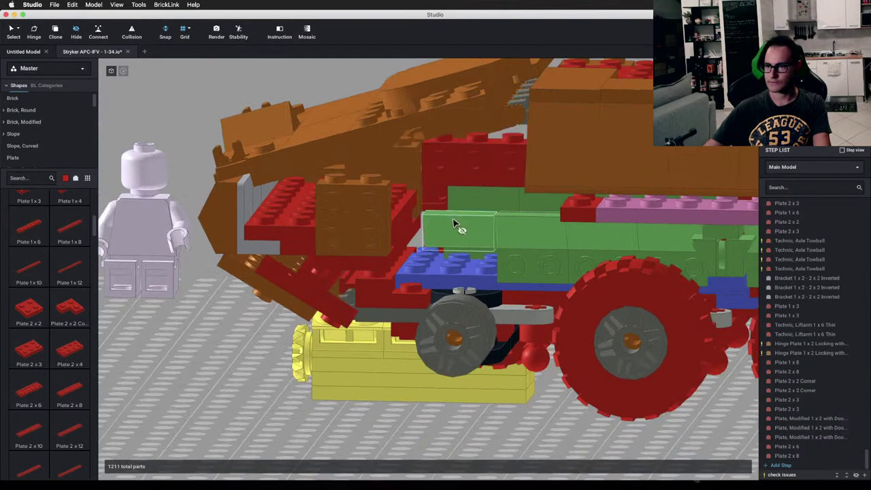
Step: Examine the gap between the front red plates and the blue chassis plate from the side, above and below
scroll(401, 290, "up", 5)
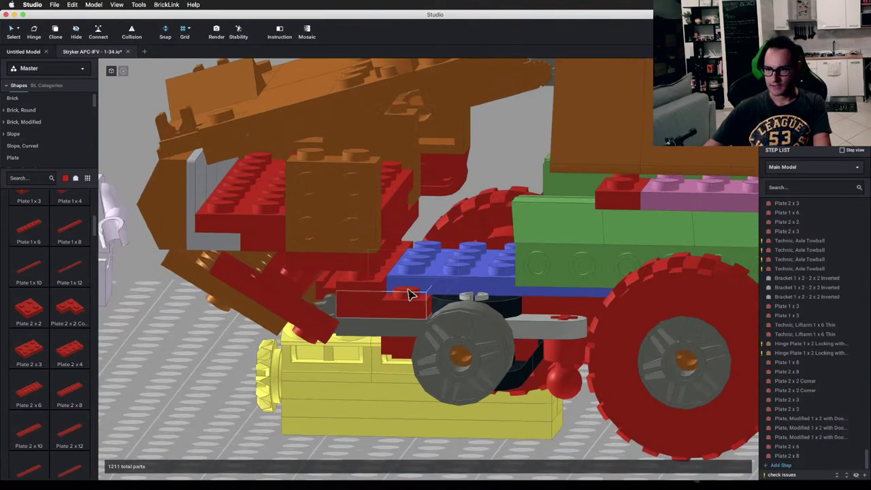
scroll(397, 286, "up", 2)
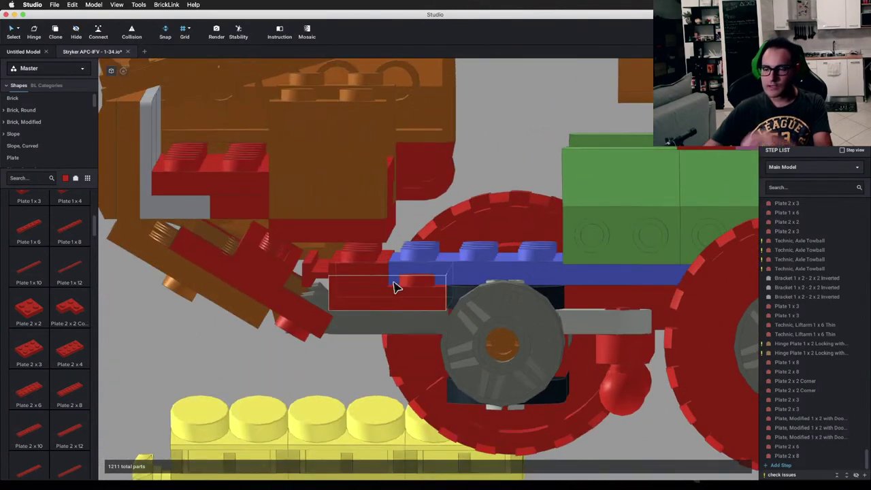
mouse_move(393, 284)
right_mouse_down()
mouse_move(383, 292)
mouse_move(393, 286)
right_mouse_up()
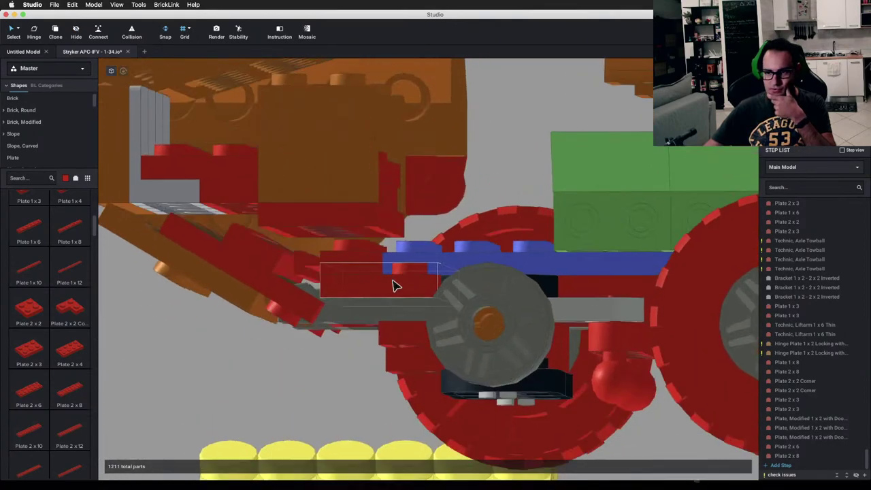
scroll(395, 286, "up", 3)
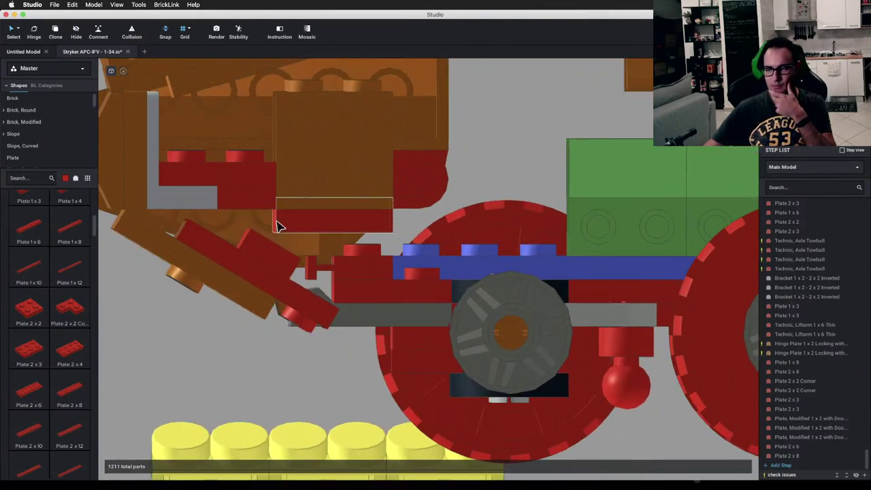
right_click_drag(368, 235, 358, 249)
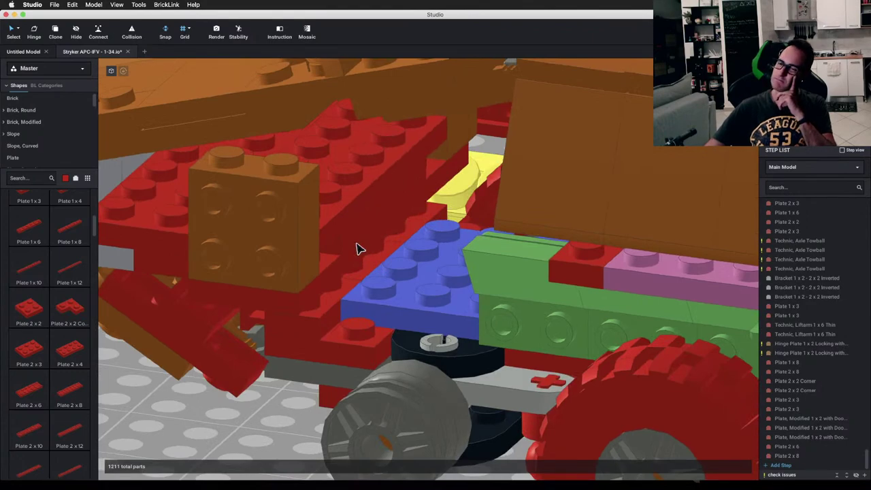
right_click_drag(363, 276, 373, 266)
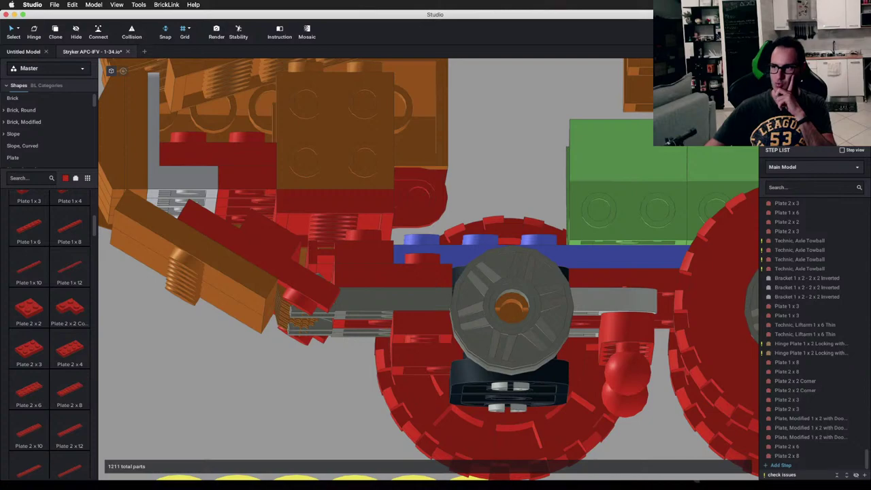
right_click_drag(640, 228, 189, 271)
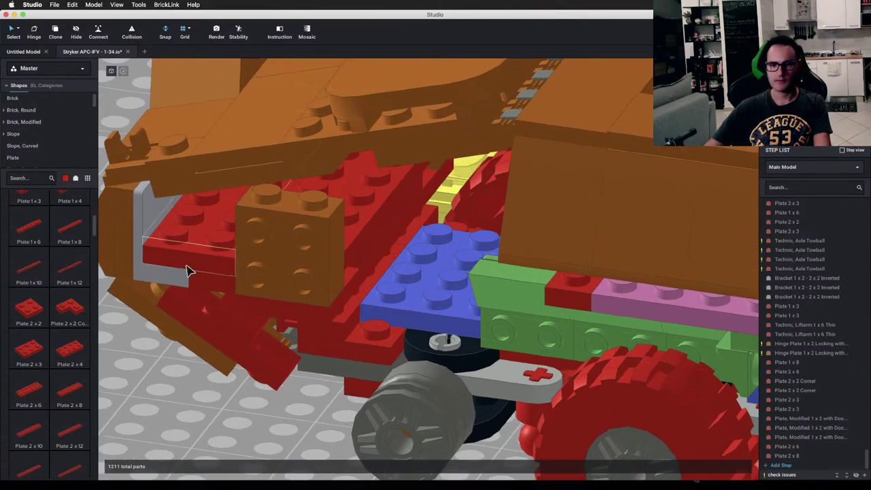
Step: Place two red Plate 1 x 1 parts on the chassis beside the near front corner of the blue plate
left_click(27, 156)
left_click_drag(31, 235, 331, 317)
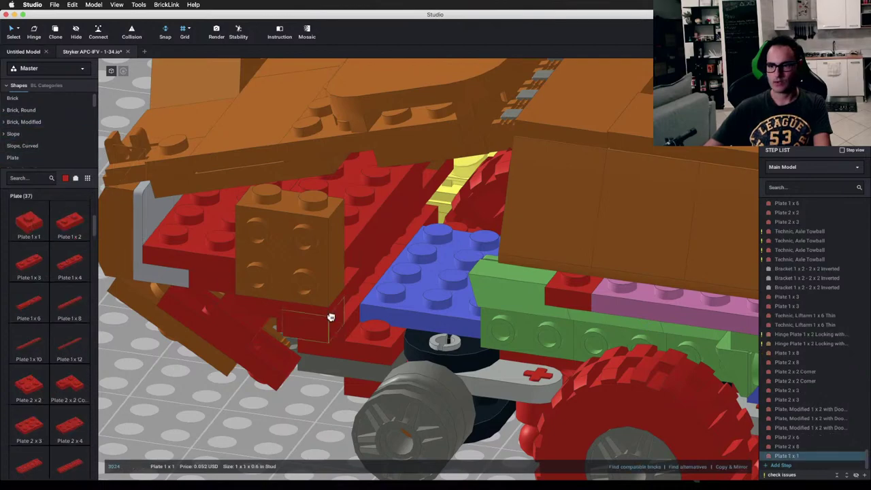
left_click(377, 325)
left_click(458, 229)
key("Escape")
mouse_move(457, 280)
right_mouse_down()
mouse_move(463, 264)
mouse_move(455, 273)
right_mouse_up()
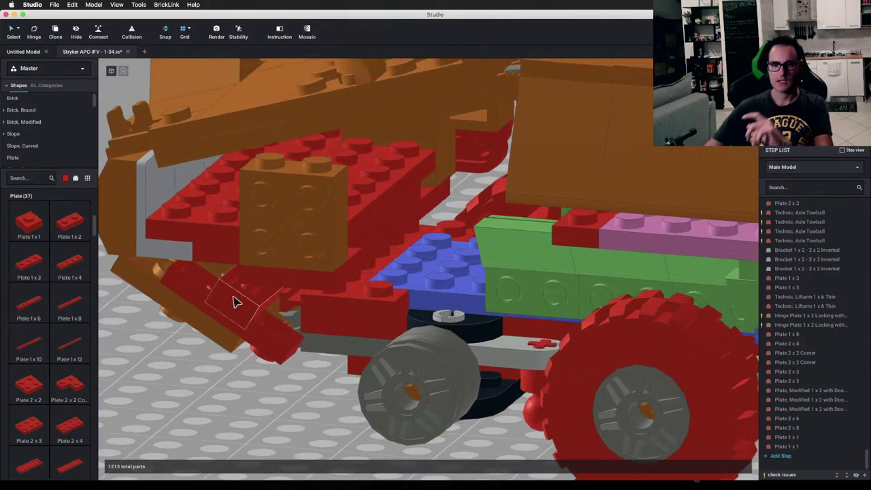
Step: Add a Plate 2 x 2 Corner on top of the stacked red plates beside the blue plate's near front corner
left_click_drag(92, 393, 356, 276)
left_click(331, 280)
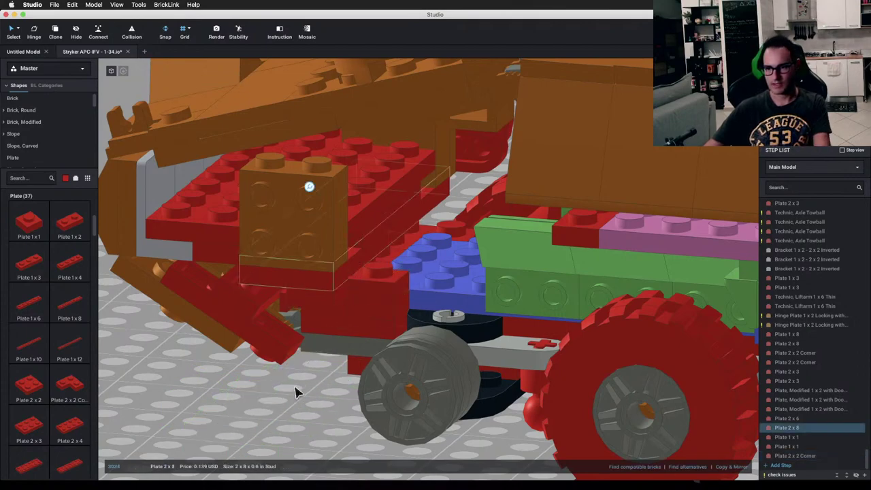
left_click(296, 390)
right_click_drag(296, 391, 411, 274)
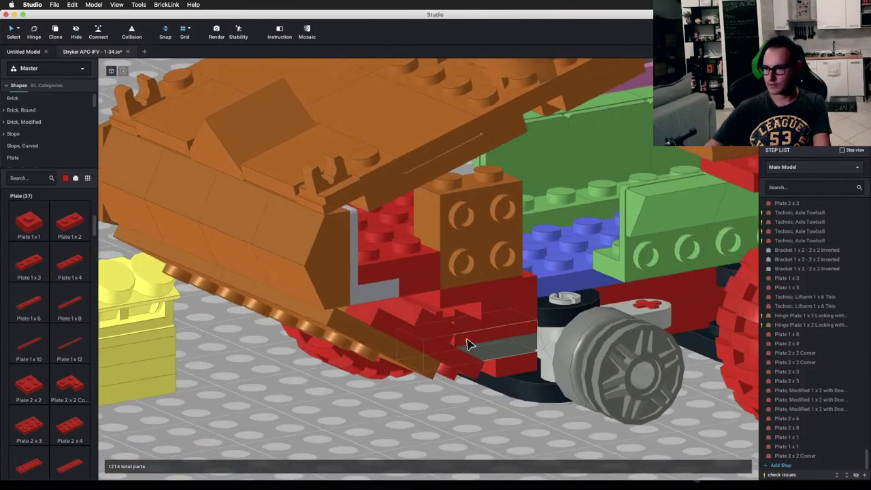
Step: Restore the hidden parts, and hide the sloped front hood and upper hull to expose the front chassis
right_click_drag(466, 344, 451, 177)
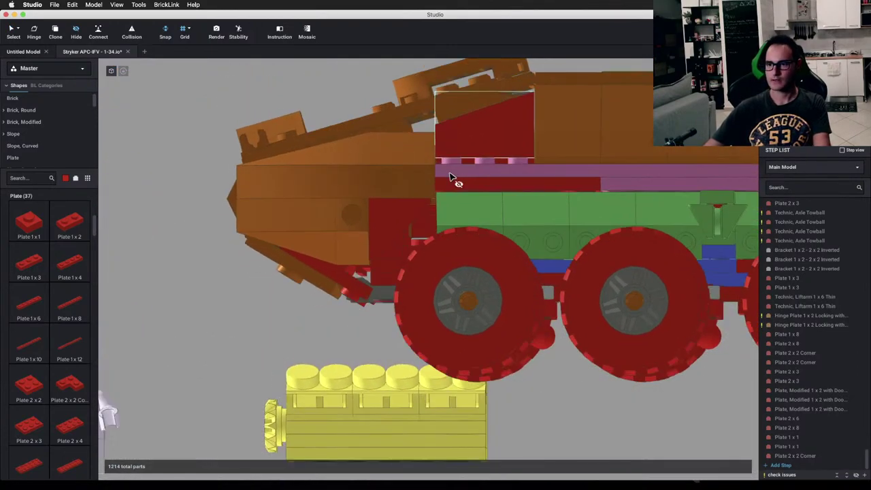
scroll(451, 177, "down", 3)
left_click_drag(561, 187, 610, 222)
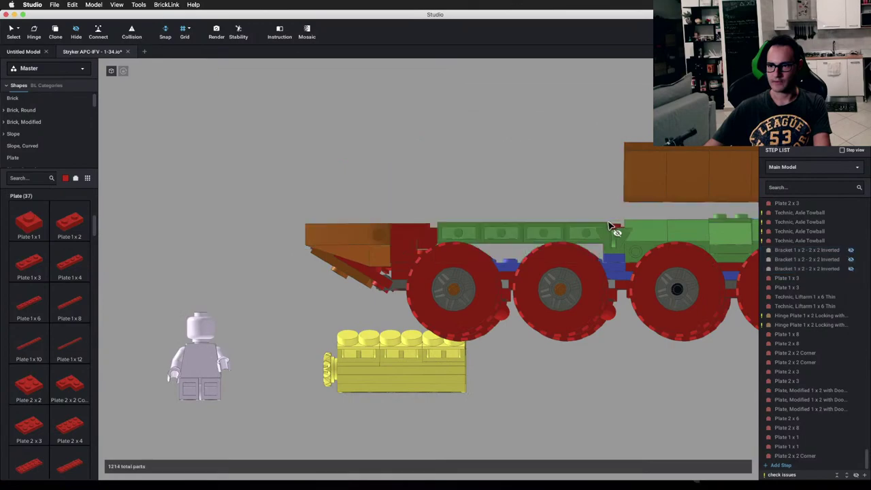
right_click_drag(610, 222, 484, 249)
scroll(408, 263, "up", 3)
right_click_drag(370, 263, 383, 182)
scroll(361, 204, "up", 3)
Step: Clone the Plate 2 x 2 Corner to the matching spot on the opposite side of the front chassis
left_click(399, 156)
middle_click_drag(544, 157, 370, 229)
key("c")
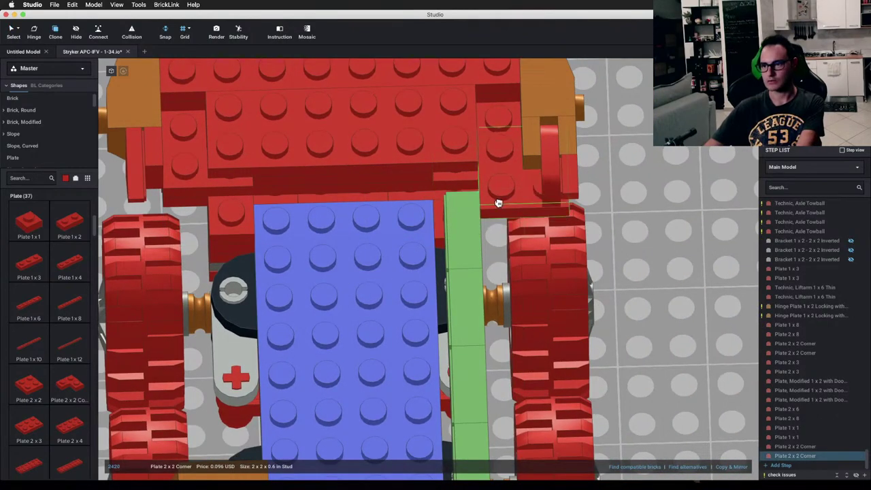
right_click_drag(496, 206, 399, 237)
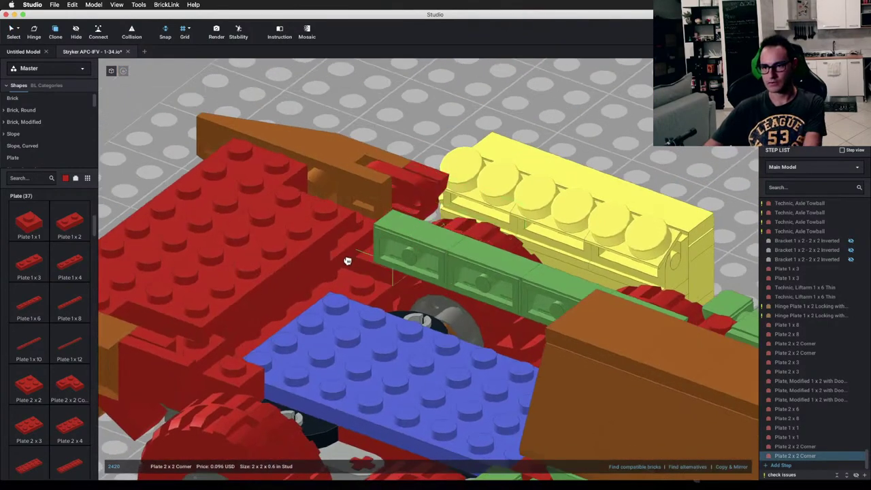
right_click_drag(342, 273, 431, 278)
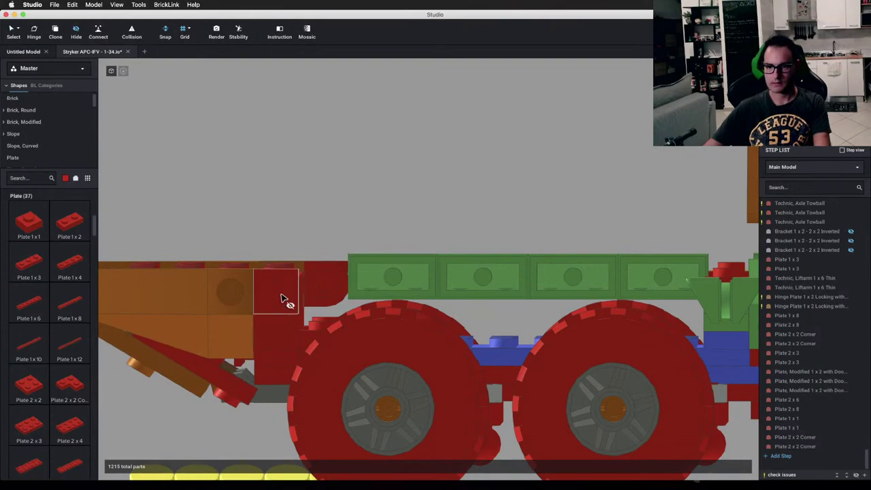
Step: Hide the front side panels and the upper red plates to uncover the front end of the blue plate
left_click(181, 311)
right_click_drag(282, 300, 306, 290)
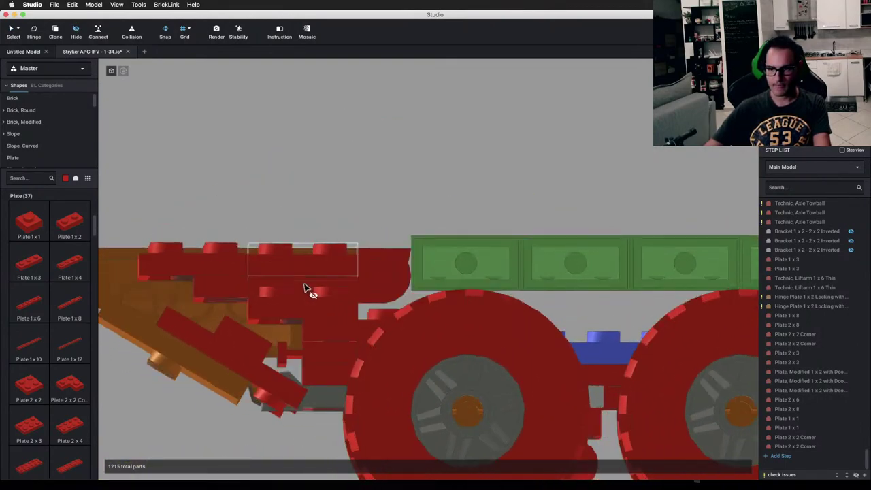
left_click_drag(131, 185, 407, 276)
right_click_drag(406, 276, 317, 310)
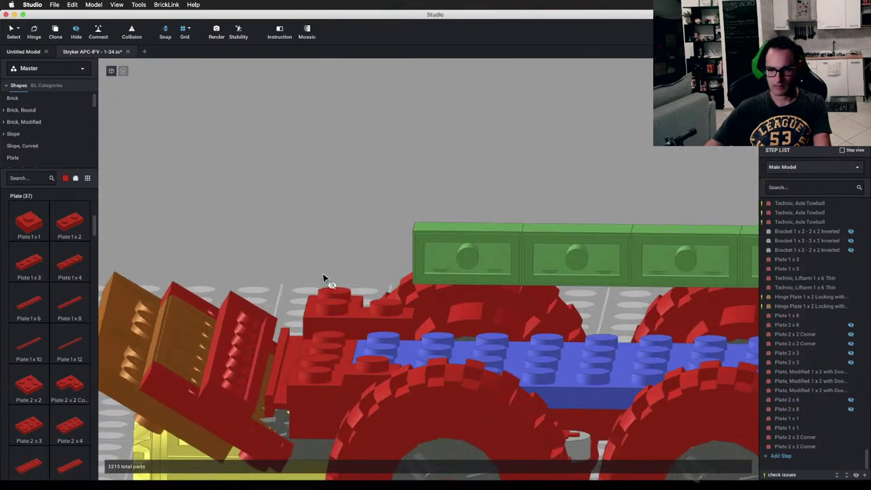
right_click_drag(324, 278, 323, 290)
key("super+z")
left_click(329, 347)
key("Escape")
right_click_drag(329, 347, 325, 356)
scroll(325, 338, "down", 3)
scroll(263, 334, "up", 1)
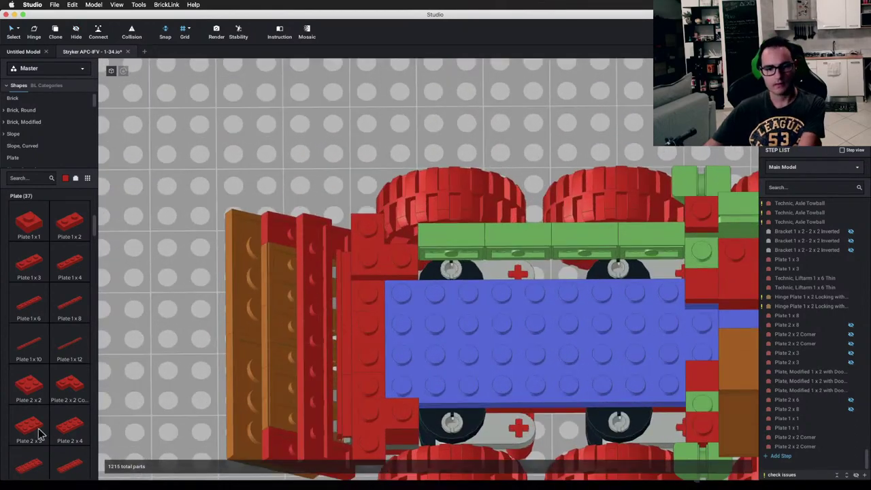
left_click(70, 425)
right_click_drag(344, 348, 383, 350)
key("Delete")
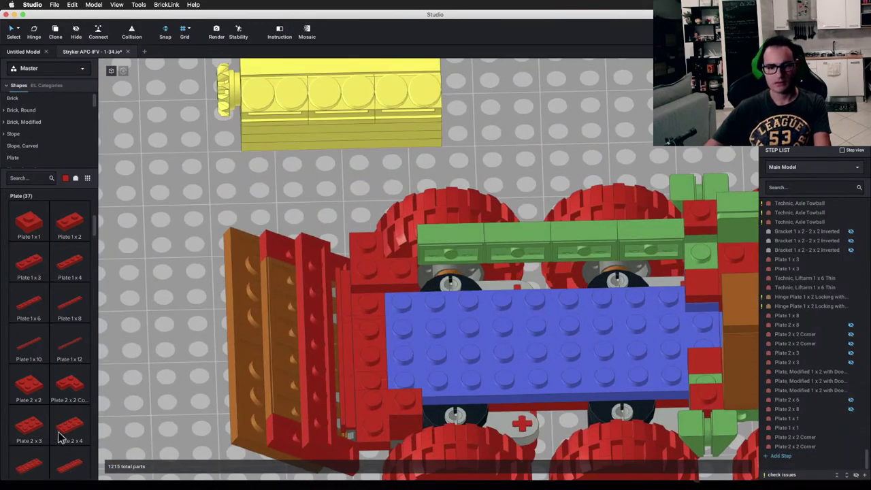
Step: Place a red Plate 2 x 4 between the two corner plates across the front end of the blue plate
left_click_drag(60, 438, 391, 338)
left_click(570, 147)
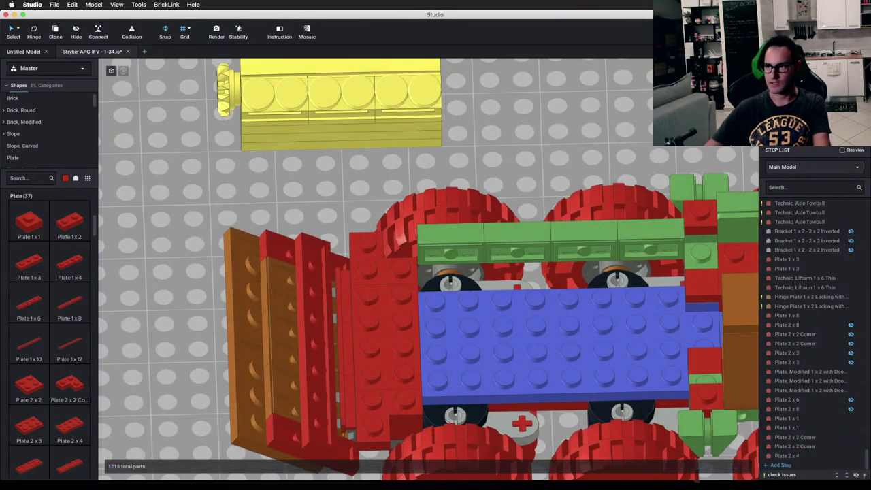
right_click_drag(629, 204, 499, 267)
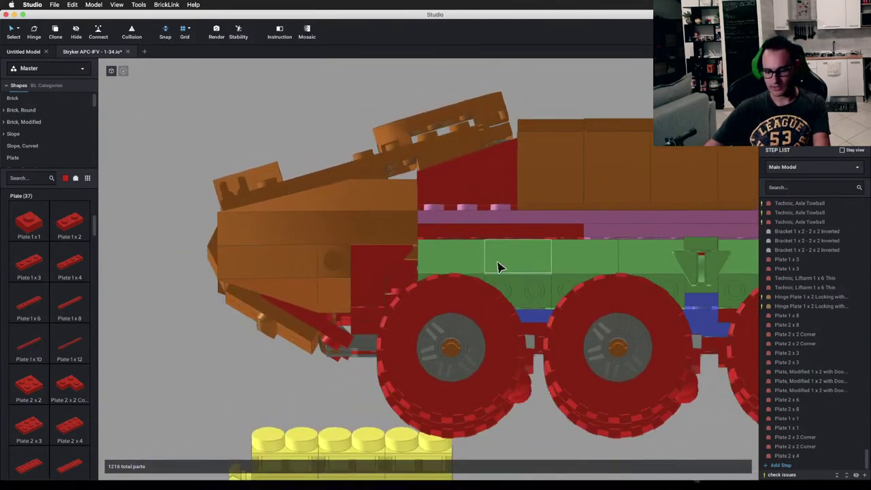
Step: Hide the orange and red side panels on the near side of the vehicle's front
left_click(364, 240)
left_click(303, 272)
right_click_drag(334, 262, 324, 278)
left_click(323, 276)
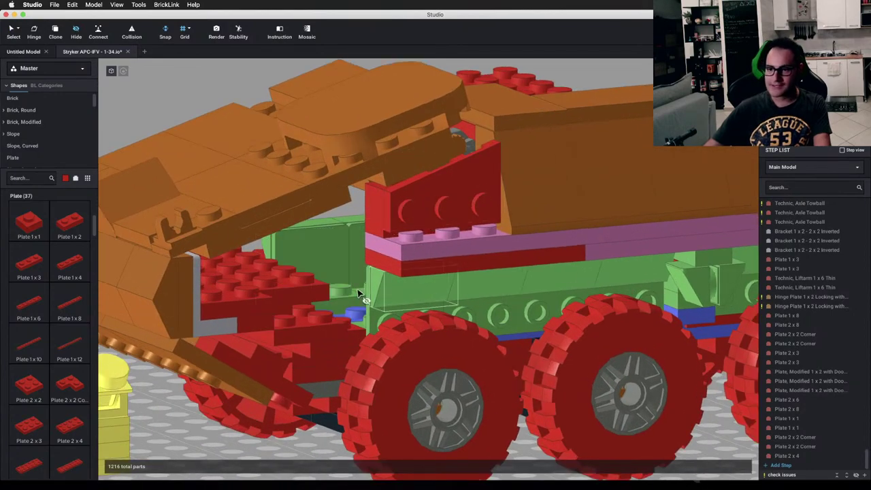
Step: Hide the red slope bricks, the pink plate and the red studded brick above the near front wheel
middle_click_drag(360, 297, 447, 272)
left_click(517, 222)
left_click(505, 191)
left_click(541, 181)
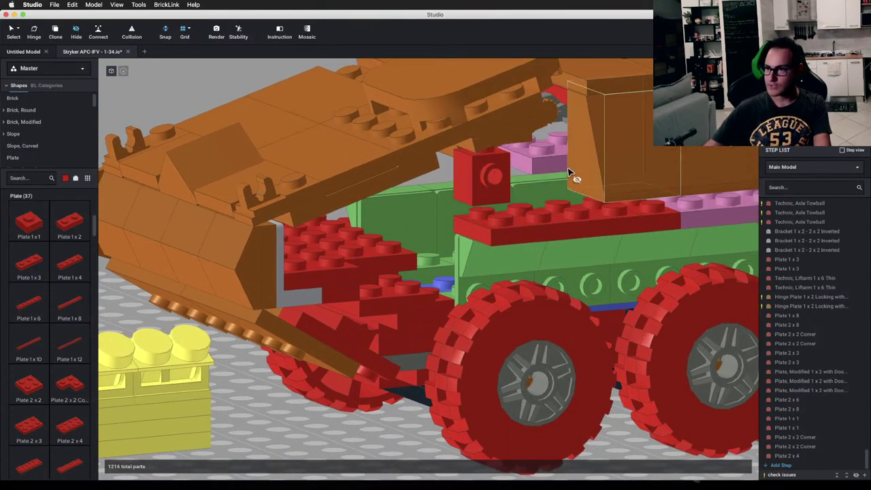
left_click(484, 182)
Step: Hide the foremost orange hull panel and the red plates and front green slope above the near front wheels
left_click(642, 160)
left_click(561, 228)
left_click(520, 246)
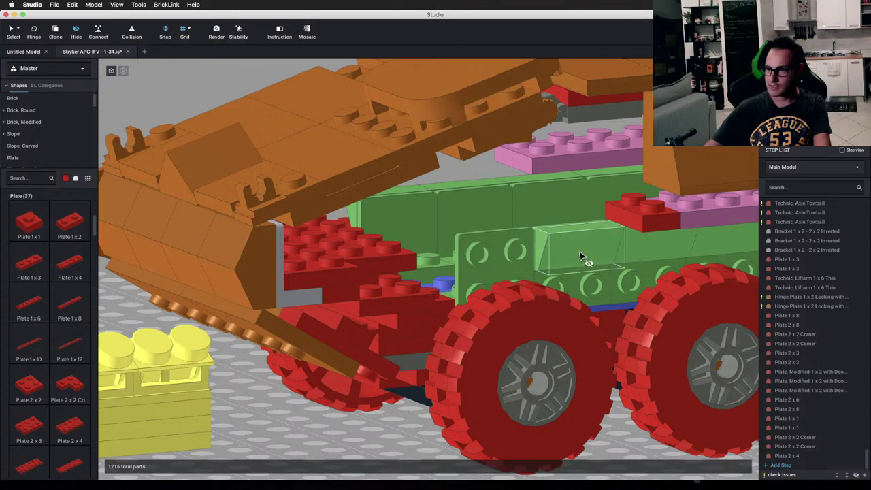
left_click(659, 219)
scroll(483, 280, "up", 5)
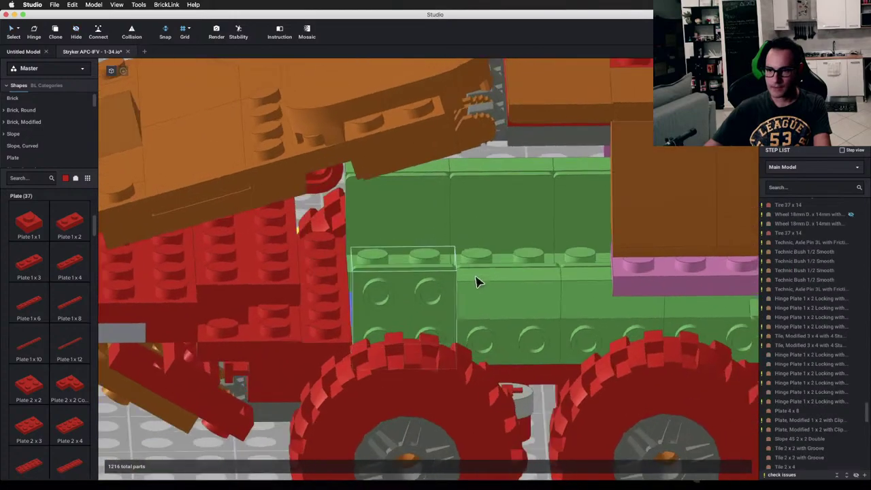
Step: Hide further upper hull parts behind the front section to expose the vehicle's interior
right_click_drag(475, 285, 450, 283)
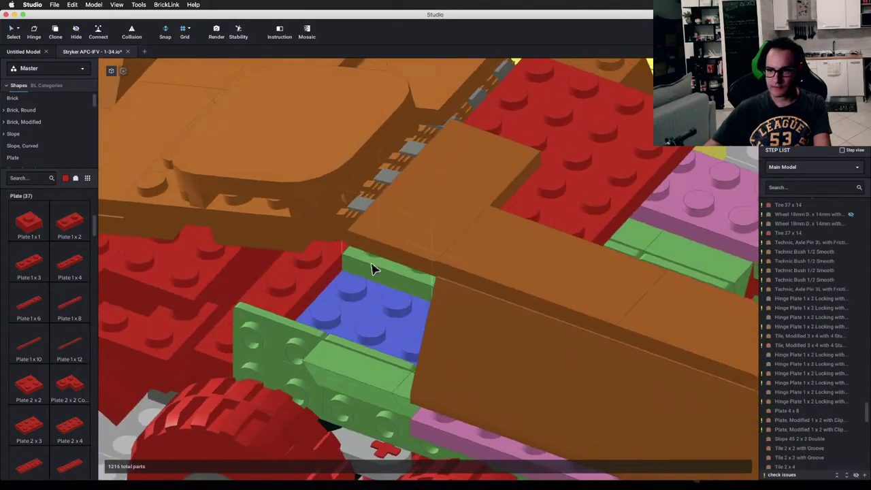
scroll(346, 310, "down", 3)
middle_click_drag(346, 311, 487, 295)
right_click_drag(486, 295, 465, 267)
left_click(467, 222)
right_click_drag(467, 222, 589, 209)
scroll(537, 205, "down", 5)
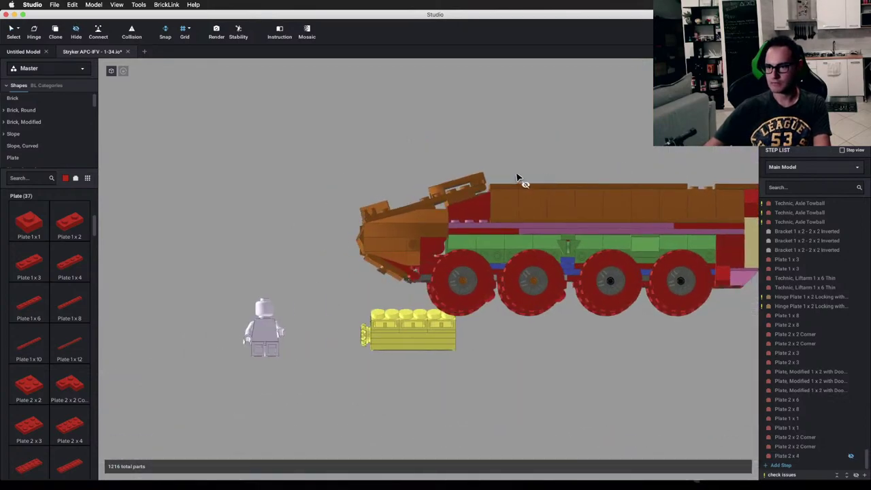
left_click_drag(456, 168, 660, 231)
right_click_drag(595, 218, 490, 238)
scroll(427, 211, "up", 4)
right_click_drag(429, 216, 482, 224)
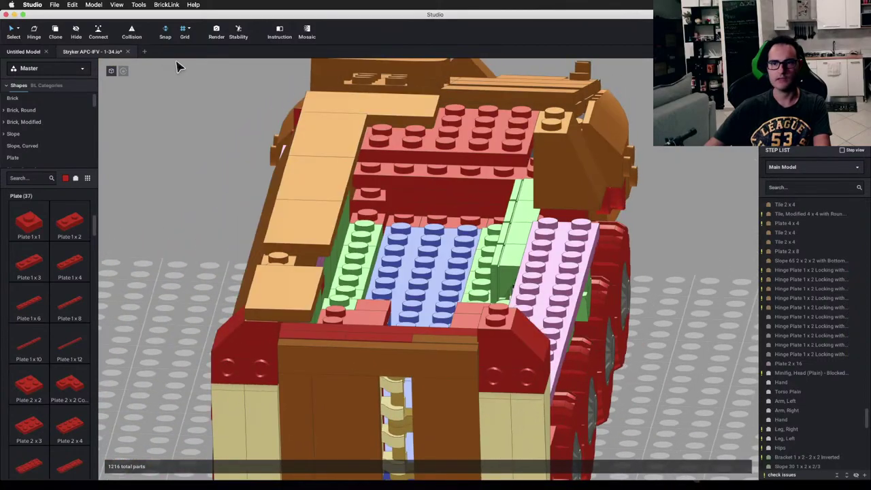
Step: Show the hidden parts again, then hide the whole upper hull from the front section back to the rear block
key("super+h")
right_click_drag(328, 128, 463, 211)
left_click(422, 224)
scroll(463, 218, "down", 3)
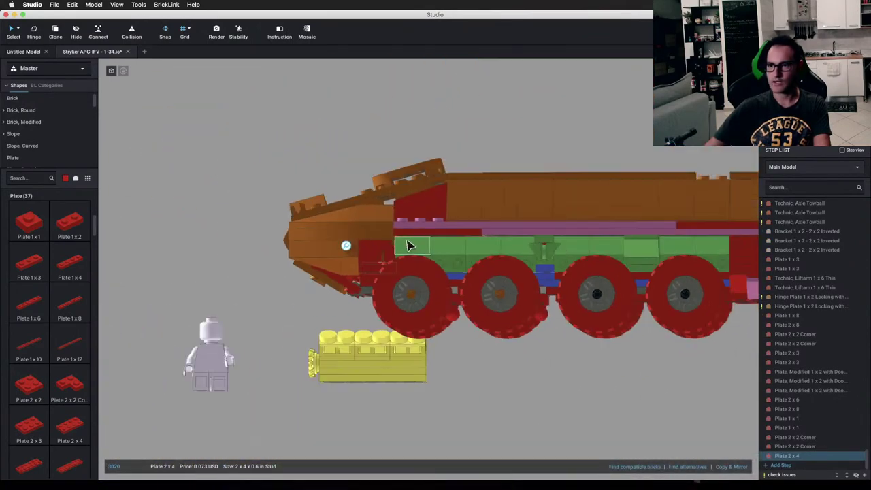
middle_click_drag(416, 233, 367, 245)
left_click(379, 154)
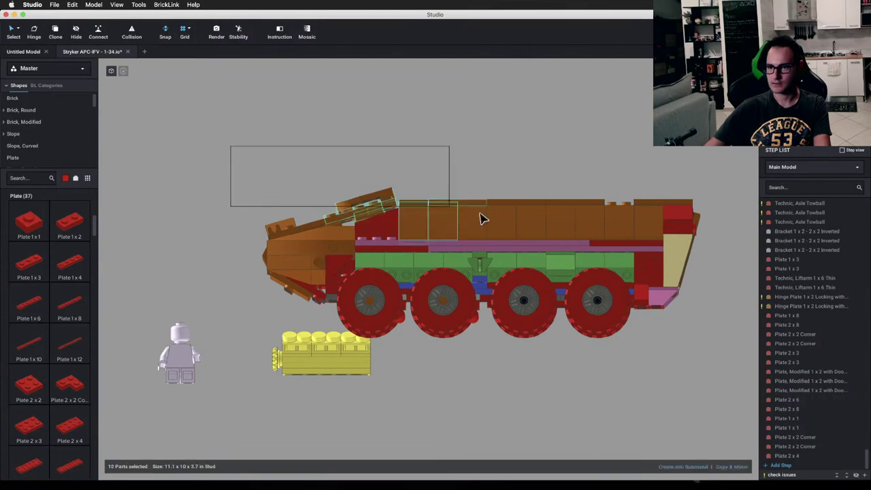
left_click_drag(594, 243, 600, 250)
key("l")
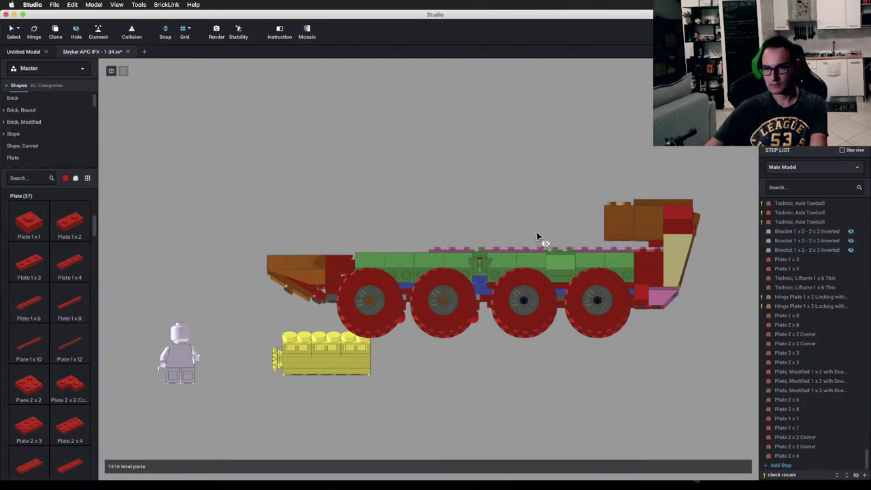
Step: Examine from several angles how the red front plates meet the blue and green floor plates of the chassis
scroll(418, 219, "up", 3)
right_click_drag(410, 218, 450, 243)
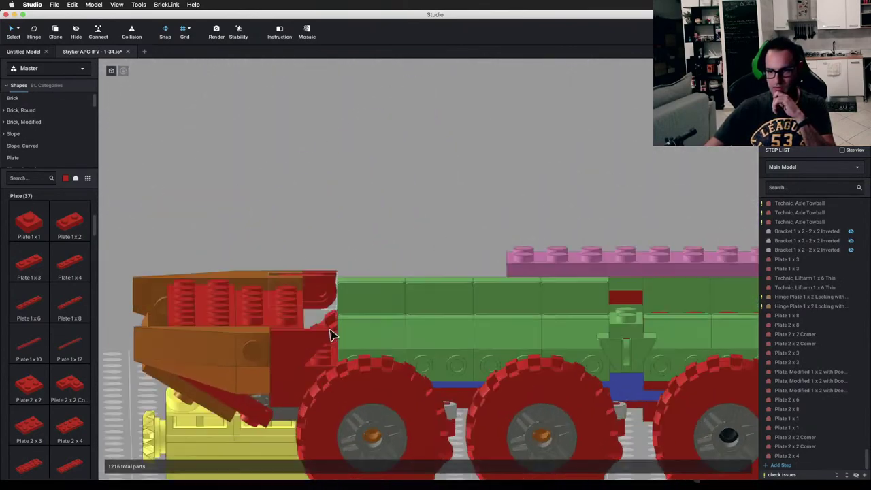
right_click_drag(331, 335, 420, 304)
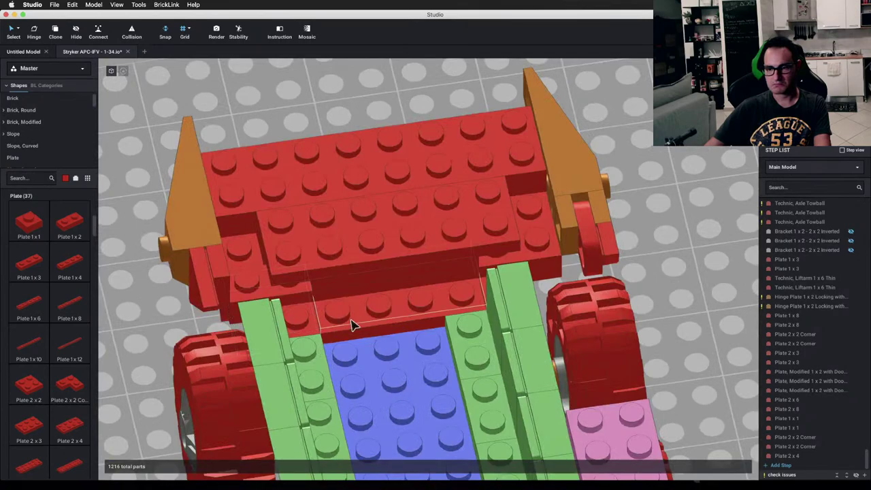
right_click_drag(353, 326, 448, 323)
scroll(448, 323, "up", 5)
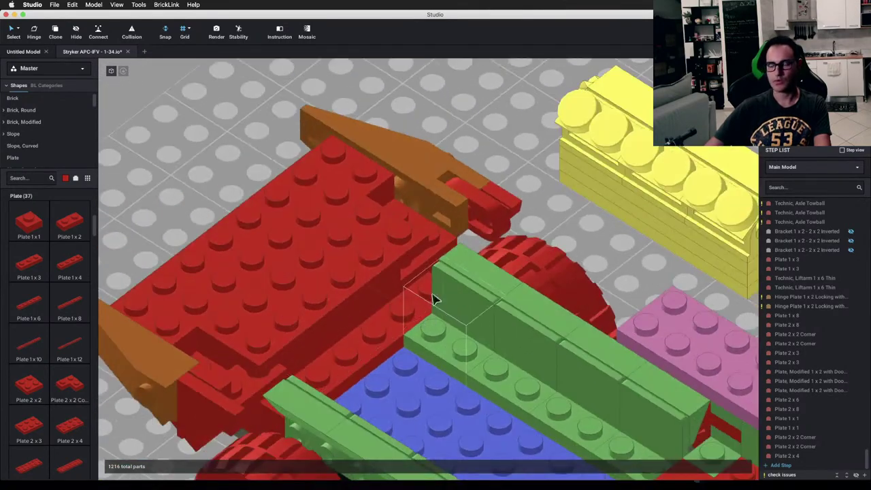
right_click_drag(332, 355, 334, 324)
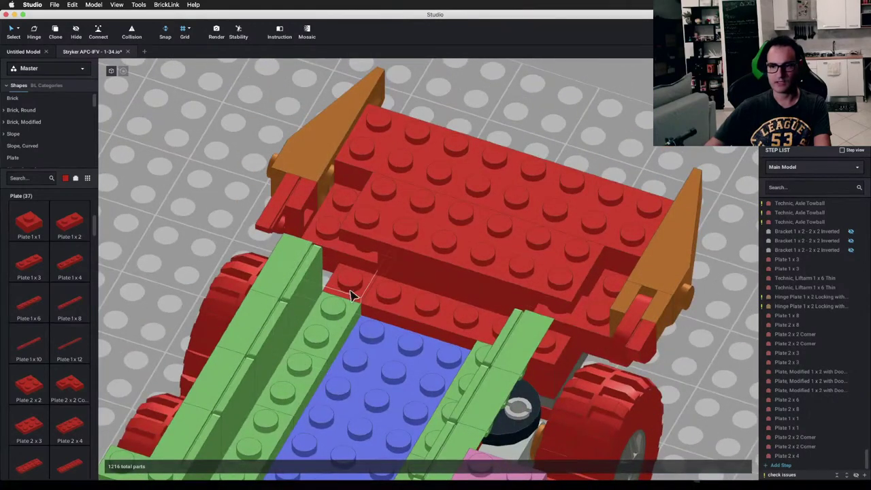
scroll(351, 294, "down", 2)
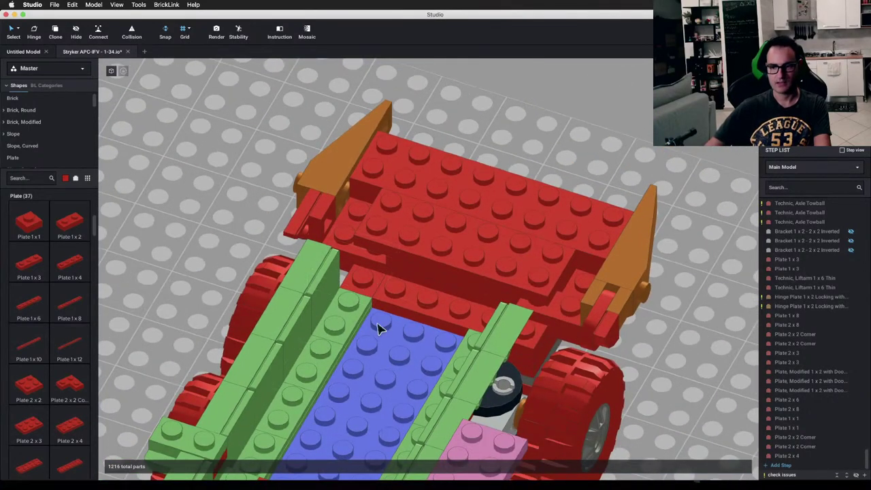
scroll(340, 321, "down", 3)
right_click_drag(369, 313, 412, 308)
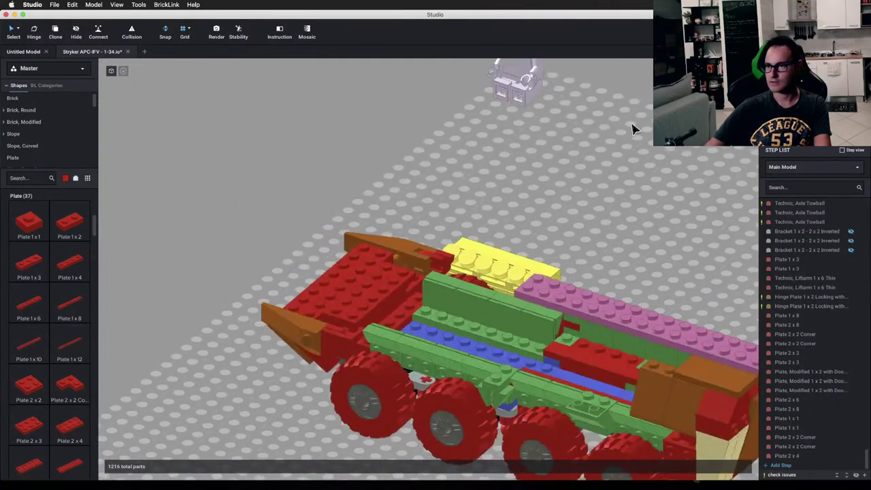
Step: Show all hidden parts of the vehicle
key("super+shift+l")
scroll(584, 177, "down", 5)
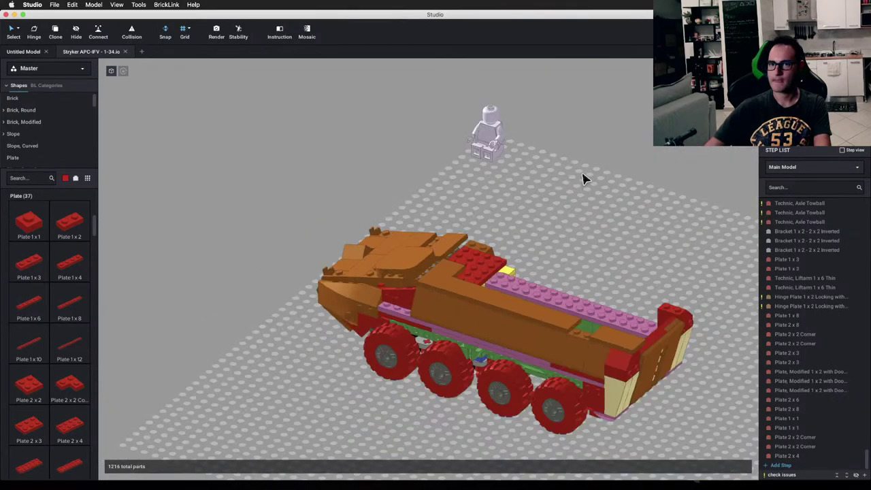
Step: Clone the seated white minifigure, place the copy in front of it on the baseplate and recolour the copy greyish green
scroll(467, 176, "up", 10)
middle_click_drag(451, 260, 449, 134)
scroll(428, 239, "down", 5)
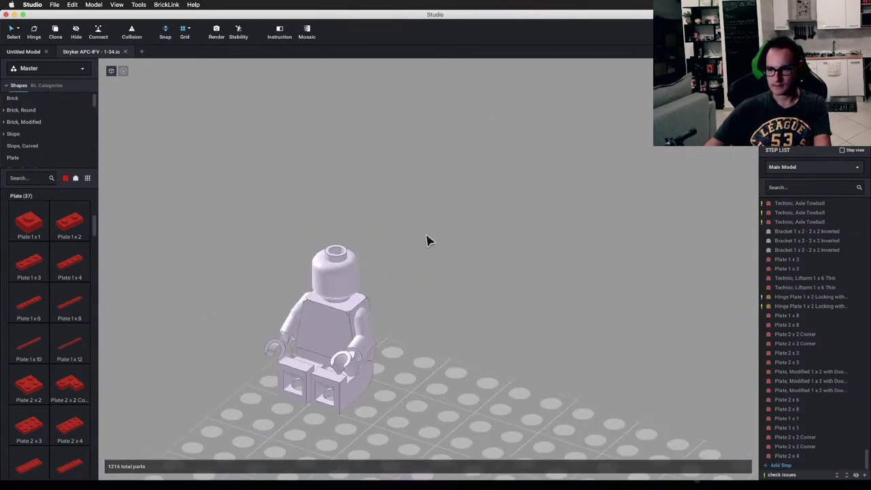
right_click_drag(409, 239, 327, 231)
mouse_move(295, 185)
left_mouse_down()
mouse_move(420, 343)
mouse_move(525, 450)
left_mouse_up()
key("c")
left_click(430, 382)
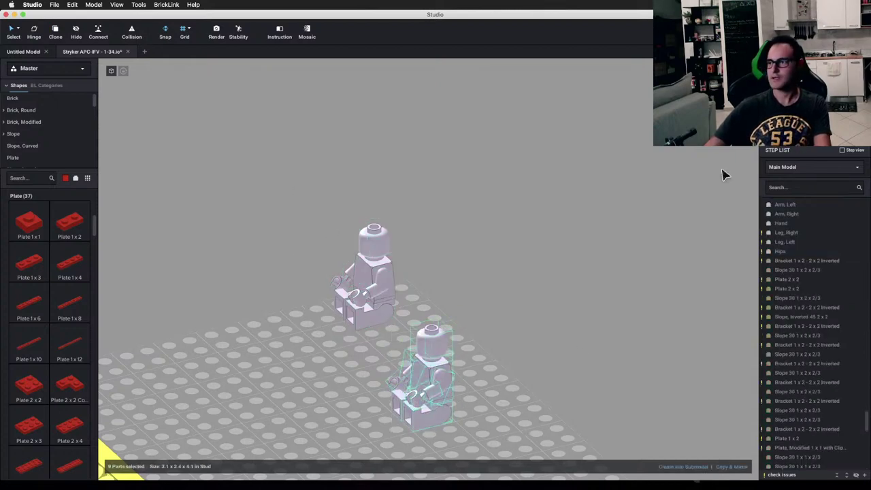
left_click(845, 140)
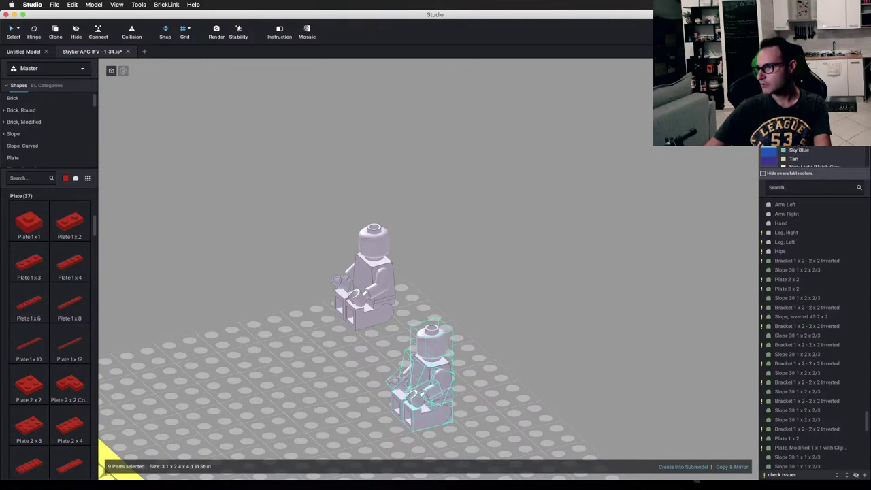
left_click(643, 192)
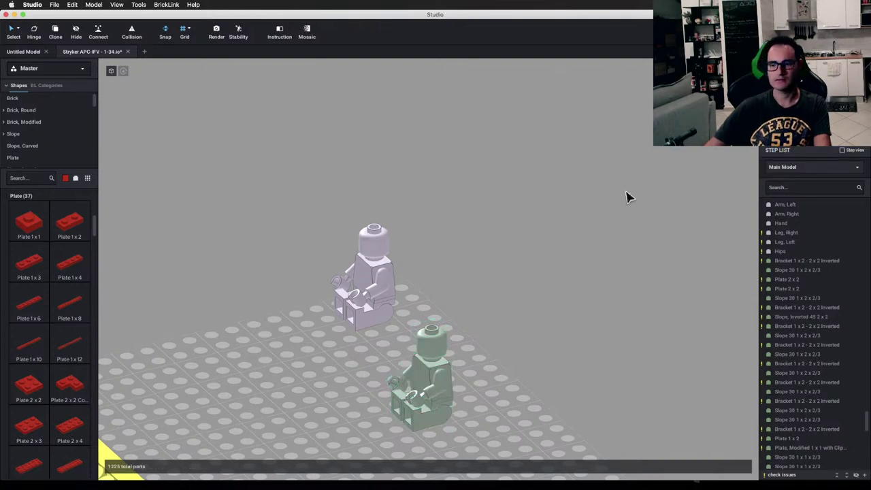
Step: Move the green minifigure away from the white one to a spot beside the vehicle and rotate it
left_click_drag(425, 369, 450, 434)
left_click(542, 397)
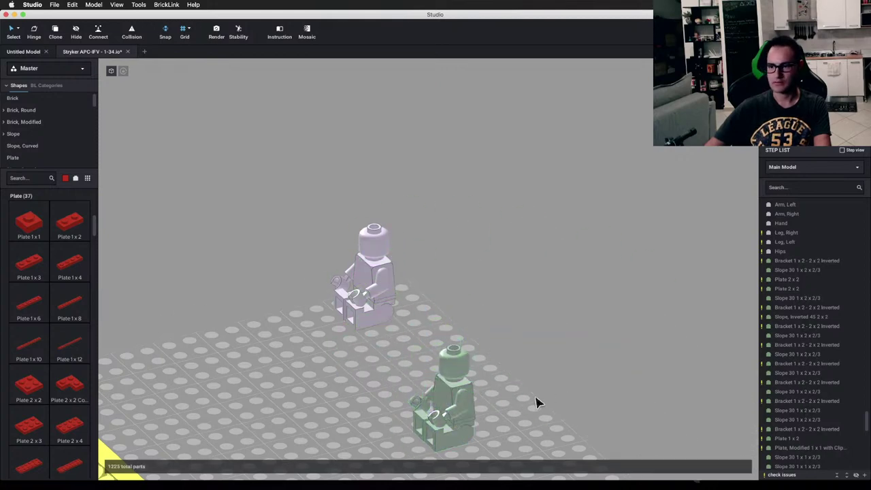
right_click_drag(537, 403, 439, 325)
left_click_drag(544, 354, 483, 433)
key("Right")
scroll(442, 365, "down", 5)
right_click_drag(483, 433, 533, 440)
left_click_drag(533, 440, 474, 440)
right_click_drag(354, 399, 376, 383)
Step: Hide the vehicle's roof and upper hull parts behind the front section
key("1")
scroll(387, 381, "down", 3)
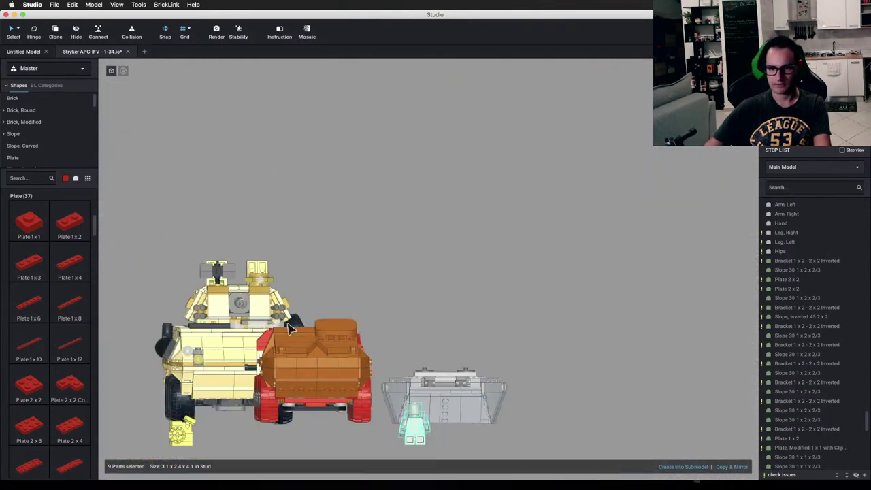
left_click(152, 229)
left_click_drag(140, 216, 403, 335)
key("h")
Step: Hide the dark grey plates and the orange hinge plates above the floor just behind the front section
right_click_drag(382, 318, 404, 387)
scroll(405, 387, "up", 3)
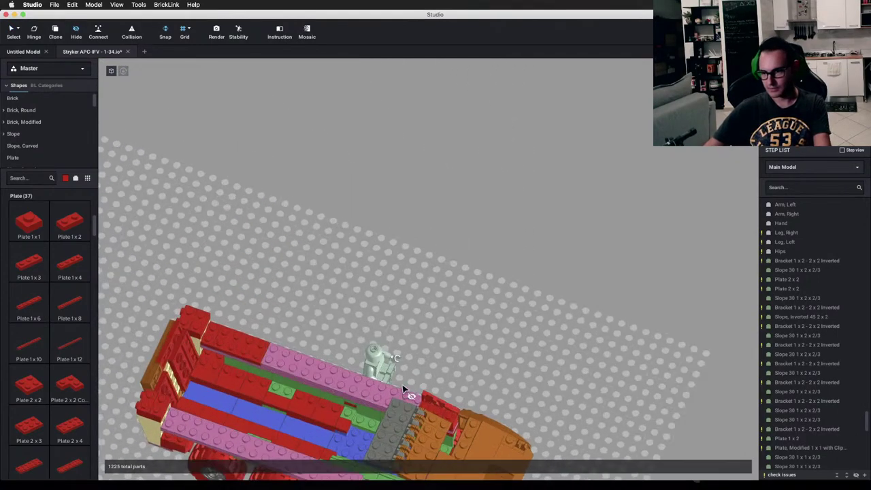
middle_click_drag(404, 387, 308, 290)
right_click_drag(310, 296, 362, 323)
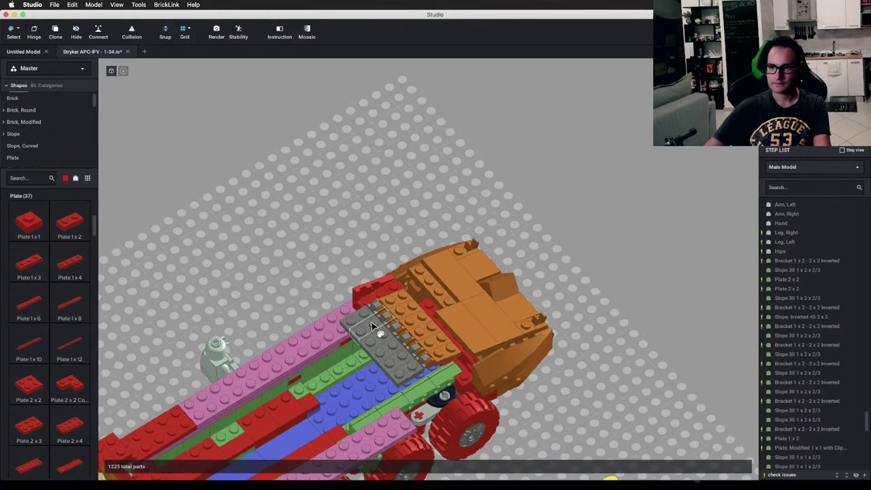
left_click(372, 326)
left_click(304, 267)
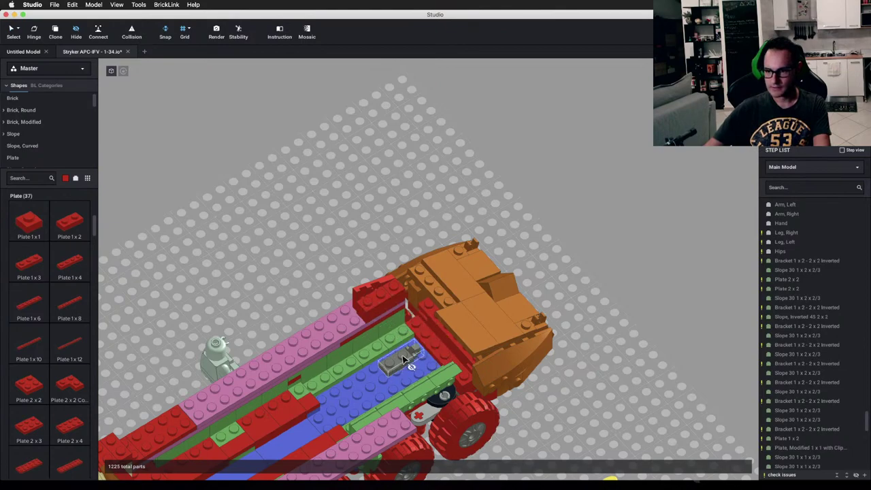
Step: Place the whole green minifigure on the blue floor plate behind the front section, facing forward, and check its fit
left_click_drag(152, 252, 257, 334)
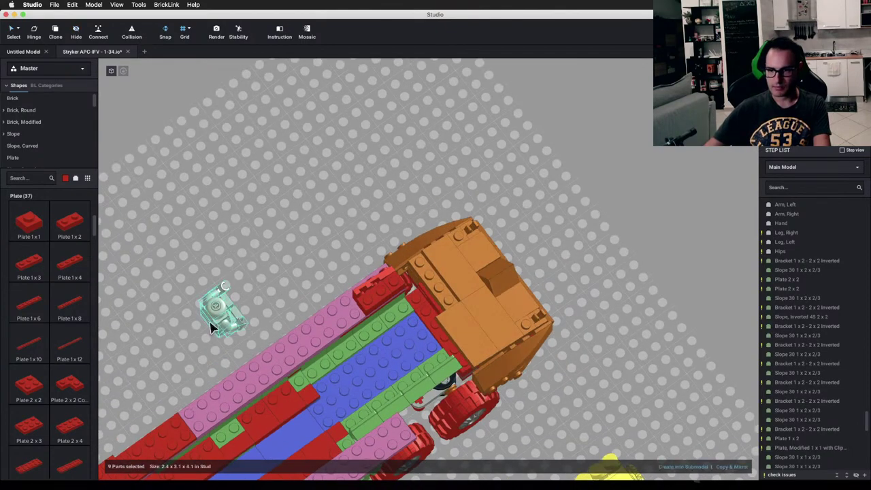
right_click_drag(293, 320, 382, 331)
key("super+v")
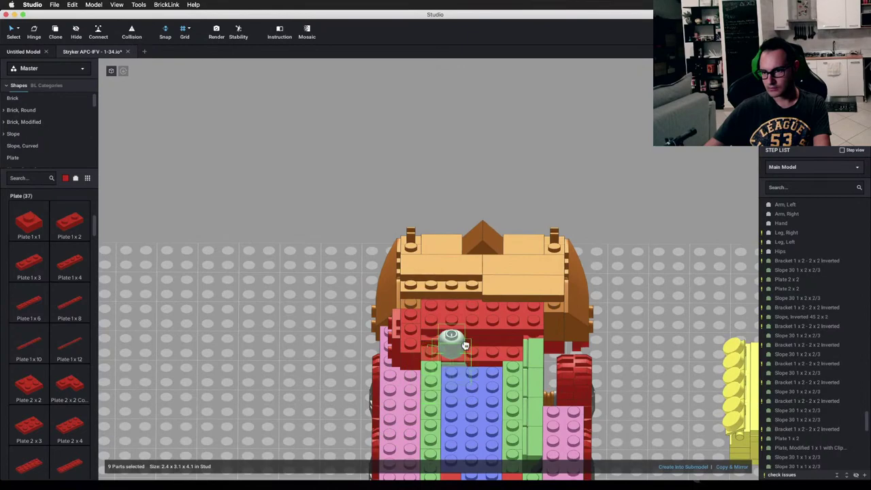
left_click_drag(465, 346, 462, 347)
mouse_move(463, 347)
right_mouse_down()
mouse_move(445, 345)
mouse_move(459, 349)
right_mouse_up()
left_click_drag(475, 348, 454, 372)
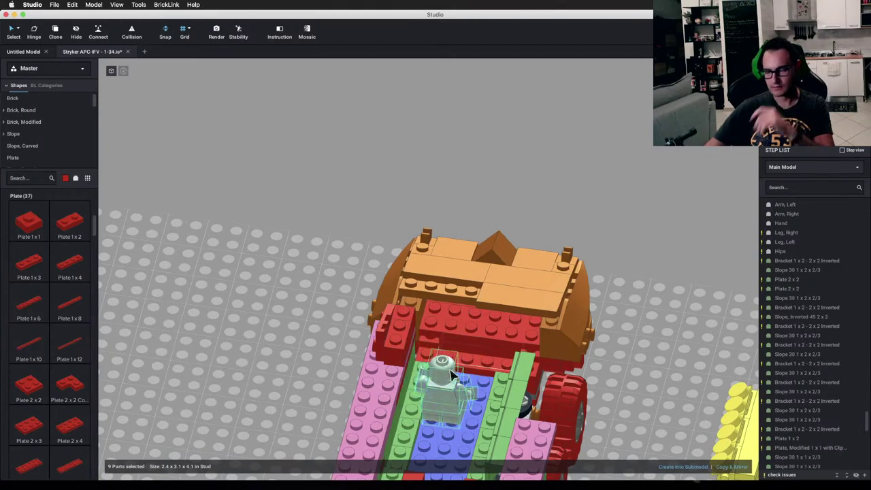
right_click_drag(458, 377, 392, 297)
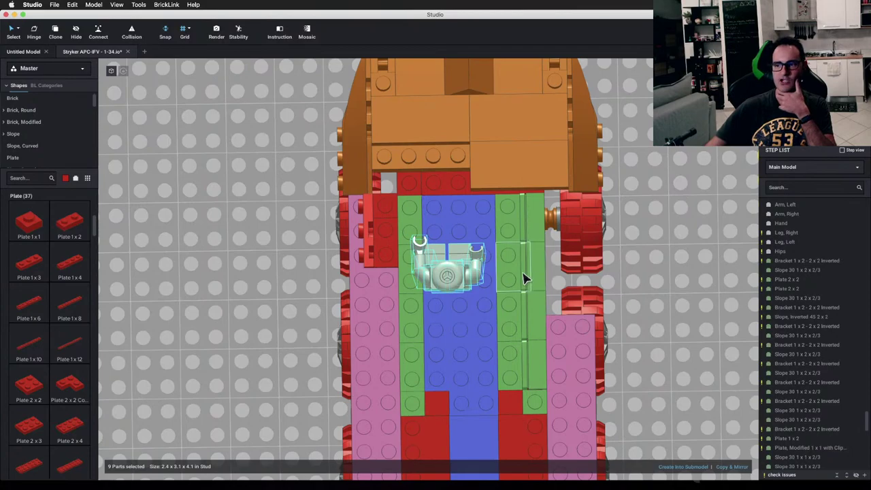
mouse_move(524, 269)
right_mouse_down()
mouse_move(524, 236)
mouse_move(518, 271)
right_mouse_up()
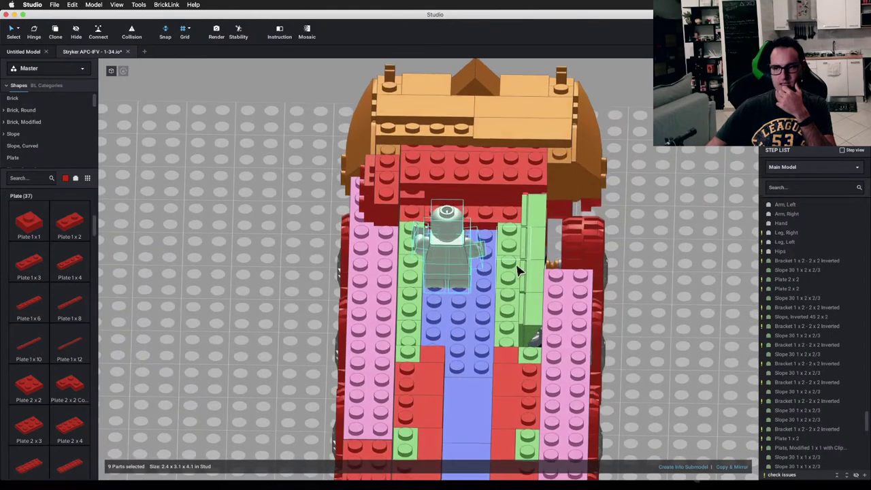
Step: Move the green minifigure out of the vehicle onto the baseplate beside it
left_click_drag(444, 271, 197, 248)
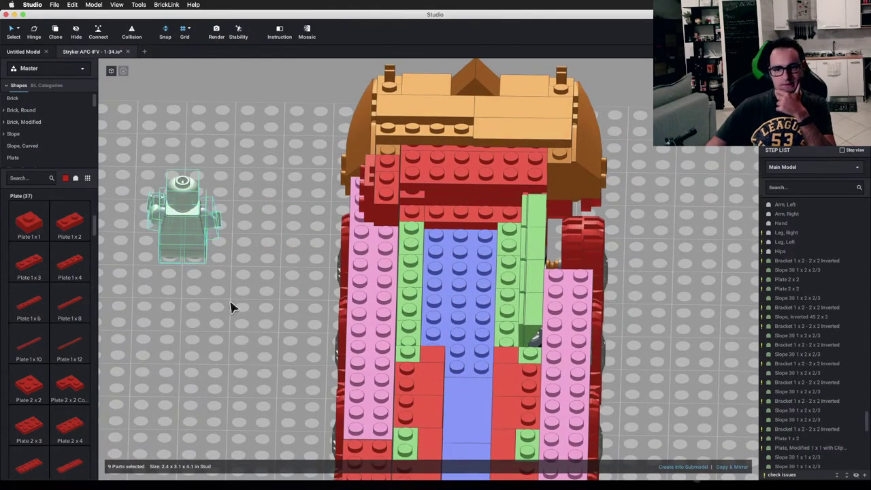
left_click(290, 320)
mouse_move(290, 320)
right_mouse_down()
mouse_move(288, 307)
mouse_move(289, 317)
right_mouse_up()
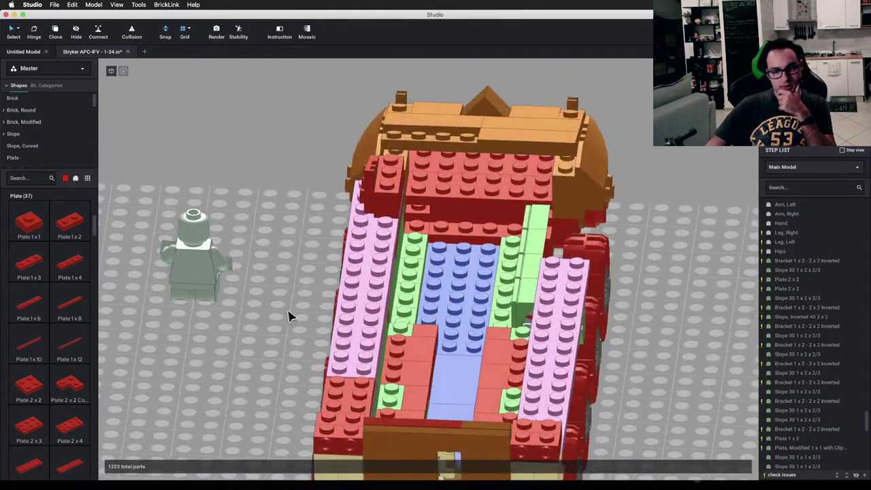
Step: Place two red Plate, Modified 1 x 2 with 1 Stud (Jumper) one behind the other across the green and blue plates at the floor's front
scroll(57, 158, "down", 3)
left_click(51, 149)
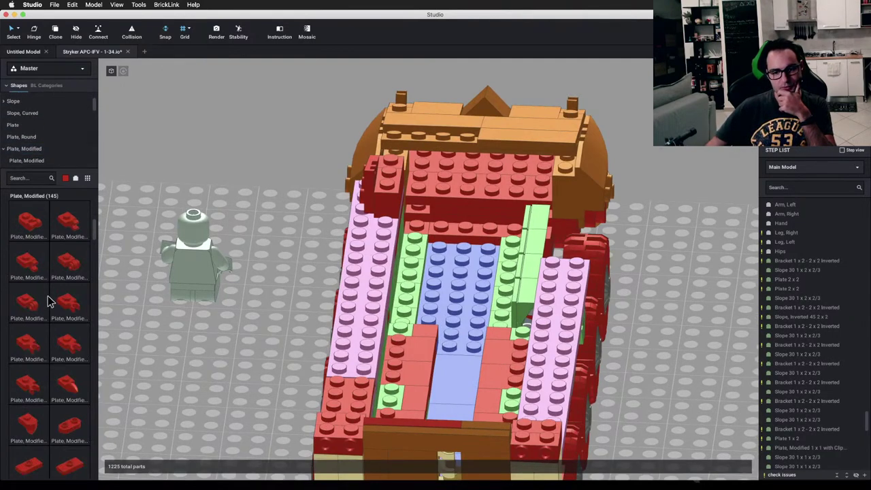
scroll(45, 323, "down", 3)
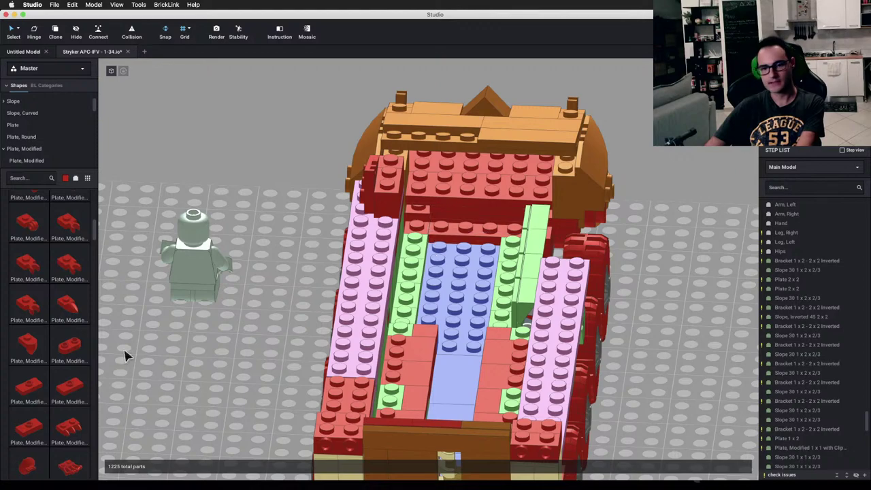
left_click(37, 393)
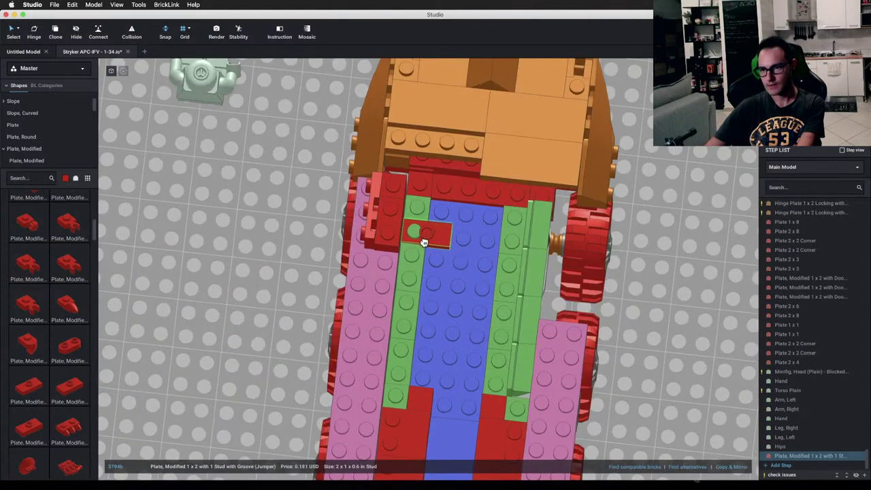
left_click(434, 218)
left_click(433, 218)
left_click(433, 233)
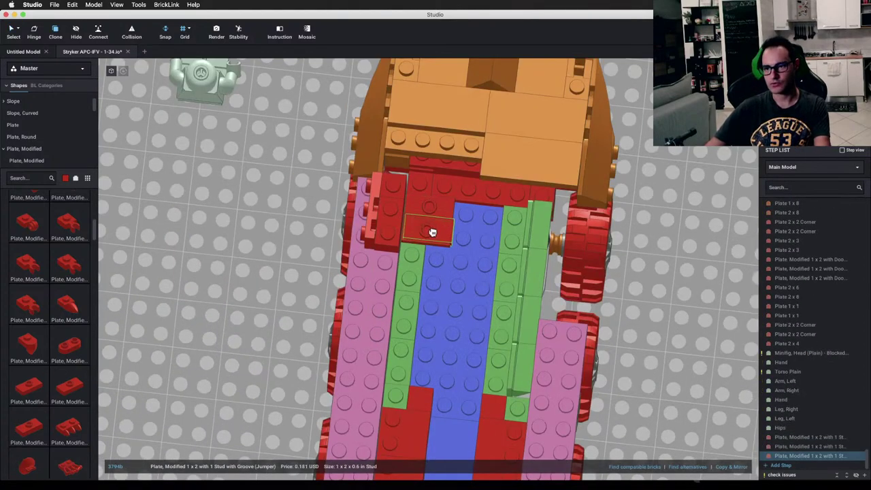
key("Escape")
Step: Seat the whole green minifigure at the floor's front over the two jumper plates, facing forward
scroll(433, 233, "down", 2)
left_click_drag(156, 92, 306, 175)
left_click_drag(243, 121, 444, 234)
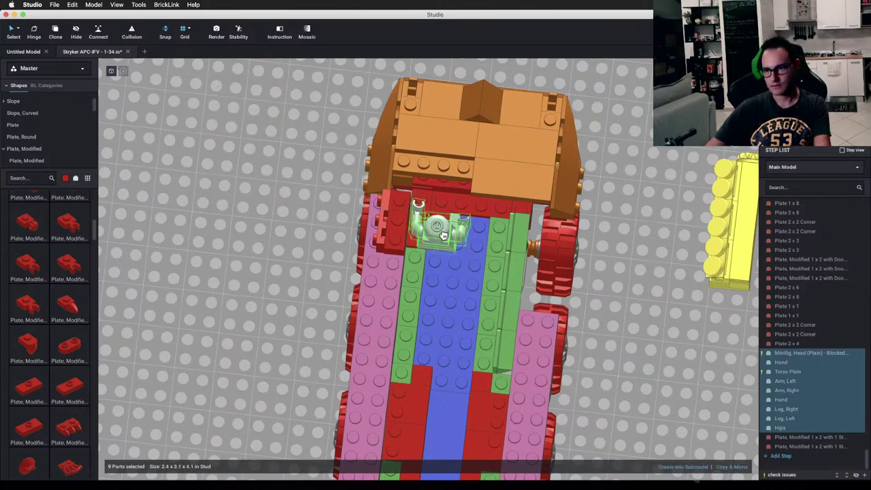
right_click_drag(444, 236, 443, 244)
left_click_drag(443, 245, 444, 247)
left_click(296, 282)
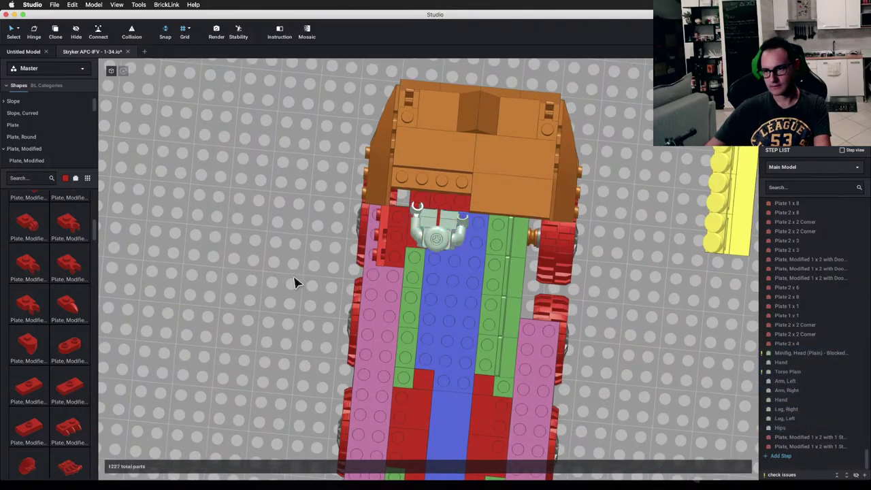
Step: Recline the seated minifigure's head, torso, arms and hands backward at the hips while its legs stay in place
scroll(387, 273, "up", 10)
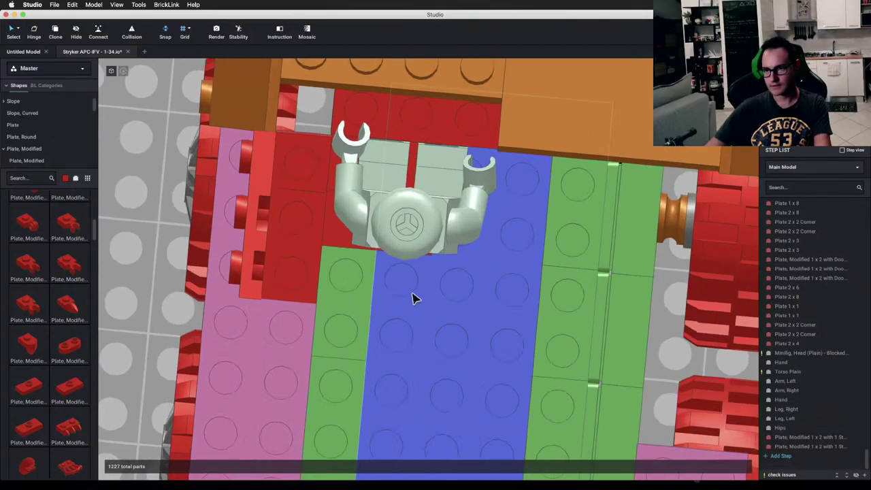
right_click_drag(412, 293, 417, 270)
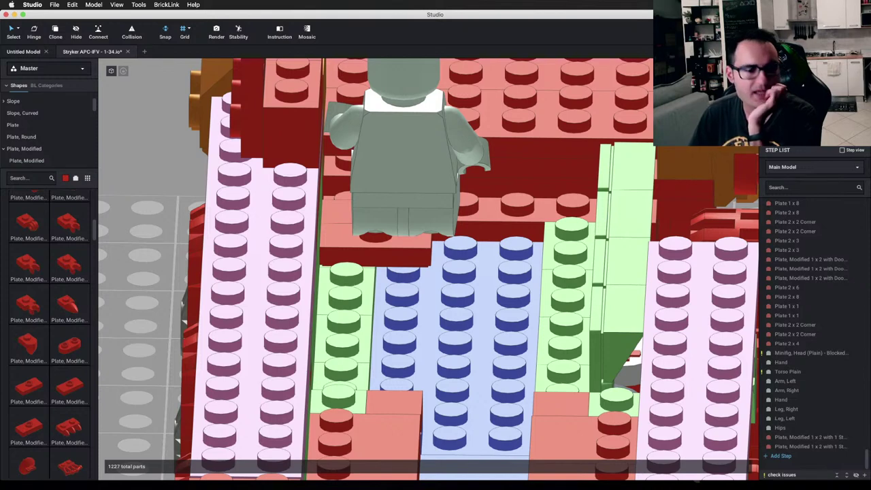
scroll(201, 235, "down", 5)
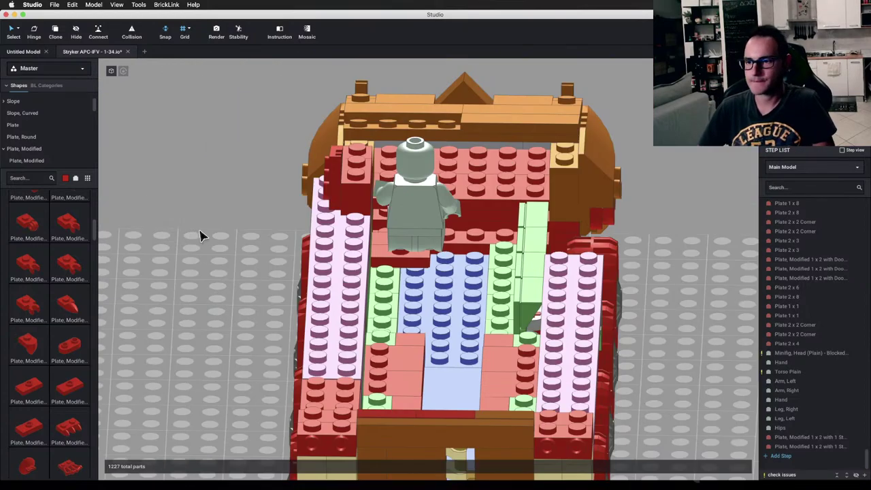
right_click_drag(201, 235, 238, 222)
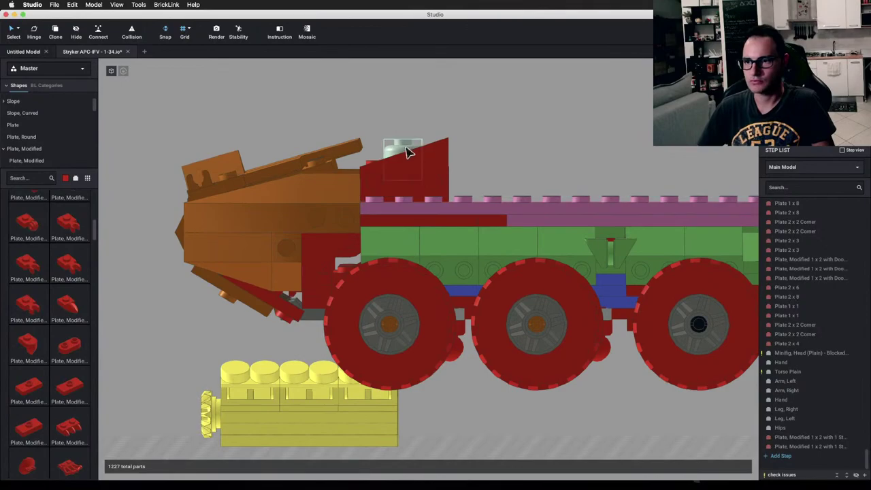
key("super+z")
right_click_drag(527, 112, 397, 184)
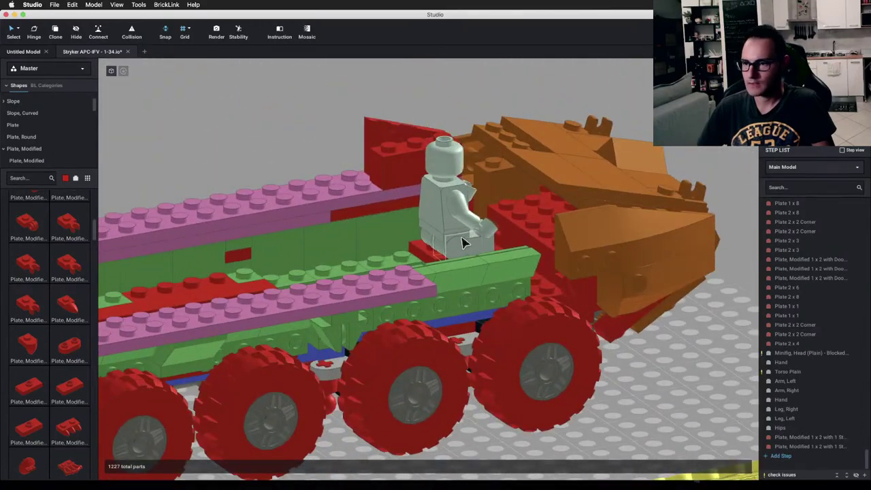
left_click(469, 205)
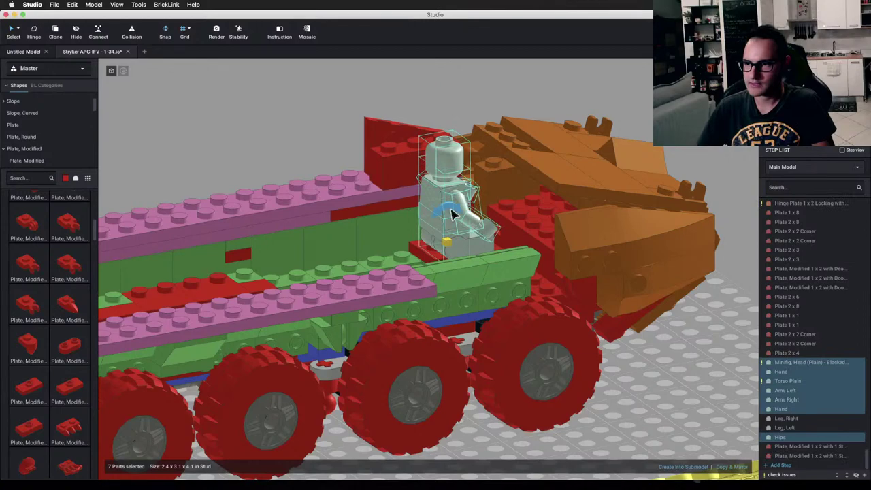
left_click_drag(452, 213, 432, 218)
mouse_move(432, 217)
right_mouse_down()
mouse_move(424, 227)
mouse_move(421, 212)
right_mouse_up()
Step: Rotate the minifigure's left arm and hand downward together to line up with the right arm
left_click(453, 199)
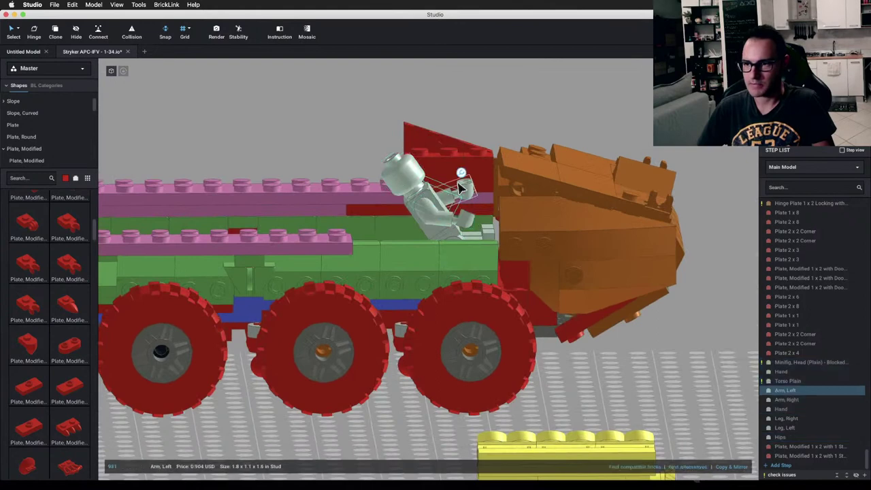
left_click(424, 200, "shift")
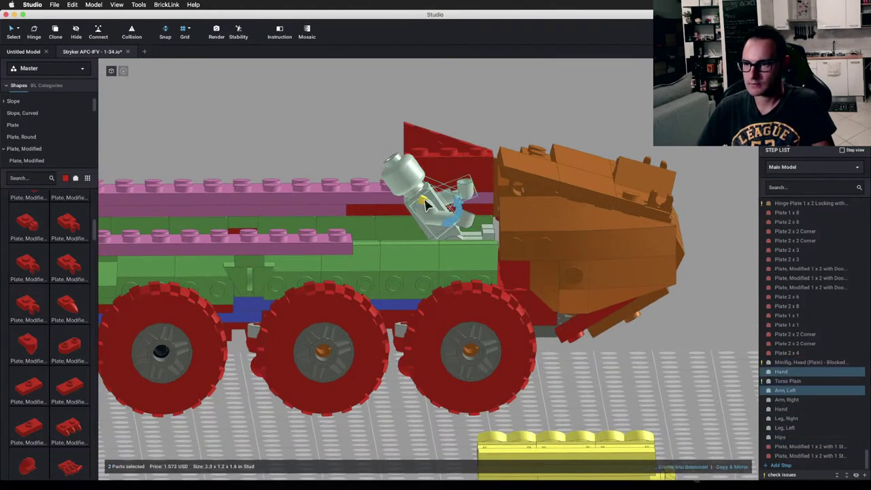
left_click_drag(459, 208, 474, 232)
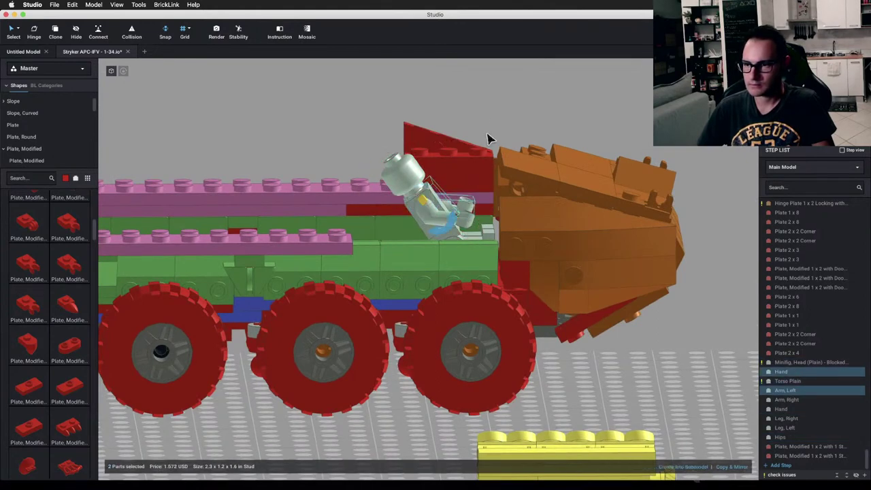
left_click(489, 138)
Step: Show all hidden parts so the orange side walls and roof surround the reclined minifigure
key("super+shift+l")
right_click_drag(605, 116, 544, 134)
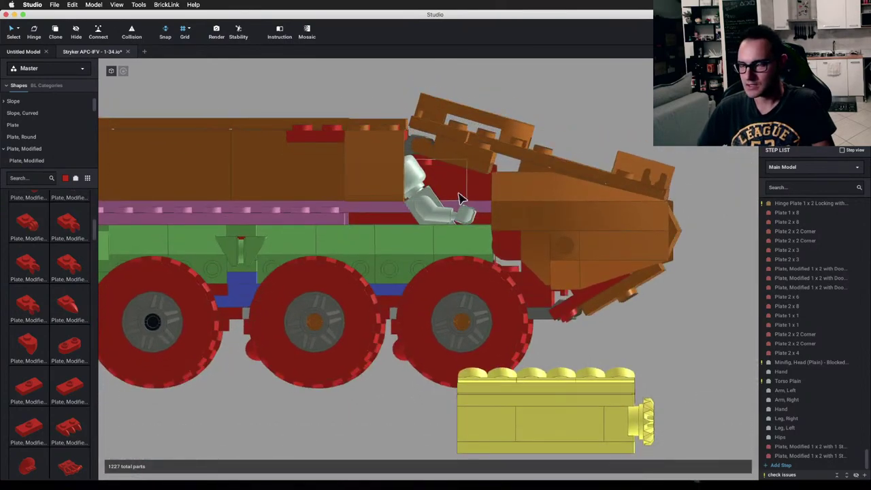
right_click_drag(461, 197, 487, 204)
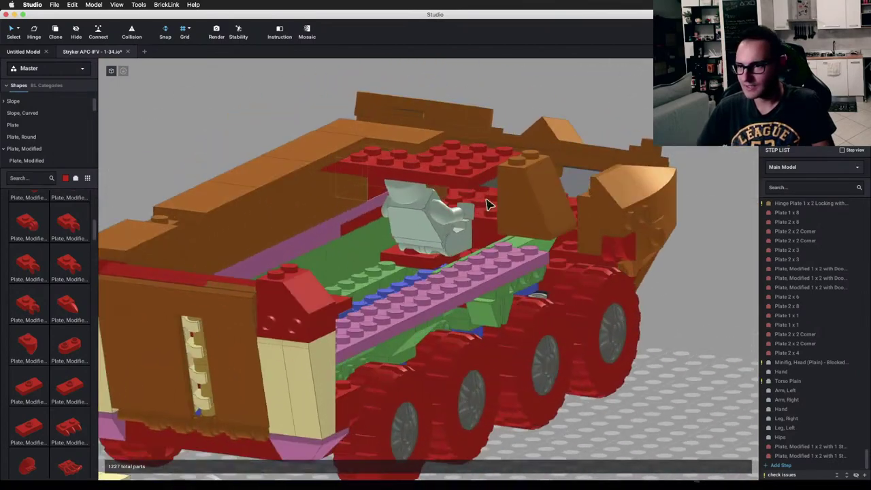
Step: Temporarily hide the orange side slope and front roof parts to inspect the minifigure's seat, and restore them
key("h")
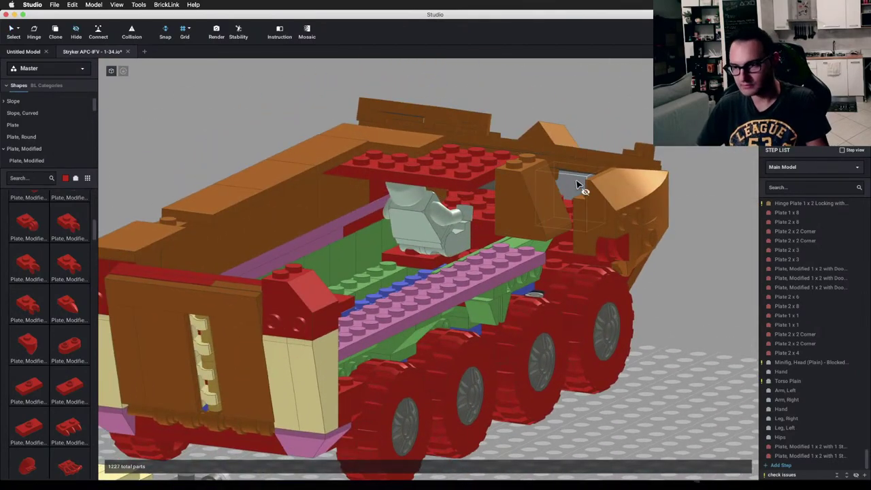
left_click(548, 195)
right_click_drag(549, 195, 238, 129)
scroll(515, 207, "up", 2)
left_click_drag(239, 129, 487, 213)
scroll(476, 214, "up", 5)
right_click_drag(477, 214, 417, 231)
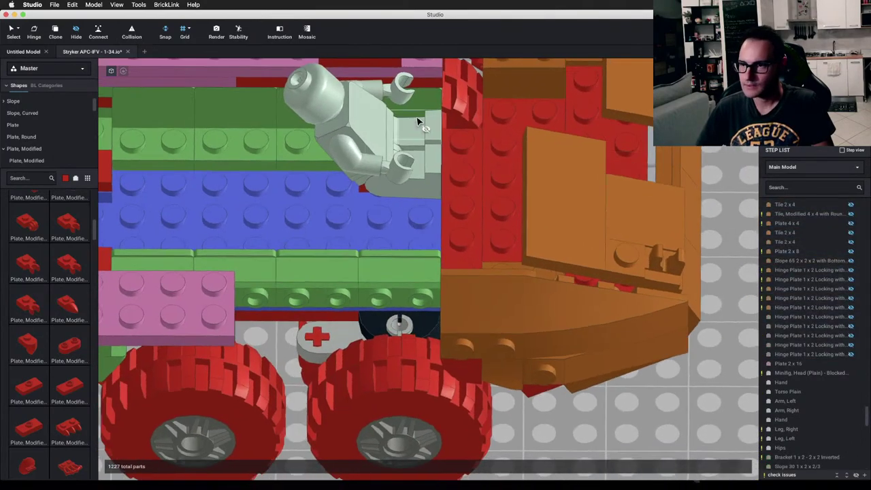
right_click_drag(521, 156, 436, 204)
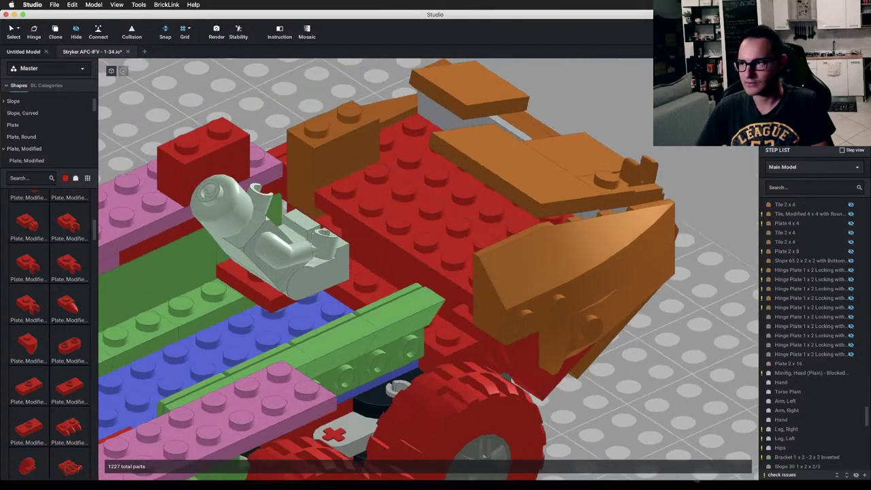
key("super+z")
right_click_drag(436, 259, 471, 219)
scroll(404, 202, "down", 3)
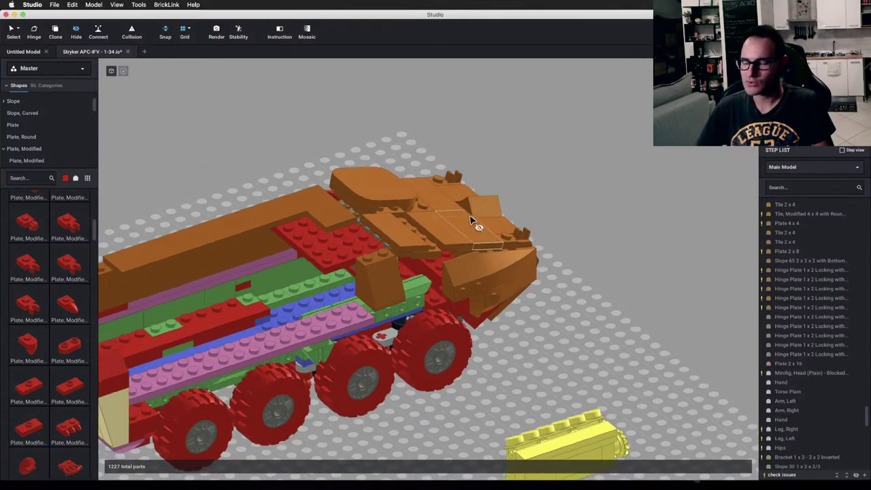
Step: Switch to Chrome and examine the Stryker IAV interior photo among the "caterpillar c7 stryker" image results
key("ctrl+Left")
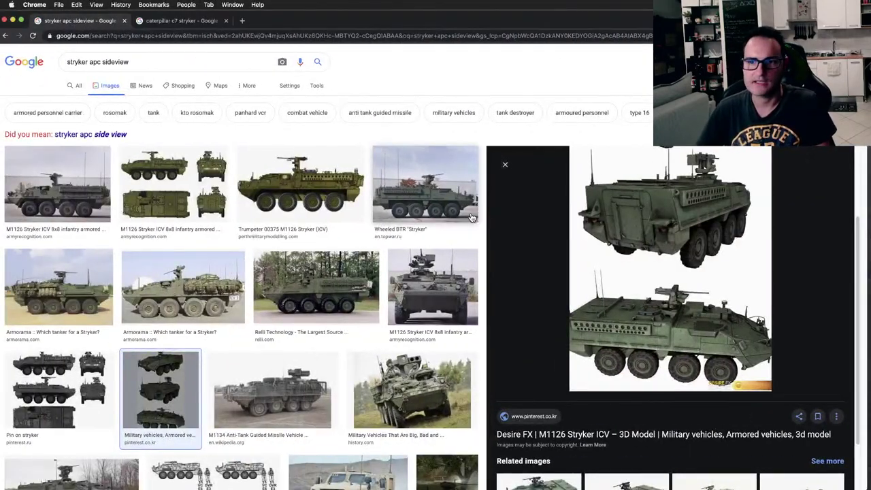
left_click(191, 22)
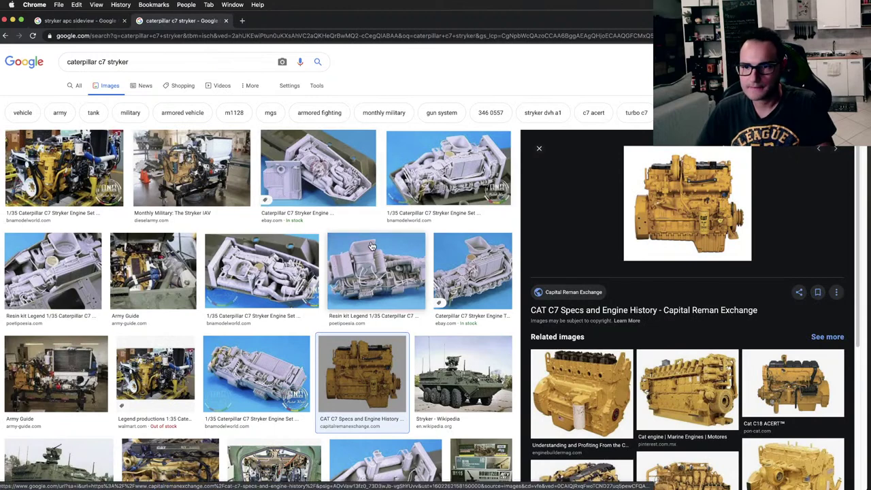
scroll(367, 247, "down", 5)
scroll(368, 246, "down", 4)
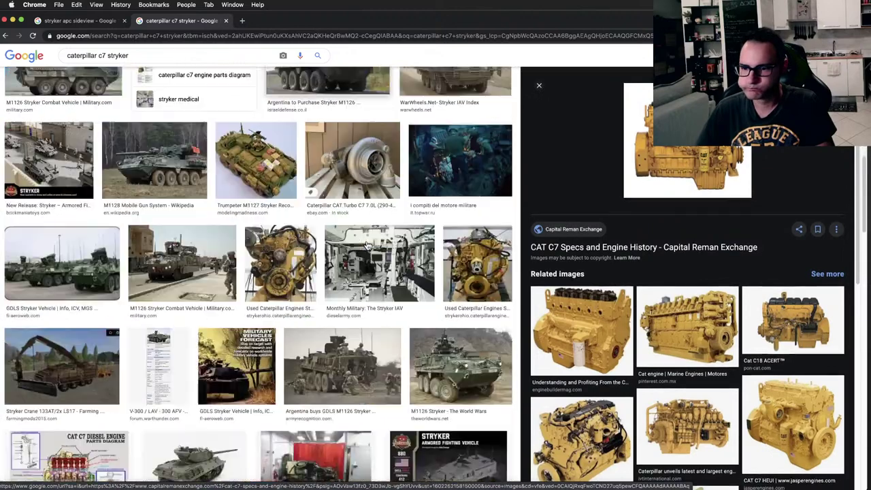
scroll(368, 246, "down", 2)
left_click(364, 267)
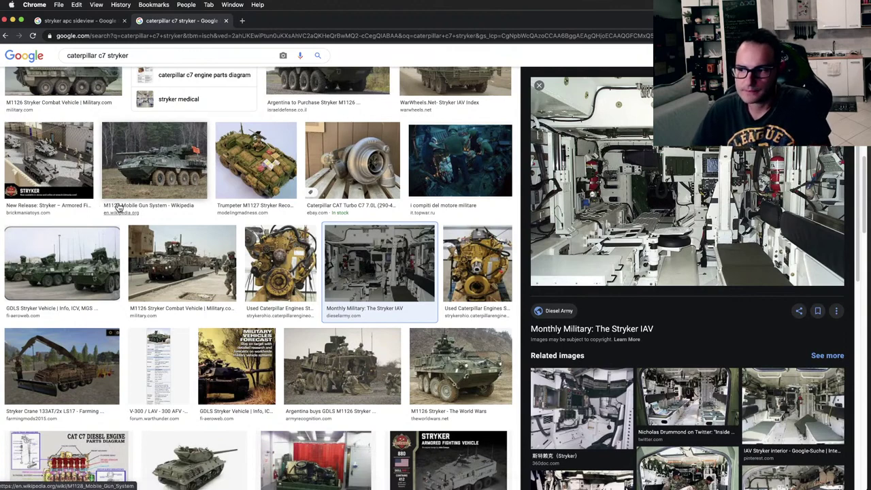
scroll(128, 210, "down", 1)
scroll(128, 211, "down", 1)
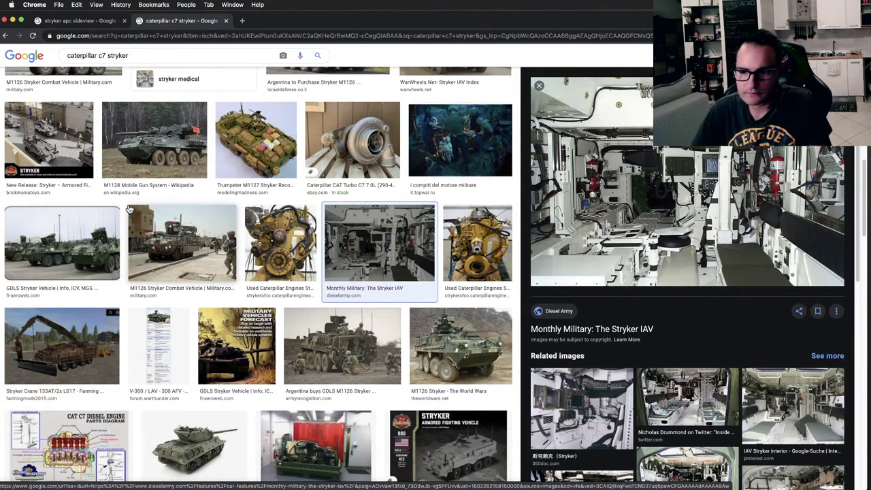
scroll(134, 218, "down", 10)
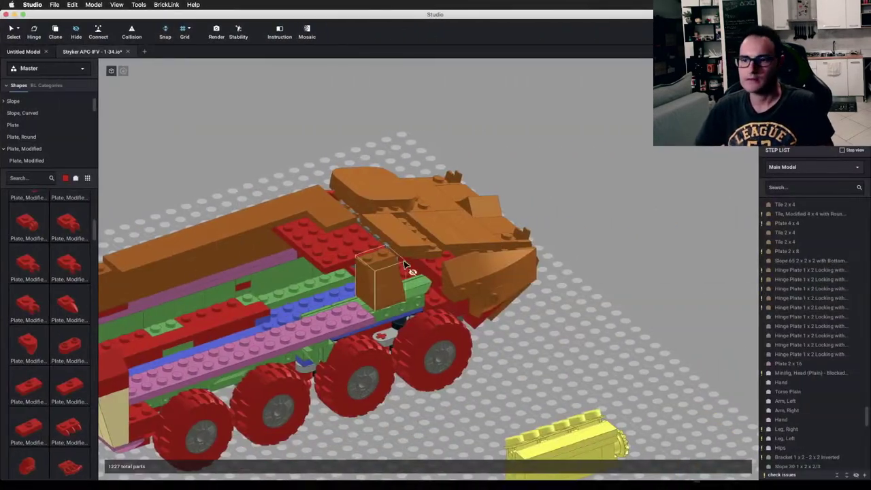
Step: Return to Studio and examine the reclined minifigure's clearance under the sloped front roof from the side and rear
scroll(416, 274, "up", 5)
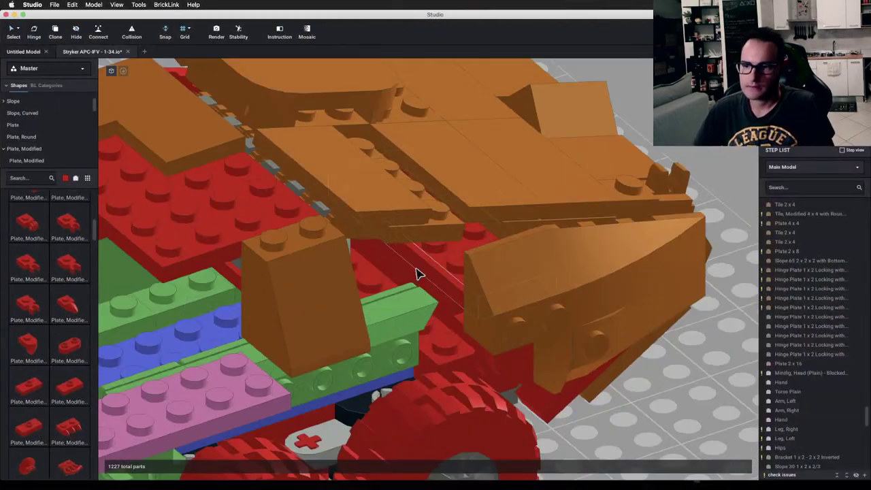
right_click_drag(408, 260, 380, 316)
right_click_drag(340, 284, 377, 288)
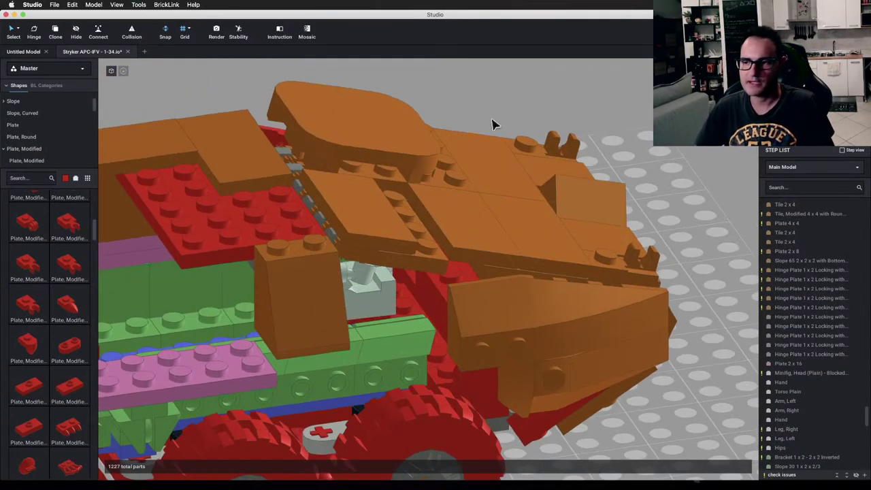
scroll(307, 293, "down", 4)
right_click_drag(300, 294, 316, 307)
scroll(385, 312, "up", 2)
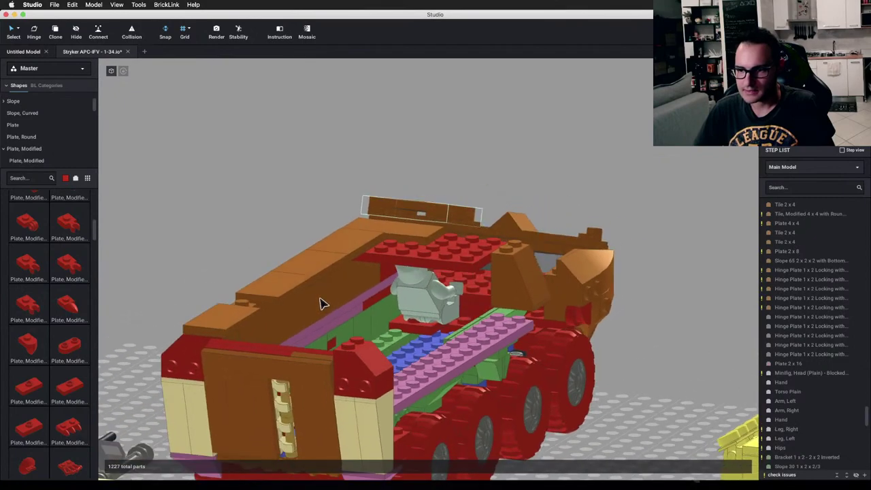
right_click_drag(439, 285, 502, 247)
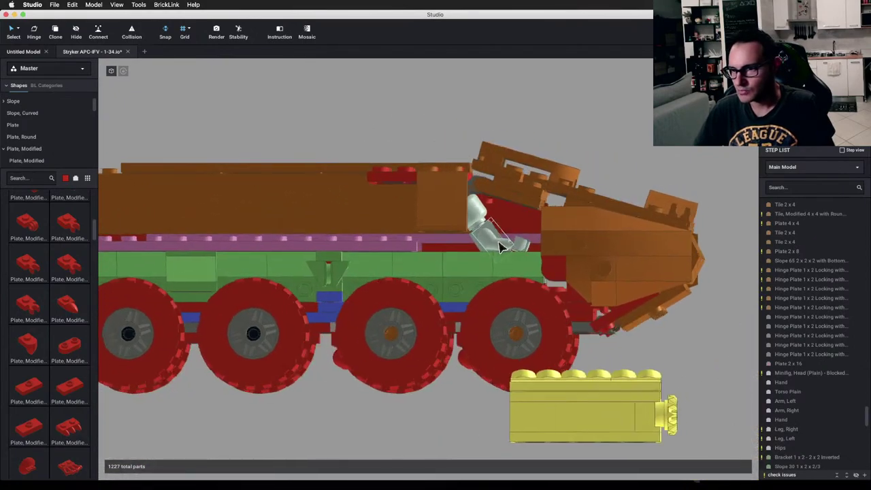
scroll(480, 178, "up", 1)
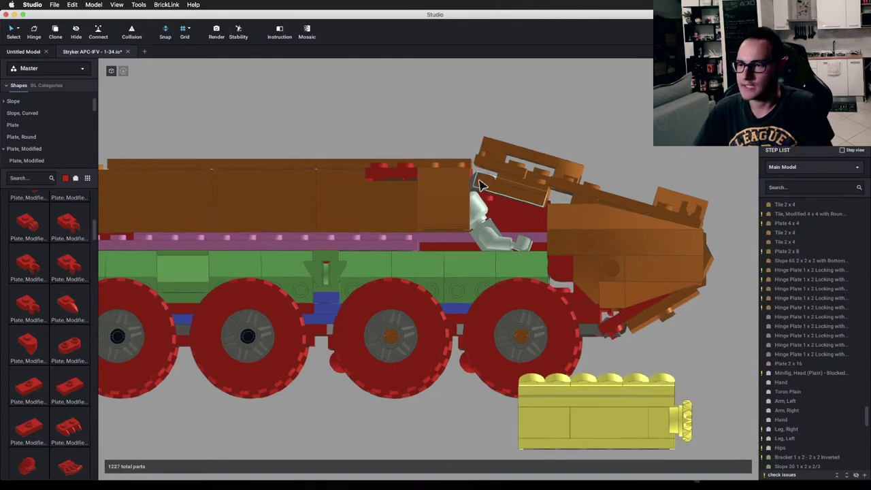
mouse_move(479, 186)
right_mouse_down()
mouse_move(480, 201)
mouse_move(472, 183)
right_mouse_up()
right_click_drag(486, 294, 402, 236)
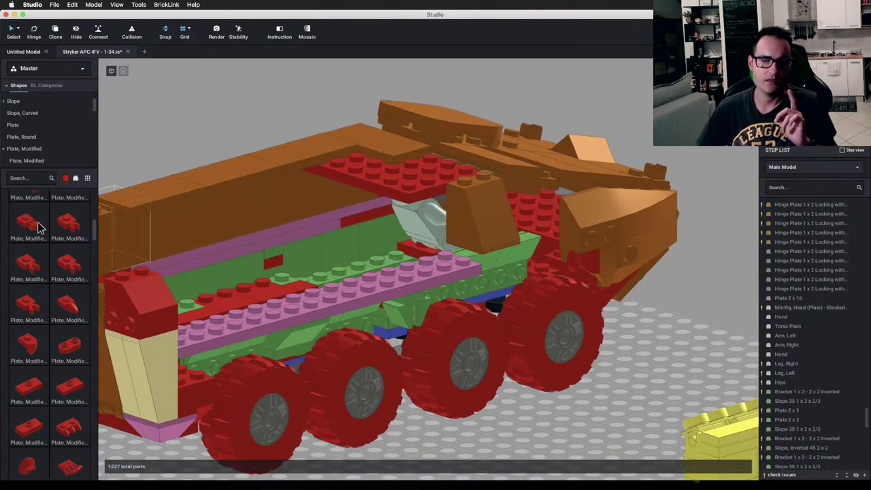
Step: Search the parts library for "bracket", browse the available brackets, and clear the search
left_click(31, 176)
type("bracket")
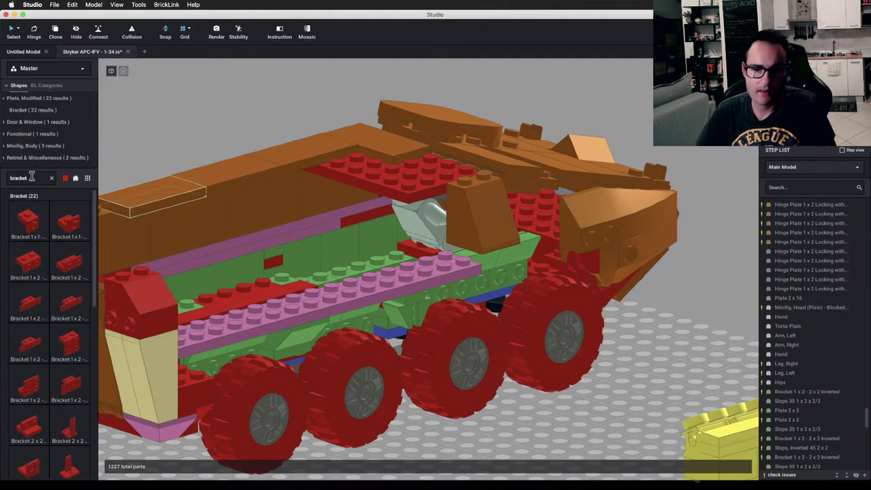
scroll(39, 249, "down", 3)
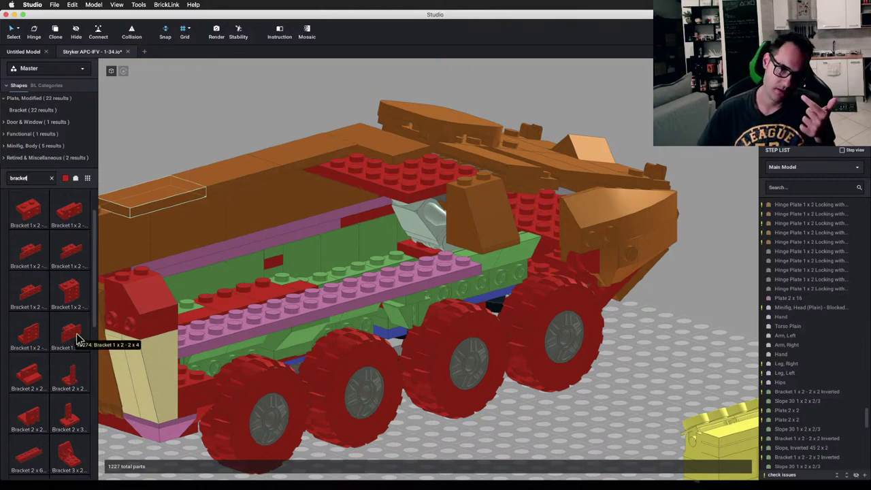
scroll(76, 338, "down", 10)
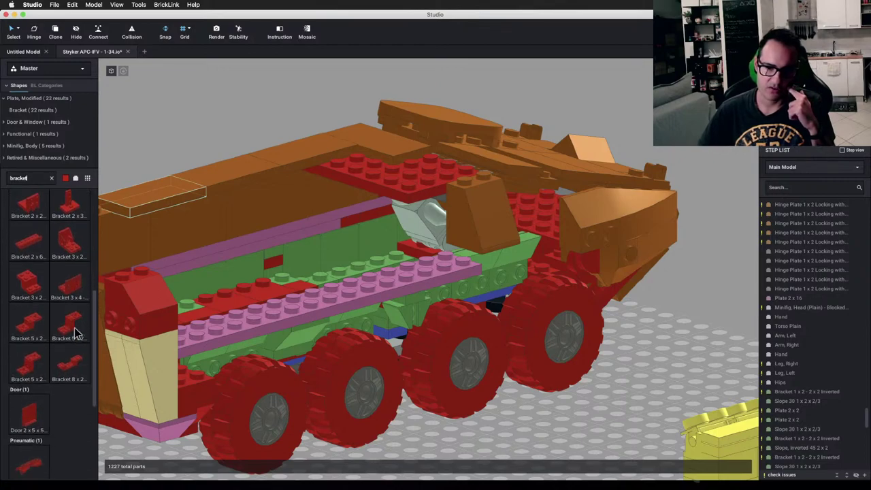
left_click(51, 179)
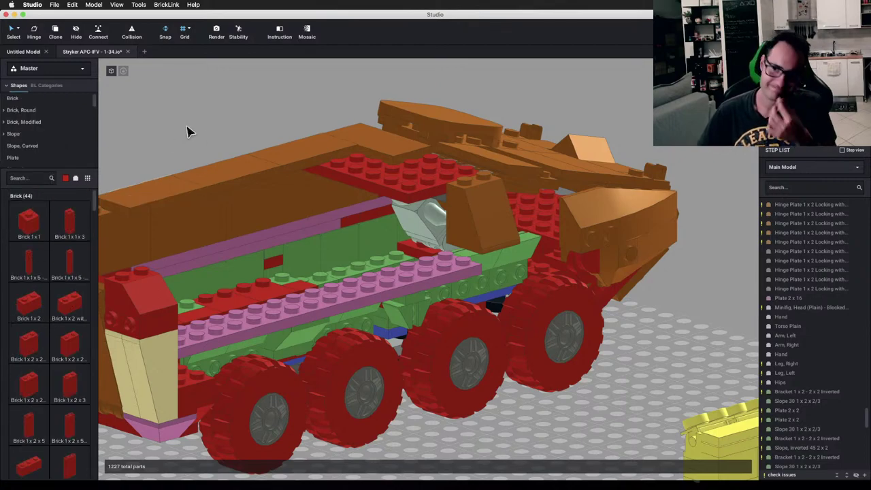
Step: Delete the orange Slope 65 2 x 2 x 2 standing on the side wall beside the seated minifigure
right_click_drag(401, 201, 559, 206)
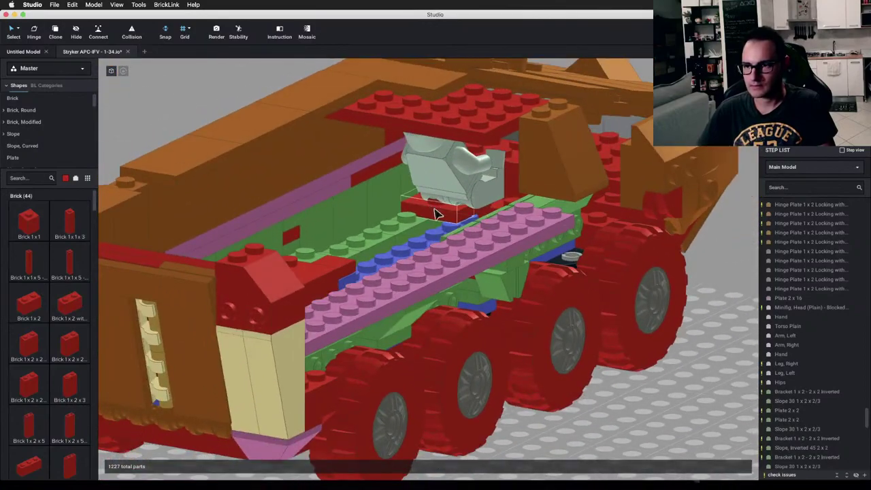
scroll(497, 181, "down", 2)
middle_click_drag(592, 153, 495, 183)
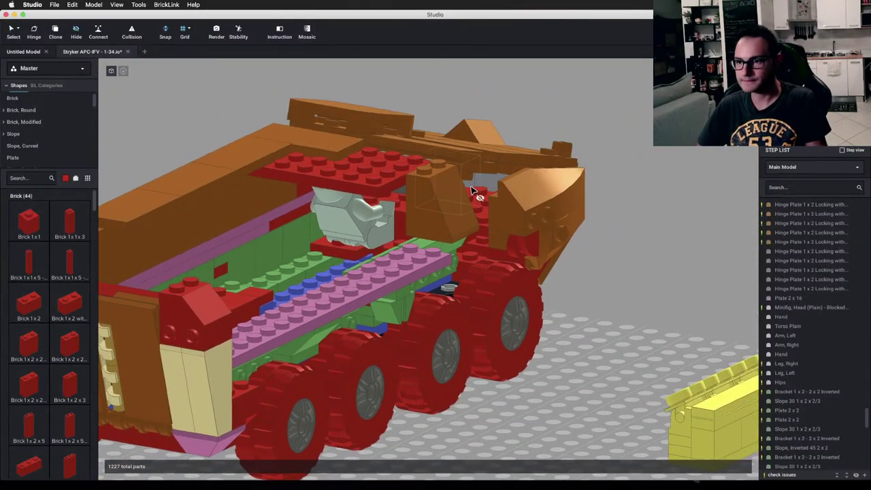
key("Delete")
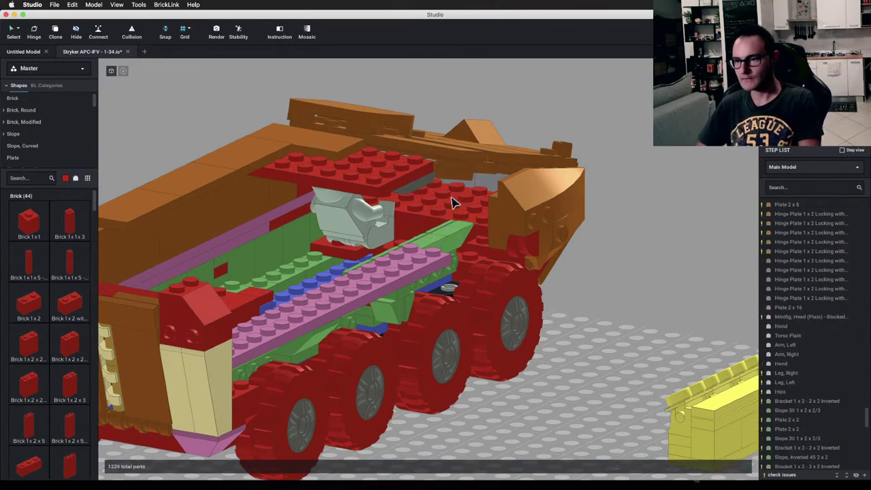
Step: Examine the reclined minifigure's clearance behind the front plates and under the sloped roof, comparing the front section from both sides
right_click_drag(463, 195, 423, 218)
left_click_drag(516, 228, 561, 279)
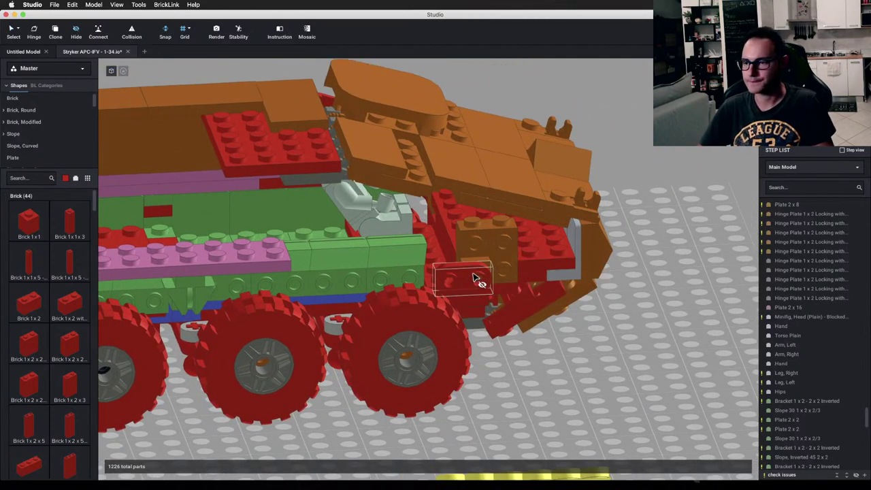
scroll(480, 258, "up", 10)
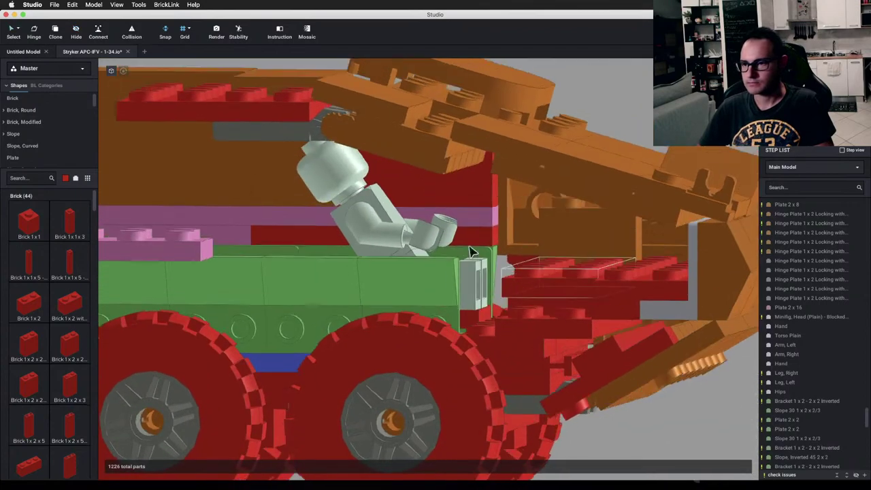
scroll(476, 250, "down", 6)
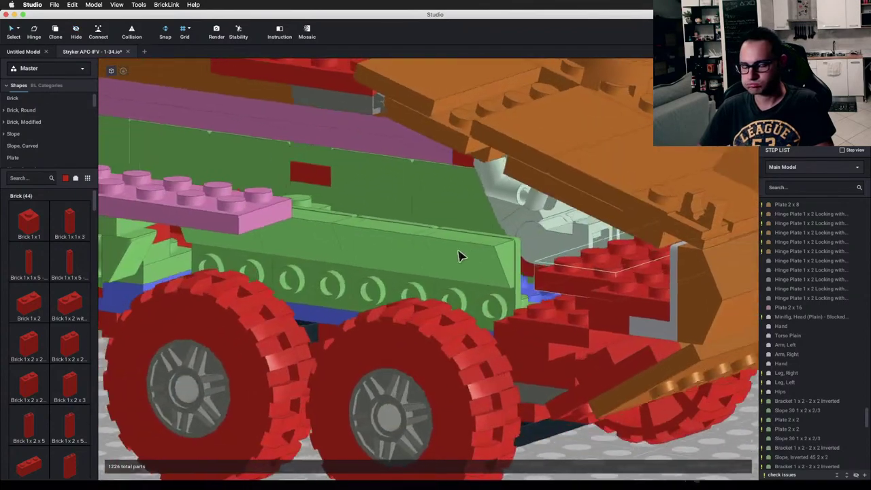
scroll(463, 266, "up", 8)
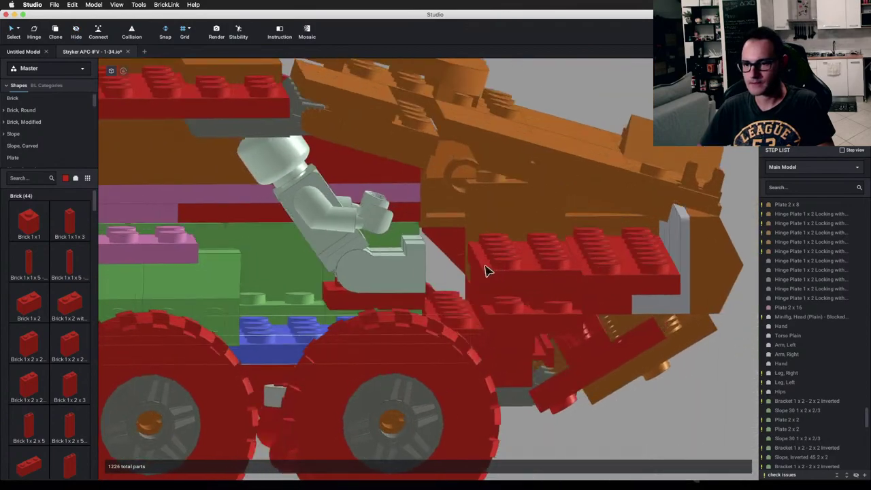
right_click_drag(486, 265, 476, 270)
scroll(480, 273, "up", 8)
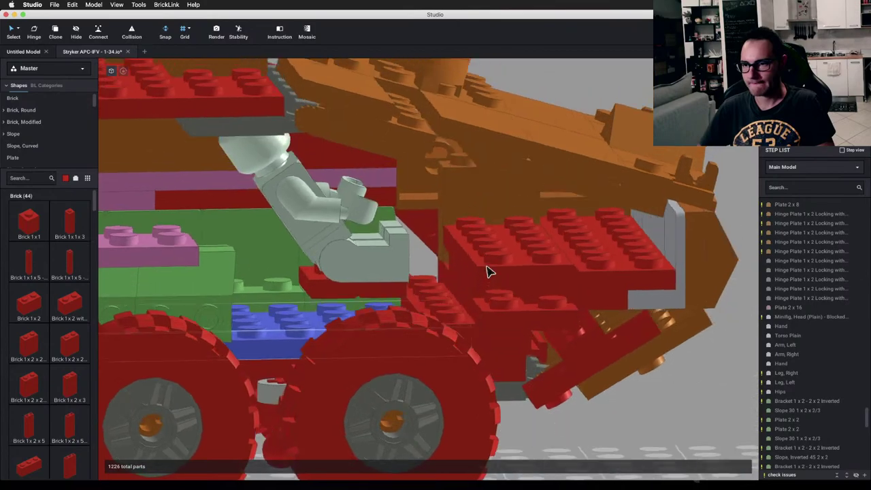
right_click_drag(491, 265, 519, 269)
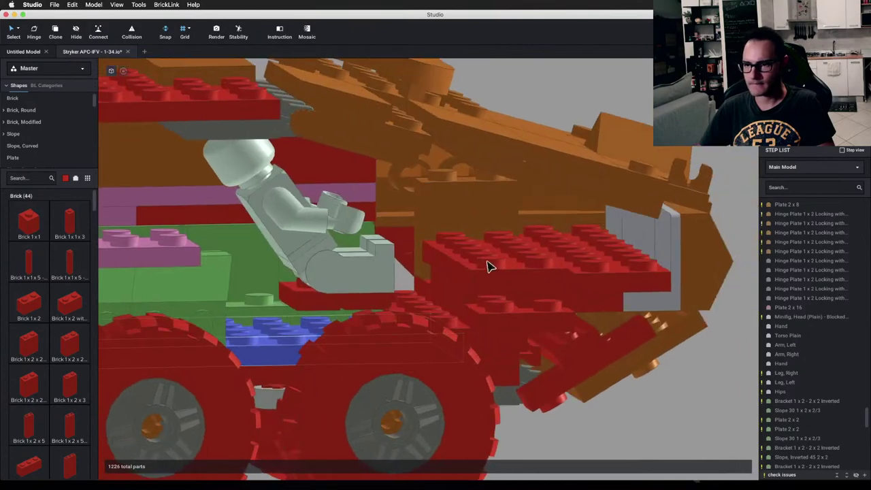
left_click(481, 209)
right_click_drag(562, 121, 604, 146)
middle_click_drag(390, 288, 535, 257)
scroll(534, 257, "down", 3)
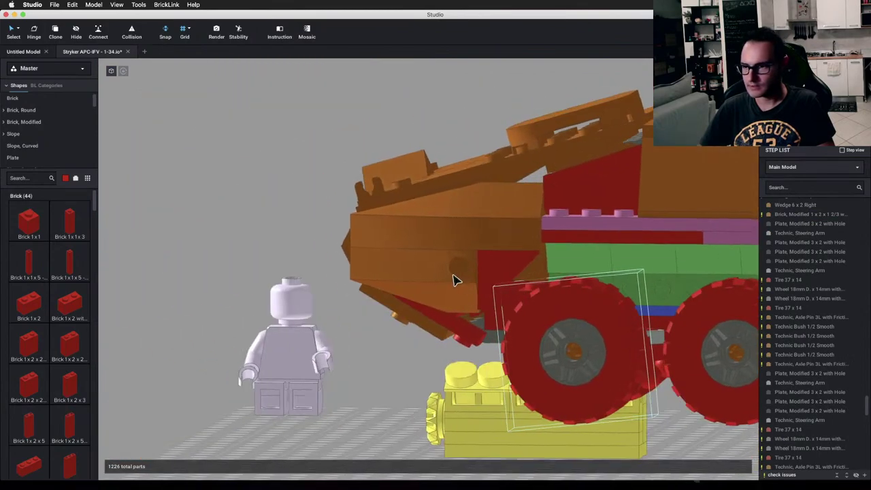
scroll(510, 297, "up", 3)
right_click_drag(561, 312, 510, 309)
scroll(504, 314, "up", 5)
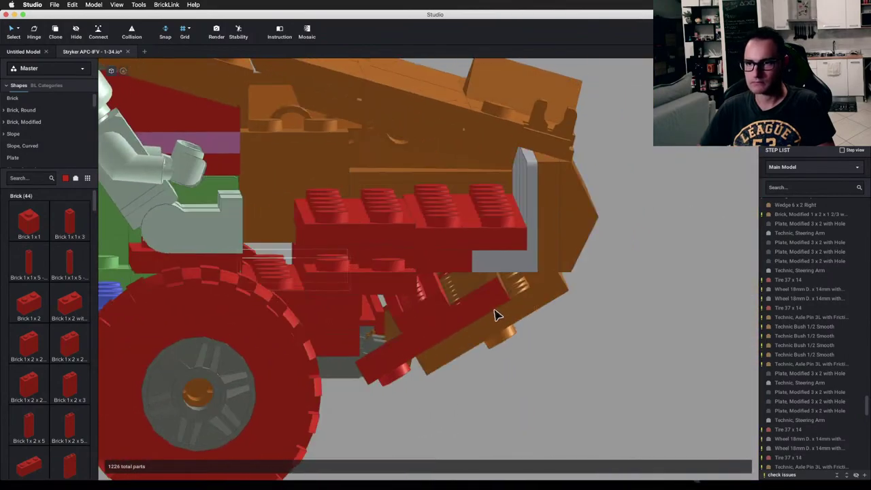
scroll(588, 356, "down", 4)
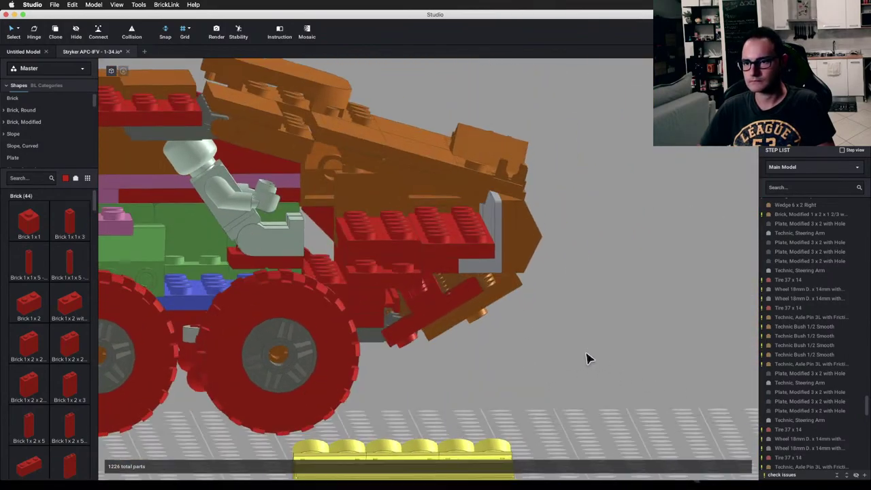
scroll(612, 356, "up", 6)
scroll(630, 356, "down", 4)
scroll(643, 357, "up", 5)
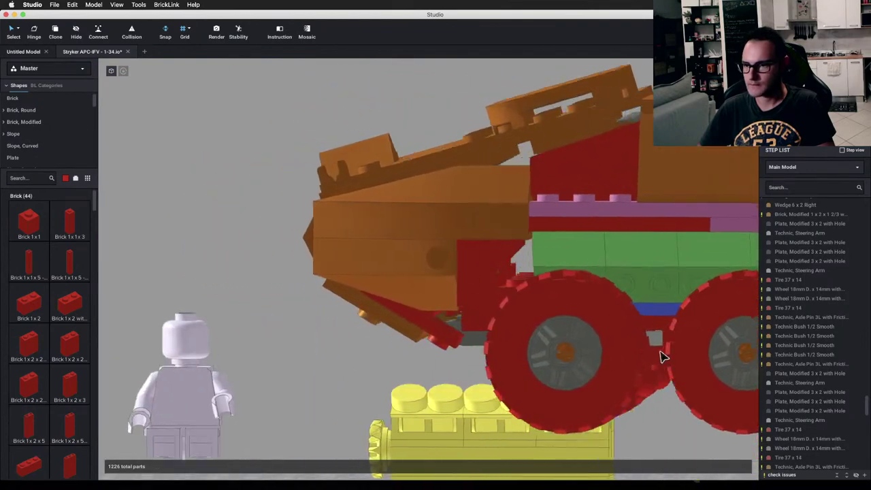
mouse_move(665, 352)
right_mouse_down()
mouse_move(641, 356)
mouse_move(642, 363)
mouse_move(659, 359)
right_mouse_up()
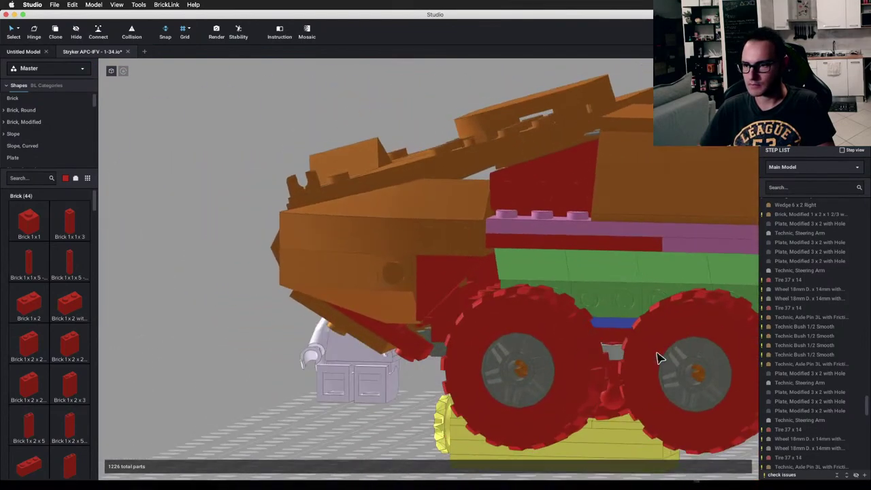
Step: Redo the last edit and delete the red plates directly beneath the seated minifigure
left_click(76, 4)
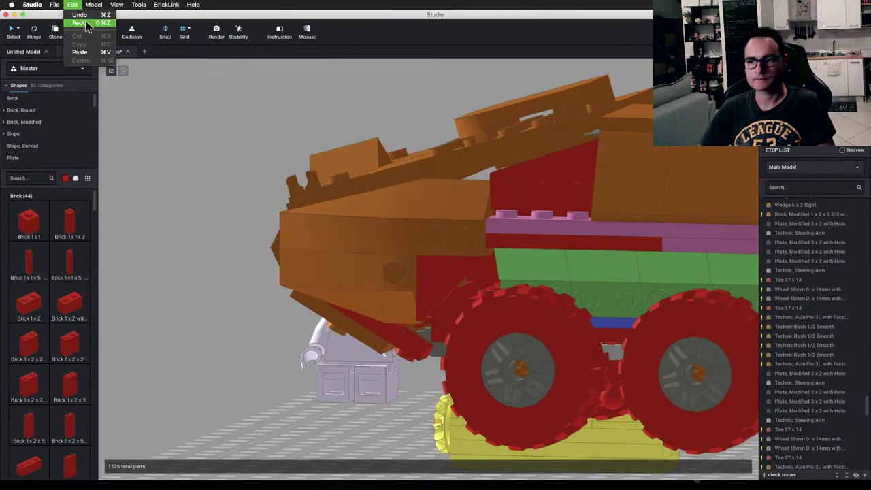
left_click(85, 22)
right_click_drag(352, 183, 399, 209)
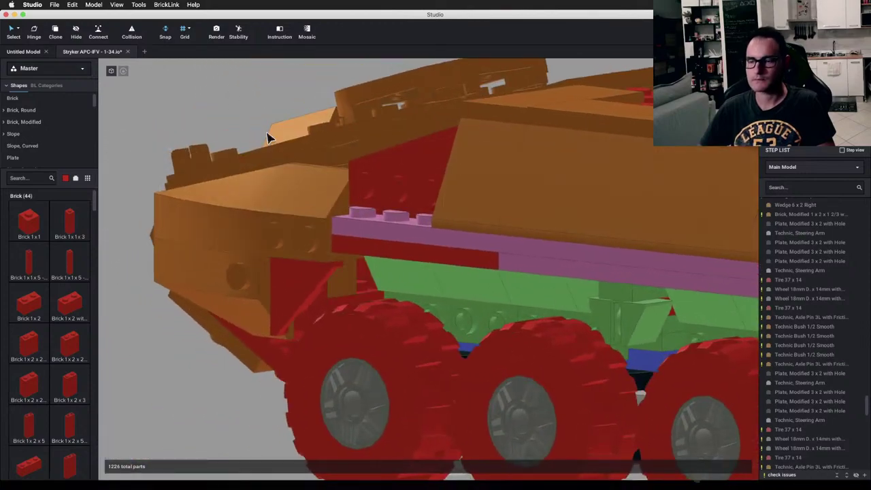
right_click_drag(268, 138, 308, 194)
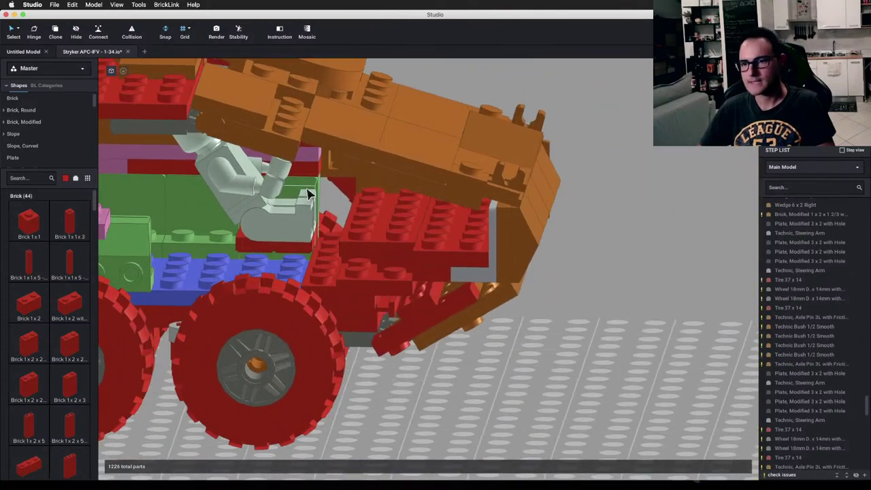
right_click_drag(374, 244, 262, 333)
key("Delete")
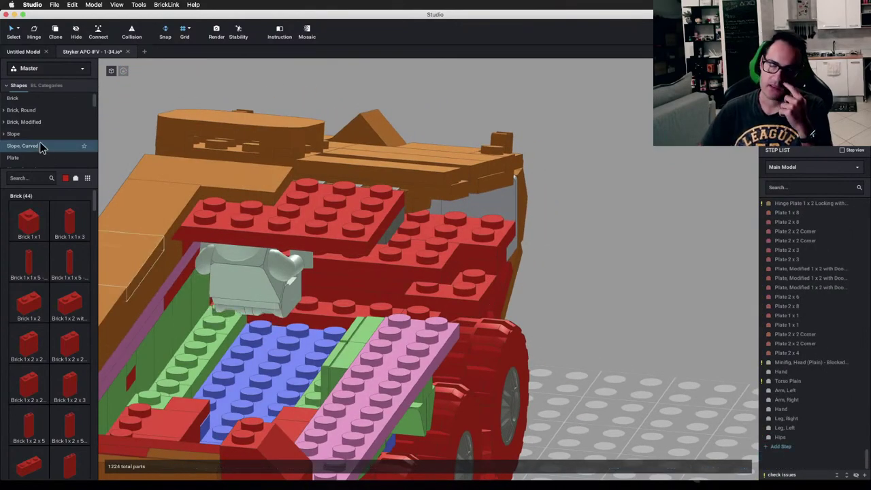
Step: Find Plate, Modified 1 x 3 with 2 Studs (Double Jumper) in the parts library and place it crosswise beneath the minifigure
scroll(41, 149, "down", 5)
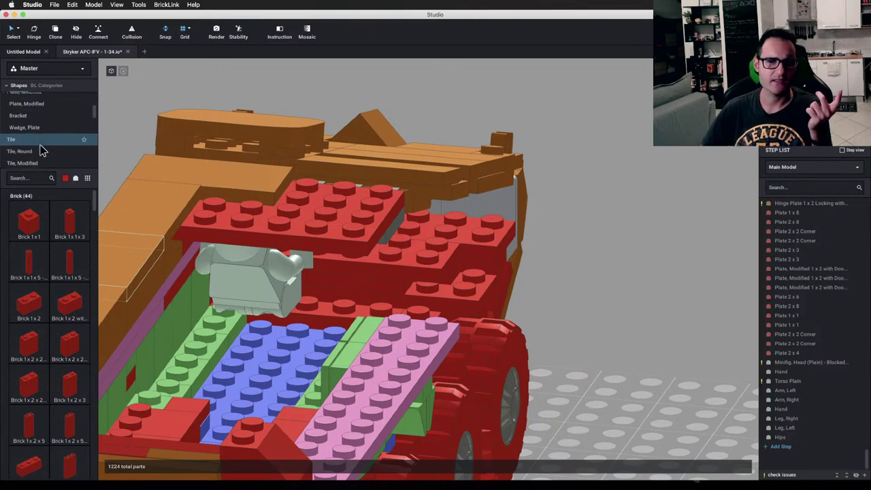
left_click(37, 158)
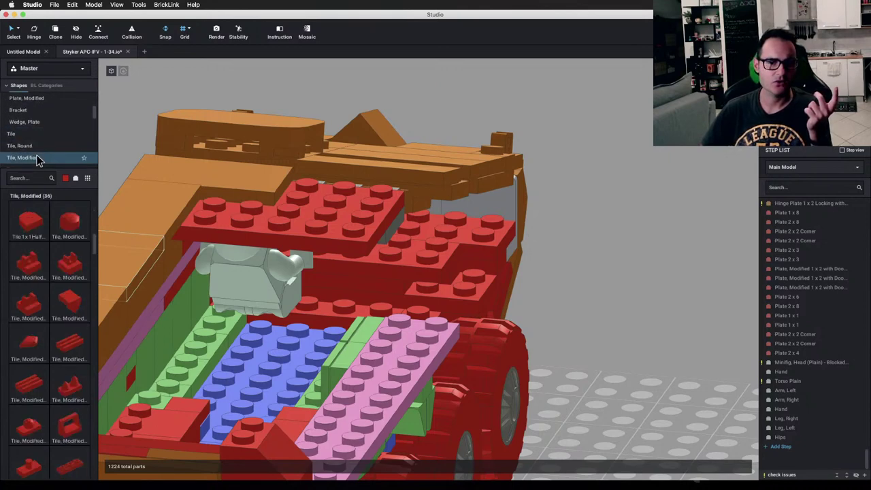
scroll(52, 283, "down", 5)
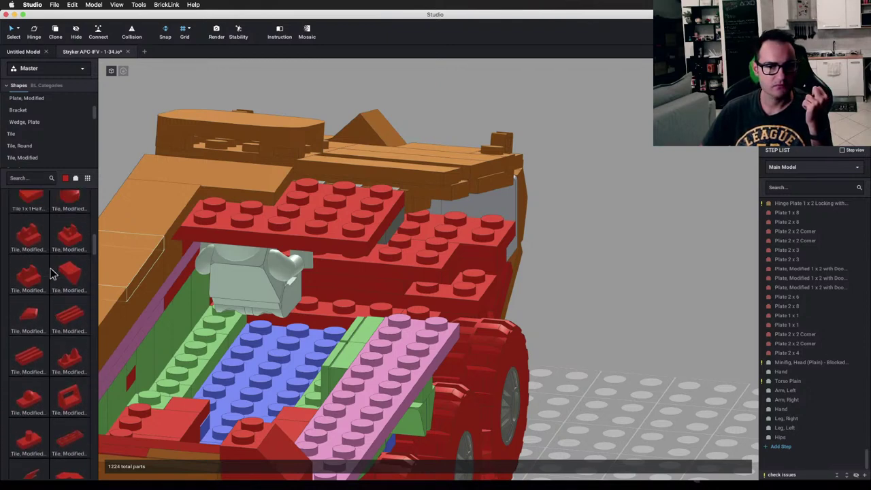
left_click(60, 147)
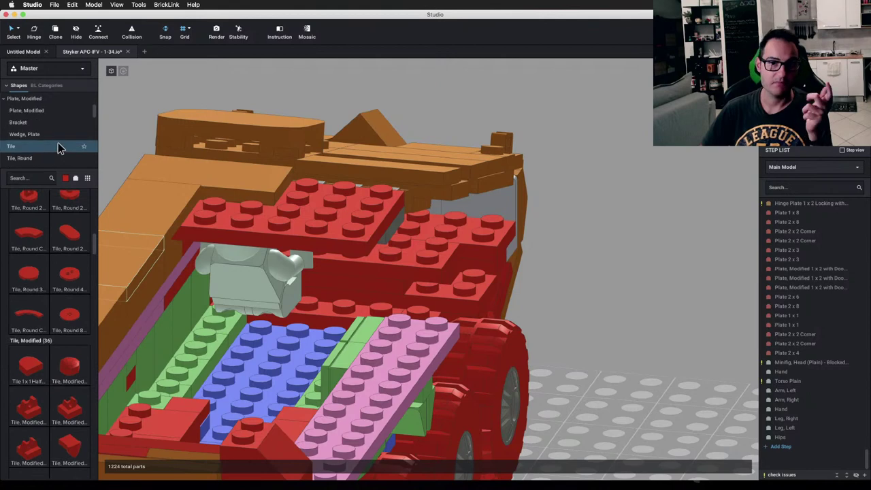
scroll(59, 148, "up", 2)
left_click(55, 135)
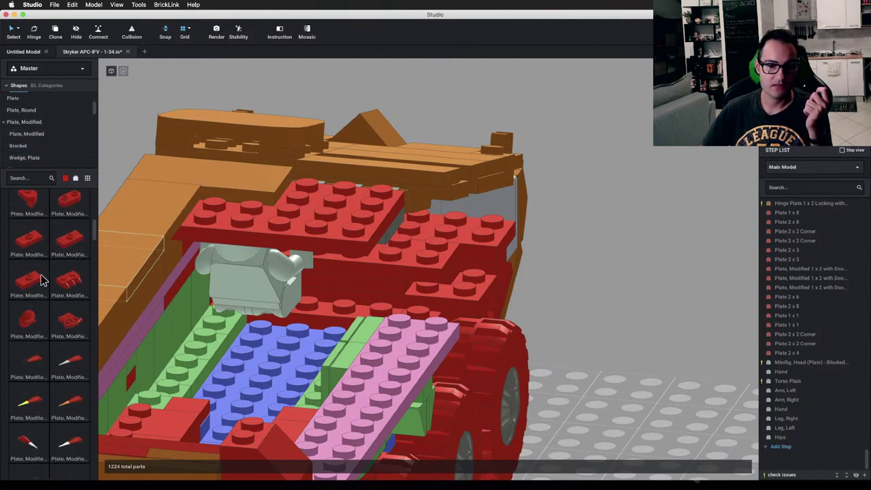
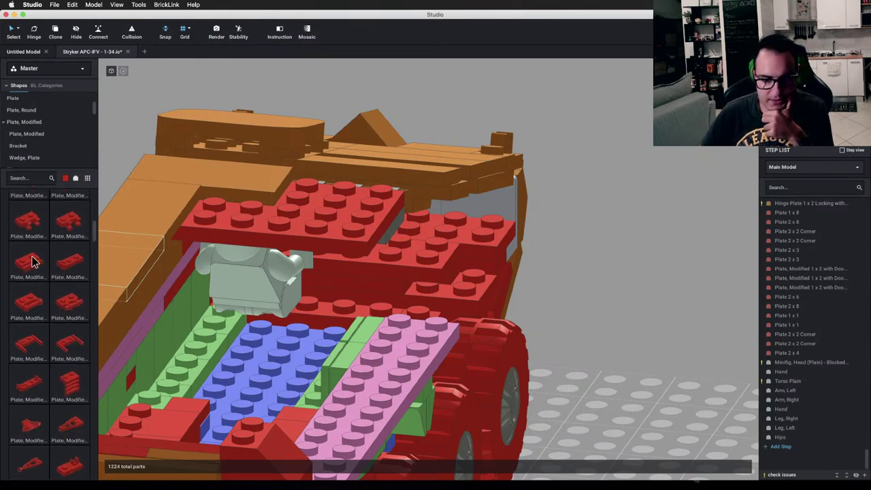
scroll(34, 262, "down", 5)
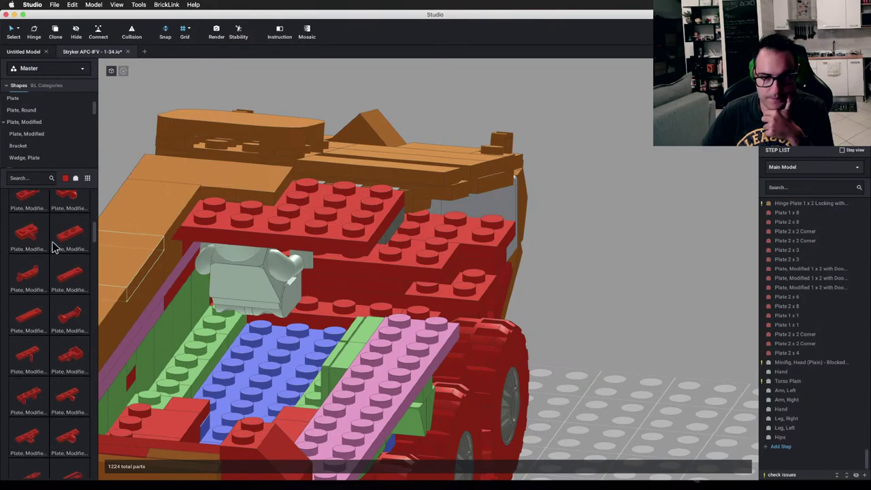
left_click_drag(68, 235, 258, 311)
key("Right")
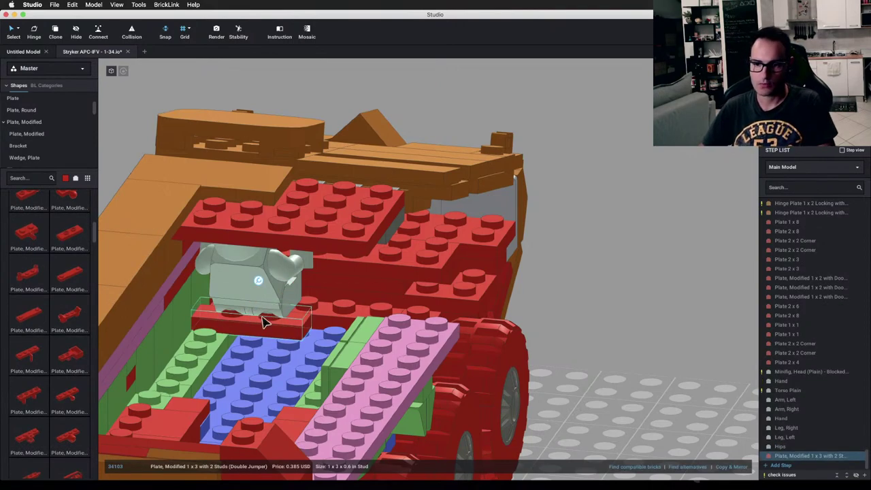
Step: Add a second 1 x 3 double jumper plate alongside the first one beneath the minifigure
right_click_drag(265, 319, 286, 321)
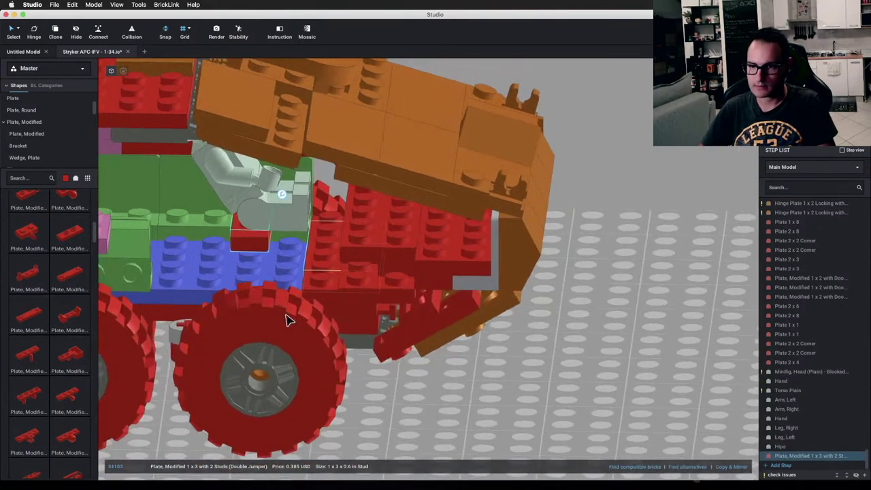
left_click(730, 467)
left_click(586, 389)
right_click_drag(517, 366, 552, 354)
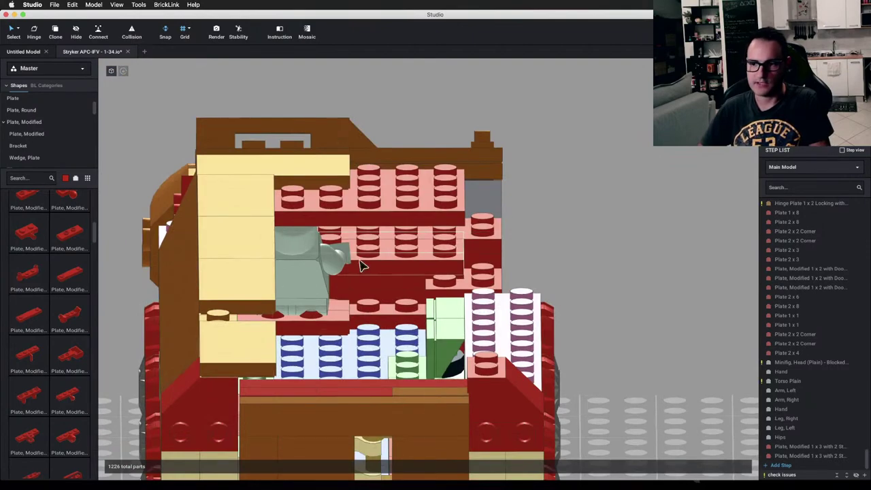
right_click_drag(608, 252, 574, 259)
right_click_drag(570, 253, 506, 257)
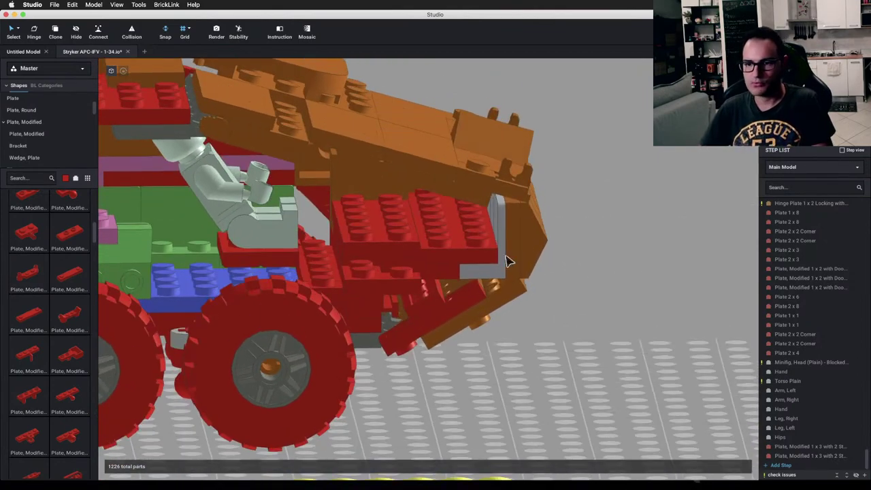
Step: Shift both double jumper plates and the whole connected minifigure forward toward the front section
left_click(283, 266)
left_click(238, 259, "shift")
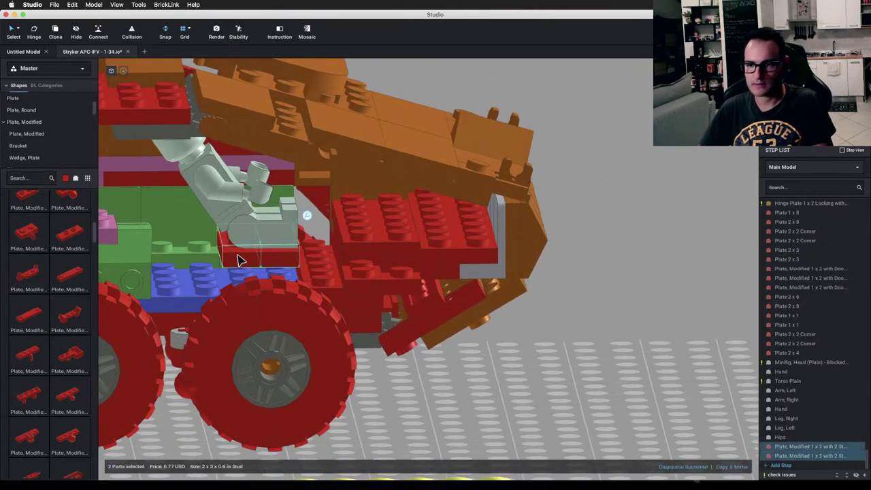
left_click(630, 371)
double_click(282, 233)
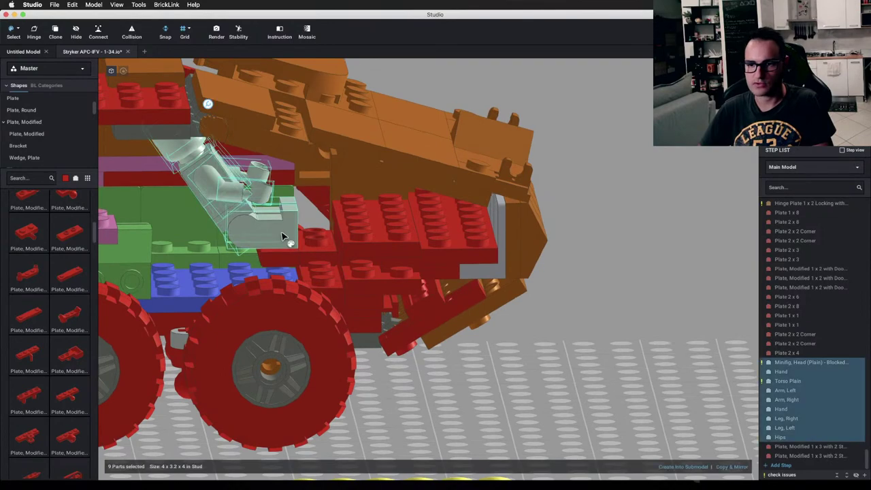
left_click(564, 318)
right_click_drag(564, 318, 548, 323)
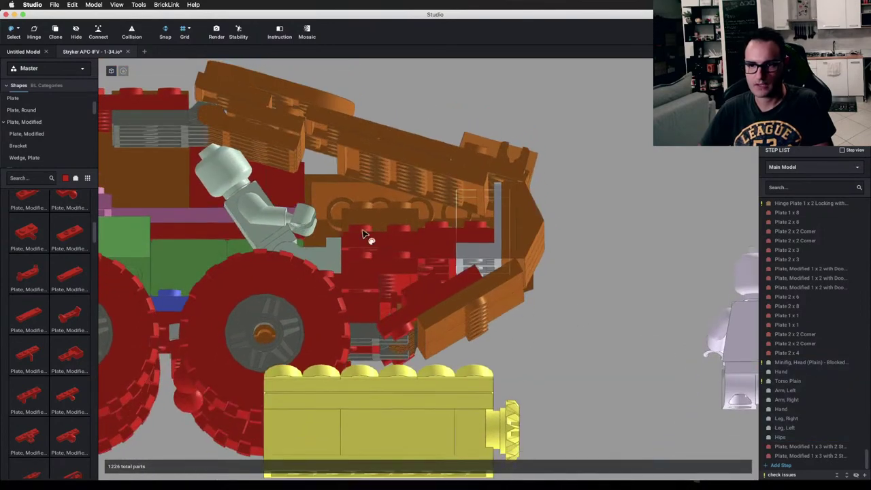
scroll(228, 165, "down", 2)
right_click_drag(227, 164, 300, 228)
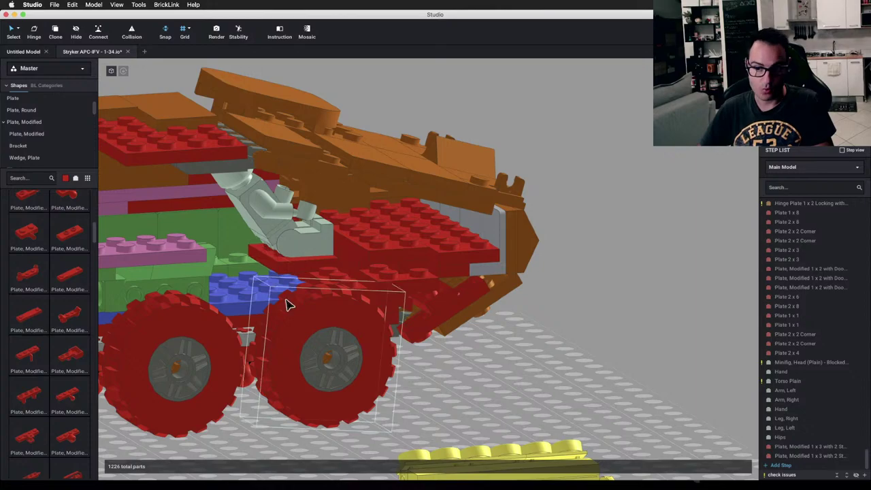
right_click_drag(286, 304, 344, 274)
Step: Delete the two 1 x 3 double jumper plates beneath the minifigure
left_click(339, 302)
left_click(328, 264)
key("Delete")
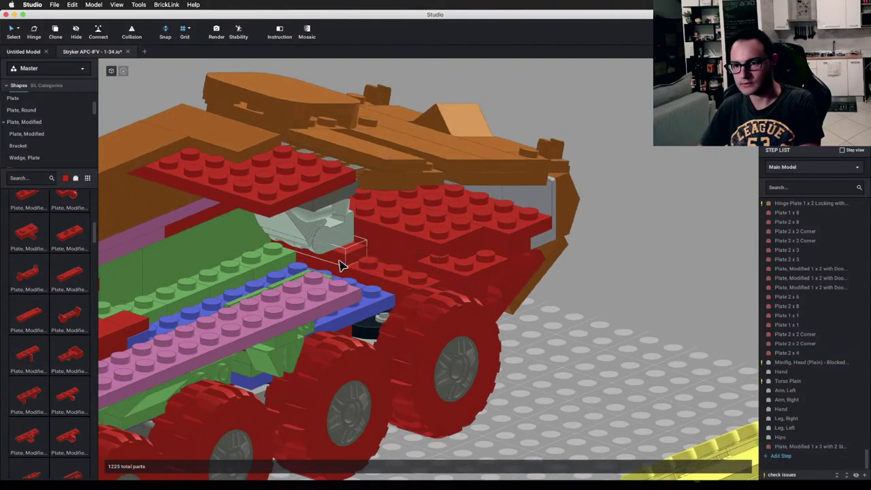
left_click(339, 259)
key("Delete")
Step: Select the whole connected minifigure and check its position between the roof plates and the front section from several angles
left_click(333, 247)
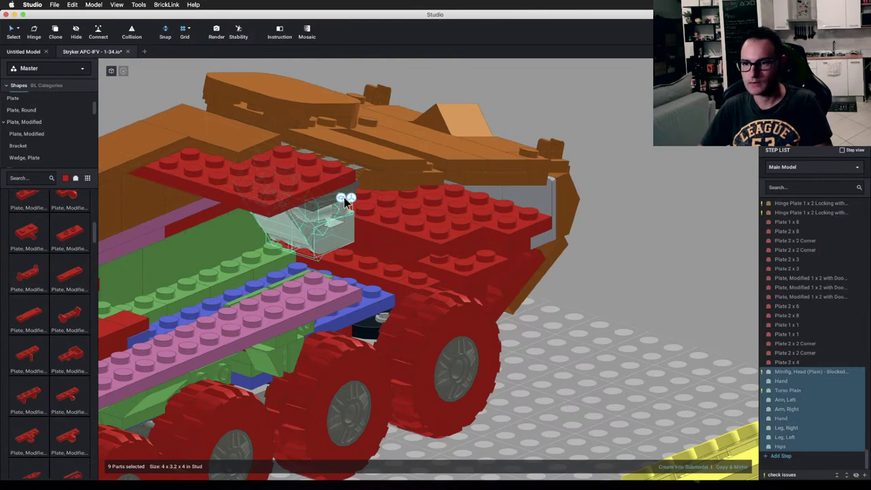
left_click(579, 370)
right_click_drag(580, 370, 507, 343)
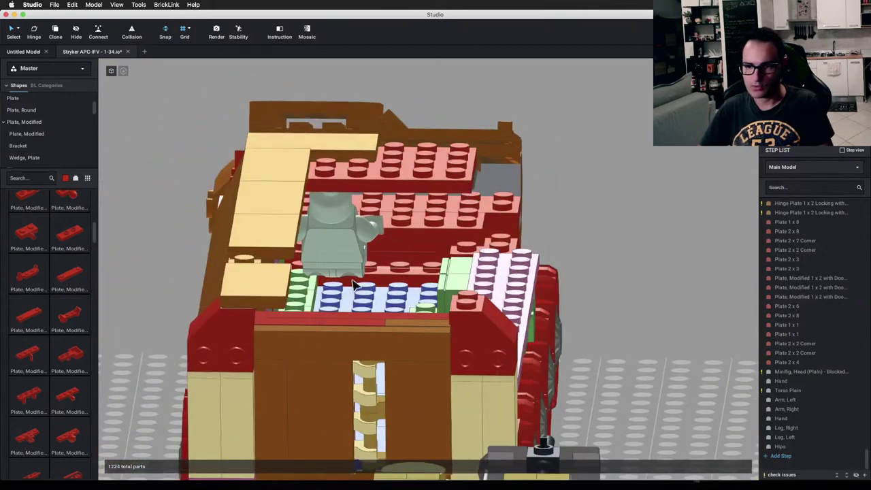
right_click_drag(297, 280, 281, 282)
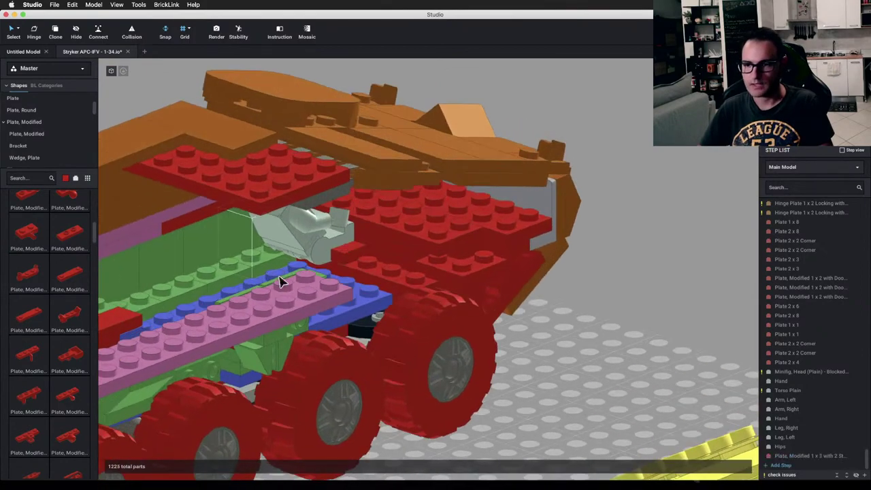
left_click(314, 253)
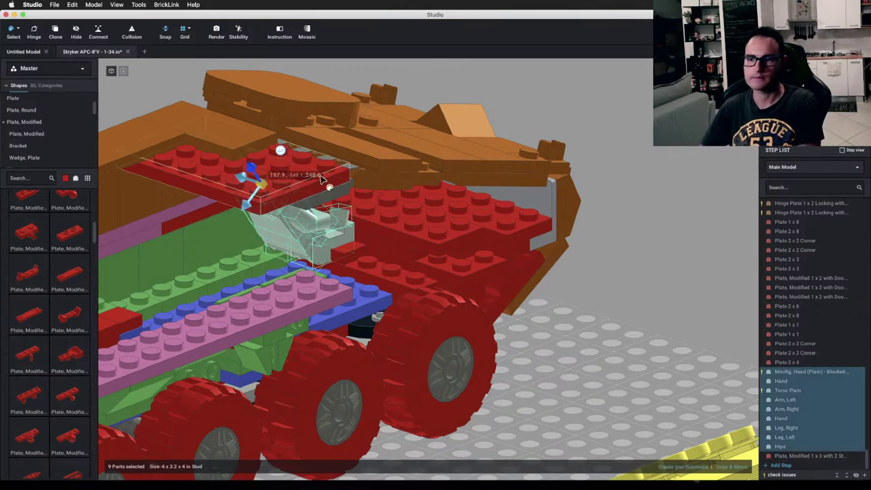
right_click_drag(325, 179, 362, 205)
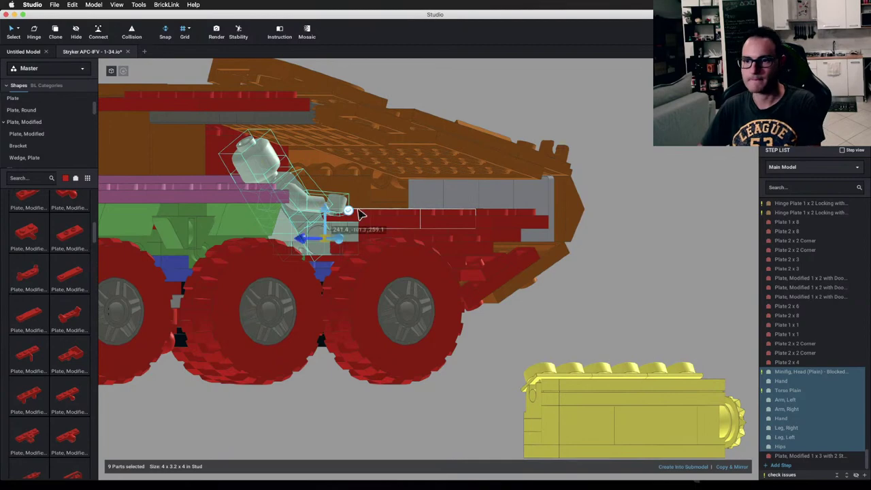
left_click(628, 338)
right_click_drag(553, 329, 549, 333)
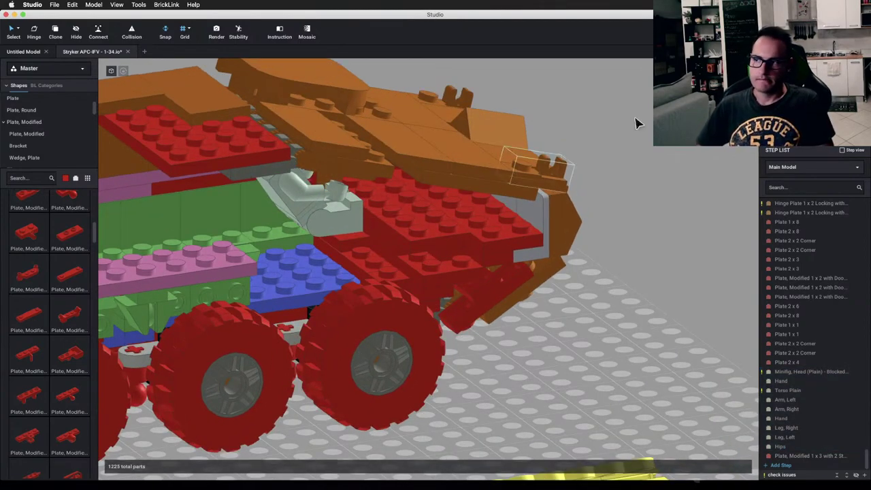
Step: Restore the hidden side and front armour parts and clone the 1 x 3 double jumper plate beneath the minifigure
key("super+z")
right_click_drag(444, 197, 400, 260)
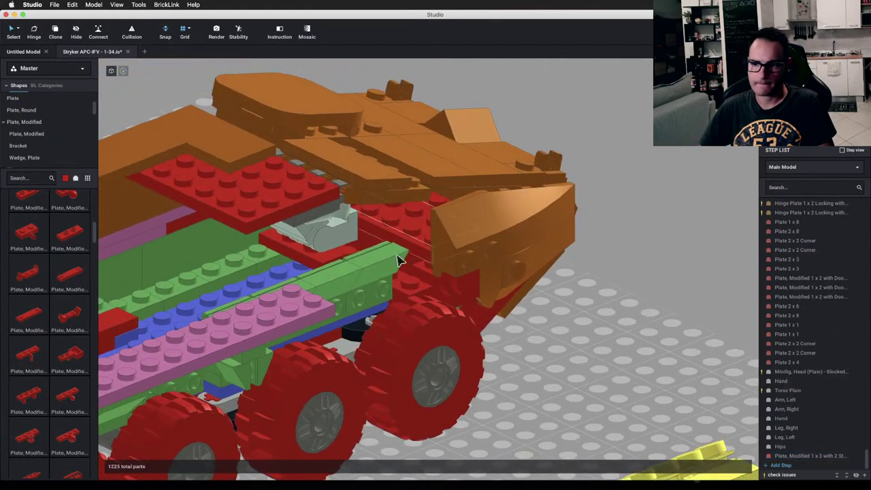
right_click_drag(365, 253, 340, 241)
left_click(353, 237)
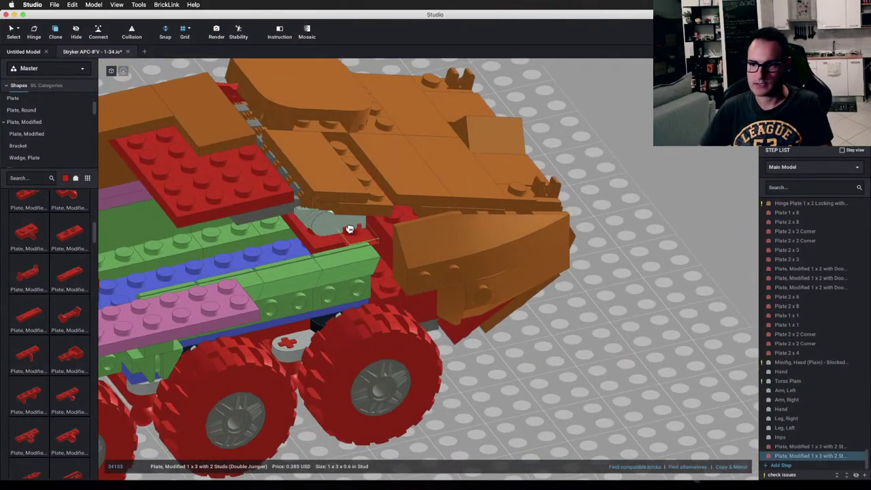
Step: Recline the minifigure's hips, torso, arms and head about 41.9 degrees while leaving the legs in place
mouse_move(341, 224)
right_mouse_down()
mouse_move(346, 230)
mouse_move(338, 224)
right_mouse_up()
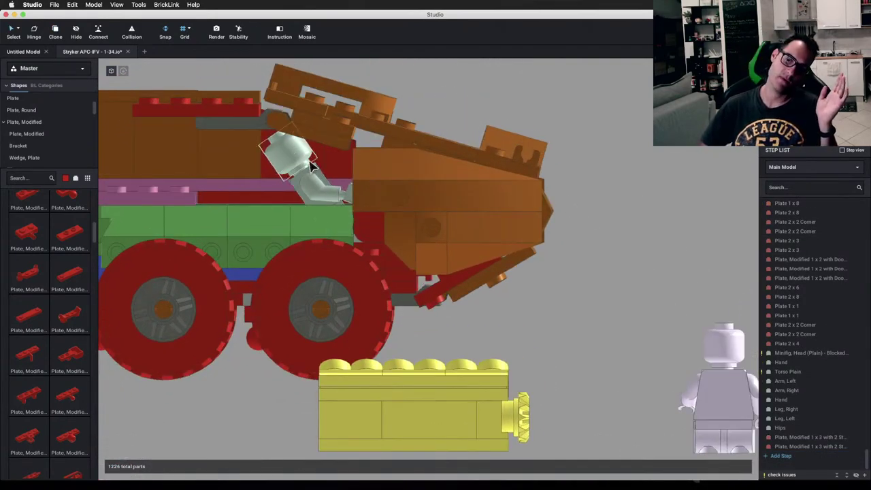
right_click_drag(311, 166, 309, 166)
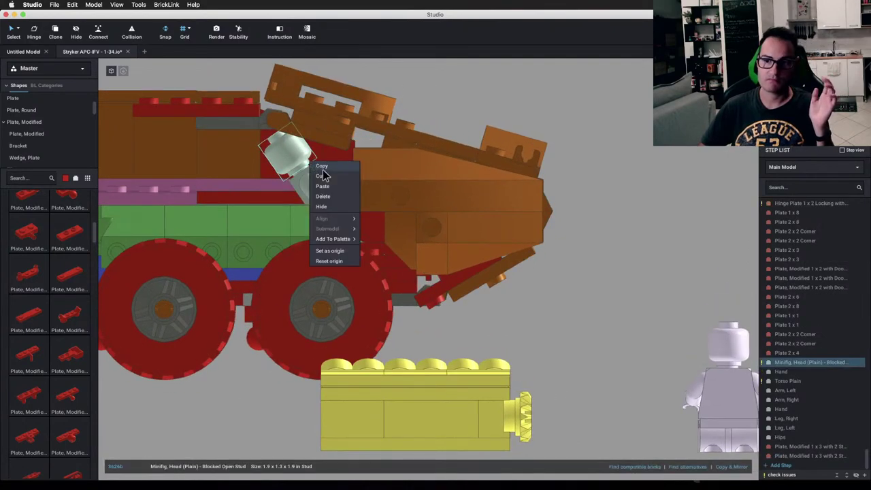
right_click_drag(442, 74, 418, 144)
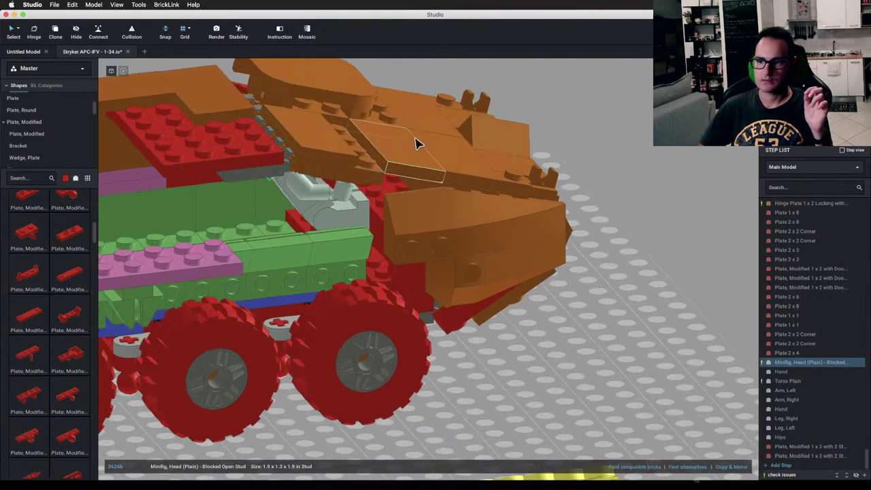
left_click(316, 216)
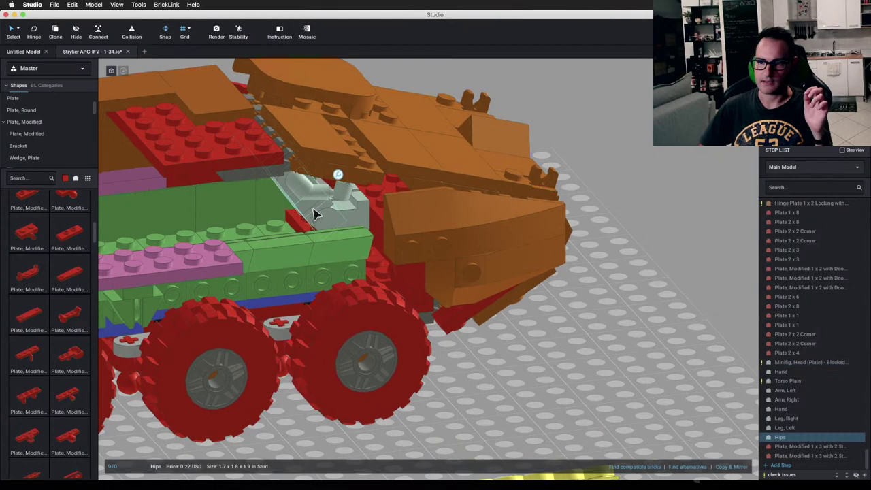
left_click(338, 174)
right_click_drag(337, 174, 330, 167)
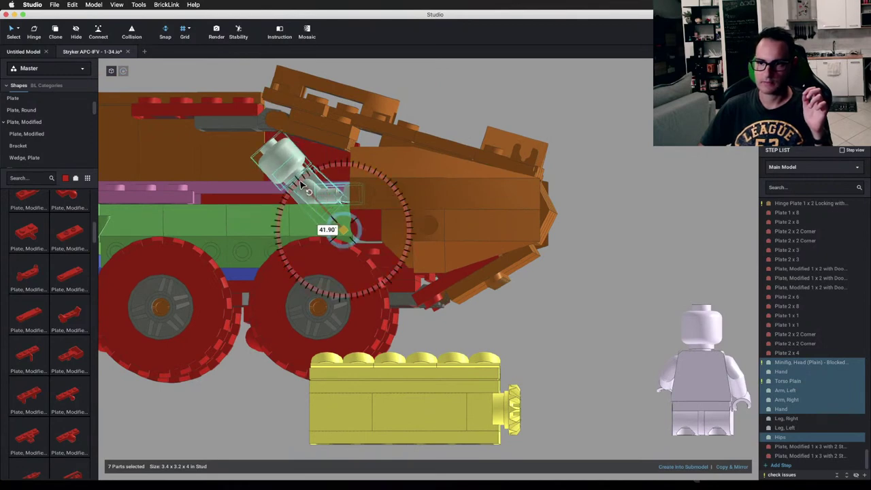
left_click(435, 75)
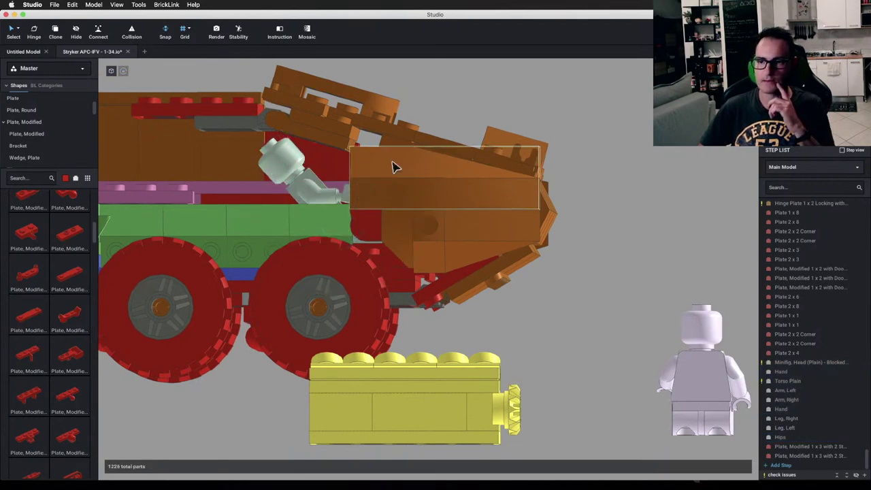
Step: Hide the outer armour parts around the front wedge on the opposite side of the vehicle to expose the structure behind
right_click_drag(392, 161, 482, 216)
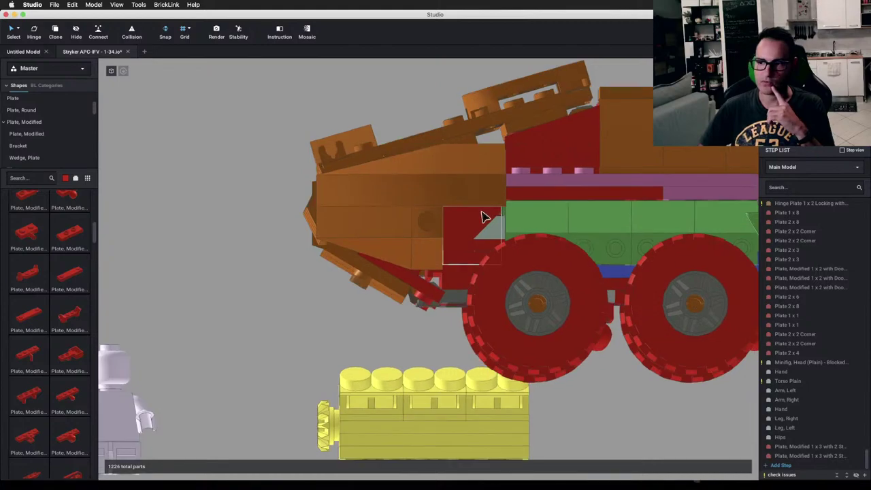
middle_click_drag(532, 208, 450, 206)
scroll(418, 202, "up", 2)
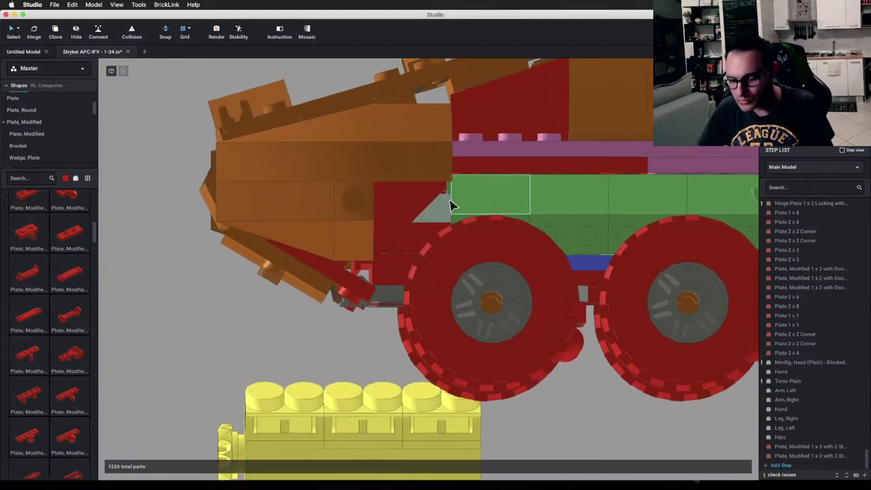
left_click(415, 195)
left_click(401, 155)
left_click(354, 191)
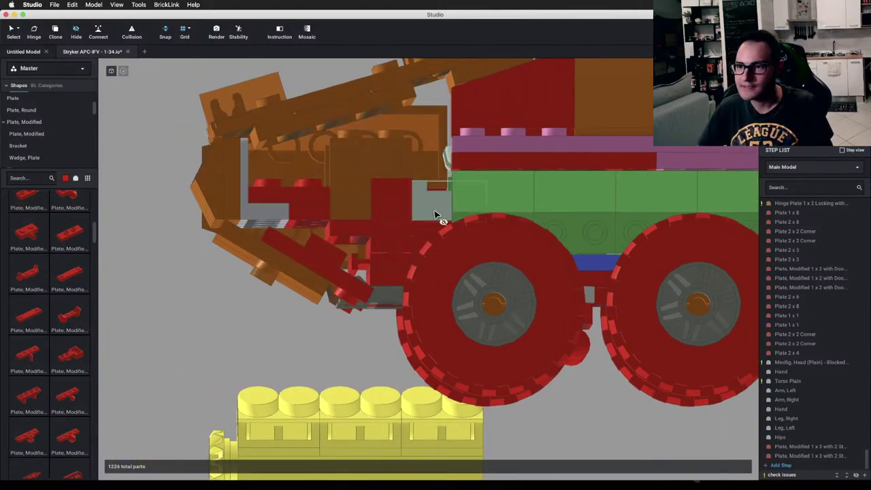
Step: Delete the two red parts between the orange front wedge and the green side slopes above the front wheel
right_click_drag(438, 215, 516, 202)
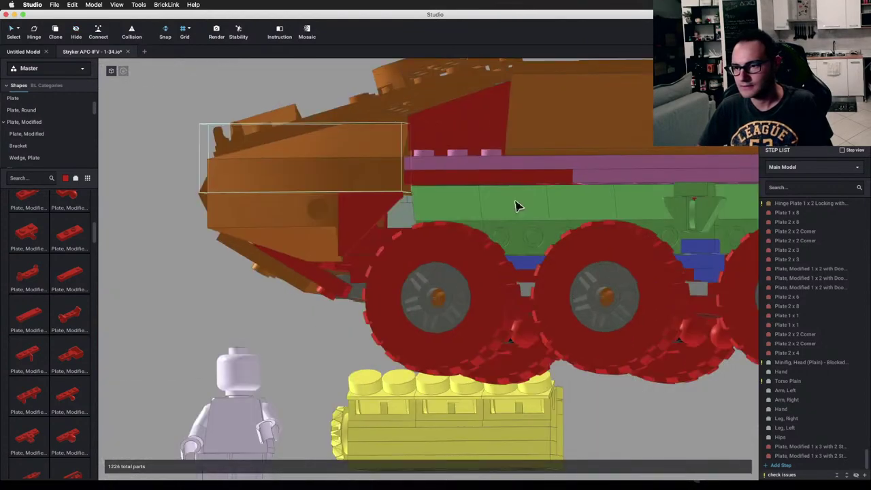
left_click(372, 225)
key("Delete")
left_click(362, 220)
key("Delete")
Step: Copy and mirror the rounded 1 x 2 plate, quarter round tile and curved 2 x 1 slope, and turn the copy ahead of the vehicle
right_click_drag(340, 232, 433, 249)
left_click(476, 246)
left_click(512, 243, "shift")
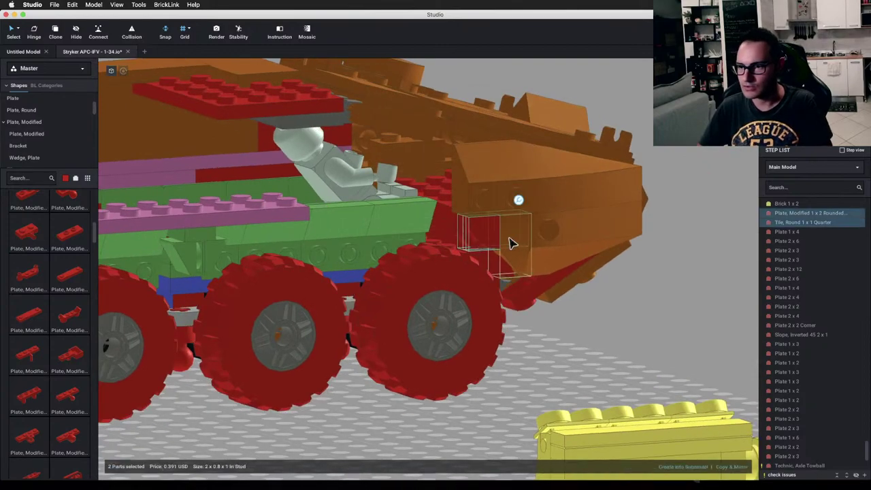
right_click_drag(515, 244, 741, 463)
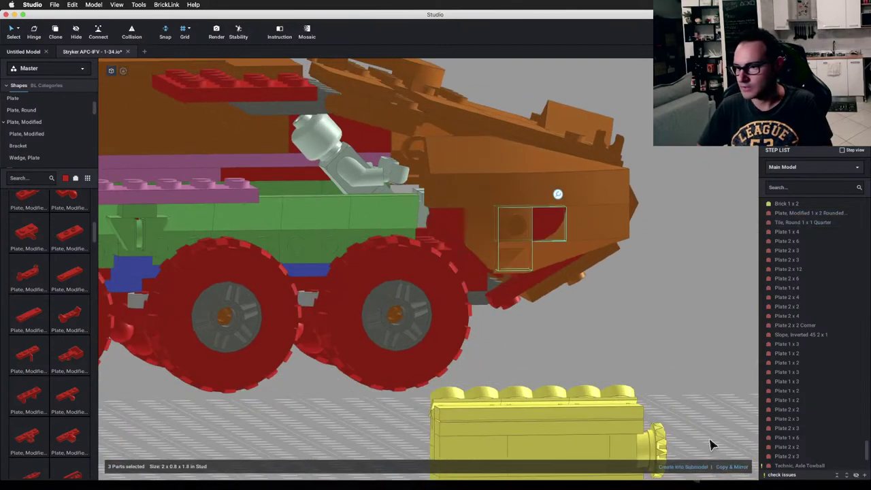
key("d")
key("d")
key("d")
key("d")
key("d")
key("Right")
key("Right")
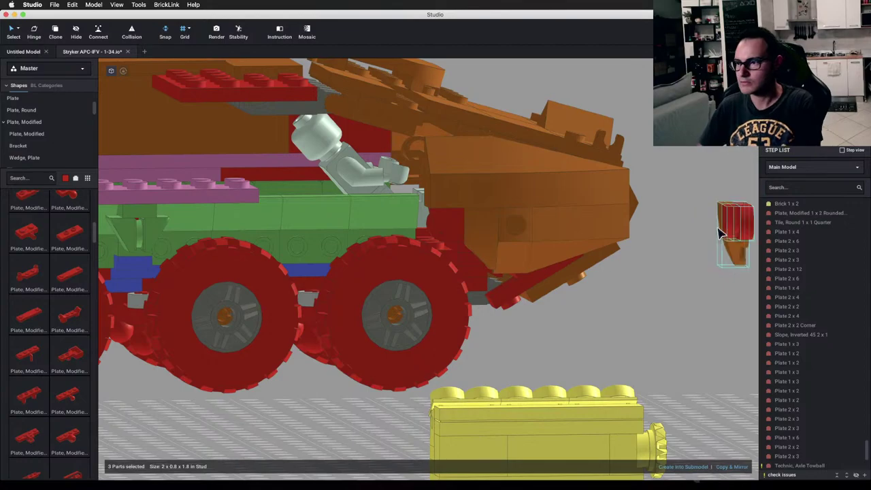
Step: Place the mirrored three-part assembly behind the orange front wedge on the opposite side, above the front wheel
right_click_drag(720, 252, 671, 263)
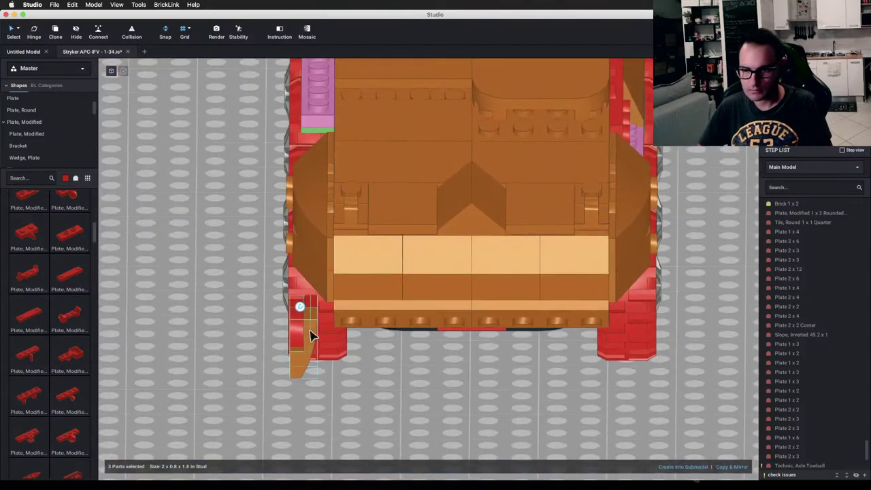
left_click_drag(312, 336, 631, 360)
middle_click_drag(631, 360, 490, 344)
right_click_drag(491, 344, 490, 330)
left_click_drag(491, 329, 433, 224)
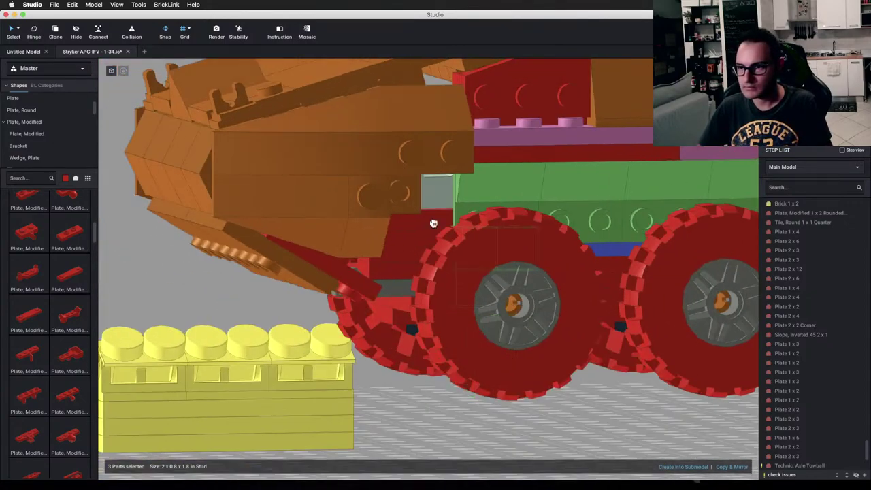
right_click_drag(396, 195, 378, 234)
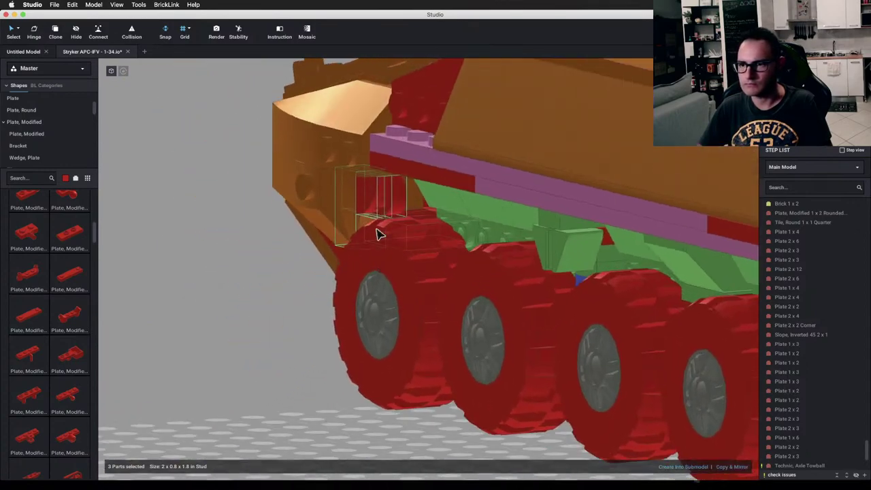
right_click_drag(365, 197, 386, 191)
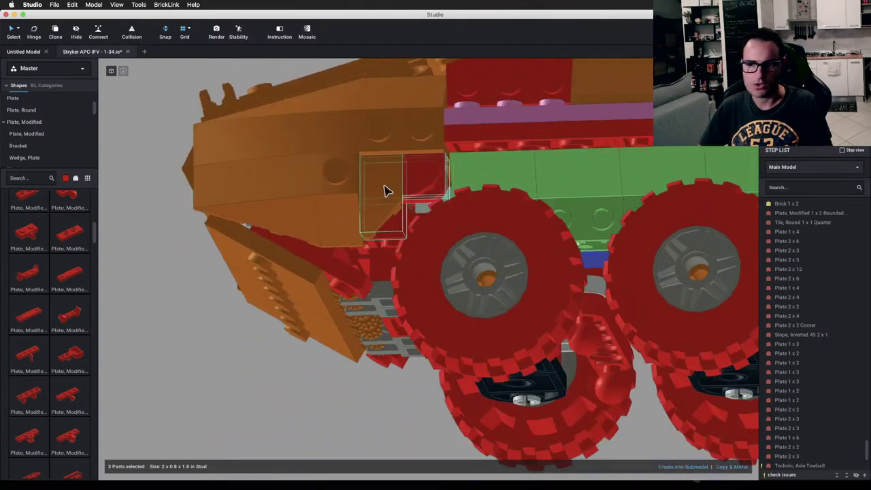
Step: Move the mirrored three-part assembly off the hull onto the open baseplate
left_click_drag(386, 191, 249, 289)
scroll(249, 289, "down", 3)
right_click_drag(292, 277, 381, 299)
left_click_drag(391, 320, 661, 313)
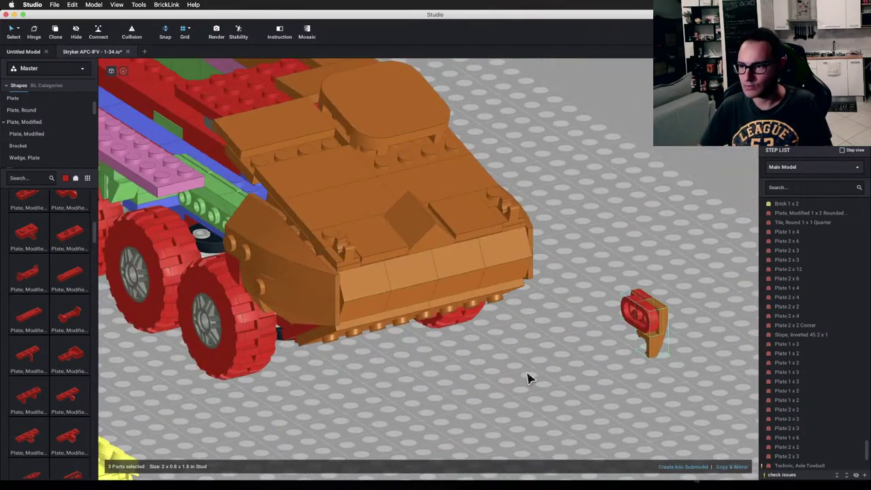
Step: Hide the original three-part assembly and copy the Plate 1 x 1 behind it to the matching spot on the opposite side
right_click_drag(503, 359, 473, 251)
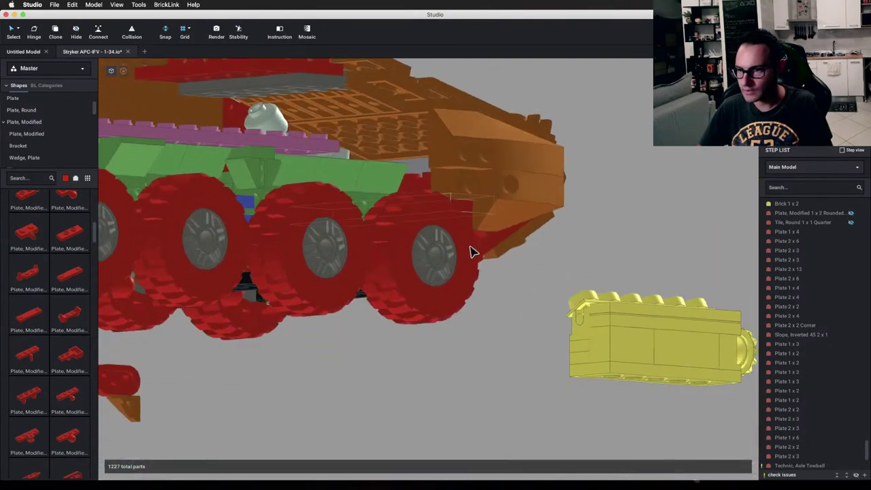
left_click(472, 187)
right_click_drag(473, 187, 439, 231)
key("super+c")
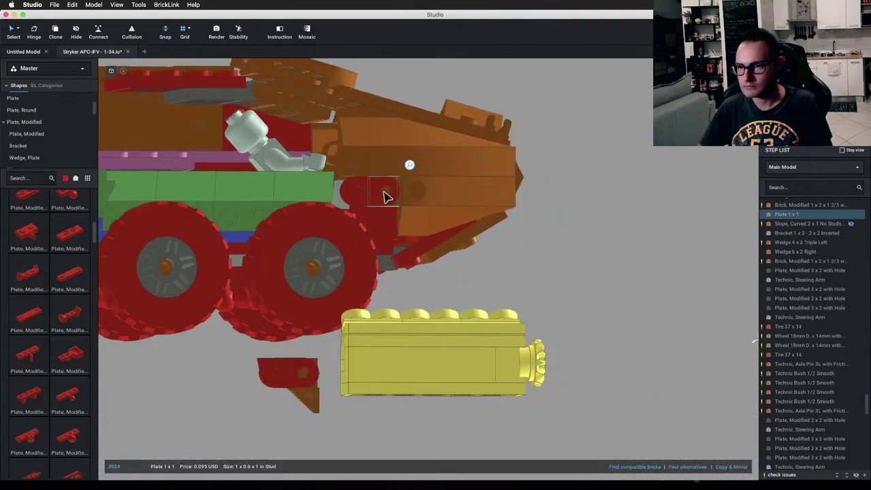
key("super+v")
mouse_move(582, 302)
right_mouse_down()
mouse_move(506, 304)
mouse_move(517, 291)
mouse_move(537, 321)
mouse_move(504, 327)
right_mouse_up()
left_click(506, 208)
key("Escape")
Step: Fit the mirrored rounded plate, quarter tile and curved slope together onto the hull behind the opposite front wedge
left_click_drag(203, 344, 286, 451)
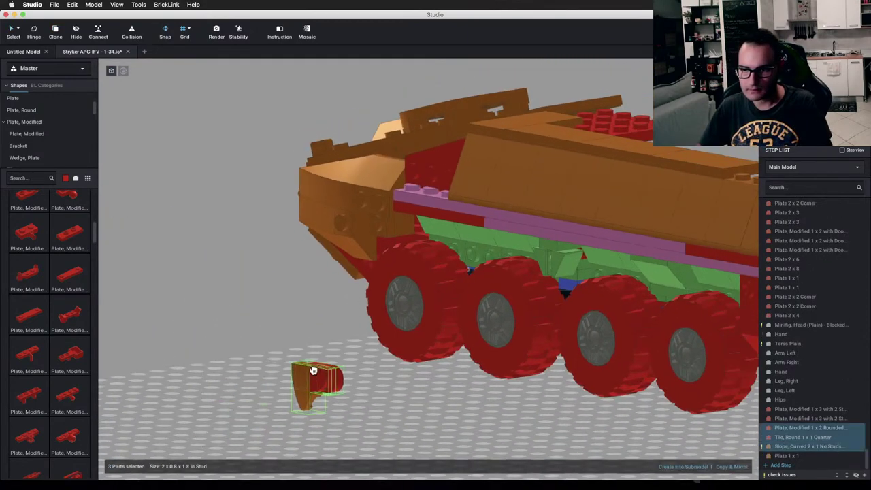
left_click_drag(313, 370, 359, 261)
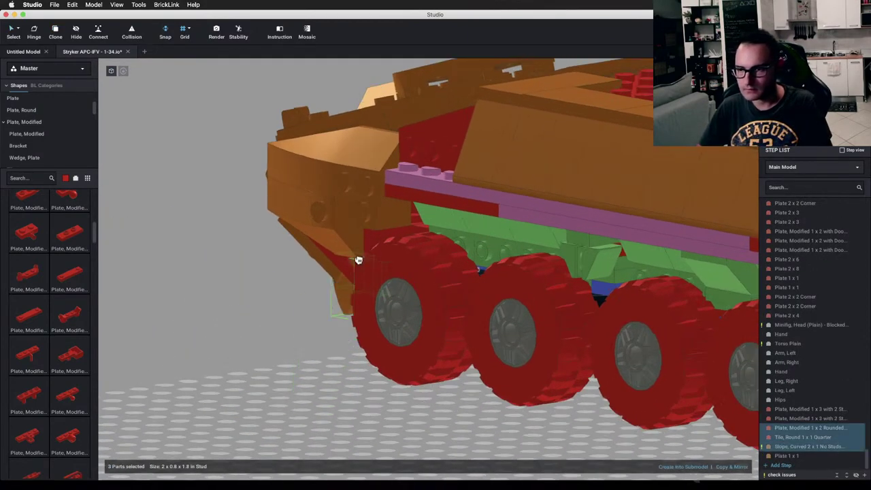
left_click(306, 343)
right_click_drag(306, 343, 482, 292)
scroll(477, 286, "up", 6)
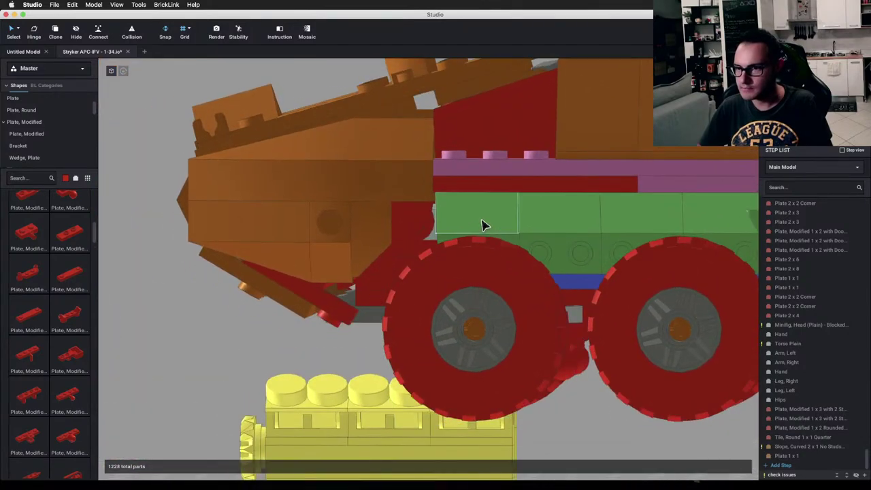
Step: Shift the frontmost green Slope 30 1 x 2 x 2/3 above the front wheel one stud forward, behind the orange wedge
left_click(482, 226)
scroll(477, 226, "down", 3)
mouse_move(473, 225)
right_mouse_down()
mouse_move(459, 229)
mouse_move(456, 216)
mouse_move(461, 224)
right_mouse_up()
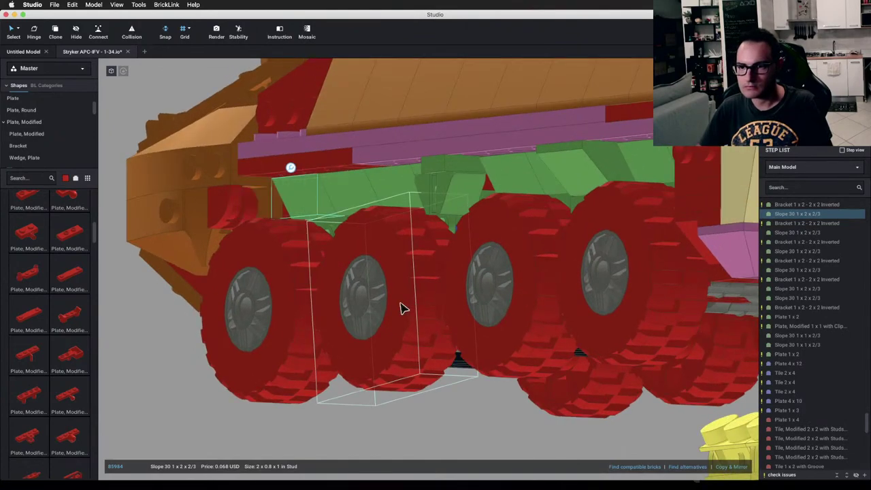
right_click_drag(402, 308, 334, 358)
left_click(204, 343)
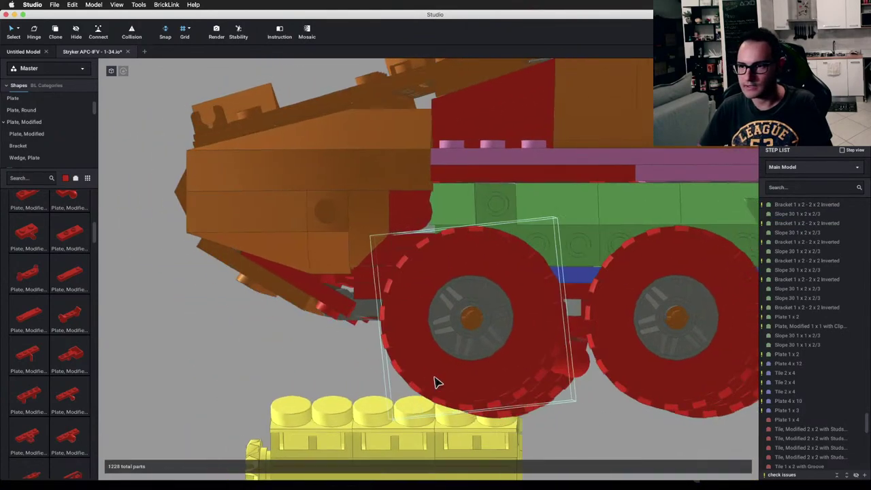
mouse_move(435, 377)
right_mouse_down()
mouse_move(421, 384)
mouse_move(404, 377)
mouse_move(412, 369)
mouse_move(425, 386)
right_mouse_up()
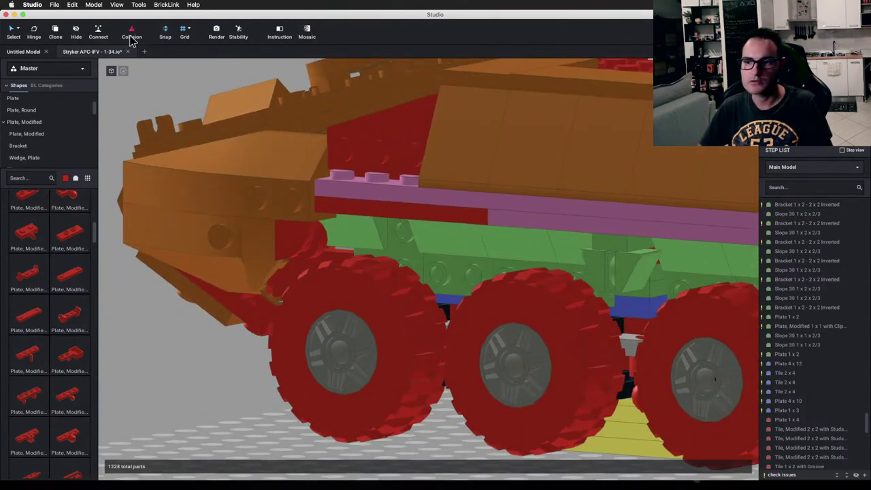
Step: Shift the remaining green Slope 30 1 x 2 x 2/3 pieces above the first two wheels one stud forward to close the gap
left_click(476, 234)
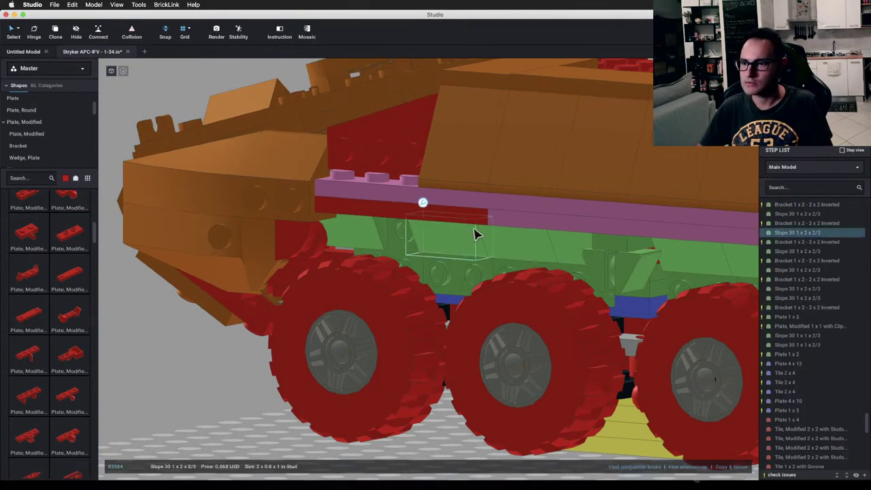
right_click_drag(476, 233, 486, 234)
left_click(662, 256)
key("a")
left_click(718, 249)
key("a")
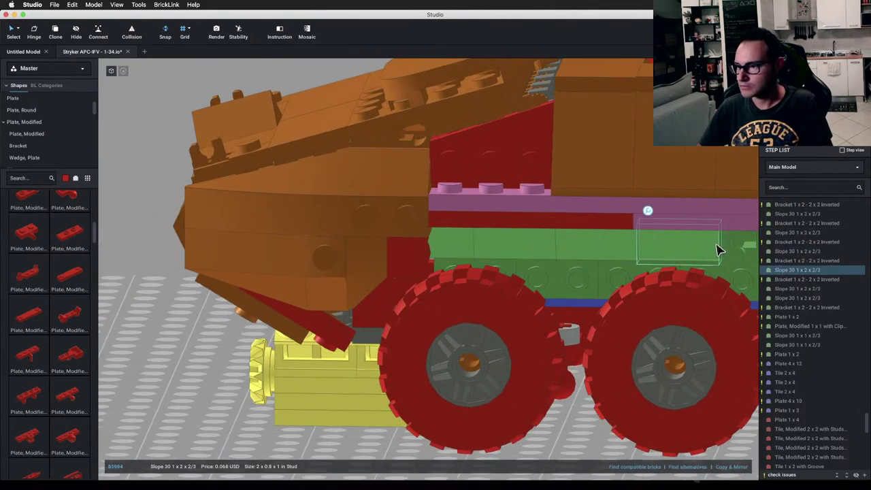
Step: Clone the green Slope 30 1 x 1 x 2/3 into the one-stud gap behind the shifted slopes, above the second wheel
middle_click_drag(700, 253, 416, 199)
left_click(533, 402)
right_click_drag(533, 405, 518, 244)
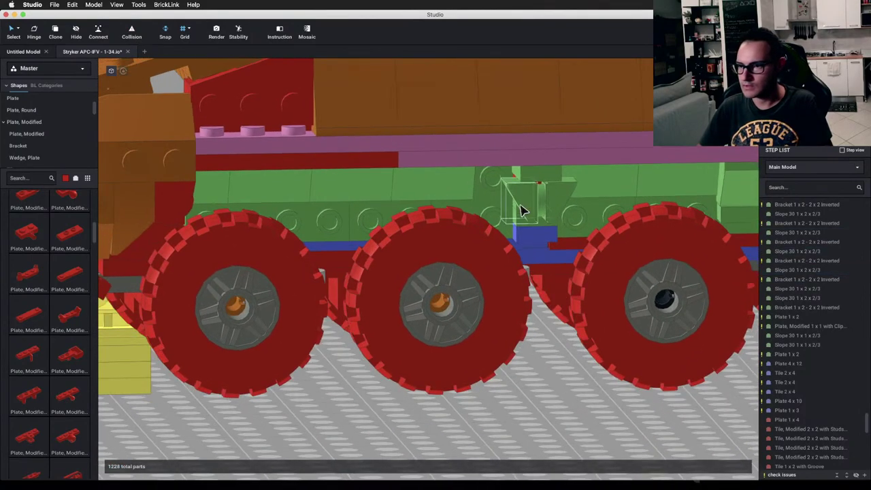
key("c")
left_click(521, 210)
key("Right")
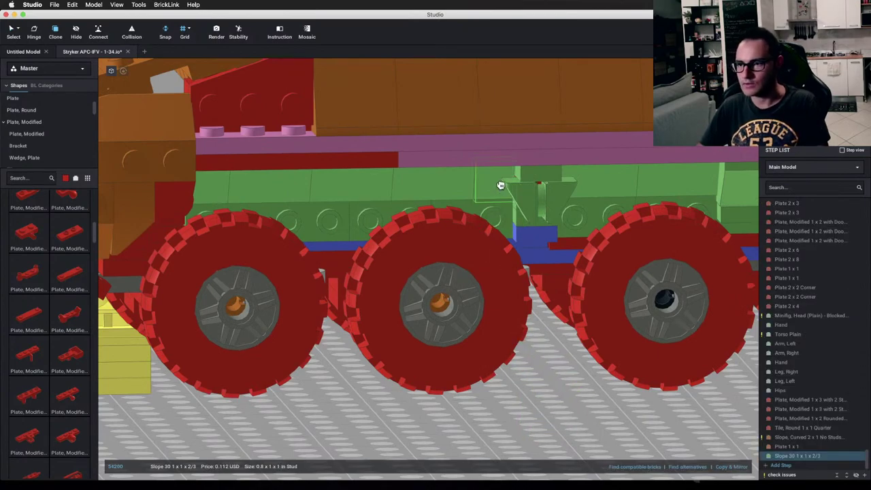
key("Escape")
Step: Hide the whole nine-part driver minifigure seated behind the front section
scroll(403, 279, "up", 5)
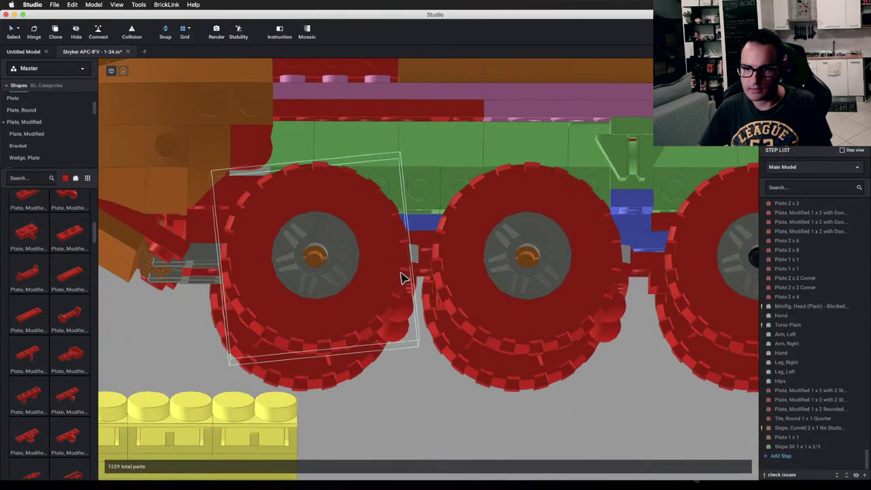
right_click_drag(401, 278, 398, 262)
left_click(302, 218)
right_click_drag(301, 218, 348, 259)
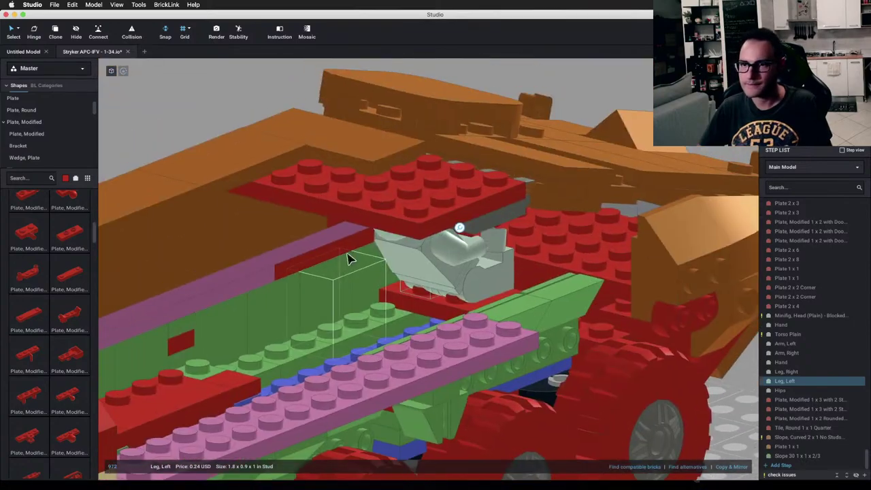
left_click(294, 71)
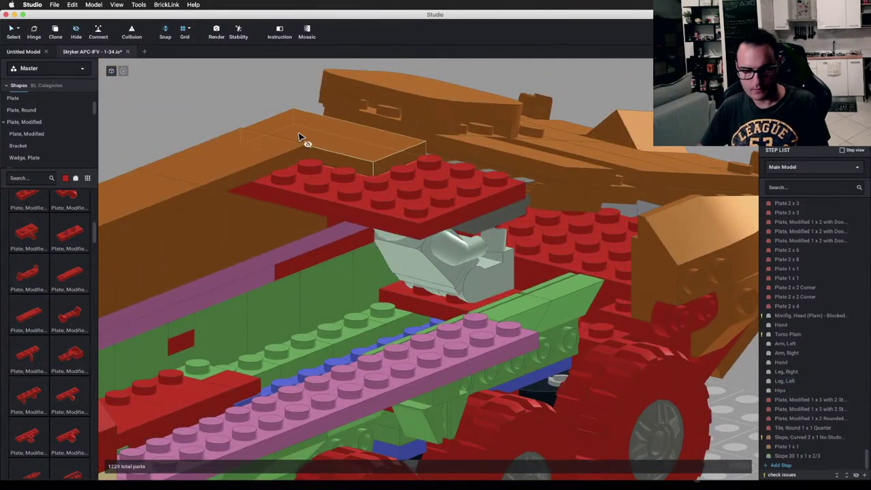
left_click(448, 274)
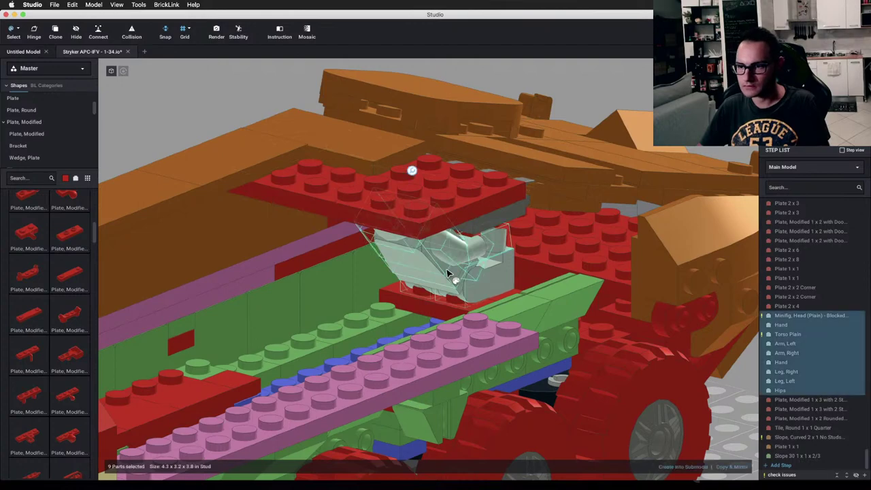
key("h")
Step: Hide the front wheel's tyre to expose the side of the hull behind it
scroll(451, 276, "up", 10)
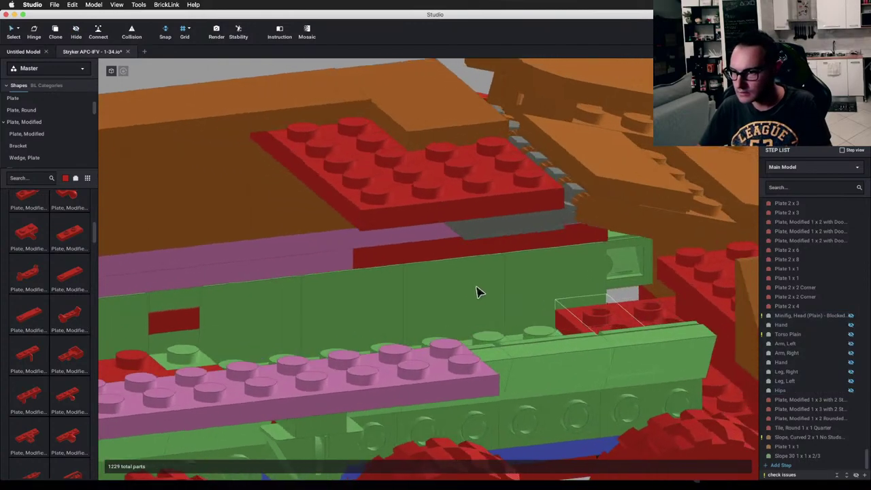
right_click_drag(476, 293, 510, 291)
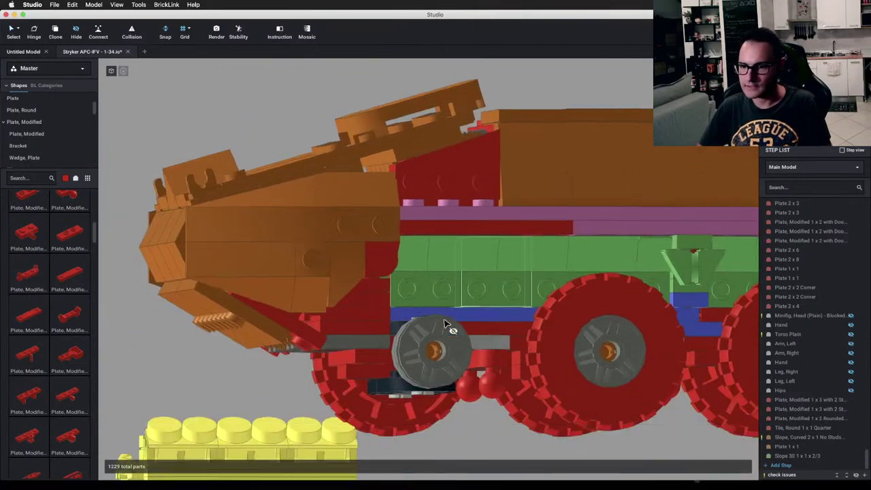
left_click(446, 325)
right_click_drag(446, 325, 479, 319)
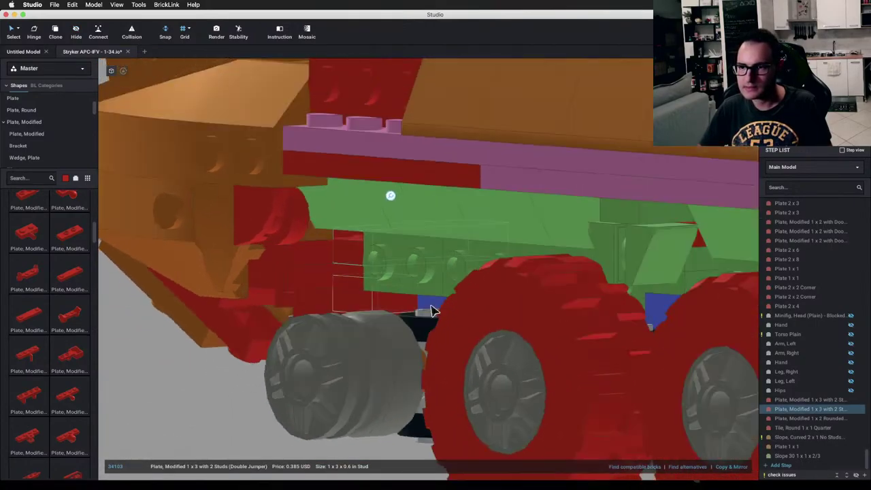
right_click_drag(431, 311, 400, 316)
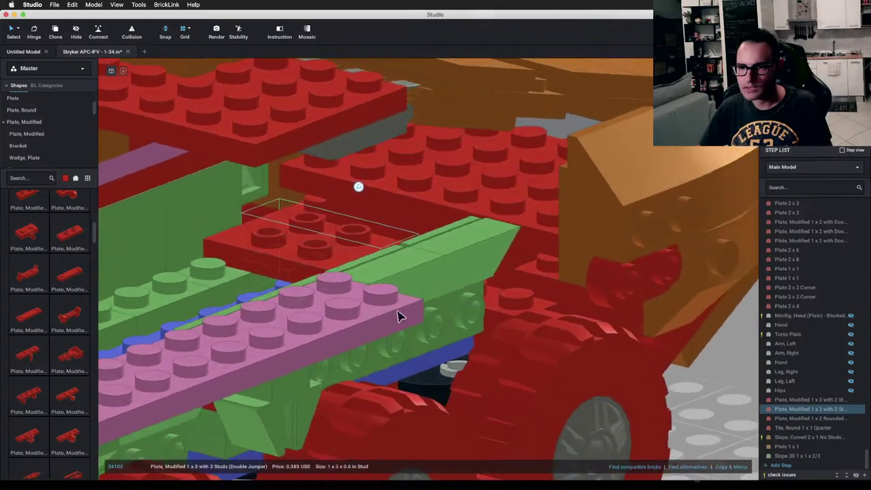
left_click(43, 123)
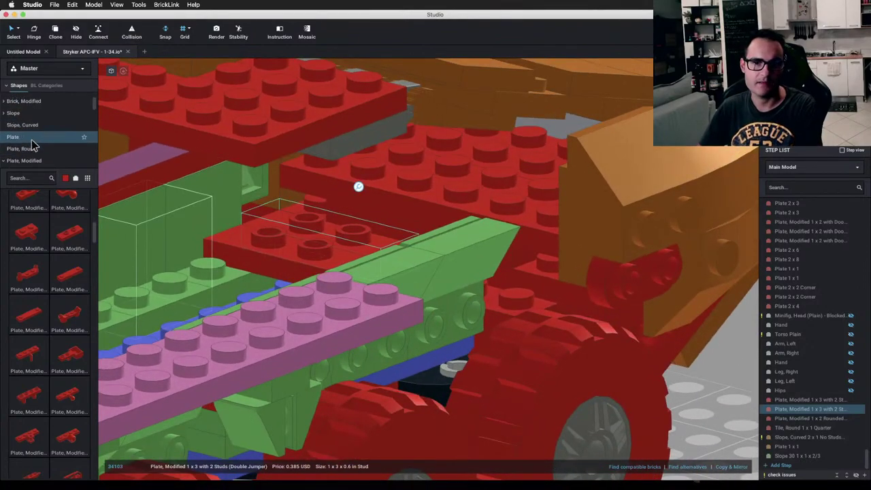
left_click(31, 138)
left_click_drag(59, 232, 347, 222)
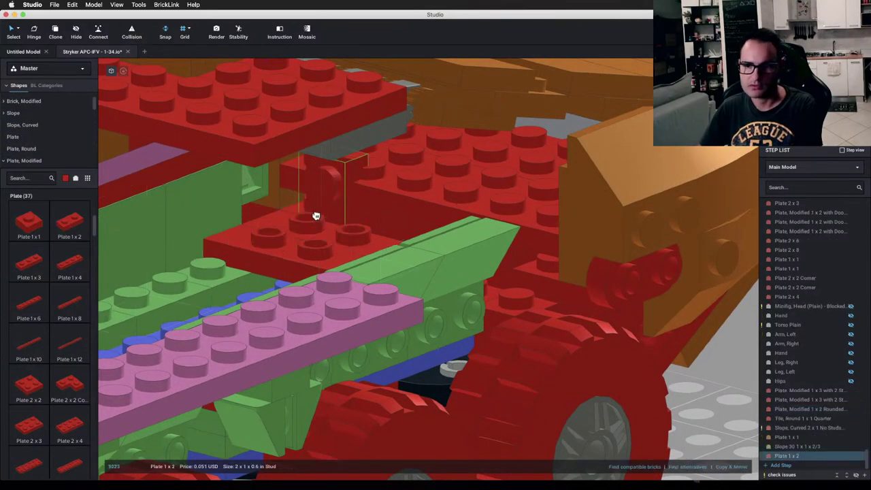
right_click_drag(316, 216, 313, 256)
key("Escape")
Step: Delete the Plate 2 x 2 Corner above the exposed front wheel and try the foremost Bracket 1 x 2 - 2 x 2 Inverted one stud further forward
right_click_drag(340, 288, 439, 284)
left_click(455, 271)
left_click(533, 291)
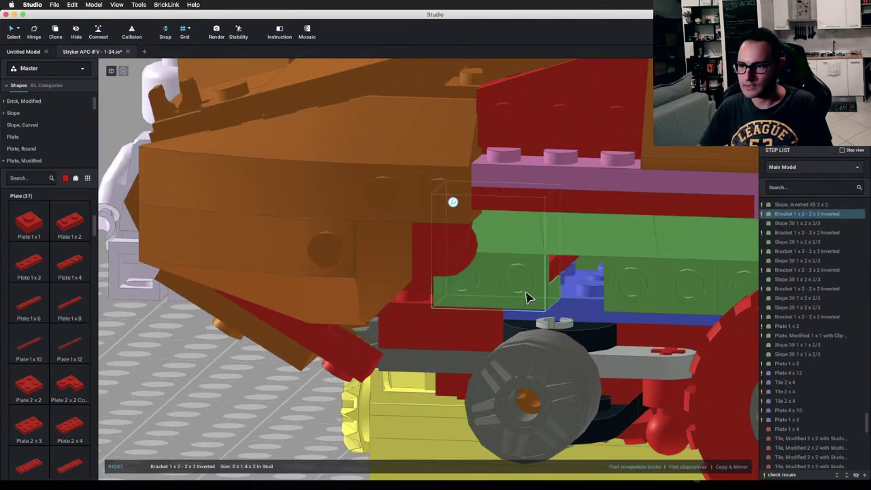
right_click_drag(530, 298, 610, 256)
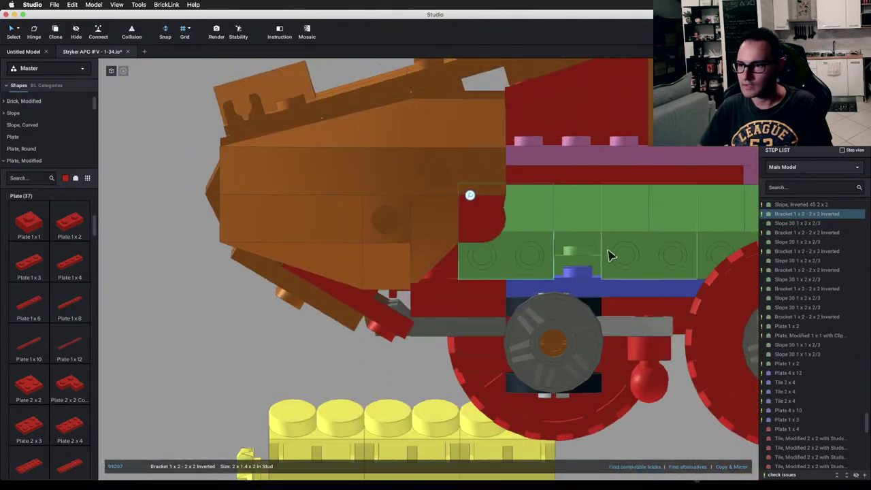
mouse_move(570, 277)
right_mouse_down()
mouse_move(554, 281)
mouse_move(561, 265)
mouse_move(565, 274)
right_mouse_up()
key("d")
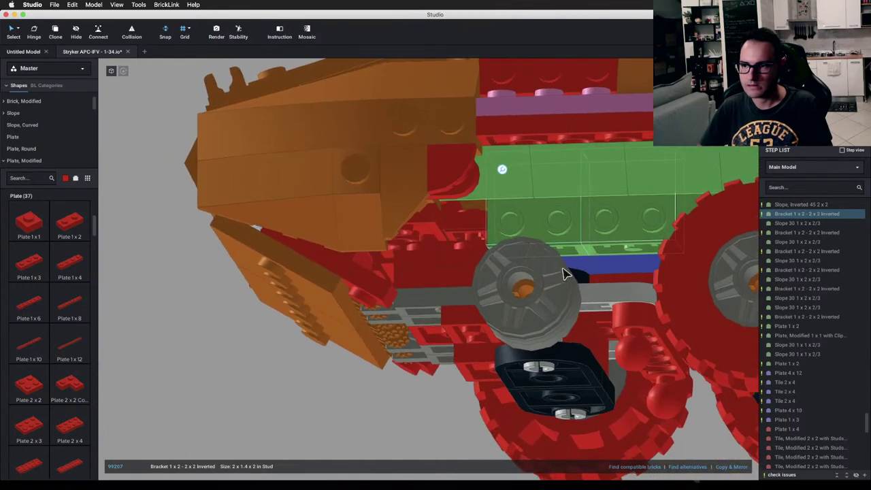
left_click(245, 341)
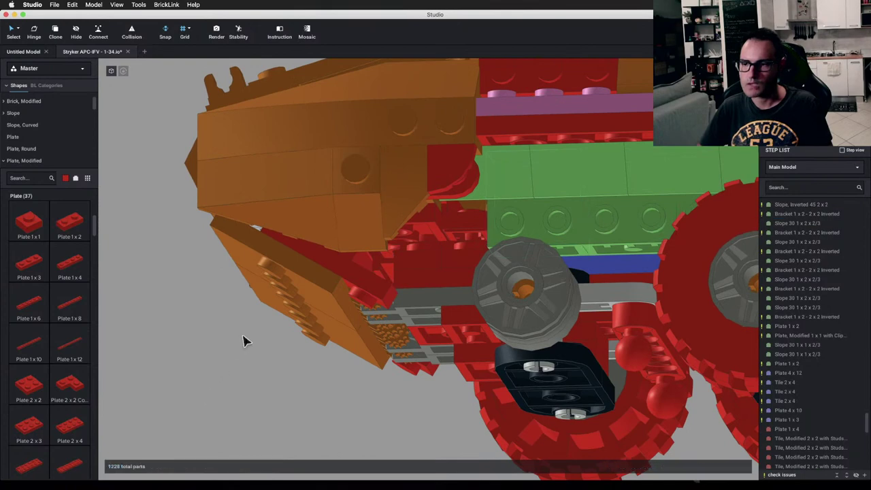
Step: Add a red Bracket 1 x 1 - 1 x 1 Inverted directly ahead of the green bracket row, above the exposed front wheel
right_click_drag(388, 303, 385, 309)
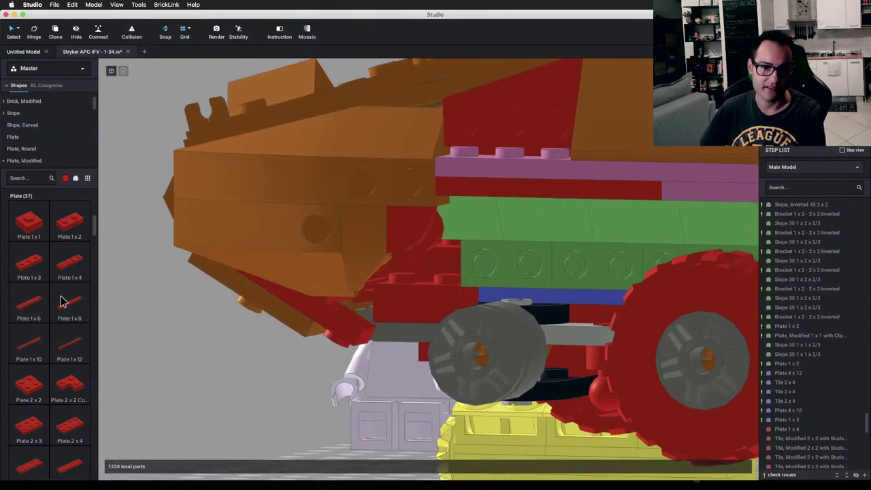
left_click(53, 160)
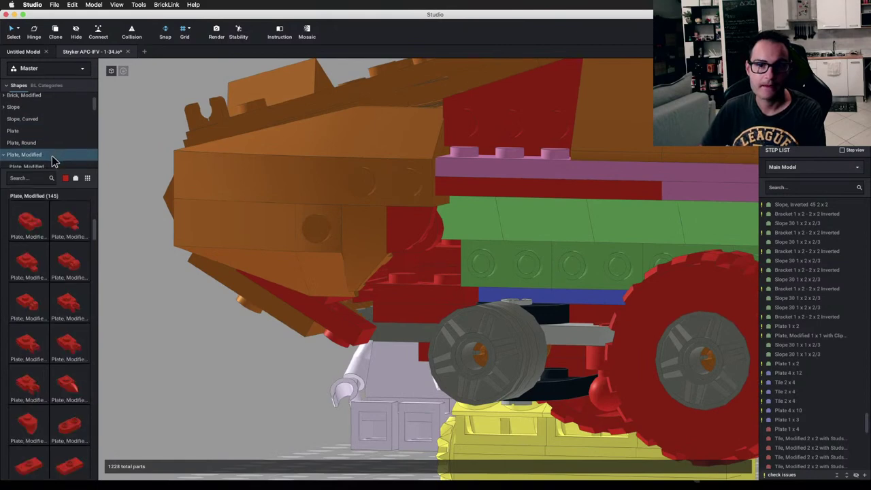
scroll(53, 158, "down", 2)
left_click(41, 143)
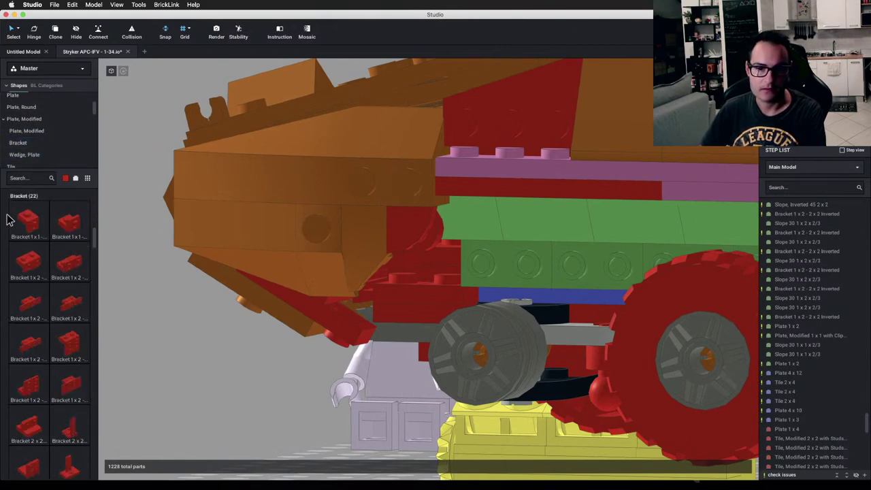
left_click_drag(70, 225, 456, 250)
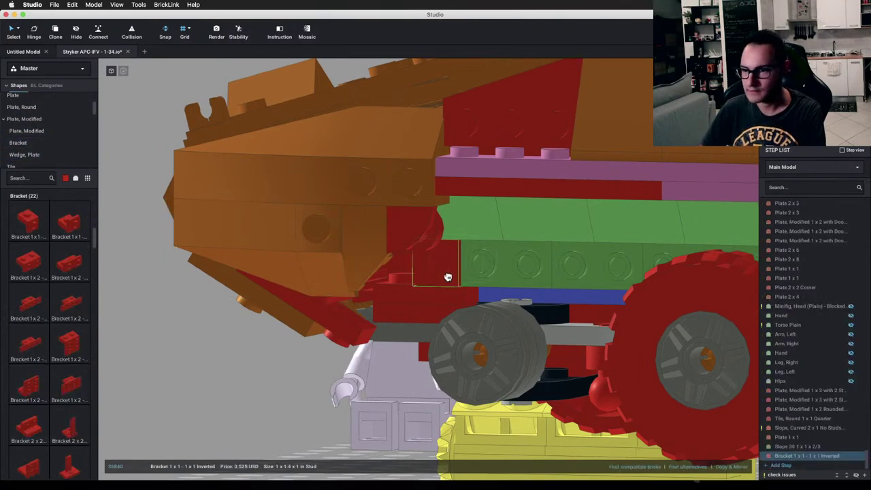
left_click(236, 366)
Step: Add a red Plate 1 x 2 on the studs just ahead of the new inverted bracket, below the front wedge
mouse_move(236, 365)
right_mouse_down()
mouse_move(236, 347)
mouse_move(220, 358)
mouse_move(231, 366)
mouse_move(228, 358)
right_mouse_up()
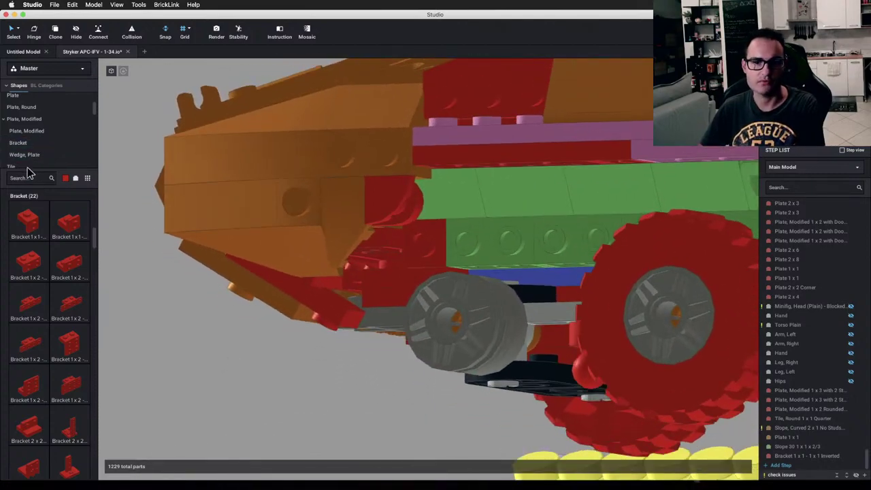
scroll(38, 126, "up", 1)
left_click(41, 103)
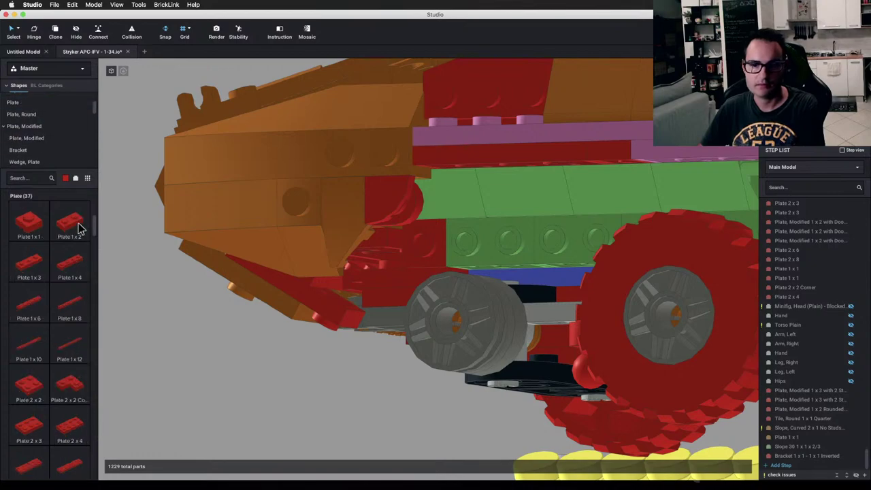
left_click_drag(79, 228, 363, 237)
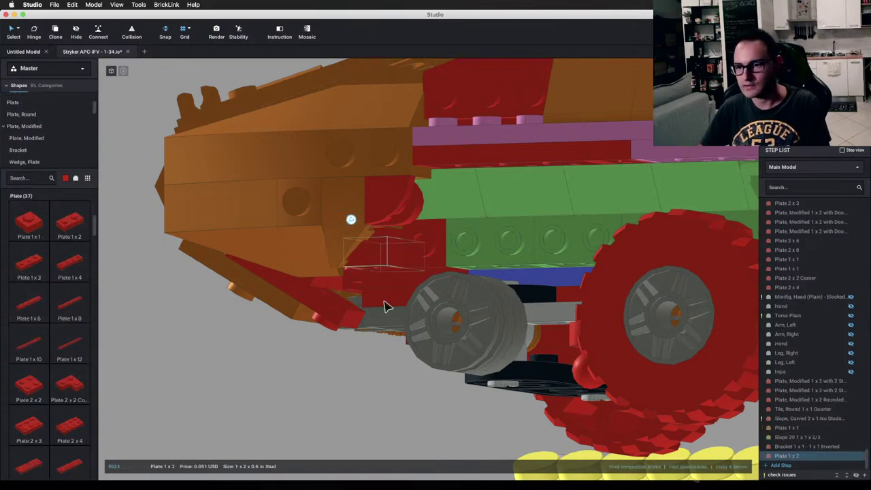
left_click(355, 402)
mouse_move(355, 401)
right_mouse_down()
mouse_move(362, 367)
mouse_move(355, 399)
mouse_move(276, 414)
mouse_move(354, 412)
right_mouse_up()
Step: Replace the Plate 2 x 2 Corner above the front wheel on the hull's open side with a Plate 1 x 2
scroll(502, 334, "down", 3)
scroll(438, 319, "up", 3)
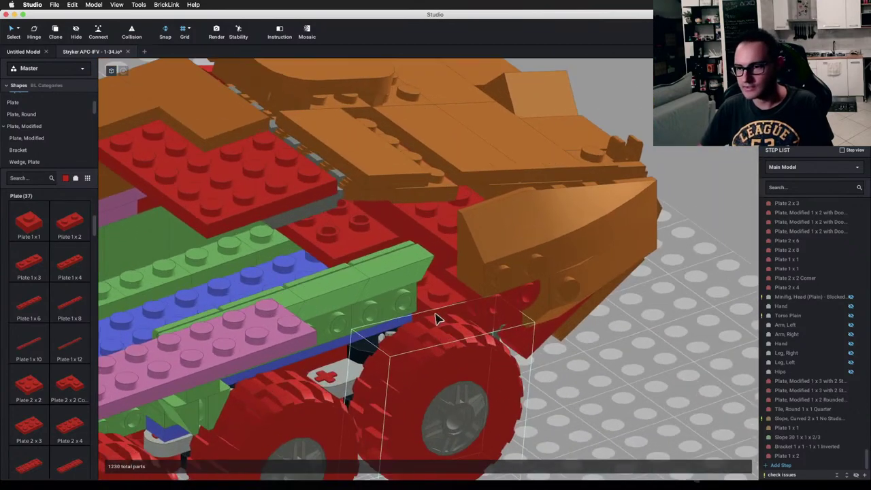
left_click(443, 309)
key("Delete")
left_click_drag(62, 235, 500, 328)
left_click(609, 398)
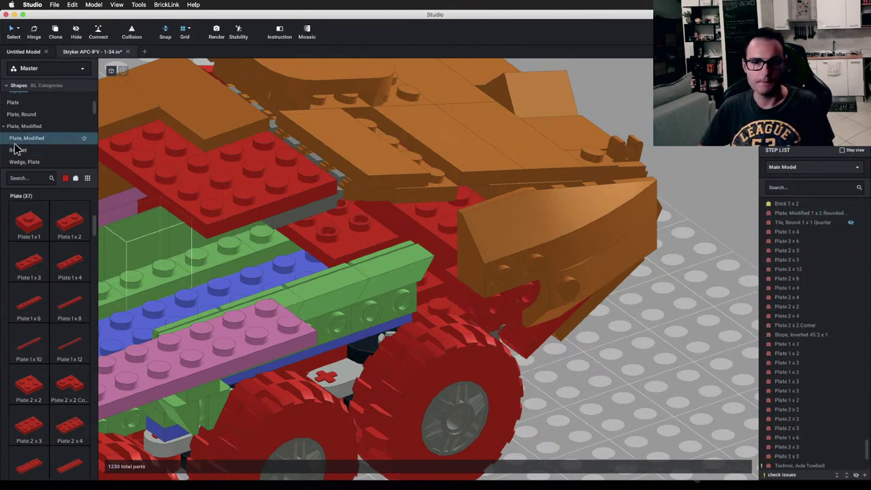
Step: Add a red Bracket 1 x 1 - 1 x 1 Inverted ahead of the green bracket row on the hull's open side
left_click(45, 151)
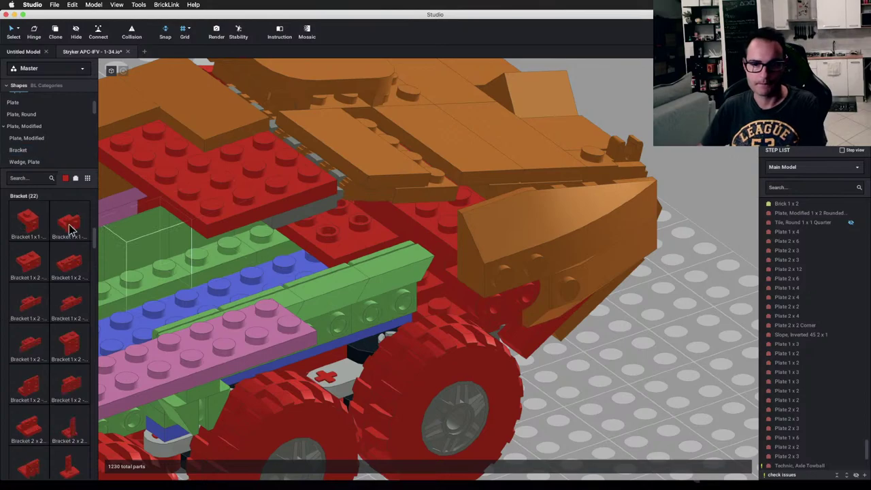
left_click_drag(72, 228, 424, 293)
right_click_drag(617, 374, 411, 208)
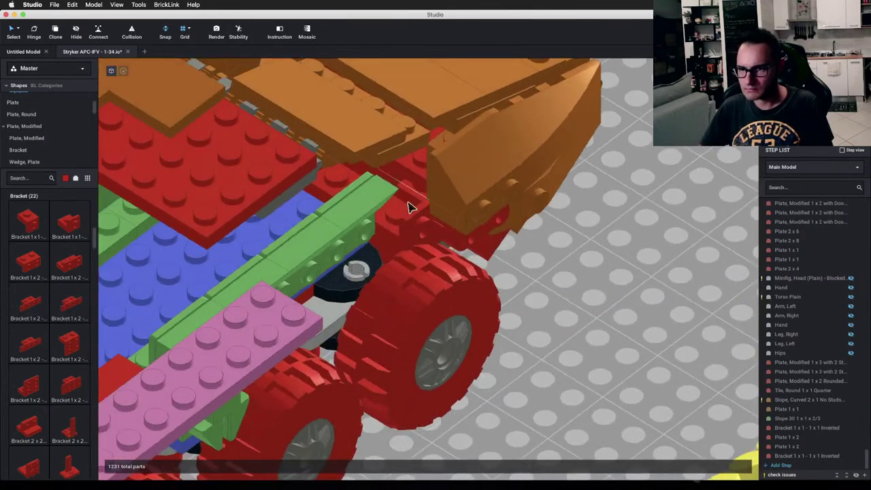
Step: Hide the orange roof armour and the upper parts behind the front section to expose the hull interior
right_click_drag(599, 315, 590, 307)
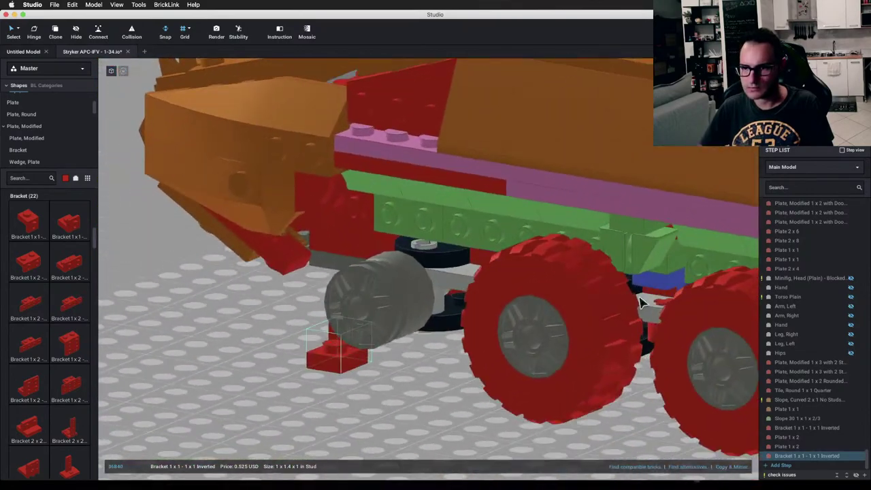
right_click_drag(640, 303, 608, 305)
scroll(468, 239, "down", 3)
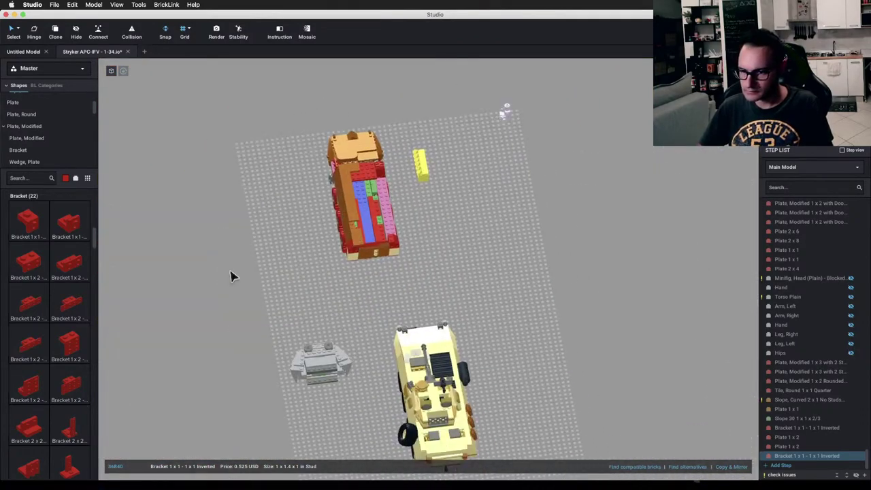
key("h")
scroll(444, 317, "up", 3)
right_click_drag(444, 317, 348, 216)
right_click_drag(334, 178, 408, 347)
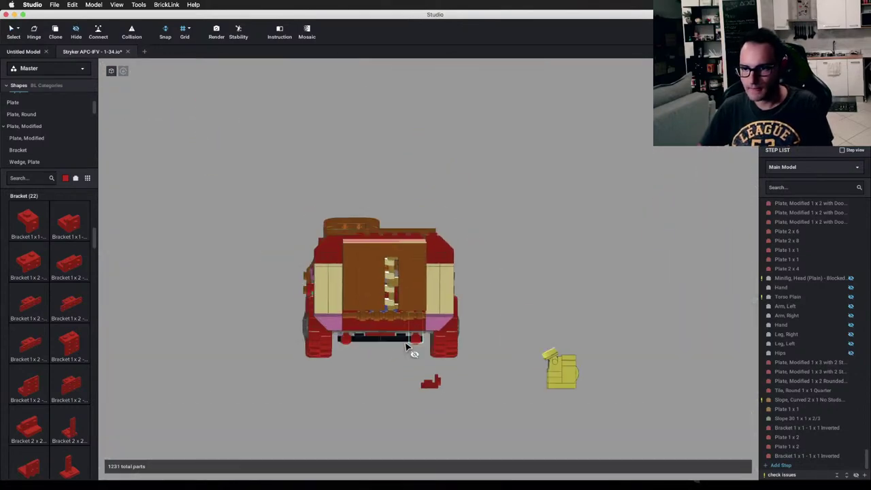
left_click_drag(226, 158, 578, 259)
right_click_drag(578, 259, 427, 327)
middle_click_drag(428, 327, 553, 239)
scroll(447, 266, "up", 3)
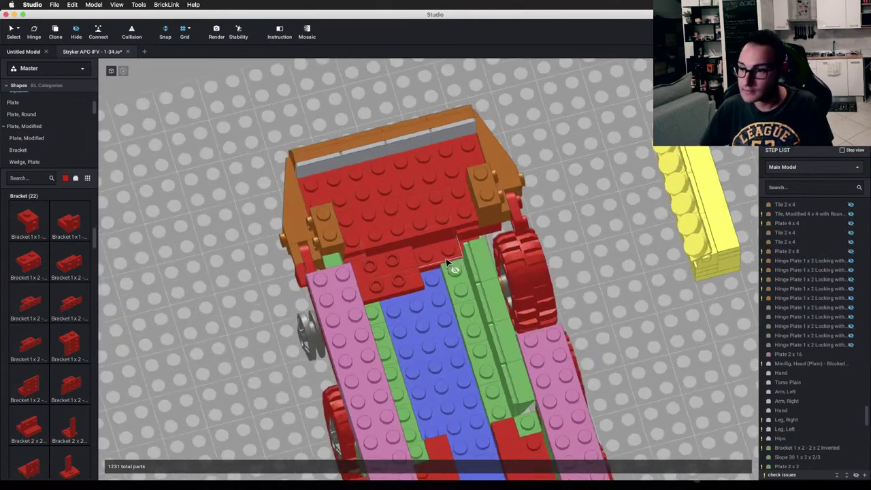
Step: Hide the small orange parts behind the two side wedges of the front section
right_click_drag(447, 266, 551, 305)
scroll(430, 256, "down", 1)
left_click(501, 429)
scroll(543, 315, "up", 3)
left_click(588, 249)
scroll(386, 325, "up", 2)
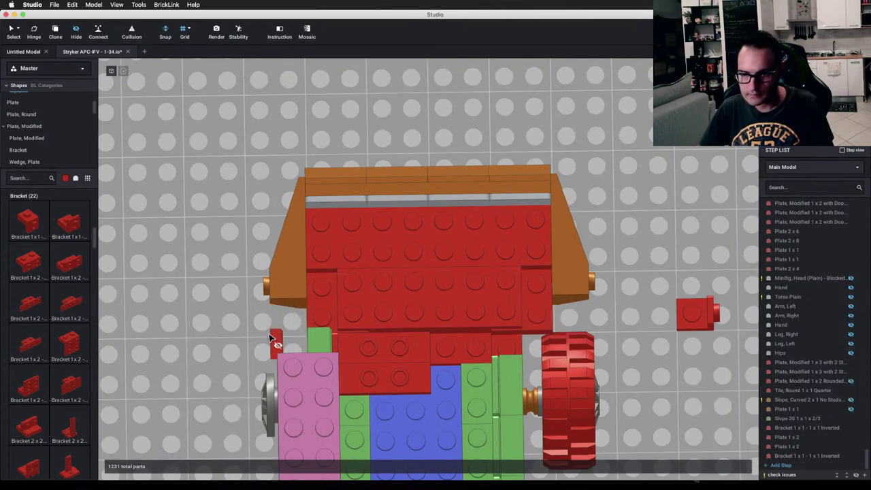
Step: Hide the red Plate 2 x 6 and Plate 2 x 8 behind the front section and the upper pink plate along the closed side
middle_click_drag(416, 343, 391, 334)
left_click(340, 306)
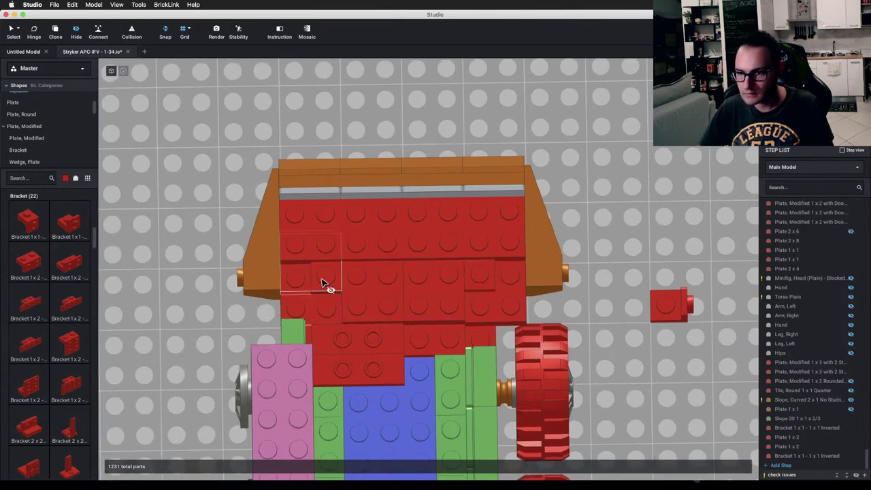
left_click(354, 248)
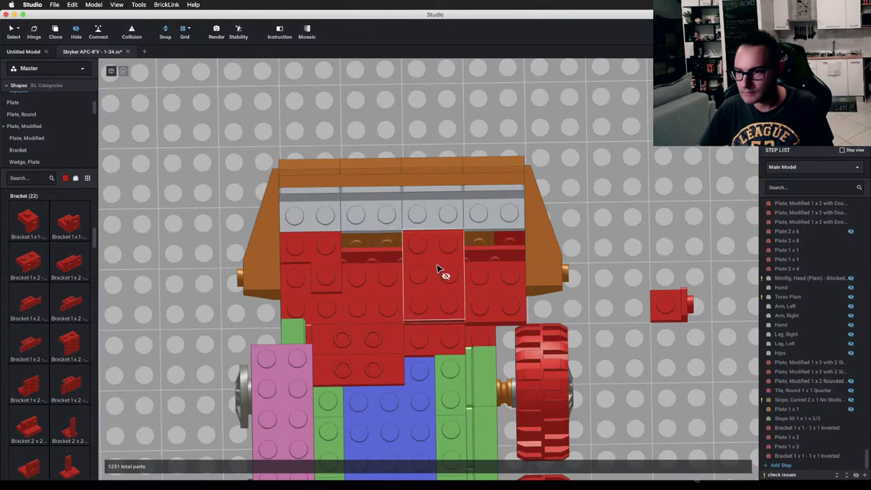
left_click(322, 258)
left_click(408, 323)
right_click_drag(426, 372, 265, 188)
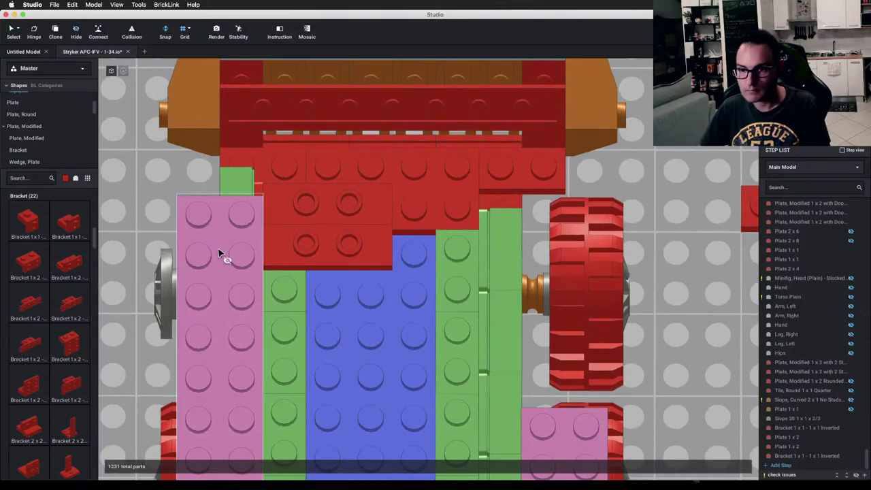
right_click_drag(219, 254, 284, 286)
left_click(210, 454)
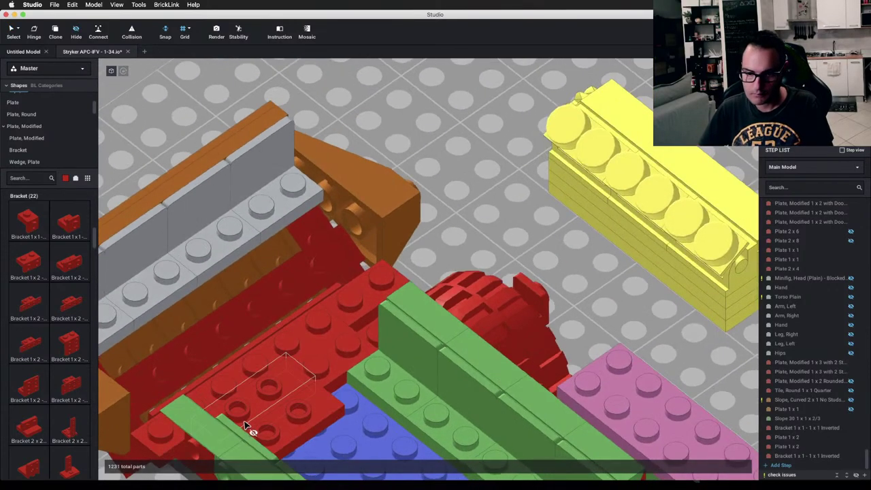
Step: Delete one green Slope 30 1 x 2 x 2/3 from the open side's row and shift the other three, leaving one free stud at each end
middle_click_drag(216, 442, 292, 284)
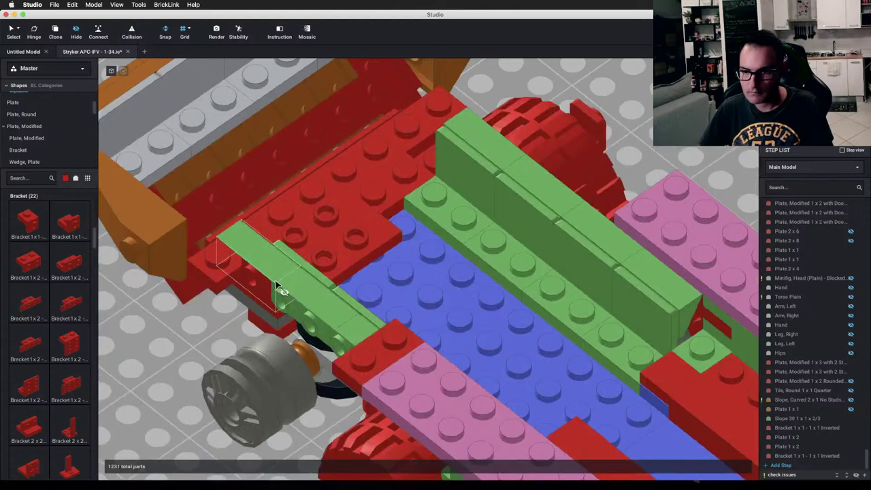
mouse_move(276, 284)
right_mouse_down()
mouse_move(292, 265)
mouse_move(286, 278)
right_mouse_up()
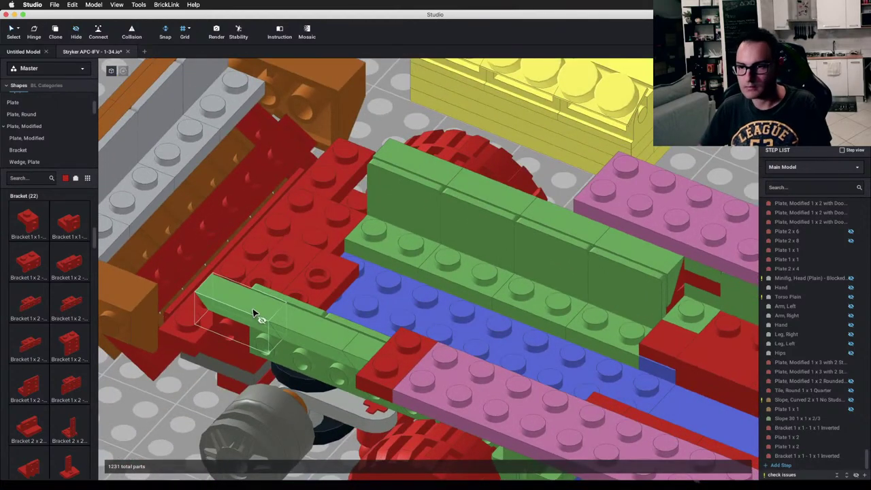
right_click_drag(342, 313, 488, 243)
left_click(475, 230)
right_click_drag(475, 272, 504, 266)
right_click_drag(571, 286, 563, 123)
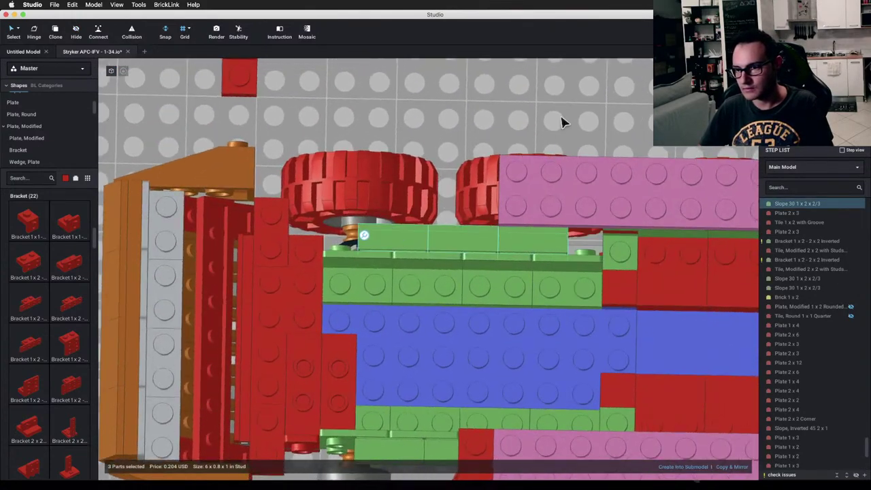
Step: Clone the green Slope 30 1 x 1 x 2/3 onto the rear end of the shifted slope row
right_click_drag(555, 286, 519, 376)
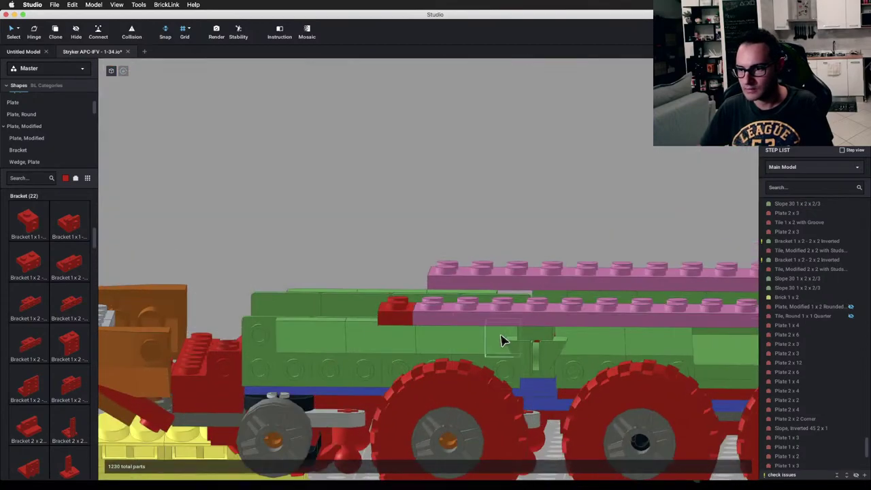
left_click(501, 341)
right_click_drag(500, 340, 570, 337)
left_click(580, 349)
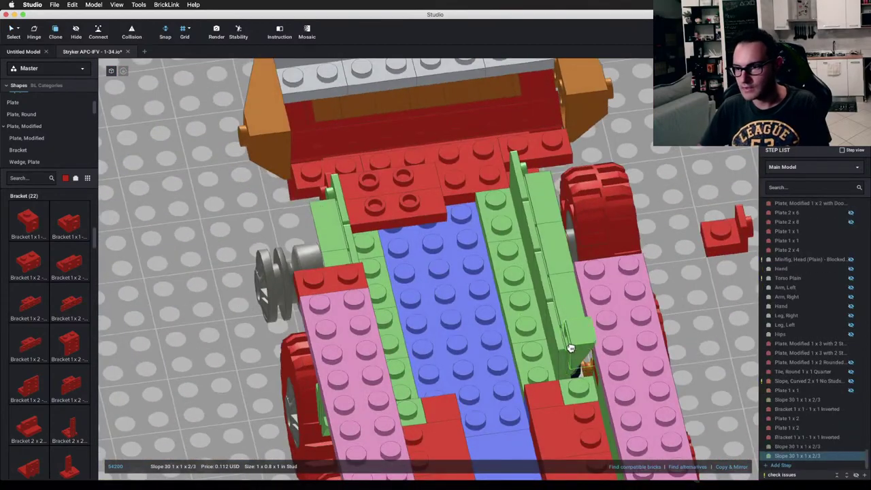
Step: Move the loose red Bracket 1 x 1 - 1 x 1 Inverted onto the hull, directly ahead of the green bracket row beside the front wheel
right_click_drag(551, 234, 395, 345)
middle_click_drag(514, 307, 395, 301)
left_click_drag(672, 286, 531, 282)
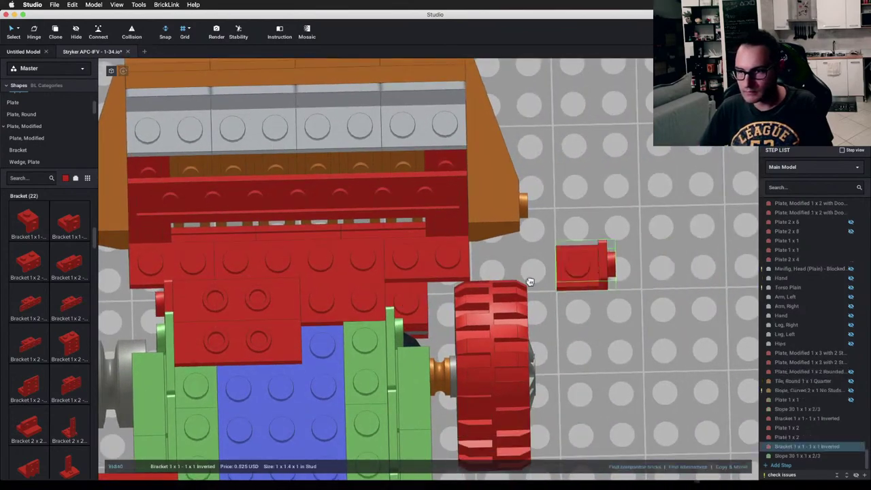
middle_click_drag(517, 296, 635, 289)
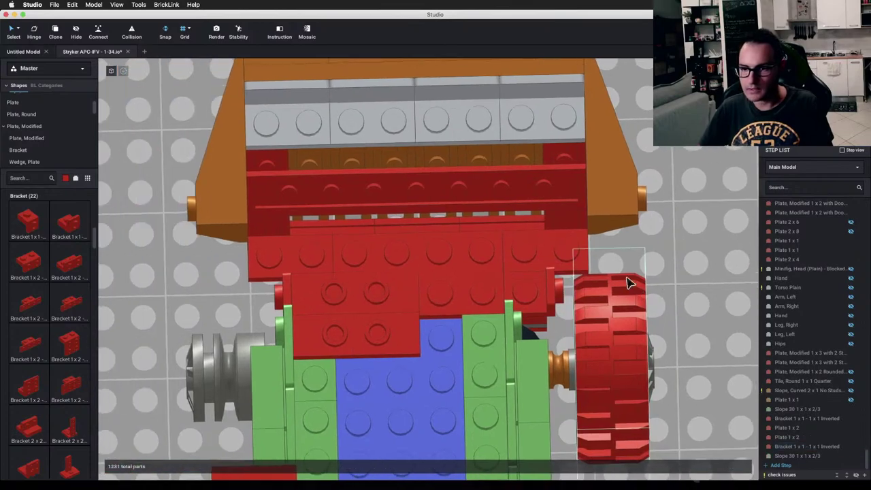
Step: Show all hidden parts briefly to examine how the new bracket fits beneath the front section
right_click_drag(627, 278, 603, 196)
key("super+l")
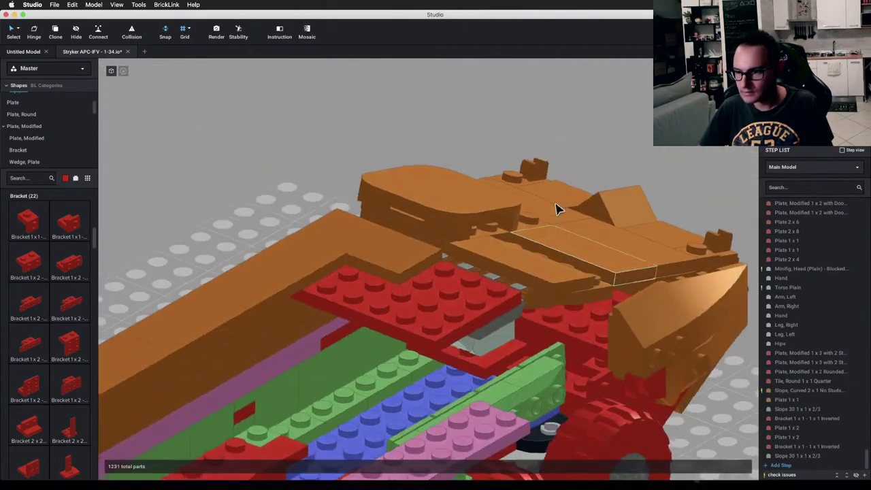
right_click_drag(556, 209, 582, 216)
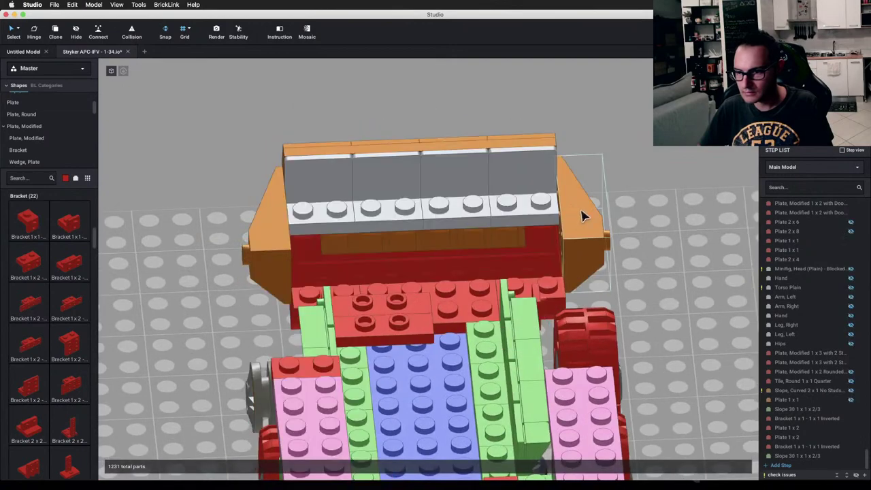
scroll(423, 274, "up", 3)
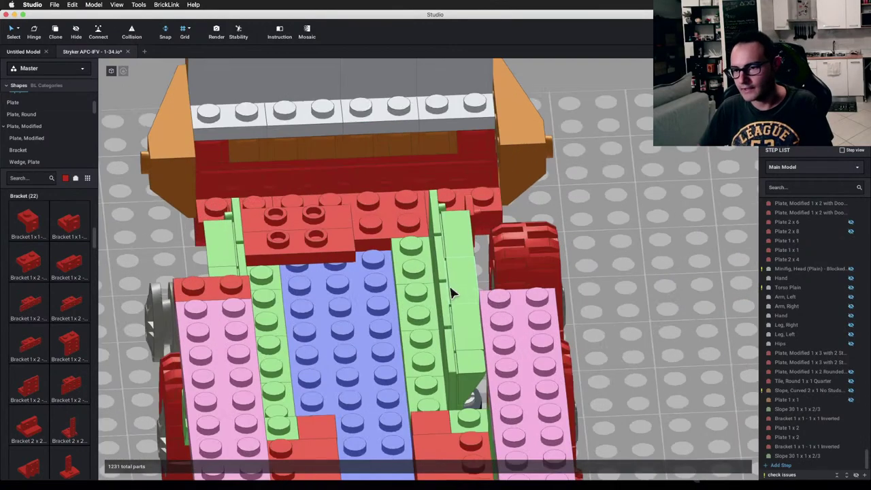
Step: Try moving the row of four green inverted brackets and its slopes outward from the hull
right_click_drag(451, 288, 508, 322)
left_click(508, 322)
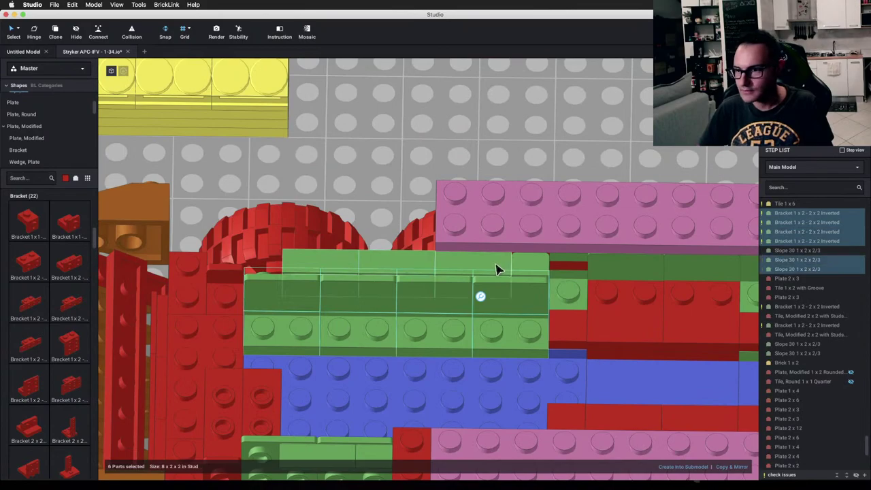
right_click_drag(534, 270, 498, 275)
key("Right")
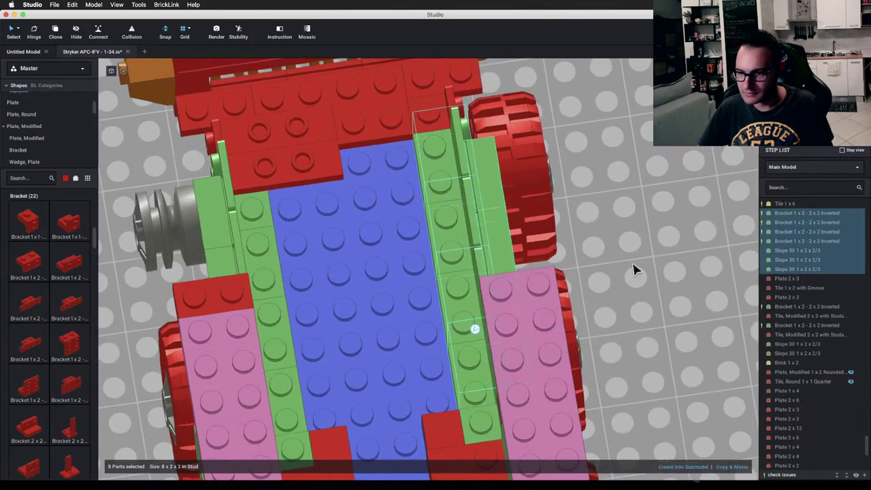
left_click(640, 275)
middle_click_drag(640, 275, 568, 242)
scroll(568, 243, "down", 3)
right_click_drag(560, 237, 460, 355)
left_click(458, 350)
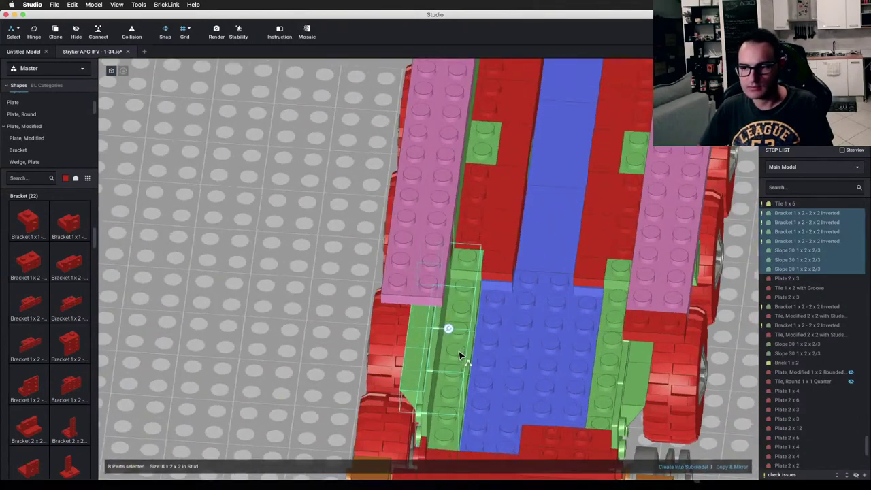
left_click(242, 259)
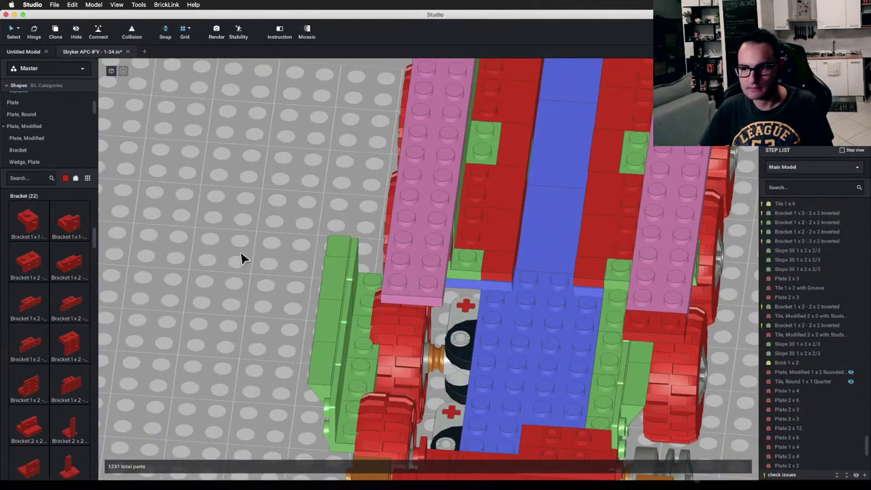
mouse_move(333, 285)
right_mouse_down()
mouse_move(346, 286)
mouse_move(335, 279)
right_mouse_up()
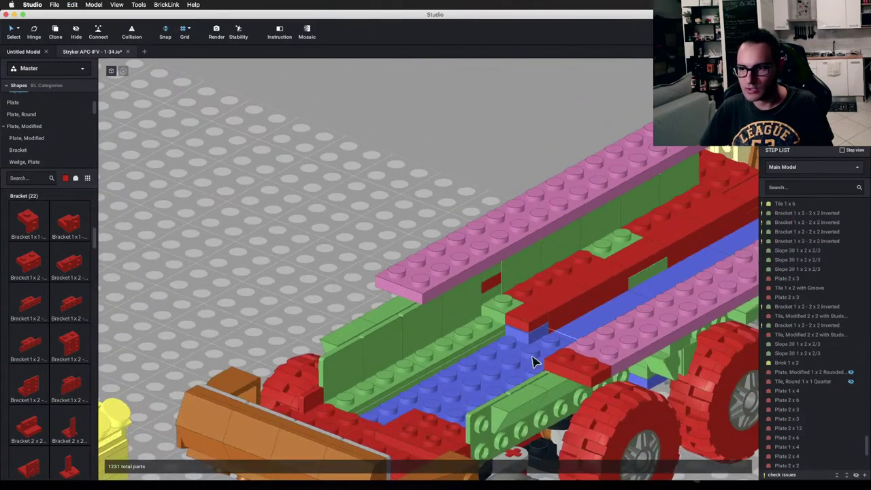
Step: Show all hidden parts again and bring the vehicle's underside into view
right_click_drag(533, 361, 405, 346)
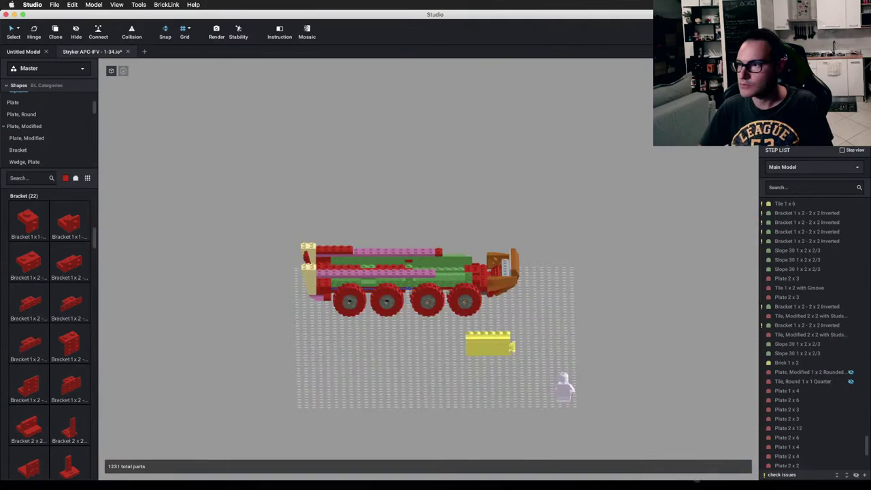
key("shift+super+l")
scroll(401, 255, "down", 3)
right_click_drag(401, 255, 399, 290)
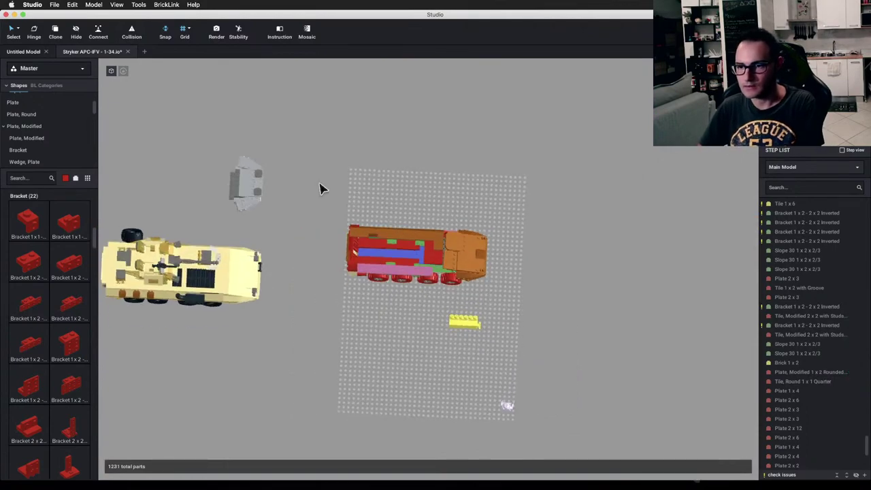
left_click_drag(321, 182, 520, 295)
left_click(524, 302)
scroll(477, 275, "up", 5)
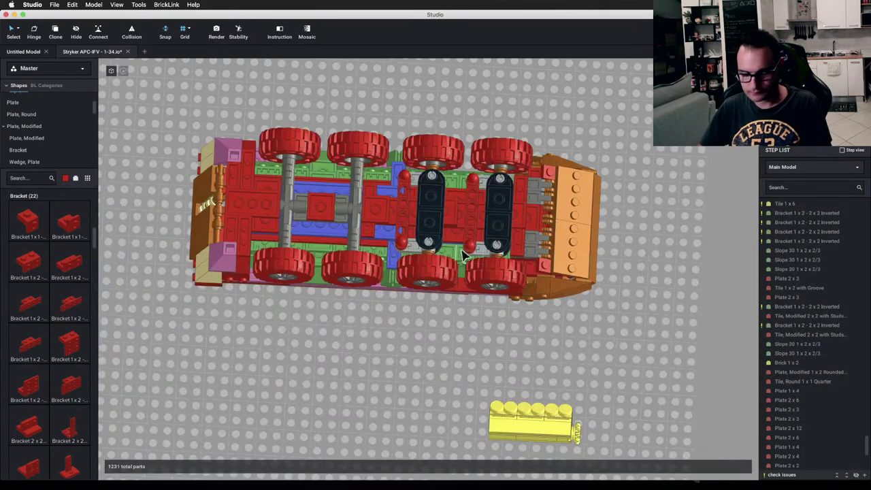
Step: Hide the red tyres on both sides of the vehicle, leaving the grey rims visible
scroll(445, 249, "up", 3)
middle_click_drag(405, 232, 428, 312)
scroll(428, 311, "up", 3)
right_click_drag(428, 311, 362, 293)
key("h")
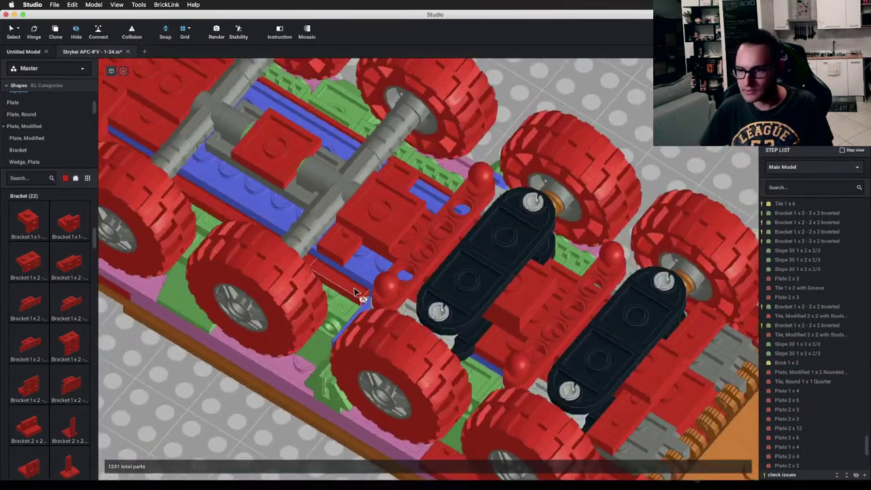
left_click(399, 347)
left_click(558, 221)
left_click(681, 229)
right_click_drag(533, 411, 540, 366)
scroll(541, 366, "down", 5)
left_click(385, 266)
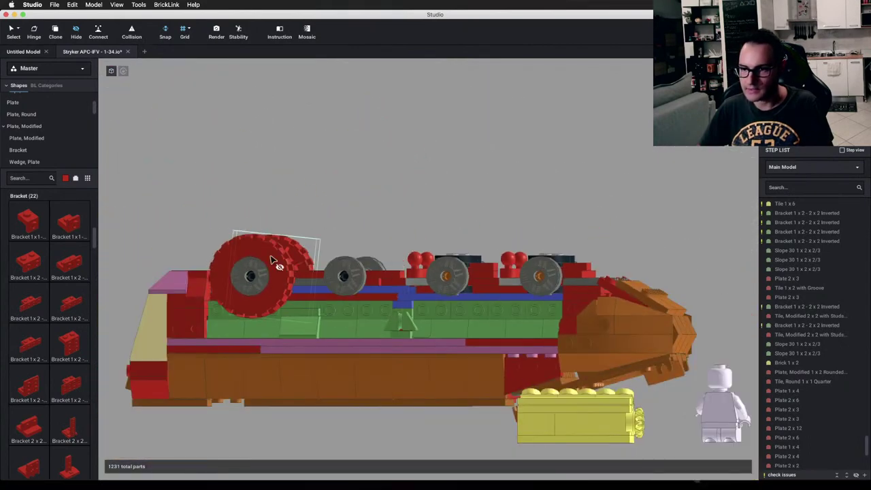
left_click(288, 253)
right_click_drag(288, 252, 294, 250)
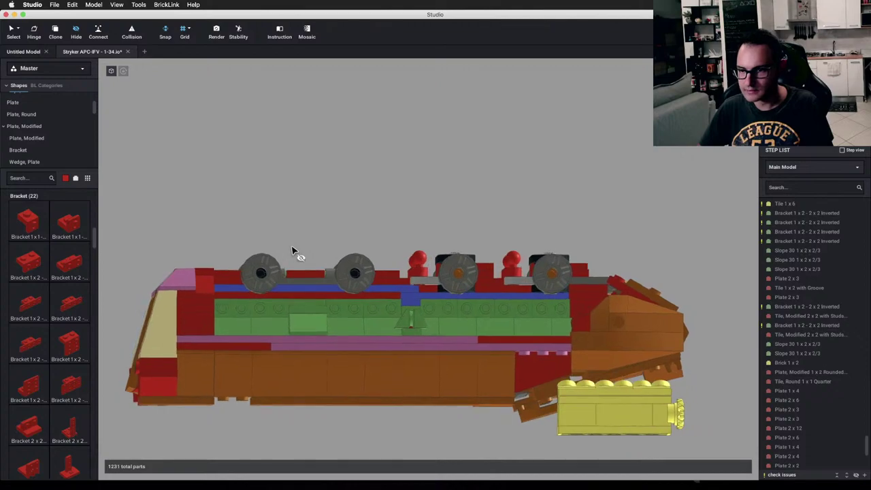
Step: Hide the wheel rims, axles, ball-joint plates and other parts protruding below the chassis
left_click_drag(160, 207, 665, 286)
right_click_drag(665, 286, 486, 282)
scroll(497, 275, "up", 2)
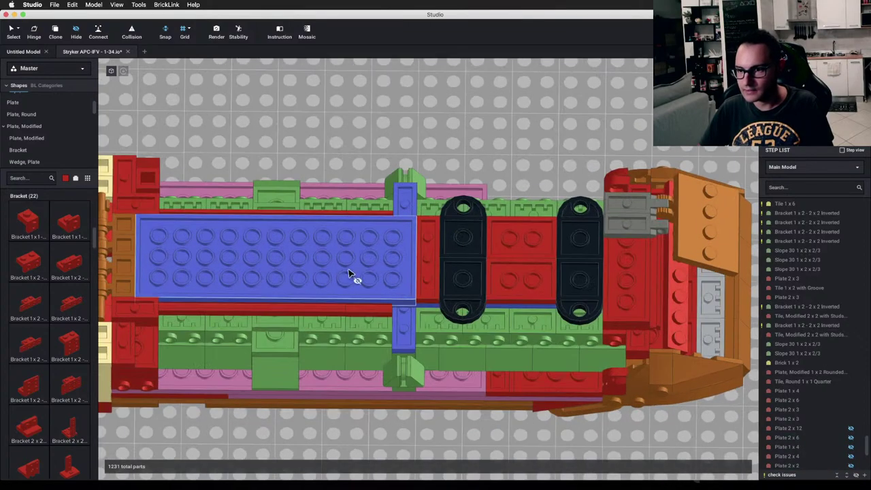
Step: Hide the long blue bottom plate, the black rounded steering parts and the red plates between them to expose the inner chassis plates
left_click(345, 269)
left_click(455, 274)
left_click(459, 236)
left_click(425, 267)
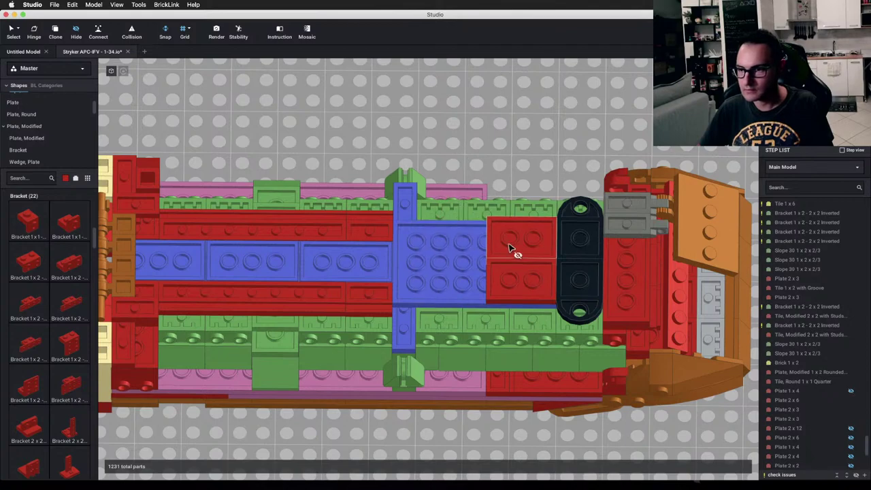
left_click(516, 249)
left_click(538, 291)
left_click(592, 289)
left_click(587, 230)
key("Escape")
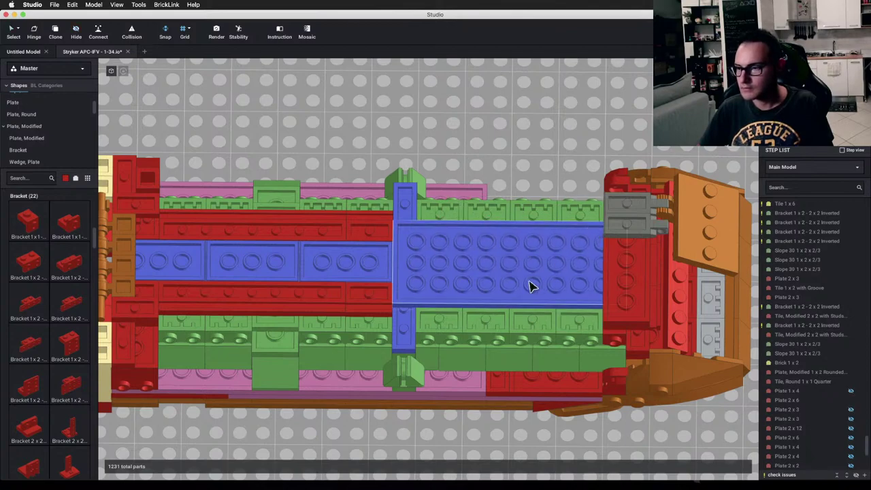
mouse_move(530, 285)
right_mouse_down()
mouse_move(531, 265)
mouse_move(518, 270)
mouse_move(526, 277)
right_mouse_up()
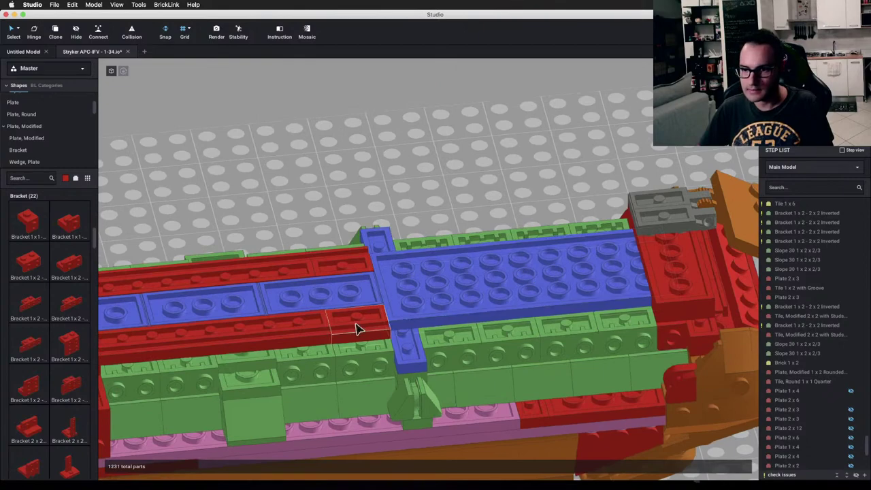
right_click_drag(257, 318, 230, 320)
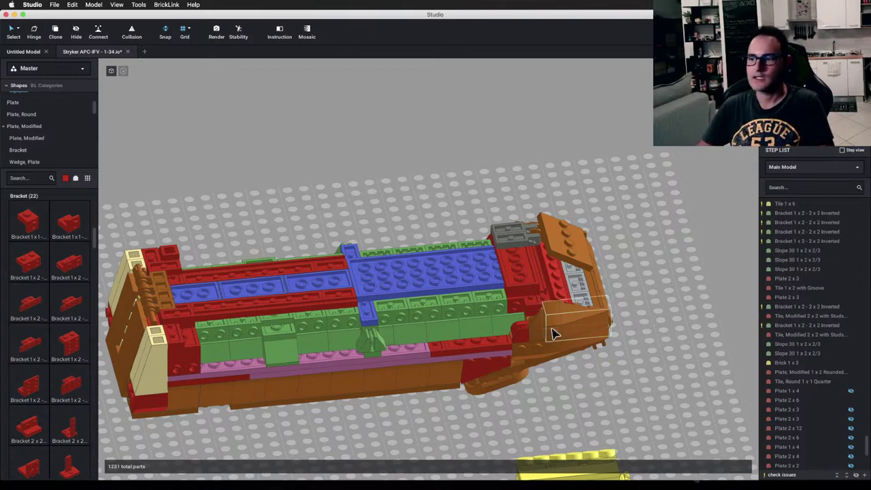
Step: Examine the exposed chassis plates from the underside and the side, including the driver's position behind the front section
scroll(550, 329, "down", 3)
right_click_drag(551, 328, 541, 304)
scroll(537, 304, "down", 2)
right_click_drag(537, 376, 492, 309)
scroll(505, 307, "up", 3)
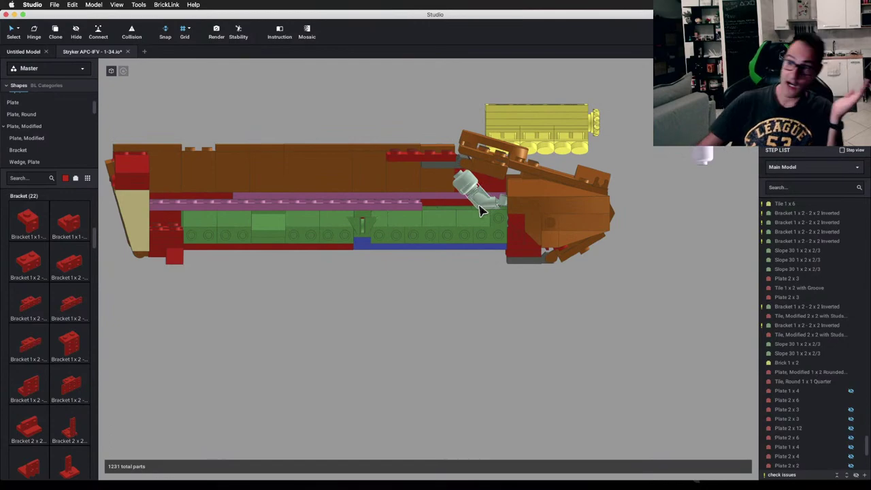
right_click_drag(512, 197, 525, 272)
scroll(444, 267, "up", 3)
scroll(446, 265, "down", 3)
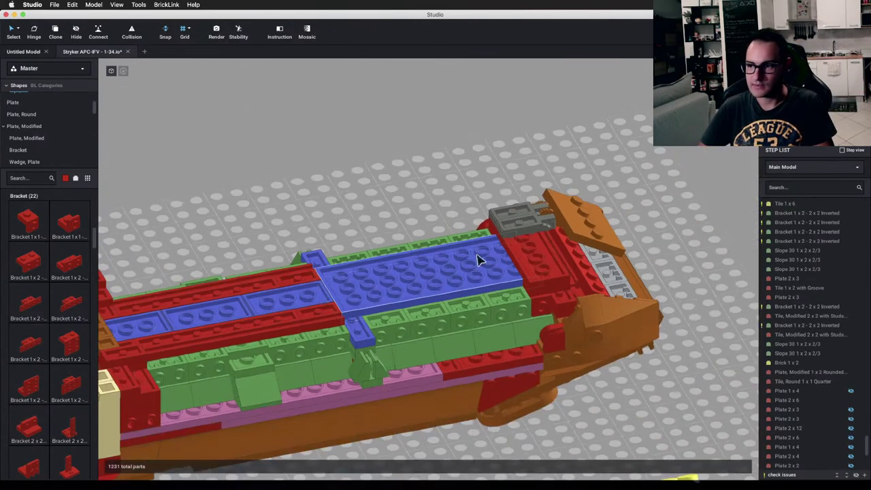
Step: Move the blue 4 x 10 plate out of the chassis to examine the parts around the opening, and put it back
key("h")
left_click(519, 260)
right_click_drag(540, 311, 509, 323)
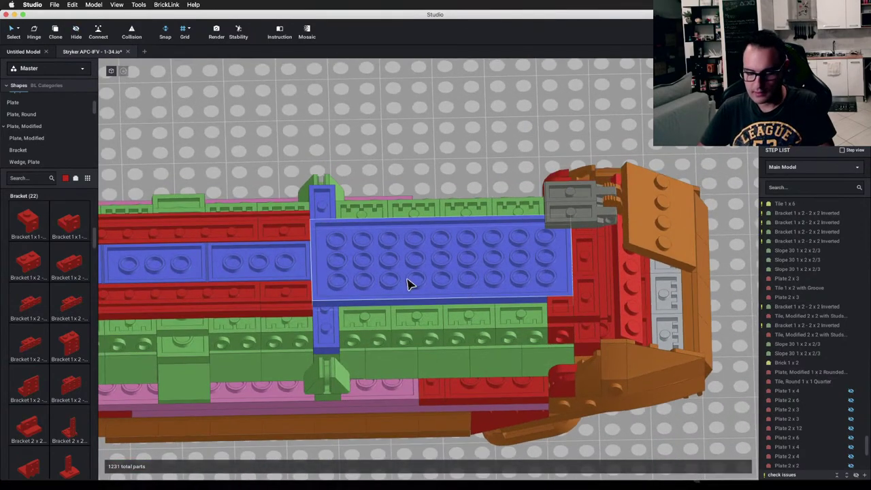
left_click_drag(409, 284, 395, 111)
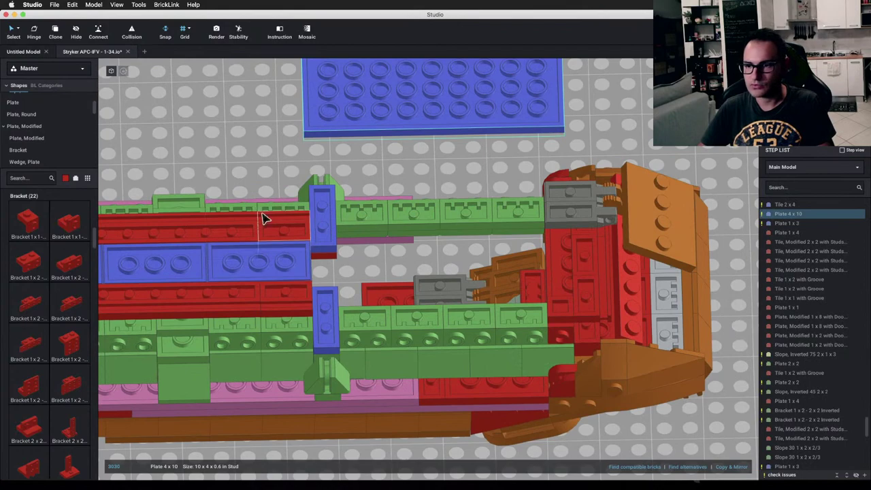
right_click_drag(263, 218, 383, 279)
left_click_drag(382, 279, 516, 181)
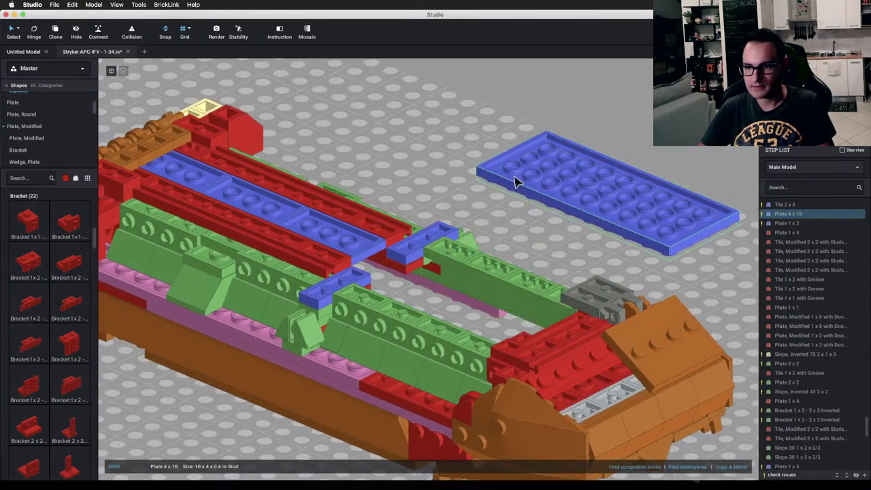
left_click_drag(340, 269, 343, 268)
right_click_drag(343, 268, 442, 271)
scroll(441, 271, "down", 2)
middle_click_drag(347, 268, 439, 291)
scroll(439, 291, "up", 2)
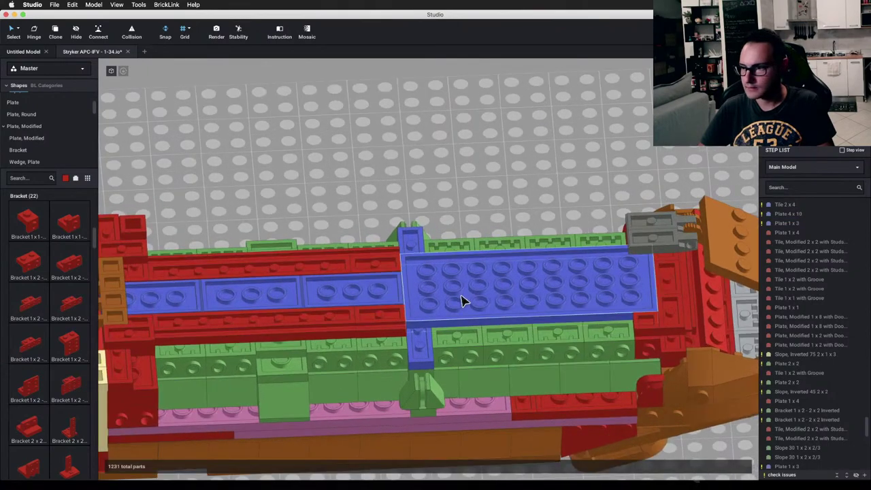
Step: Delete the two red 1 x 1 plates beside the front end of the blue 4 x 10 plate, and the 4 x 10 plate itself
left_click(462, 301)
right_click_drag(461, 302, 477, 199)
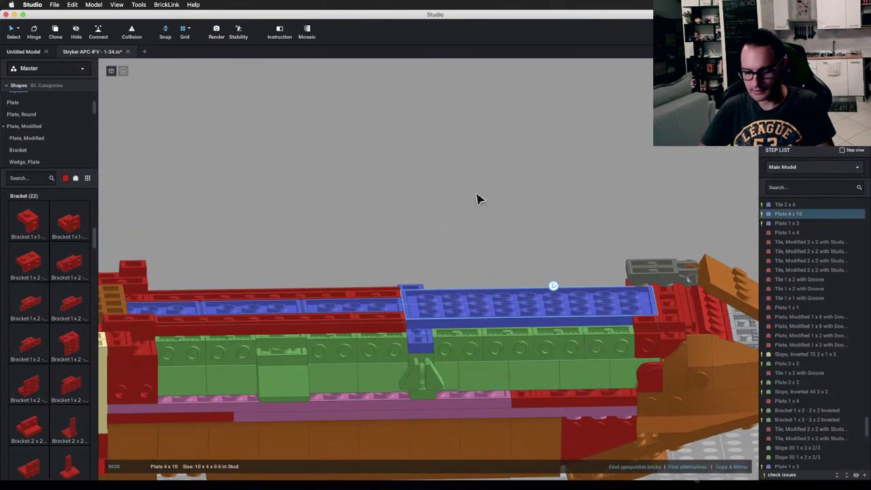
left_click(542, 237)
right_click_drag(648, 267, 561, 276)
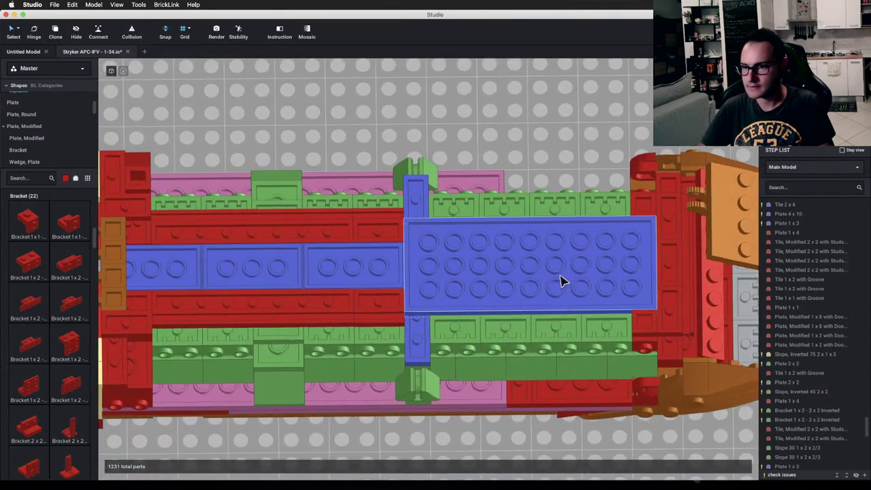
left_click(648, 215)
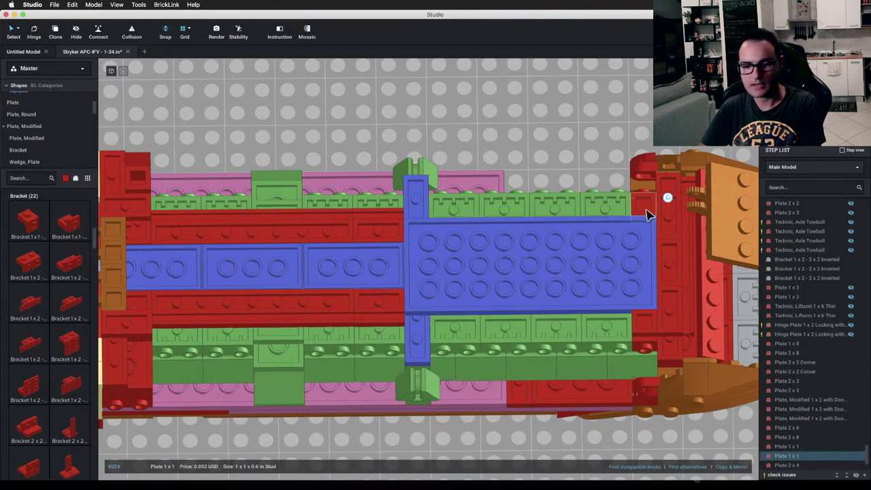
left_click_drag(648, 215, 647, 340)
left_click(642, 332)
key("Delete")
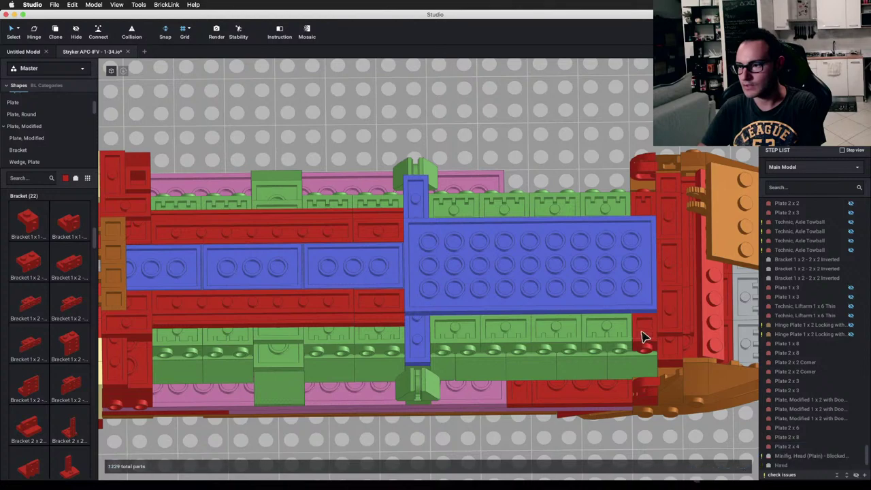
left_click(569, 269)
key("Delete")
Step: Duplicate both red 1 x 8 door-rail plates and place the copies across the open front area, reaching the red front plates
left_click(320, 236)
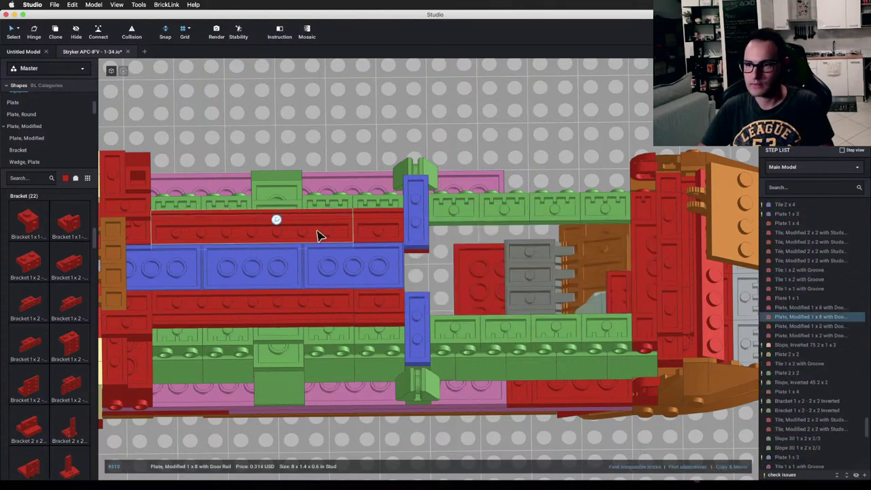
mouse_move(320, 235)
right_mouse_down()
mouse_move(313, 218)
mouse_move(321, 229)
right_mouse_up()
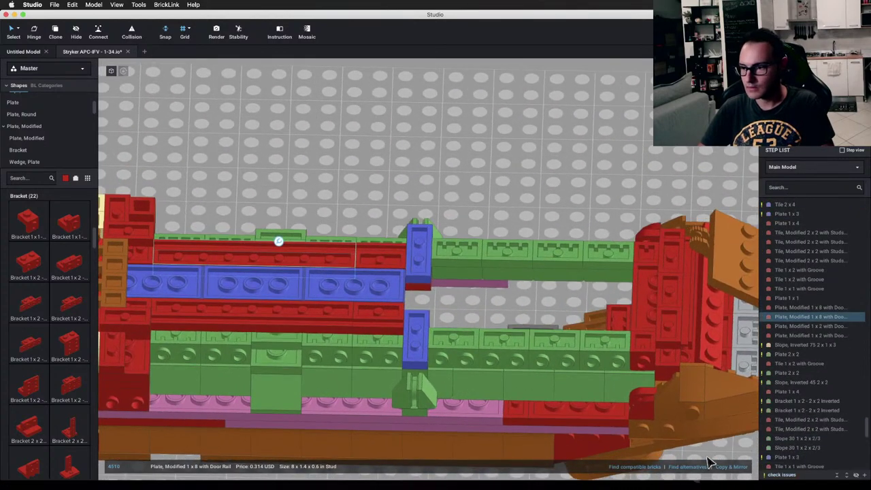
left_click(286, 322, "shift")
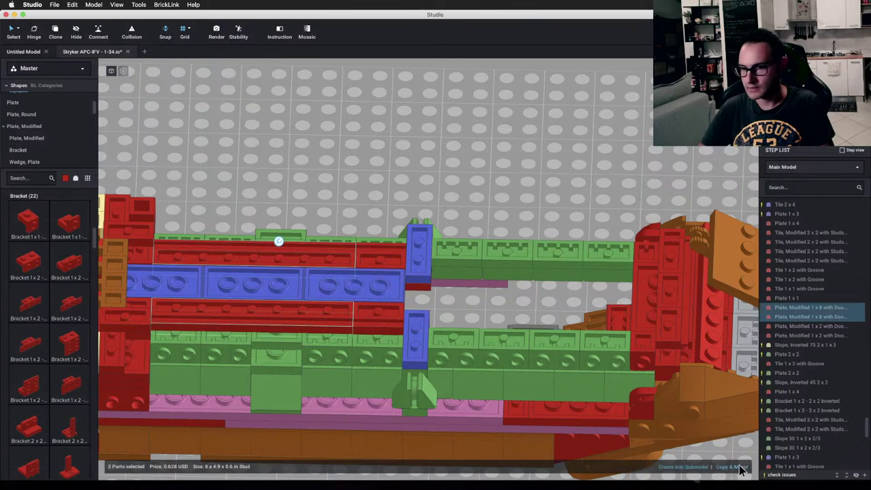
right_click_drag(555, 393, 574, 394)
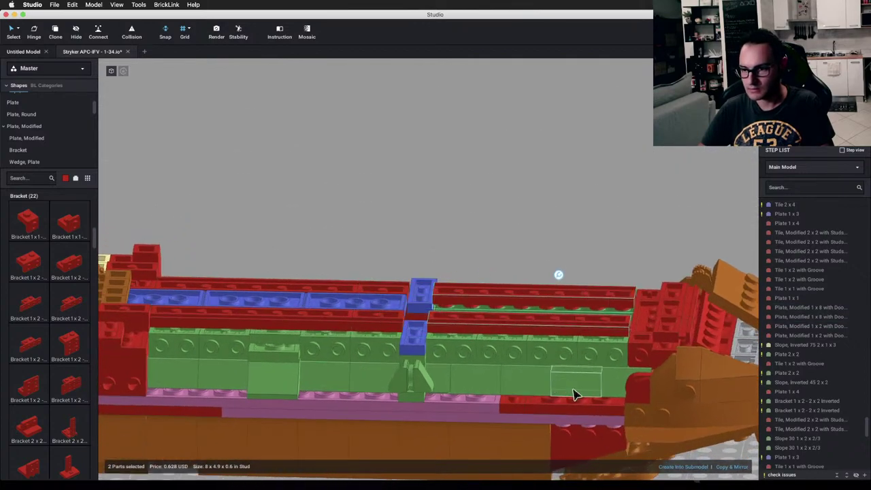
right_click_drag(511, 383, 516, 401)
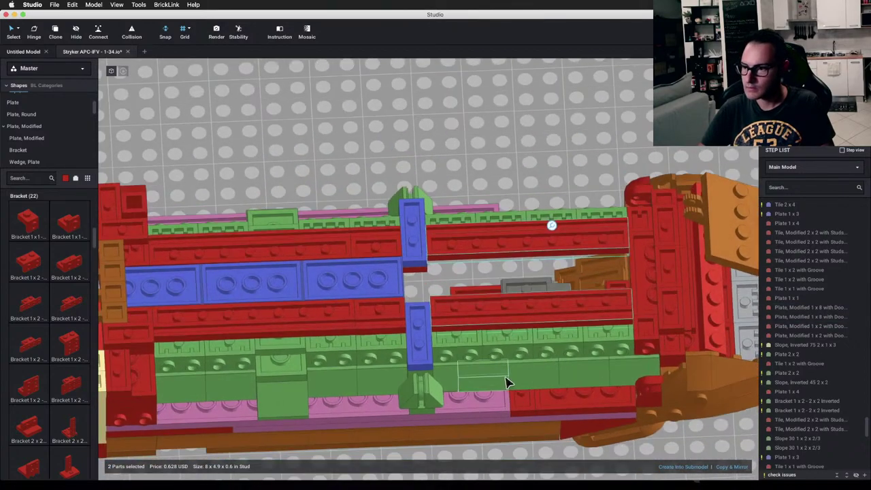
left_click_drag(506, 382, 512, 381)
key("Left")
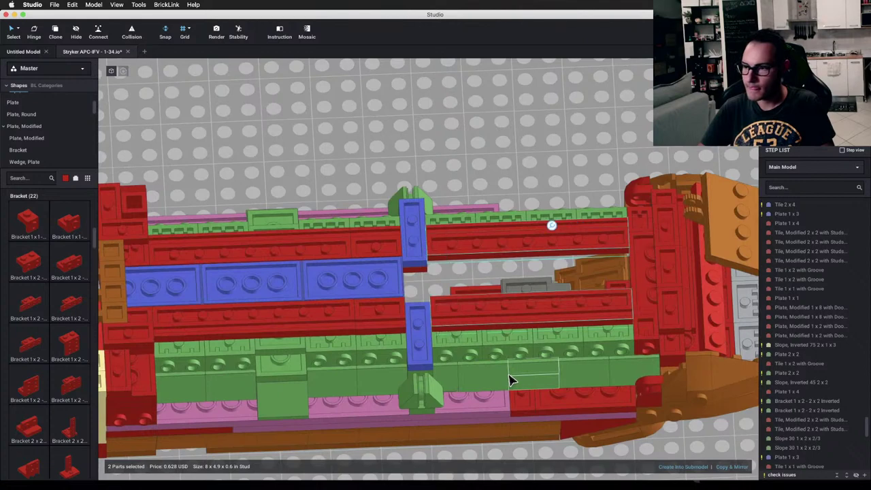
key("Right")
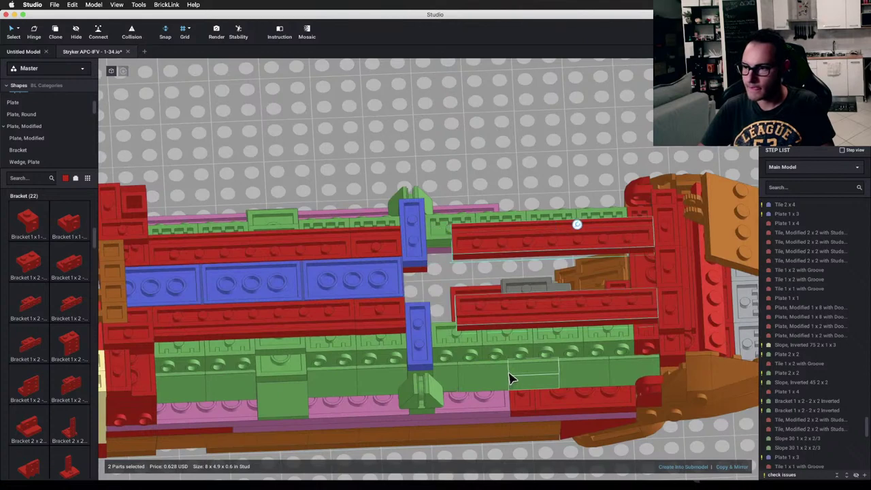
key("Left")
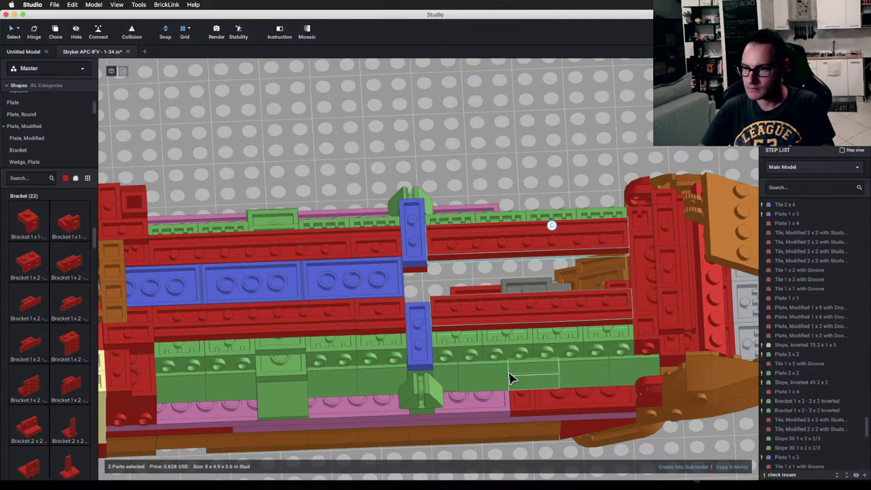
key("Right")
left_click(557, 141)
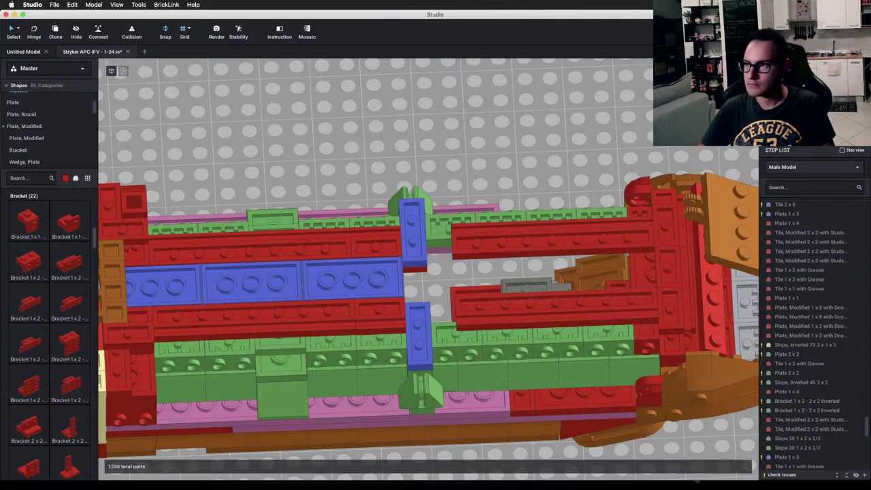
Step: Show all hidden parts to check the chassis against the wheels from the side, and hide them again
key("super+shift+l")
scroll(504, 297, "down", 3)
right_click_drag(500, 300, 496, 271)
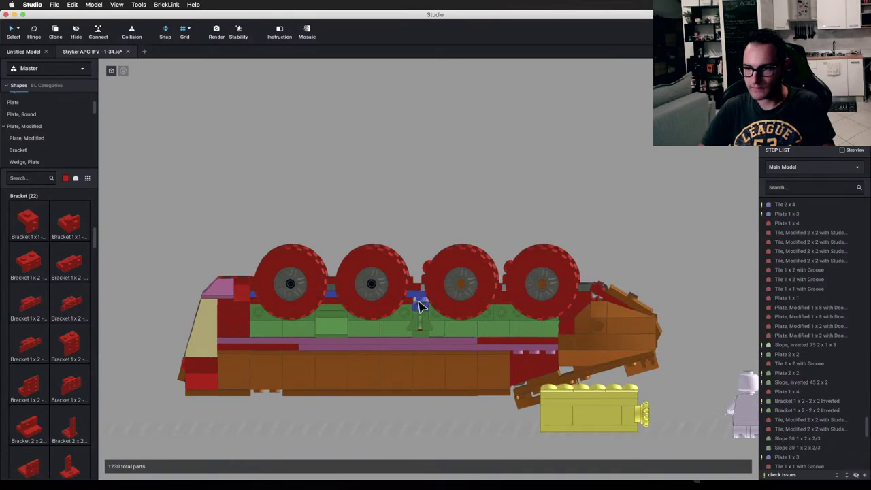
key("super+z")
Step: Delete the two red 1 x 2 door-rail plates at the front ends of the rear rails
right_click_drag(420, 304, 429, 334)
scroll(421, 313, "up", 4)
key("Delete")
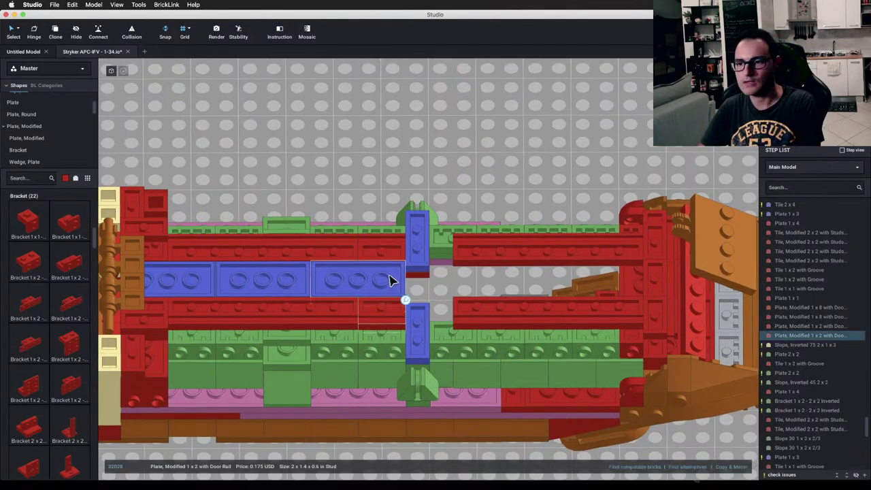
right_click_drag(390, 282, 467, 319)
key("Delete")
Step: Move the two front 1 x 8 door-rail plates rearward over the blue crosswise plates until they meet the rear 1 x 8 rails
left_click(505, 330)
left_click(541, 271, "super")
right_click_drag(541, 271, 547, 277)
key("a")
key("a")
key("a")
key("a")
left_click(535, 166)
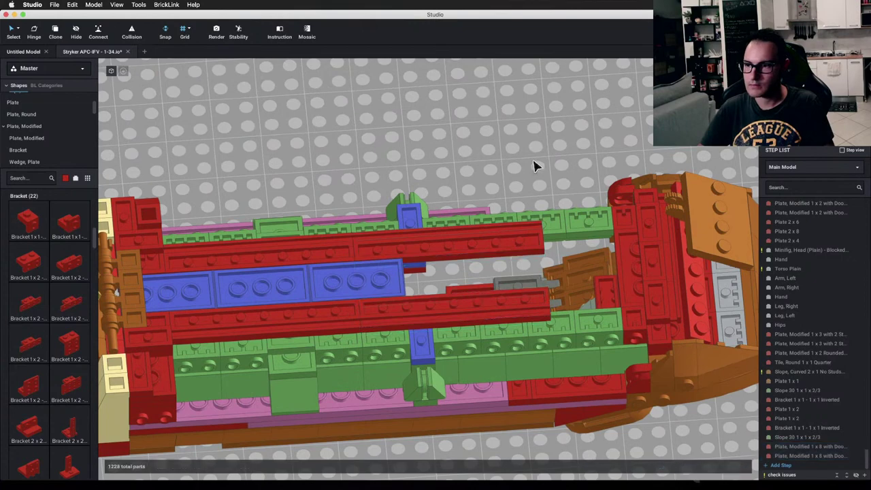
Step: Search the part library for "rail" and narrow the results to modified plates
middle_click_drag(590, 250, 511, 255)
right_click_drag(512, 255, 541, 271)
scroll(398, 271, "down", 2)
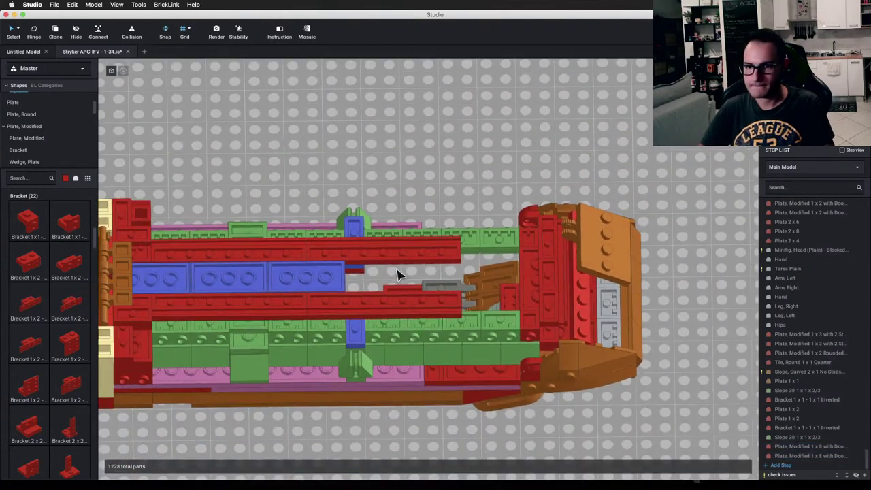
scroll(398, 276, "up", 5)
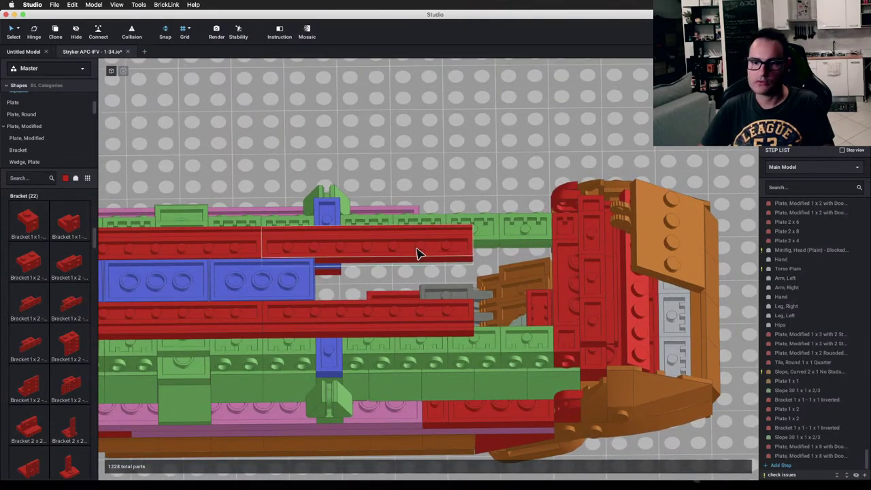
type("rail")
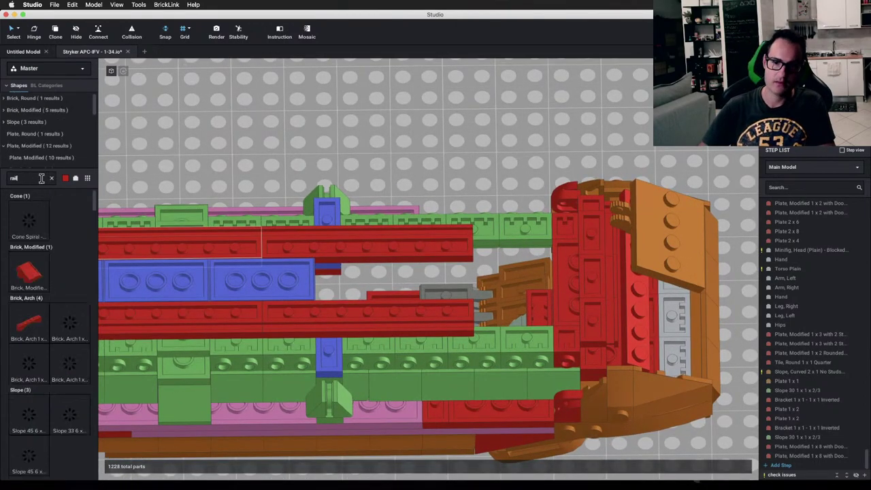
left_click_drag(25, 256, 515, 232)
key("Escape")
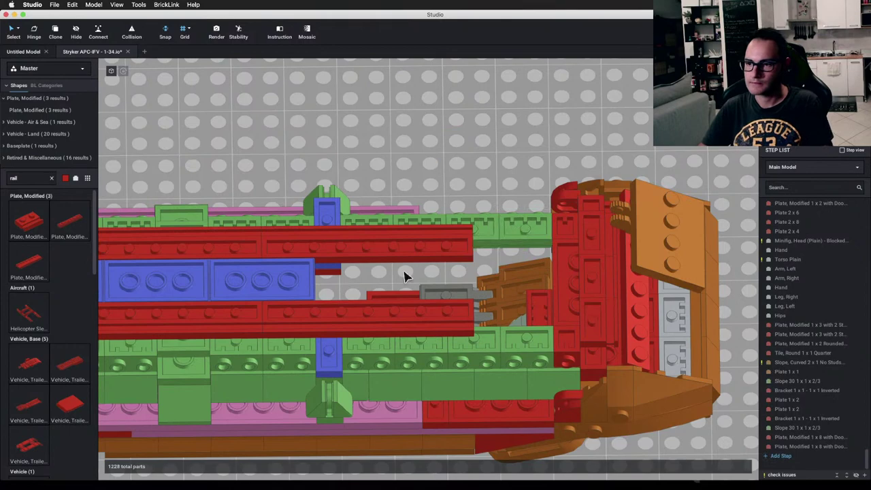
Step: Place two red 1 x 2 door-rail plates end to end between one 1 x 8 rail and the front section
left_click_drag(25, 222, 549, 232)
left_click(551, 230)
right_click_drag(557, 231, 570, 265)
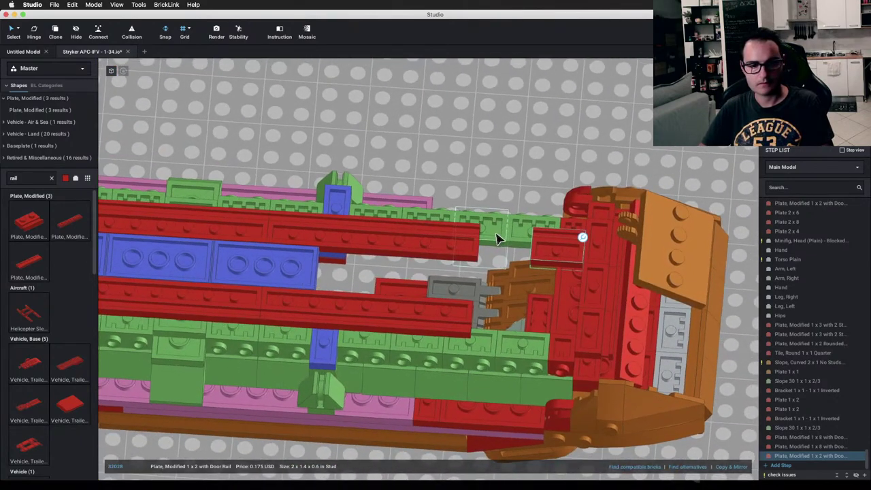
right_click_drag(497, 232, 501, 241)
key("a")
key("d")
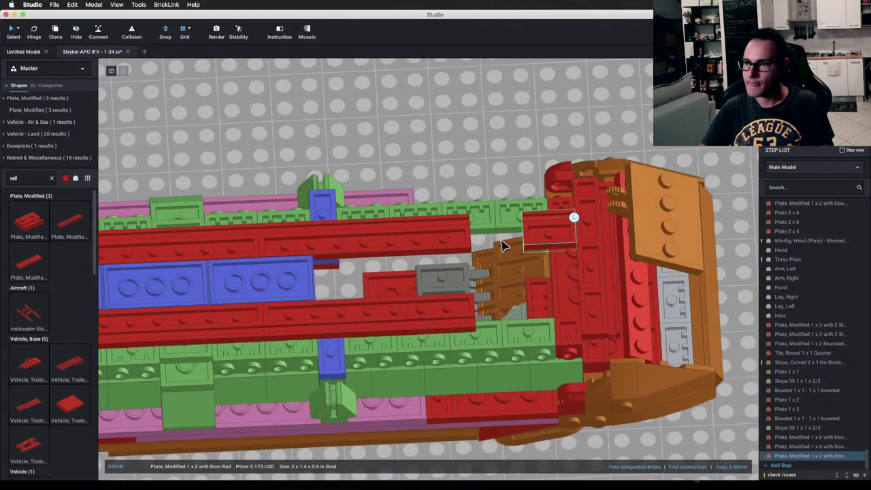
key("a")
key("a")
left_click(742, 467)
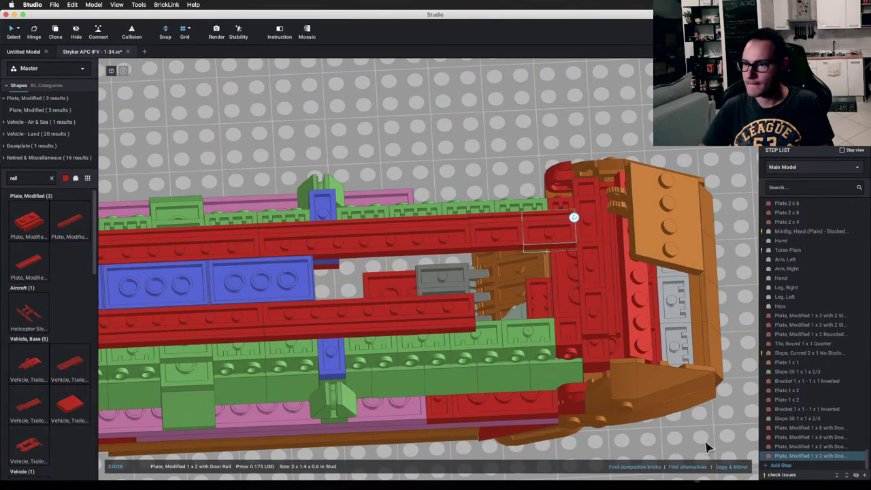
left_click(482, 158)
Step: Copy and mirror the two 1 x 2 door-rail plates to extend the opposite rail to the front section
scroll(455, 255, "down", 2)
middle_click_drag(451, 255, 484, 262)
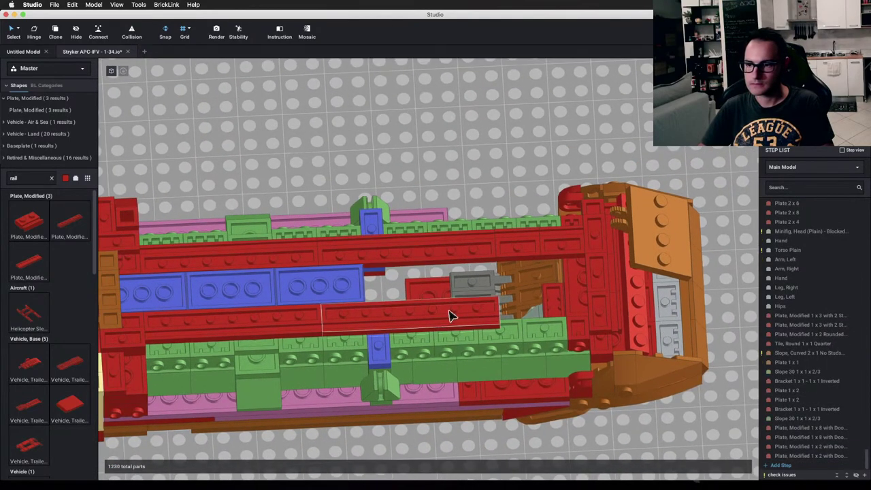
left_click(563, 248)
left_click(508, 255, "shift")
right_click_drag(508, 255, 552, 256)
left_click(733, 468)
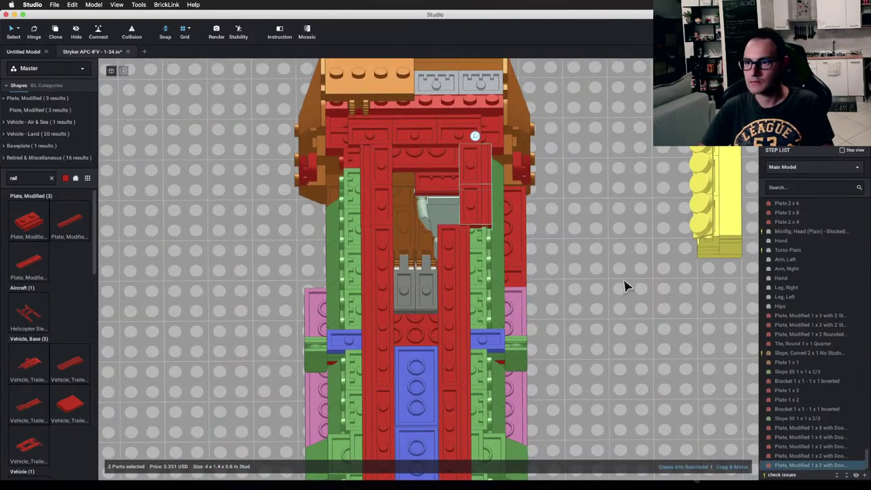
right_click_drag(624, 288, 578, 249)
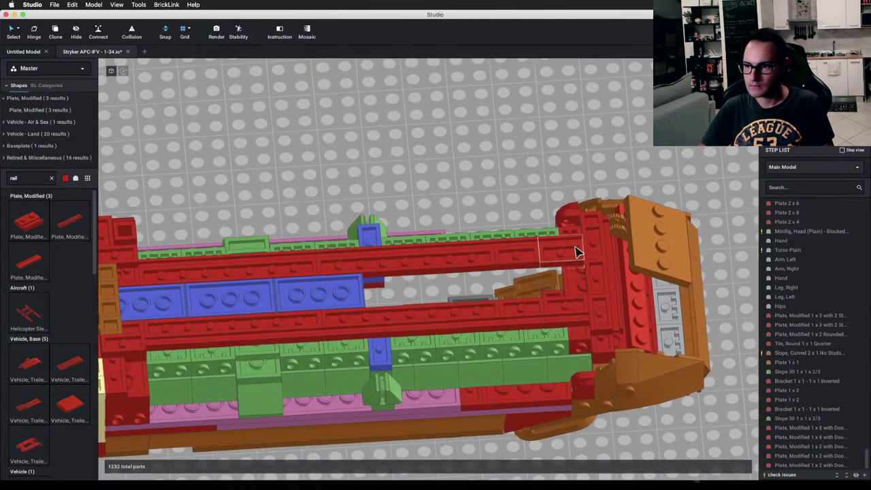
scroll(622, 288, "up", 3)
left_click(627, 288)
left_click(543, 141)
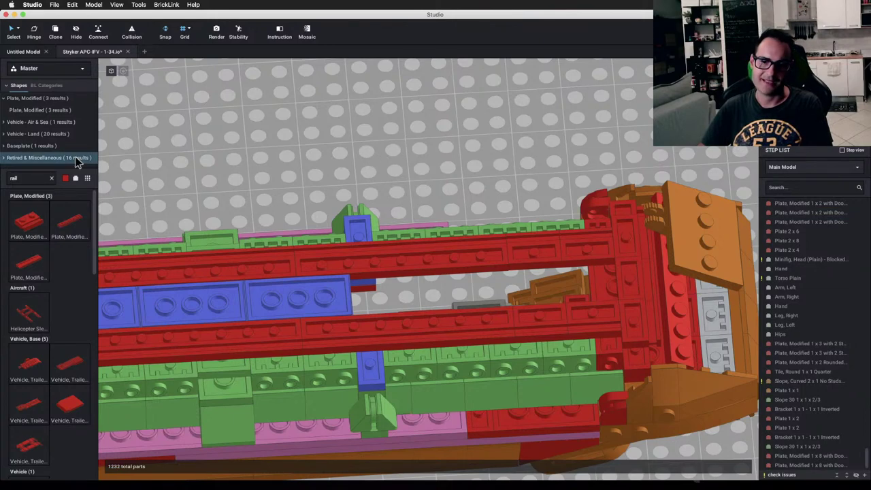
Step: Place a red 2 x 10 plate in the gap between the two door rails behind the front section
scroll(37, 129, "down", 2)
left_click(38, 126)
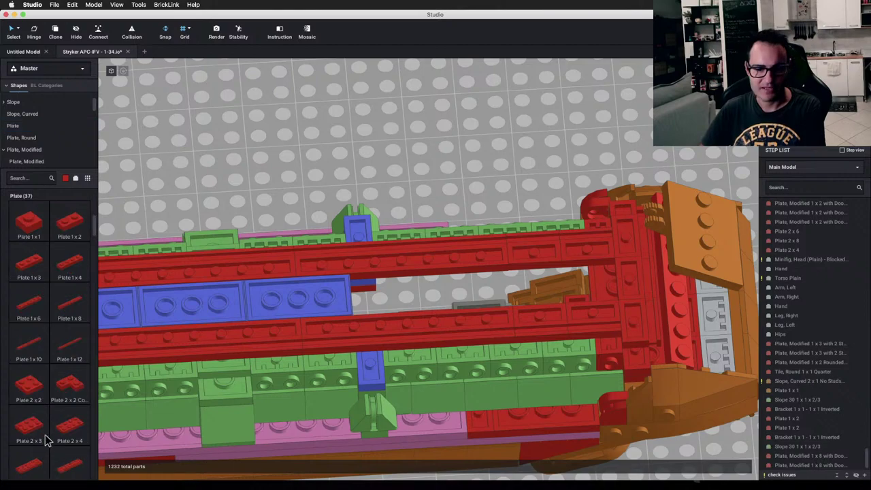
scroll(55, 422, "down", 2)
left_click_drag(39, 432, 483, 292)
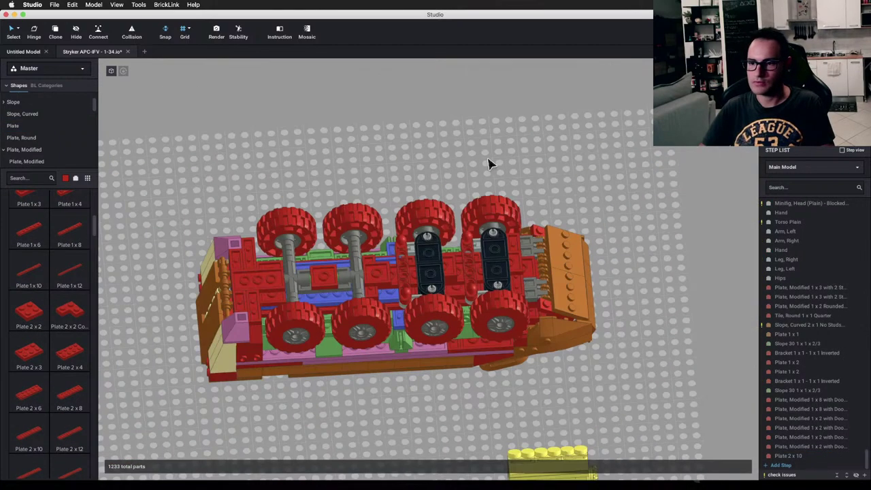
Step: Temporarily hide the tires and one wheel on the upturned underside to expose the axles
mouse_move(387, 228)
right_mouse_down()
mouse_move(384, 210)
mouse_move(348, 213)
right_mouse_up()
mouse_move(239, 196)
left_mouse_down()
mouse_move(497, 253)
mouse_move(549, 266)
mouse_move(550, 274)
left_mouse_up()
key("h")
scroll(371, 311, "up", 5)
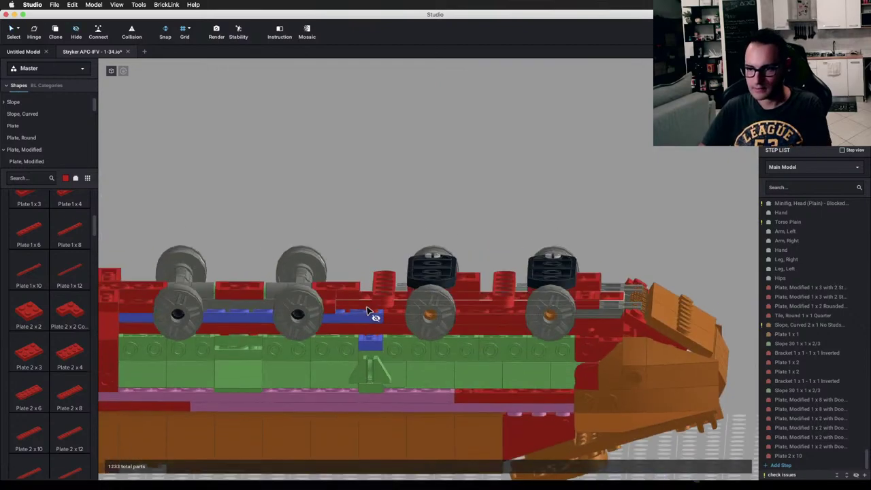
right_click_drag(367, 311, 362, 342)
left_click(300, 345)
left_click(302, 342)
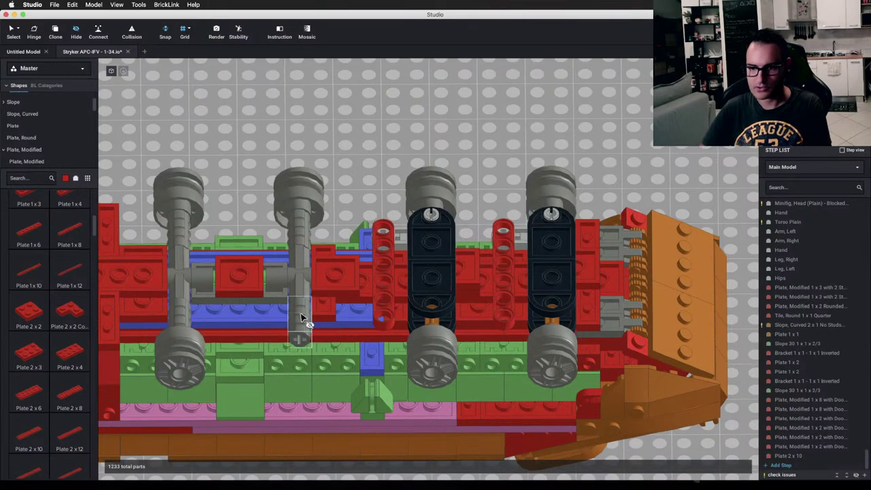
Step: Hide more wheel and axle parts to examine how they meet the chassis rails, then restore all hidden parts
left_click(301, 316)
left_click(186, 346)
right_click_drag(225, 349, 240, 331)
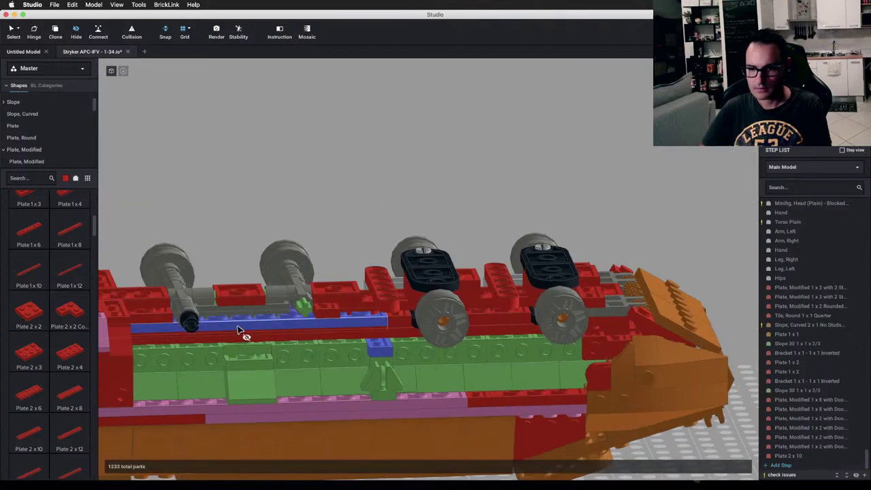
left_click(287, 346)
mouse_move(439, 334)
right_mouse_down()
mouse_move(443, 343)
mouse_move(420, 331)
mouse_move(432, 334)
right_mouse_up()
left_click(463, 334)
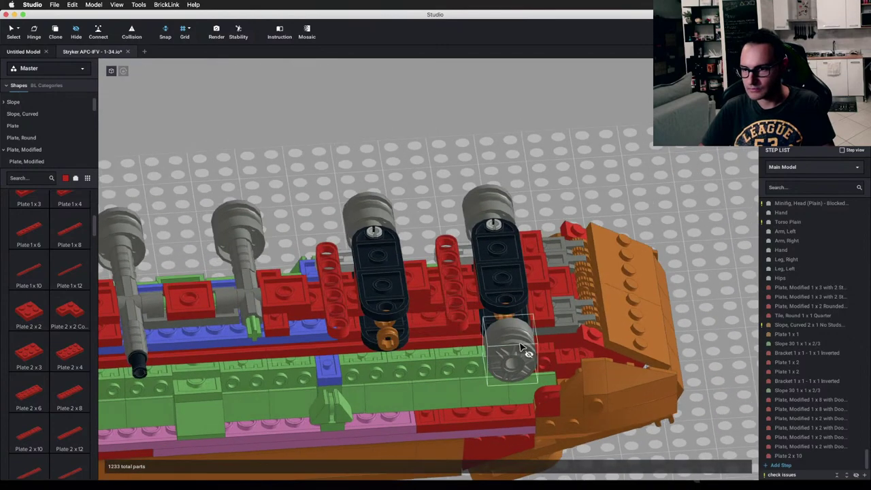
right_click_drag(529, 346, 533, 326)
key("Escape")
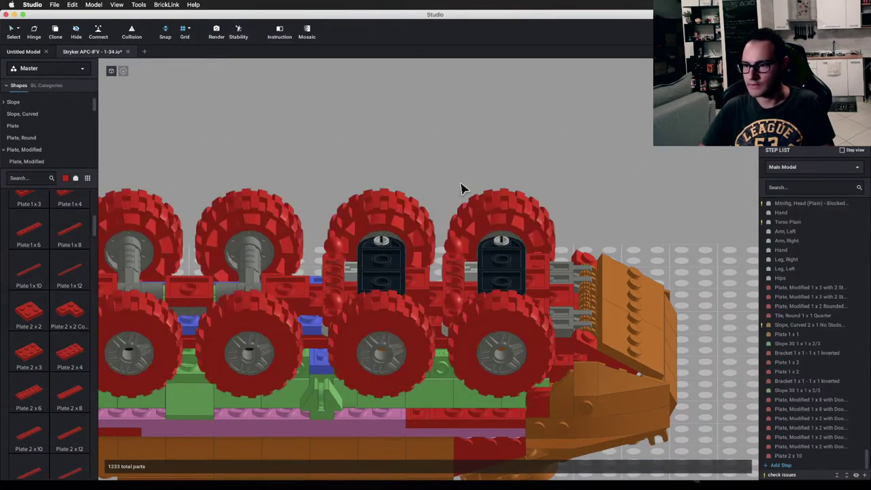
Step: Select the whole vehicle and turn it over so that it stands upright on its wheels
scroll(394, 195, "down", 5)
left_click_drag(194, 173, 587, 383)
key("Down")
key("Down")
left_click(585, 382)
Step: Examine the upright vehicle's interior, rear and front side for the fit between front section, hull and front wheels
scroll(466, 360, "up", 1)
right_click_drag(455, 365, 473, 361)
scroll(479, 331, "up", 4)
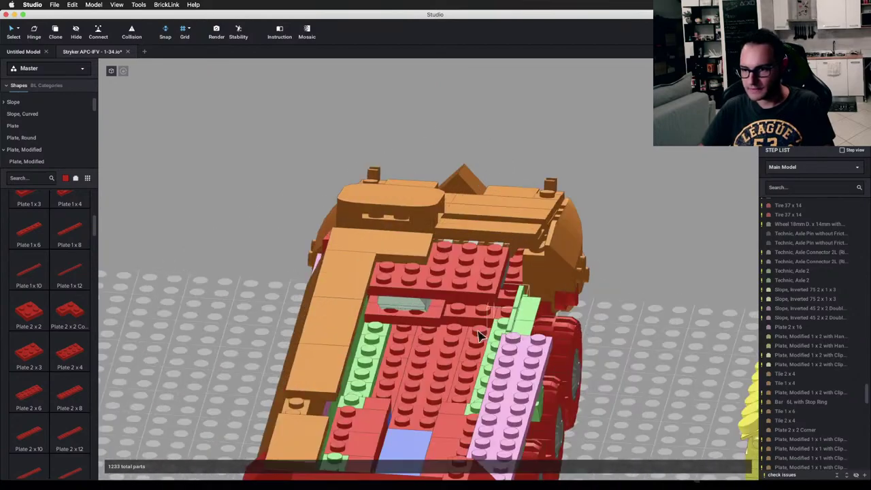
scroll(479, 331, "down", 2)
right_click_drag(404, 372, 302, 353)
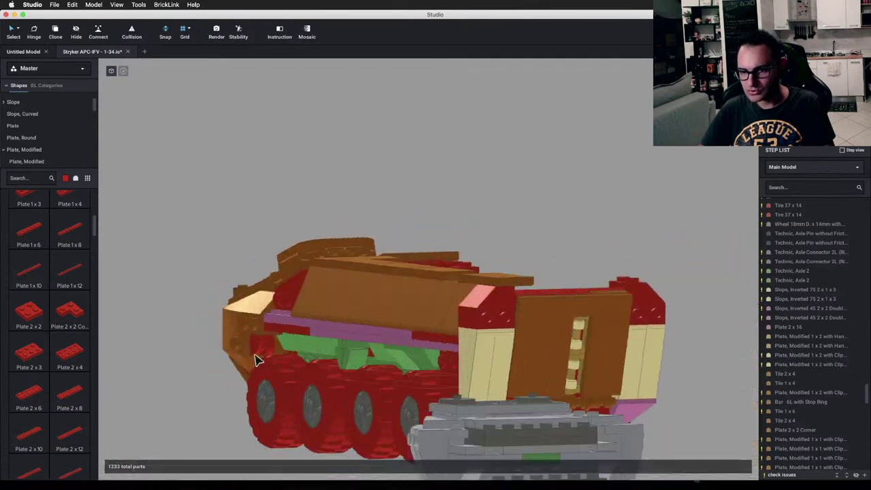
mouse_move(257, 360)
right_mouse_down()
mouse_move(279, 351)
mouse_move(271, 357)
right_mouse_up()
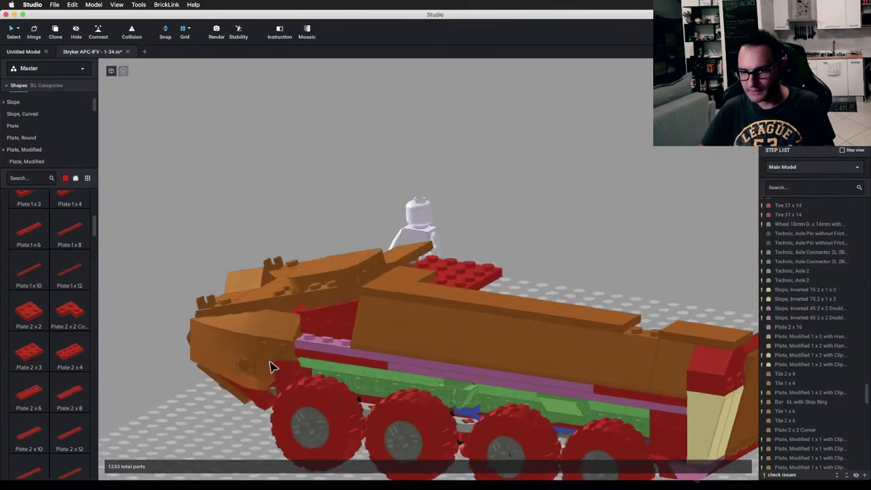
right_click_drag(271, 367, 281, 361)
middle_click_drag(381, 395, 398, 286)
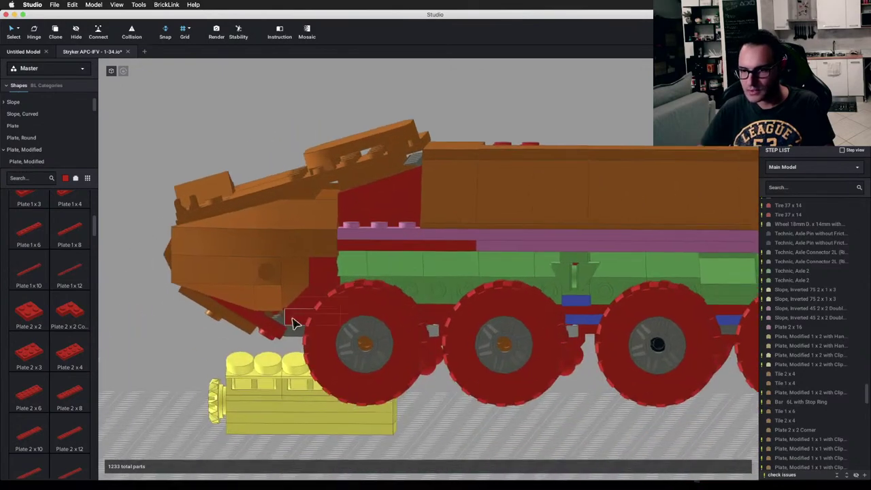
middle_click_drag(293, 322, 362, 307)
scroll(361, 306, "up", 2)
right_click_drag(359, 305, 646, 275)
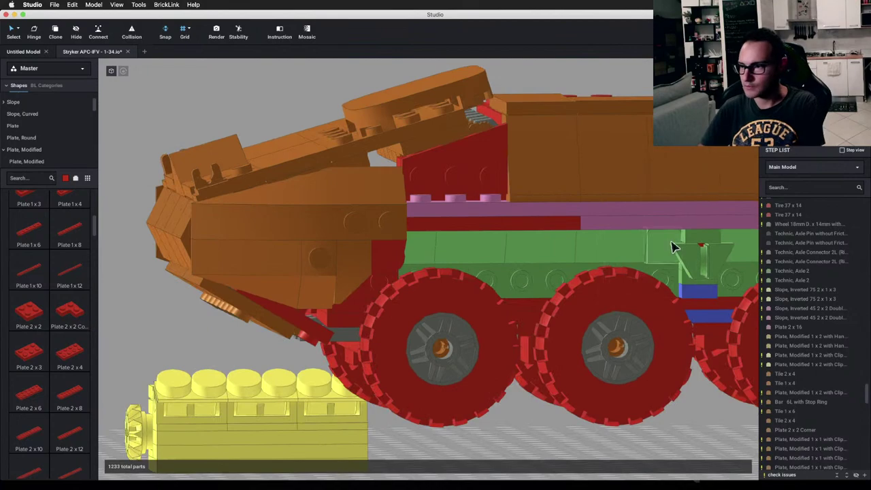
Step: Delete a green slope above the front wheels and the small orange part at the rear corner of the nose's side
left_click(606, 250)
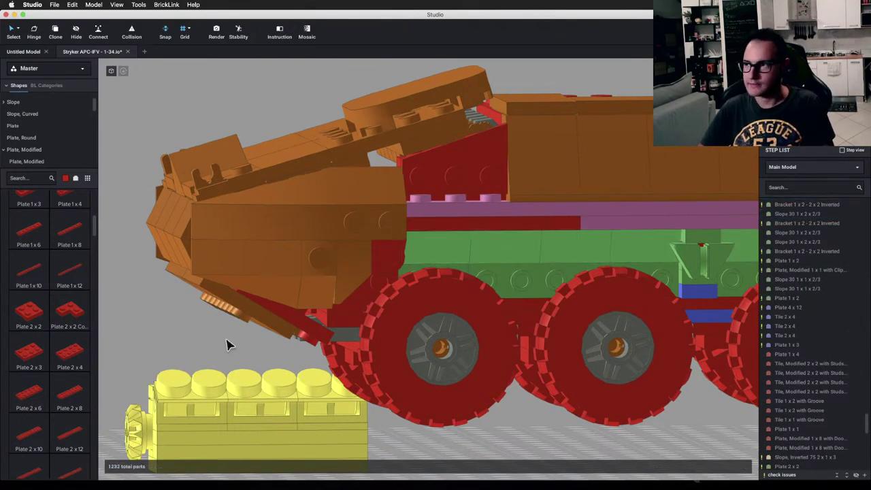
right_click_drag(228, 346, 368, 357)
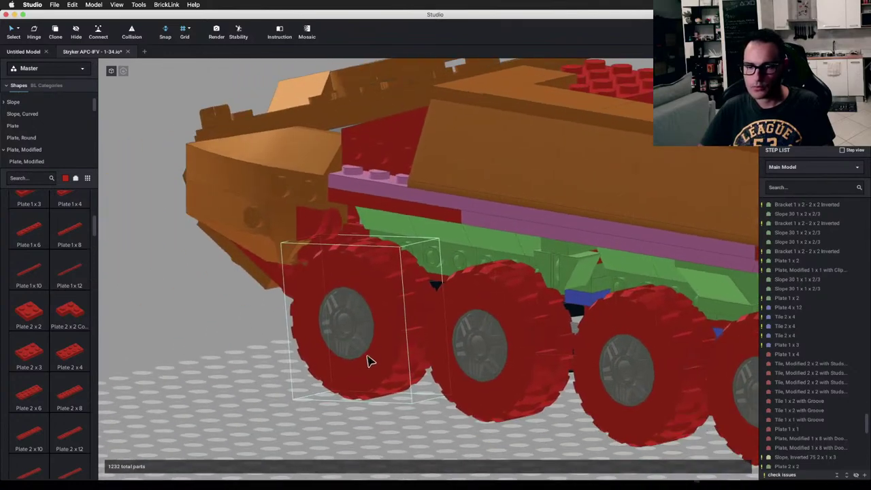
scroll(381, 278, "up", 4)
middle_click_drag(335, 238, 347, 250)
right_click_drag(347, 256, 263, 247)
key("super+z")
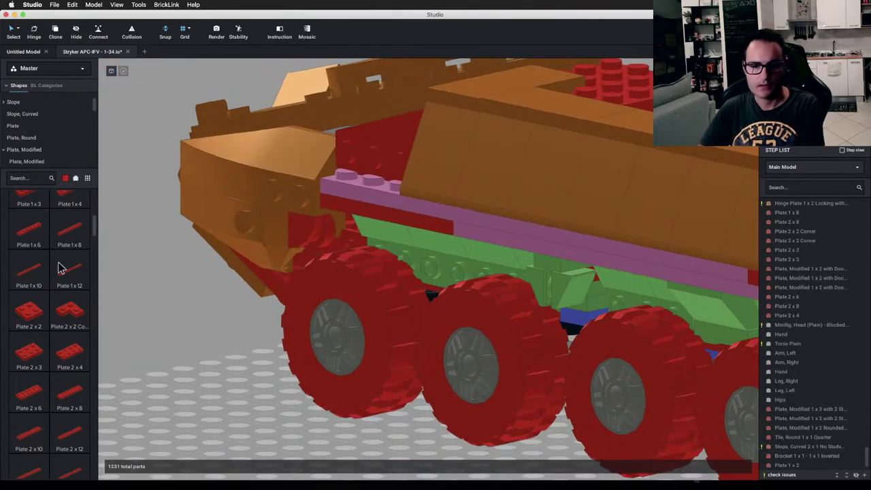
Step: Place a red 1 x 2 plate in the opening behind the nose's side, above the front wheel
scroll(50, 220, "up", 5)
left_click_drag(60, 235, 227, 344)
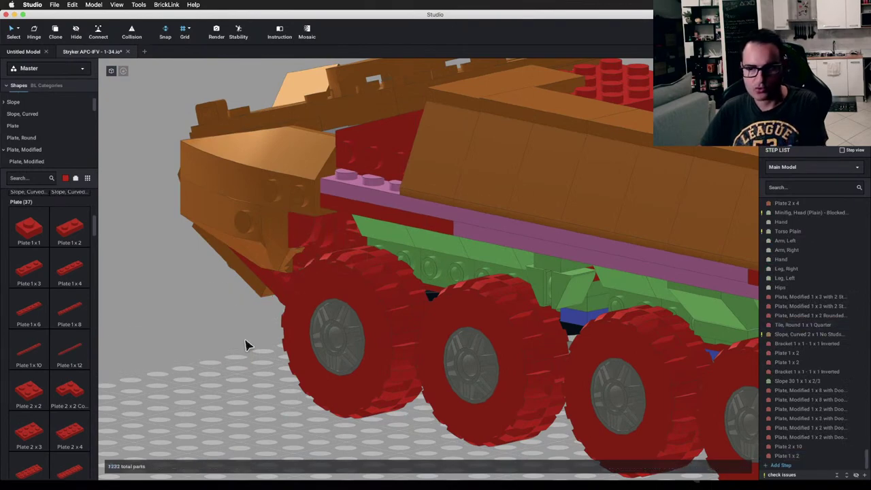
mouse_move(246, 346)
right_mouse_down()
mouse_move(265, 341)
mouse_move(233, 340)
mouse_move(244, 337)
right_mouse_up()
Step: Hide the upper hull, the hood and the driver's upper body to expose the chassis from above
scroll(243, 336, "down", 3)
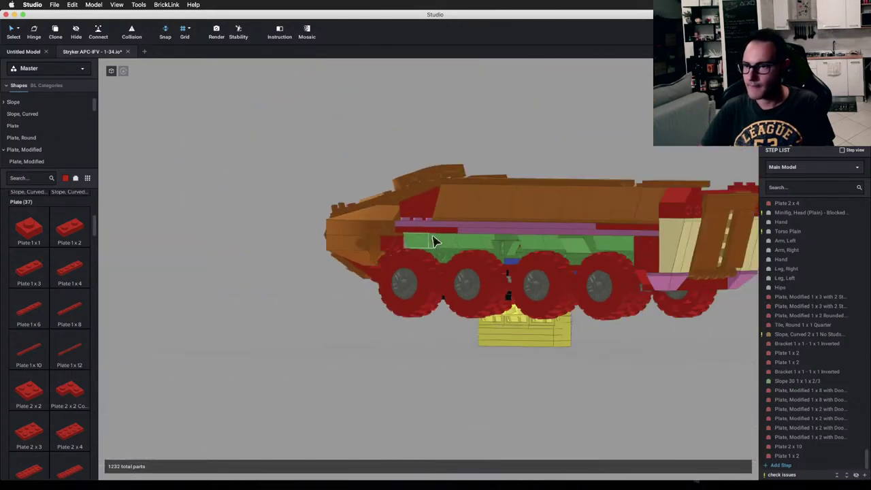
left_click_drag(551, 213, 632, 238)
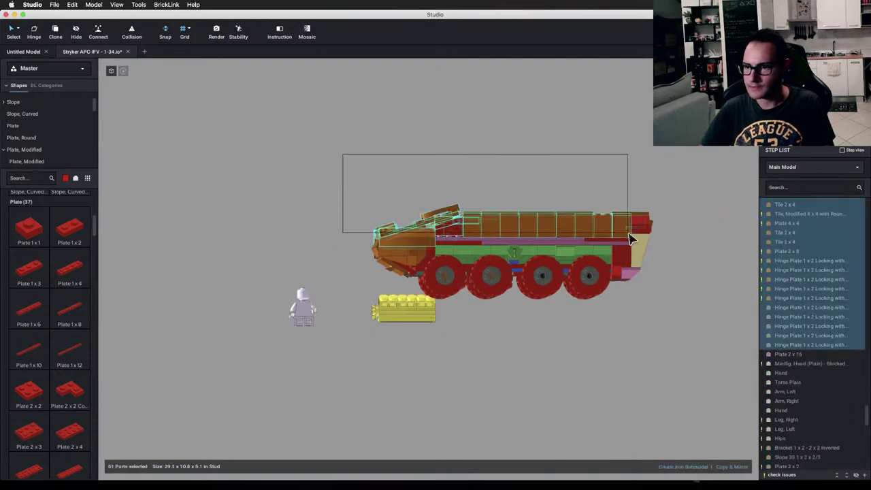
key("h")
scroll(409, 255, "up", 5)
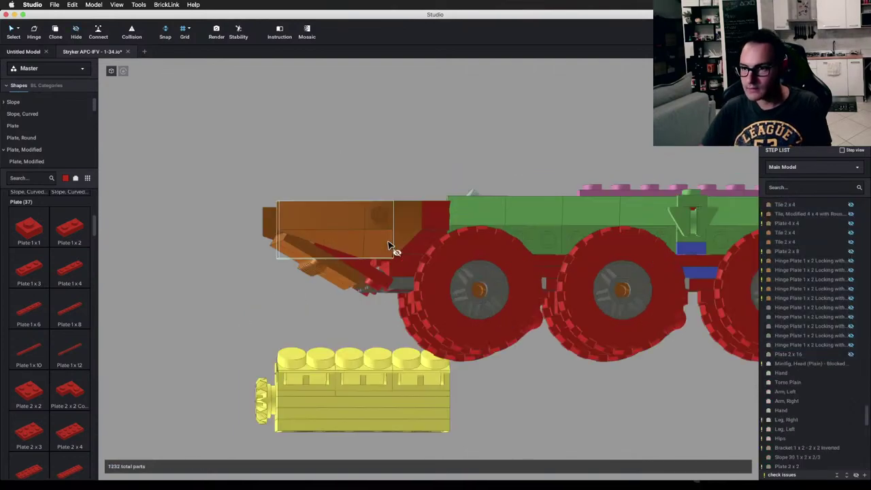
right_click_drag(391, 247, 382, 295)
key("Escape")
scroll(321, 266, "down", 1)
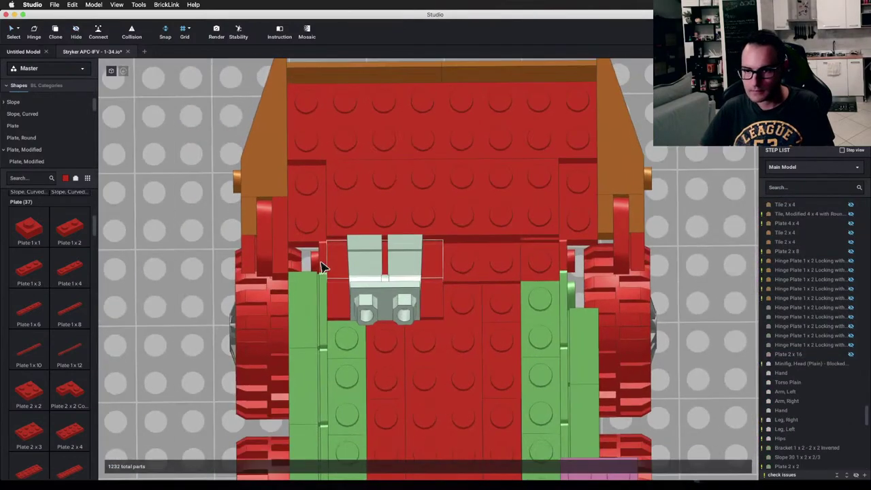
Step: Place two red 1 x 1 plates against each other in the gap between the front section and the green side
middle_click_drag(321, 266, 425, 286)
scroll(426, 286, "up", 4)
right_click_drag(425, 286, 338, 261)
left_click_drag(20, 227, 386, 208)
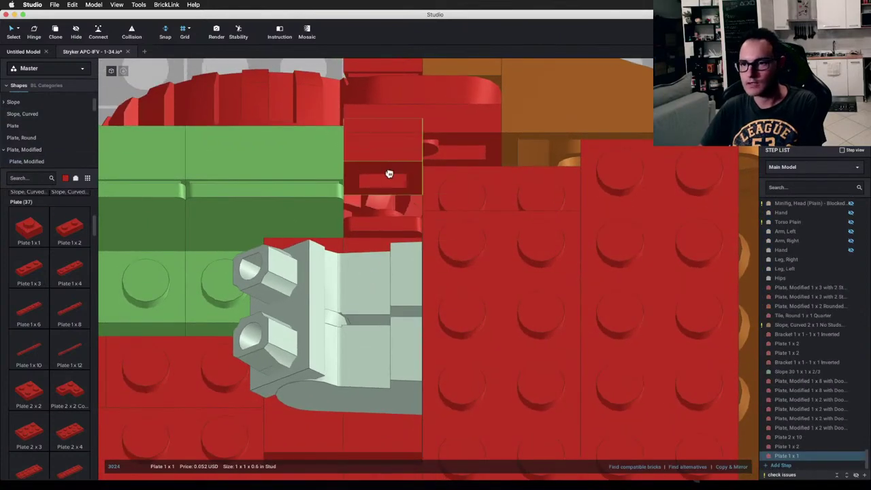
left_click(386, 172)
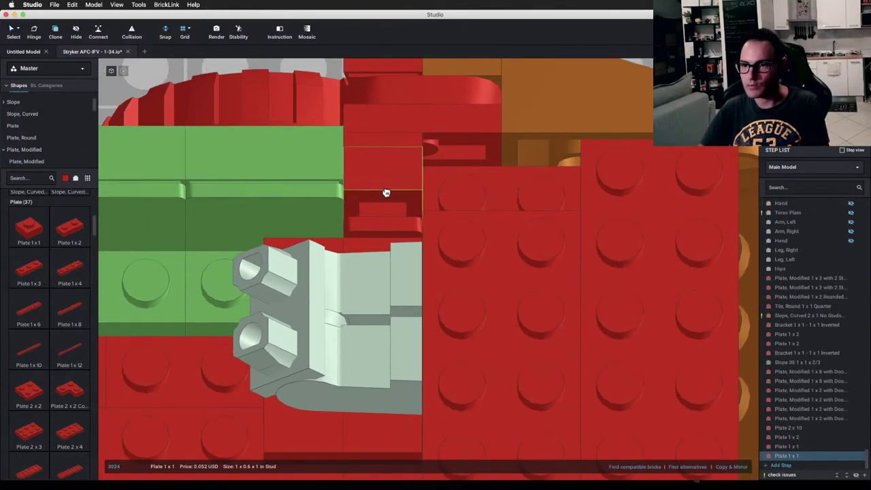
right_click_drag(386, 191, 548, 249)
scroll(521, 245, "down", 3)
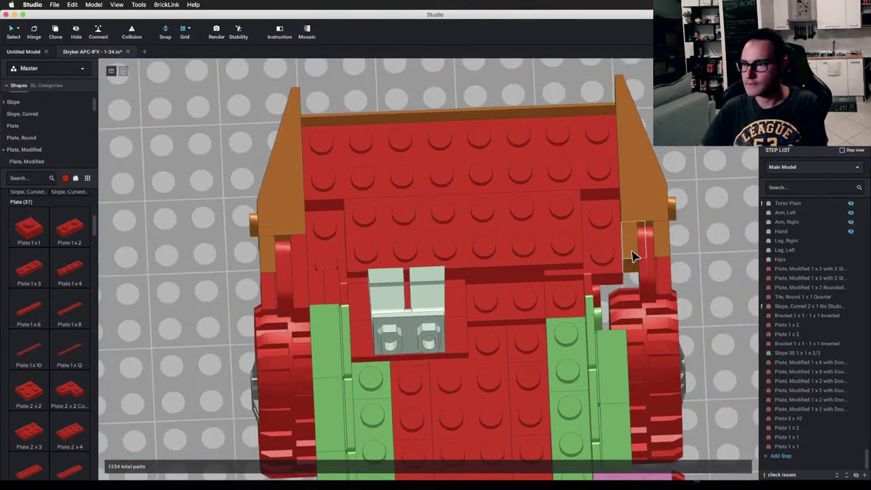
Step: Delete the matching orange part on the opposite side and fill the gap with a mirrored copy of the three red plates
left_click(633, 255)
key("Delete")
left_click(316, 291)
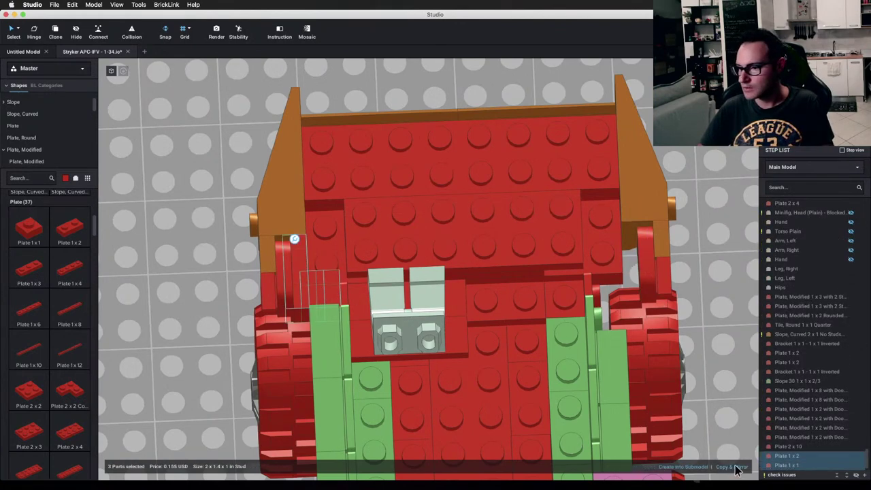
left_click(735, 467)
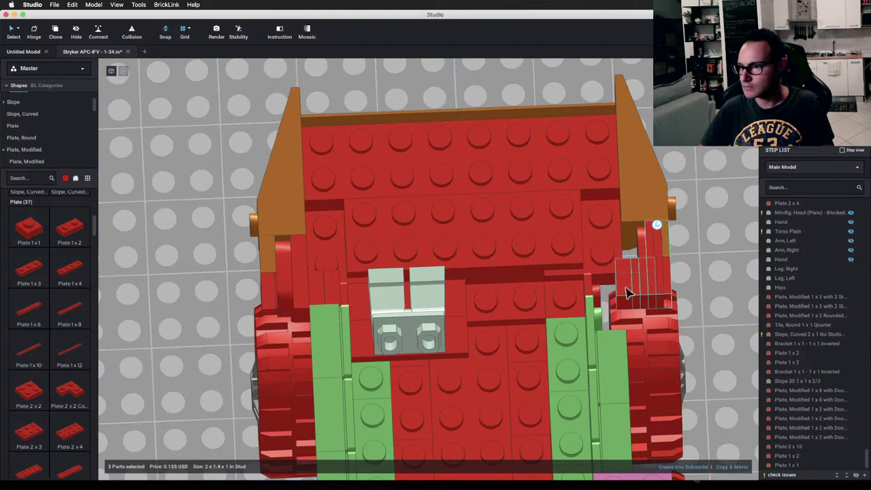
right_click_drag(733, 250, 733, 260)
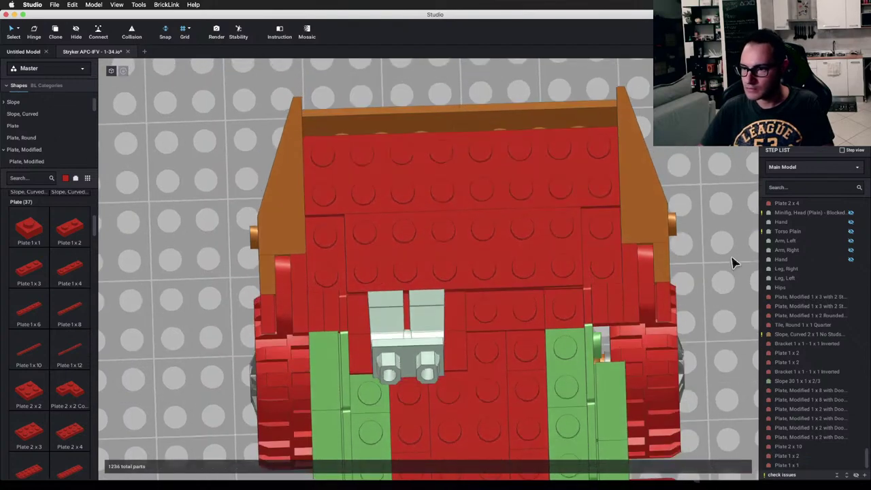
Step: Examine the front underside and sides, and check the combined size of the three green slopes above the front wheels
scroll(636, 210, "down", 5)
right_click_drag(636, 210, 478, 211)
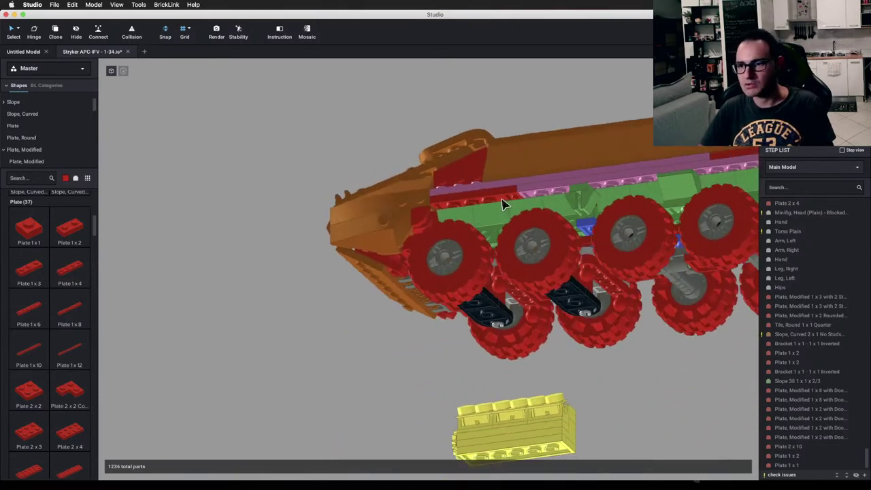
right_click_drag(446, 333, 428, 291)
scroll(492, 288, "up", 2)
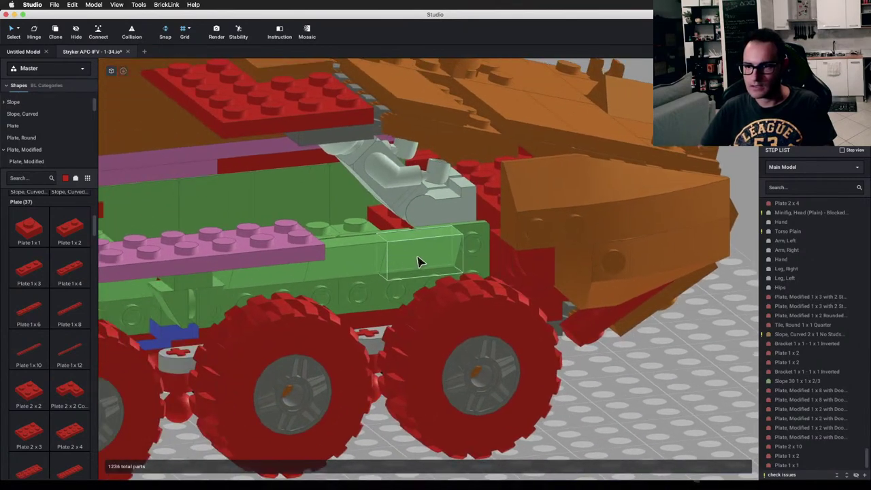
left_click(372, 269)
left_click(294, 282, "shift")
right_click_drag(294, 282, 283, 277)
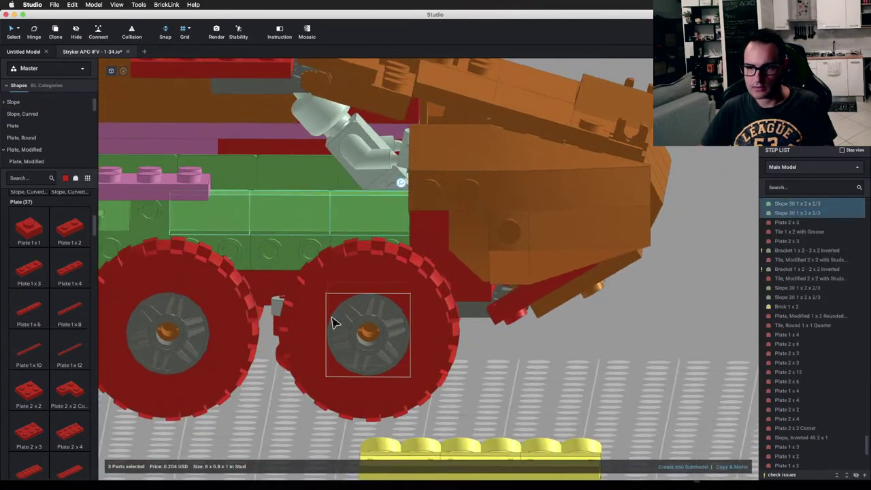
middle_click_drag(332, 318, 562, 370)
left_click(617, 408)
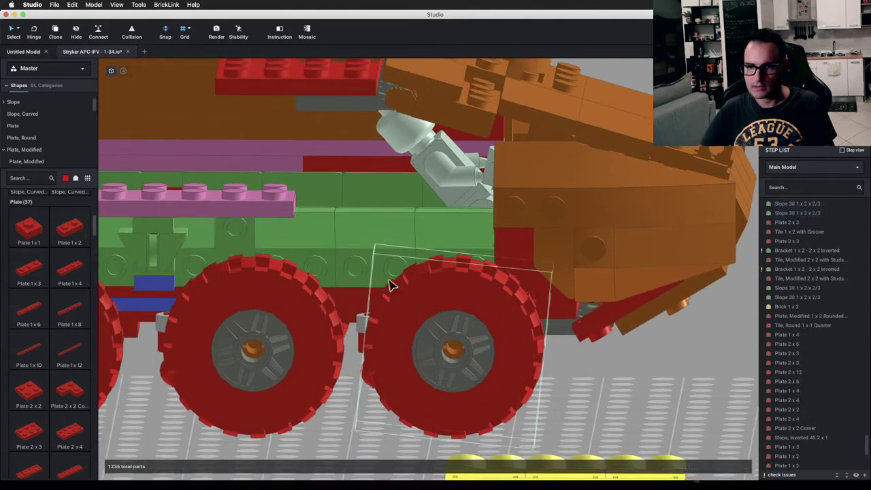
Step: Delete the narrow green part beside the side bracket and fill the gap with a copied green Slope 30 1 x 2 x 2/3
left_click(200, 232)
key("Delete")
left_click_drag(297, 244, 242, 241)
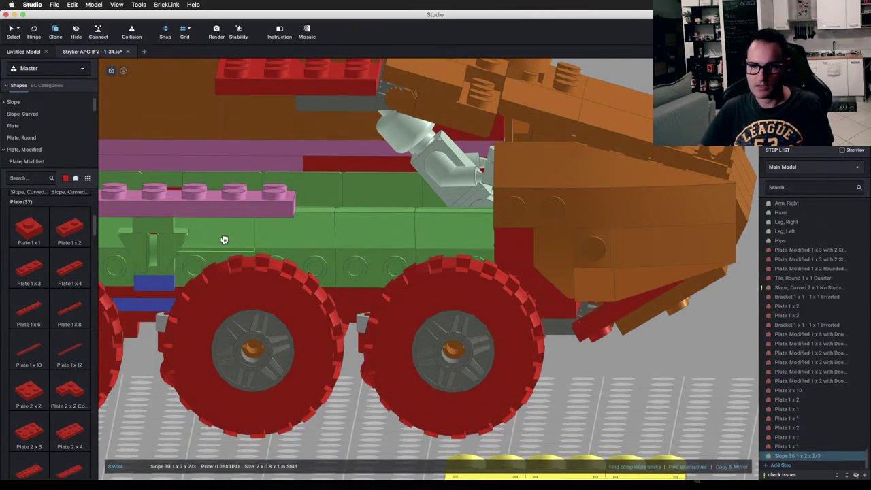
left_click(223, 240)
key("Escape")
Step: Examine the front section with its side parts hidden to judge the space under the hood for the driver and engine
scroll(368, 303, "down", 3)
mouse_move(368, 306)
right_mouse_down()
mouse_move(436, 306)
mouse_move(417, 313)
right_mouse_up()
scroll(497, 273, "down", 5)
right_click_drag(497, 304, 402, 254)
scroll(433, 265, "up", 2)
scroll(444, 223, "up", 2)
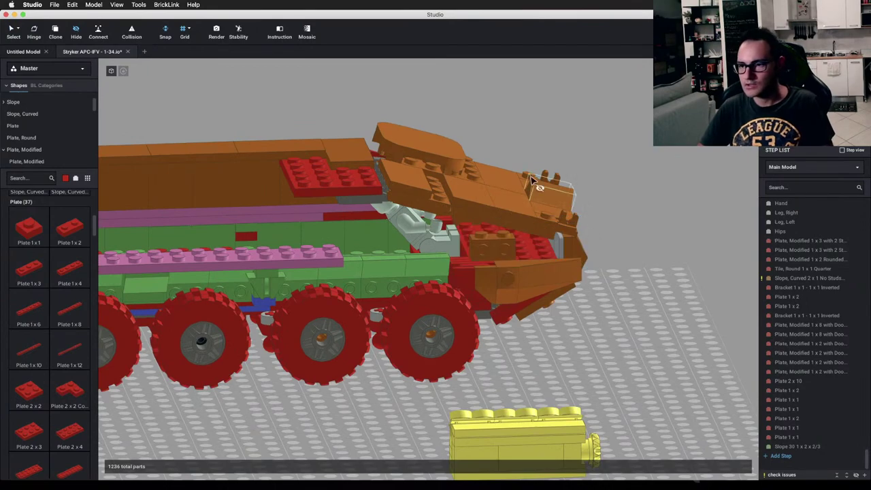
right_click_drag(535, 180, 407, 196)
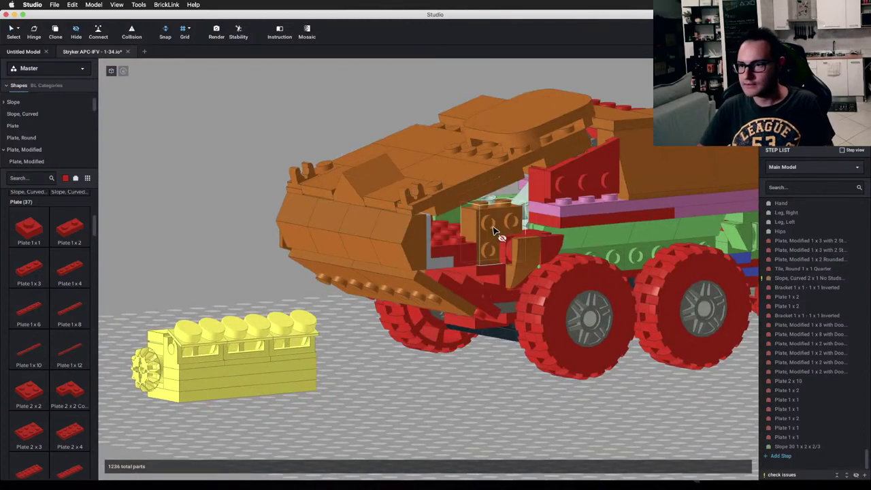
right_click_drag(534, 251, 528, 230)
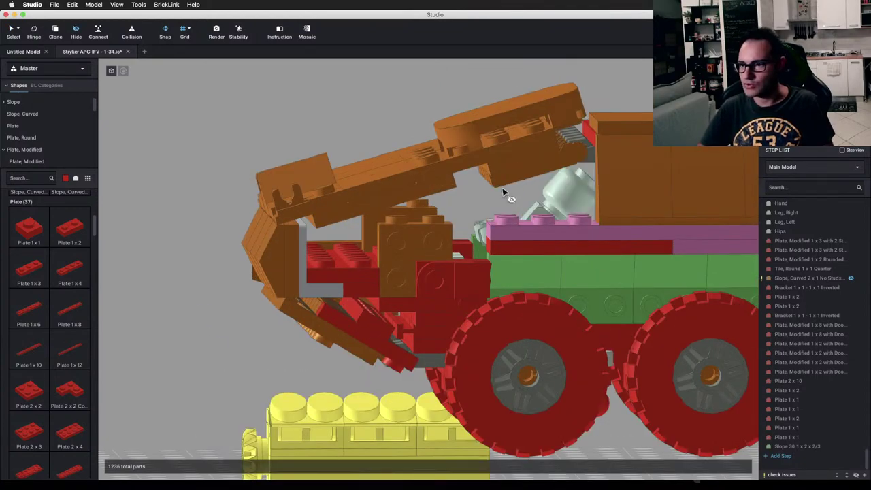
right_click_drag(504, 194, 475, 200)
Step: Check the hood's construction from the side by selecting its 2 x 8 plate and its 4 x 8 plate
left_click(544, 224)
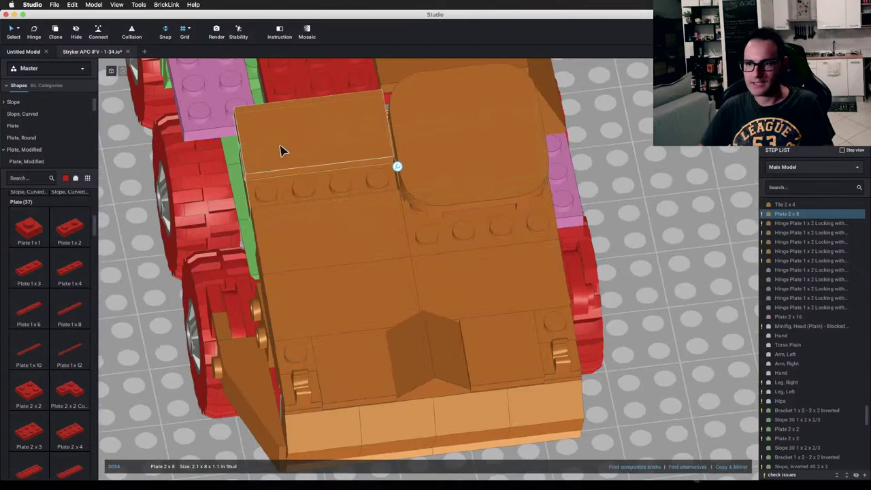
right_click_drag(531, 156, 482, 132)
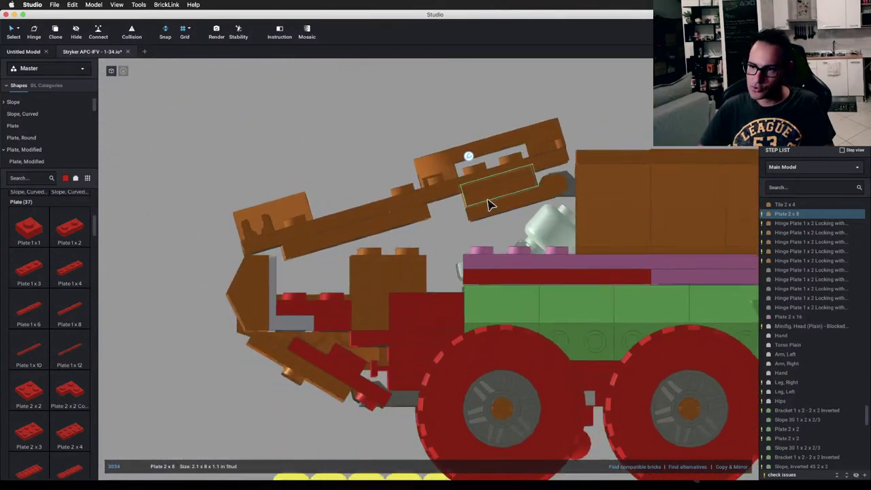
left_click(391, 227)
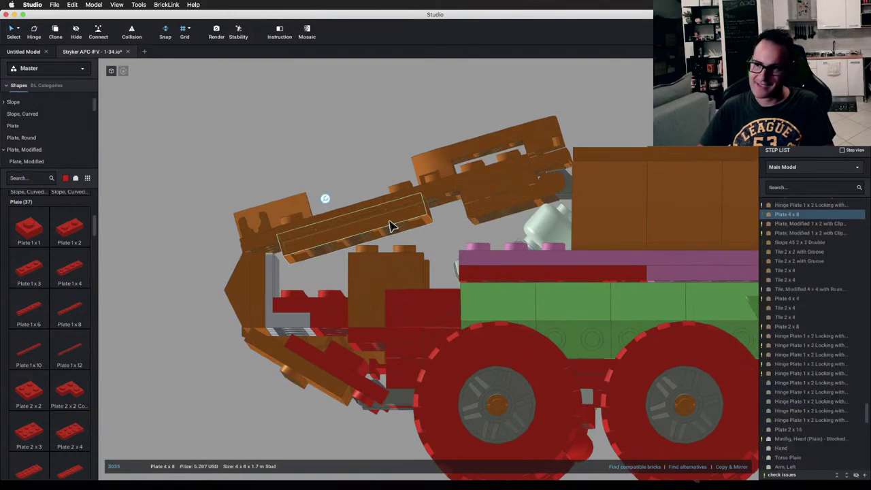
Step: Delete the 4 x 8 plate and the 2 x 8 plate from the underside of the hood
mouse_move(461, 195)
right_mouse_down()
mouse_move(458, 182)
mouse_move(460, 199)
right_mouse_up()
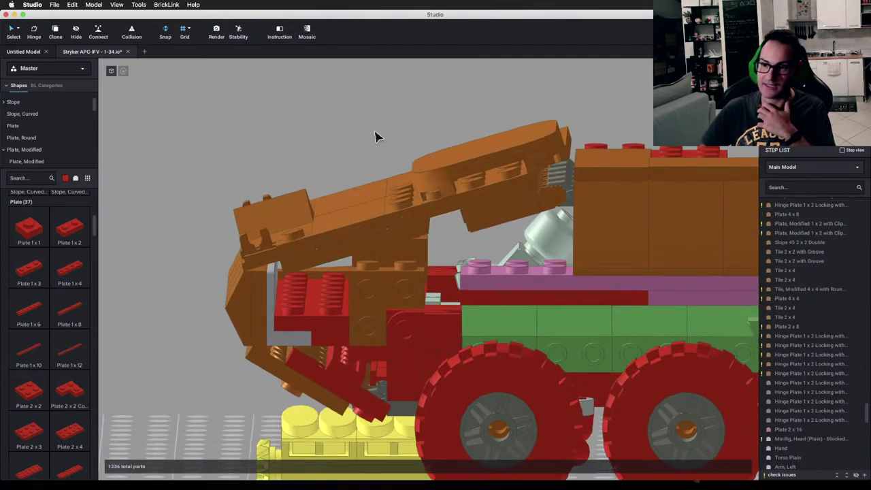
right_click_drag(375, 132, 376, 124)
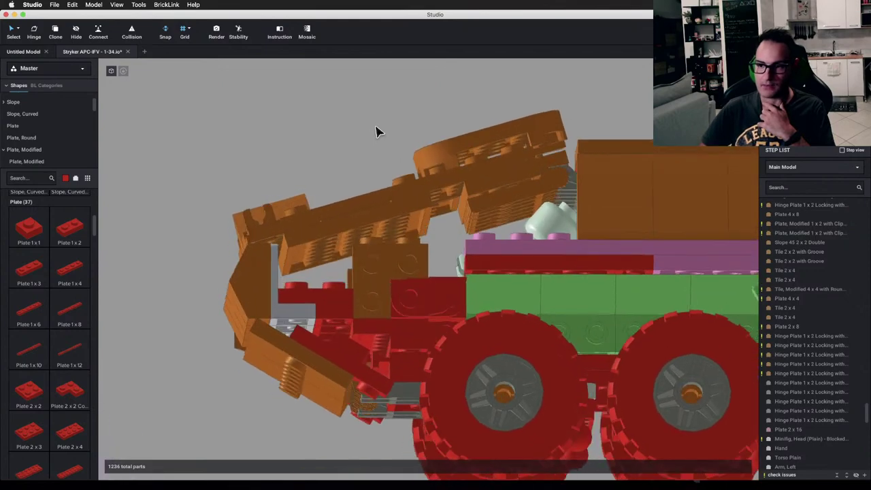
right_click_drag(375, 127, 380, 162)
scroll(376, 150, "up", 5)
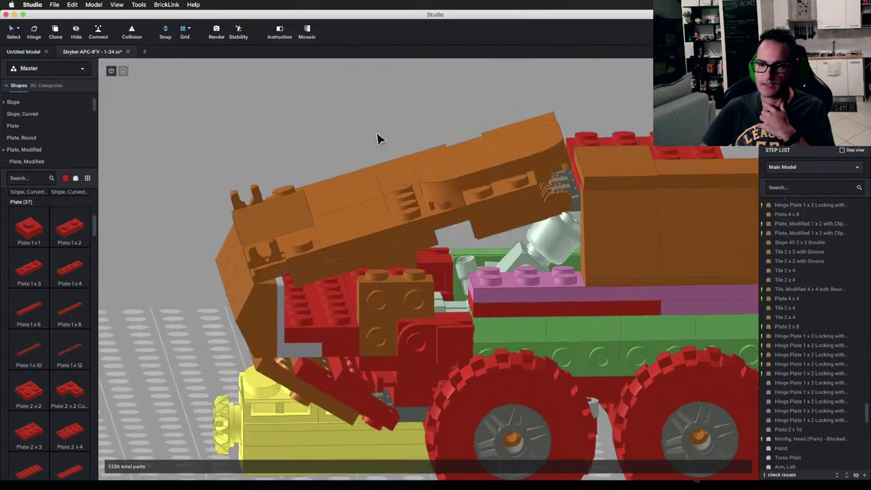
right_click_drag(374, 127, 376, 131)
left_click(398, 232)
key("Delete")
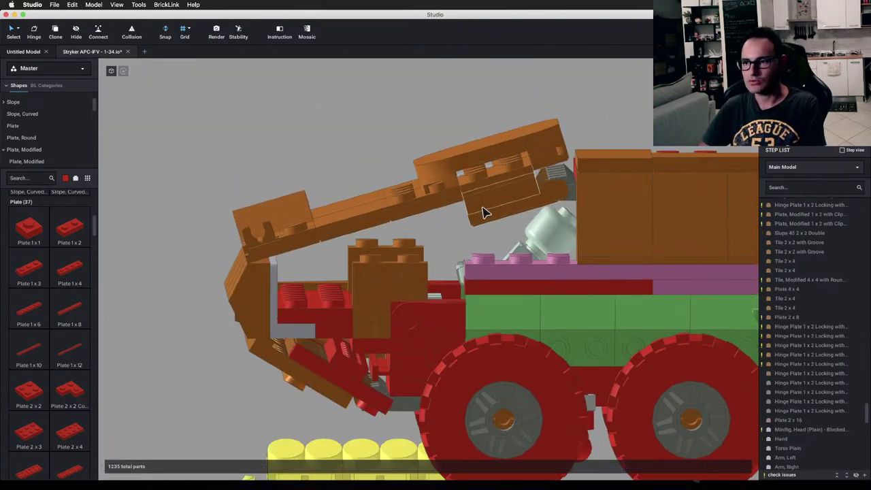
left_click(484, 212)
key("Delete")
right_click_drag(485, 212, 467, 220)
scroll(476, 211, "up", 6)
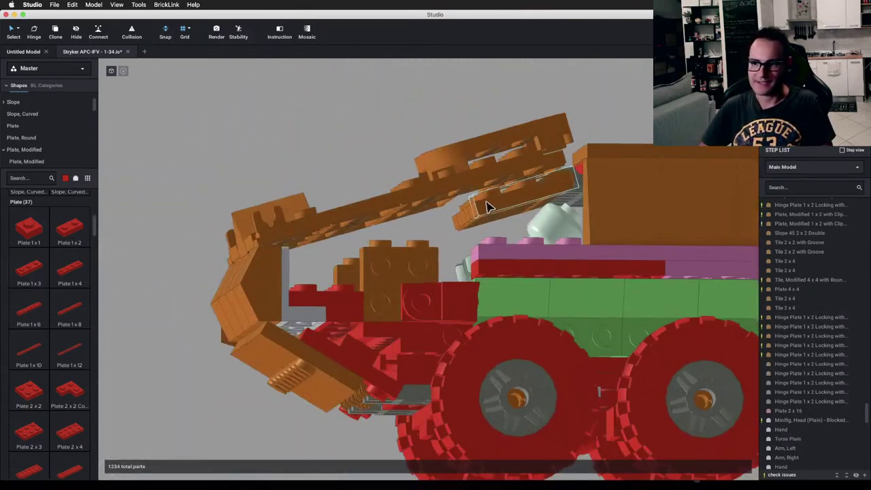
scroll(482, 207, "up", 2)
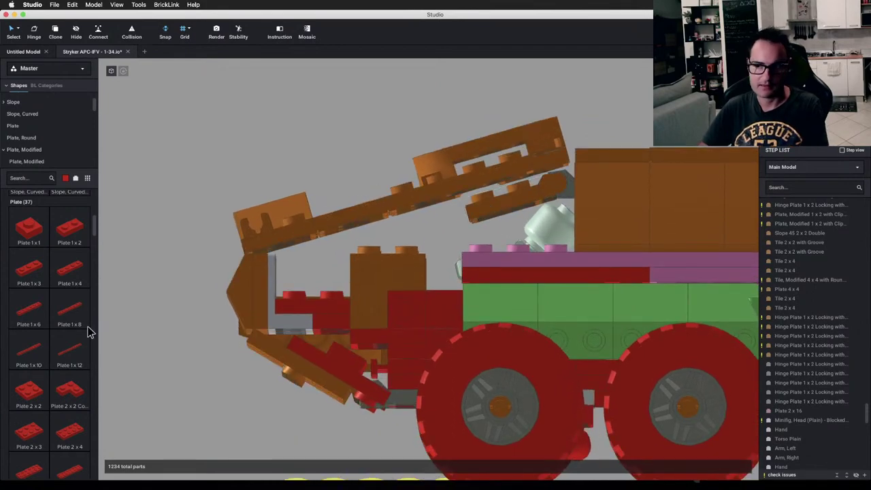
Step: Switch to Chrome, search images for "stryker apc" and open the "Army takes delivery of first Strykers" photo
scroll(54, 394, "down", 7)
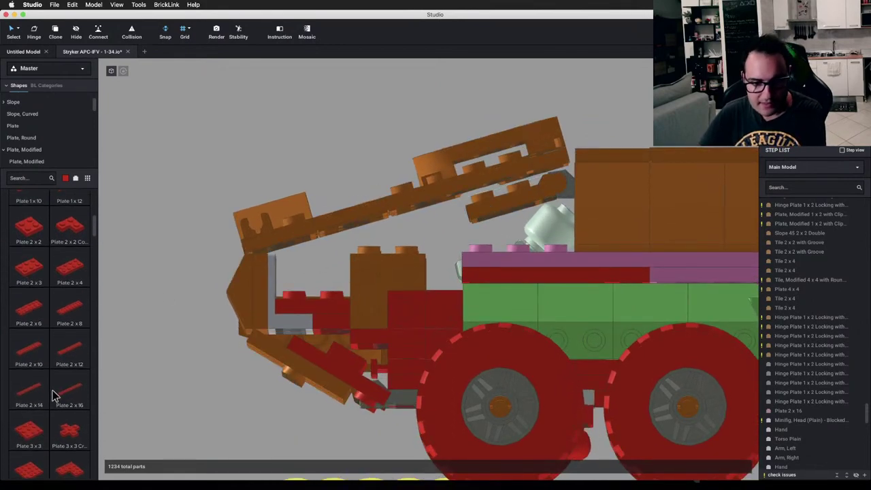
scroll(53, 397, "down", 1)
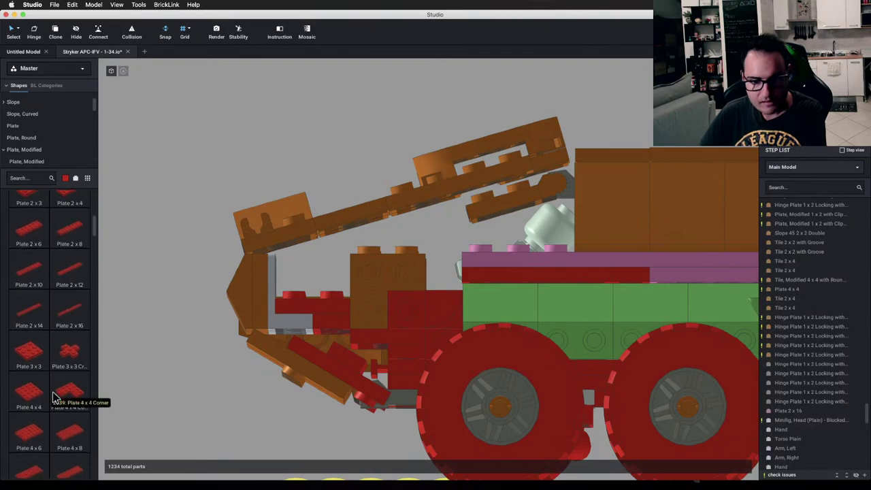
key("ctrl+Left")
scroll(319, 279, "up", 10)
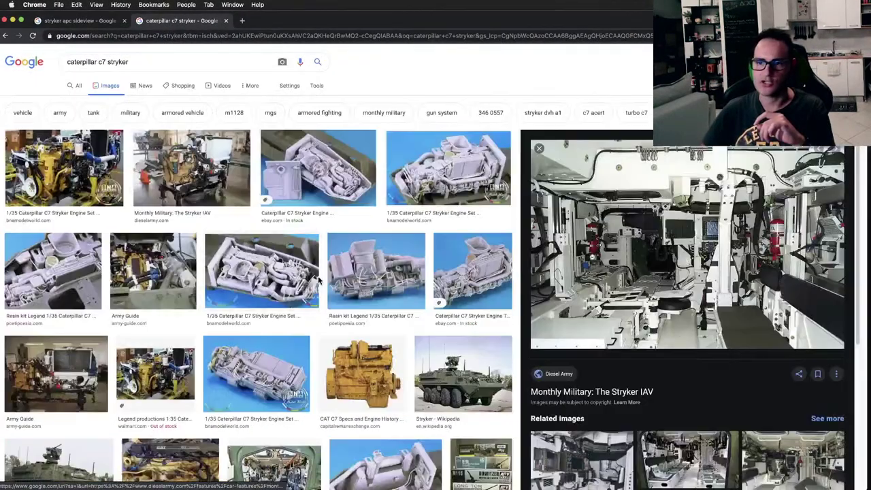
left_click(99, 22)
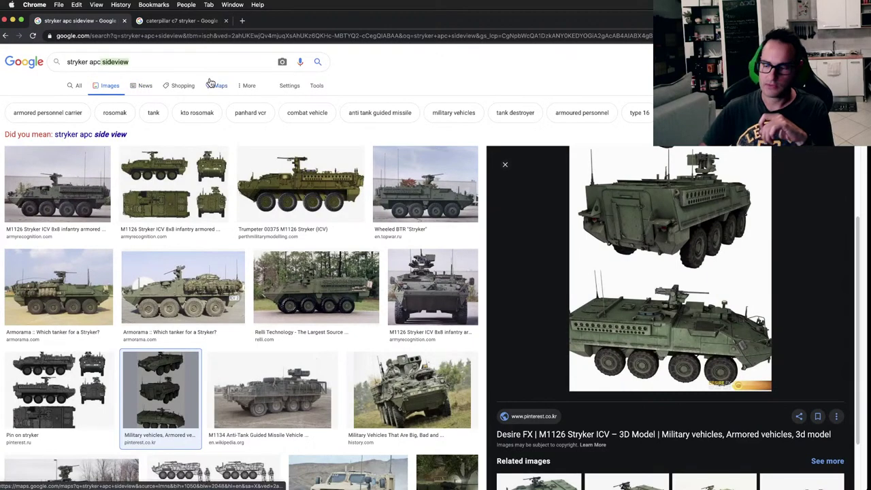
key("Return")
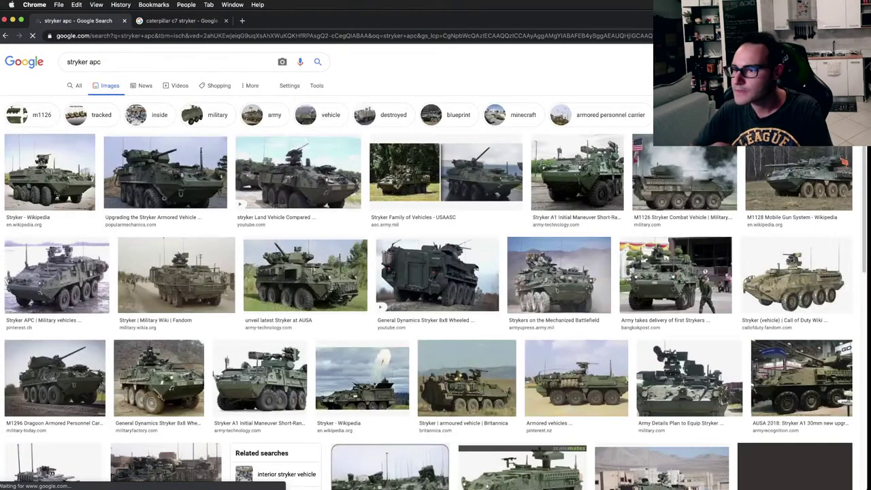
left_click(637, 259)
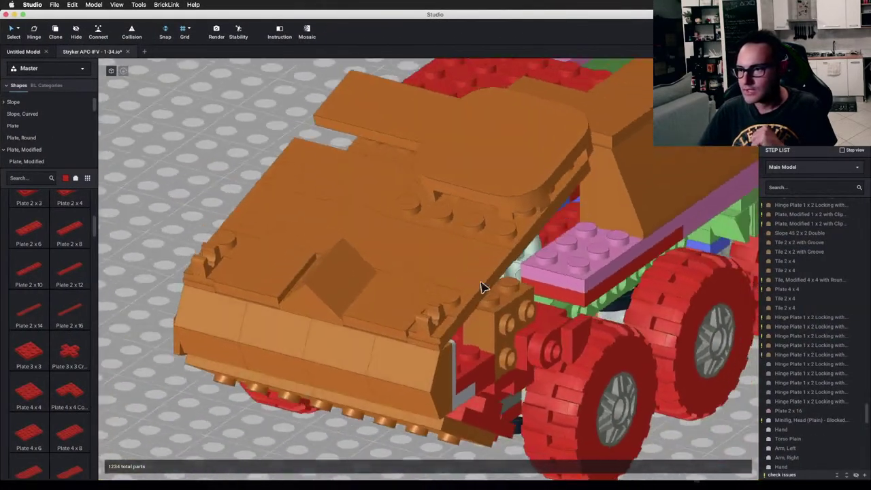
Step: In Studio, attach a red 4 x 6 plate under the hood tiles on the side away from the driver
right_click_drag(480, 288, 490, 197)
left_click(456, 156)
mouse_move(477, 301)
right_mouse_down()
mouse_move(448, 263)
mouse_move(428, 263)
mouse_move(474, 277)
mouse_move(510, 275)
mouse_move(511, 261)
mouse_move(513, 279)
right_mouse_up()
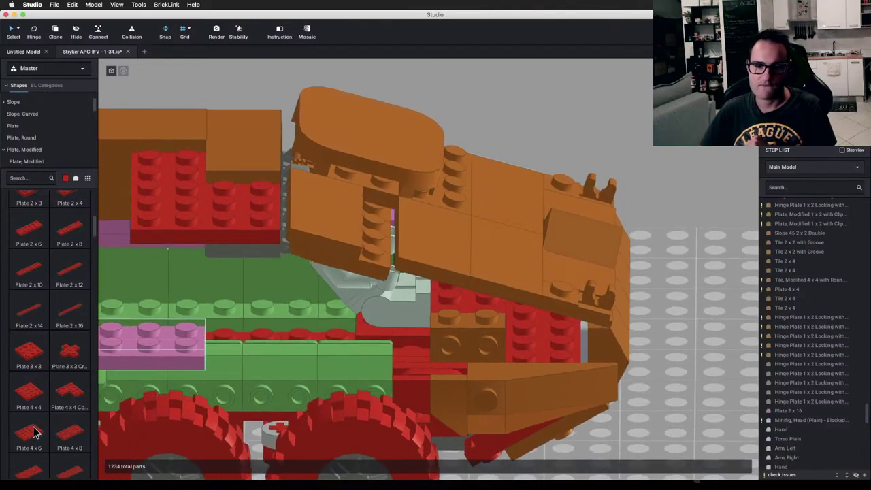
left_click(30, 432)
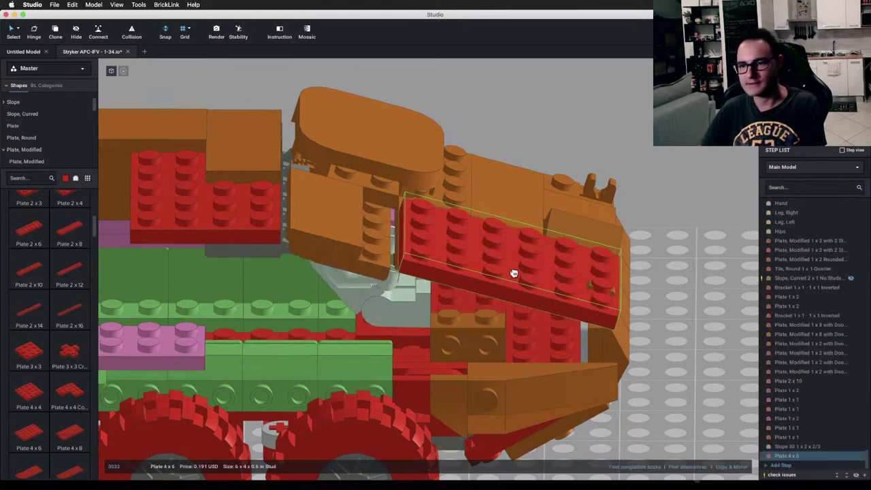
right_click_drag(514, 273, 512, 262)
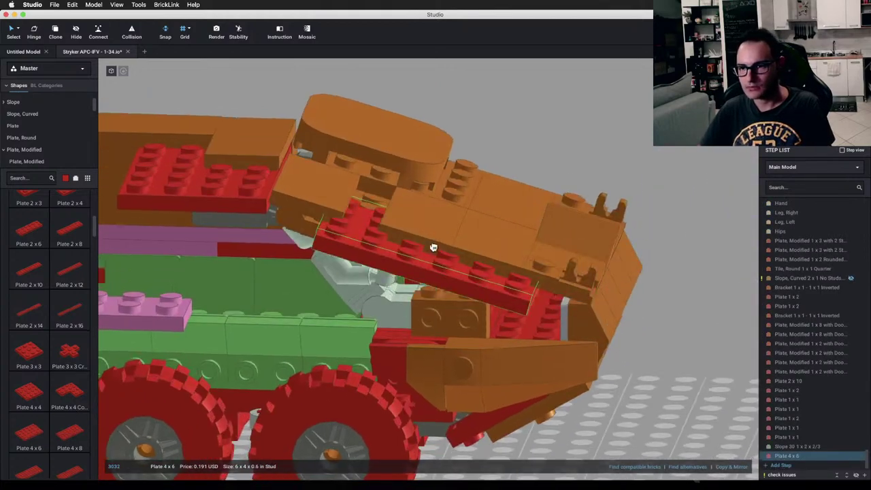
left_click(423, 233)
left_click(580, 130)
right_click_drag(570, 185, 371, 252)
left_click(591, 158)
right_click_drag(591, 158, 604, 144)
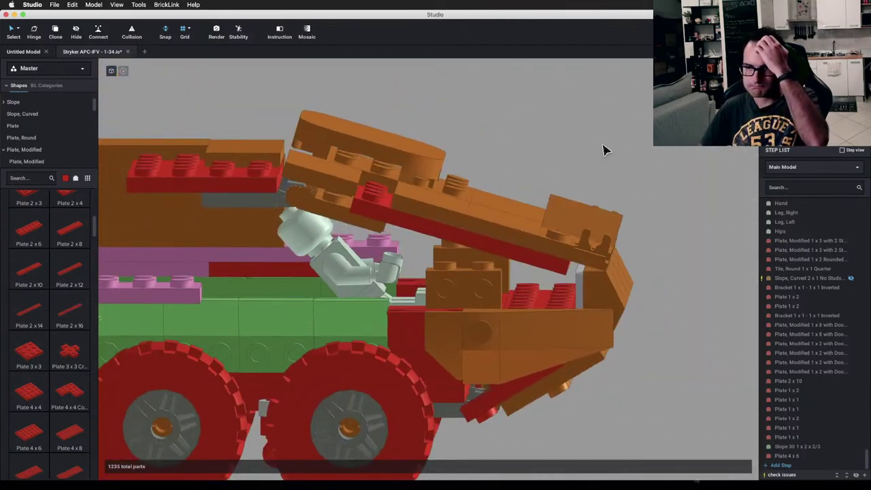
Step: Compare the hood's front and side with the Stryker photo in Chrome
key("ctrl+Left")
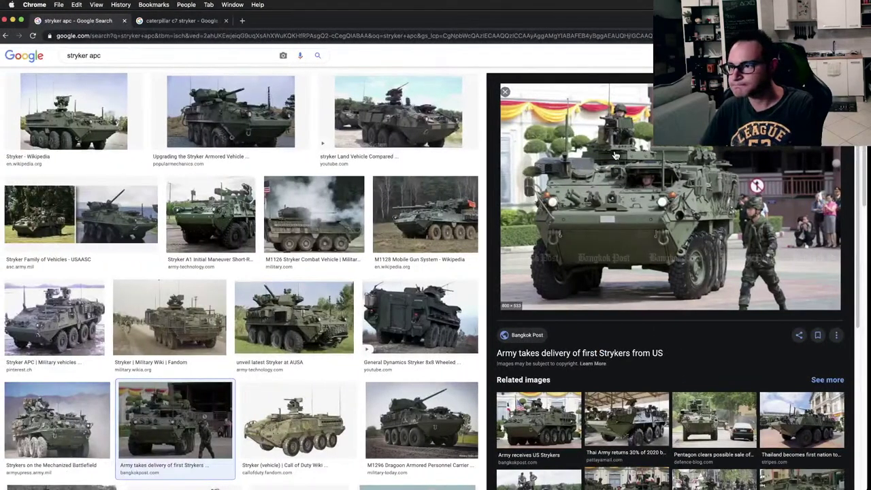
key("ctrl+Right")
right_click_drag(625, 166, 550, 164)
key("ctrl+Left")
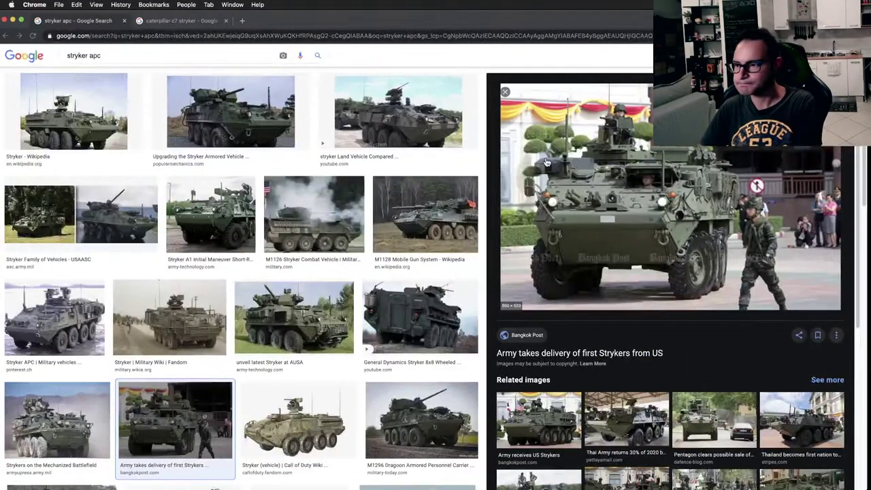
key("ctrl+Right")
right_click_drag(533, 163, 511, 200)
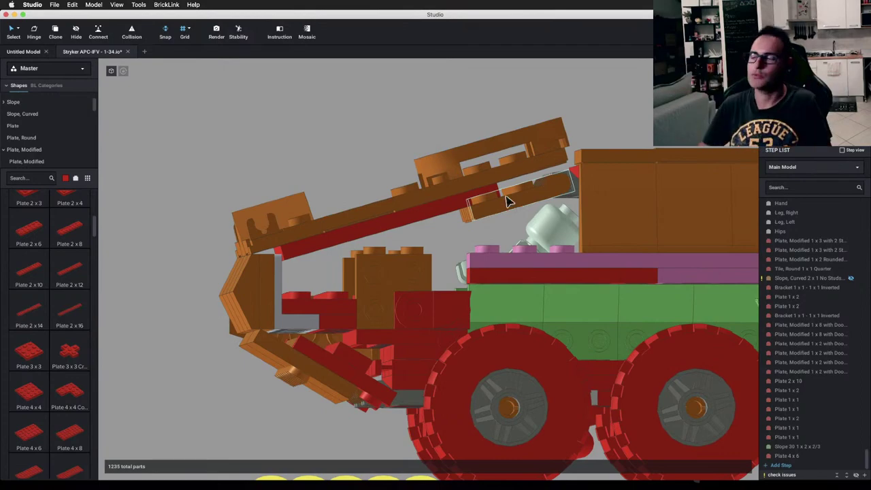
right_click_drag(515, 188, 533, 211)
Step: Take the rounded 4 x 4 tile and the 4 x 4 plate off the hood and lay them beside the vehicle
left_click(495, 192)
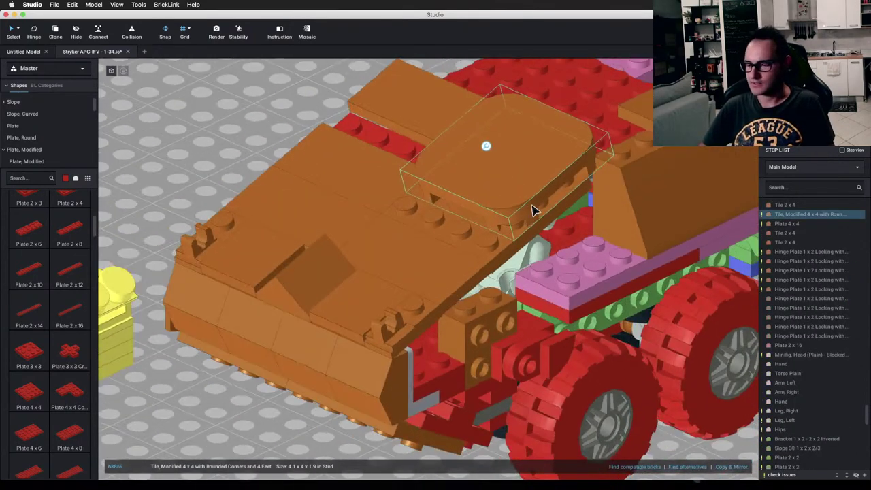
left_click_drag(517, 179, 263, 397)
scroll(354, 272, "down", 3)
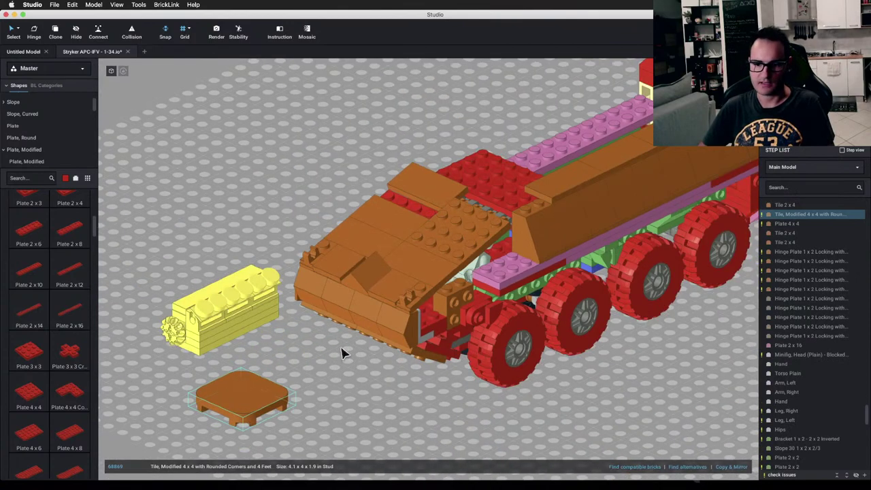
left_click(342, 353)
right_click_drag(342, 353, 470, 259)
left_click_drag(470, 259, 423, 96)
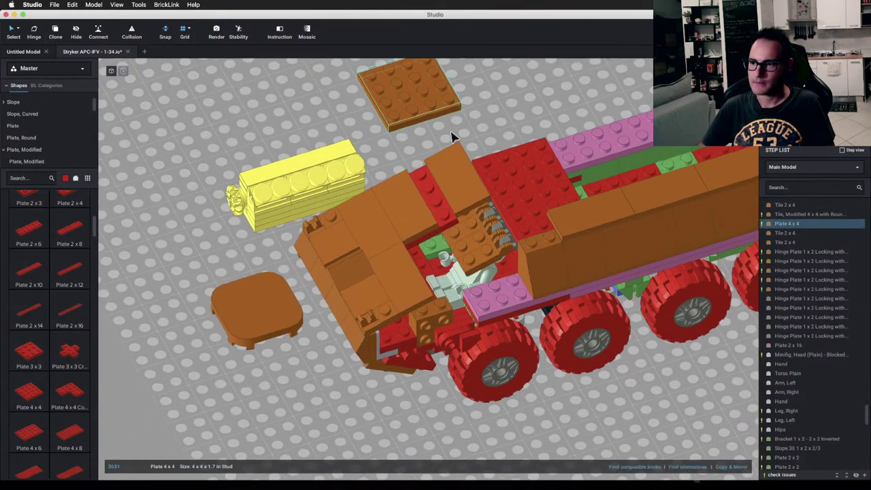
right_click_drag(452, 136, 450, 200)
scroll(453, 231, "up", 5)
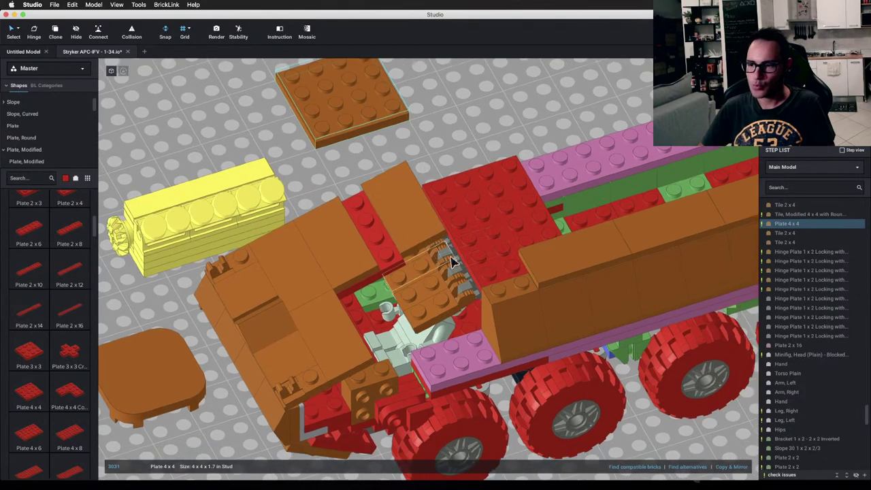
Step: Add one more grey and one more orange Hinge Plate 1 x 2 Locking beside the existing hinges behind the hood
left_click(450, 255)
left_click(482, 238)
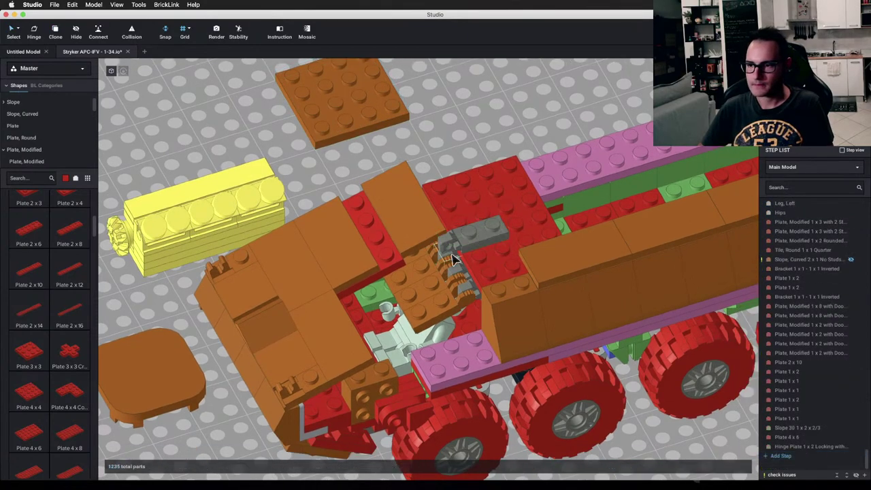
left_click(429, 257)
mouse_move(512, 262)
right_mouse_down()
mouse_move(504, 237)
mouse_move(515, 263)
right_mouse_up()
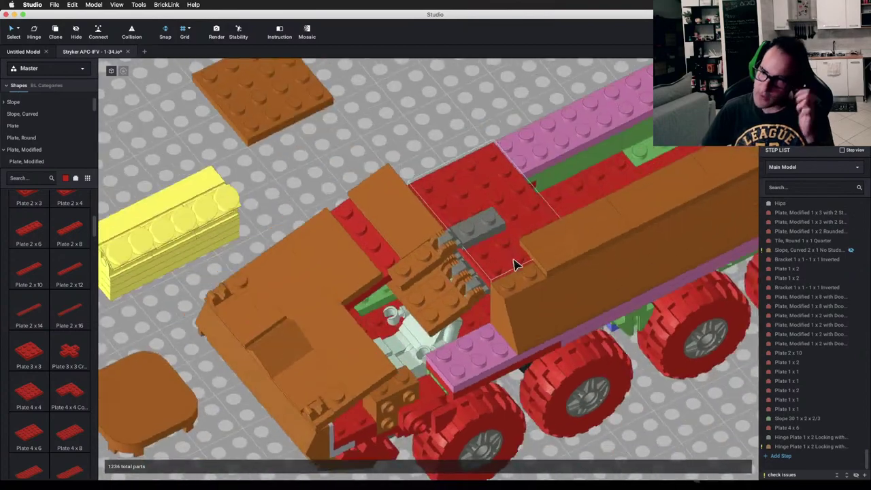
Step: Place the orange 4 x 4 plate back onto the hinged plates above the driver
left_click(283, 161)
left_click_drag(283, 162, 459, 309)
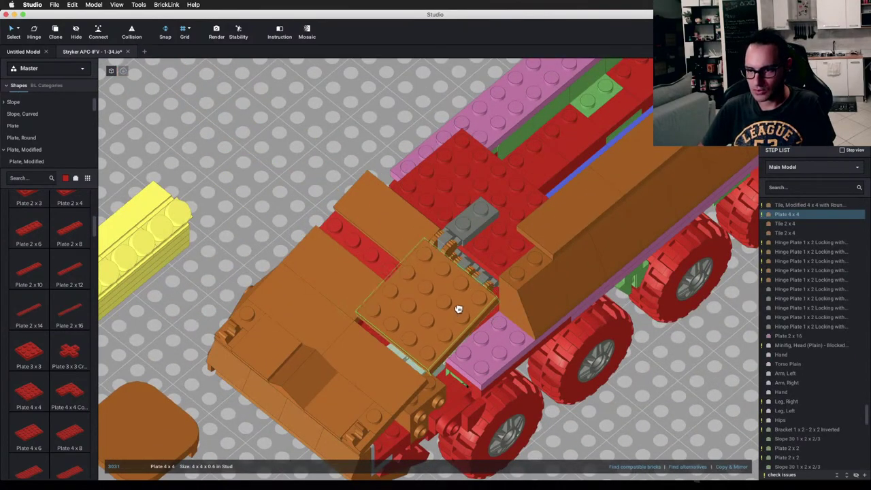
right_click_drag(458, 309, 475, 287)
Step: Browse several Stryker photos in Chrome and compare their front and hood shapes with the model's front view
key("ctrl+Left")
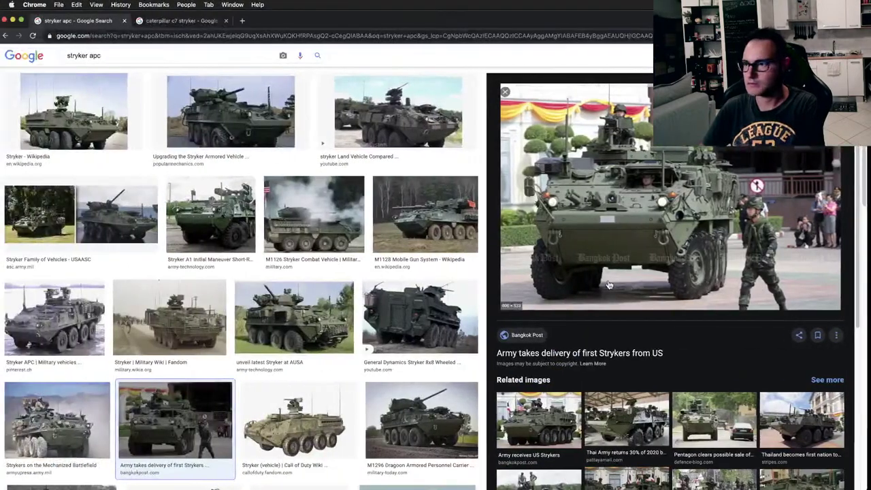
left_click(446, 122)
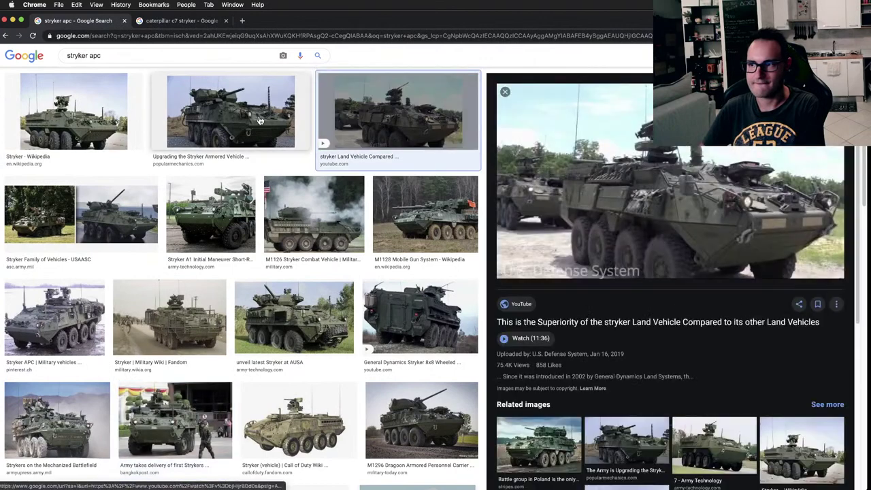
left_click(259, 121)
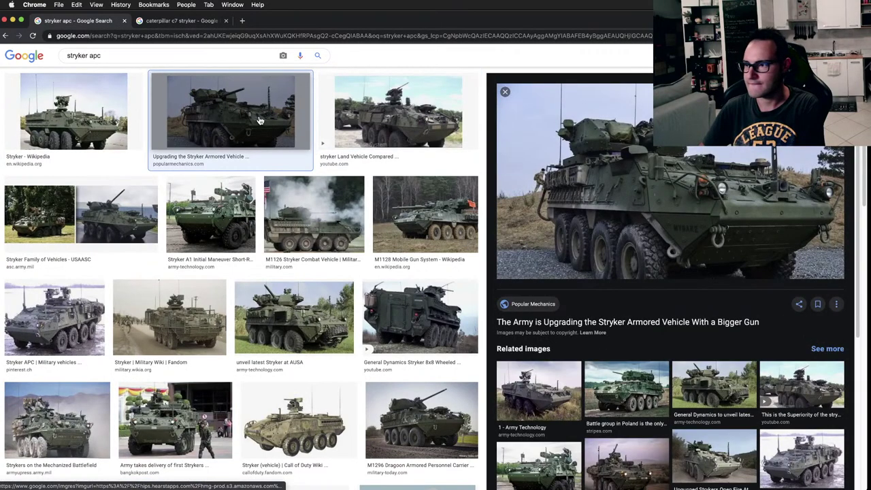
left_click(425, 125)
left_click(305, 123)
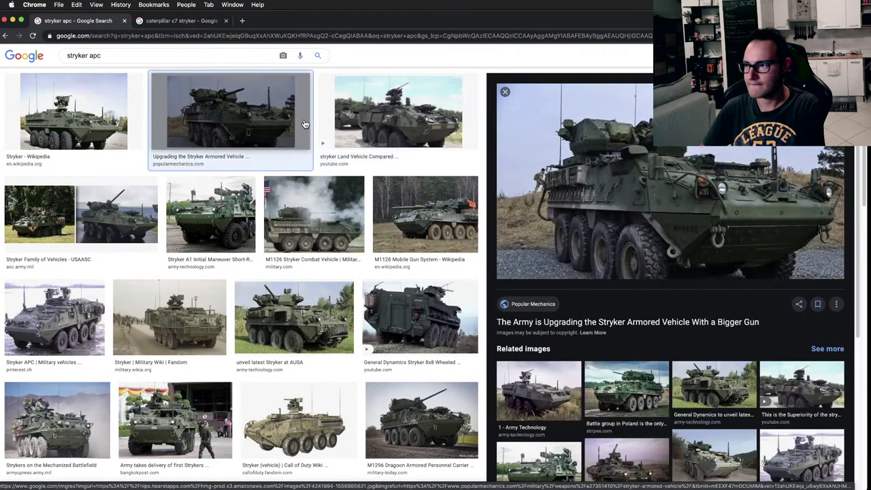
left_click(431, 127)
left_click(272, 128)
left_click(161, 134)
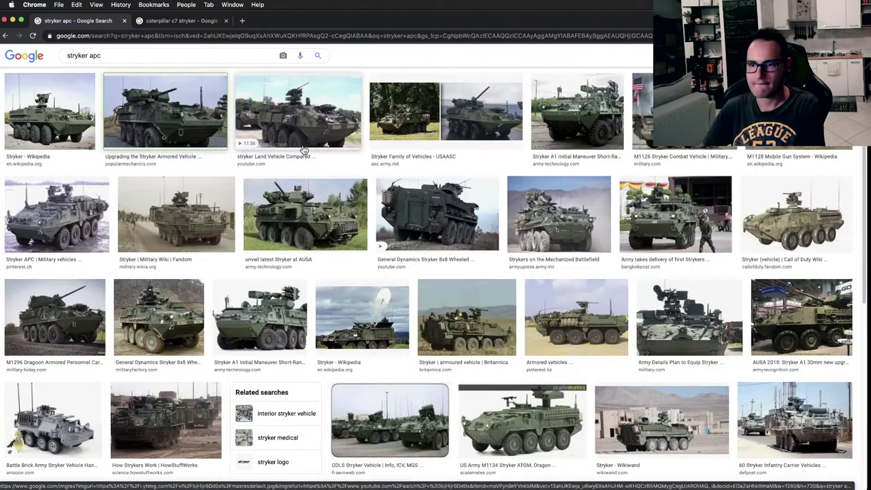
left_click(305, 213)
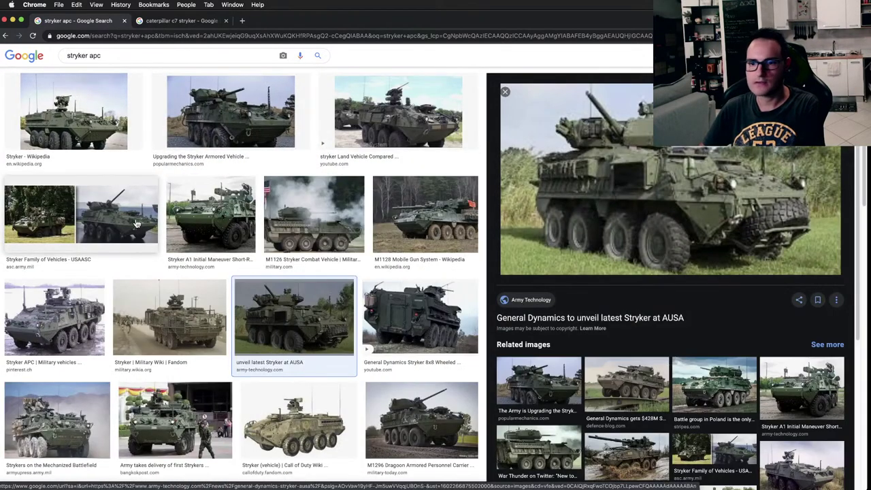
left_click(58, 313)
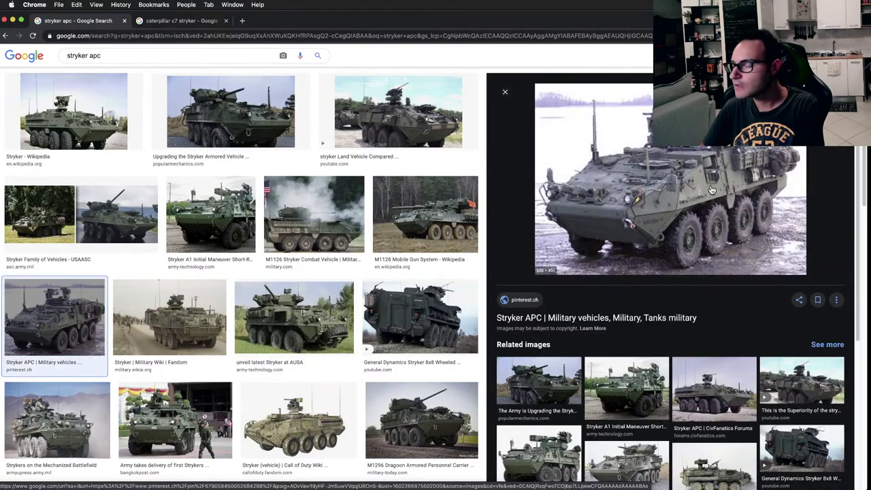
key("ctrl+Right")
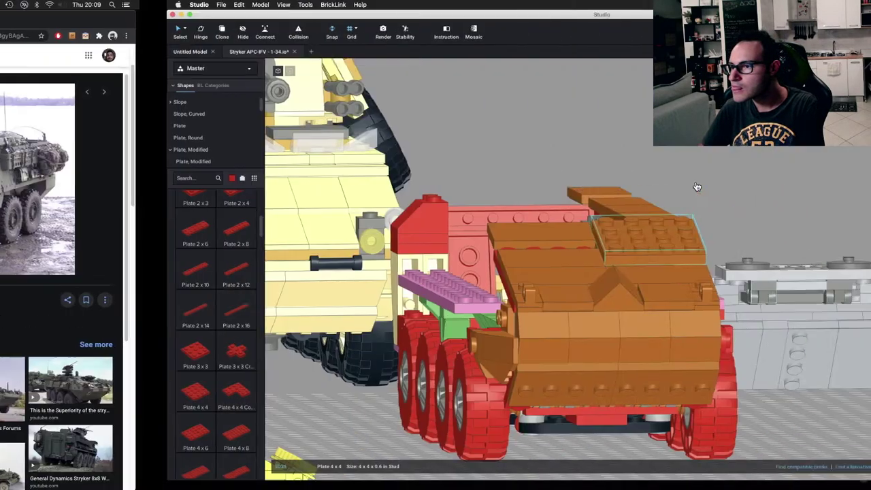
key("ctrl+Left")
key("ctrl+Right")
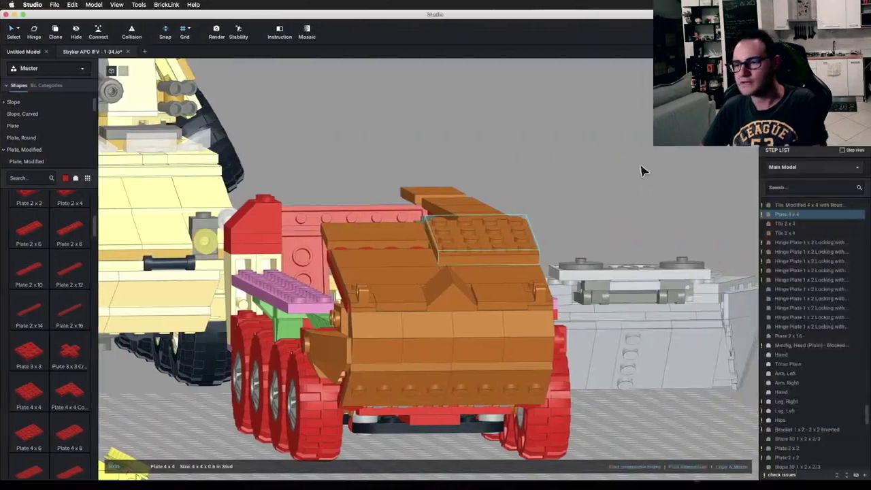
Step: Switch the part palette's colour from red to the light blue already used in the model
left_click(642, 167)
right_click_drag(642, 167, 604, 193)
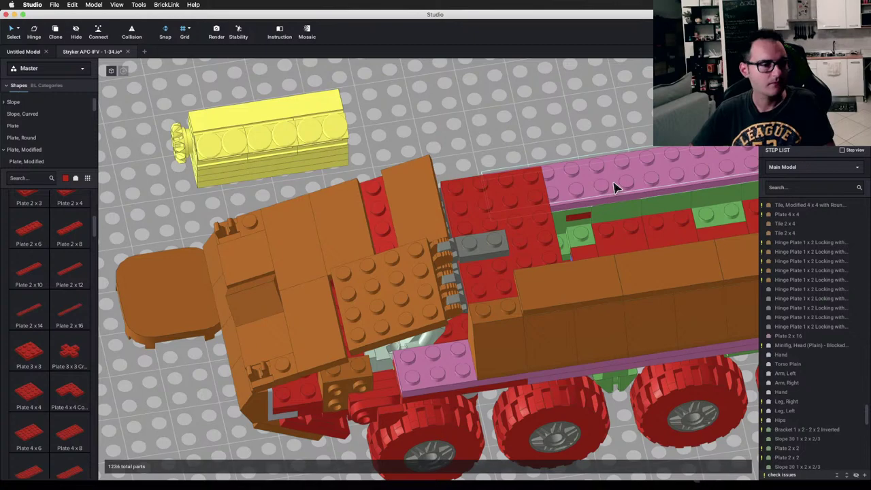
scroll(653, 185, "down", 2)
left_click(789, 224)
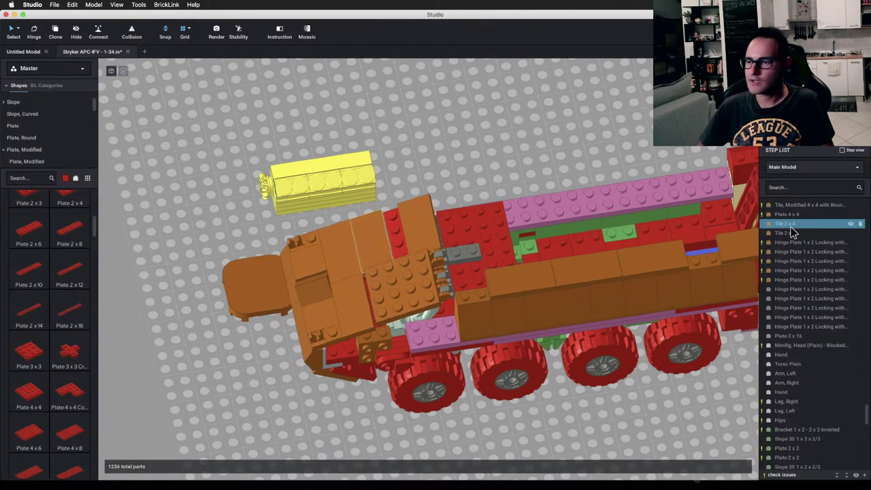
right_click_drag(503, 171, 412, 318)
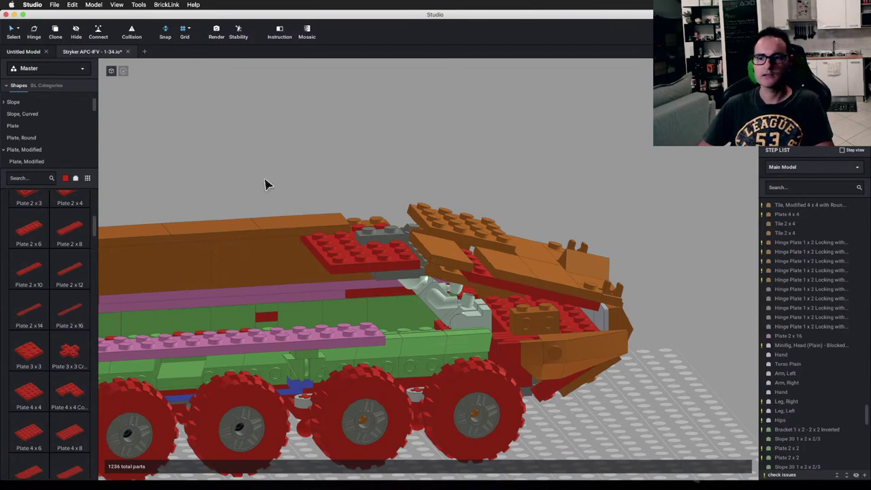
right_click_drag(263, 176, 272, 181)
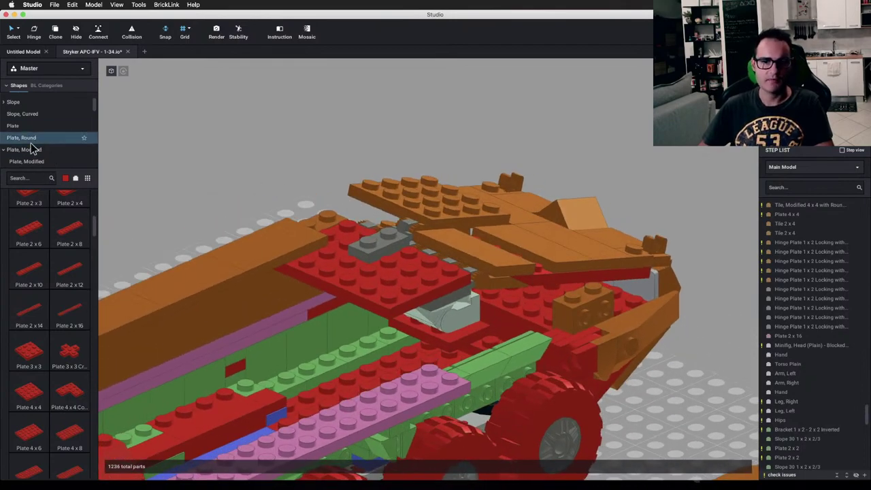
left_click(67, 179)
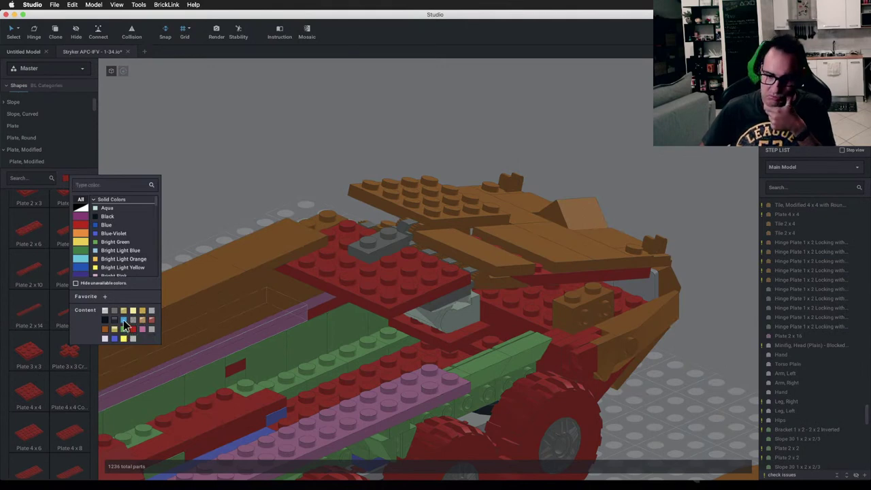
left_click(124, 323)
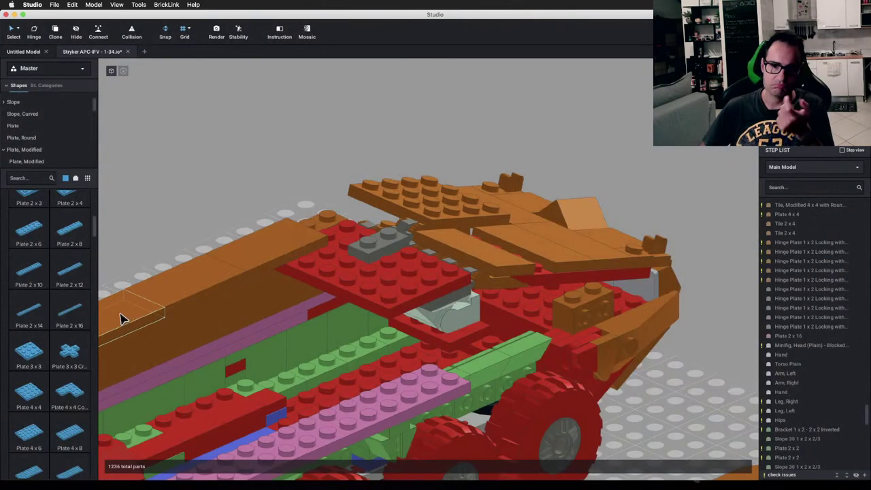
Step: Look through the modified plates and the neighbouring shape categories for a part to build behind the minifigure
left_click(29, 150)
left_click(31, 163)
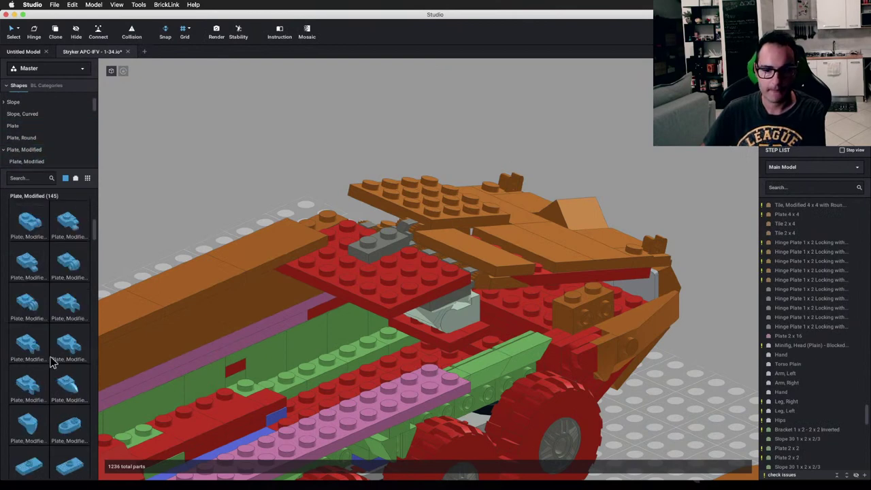
scroll(52, 362, "down", 5)
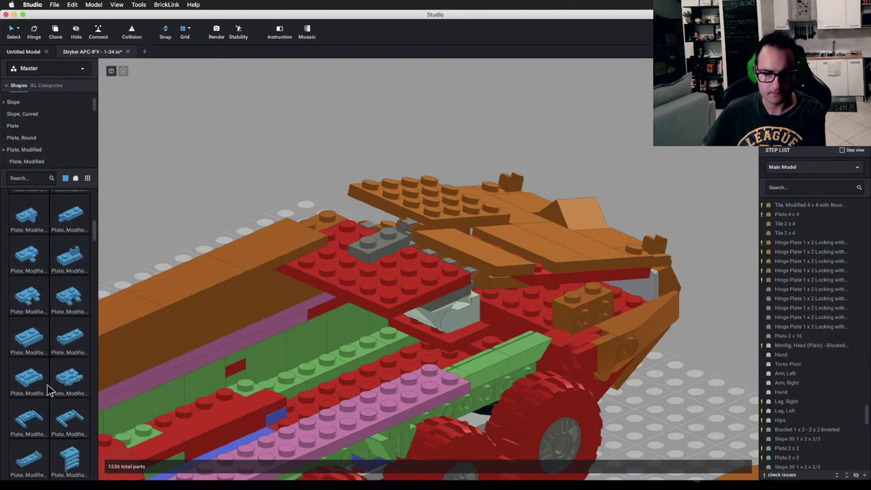
scroll(48, 389, "down", 6)
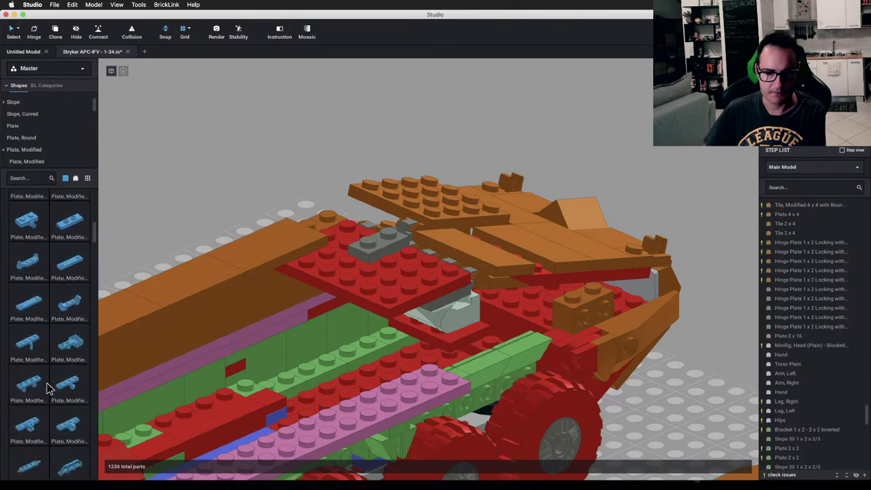
scroll(47, 387, "up", 6)
scroll(63, 151, "down", 3)
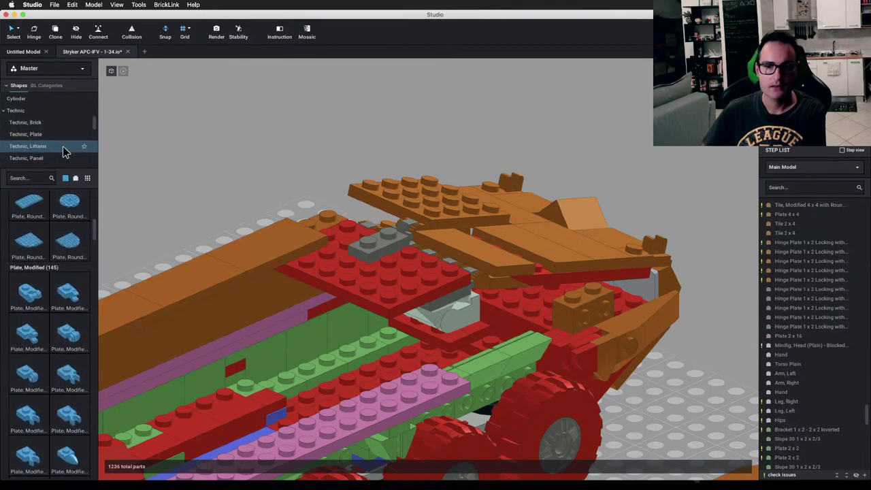
scroll(53, 124, "down", 3)
scroll(52, 126, "up", 5)
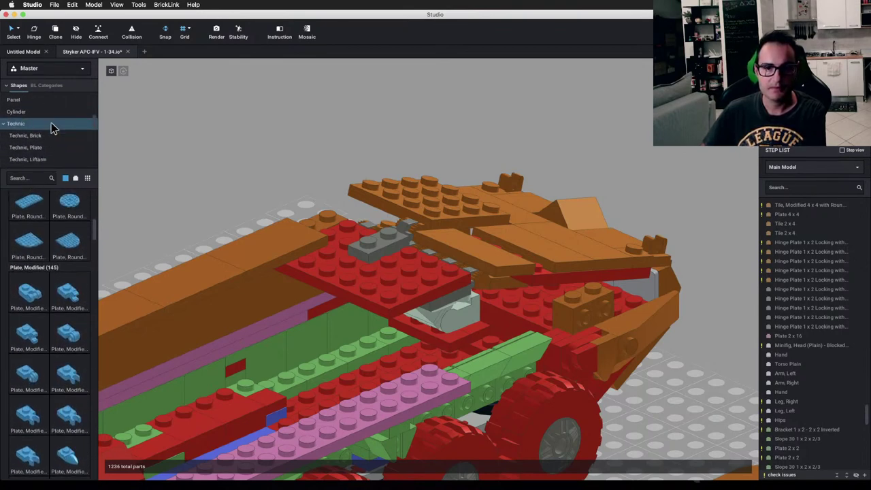
Step: Place a Tile, Modified 1 x 1 with Clip on the vehicle's interior floor behind the seated minifigure
left_click(45, 138)
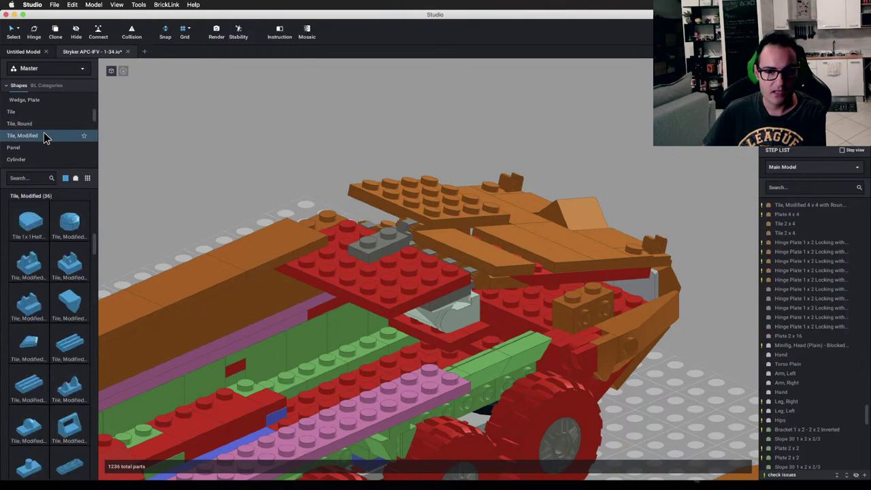
left_click_drag(27, 264, 428, 379)
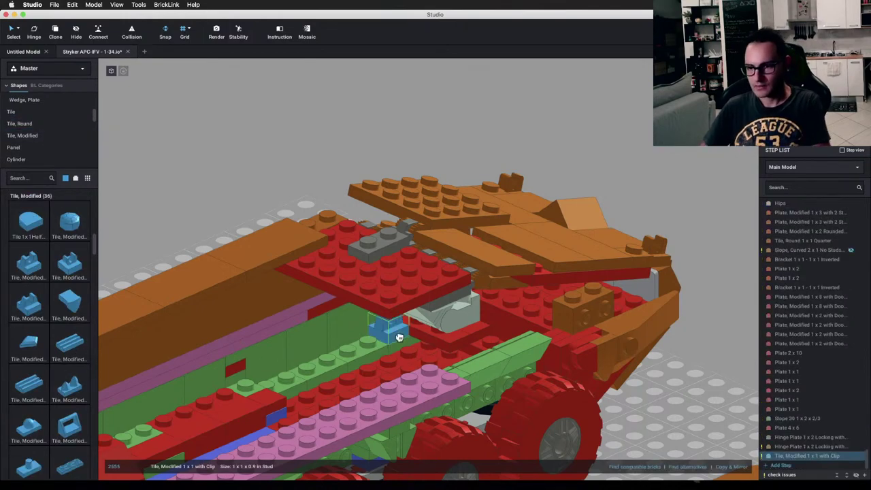
right_click_drag(400, 339, 422, 320)
Step: Try a second Tile, Modified 1 x 1 with Clip beside the first one, and delete the extra tile
left_click(732, 467)
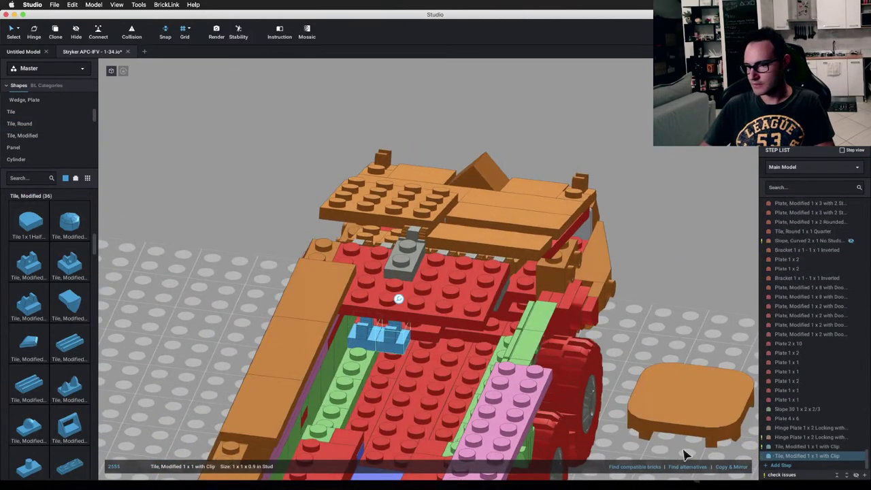
right_click_drag(467, 399, 422, 392)
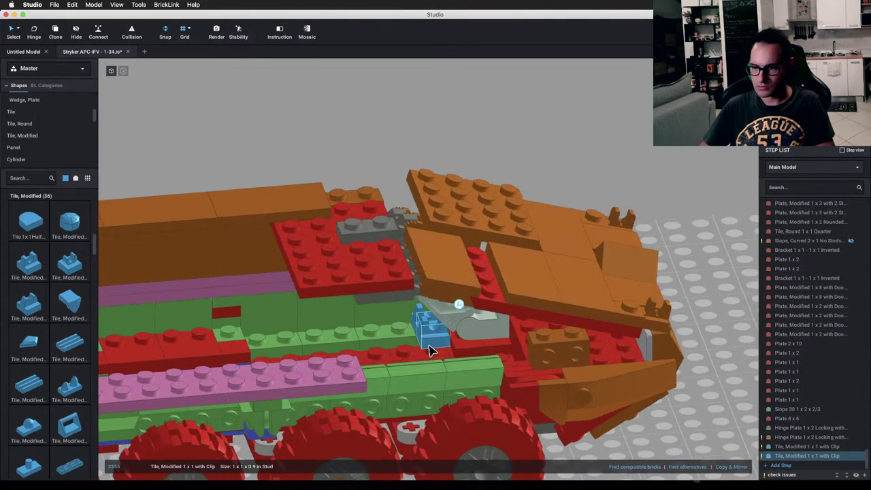
right_click_drag(430, 331, 472, 358)
left_click(413, 327, "shift")
left_click(541, 136)
right_click_drag(500, 217, 500, 352)
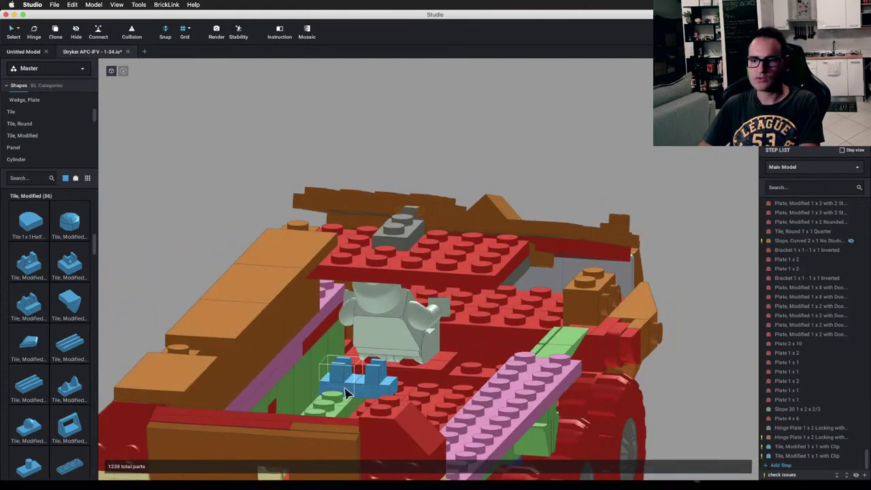
key("Delete")
Step: Move the remaining clip tile one stud forward so that it sits directly behind the minifigure
right_click_drag(346, 393, 398, 381)
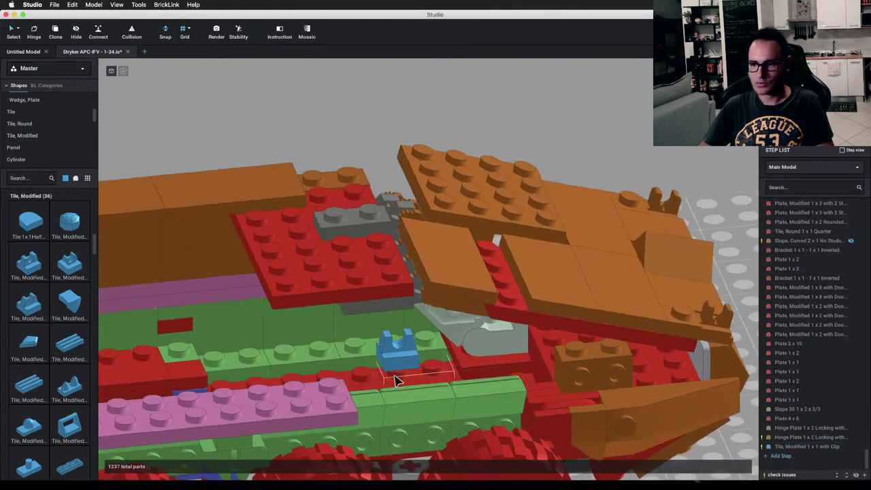
left_click(404, 364)
right_click_drag(475, 388, 433, 376)
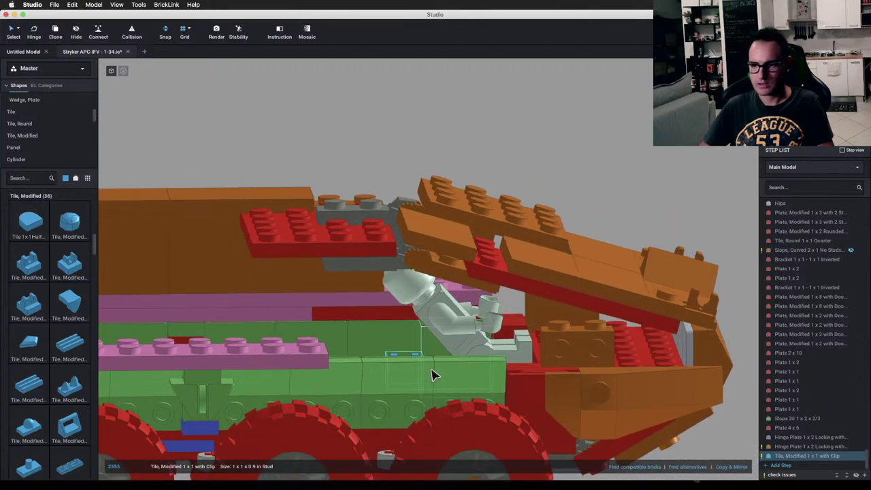
right_click_drag(341, 304, 399, 355)
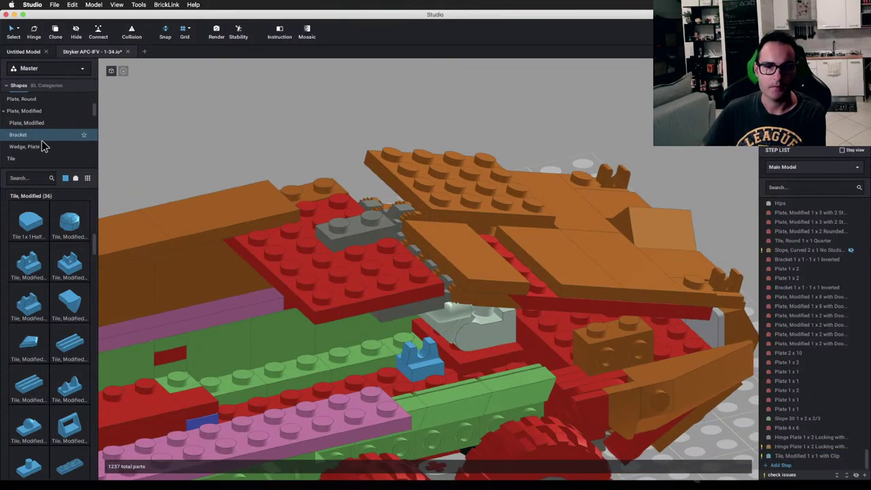
Step: Attach a Plate, Modified 1 x 2 with Handle on Side - Free Ends upright to the clip tile
left_click(31, 124)
scroll(58, 355, "down", 5)
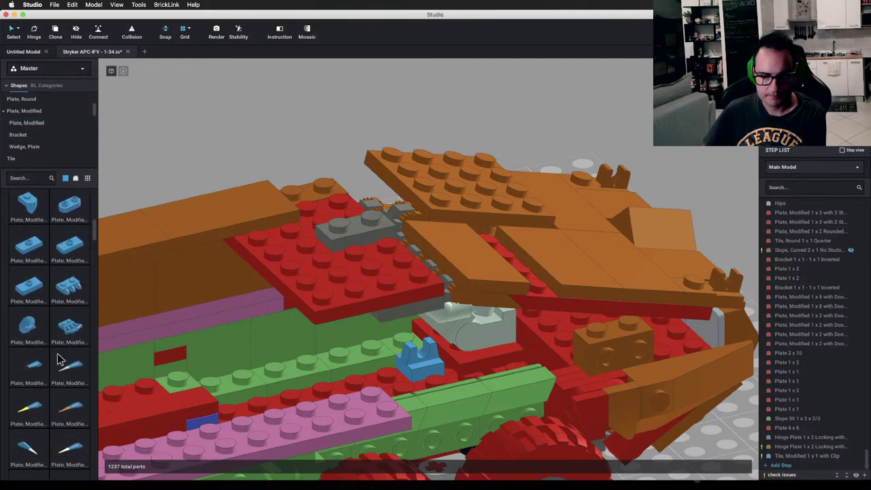
scroll(58, 355, "down", 5)
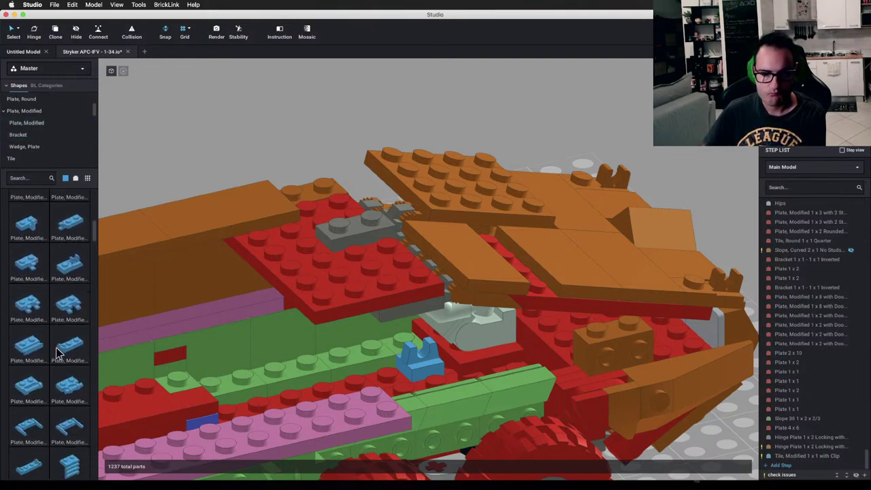
left_click_drag(77, 260, 386, 340)
right_click_drag(386, 340, 349, 396)
right_click_drag(354, 385, 389, 363)
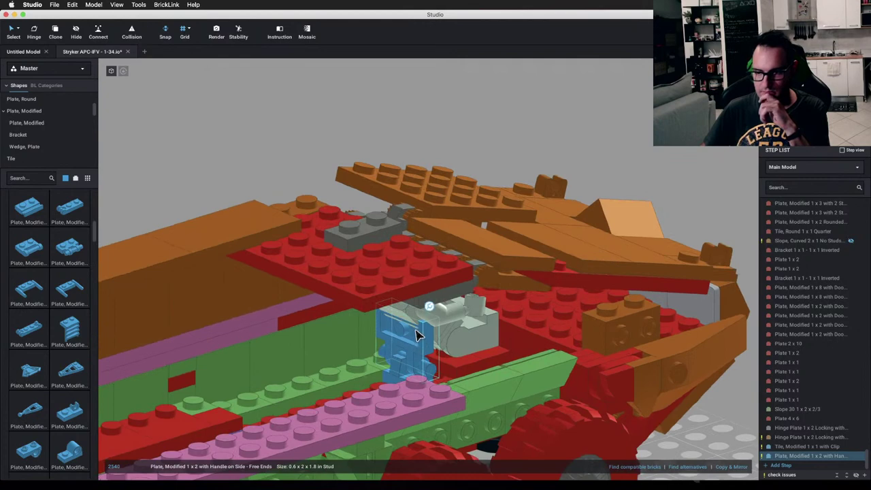
Step: Delete the upright handle plate behind the minifigure and undo the deletion
left_click(587, 119)
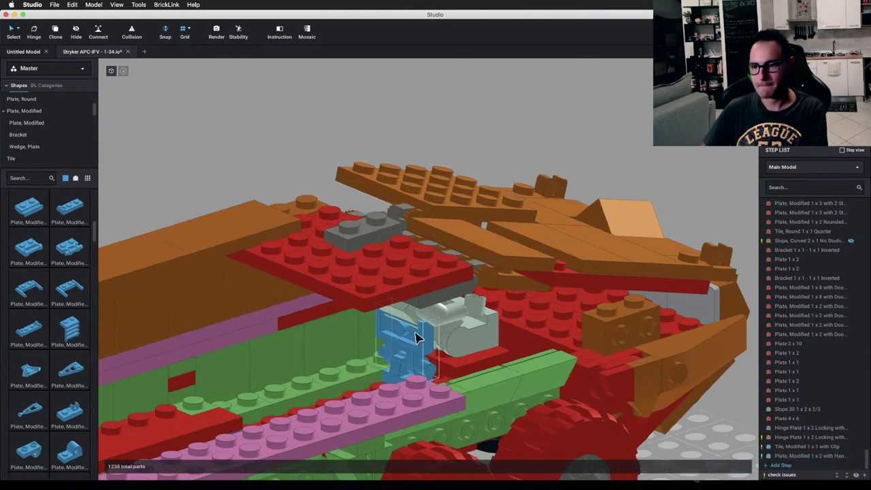
left_click(418, 338)
key("Delete")
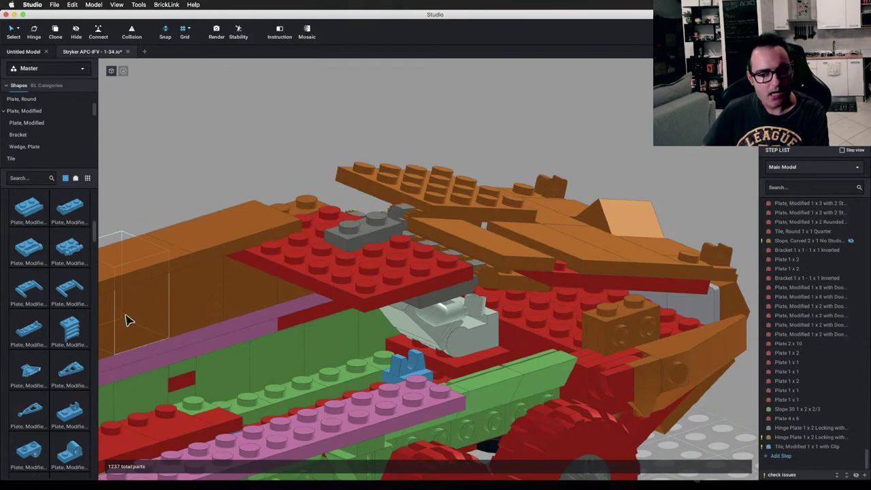
key("super+z")
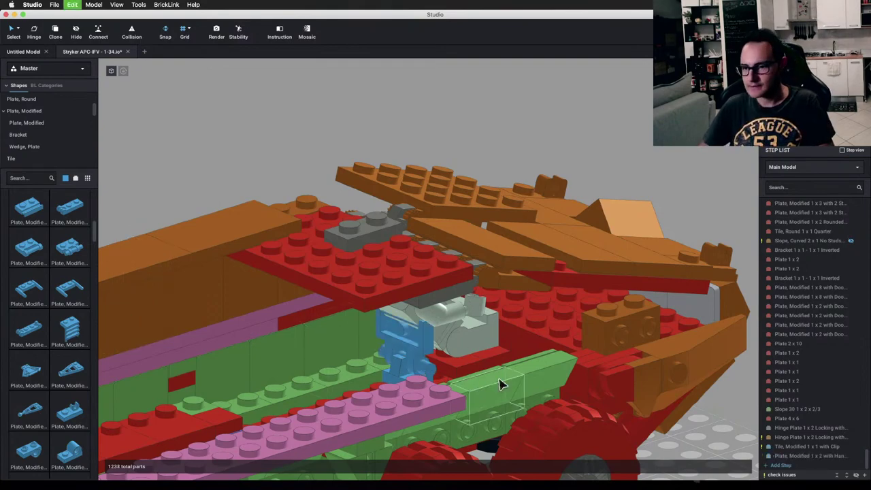
Step: Tilt the handle plate backwards on its clip to match the minifigure's reclined back
right_click_drag(500, 383, 439, 363)
left_click(438, 349)
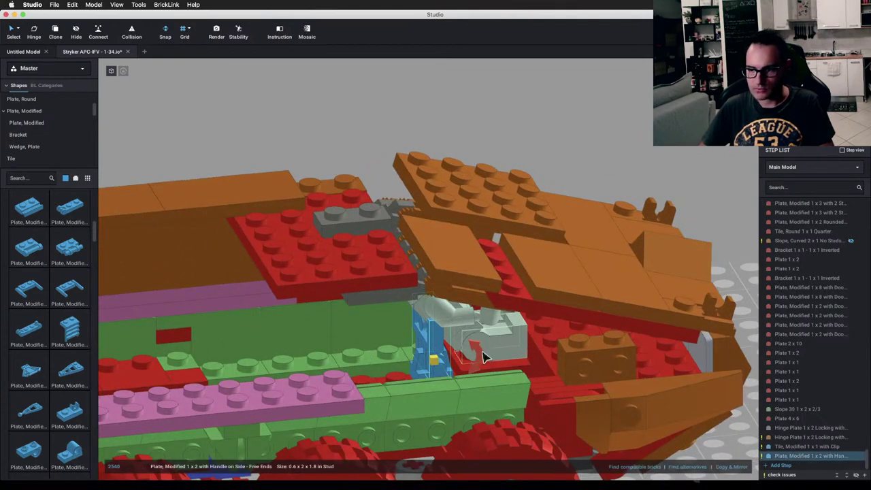
left_click_drag(484, 358, 482, 323)
left_click(551, 127)
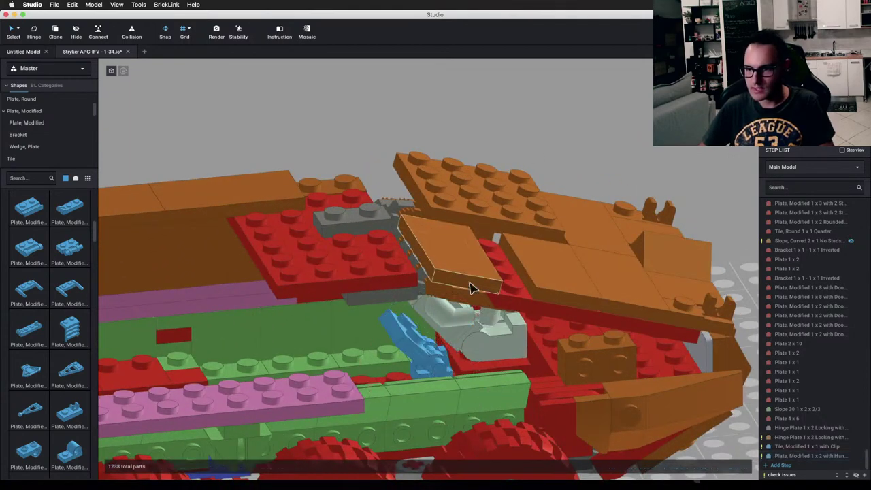
Step: Move the clip tile and the tilted handle plate together one stud back, away from the minifigure
right_click_drag(441, 329, 429, 315)
left_click(433, 340)
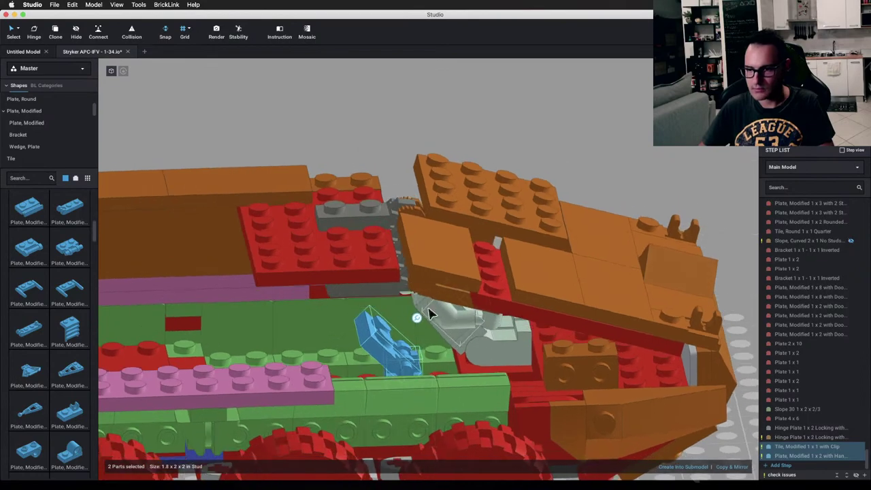
left_click(435, 324)
left_click(410, 370)
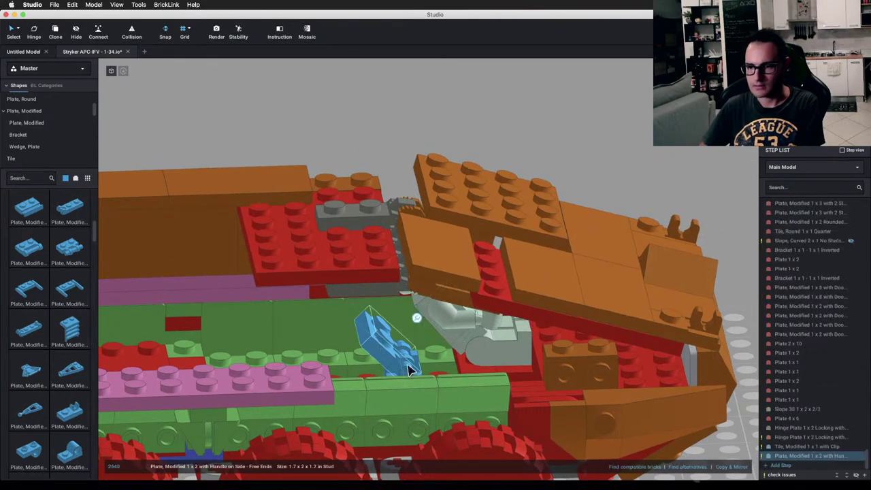
right_click_drag(421, 381, 425, 348)
left_click(423, 363, "shift")
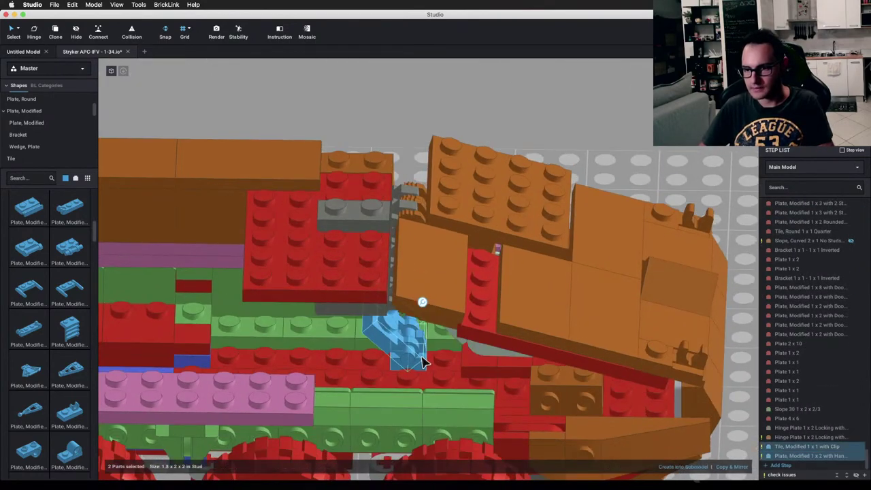
right_click_drag(436, 307, 436, 387)
left_click(522, 127)
Step: Examine the position and angle of the clip tile and tilted handle plate behind the minifigure
left_click(378, 357)
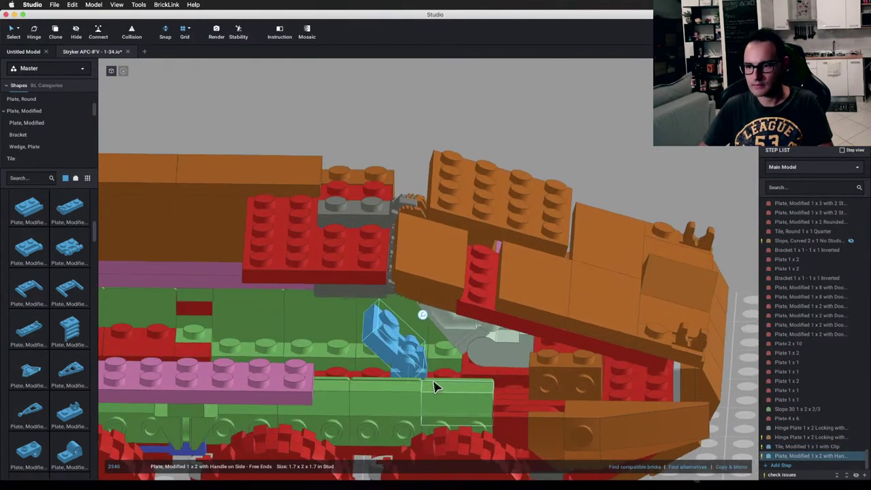
left_click(432, 355)
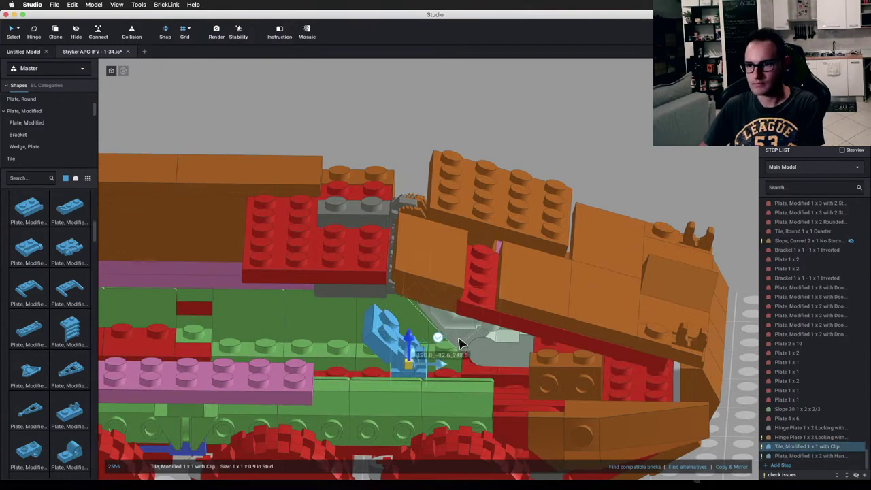
right_click_drag(460, 343, 476, 321)
left_click(519, 144)
right_click_drag(520, 144, 471, 277)
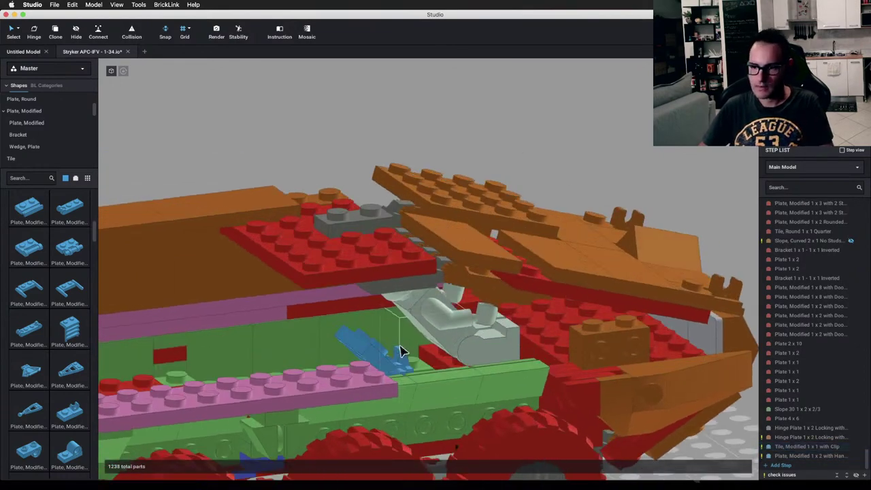
left_click(382, 344)
left_click(565, 175)
mouse_move(565, 175)
right_mouse_down()
mouse_move(541, 171)
mouse_move(549, 181)
right_mouse_up()
Step: Attach a Plate, Modified 1 x 2 with Handle on Side - Closed Ends to the upper part of the tilted backrest
scroll(53, 159, "down", 1)
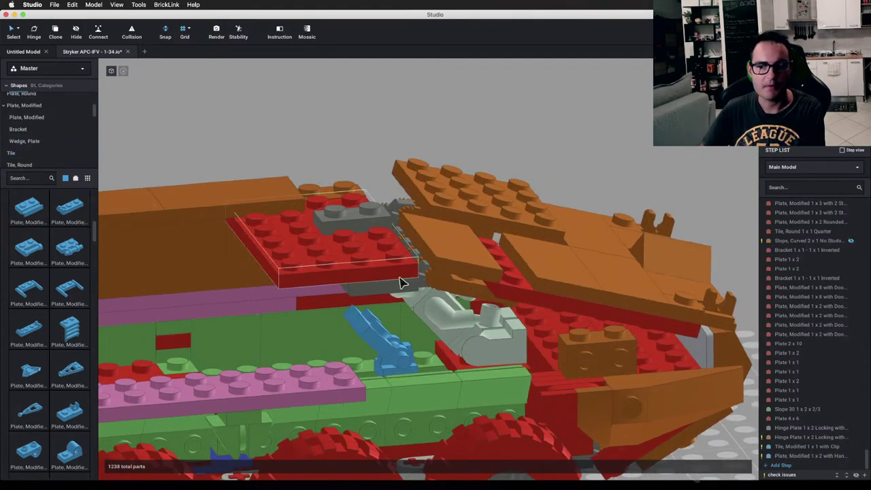
mouse_move(401, 282)
right_mouse_down()
mouse_move(414, 278)
mouse_move(415, 288)
right_mouse_up()
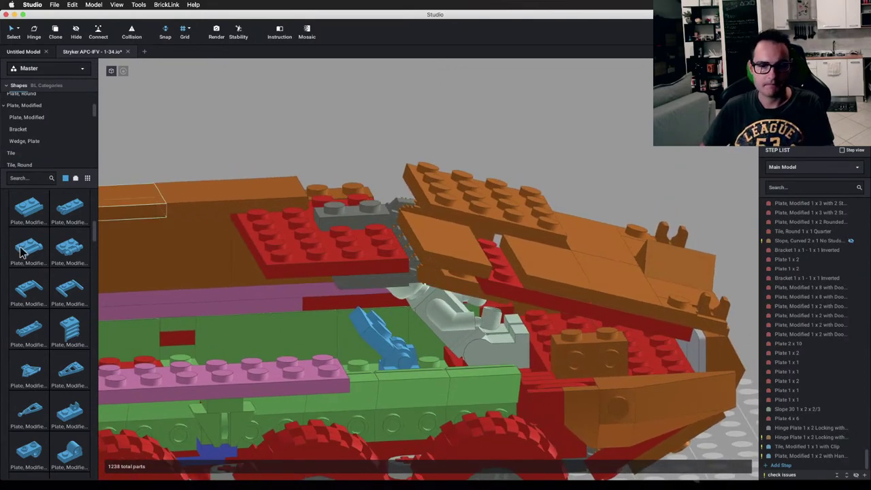
left_click_drag(21, 252, 347, 230)
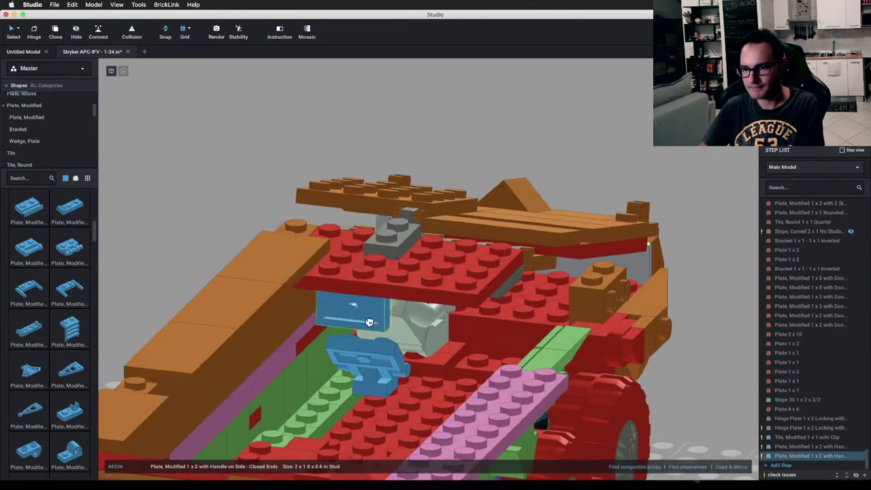
left_click_drag(369, 322, 366, 336)
right_click_drag(323, 324, 230, 197)
Step: Cover the front of the tilted backrest plates with a 2 x 2 tile
left_click(15, 153)
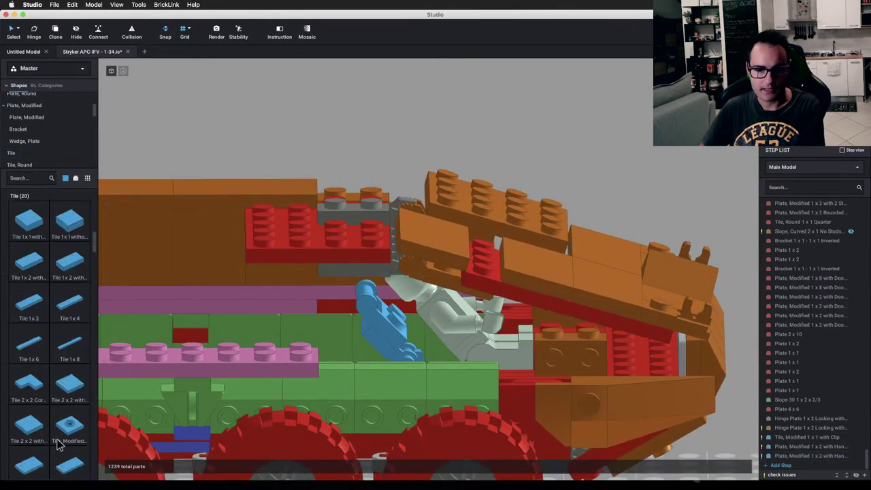
left_click_drag(86, 385, 422, 325)
left_click(430, 309)
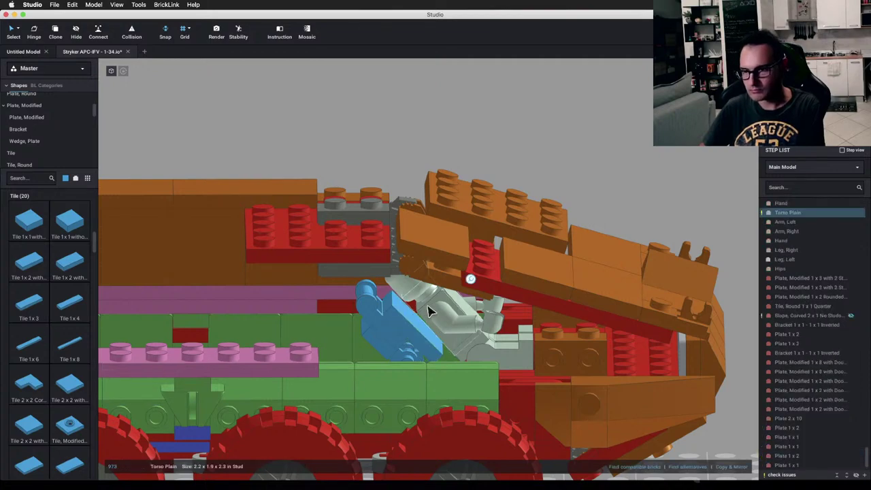
right_click_drag(429, 309, 445, 299)
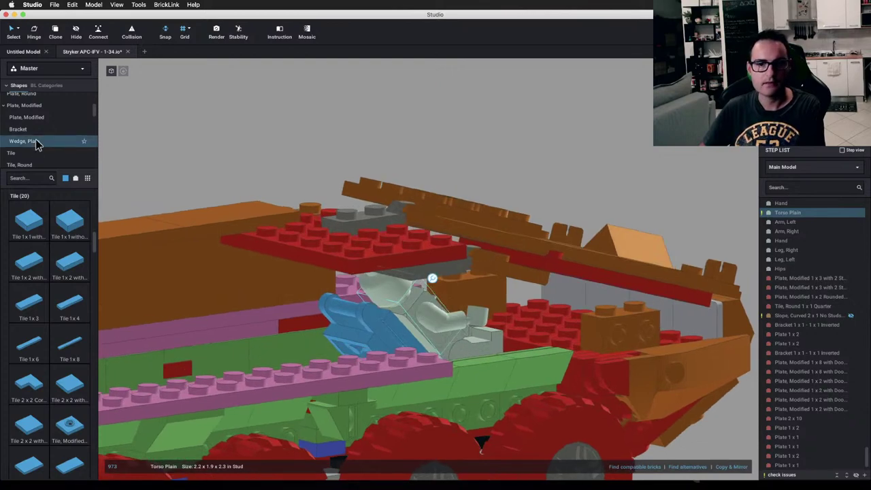
Step: Attach a Plate, Modified 1 x 2 with Clips Horizontal (thick open O clips), upright, to the handle atop the tilted backrest
left_click(39, 119)
scroll(49, 421, "down", 10)
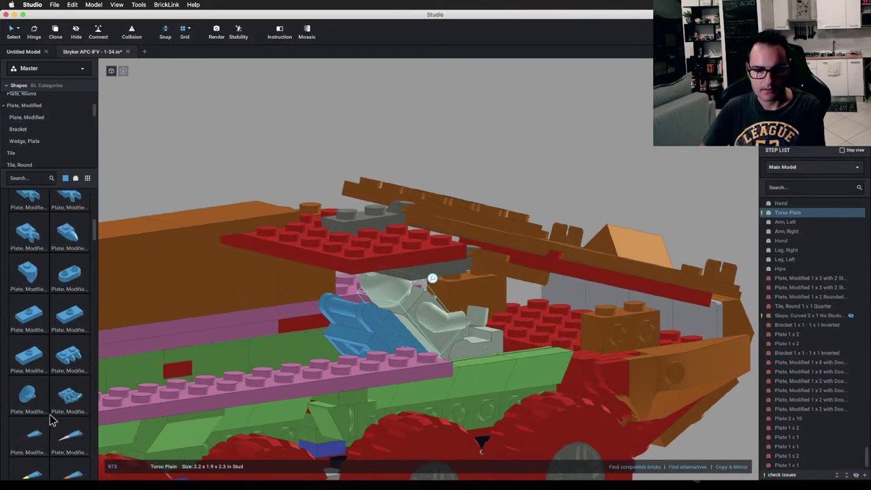
scroll(49, 418, "down", 3)
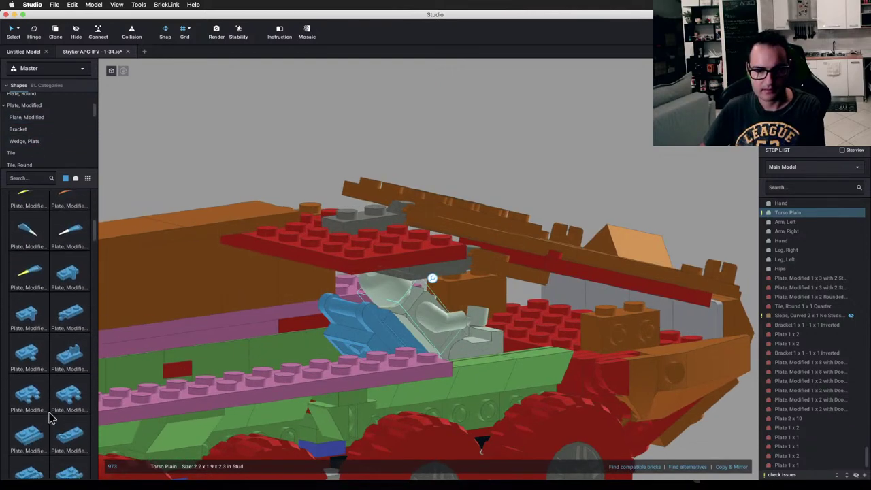
left_click_drag(71, 337, 242, 192)
right_click_drag(242, 192, 248, 192)
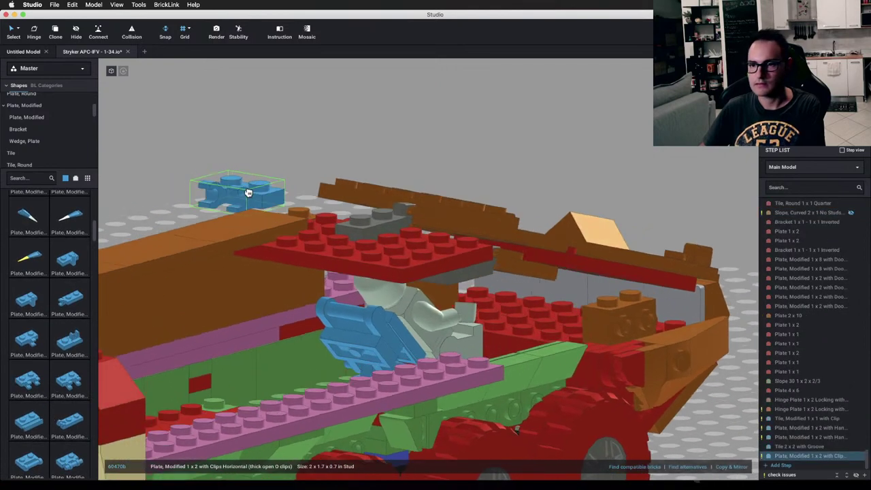
key("Up")
key("Up")
left_click_drag(248, 193, 368, 290)
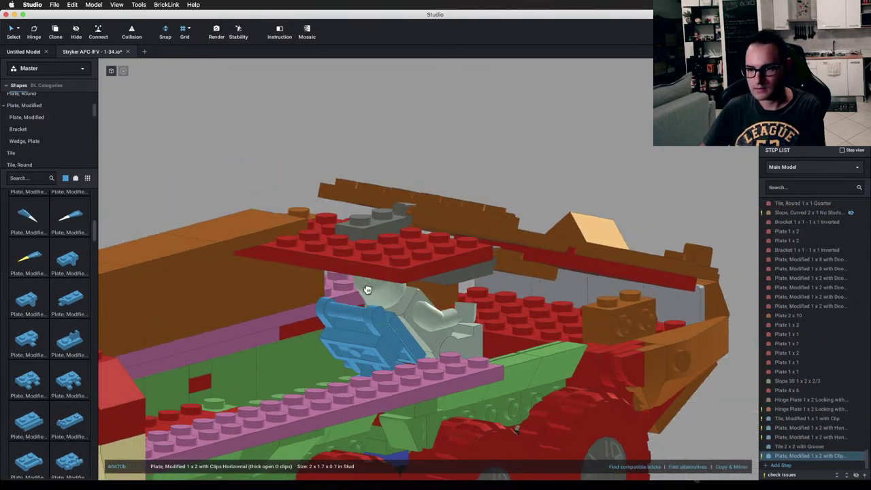
right_click_drag(352, 295, 320, 297)
left_click(275, 133)
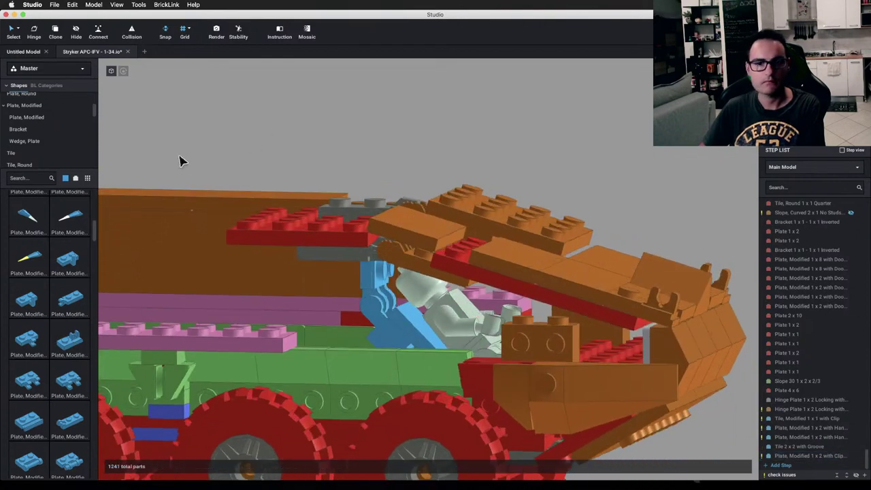
Step: Cover the front of the upright clip plate behind the minifigure's head with a blue Tile 1 x 2 with Groove
left_click(40, 153)
left_click_drag(32, 267, 396, 265)
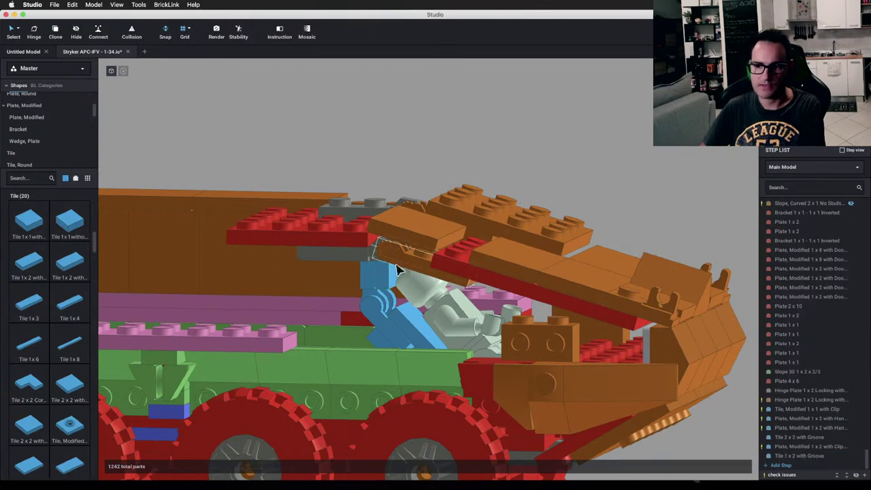
right_click_drag(406, 141, 411, 142)
mouse_move(480, 197)
right_mouse_down()
mouse_move(463, 205)
mouse_move(496, 201)
mouse_move(481, 205)
mouse_move(481, 197)
mouse_move(519, 202)
mouse_move(477, 203)
right_mouse_up()
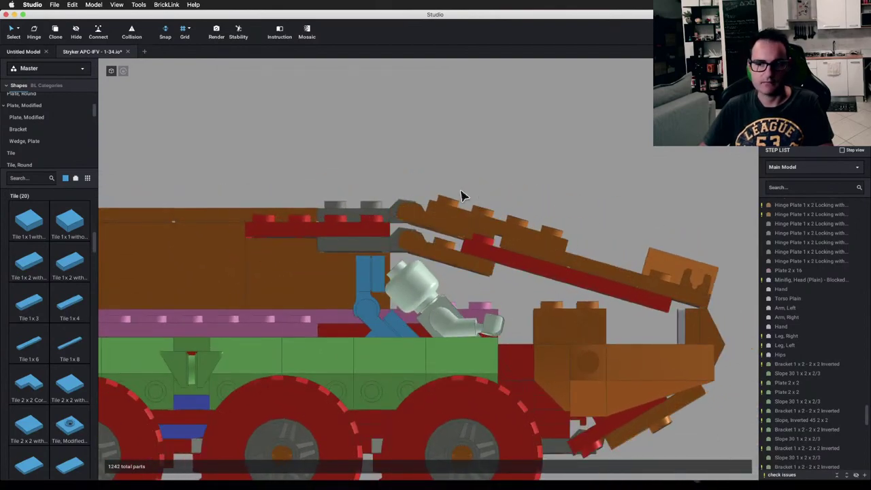
Step: Examine how the backrest and headrest fit behind the minifigure and beneath the sloped front roof
right_click_drag(366, 290, 463, 331)
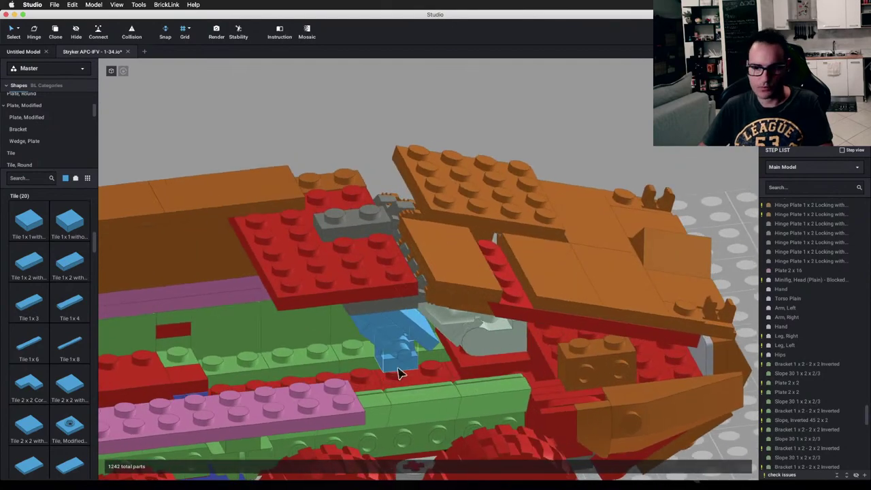
right_click_drag(414, 367, 472, 293)
scroll(472, 294, "down", 2)
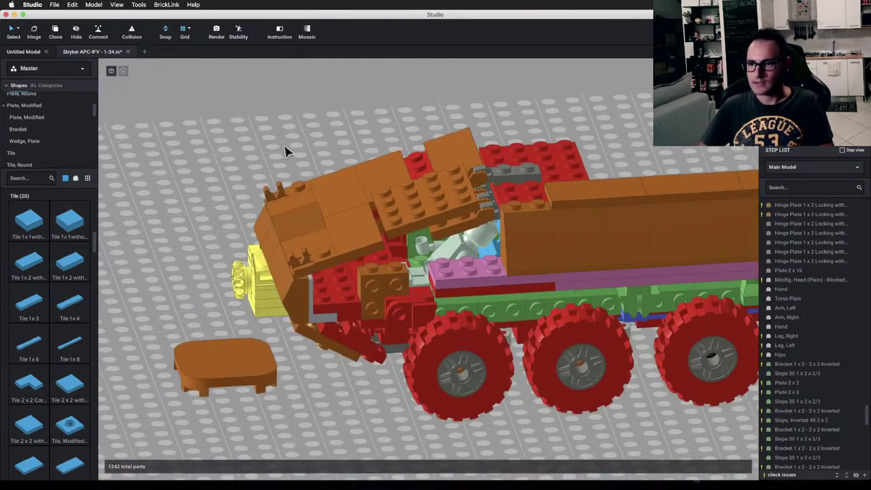
scroll(293, 120, "up", 1)
right_click_drag(294, 120, 409, 129)
scroll(358, 117, "up", 3)
left_click(512, 138)
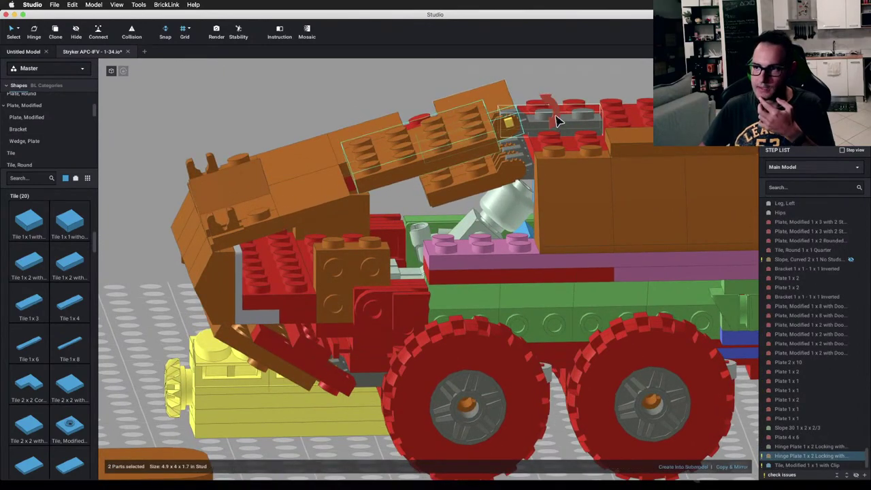
left_click_drag(557, 121, 566, 158)
left_click(296, 109)
mouse_move(295, 110)
right_mouse_down()
mouse_move(336, 109)
mouse_move(301, 113)
right_mouse_up()
scroll(299, 109, "up", 3)
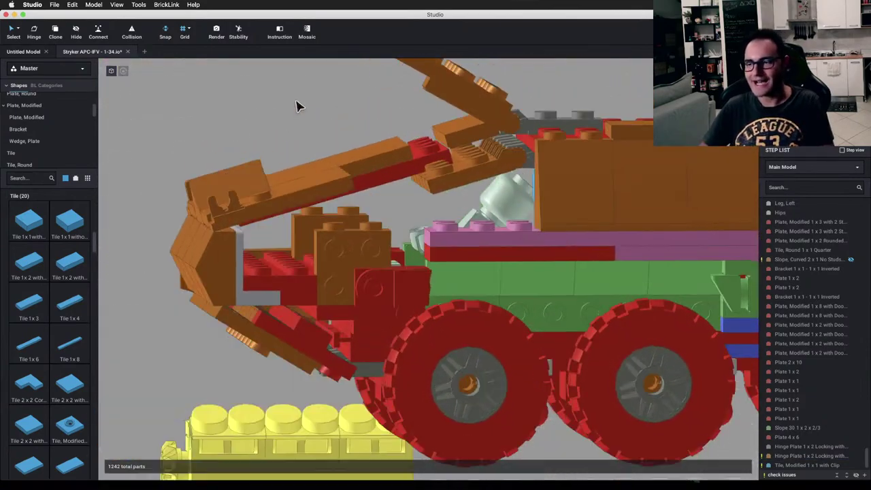
key("super+z")
Step: Swing the studded hatch plate up on its hinge and remove two of the lower hinge pairs over the minifigure's head
mouse_move(394, 163)
right_mouse_down()
mouse_move(445, 179)
mouse_move(395, 159)
mouse_move(401, 170)
mouse_move(477, 170)
right_mouse_up()
left_click(521, 132)
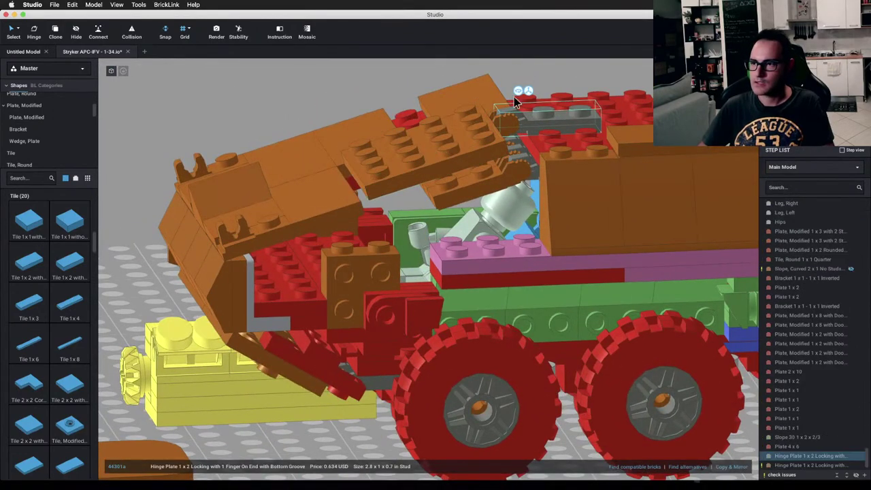
left_click(511, 126)
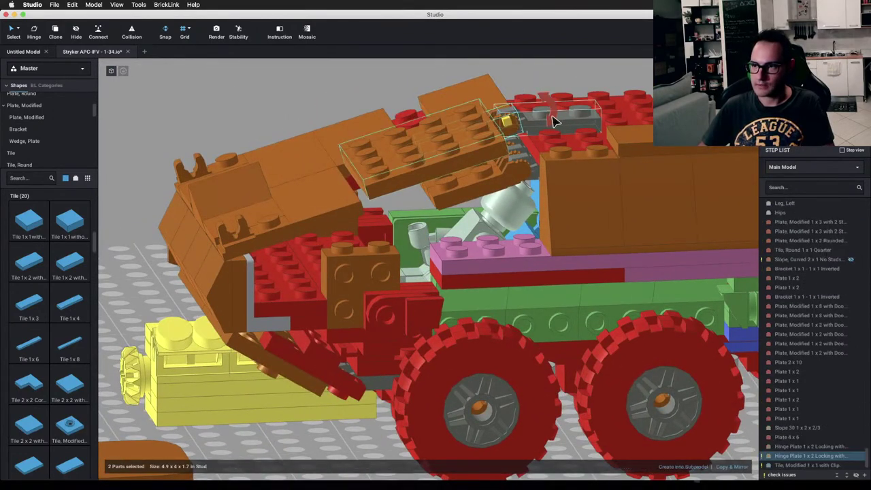
left_click_drag(553, 121, 553, 157)
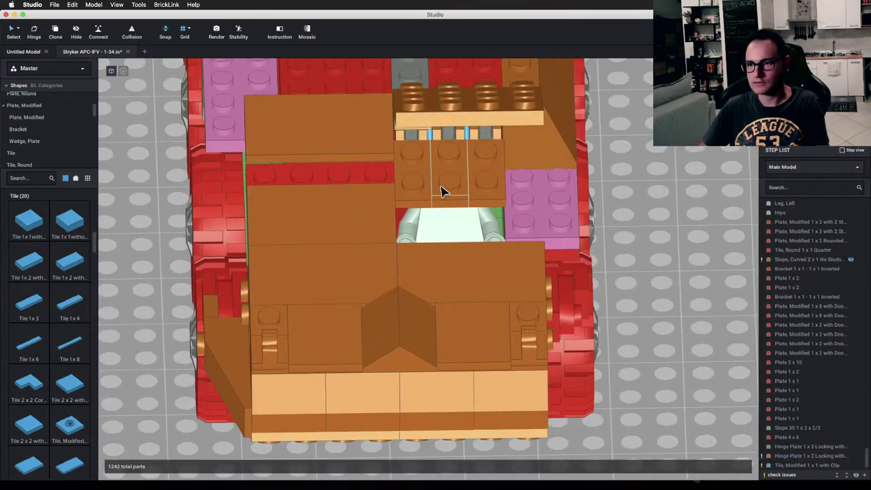
left_click(431, 179)
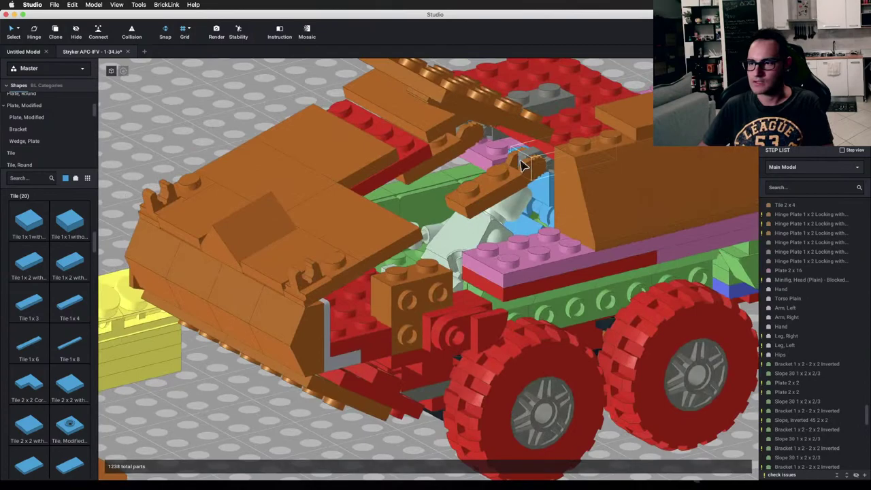
right_click_drag(520, 161, 506, 151)
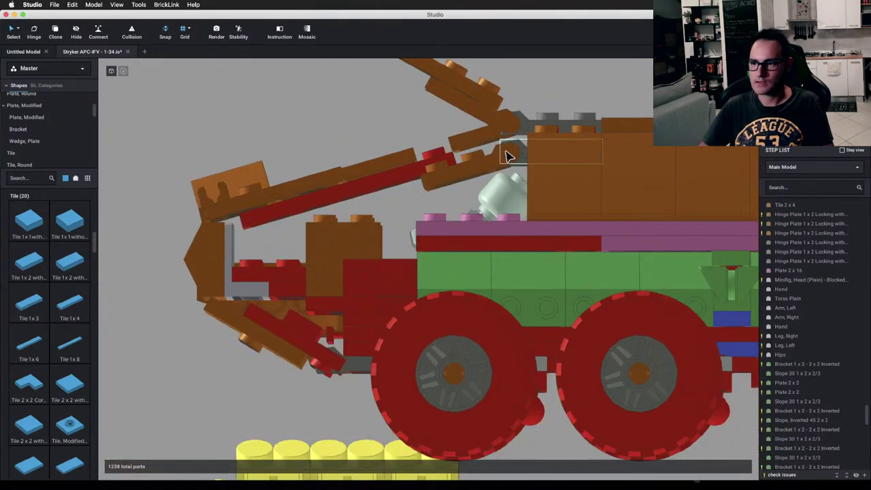
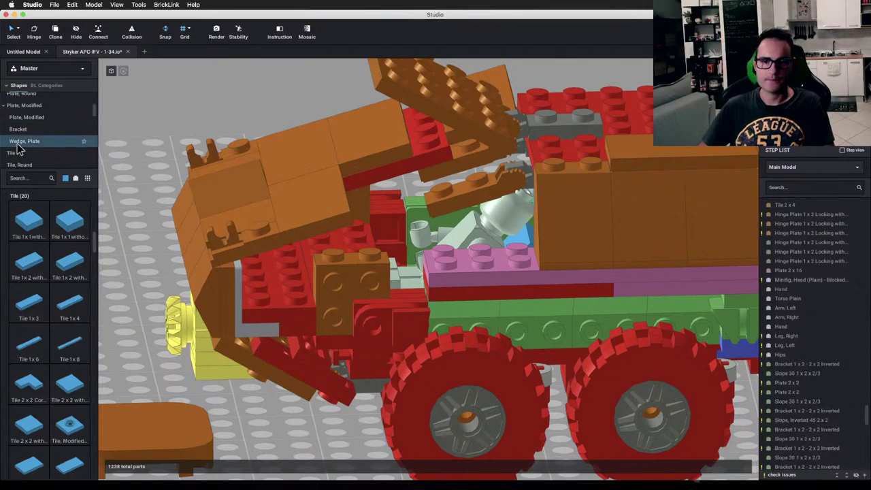
Step: Set the colour for new parts to light orange
left_click(65, 179)
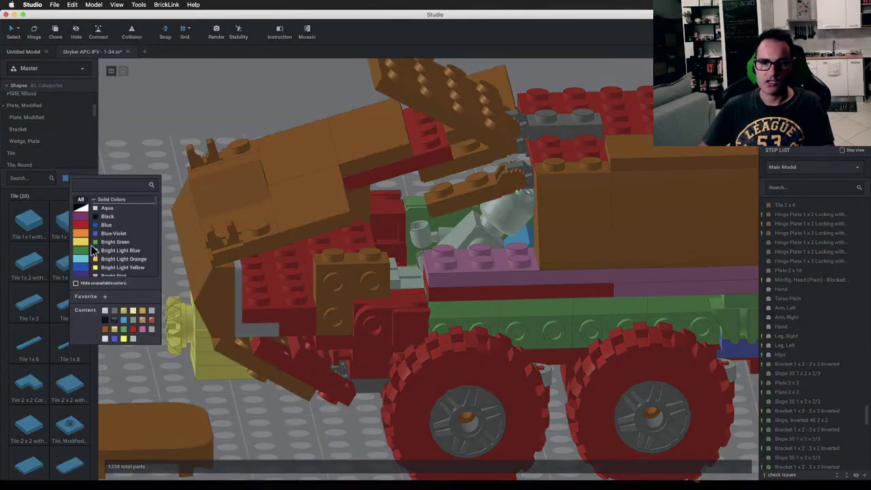
left_click(107, 243)
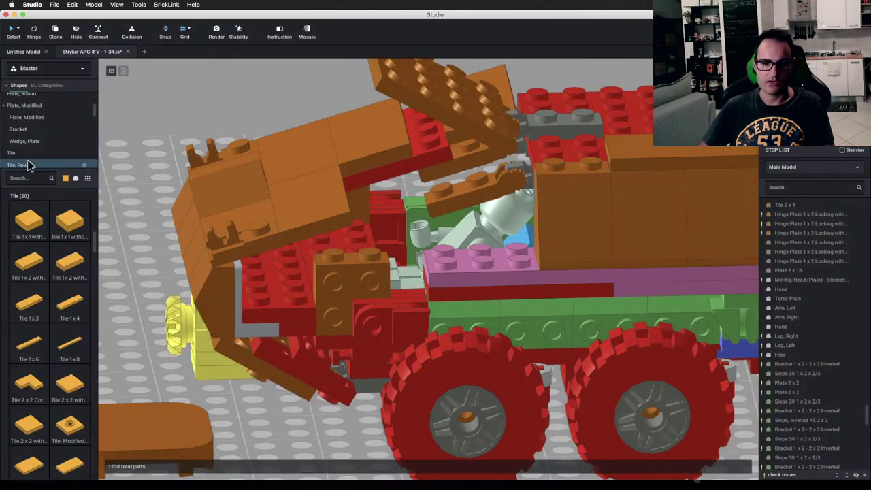
scroll(31, 160, "down", 2)
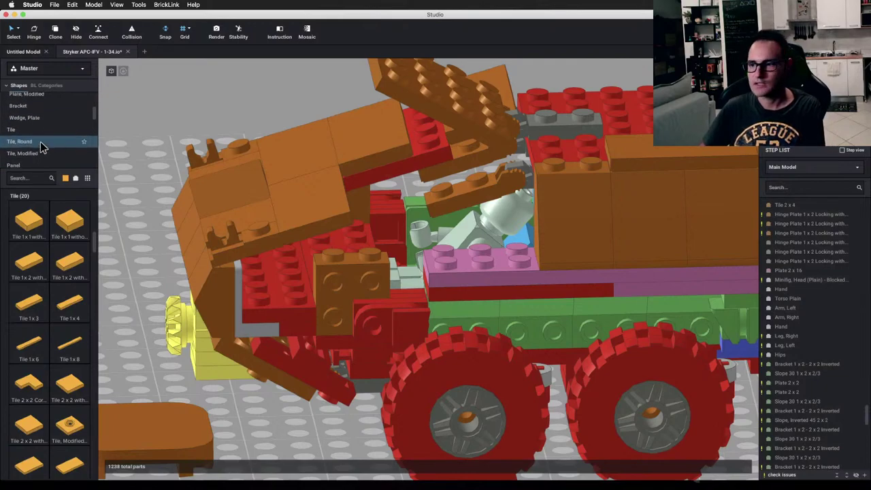
scroll(40, 142, "up", 1)
scroll(183, 139, "down", 3)
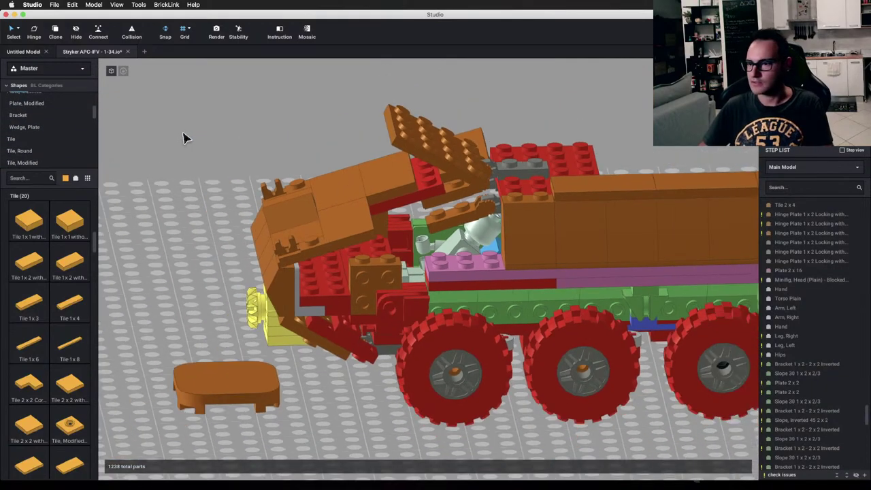
Step: Recolour the pink plates along the hull sides grey and set the colour for new parts to pink
left_click(457, 271)
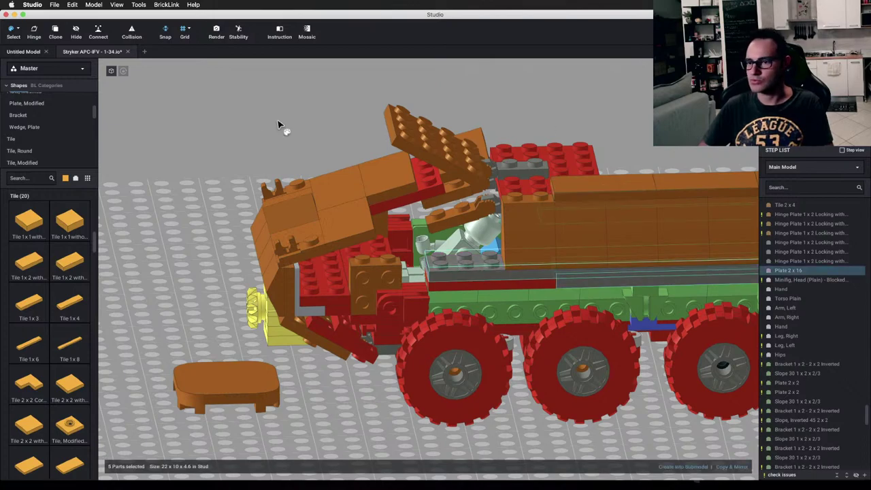
left_click(151, 150)
left_click(65, 179)
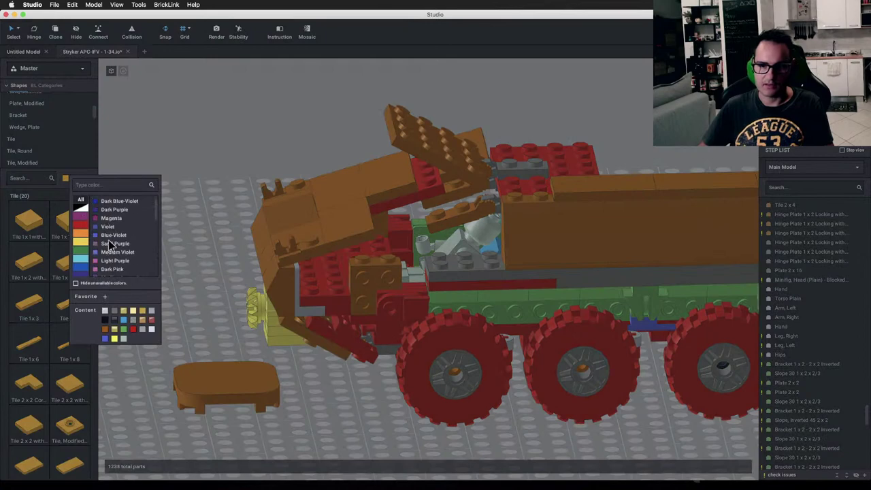
left_click(111, 244)
Step: Attach a pink Plate 1 x 6 beneath the edge of the sloped front roof, beside the minifigure
scroll(190, 174, "up", 2)
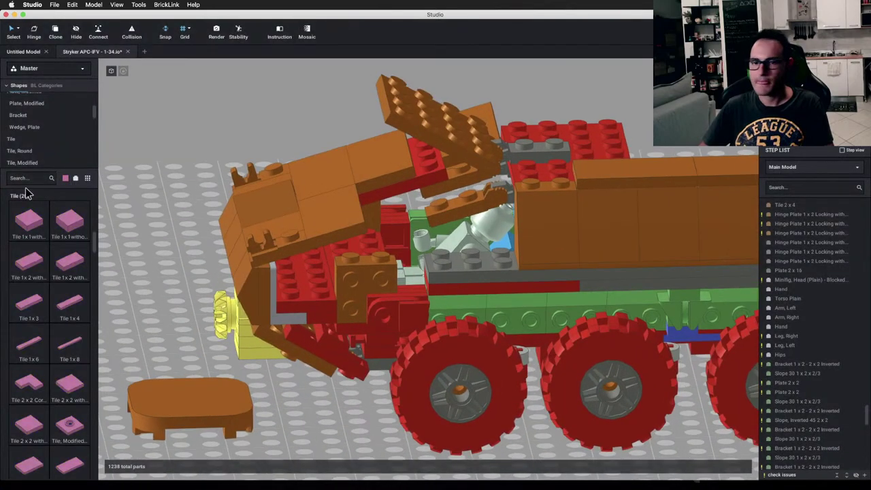
scroll(42, 136, "down", 1)
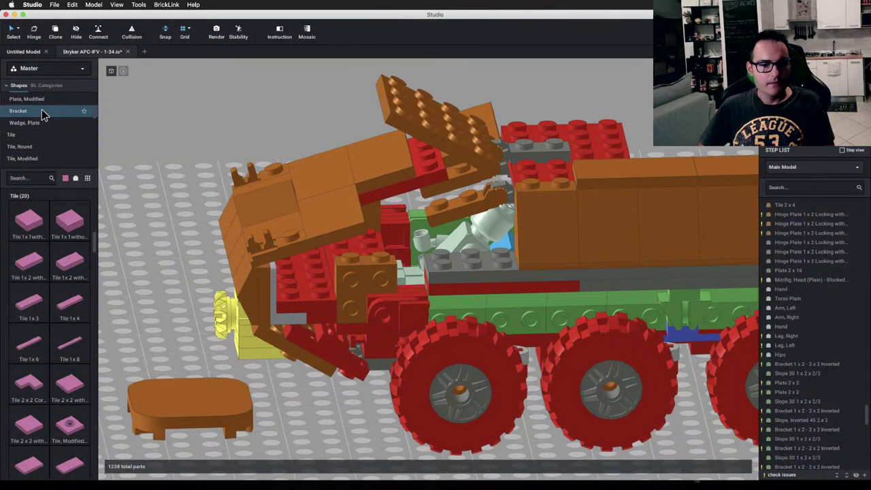
scroll(55, 115, "up", 3)
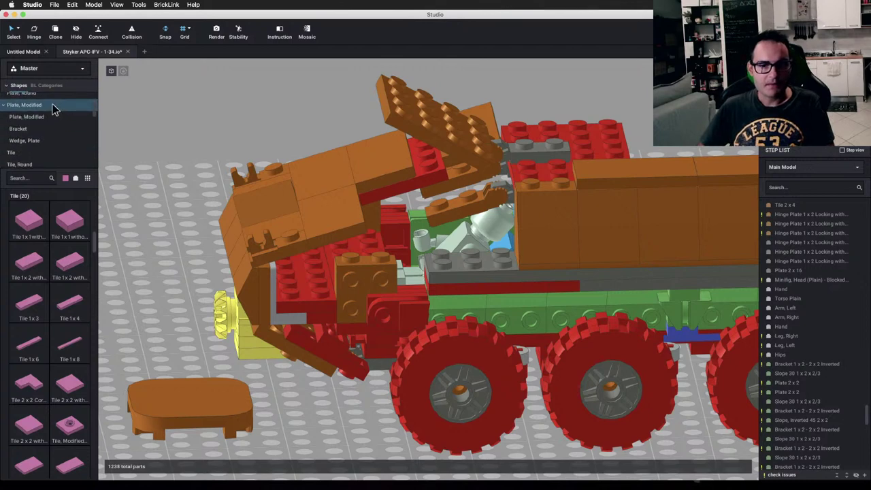
scroll(55, 109, "up", 1)
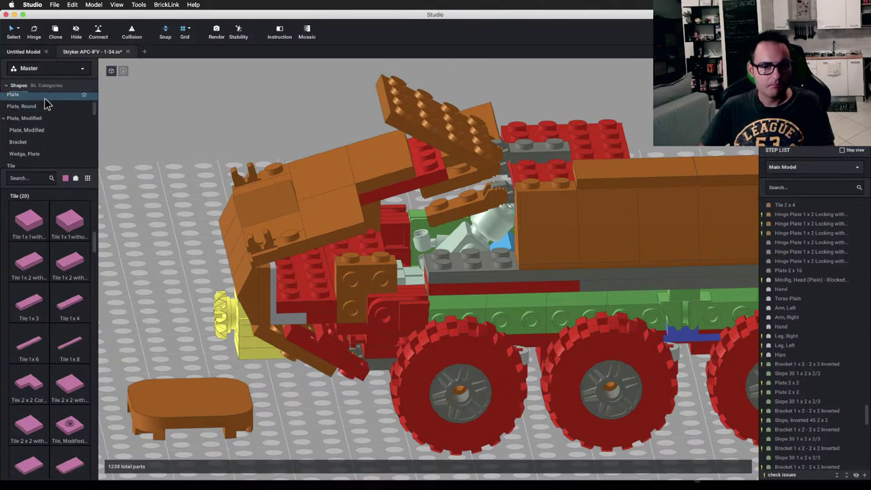
left_click(47, 95)
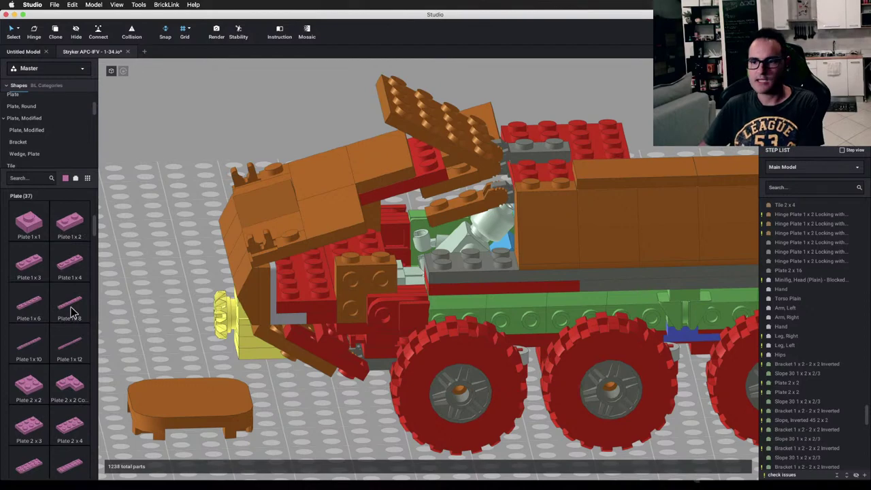
left_click_drag(30, 305, 373, 235)
left_click(229, 190)
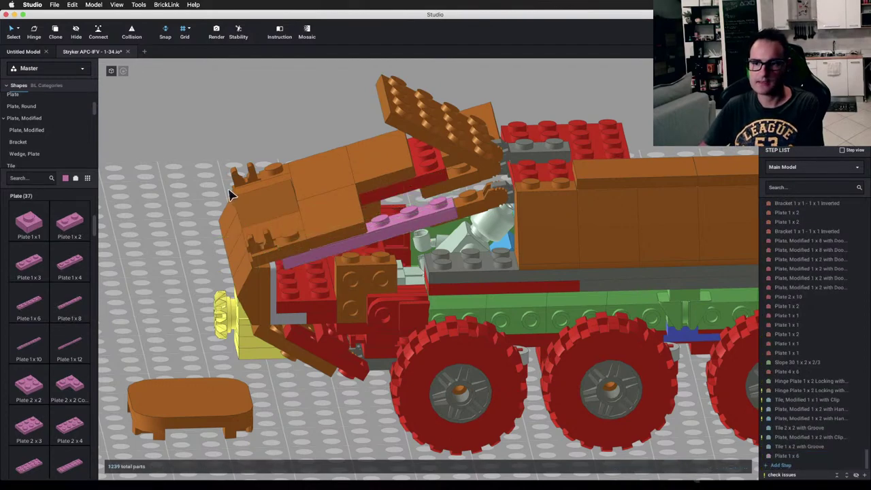
mouse_move(230, 189)
right_mouse_down()
mouse_move(218, 168)
mouse_move(222, 195)
mouse_move(226, 185)
mouse_move(261, 205)
mouse_move(218, 186)
mouse_move(226, 191)
right_mouse_up()
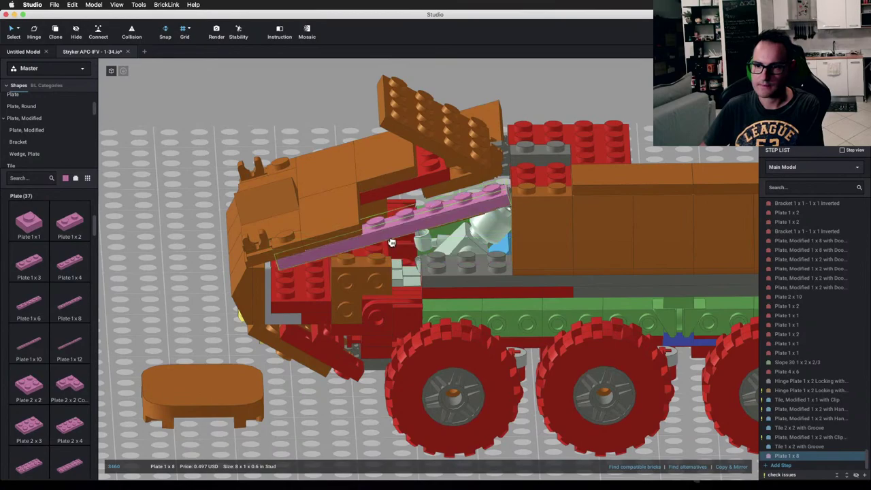
Step: Delete the red plate under the sloped front roof tiles
right_click_drag(390, 245, 250, 238)
left_click(340, 200)
key("BackSpace")
Step: Clone the pink Plate 1 x 8 and place the copy along the opposite edge of the sloped front roof
right_click_drag(285, 267, 310, 254)
right_click_drag(501, 189, 389, 245)
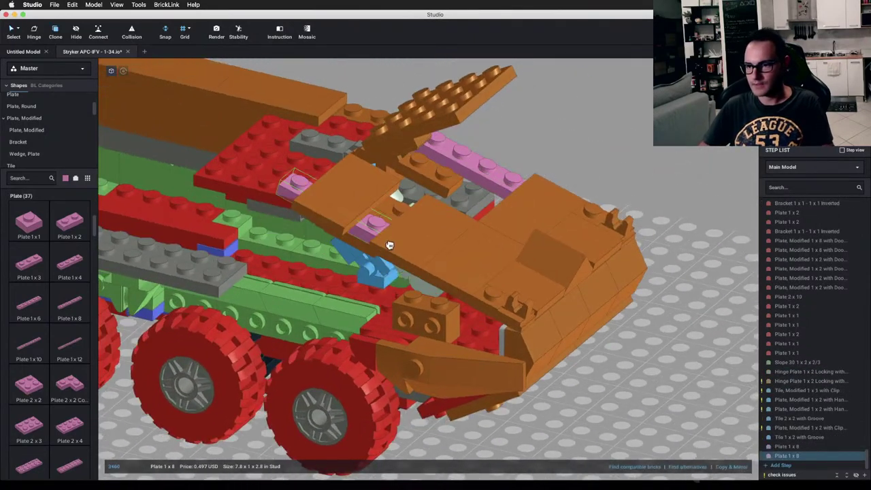
right_click_drag(480, 293, 463, 296)
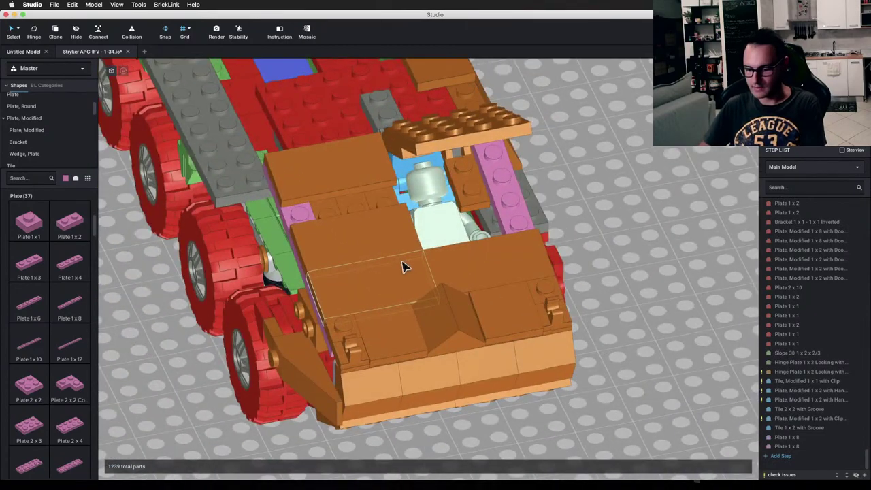
Step: Delete the four orange tiles covering the sloped front roof between the two pink 1 x 8 plates
left_click(343, 181)
key("Delete")
left_click(364, 243)
key("Delete")
left_click(374, 297)
key("Delete")
left_click(496, 282)
key("Delete")
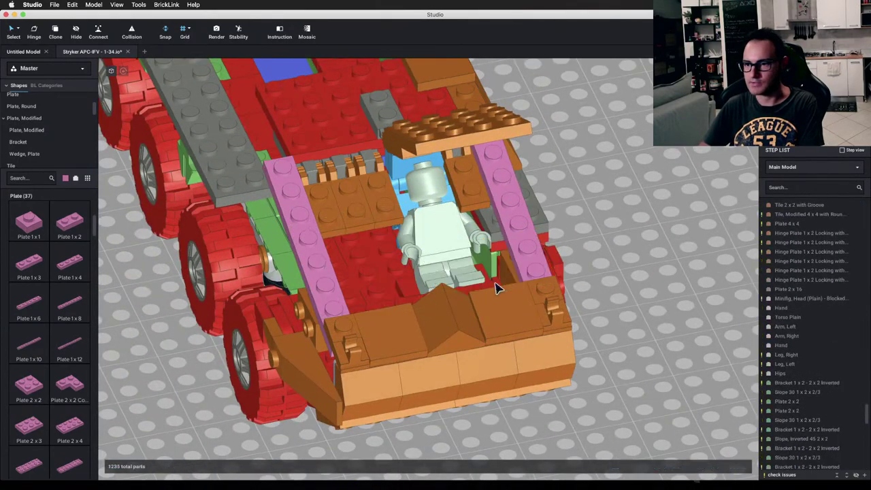
right_click_drag(495, 289, 477, 291)
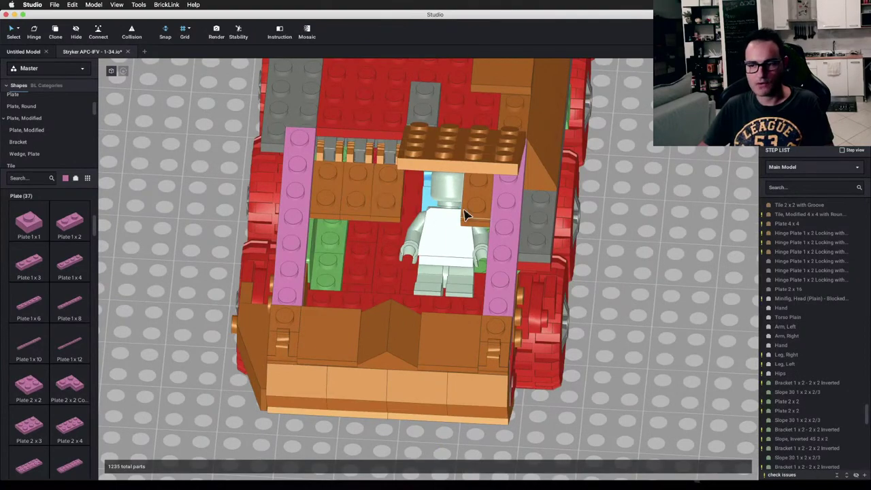
right_click_drag(465, 215, 452, 250)
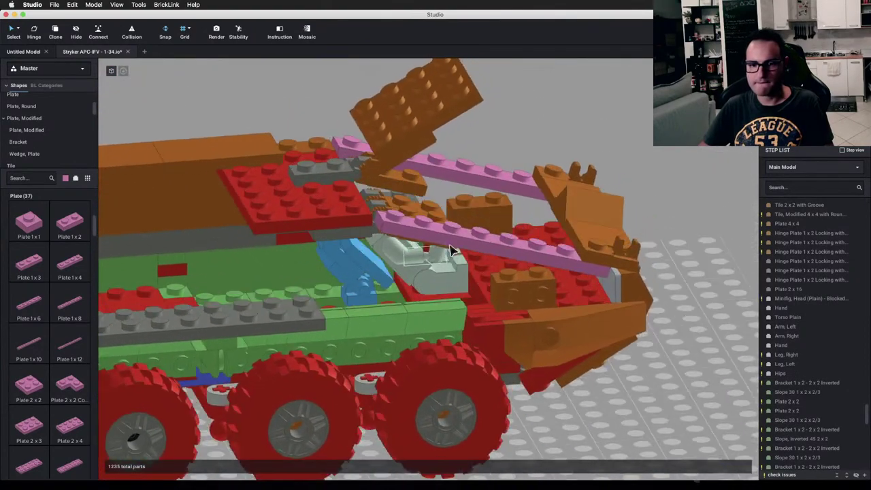
Step: Place a pink Plate 4 x 6 between the two pink 1 x 8 plates at the front end of the sloped roof
scroll(48, 361, "down", 5)
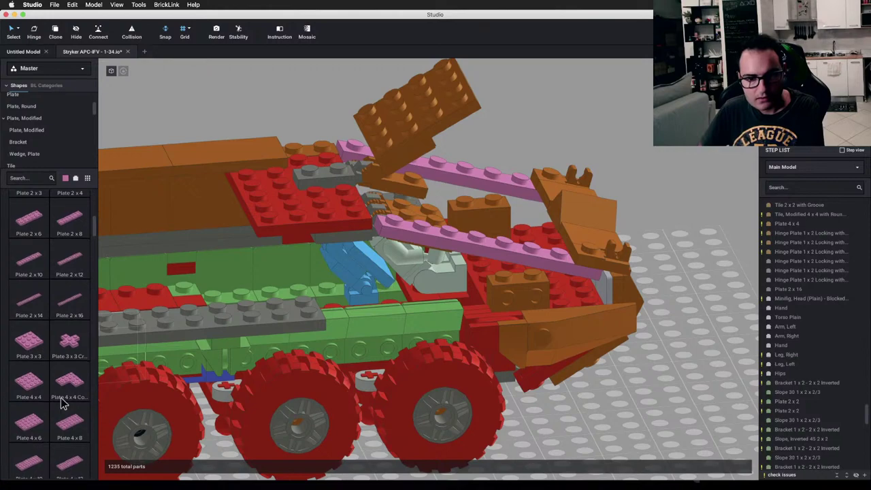
left_click_drag(53, 427, 493, 283)
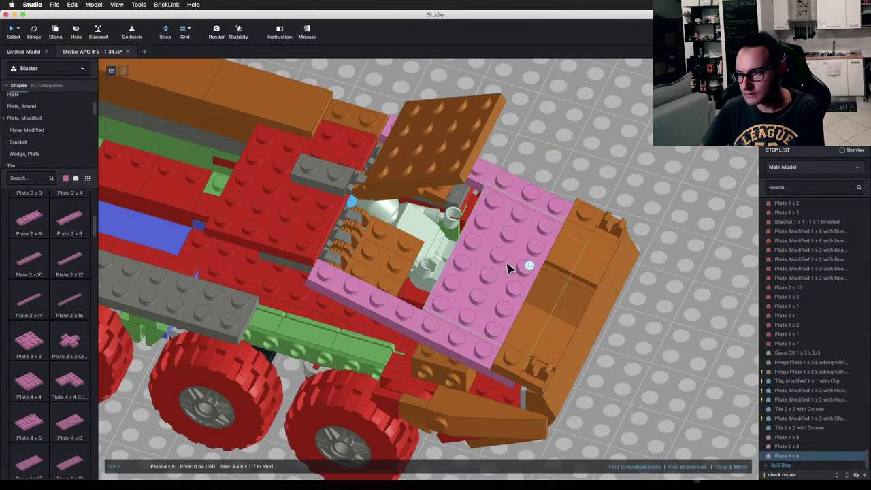
left_click(630, 200)
right_click_drag(636, 204, 611, 203)
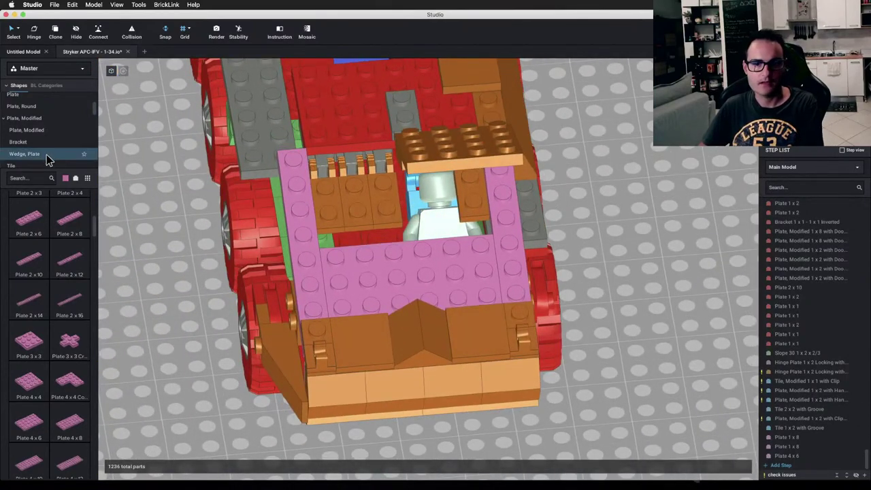
Step: Cover the orange hinge plates beside the hatch opening with a pink Plate 2 x 3 and a pink Plate 1 x 3
scroll(46, 155, "down", 3)
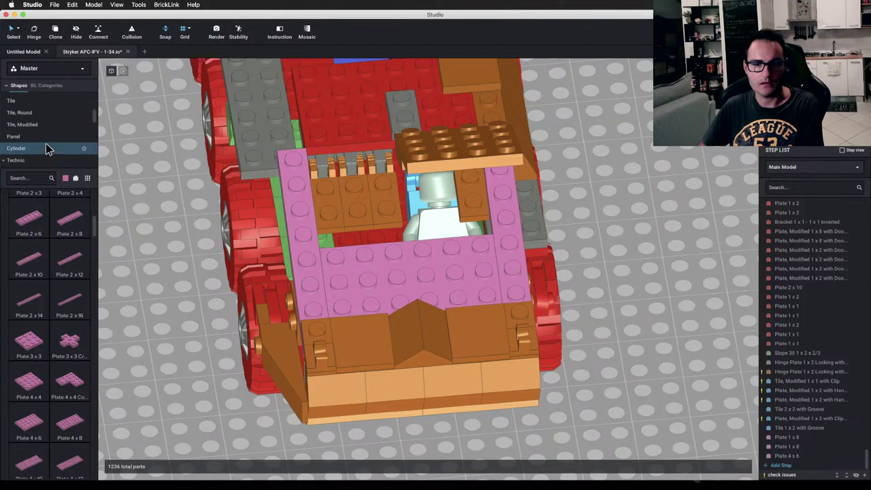
scroll(46, 145, "up", 3)
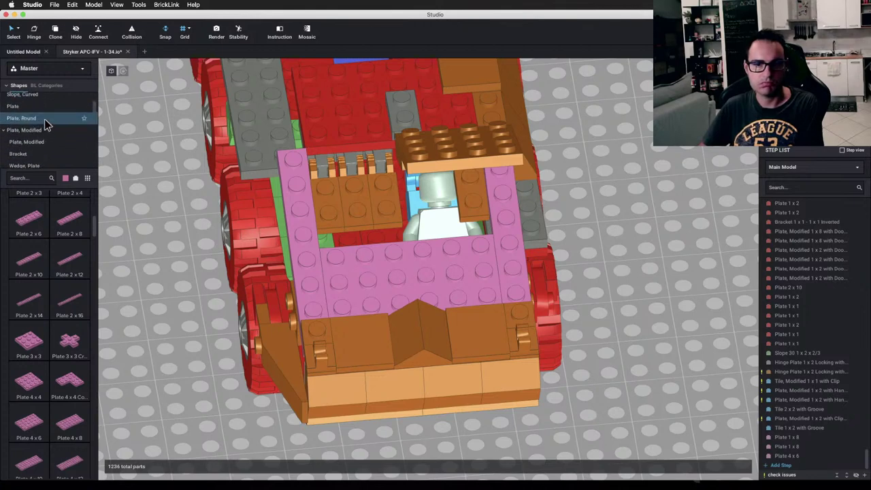
left_click(44, 109)
left_click_drag(34, 425, 380, 211)
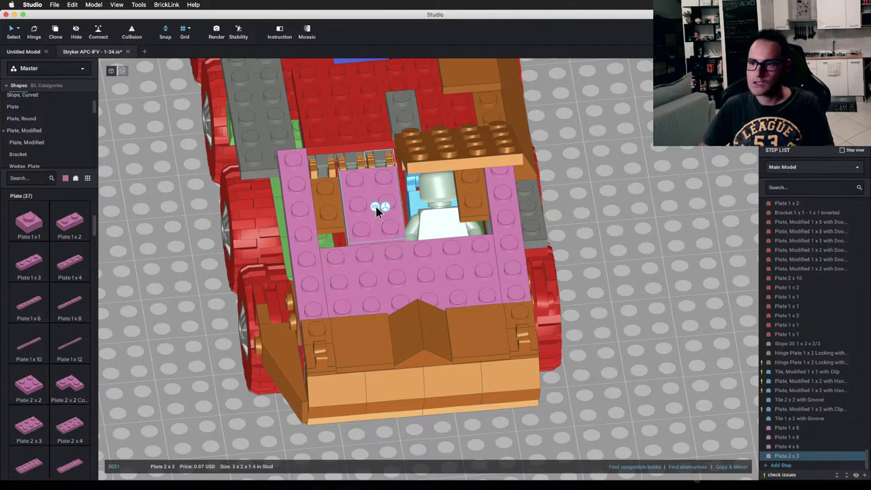
left_click_drag(37, 262, 318, 194)
right_click_drag(326, 216, 383, 224)
Step: Delete the orange hinge plate and its grey counterpart between the hatch opening and the outer pink 1 x 8 plate
left_click(477, 200)
right_click_drag(477, 200, 512, 245)
key("Delete")
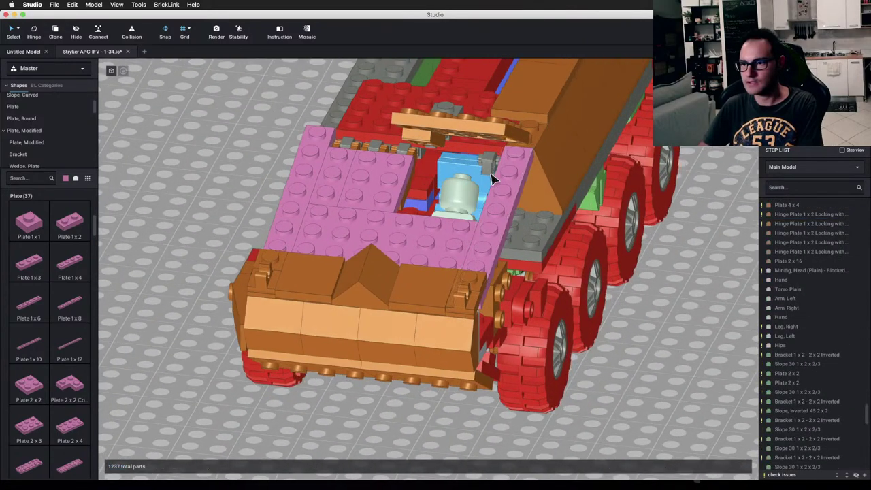
left_click(494, 171)
key("Delete")
right_click_drag(488, 210, 486, 229)
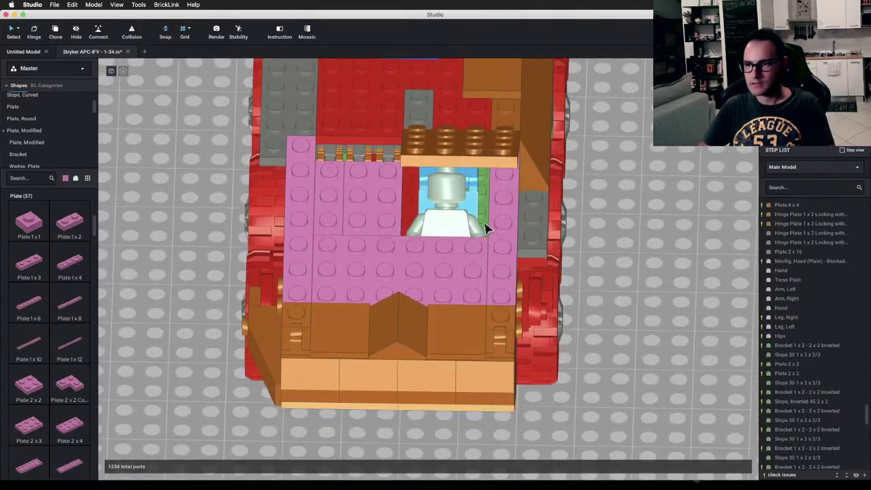
Step: Check the Stryker reference photos in the browser, return to Studio and delete the orange Plate 4 x 4 of the raised hatch
right_click_drag(489, 157, 428, 141)
key("ctrl+Left")
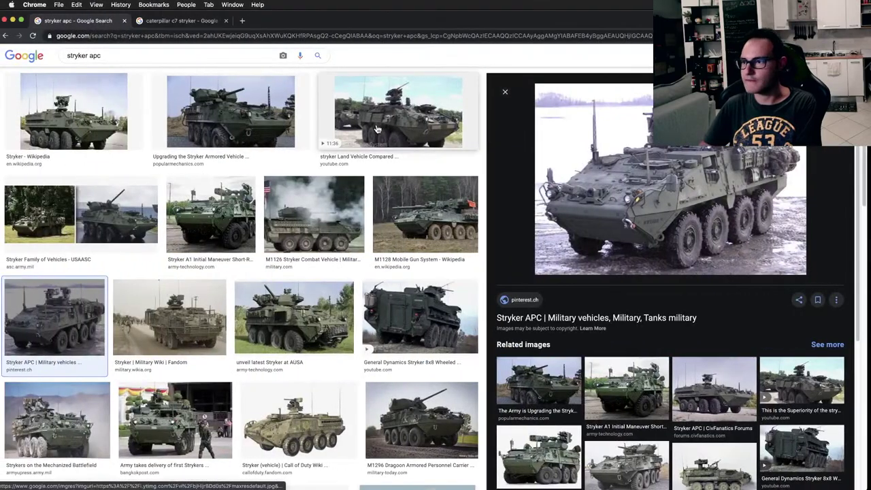
key("ctrl+Right")
key("Delete")
Step: Attach a pink Plate 3 x 3 to the raised orange hinge plate as the new hatch above the minifigure
right_click_drag(385, 164, 477, 179)
scroll(55, 376, "down", 1)
scroll(55, 377, "down", 4)
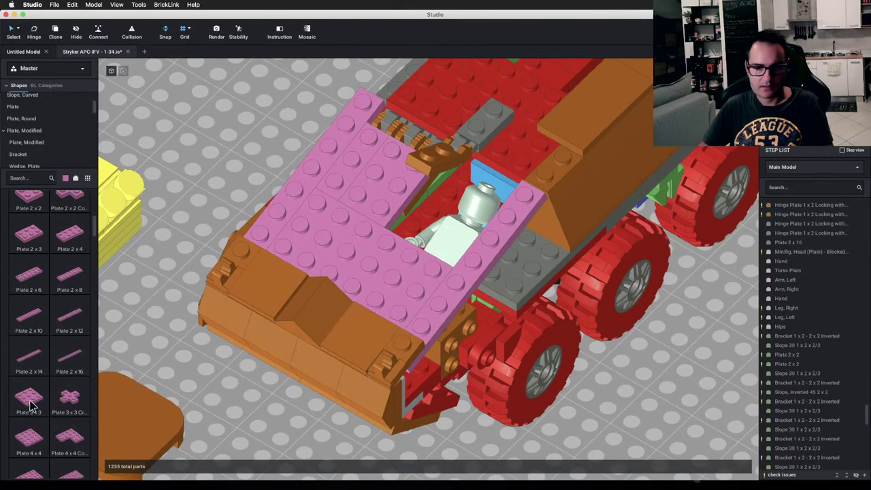
left_click_drag(30, 403, 443, 199)
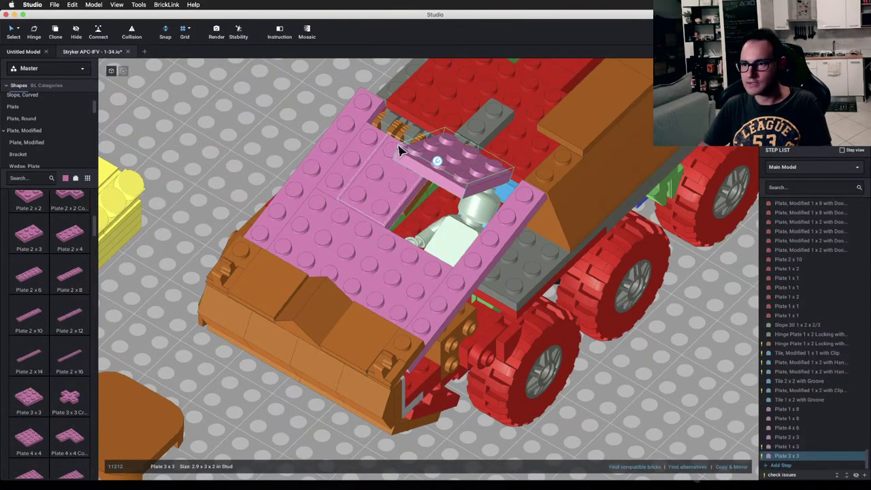
Step: Rotate the hinge carrying the pink 3 x 3 hatch down until it lies parallel to the sloped roof
right_click_drag(374, 140, 380, 124)
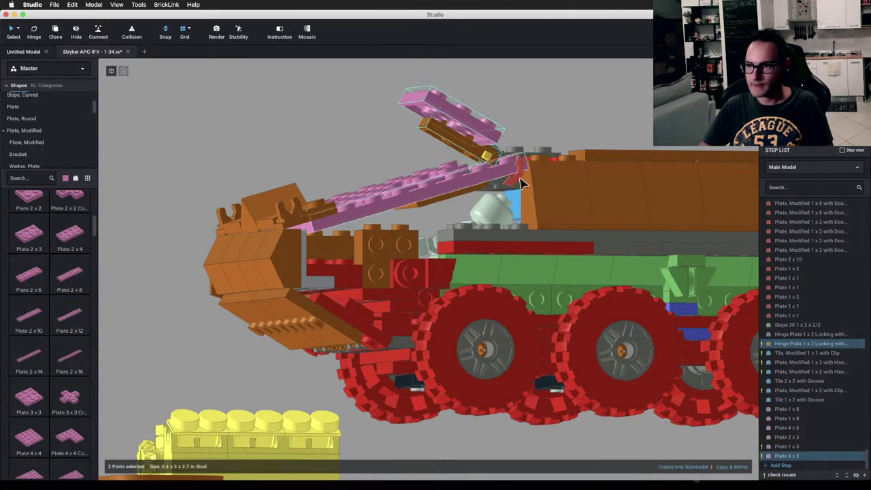
right_click_drag(552, 142, 533, 148)
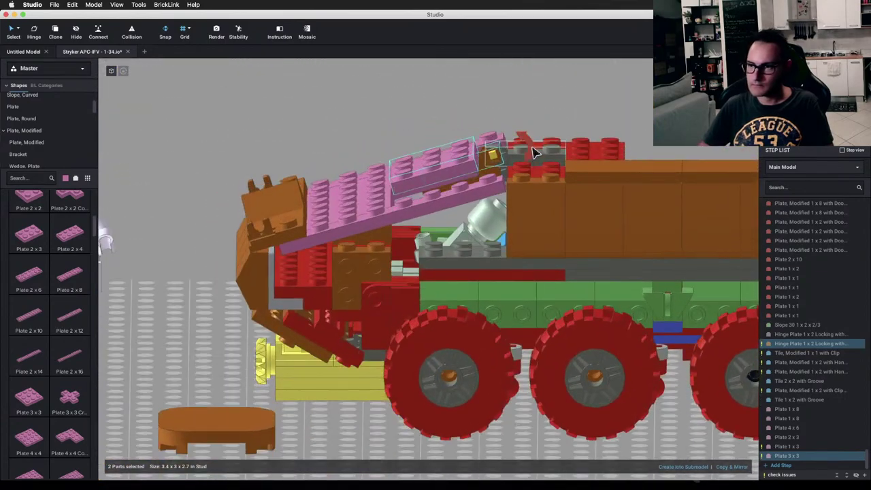
left_click_drag(533, 148, 536, 144)
left_click(528, 96)
right_click_drag(529, 96, 516, 108)
Step: Clone the grey one-finger hinge plate behind the hatch and place two copies alongside it
left_click(521, 224)
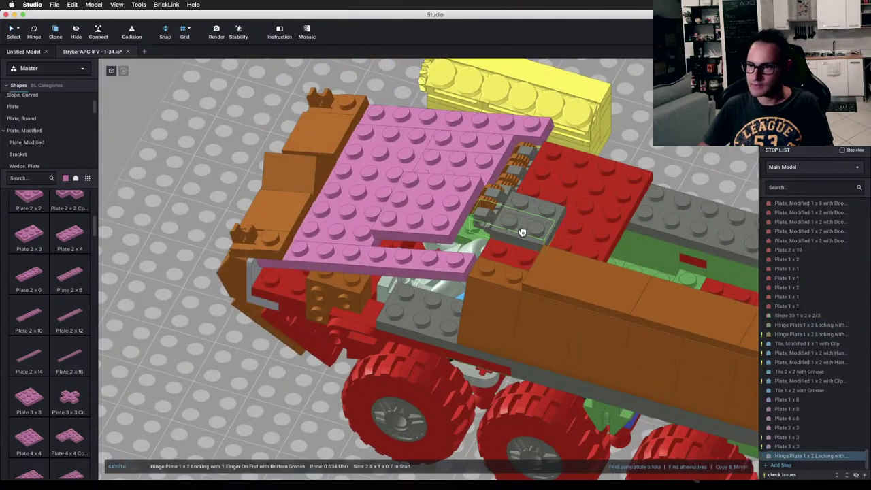
left_click(513, 249)
key("Escape")
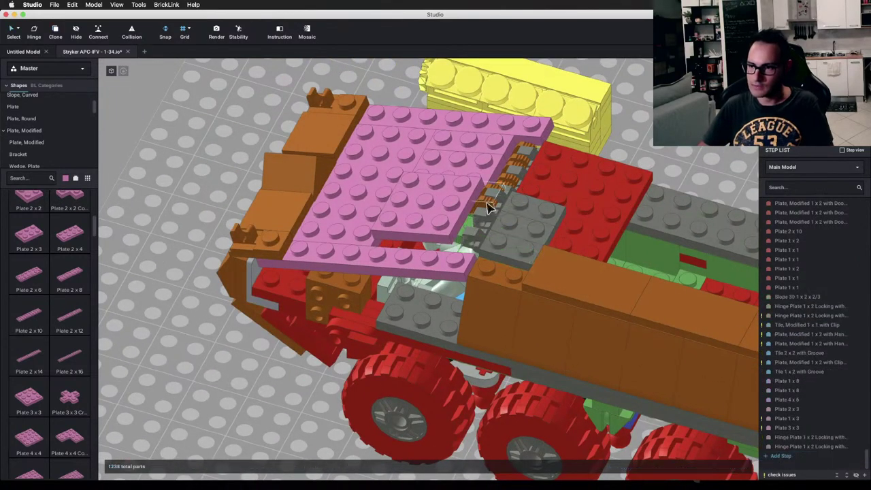
Step: Clone the orange two-finger hinge plate and place two copies beneath the pink 3 x 3 hatch
key("c")
left_click(487, 208)
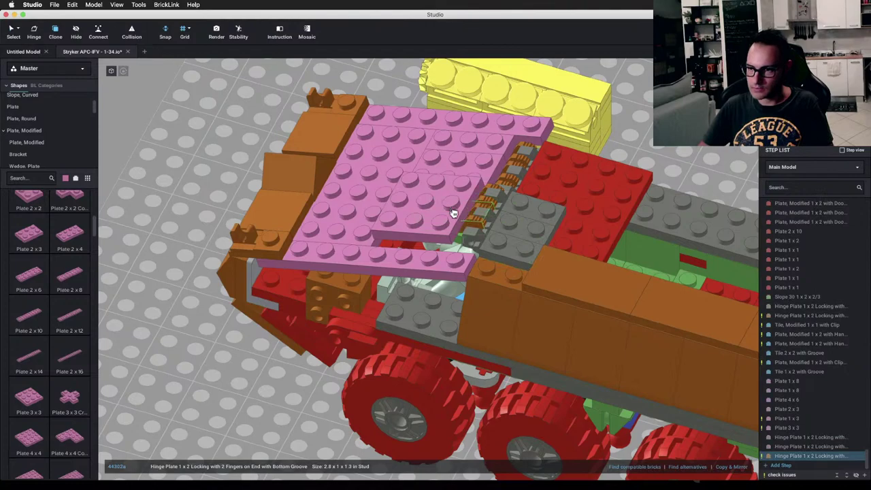
left_click(454, 213)
left_click(446, 234)
key("Escape")
mouse_move(449, 232)
right_mouse_down()
mouse_move(502, 220)
mouse_move(512, 242)
right_mouse_up()
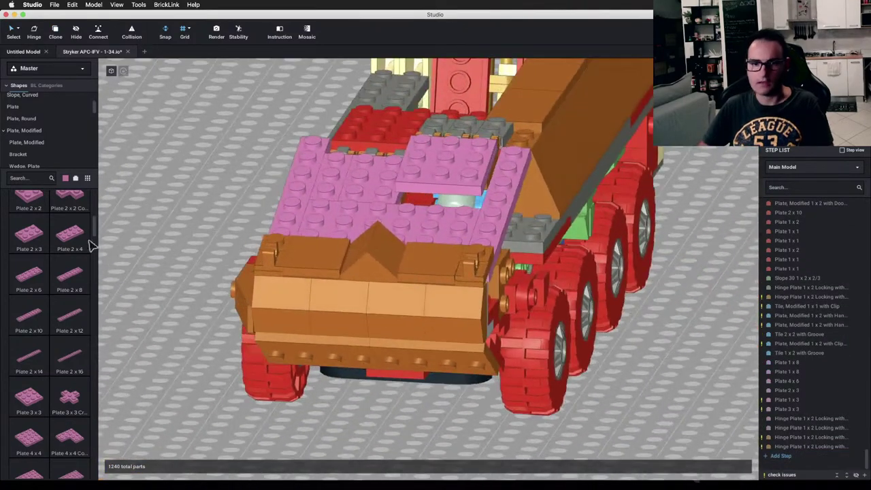
Step: Try a pink Plate 1 x 3 beneath the hatch's front edge and compare it with the Stryker reference photos in the browser
left_click(41, 107)
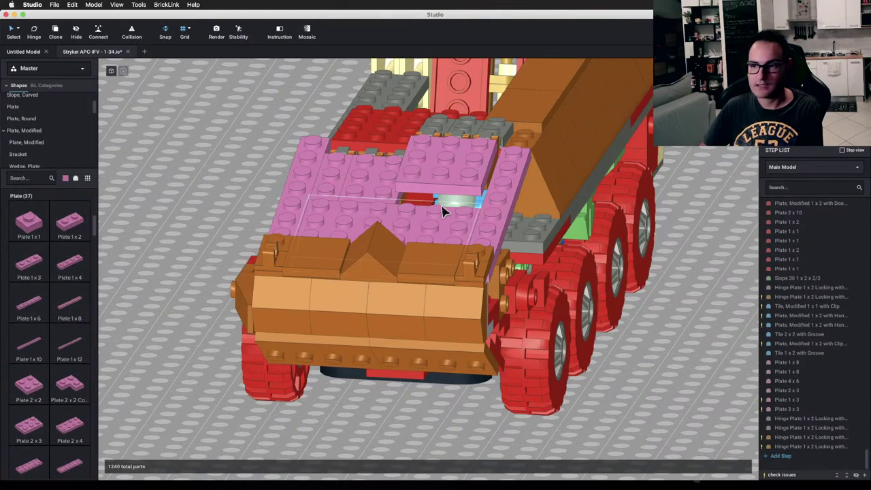
left_click_drag(29, 267, 450, 196)
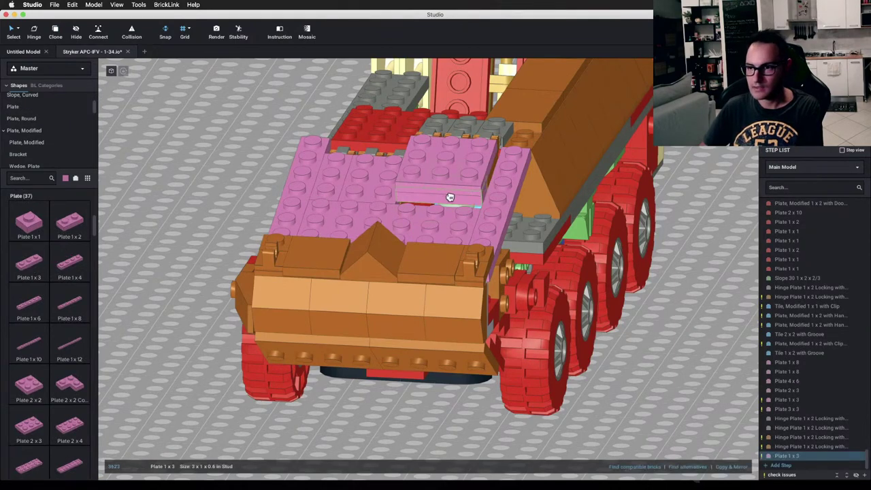
key("super+Tab")
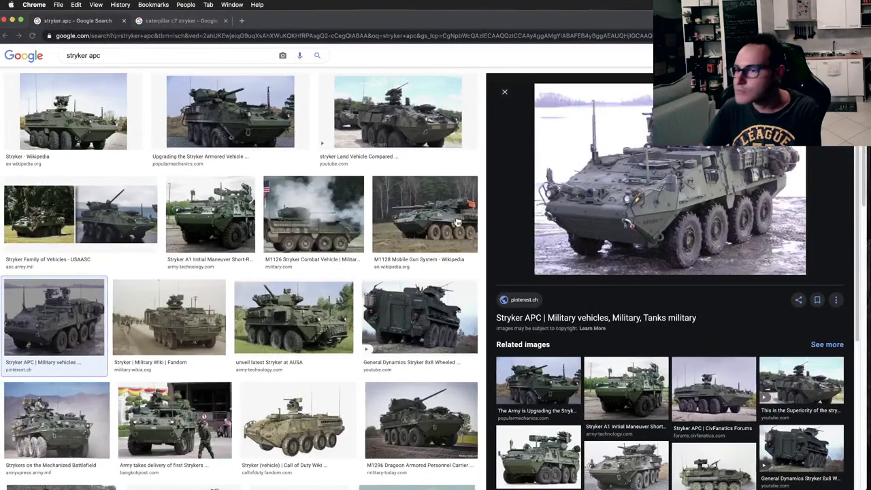
key("super+Tab")
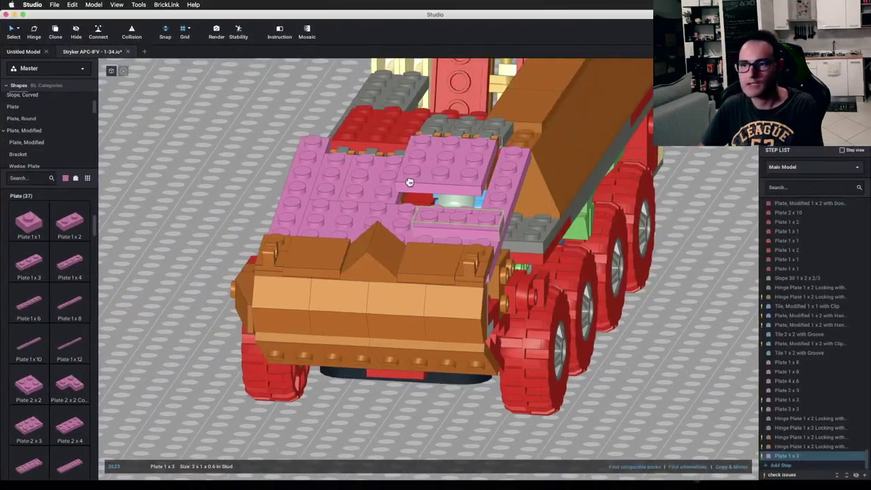
Step: Place three pink 1 x 1 plates side by side beneath the hatch's front edge and check the Stryker reference photos
left_click_drag(24, 229, 398, 179)
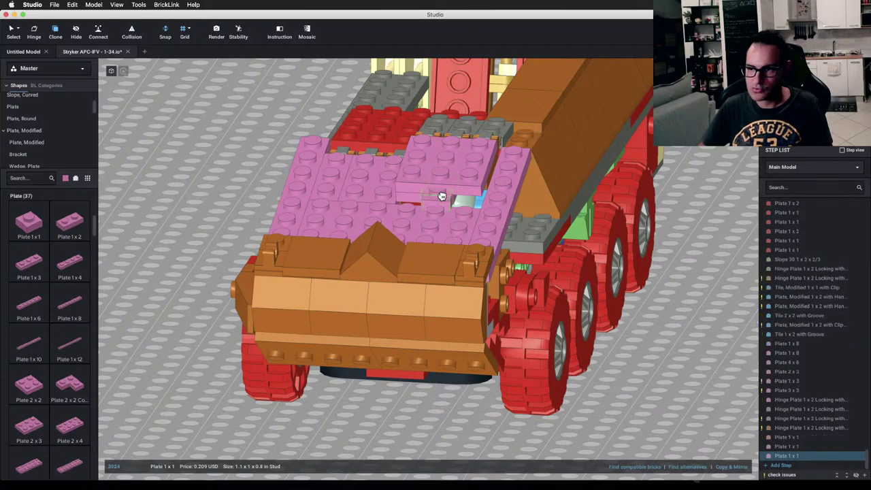
key("Escape")
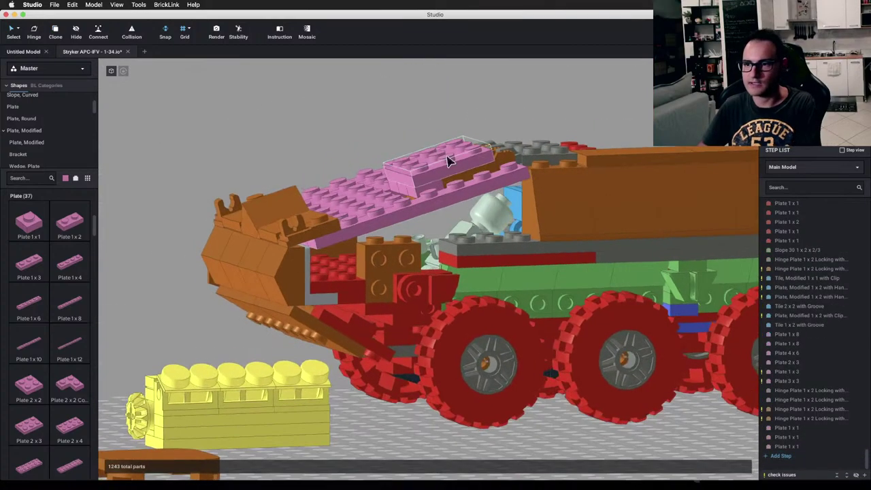
key("super+Tab")
key("super+Tab")
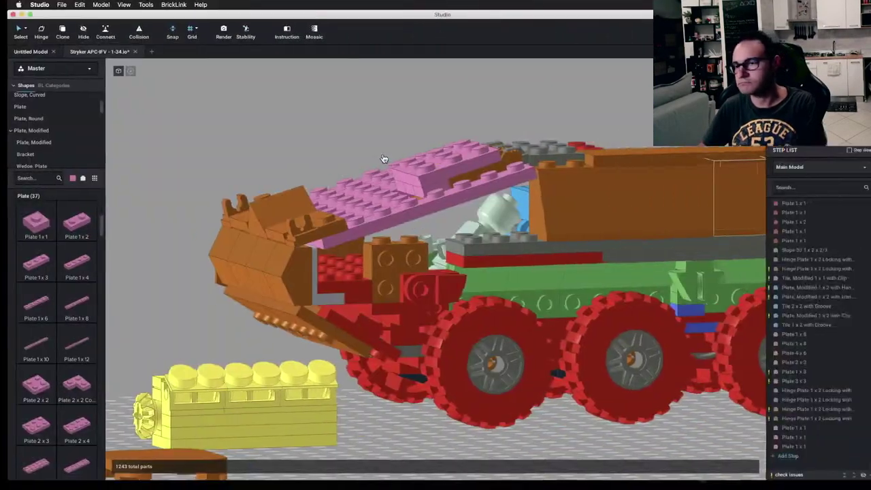
Step: Attach a pink Plate 2 x 8 crosswise beneath the middle of the sloped roof, just ahead of the hatch opening
right_click_drag(385, 159, 455, 172)
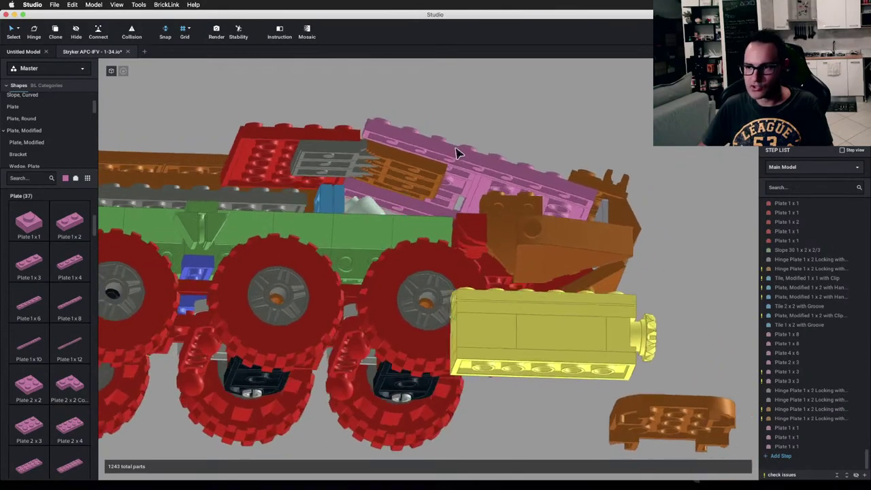
right_click_drag(453, 162, 438, 175)
right_click_drag(466, 255, 484, 236)
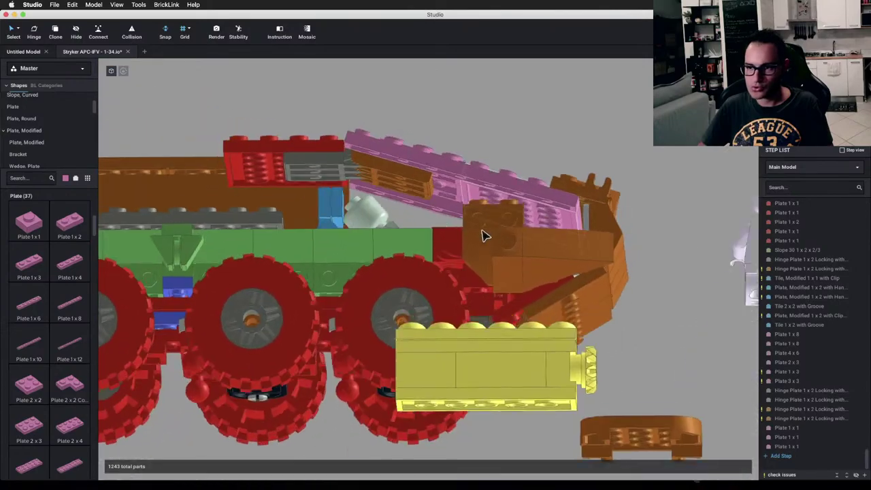
scroll(48, 450, "down", 3)
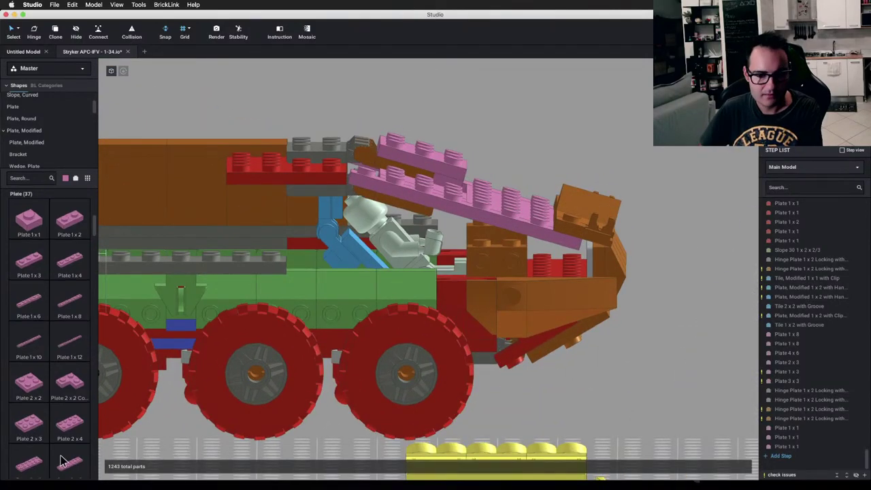
left_click(74, 384)
right_click_drag(463, 239, 417, 273)
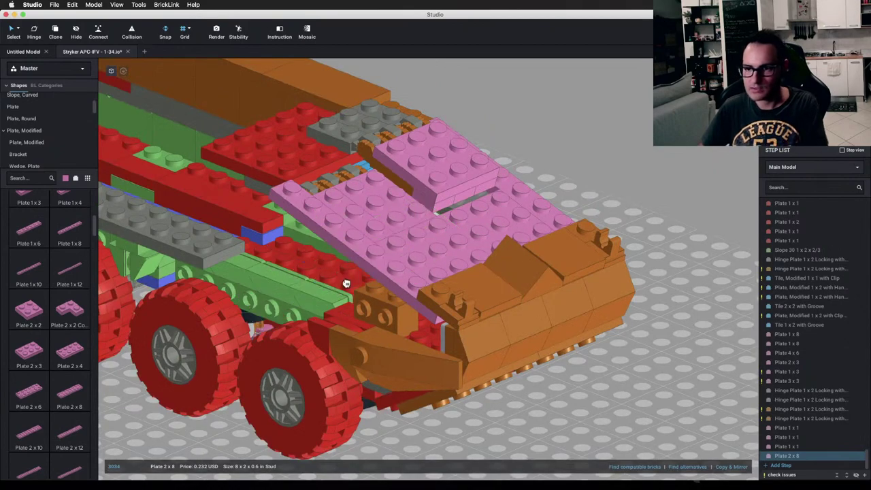
right_click_drag(368, 277, 388, 265)
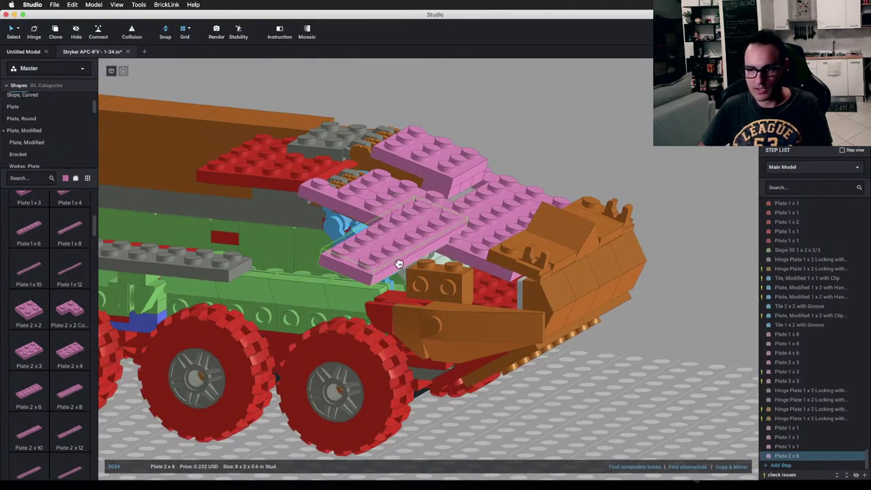
right_click_drag(386, 275, 271, 273)
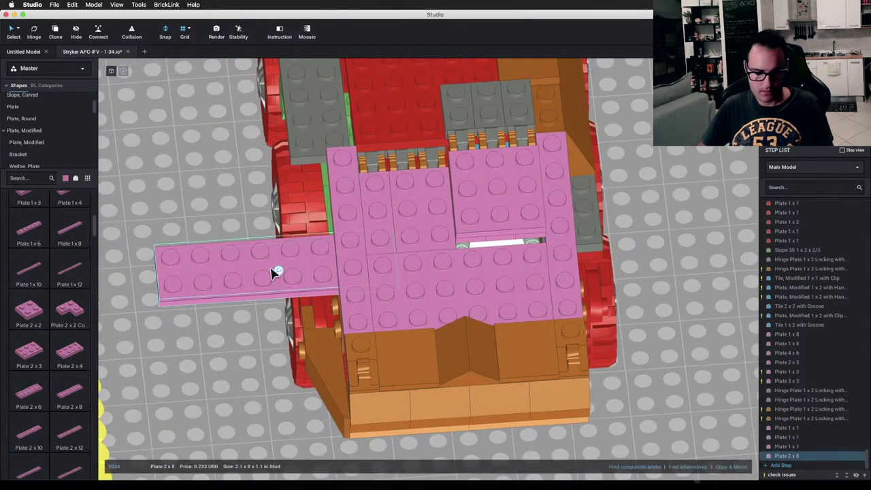
right_click_drag(125, 252, 229, 255)
right_click_drag(469, 259, 470, 235)
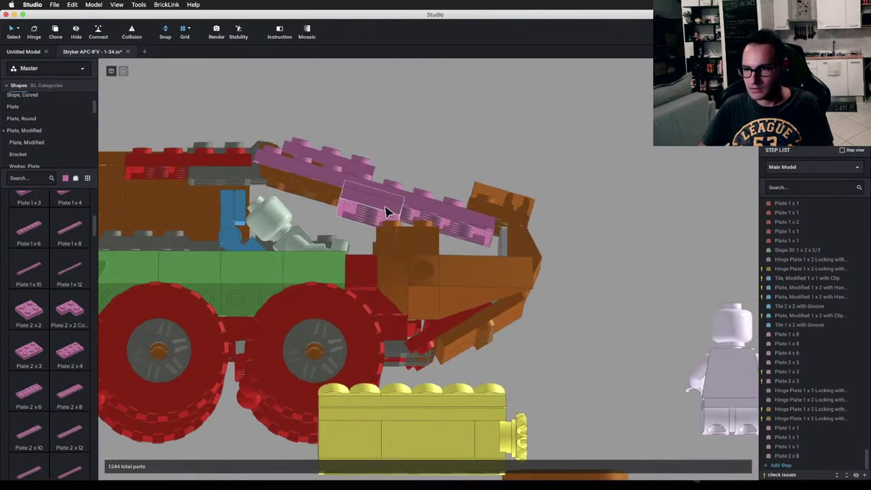
Step: Try a clone of the pink Plate 2 x 8 crosswise beneath the front end of the sloped roof
left_click(485, 237)
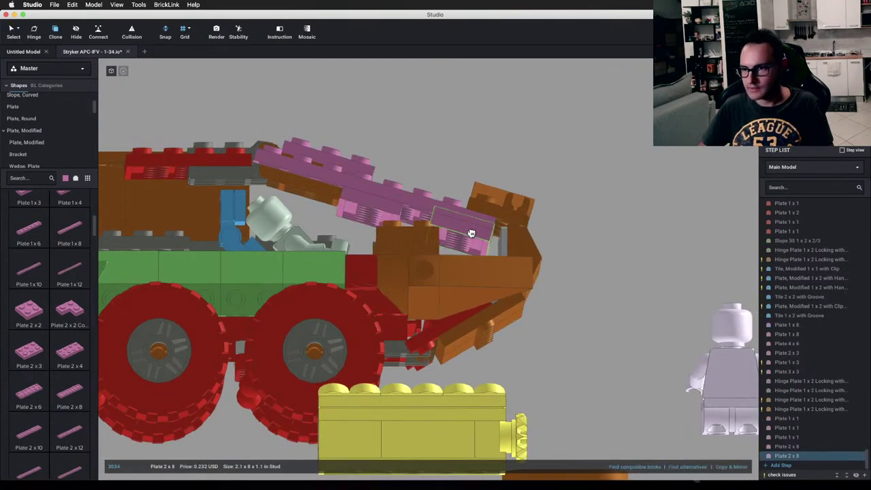
scroll(497, 250, "up", 5)
key("Delete")
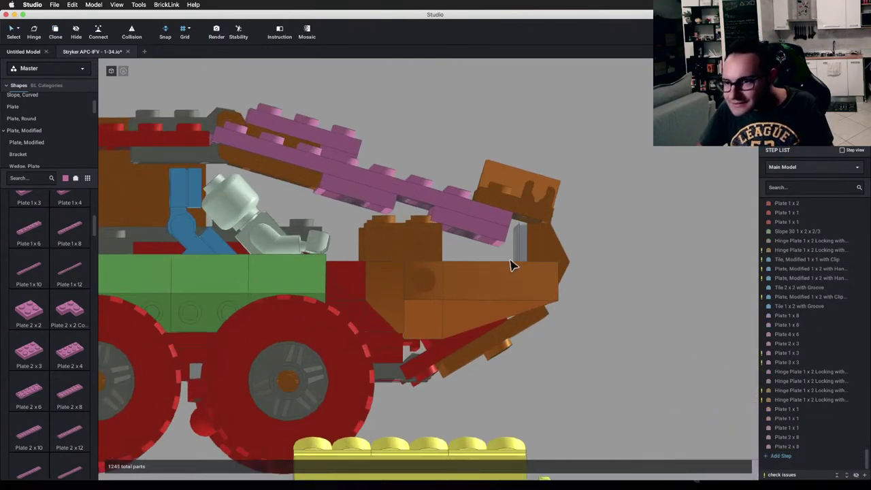
right_click_drag(510, 260, 512, 266)
key("super+z")
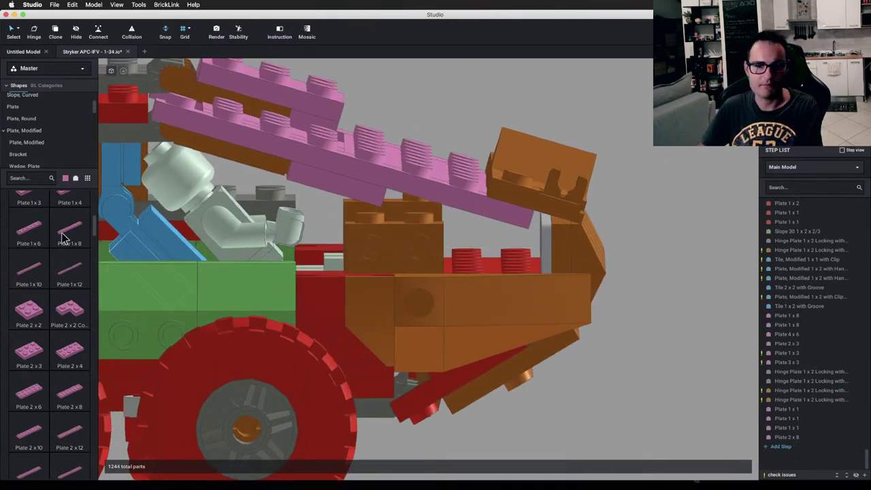
Step: Try a pink Plate 1 x 8 crosswise beneath the front end of the sloped roof
left_click_drag(61, 237, 463, 231)
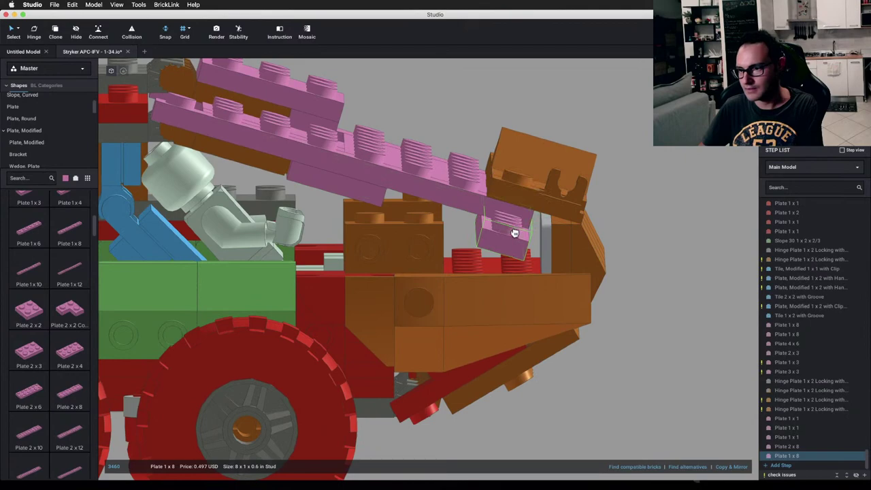
right_click_drag(517, 225, 489, 240)
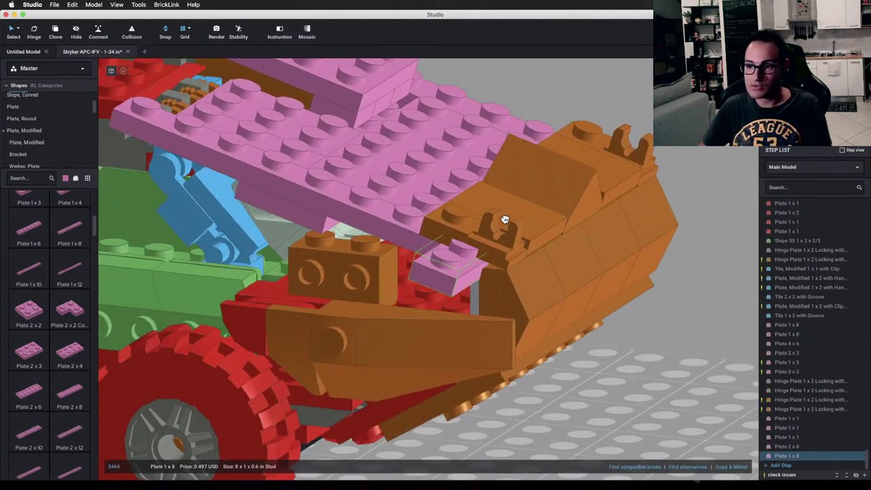
left_click_drag(504, 219, 506, 204)
key("Escape")
mouse_move(506, 202)
right_mouse_down()
mouse_move(510, 220)
mouse_move(514, 213)
right_mouse_up()
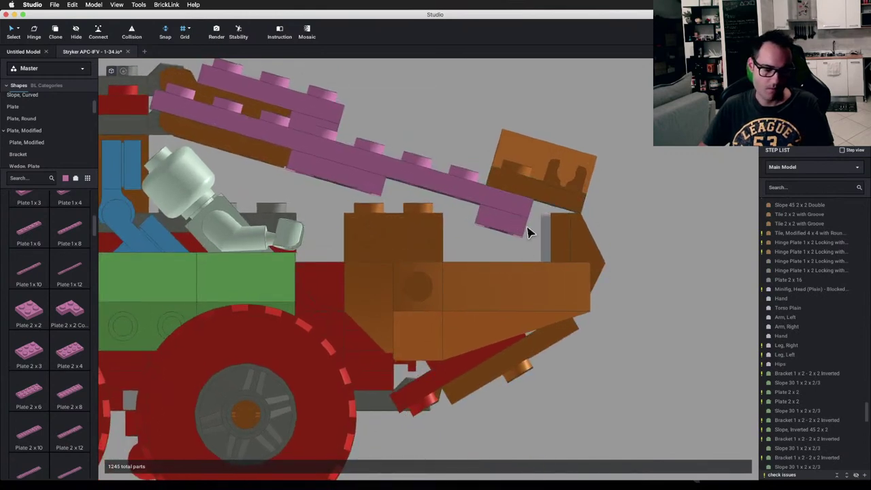
Step: Replace the Plate 1 x 8 beneath the roof's front end with two pink Plate, Round 2 x 2 with Rounded Bottom (Boat Stud)
left_click(54, 119)
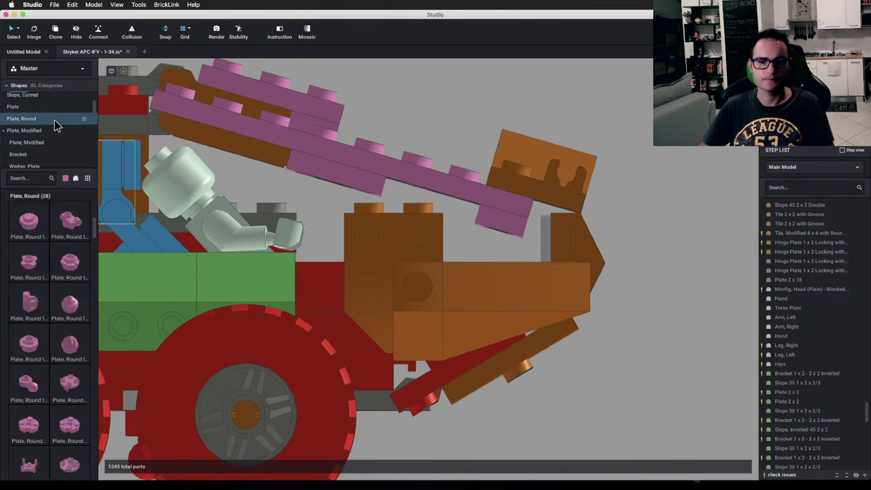
left_click(66, 466)
right_click_drag(457, 187, 484, 127)
left_click(433, 267)
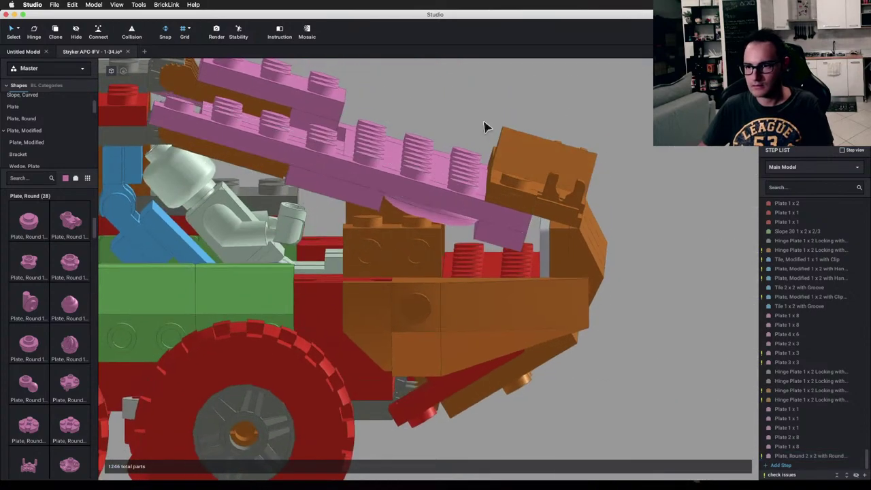
right_click_drag(501, 230, 590, 256)
left_click(475, 212)
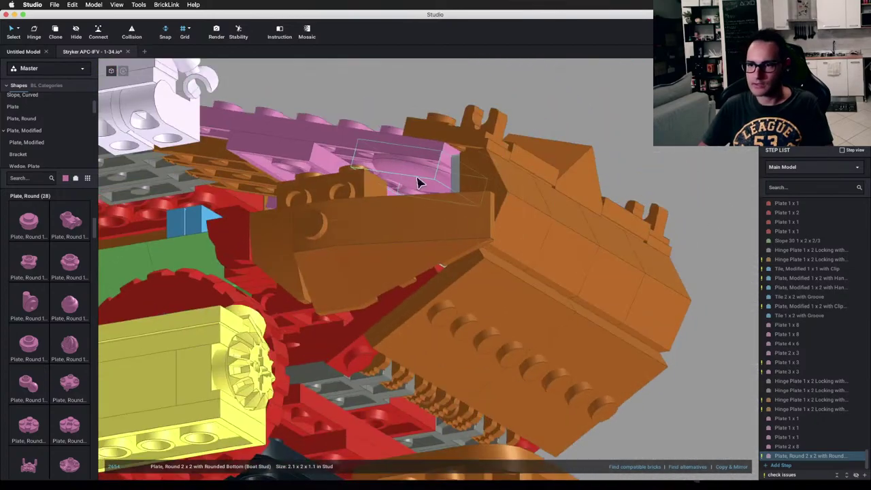
right_click_drag(536, 232, 376, 230)
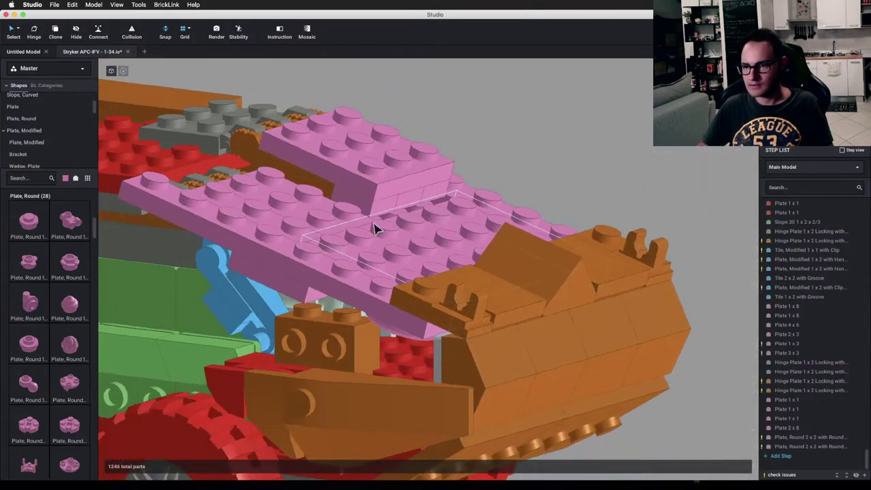
Step: Place a pink Tile 1 x 3 on the roof directly ahead of the hatch and check the Stryker reference photos
right_click_drag(447, 205, 388, 215)
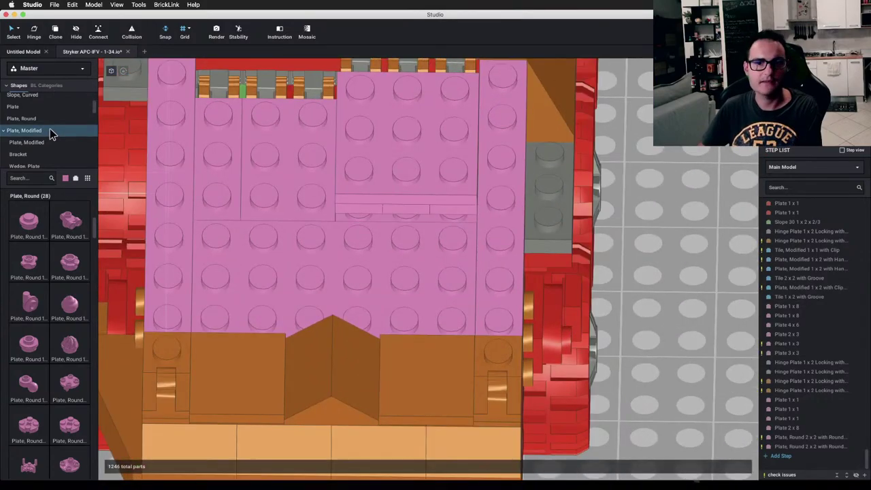
left_click(35, 108)
scroll(28, 126, "down", 3)
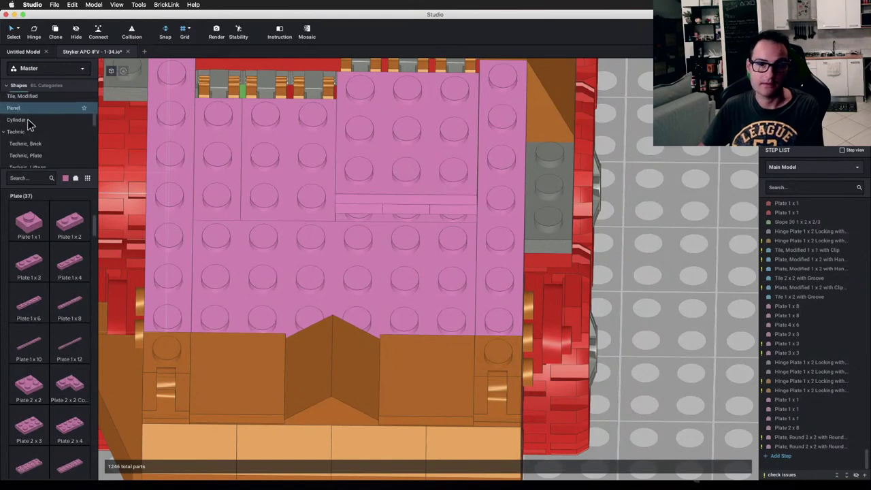
scroll(30, 117, "up", 1)
scroll(31, 120, "down", 8)
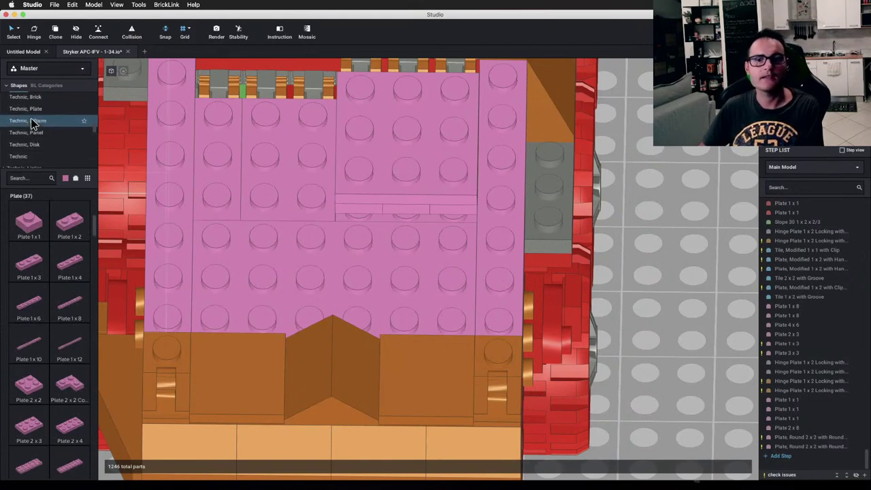
scroll(32, 120, "down", 3)
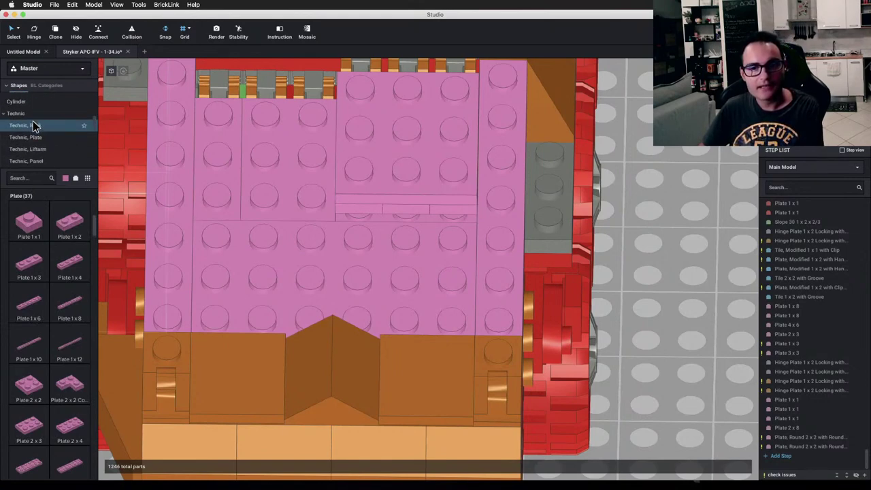
left_click(31, 106)
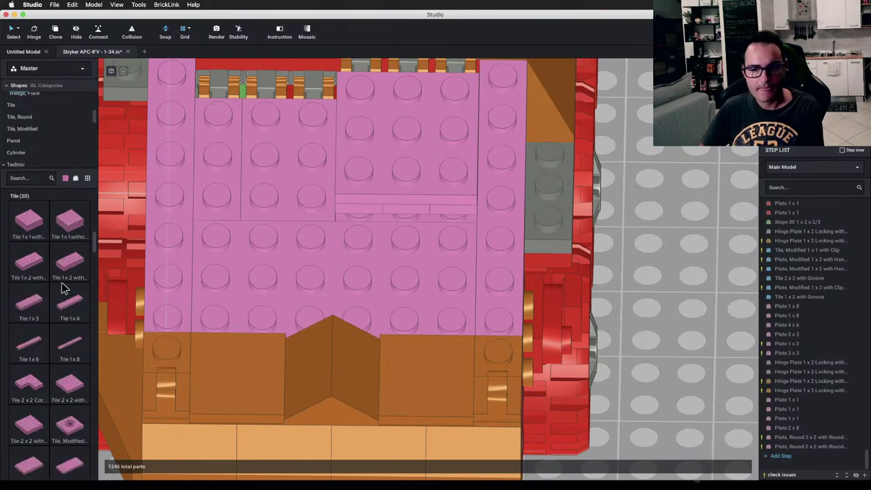
left_click_drag(39, 303, 405, 202)
left_click(407, 197)
right_click_drag(413, 216, 452, 213)
left_click(572, 148)
right_click_drag(572, 148, 451, 237)
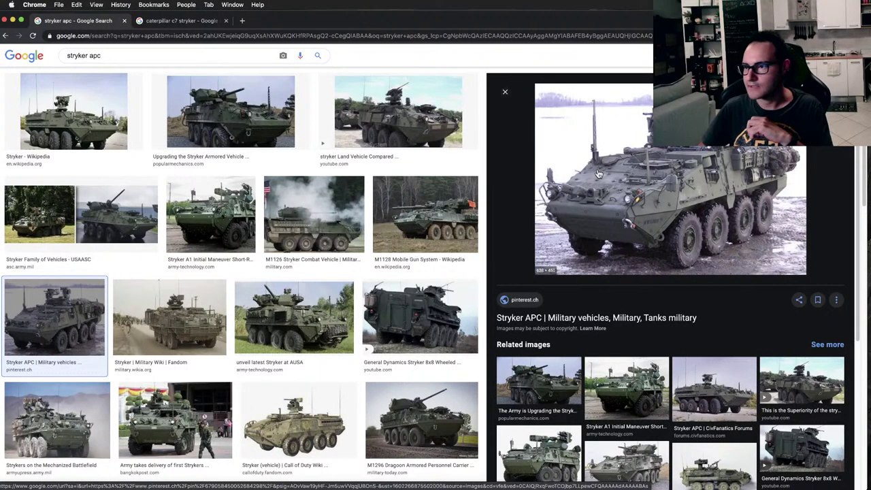
Step: Try a pink modified tile on the rear part of the sloped roof beside the hatch
scroll(74, 341, "down", 10)
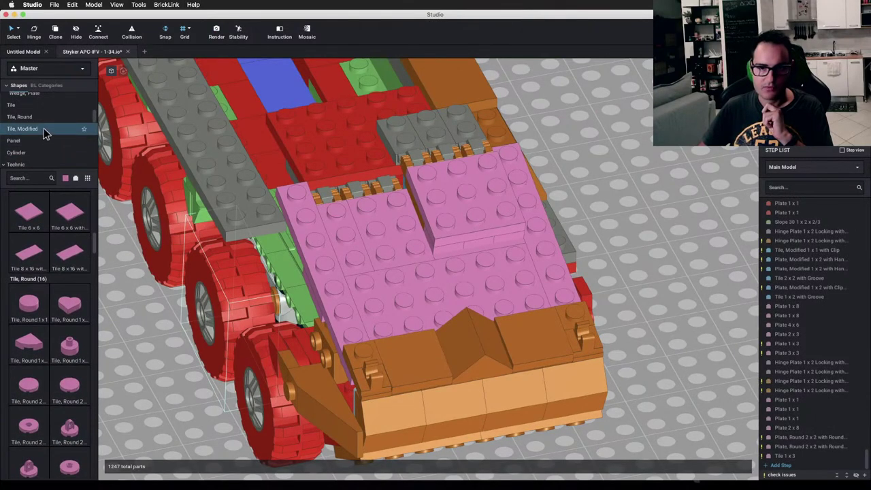
left_click(22, 129)
scroll(30, 295, "down", 2)
scroll(30, 295, "down", 10)
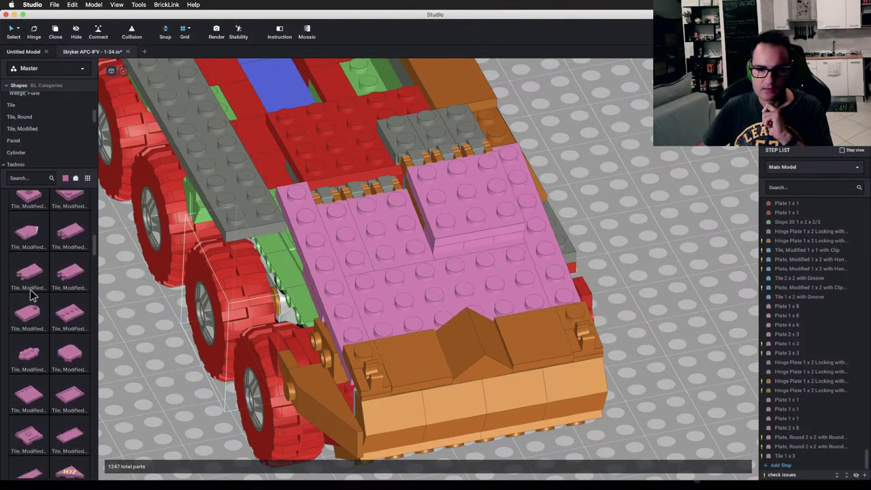
left_click_drag(36, 314, 348, 215)
mouse_move(348, 215)
right_mouse_down()
mouse_move(379, 194)
mouse_move(361, 231)
right_mouse_up()
mouse_move(360, 232)
left_mouse_down()
mouse_move(311, 184)
mouse_move(354, 226)
left_mouse_up()
key("Delete")
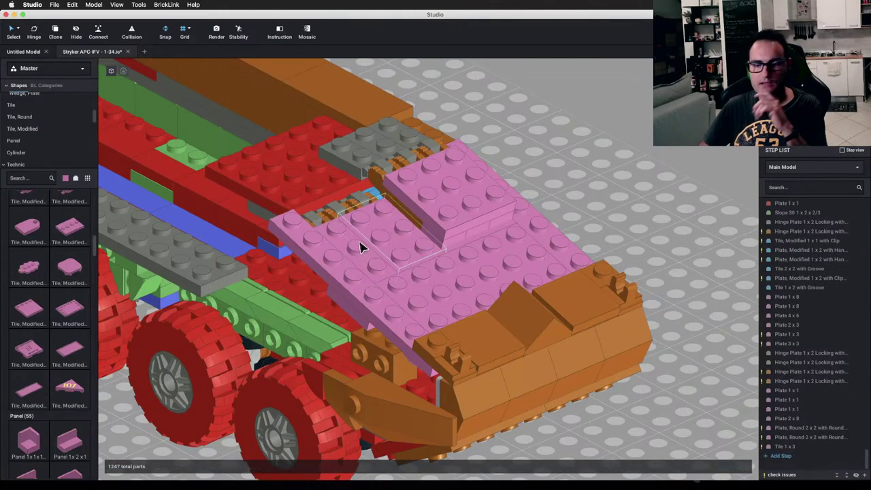
Step: Cover the roof beside the hatch with a pink Tile, Modified 3 x 4 with 4 Studs and a Tile 2 x 4 directly ahead of it
left_click(171, 244)
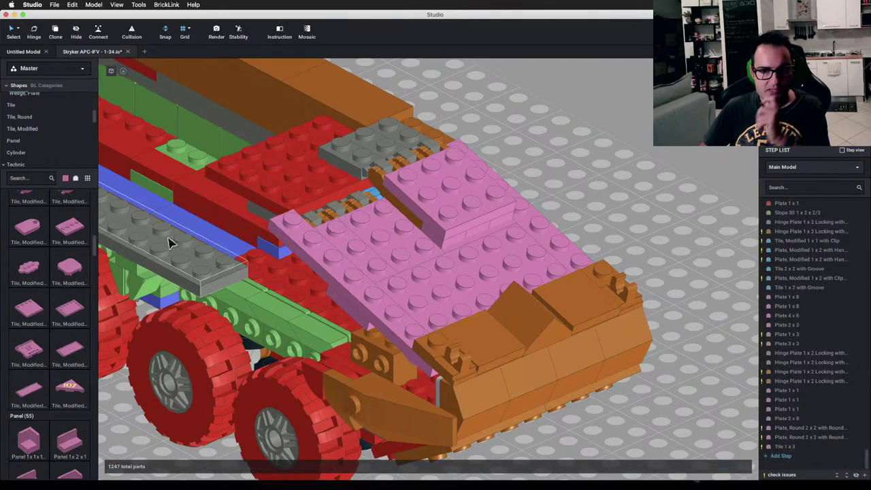
left_click_drag(68, 235, 355, 220)
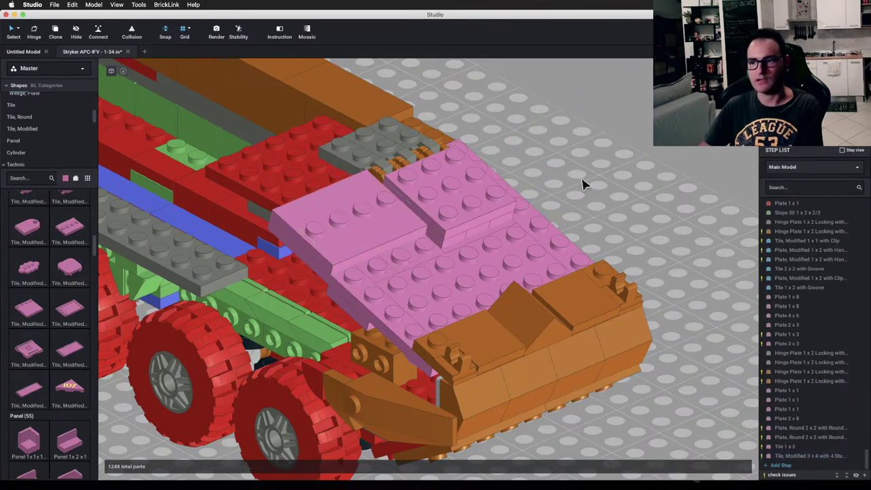
mouse_move(583, 185)
right_mouse_down()
mouse_move(610, 177)
mouse_move(620, 185)
mouse_move(605, 193)
mouse_move(599, 170)
mouse_move(570, 189)
right_mouse_up()
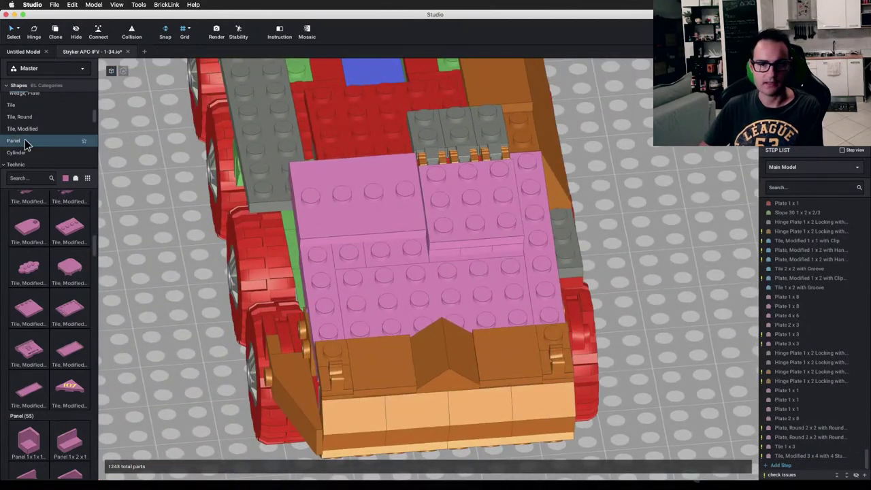
left_click(34, 107)
scroll(49, 402, "down", 3)
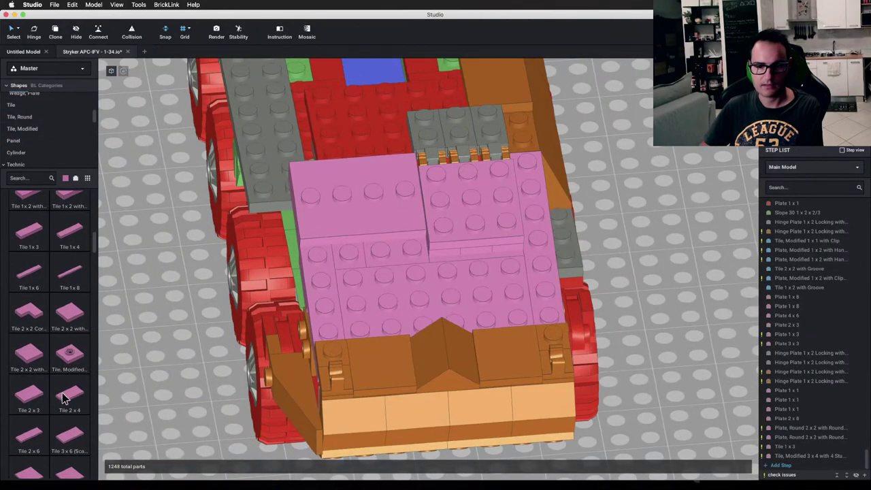
left_click_drag(70, 396, 377, 262)
Step: Delete the pink Plate 3 x 3 from the top of the hatch and compare the front with the Stryker reference photos
left_click(451, 216)
right_click_drag(451, 216, 477, 199)
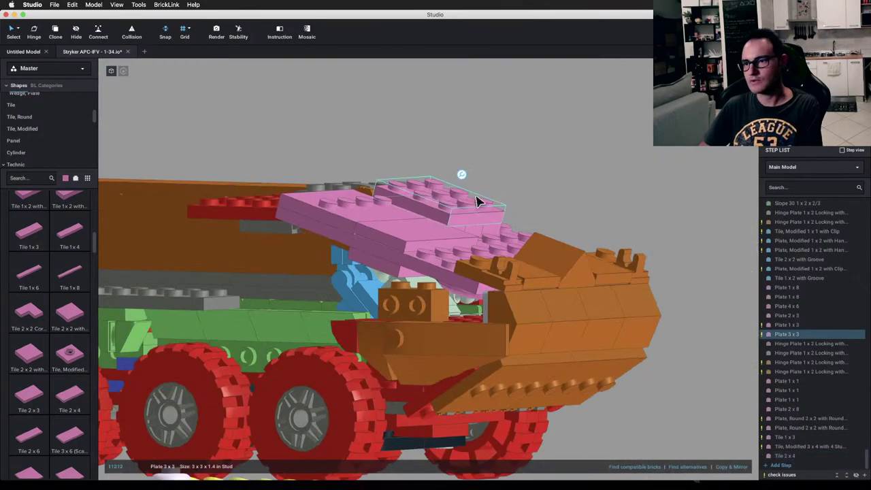
key("ctrl+Left")
key("ctrl+Right")
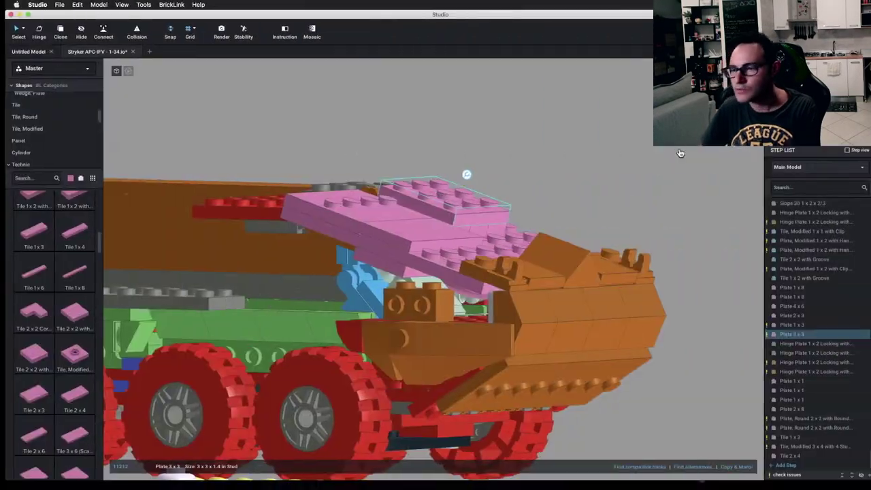
key("Delete")
right_click_drag(609, 163, 568, 177)
middle_click_drag(568, 177, 522, 200)
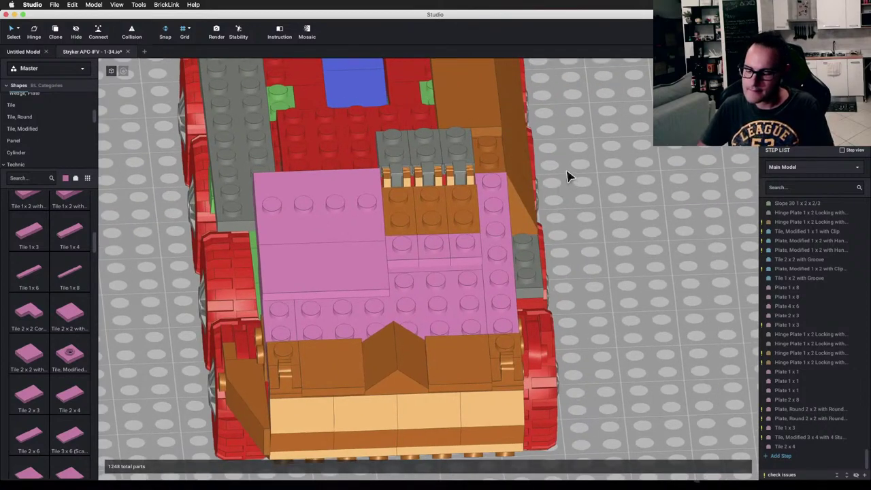
key("ctrl+Left")
key("ctrl+Right")
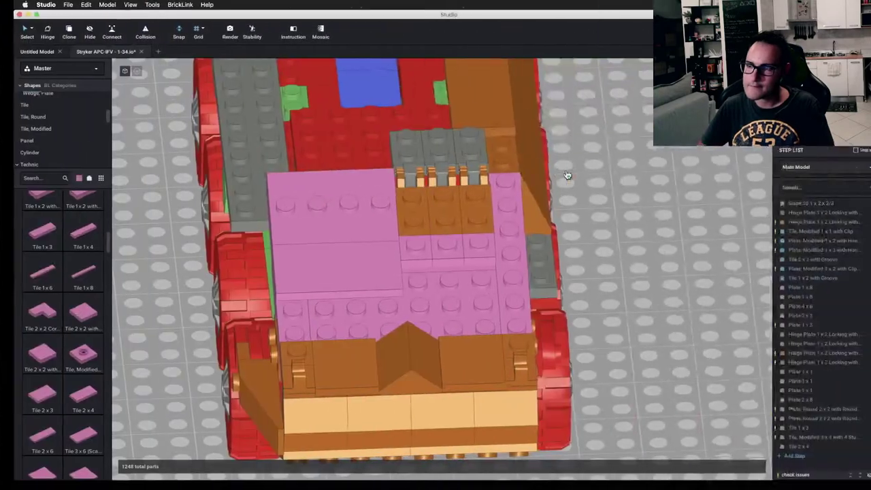
Step: Cover the hatch with a pink Tile 2 x 3 at its front and a Tile 1 x 3 behind it
right_click_drag(578, 201, 560, 188)
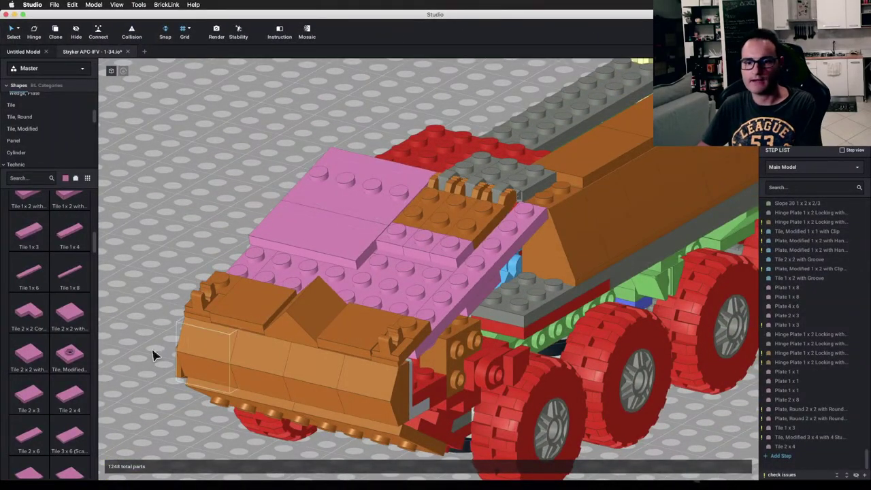
left_click_drag(19, 395, 428, 220)
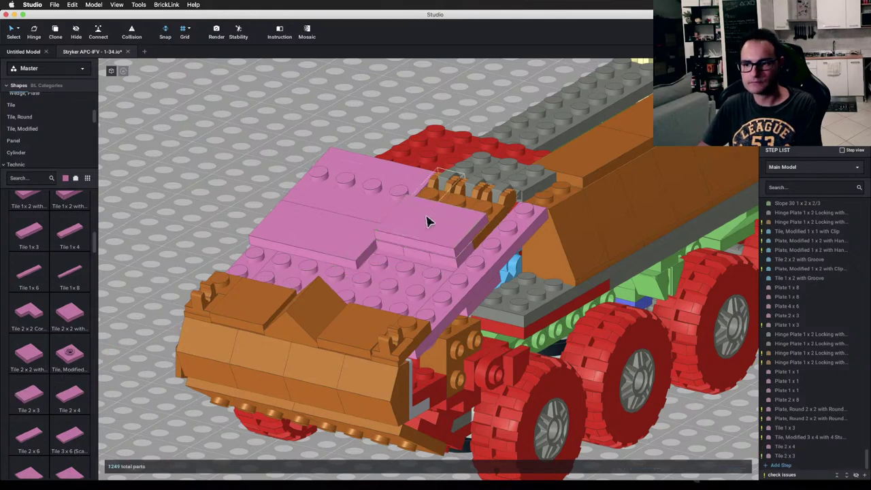
scroll(28, 294, "up", 3)
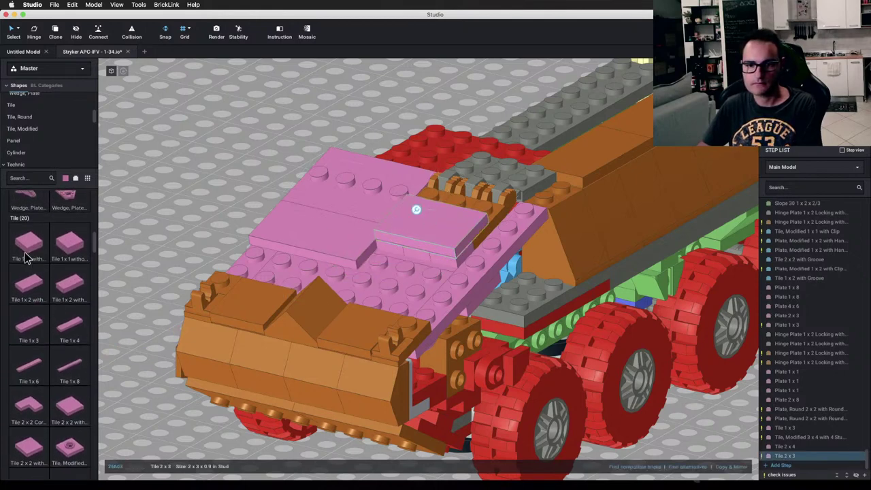
left_click_drag(39, 328, 458, 207)
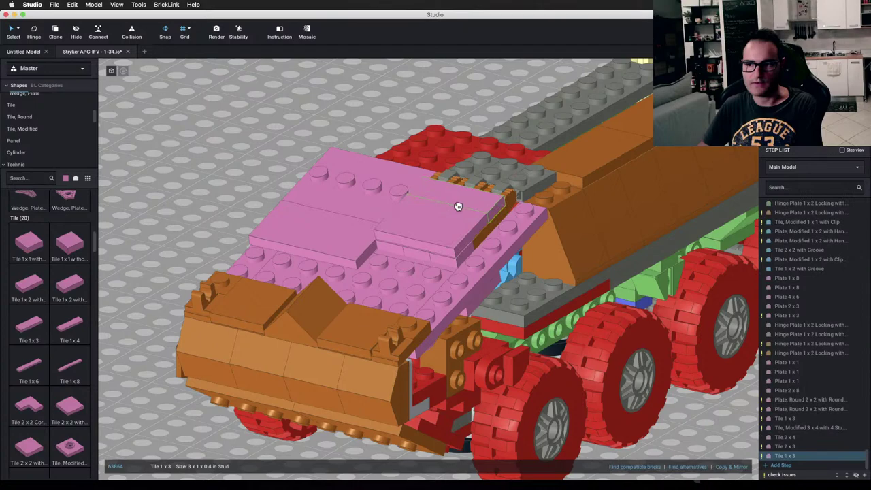
left_click(344, 112)
right_click_drag(329, 102, 388, 114)
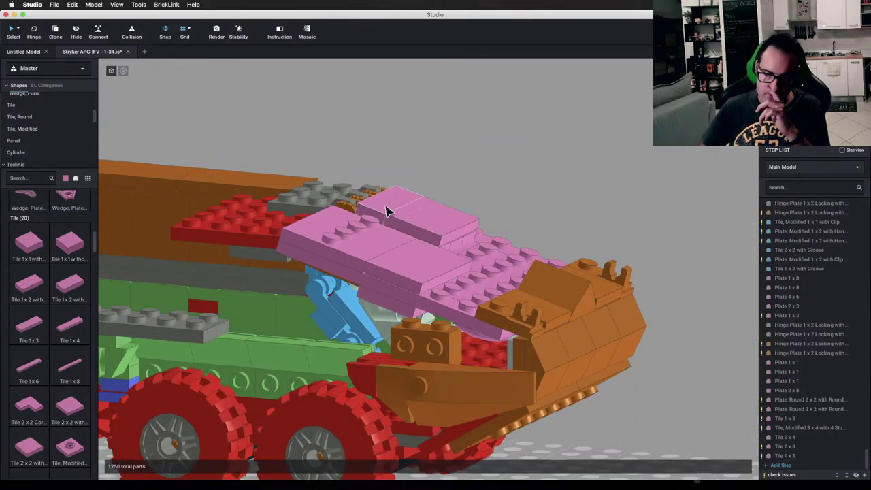
Step: Compare the sloped roof and closed hatch with the Stryker APC reference photos
key("super+Tab")
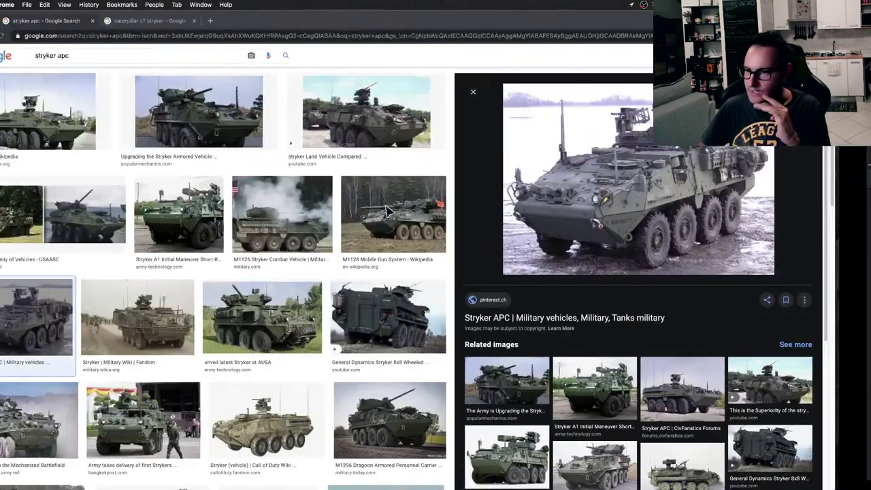
key("ctrl+Right")
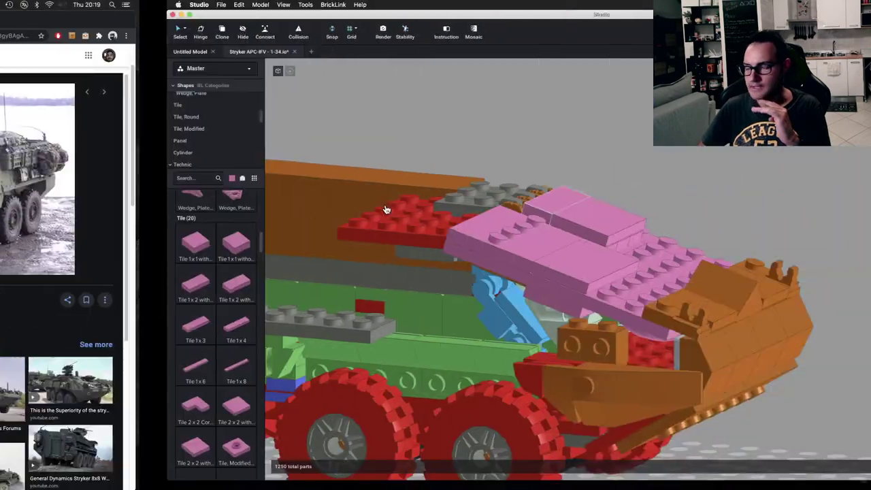
right_click_drag(403, 200, 420, 201)
key("super+Tab")
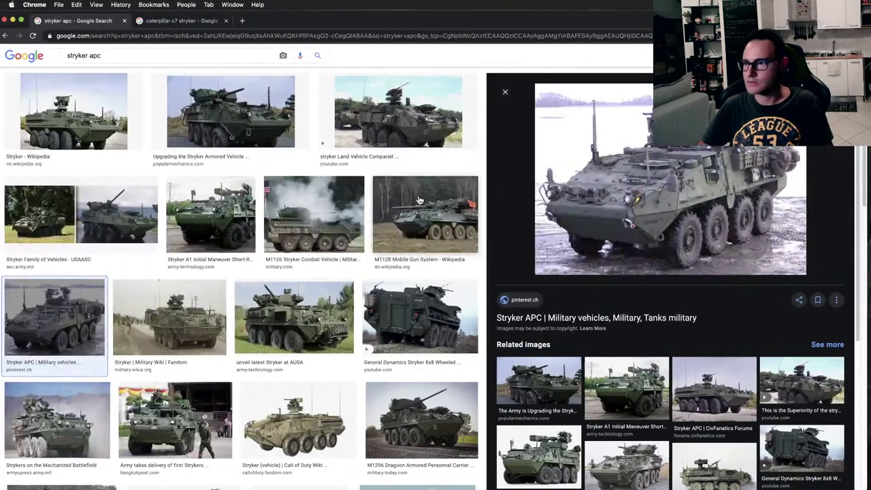
key("super+Tab")
right_click_drag(418, 199, 381, 218)
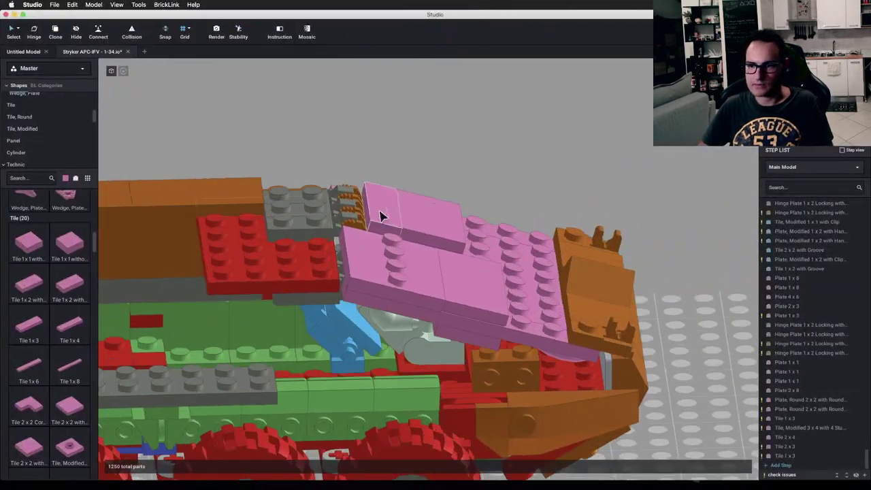
left_click(294, 221)
left_click(292, 215, "shift")
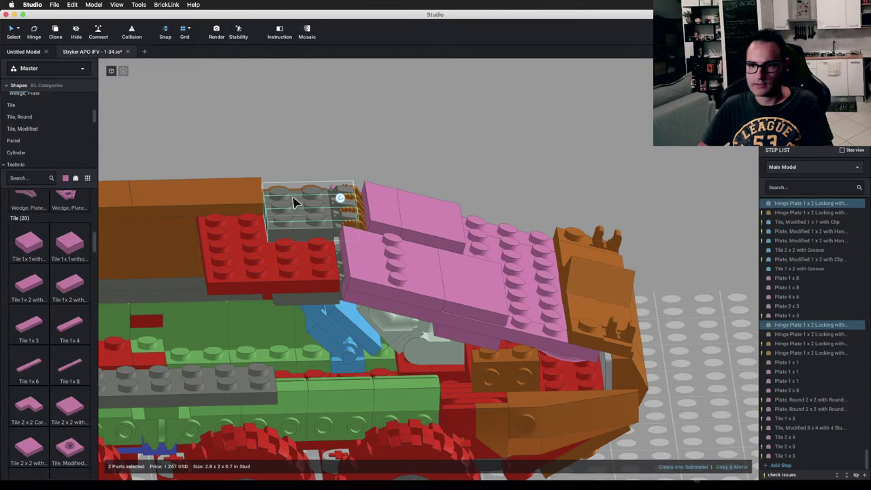
left_click(293, 197, "shift")
right_click_drag(293, 197, 290, 187)
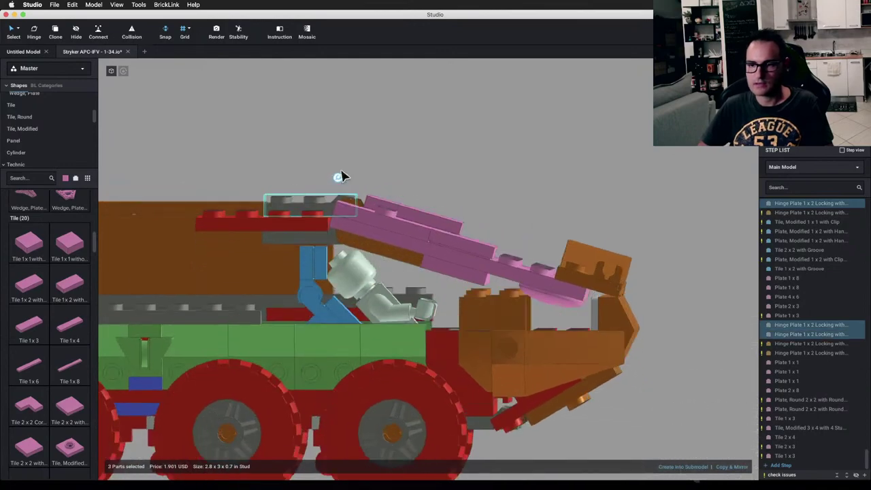
key("super+Tab")
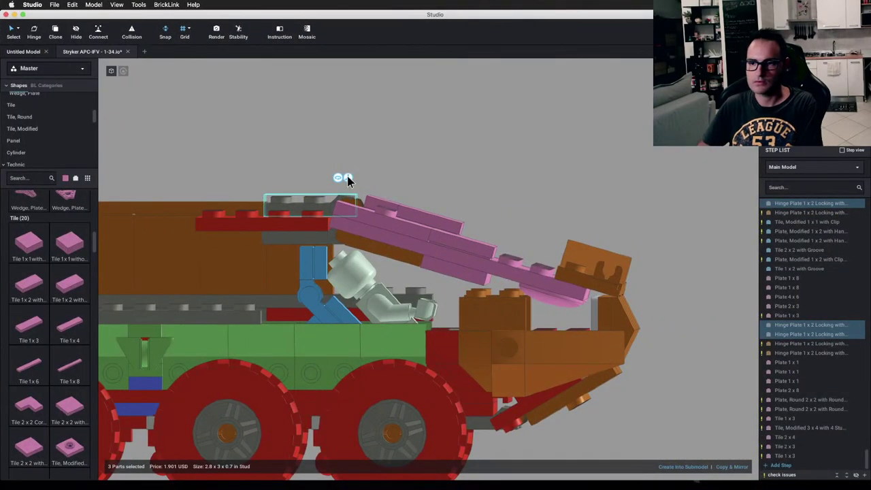
left_click(348, 179)
key("w")
key("w")
left_click(438, 152)
right_click_drag(438, 152, 405, 192)
left_click(394, 203)
key("w")
left_click(487, 167)
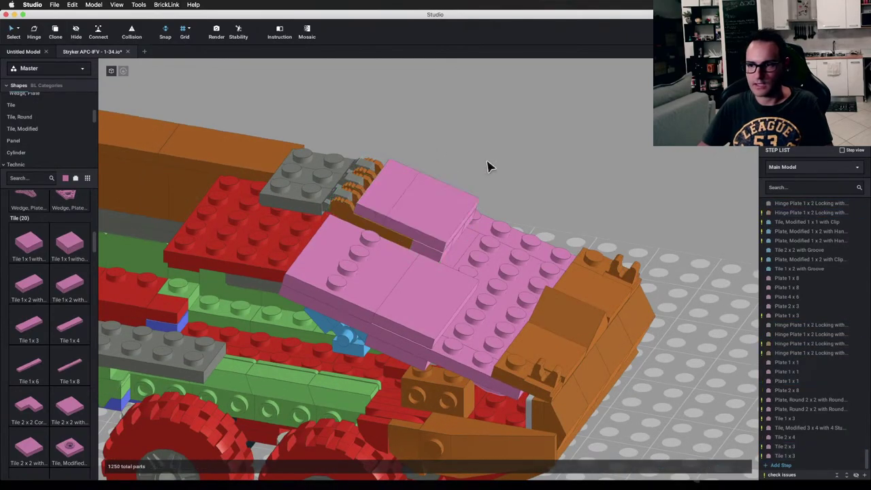
Step: Swing the hatch upward on its locking hinges to expose the driver's opening
right_click_drag(491, 167, 433, 253)
left_click(424, 257)
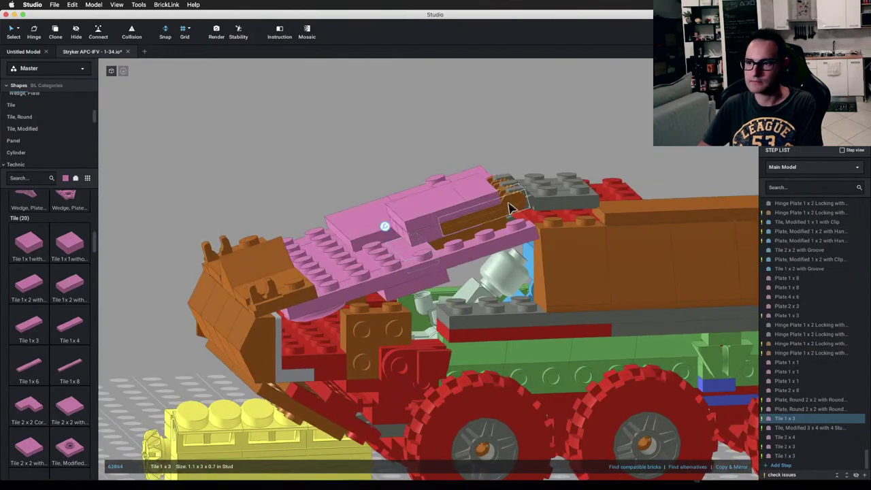
left_click(512, 217)
left_click(452, 185)
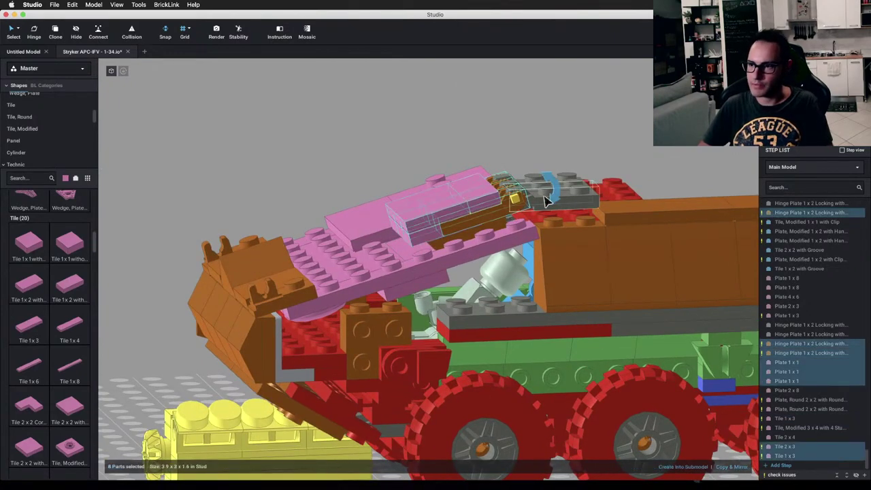
left_click_drag(555, 195, 549, 252)
left_click(361, 162)
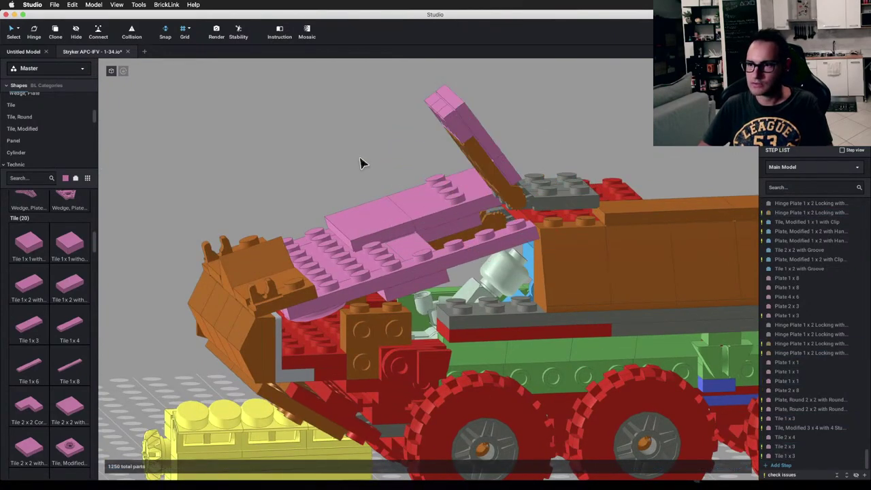
Step: Delete the pink Tile 1 x 3 at the front edge of the hatch opening
right_click_drag(360, 161, 424, 247)
left_click(400, 261)
key("Delete")
left_click(411, 238)
left_click(276, 139)
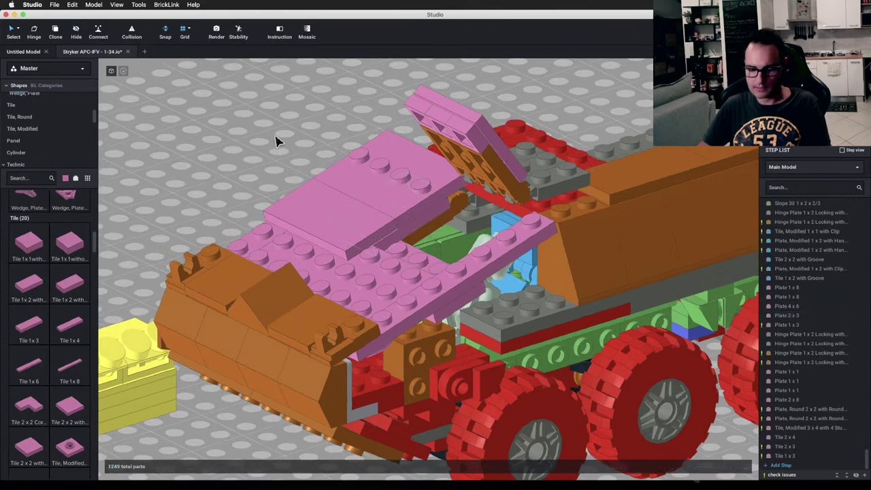
Step: Hide the tiles covering the roof beside the hatch and delete the pink Plate 1 x 3 along the opening's side
right_click_drag(385, 170, 365, 238)
left_click_drag(365, 237, 338, 237)
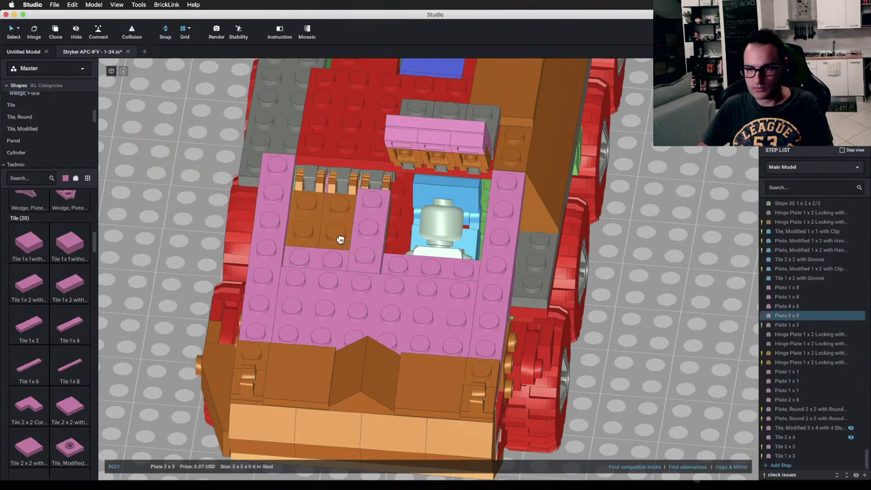
left_click(366, 237)
key("Delete")
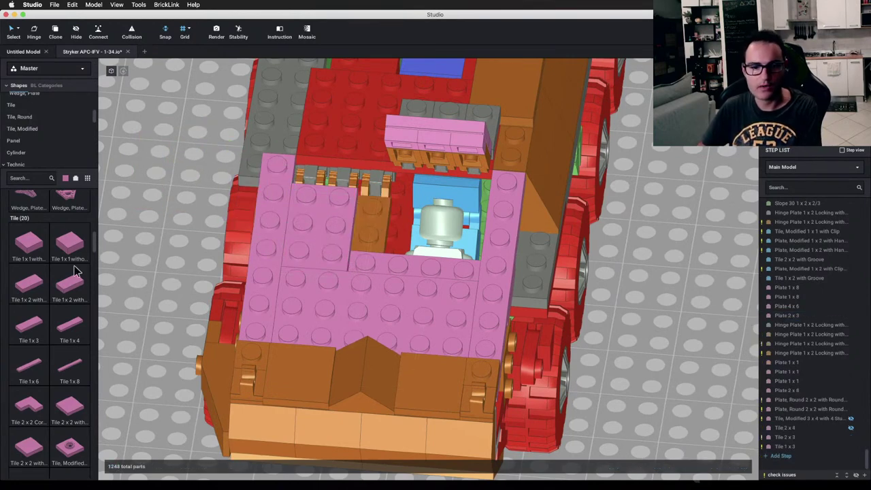
Step: Rebuild the opening's edge with a pink Plate 2 x 2 Corner, a Plate 1 x 1 behind it and a Plate 1 x 2 across the front
scroll(37, 130, "up", 1)
scroll(37, 130, "up", 7)
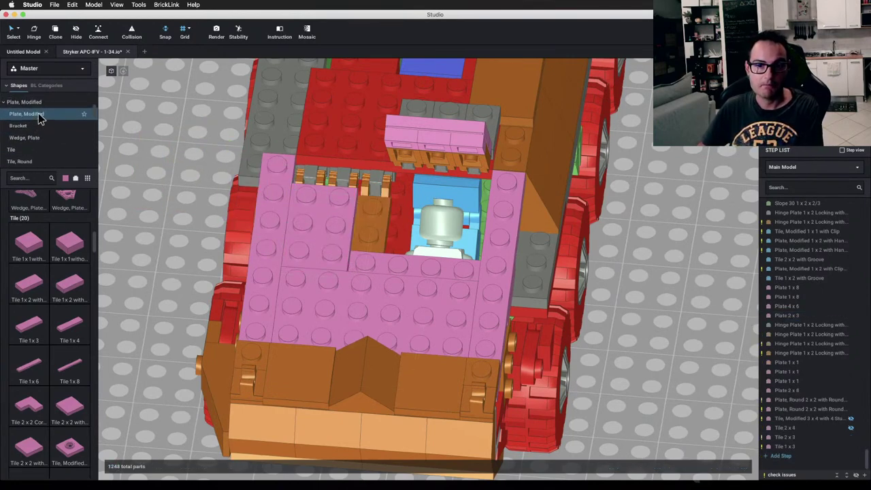
left_click(39, 117)
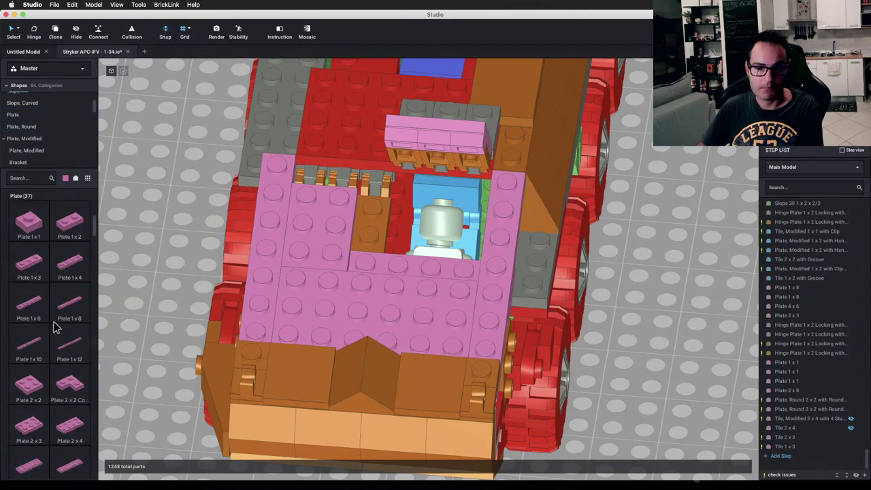
left_click_drag(76, 385, 373, 254)
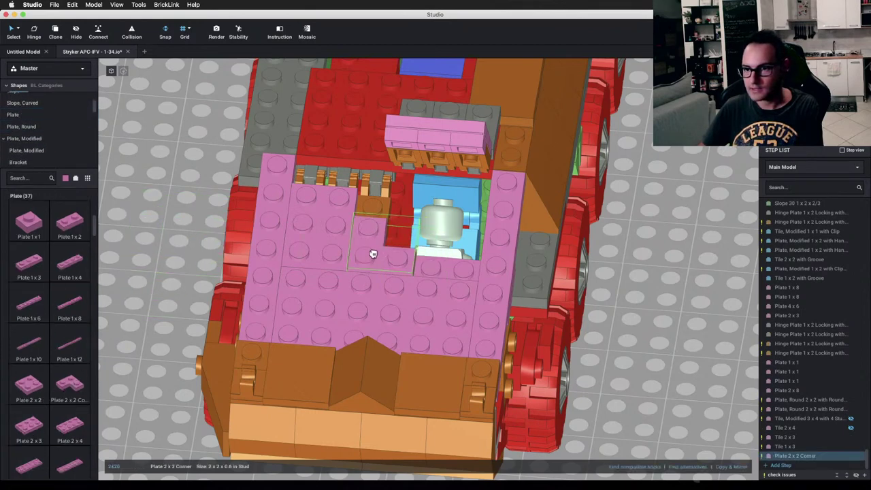
left_click_drag(29, 222, 383, 207)
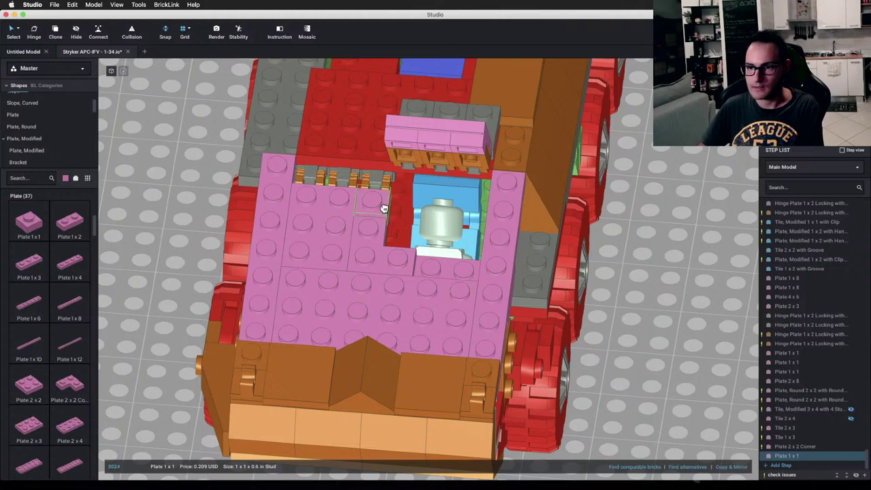
left_click_drag(66, 223, 459, 266)
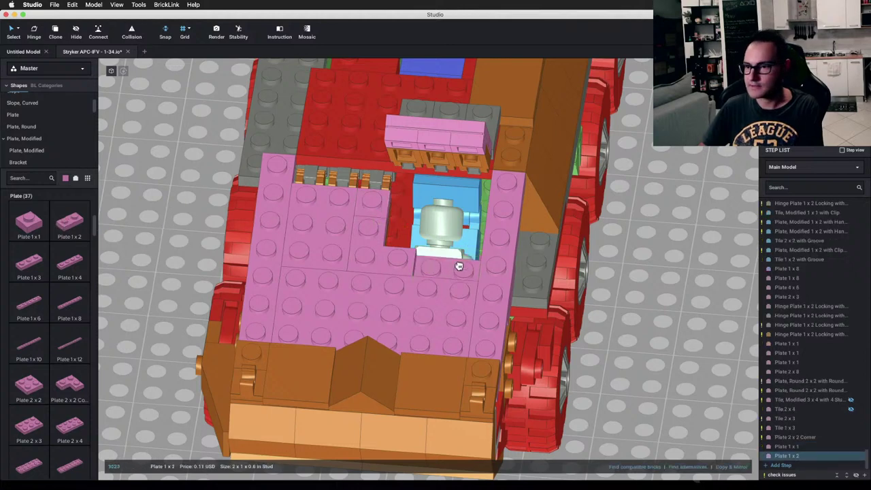
left_click(463, 268)
left_click_drag(90, 222, 453, 255)
left_click(628, 247)
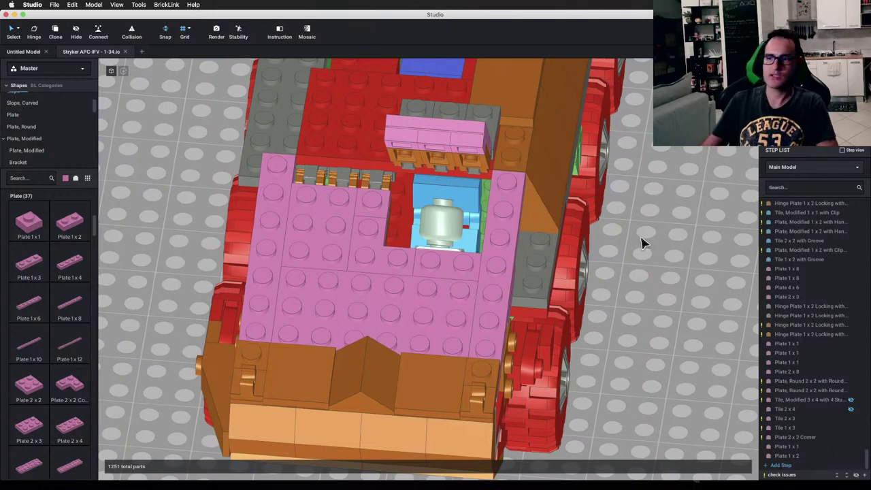
Step: Examine up close how the opened hatch's locking hinge teeth engage the grey hinge plates
scroll(568, 200, "up", 1)
mouse_move(551, 216)
right_mouse_down()
mouse_move(562, 278)
mouse_move(486, 255)
right_mouse_up()
scroll(469, 249, "up", 5)
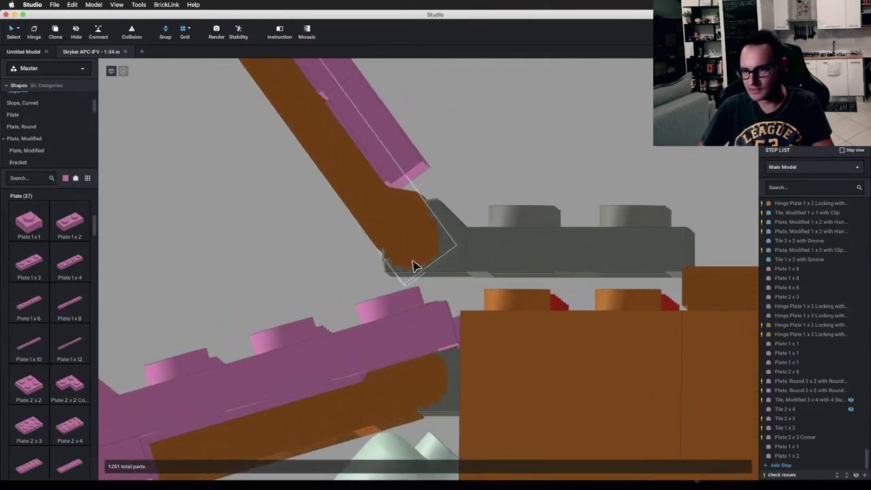
scroll(416, 266, "up", 3)
right_click_drag(461, 157, 507, 185)
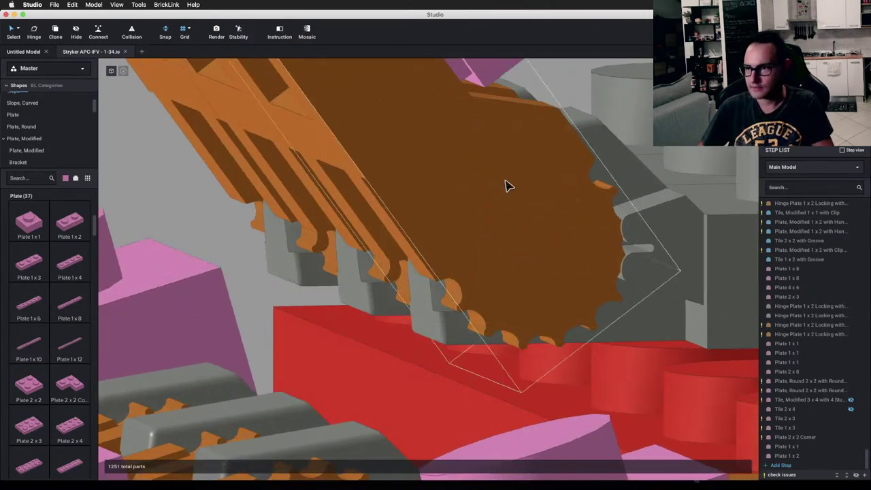
scroll(617, 245, "down", 10)
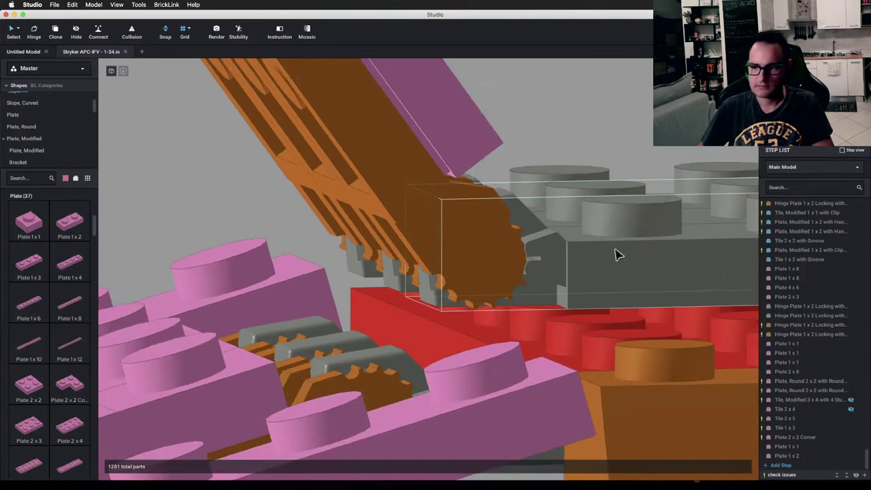
right_click_drag(557, 213, 518, 176)
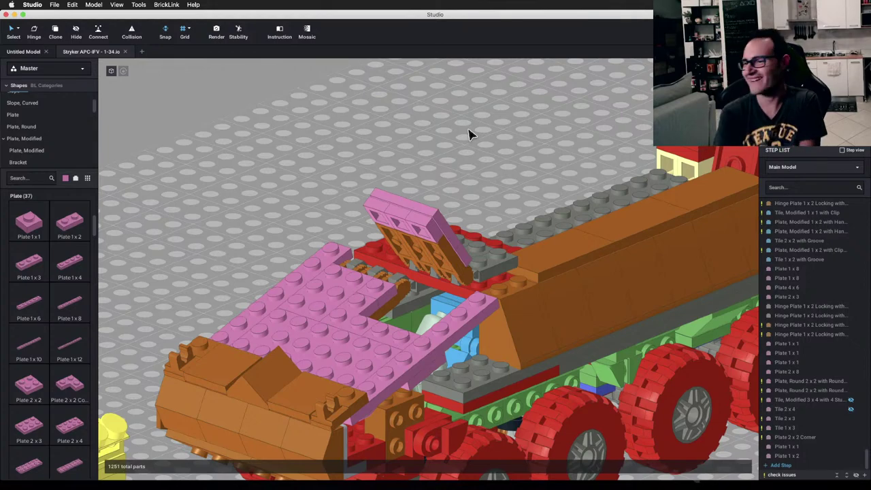
Step: Examine the open hatch and the minifigure inside the driver's opening from several angles
right_click_drag(470, 134, 467, 284)
scroll(467, 284, "up", 5)
right_click_drag(397, 299, 412, 429)
scroll(391, 298, "down", 3)
scroll(385, 383, "down", 3)
right_click_drag(429, 383, 384, 386)
scroll(517, 354, "up", 2)
right_click_drag(580, 348, 563, 350)
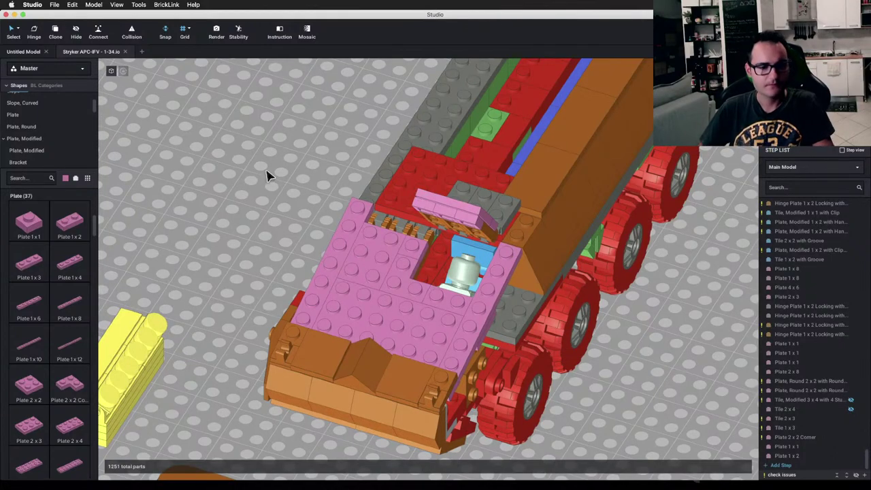
Step: Show the hidden roof tiles beside the hatch opening again
scroll(233, 202, "down", 3)
right_click_drag(309, 274, 417, 263)
scroll(417, 263, "up", 3)
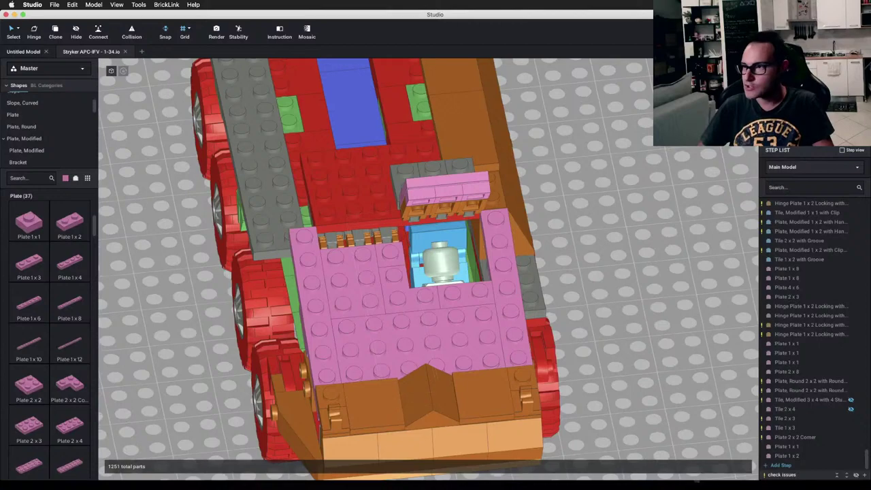
key("super+l")
middle_click_drag(539, 289, 512, 173)
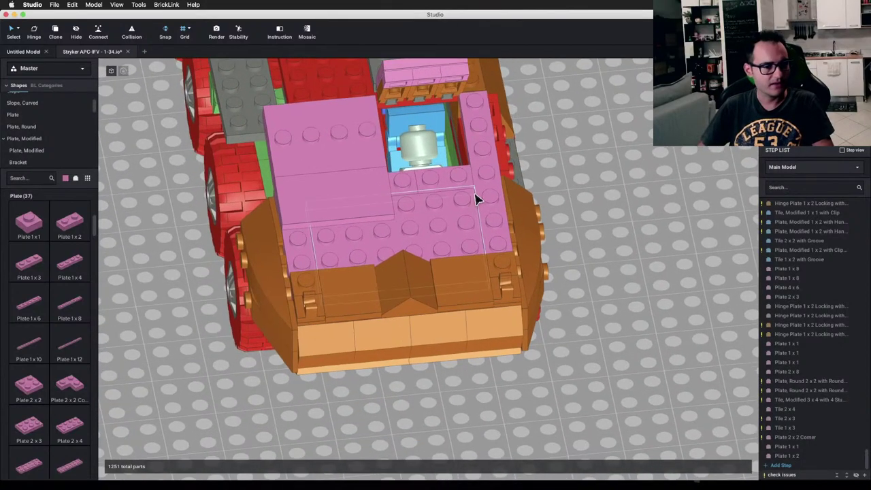
middle_click_drag(479, 207, 496, 259)
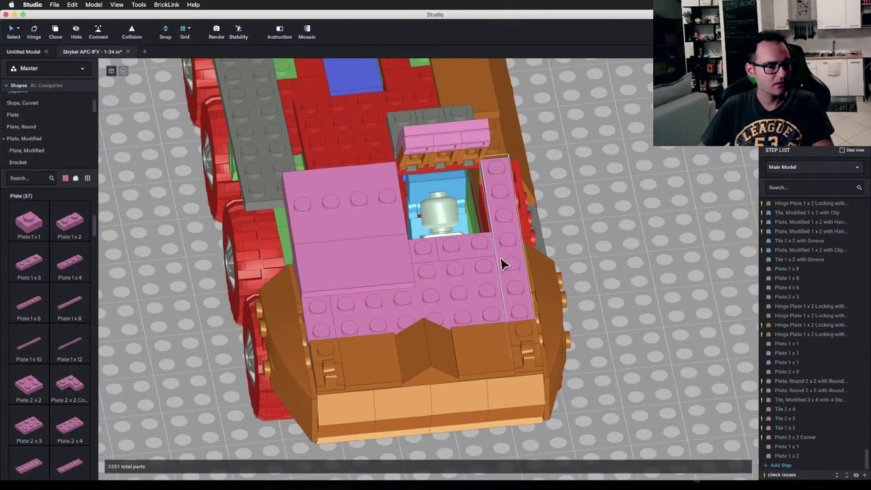
Step: Try a clone of the pink Tile 2 x 4 in front of the hatch opening and check the reference photo
right_click_drag(502, 260, 378, 247)
key("c")
left_click(380, 250)
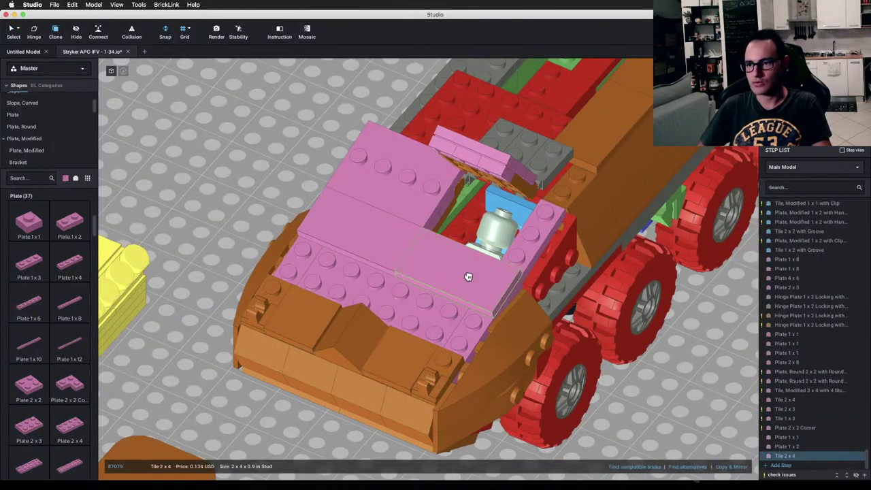
left_click(468, 278)
key("ctrl+Left")
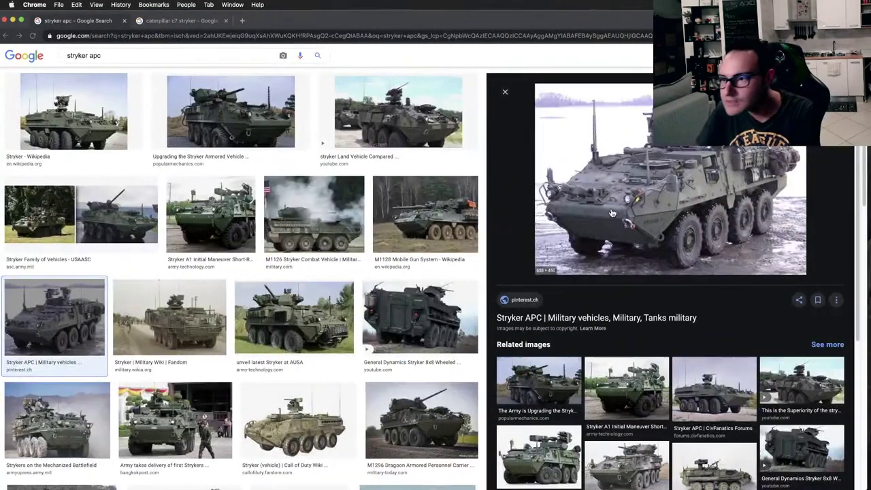
key("ctrl+Right")
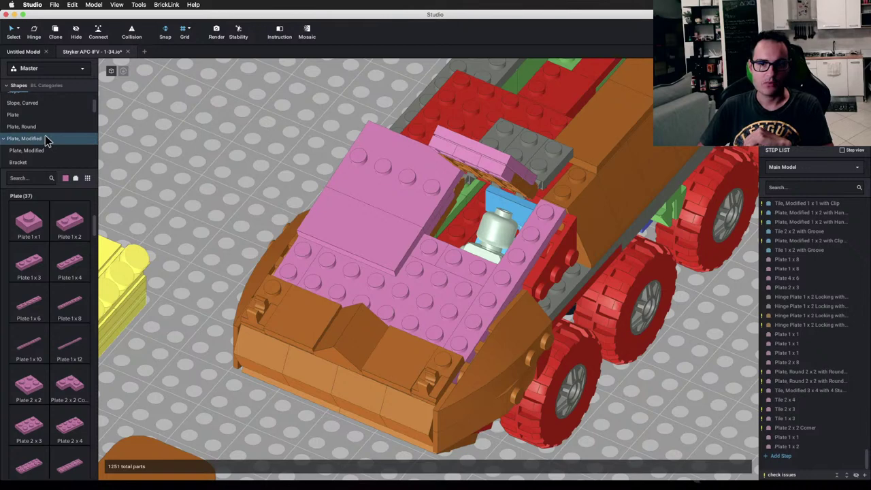
Step: Place a pink Tile, Modified 2 x 2 with Studs on Edge in front of the hatch opening, next to the Tile 2 x 4
scroll(42, 135, "down", 5)
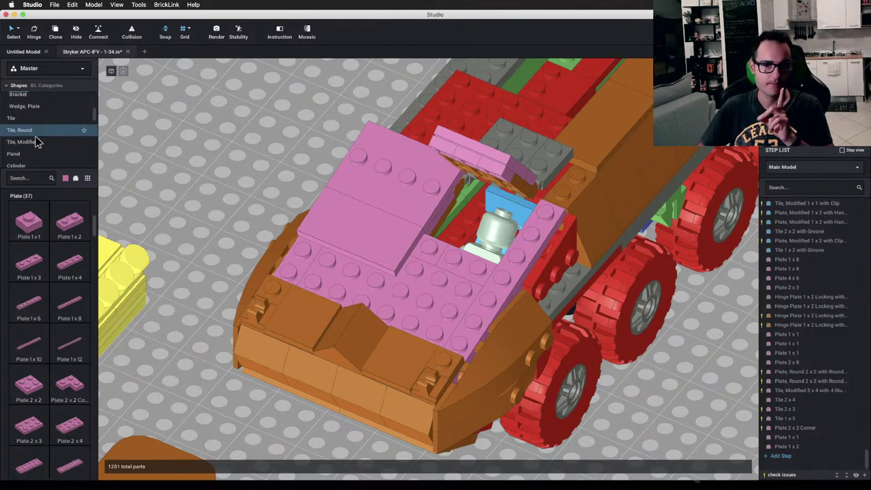
left_click(37, 141)
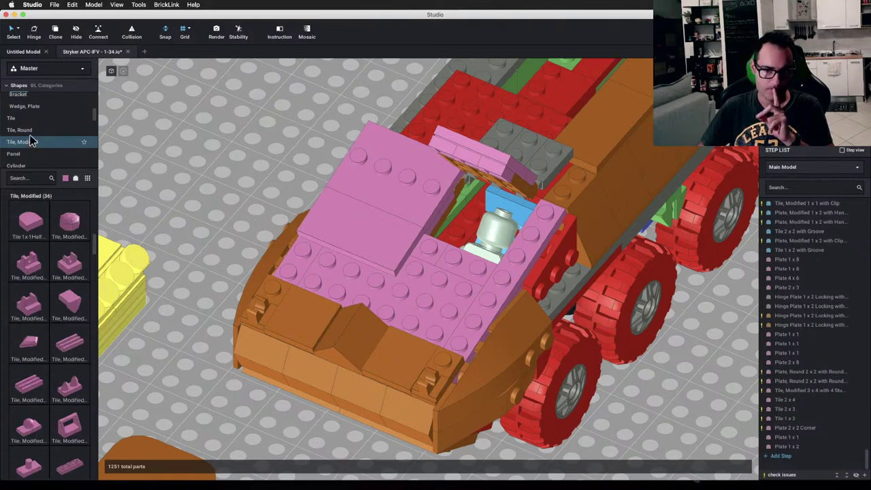
scroll(66, 260, "down", 4)
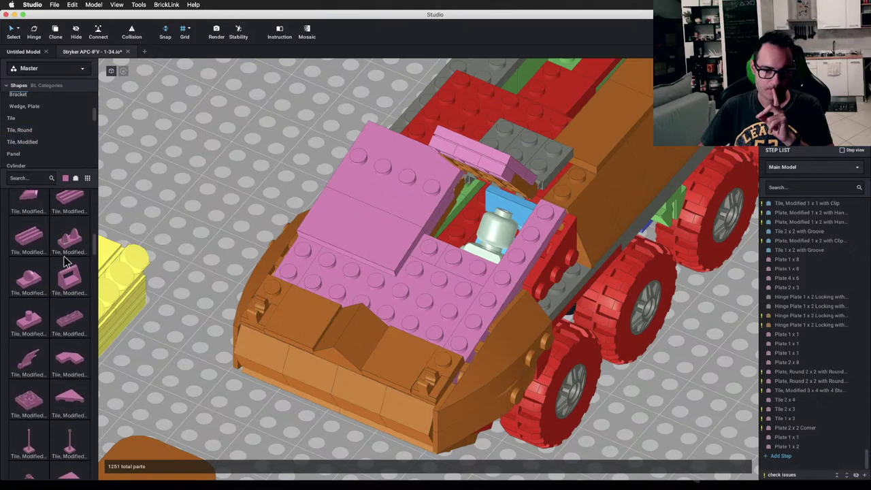
scroll(65, 261, "down", 4)
left_click_drag(68, 341, 436, 263)
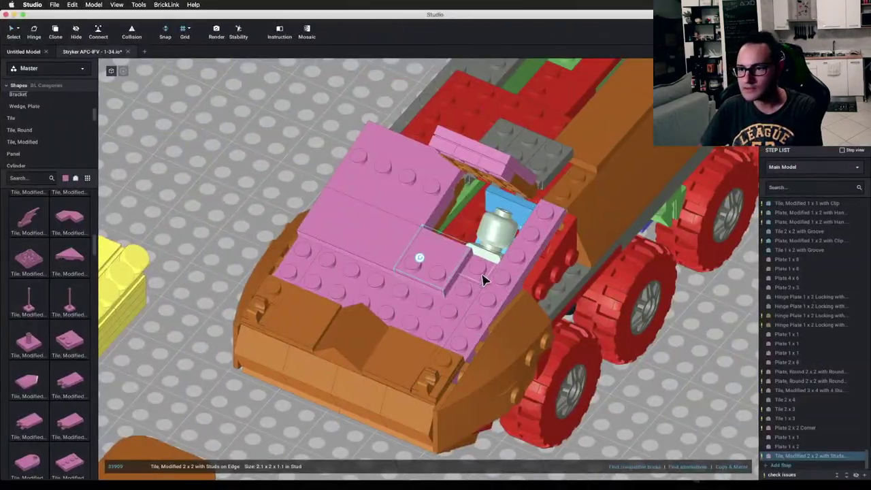
Step: Clone the Tile, Modified 2 x 2 with Studs on Edge beside the original in front of the hatch opening and check the reference photo
key("c")
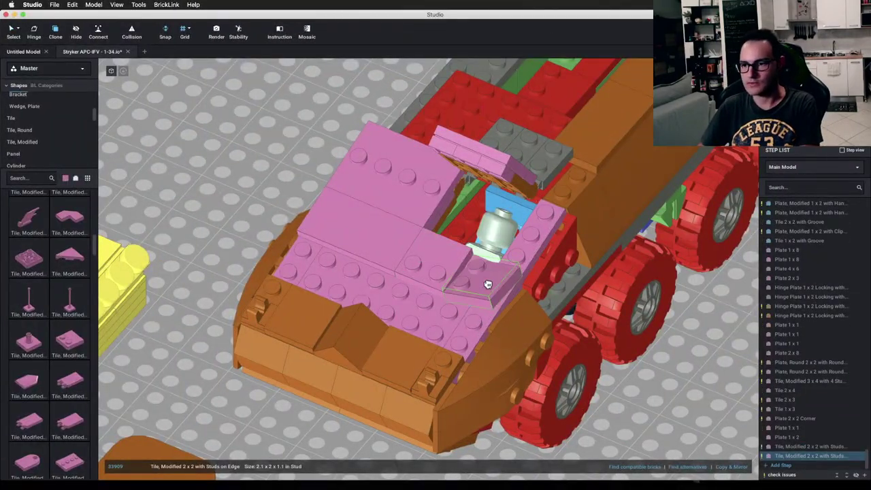
left_click(484, 284)
key("Escape")
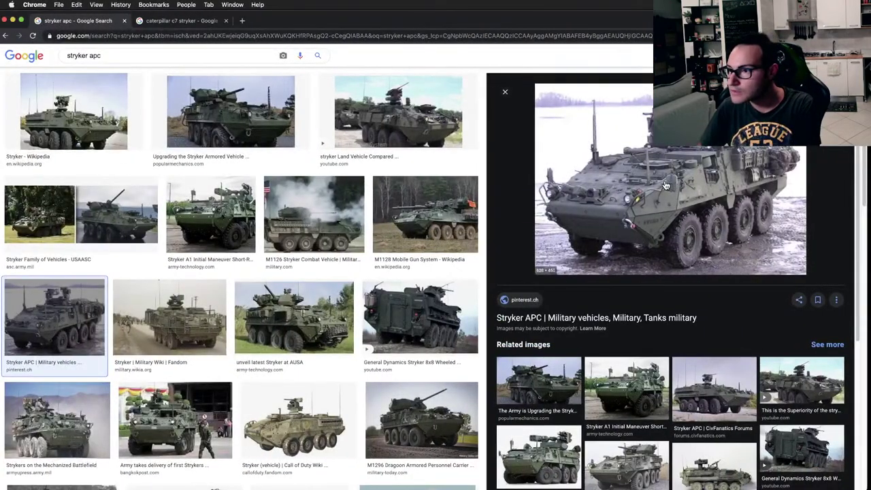
key("ctrl+Right")
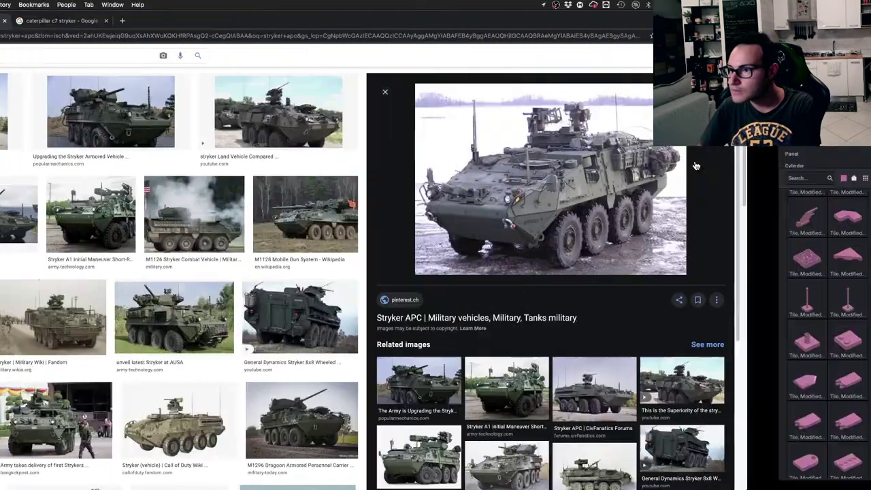
Step: Place a pink Tile 1 x 2 with Groove on the studded strip along the outer side of the hatch opening
right_click_drag(594, 274, 549, 266)
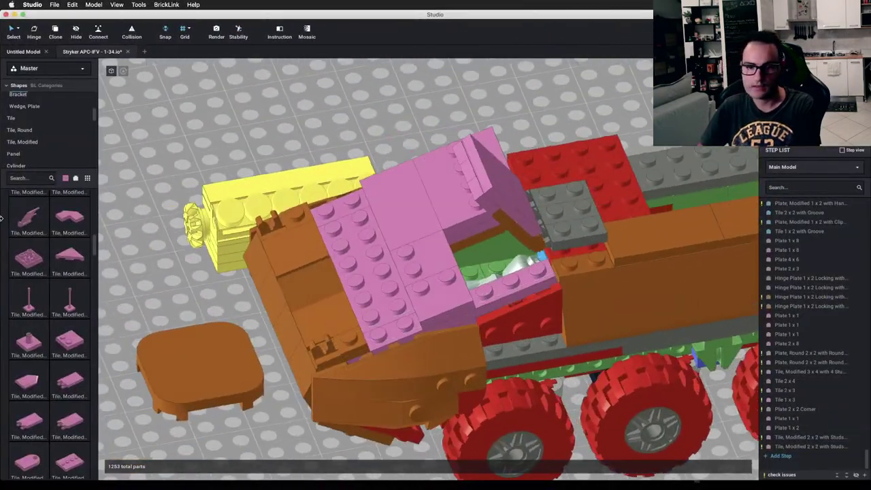
scroll(14, 123, "up", 5)
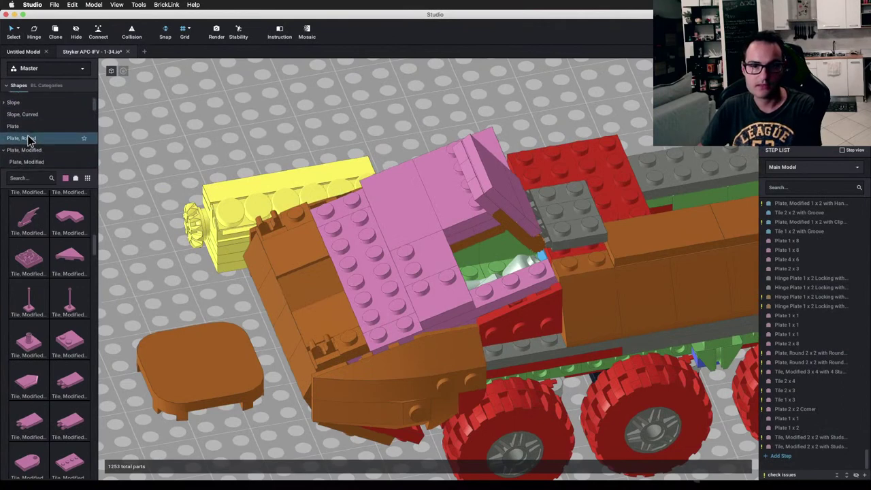
scroll(30, 136, "down", 5)
left_click(31, 122)
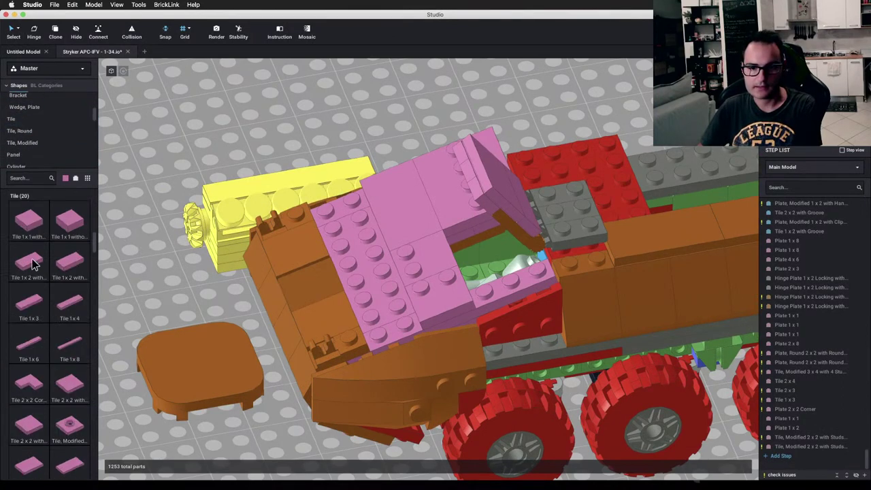
left_click_drag(33, 263, 501, 286)
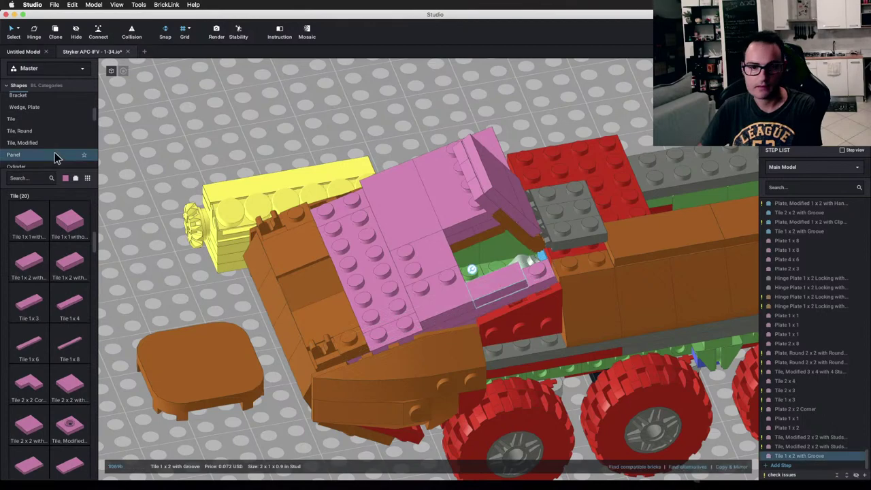
Step: Place a pink Plate 1 x 1 on the remaining stud behind the Tile 1 x 2 beside the hatch opening
scroll(30, 129, "up", 5)
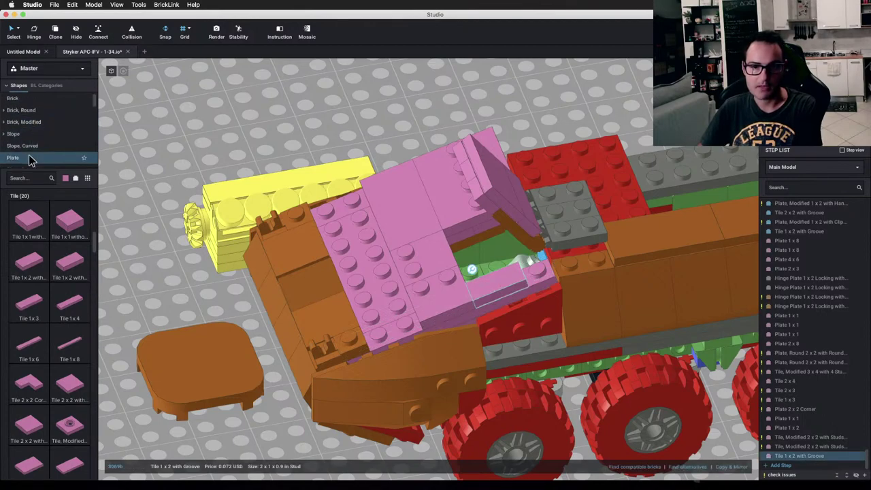
left_click(28, 157)
left_click_drag(28, 221, 537, 272)
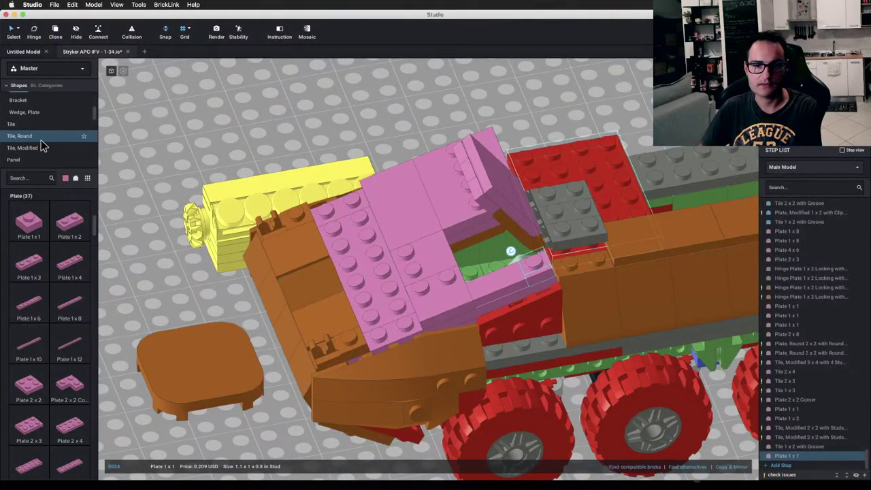
Step: Cap the Plate 1 x 1 beside the hatch opening with a pink Tile, Round 1 x 1 and check the reference photo
left_click(37, 122)
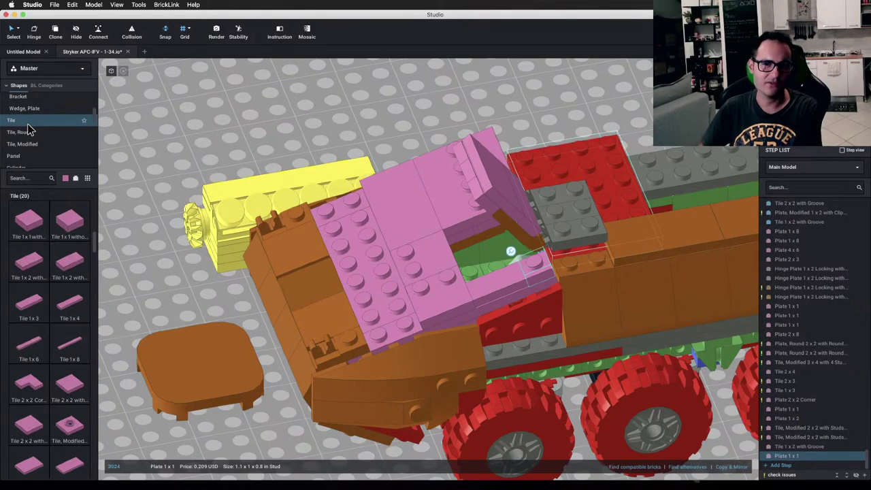
scroll(39, 134, "down", 2)
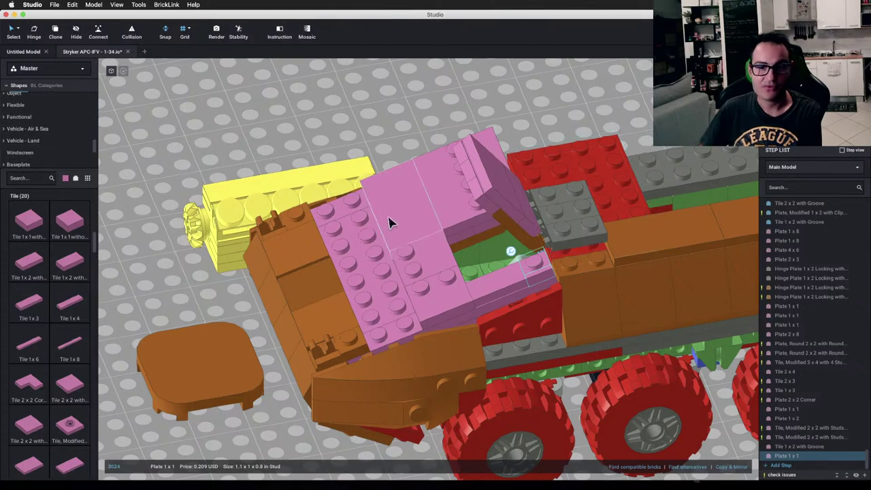
scroll(26, 126, "down", 1)
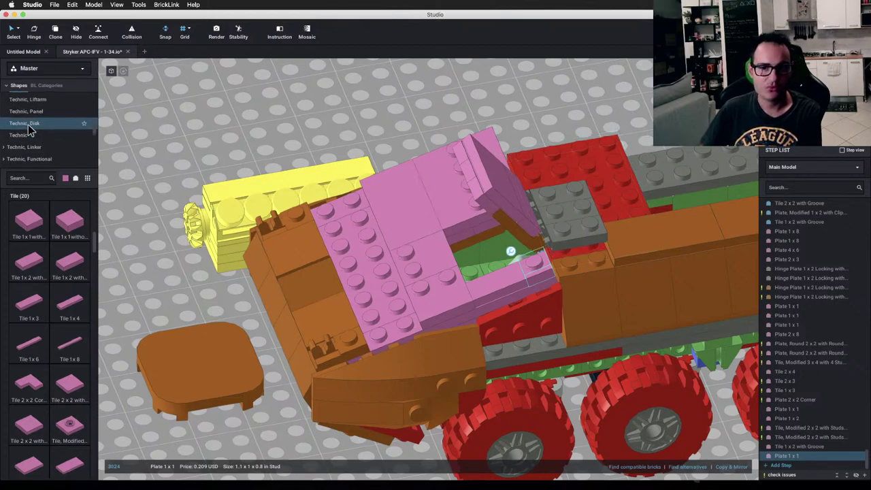
right_click_drag(362, 224, 382, 213)
right_click_drag(380, 267, 369, 264)
scroll(53, 152, "up", 5)
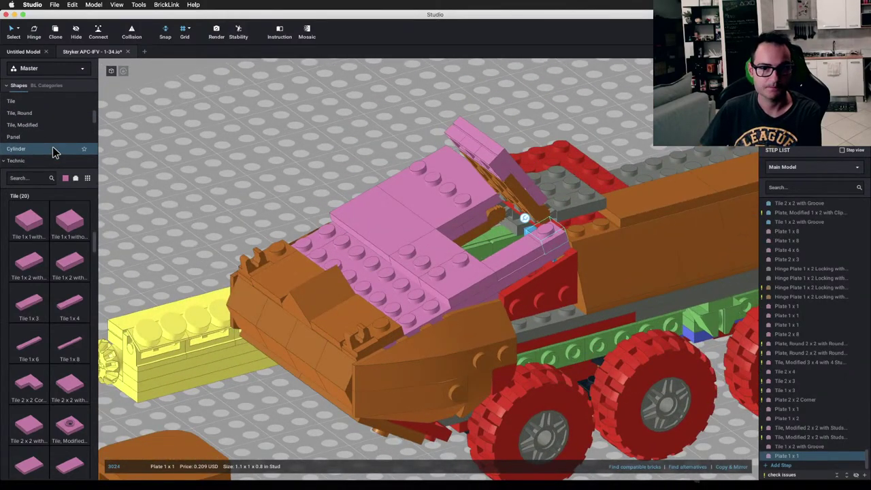
scroll(53, 150, "up", 3)
left_click(39, 151)
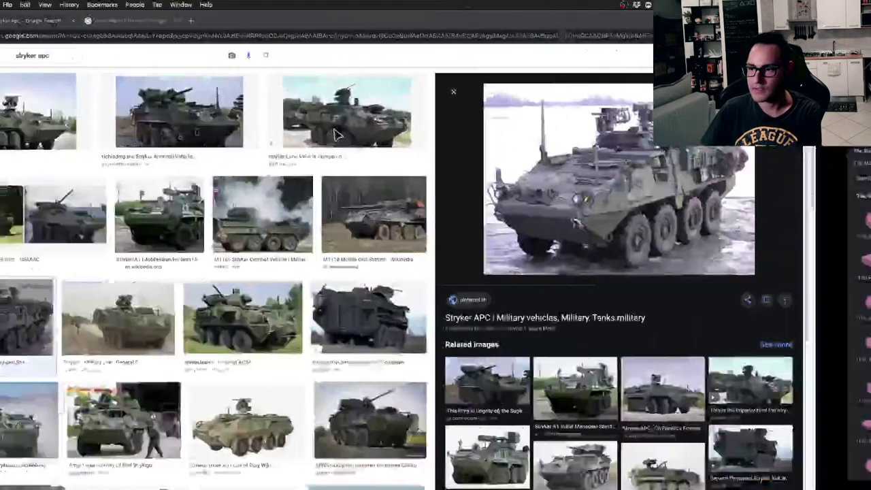
key("ctrl+Right")
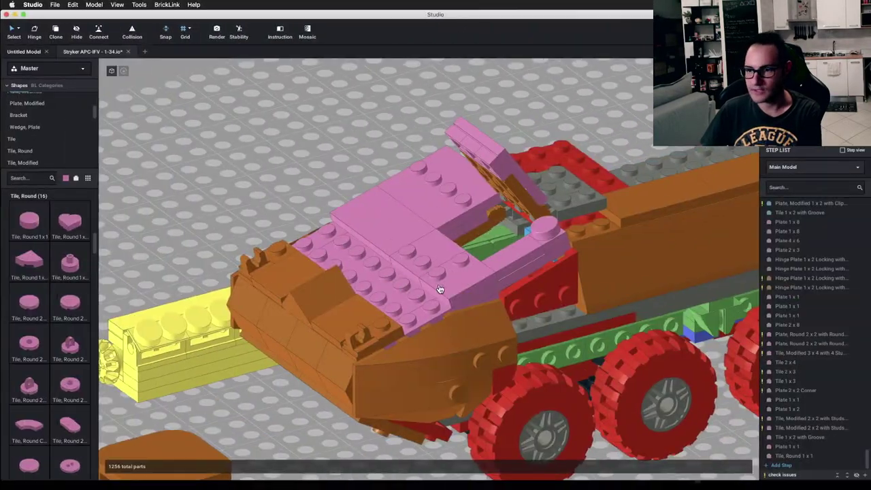
Step: Compare the tiled area in front of the hatch opening with the Stryker reference photo from several angles
key("ctrl+Left")
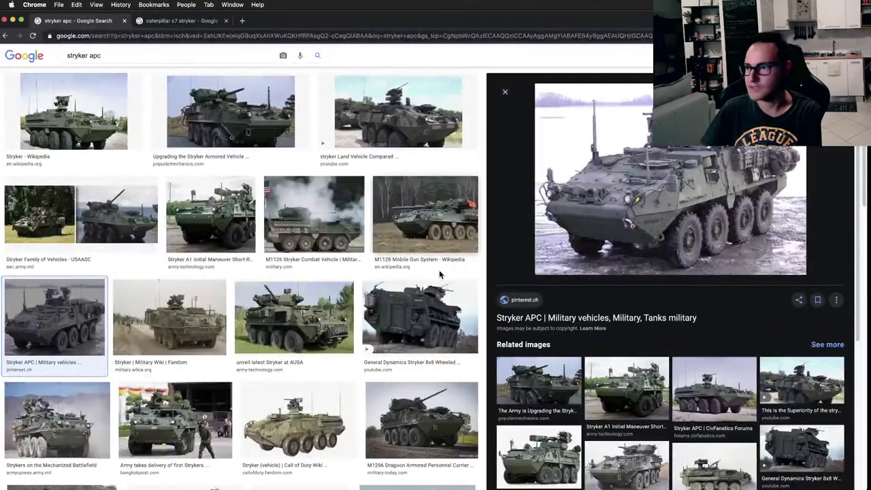
key("ctrl+Right")
key("ctrl+Left")
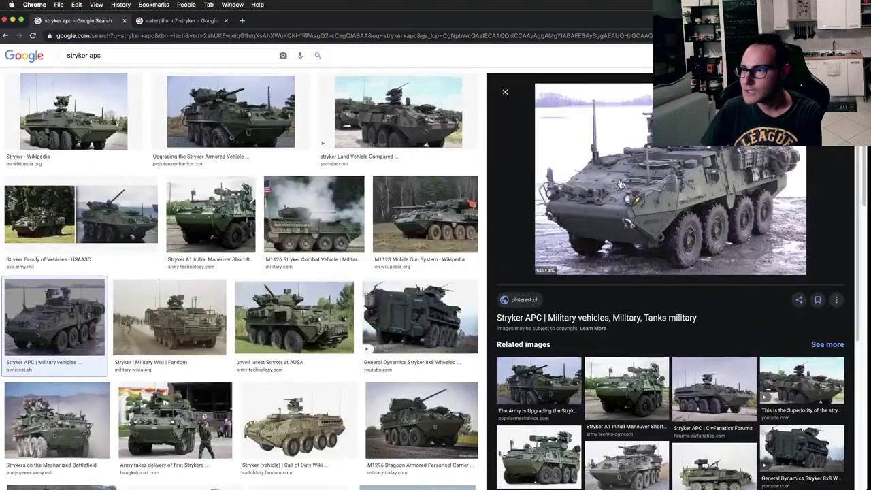
key("ctrl+Right")
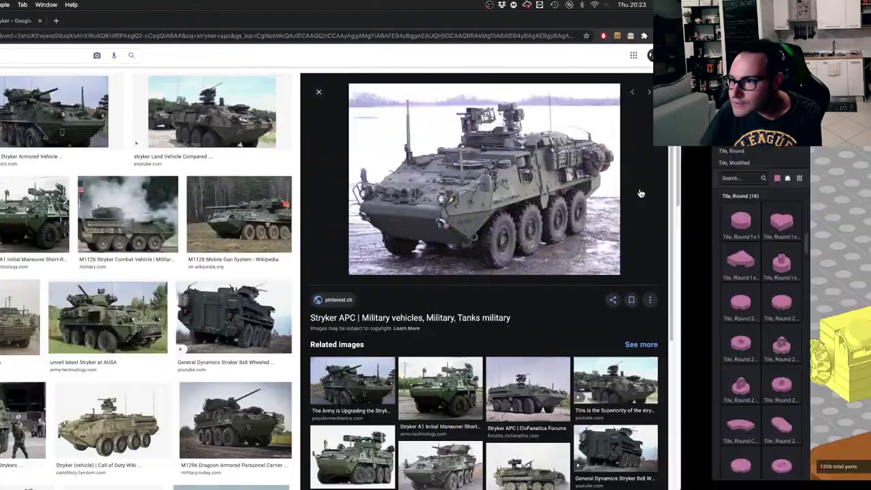
right_click_drag(484, 263, 525, 264)
left_click(444, 265)
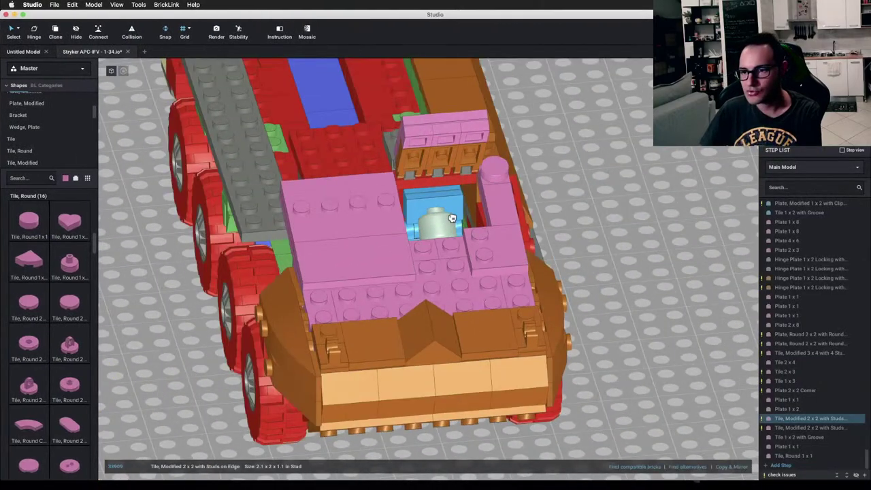
right_click_drag(458, 258, 426, 259)
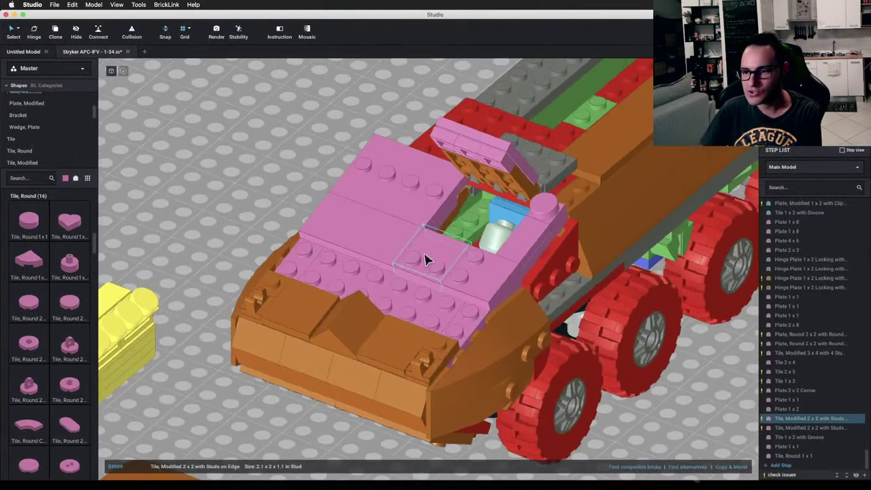
Step: Search the parts for "gold", place a pink Gold Ingot (Bar) on the inner studded tile before the hatch, and compare with the reference photo
left_click(267, 192)
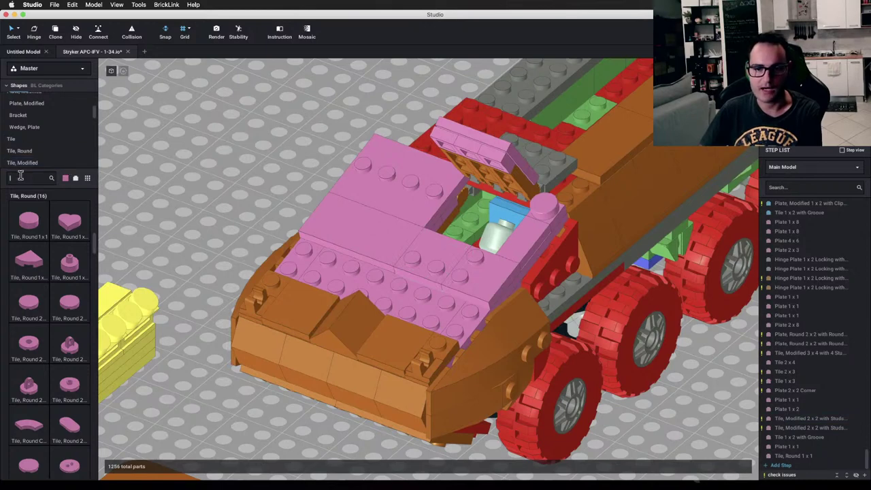
type("gold")
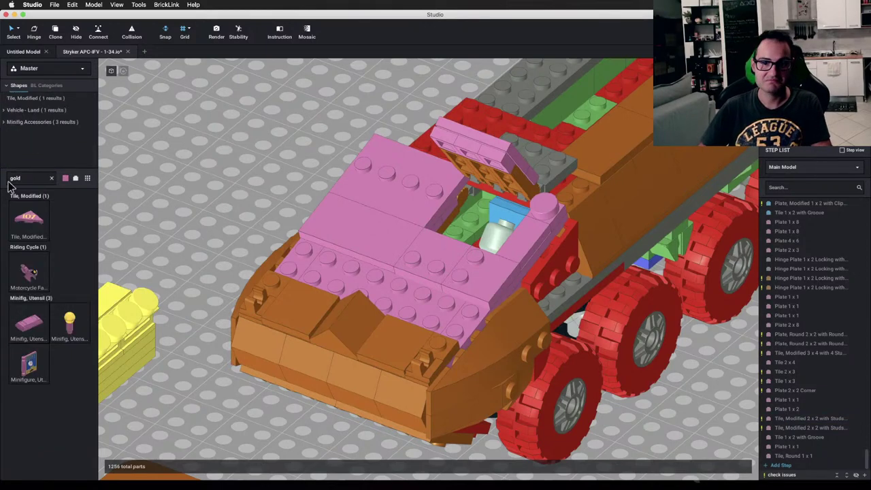
left_click_drag(38, 323, 416, 260)
right_click_drag(327, 181, 238, 129)
key("ctrl+Left")
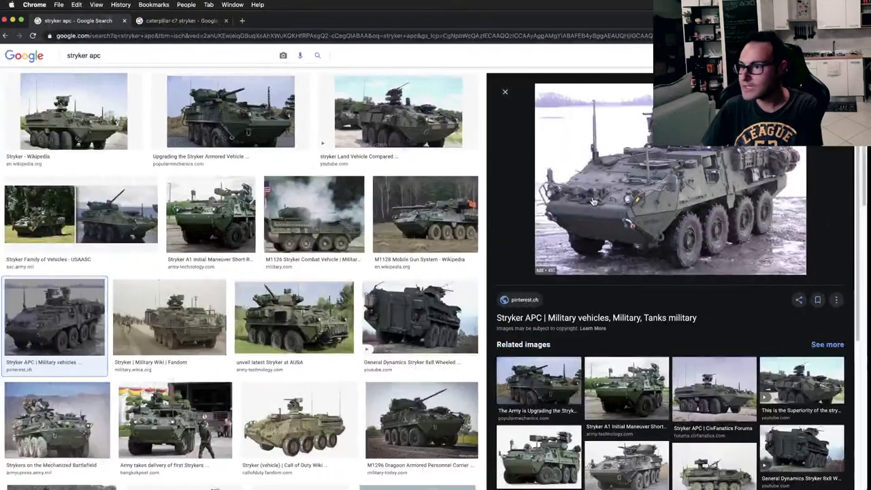
key("ctrl+Right")
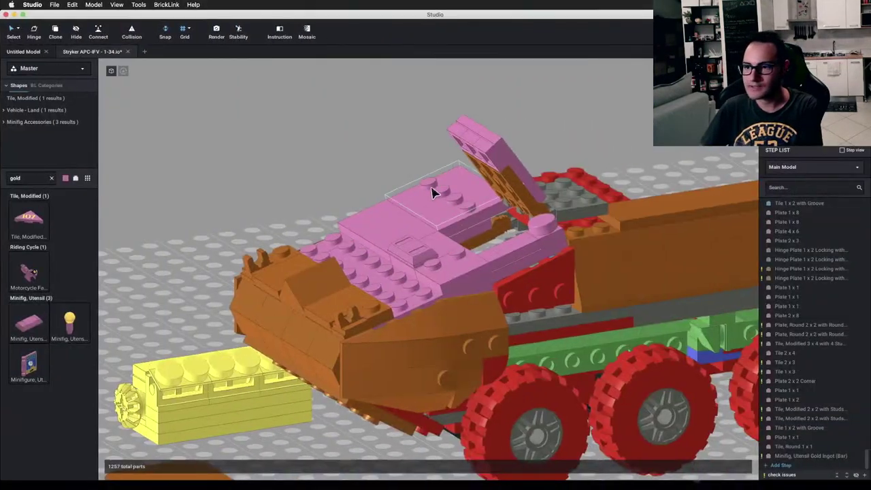
right_click_drag(432, 189, 338, 184)
key("ctrl+Left")
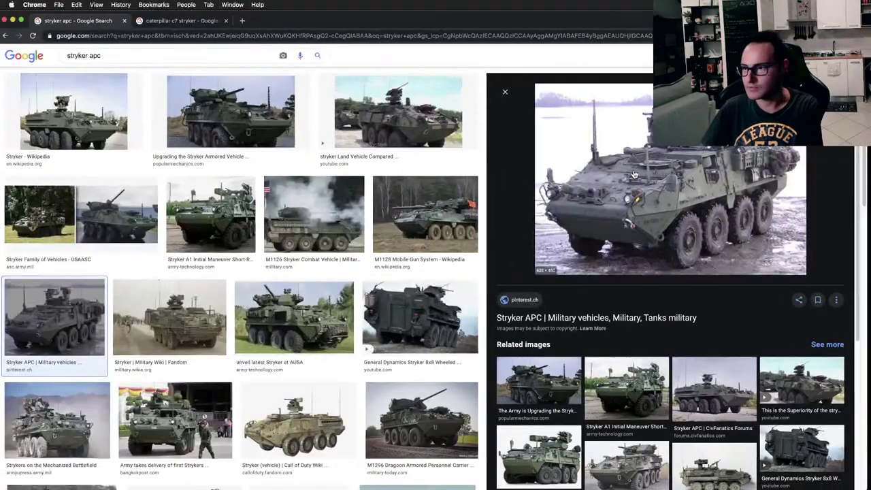
key("ctrl+Right")
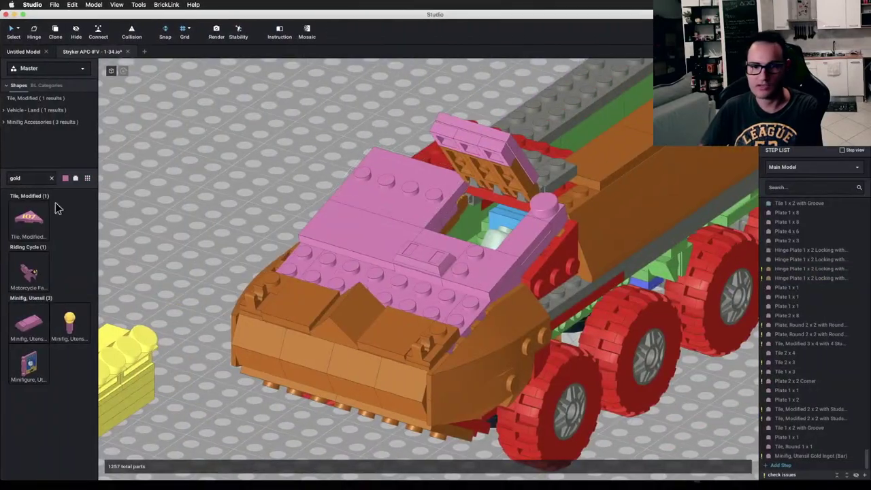
Step: Place a pink Tile 2 x 2 with Groove over the middle studs of the rear roof section and check the reference photo
left_click(52, 178)
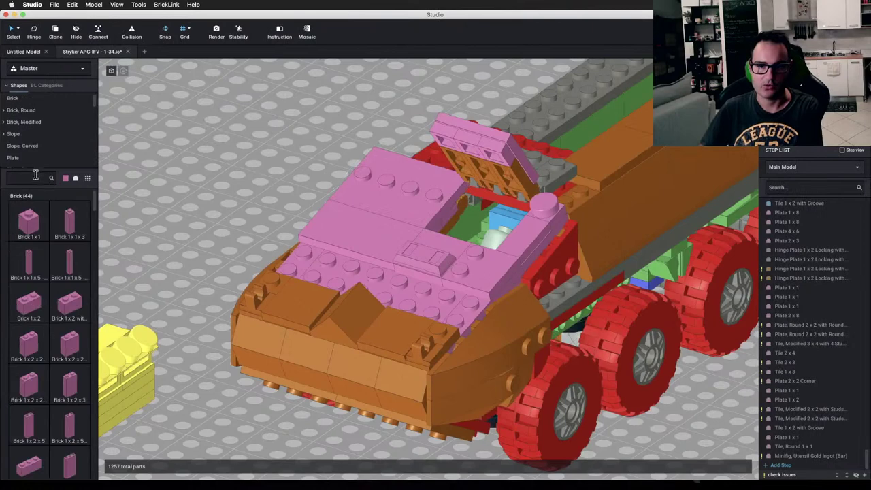
scroll(27, 168, "down", 5)
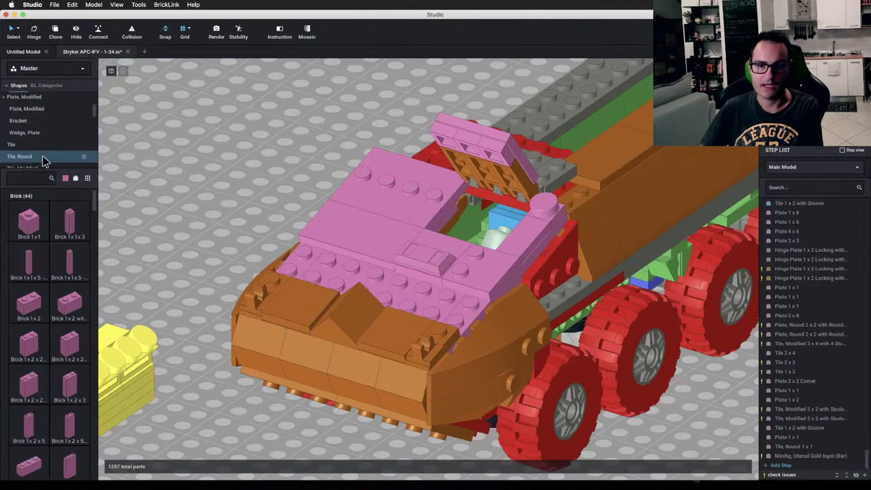
left_click(39, 138)
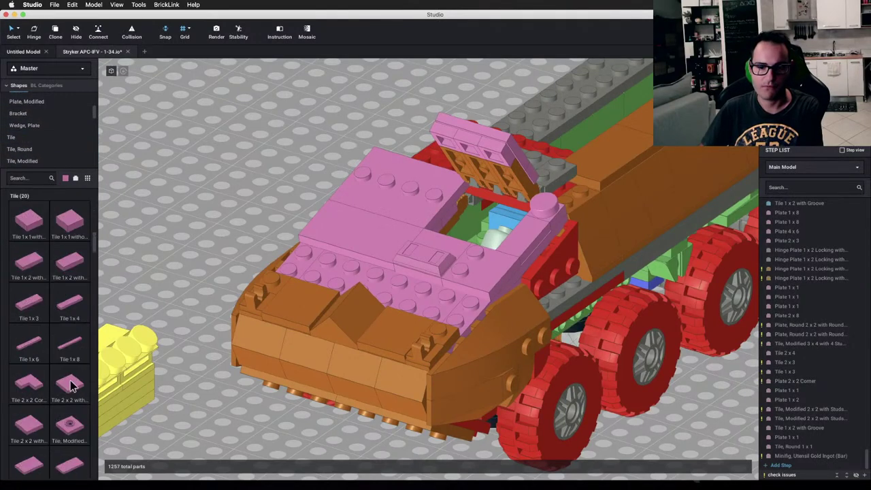
left_click_drag(72, 385, 403, 177)
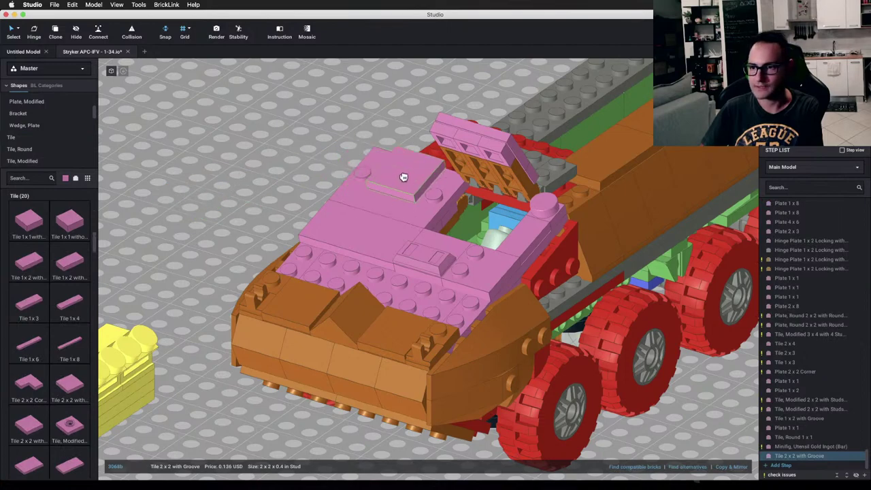
left_click(248, 147)
key("ctrl+Left")
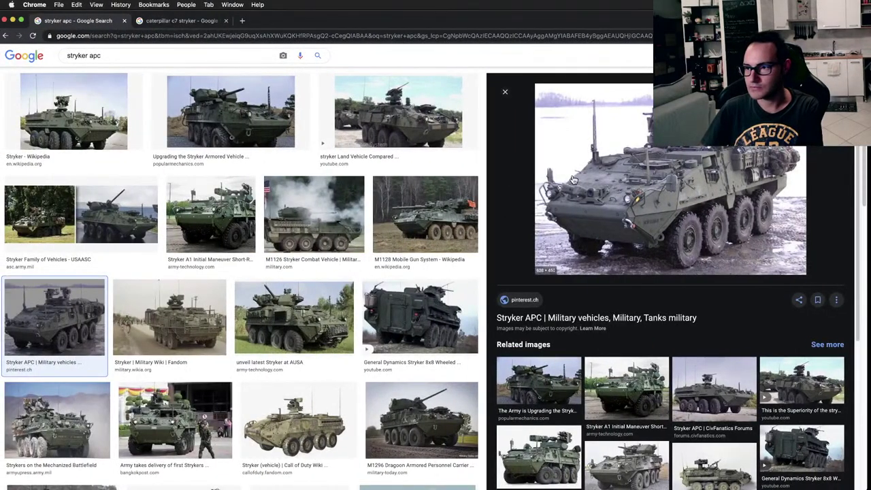
key("ctrl+Right")
Step: Cover the studded front edge of the sloped roof with two clones of the pink Tile 2 x 4, placed end to end
right_click_drag(286, 233, 302, 236)
left_click_drag(356, 264, 361, 316, "alt")
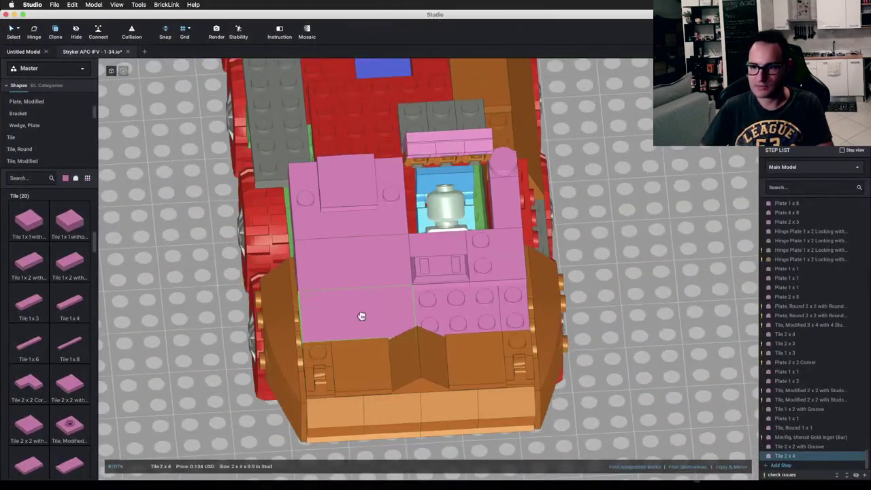
right_click_drag(414, 317, 370, 274)
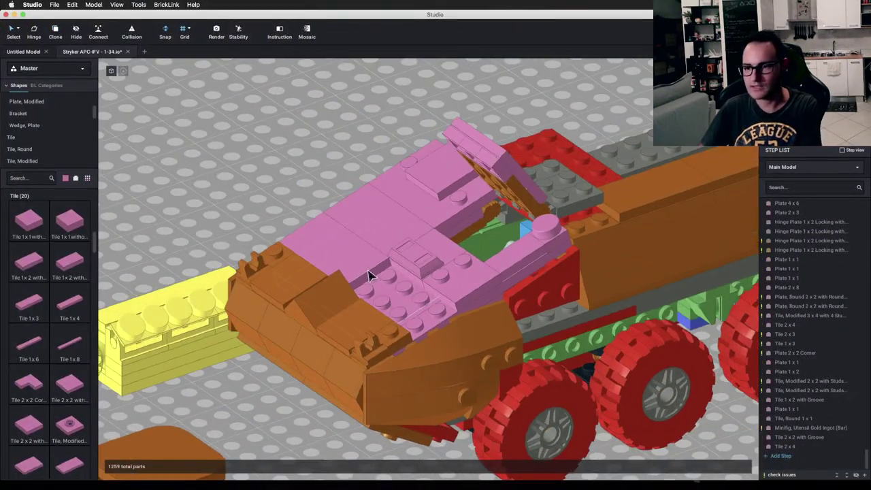
key("super+Tab")
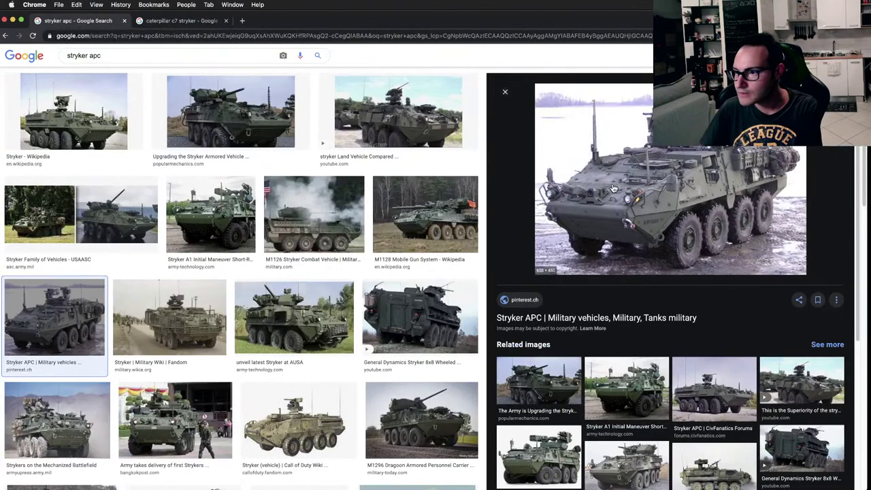
key("super+Tab")
left_click(413, 304)
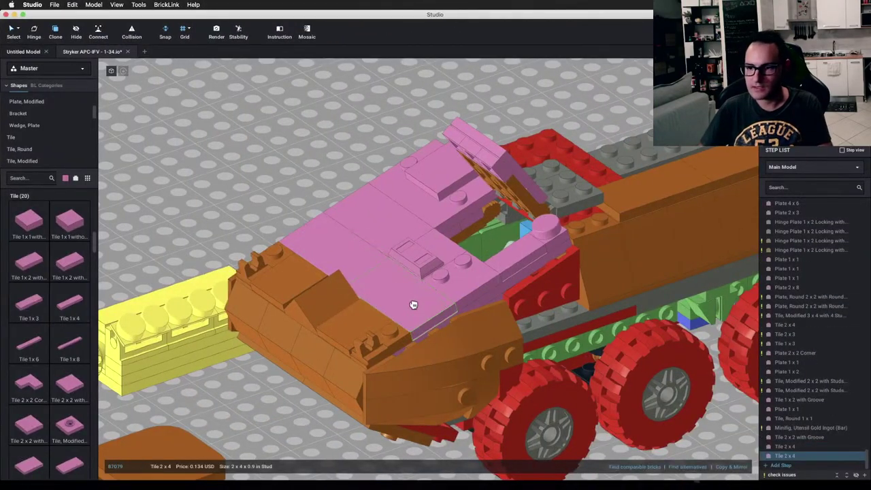
Step: Compare the tiled front roof and the nose around the headlight brackets with the Stryker reference photo from several angles
key("Escape")
scroll(476, 317, "down", 5)
right_click_drag(510, 318, 350, 276)
scroll(527, 324, "up", 3)
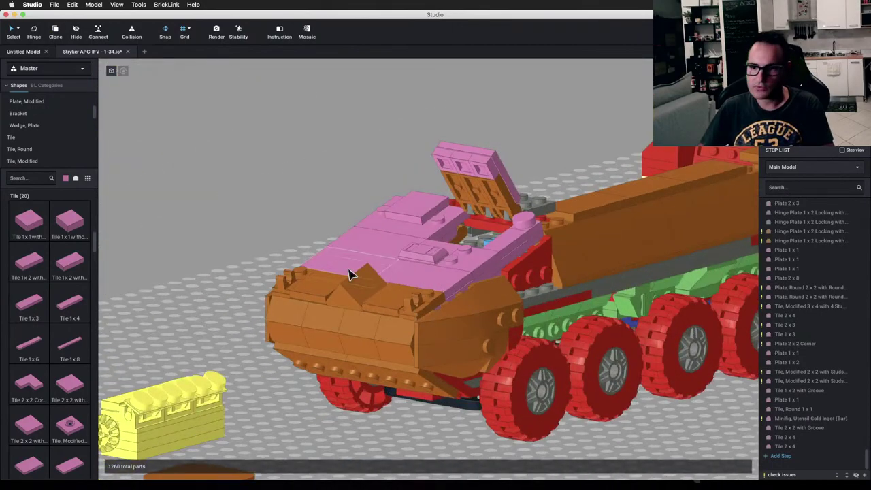
key("super+Tab")
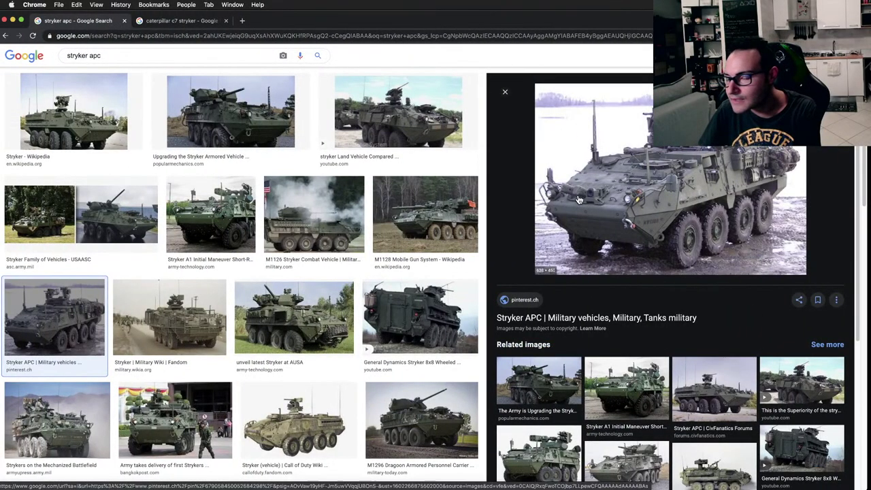
key("super+Tab")
right_click_drag(483, 326, 436, 312)
scroll(438, 317, "up", 2)
key("super+Tab")
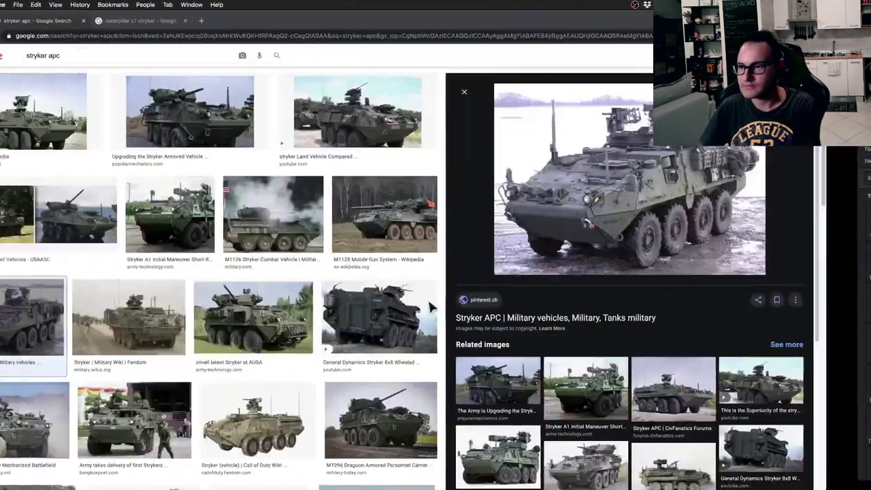
key("super+Tab")
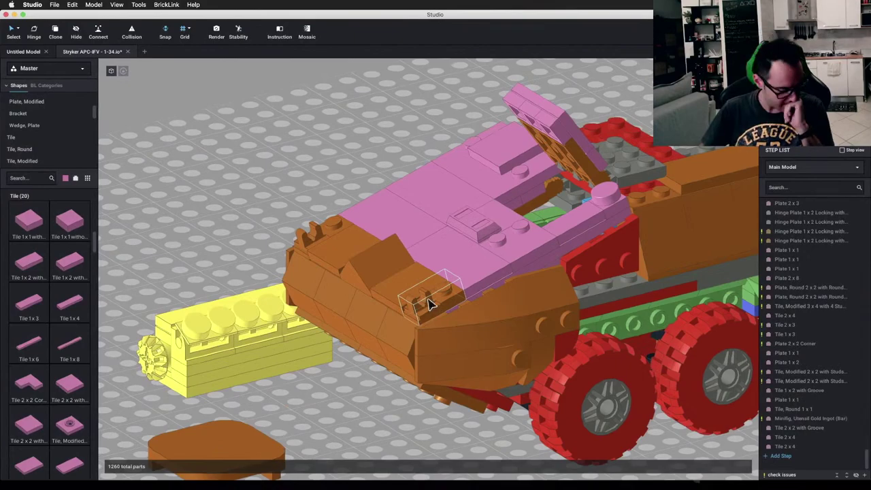
right_click_drag(429, 304, 458, 292)
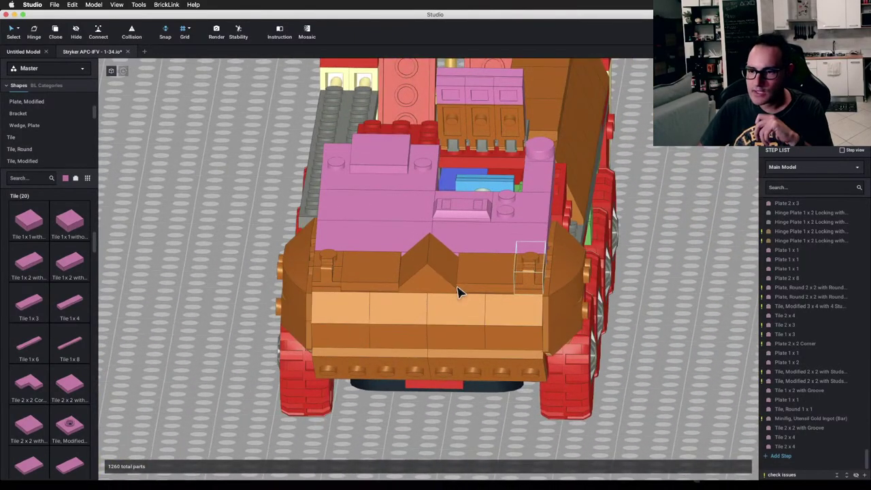
key("super+Tab")
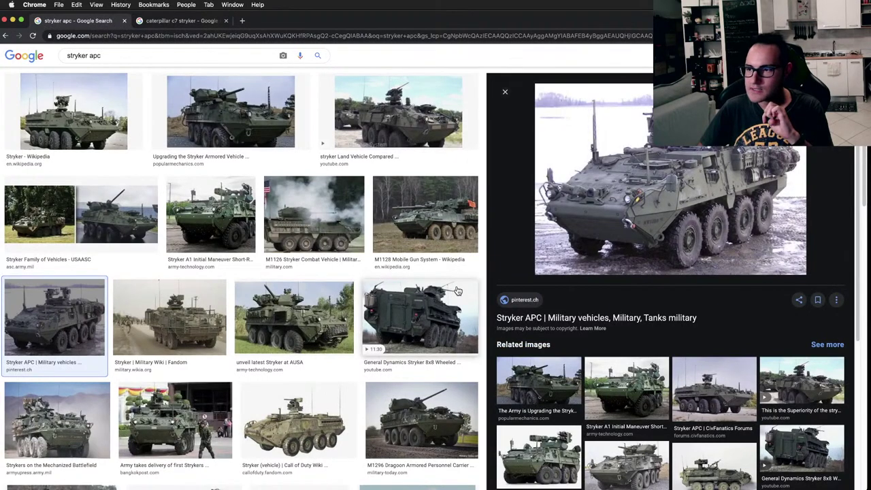
key("ctrl+Right")
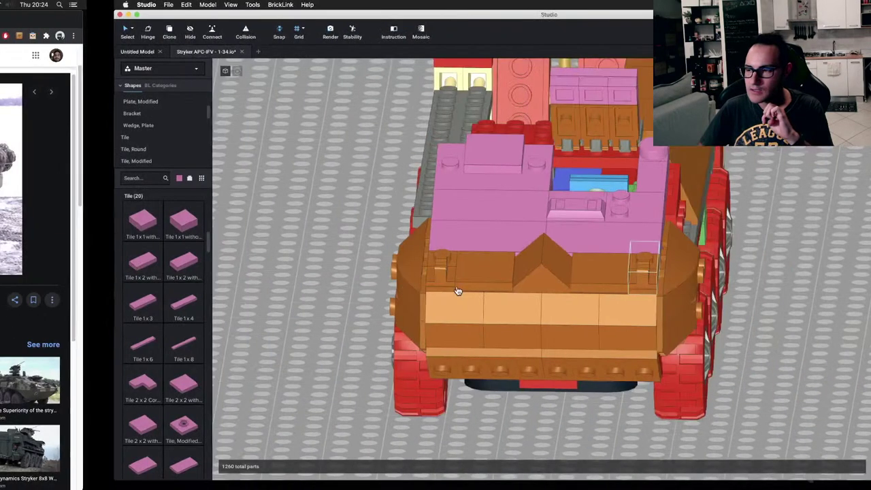
key("ctrl+Left")
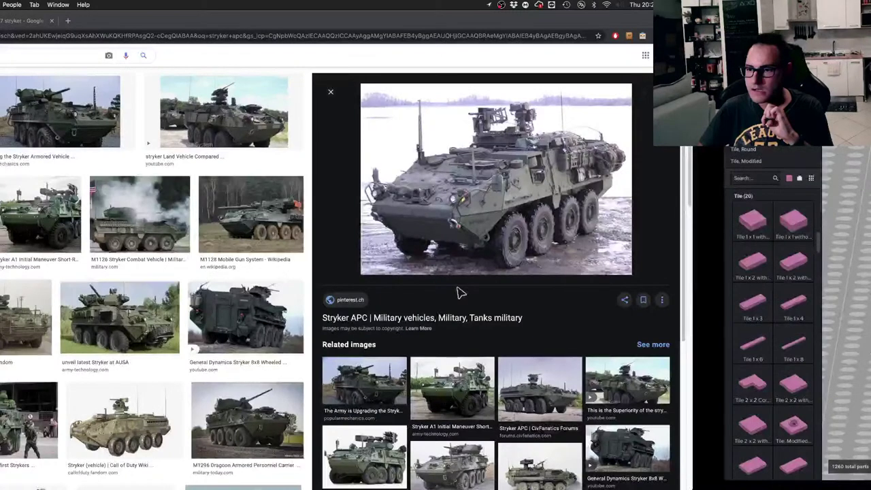
key("ctrl+Right")
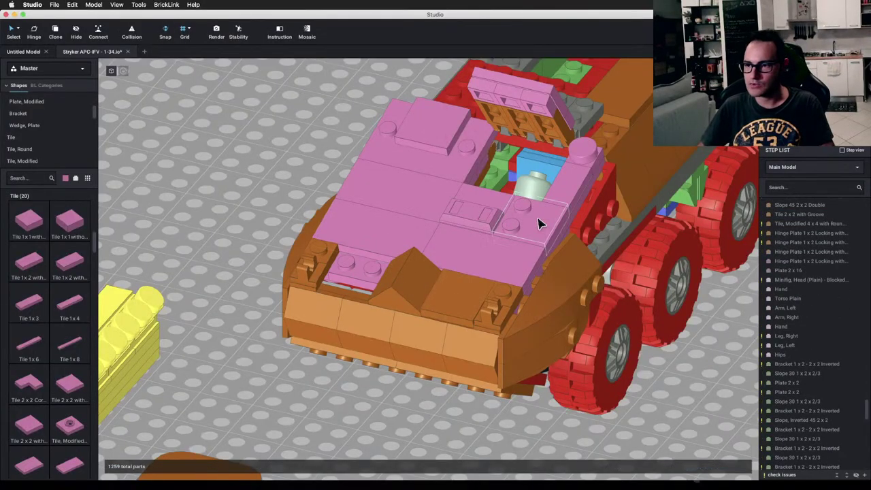
Step: Try a clone of the pink 2 x 2 studded tile on the nose's exposed studs, check it against the reference photo, and delete it
left_click_drag(538, 224, 347, 260)
key("ctrl+Left")
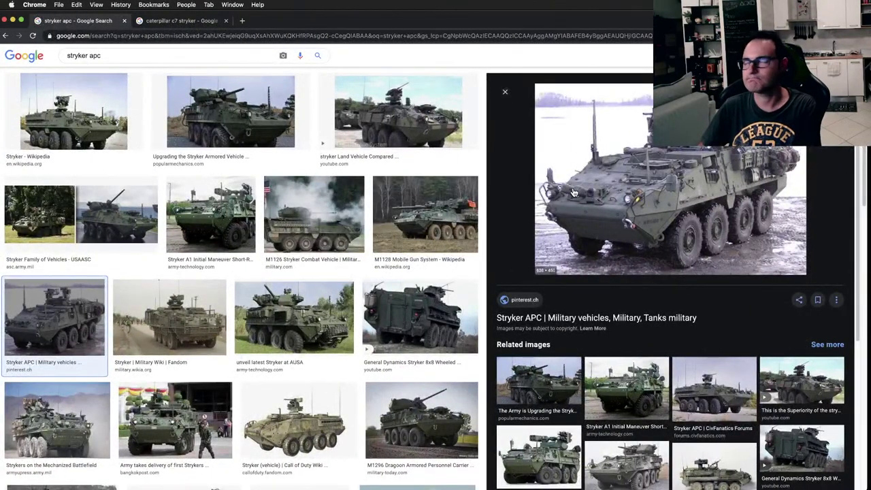
key("ctrl+Right")
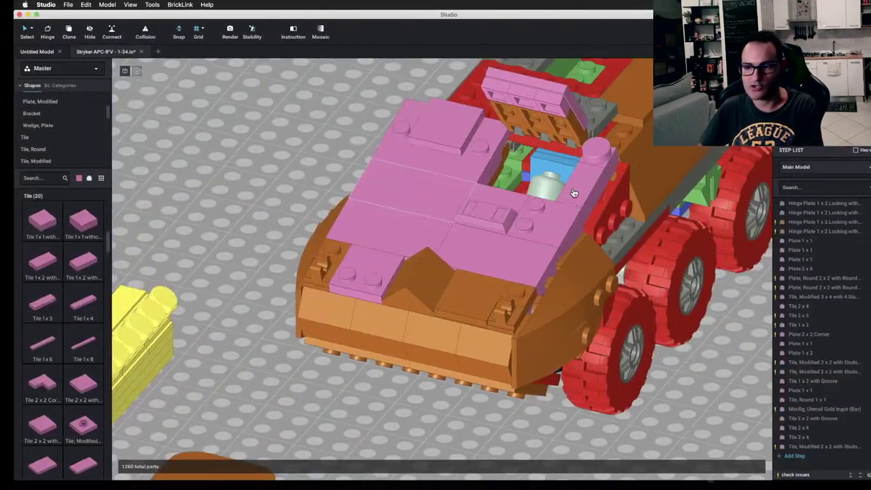
mouse_move(230, 130)
right_mouse_down()
mouse_move(218, 117)
mouse_move(228, 123)
right_mouse_up()
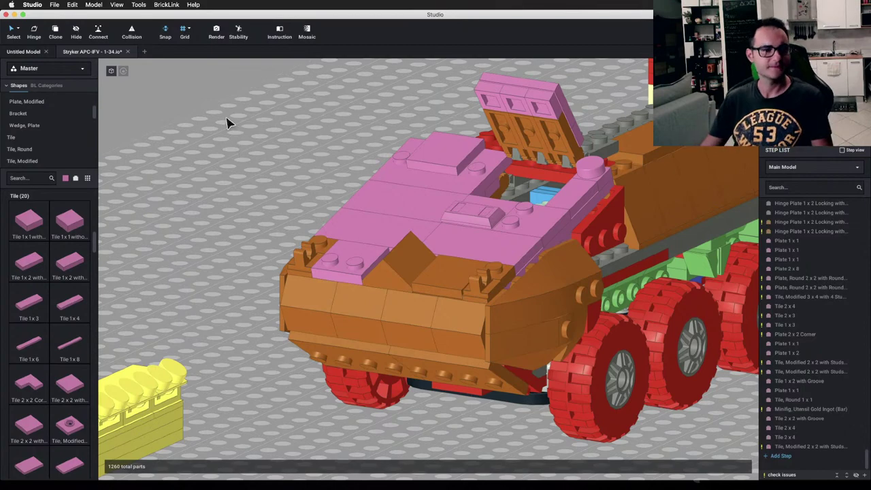
scroll(352, 140, "down", 2)
right_click_drag(344, 140, 348, 171)
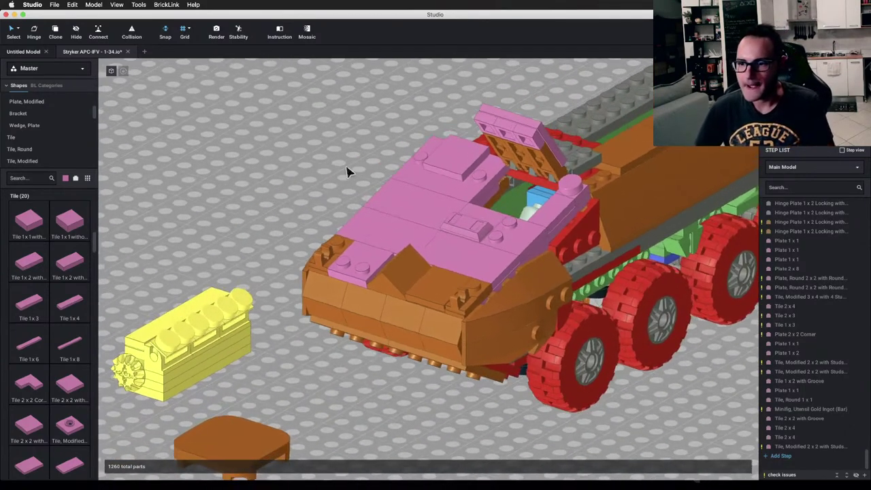
scroll(345, 258, "up", 3)
left_click(346, 257)
key("Delete")
Step: Search the parts for "2x2" among the modified plates and place a pink Plate, Modified 2 x 2 with Groove on the nose's exposed studs
scroll(64, 311, "down", 10)
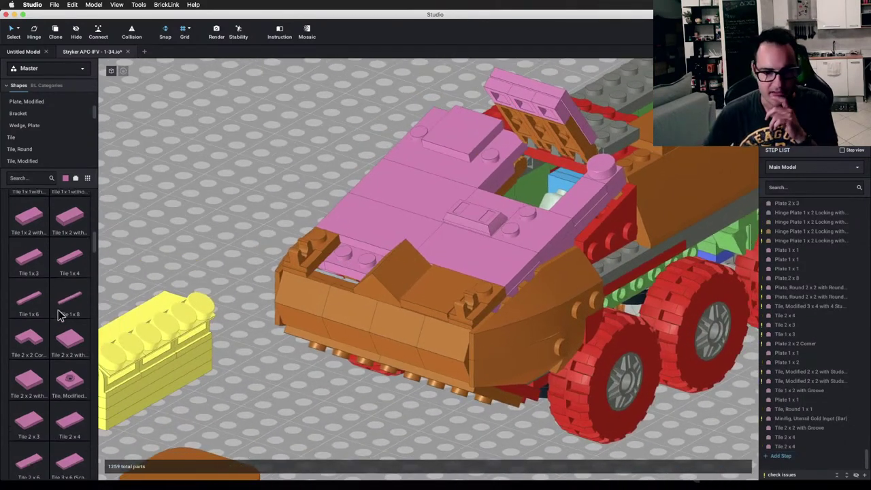
scroll(57, 313, "down", 10)
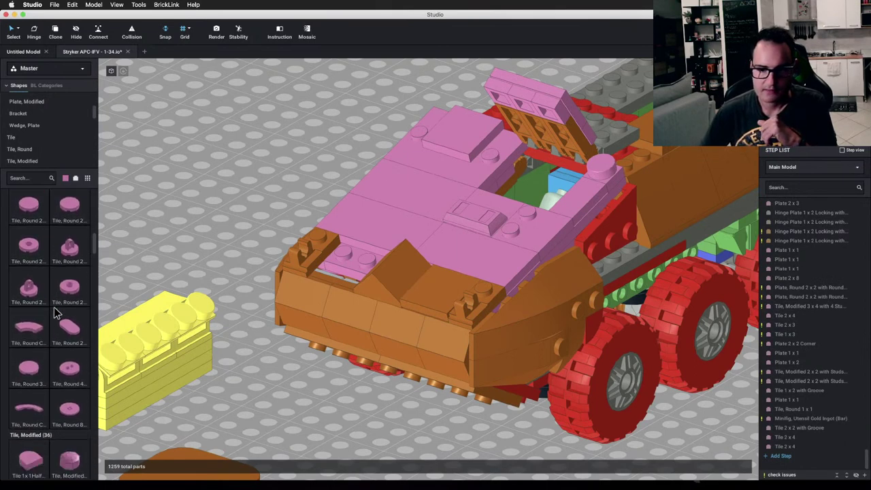
scroll(57, 312, "down", 8)
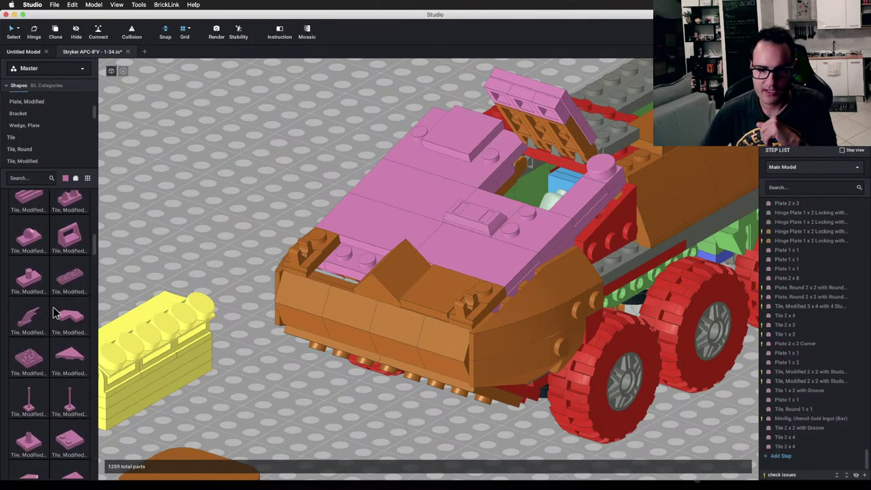
scroll(57, 312, "down", 10)
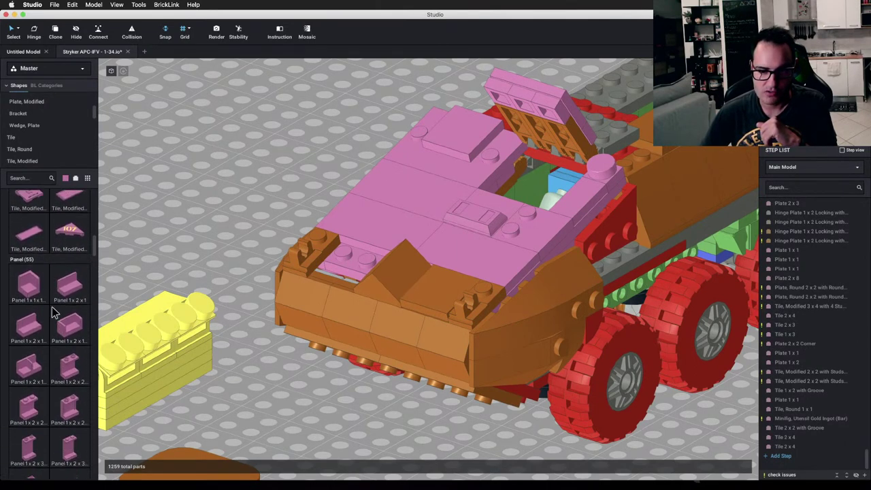
scroll(54, 312, "down", 4)
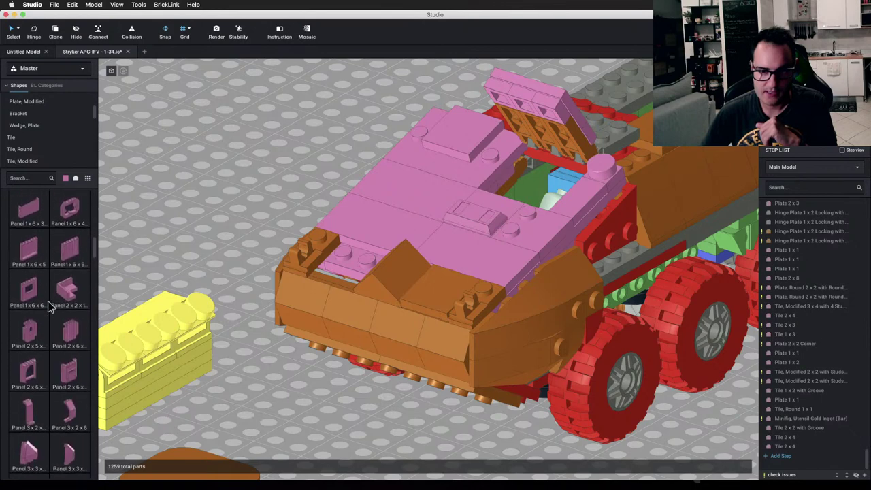
left_click(21, 178)
type("2x2")
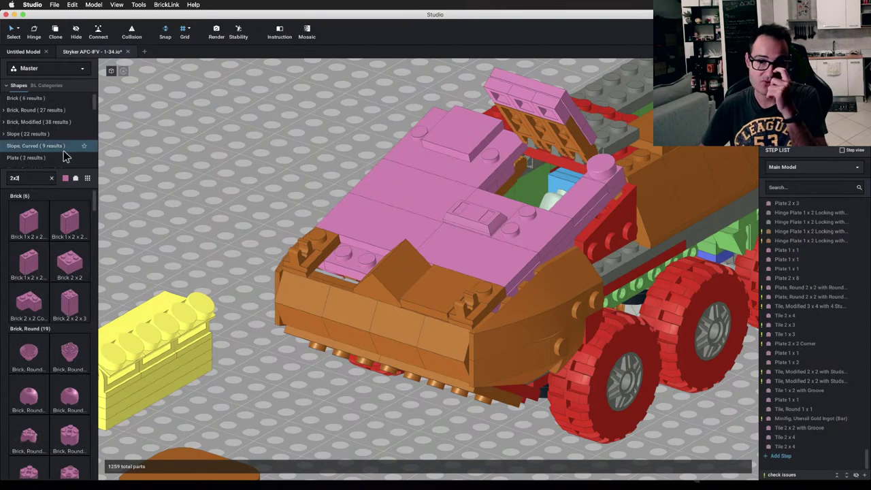
left_click(53, 159)
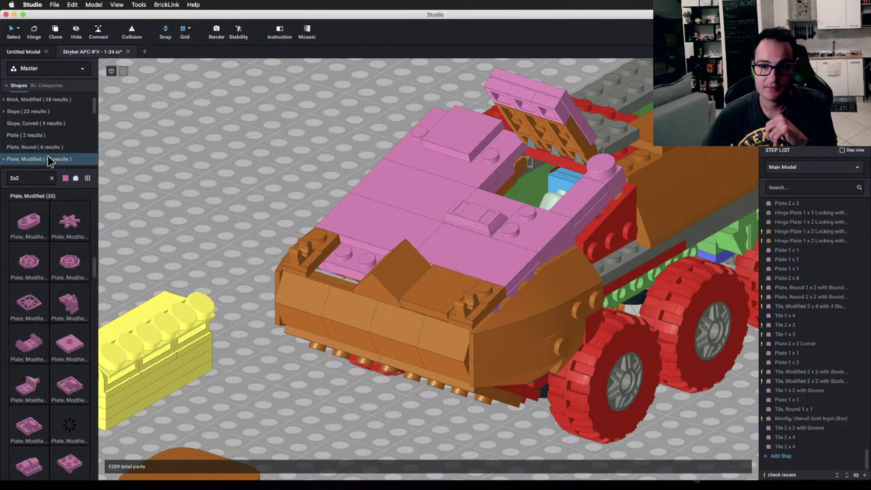
left_click_drag(93, 341, 347, 259)
Step: Clear the part search and stack a pink Plate 1 x 1 on the single stud of the grooved 2 x 2 plate
left_click(51, 177)
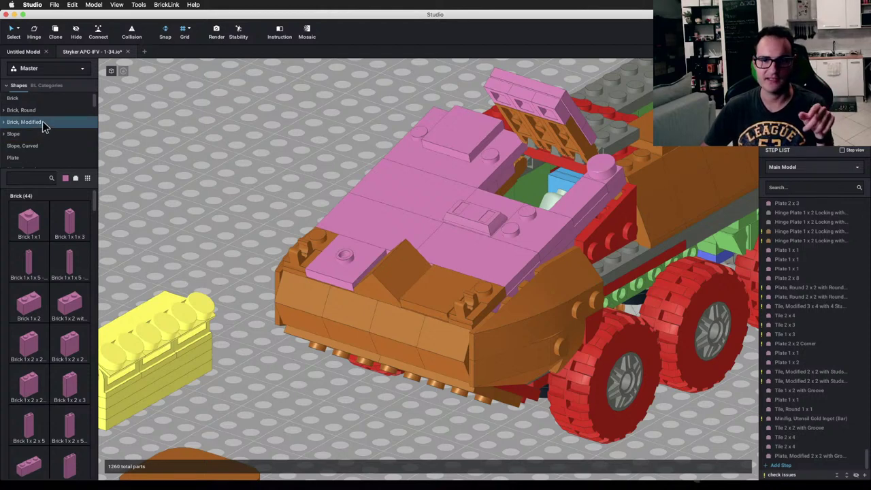
scroll(43, 124, "down", 3)
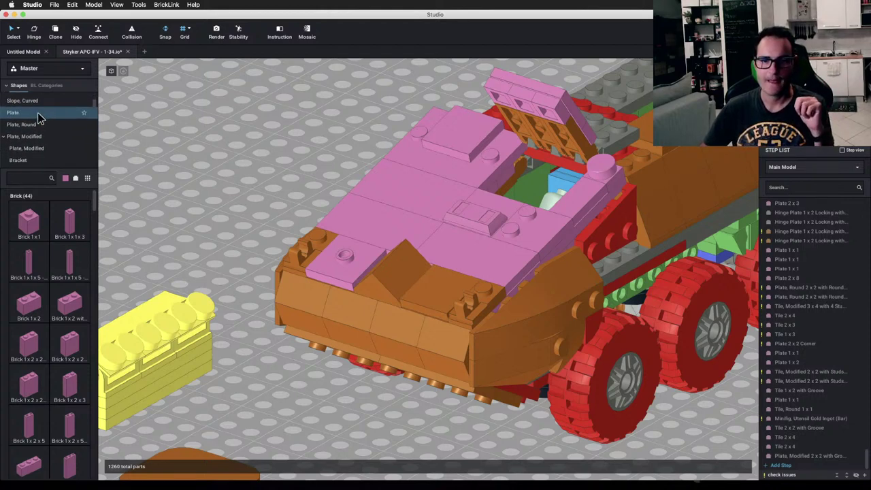
left_click(39, 113)
left_click_drag(30, 220, 339, 260)
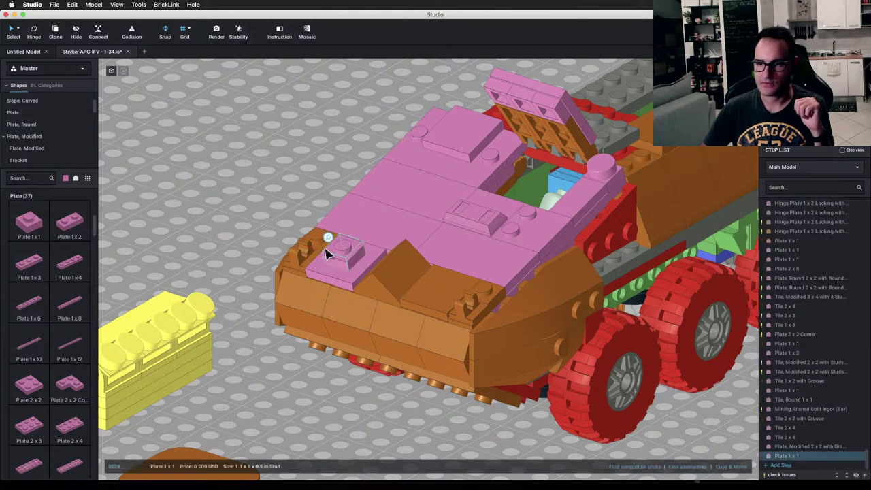
Step: Stack a pink Plate, Modified 1 x 1 with Clip Light - Thin Ring on the 1 x 1 plate and place a second one beside the model
left_click(27, 148)
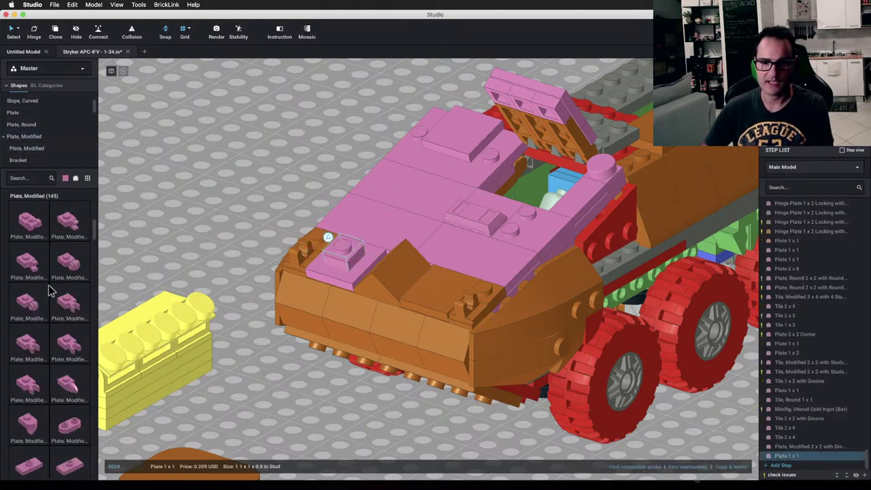
left_click_drag(68, 266, 351, 252)
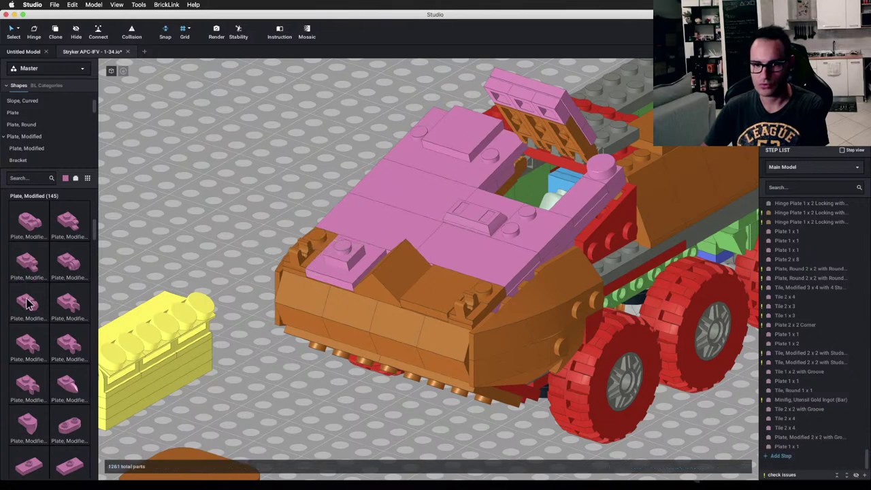
left_click(28, 303)
left_click(346, 251)
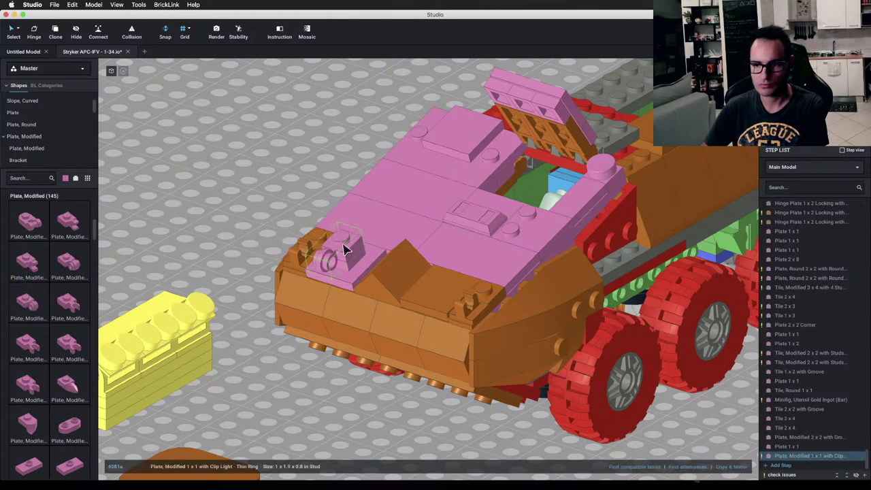
left_click(223, 201)
left_click_drag(27, 306, 204, 244)
Step: Search the parts for "bino" and attach a pink Plate, Round 1 x 1 with Binoculars to the clip plate on the nose
left_click(19, 178)
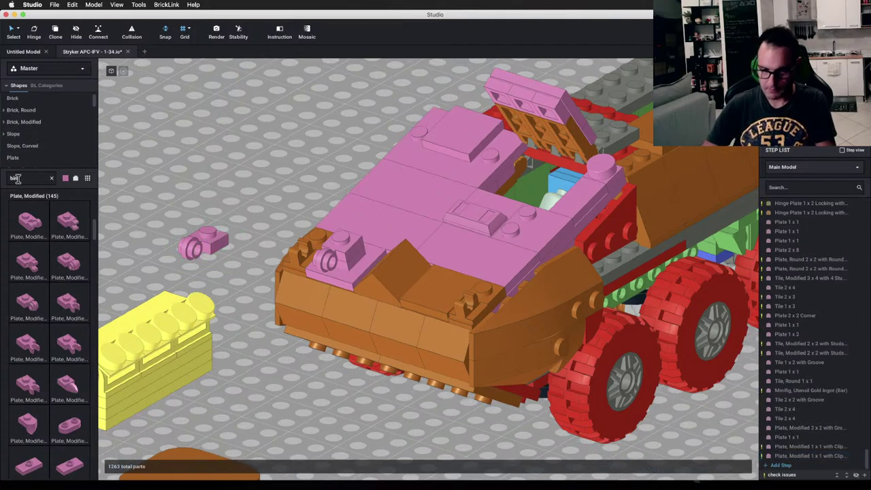
type("bino")
left_click_drag(34, 226, 342, 269)
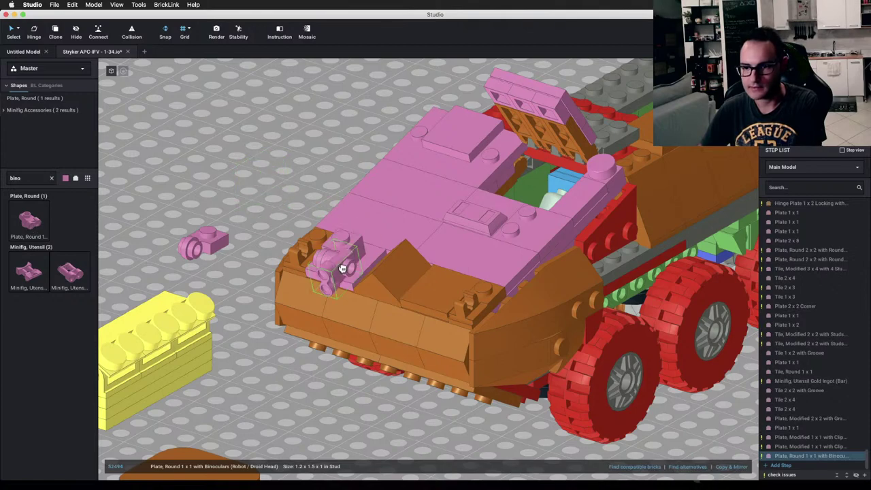
Step: Try two pink Minifig, Utensil Binoculars Town pieces side by side at the nose clip instead of the round binocular plate
right_click_drag(343, 268, 205, 273)
left_click_drag(70, 272, 387, 305)
left_click(383, 304)
key("Delete")
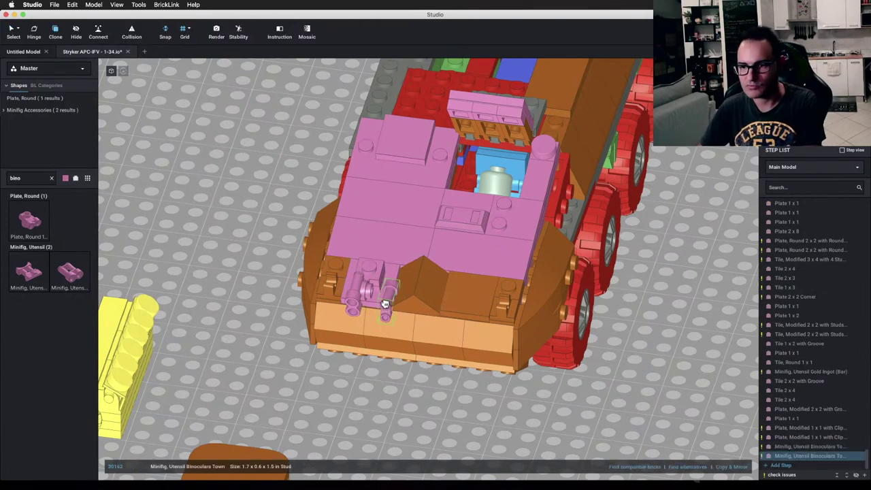
right_click_drag(379, 302, 355, 306)
key("Delete")
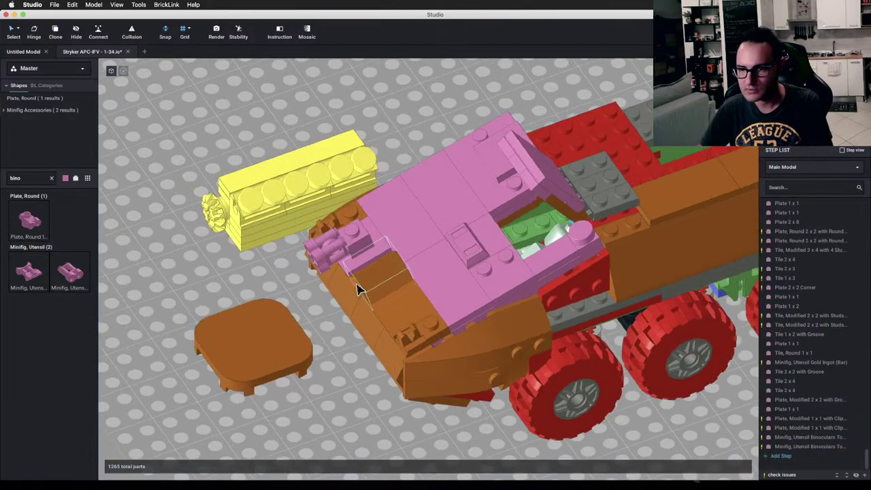
scroll(358, 288, "up", 3)
right_click_drag(416, 309, 434, 291)
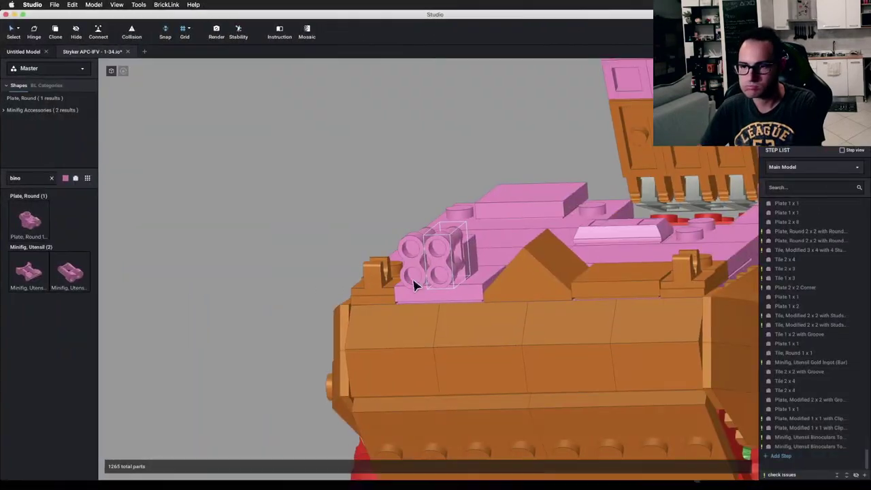
right_click_drag(414, 284, 423, 300)
left_click(449, 296)
left_click(426, 295)
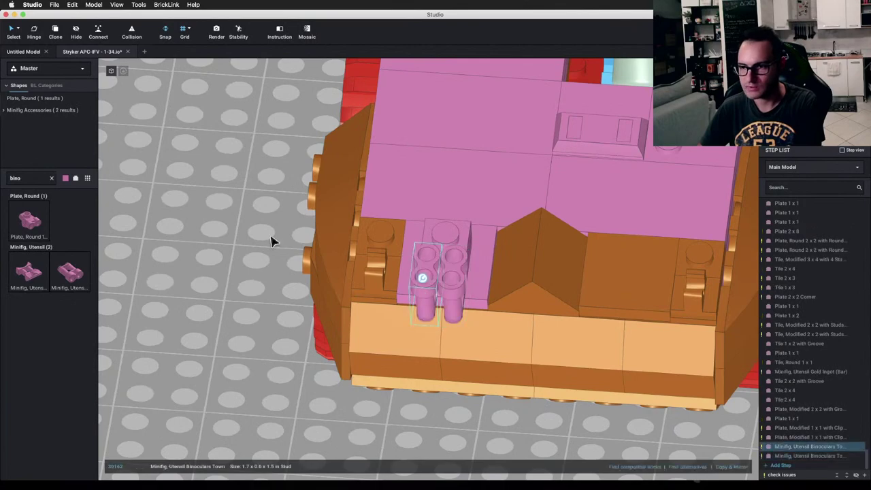
left_click(297, 250)
mouse_move(297, 249)
right_mouse_down()
mouse_move(265, 241)
mouse_move(303, 218)
mouse_move(299, 254)
right_mouse_up()
scroll(298, 253, "down", 3)
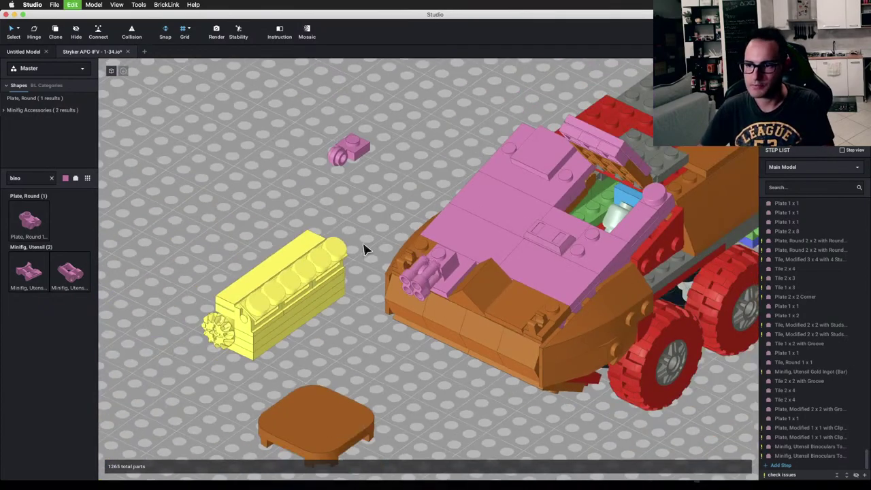
Step: Undo the swap to the two minifig binoculars and inspect the round binocular plate at the nose clip
key("super+z")
scroll(447, 298, "up", 2)
right_click_drag(442, 292, 418, 276)
left_click(420, 272)
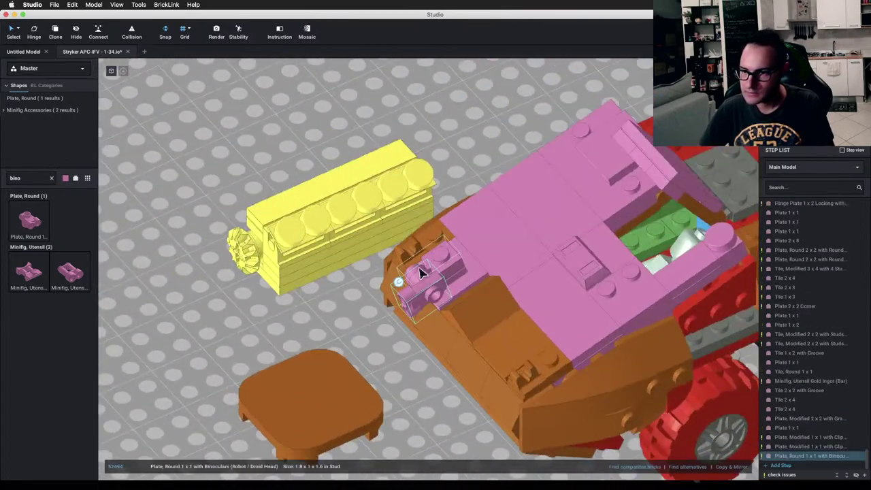
left_click(204, 147)
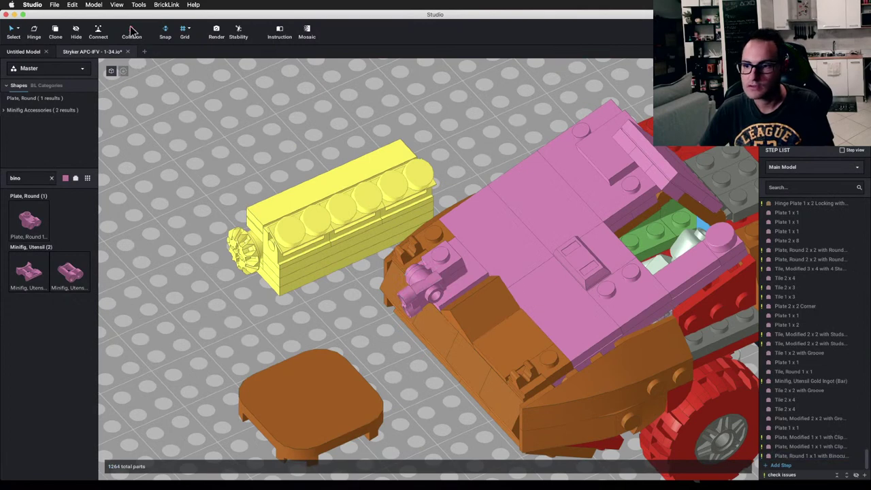
Step: Rotate the pink round 1 x 1 binocular plate in the nose clip
left_click(404, 279)
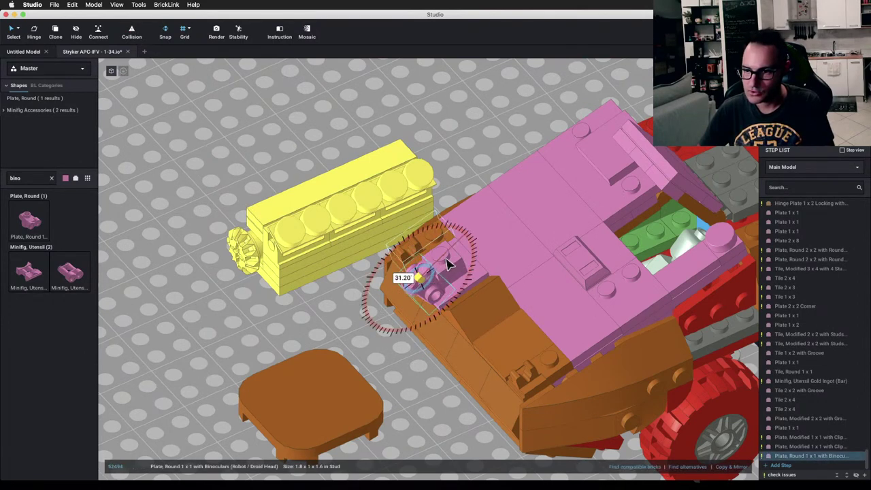
left_click_drag(442, 264, 443, 262)
left_click(436, 145)
right_click_drag(436, 145, 467, 261)
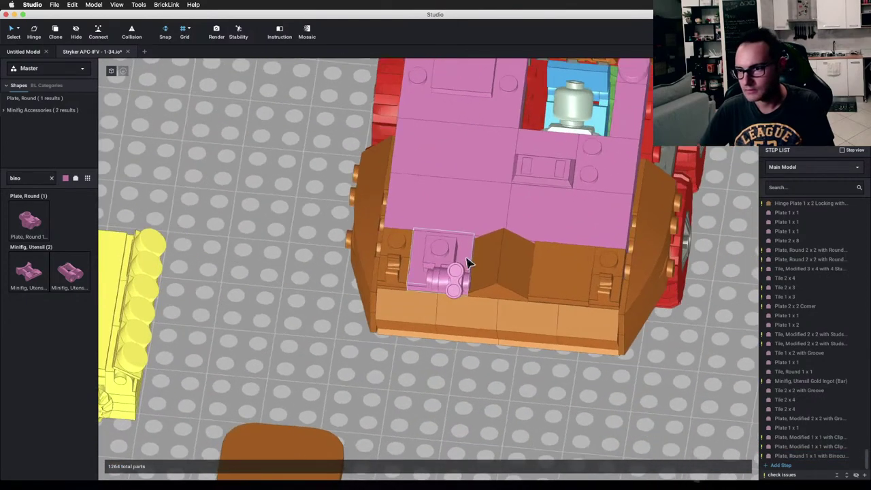
Step: Add a mirrored copy of the round binocular plate beside the first one at the nose clip
left_click(454, 287)
left_click(732, 468)
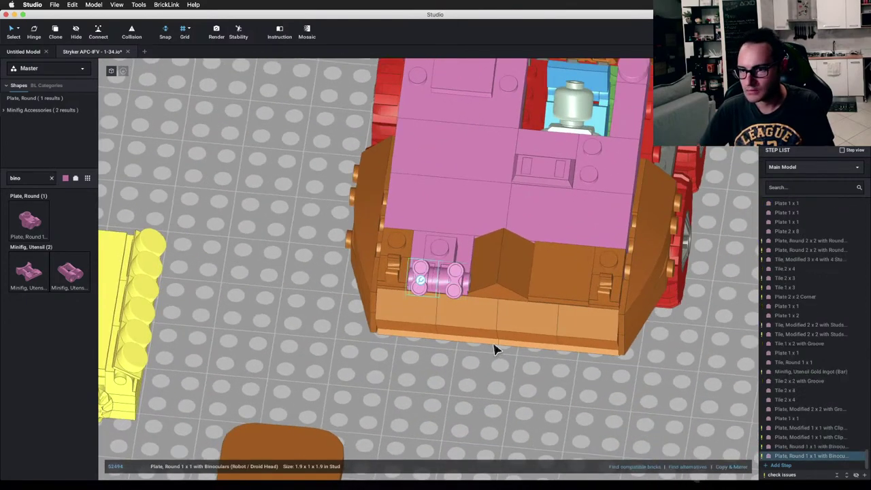
left_click(458, 363)
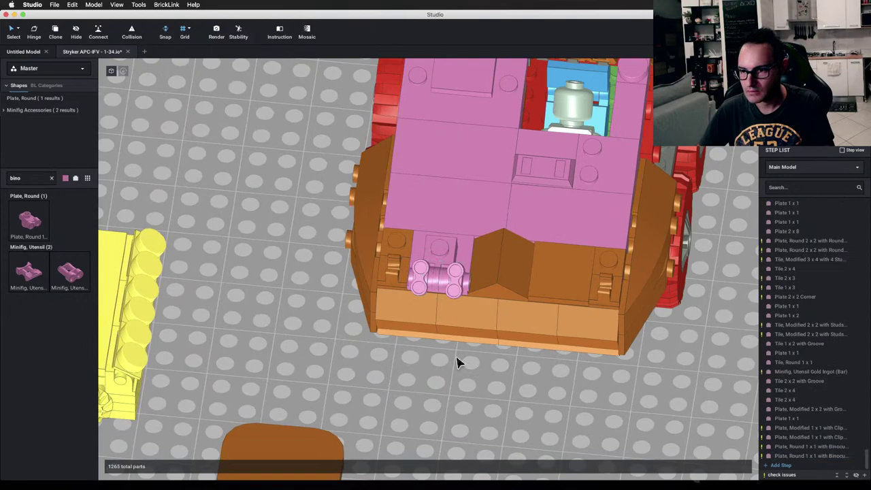
left_click(415, 280)
Step: Reposition the second round binocular plate against the nose clip and tilt it to line up with the first
right_click_drag(442, 372, 461, 273)
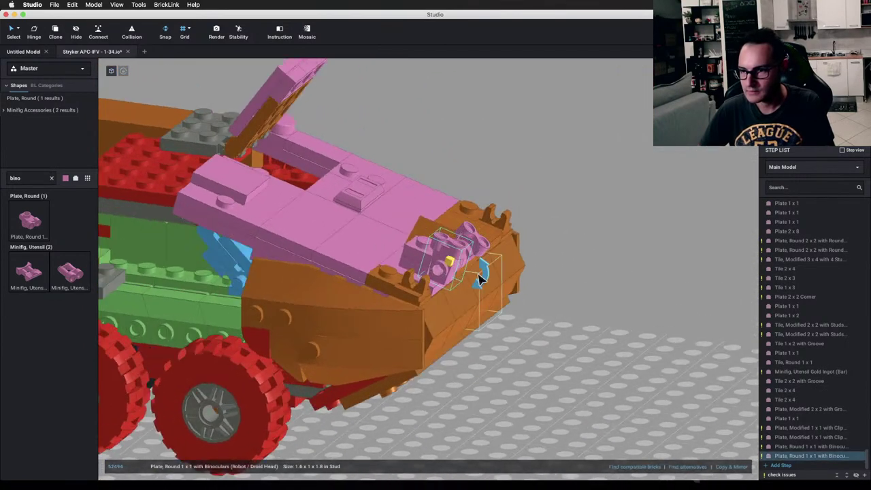
left_click(551, 360)
right_click_drag(551, 360, 451, 362)
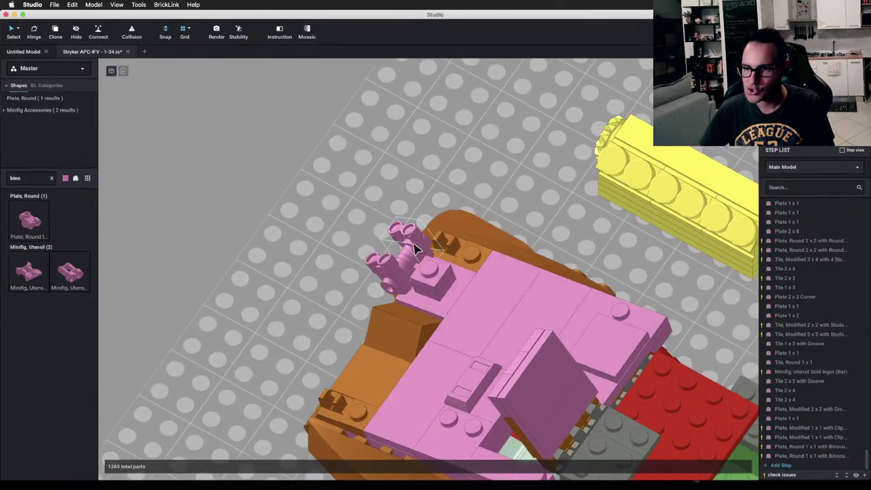
left_click_drag(416, 250, 391, 288)
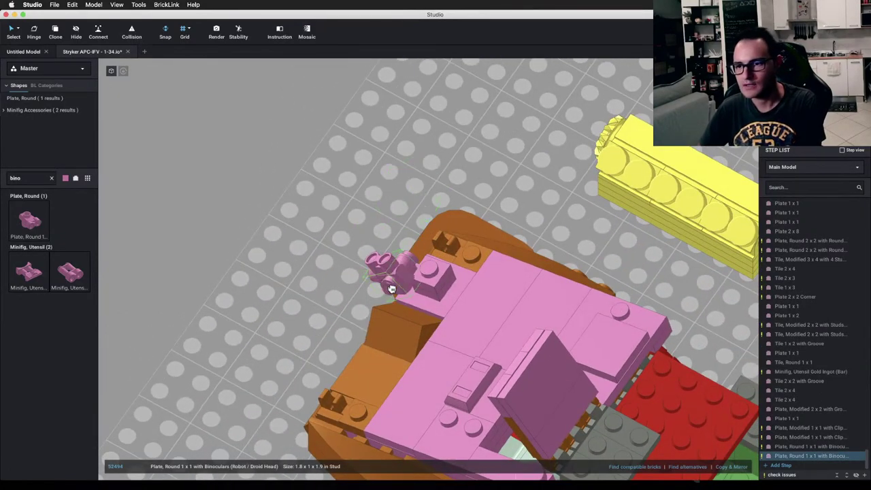
right_click_drag(379, 303, 430, 274)
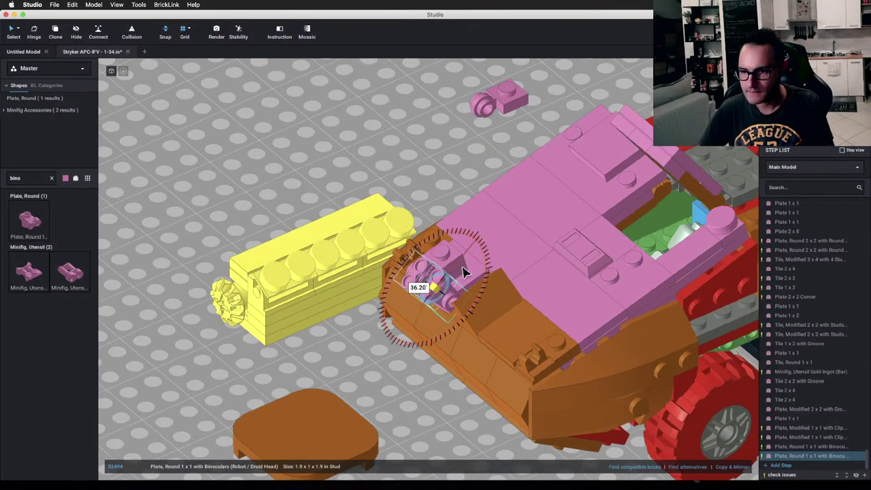
left_click(389, 174)
mouse_move(389, 174)
right_mouse_down()
mouse_move(420, 177)
mouse_move(415, 154)
mouse_move(416, 186)
mouse_move(399, 199)
mouse_move(338, 194)
mouse_move(363, 181)
mouse_move(411, 177)
mouse_move(395, 181)
right_mouse_up()
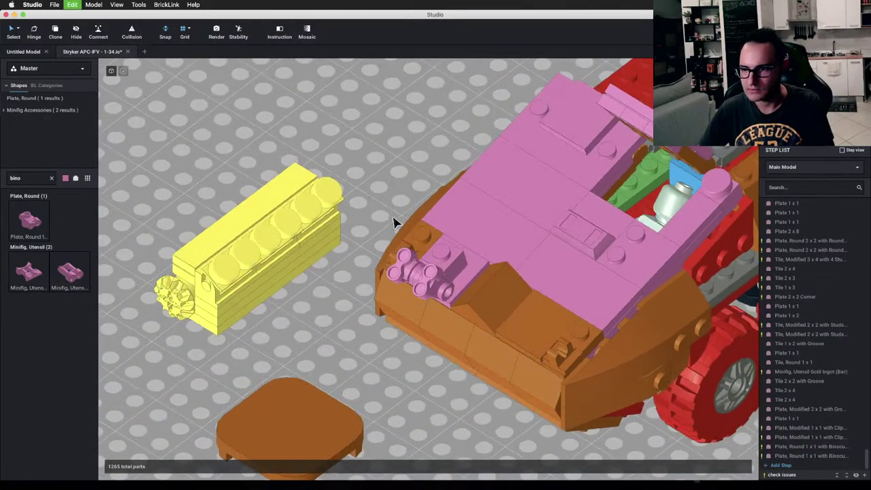
Step: Undo the second binocular plate, and delete the remaining round binocular plate and its clip plate from the nose
key("super+z")
key("super+z")
right_click_drag(432, 249, 469, 249)
key("Delete")
key("super+z")
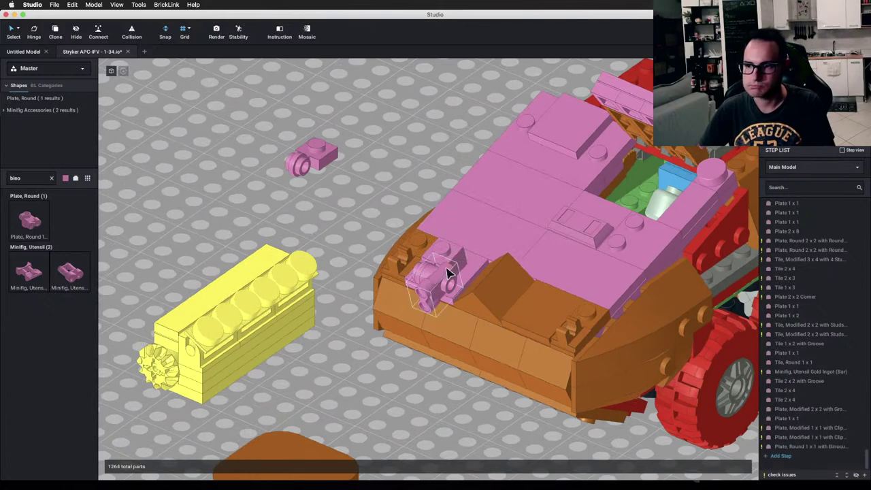
left_click(448, 258)
key("Delete")
key("Delete")
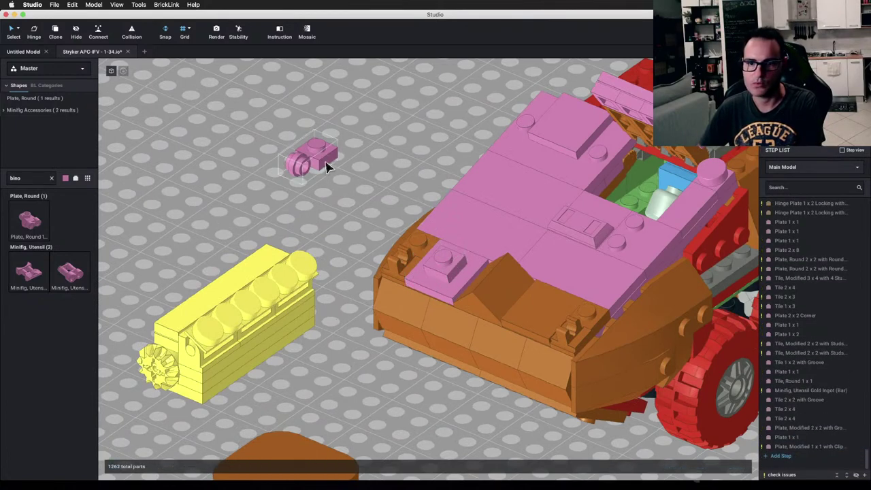
Step: Place a round binocular plate and minifig binoculars beside the model, and stack a Clip Light - Thin Ring plate on the nose's 1 x 1 plate
left_click_drag(35, 221, 276, 203)
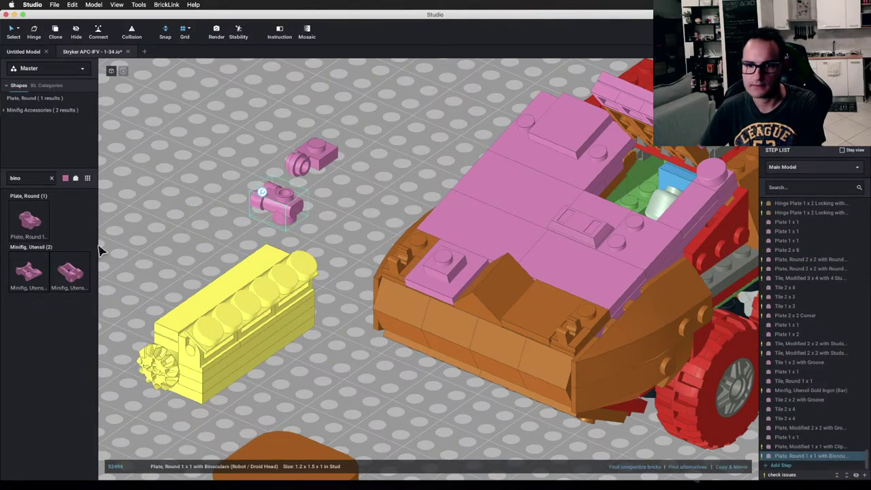
left_click_drag(76, 274, 208, 212)
left_click(320, 150)
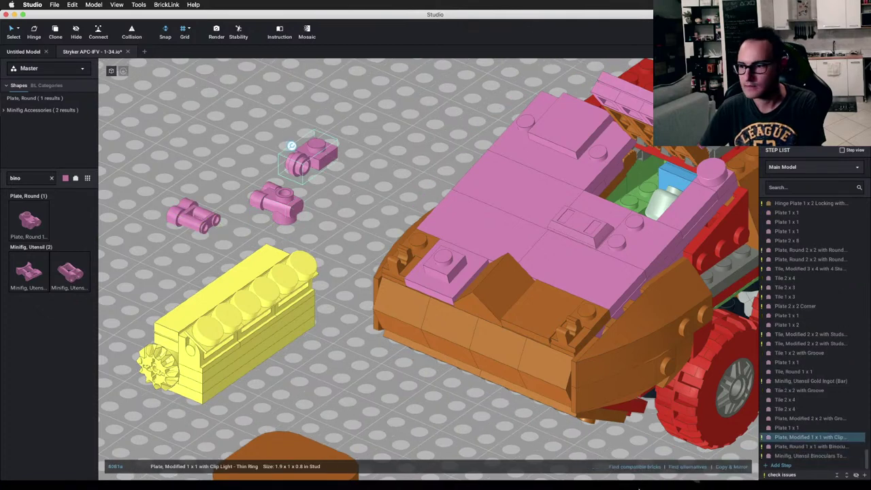
left_click(688, 469)
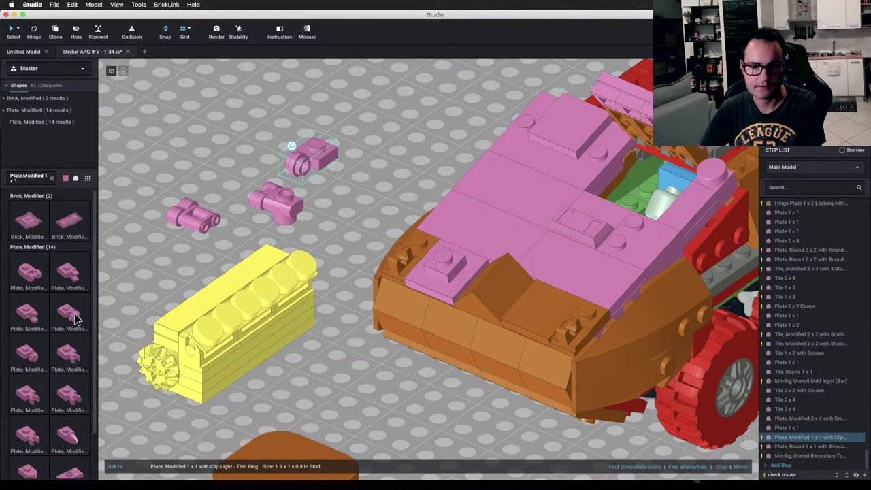
left_click_drag(76, 318, 452, 256)
left_click(331, 178)
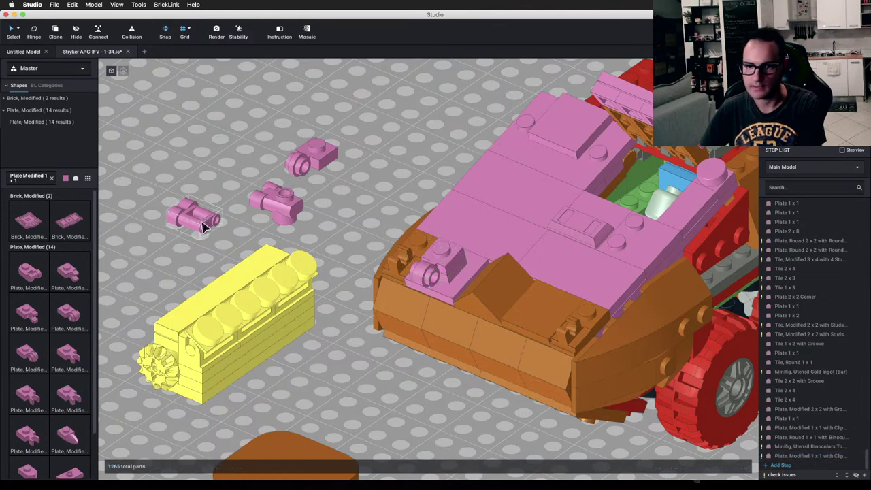
Step: Attach two pink Minifig, Utensil Binoculars Town pieces side by side to the clip light plate on the nose
left_click_drag(194, 216, 449, 279)
right_click_drag(437, 280, 482, 276)
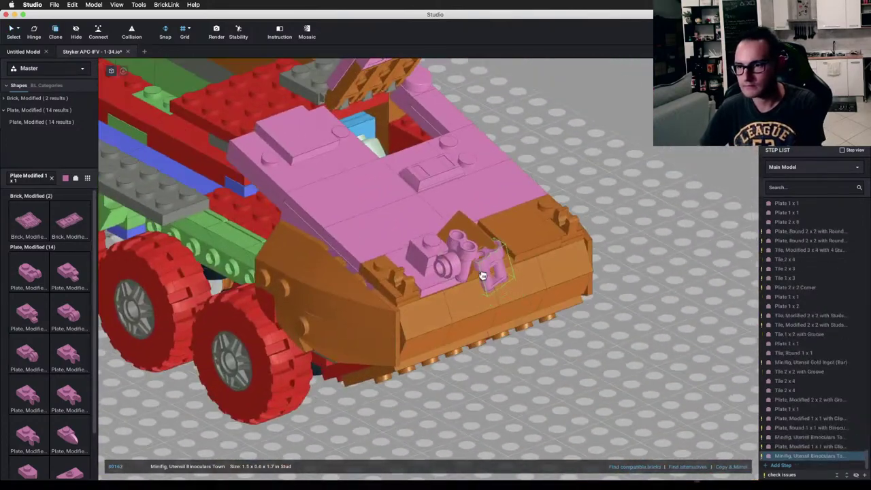
mouse_move(438, 260)
right_mouse_down()
mouse_move(454, 281)
mouse_move(420, 298)
mouse_move(529, 297)
mouse_move(557, 305)
mouse_move(561, 317)
mouse_move(469, 288)
mouse_move(444, 298)
mouse_move(436, 268)
right_mouse_up()
Step: Move the clip light plate with its two minifig binoculars off the nose and set it down beside the model
left_click(442, 262)
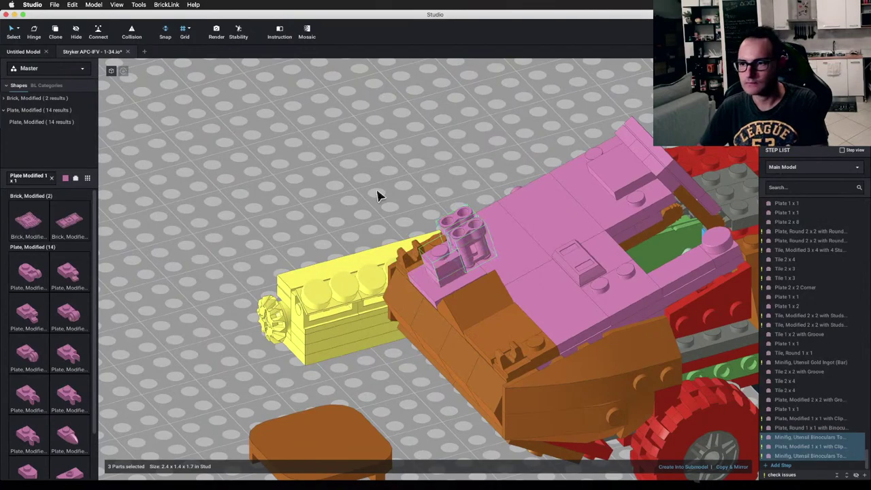
mouse_move(379, 196)
right_mouse_down()
mouse_move(356, 183)
mouse_move(443, 187)
mouse_move(447, 173)
mouse_move(381, 182)
mouse_move(383, 194)
right_mouse_up()
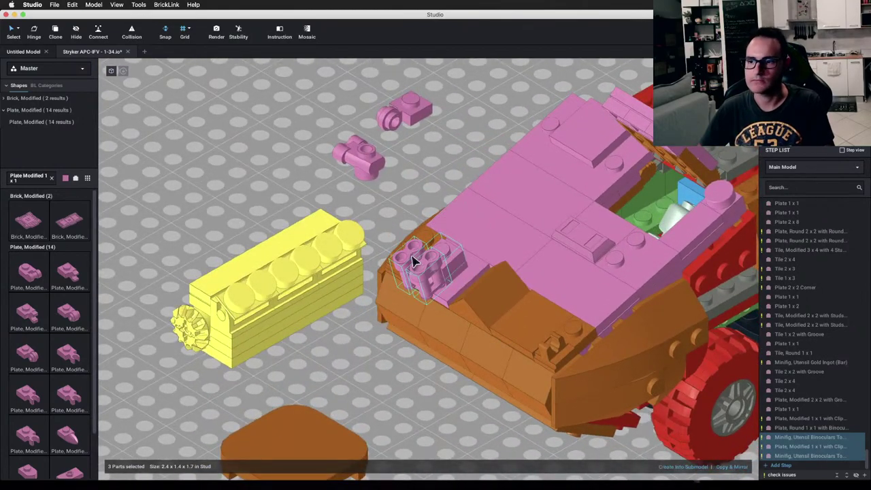
left_click_drag(446, 250, 286, 163)
left_click(380, 225)
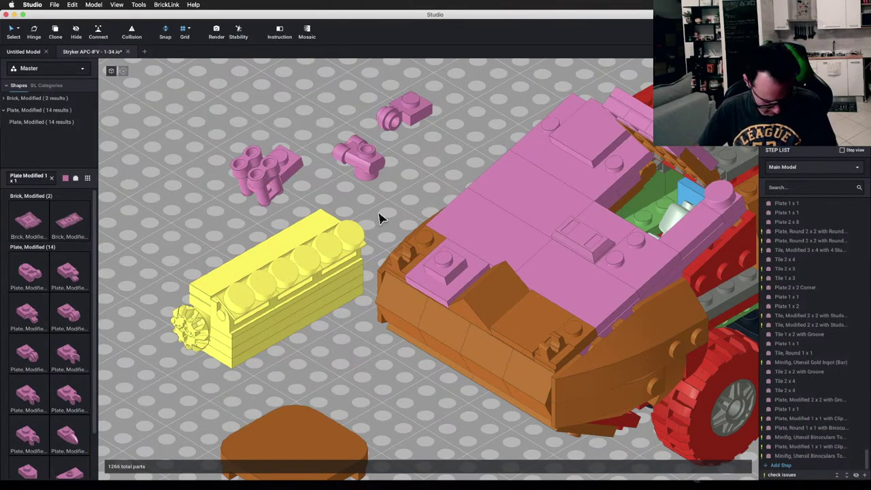
Step: Check the Stryker photo in Chrome, and return to Studio to move the nose's modified 2 x 2 plate and 1 x 1 plate beside the model
key("super+Tab")
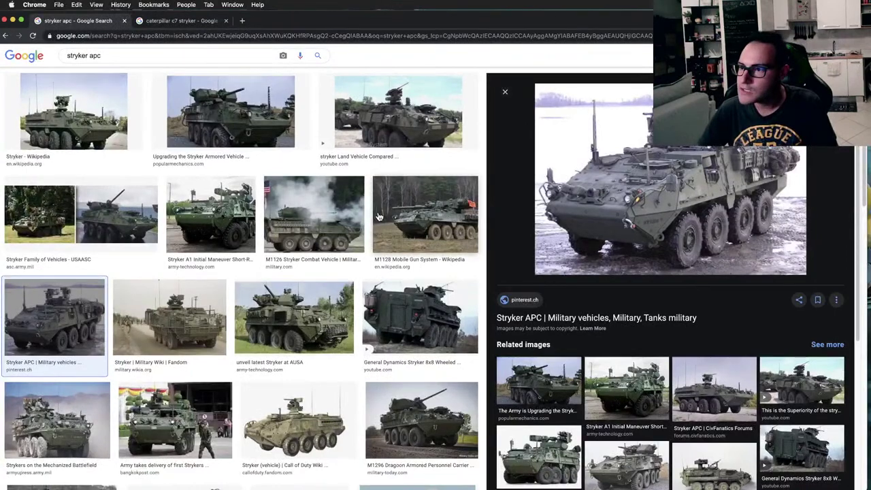
key("super+Tab")
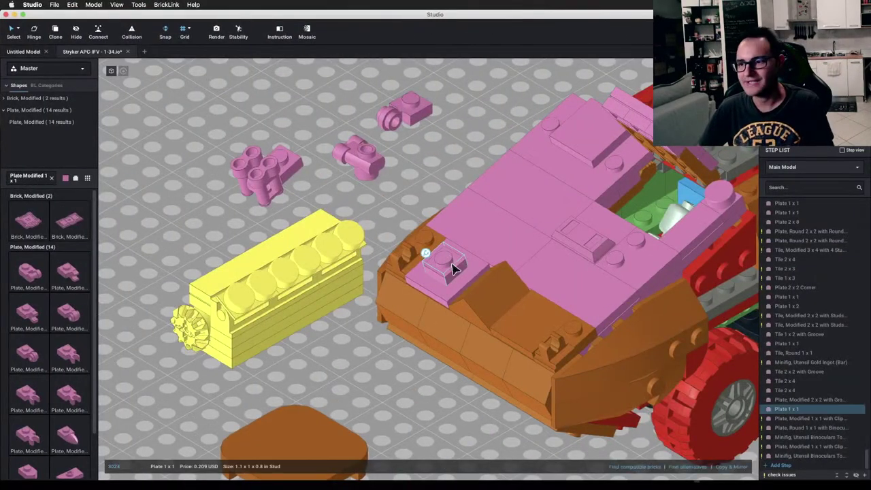
left_click(458, 286, "shift")
left_click_drag(459, 288, 218, 217)
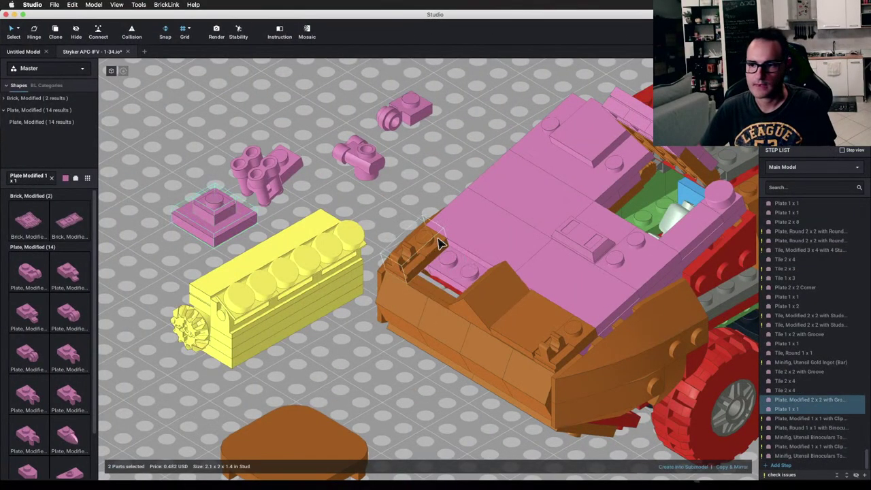
Step: Clone the orange Plate, Modified 1 x 2 with Clip on Top twice to fill the gap in the nose
left_click(419, 253)
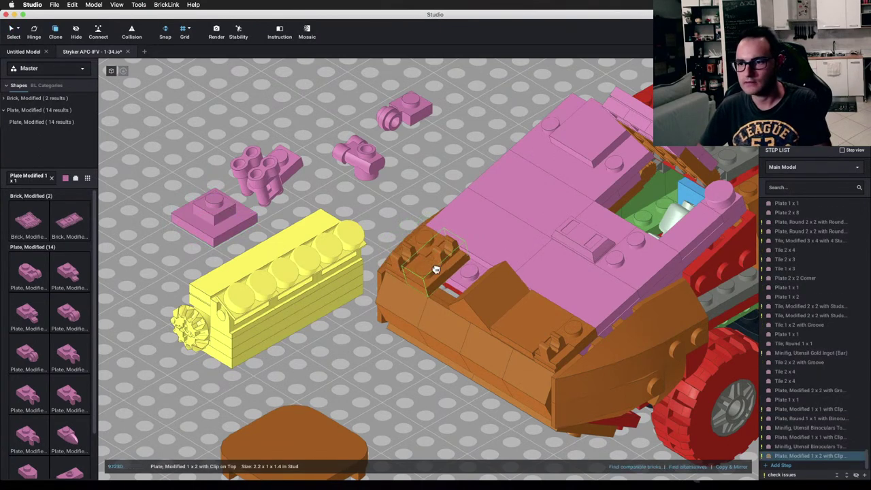
key("c")
left_click(468, 279)
key("Escape")
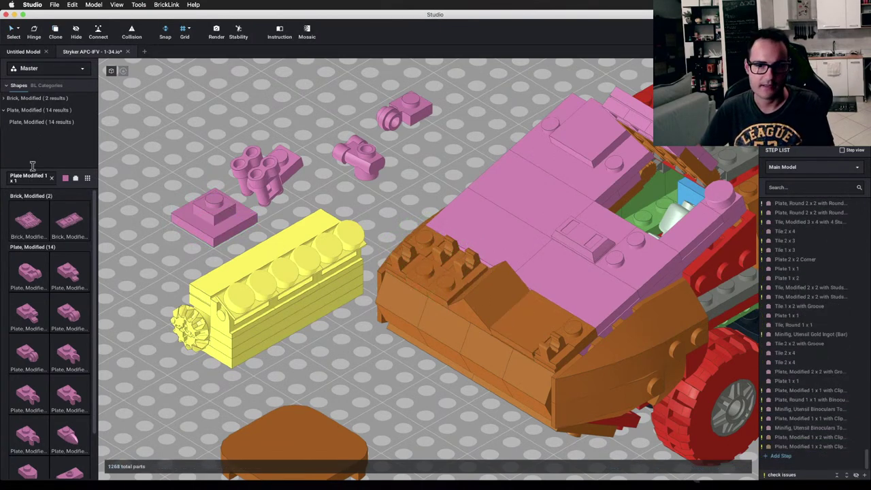
Step: Clear the part search and pick the Bar Holder with Handle from the Bar category
left_click(52, 178)
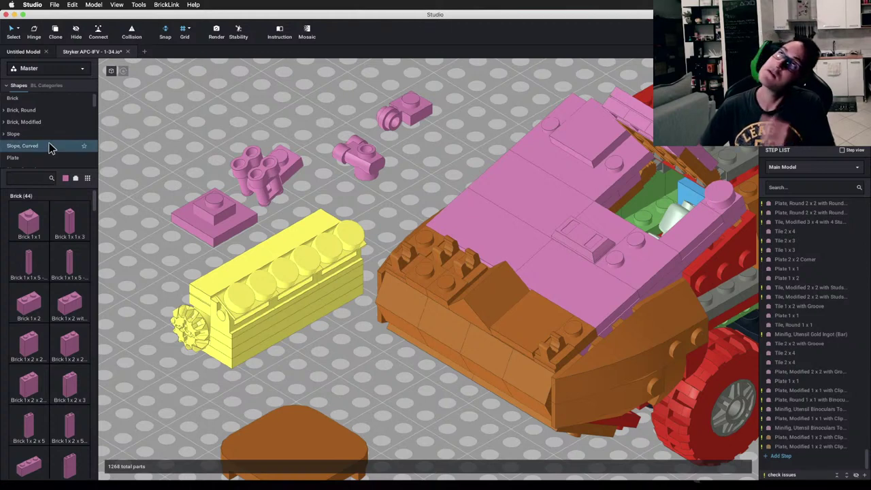
scroll(51, 141, "down", 2)
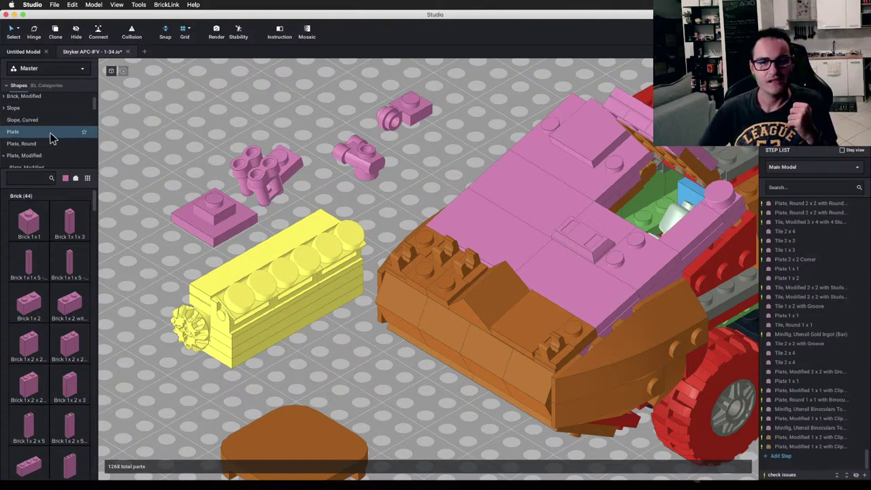
scroll(52, 139, "down", 6)
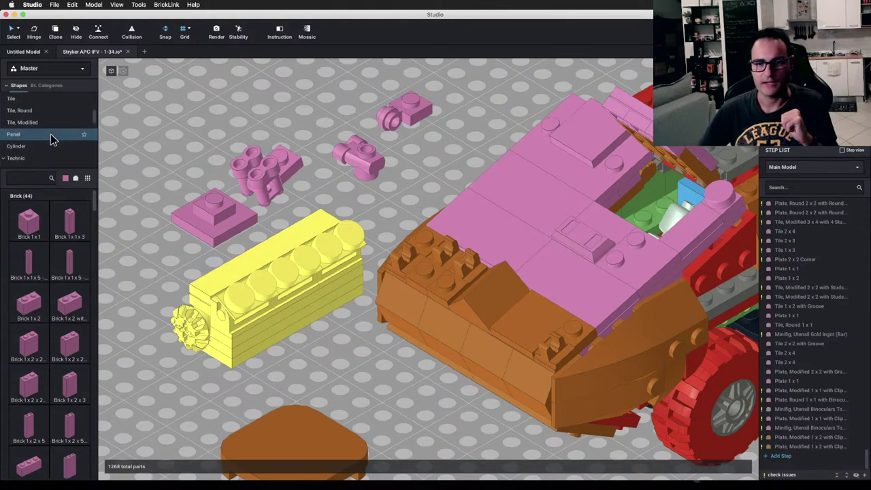
scroll(53, 138, "down", 5)
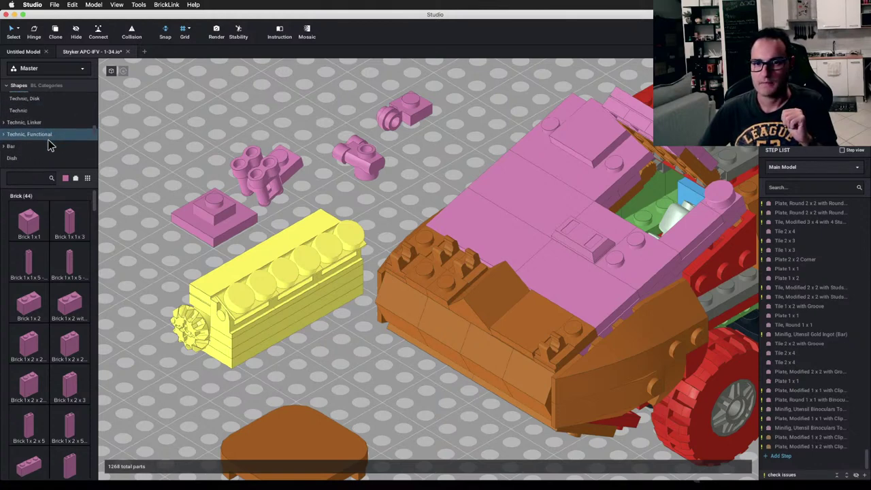
left_click(49, 146)
scroll(45, 256, "down", 5)
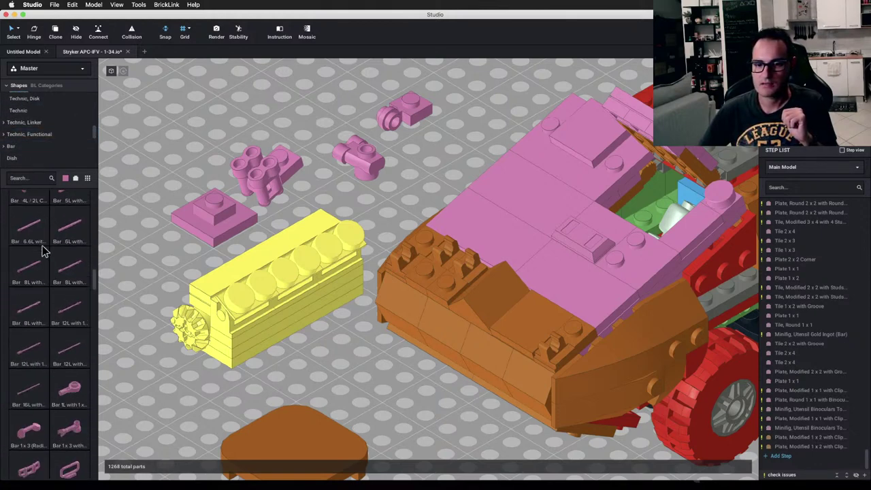
scroll(42, 250, "down", 10)
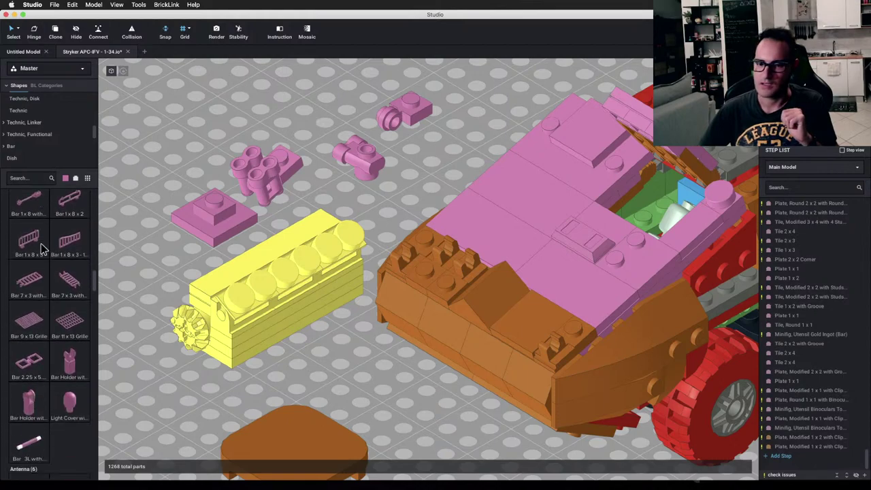
scroll(44, 249, "down", 3)
left_click(24, 317)
Step: Attach two pink Bar Holder with Handle pieces side by side to the new clip plates on the nose
scroll(288, 358, "up", 2)
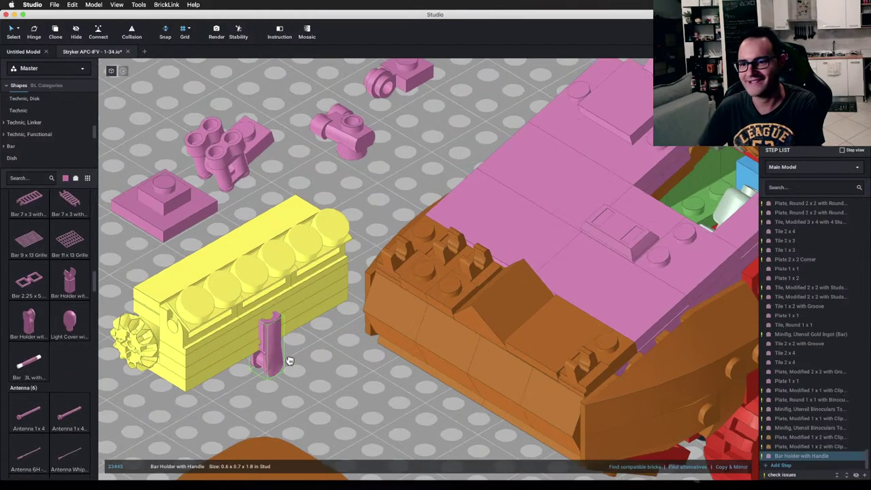
left_click_drag(289, 361, 451, 254)
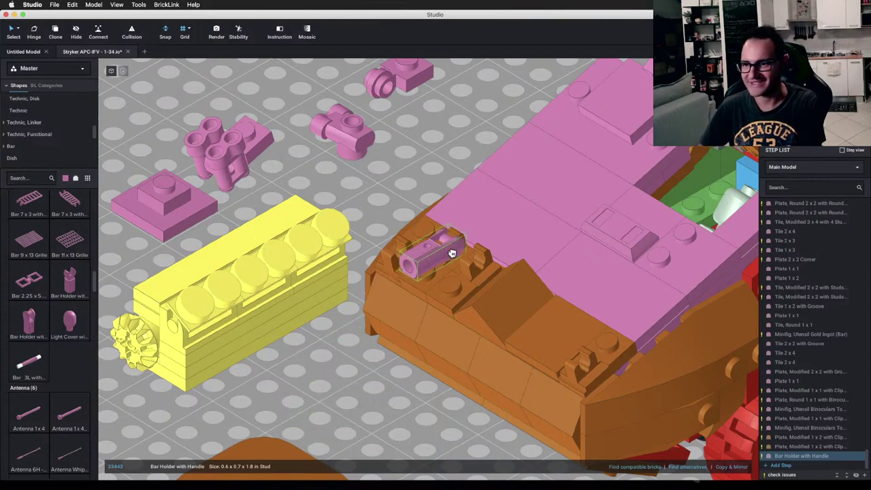
left_click(453, 253)
left_click(461, 263)
key("Escape")
Step: Tilt both bar holders together so that their front ends point slightly upward from the nose
mouse_move(517, 282)
right_mouse_down()
mouse_move(537, 267)
mouse_move(500, 278)
mouse_move(504, 268)
mouse_move(503, 278)
right_mouse_up()
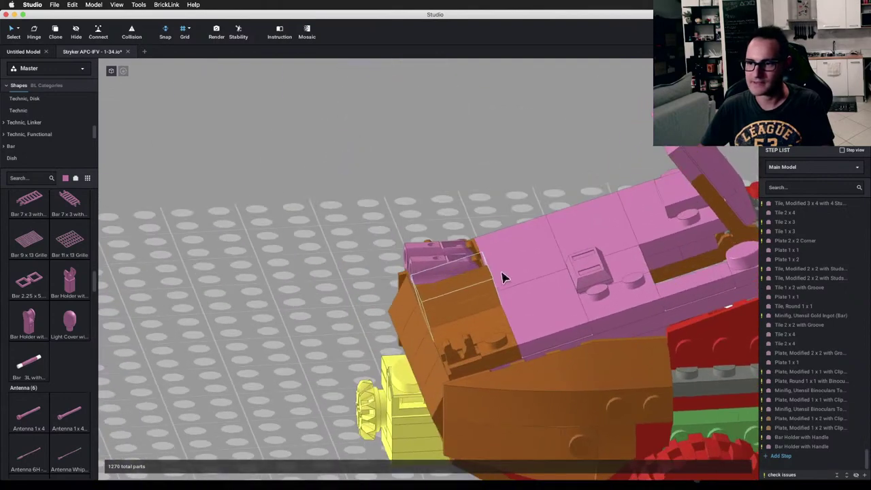
left_click(438, 256)
left_click(420, 245, "shift")
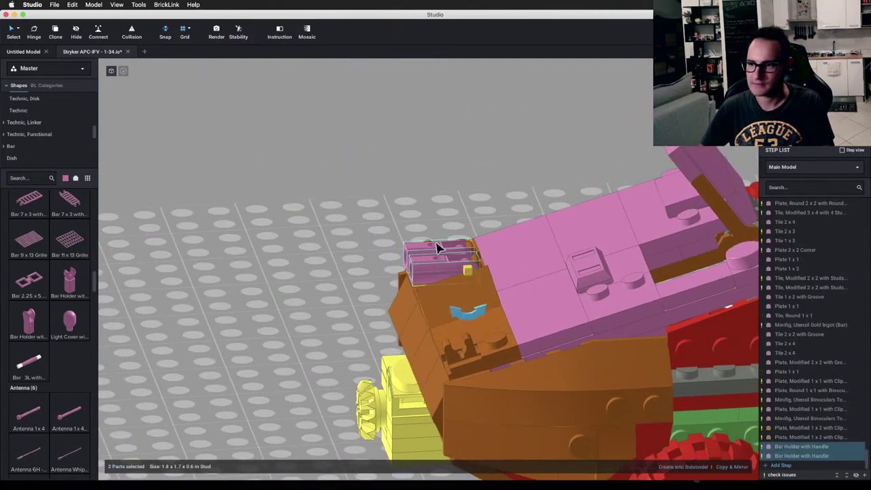
left_click_drag(477, 312, 477, 333)
left_click(307, 287)
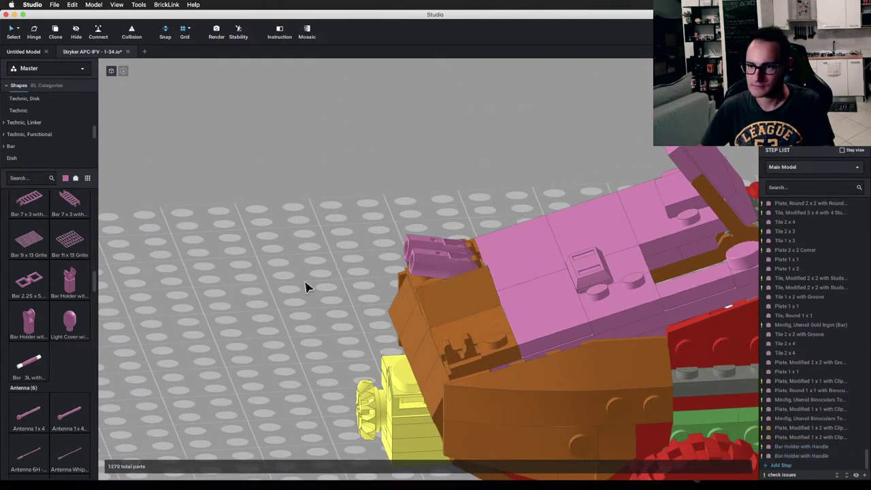
Step: Check the nose against the reference photo, then delete the flat orange piece beside the slope and the adjoining pink Tile 2 x 4
right_click_drag(307, 287, 446, 274)
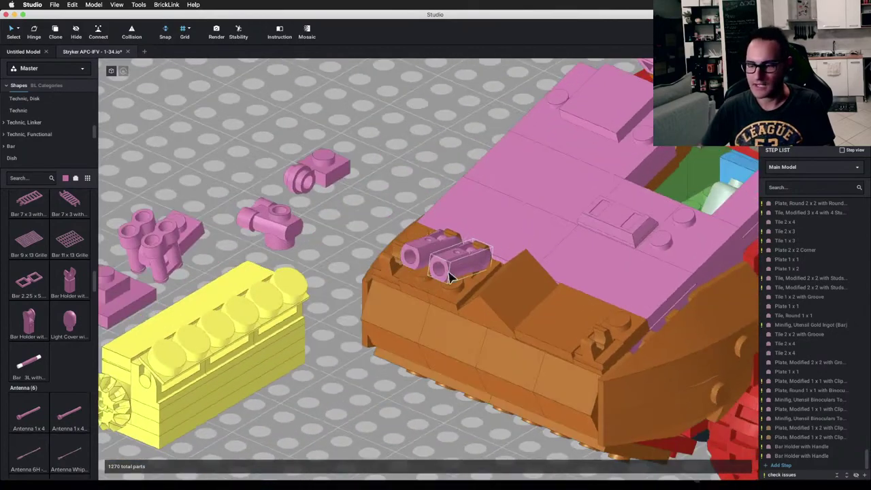
key("ctrl+Left")
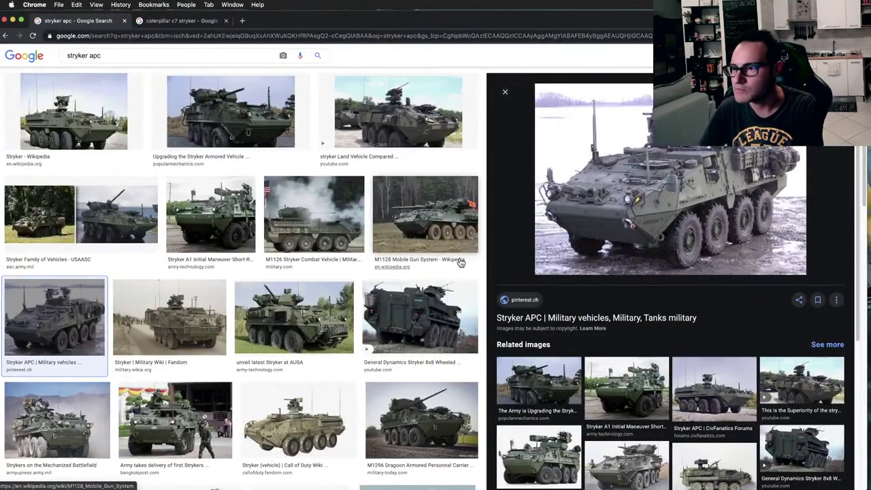
key("ctrl+Right")
left_click_drag(568, 327, 405, 128)
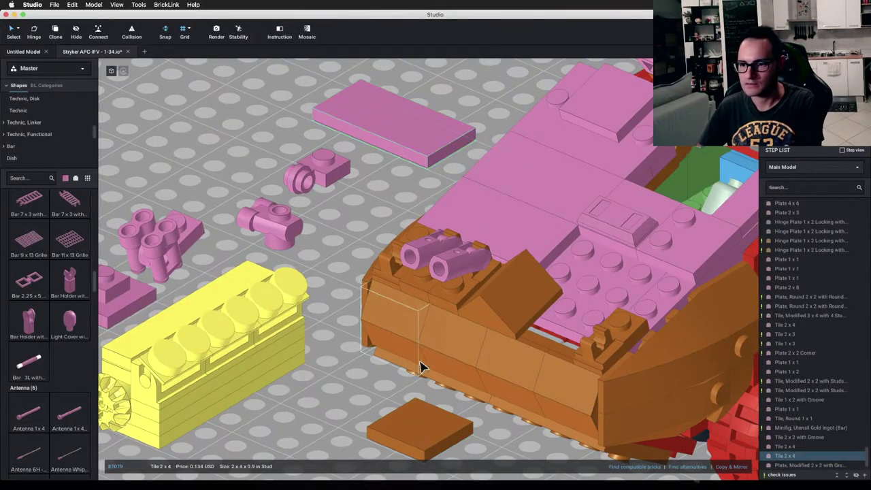
left_click(426, 418)
key("Delete")
scroll(479, 373, "down", 1)
middle_click_drag(570, 292, 469, 344)
left_click(297, 201)
key("Delete")
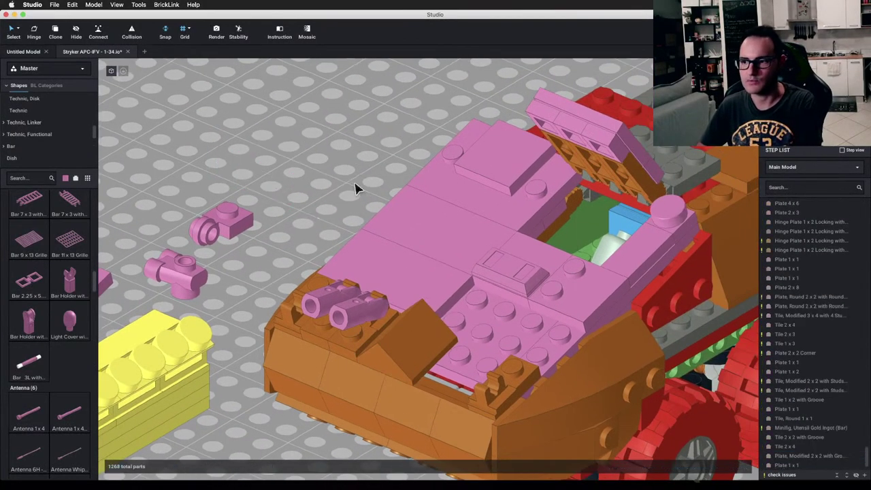
Step: Place a pink Tile 1 x 4 across the exposed roof studs and a Tile 2 x 3 in front of it
scroll(39, 149, "up", 2)
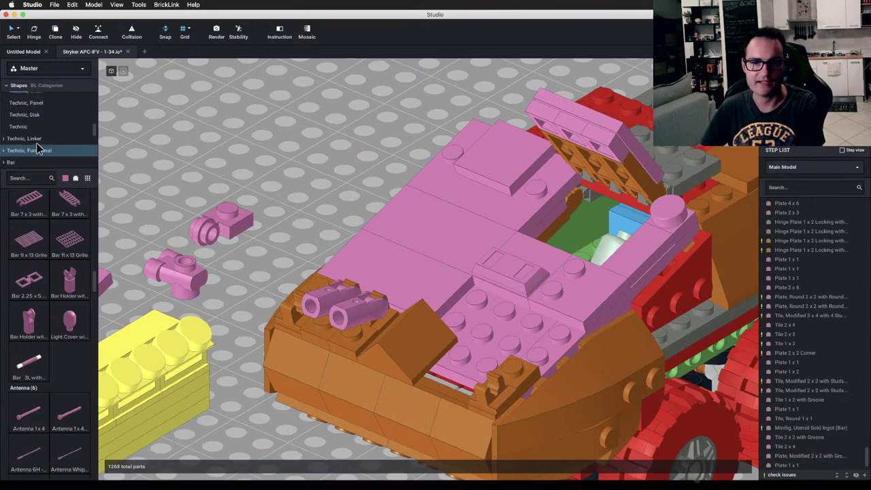
scroll(39, 149, "up", 10)
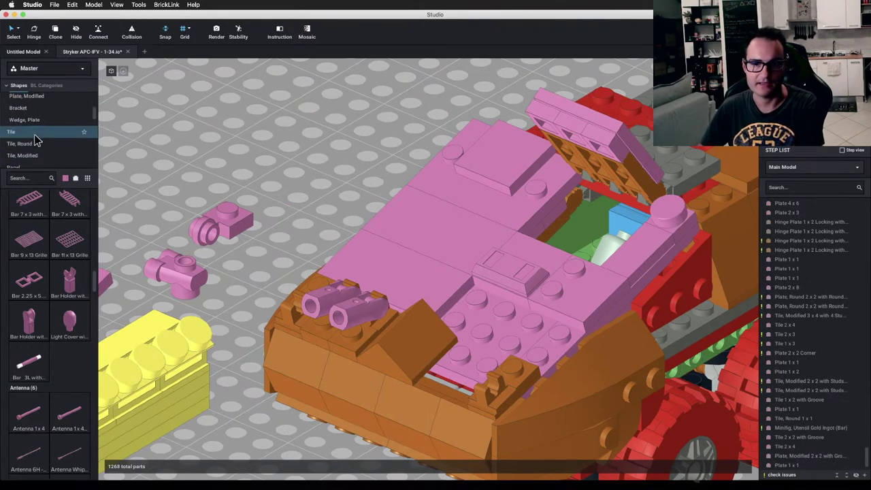
left_click(35, 136)
left_click_drag(74, 305, 524, 312)
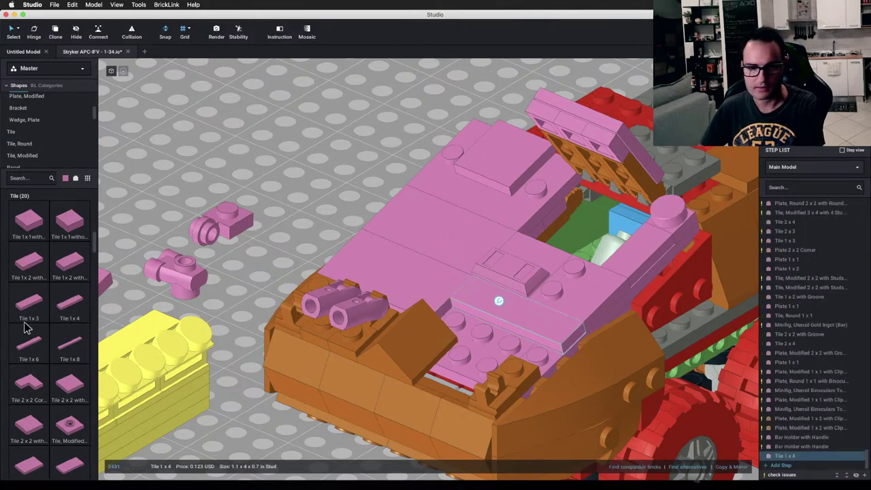
left_click_drag(28, 468, 480, 352)
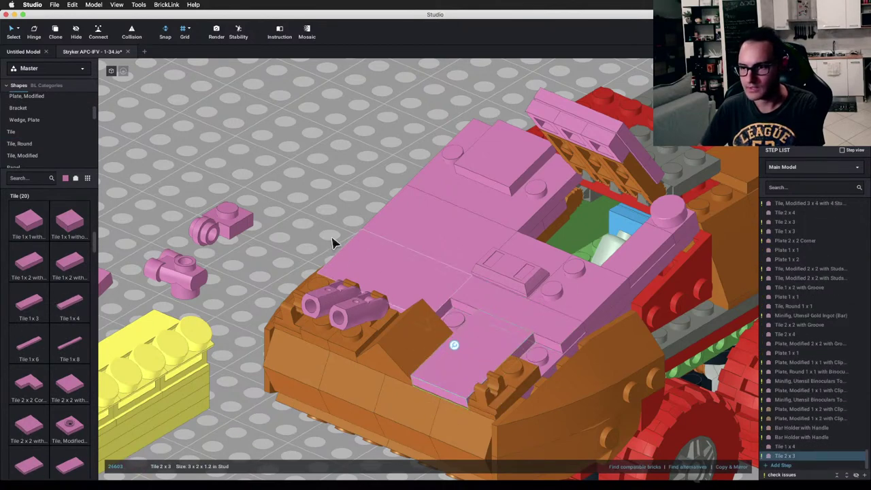
Step: Replace the Tile 1 x 4 with a Tile 2 x 2 Corner behind the Tile 2 x 3, and add its mirrored copy opposite
left_click(470, 297)
key("Delete")
right_click_drag(470, 298, 499, 305)
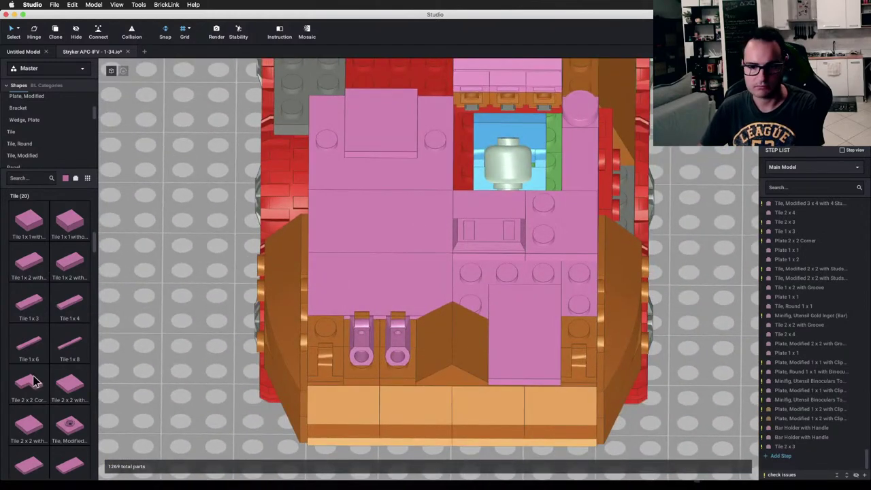
left_click_drag(34, 382, 488, 288)
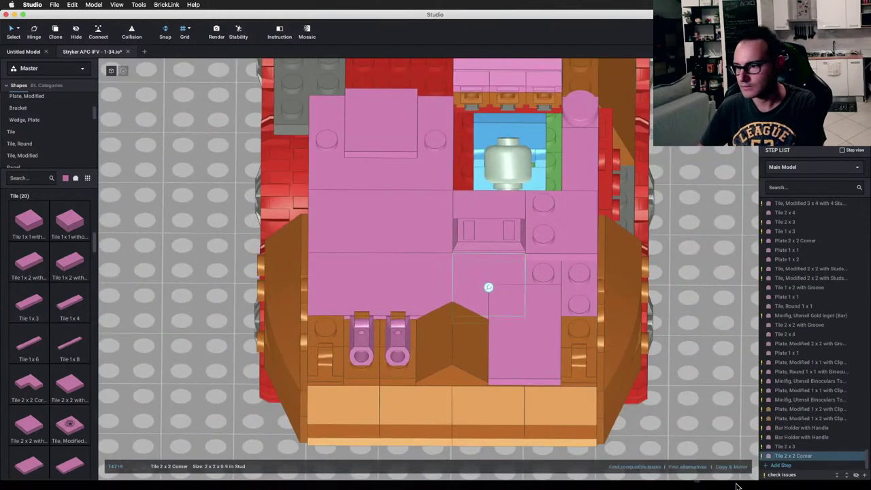
left_click(734, 468)
left_click(697, 373)
scroll(697, 373, "down", 3)
right_click_drag(697, 374, 430, 294)
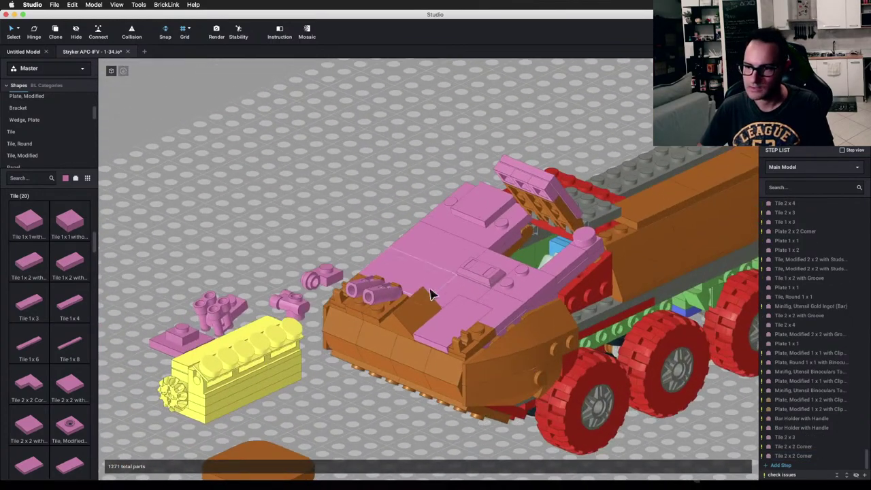
Step: Compare the headlight area of the Stryker reference photo with the orange clip plate at the model's nose
key("ctrl+Left")
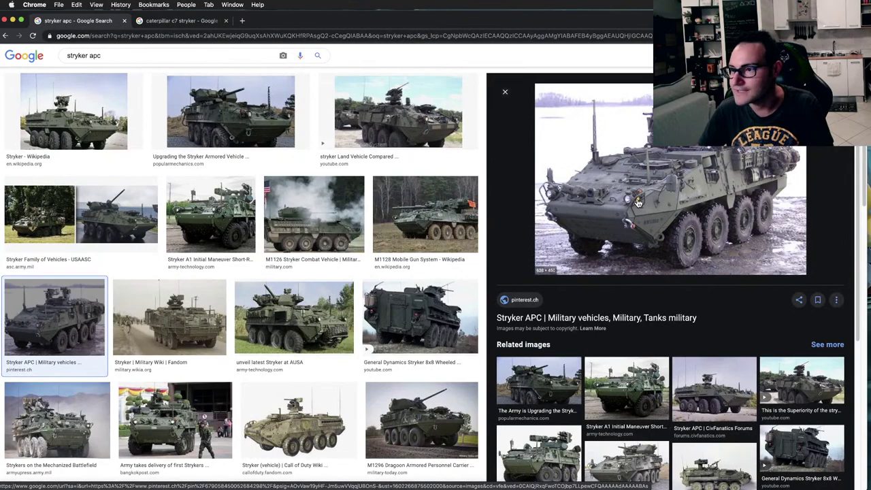
key("ctrl+Right")
scroll(572, 263, "up", 2)
right_click_drag(572, 263, 470, 306)
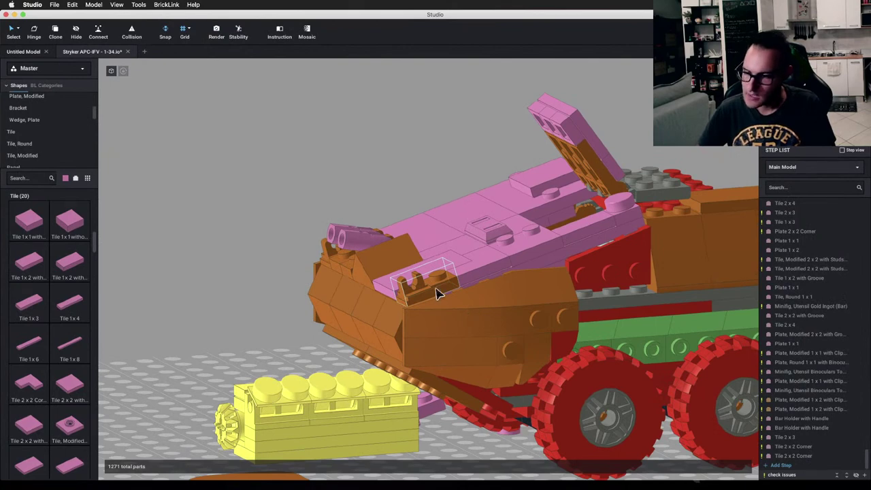
right_click_drag(209, 292, 222, 302)
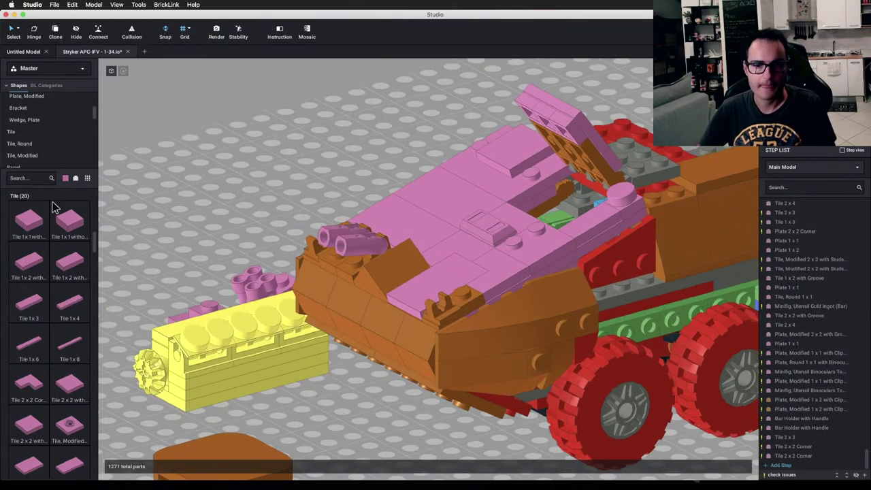
Step: Try a pink Plate, Modified part on the orange clip plate at the front corner of the nose
left_click(40, 156)
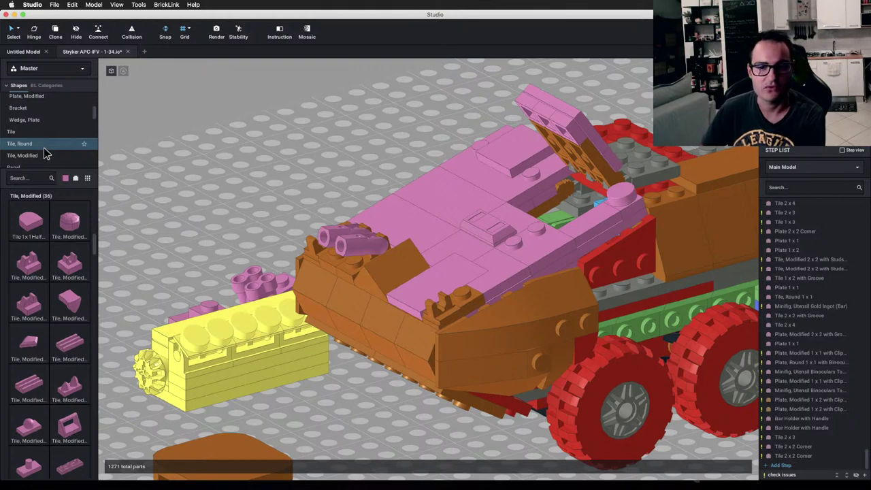
scroll(42, 151, "down", 2)
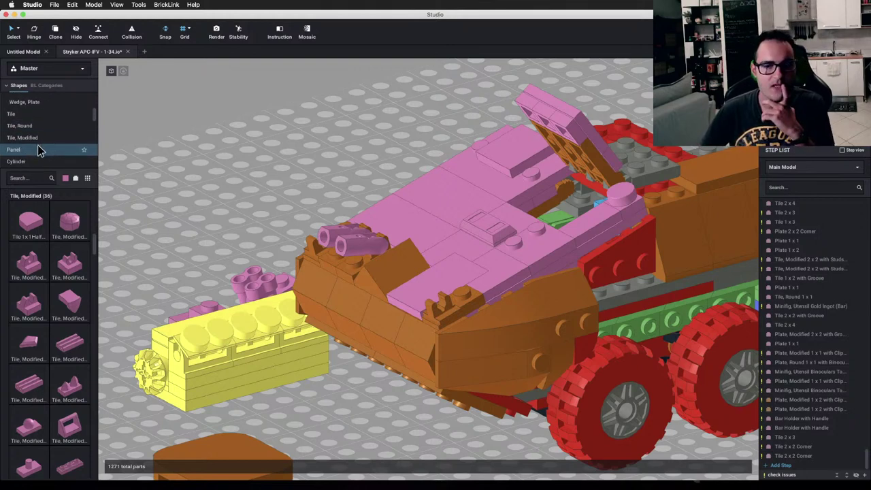
scroll(37, 154, "up", 2)
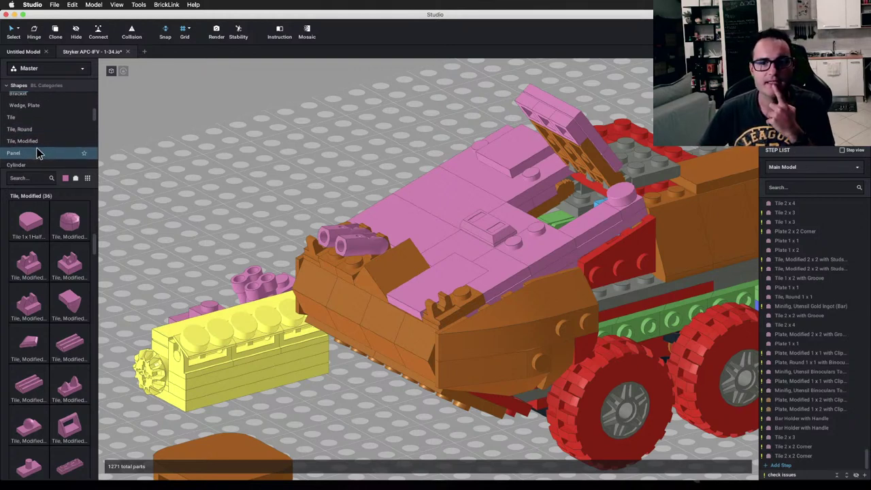
scroll(35, 154, "up", 5)
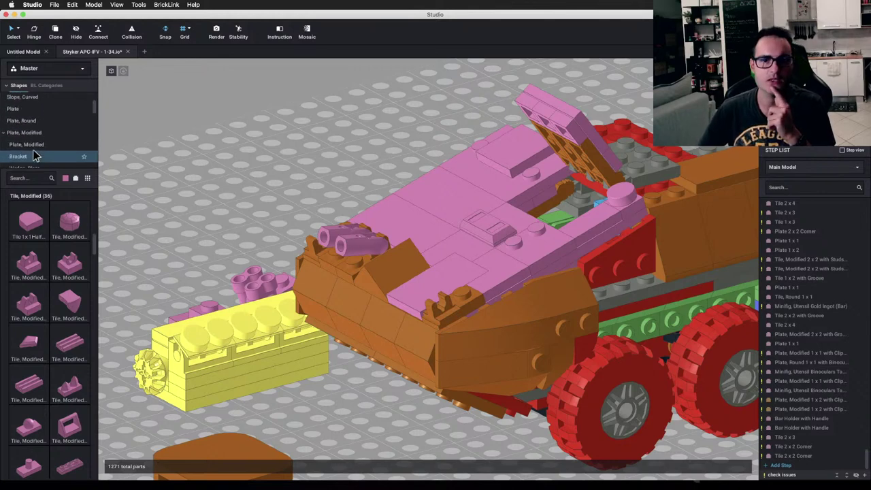
left_click(38, 158)
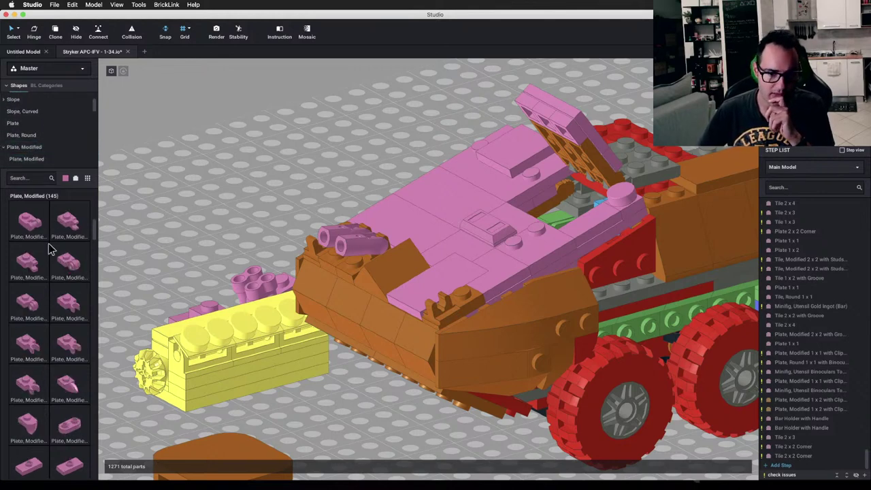
left_click_drag(29, 225, 451, 285)
left_click(286, 185)
right_click_drag(286, 185, 307, 174)
Step: Check the trial part against the reference photo and delete it from the nose
key("ctrl+Left")
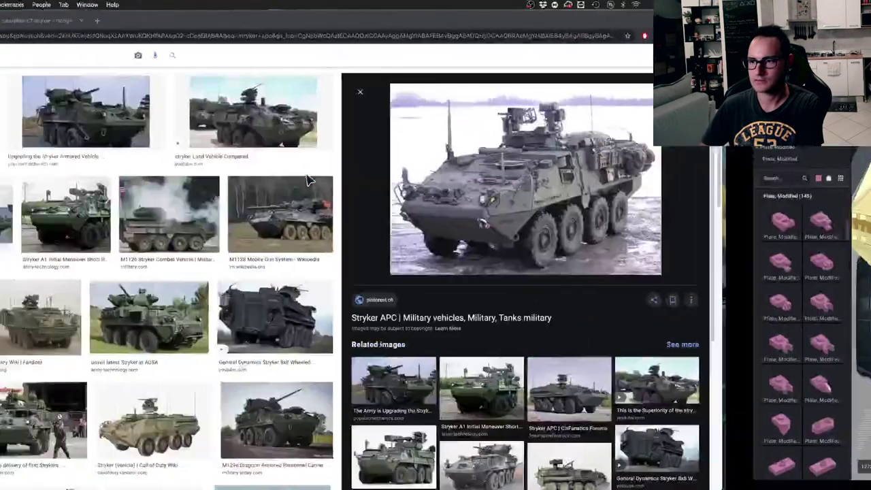
key("ctrl+Right")
right_click_drag(502, 288, 365, 259)
left_click(364, 252)
key("Delete")
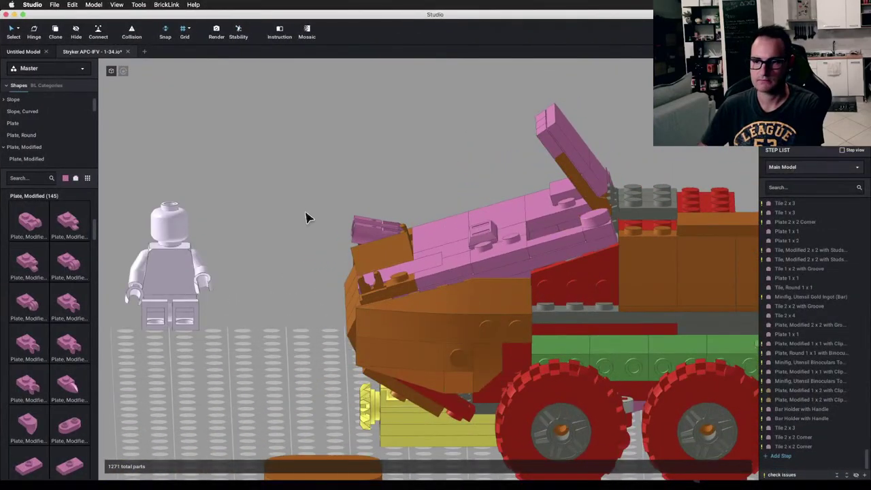
right_click_drag(286, 198, 288, 197)
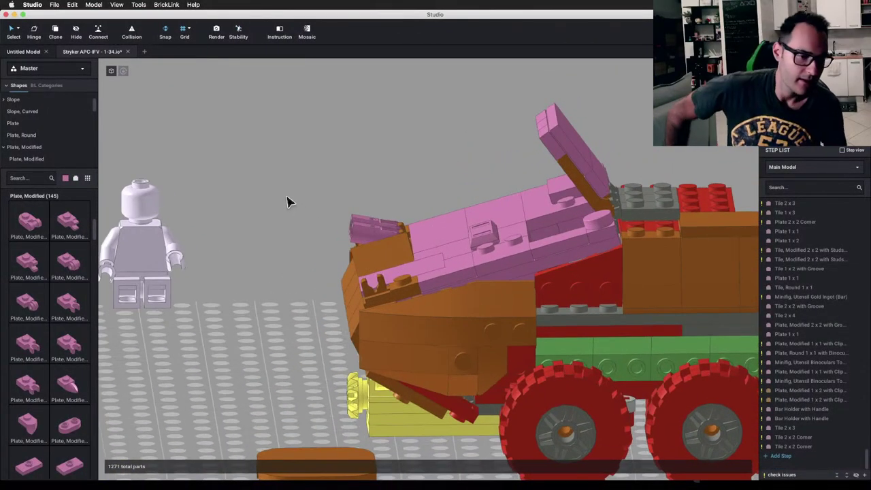
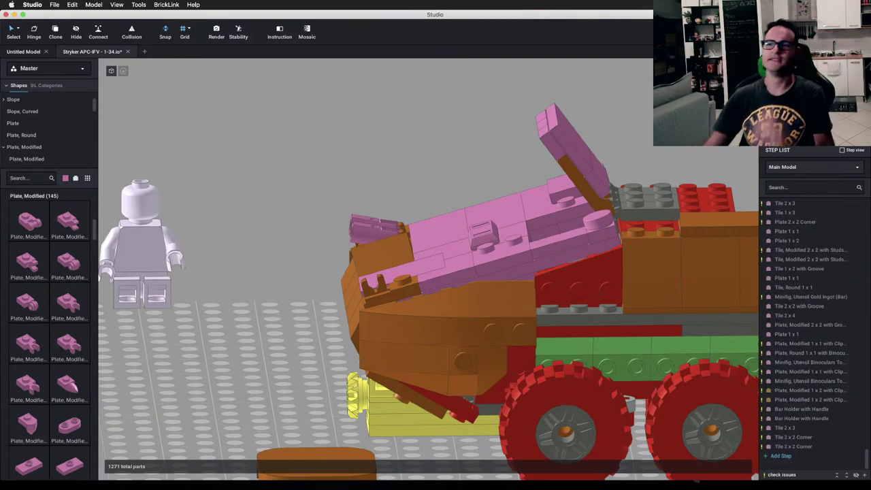
Step: Look up a feet to cm converter in the browser, convert 3 and 2 feet, and review the Stryker photo again
key("super+Tab")
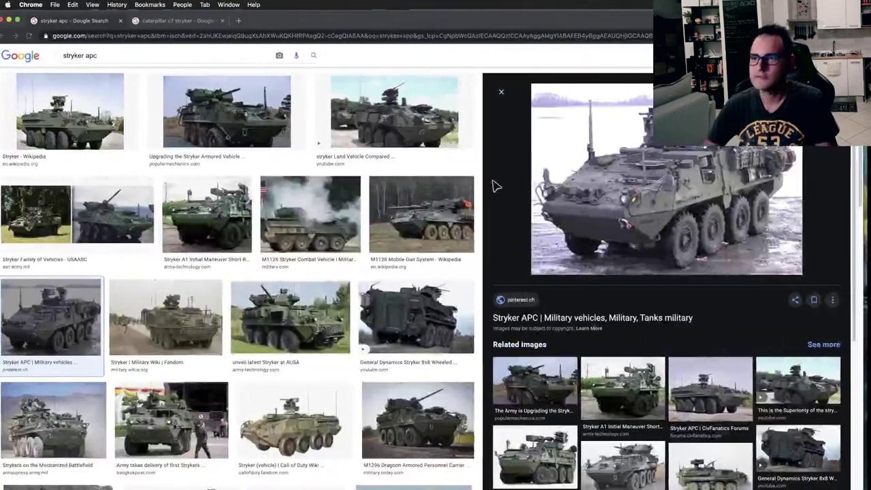
left_click(240, 23)
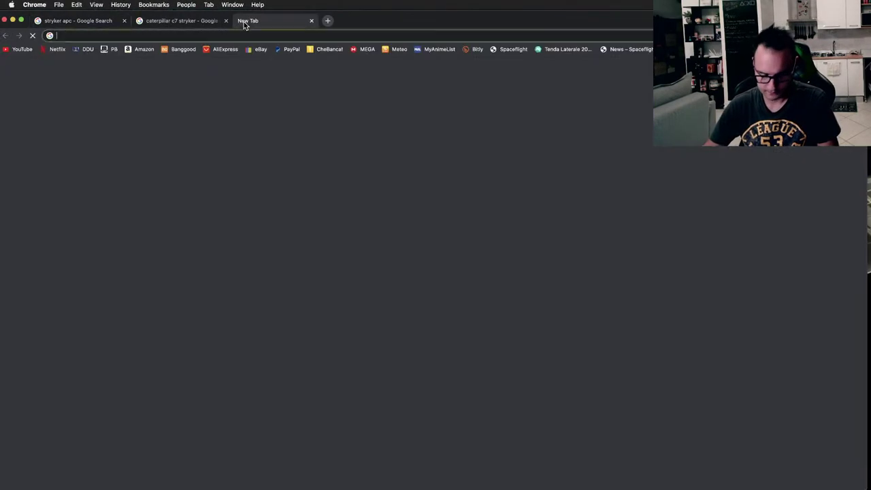
type("feet to c")
key("Return")
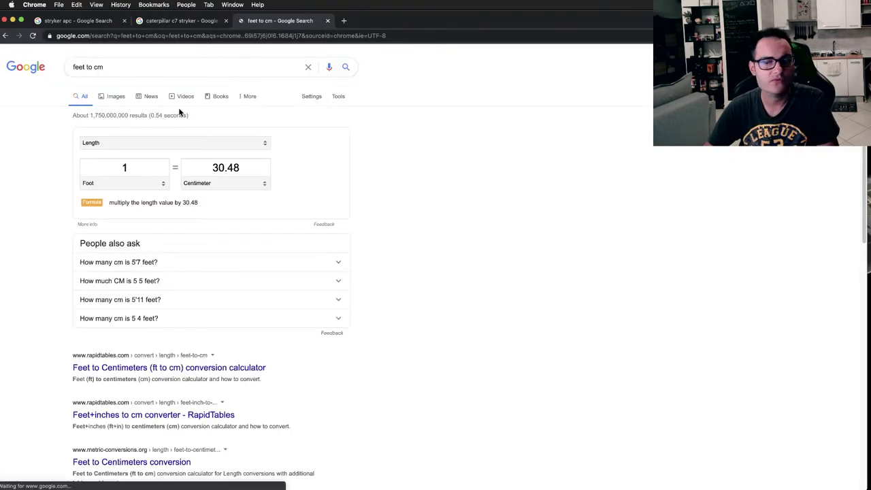
left_click_drag(136, 173, 78, 168)
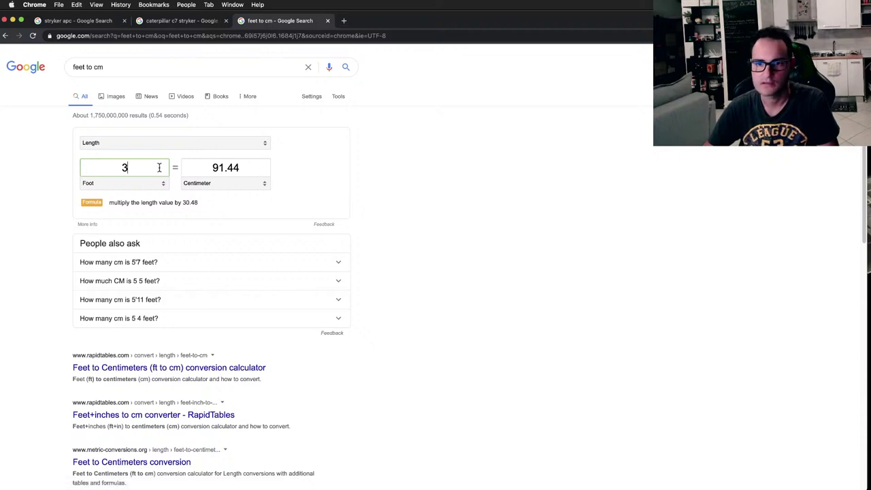
left_click_drag(159, 167, 86, 168)
type("2")
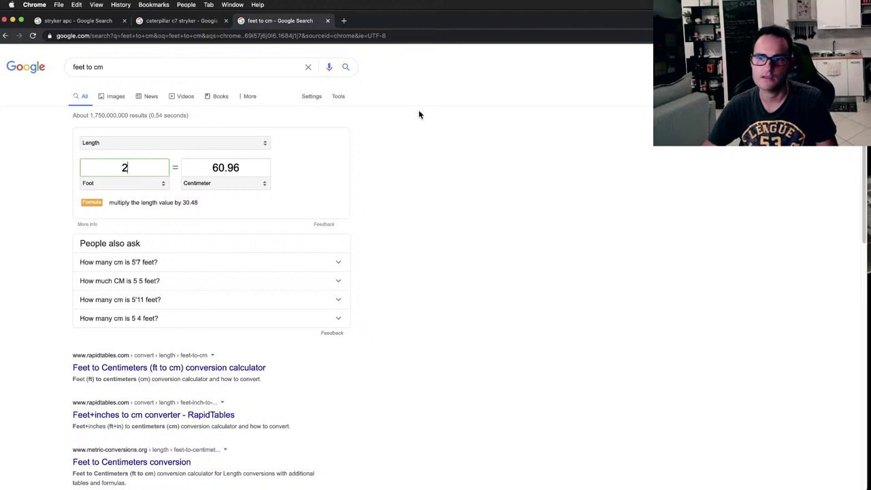
key("super+1")
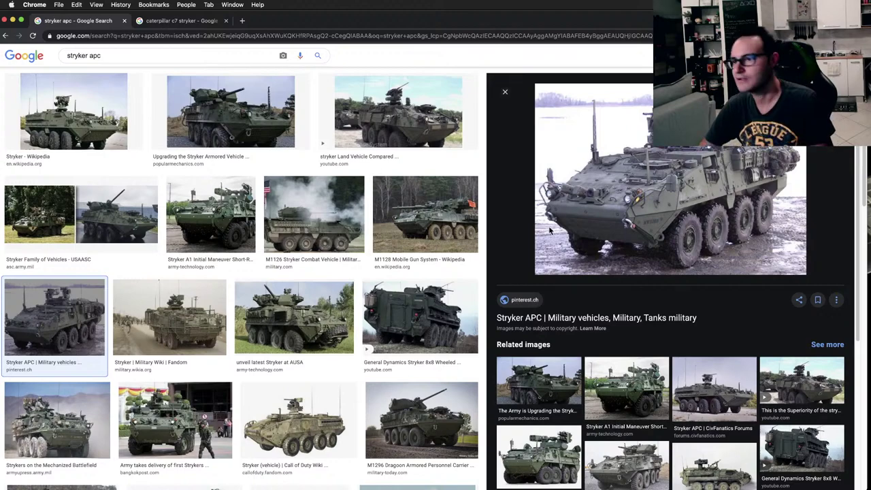
key("ctrl+Right")
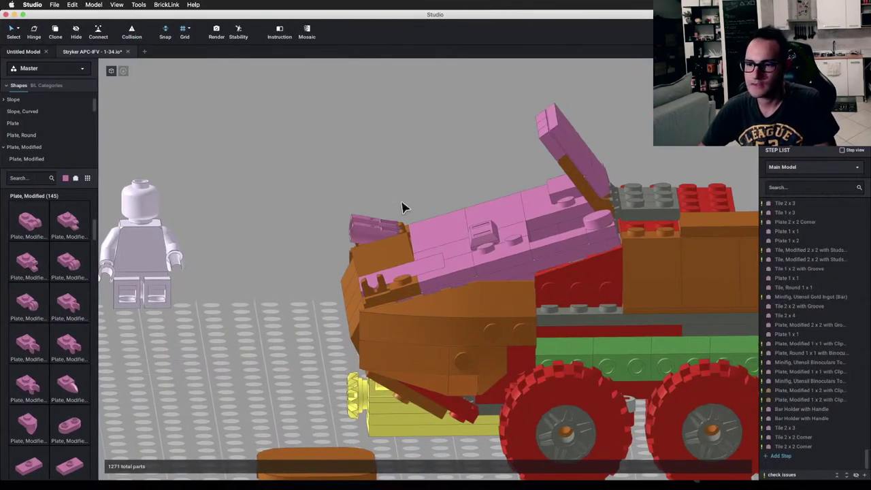
Step: Delete the orange Plate, Modified 1 x 2 with Clip on Top beside the Tile 2 x 3 at the nose corner
right_click_drag(360, 191, 368, 198)
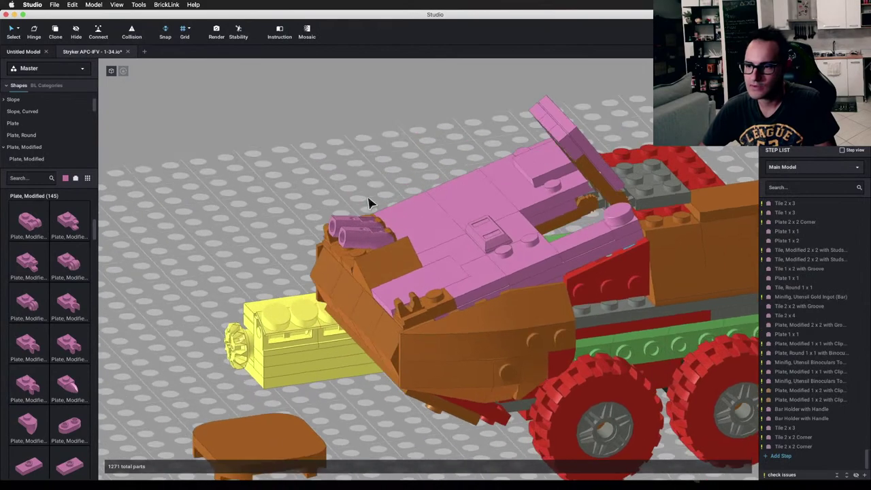
left_click(420, 323)
key("Delete")
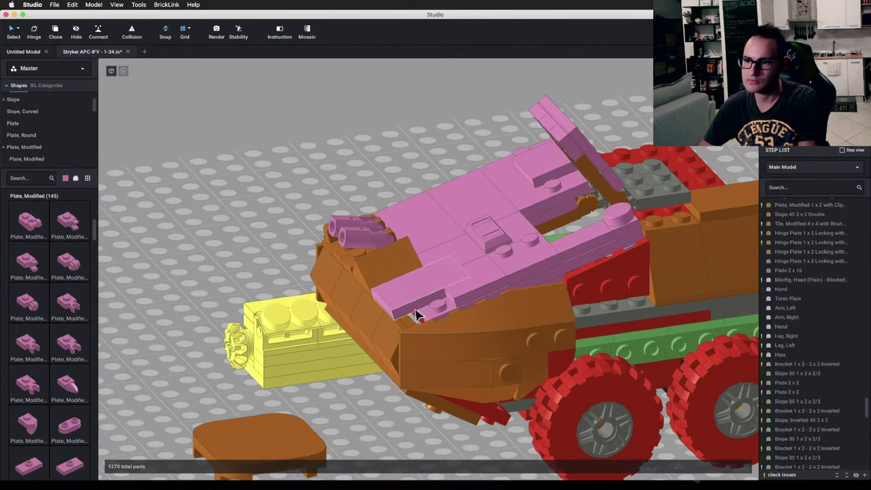
left_click(459, 301)
key("Delete")
right_click_drag(459, 301, 458, 306)
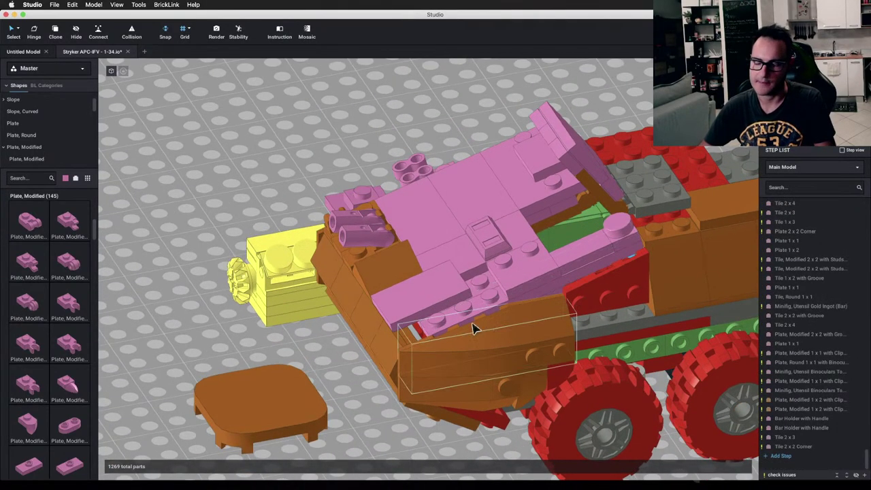
key("super+z")
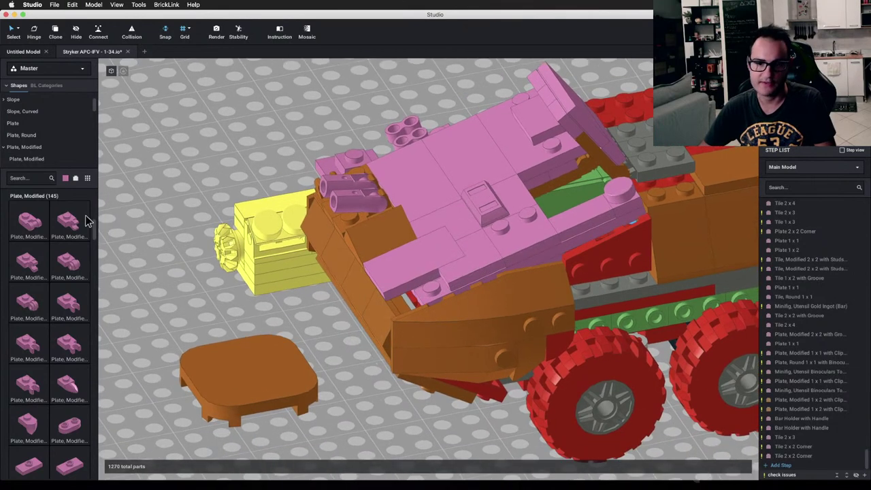
Step: Place a Plate 1 x 2 at the nose's front corner and a Plate, Round 1 x 1 Straight Side on its front stud
left_click(22, 124)
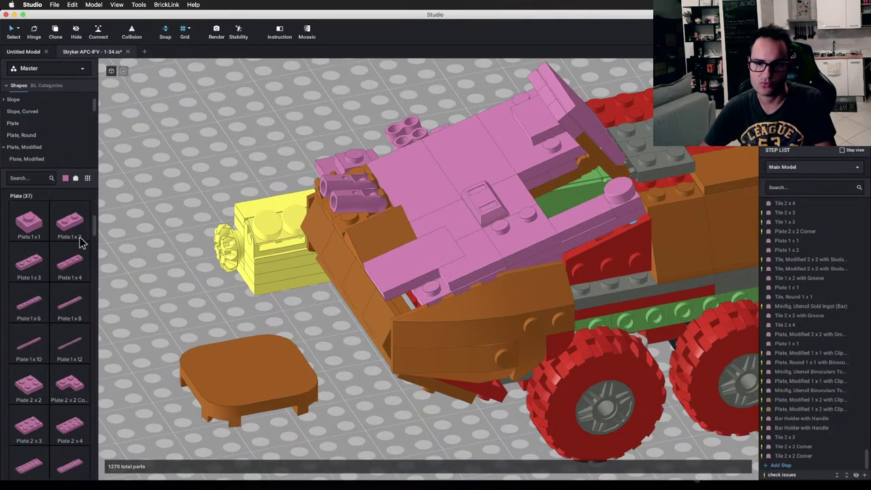
left_click_drag(74, 228, 419, 290)
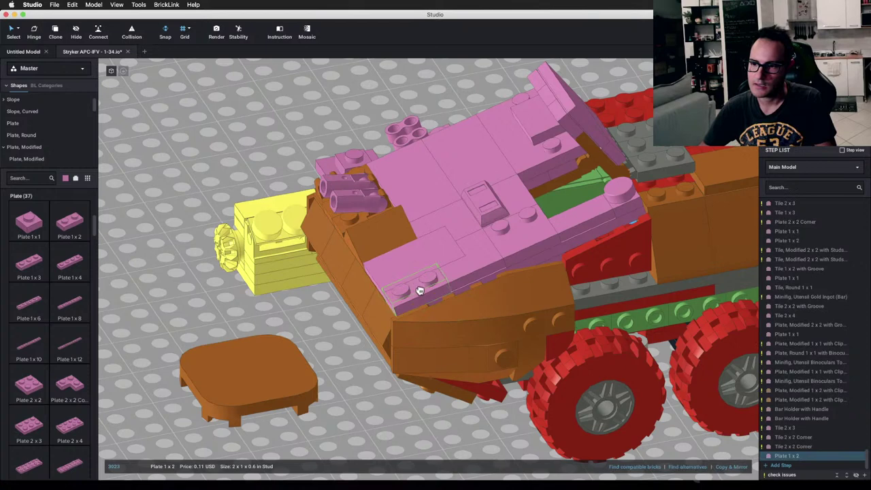
left_click(185, 136)
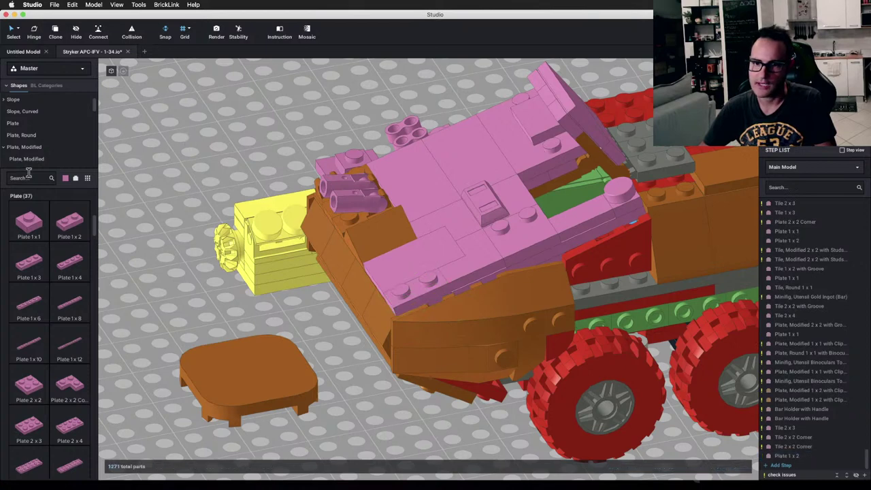
left_click(38, 135)
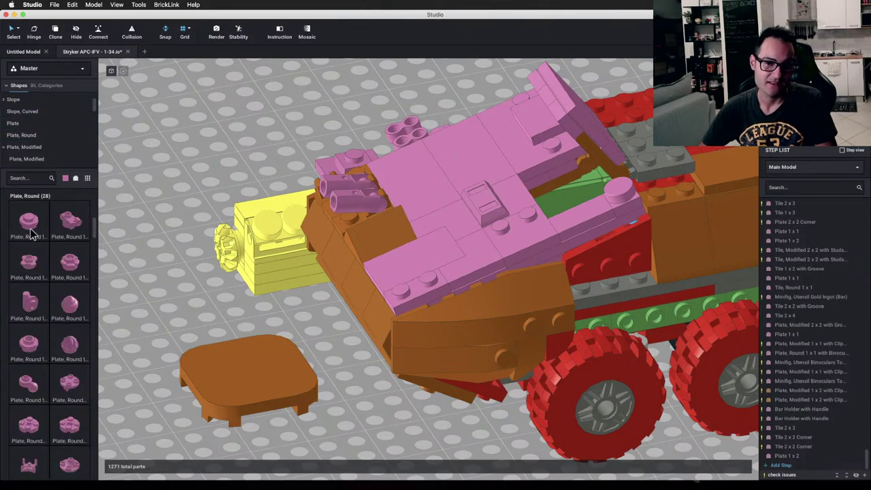
left_click_drag(30, 235, 409, 293)
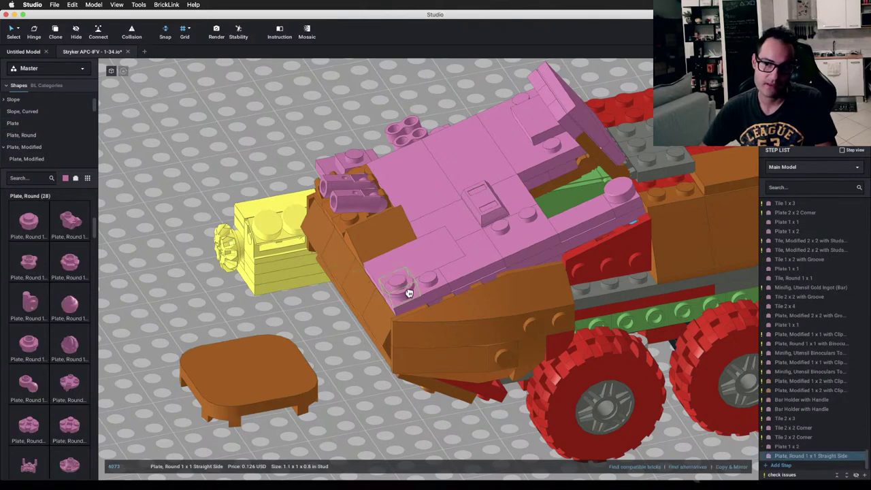
Step: Add a Slope 30 1 x 1 x 2/3 on the corner plate's rear stud and a Tile 1 x 1 with Groove on the round plate
left_click(30, 99)
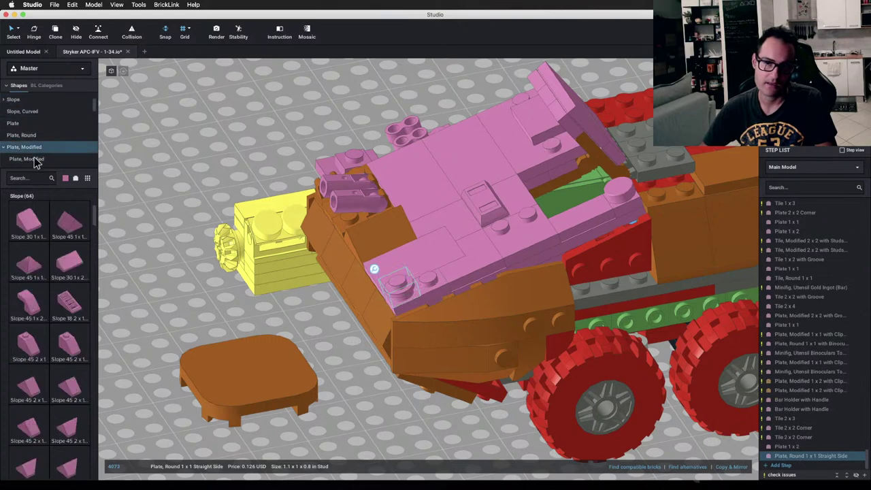
left_click_drag(31, 227, 434, 289)
scroll(41, 120, "up", 3)
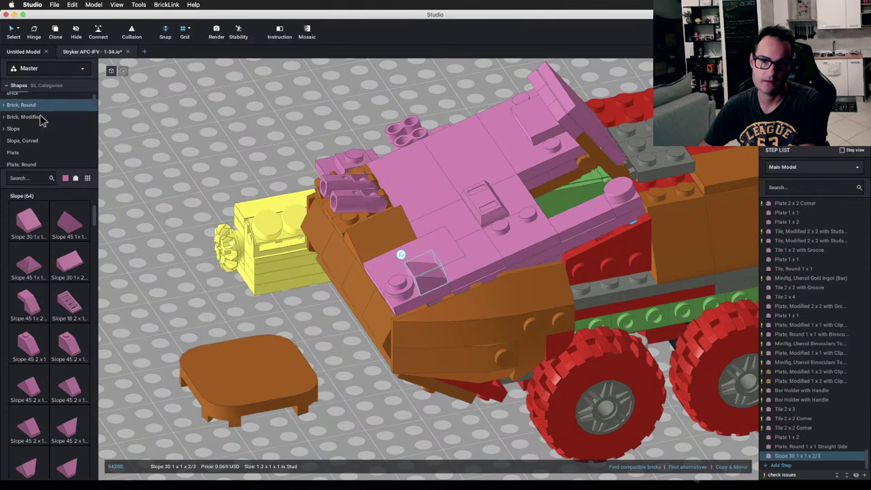
scroll(39, 129, "down", 5)
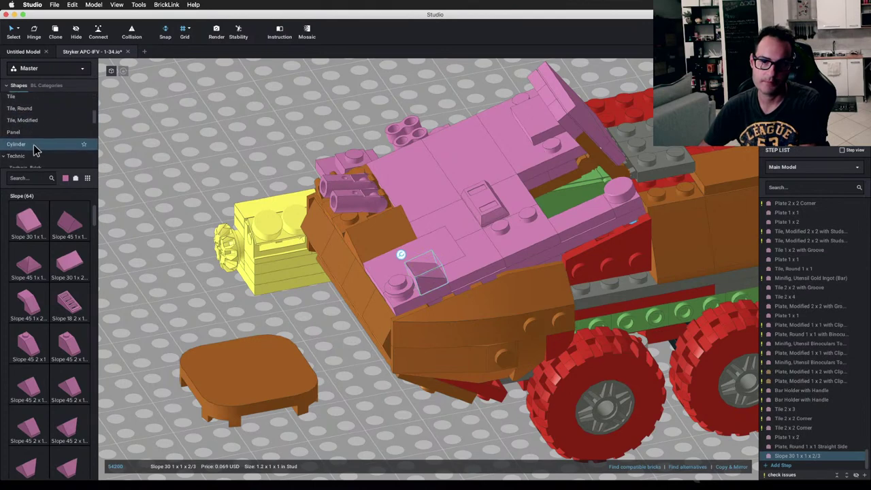
left_click(39, 90)
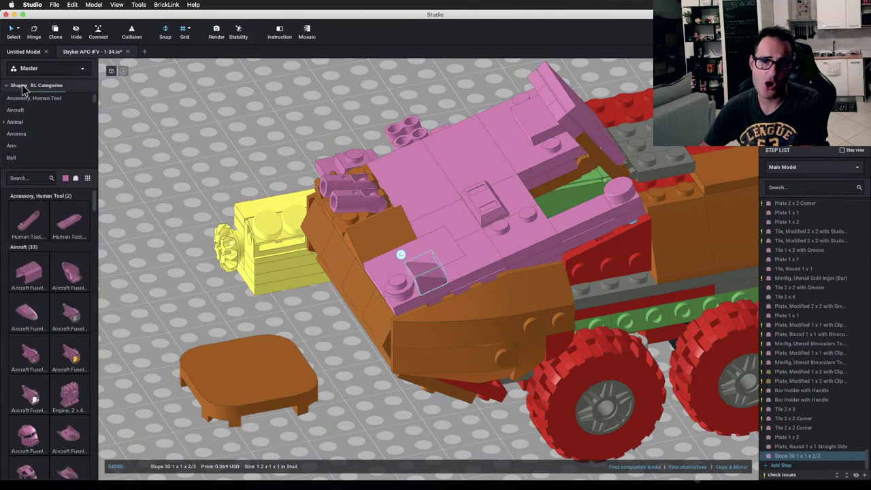
left_click(21, 86)
scroll(43, 155, "down", 2)
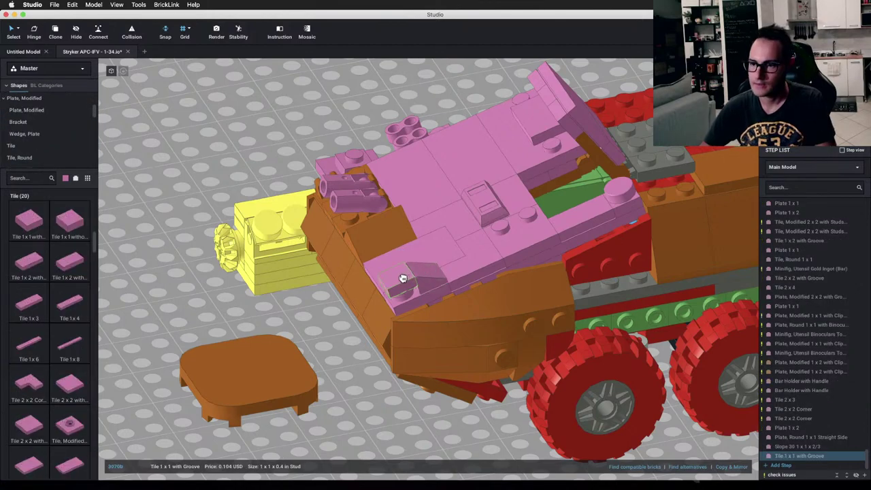
key("Escape")
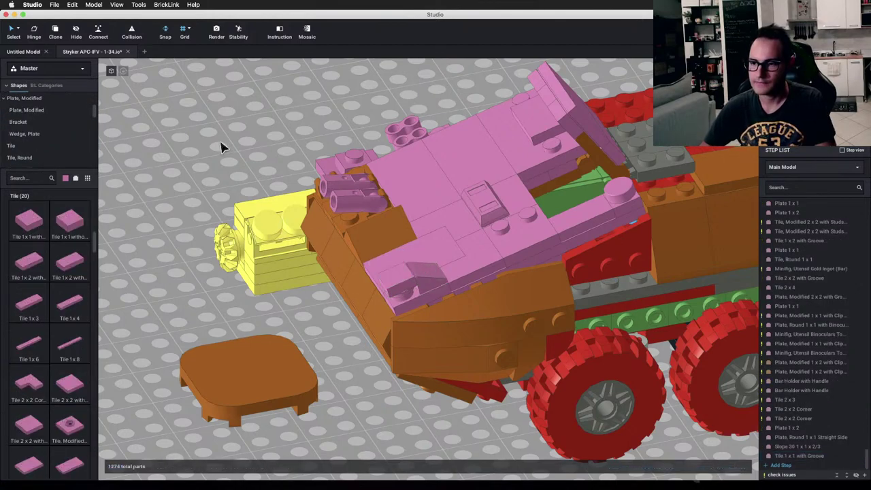
Step: View the nose from the side, switch to Chrome and open the related "Upgunned Stryker" result in a new tab
right_click_drag(233, 153, 263, 136)
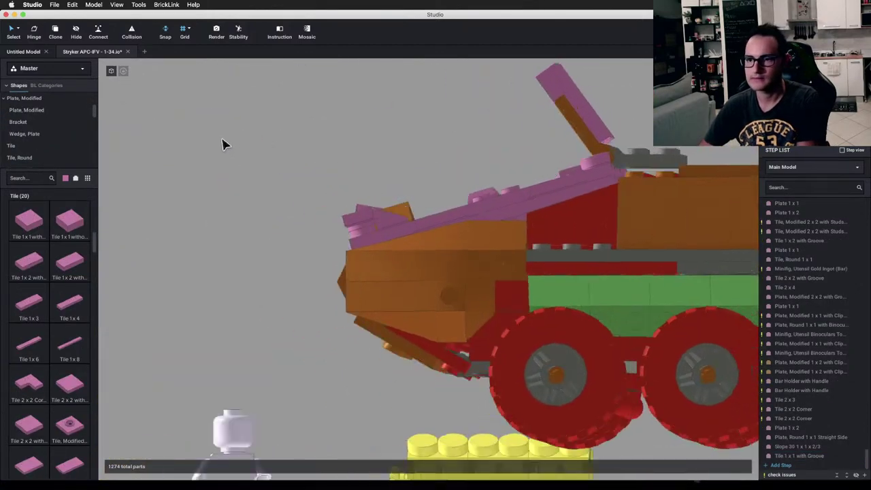
key("ctrl+Left")
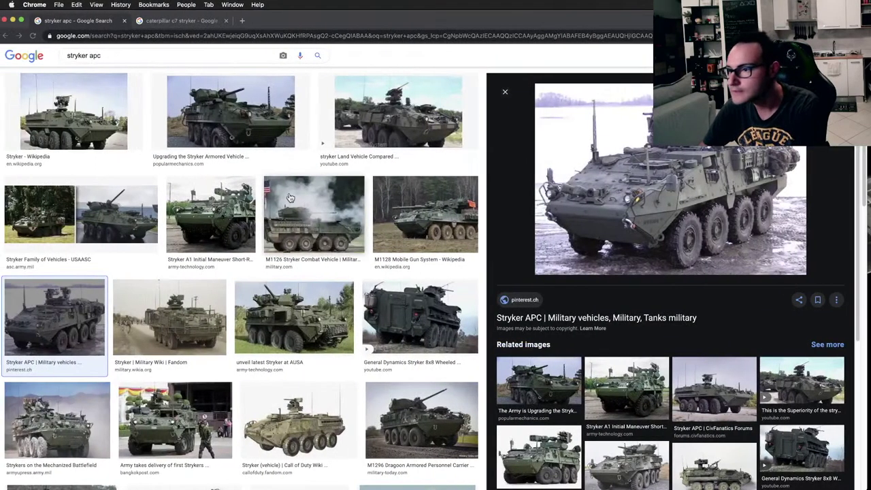
right_click(652, 219)
left_click(627, 195)
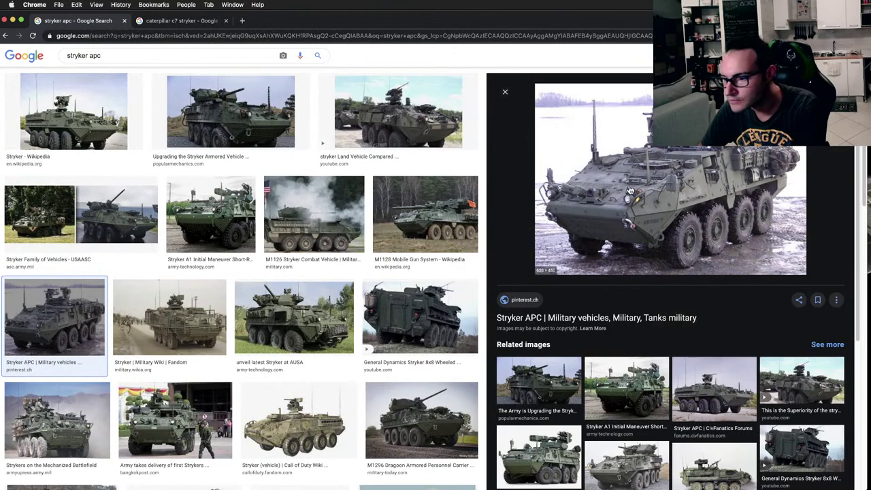
scroll(631, 463, "down", 2)
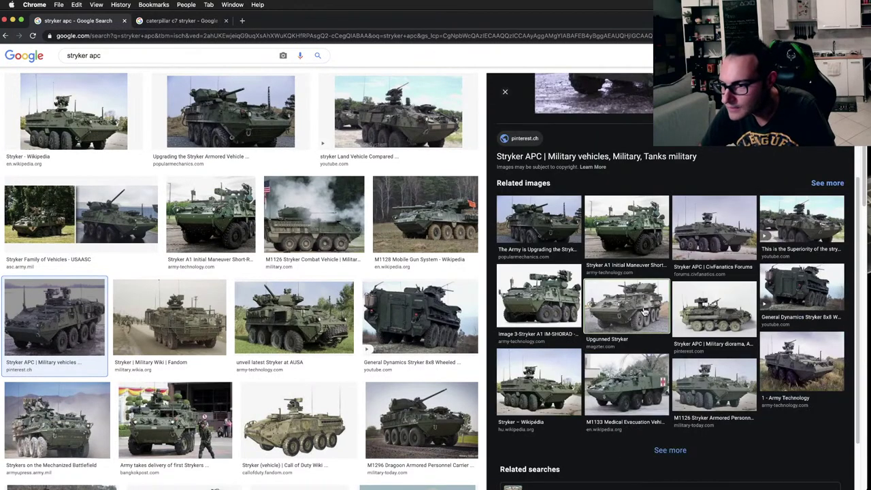
left_click(627, 307)
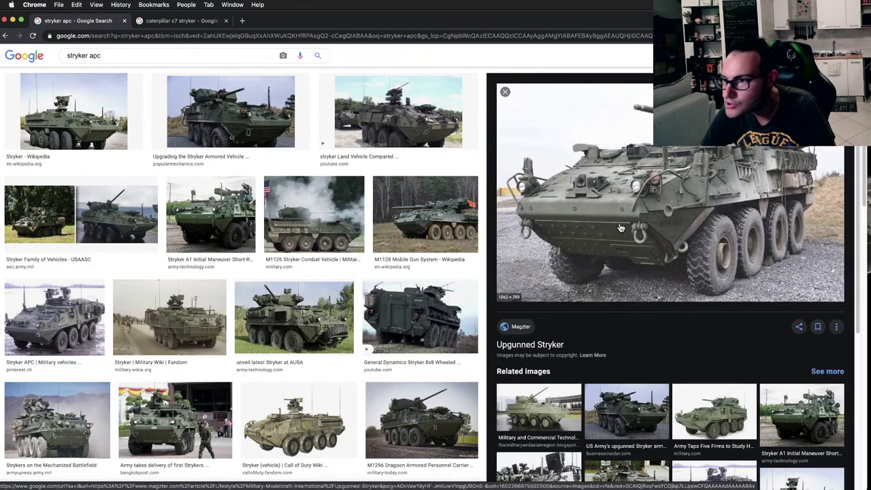
right_click(636, 186)
left_click(657, 191)
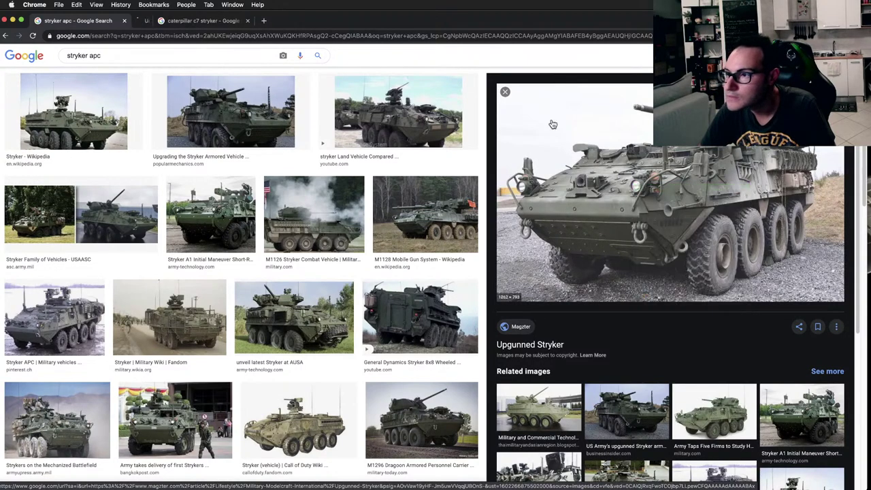
Step: Open the Upgunned Stryker photo from the Magzter article in its own tab and close the article
left_click(181, 24)
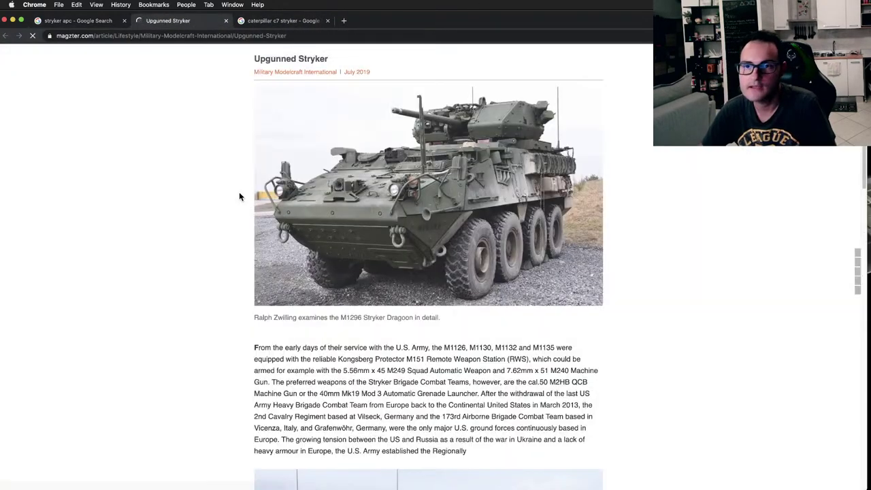
right_click(400, 190)
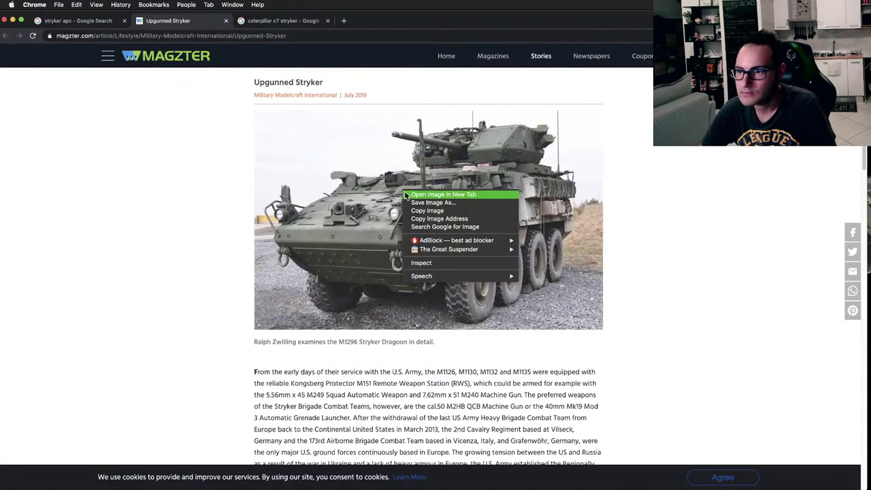
key("Return")
left_click(272, 22)
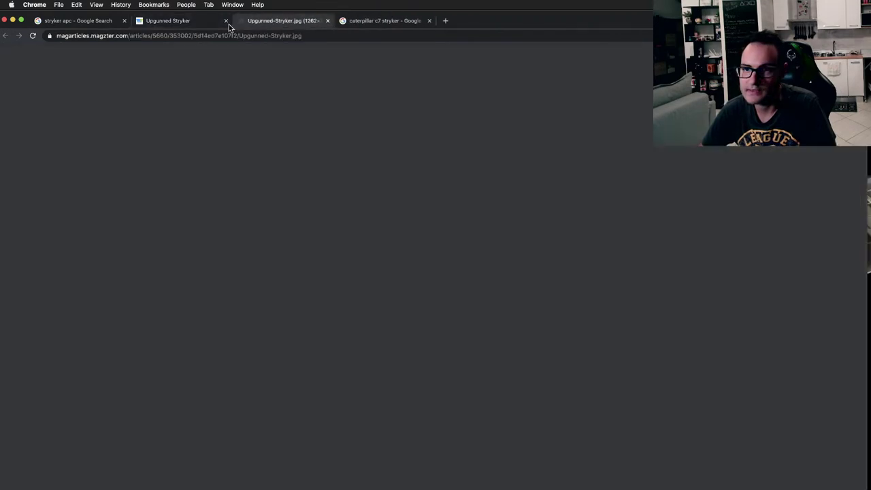
left_click(226, 21)
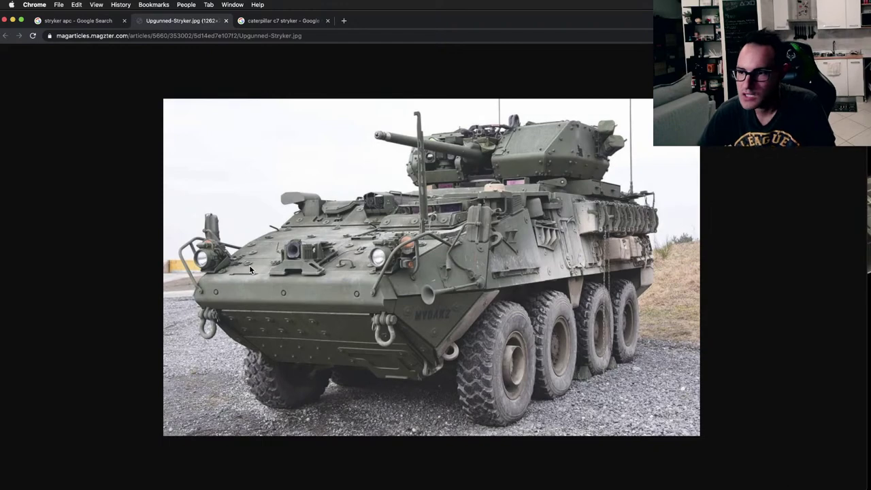
Step: Compare the headlight details in the Stryker photo with the nose corner of the Studio model
key("ctrl+Right")
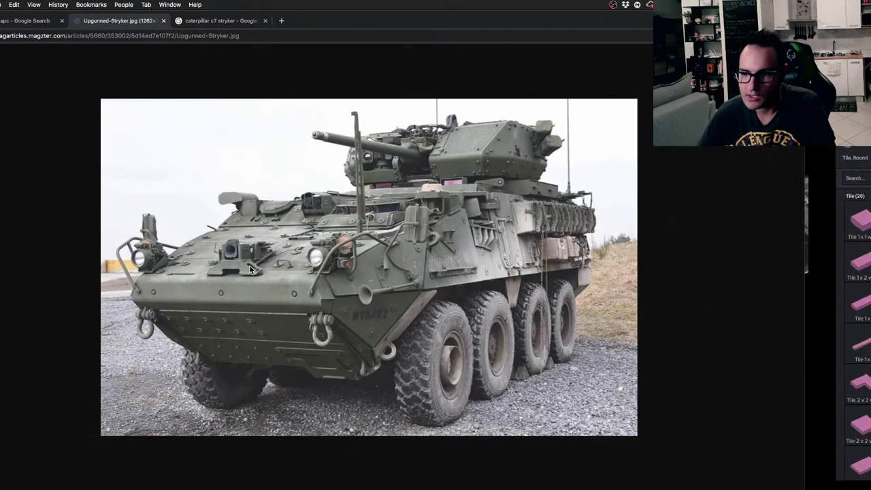
right_click_drag(317, 257, 345, 256)
key("ctrl+Left")
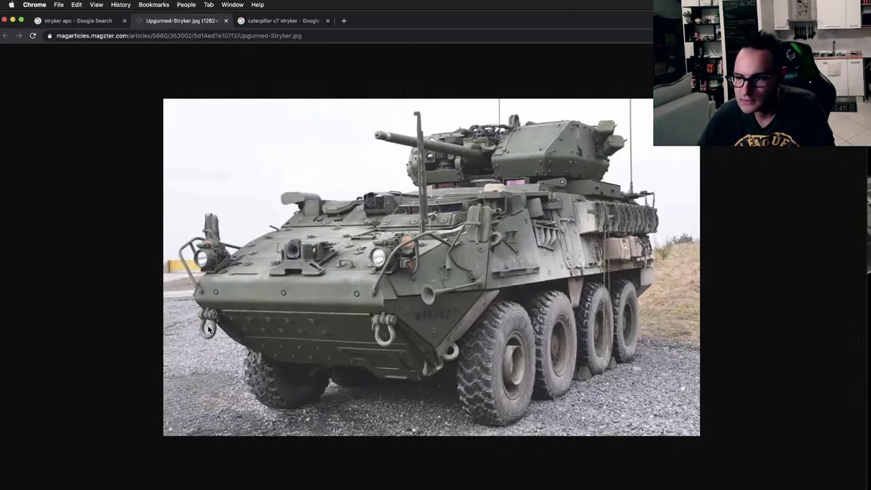
key("ctrl+Right")
right_click_drag(208, 329, 428, 285)
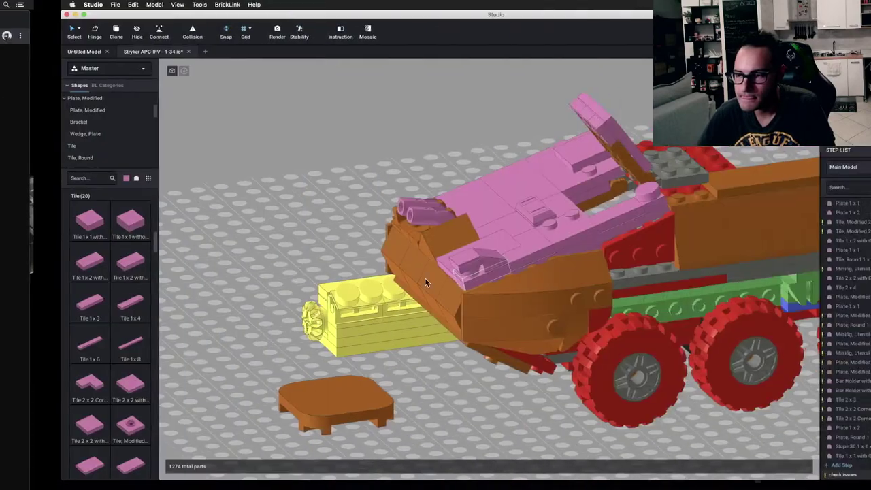
Step: Place a Bracket 1 x 1 - 1 x 1 Inverted on the baseplate beside the loose orange part
scroll(422, 282, "up", 3)
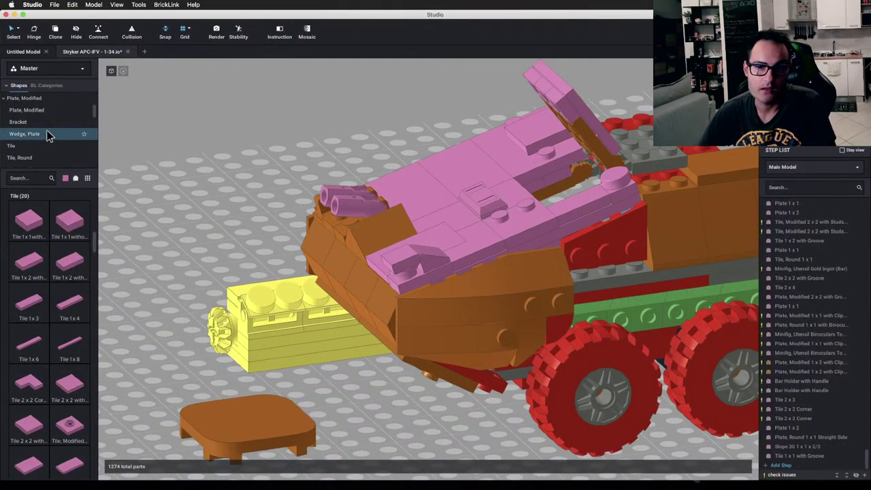
left_click(28, 122)
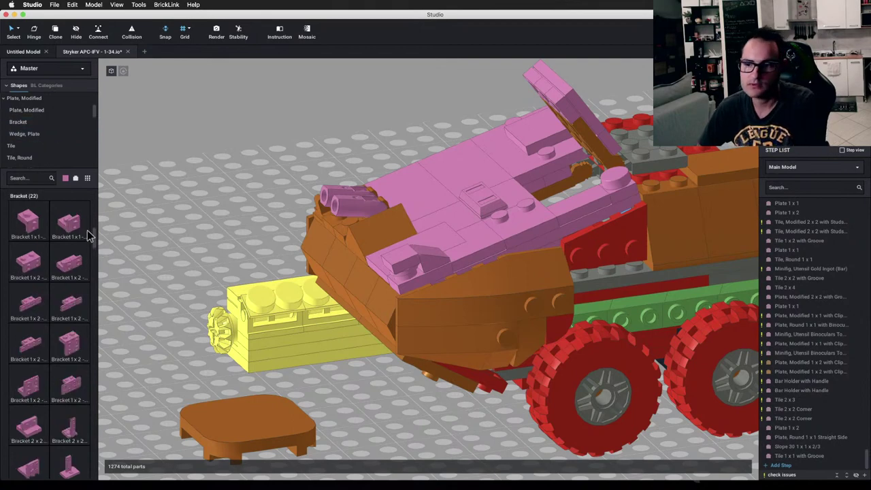
left_click_drag(87, 234, 371, 426)
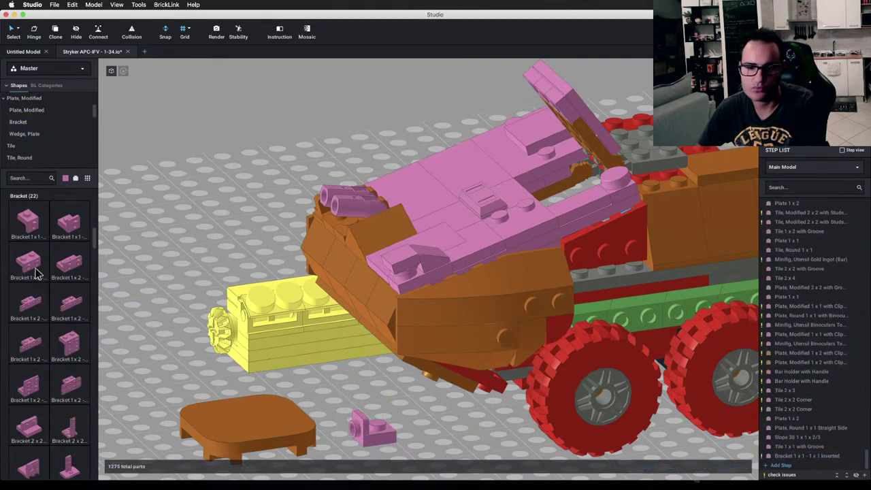
Step: Attach a Tile, Round 1 x 1 to the side stud of the loose bracket
scroll(44, 133, "up", 1)
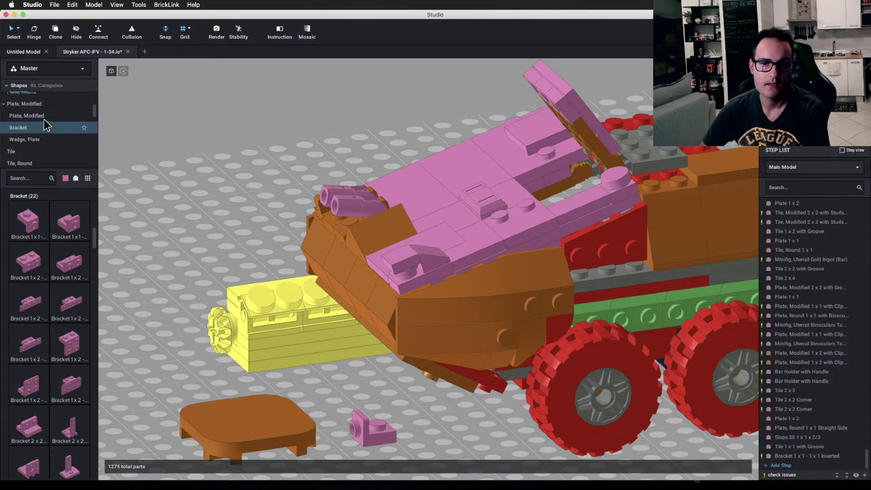
scroll(45, 129, "up", 3)
left_click(46, 128)
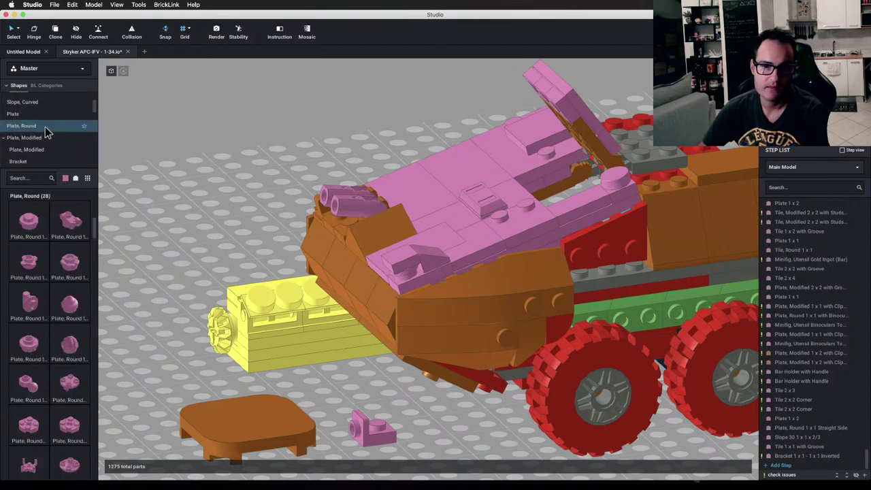
scroll(32, 153, "down", 5)
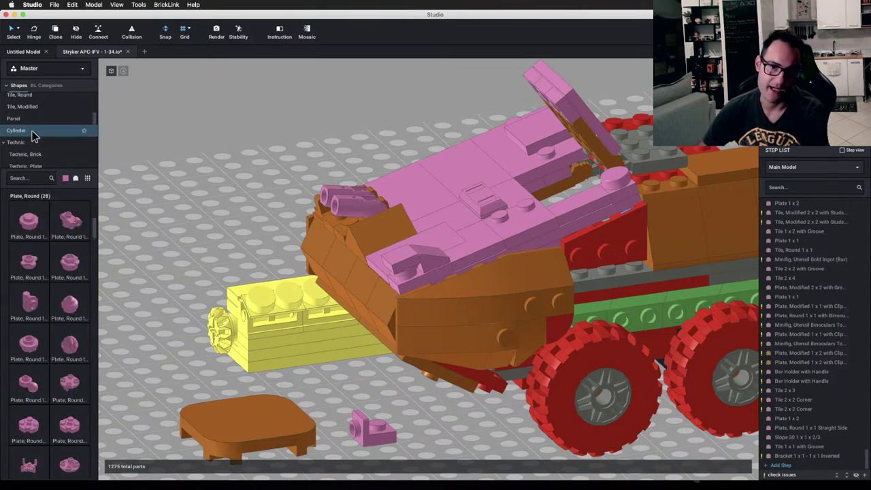
scroll(33, 137, "down", 3)
scroll(36, 143, "up", 3)
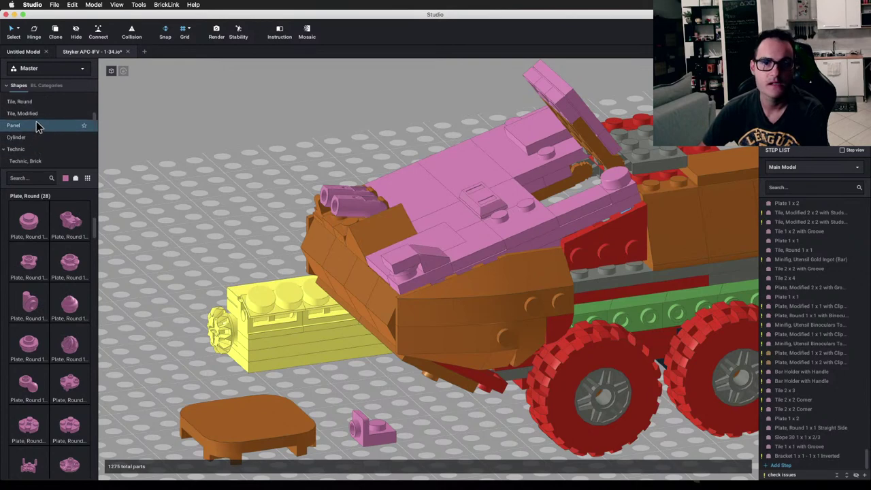
left_click(37, 102)
left_click(29, 221)
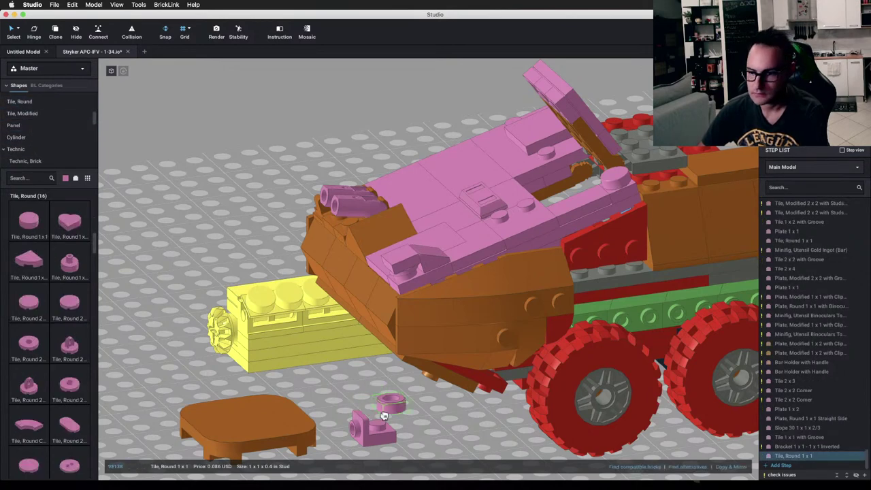
left_click(356, 430)
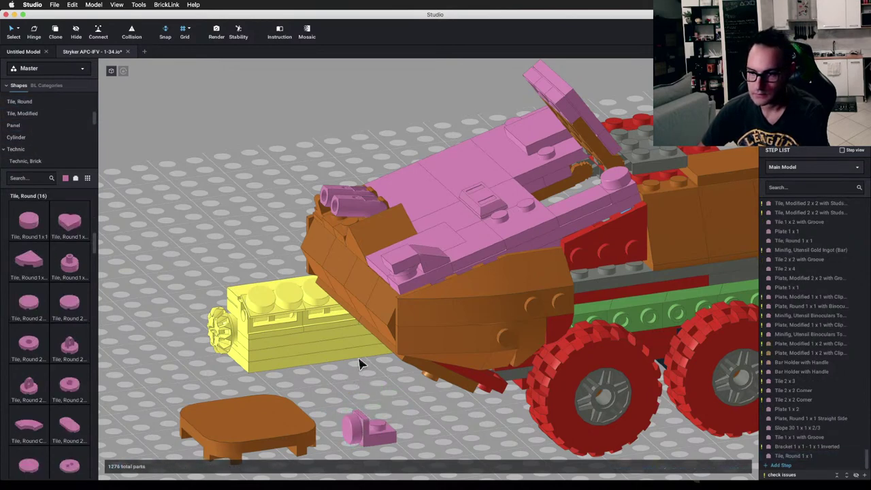
Step: Move the 1 x 1 tile and the round plate beneath it off the nose corner to beside the yellow engine
left_click(397, 264)
left_click(402, 278, "shift")
left_click_drag(402, 279, 239, 268)
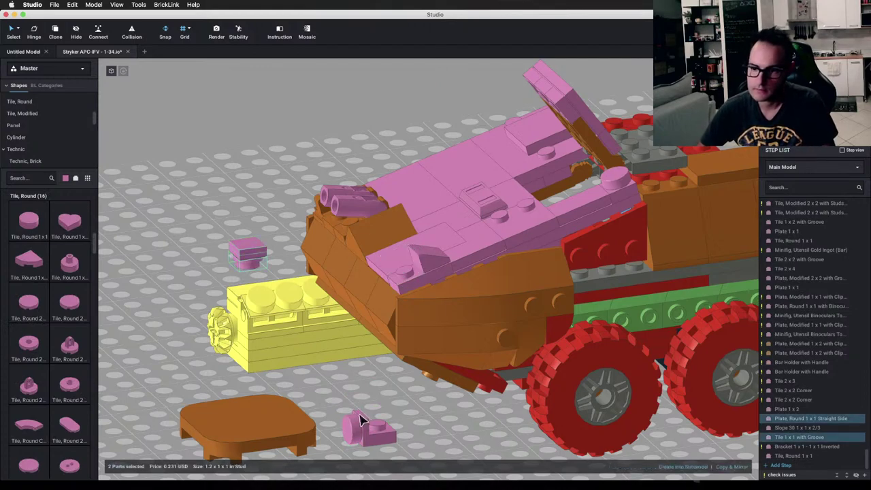
Step: Try the bracket with its round tile on the corner plate of the nose and set it aside behind the loose orange part
left_click(377, 429)
left_click(354, 424, "shift")
left_click_drag(354, 423, 400, 275)
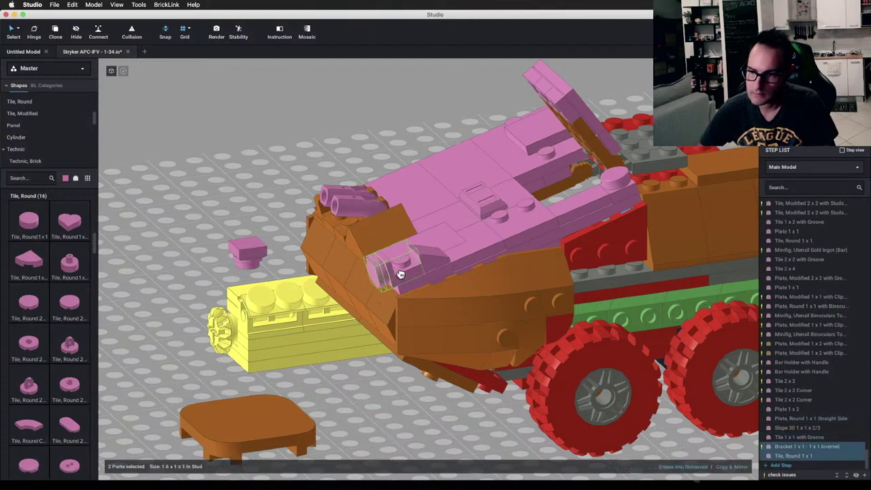
right_click_drag(401, 275, 416, 265)
right_click_drag(434, 258, 400, 273)
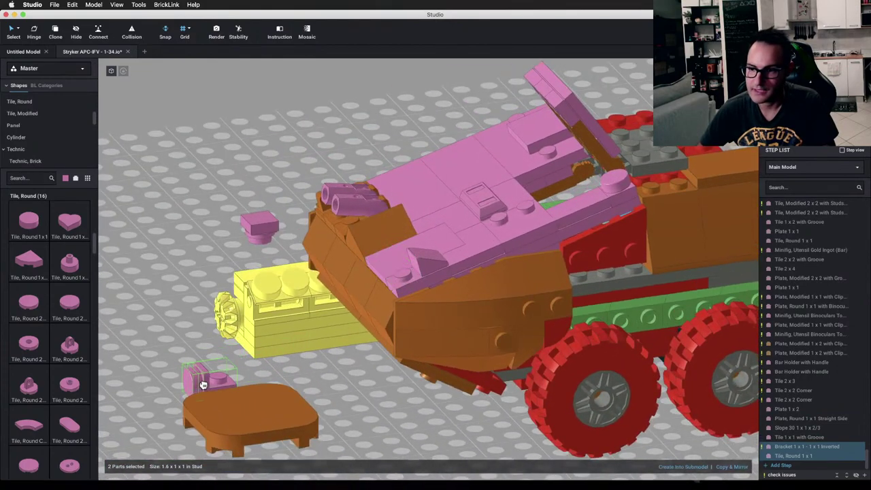
Step: Move the Plate 1 x 2 together with its Slope 30 1 x 1 x 2/3 off the nose corner to beside the yellow engine
left_click(420, 279)
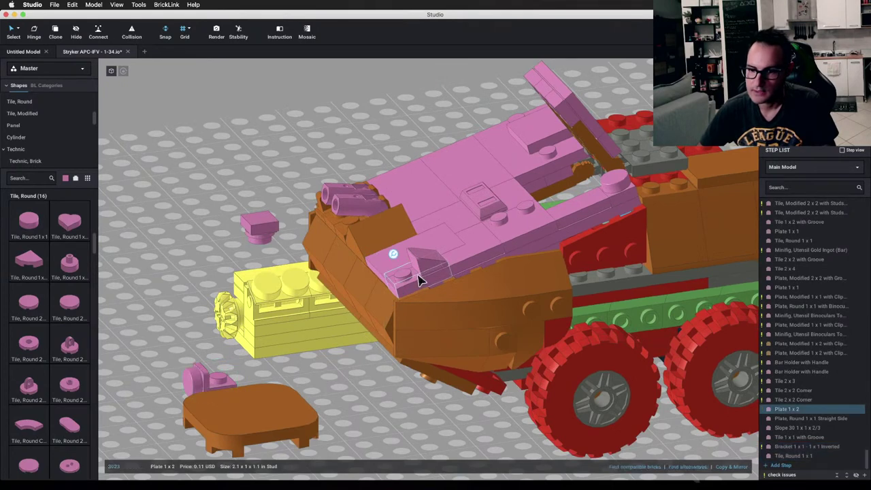
left_click(423, 271, "shift")
left_click_drag(414, 286, 195, 282)
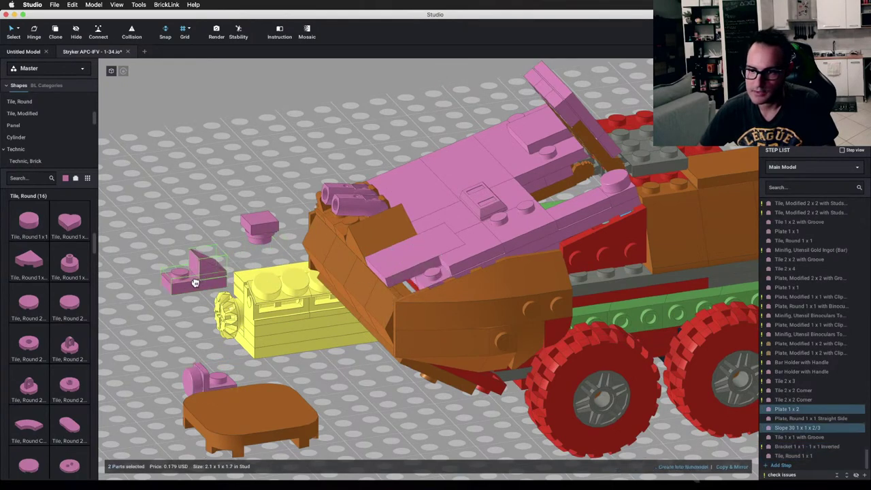
Step: Try to move the inverted bracket with its round tile onto the near front corner of the hood
left_click(192, 382)
left_click(217, 383, "shift")
left_click_drag(211, 385, 422, 274)
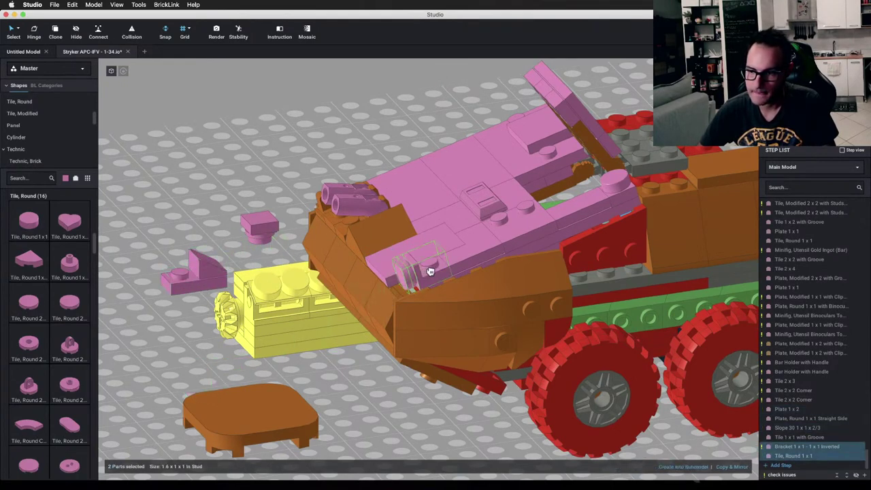
right_click_drag(431, 272, 376, 408)
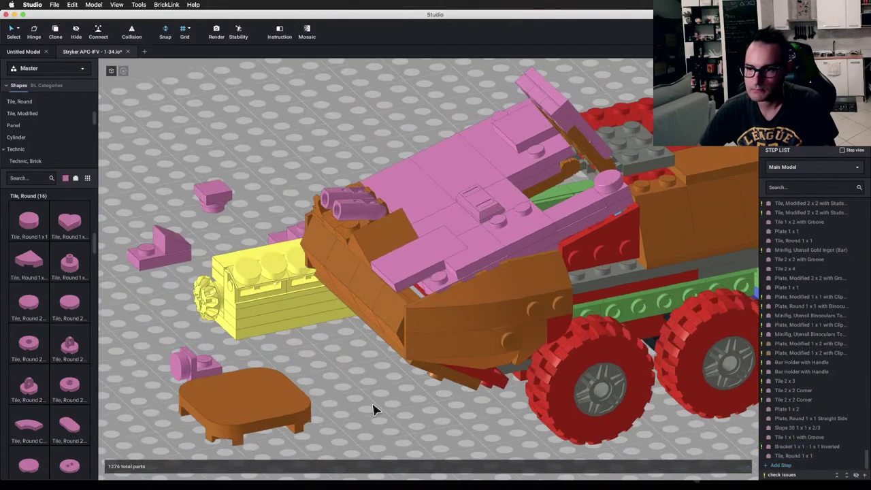
Step: Detach the 2 x 8 plate from the front of the hull and set it aside on the baseplate
left_click(412, 303)
left_click_drag(412, 303, 266, 129)
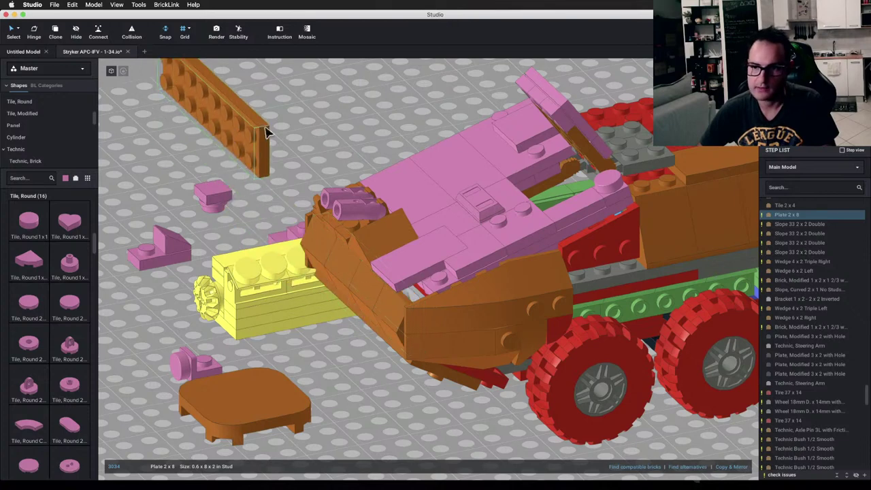
left_click(326, 134)
Step: Add a 1 x 2 plate upright at the near front corner of the hull
scroll(46, 123, "up", 2)
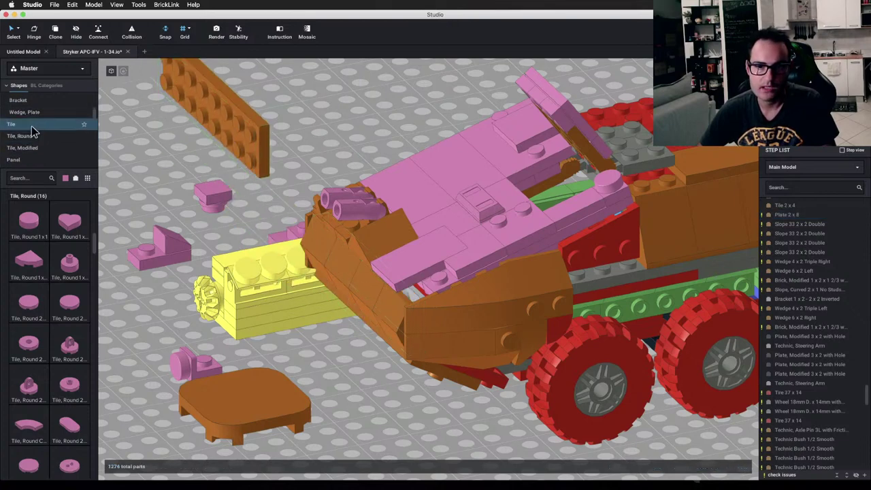
left_click(32, 127)
scroll(30, 133, "up", 5)
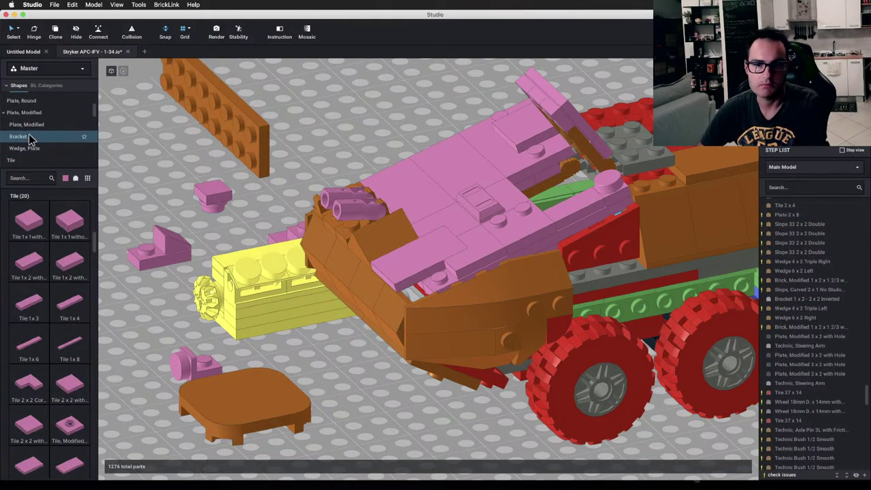
left_click(30, 129)
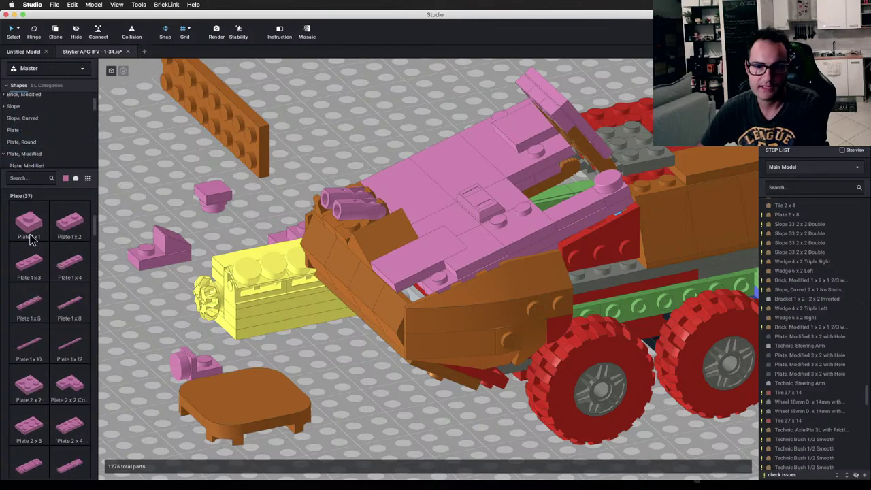
left_click(70, 225)
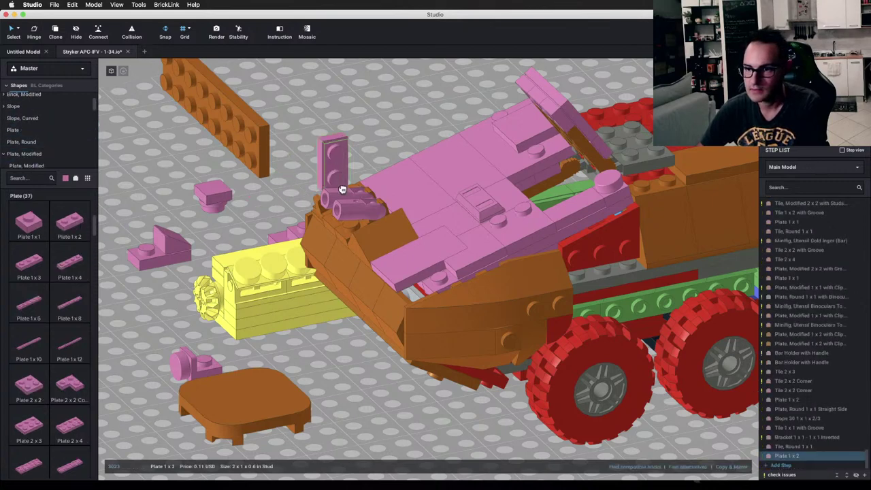
left_click(411, 402)
right_click_drag(410, 402, 153, 331)
Step: Move the loose round 1 x 1 tile onto the upright plate as a headlight and compare it with the reference photo
left_click(161, 405)
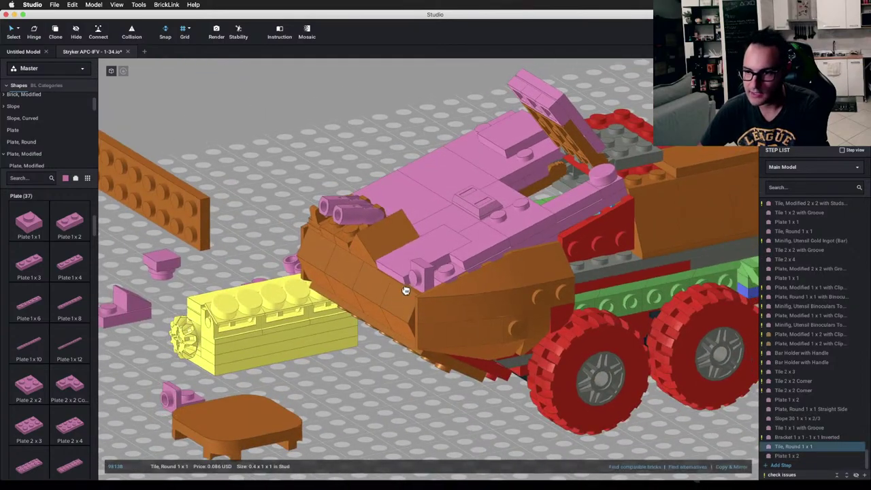
left_click(422, 384)
right_click_drag(422, 383, 450, 372)
key("ctrl+Left")
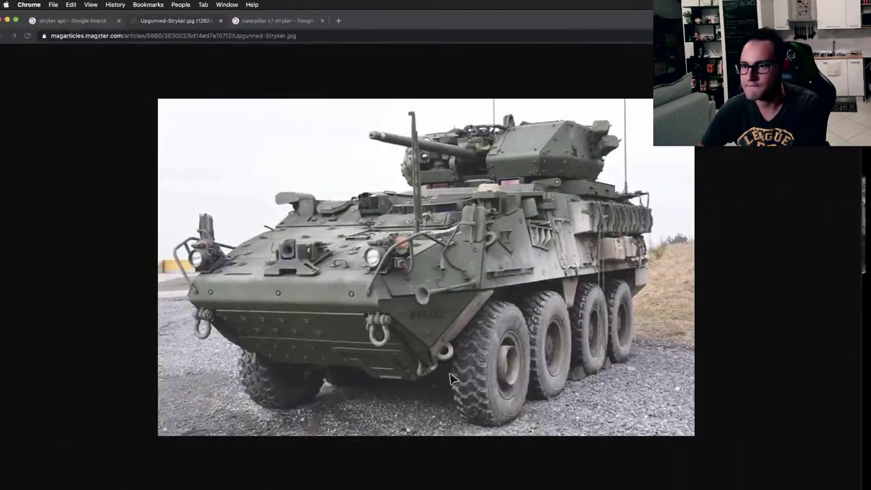
key("super+Tab")
Step: Add a 1 x 1 plate directly behind the upright plate that carries the round headlight tile
right_click_drag(548, 400, 492, 420)
scroll(420, 297, "up", 3)
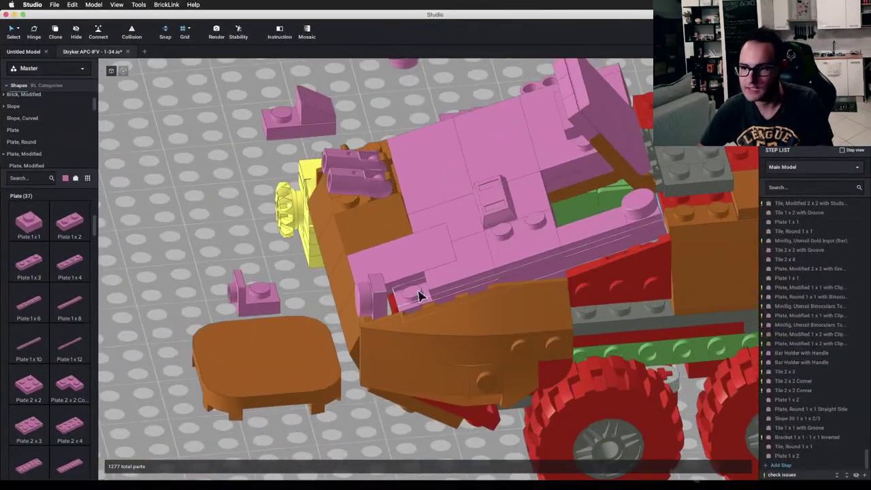
mouse_move(420, 296)
right_mouse_down()
mouse_move(410, 296)
mouse_move(415, 290)
right_mouse_up()
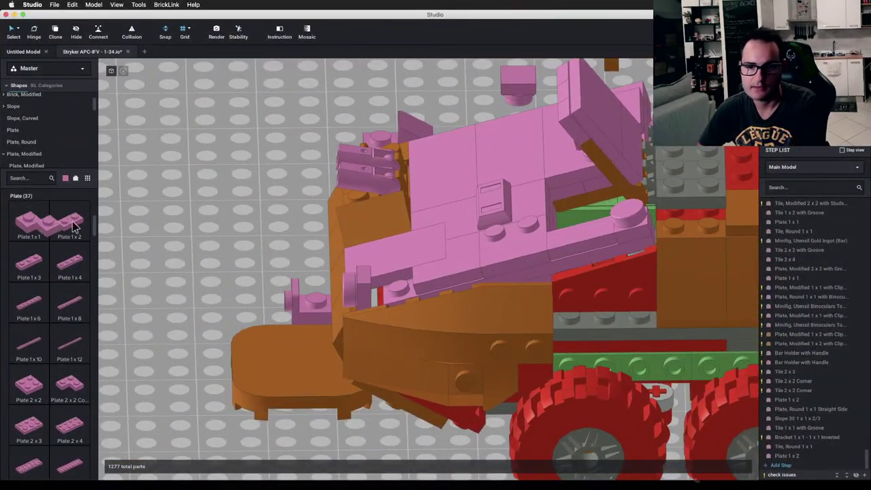
left_click_drag(74, 227, 300, 258)
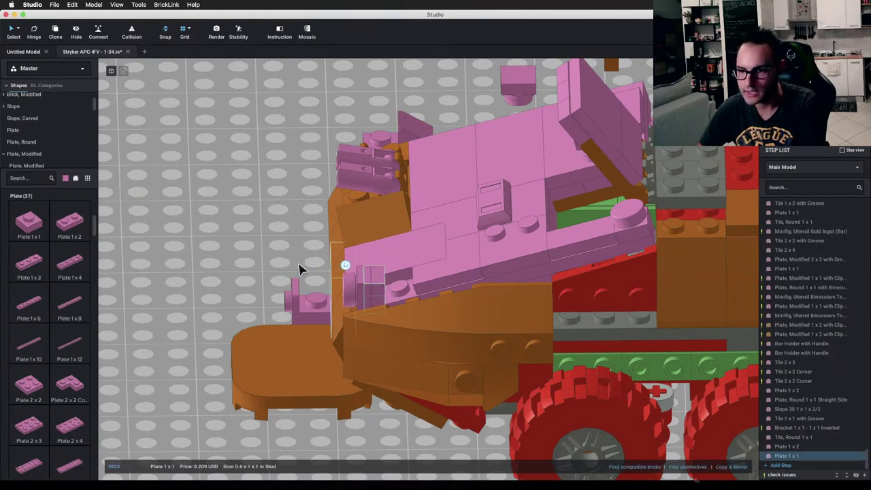
left_click(299, 270)
Step: Hide the row of orange slopes covering the front face of the hull
right_click_drag(278, 253, 276, 214)
scroll(279, 237, "up", 3)
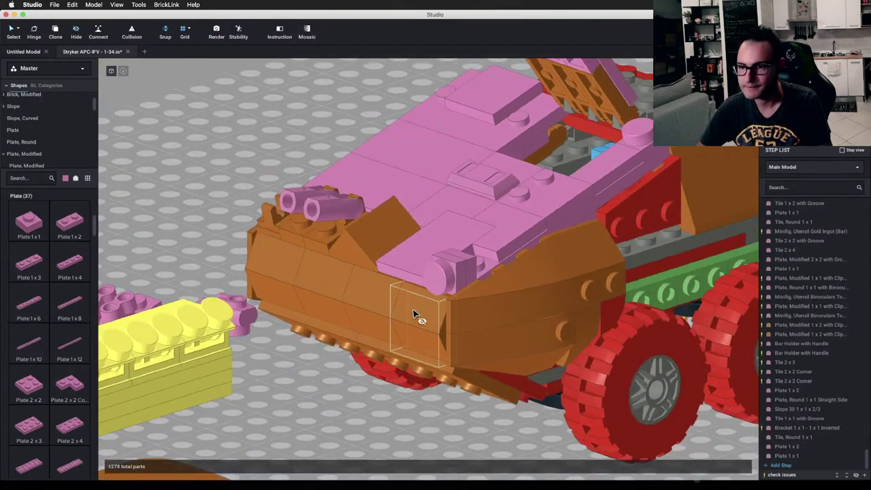
left_click(414, 313)
left_click(377, 302)
left_click(317, 287)
left_click(276, 272)
left_click(373, 309)
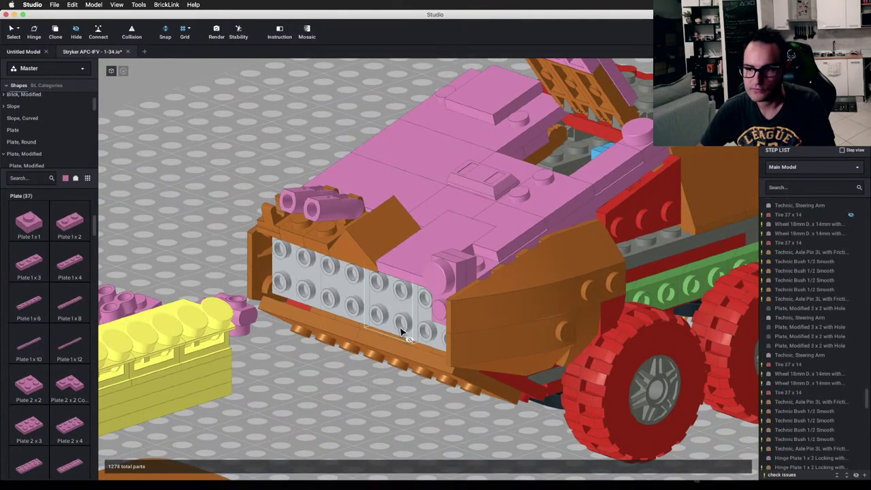
key("Escape")
Step: Delete the 1 x 2 plate below the round headlight tile and the part at the opposite front corner
right_click_drag(402, 332, 439, 322)
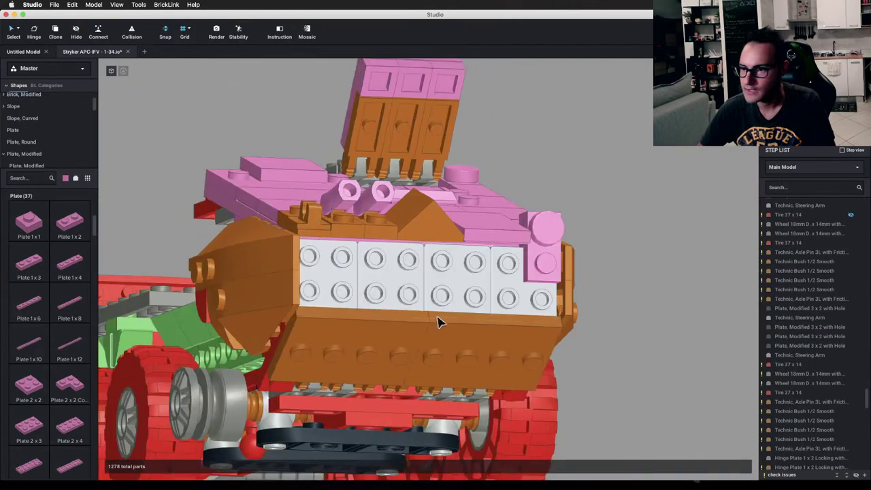
left_click(537, 266)
right_click_drag(541, 268, 529, 272)
key("Delete")
left_click(290, 248)
key("Delete")
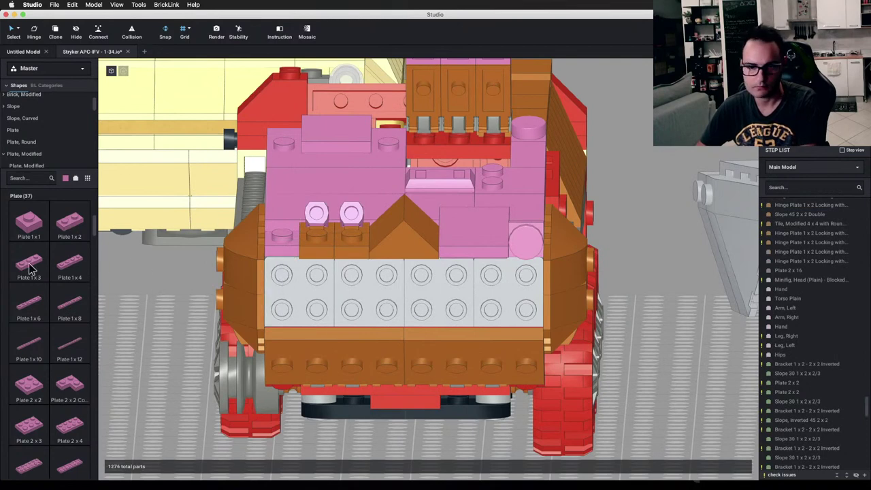
Step: Cover the exposed front face with an upright 1 x 3 plate at each end and a 2 x 6 plate between them
left_click_drag(28, 269, 282, 284)
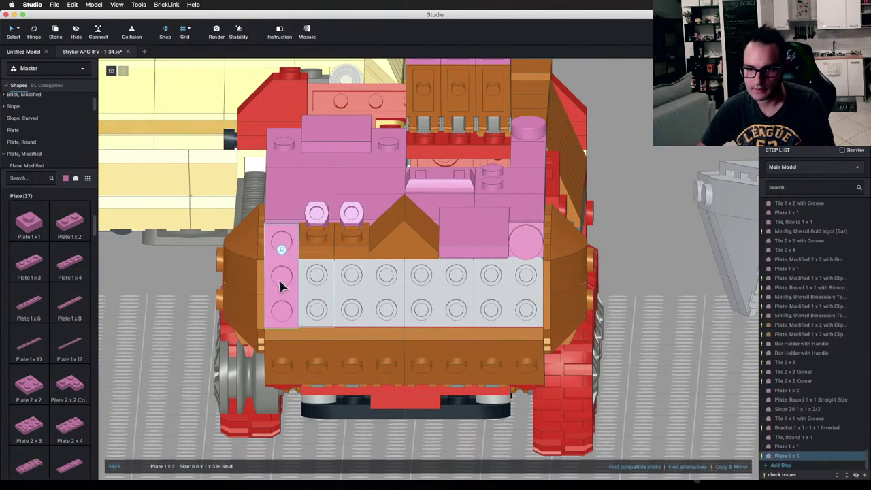
left_click(280, 286)
left_click(528, 285)
key("Escape")
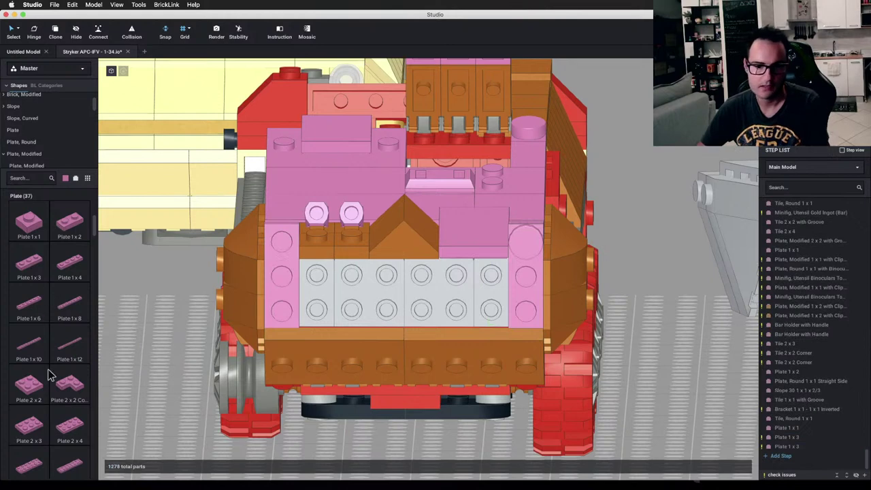
scroll(48, 374, "down", 3)
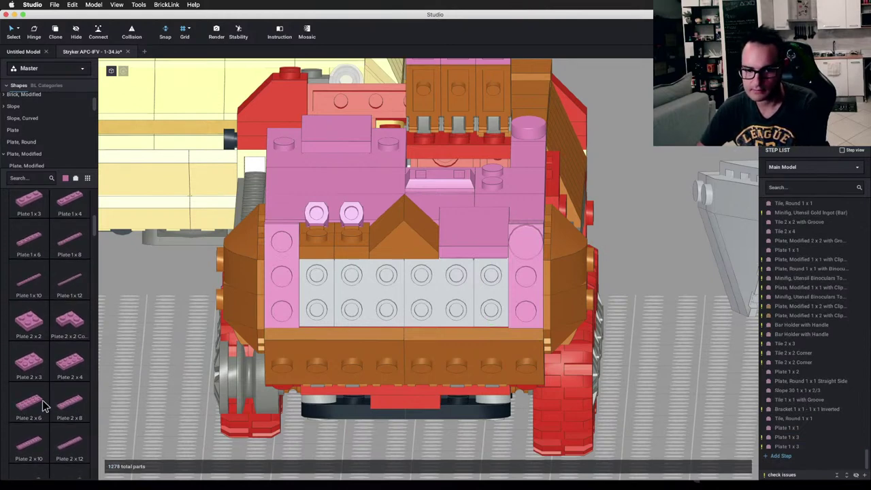
left_click_drag(42, 407, 397, 298)
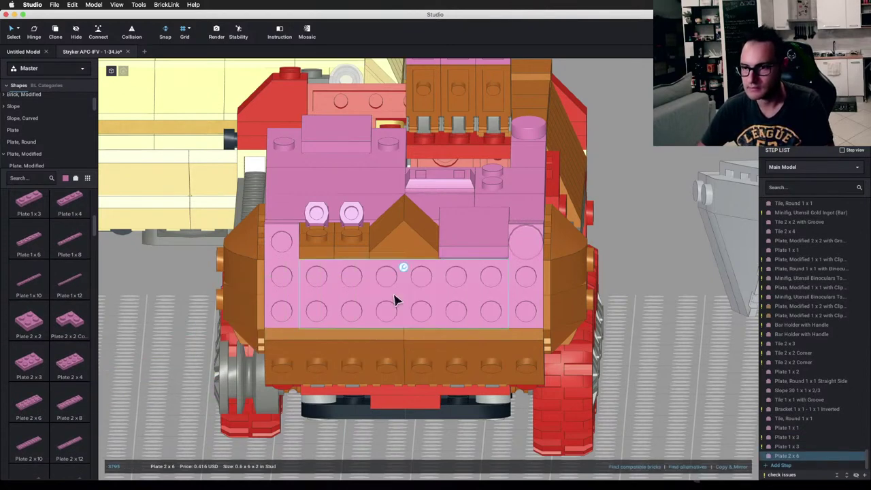
scroll(404, 267, "down", 5)
Step: Show the hidden front slopes again and delete the detached 2 x 8 plate
right_click_drag(367, 282, 351, 296)
left_click(271, 212)
left_click(139, 216)
key("Delete")
Step: Copy the round 1 x 1 headlight tile onto the opposite front corner and compare the front with the reference photo
scroll(395, 298, "up", 5)
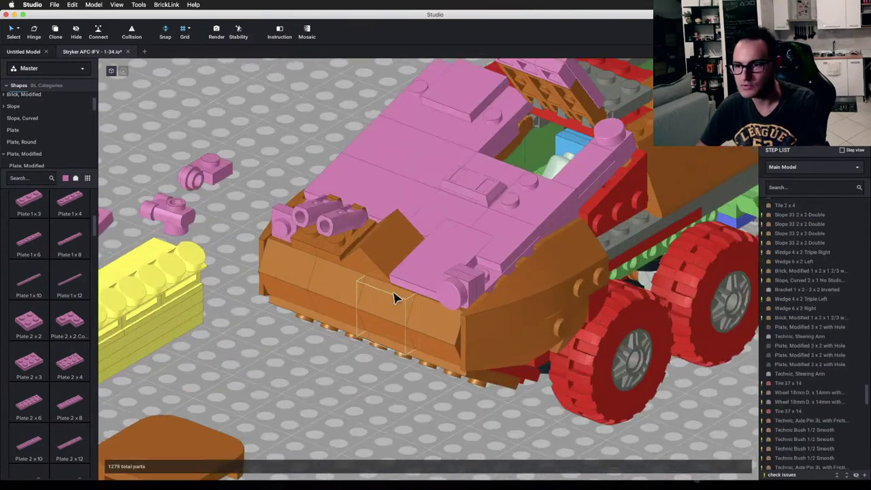
left_click_drag(450, 298, 317, 267, "alt")
left_click(286, 240)
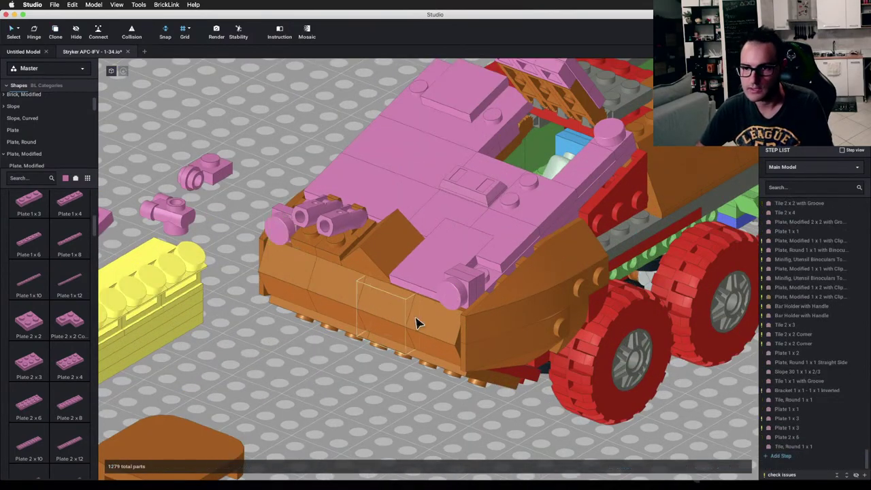
mouse_move(415, 323)
right_mouse_down()
mouse_move(428, 304)
mouse_move(475, 314)
mouse_move(426, 313)
right_mouse_up()
key("ctrl+Left")
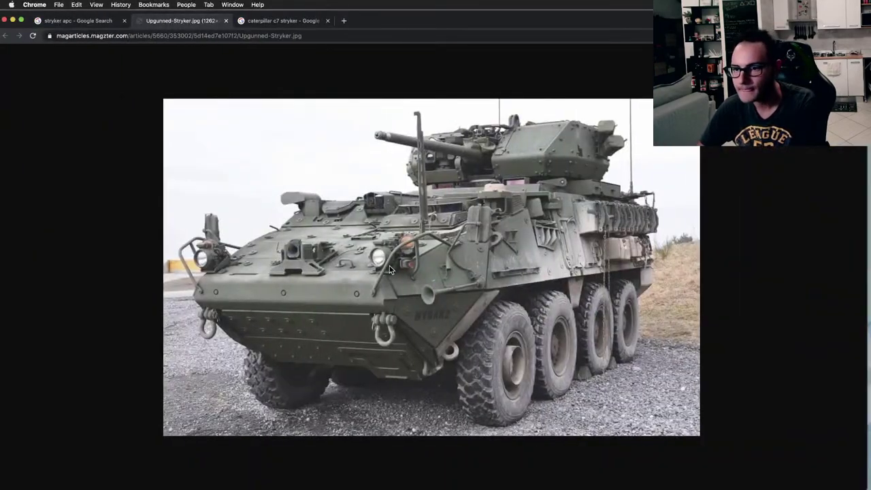
key("ctrl+Right")
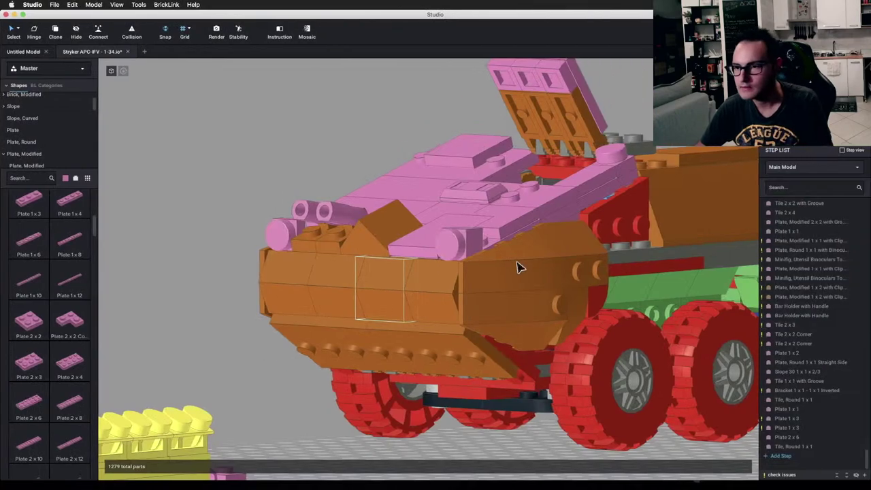
right_click_drag(517, 267, 469, 283)
key("Delete")
right_click_drag(385, 293, 461, 306)
key("super+z")
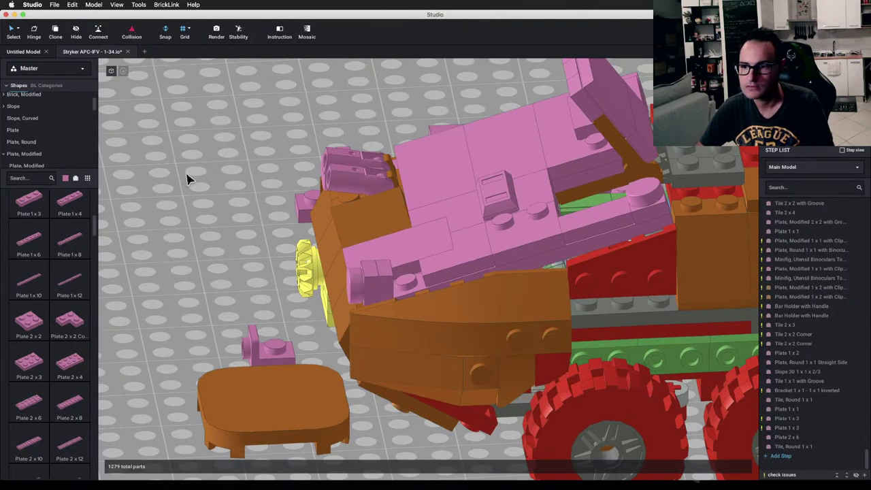
Step: Duplicate the 1 x 1 plate behind the near headlight and place the copy behind the opposite headlight
right_click_drag(331, 239, 334, 249)
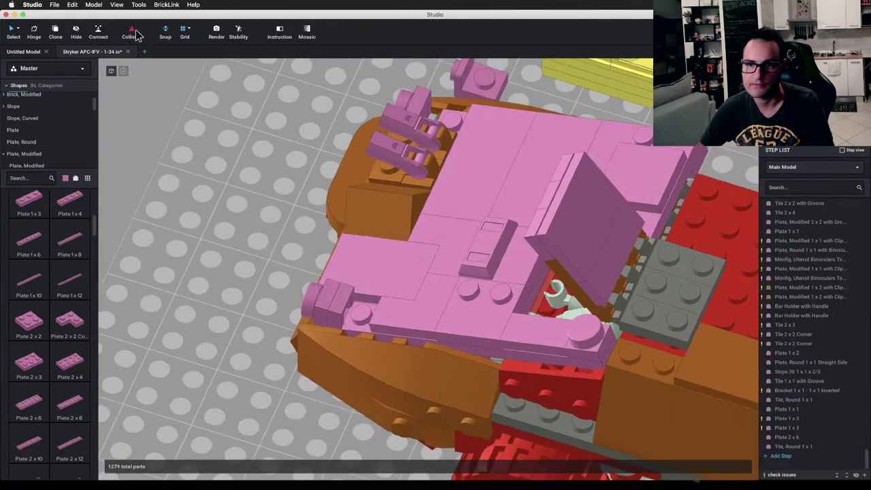
left_click(338, 301)
key("super+d")
right_click_drag(443, 136, 431, 199)
left_click(514, 180)
right_click_drag(452, 238, 125, 168)
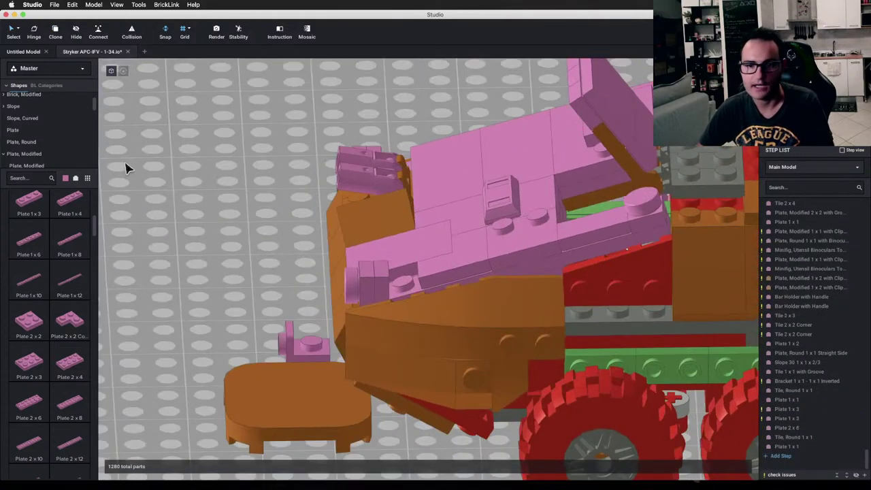
right_click_drag(465, 237, 432, 255)
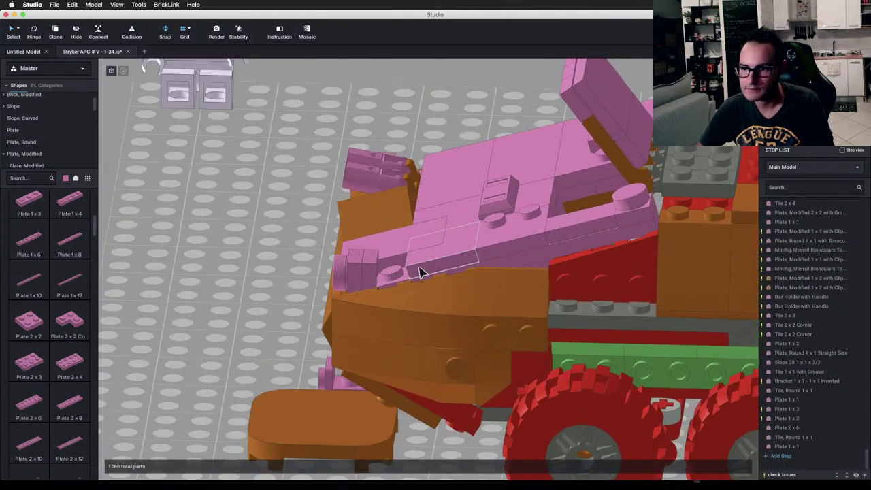
Step: Examine the vehicle's front from several angles and browse the part categories for further detail parts
scroll(33, 140, "up", 2)
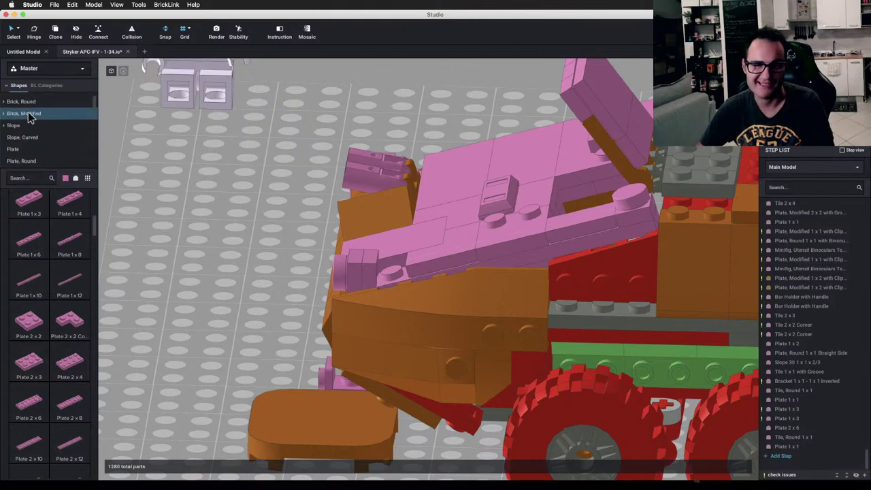
scroll(37, 143, "down", 4)
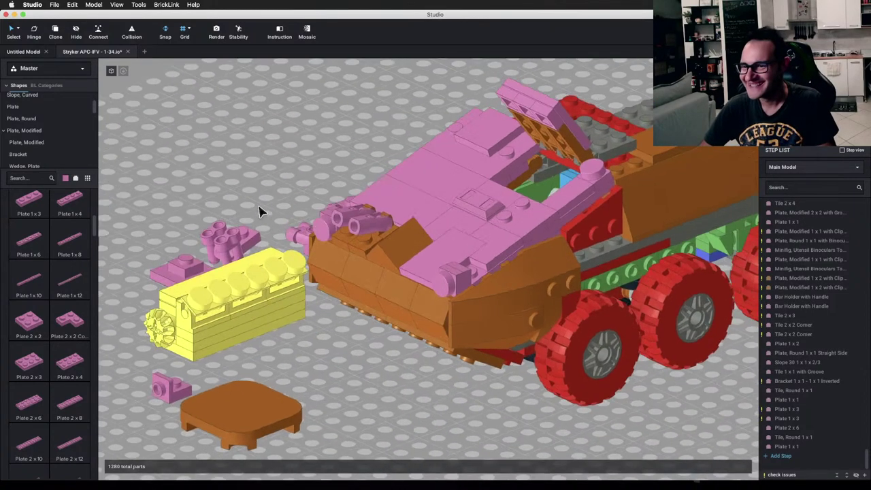
scroll(262, 210, "up", 3)
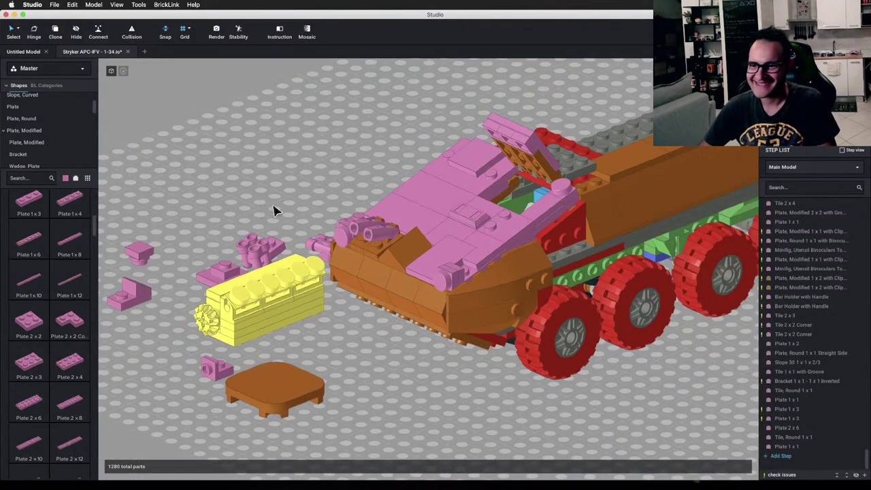
right_click_drag(275, 210, 320, 195)
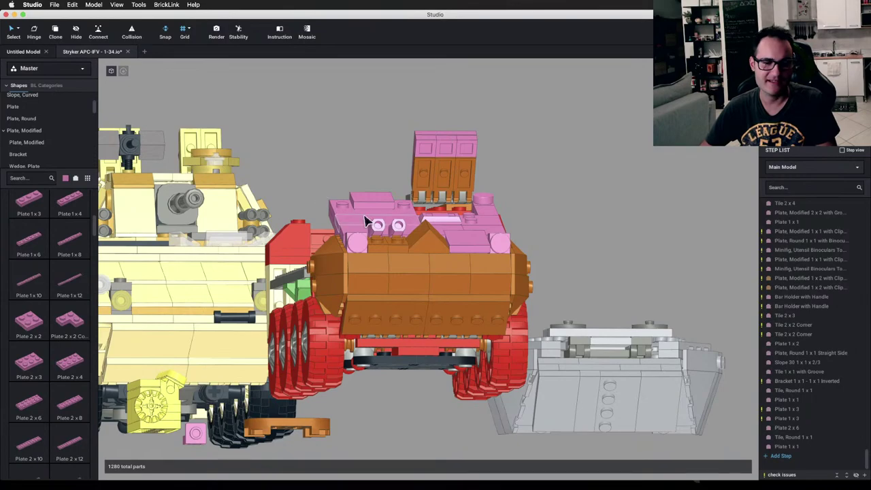
right_click_drag(593, 225, 366, 229)
scroll(214, 203, "up", 3)
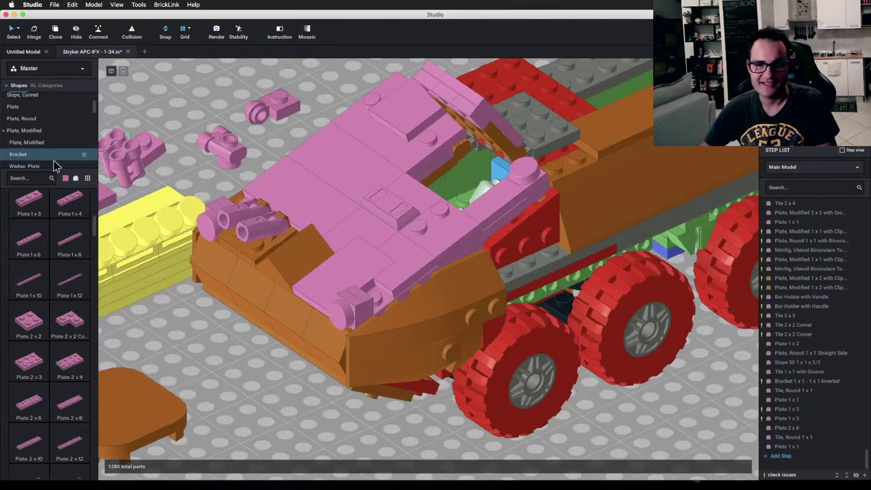
left_click(34, 112)
scroll(50, 151, "down", 6)
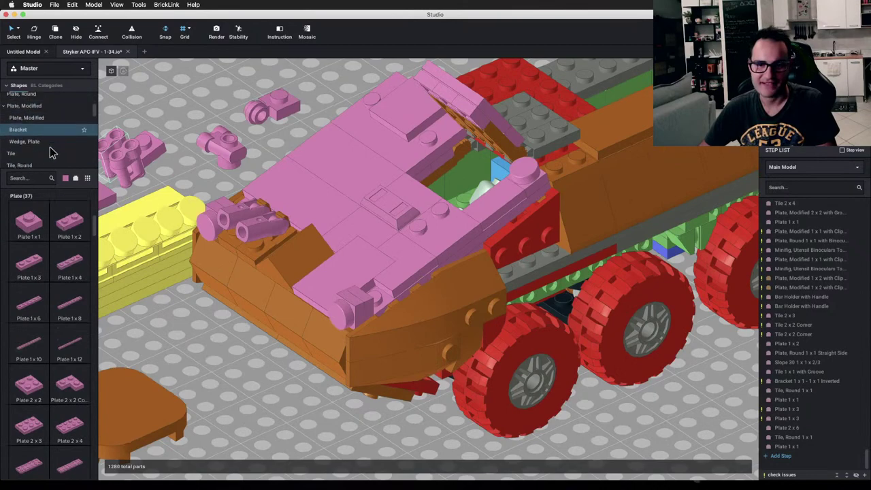
scroll(191, 127, "down", 1)
right_click_drag(191, 127, 247, 171)
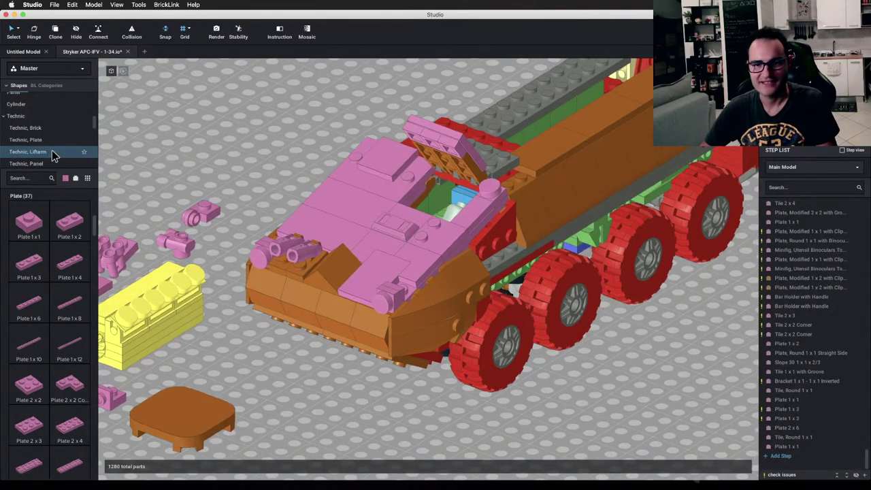
Step: Place a 1 x 1 grooved tile from the Tile category behind the near headlight
scroll(54, 155, "up", 1)
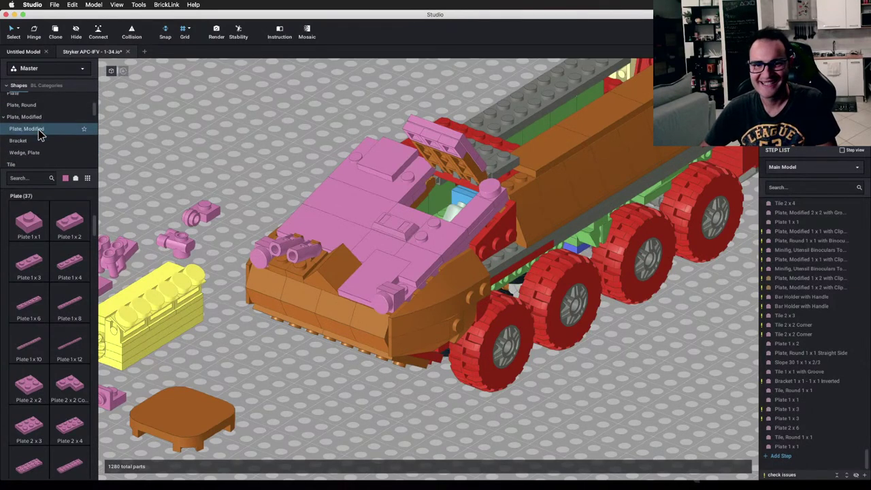
scroll(42, 138, "down", 3)
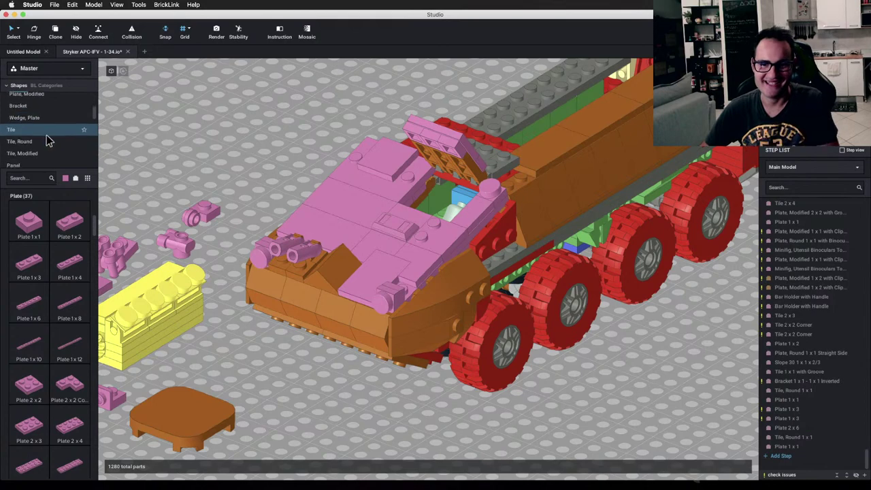
left_click(46, 132)
left_click(23, 225)
scroll(439, 306, "up", 2)
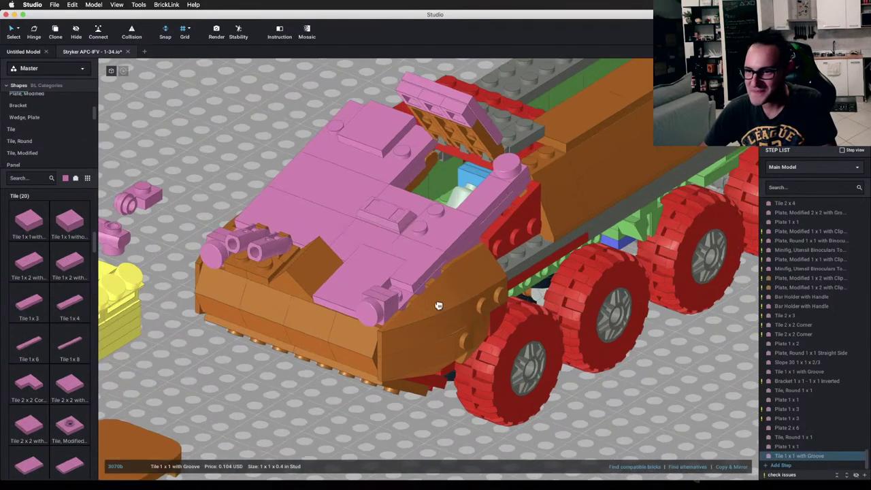
right_click_drag(440, 306, 386, 291)
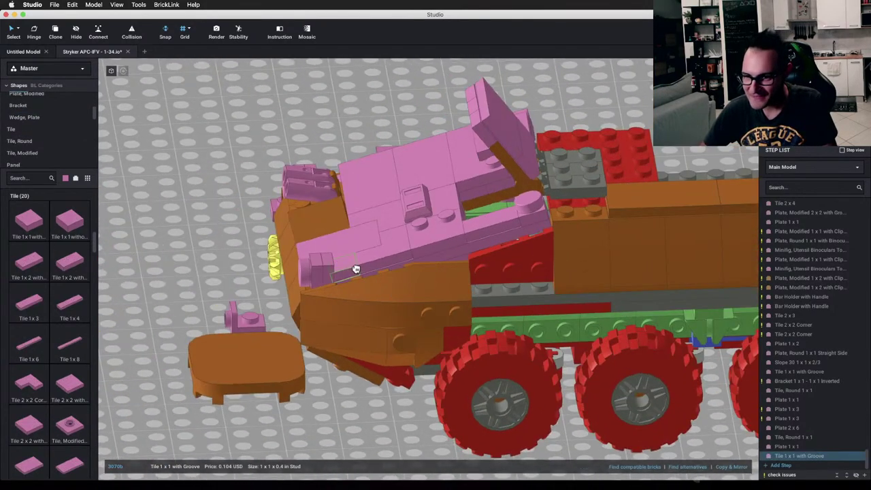
left_click(365, 406)
scroll(409, 367, "up", 10)
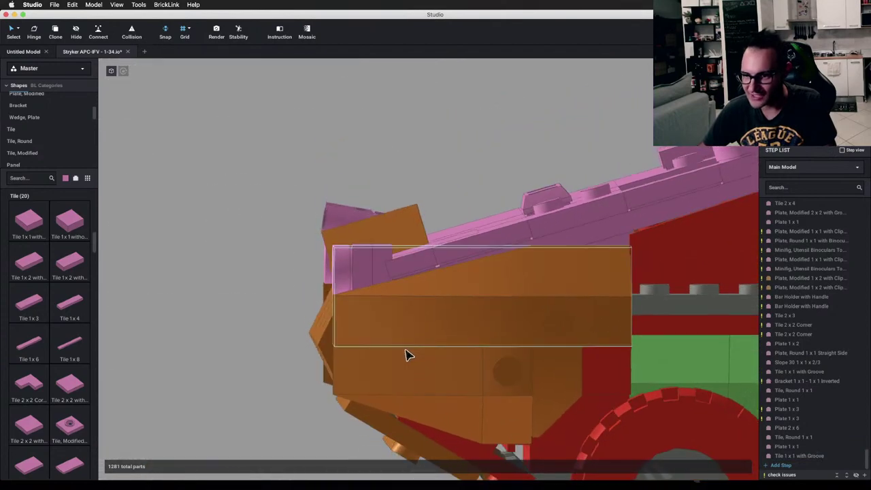
Step: Try removing the 1 x 1 plate behind the near headlight and restore it
left_click(385, 257)
key("Delete")
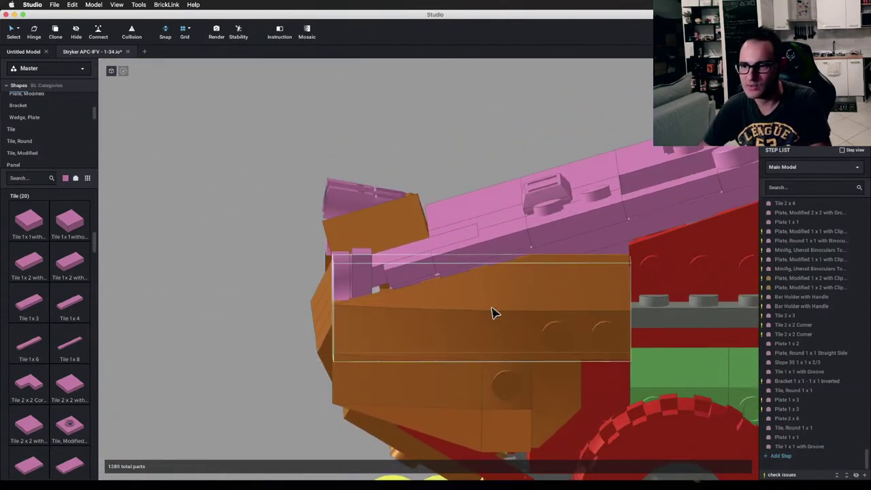
right_click_drag(491, 310, 474, 320)
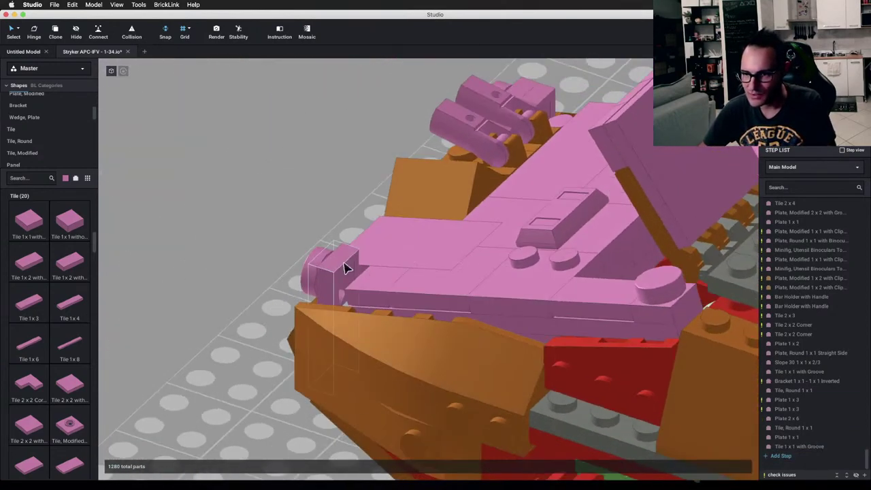
right_click_drag(403, 302, 421, 280)
key("super+v")
Step: Delete the grooved 1 x 1 tile added behind the near headlight
left_click(416, 283)
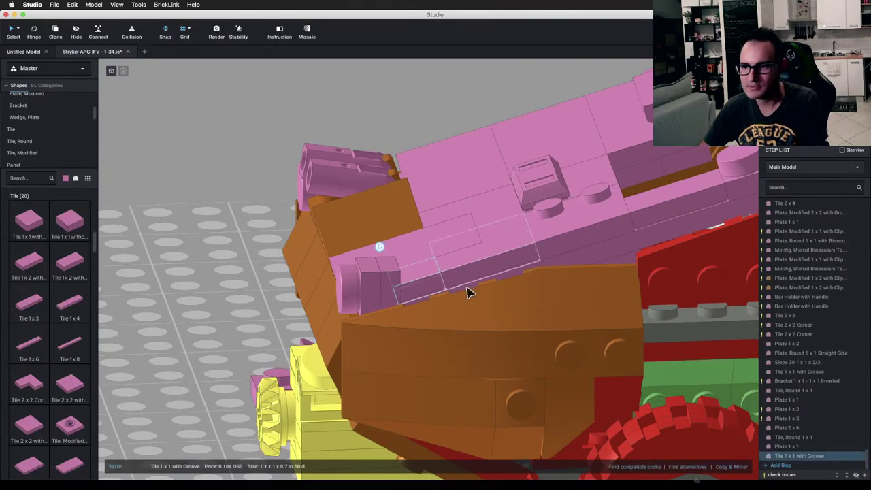
key("Delete")
mouse_move(525, 280)
right_mouse_down()
mouse_move(527, 295)
mouse_move(549, 298)
mouse_move(570, 283)
mouse_move(519, 276)
right_mouse_up()
scroll(427, 280, "down", 10)
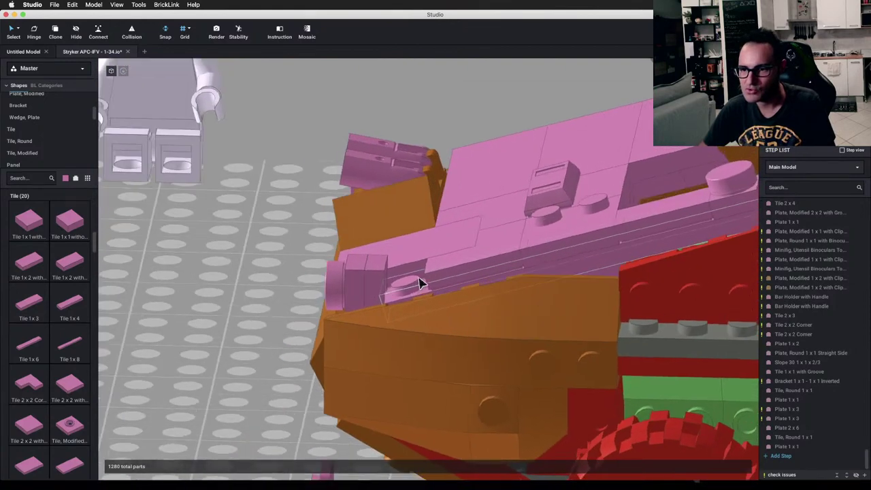
Step: Replace the 1 x 1 plate behind the near headlight with a Bracket 1 x 1 - 1 x 1
left_click(374, 290)
key("Delete")
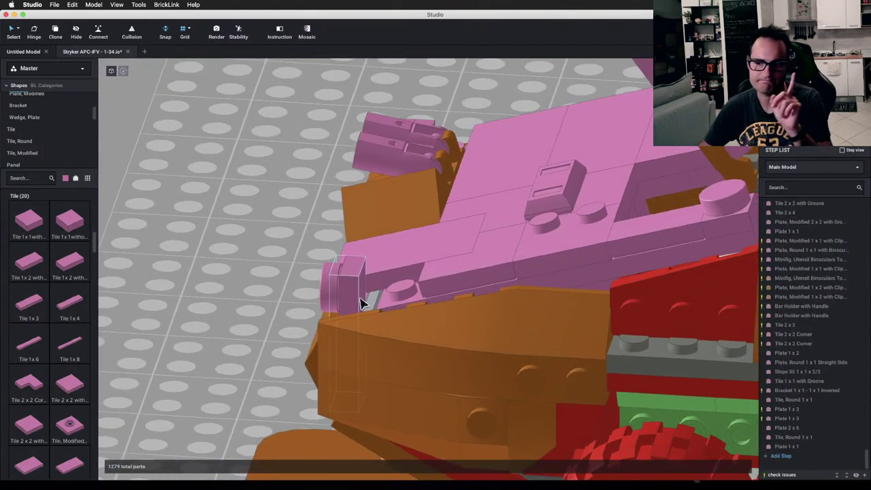
scroll(60, 165, "down", 10)
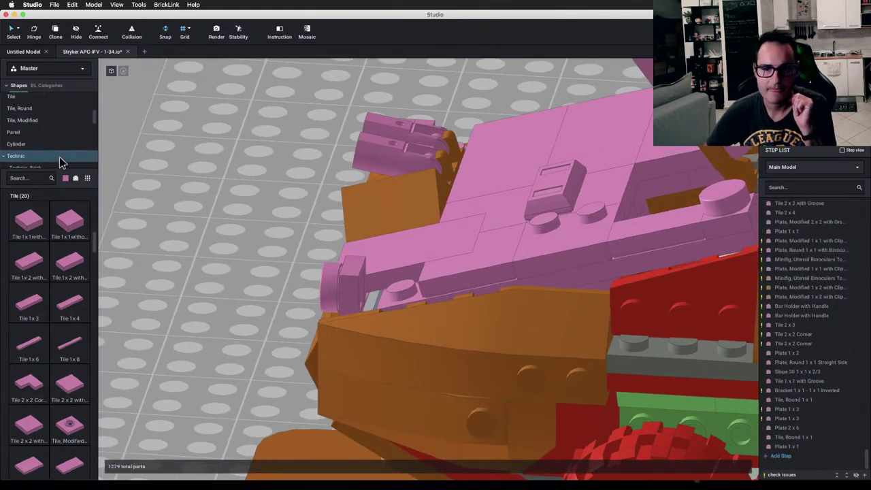
scroll(57, 162, "down", 5)
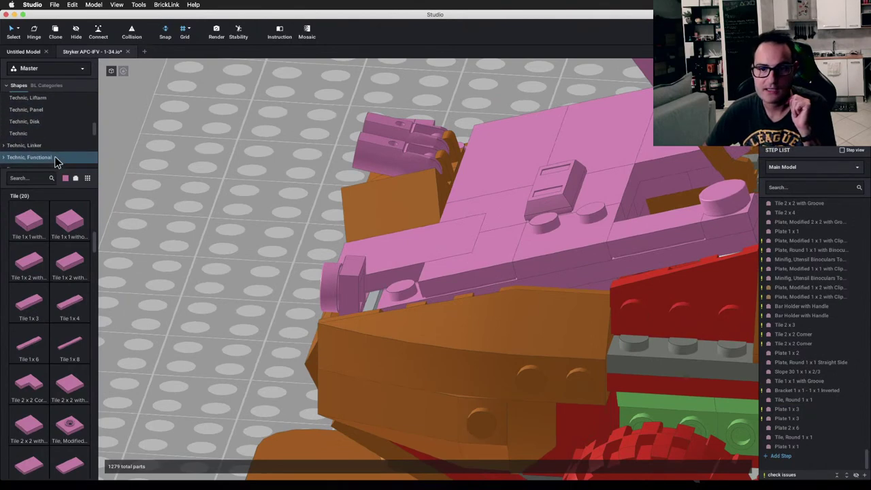
scroll(47, 152, "up", 1)
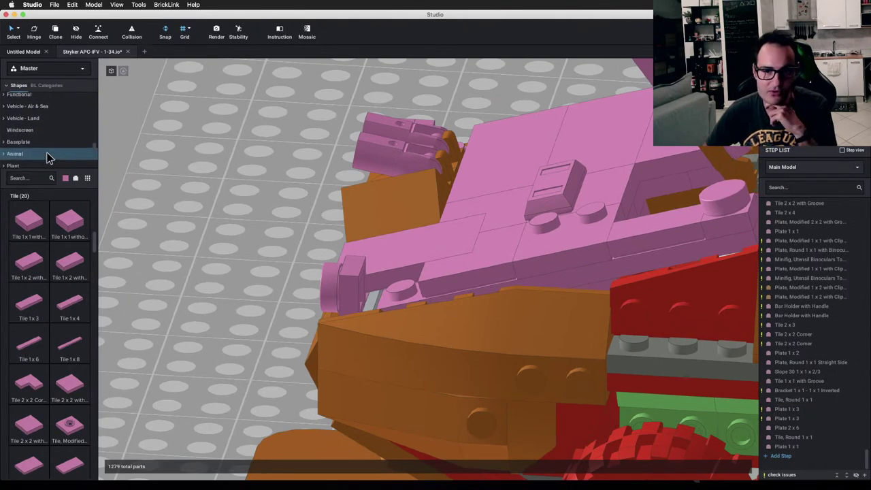
scroll(47, 156, "up", 12)
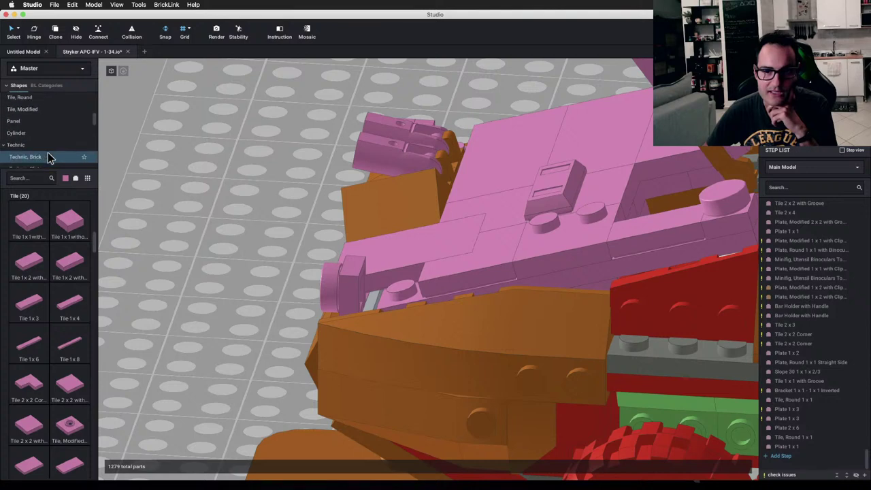
left_click(48, 158)
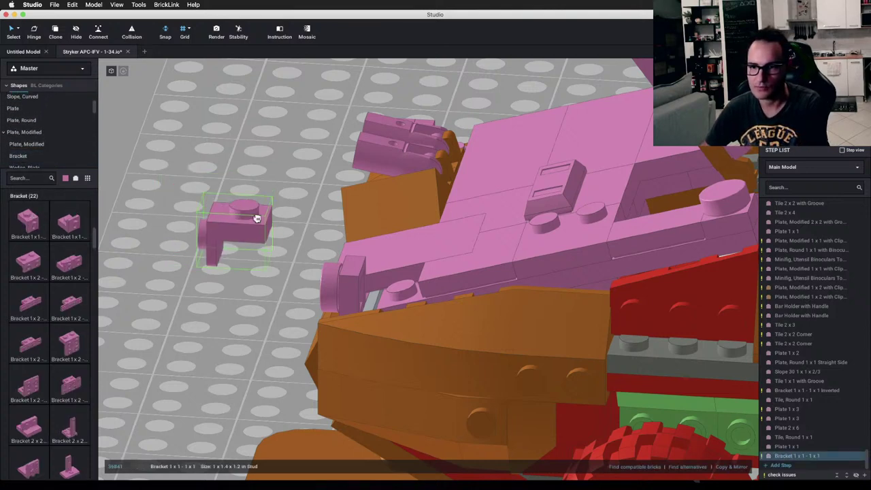
left_click(399, 272)
right_click_drag(267, 232, 268, 224)
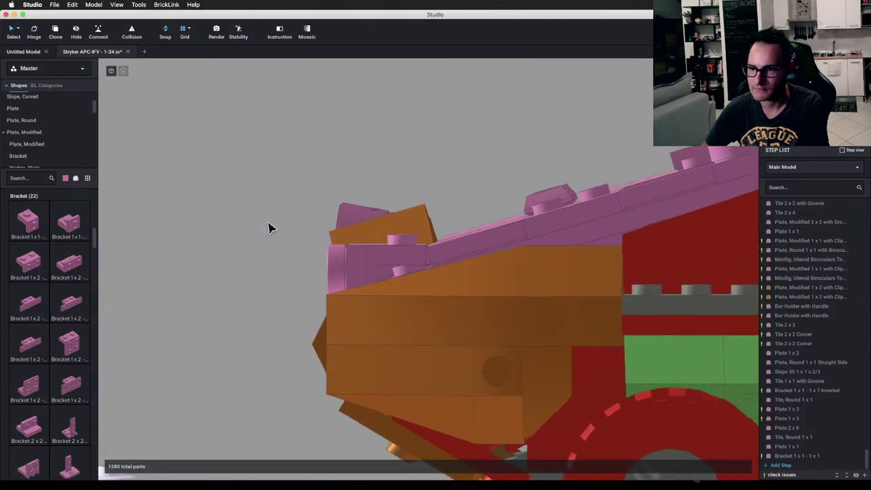
Step: Check the new bracket's fit against the plates behind the near headlight
left_click(133, 32)
right_click_drag(217, 185, 222, 192)
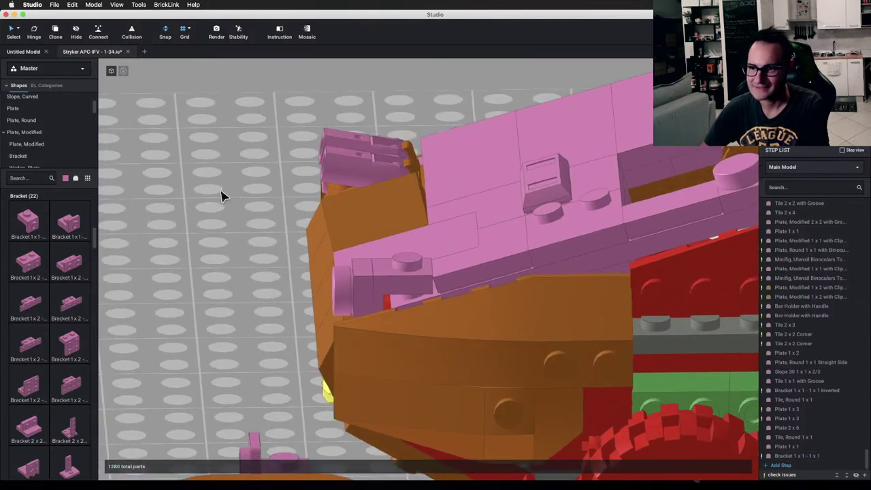
mouse_move(412, 278)
right_mouse_down()
mouse_move(465, 271)
mouse_move(405, 273)
mouse_move(411, 266)
mouse_move(417, 290)
right_mouse_up()
left_click(415, 277)
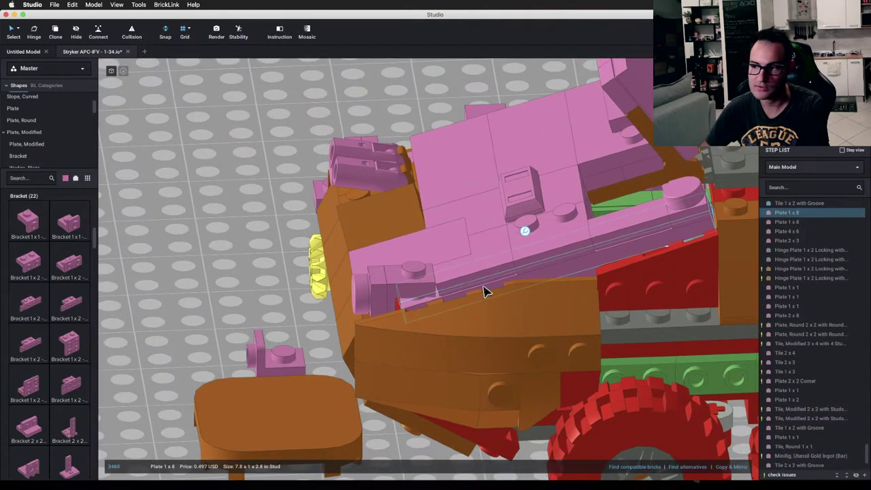
Step: Try pulling the bracket off the nose and reorienting it beside the vehicle, and undo the change
left_click(233, 267)
left_click_drag(398, 282, 173, 234)
key("Up")
key("Left")
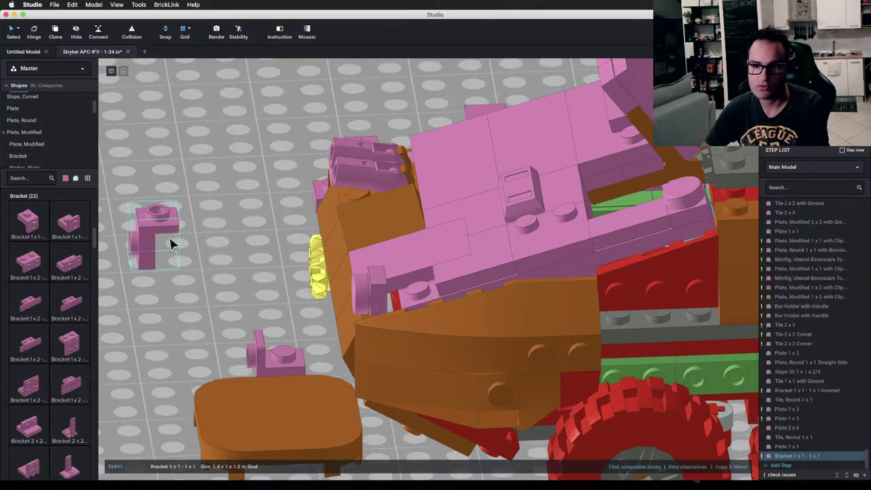
left_click(391, 293)
right_click_drag(391, 293, 254, 275)
key("super+z")
Step: Add a second Bracket 1 x 1 - 1 x 1 to the baseplate beside the vehicle's nose
left_click(34, 228)
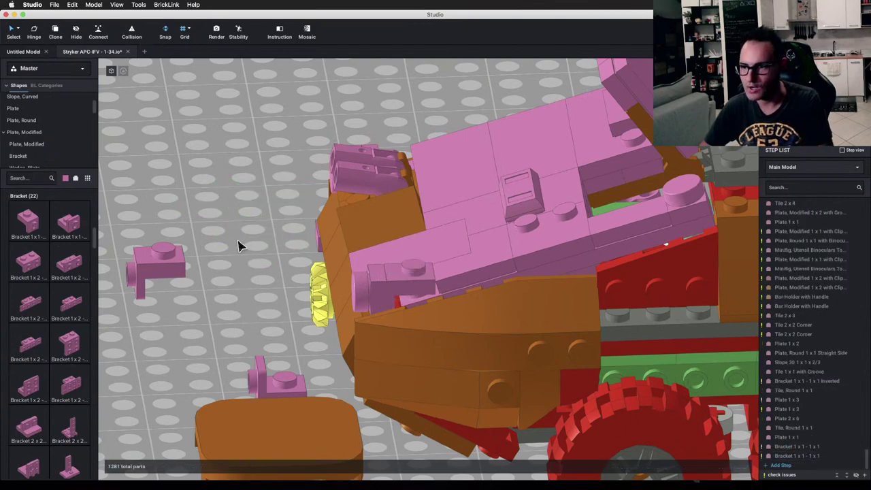
right_click_drag(238, 246, 241, 233)
Step: Hide the brown side wedge below the near headlight and delete the 1 x 8 plate along the hood's lower edge
key("l")
left_click(533, 309)
right_click_drag(533, 312, 530, 293)
right_click_drag(444, 249, 453, 277)
left_click(451, 268)
key("Delete")
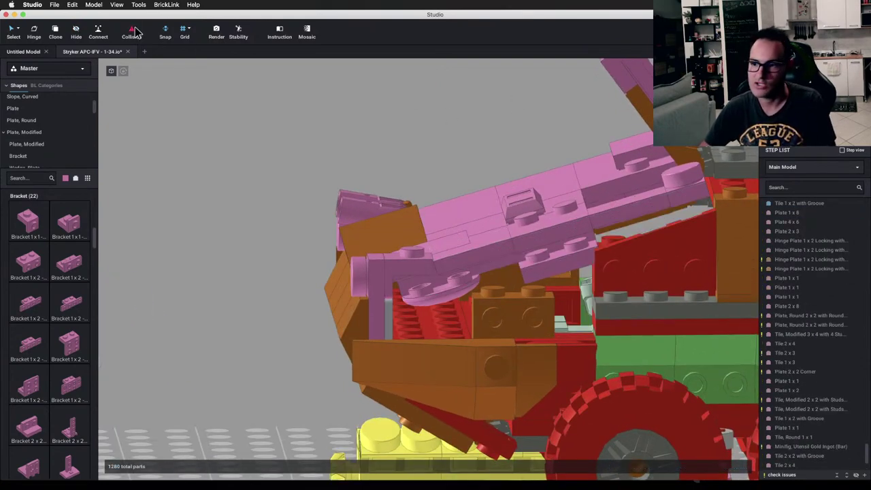
Step: Hide the near front wheel to expose the steering arm and the chassis plates under the nose
mouse_move(205, 257)
right_mouse_down()
mouse_move(210, 265)
mouse_move(202, 269)
mouse_move(208, 245)
mouse_move(211, 266)
right_mouse_up()
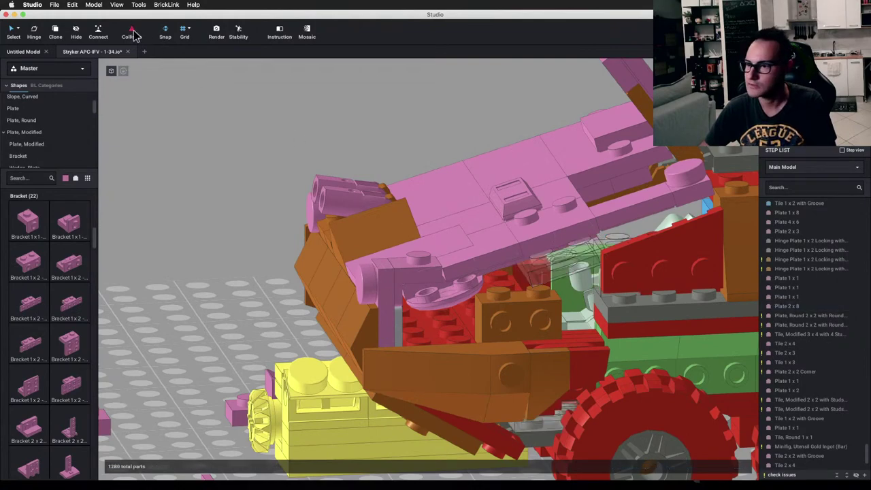
right_click_drag(268, 100, 388, 316)
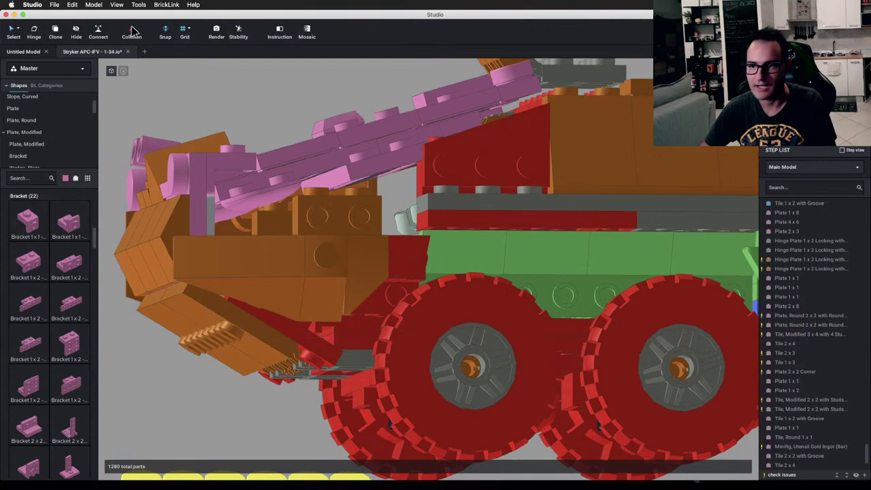
mouse_move(288, 317)
right_mouse_down()
mouse_move(296, 288)
mouse_move(288, 331)
mouse_move(298, 329)
right_mouse_up()
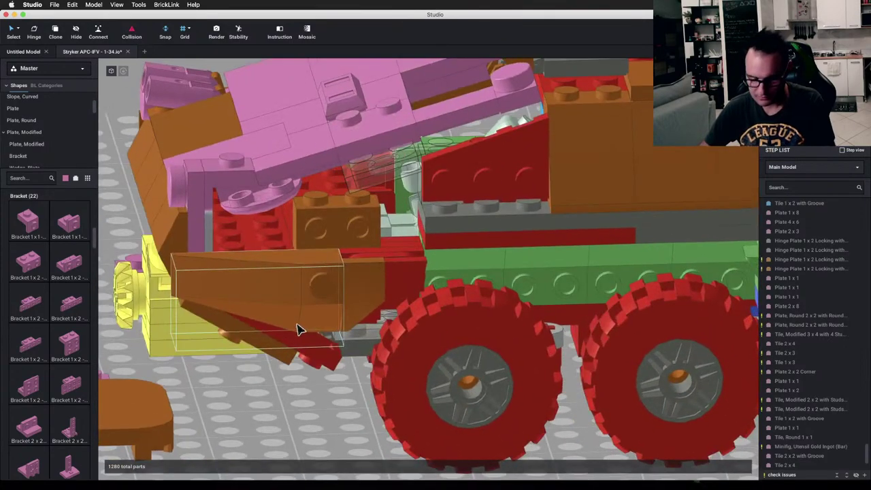
left_click(468, 318)
middle_click_drag(460, 388, 465, 313)
scroll(469, 294, "up", 2)
right_click_drag(456, 298, 453, 294)
right_click_drag(460, 261, 450, 282)
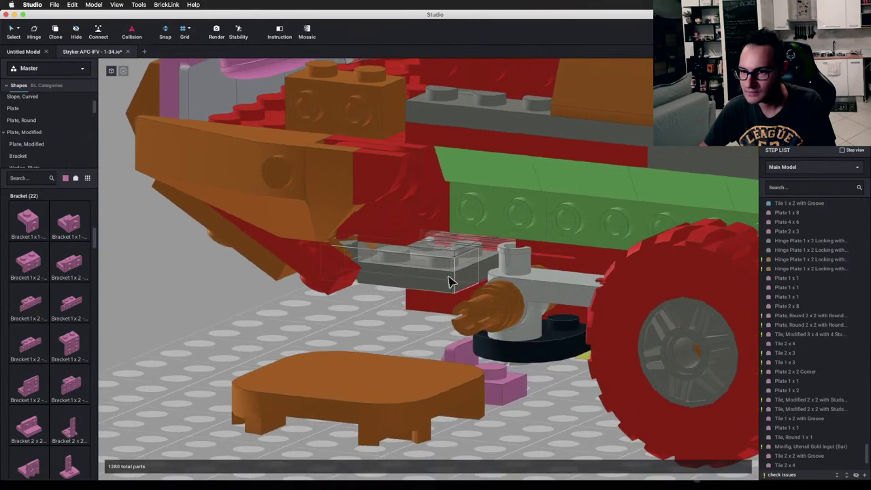
Step: Try pulling the 2 x 6 plate out of the chassis above the front steering arm, and undo the move
left_click_drag(439, 264, 196, 358)
right_click_drag(243, 373, 271, 393)
key("super+z")
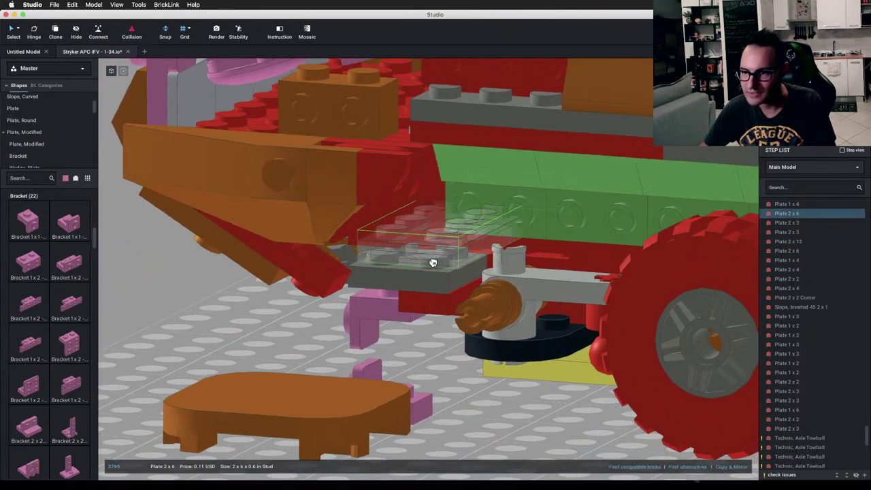
right_click_drag(274, 336, 282, 331)
scroll(284, 338, "down", 4)
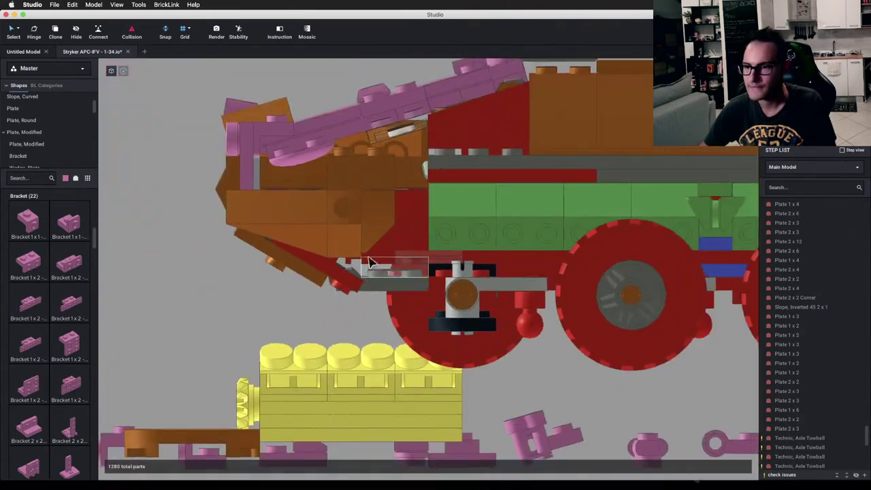
Step: Hide the upper front body parts to expose the red chassis plates
left_click_drag(194, 73, 641, 240)
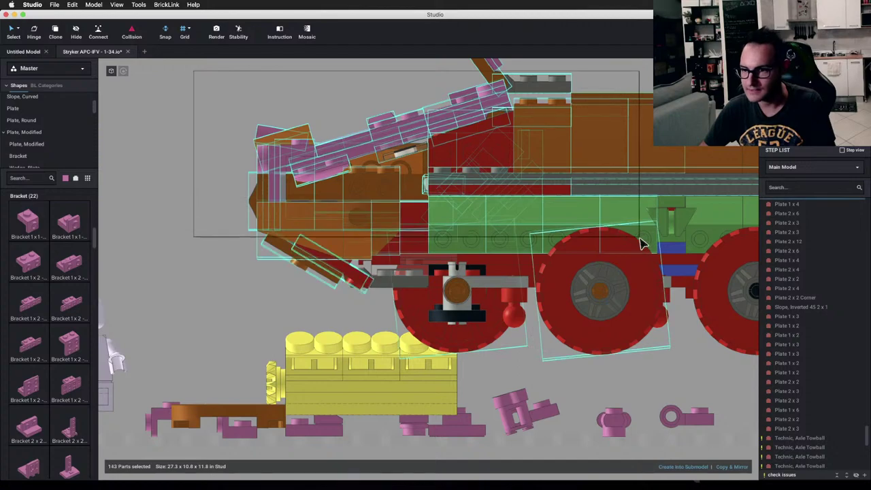
key("h")
right_click_drag(591, 220, 526, 242)
scroll(476, 192, "up", 3)
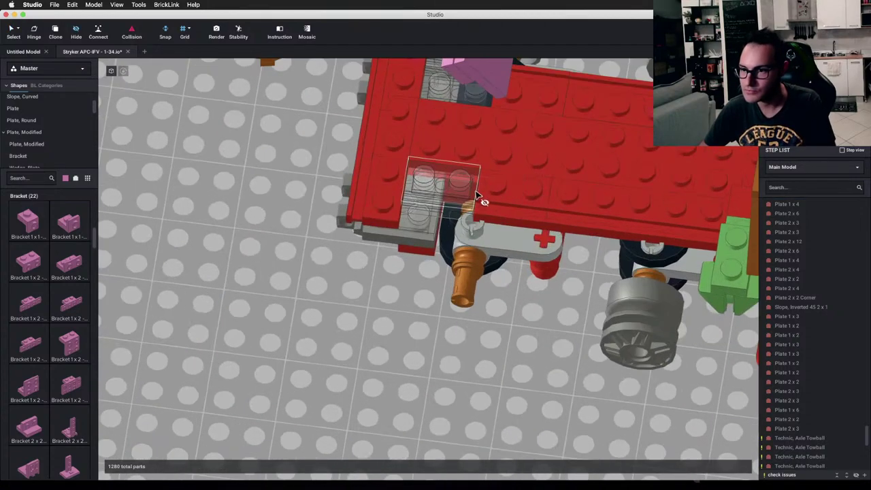
Step: Try moving the near 1 x 2 door-rail plate out of the front chassis, and undo the move
middle_click_drag(489, 178, 479, 203)
right_click_drag(479, 203, 427, 220)
scroll(458, 243, "up", 3)
left_click_drag(428, 220, 261, 182)
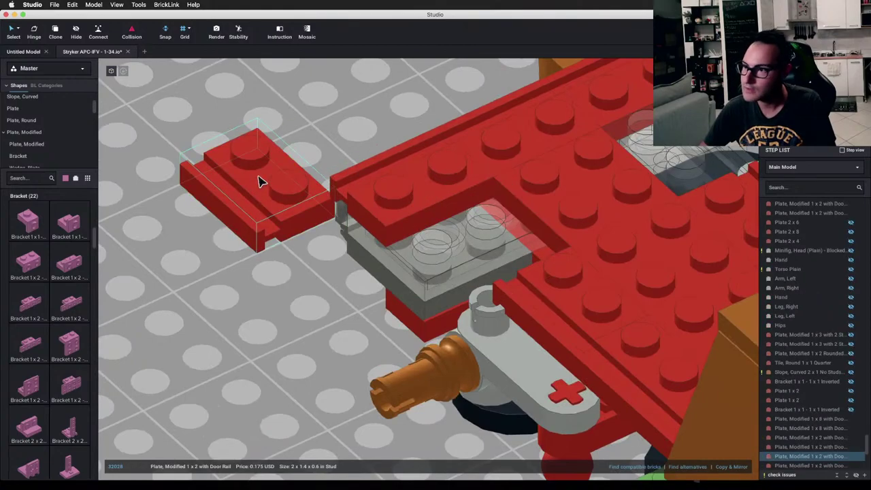
key("super+z")
Step: Delete the four 1 x 2 door-rail plates on both sides of the chassis behind the front row
scroll(324, 211, "down", 3)
right_click_drag(325, 210, 463, 347)
scroll(422, 257, "up", 2)
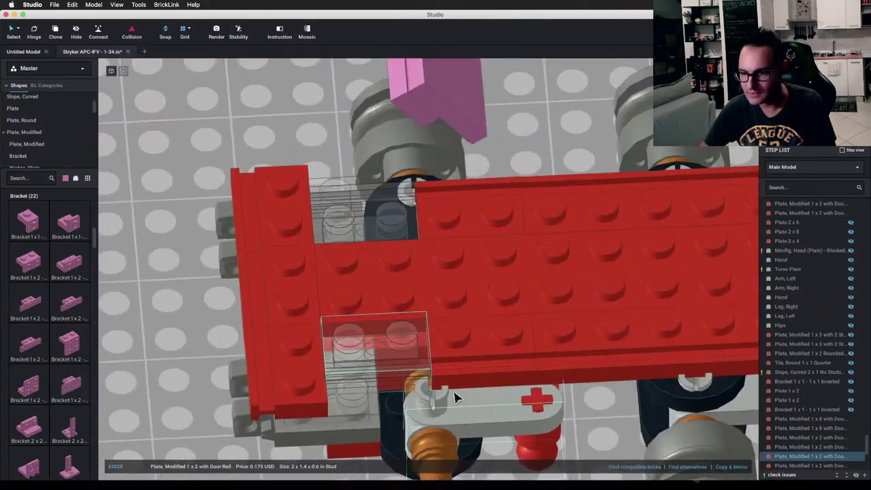
left_click_drag(381, 341, 475, 344)
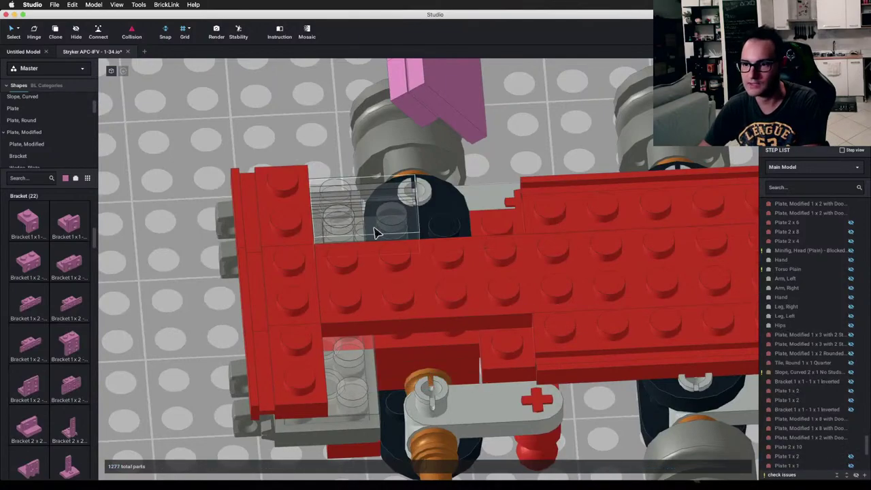
right_click_drag(493, 308, 475, 309)
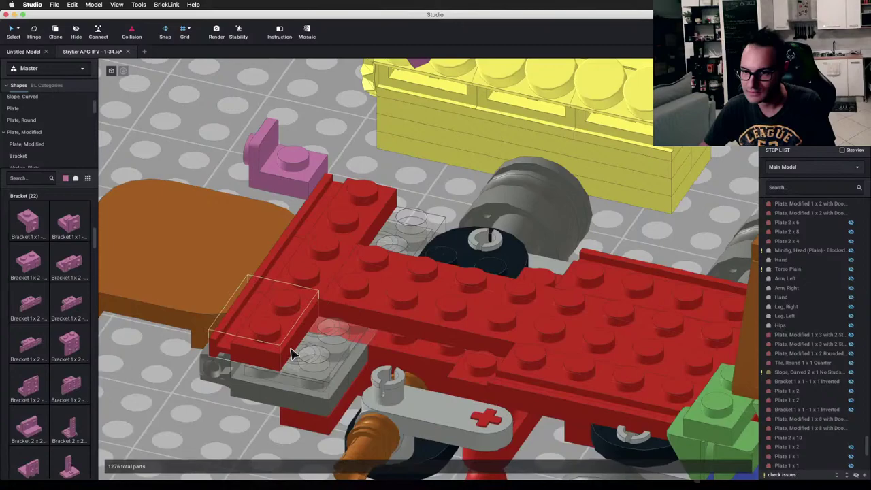
left_click_drag(293, 358, 316, 351)
Step: Place a 1 x 4 plate in the far-side gap of the chassis where the door-rail plates were
mouse_move(409, 306)
right_mouse_down()
mouse_move(401, 307)
mouse_move(404, 293)
mouse_move(404, 318)
right_mouse_up()
left_click(14, 109)
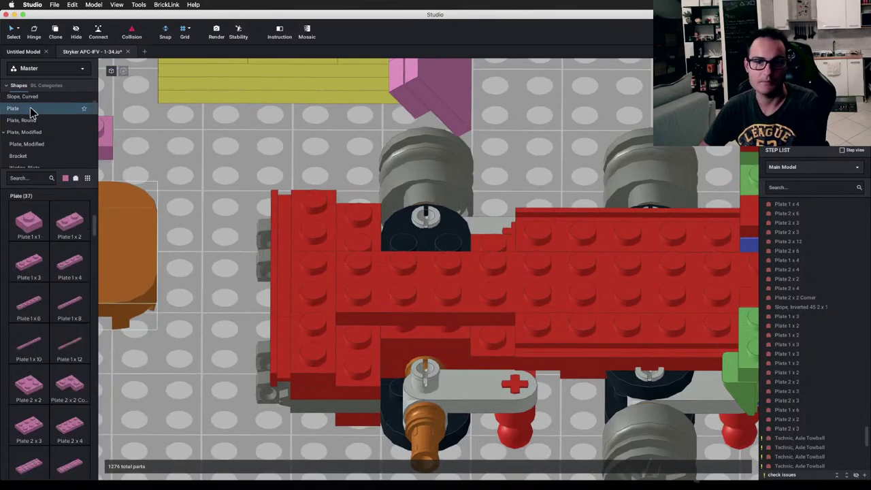
left_click_drag(61, 265, 370, 251)
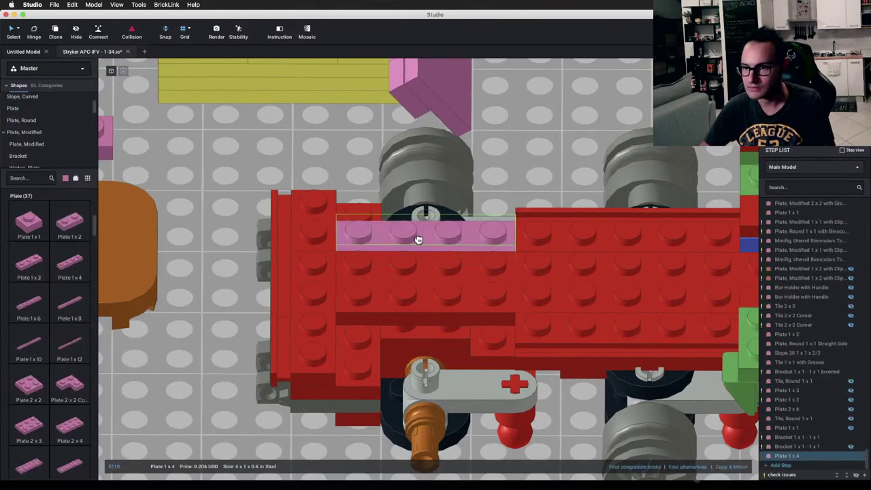
Step: Place a second 1 x 4 plate in the near-side gap of the front chassis
left_click(395, 222)
left_click(430, 330)
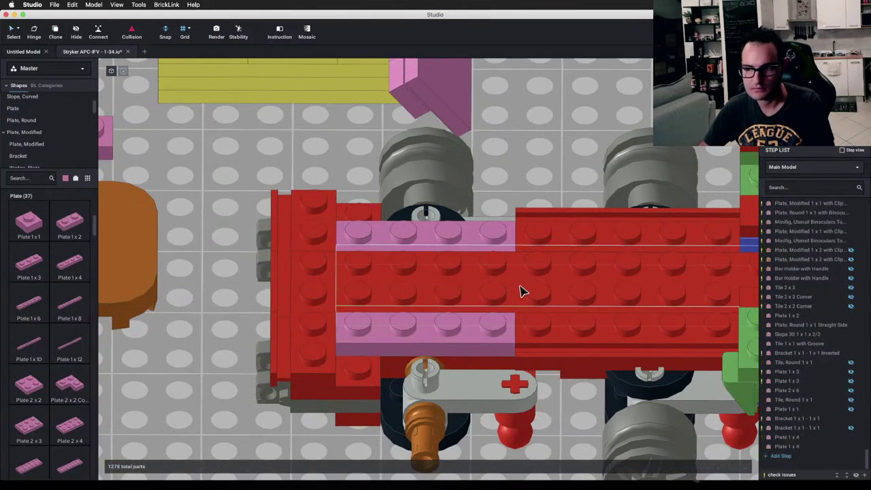
scroll(529, 284, "down", 5)
right_click_drag(392, 274, 353, 319)
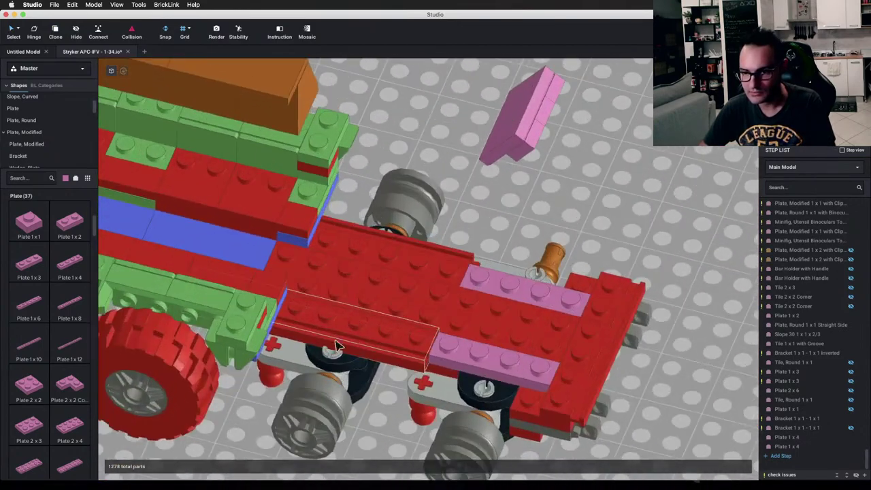
middle_click_drag(332, 359, 381, 319)
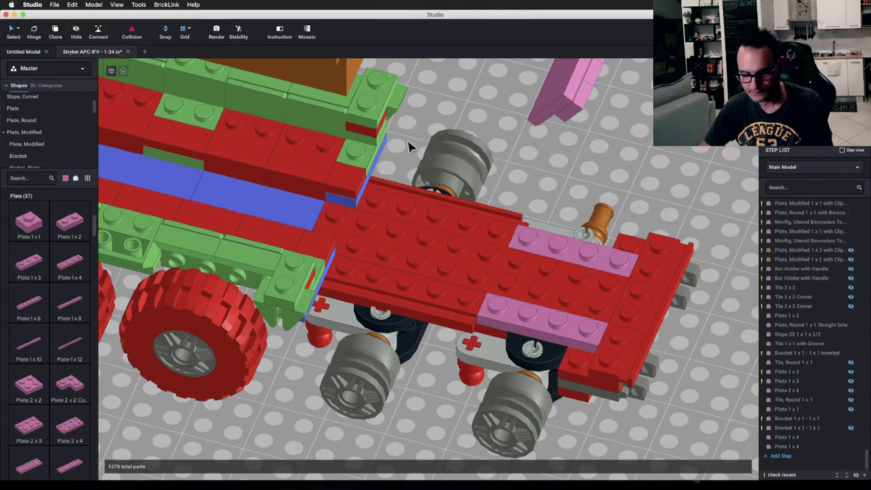
Step: Try repositioning the near-side Technic Steering Arm on the second axle, and restore its position
right_click_drag(307, 260, 324, 259)
scroll(354, 271, "up", 3)
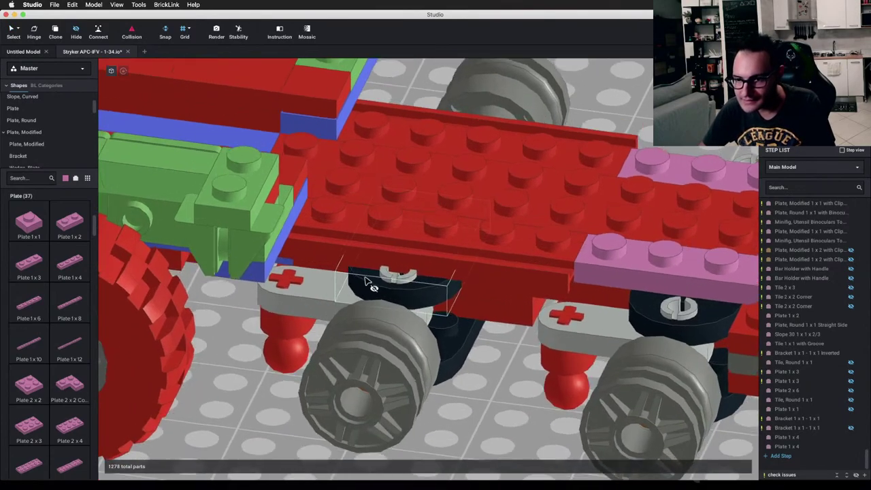
mouse_move(366, 282)
right_mouse_down()
mouse_move(370, 292)
mouse_move(371, 230)
mouse_move(371, 290)
right_mouse_up()
right_click_drag(406, 318, 424, 342)
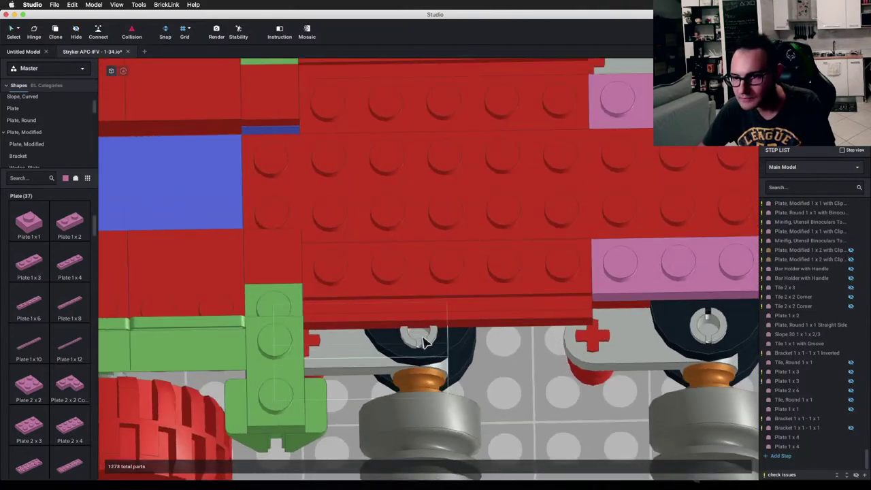
left_click(427, 343)
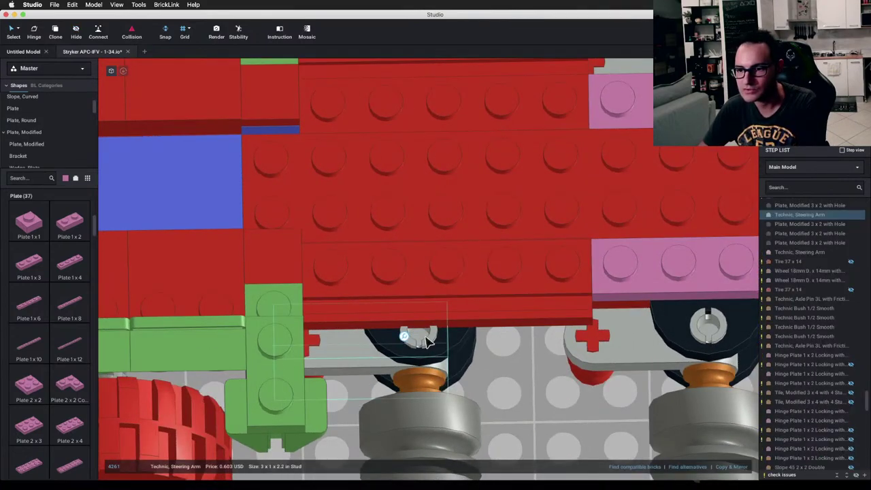
key("Right")
key("Left")
left_click(520, 384)
right_click_drag(521, 385, 502, 351)
Step: Hide the green, blue and small red body parts covering the near-side chassis plates behind the second axle
key("h")
scroll(373, 317, "down", 3)
left_click(318, 286)
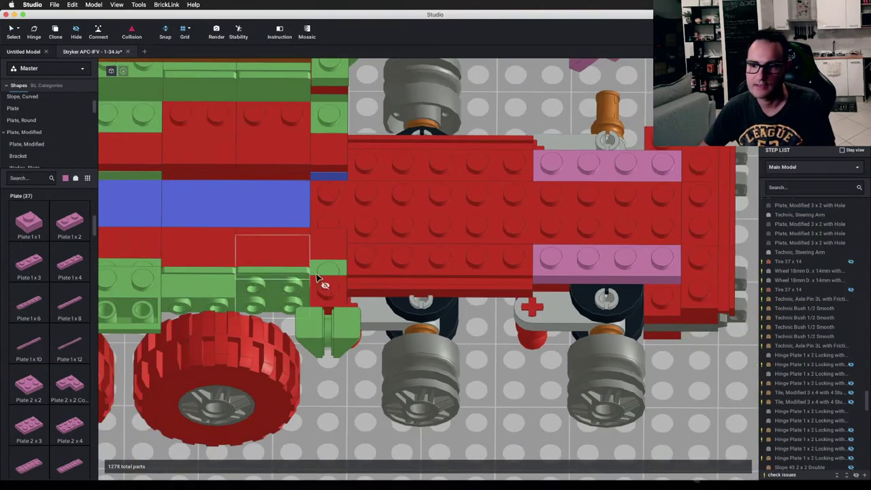
left_click(271, 288)
left_click(342, 331)
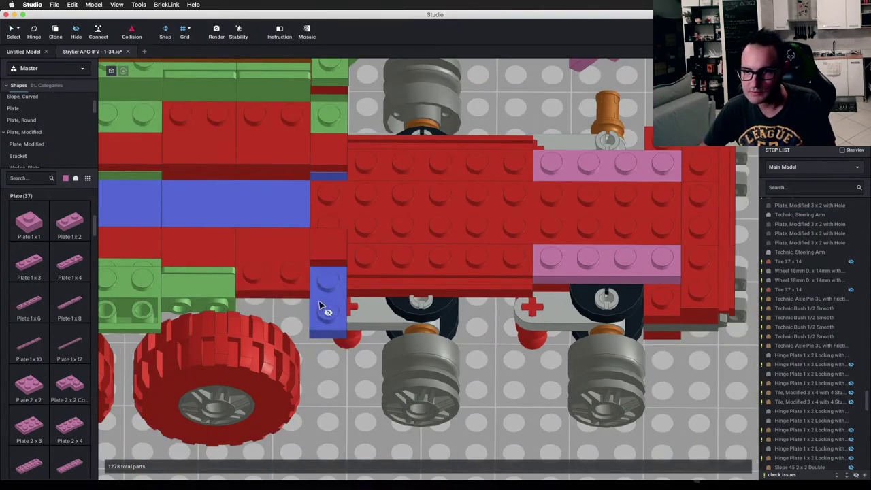
right_click_drag(325, 306, 338, 283)
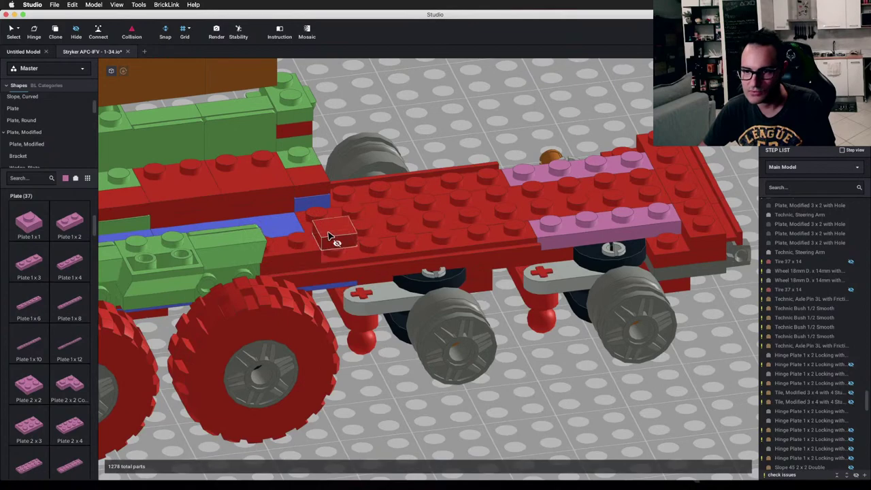
right_click_drag(204, 260, 190, 264)
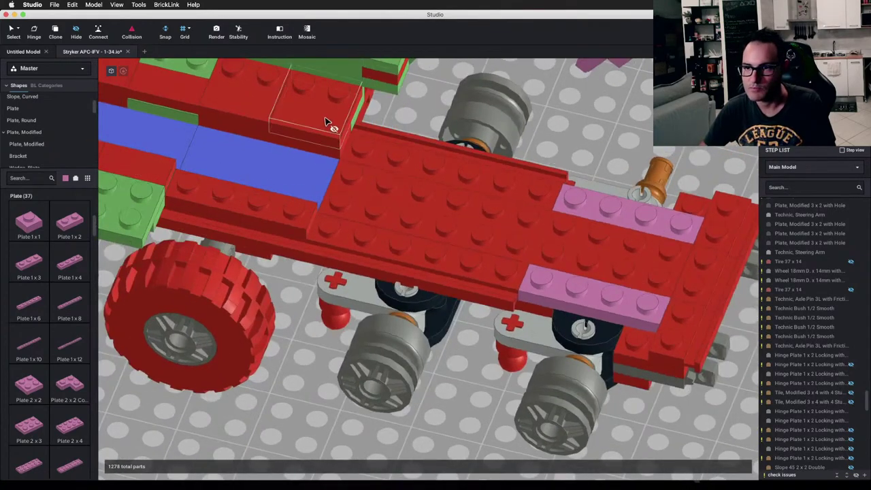
Step: Hide the red and green body blocks covering the far-side chassis rail, and undo the last unwanted hide
left_click(325, 121)
left_click(292, 126)
left_click(308, 104)
left_click(253, 96)
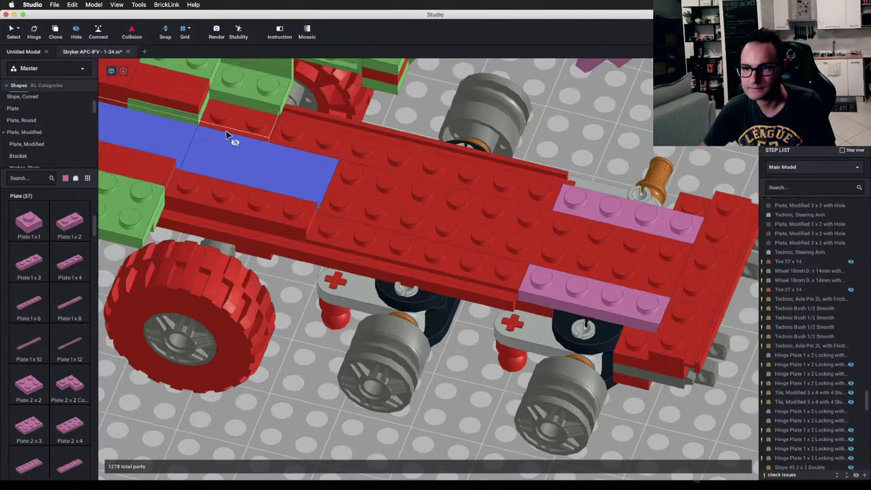
left_click(219, 206)
key("super+z")
right_click_drag(250, 234, 277, 265)
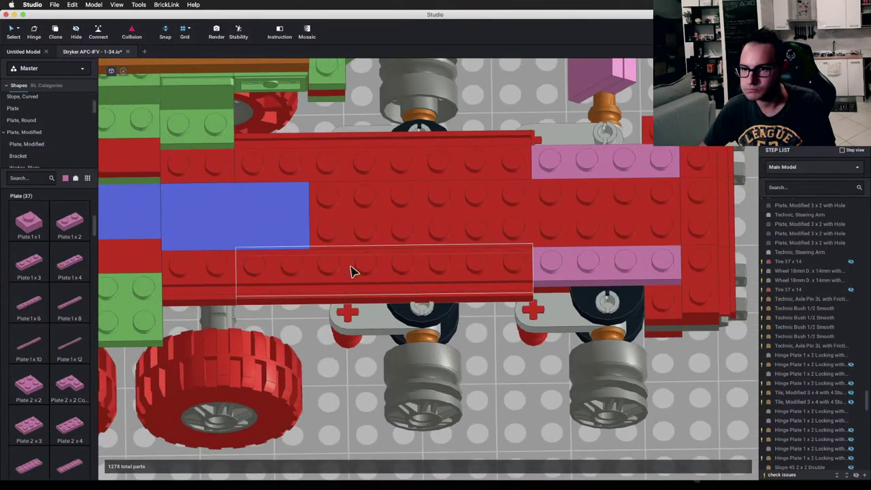
Step: Delete the two 1 x 8 door-rail plates along the chassis sides and the two 1 x 4 plates in front of them
left_click(368, 256)
left_click(463, 163)
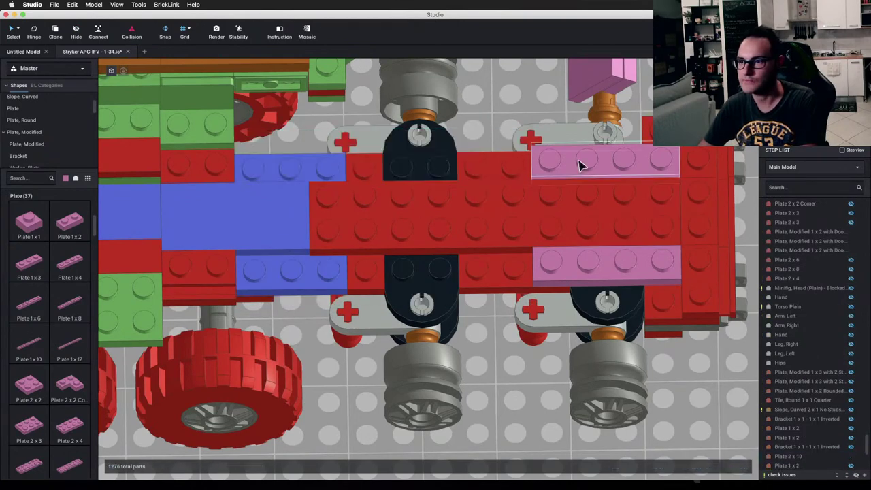
left_click(579, 166)
left_click(632, 260)
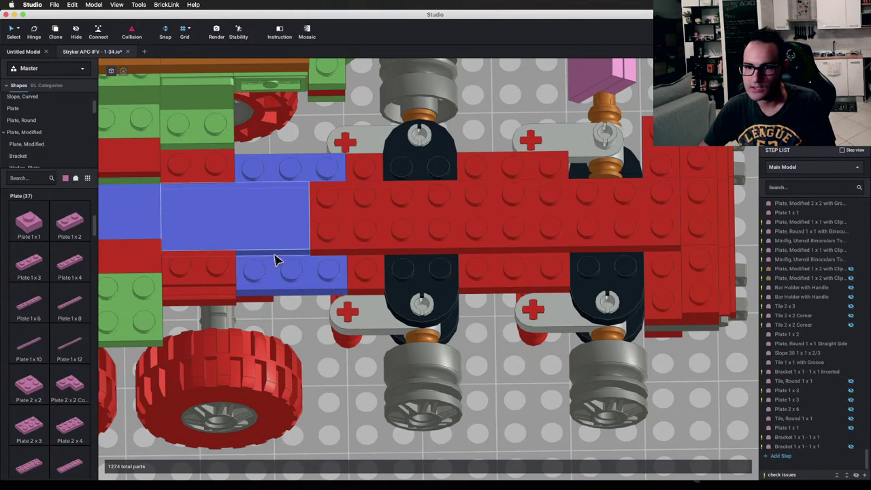
Step: Search the parts for "rail" and place two 1 x 2 door-rail plates on the near side, behind the second-axle mount
left_click(215, 275)
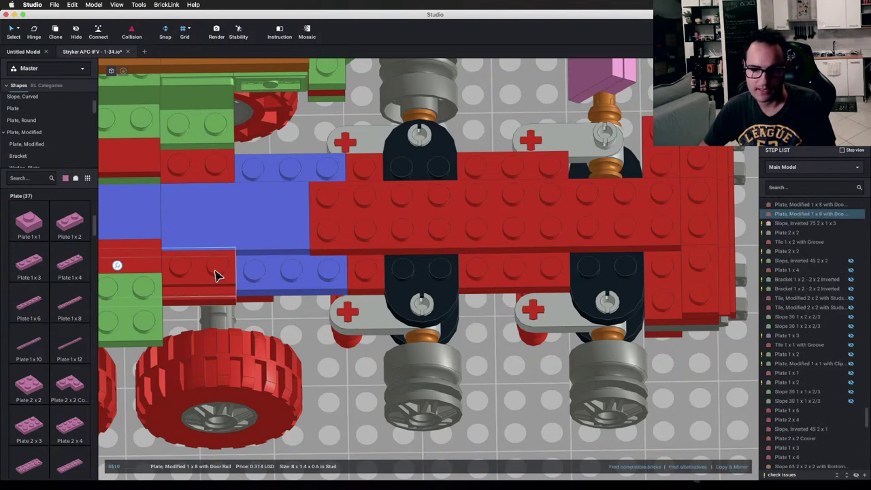
left_click(292, 321)
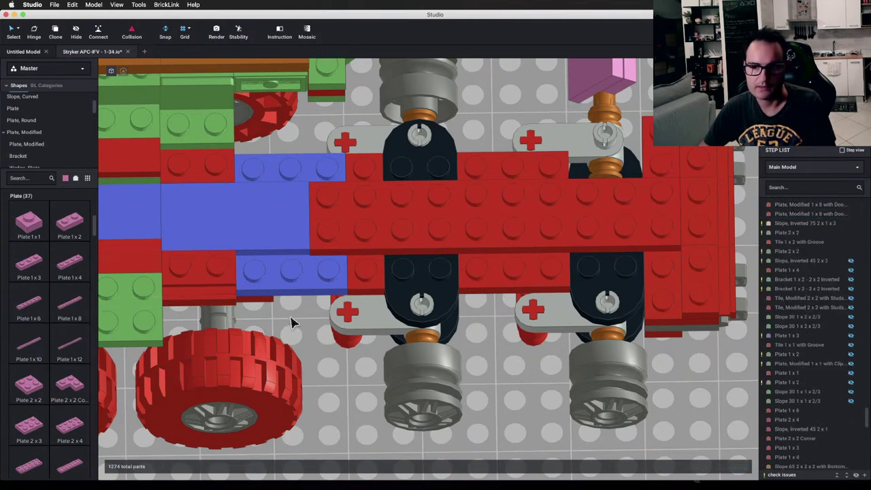
left_click(27, 178)
type("rail")
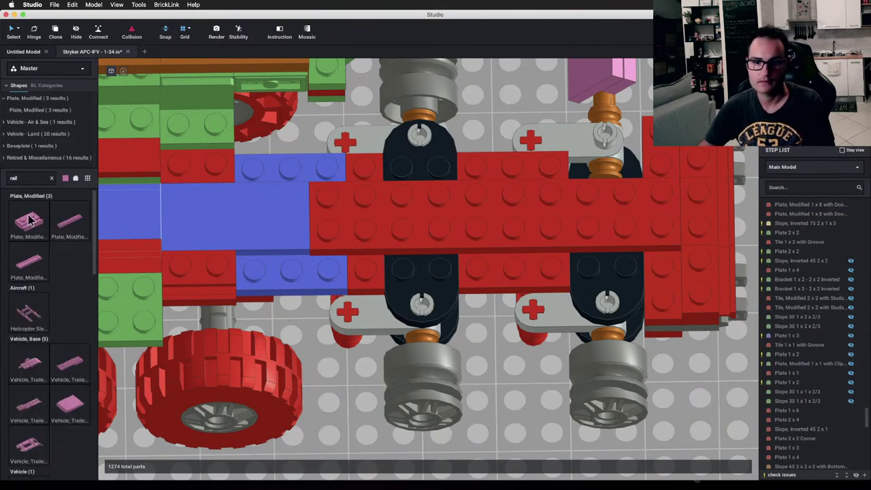
left_click_drag(28, 220, 282, 274)
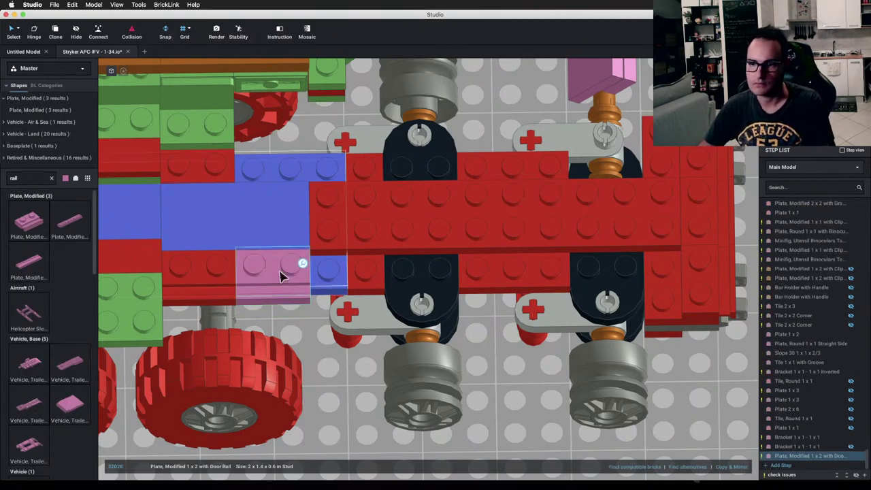
left_click(282, 274)
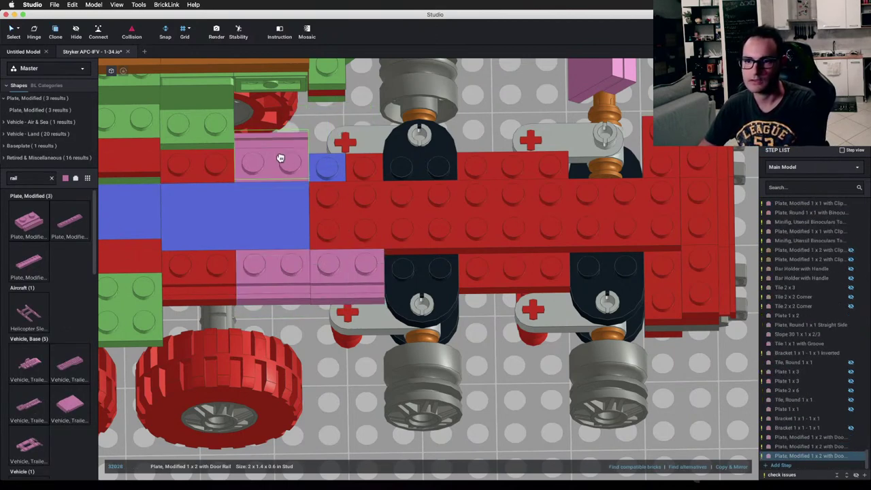
Step: Place two 1 x 2 door-rail plates behind the far-side second-axle mount, and one in front of the mount on each side
left_click(280, 158)
left_click(354, 156)
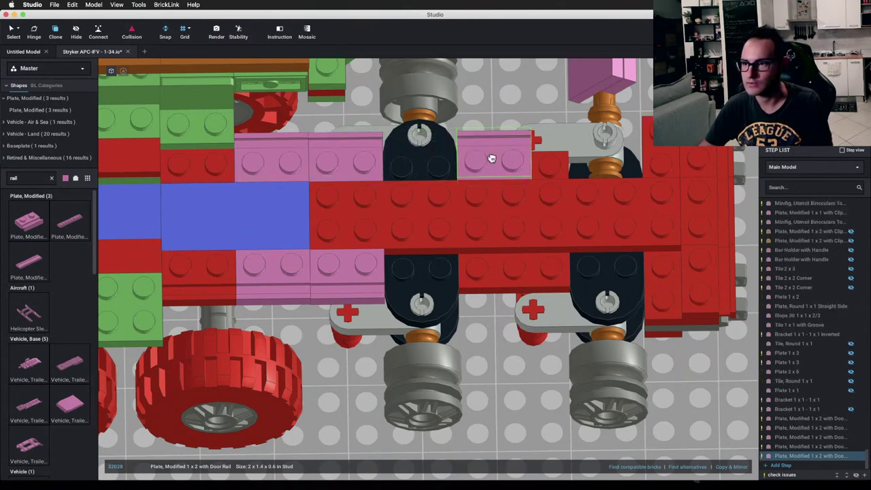
left_click(492, 156)
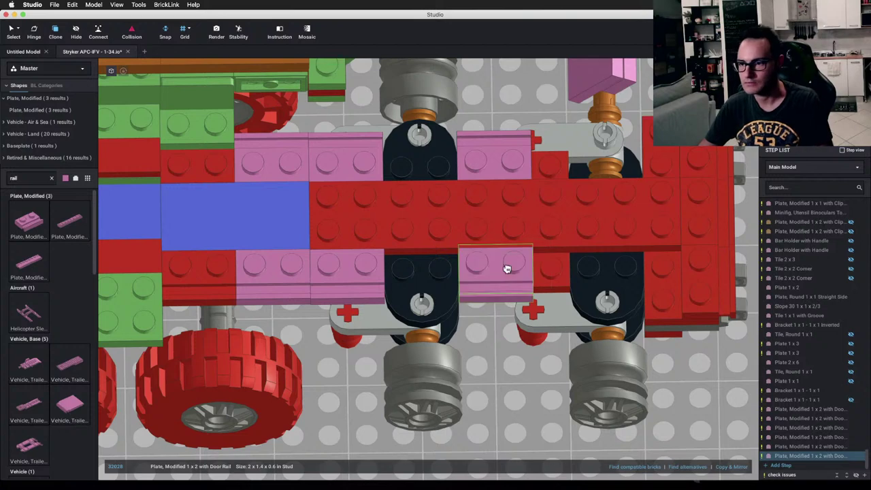
left_click(507, 269)
key("Escape")
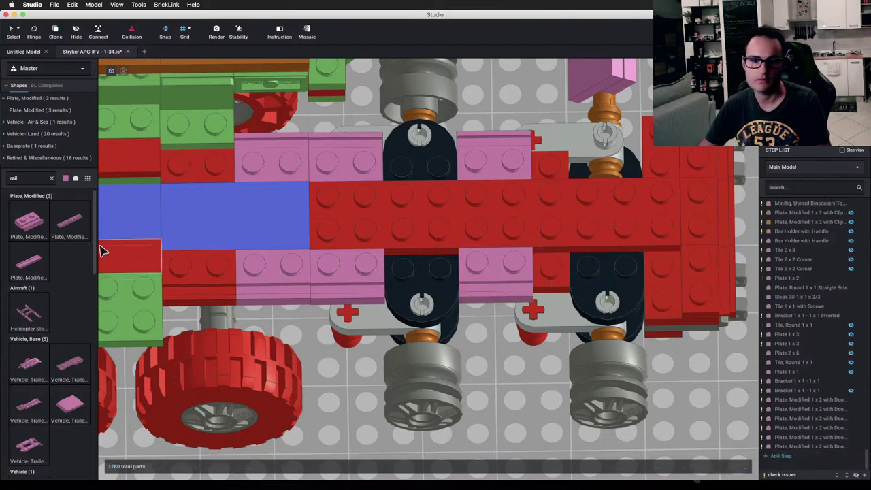
Step: Place a 1 x 4 plate on each side of the front chassis, over the front-axle mounts
left_click(51, 179)
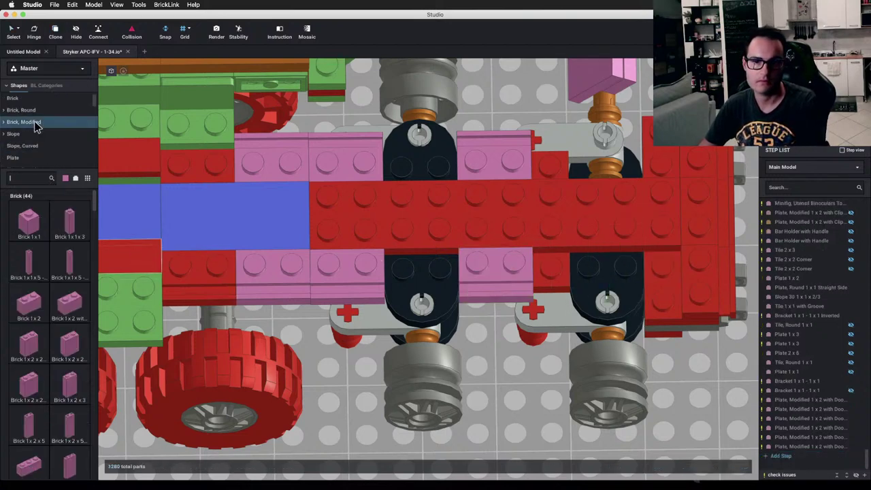
left_click(20, 157)
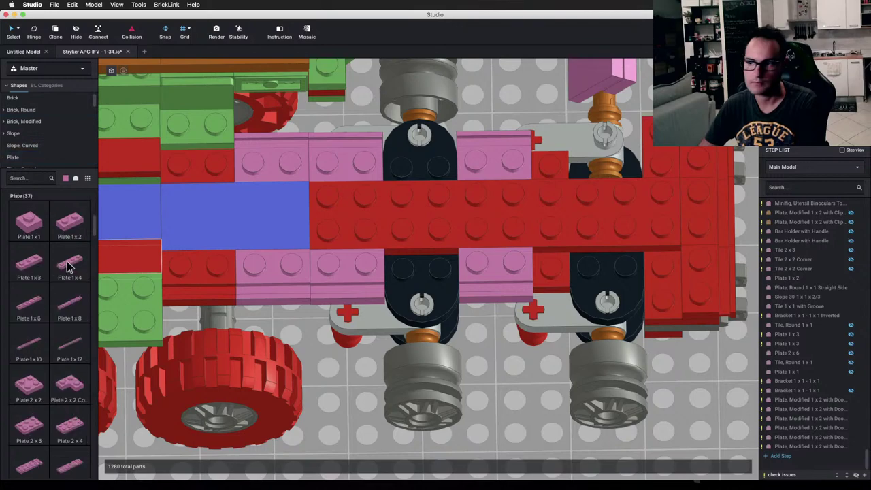
left_click_drag(69, 267, 601, 171)
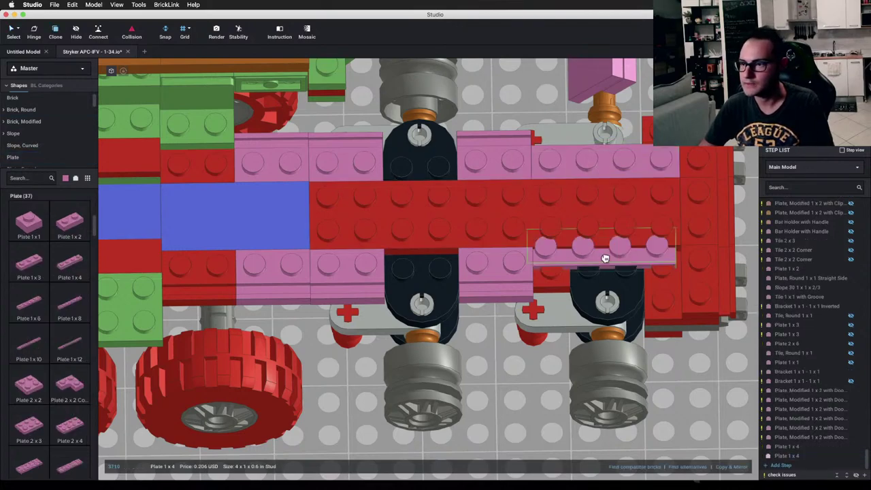
left_click(615, 271)
key("Escape")
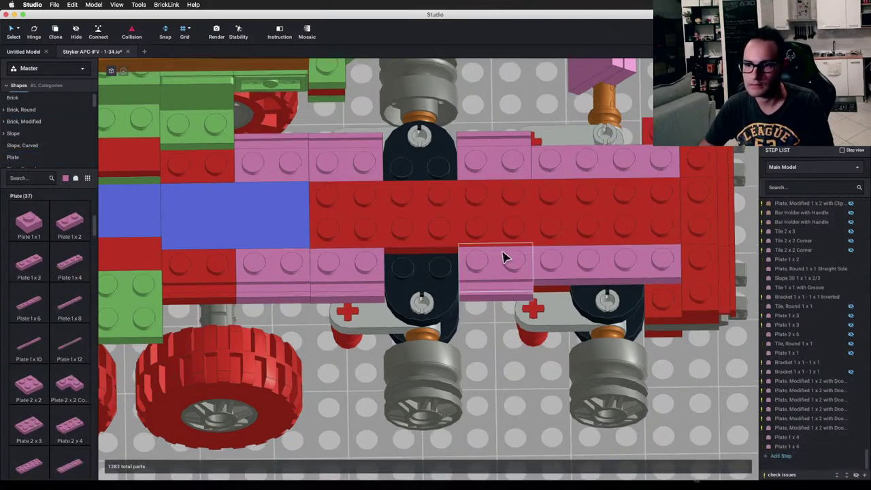
Step: Place a 1 x 2 plate over the black second-axle mount on each side, filling the gap between the door-rail plates
mouse_move(504, 258)
right_mouse_down()
mouse_move(508, 241)
mouse_move(463, 247)
mouse_move(510, 247)
mouse_move(499, 245)
right_mouse_up()
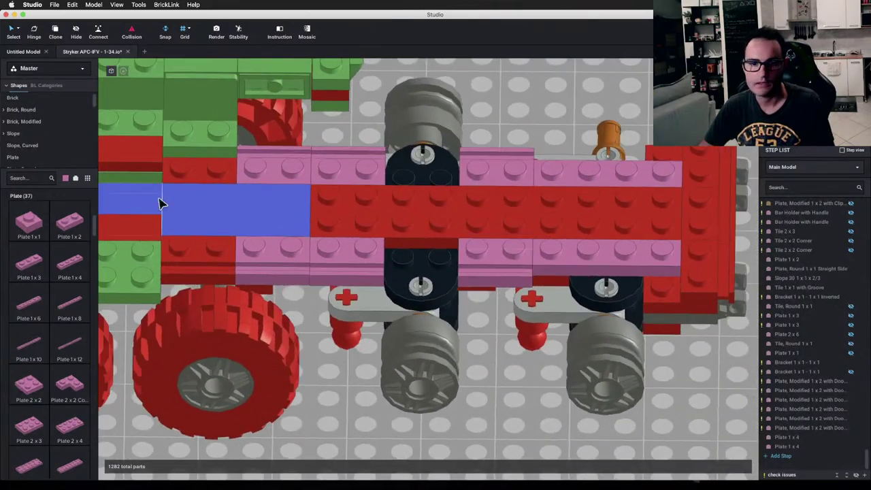
left_click(418, 259)
key("super+d")
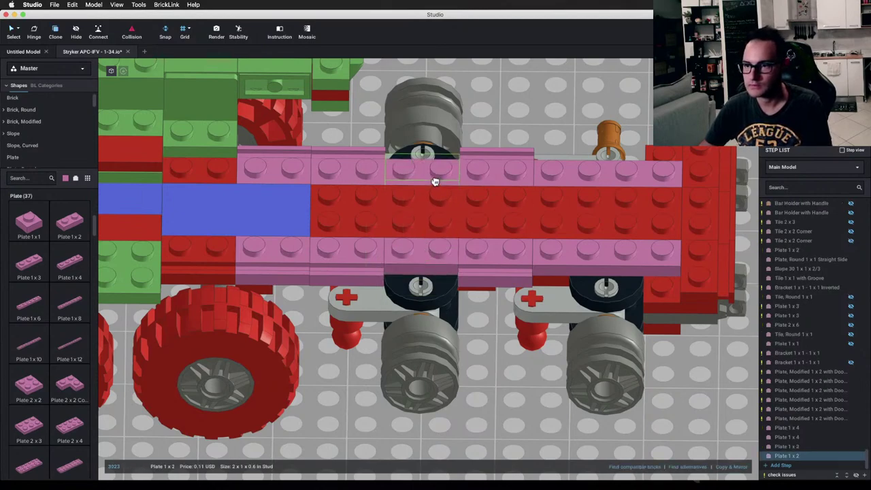
left_click(436, 180)
key("Escape")
Step: Unhide all parts and delete the 2 x 8 plate beneath the sloped front hood
right_click_drag(459, 233, 461, 239)
left_click_drag(461, 237, 500, 232)
key("super+z")
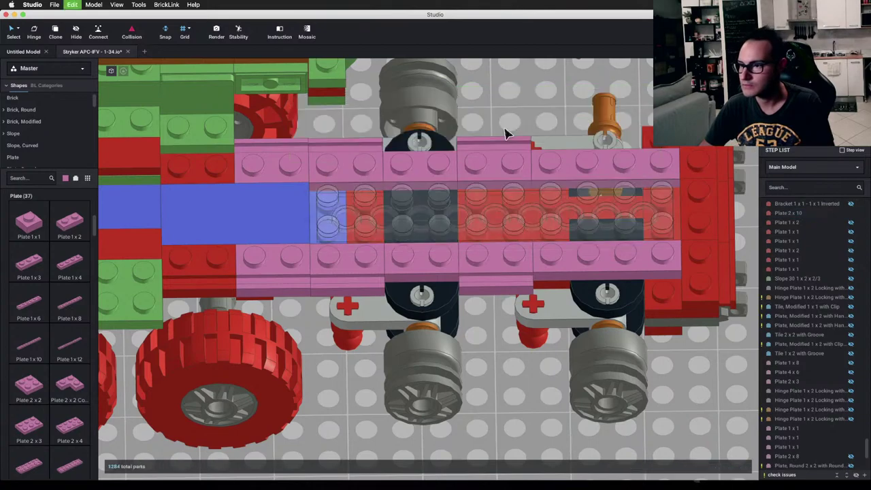
key("super+shift+l")
right_click_drag(562, 202, 393, 297)
left_click(539, 243)
scroll(412, 255, "up", 2)
scroll(448, 263, "up", 5)
scroll(344, 294, "down", 3)
scroll(361, 284, "up", 3)
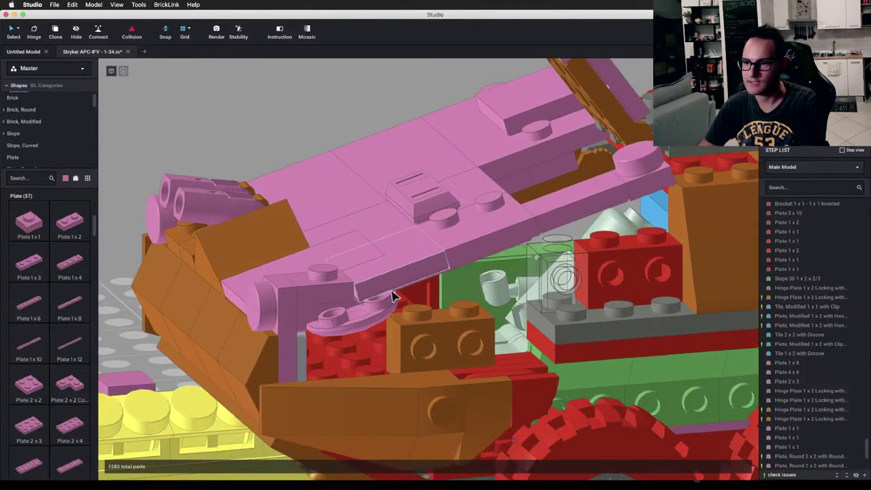
Step: Try fitting a 1 x 8 plate crosswise beneath the sloped front hood
left_click_drag(68, 311, 408, 305)
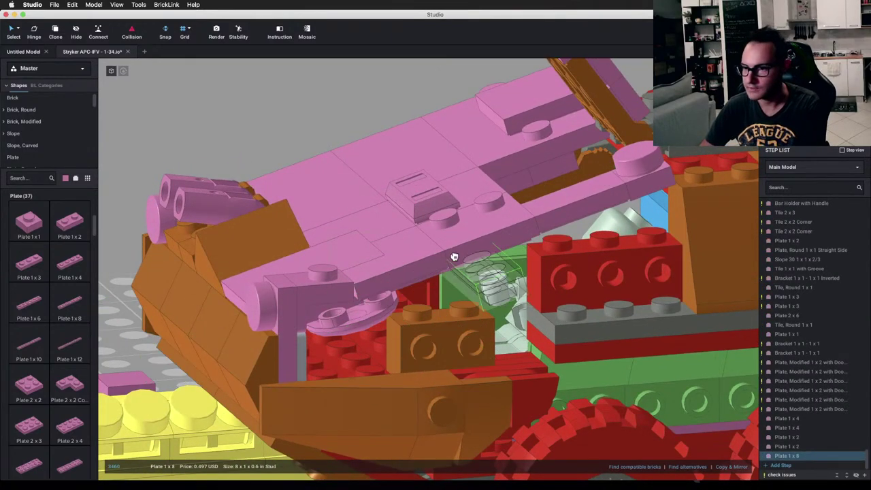
right_click_drag(446, 263, 667, 322)
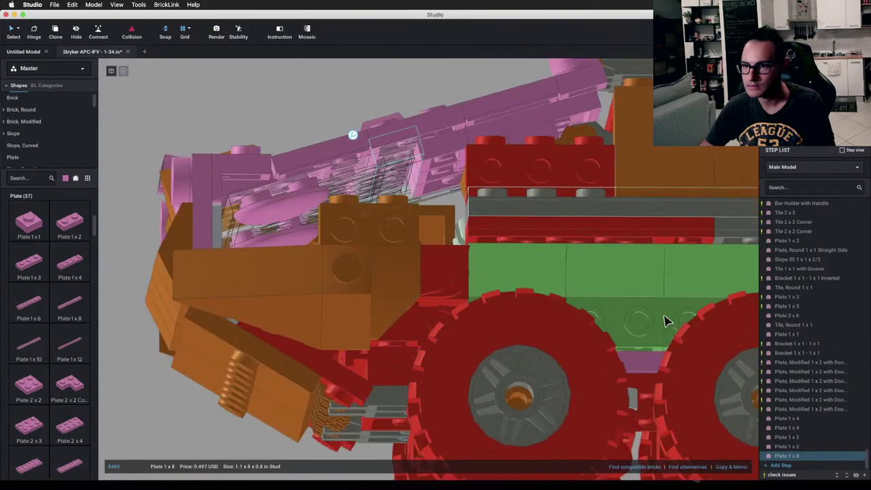
left_click_drag(405, 186, 422, 223)
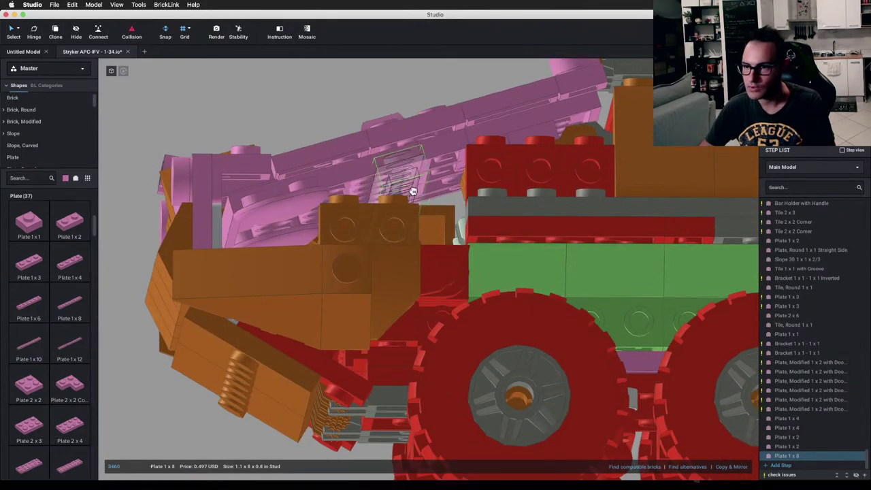
right_click_drag(414, 189, 322, 89)
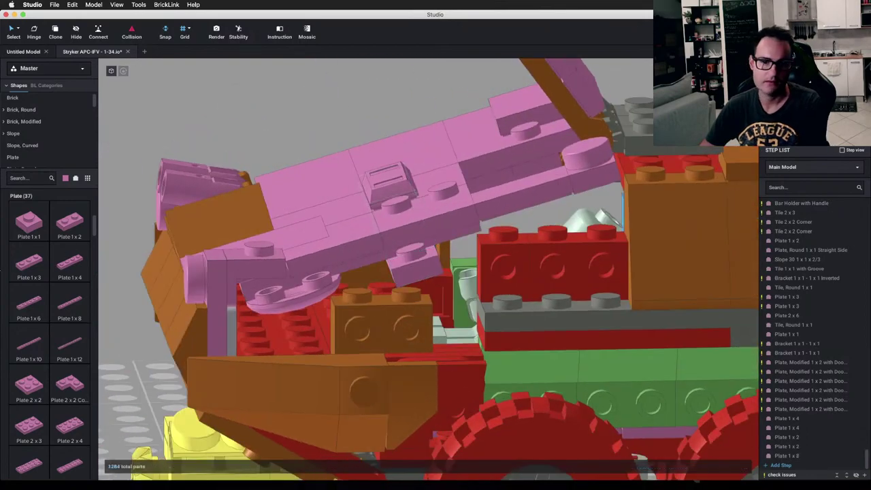
Step: Try fitting a 1 x 6 plate lengthwise beneath one side edge of the sloped front hood, then delete it
left_click(30, 303)
right_click_drag(447, 241, 437, 223)
right_click_drag(546, 281, 444, 256)
key("Escape")
right_click_drag(418, 197, 305, 287)
left_click_drag(40, 302, 389, 325)
left_click_drag(398, 318, 414, 314)
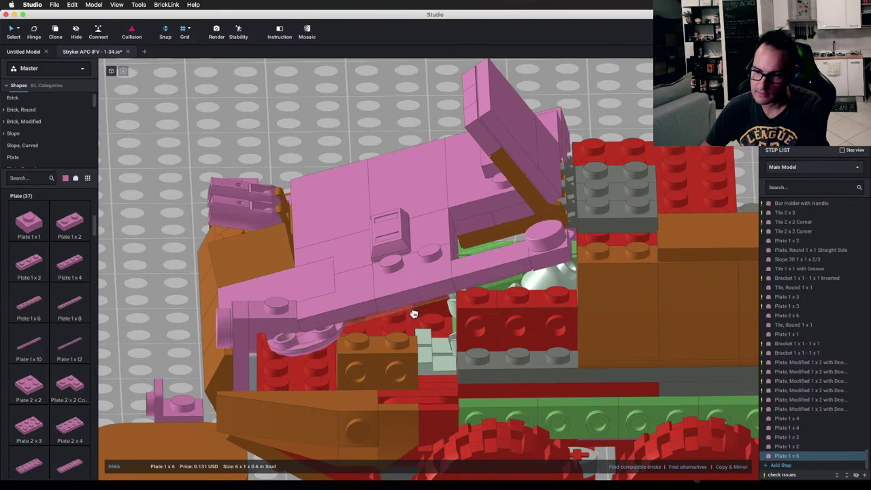
left_click(331, 133)
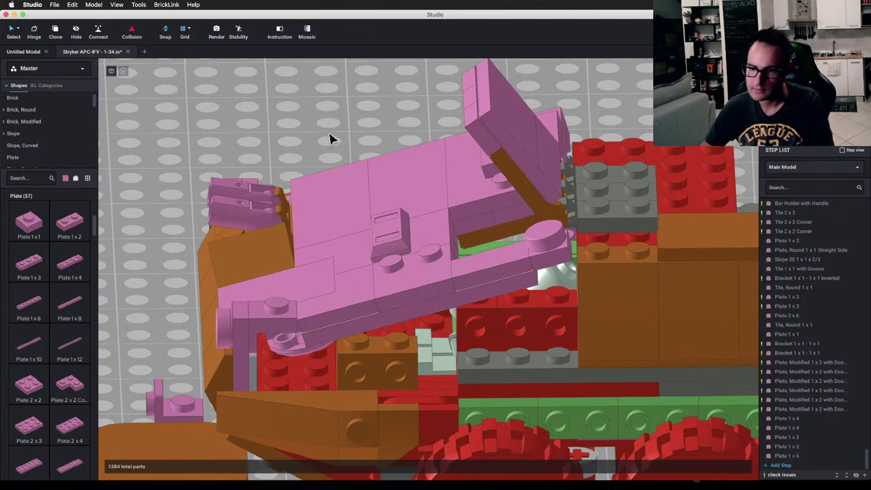
mouse_move(331, 133)
right_mouse_down()
mouse_move(326, 128)
mouse_move(340, 147)
mouse_move(325, 122)
right_mouse_up()
key("Up")
key("Up")
key("Up")
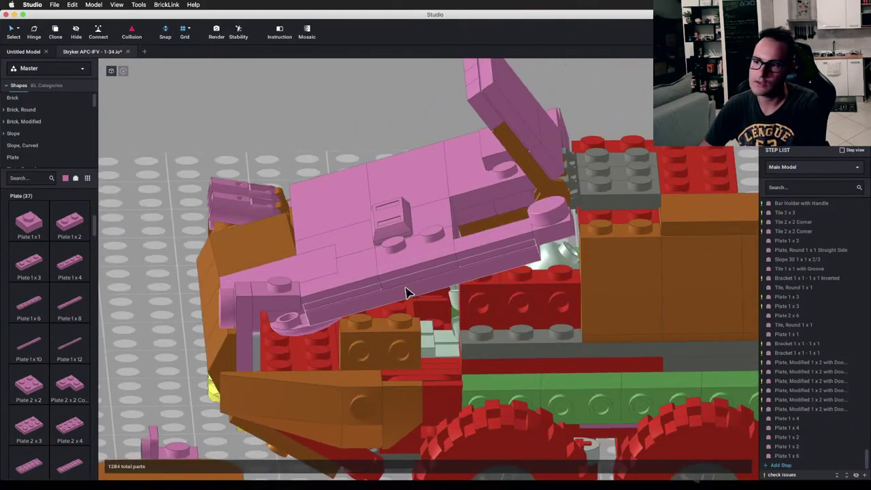
left_click(408, 293)
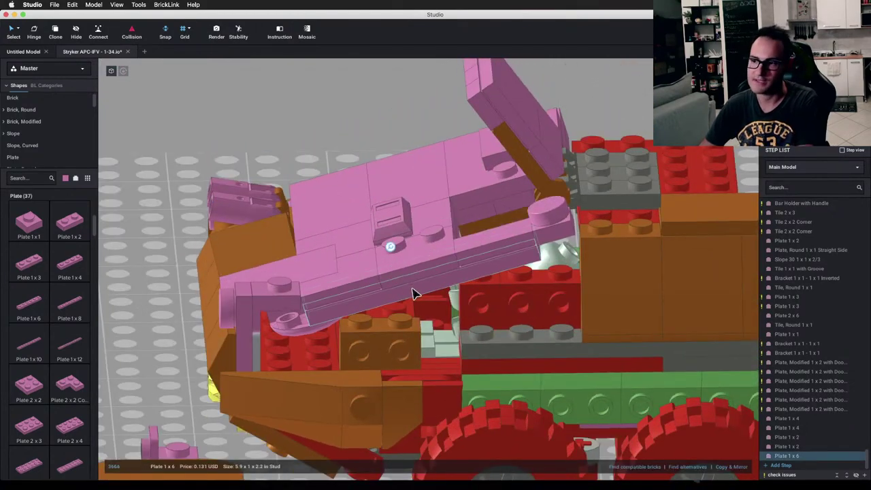
key("Delete")
Step: Place a 1 x 3 plate and a 1 x 4 plate end to end beneath that side edge of the front hood
left_click_drag(28, 261, 372, 291)
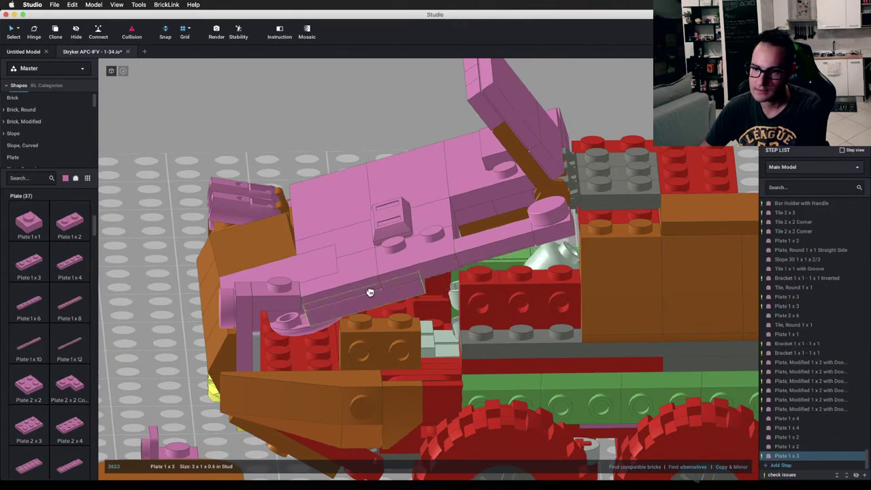
left_click(370, 292)
left_click(73, 264)
left_click(495, 250)
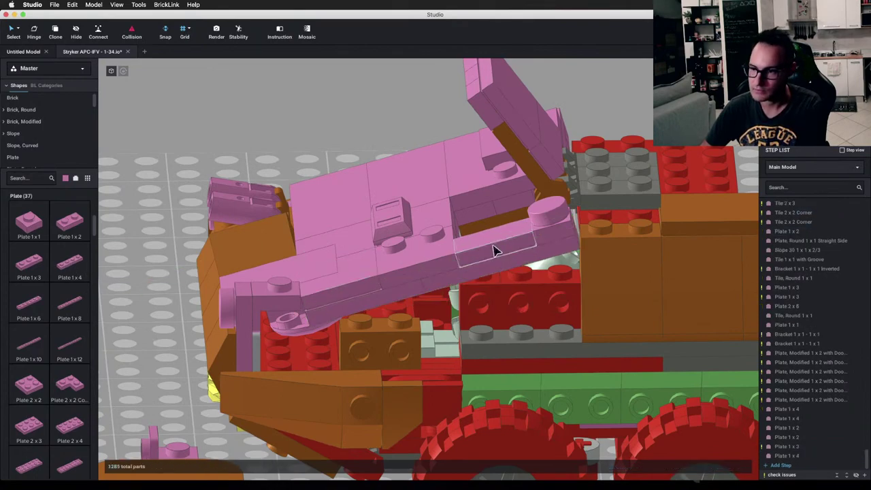
left_click(496, 251)
left_click(290, 163)
Step: Delete the long plate beneath the opposite side edge of the sloped front hood
scroll(265, 183, "down", 2)
right_click_drag(210, 255, 311, 245)
key("h")
left_click(450, 305)
right_click_drag(549, 297, 522, 259)
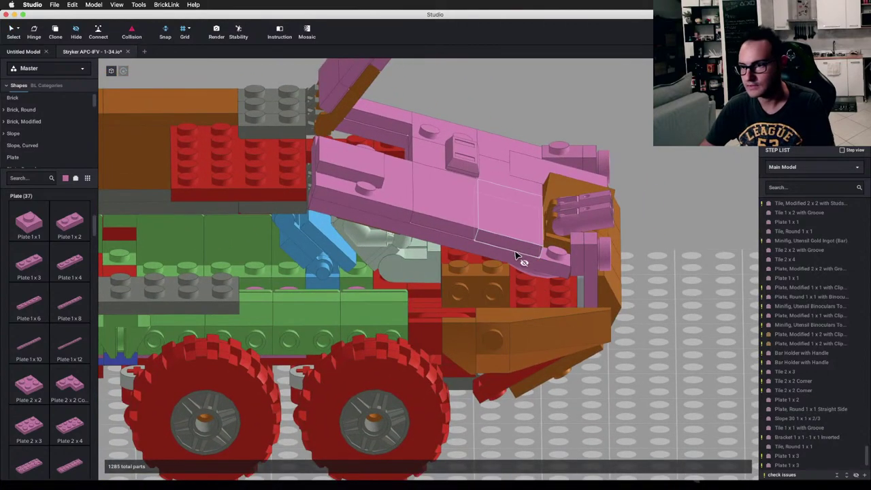
left_click(499, 265)
key("Delete")
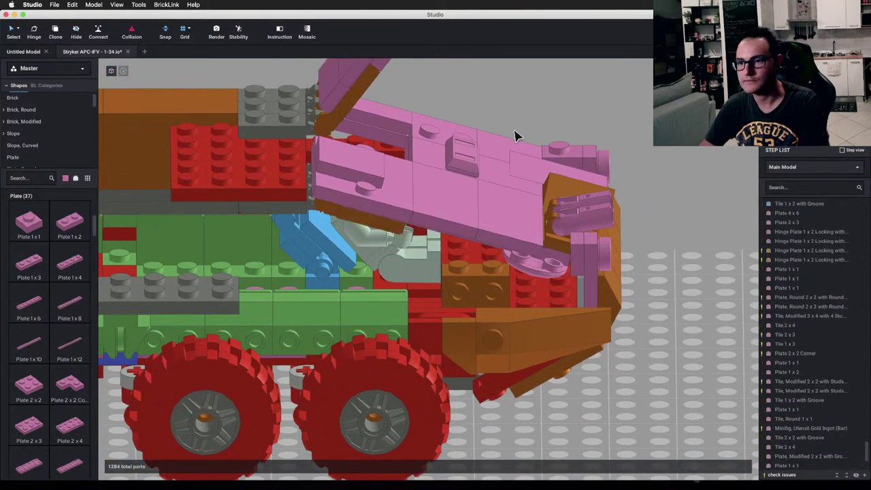
Step: Place matching 1 x 4 and 1 x 3 plates beneath the opposite side edge of the front hood
right_click_drag(515, 136, 498, 147)
right_click_drag(551, 139, 439, 105)
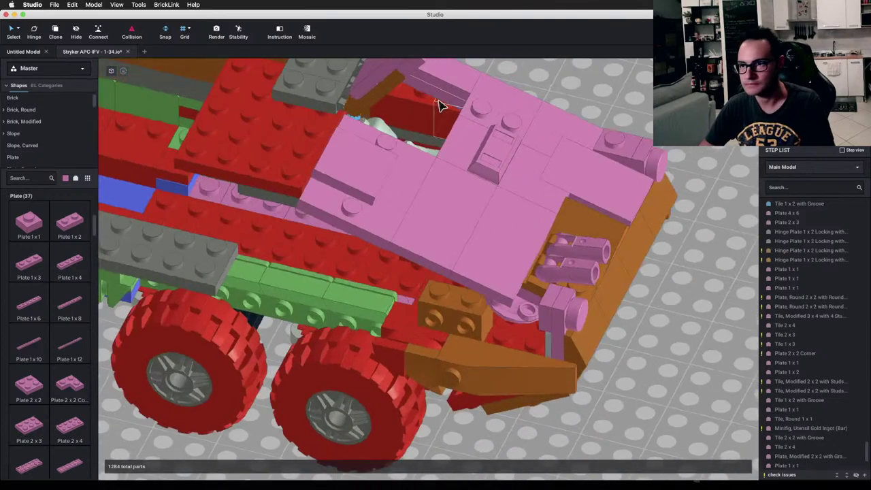
key("super+v")
left_click(366, 229)
mouse_move(504, 256)
right_mouse_down()
mouse_move(402, 225)
mouse_move(480, 231)
mouse_move(496, 261)
mouse_move(401, 290)
right_mouse_up()
key("c")
left_click(520, 213)
key("Escape")
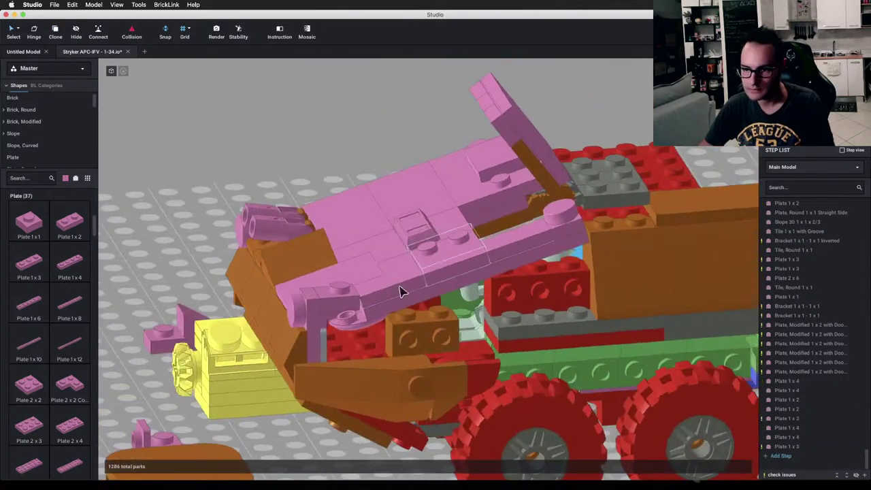
Step: Clone the 1 x 1 - 1 x 1 headlight bracket and use it to replace the part behind the opposite headlight
key("c")
left_click(335, 305)
mouse_move(334, 305)
right_mouse_down()
mouse_move(426, 295)
mouse_move(435, 308)
right_mouse_up()
left_click(714, 346)
key("Escape")
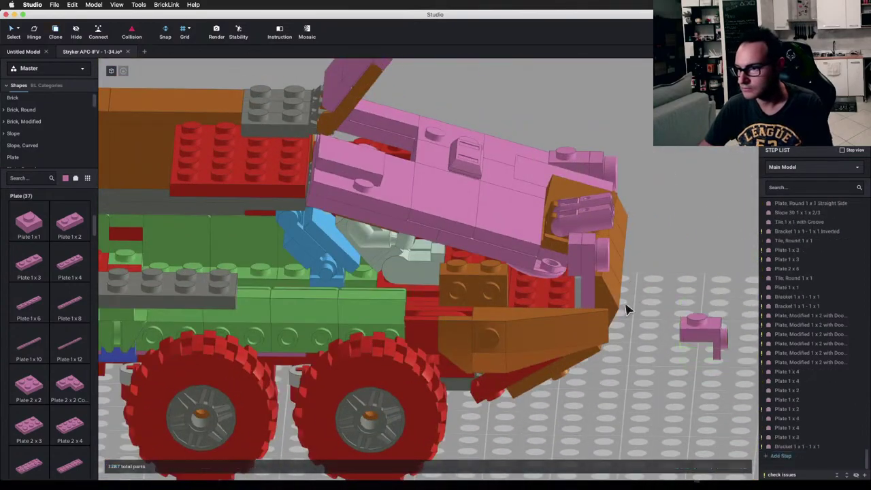
left_click(572, 262)
key("Delete")
left_click_drag(718, 340, 578, 259)
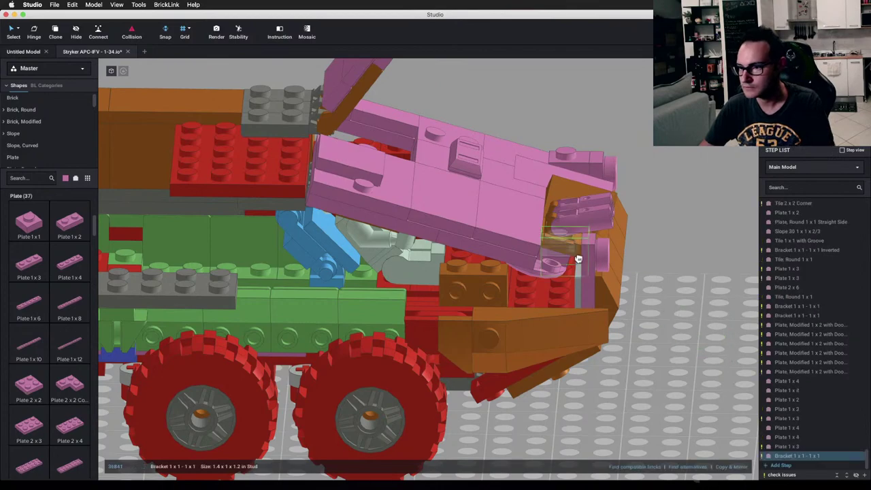
left_click(710, 215)
Step: Unhide all parts, then hide the upper side armour panel at the front corner to expose the headlight mount
key("super+l")
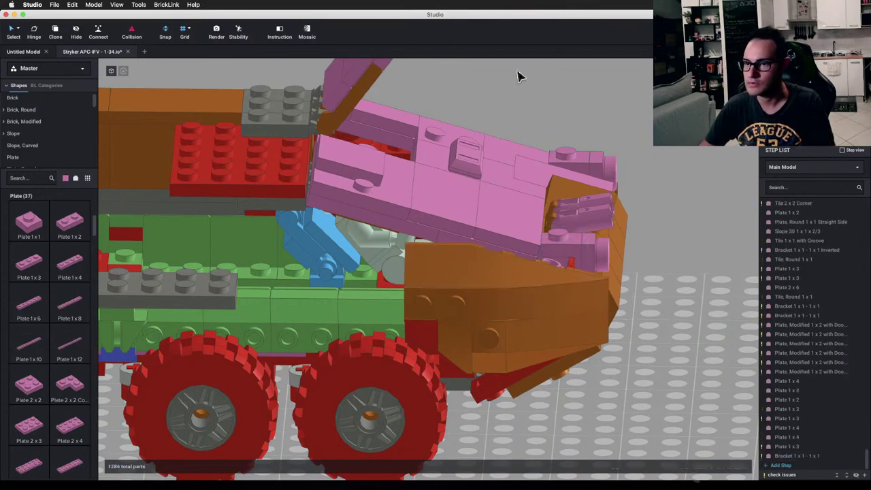
right_click_drag(530, 193, 397, 170)
key("l")
left_click(431, 252)
middle_click_drag(379, 256, 440, 256)
scroll(440, 257, "up", 2)
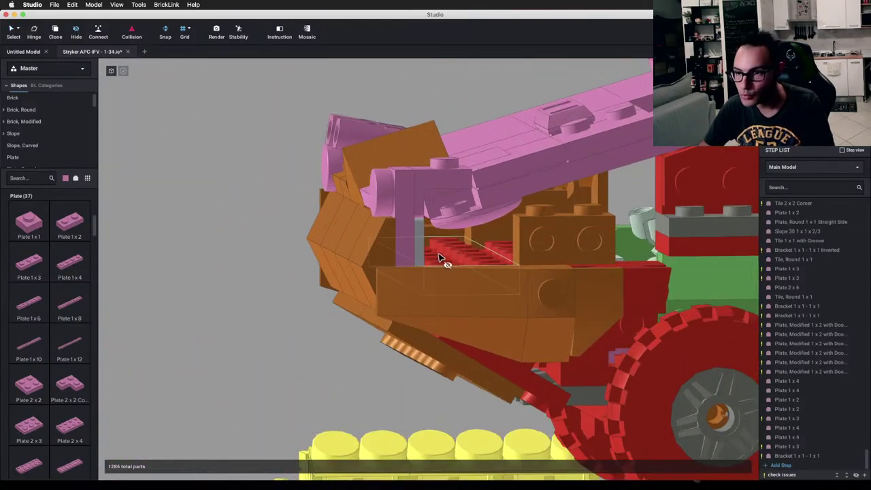
Step: Delete the rounded plate beneath the hood's front corner on each side, hiding the opposite upper armour panel for access
right_click_drag(440, 257, 465, 213)
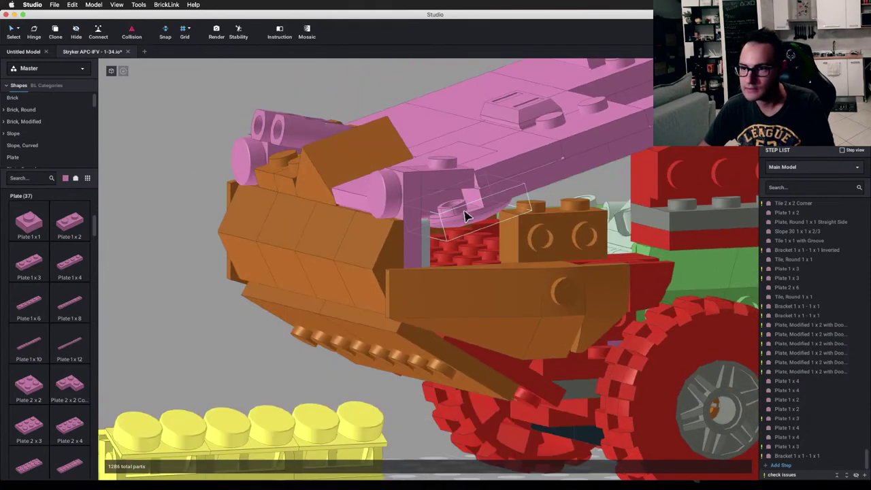
key("Escape")
left_click(466, 215)
key("Delete")
right_click_drag(395, 220, 403, 271)
scroll(253, 251, "up", 3)
key("l")
left_click(495, 294)
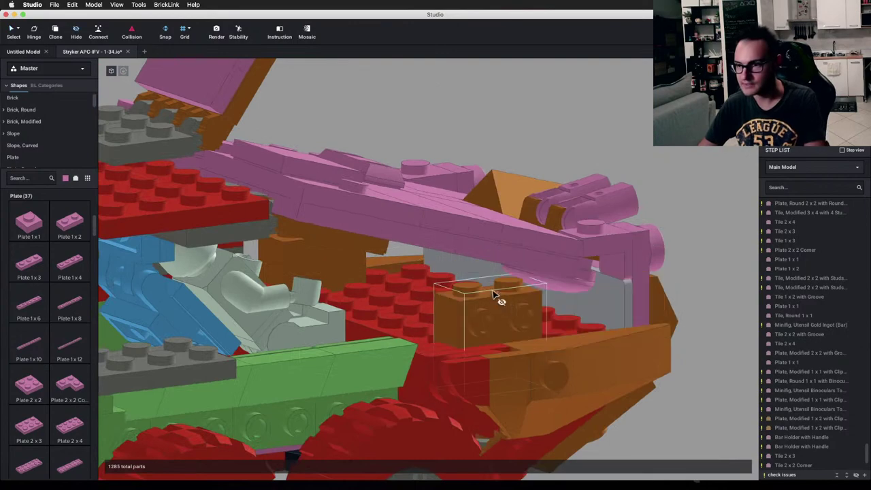
left_click(572, 291)
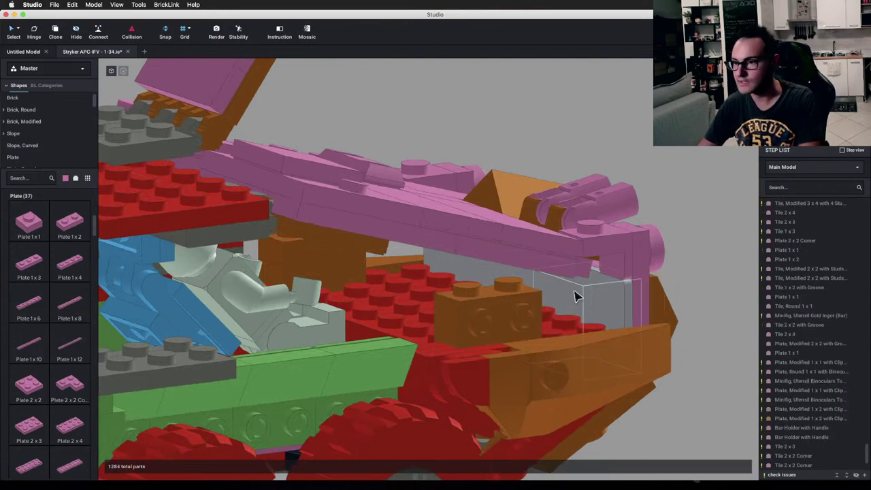
right_click_drag(574, 295, 506, 283)
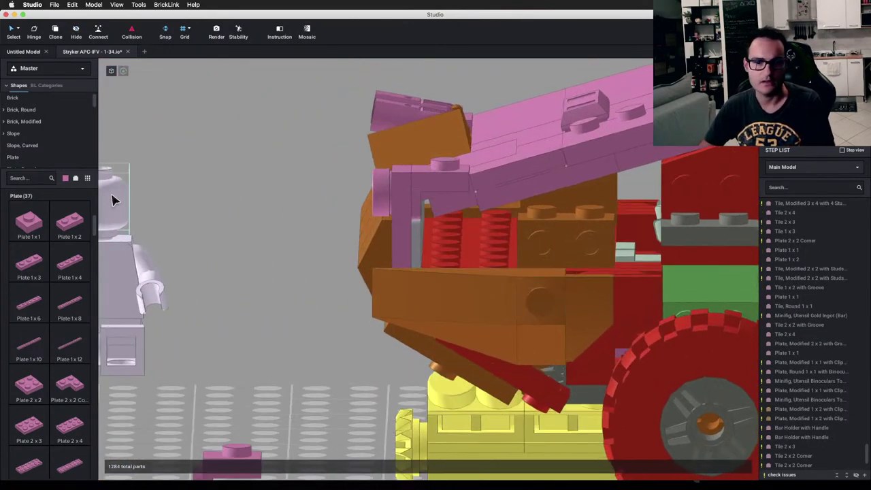
Step: Place a 1 x 1 plate beneath the headlight bracket on each side and unhide all parts
left_click_drag(32, 228, 468, 218)
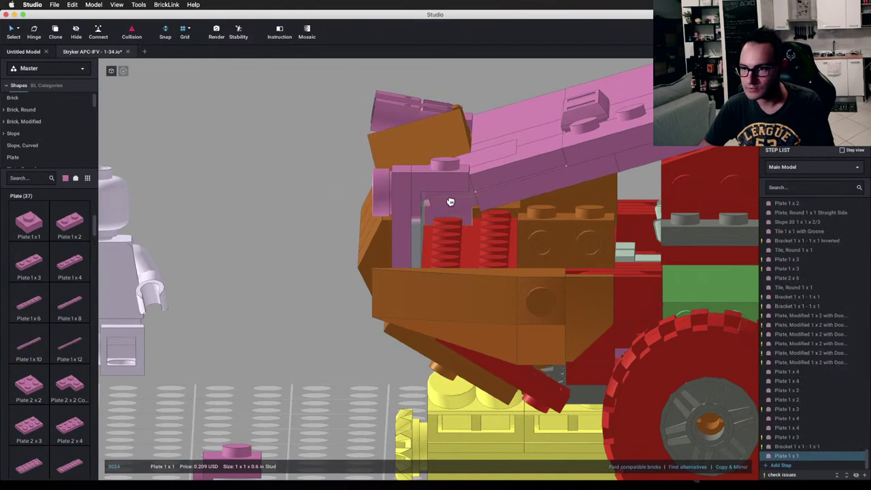
right_click_drag(281, 253, 286, 237)
left_click(276, 222)
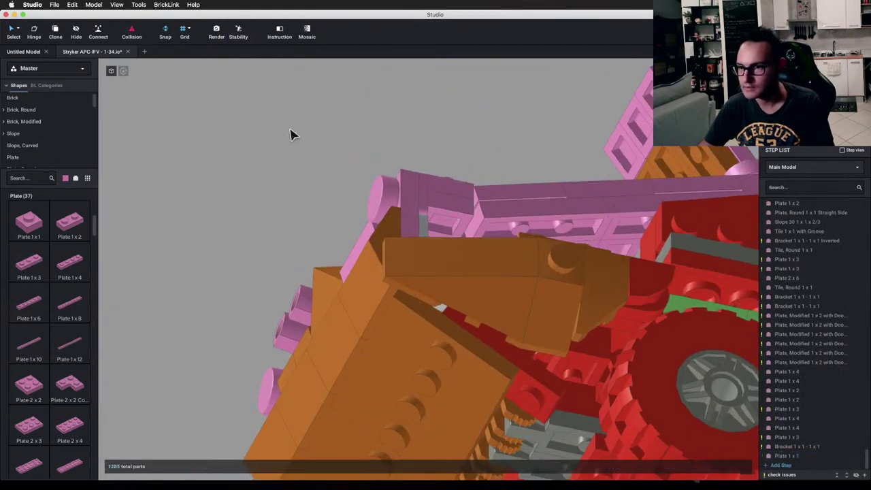
right_click_drag(291, 130, 346, 165)
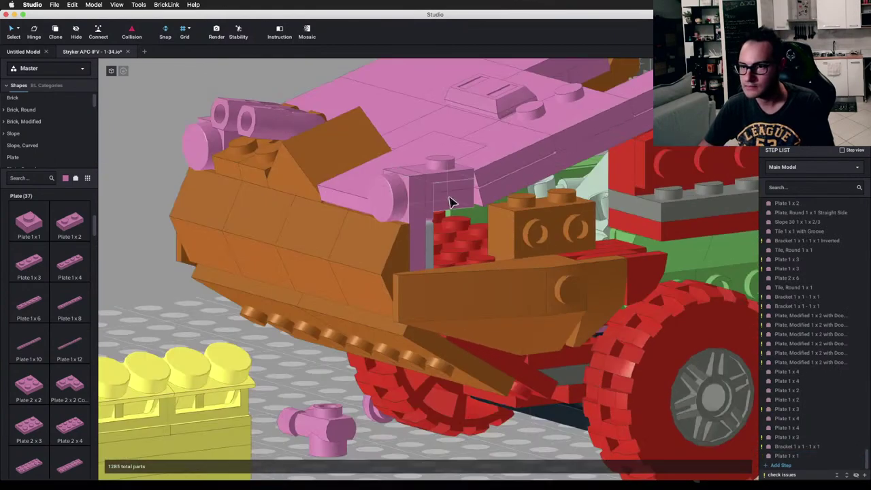
left_click(450, 202)
right_click_drag(332, 204, 399, 214)
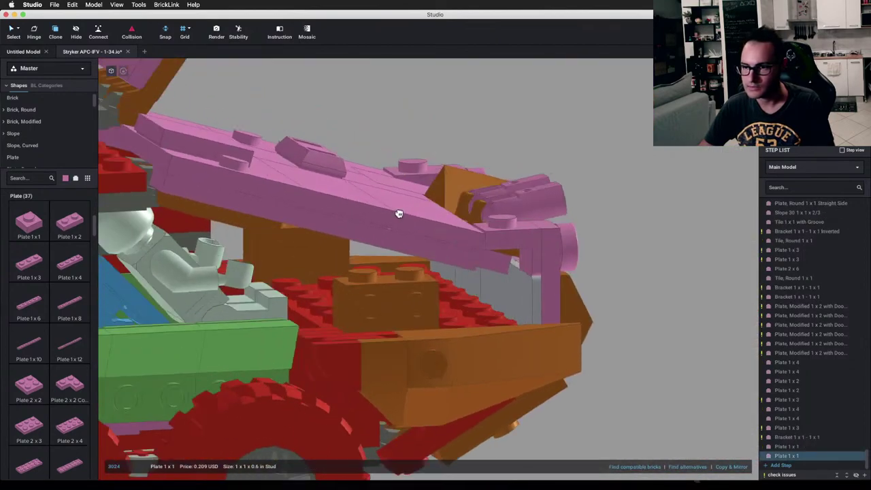
left_click(527, 268)
key("Escape")
right_click_drag(576, 297, 470, 284)
key("super+l")
Step: Look through the Slope parts and examine the fit around the headlight bracket and front hood
mouse_move(566, 179)
right_mouse_down()
mouse_move(561, 203)
mouse_move(558, 186)
right_mouse_up()
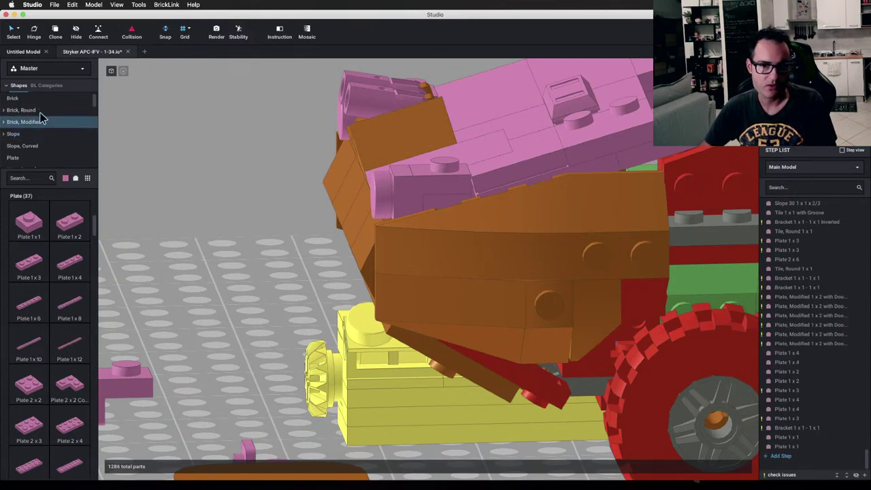
left_click(37, 135)
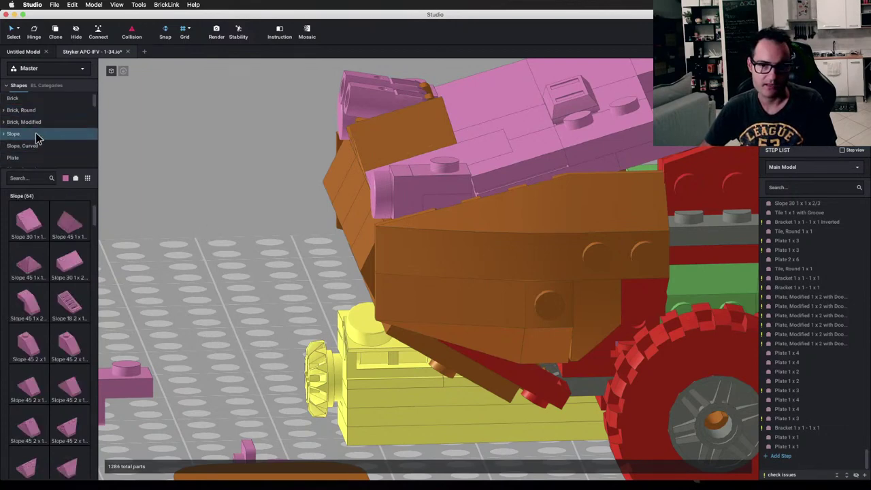
left_click(29, 221)
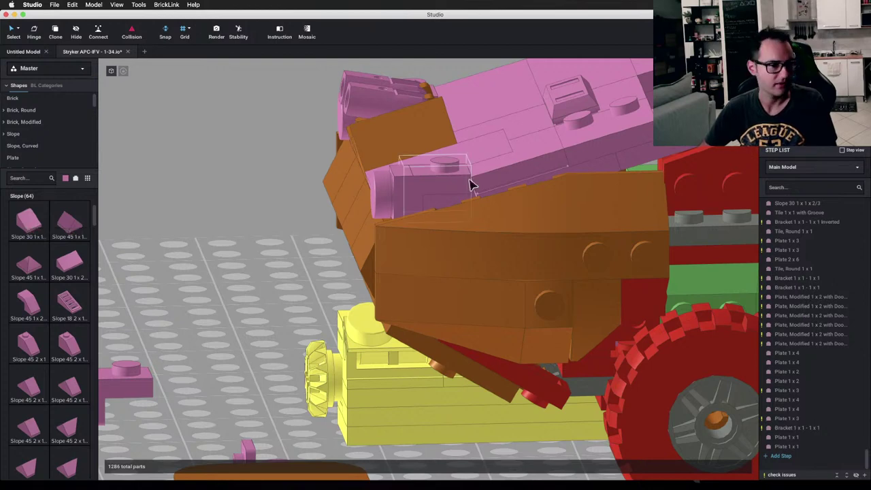
left_click(470, 184)
scroll(237, 238, "down", 2)
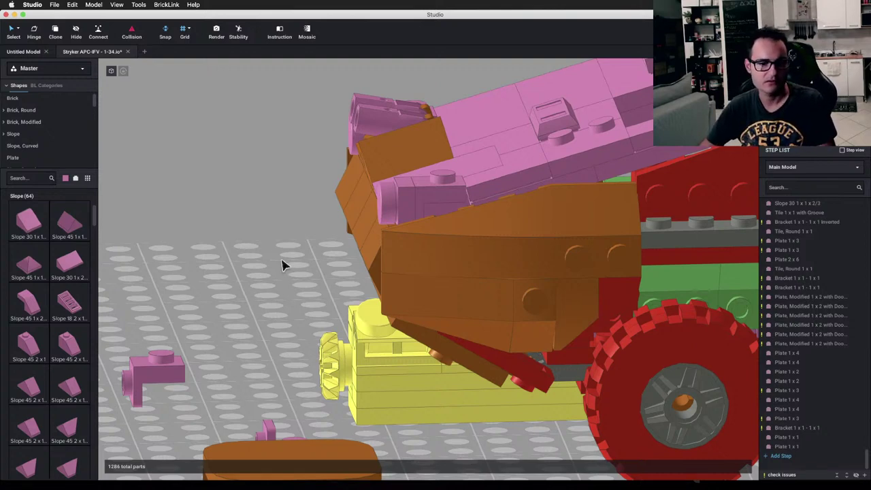
scroll(305, 265, "down", 5)
right_click_drag(292, 255, 320, 254)
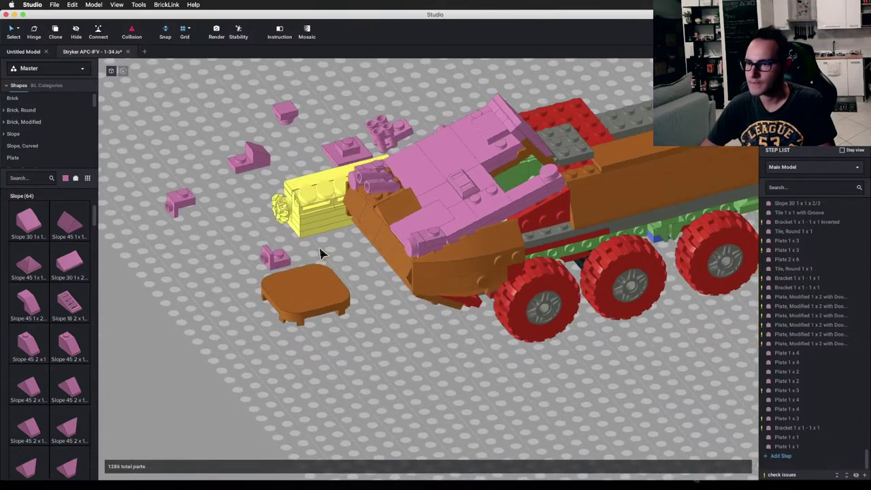
Step: Hide the upper side armour and delete the foremost red 1 x 1 brick with side stud beneath the hood edge
scroll(486, 269, "up", 5)
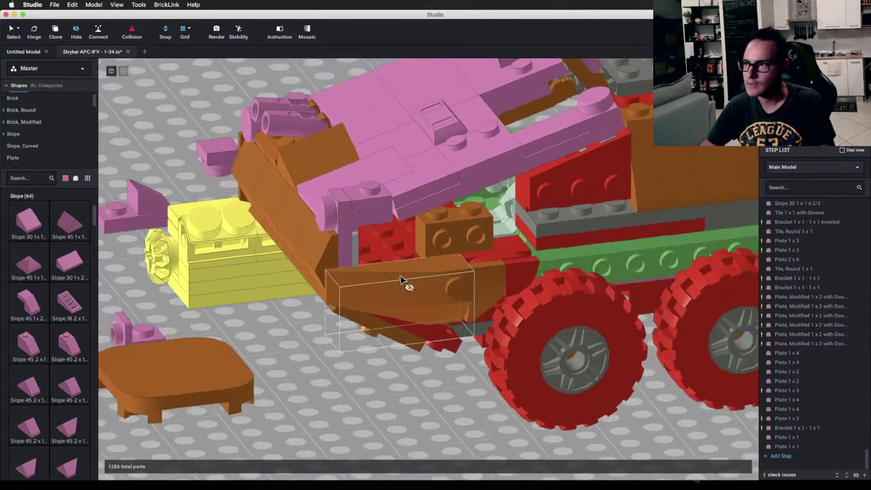
right_click_drag(402, 280, 439, 265)
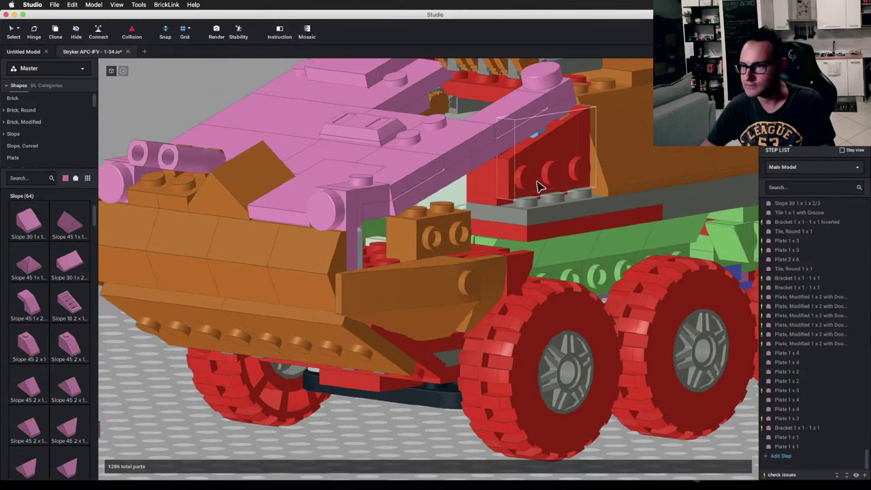
right_click_drag(538, 187, 548, 227)
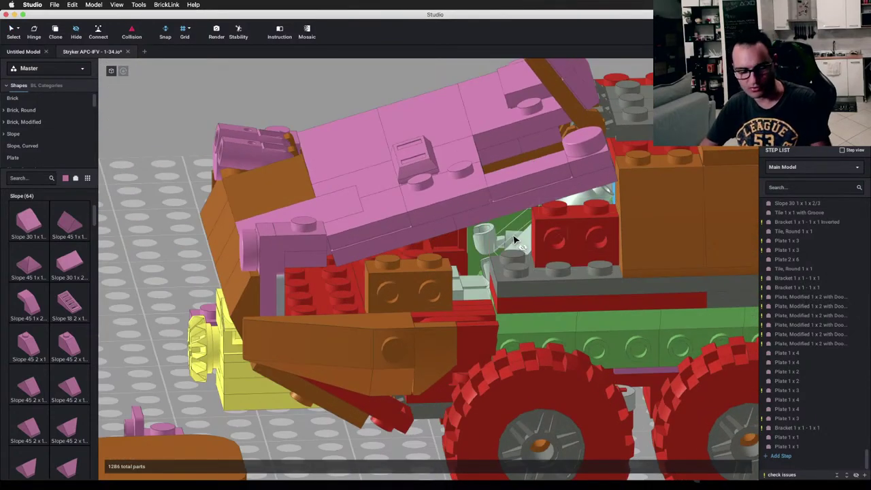
left_click(514, 233)
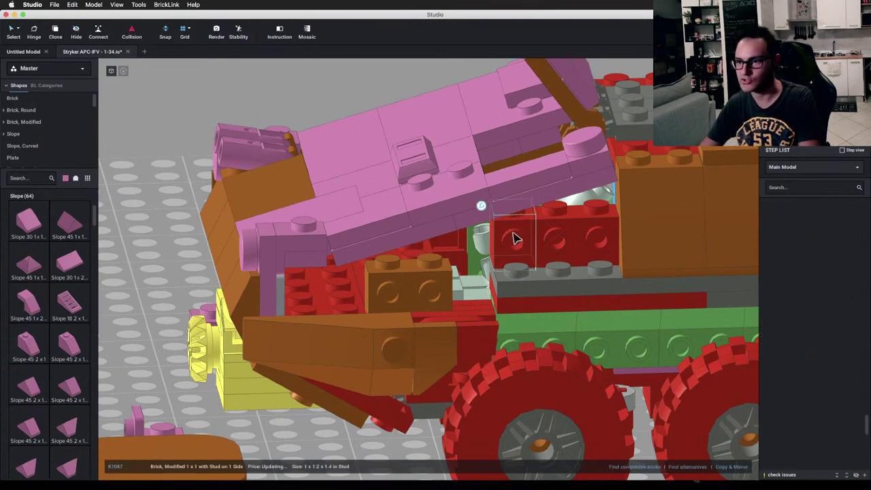
key("Delete")
right_click_drag(447, 288, 421, 284)
Step: Place a 2 x 8 plate crosswise beneath the front end of the sloped hood
scroll(35, 138, "down", 2)
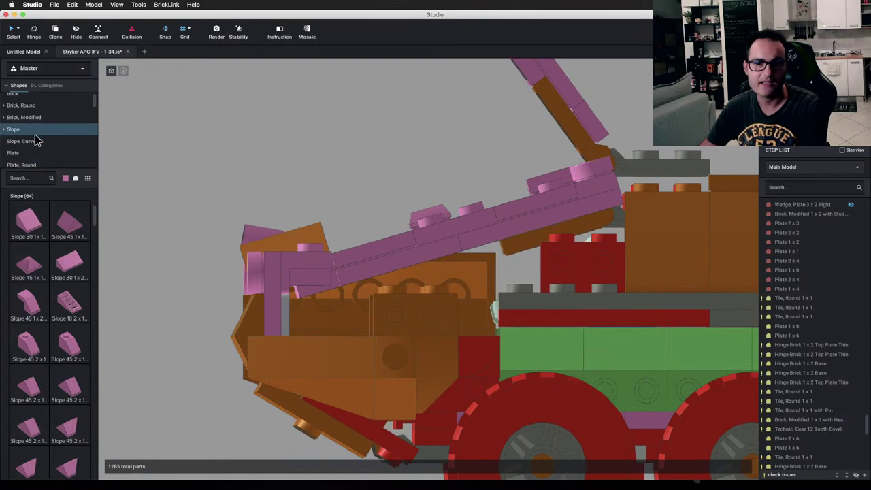
left_click(29, 130)
scroll(60, 402, "down", 3)
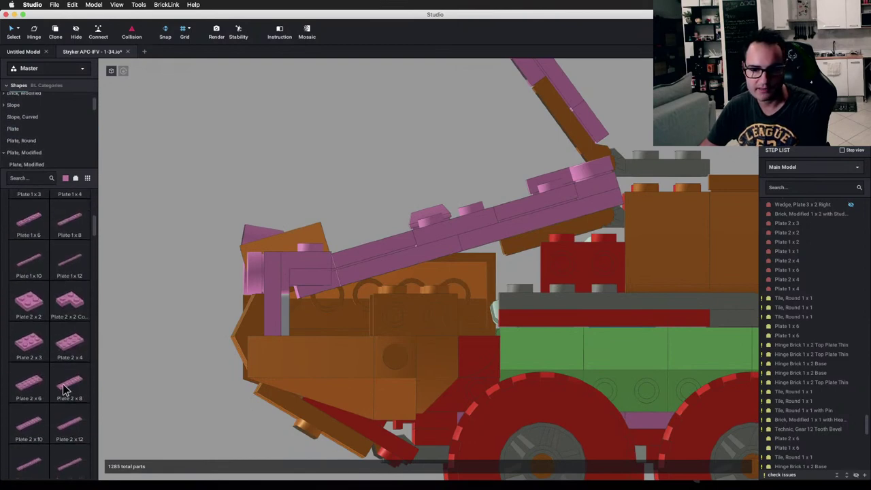
left_click(64, 389)
mouse_move(461, 290)
right_mouse_down()
mouse_move(470, 231)
mouse_move(478, 266)
mouse_move(510, 279)
mouse_move(468, 283)
mouse_move(457, 269)
mouse_move(468, 283)
mouse_move(460, 279)
mouse_move(468, 275)
right_mouse_up()
left_click(466, 255)
key("Left")
key("Left")
left_click(512, 284)
Step: Delete the orange slope beside the twin lights at the front of the hood
right_click_drag(417, 151, 286, 260)
key("ctrl+Left")
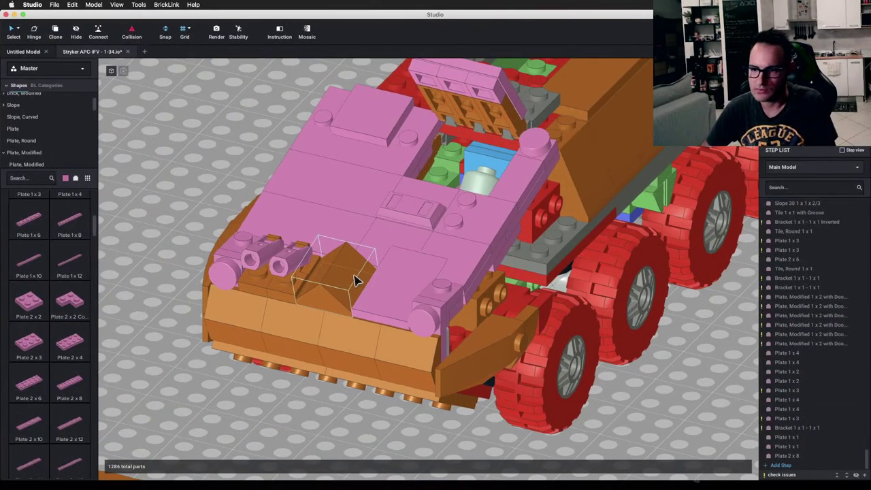
left_click(356, 280)
key("Delete")
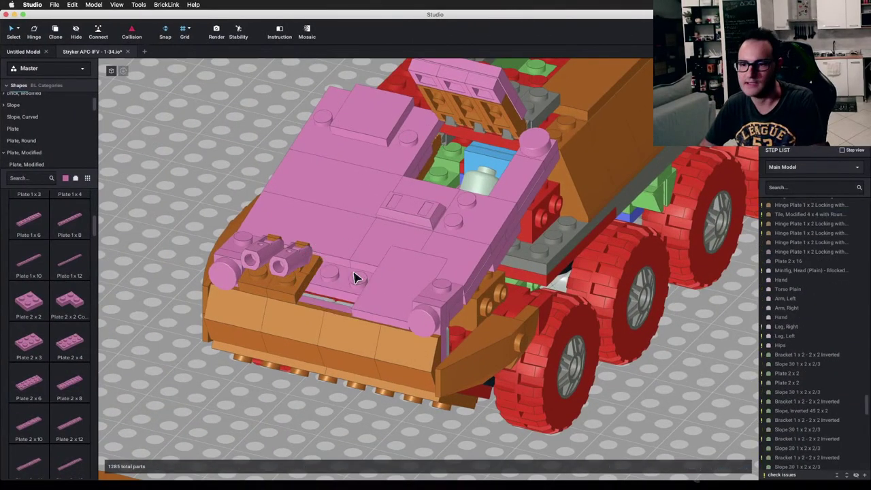
Step: Check the hood against the Stryker reference photo in Chrome and place two more 1 x 2 plates with clip on top beside the twin lights
key("ctrl+Left")
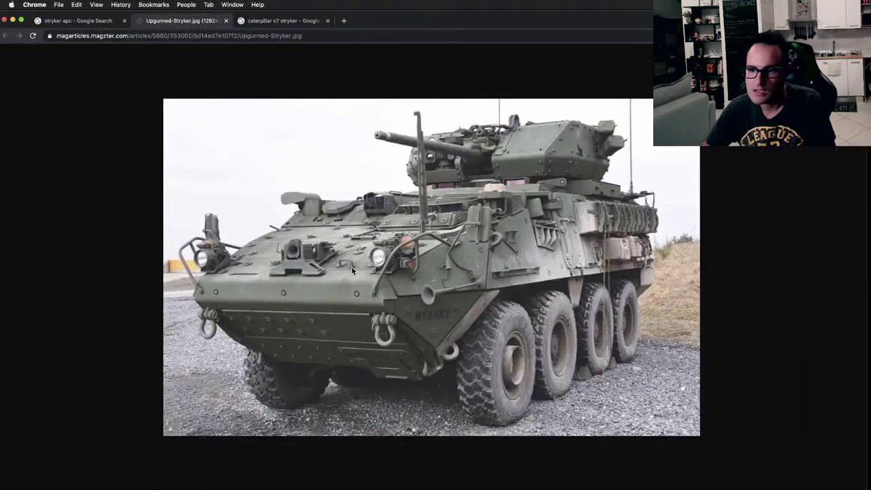
key("ctrl+Right")
key("ctrl+Left")
key("ctrl+Right")
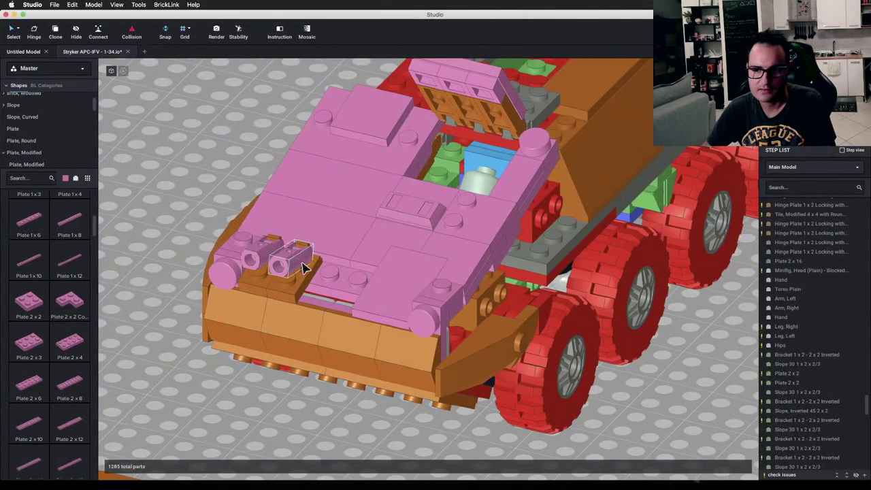
left_click(297, 279)
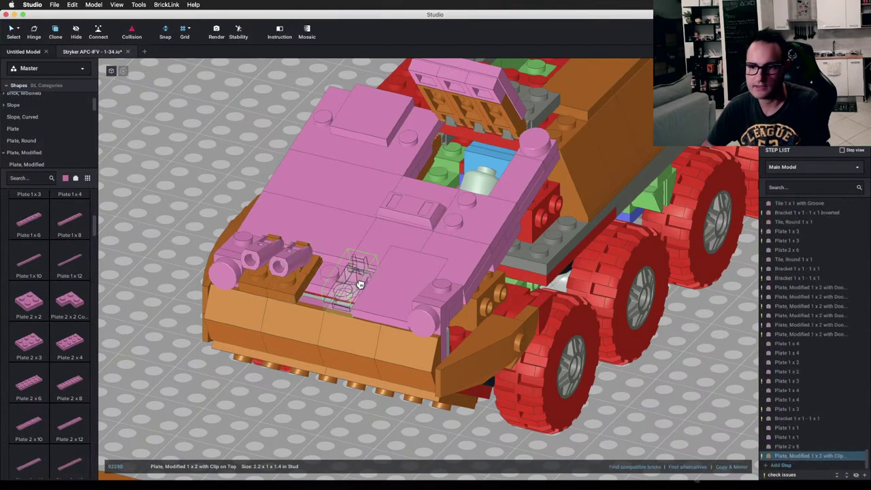
left_click(334, 281)
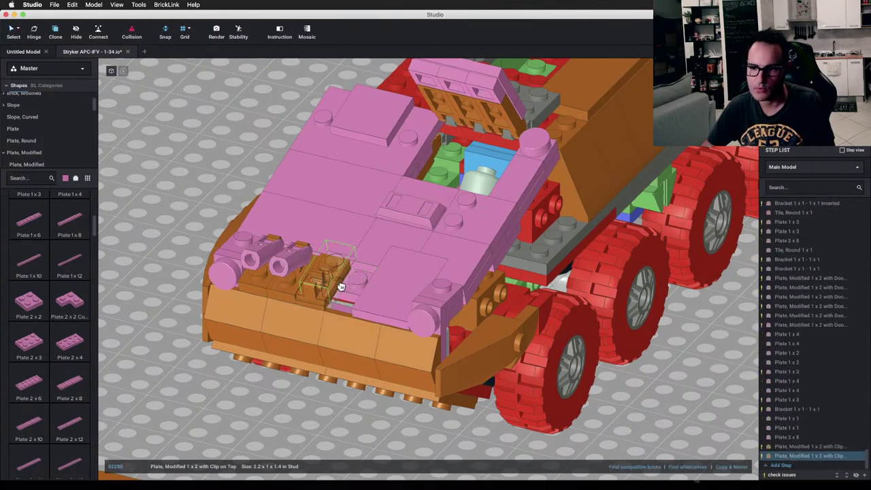
left_click(347, 294)
key("Escape")
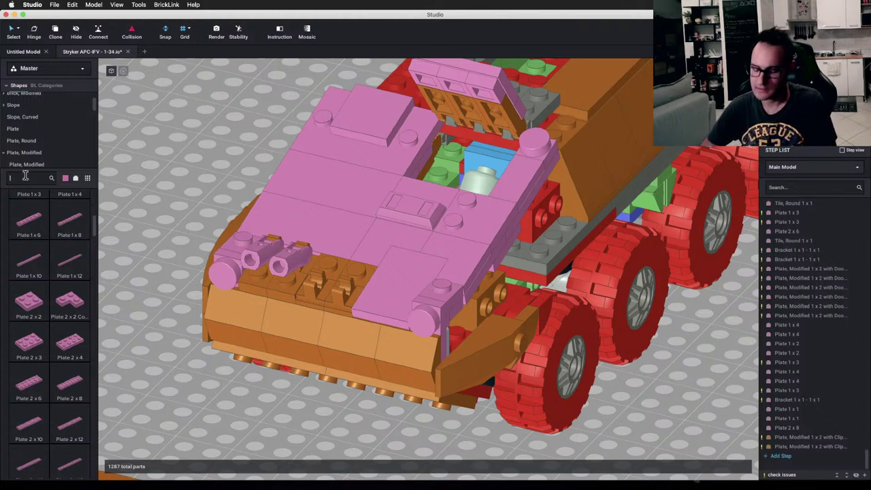
Step: Try a rotated Bar 4L / 2L Crossed (Lightsaber Blade) on the ground beside the vehicle's nose
scroll(61, 146, "down", 5)
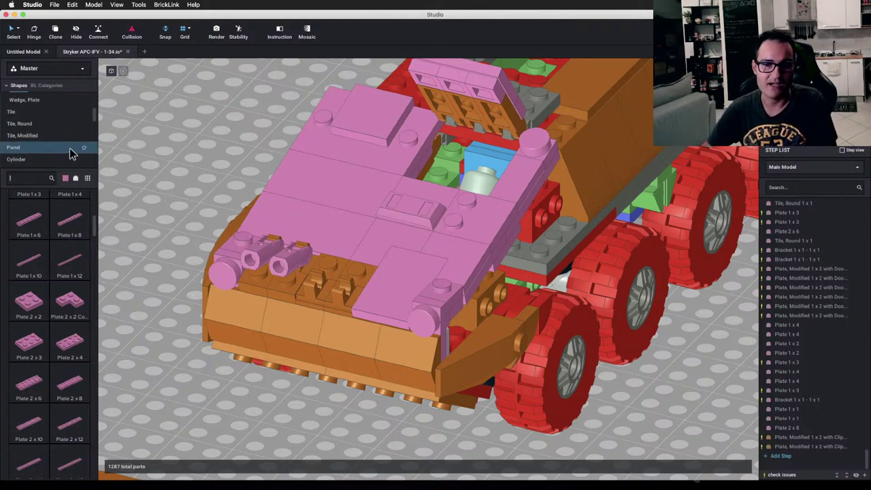
scroll(58, 147, "down", 5)
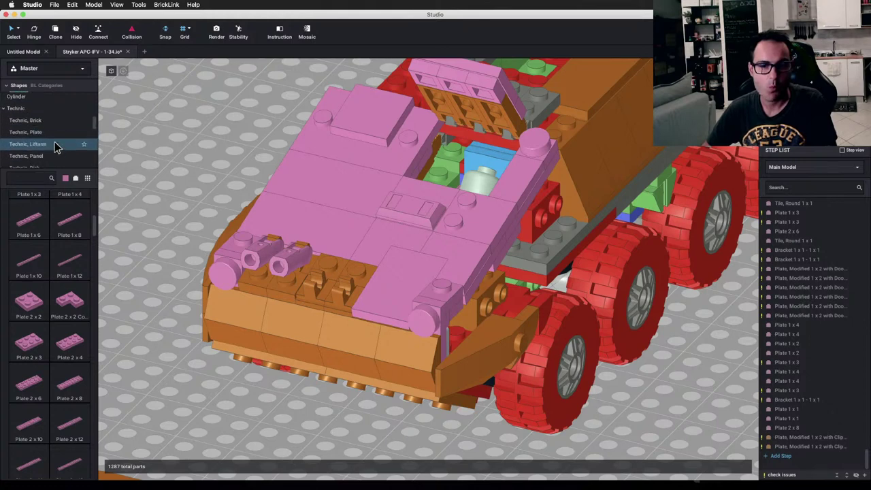
scroll(56, 143, "up", 3)
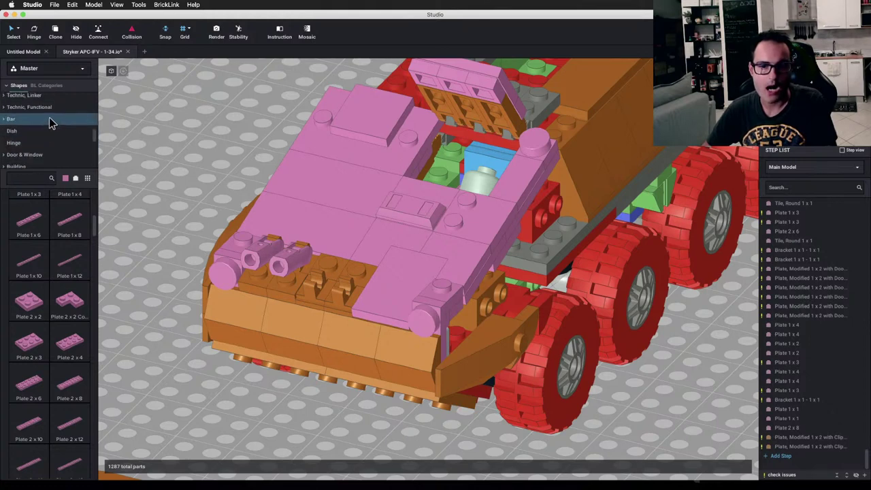
left_click(48, 121)
scroll(68, 269, "down", 5)
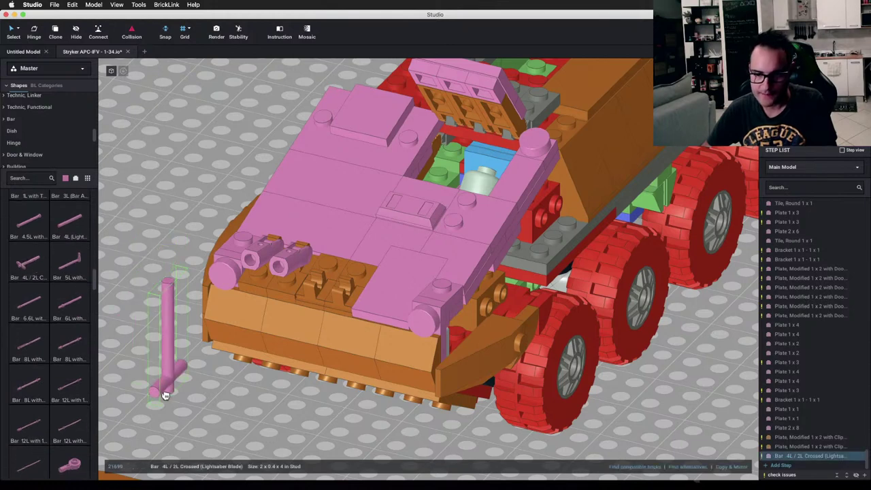
key("Right")
left_click(158, 396)
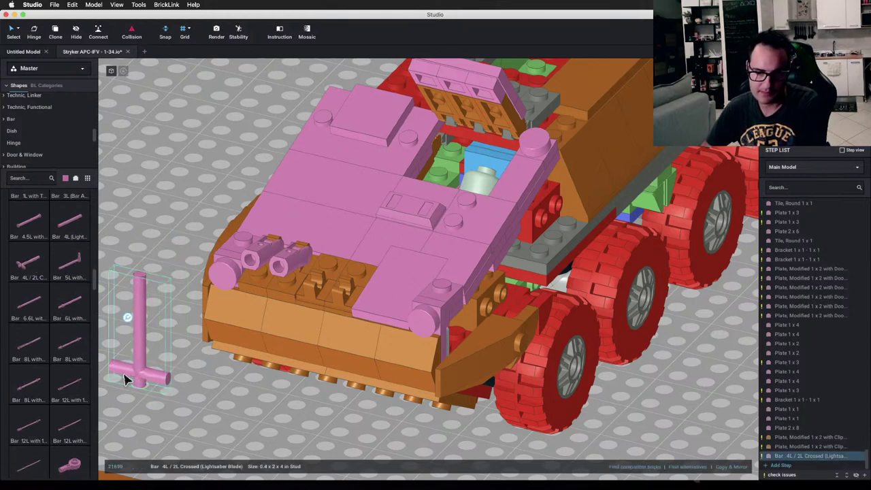
key("Delete")
Step: Look through the remaining Bar parts and the Antenna, Dish and Hinge parts in the parts library
scroll(65, 337, "down", 10)
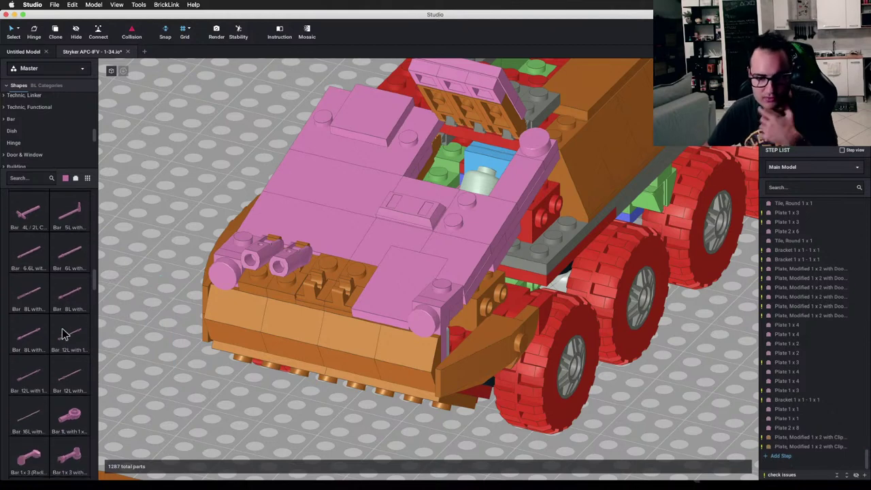
scroll(65, 335, "down", 15)
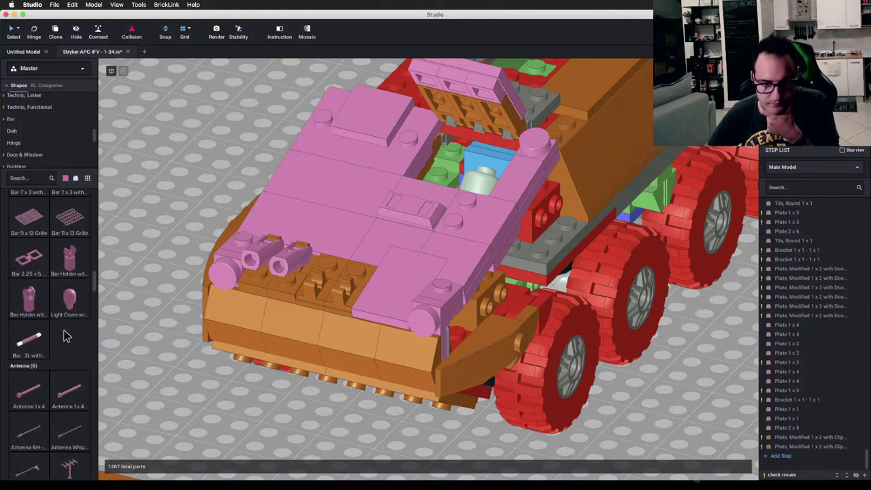
scroll(64, 335, "down", 15)
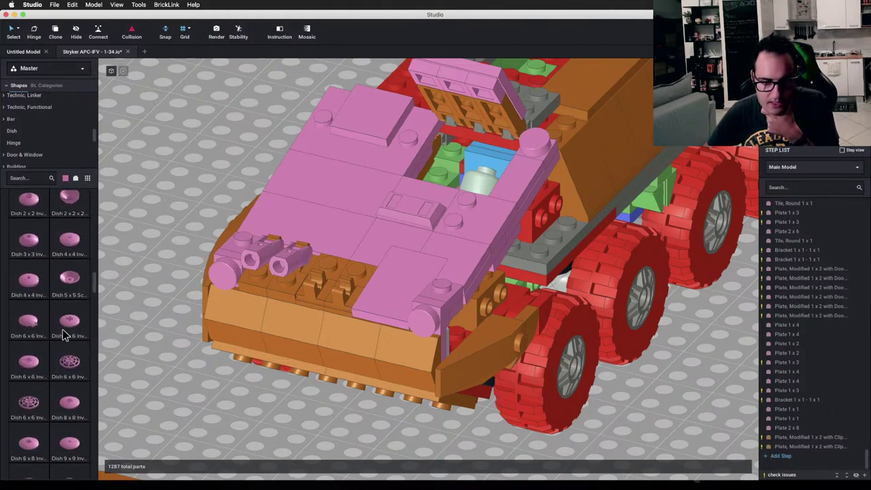
scroll(65, 335, "down", 4)
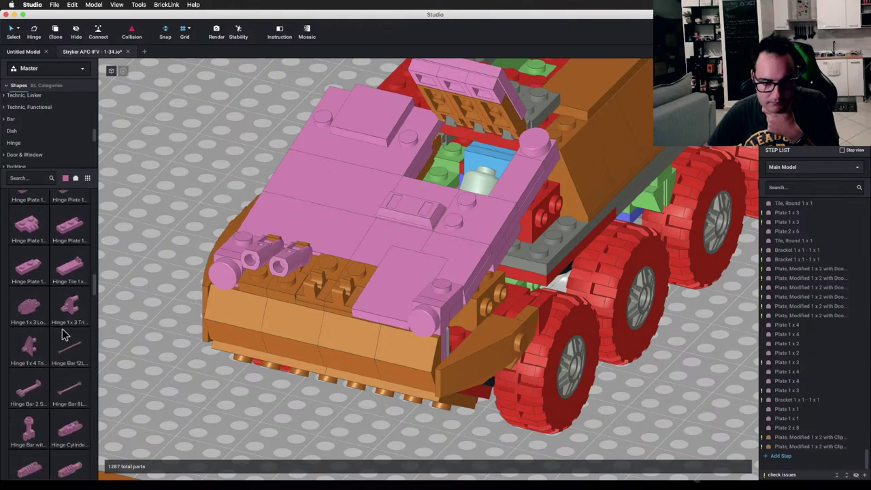
scroll(61, 334, "down", 2)
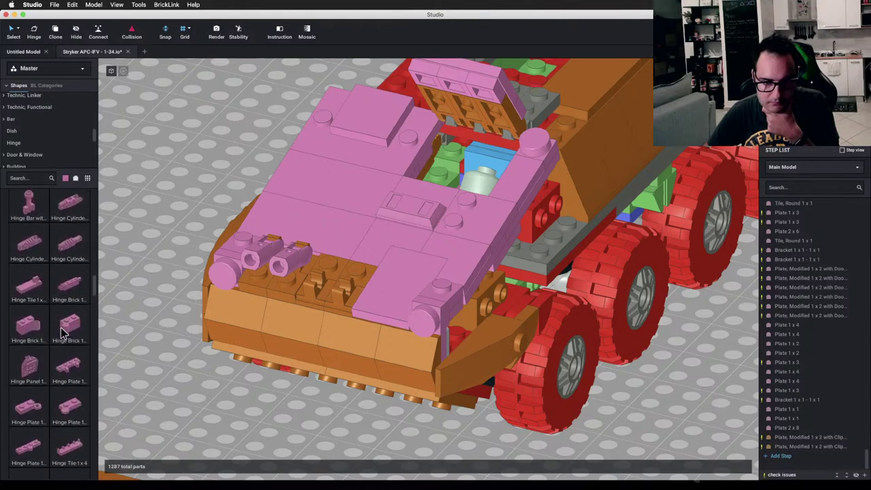
scroll(61, 334, "down", 5)
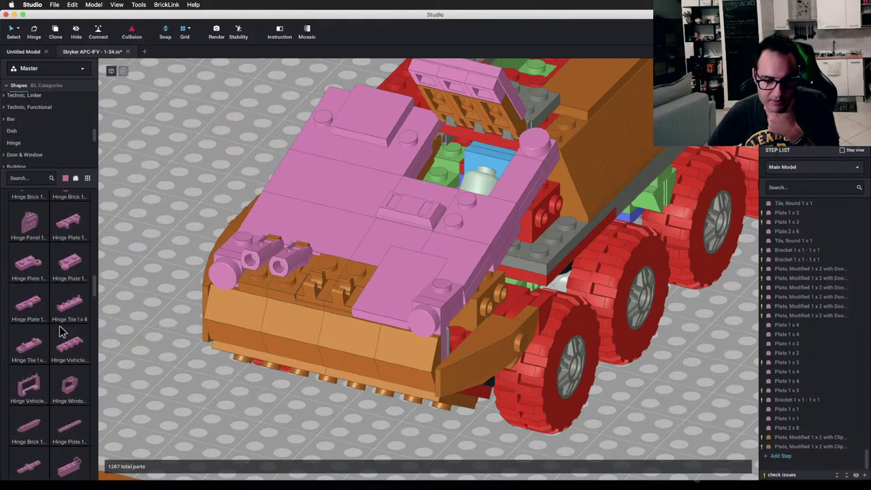
scroll(60, 331, "down", 3)
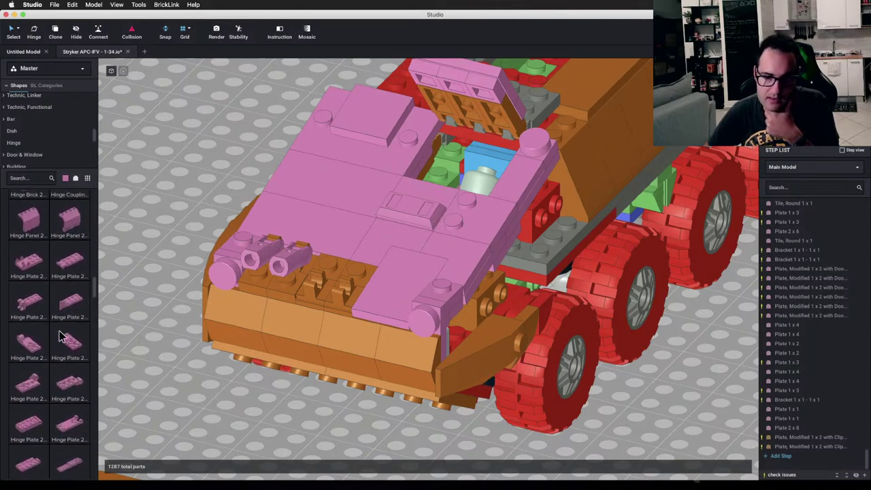
scroll(48, 138, "down", 3)
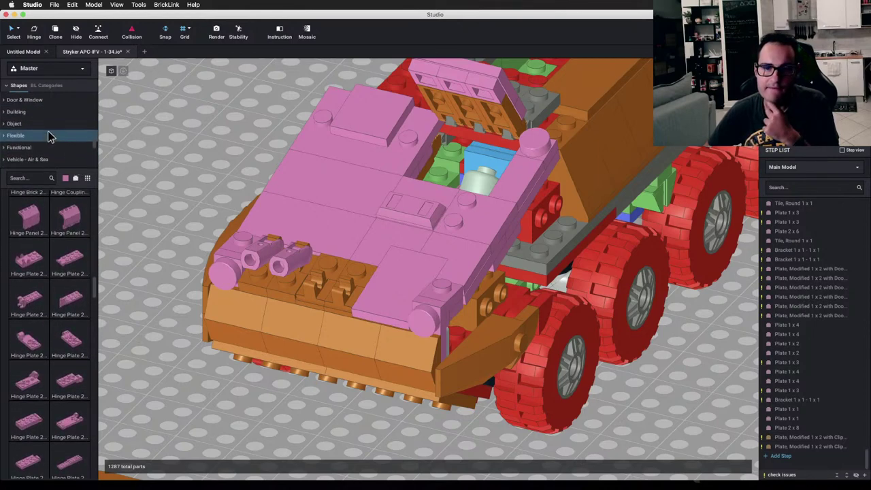
Step: Browse the Object and Functional part categories, including the containers, turntables and pneumatic parts
left_click(47, 122)
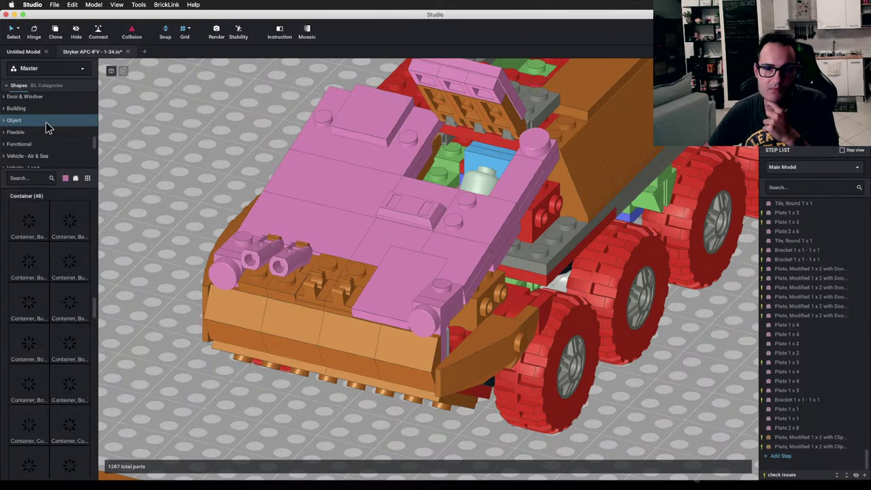
left_click(42, 145)
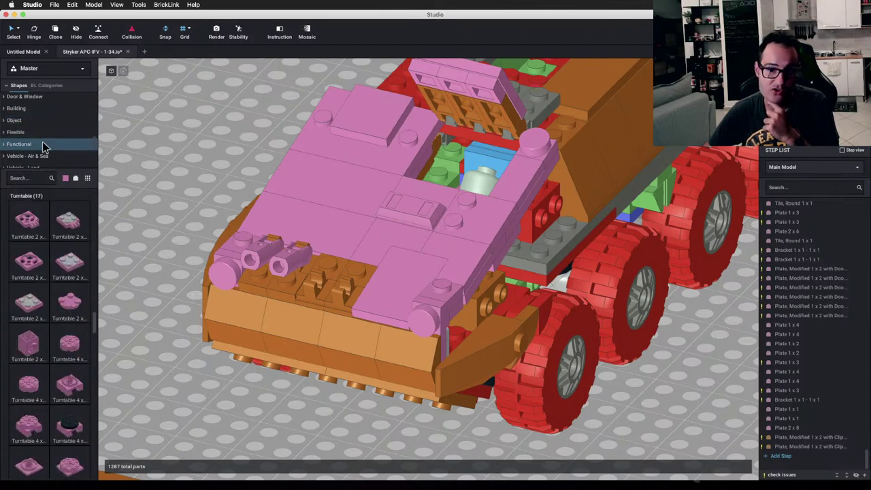
scroll(53, 272, "down", 10)
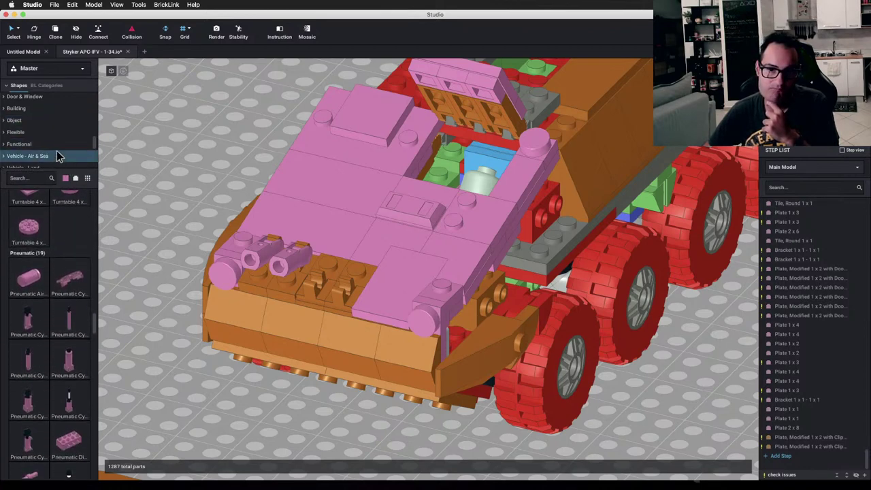
scroll(58, 156, "down", 5)
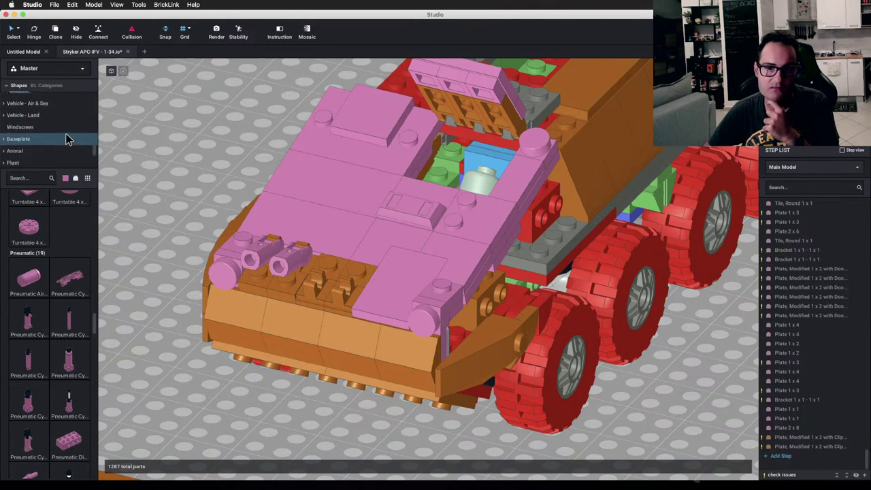
Step: Examine the Hinge parts again and go over the Lever, Antenna and Bar subcategories
scroll(67, 139, "up", 3)
scroll(67, 139, "up", 2)
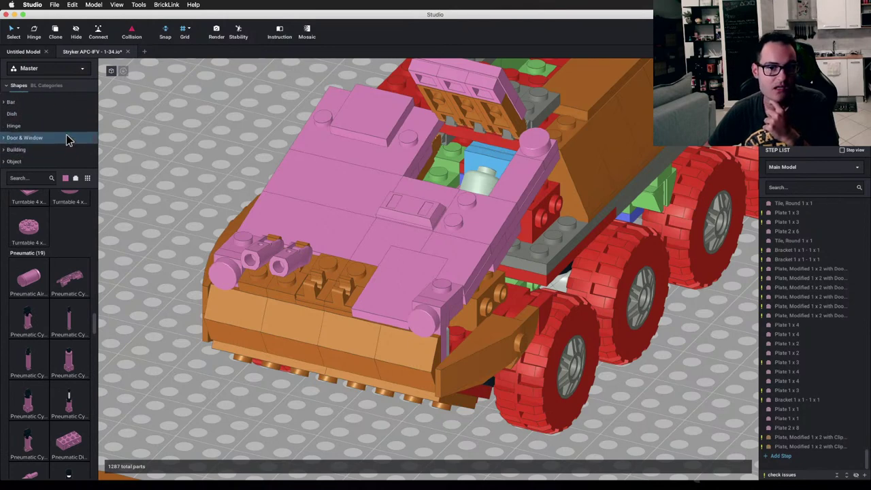
left_click(60, 129)
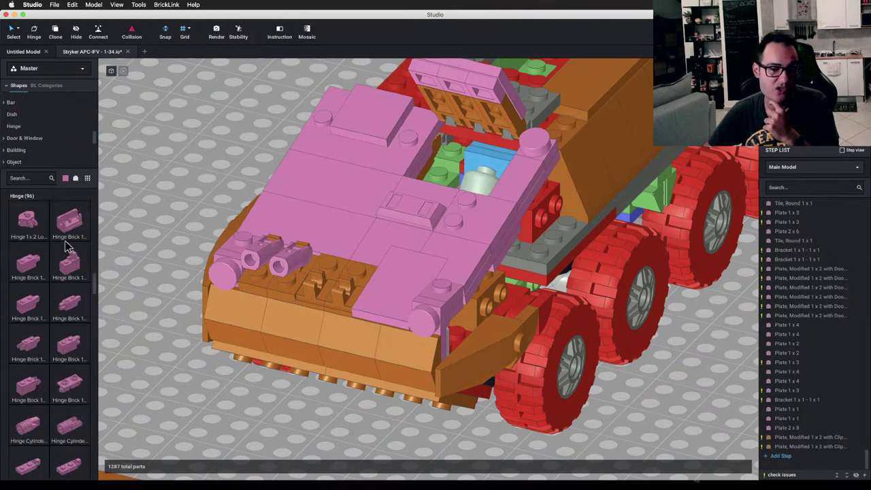
scroll(63, 245, "down", 10)
scroll(62, 235, "down", 5)
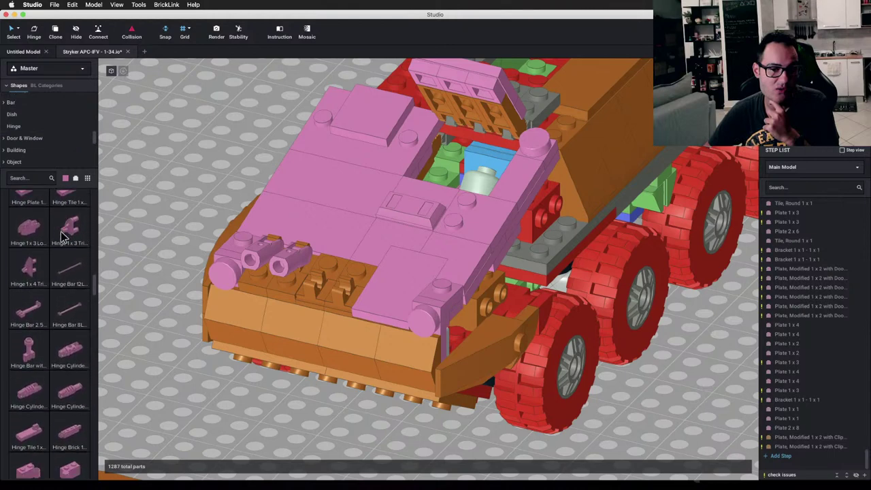
scroll(47, 140, "up", 2)
scroll(48, 143, "up", 1)
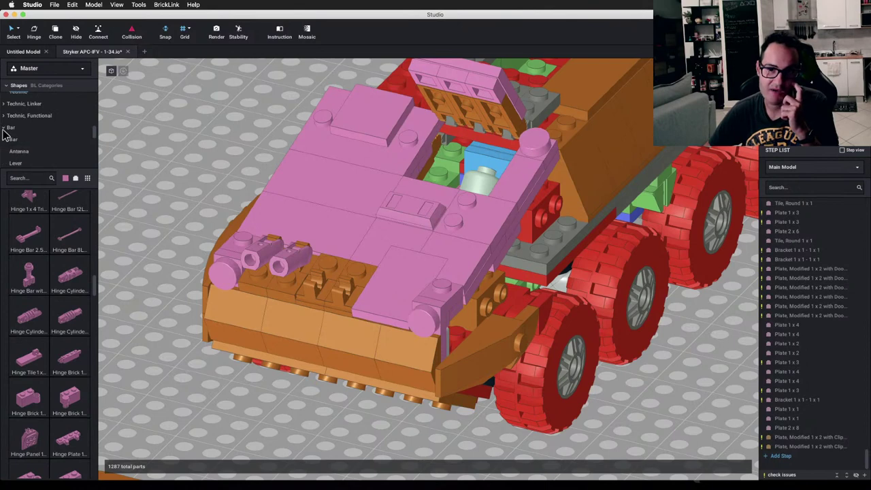
scroll(44, 143, "down", 3)
left_click(42, 136)
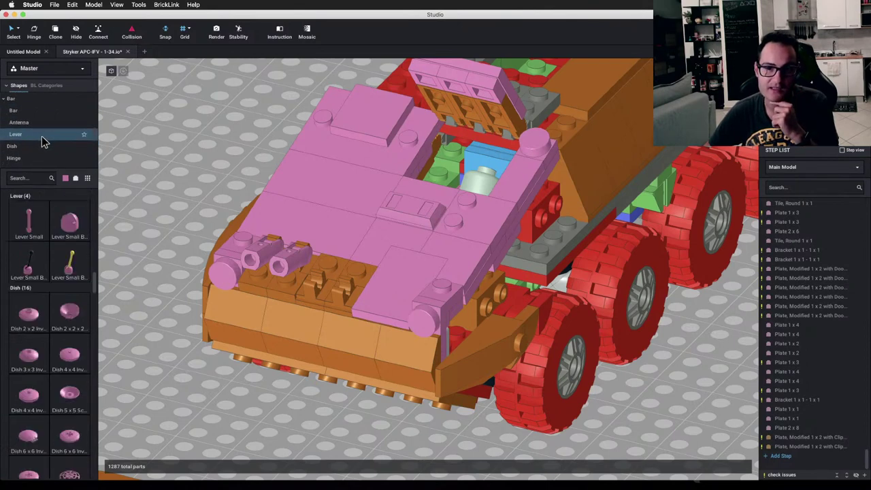
left_click(43, 124)
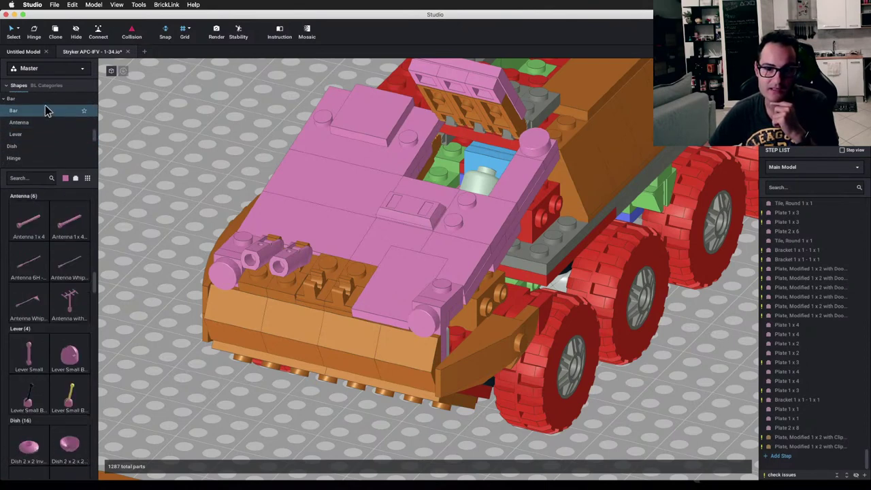
left_click(46, 111)
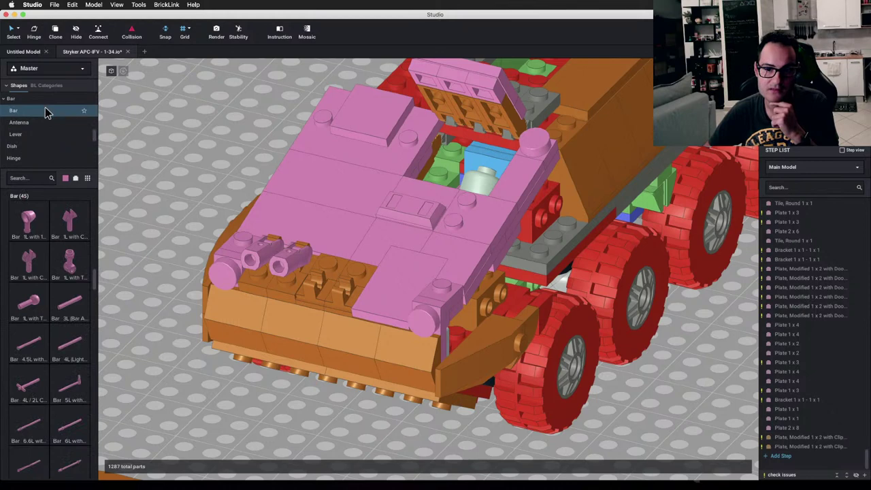
Step: Look through the Technic gear, Cylinder, Panel and Tile parts and the plate and brick categories in the parts library
scroll(46, 116, "up", 2)
left_click(49, 130)
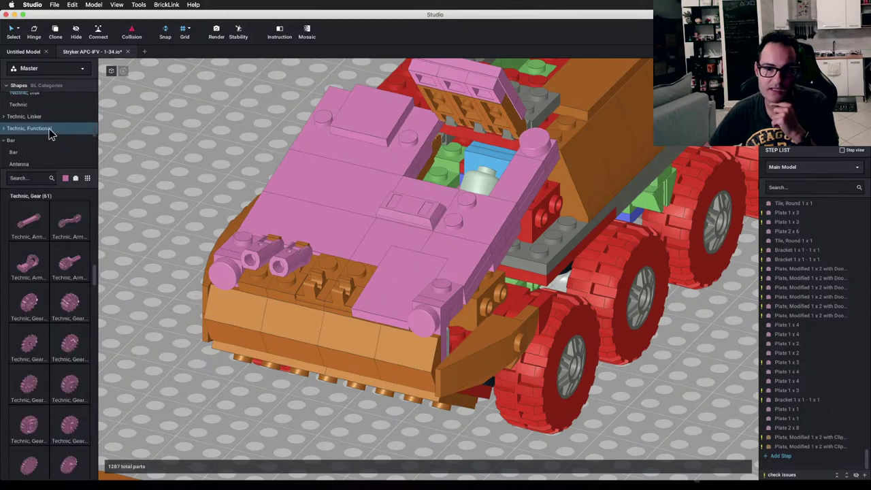
scroll(49, 134, "up", 1)
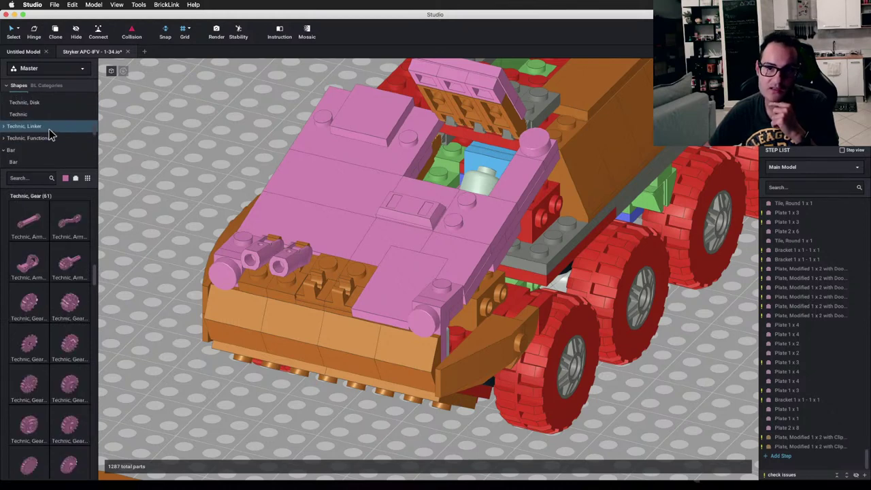
scroll(49, 134, "up", 4)
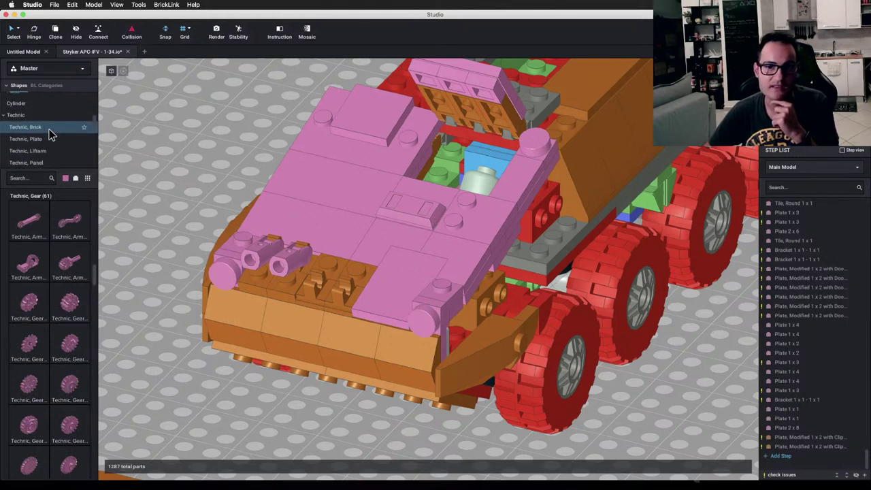
scroll(49, 134, "up", 2)
left_click(49, 129)
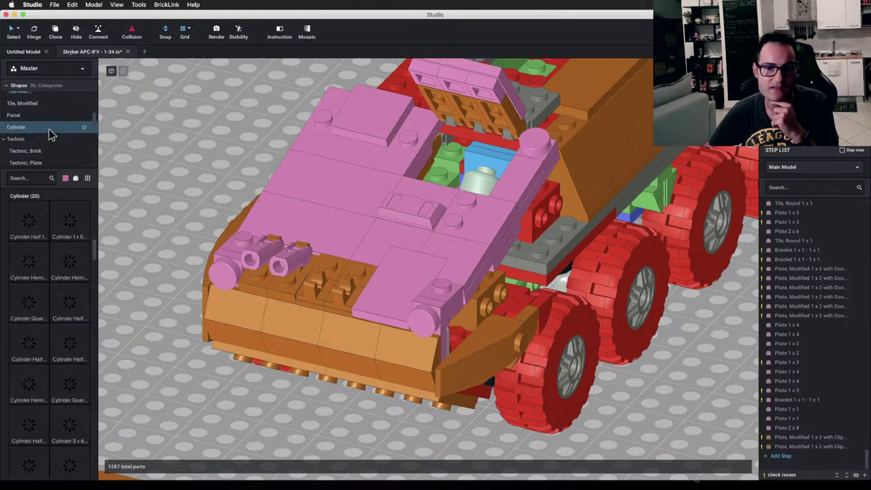
scroll(47, 128, "up", 1)
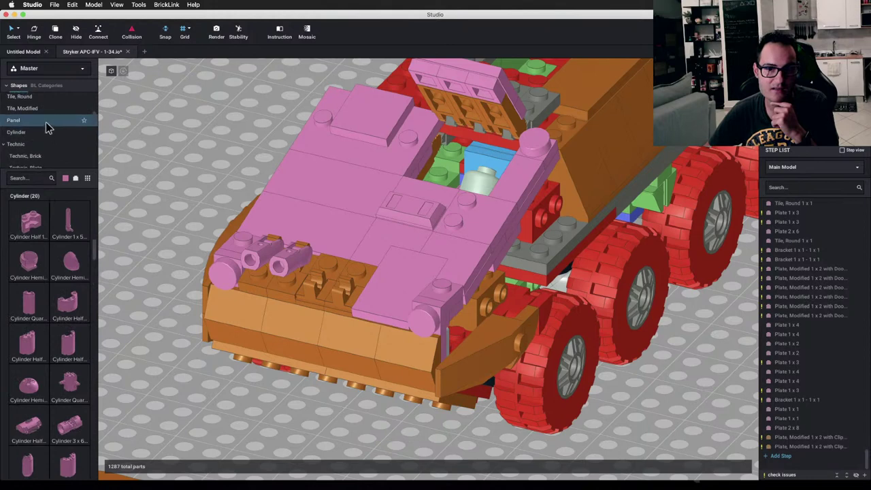
left_click(45, 122)
scroll(46, 127, "up", 2)
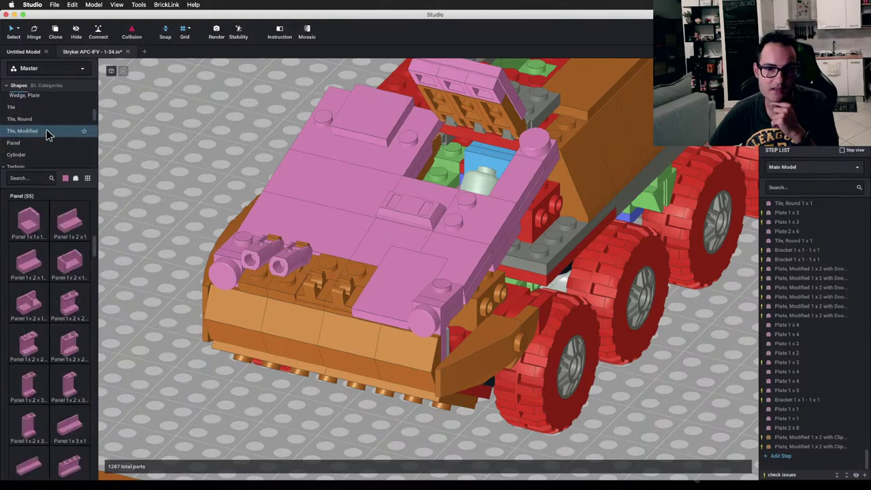
left_click(47, 130)
left_click(44, 119)
left_click(43, 111)
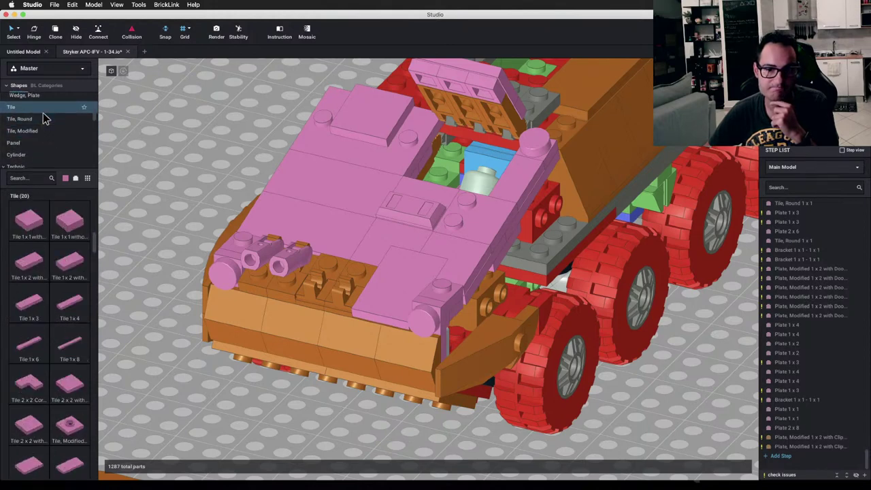
scroll(43, 118, "up", 3)
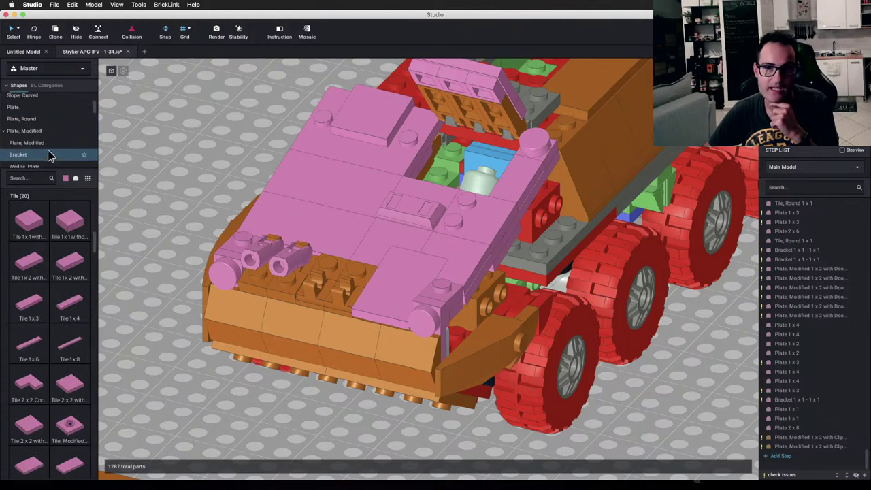
scroll(49, 155, "up", 2)
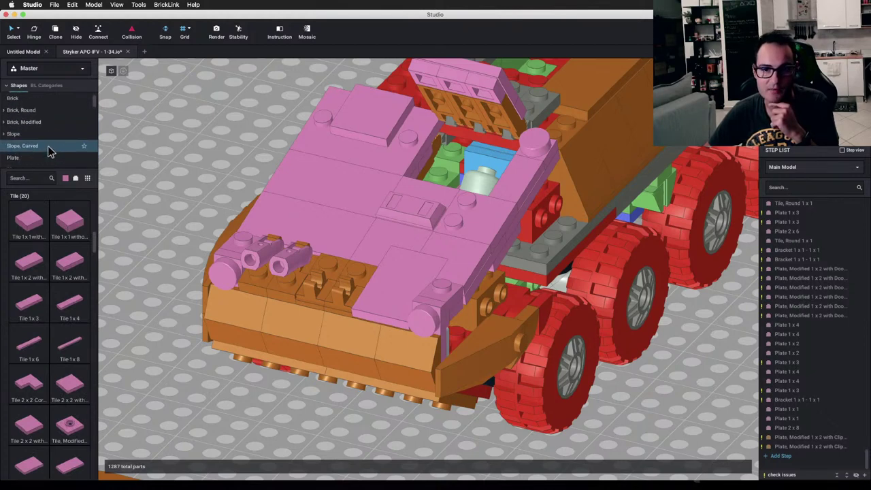
Step: Browse the Vehicle - Land subcategories, examining the Riding Cycle and Road Sign parts
scroll(50, 151, "down", 10)
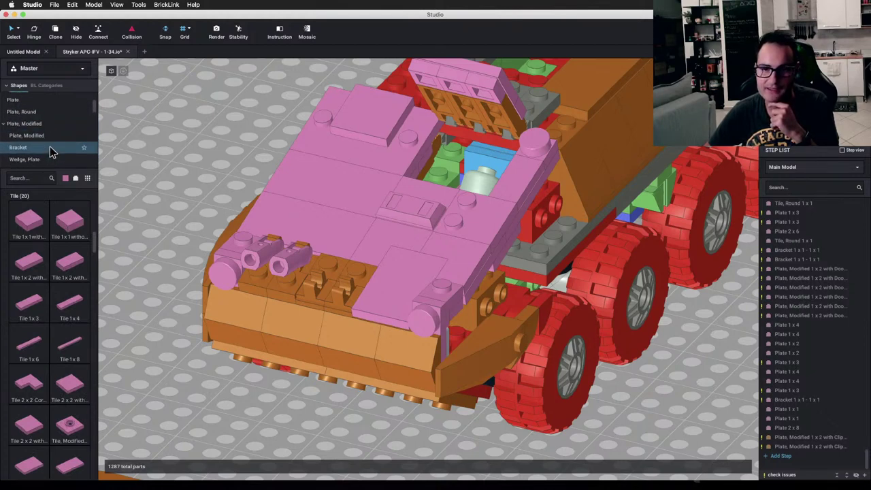
scroll(49, 152, "down", 5)
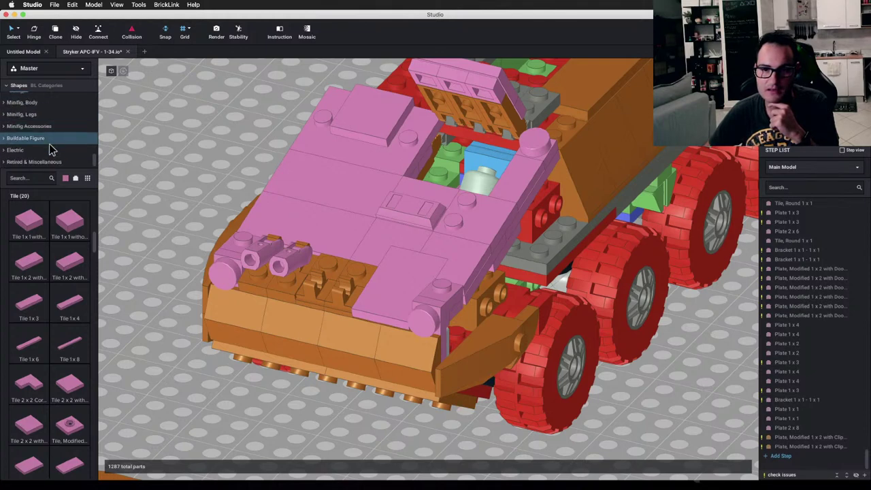
scroll(43, 158, "up", 3)
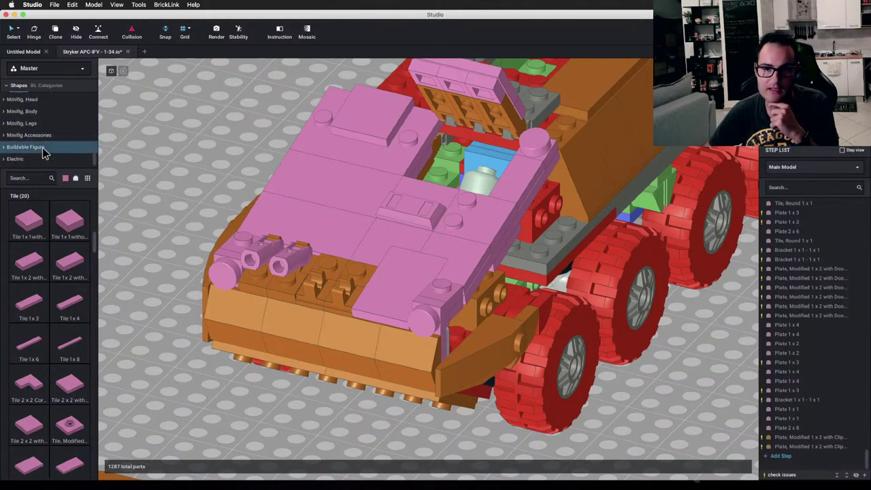
scroll(49, 151, "up", 4)
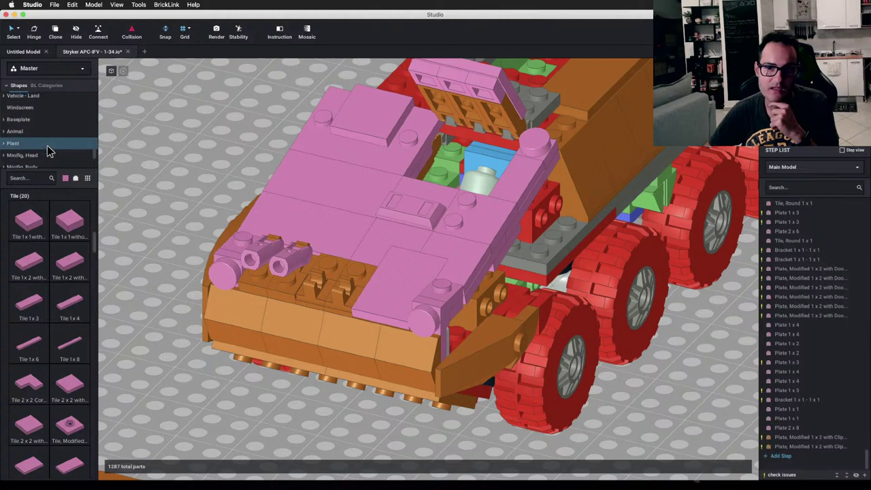
scroll(49, 151, "up", 1)
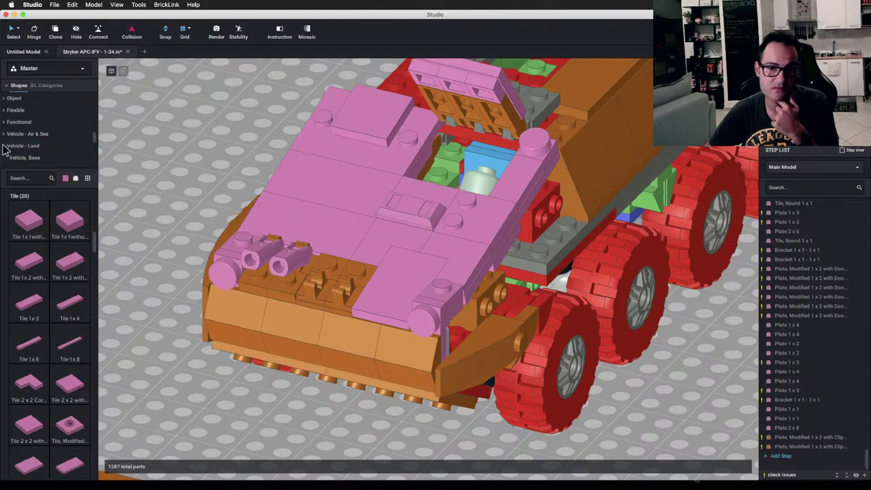
scroll(41, 137, "down", 8)
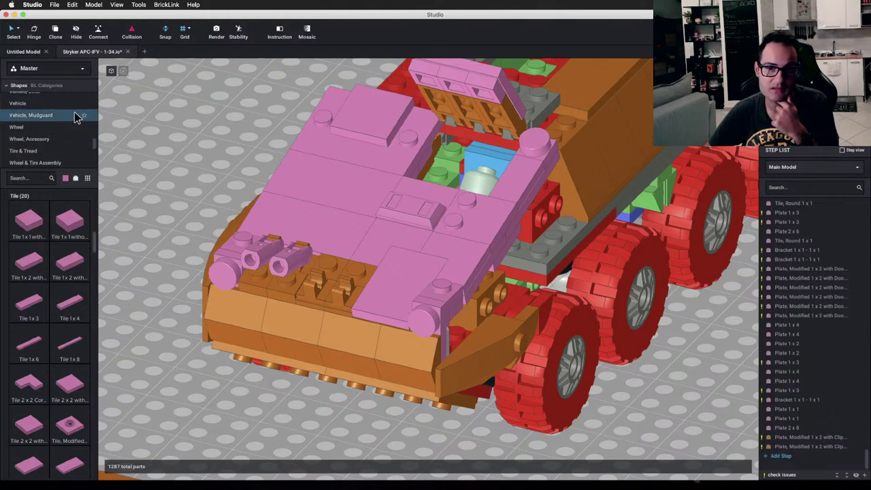
scroll(66, 122, "down", 3)
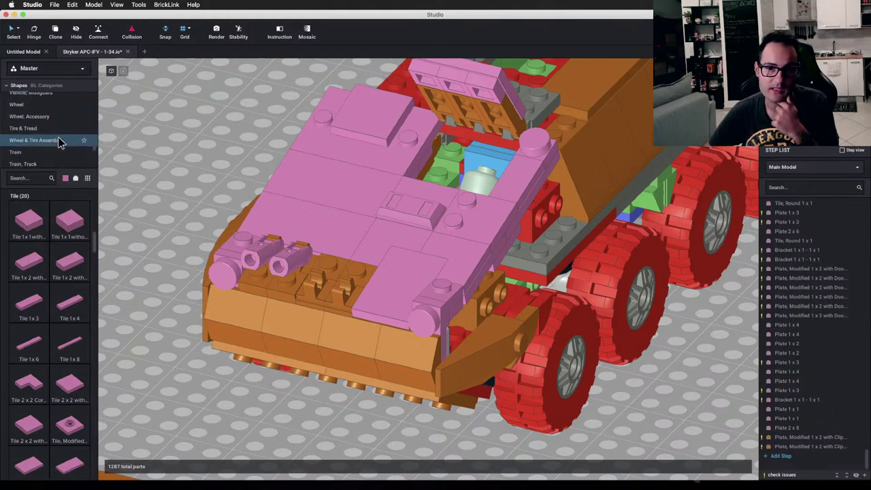
scroll(59, 140, "down", 3)
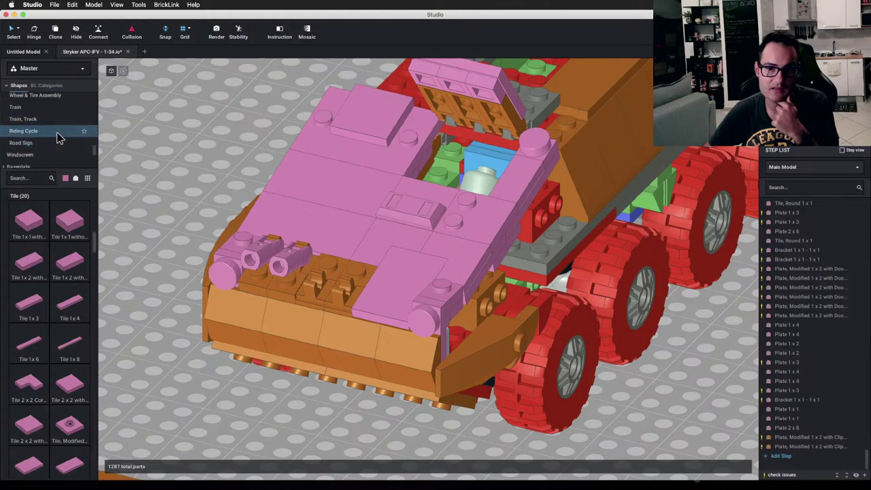
left_click(55, 130)
scroll(56, 131, "down", 2)
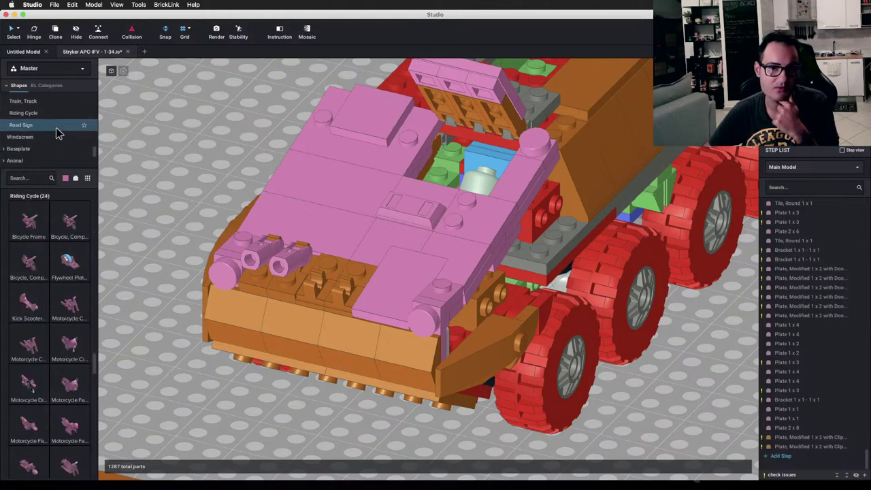
scroll(59, 132, "up", 3)
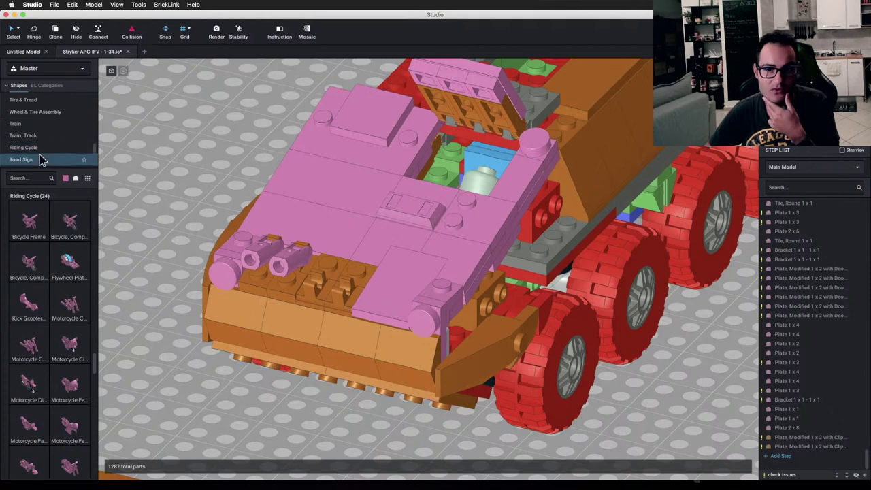
left_click(45, 159)
scroll(57, 246, "down", 5)
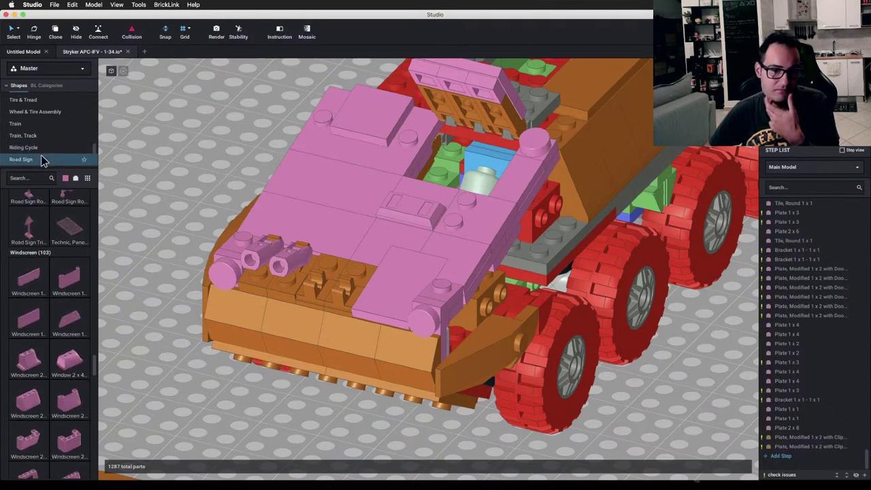
scroll(45, 159, "up", 1)
scroll(46, 160, "up", 8)
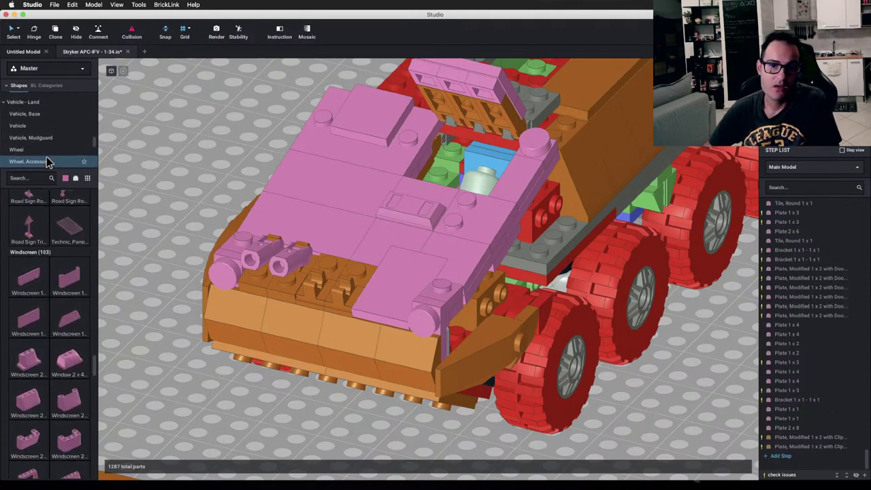
Step: Go over the Vehicle - Air & Sea subcategories and examine the String Reel / Winch parts in the Functional category
scroll(48, 162, "up", 2)
scroll(45, 160, "up", 3)
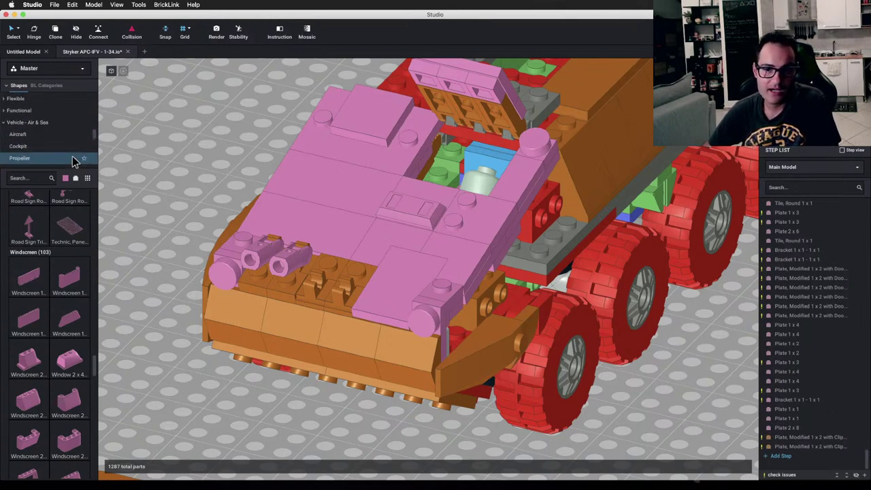
scroll(74, 157, "down", 4)
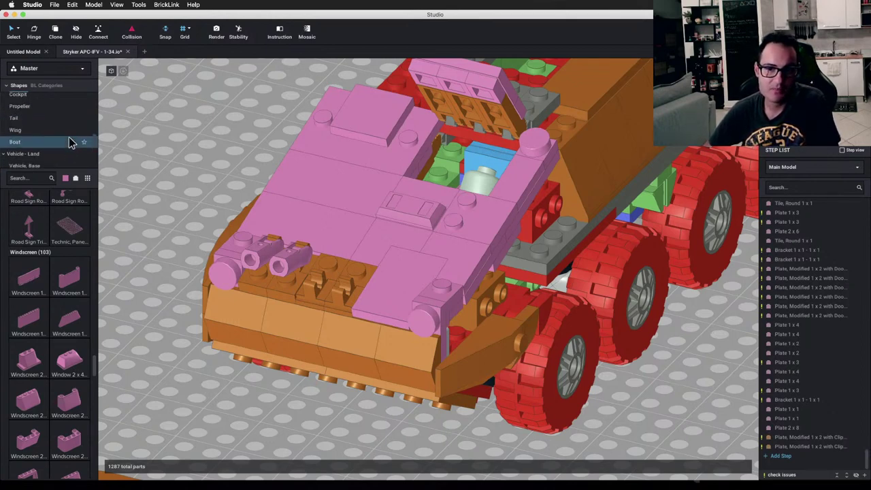
scroll(68, 139, "up", 3)
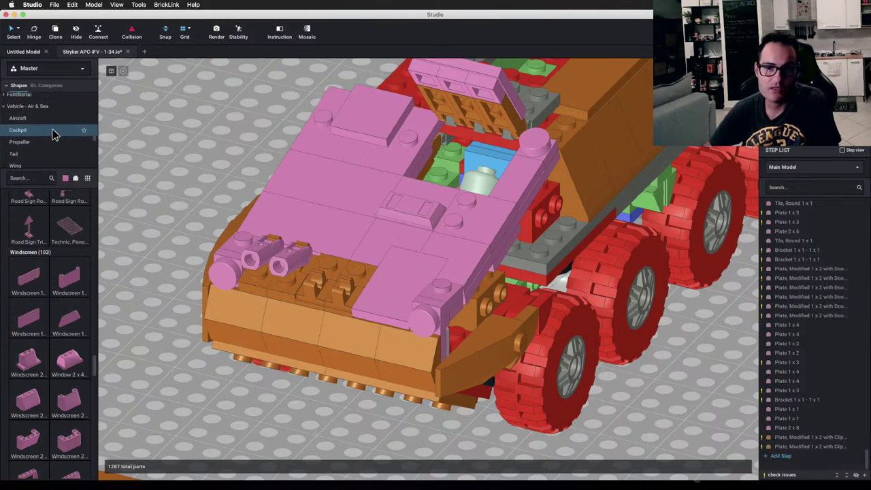
scroll(51, 129, "up", 3)
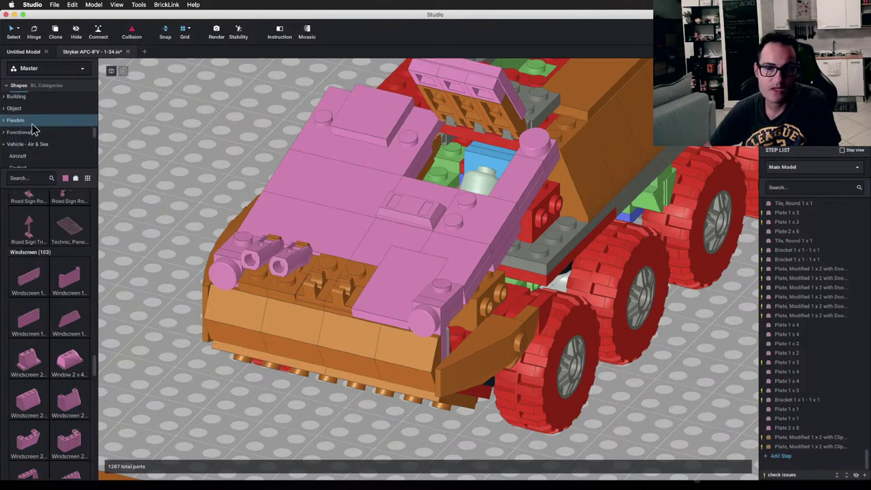
left_click(4, 132)
scroll(49, 133, "down", 4)
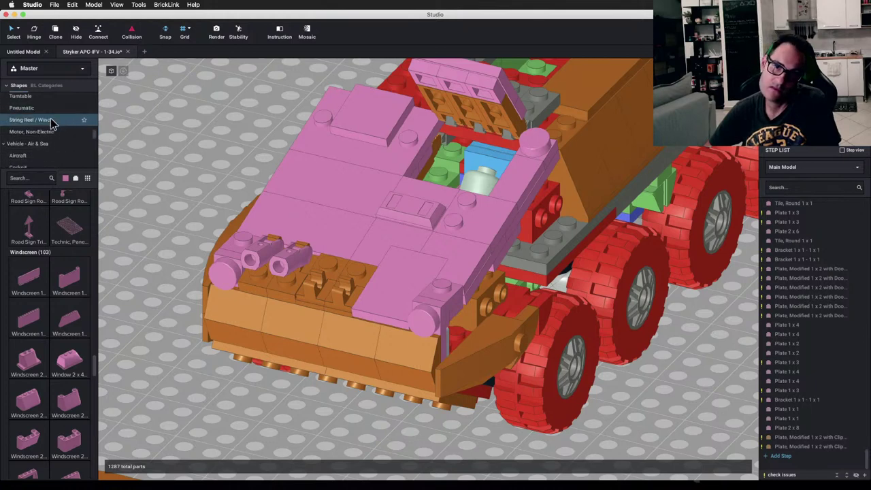
left_click(51, 121)
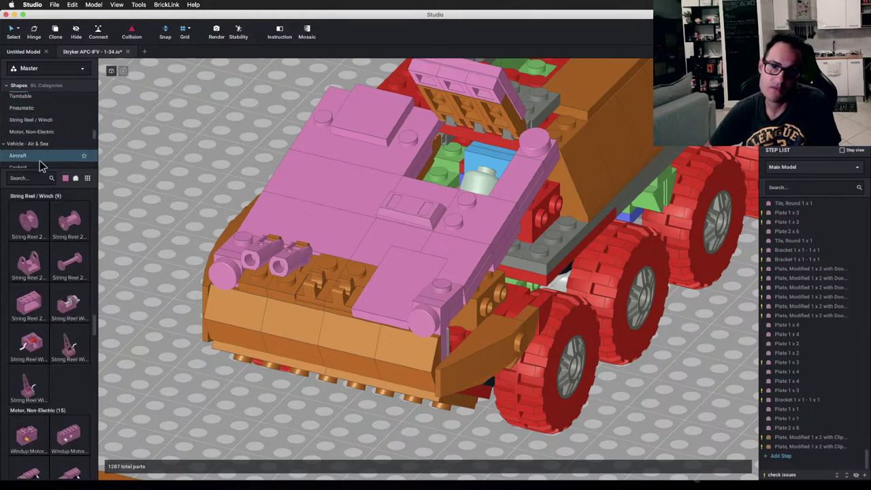
scroll(48, 156, "up", 5)
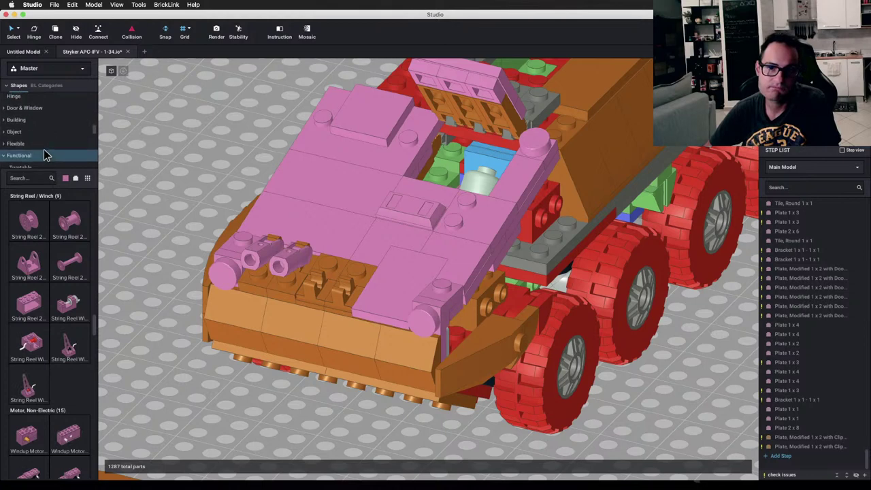
Step: Browse the Object subcategories in the parts library, examining the Flag and Hook parts
scroll(31, 148, "up", 1)
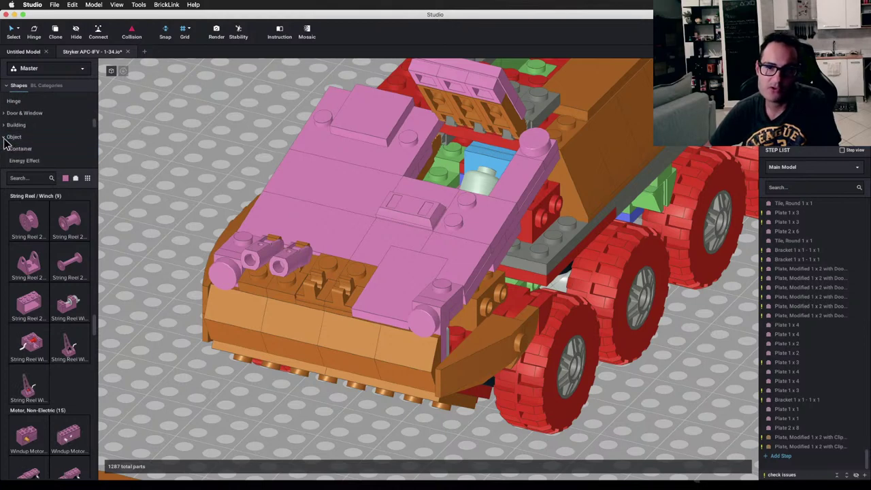
scroll(41, 144, "down", 6)
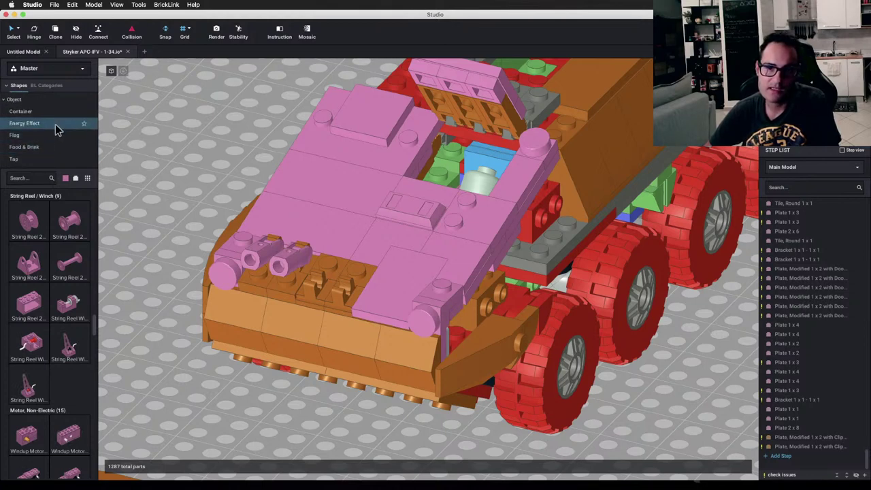
scroll(54, 123, "down", 1)
left_click(44, 135)
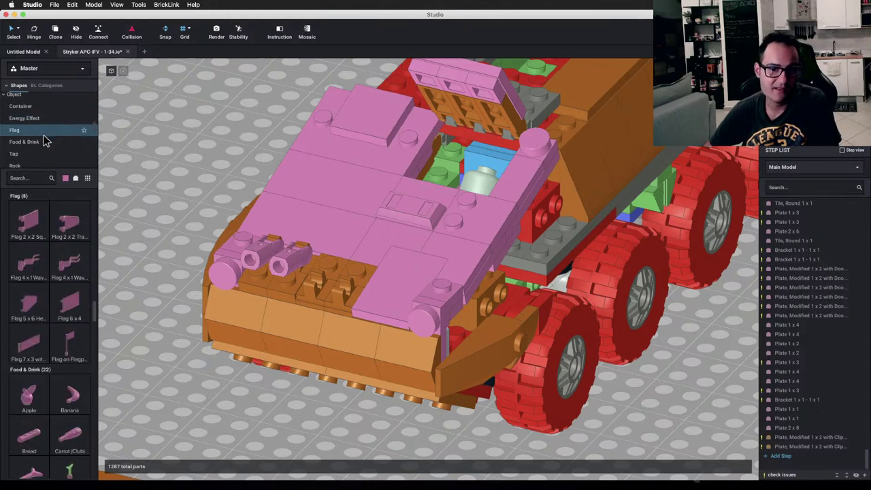
scroll(45, 136, "down", 5)
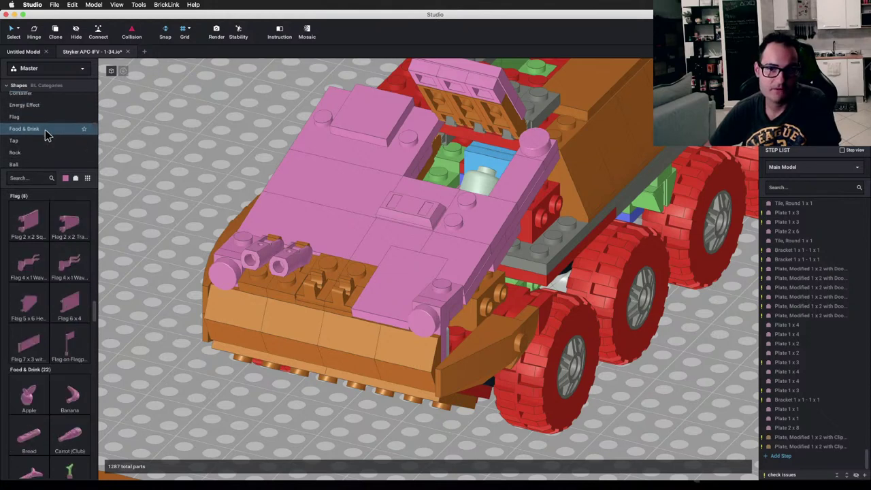
scroll(45, 134, "down", 5)
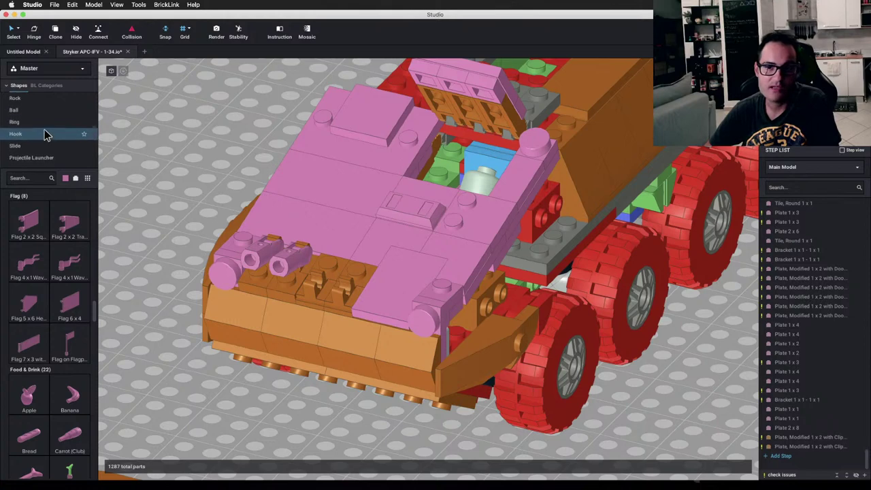
left_click(45, 135)
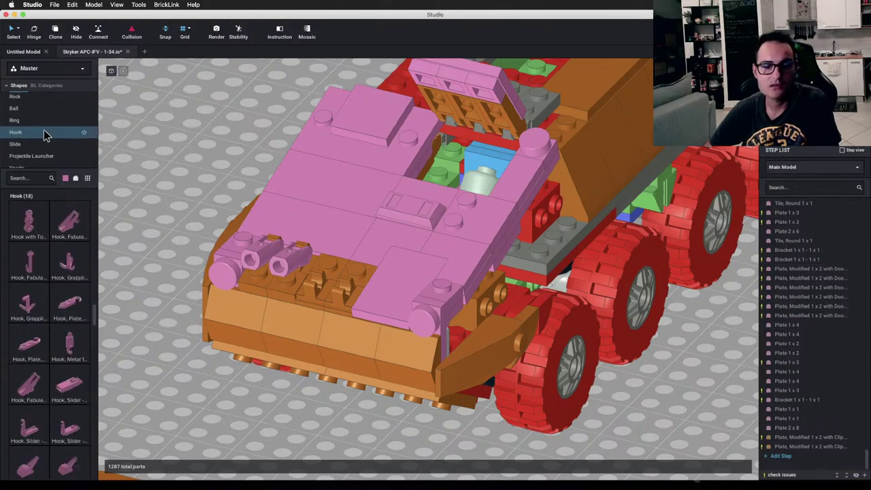
scroll(45, 134, "down", 2)
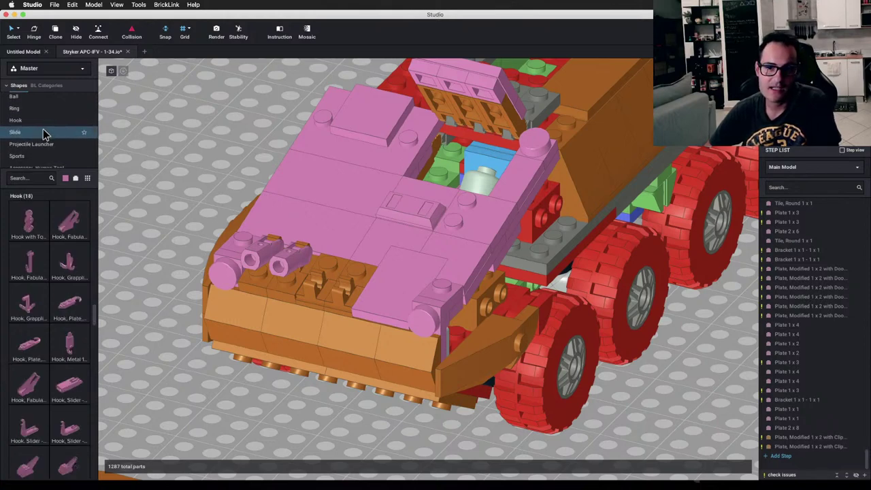
scroll(44, 136, "down", 6)
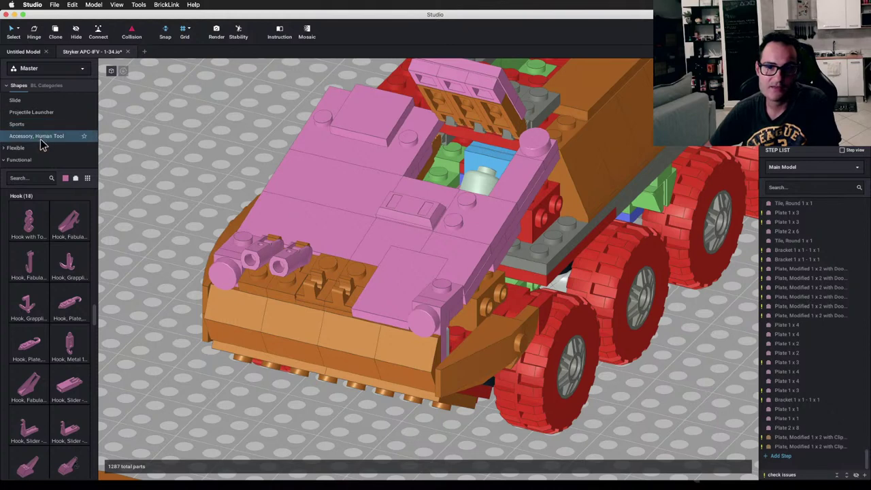
Step: Examine the Fence parts and go over the Building and Door & Window subcategories
scroll(43, 142, "up", 10)
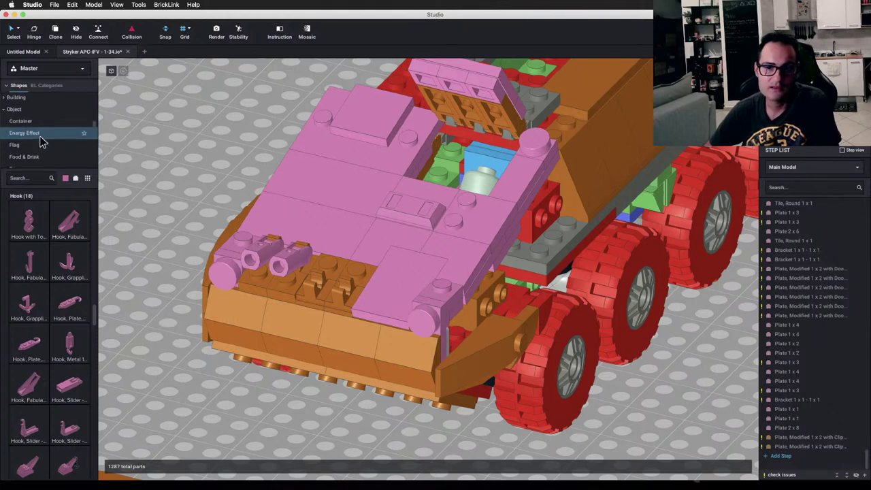
scroll(39, 136, "up", 10)
left_click(34, 153)
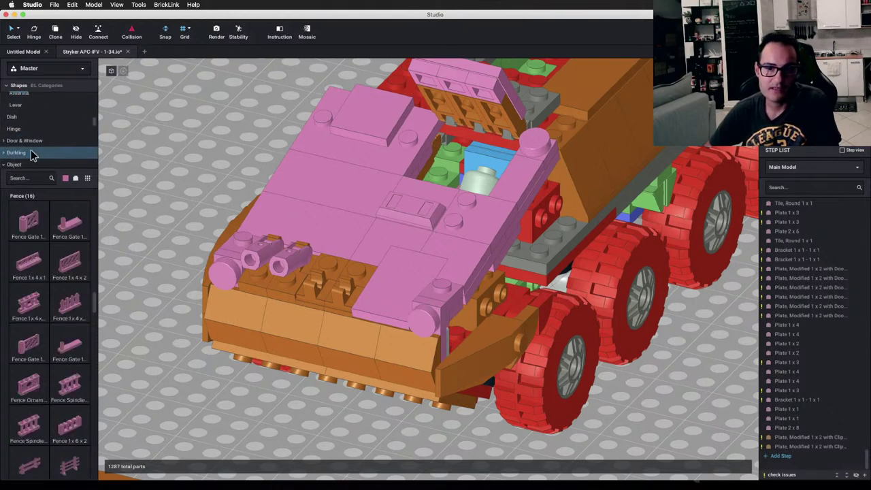
left_click(6, 154)
scroll(33, 146, "down", 5)
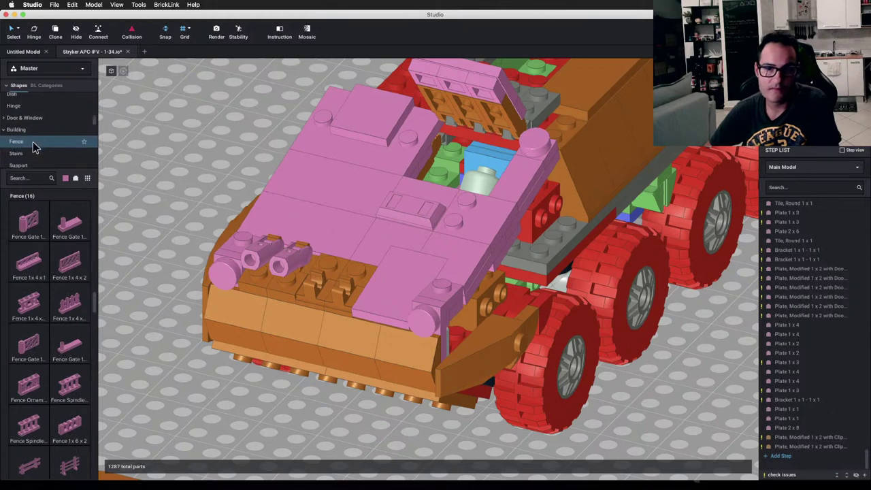
scroll(39, 145, "down", 4)
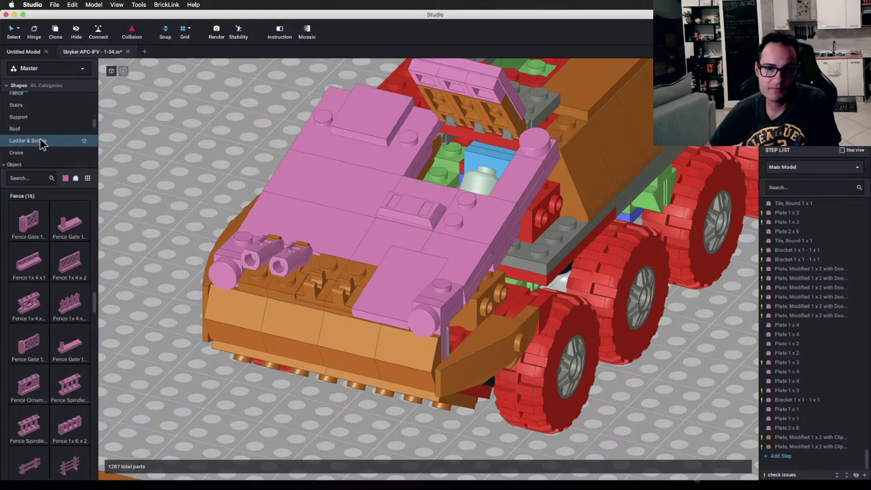
scroll(44, 131, "up", 5)
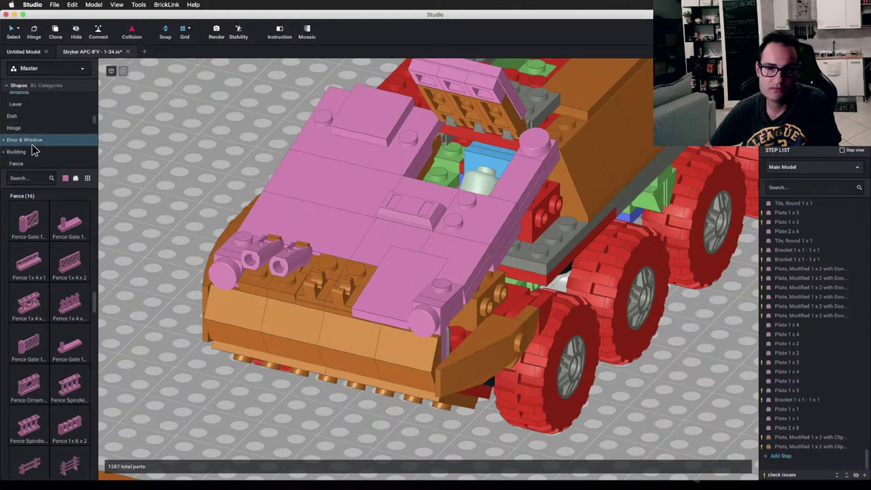
left_click(14, 141)
scroll(60, 146, "down", 4)
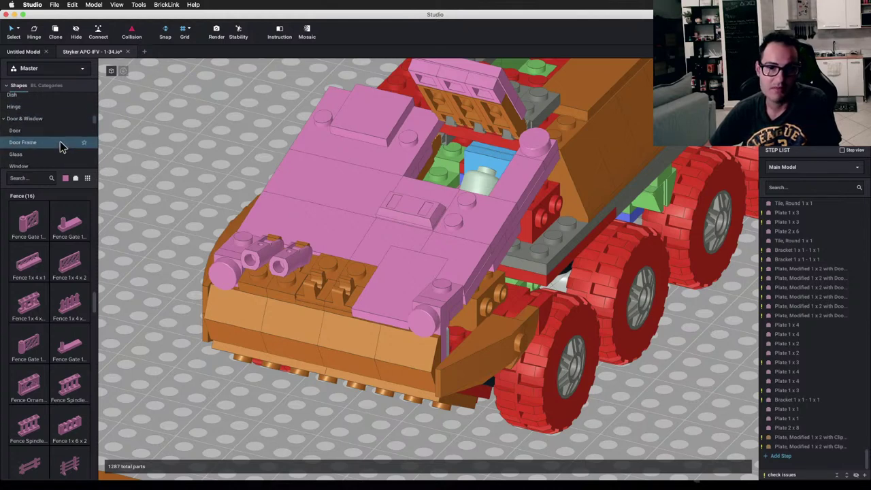
scroll(60, 145, "up", 3)
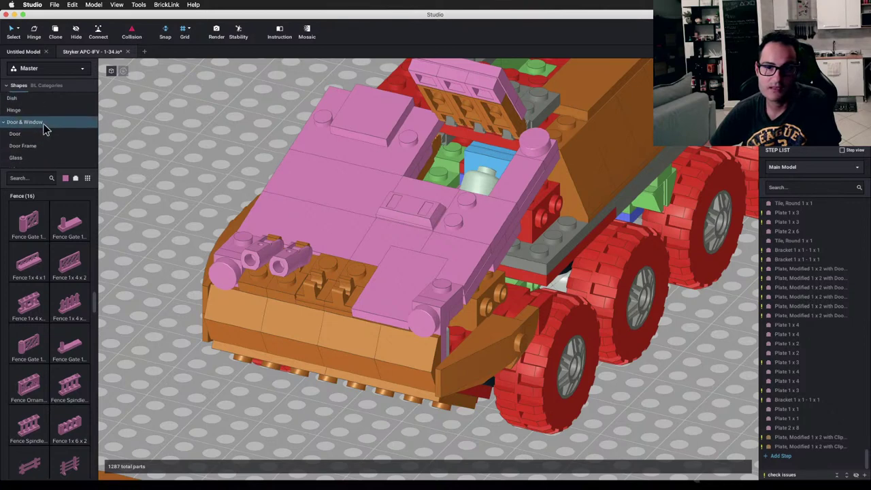
Step: Look through all the Hinge parts and on into the Door parts
left_click(38, 111)
scroll(47, 257, "down", 5)
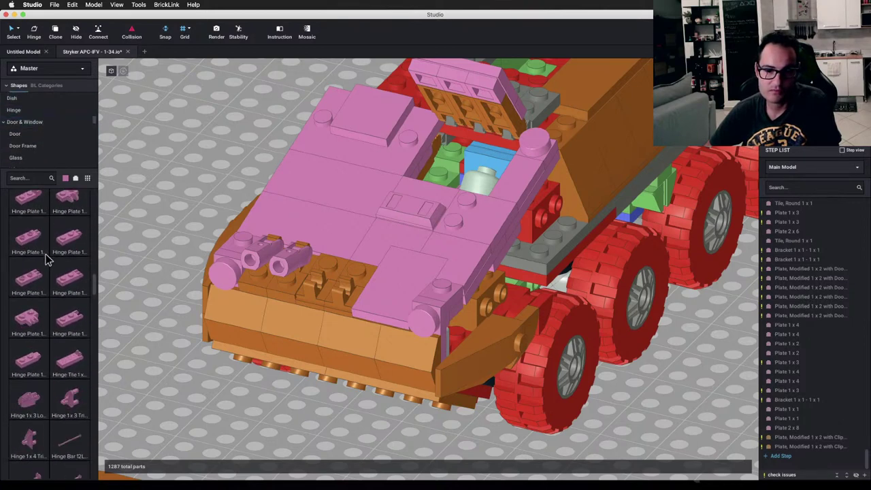
scroll(46, 259, "down", 10)
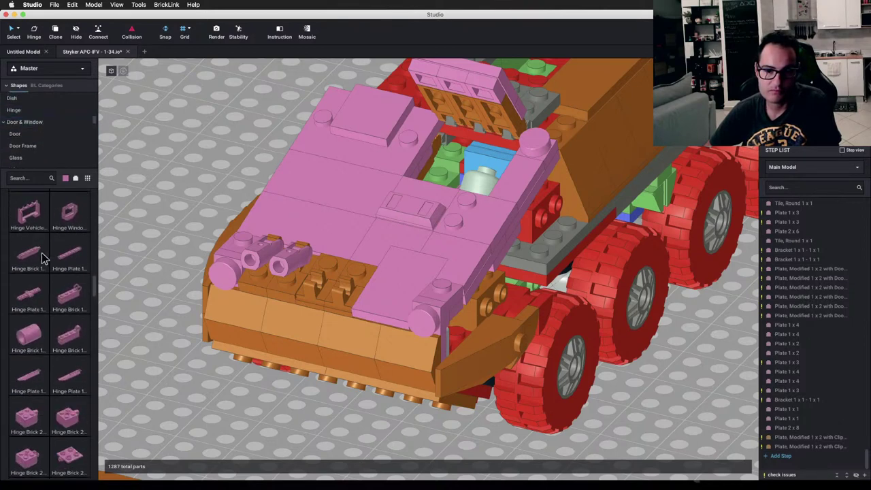
scroll(43, 258, "down", 10)
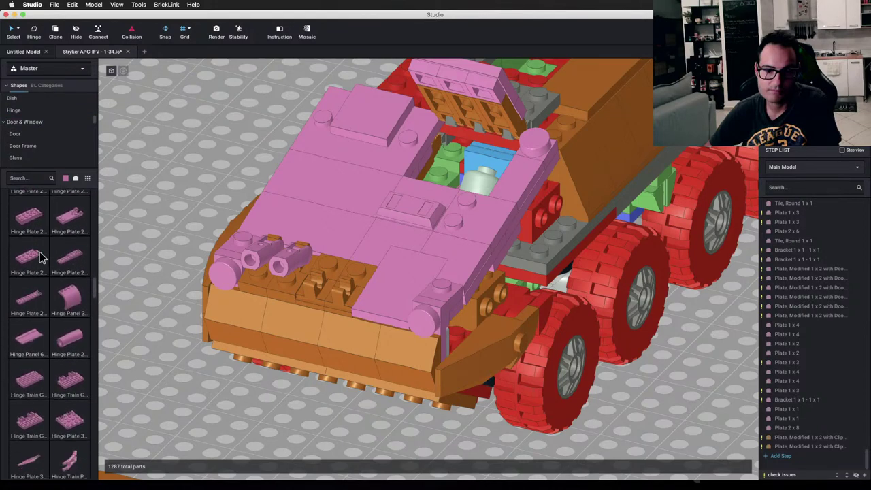
scroll(39, 257, "down", 4)
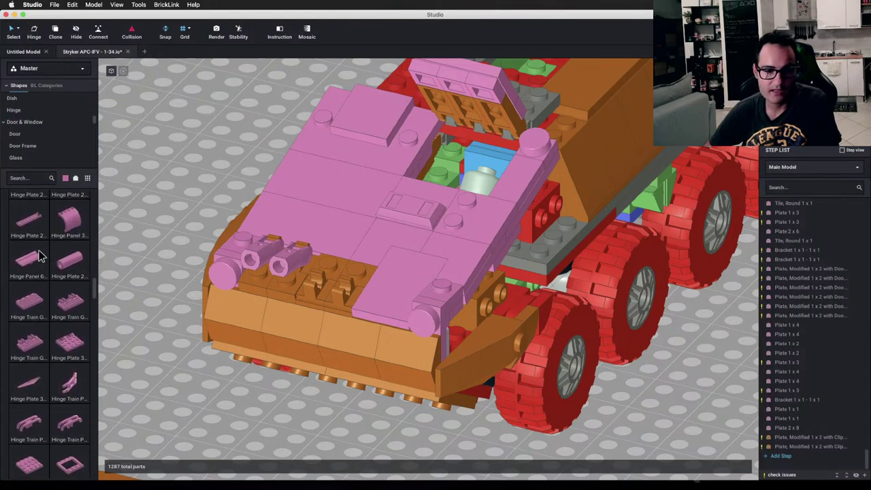
scroll(39, 257, "down", 10)
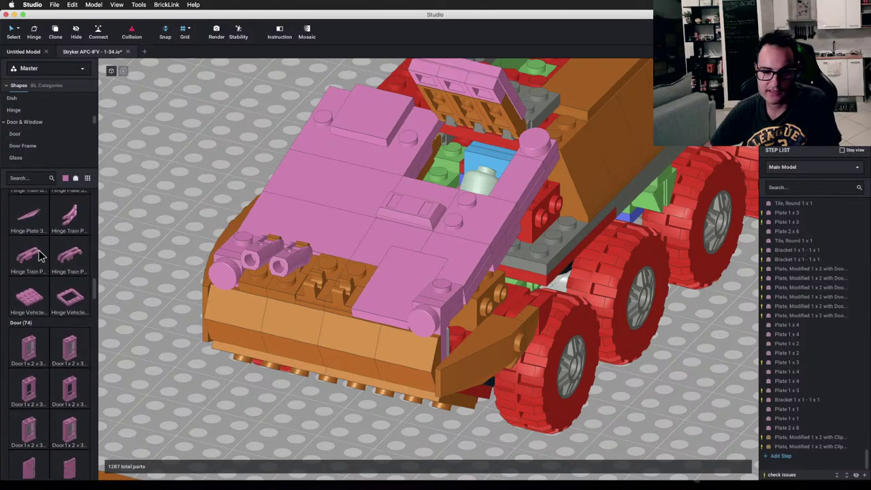
scroll(39, 253, "down", 12)
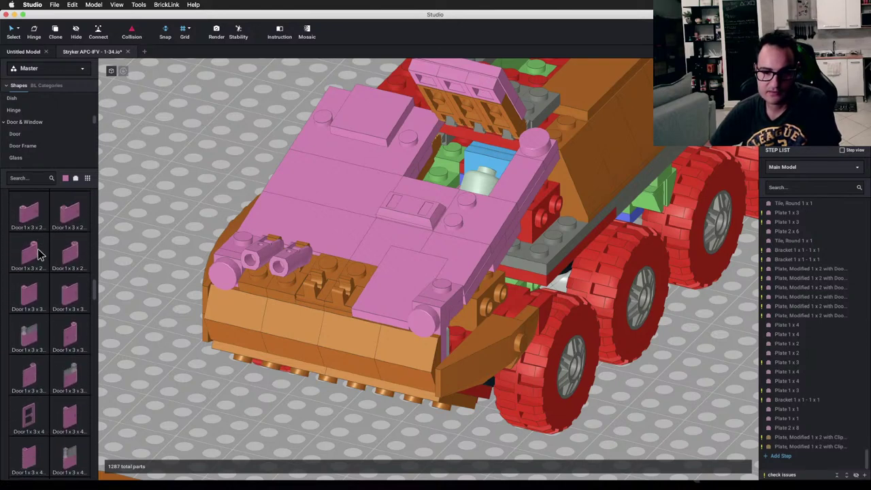
scroll(38, 254, "down", 15)
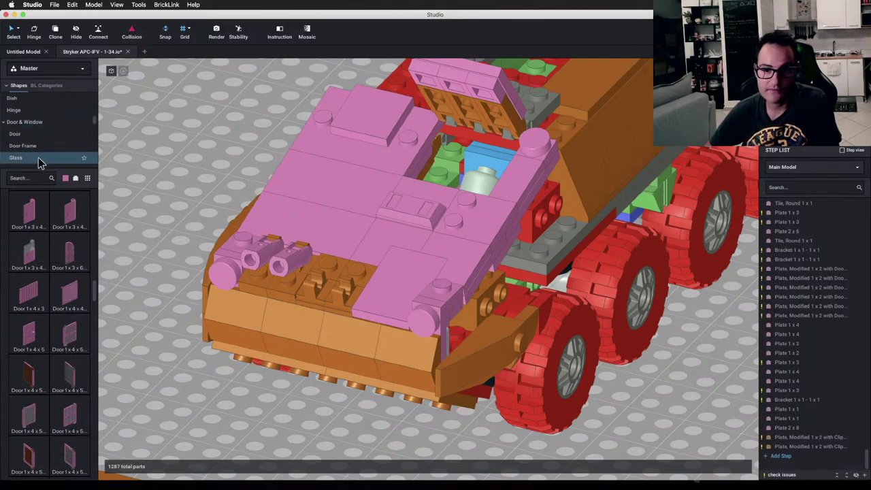
Step: Go back over the Bar, Technic, Cylinder, Panel and Tile categories up to the plate categories
scroll(39, 163, "down", 5)
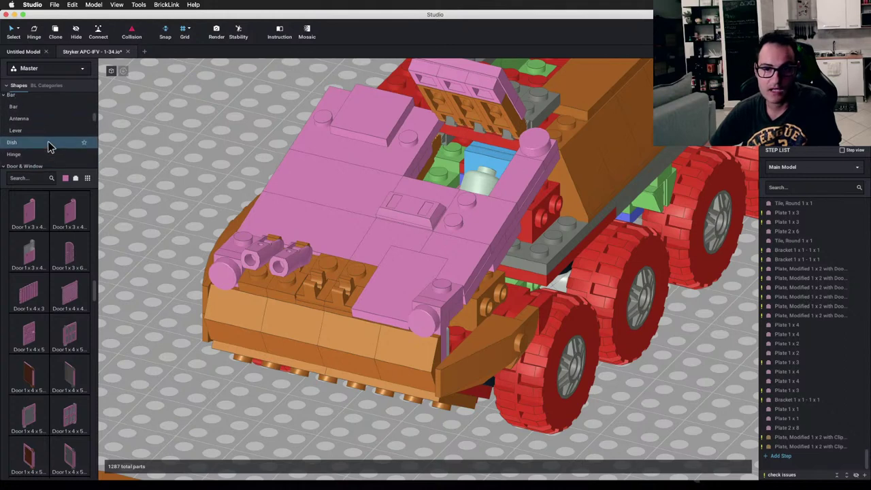
scroll(49, 147, "up", 2)
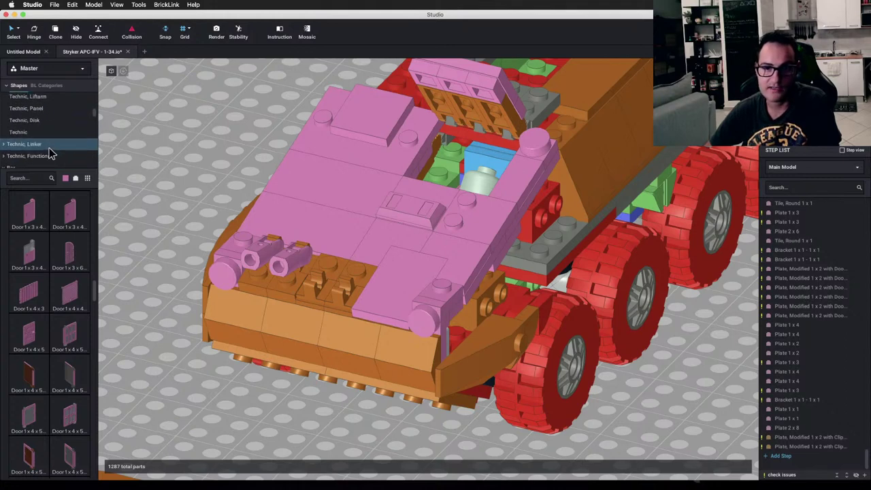
scroll(49, 152, "up", 4)
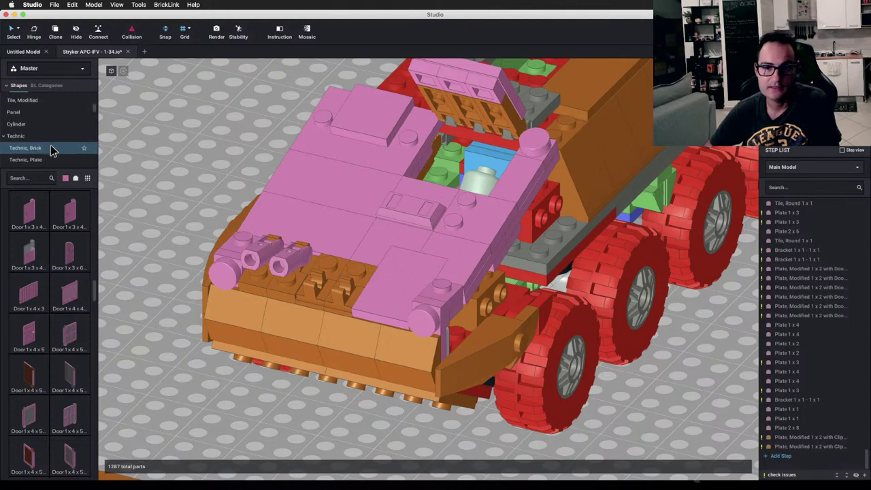
scroll(53, 150, "up", 1)
scroll(53, 149, "up", 1)
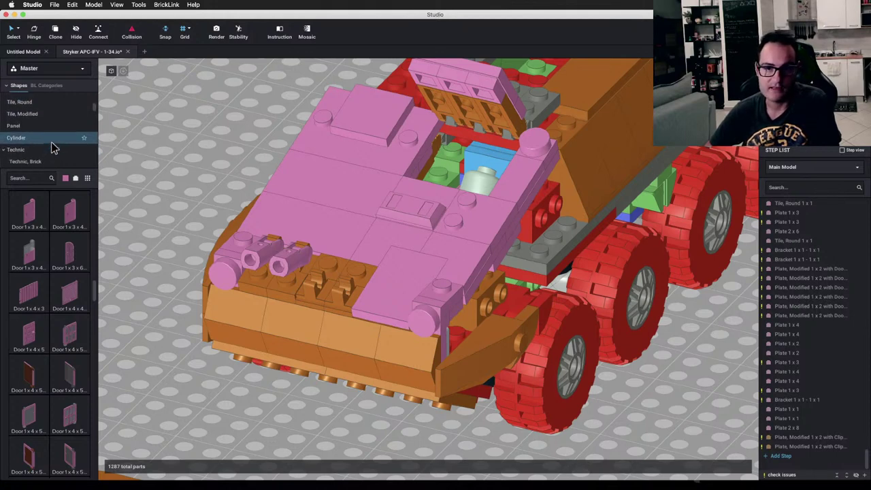
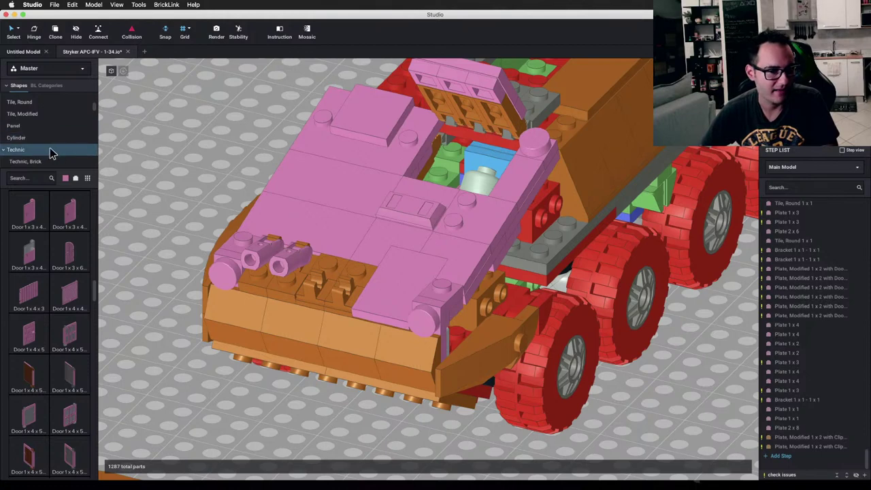
scroll(55, 155, "up", 3)
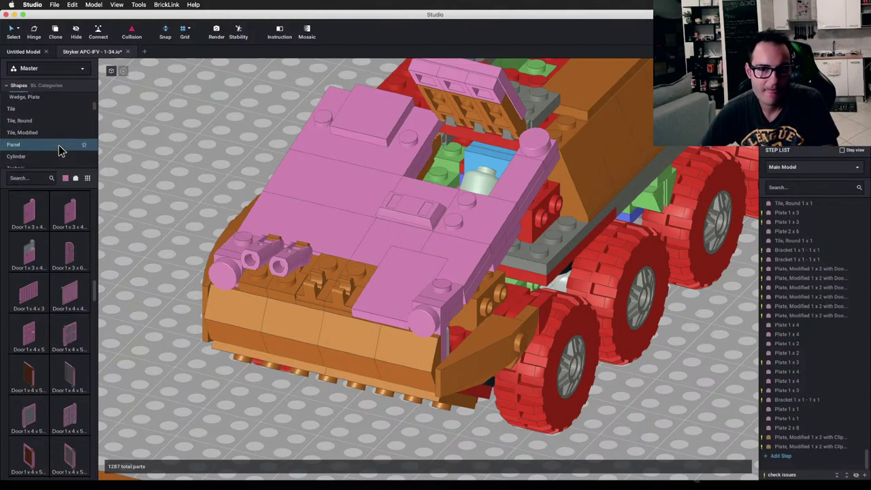
scroll(58, 148, "up", 4)
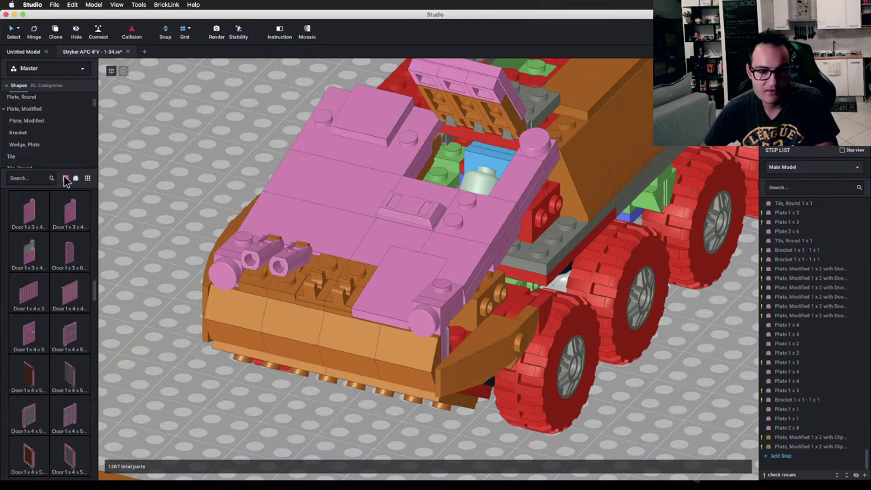
scroll(53, 147, "up", 1)
scroll(48, 143, "up", 1)
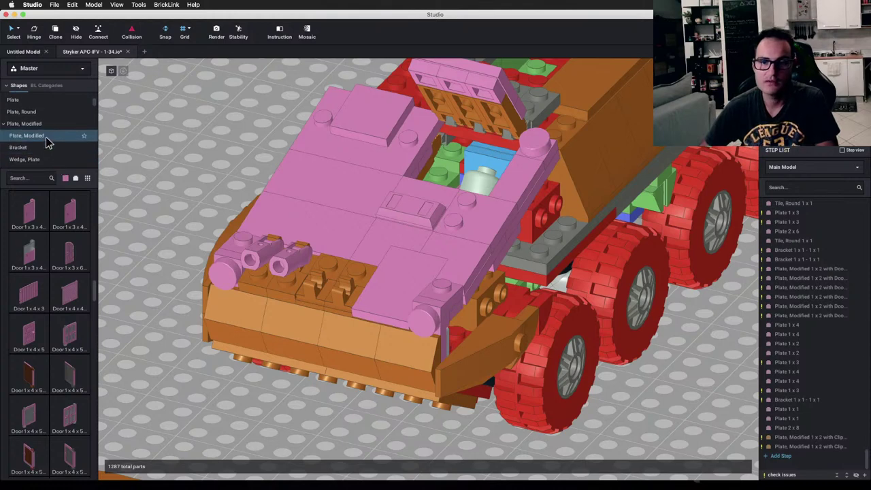
Step: Examine the Wedge Plate, Bracket and modified Plate parts for a suitable detail part
scroll(46, 141, "down", 3)
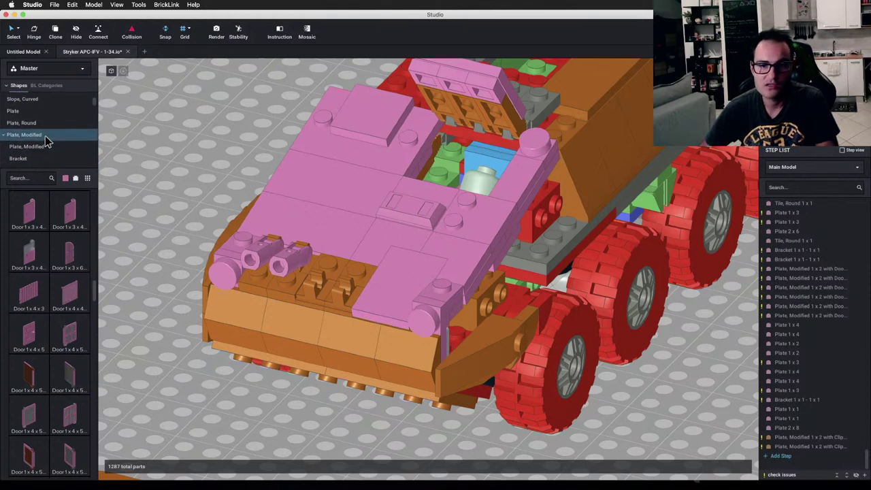
left_click(46, 138)
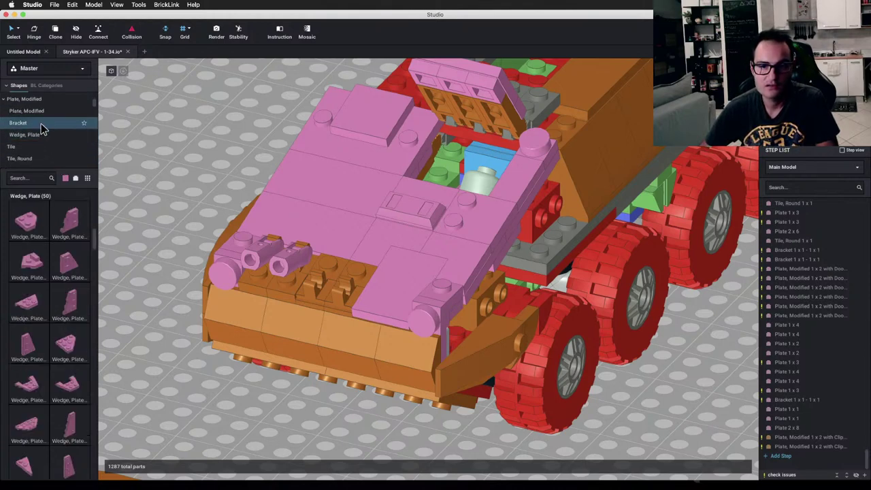
left_click(41, 125)
scroll(48, 292, "down", 4)
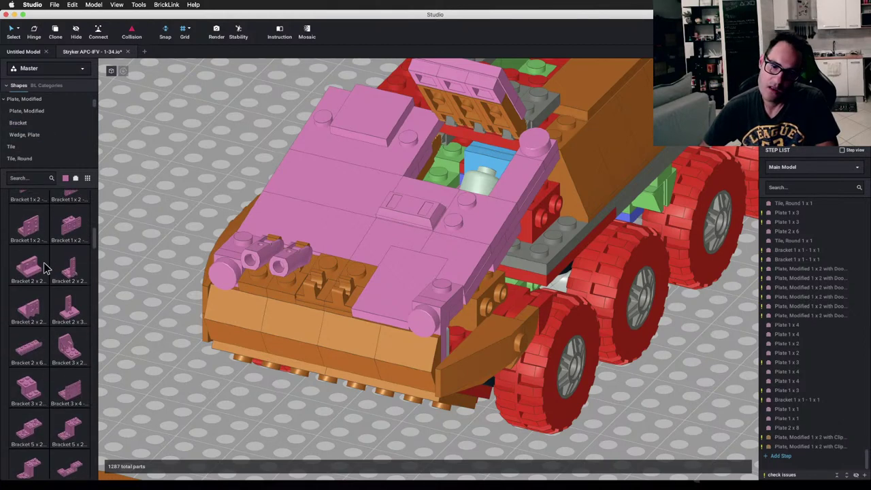
scroll(44, 267, "up", 8)
scroll(57, 144, "up", 3)
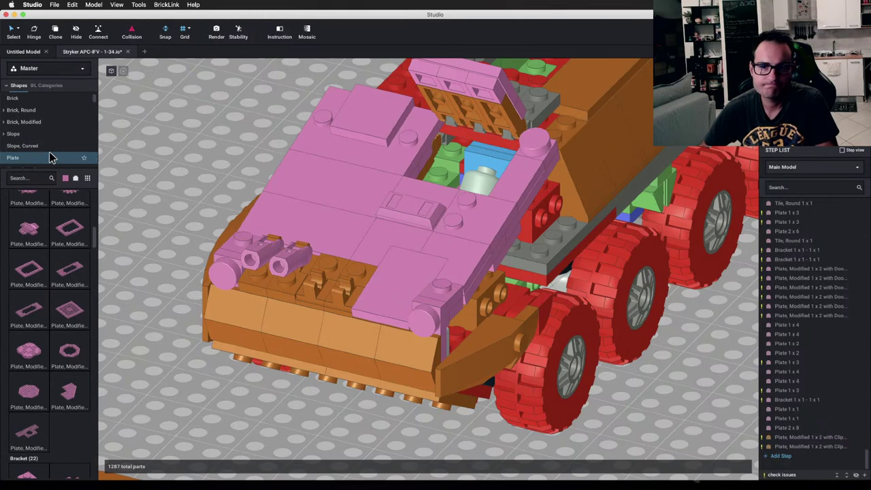
left_click(49, 157)
scroll(51, 155, "down", 2)
scroll(41, 128, "down", 3)
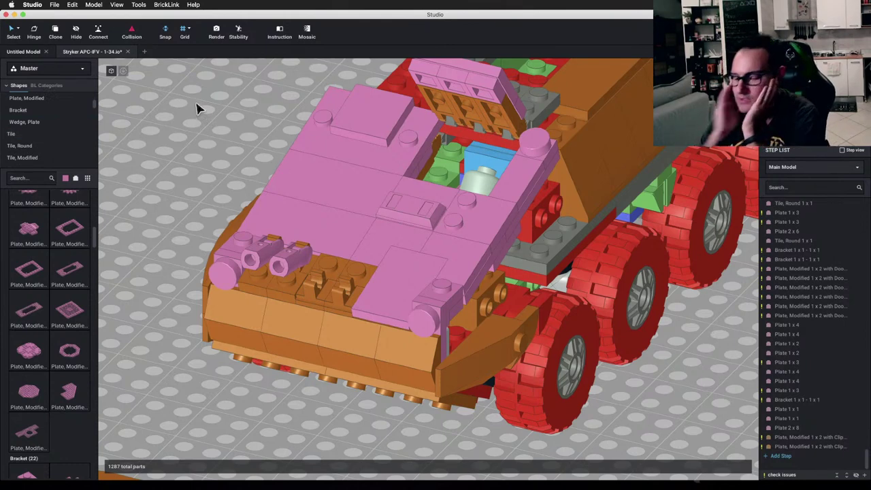
Step: Search the parts library for "T" and look through the Brick, Slope and Plate results
left_click(19, 176)
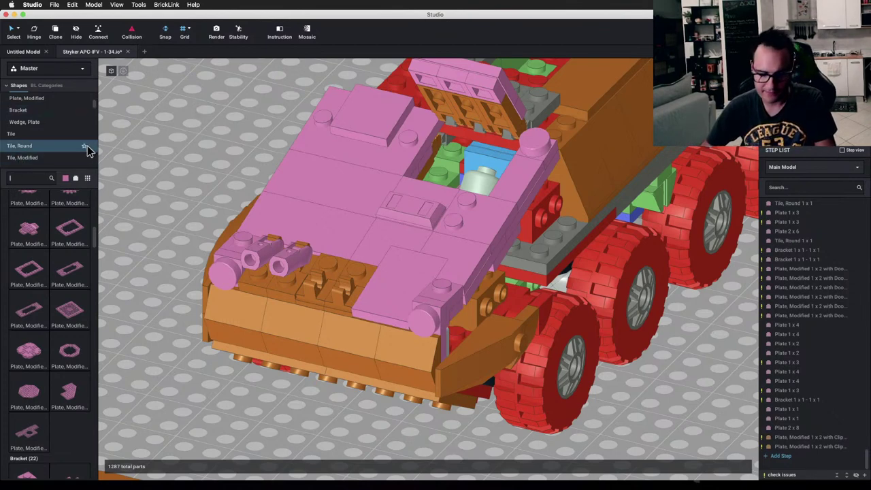
type("1")
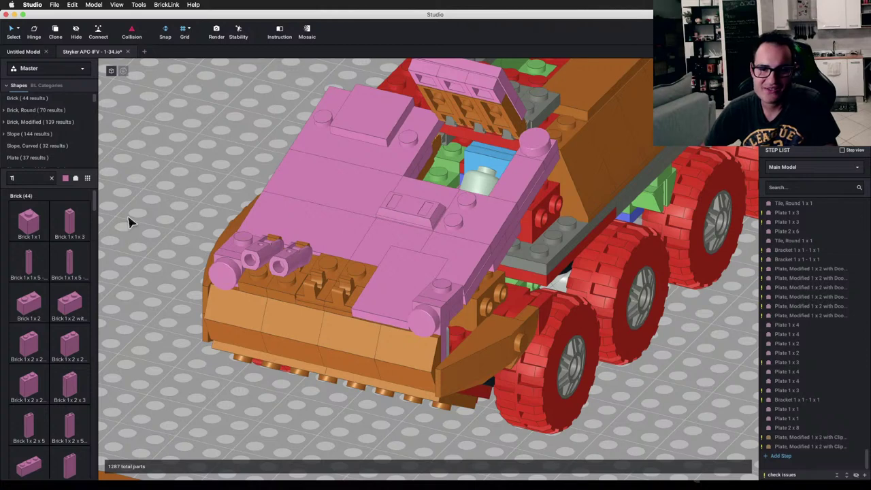
scroll(57, 230, "down", 3)
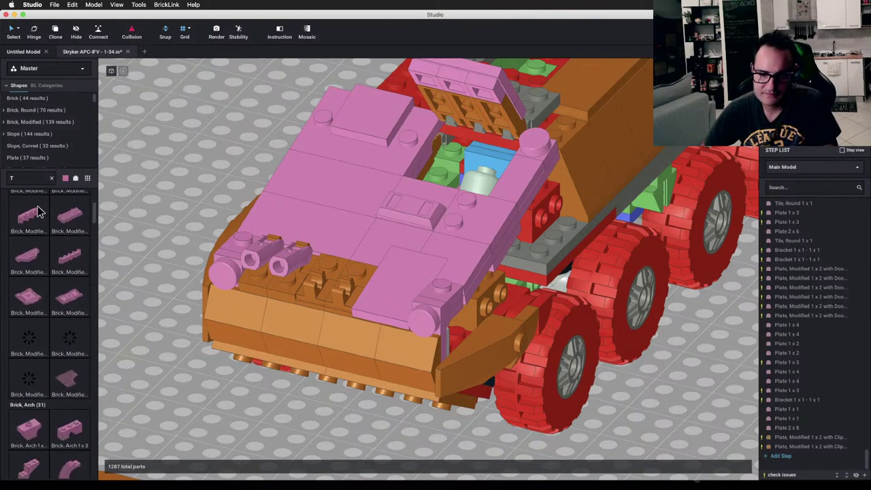
scroll(44, 222, "down", 10)
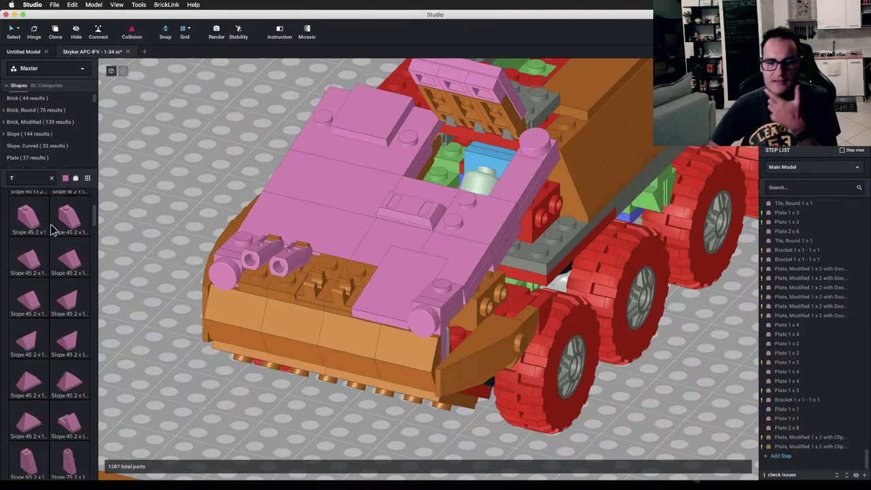
scroll(54, 231, "down", 6)
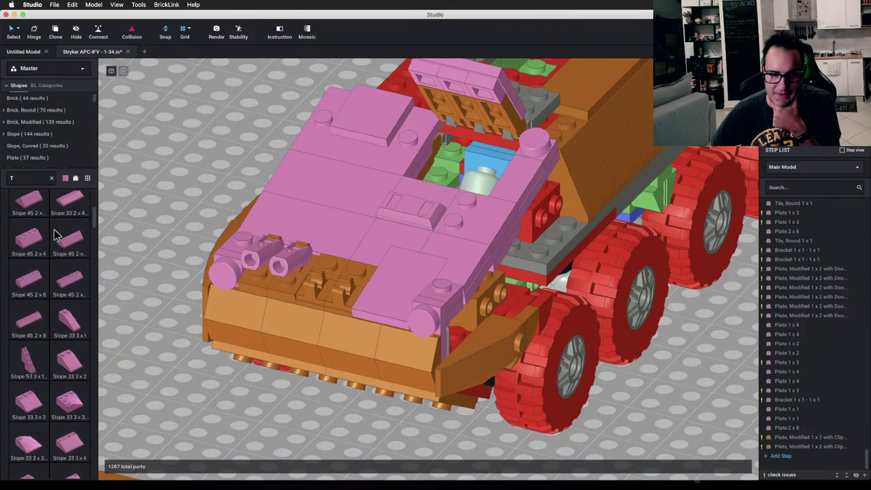
scroll(56, 235, "down", 1)
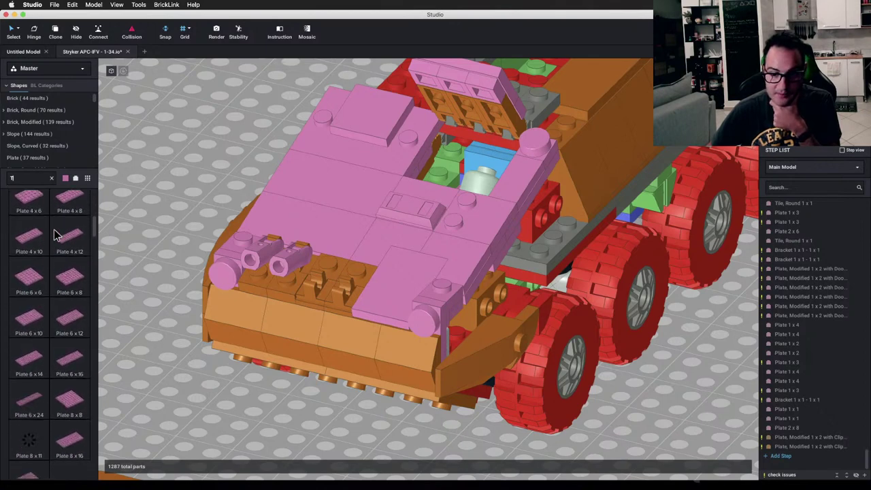
scroll(57, 235, "up", 2)
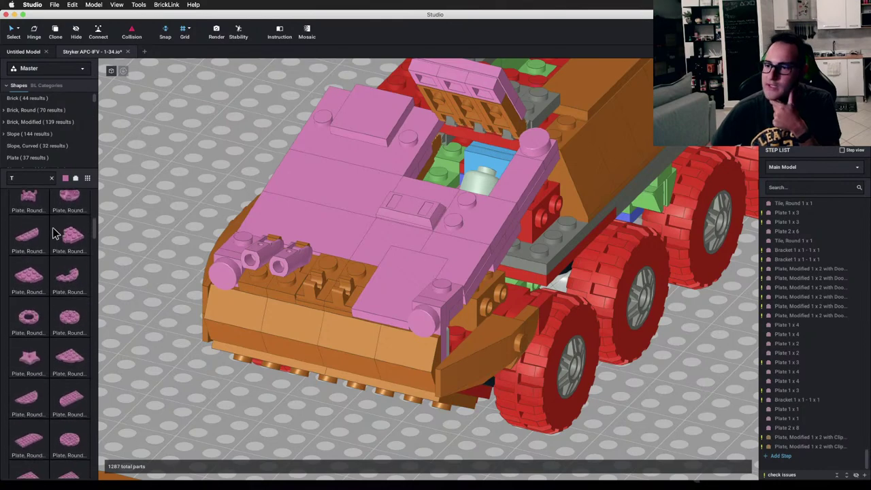
Step: Examine the modified Plate and Wedge Plate parts in the search results for a suitable detail part
scroll(57, 235, "down", 10)
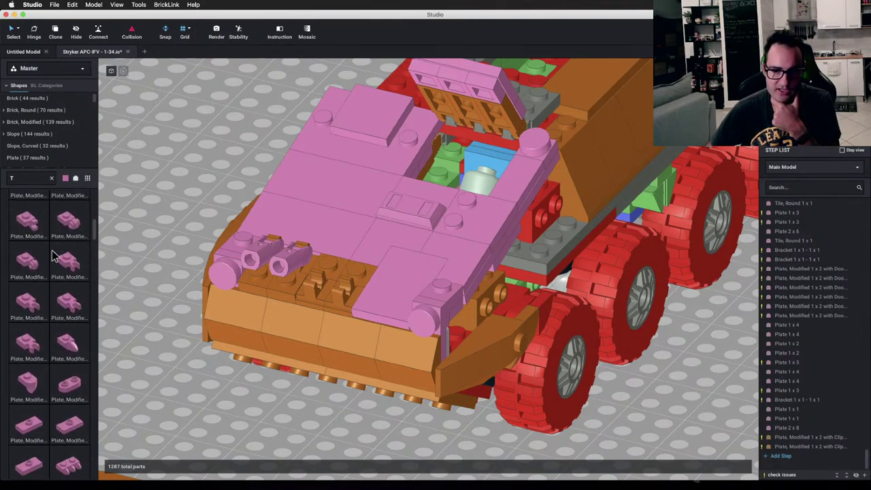
scroll(324, 252, "down", 2)
scroll(59, 279, "down", 3)
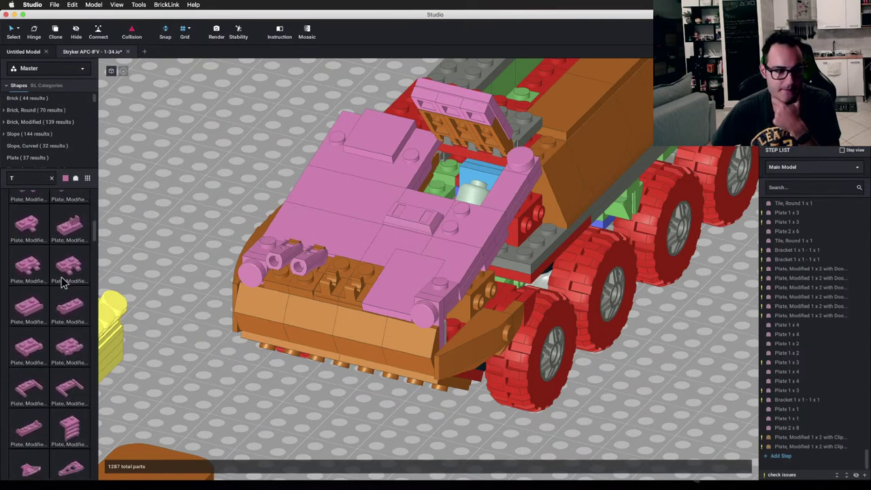
scroll(61, 281, "down", 1)
scroll(60, 278, "down", 1)
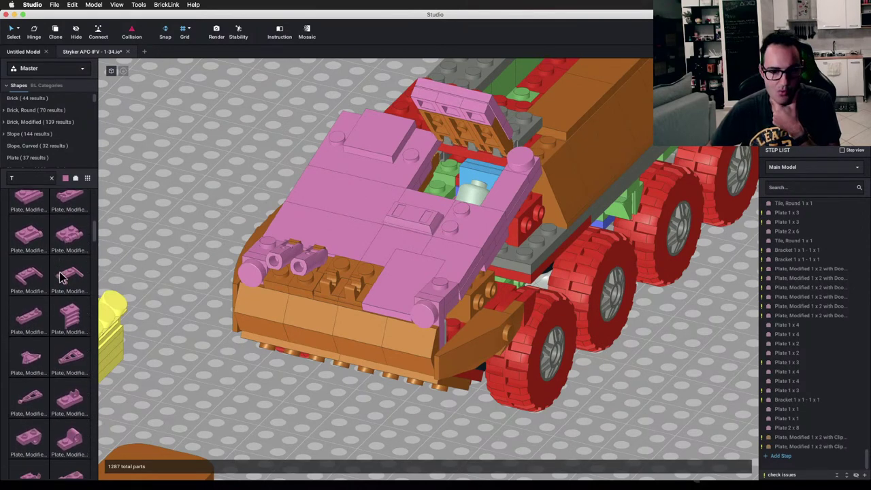
scroll(61, 276, "down", 4)
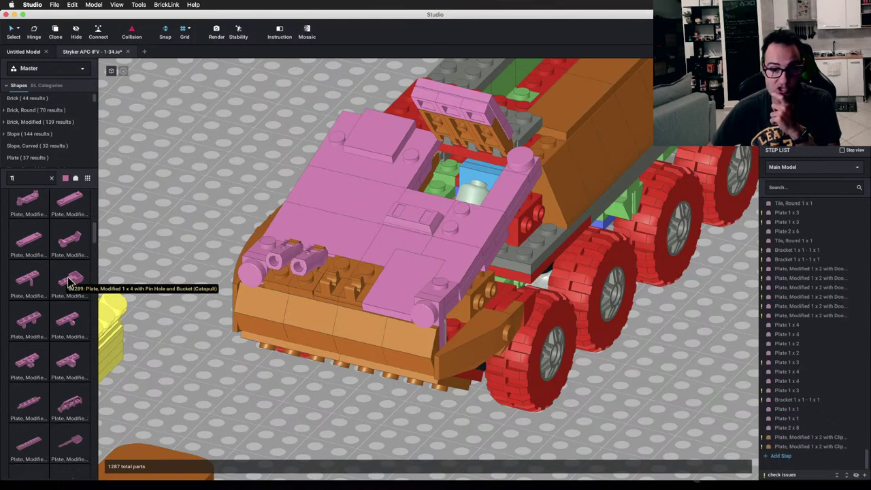
scroll(67, 278, "down", 5)
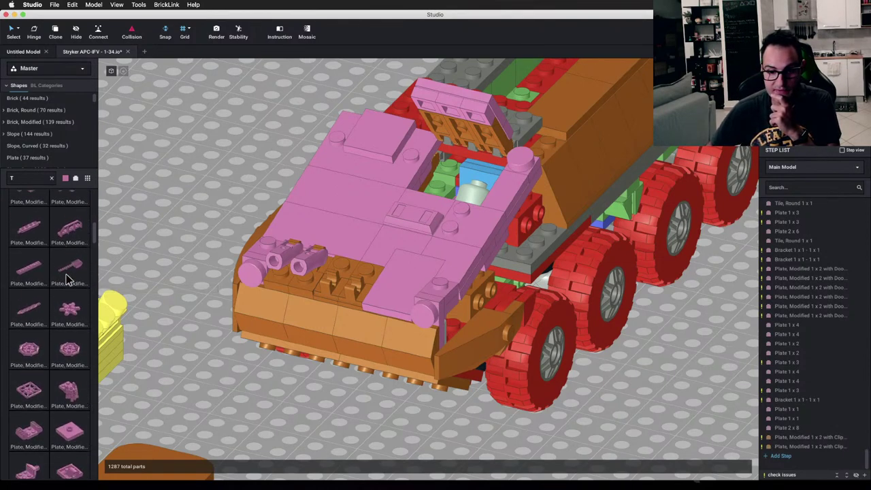
scroll(66, 278, "down", 3)
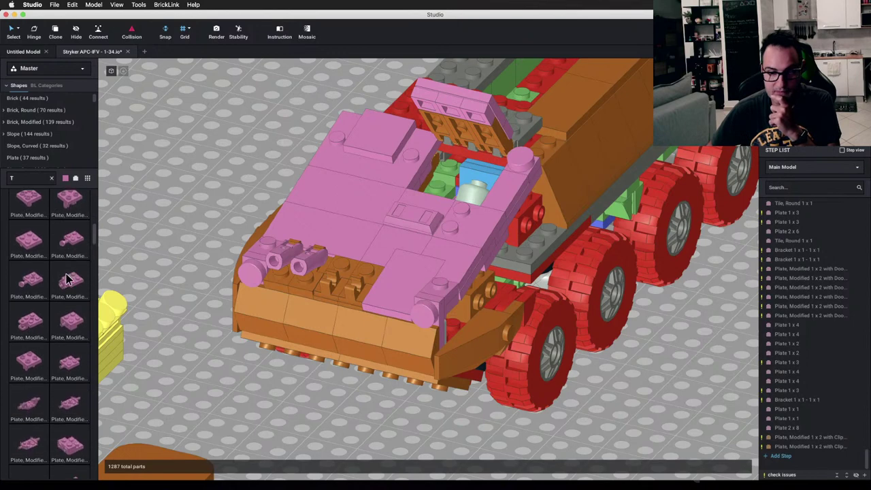
scroll(67, 277, "down", 3)
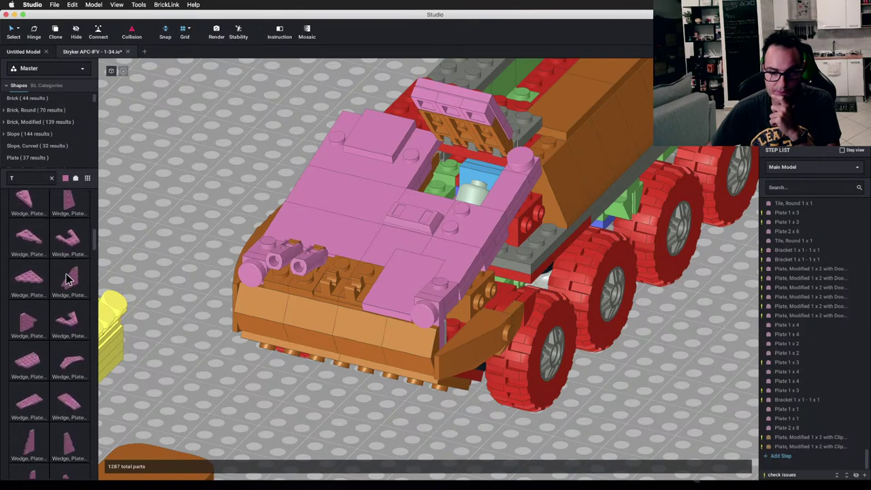
scroll(66, 278, "down", 3)
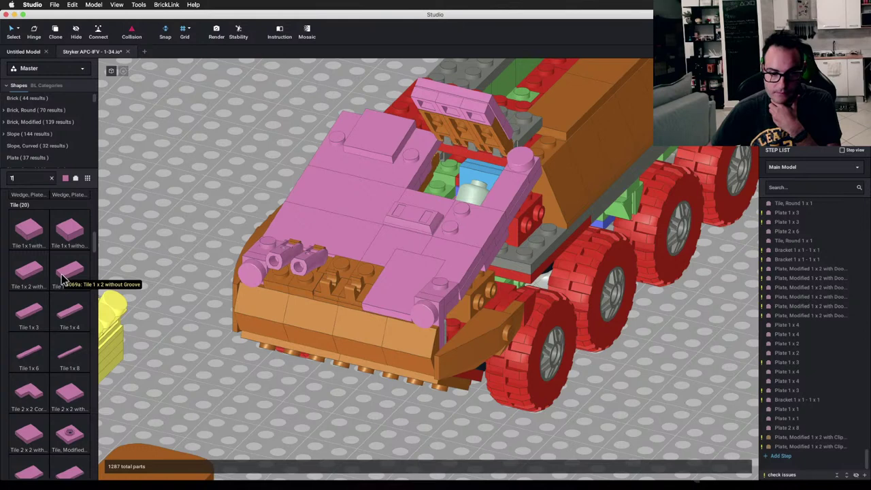
Step: Examine the Tile, Round Tile and modified Tile parts in the search results
scroll(61, 278, "down", 3)
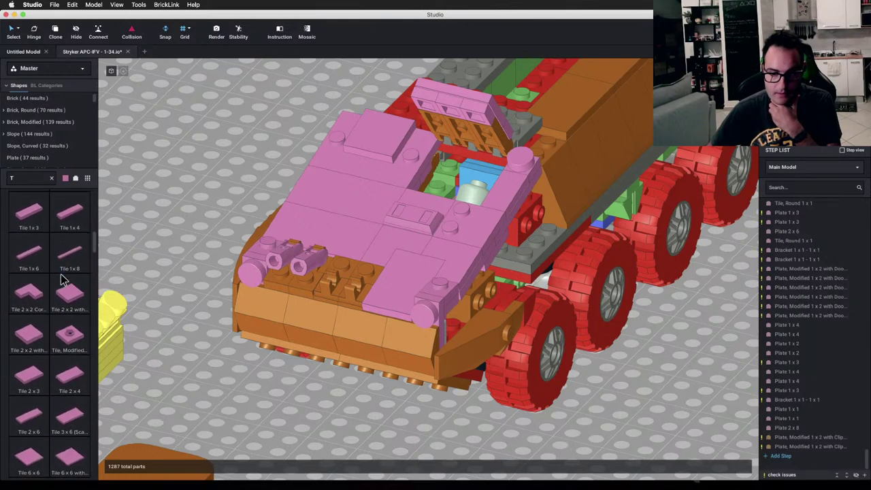
scroll(61, 279, "down", 5)
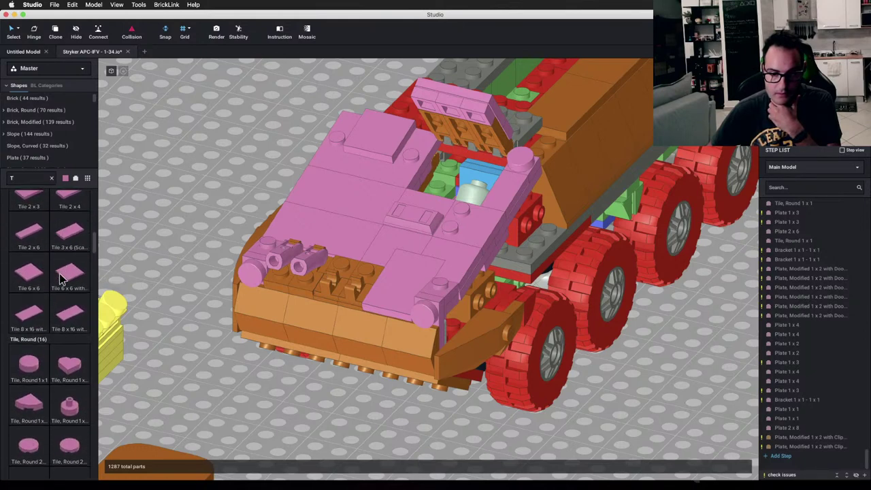
scroll(60, 278, "down", 10)
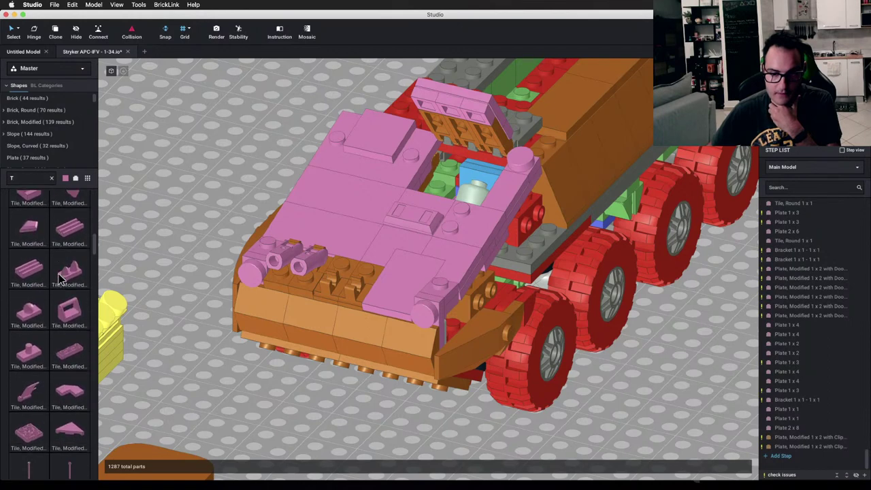
scroll(59, 278, "up", 8)
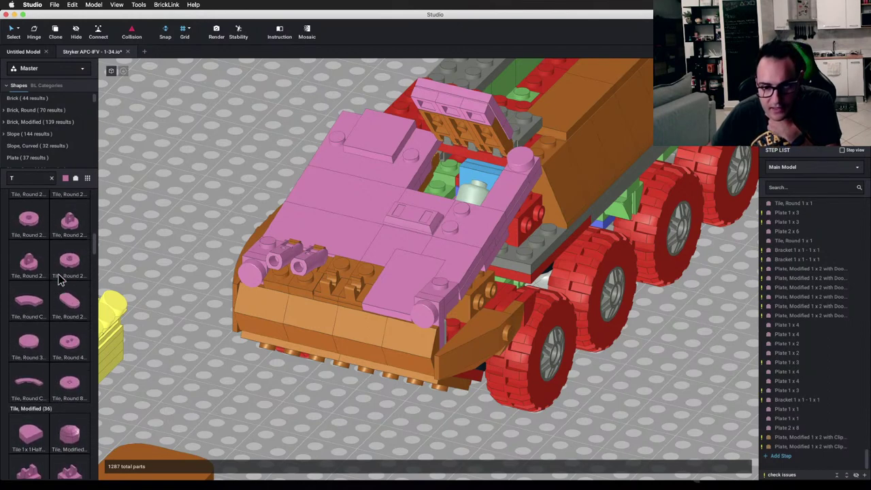
scroll(60, 279, "down", 8)
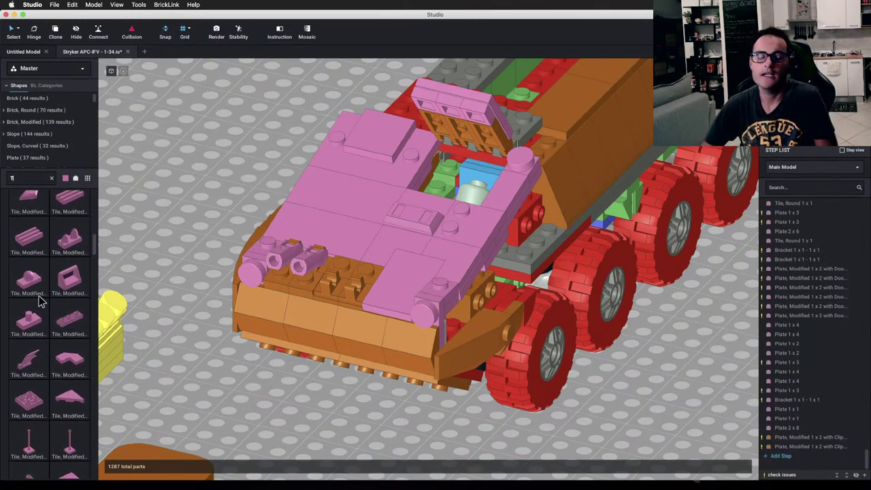
scroll(39, 300, "down", 10)
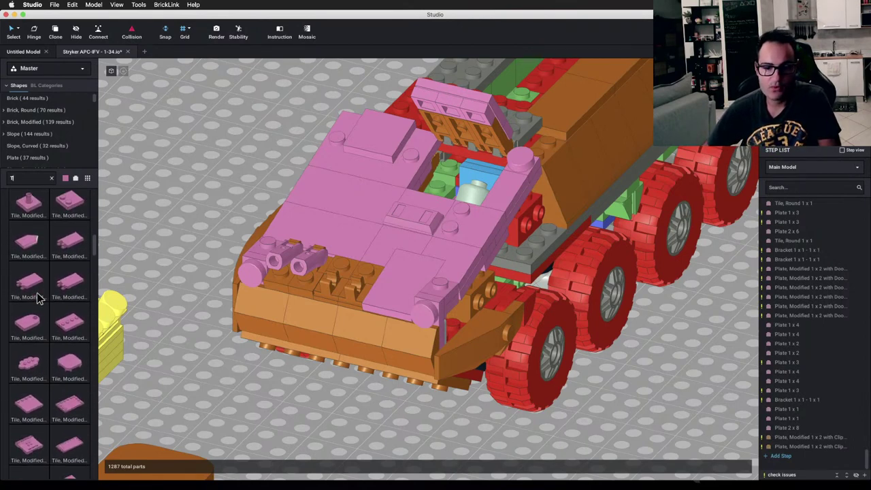
scroll(38, 300, "down", 10)
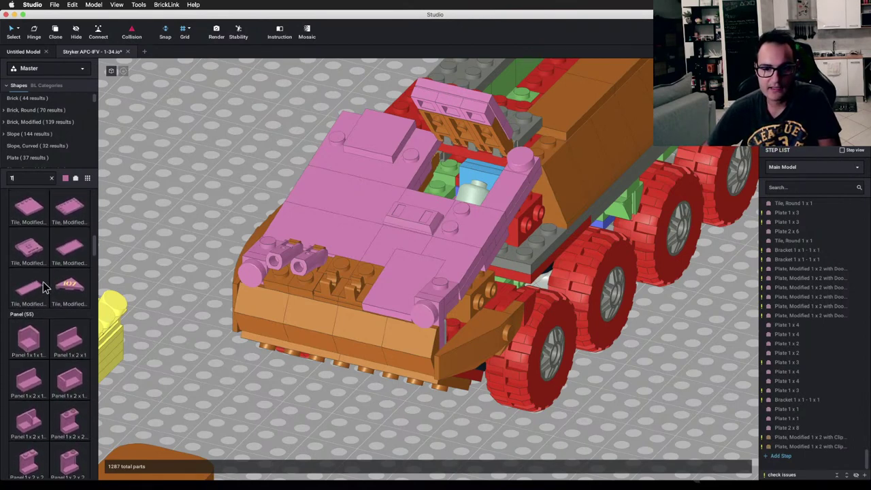
Step: Look through the Panel and Cylinder parts in the search results
scroll(43, 282, "down", 8)
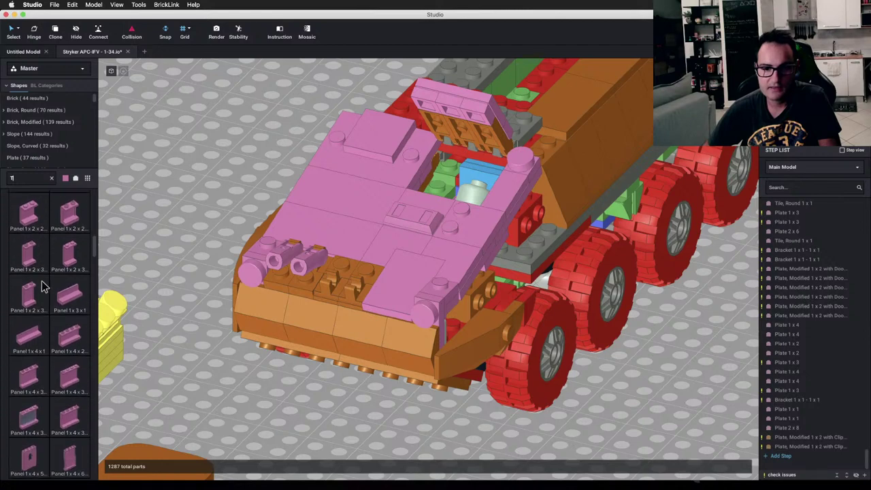
scroll(41, 286, "down", 8)
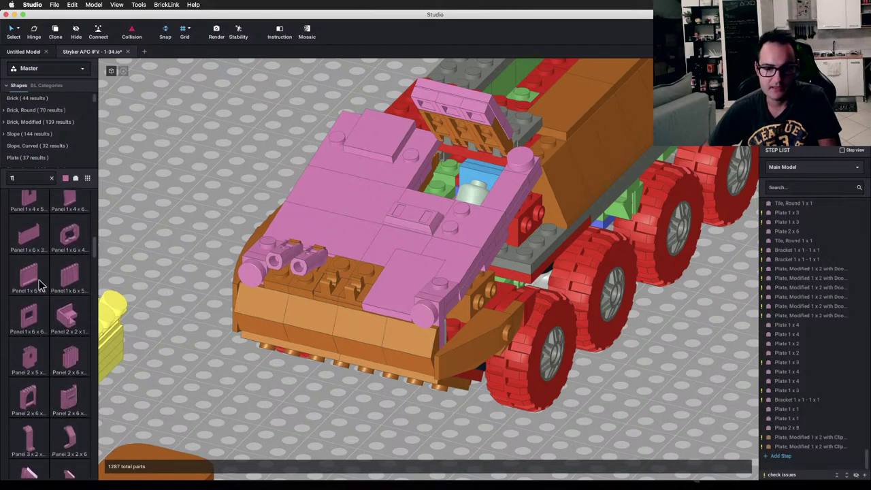
scroll(39, 286, "down", 7)
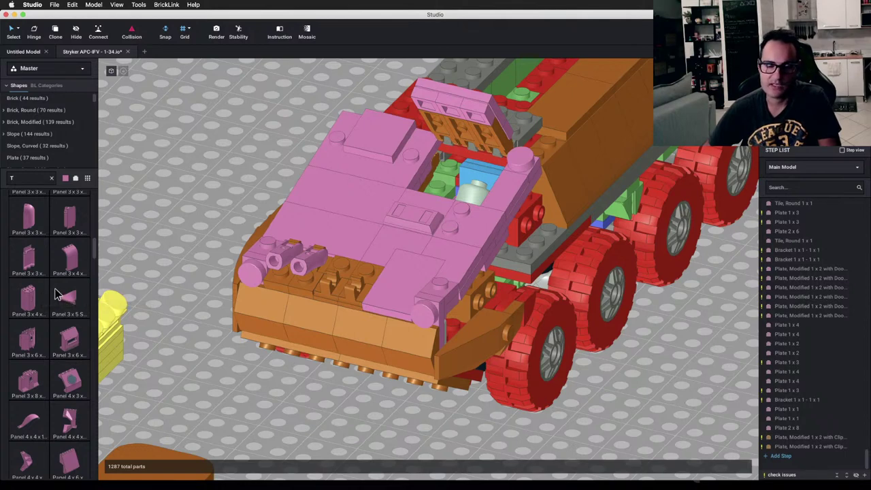
scroll(57, 294, "down", 8)
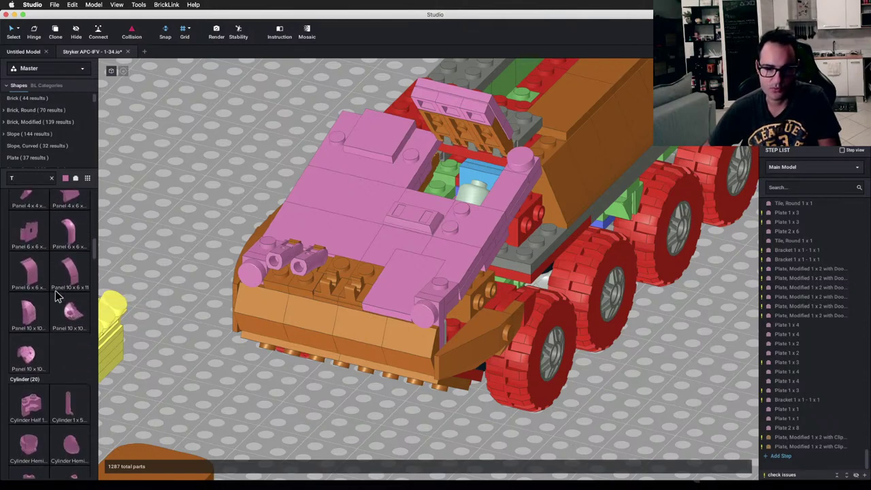
scroll(57, 294, "down", 5)
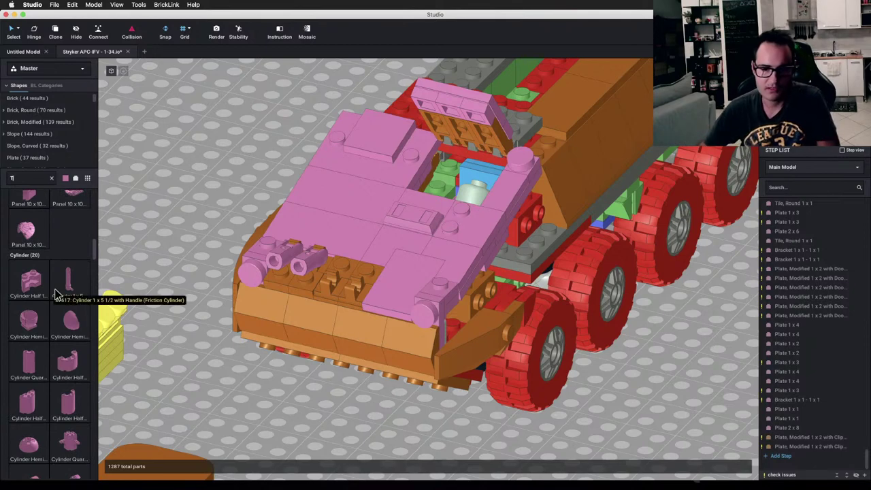
scroll(49, 295, "down", 2)
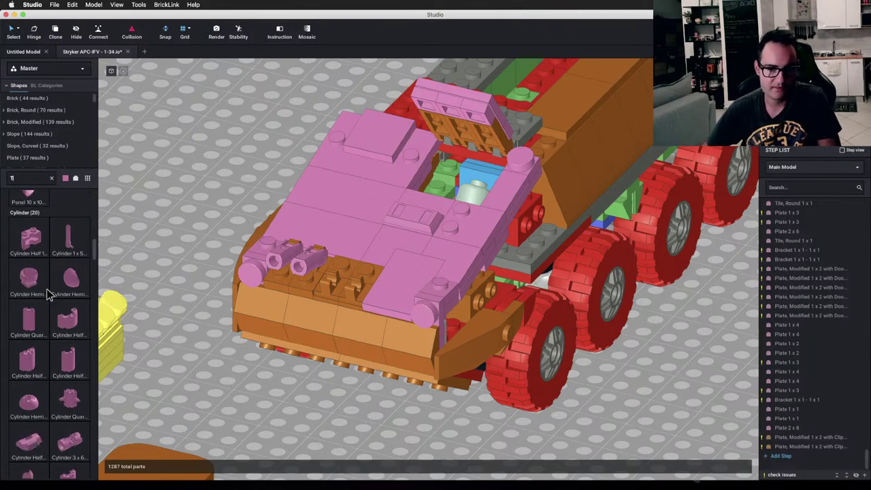
scroll(48, 294, "down", 7)
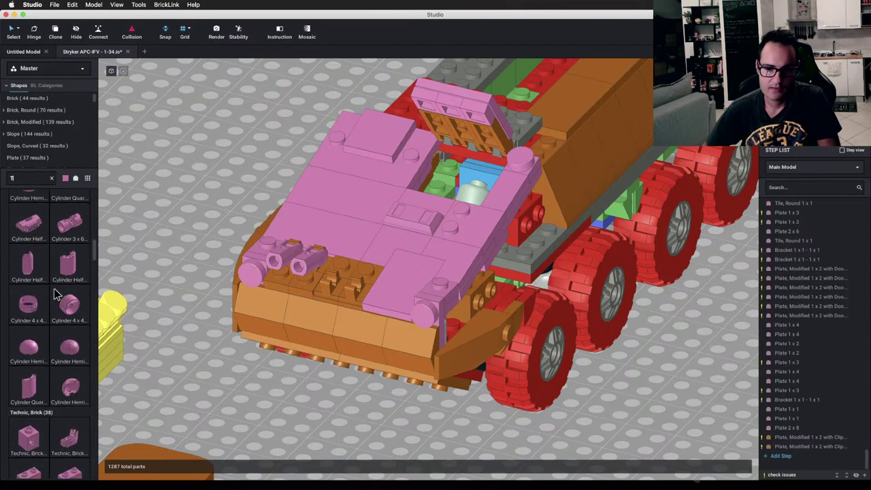
Step: Examine the Technic Brick, Technic Plate and Technic Liftarm parts in the search results for a T-shaped piece
scroll(56, 294, "down", 3)
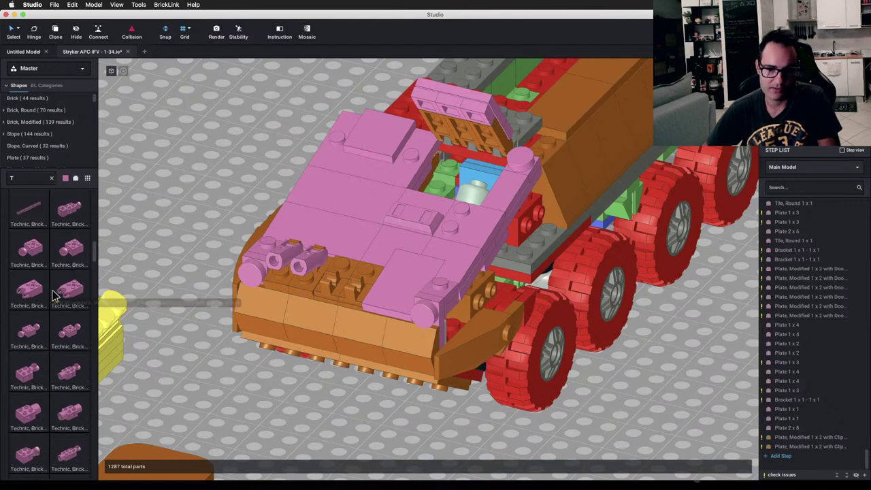
scroll(55, 294, "down", 5)
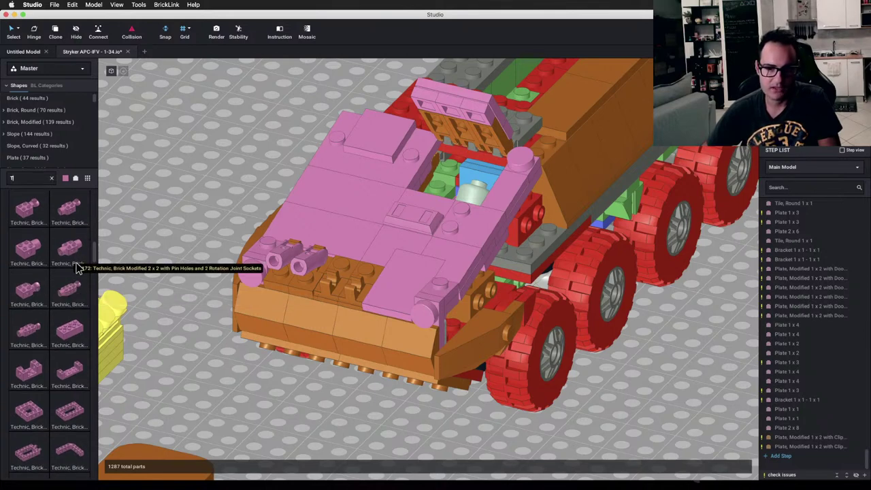
scroll(76, 268, "down", 1)
scroll(77, 267, "down", 2)
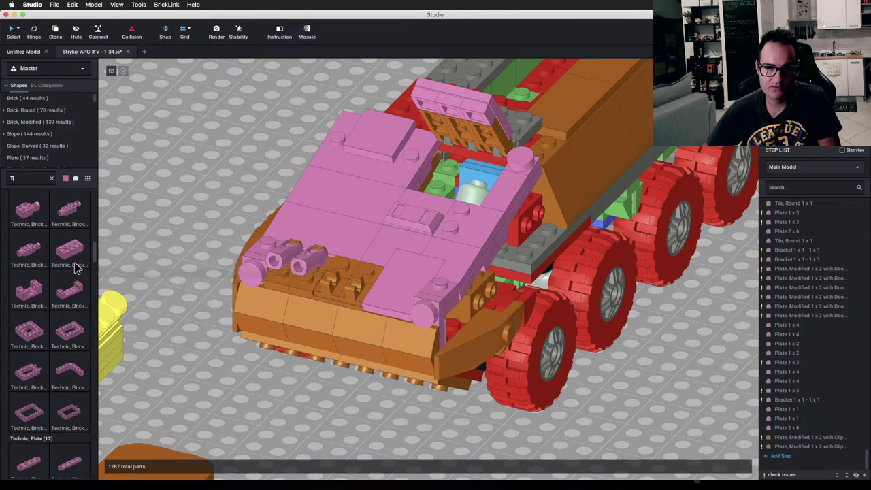
scroll(77, 270, "down", 5)
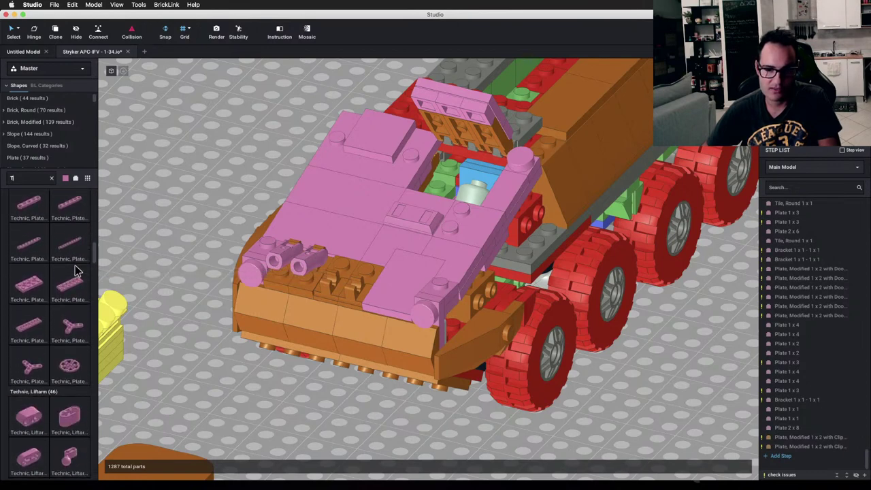
scroll(72, 273, "down", 1)
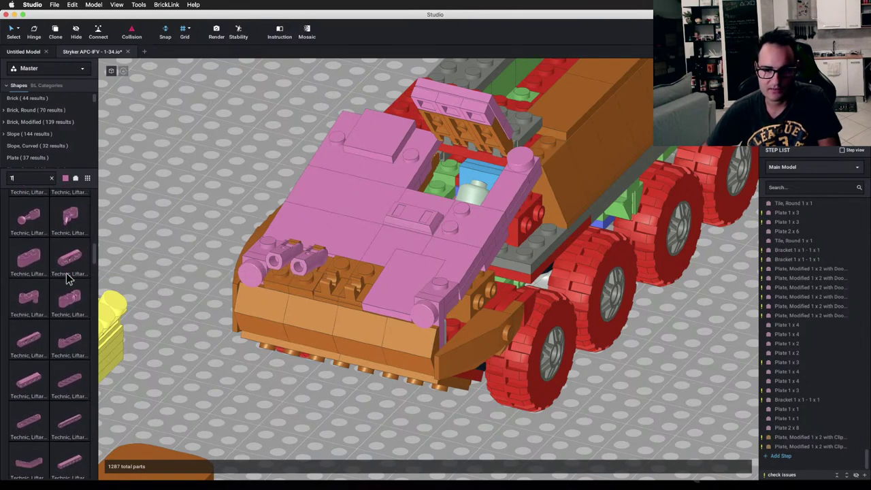
scroll(67, 278, "down", 1)
scroll(67, 280, "down", 2)
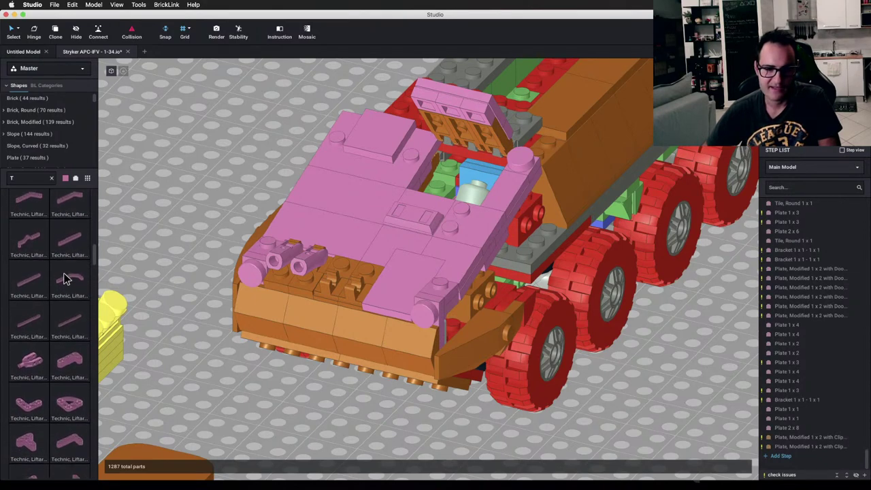
scroll(66, 293, "down", 15)
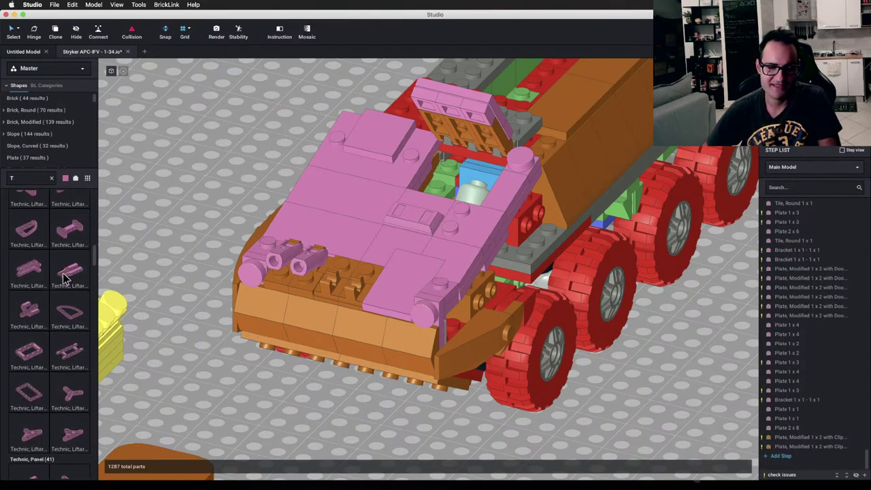
Step: Look through the Technic Panel parts and the miscellaneous Technic engine, digger, rotation and turntable parts in the results
scroll(80, 360, "down", 12)
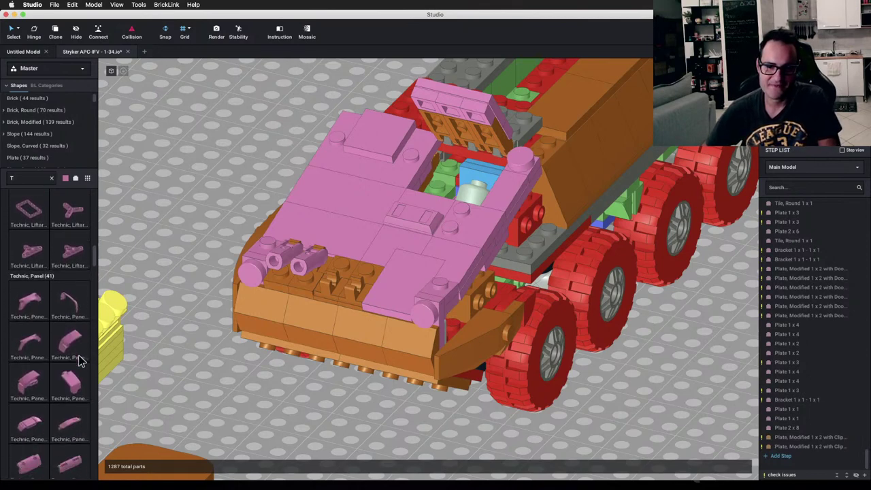
scroll(78, 360, "down", 9)
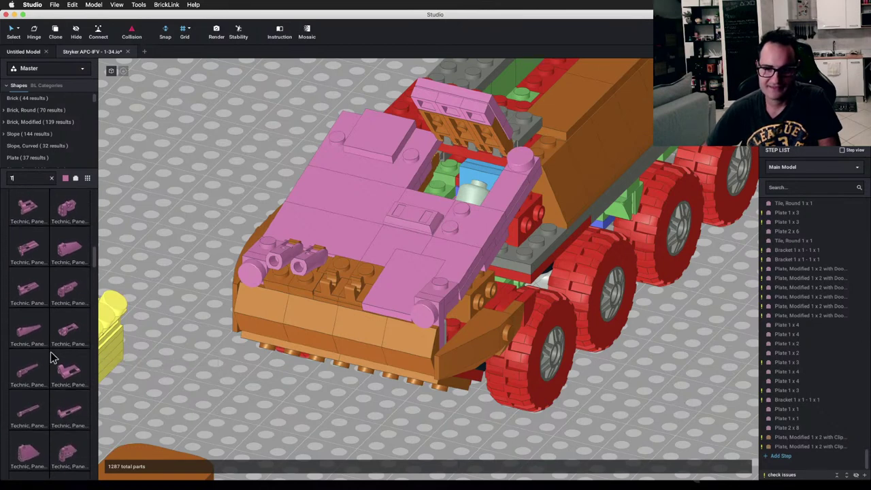
scroll(53, 355, "down", 8)
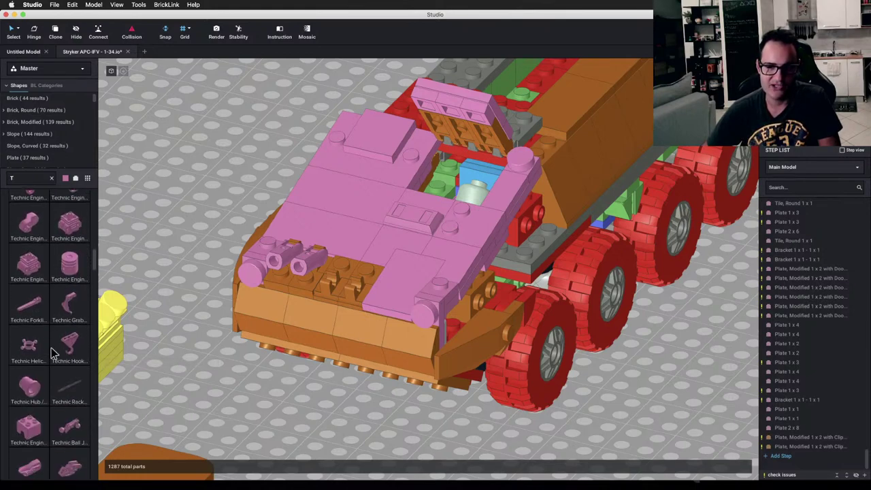
scroll(53, 354, "down", 3)
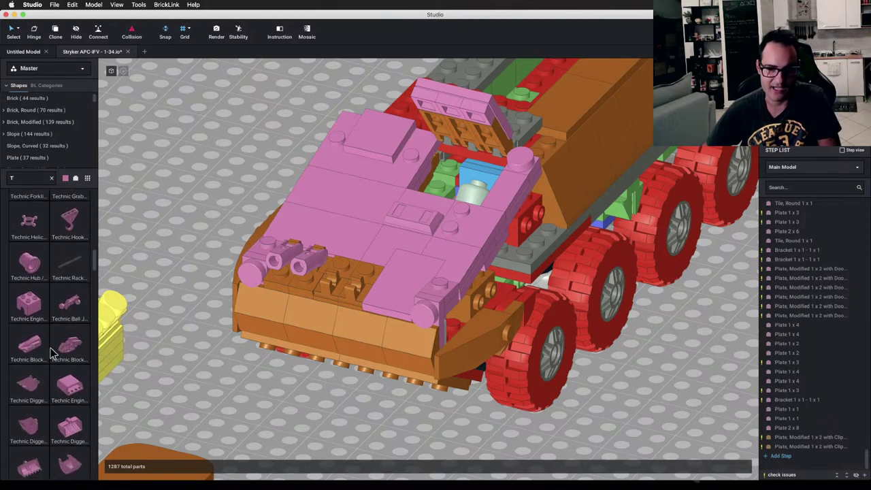
scroll(52, 354, "down", 7)
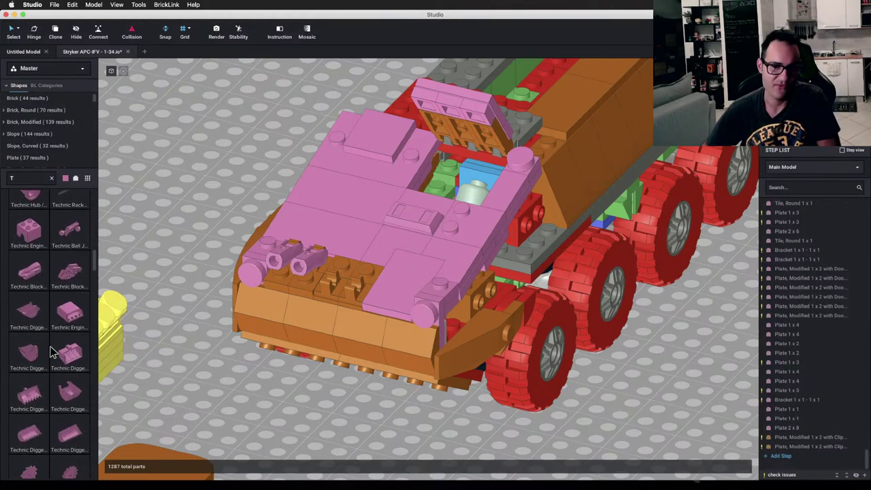
scroll(52, 354, "down", 10)
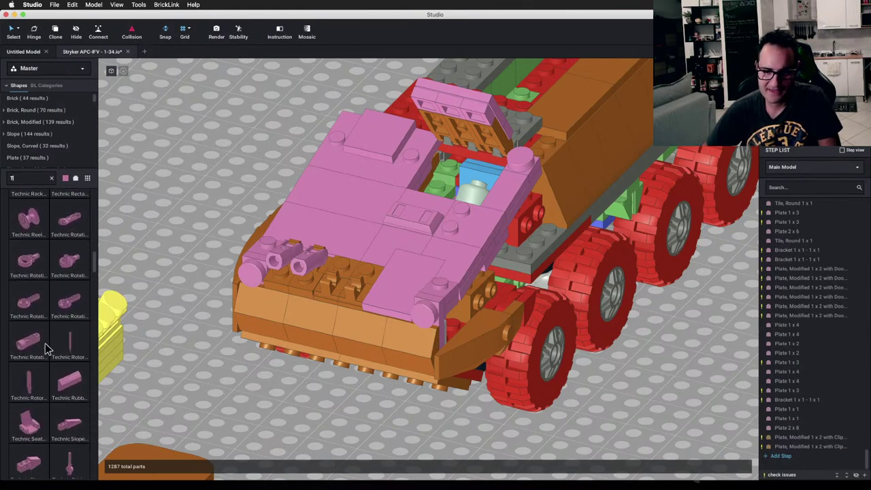
scroll(46, 349, "down", 6)
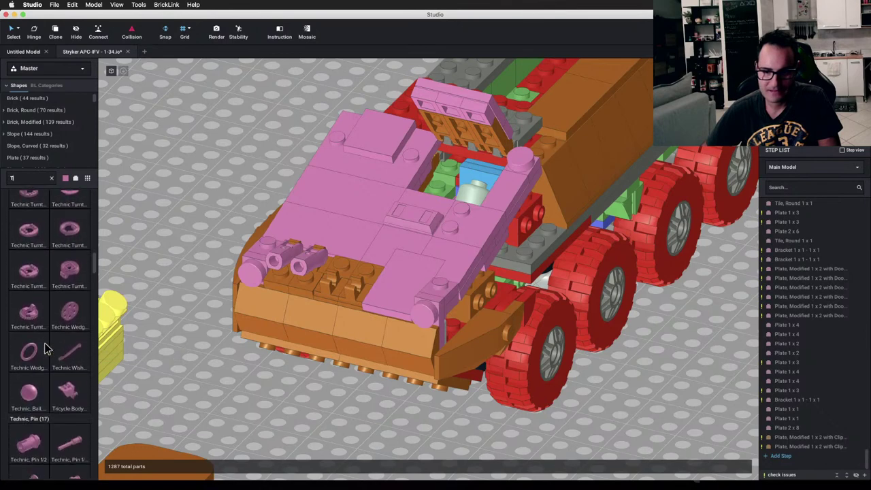
Step: Examine the Technic Pin, Axle, Connector, Link and Steering parts in the search results
scroll(45, 348, "up", 15)
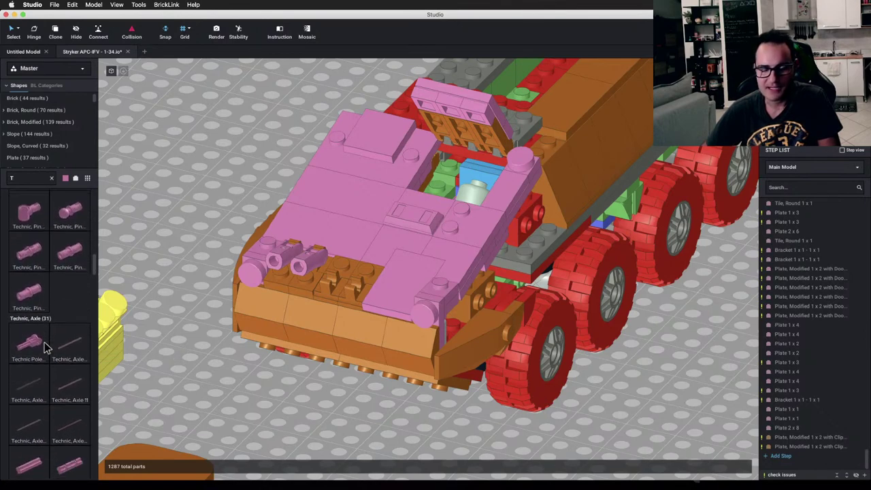
scroll(44, 347, "down", 5)
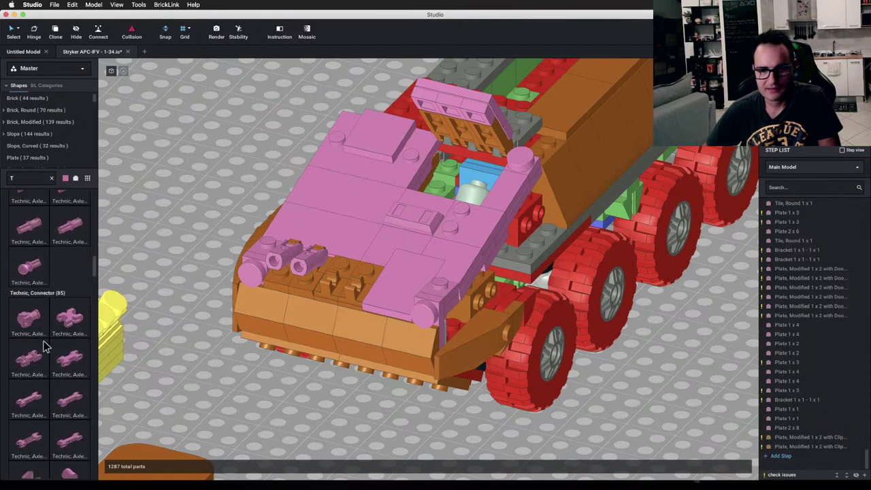
scroll(44, 348, "down", 6)
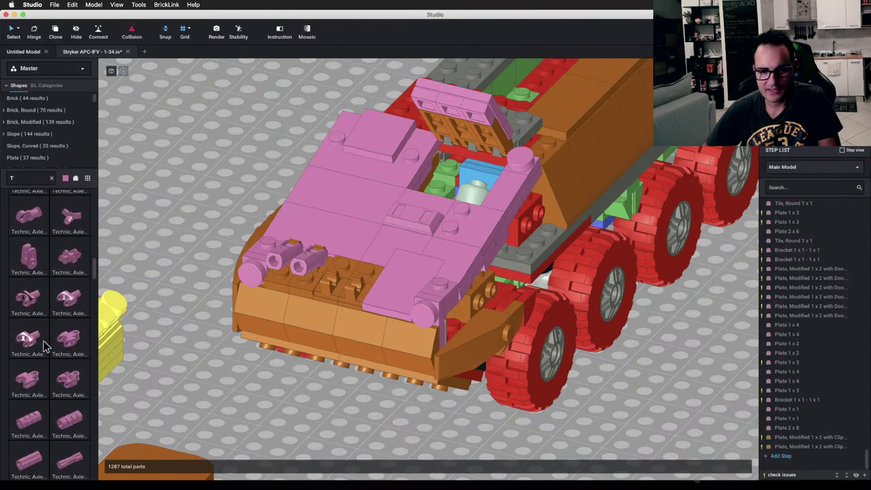
scroll(44, 348, "down", 4)
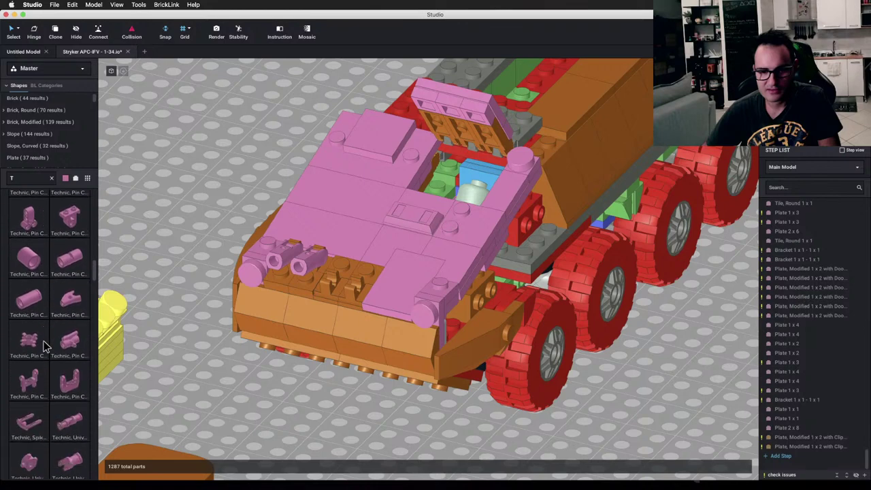
scroll(44, 347, "down", 5)
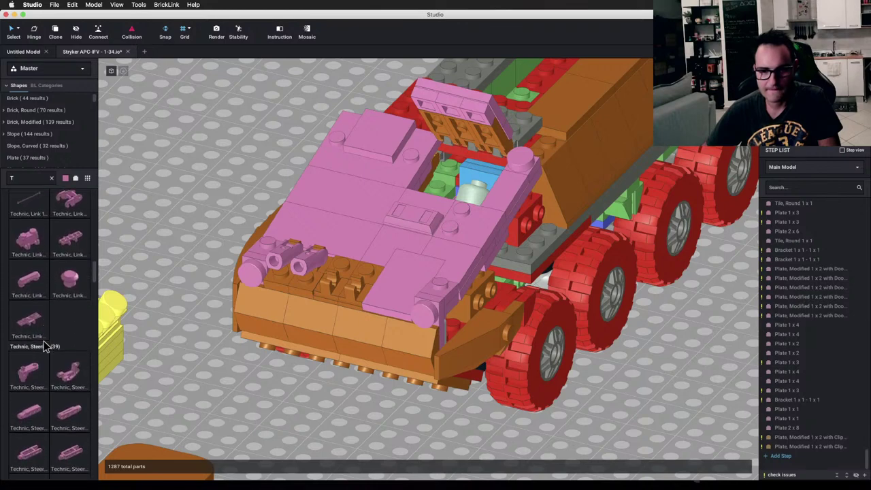
Step: Look through the Technic Gear parts in the search results
scroll(45, 347, "down", 5)
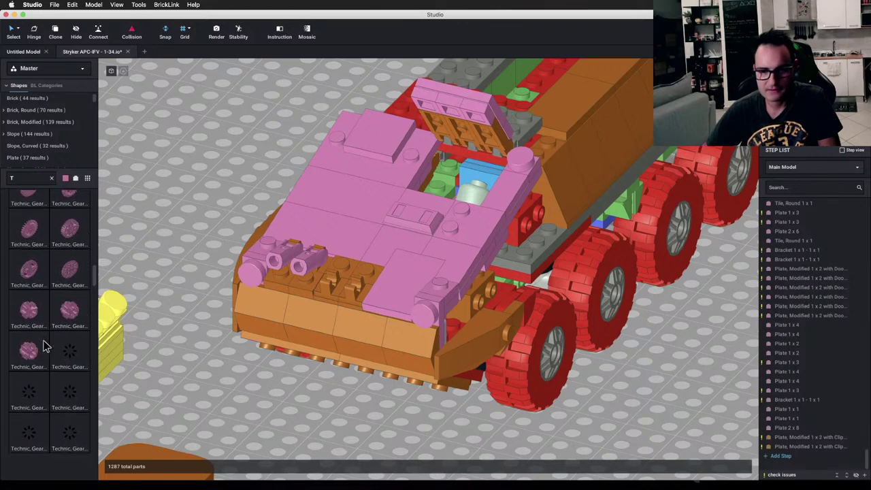
scroll(45, 348, "down", 5)
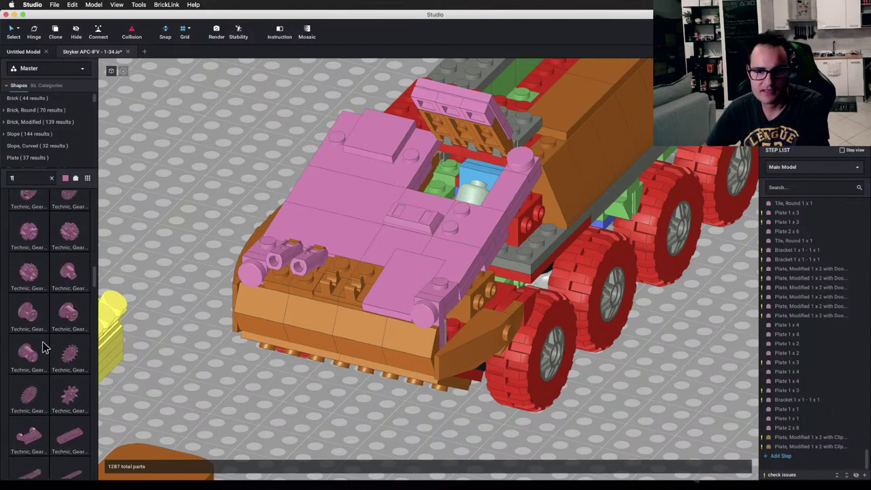
scroll(44, 348, "up", 5)
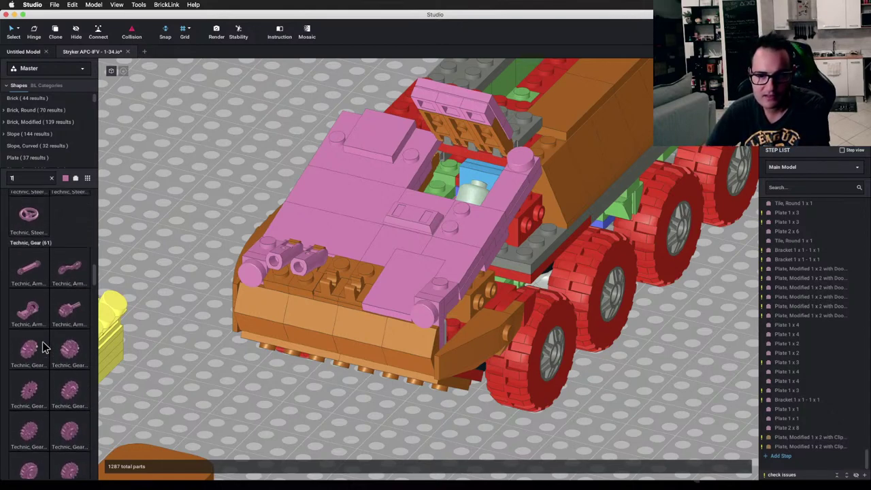
scroll(44, 348, "down", 5)
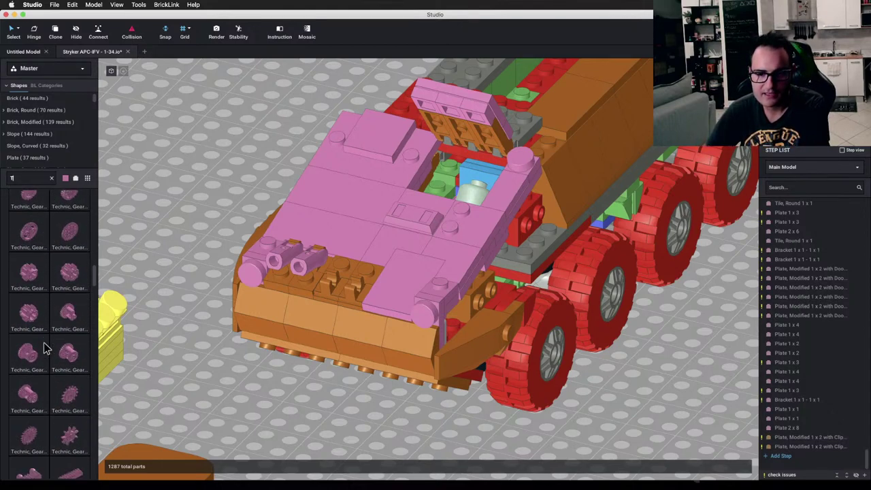
scroll(43, 347, "down", 5)
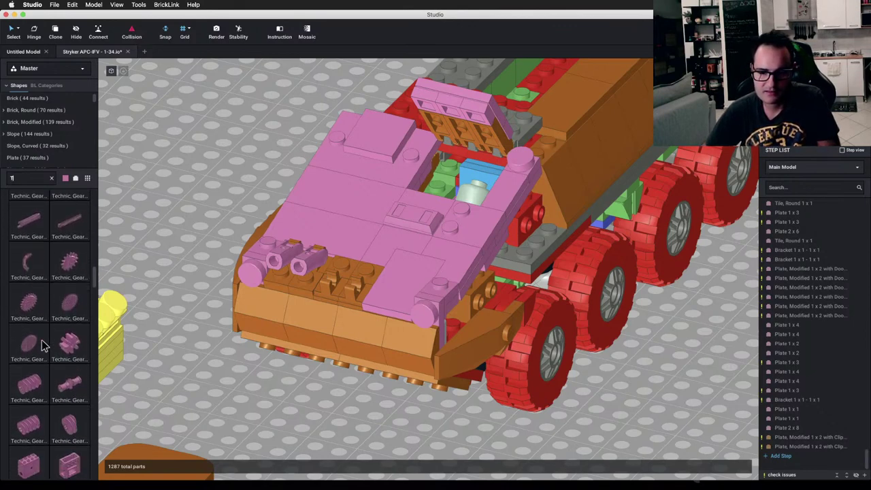
Step: Examine the Technic Shock Absorber, Bar, Dish and Hinge parts in the search results
scroll(41, 345, "down", 10)
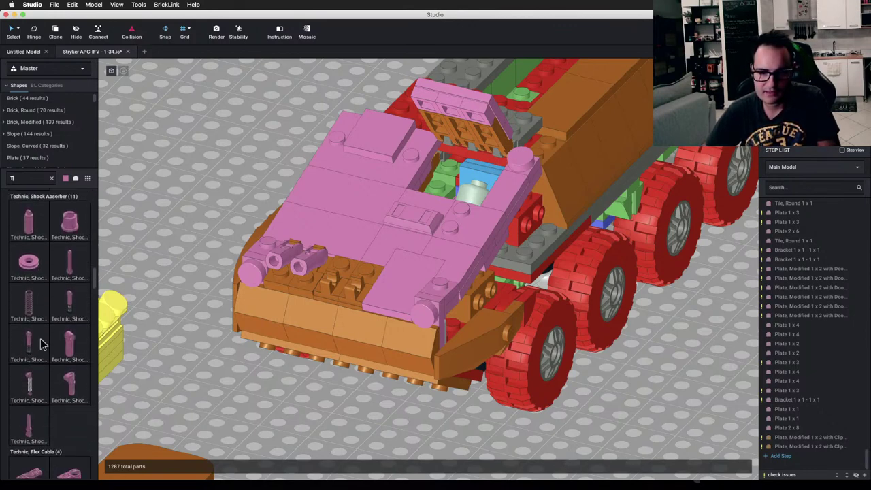
scroll(41, 345, "down", 12)
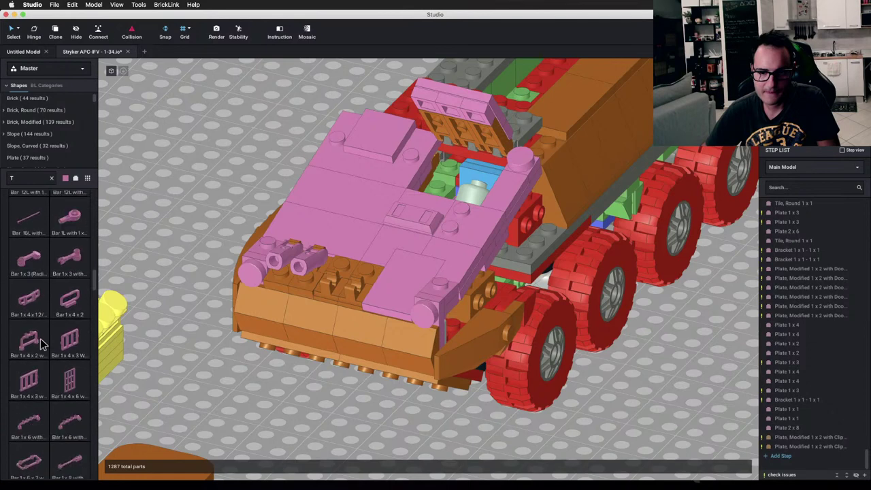
scroll(40, 345, "down", 12)
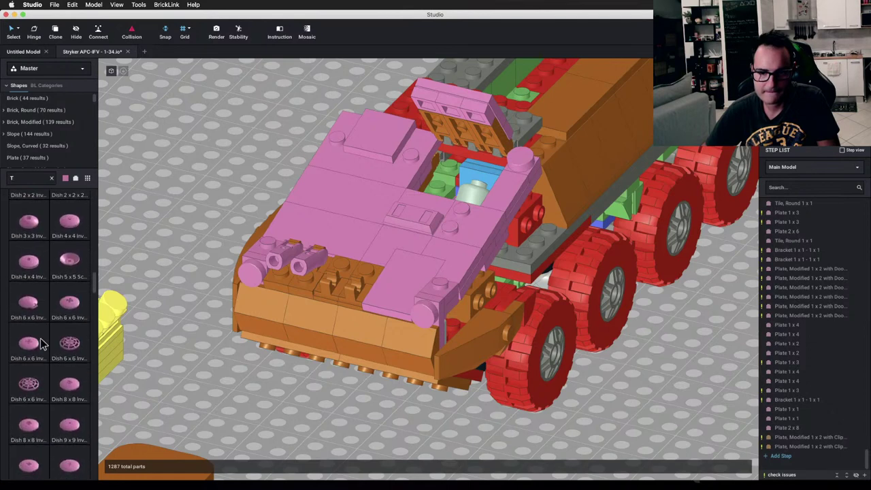
scroll(41, 346, "down", 12)
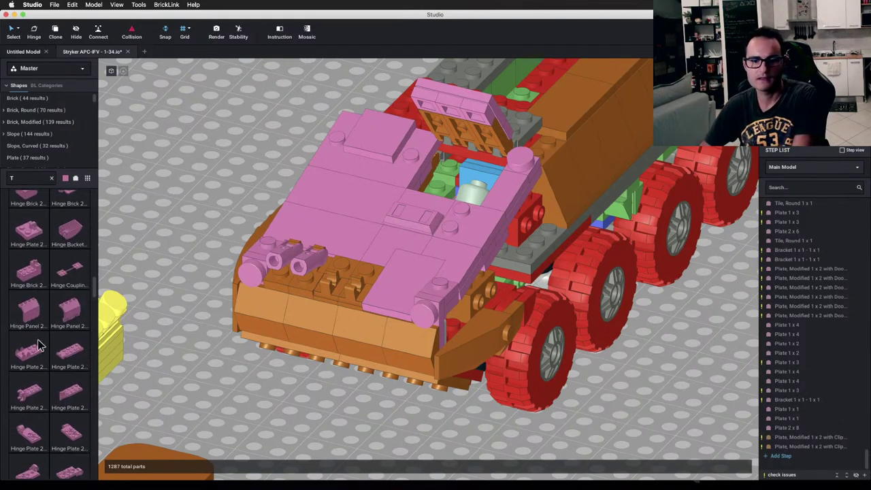
Step: Switch to Chrome and search the web for "lego t shape" in a new tab
key("super+Tab")
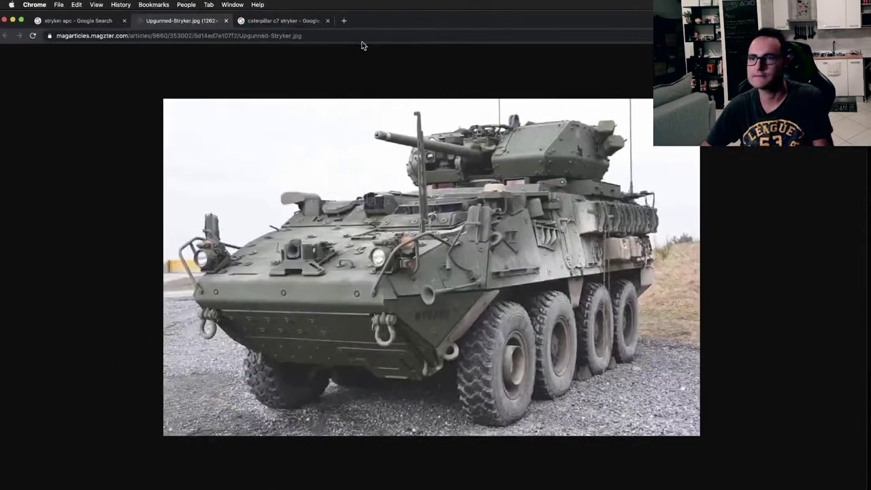
left_click(345, 21)
type("go t shape")
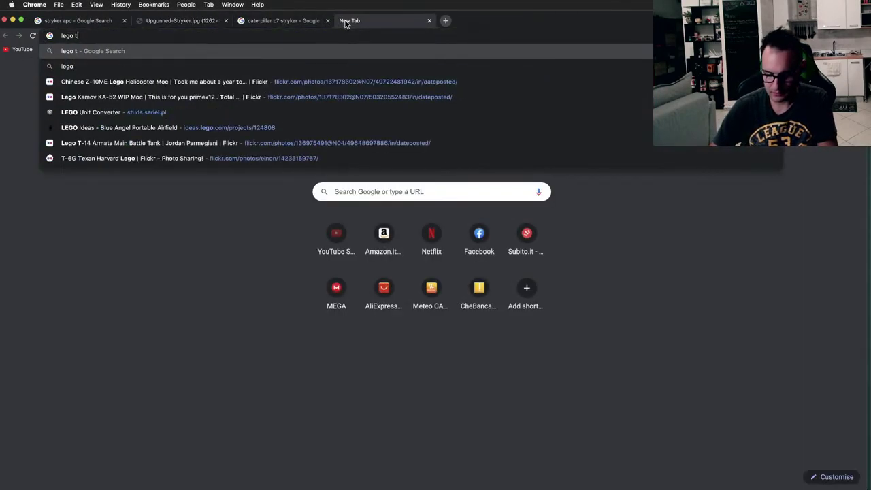
key("Return")
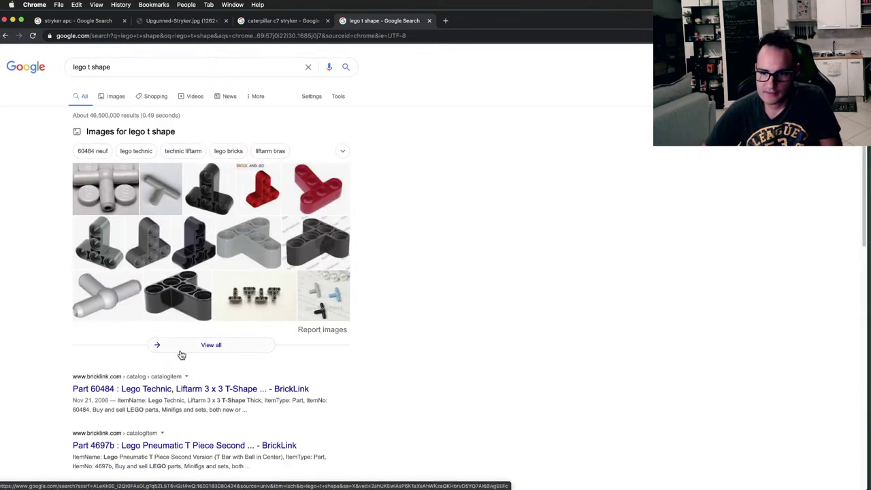
Step: View the BrickLink pages for Technic Liftarm 60484, Pneumatic T Piece 4697b and its first version 4697a
left_click(169, 394)
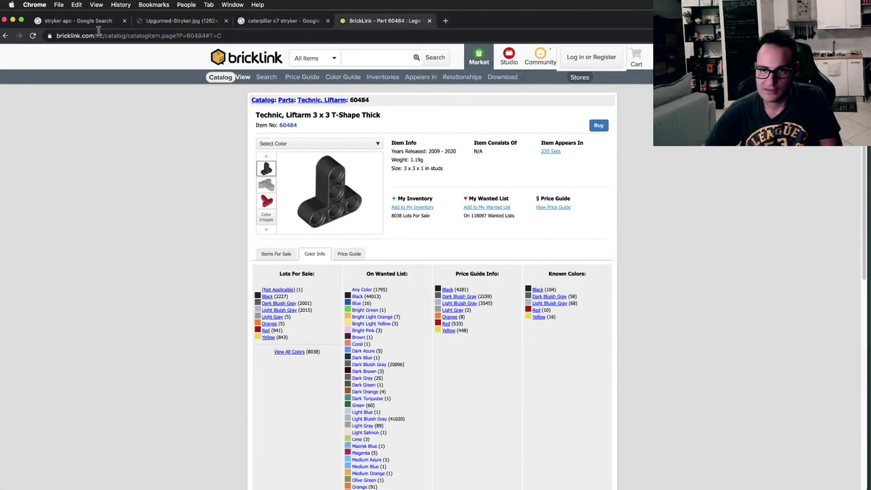
key("super+bracketleft")
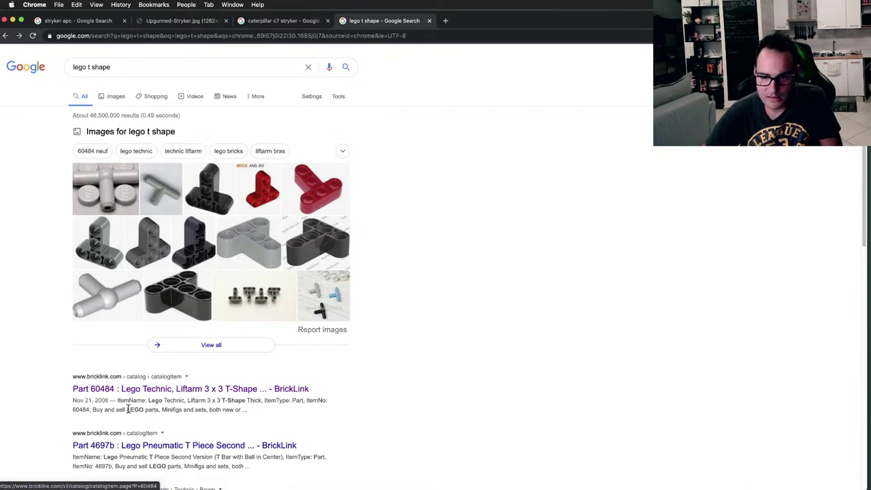
left_click(151, 447)
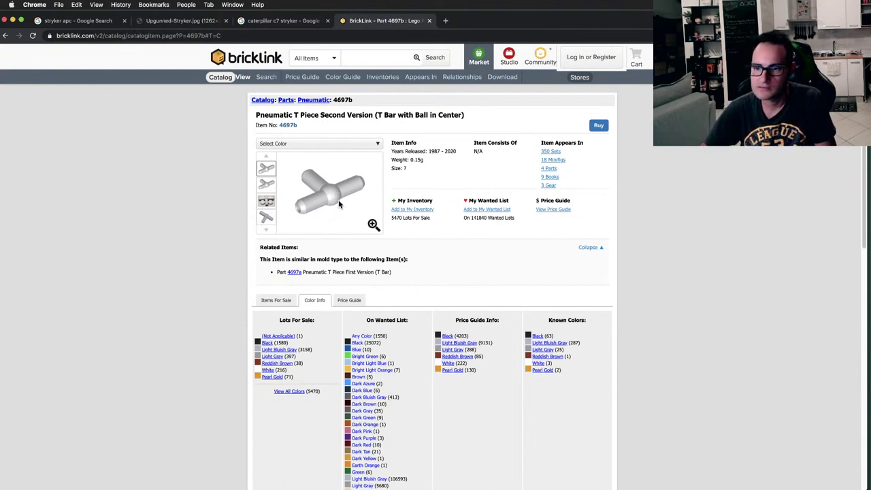
left_click(295, 273)
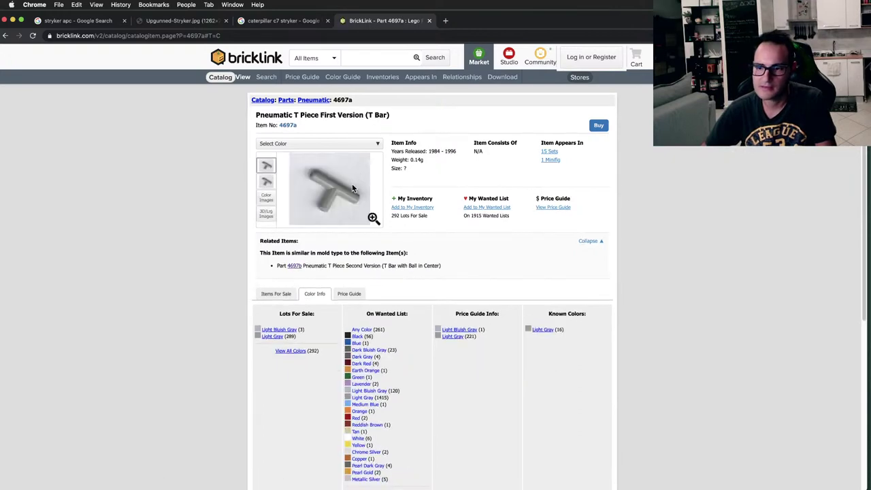
Step: Switch to Studio, find part 4697 and place the Pneumatic T Piece with ball centre in the two clips at the hood's front
left_click(5, 35)
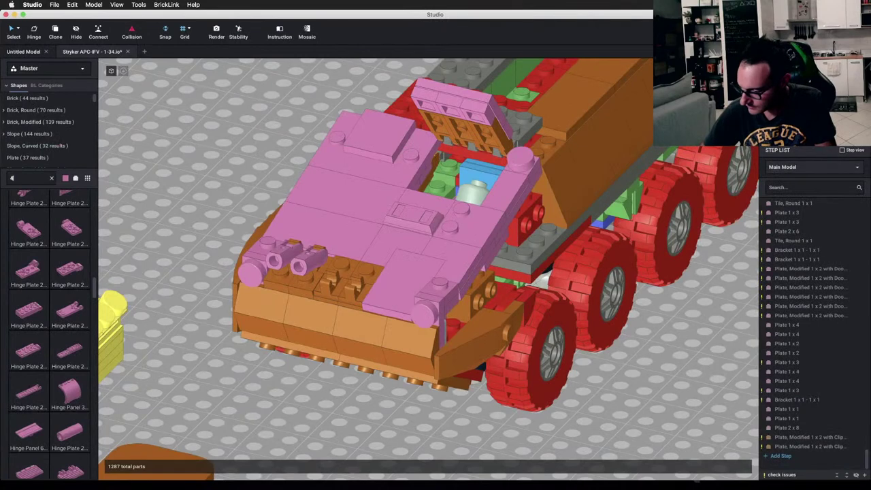
type("4697")
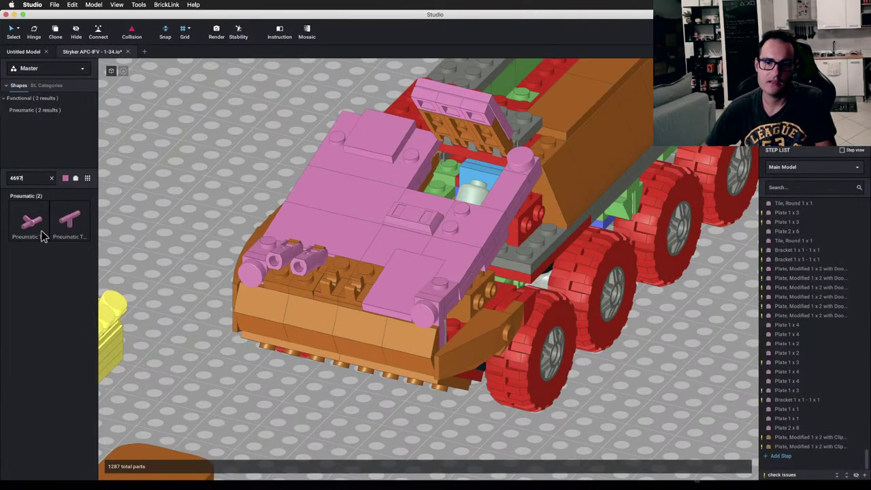
left_click_drag(31, 228, 344, 279)
right_click_drag(336, 388, 341, 385)
right_click_drag(331, 274, 331, 272)
Step: Switch to Chrome, view the Upgunned-Stryker.jpg photo, and return to Studio to check the T piece's placement against it
key("ctrl+Left")
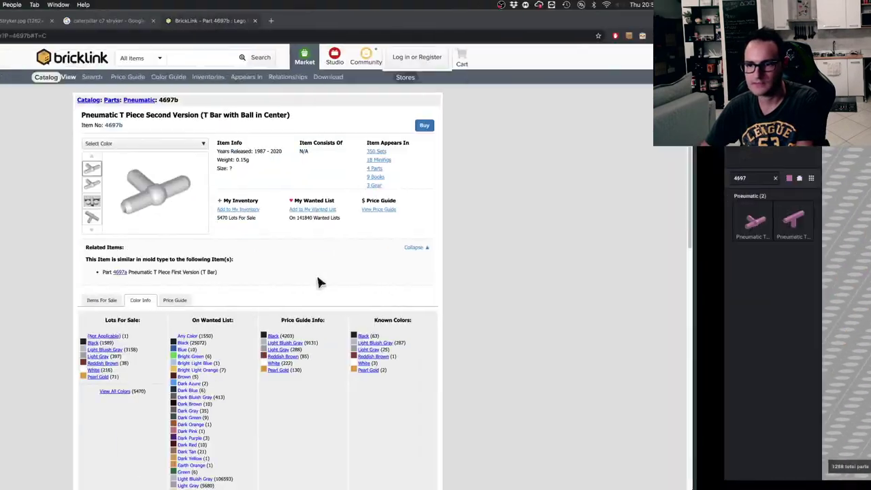
left_click(235, 21)
left_click(194, 25)
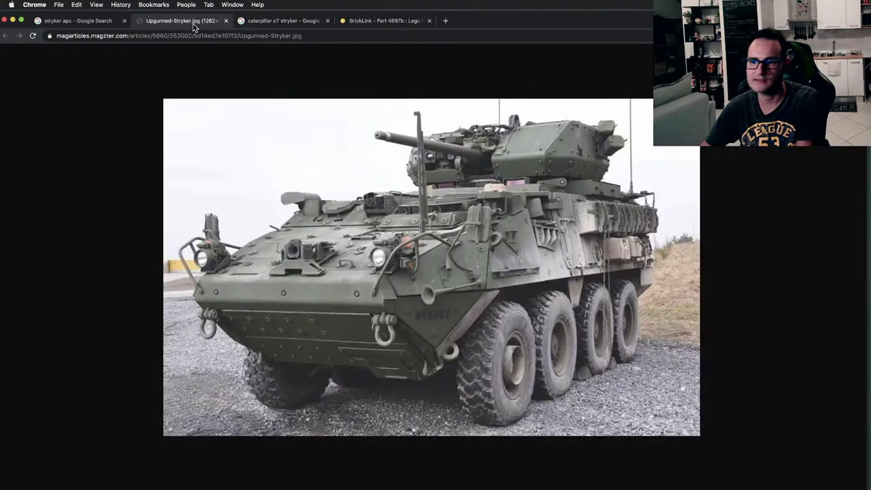
key("ctrl+Right")
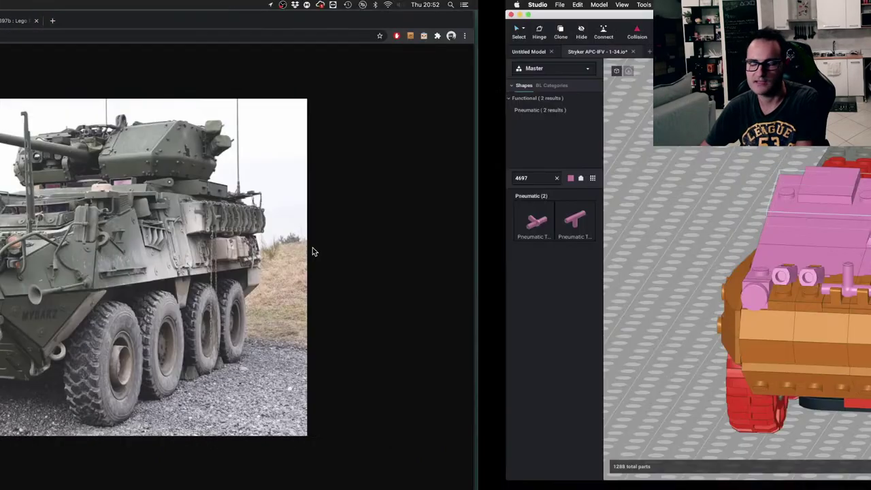
right_click_drag(346, 333, 345, 281)
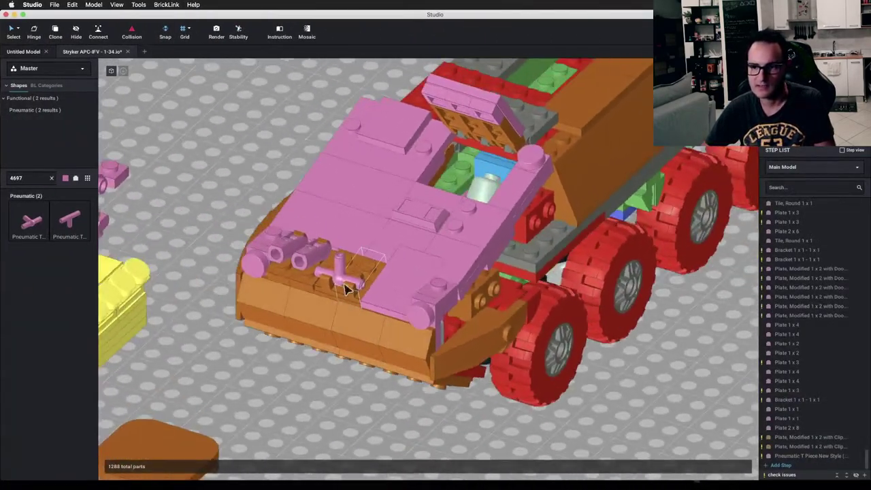
left_click(344, 277)
left_click(278, 366)
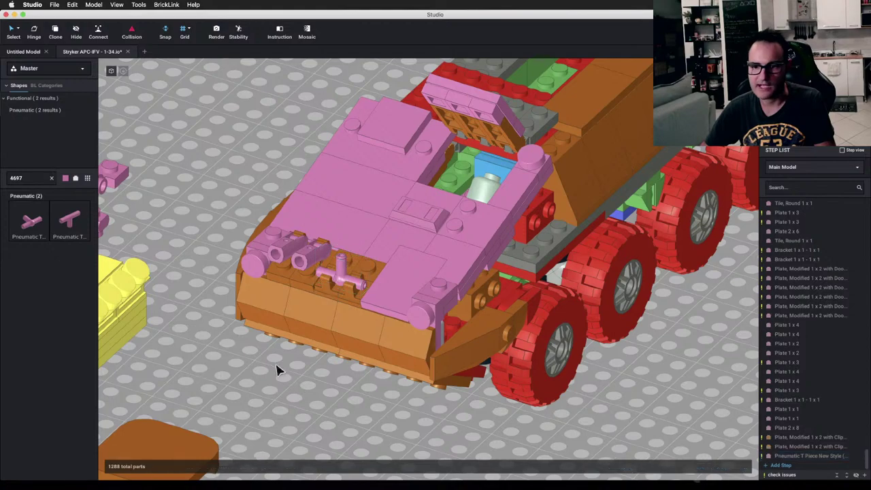
scroll(280, 361, "up", 3)
Step: Clear the part search and attach a Tile, Modified 1 x 1 with Clip to the T piece's upright bar
left_click(51, 178)
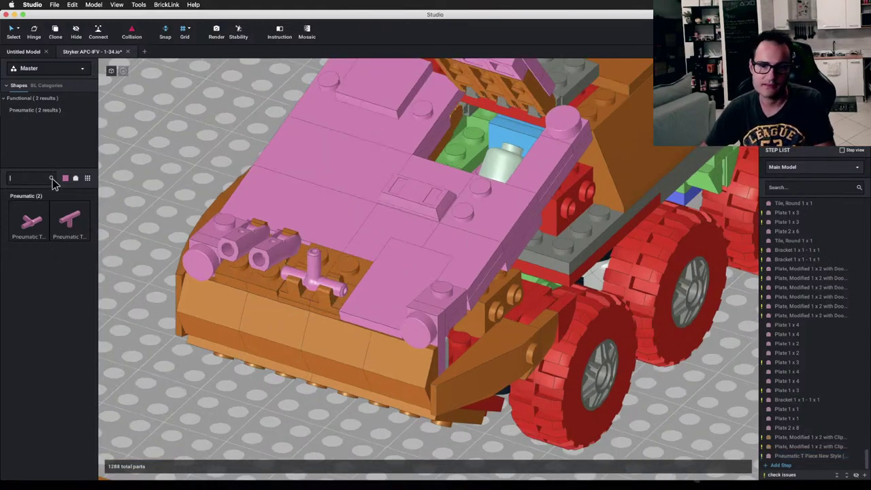
scroll(37, 146, "down", 5)
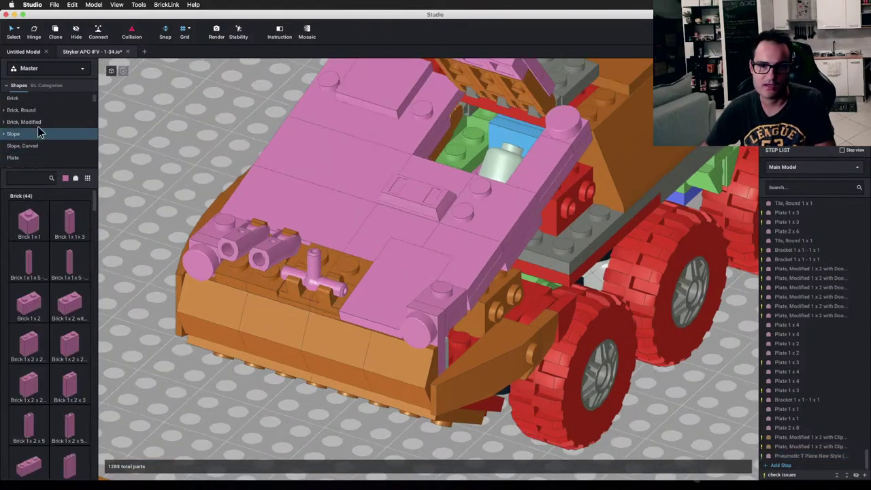
scroll(45, 136, "down", 3)
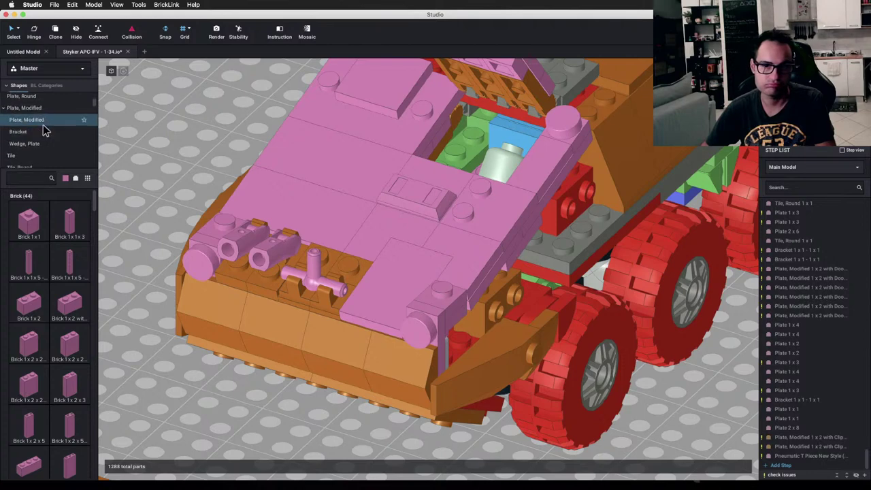
left_click(46, 160)
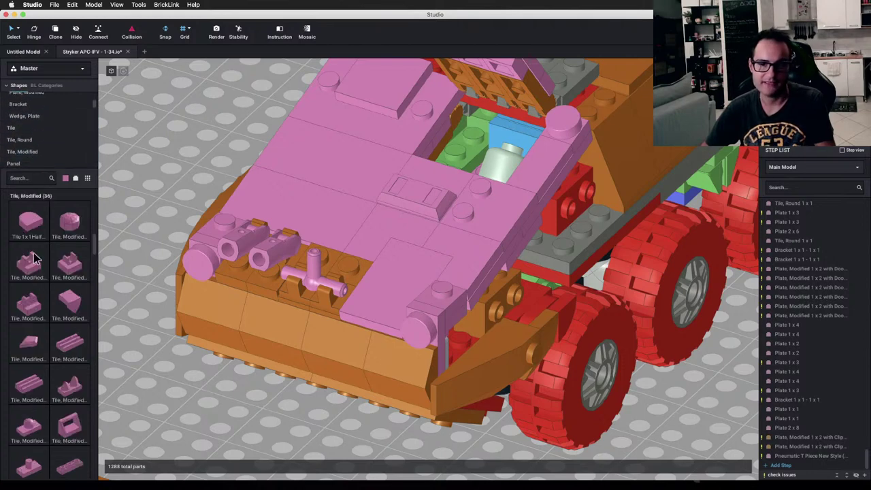
left_click_drag(31, 265, 310, 269)
left_click(292, 406)
right_click_drag(292, 405, 304, 386)
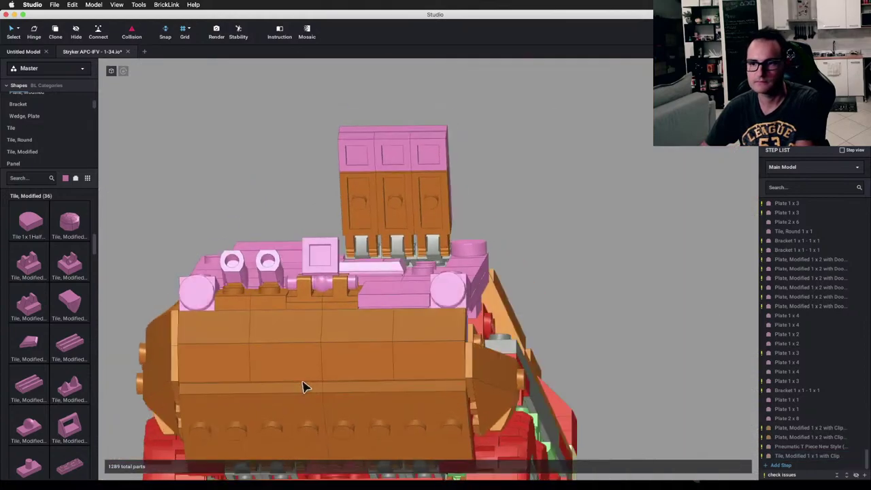
Step: After checking the reference photo in Chrome, place a Plate, Modified 1 x 2 with 1 Stud behind the T piece in Studio
key("ctrl+Left")
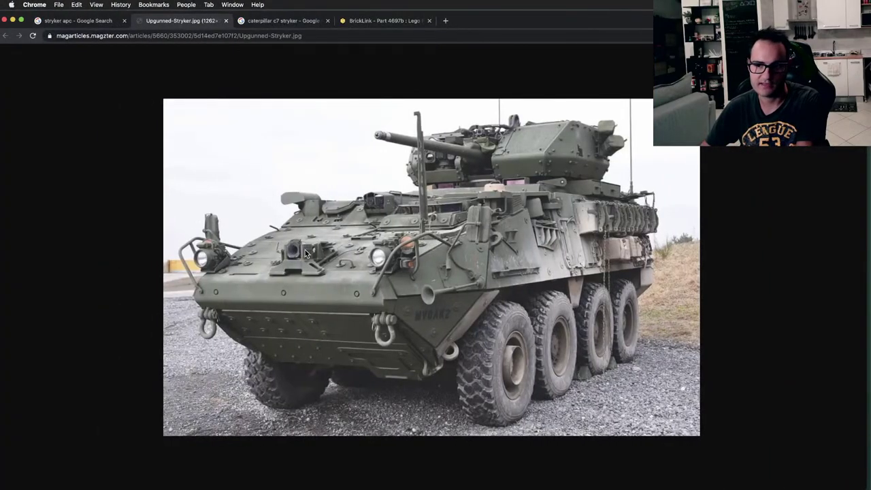
key("ctrl+Right")
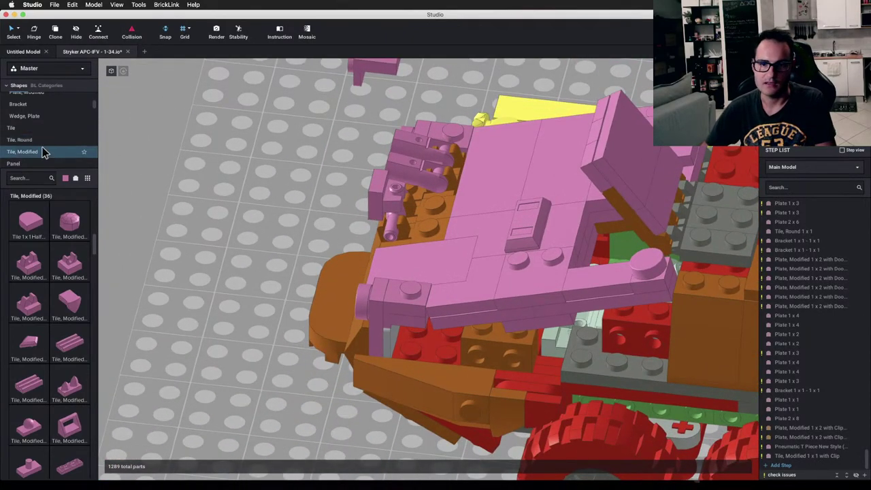
scroll(42, 154, "up", 5)
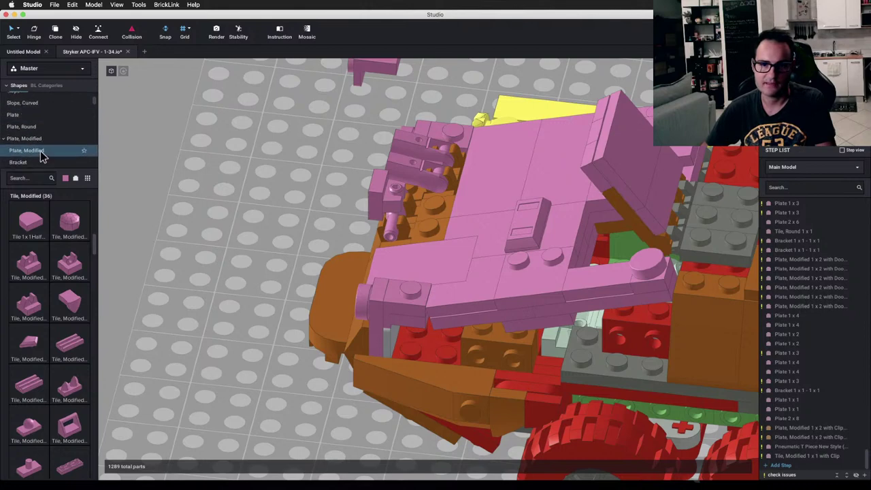
left_click(42, 154)
scroll(64, 306, "down", 3)
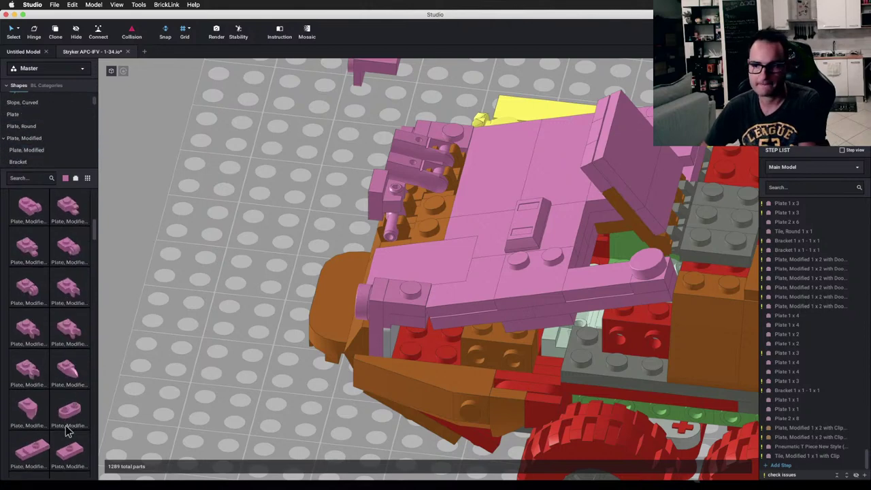
left_click_drag(67, 430, 427, 202)
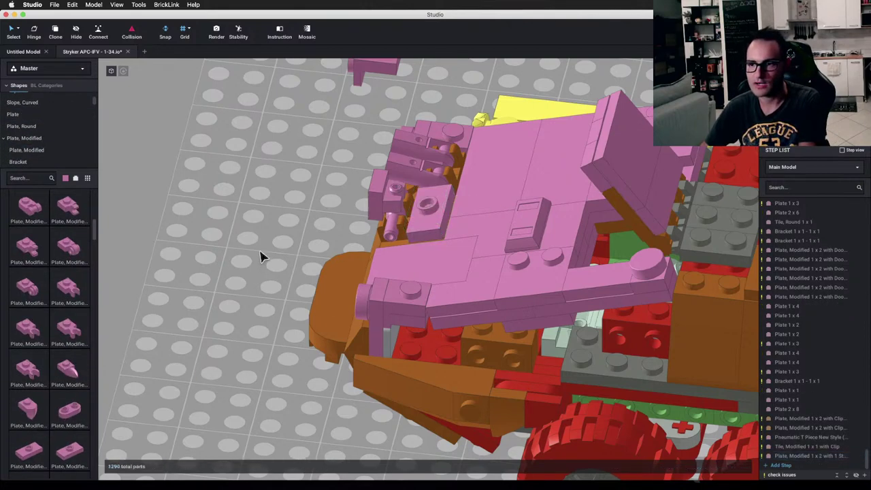
right_click_drag(260, 251, 264, 241)
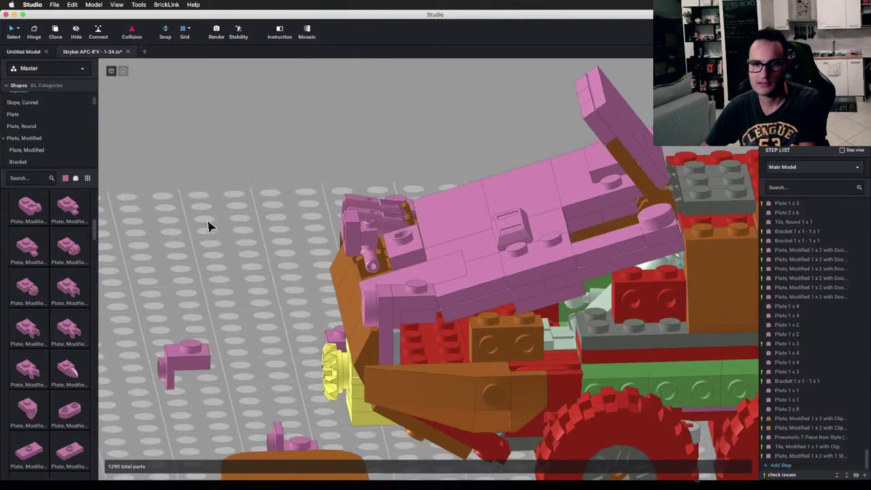
Step: Place a Slope 30 1 x 1 x 2/3 on the modified plate's stud behind the T piece
left_click(33, 106)
scroll(32, 112, "up", 2)
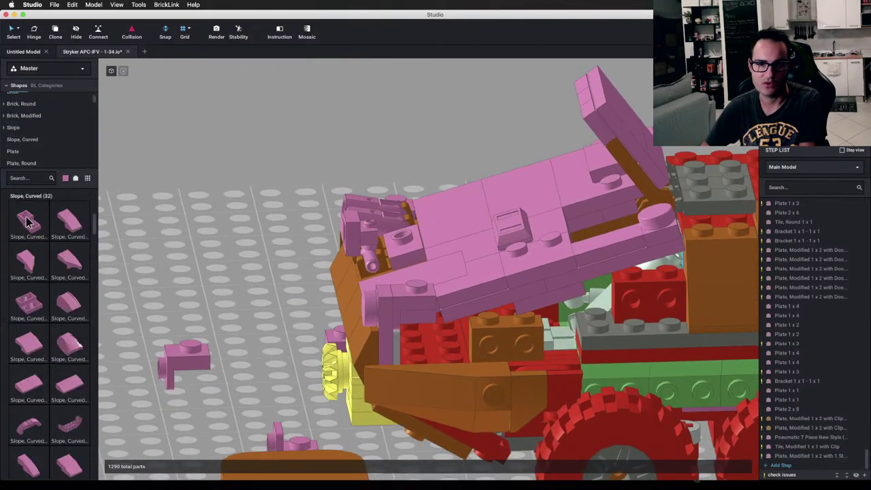
left_click(30, 131)
left_click_drag(28, 221, 405, 239)
left_click(262, 280)
right_click_drag(263, 280, 309, 258)
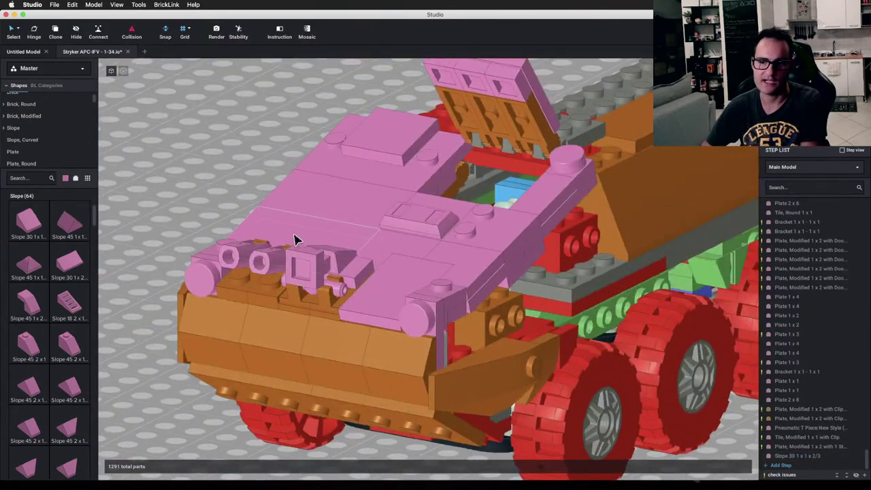
Step: Switch to Chrome to compare the hood light assembly with the Stryker reference photo, and return to Studio
key("ctrl+Left")
key("super+Tab")
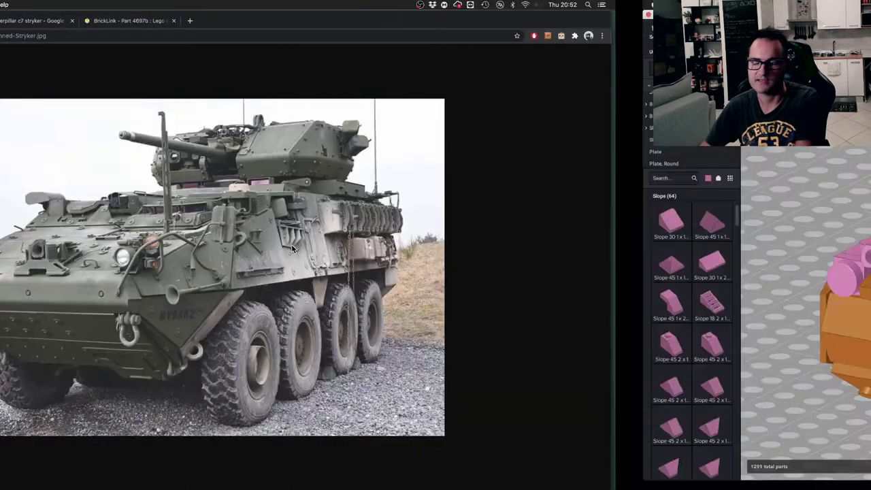
key("super+Tab")
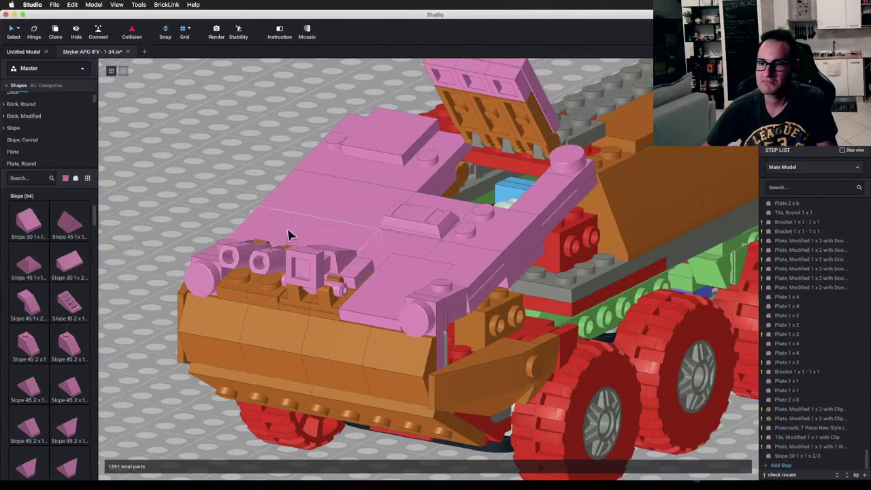
Step: Examine the whole vehicle and its new hood details from the front, both sides and above
scroll(254, 141, "down", 3)
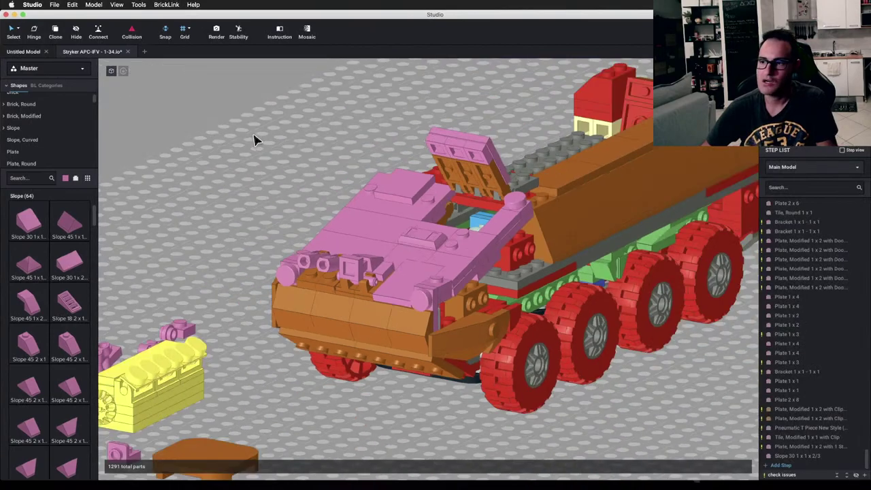
scroll(361, 197, "up", 3)
right_click_drag(360, 198, 385, 200)
scroll(384, 215, "down", 3)
scroll(348, 203, "up", 2)
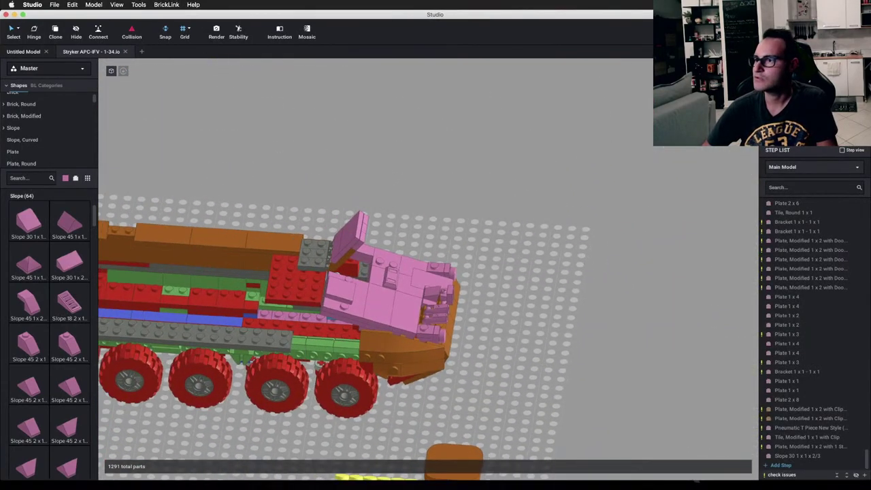
scroll(549, 197, "down", 5)
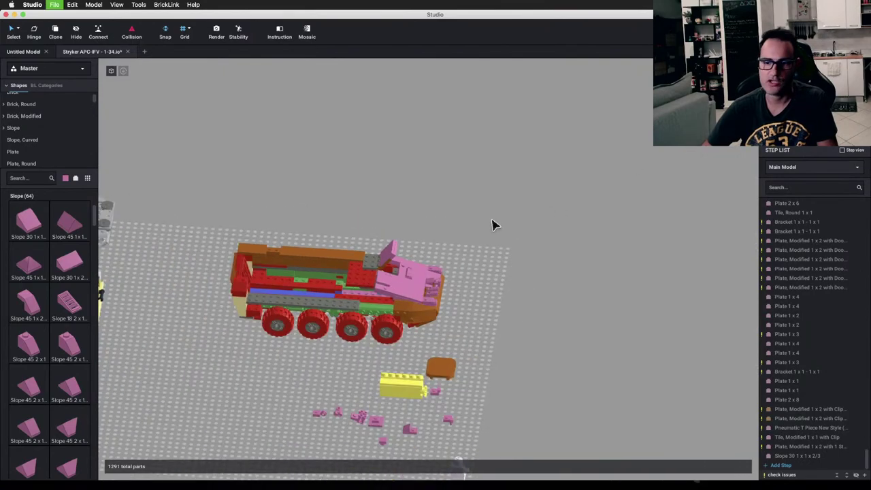
right_click_drag(492, 224, 491, 203)
scroll(490, 202, "up", 10)
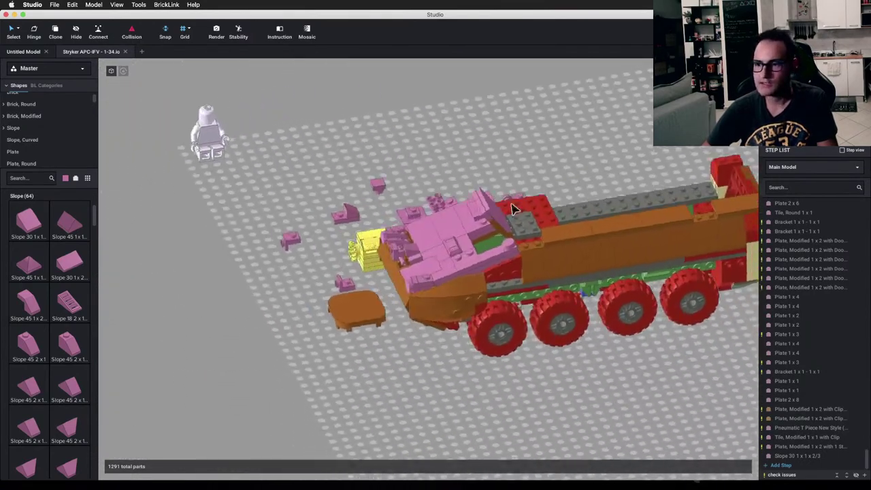
scroll(429, 143, "down", 5)
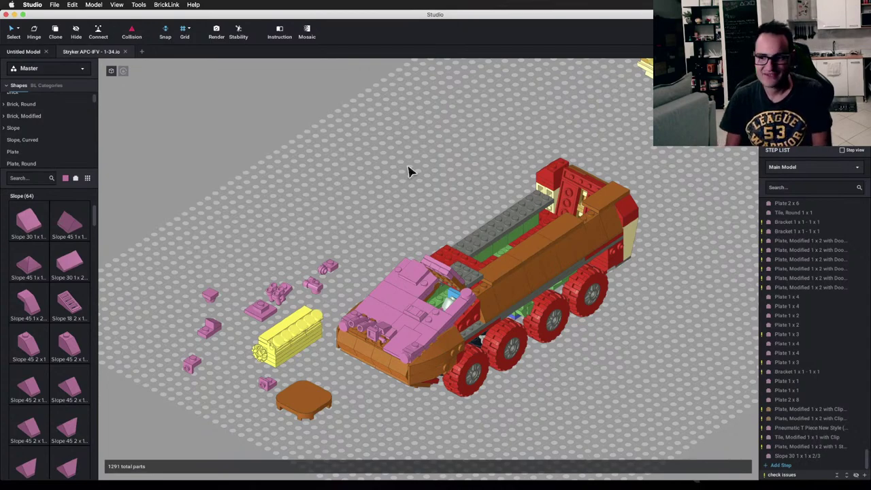
scroll(498, 243, "up", 5)
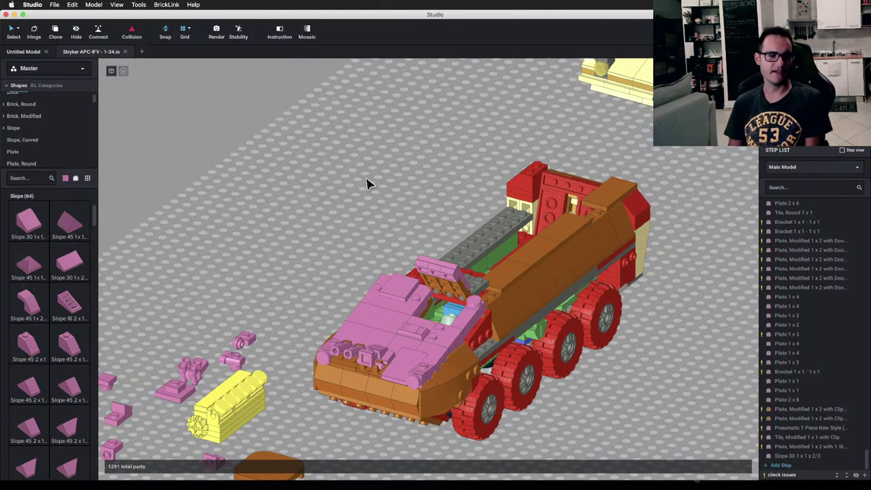
Step: Switch to Chrome, open the Wikipedia Stryker photo from the "stryker apc" image results, examine it and return to Studio
key("ctrl+Left")
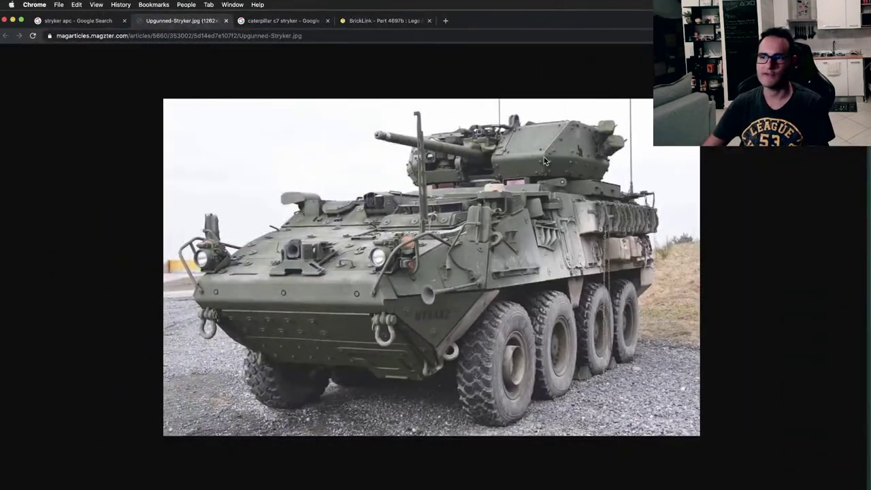
left_click(89, 19)
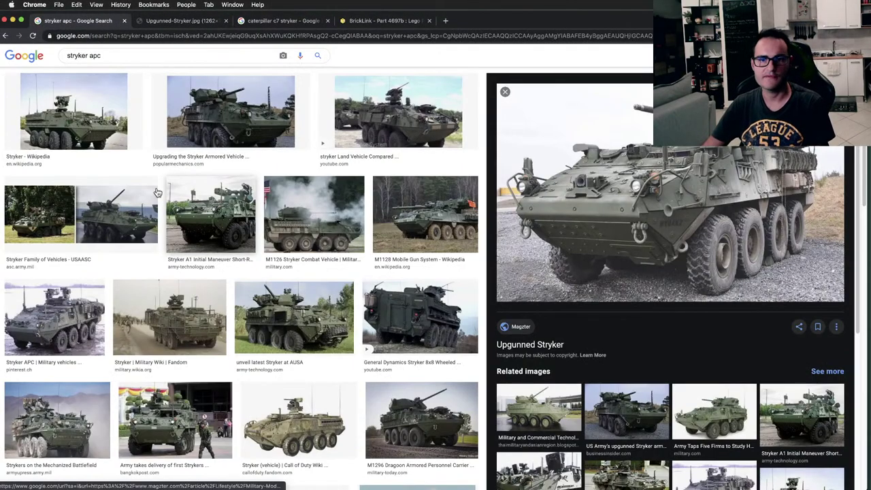
left_click(74, 113)
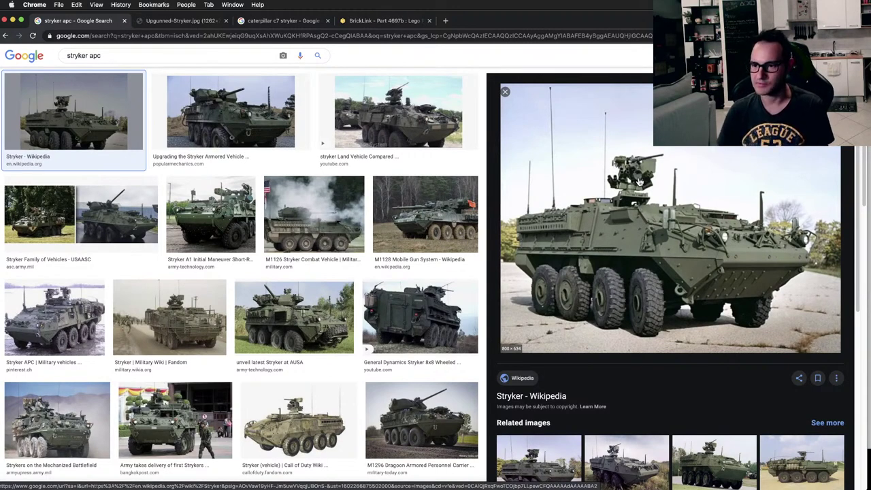
key("super+Tab")
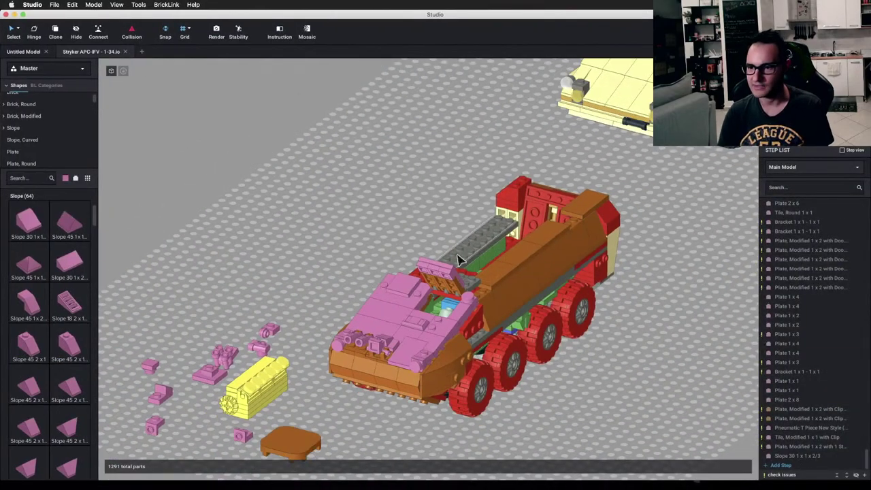
Step: Select all parts of the vehicle from a top view, leaving out the loose parts, engine and minifigure beside it
right_click_drag(418, 318, 540, 325)
scroll(455, 299, "down", 5)
scroll(451, 294, "up", 2)
scroll(402, 246, "down", 1)
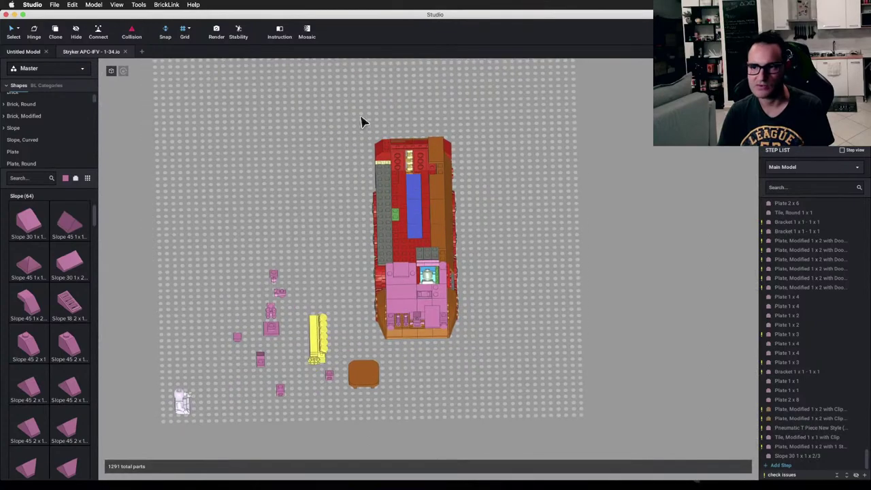
left_click_drag(338, 113, 529, 354)
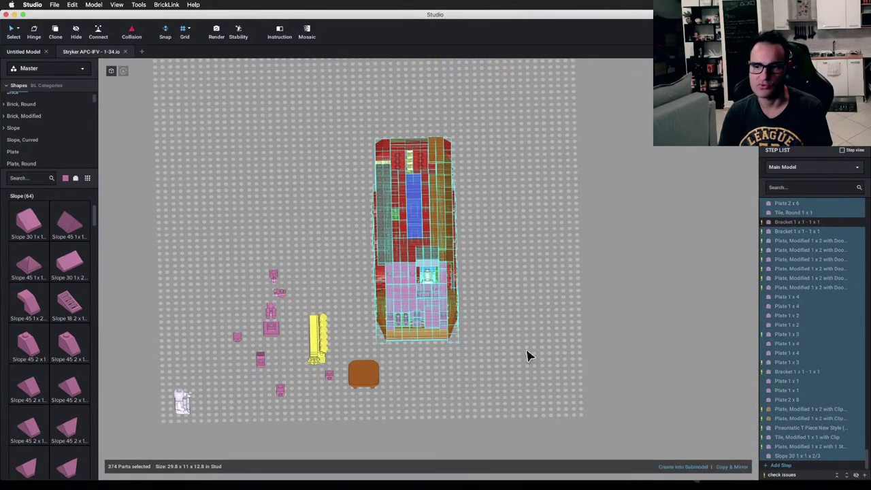
scroll(535, 237, "up", 1)
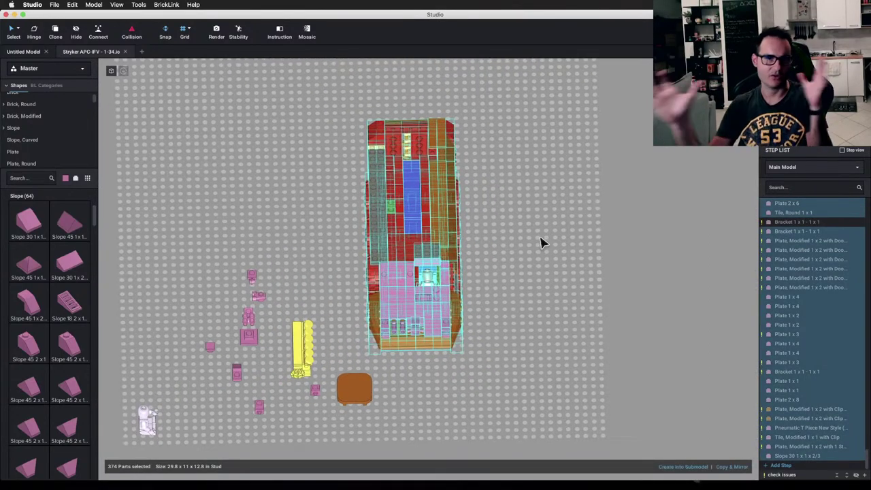
Step: Clear the part selection and view the whole vehicle at an angle from its front corner
left_click(507, 228)
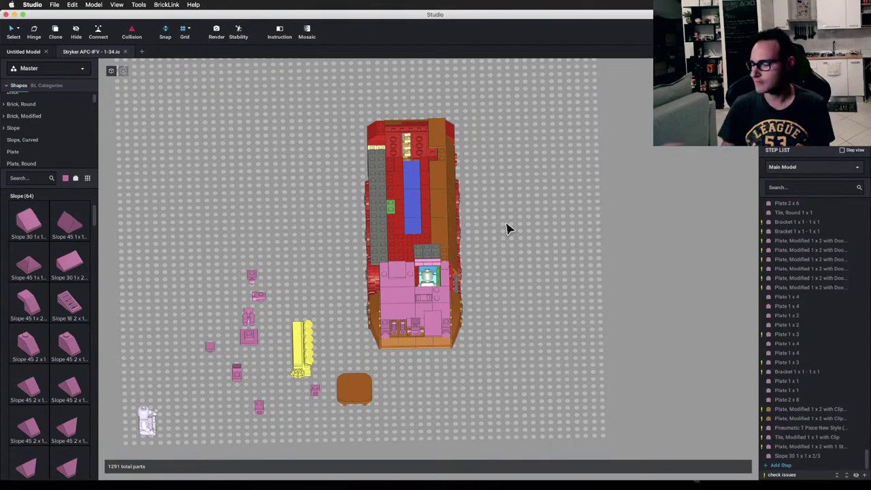
right_click_drag(501, 225, 553, 211)
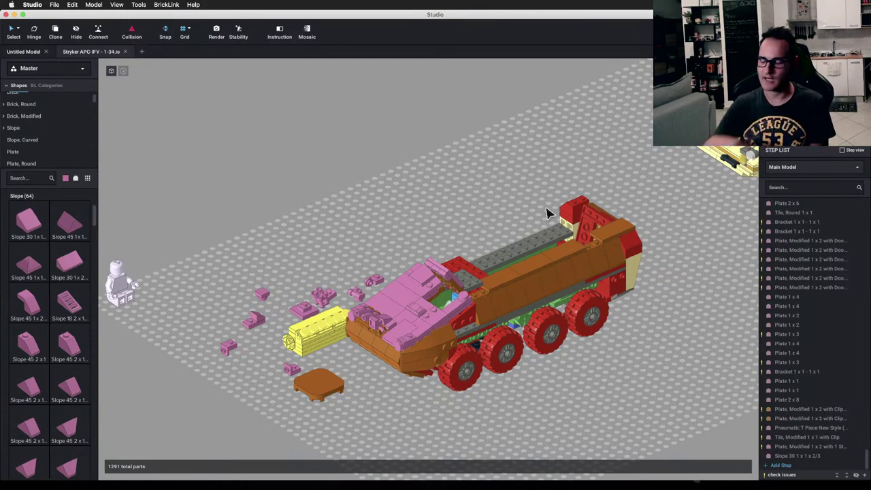
Step: Switch to Chrome and compare the Pinterest, AUSA, Military & Aerospace Electronics and Stryker A1 IM-SHORAD photos in the "stryker apc" image results
key("super+Tab")
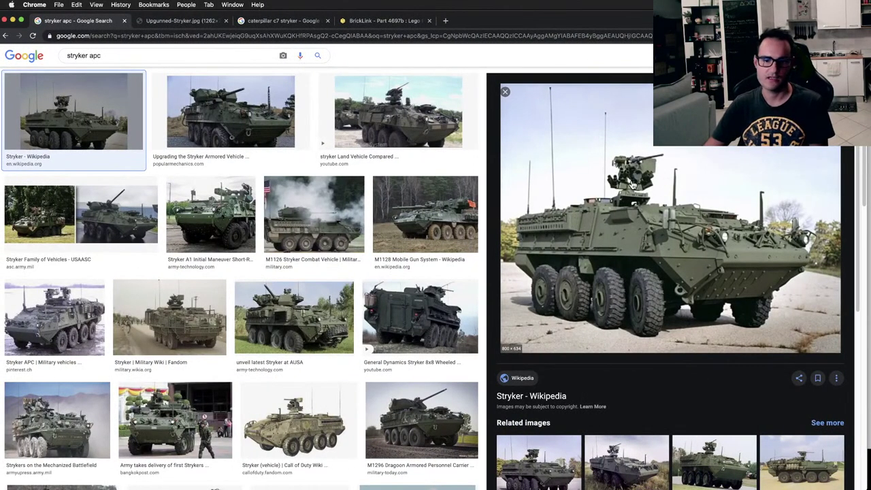
left_click(55, 316)
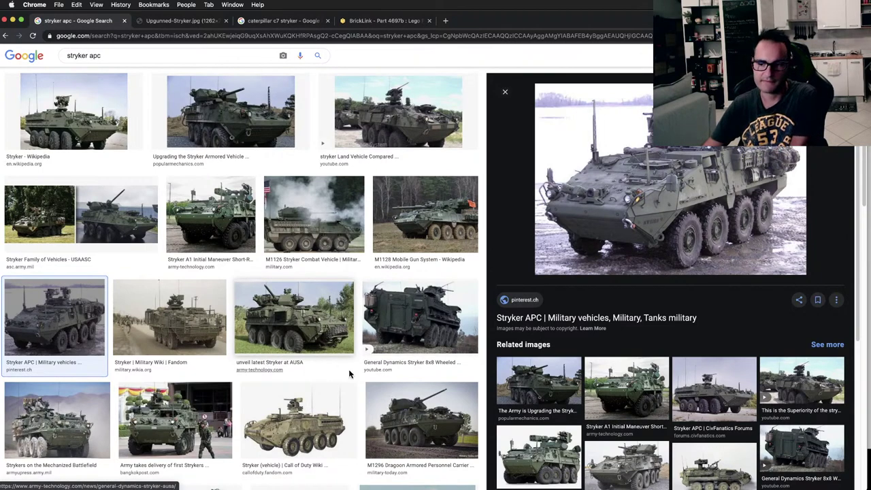
left_click(296, 318)
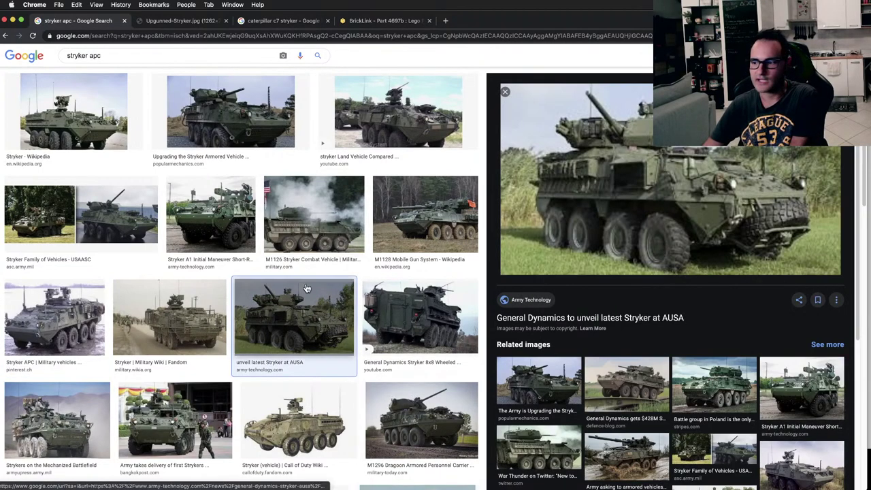
left_click(635, 442)
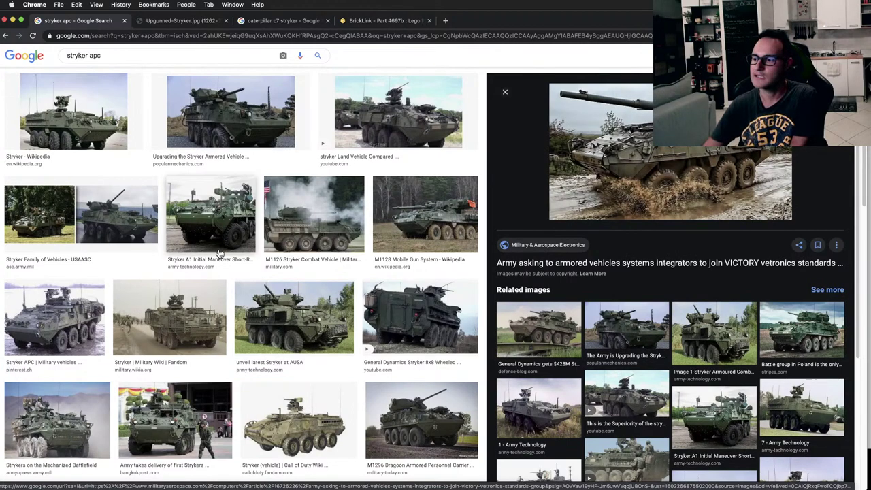
left_click(776, 409)
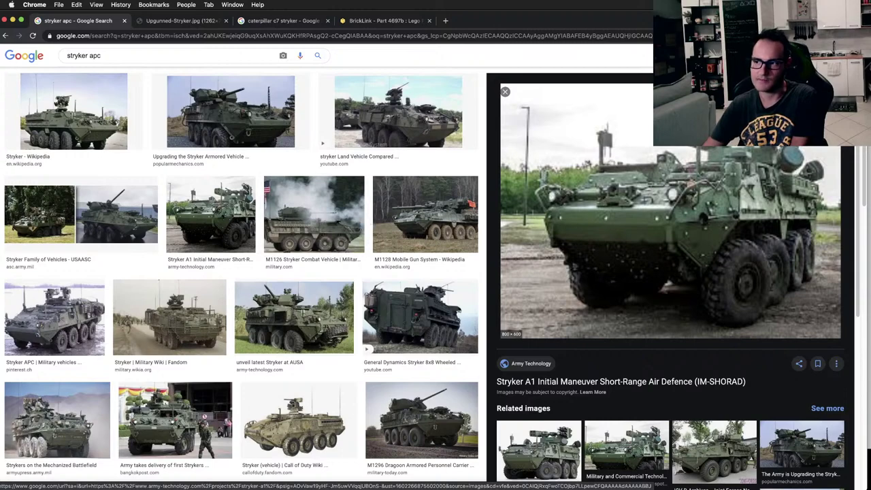
Step: Examine further "stryker apc" image results, including the white-background Stryker A1 photo, a Wikipedia photo and the Scalemates M1134 Stryker ATGM model
scroll(286, 240, "down", 3)
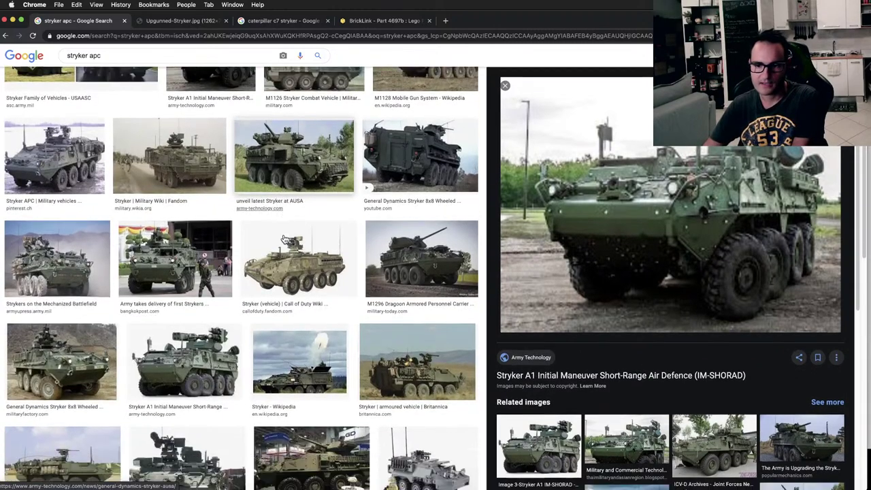
left_click(191, 340)
scroll(250, 312, "down", 1)
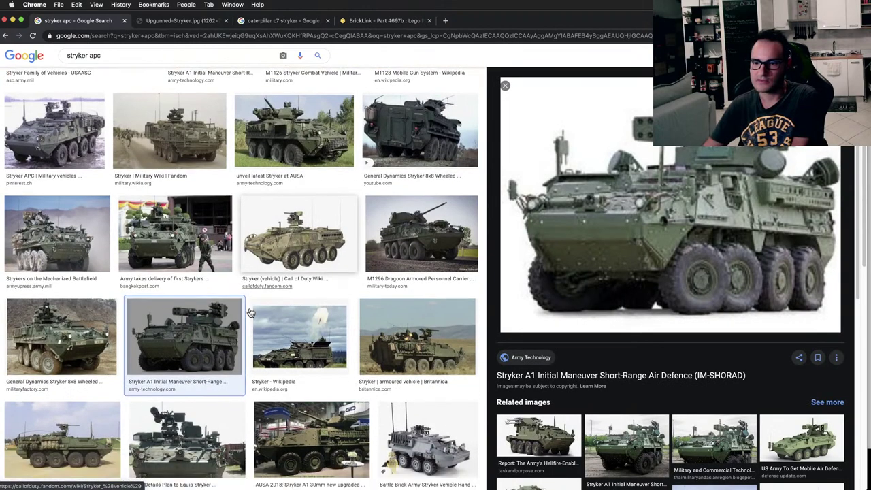
left_click(267, 313)
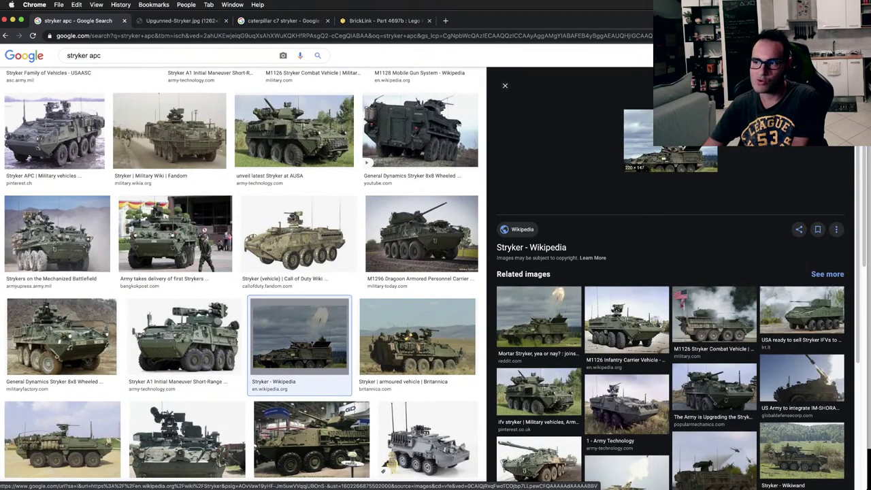
scroll(204, 280, "down", 1)
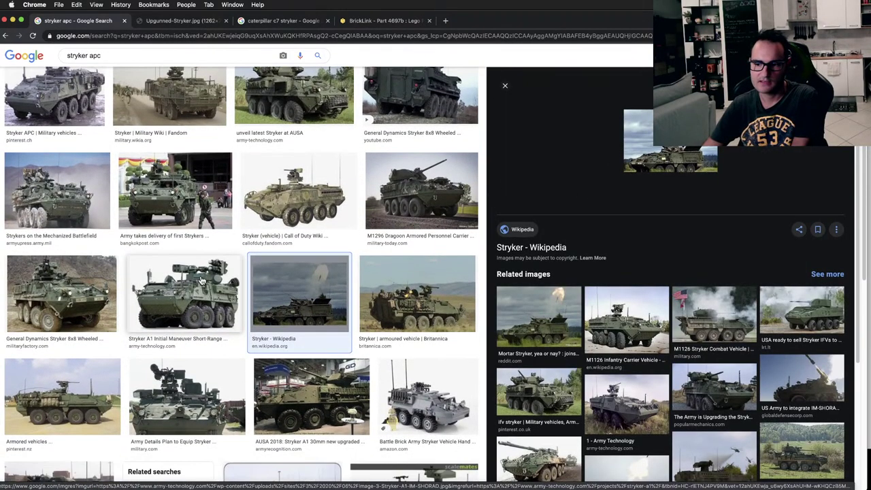
scroll(208, 286, "down", 2)
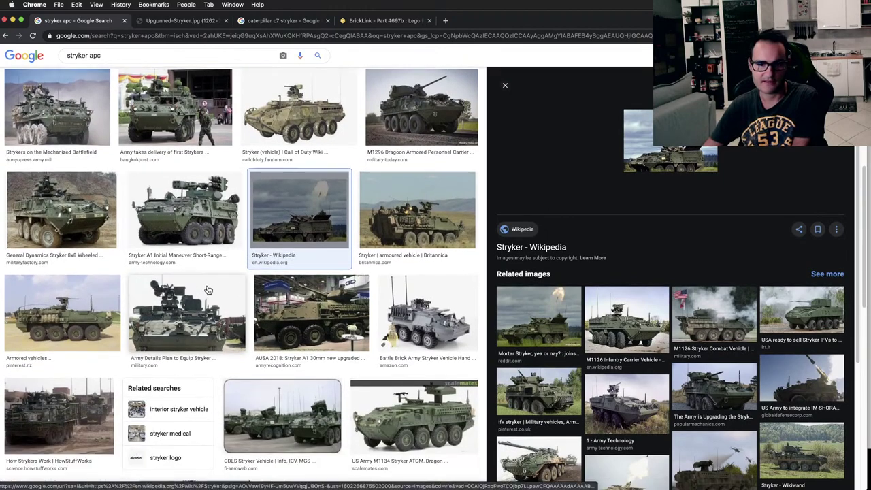
left_click(429, 417)
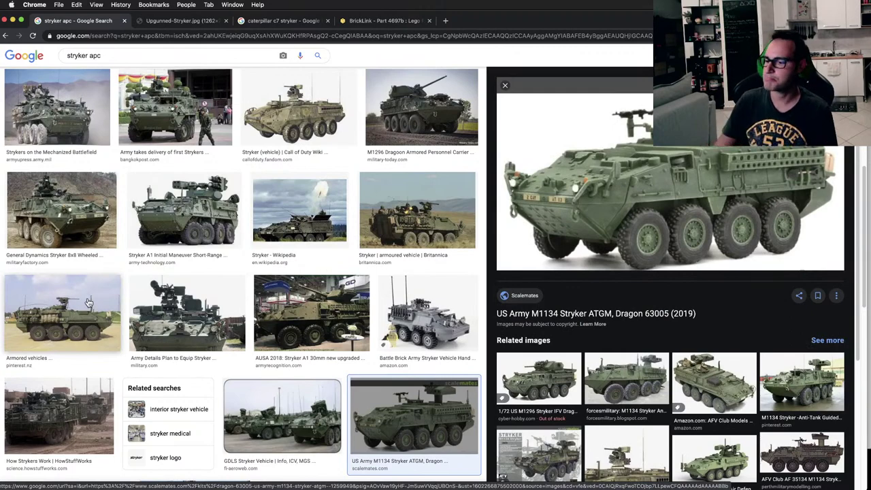
scroll(89, 302, "up", 5)
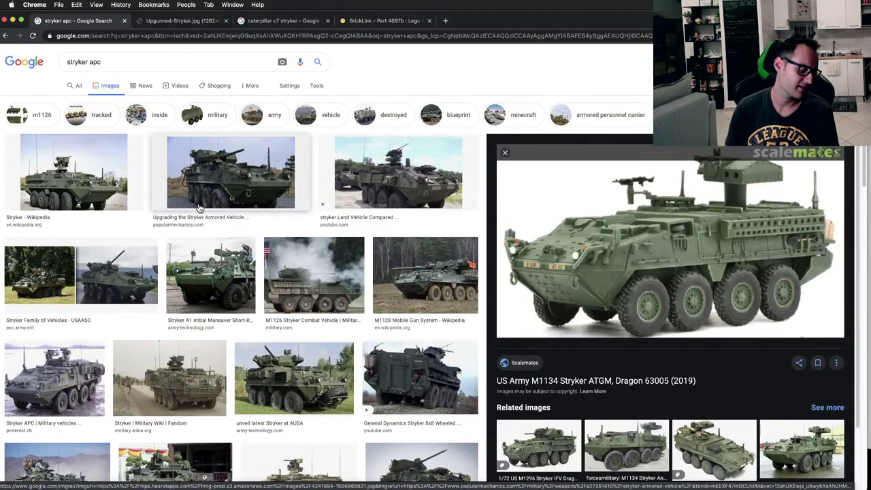